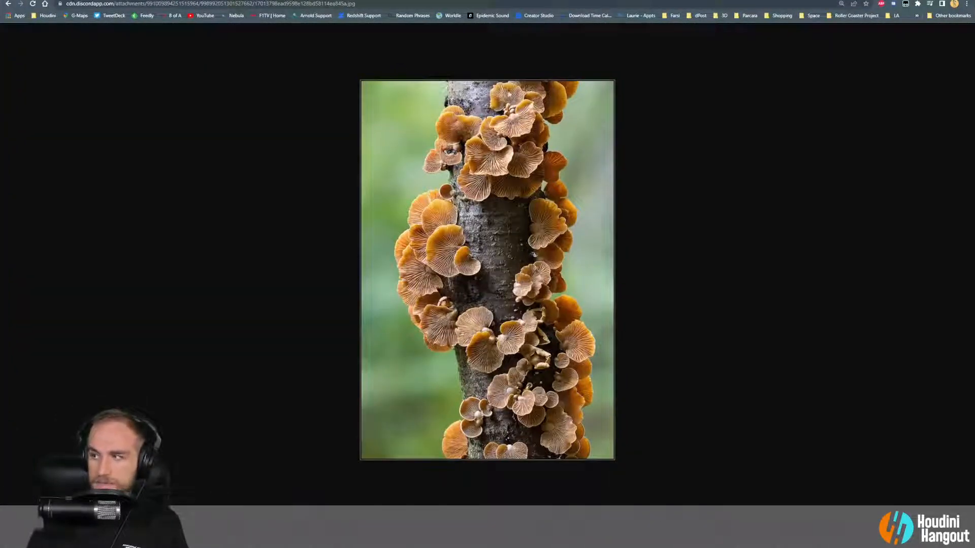
# Step: Compare the orange mushroom reference photo in the browser with the stump and vein model in Houdini from several angles
pyautogui.moveTo(486, 0); pyautogui.dragTo(560, 16)
pyautogui.moveTo(230, 190); pyautogui.dragTo(567, 179)
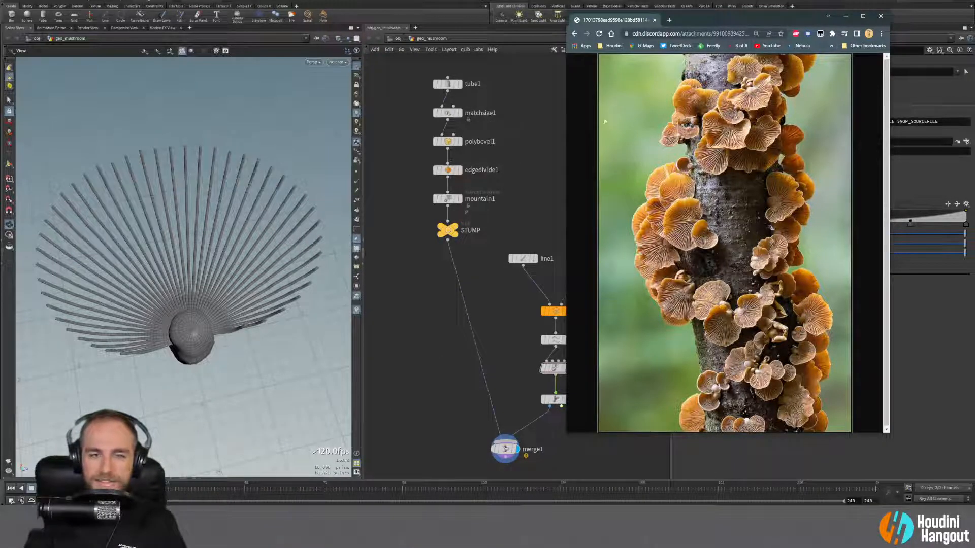
pyautogui.moveTo(212, 325); pyautogui.dragTo(161, 274)
pyautogui.scroll(-2, 185, 360)
pyautogui.scroll(3, 185, 361)
pyautogui.moveTo(255, 256); pyautogui.dragTo(193, 379)
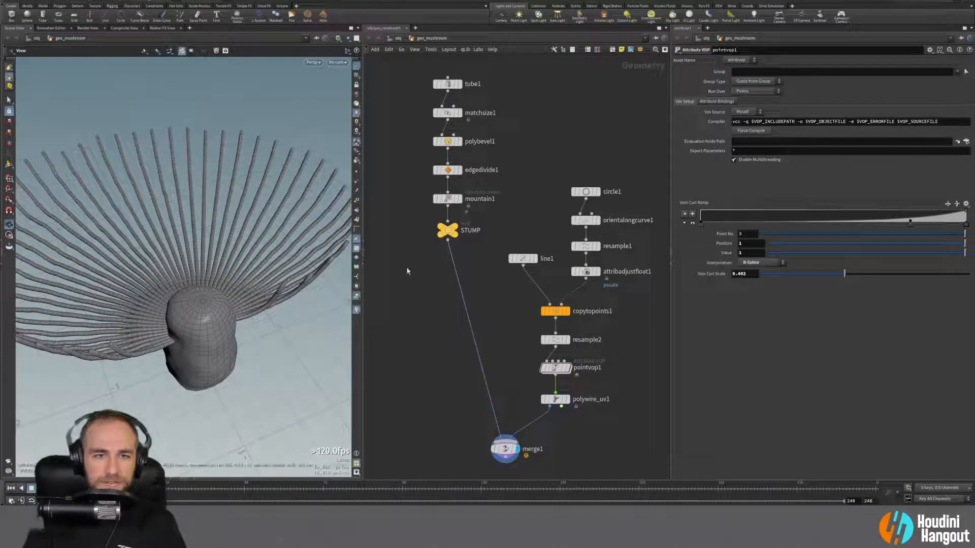
pyautogui.moveTo(146, 290); pyautogui.dragTo(222, 325)
pyautogui.moveTo(280, 283); pyautogui.dragTo(170, 332)
pyautogui.moveTo(196, 269); pyautogui.dragTo(238, 335)
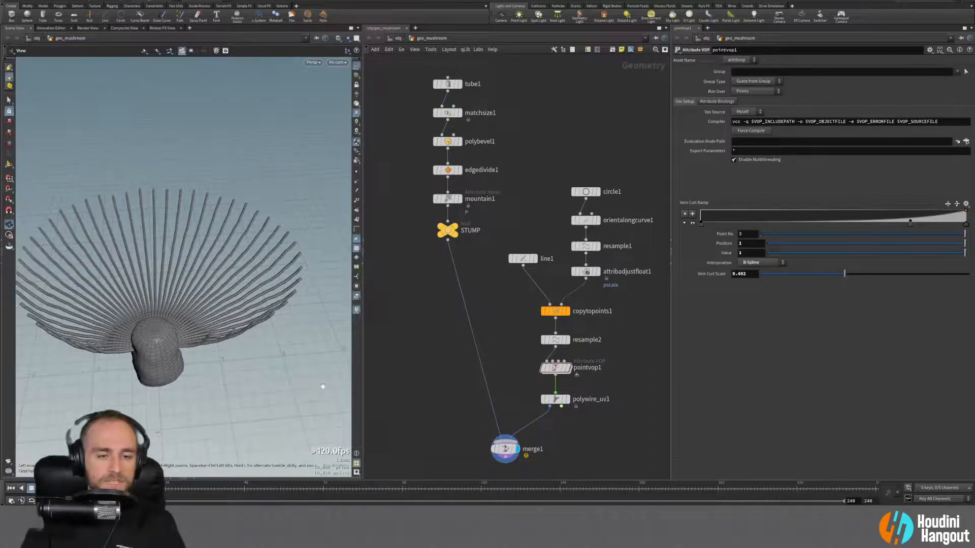
pyautogui.hotkey('alt', 'Tab')
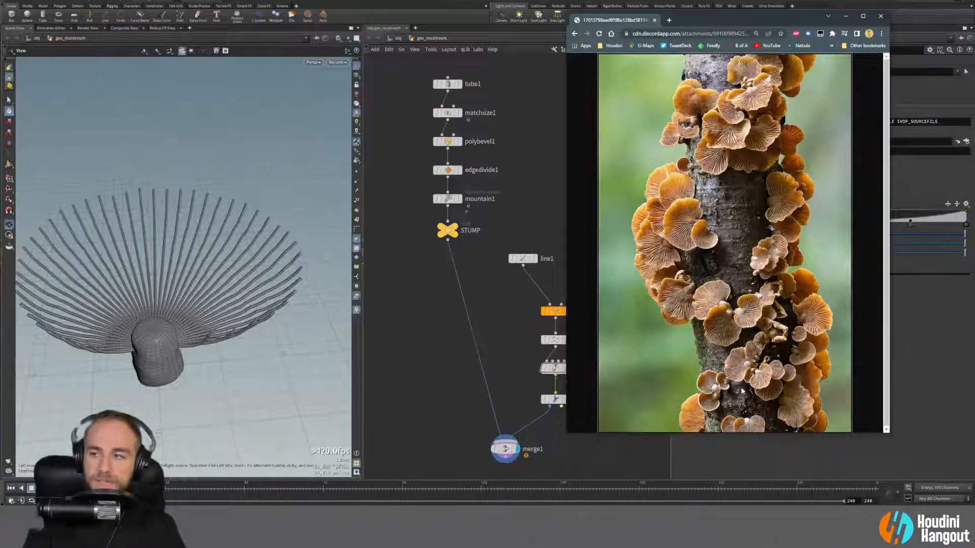
pyautogui.click(845, 16)
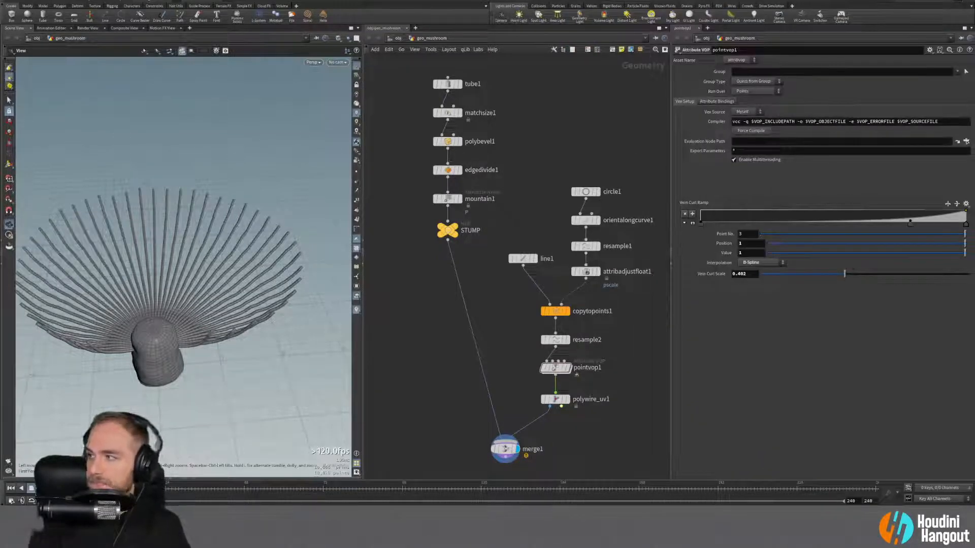
# Step: Review the stump's construction by displaying the tube1, polybevel1 and edgedivide1 stages one after another
pyautogui.scroll(1, 156, 326)
pyautogui.moveTo(159, 326); pyautogui.dragTo(175, 328, button='middle')
pyautogui.moveTo(175, 329); pyautogui.dragTo(163, 313)
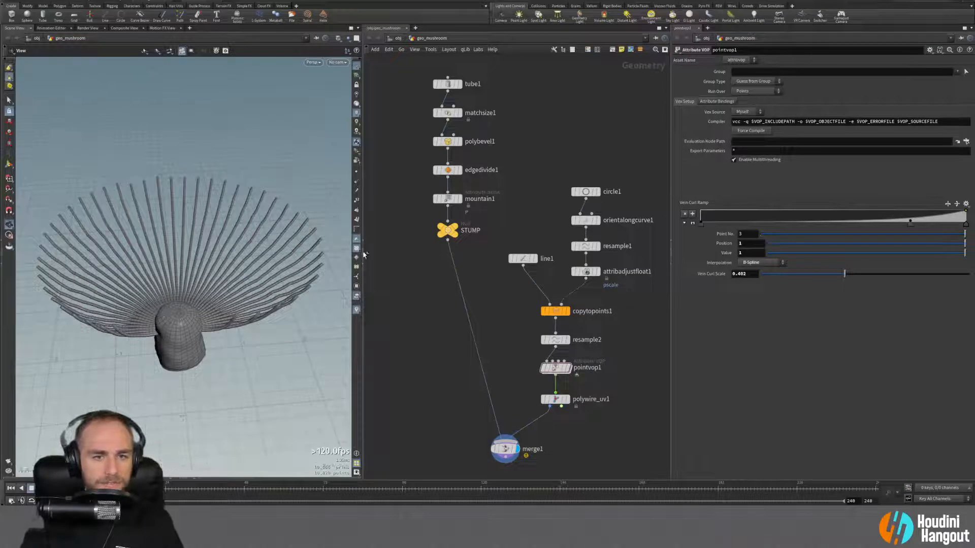
pyautogui.moveTo(363, 254); pyautogui.dragTo(375, 254)
pyautogui.click(465, 84)
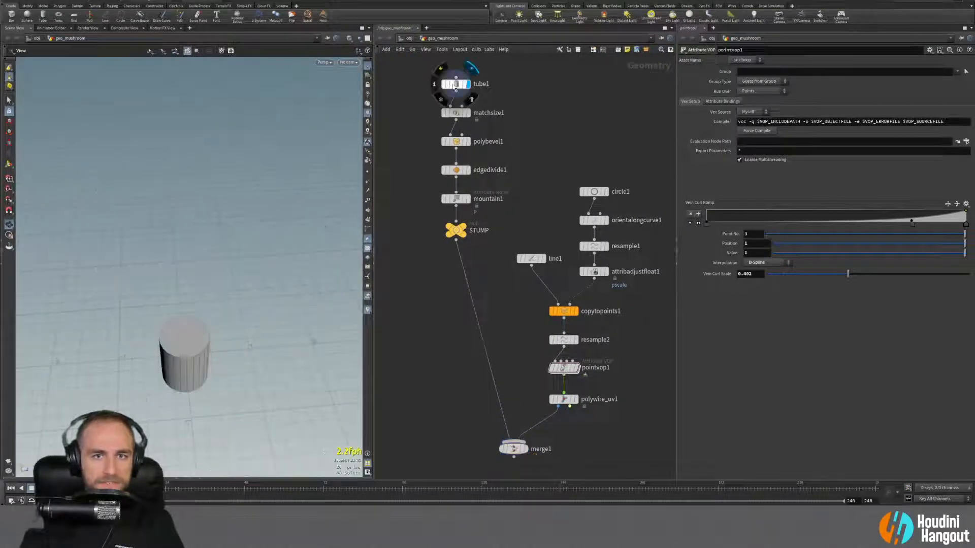
pyautogui.moveTo(122, 247); pyautogui.dragTo(187, 370)
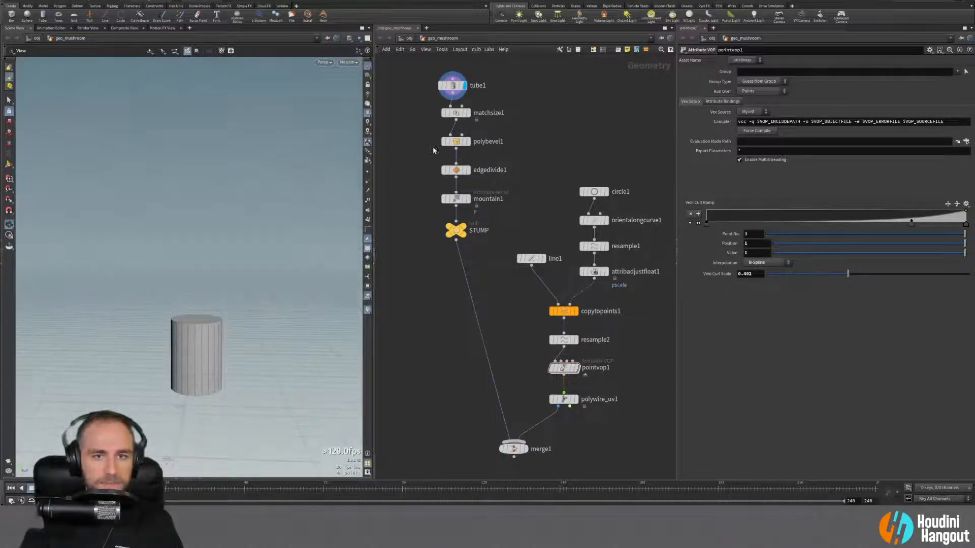
pyautogui.click(466, 141)
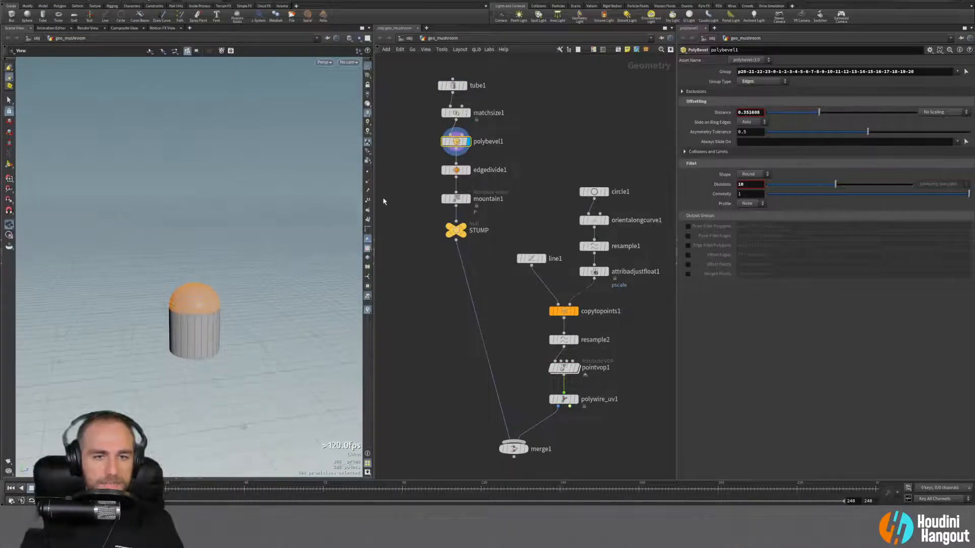
pyautogui.click(467, 169)
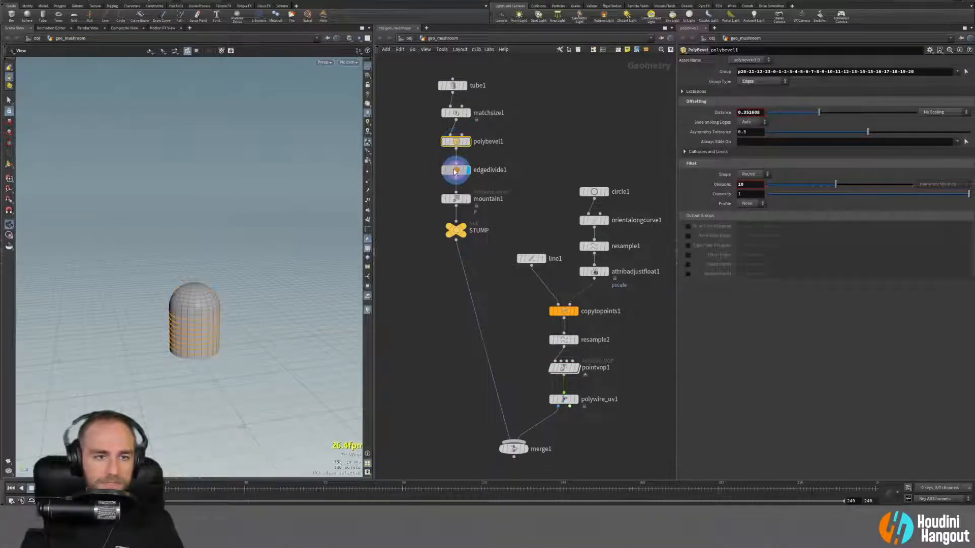
pyautogui.scroll(5, 178, 330)
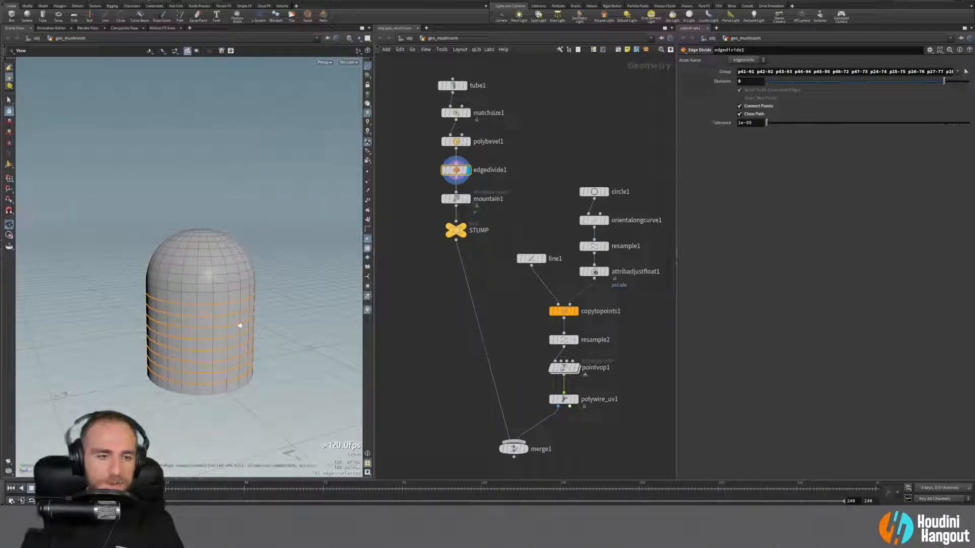
# Step: Examine the stump's mountain1 noise stage and its STUMP output, and return the display to merge1
pyautogui.click(466, 198)
pyautogui.scroll(4, 241, 278)
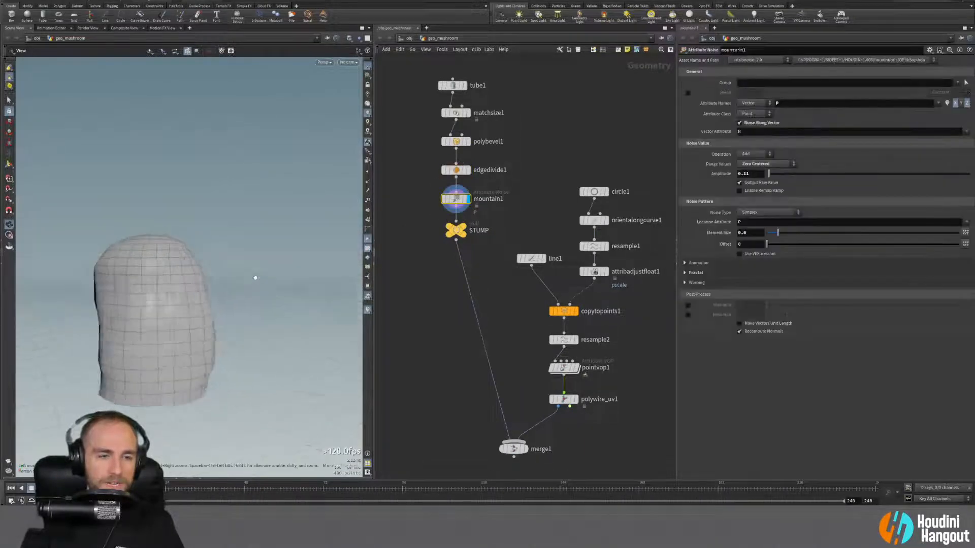
pyautogui.scroll(-5, 153, 289)
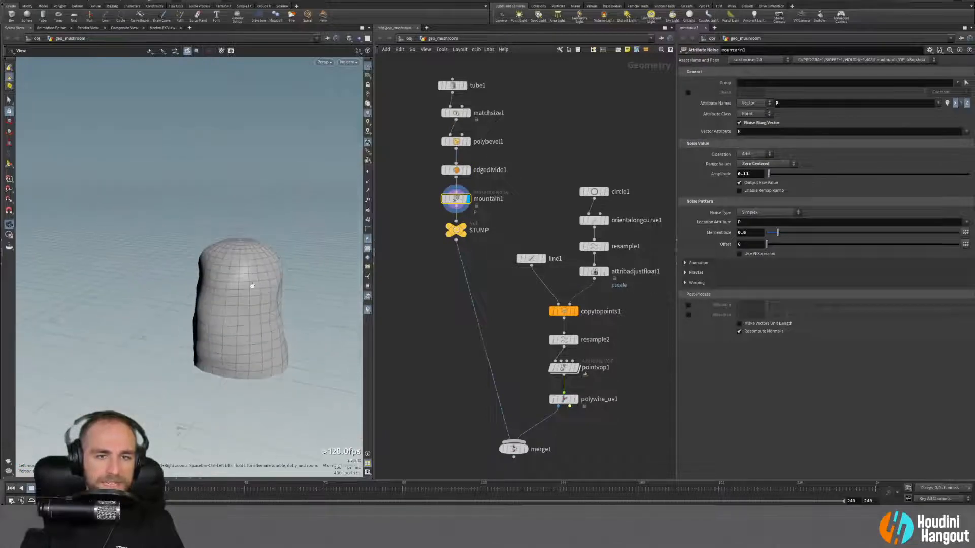
pyautogui.moveTo(259, 346); pyautogui.dragTo(235, 245)
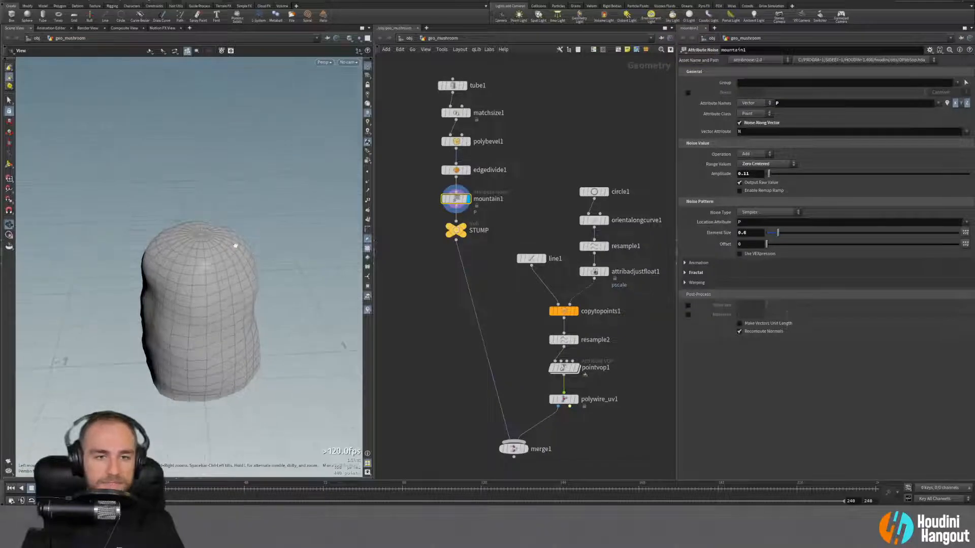
pyautogui.click(468, 230)
pyautogui.click(516, 451)
pyautogui.click(516, 450)
pyautogui.moveTo(213, 276); pyautogui.dragTo(285, 239)
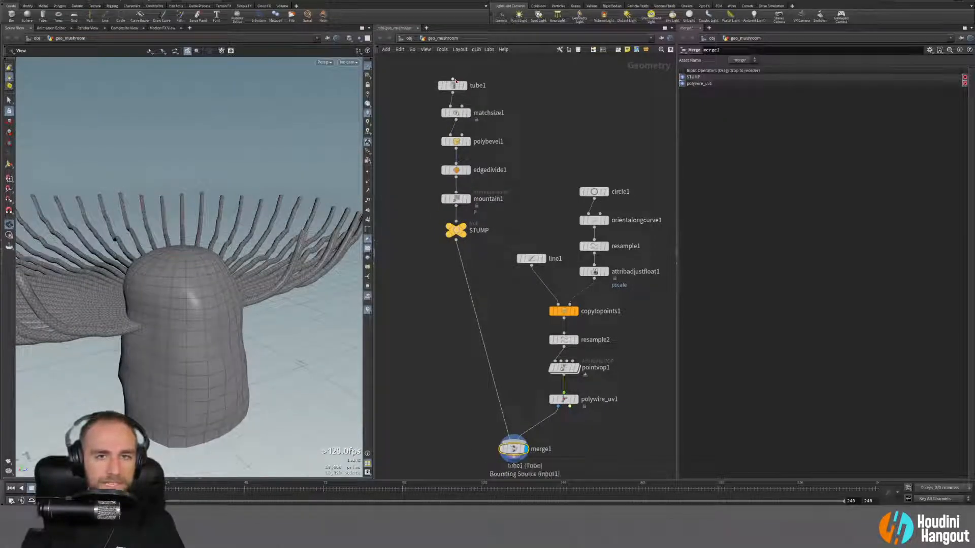
# Step: Reduce the height of tube1 to 0.83 to shorten the stump
pyautogui.moveTo(444, 87); pyautogui.dragTo(449, 85)
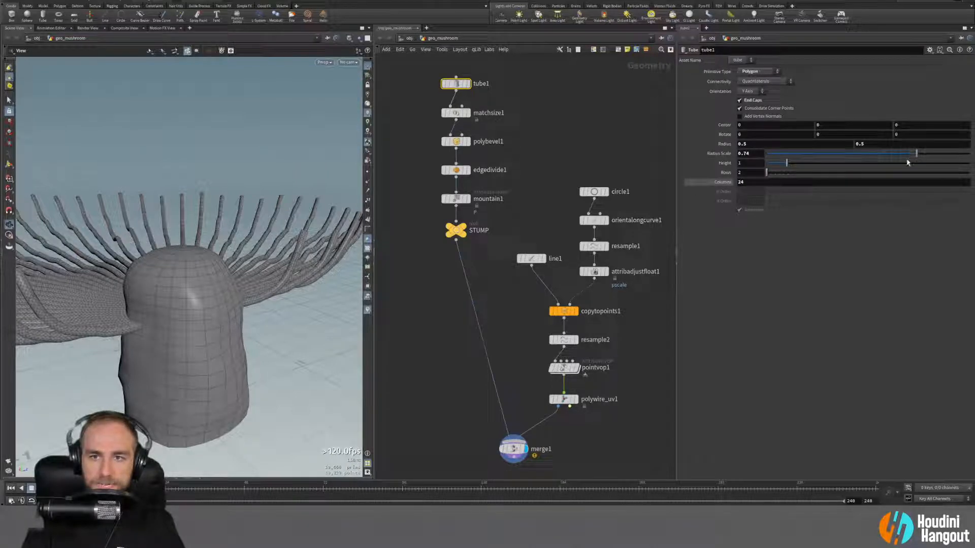
pyautogui.moveTo(787, 167); pyautogui.dragTo(784, 166)
pyautogui.moveTo(168, 342); pyautogui.dragTo(196, 295)
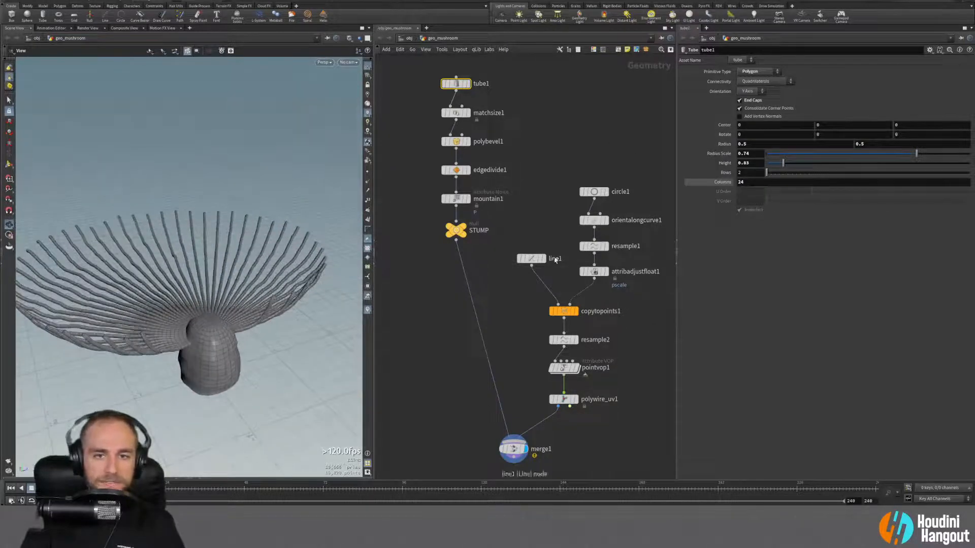
# Step: Display the circle1 arc with STUMP as a template overlay, and show the points along the arc
pyautogui.click(603, 193)
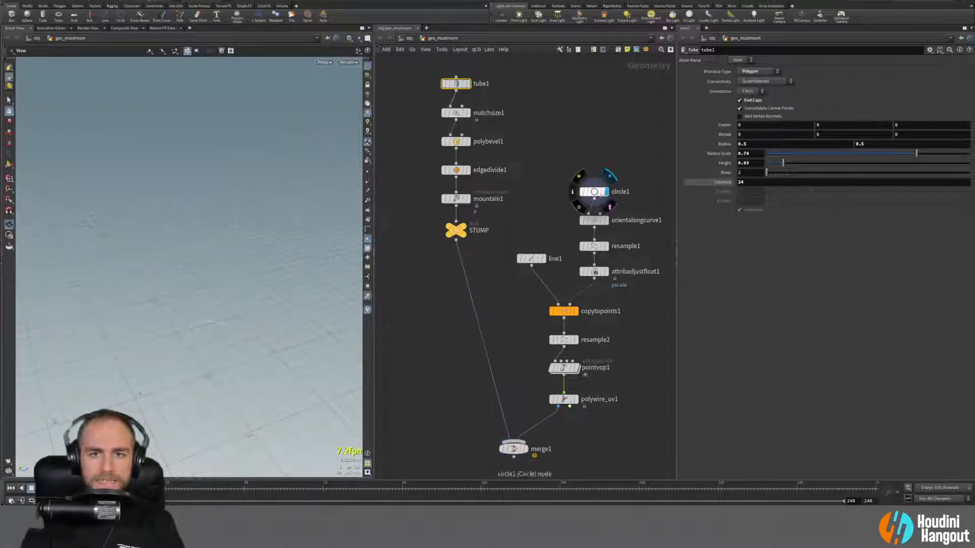
pyautogui.click(597, 193)
pyautogui.click(464, 235)
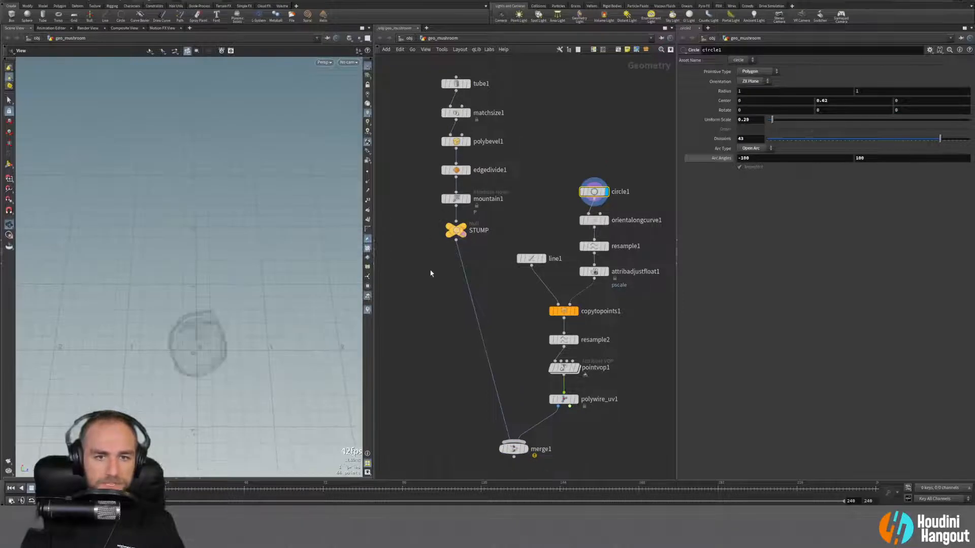
pyautogui.moveTo(150, 312); pyautogui.dragTo(311, 275)
pyautogui.click(367, 172)
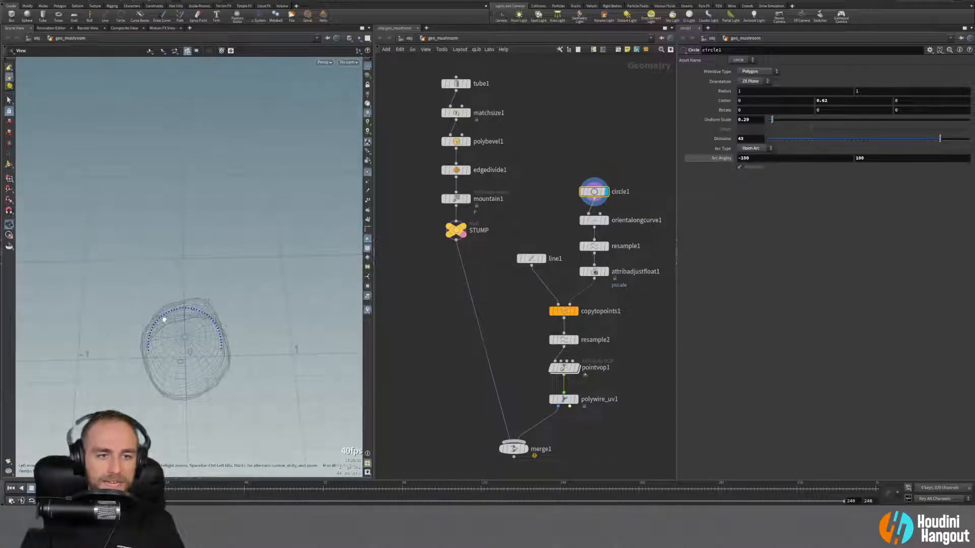
# Step: Display orientalongcurve1 and turn on the up attribute visualizer to show the up vectors around the arc
pyautogui.click(605, 220)
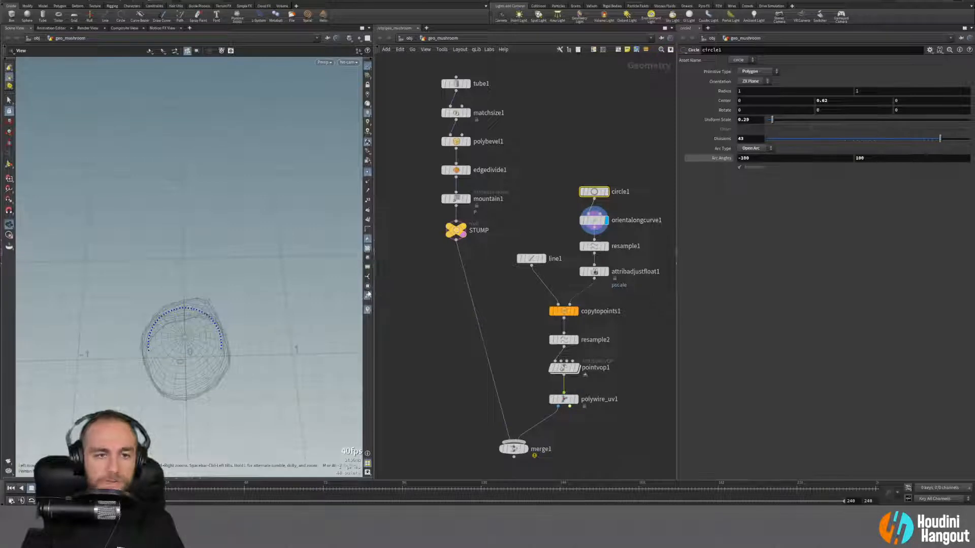
pyautogui.click(367, 310)
pyautogui.click(370, 285)
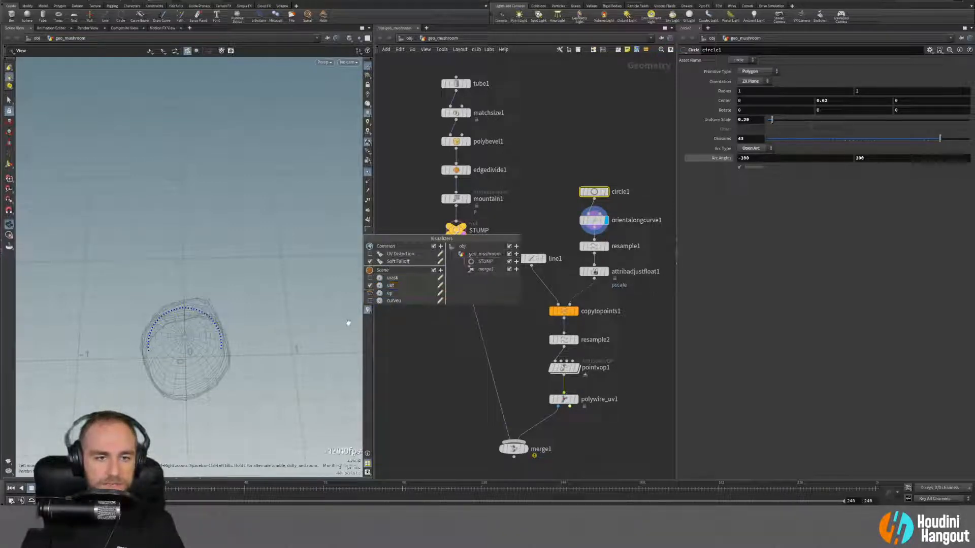
pyautogui.click(594, 221)
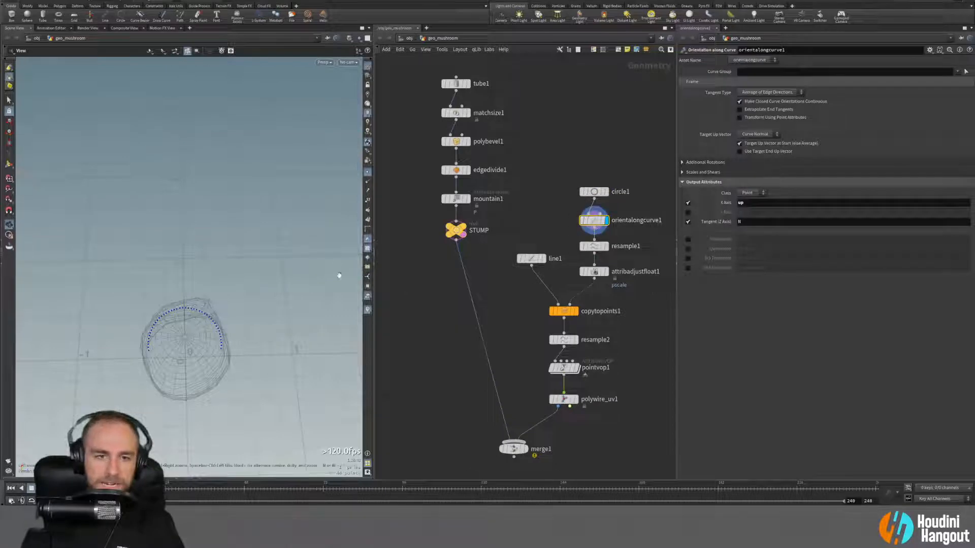
pyautogui.click(368, 309)
pyautogui.click(369, 285)
pyautogui.click(369, 293)
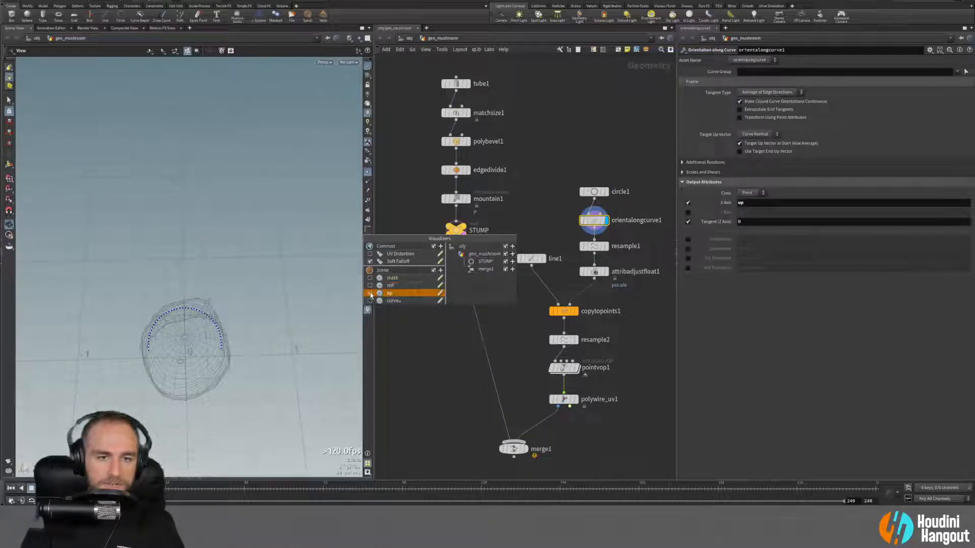
pyautogui.moveTo(199, 340); pyautogui.dragTo(159, 312)
pyautogui.moveTo(158, 312); pyautogui.dragTo(242, 320, button='right')
pyautogui.moveTo(241, 320); pyautogui.dragTo(271, 345)
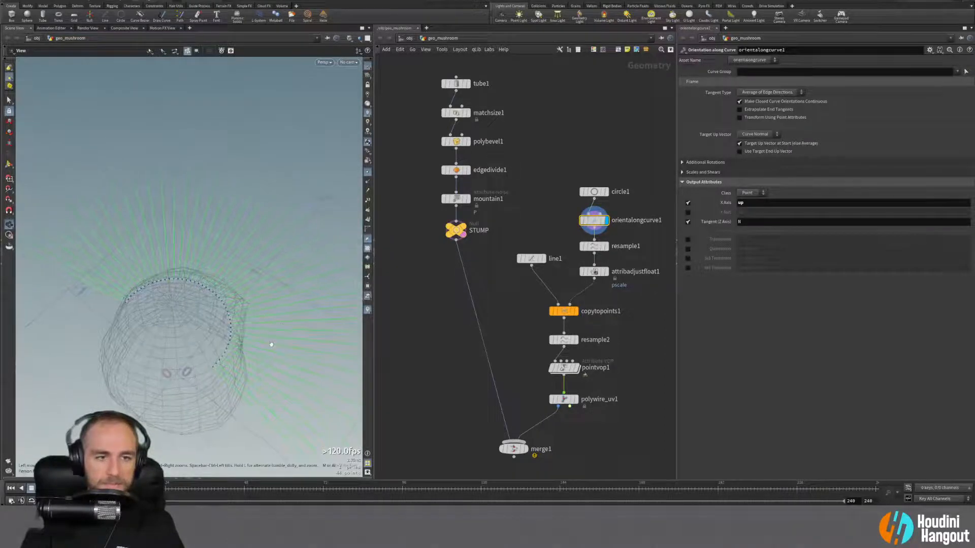
# Step: Turn on point normals and inspect the tangent directions along the arc together with the up vectors
pyautogui.click(367, 309)
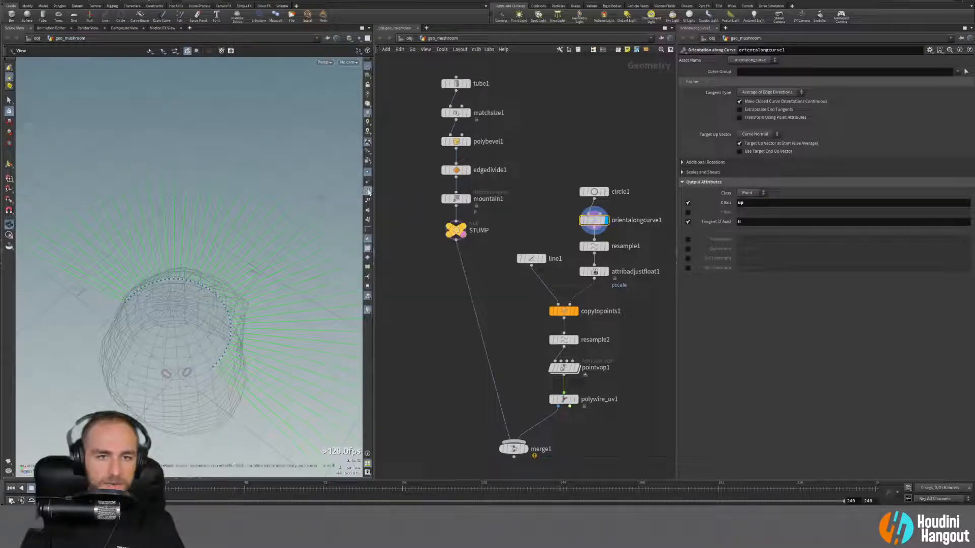
pyautogui.moveTo(229, 304); pyautogui.dragTo(315, 327)
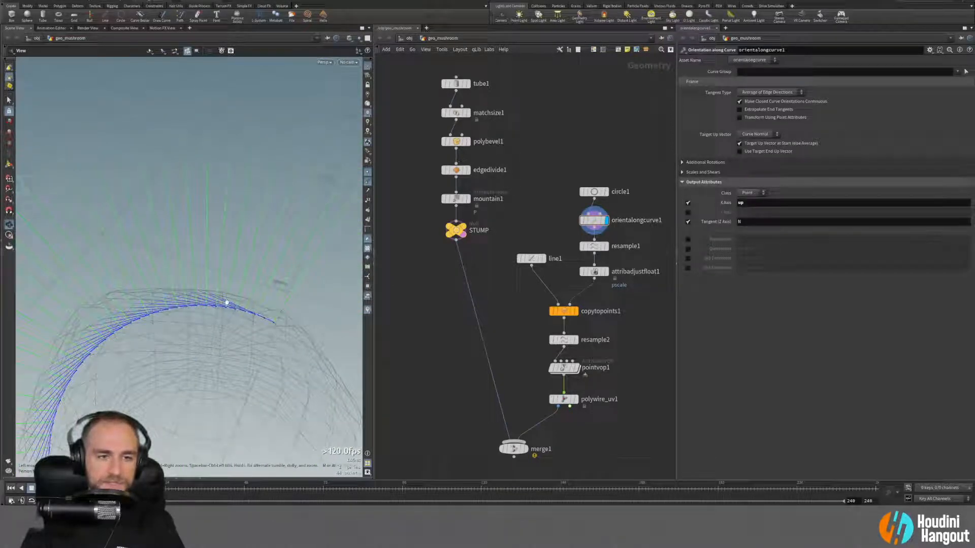
pyautogui.moveTo(193, 321); pyautogui.dragTo(224, 332)
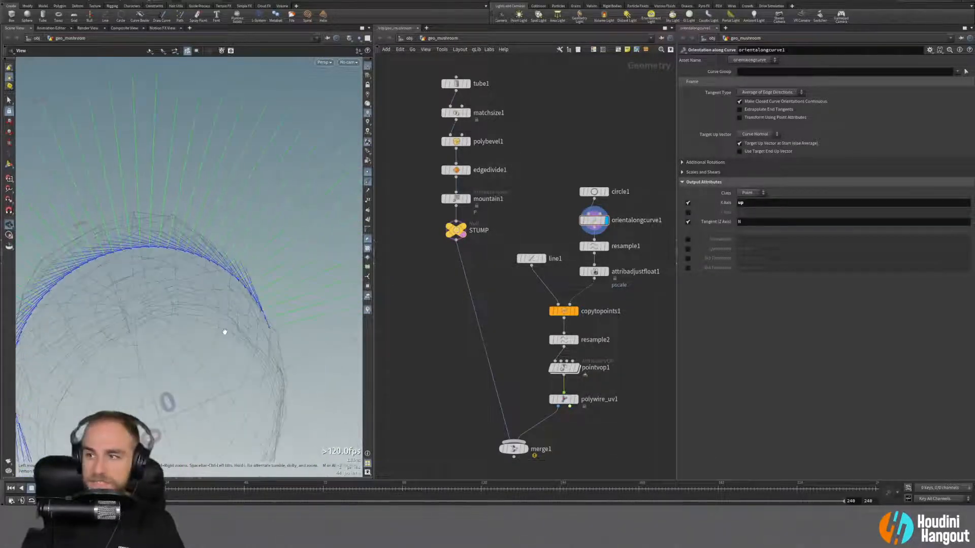
pyautogui.moveTo(214, 274); pyautogui.dragTo(241, 282)
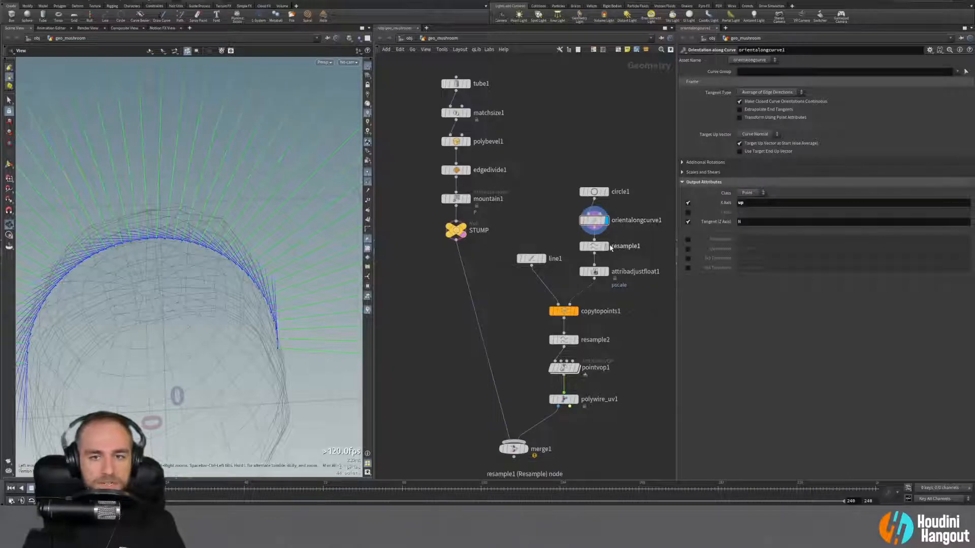
# Step: Review the vein branch through resample1, the pscale ramp in attribadjustfloat1, line1 and the copytopoints1 result
pyautogui.click(592, 247)
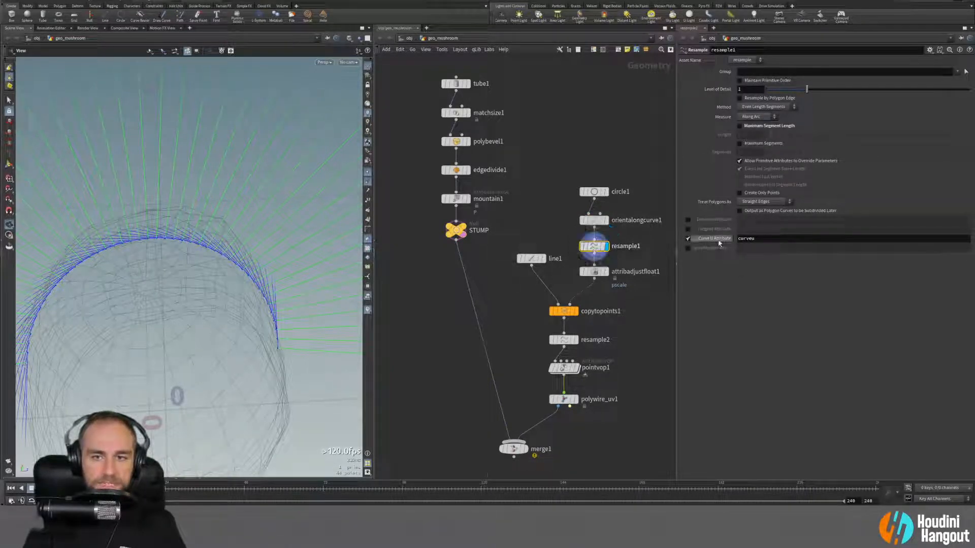
pyautogui.click(603, 274)
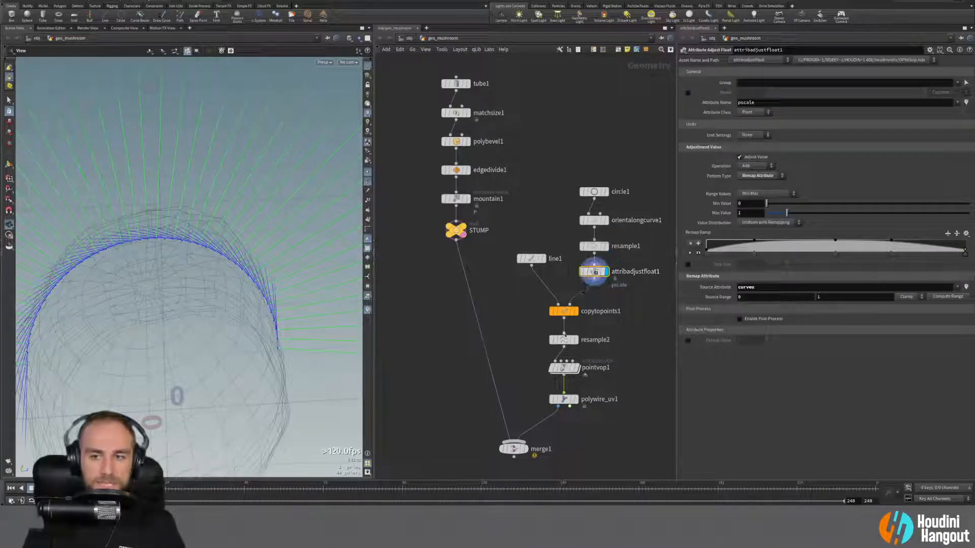
pyautogui.click(563, 311)
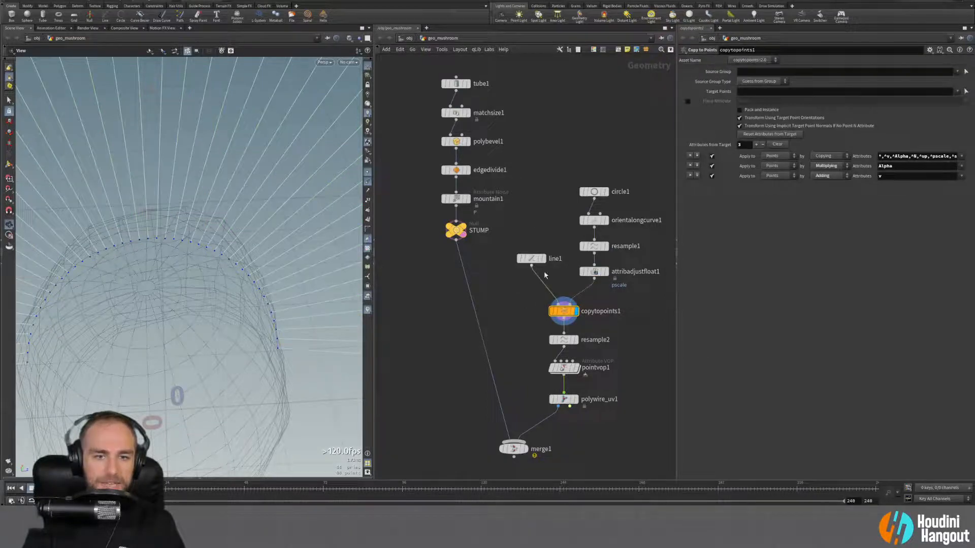
pyautogui.click(531, 259)
pyautogui.moveTo(231, 232); pyautogui.dragTo(274, 223)
pyautogui.click(565, 311)
pyautogui.moveTo(274, 316); pyautogui.dragTo(218, 333)
pyautogui.moveTo(217, 333); pyautogui.dragTo(102, 348, button='right')
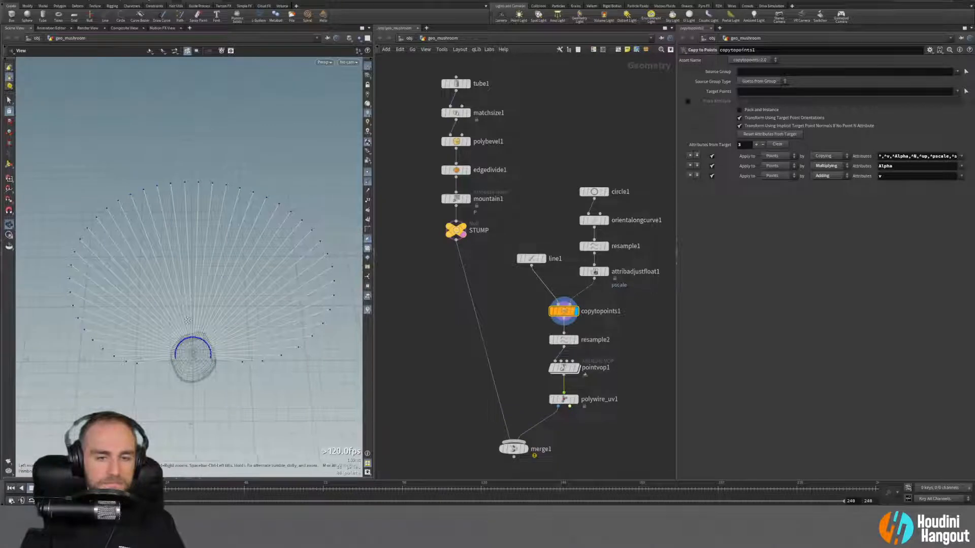
# Step: Move the circle1 to attribadjustfloat1 chain up in the network to make room above copytopoints1
pyautogui.click(598, 273)
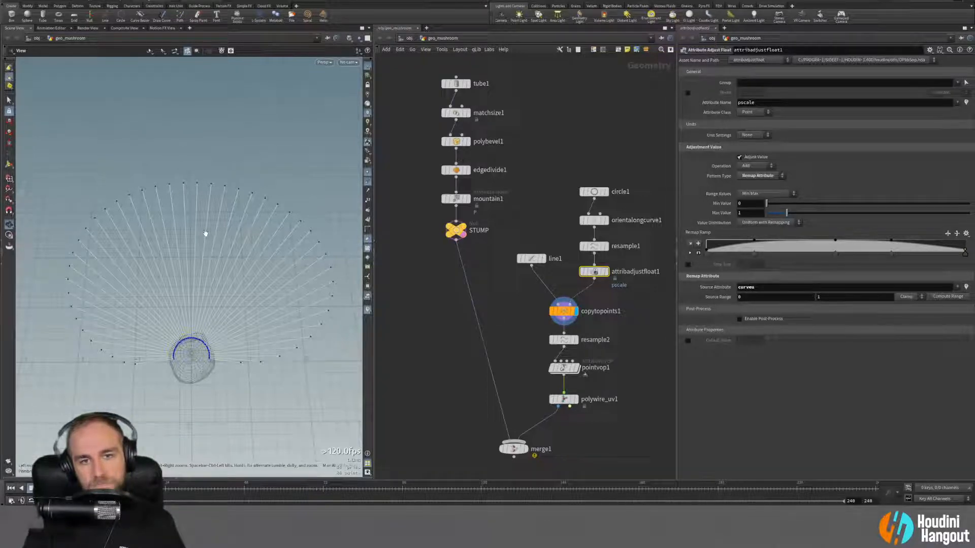
pyautogui.moveTo(567, 159); pyautogui.dragTo(594, 232)
pyautogui.click(622, 282)
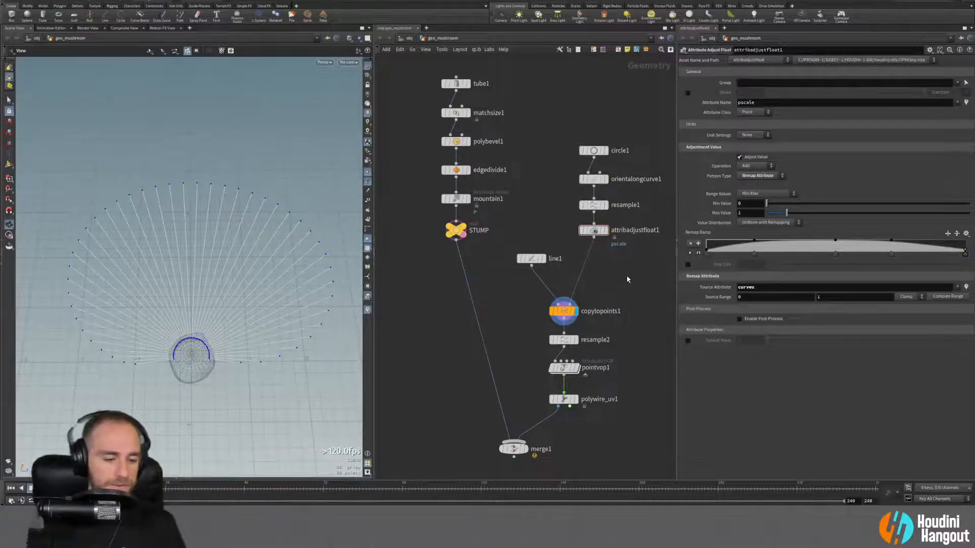
# Step: Insert a second Attribute Adjust Float node between attribadjustfloat1 and copytopoints1
pyautogui.press('Tab')
pyautogui.write('att ad')
pyautogui.press('Down')
pyautogui.press('Down')
pyautogui.press('Return')
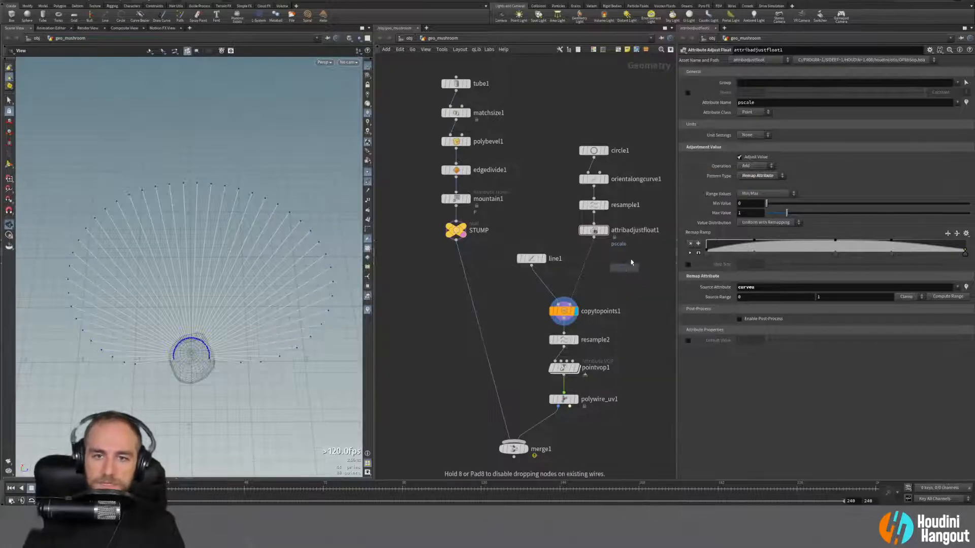
pyautogui.click(585, 262)
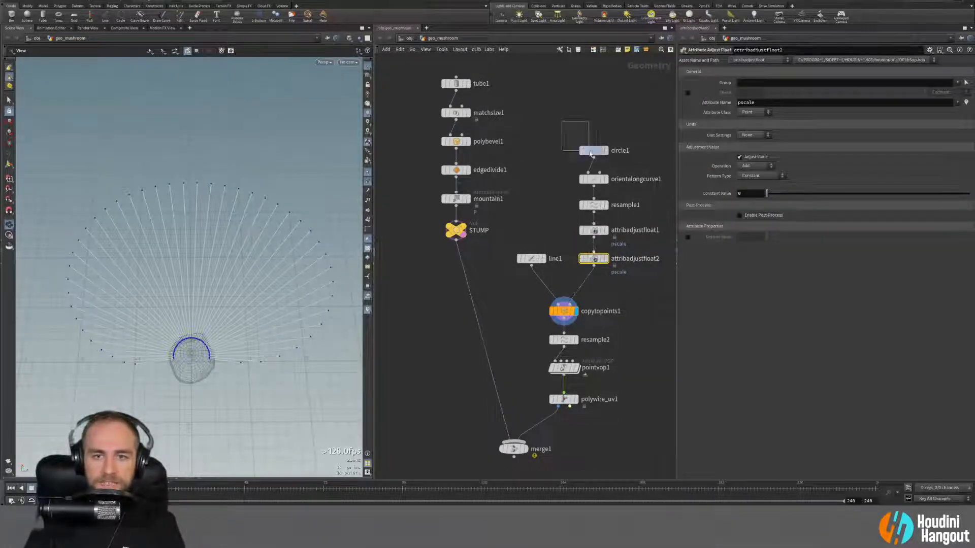
# Step: Lay out the circle1 to attribadjustfloat2 chain evenly and shift it slightly down above copytopoints1
pyautogui.moveTo(565, 124); pyautogui.dragTo(652, 271)
pyautogui.press('l')
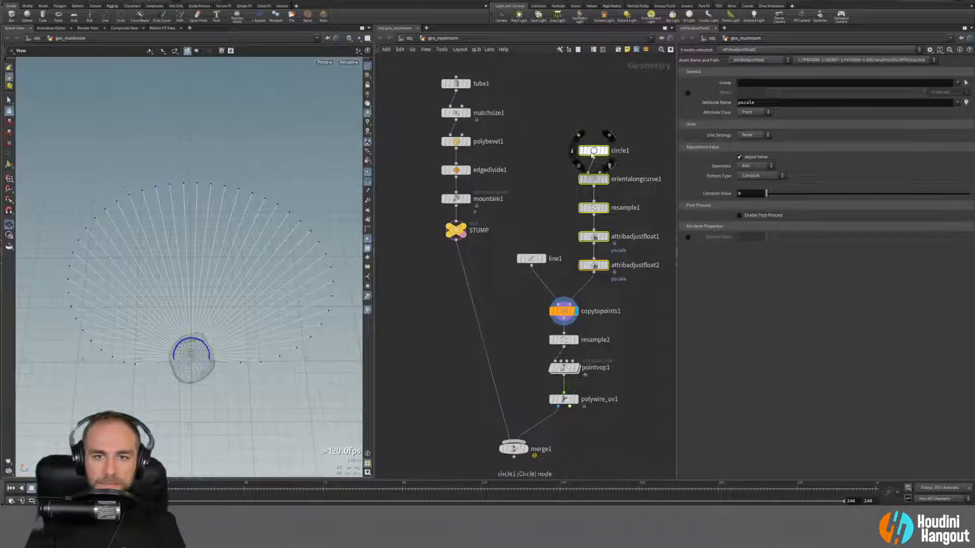
pyautogui.moveTo(592, 155); pyautogui.dragTo(595, 161)
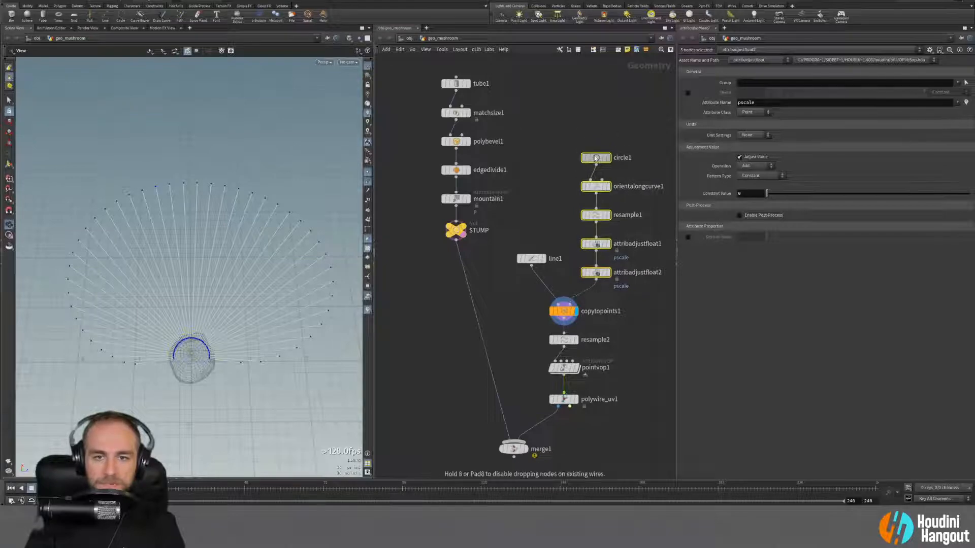
# Step: Set attribadjustfloat2's pattern type to Noise so that it varies pscale across the veins
pyautogui.click(597, 272)
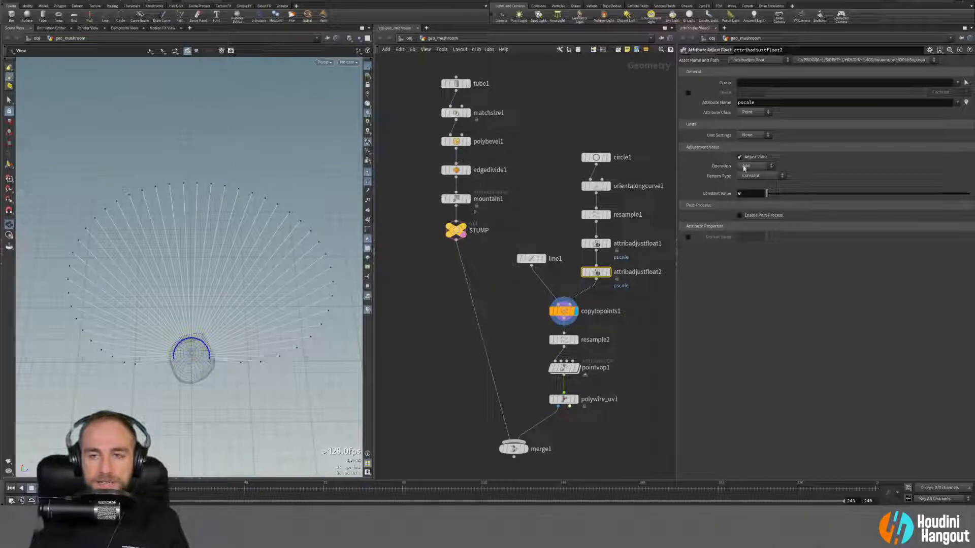
pyautogui.click(758, 175)
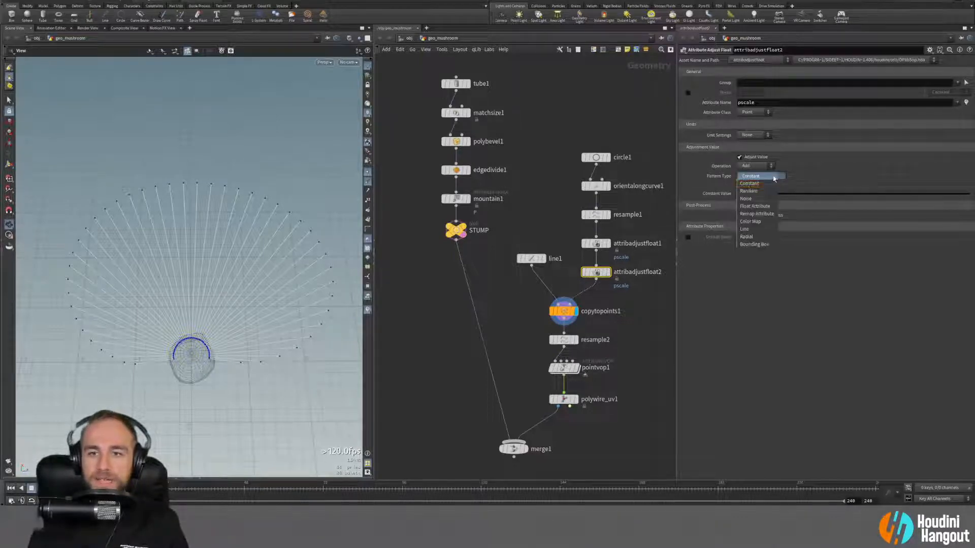
pyautogui.click(752, 188)
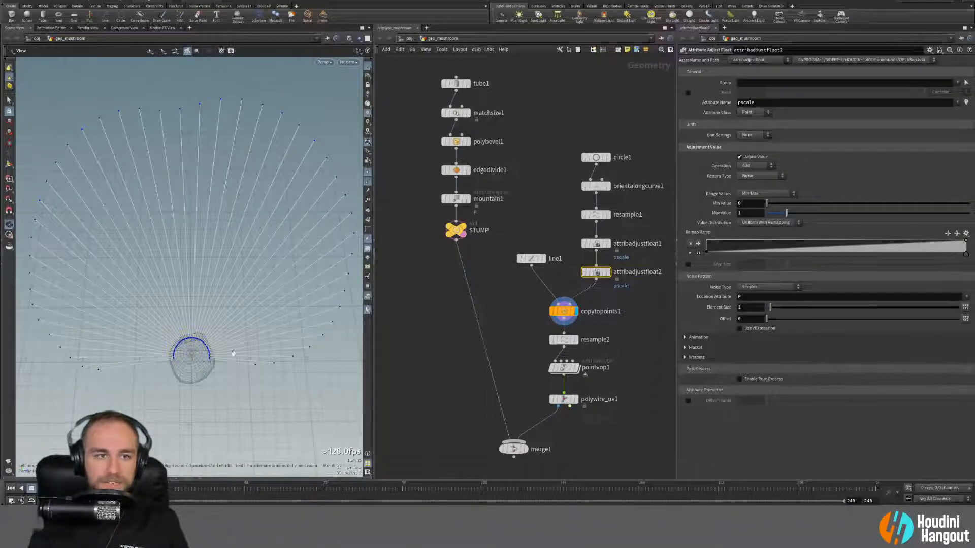
pyautogui.moveTo(146, 191); pyautogui.dragTo(179, 193)
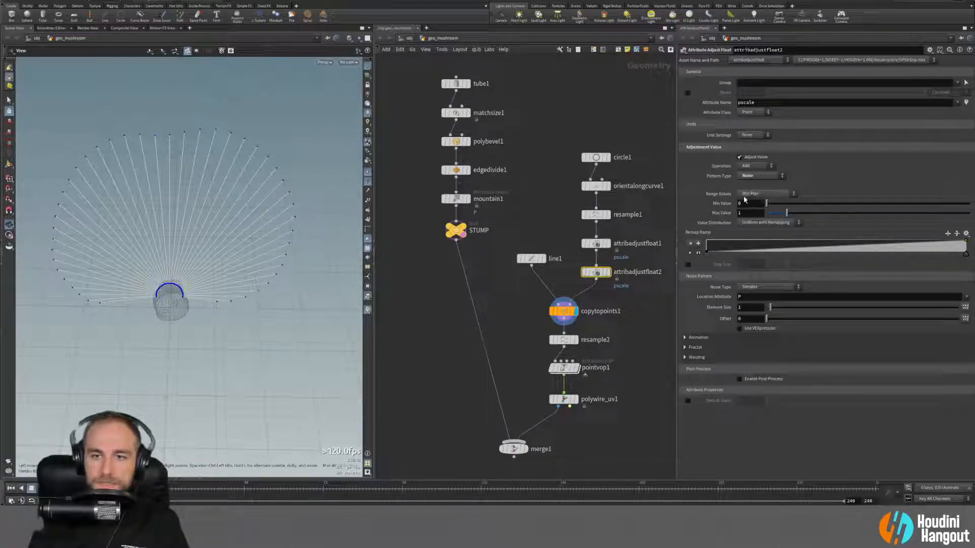
pyautogui.click(754, 176)
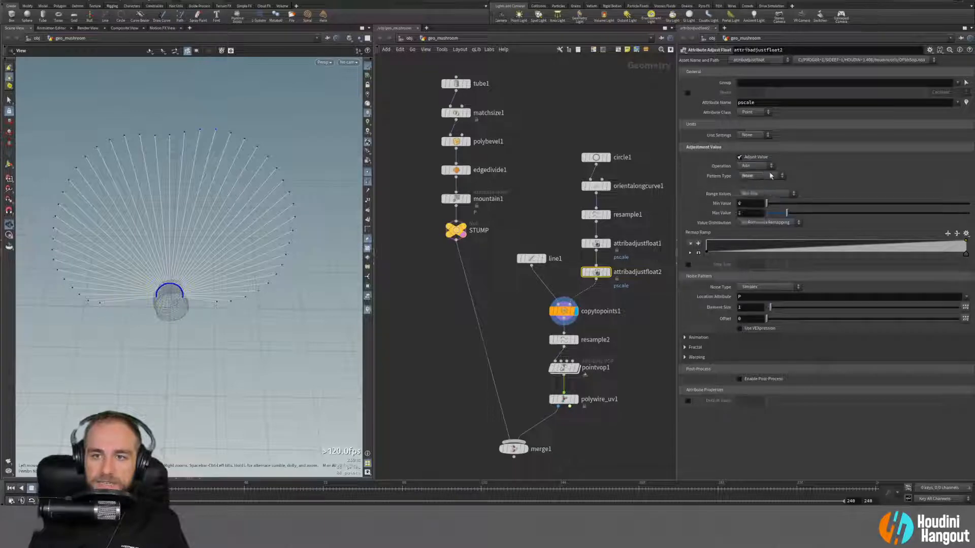
pyautogui.click(756, 193)
pyautogui.click(776, 196)
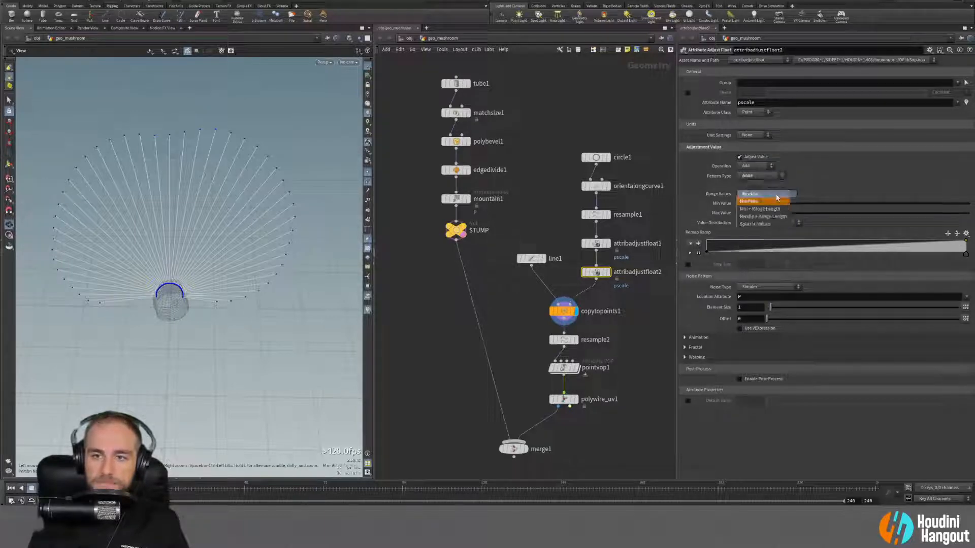
pyautogui.click(853, 178)
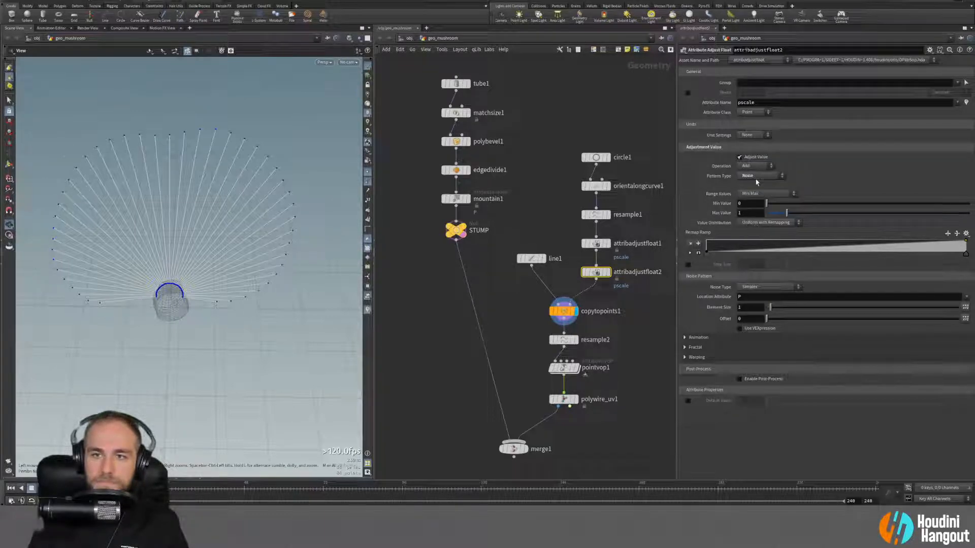
pyautogui.click(753, 135)
pyautogui.click(754, 146)
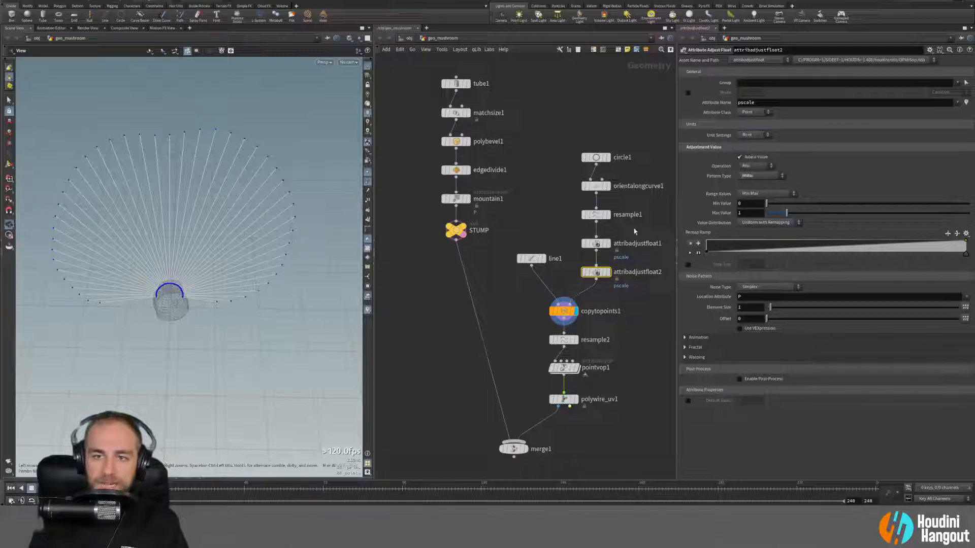
# Step: Try a minimum value of -1 for attribadjustfloat2's noise and check the vein lengths
pyautogui.moveTo(747, 203); pyautogui.dragTo(652, 223)
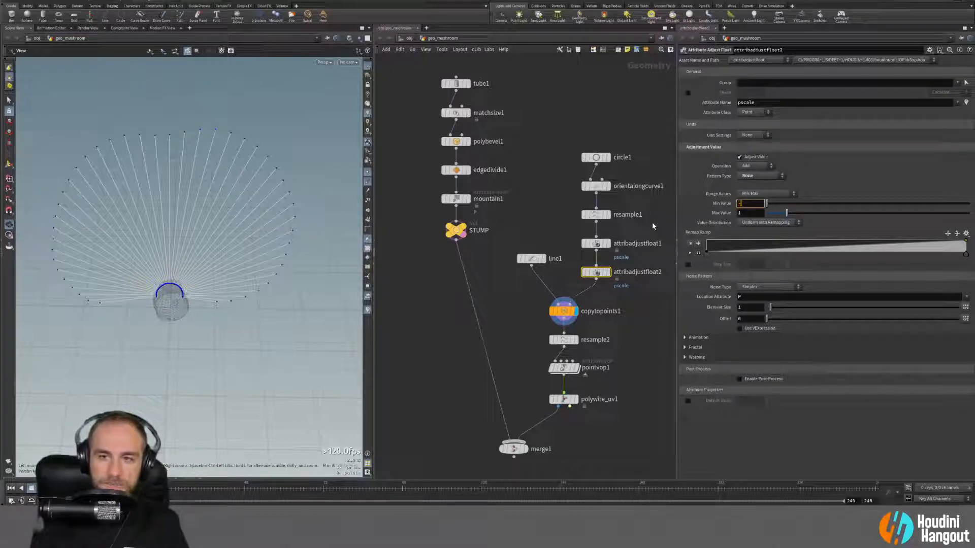
pyautogui.press('Return')
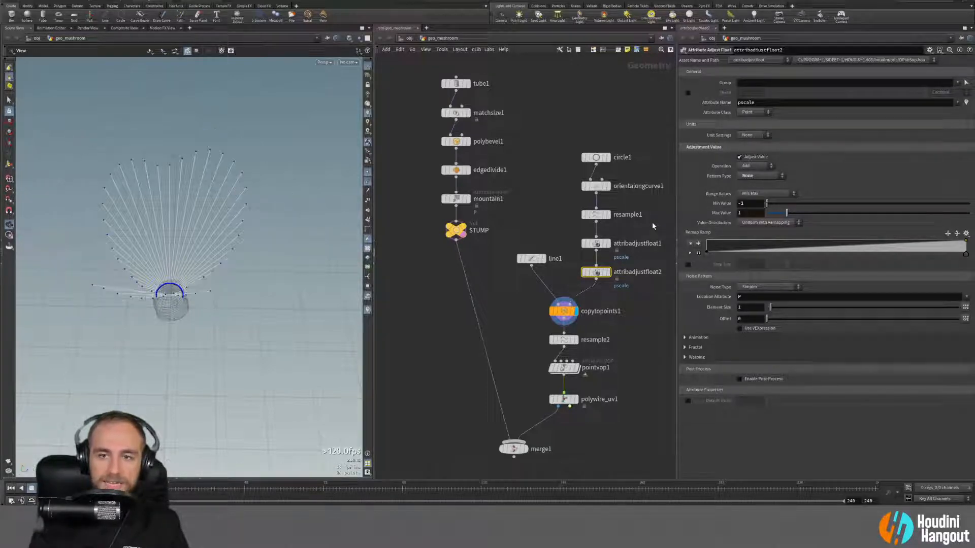
pyautogui.moveTo(321, 272); pyautogui.dragTo(205, 279)
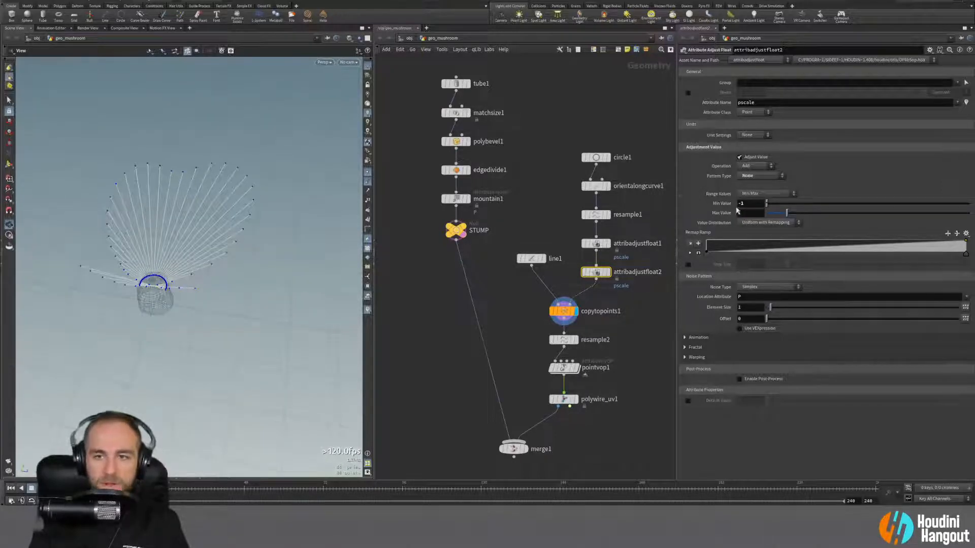
# Step: Switch the noise range of attribadjustfloat2 to Middle ± Range Length and set the range length to 0.26
pyautogui.click(758, 193)
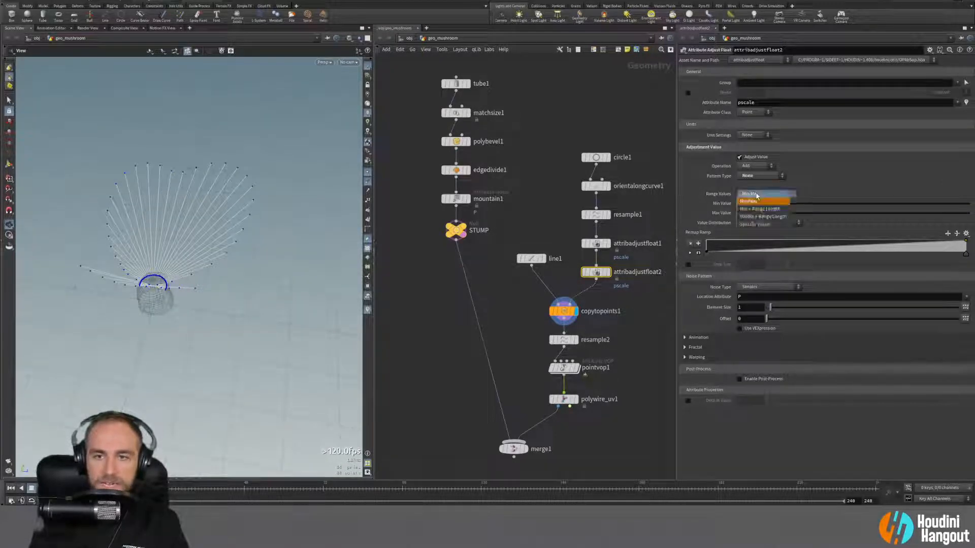
pyautogui.click(762, 216)
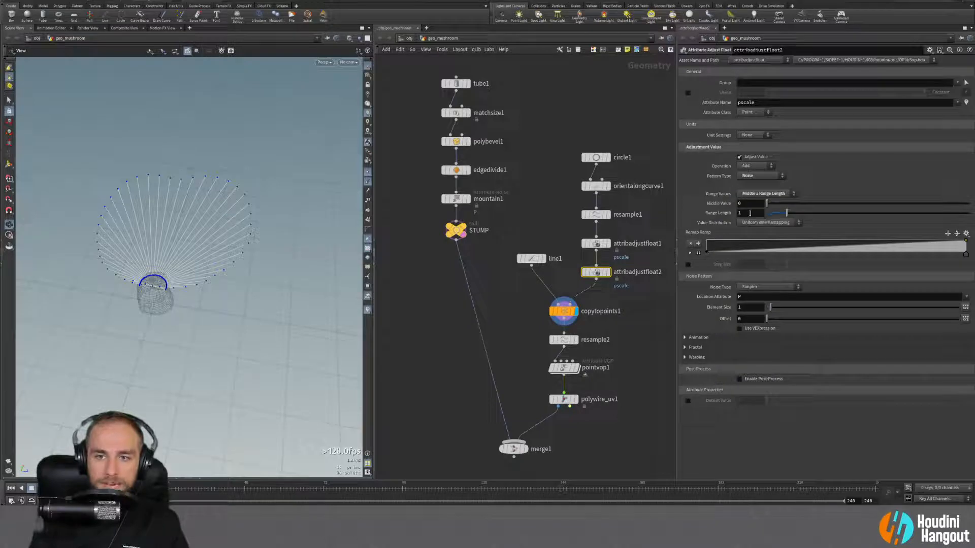
pyautogui.moveTo(783, 218)
pyautogui.mouseDown()
pyautogui.moveTo(766, 217)
pyautogui.moveTo(833, 215)
pyautogui.moveTo(774, 224)
pyautogui.mouseUp()
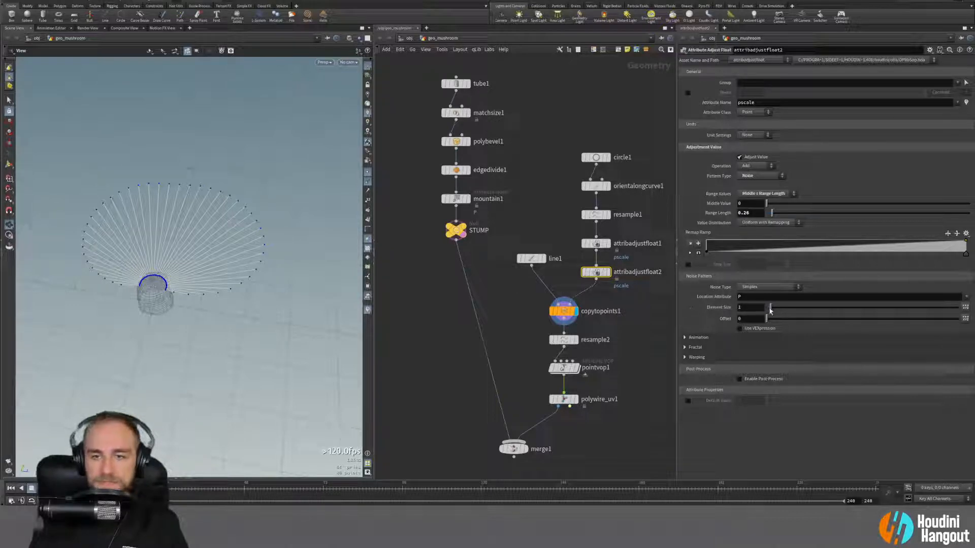
# Step: Reduce the noise element size of attribadjustfloat2 to 0.25 for finer variation in vein length
pyautogui.moveTo(742, 311); pyautogui.dragTo(469, 327, button='middle')
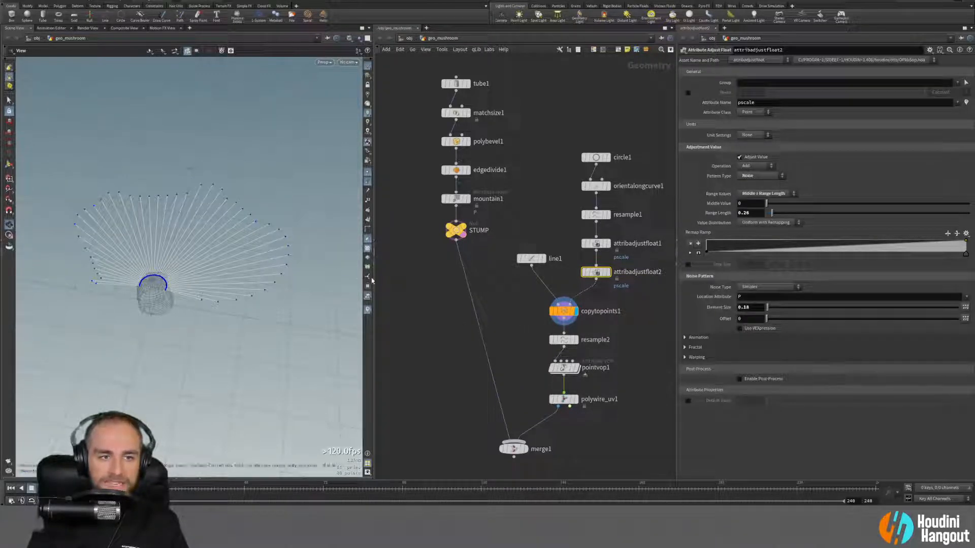
pyautogui.keyDown('alt'); pyautogui.moveTo(112, 256); pyautogui.dragTo(136, 263); pyautogui.keyUp('alt')
pyautogui.keyDown('alt'); pyautogui.moveTo(156, 270); pyautogui.dragTo(185, 229, button='right'); pyautogui.keyUp('alt')
pyautogui.click(750, 307)
pyautogui.write('0.25')
pyautogui.press('Return')
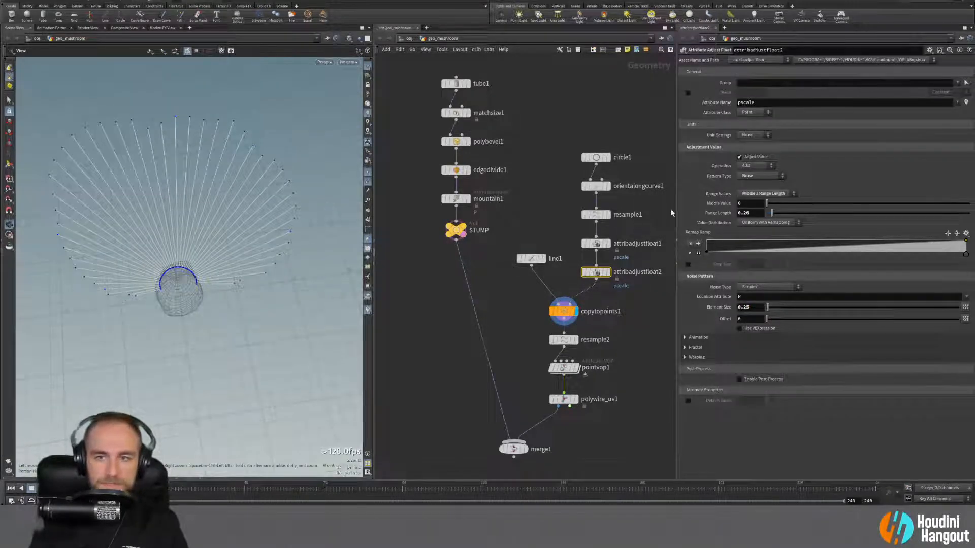
# Step: Set attribadjustfloat2's range length to 0.15 and check the fan outline from above
pyautogui.write('15')
pyautogui.press('Return')
pyautogui.moveTo(189, 228)
pyautogui.mouseDown()
pyautogui.moveTo(131, 167)
pyautogui.moveTo(183, 234)
pyautogui.mouseUp()
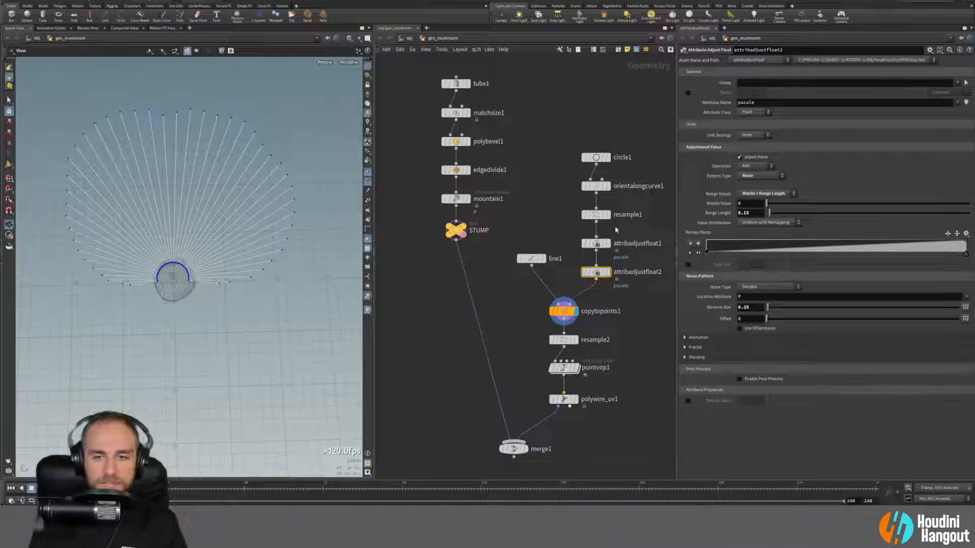
# Step: Display resample2 and examine its settings and the resampled points along the veins around the stump
pyautogui.click(575, 339)
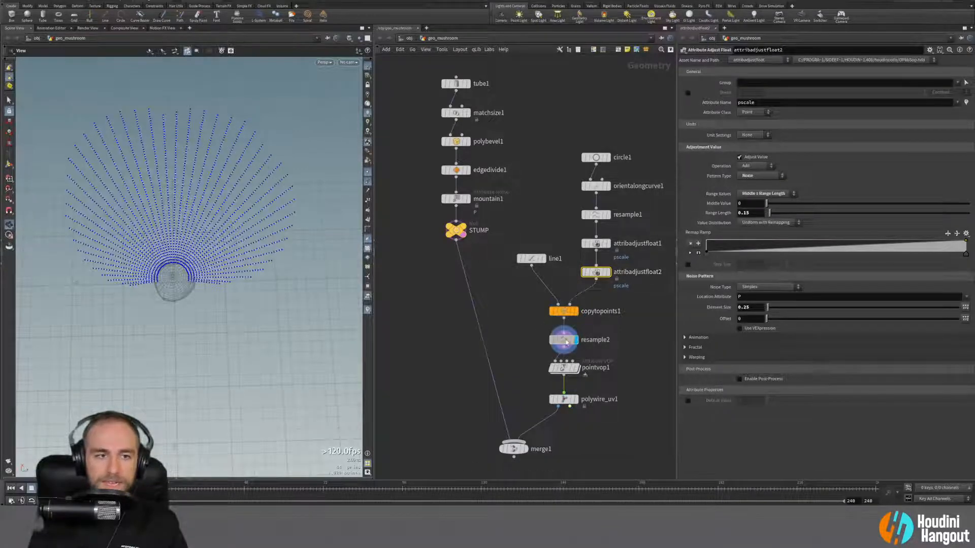
pyautogui.scroll(5, 126, 129)
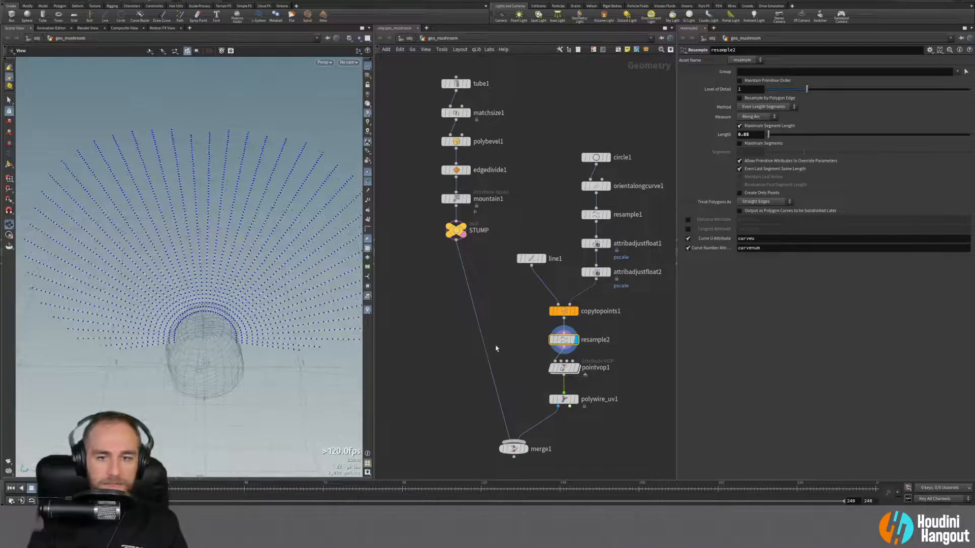
pyautogui.click(571, 372)
pyautogui.moveTo(152, 216); pyautogui.dragTo(284, 264)
pyautogui.click(571, 341)
pyautogui.click(565, 340)
pyautogui.click(572, 340)
pyautogui.click(576, 339)
pyautogui.click(450, 231)
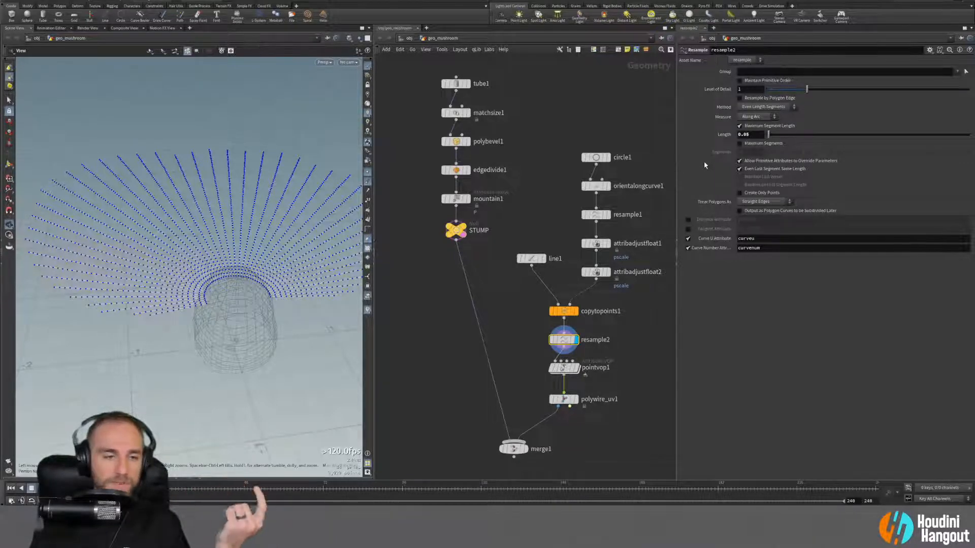
# Step: Display pointvop1 and examine the curled, noisy veins from several angles, including its Vein Curl Ramp settings
pyautogui.moveTo(579, 366)
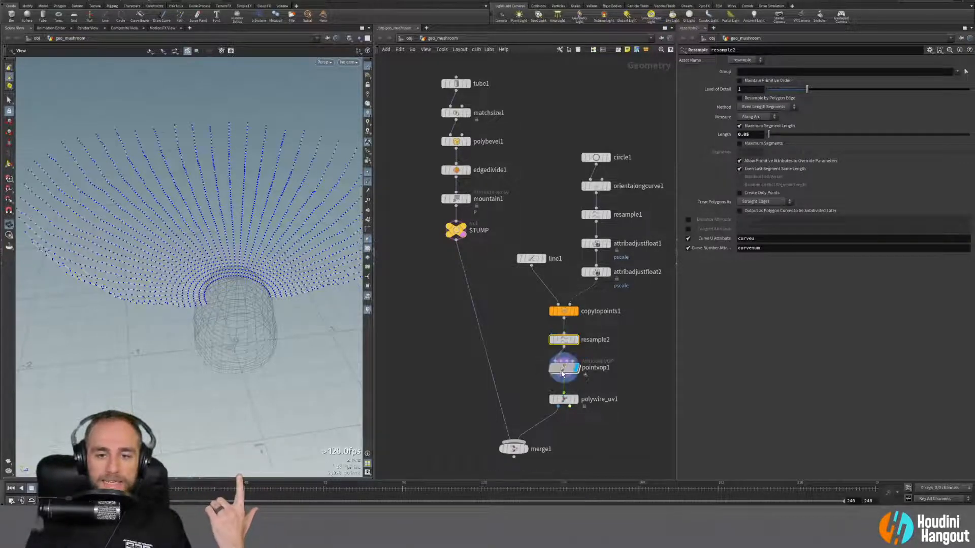
pyautogui.doubleClick(563, 369)
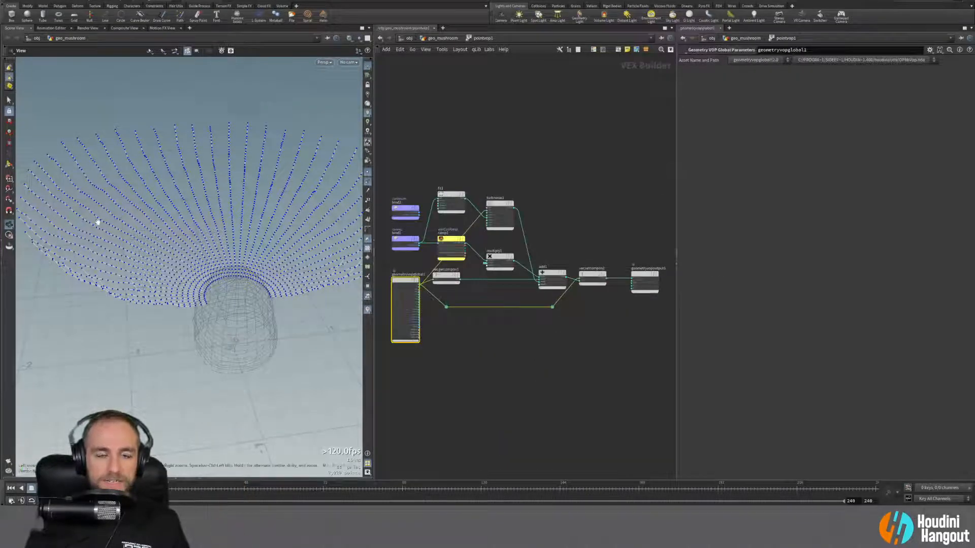
pyautogui.moveTo(115, 211); pyautogui.dragTo(207, 197)
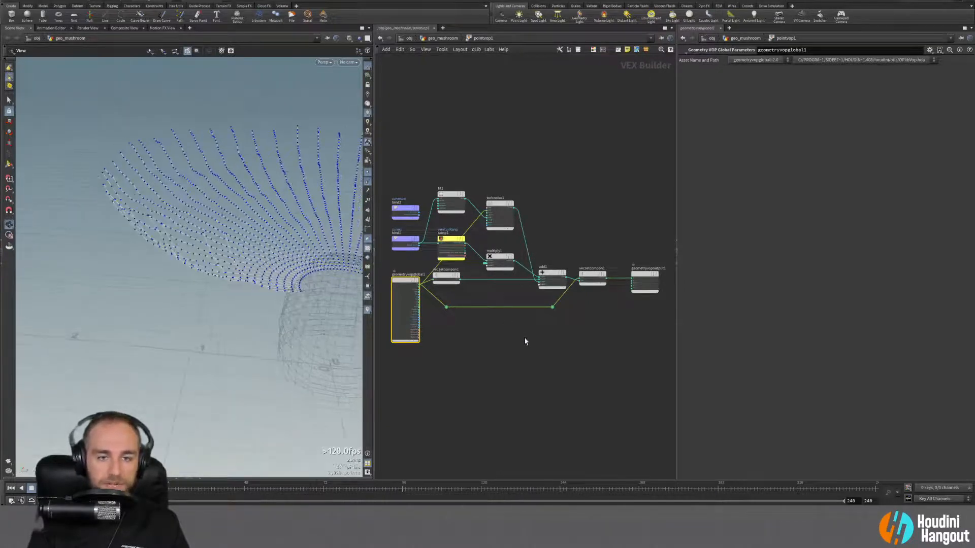
pyautogui.moveTo(292, 274); pyautogui.dragTo(197, 251)
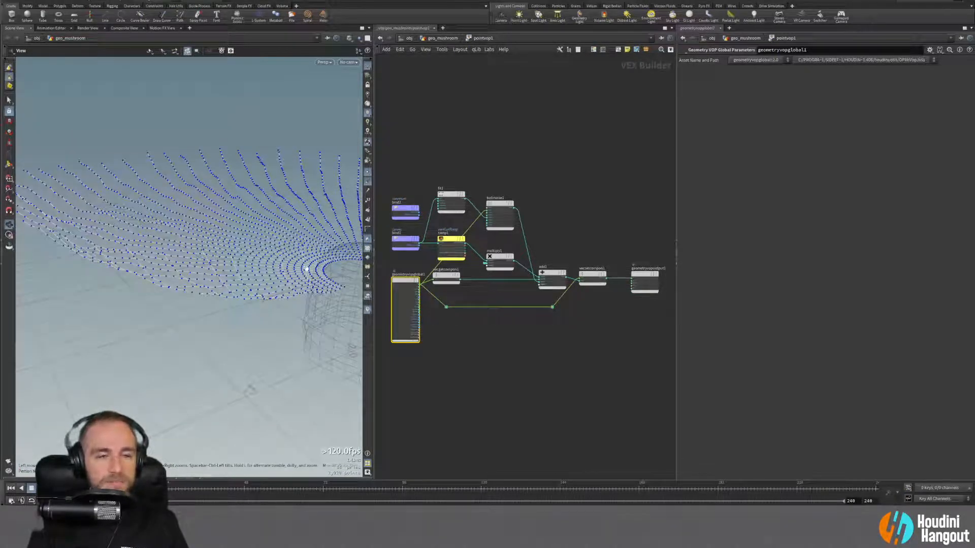
pyautogui.moveTo(224, 255); pyautogui.dragTo(243, 282)
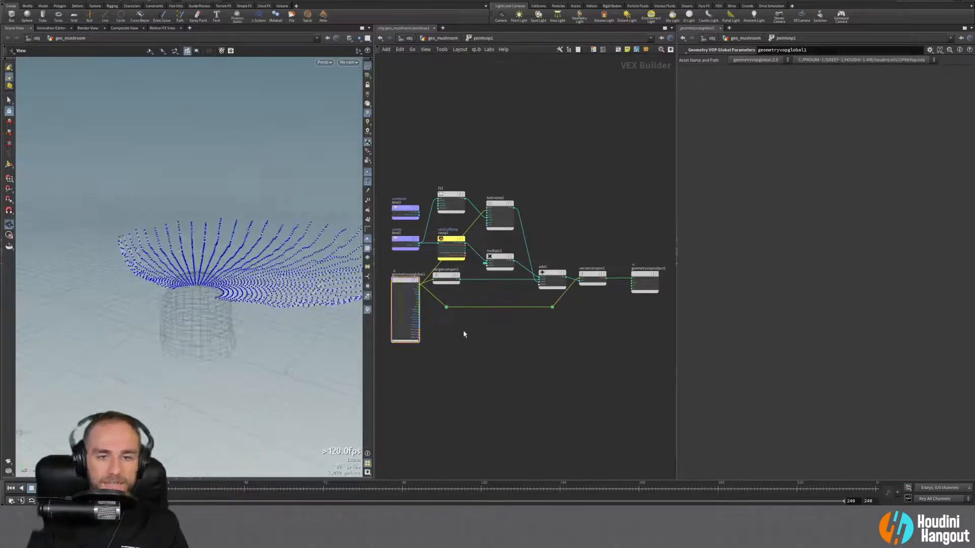
pyautogui.press('u')
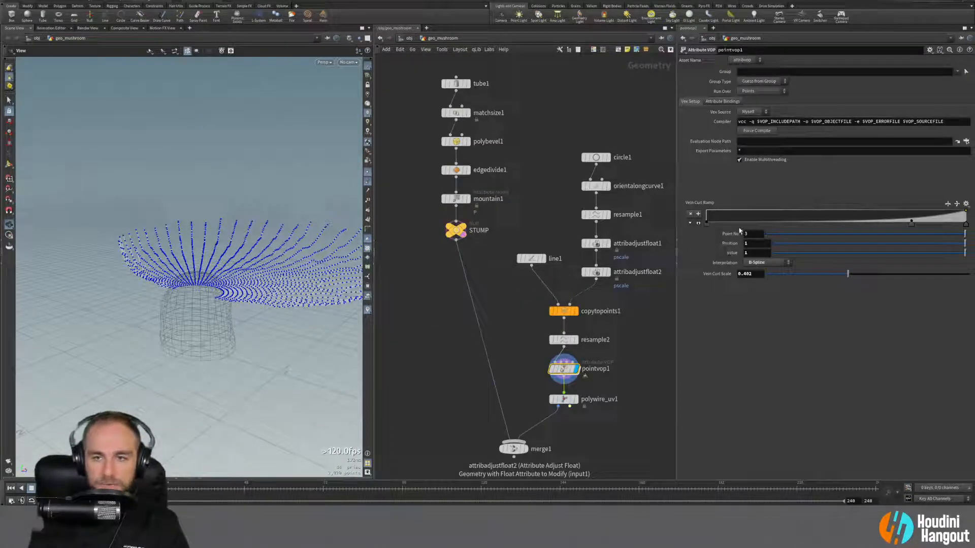
# Step: Open pointvop1's network and examine the curveu bind, the veinCurlRamp node and the veinCurlScale parameter on multiply1
pyautogui.moveTo(563, 372)
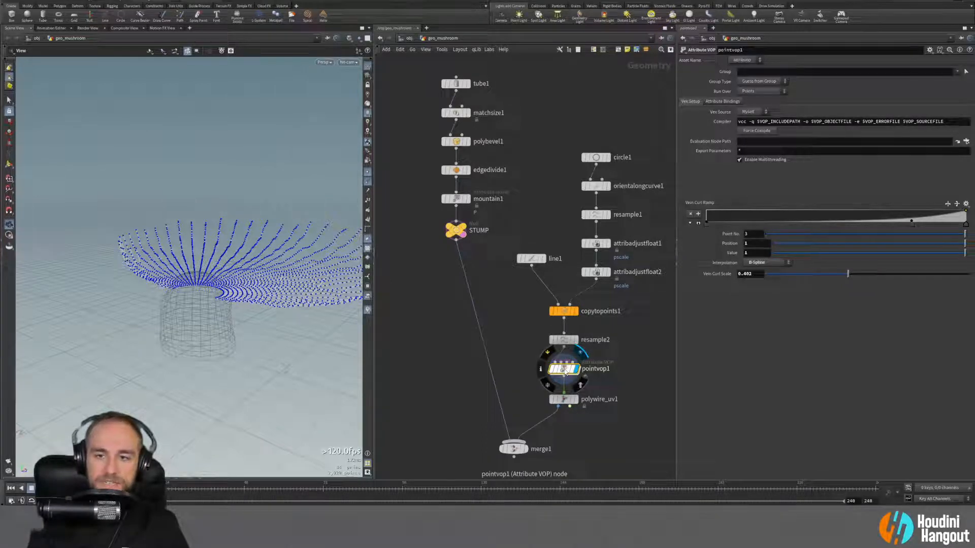
pyautogui.doubleClick(564, 370)
pyautogui.scroll(3, 476, 337)
pyautogui.moveTo(476, 336); pyautogui.dragTo(560, 392, button='middle')
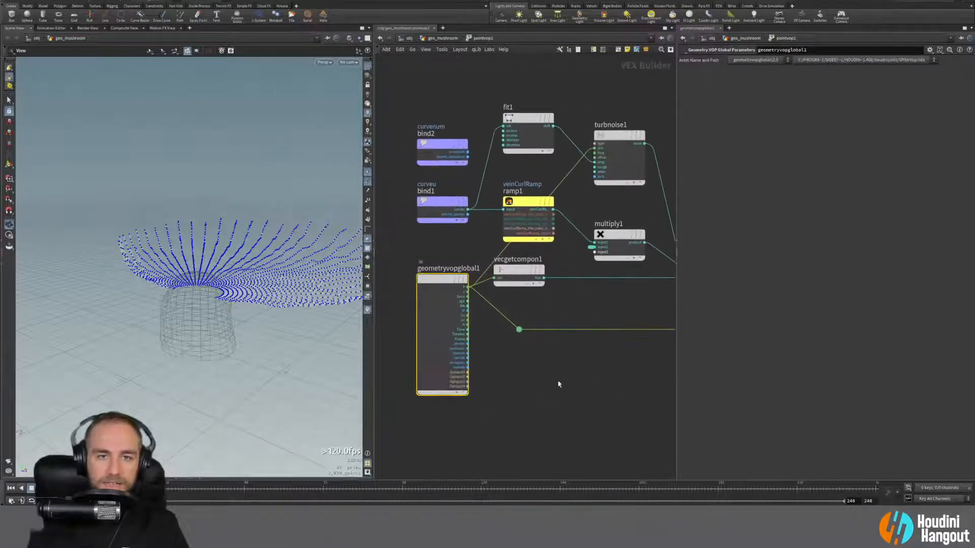
pyautogui.click(441, 205)
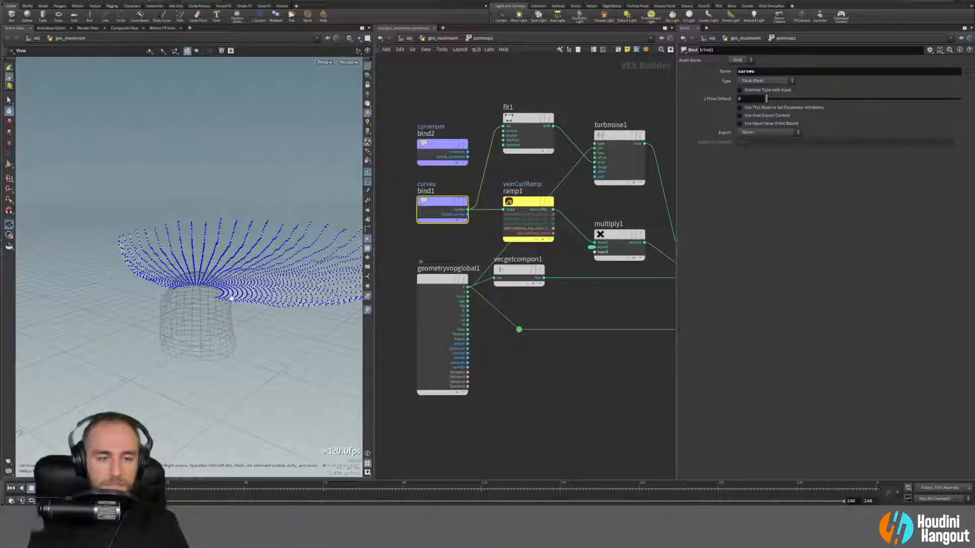
pyautogui.click(508, 207)
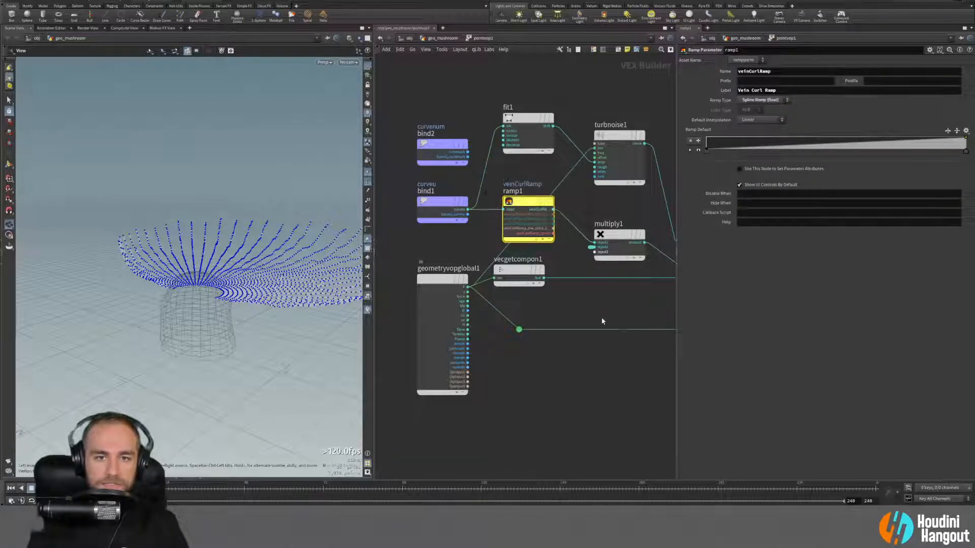
pyautogui.moveTo(602, 320); pyautogui.dragTo(560, 334, button='middle')
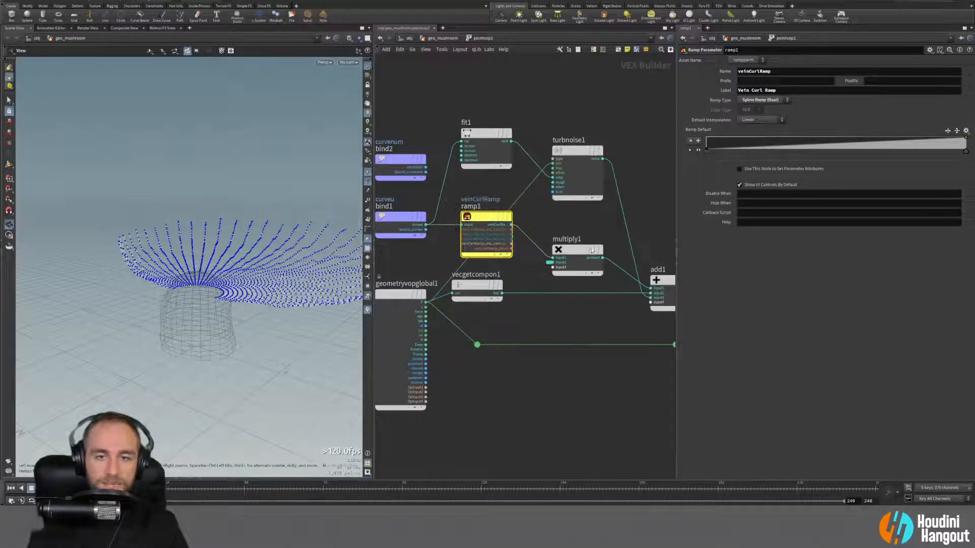
pyautogui.moveTo(595, 237); pyautogui.dragTo(571, 245, button='middle')
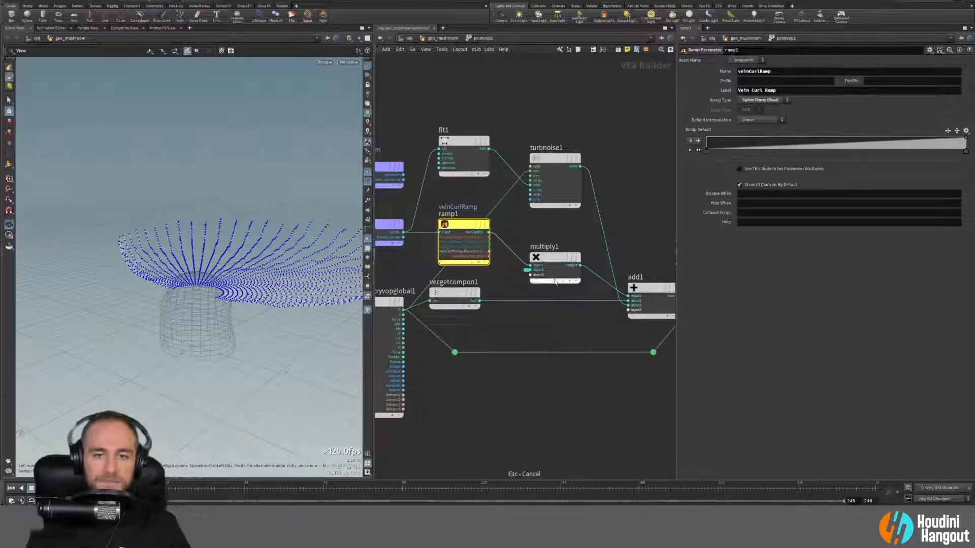
pyautogui.click(527, 270)
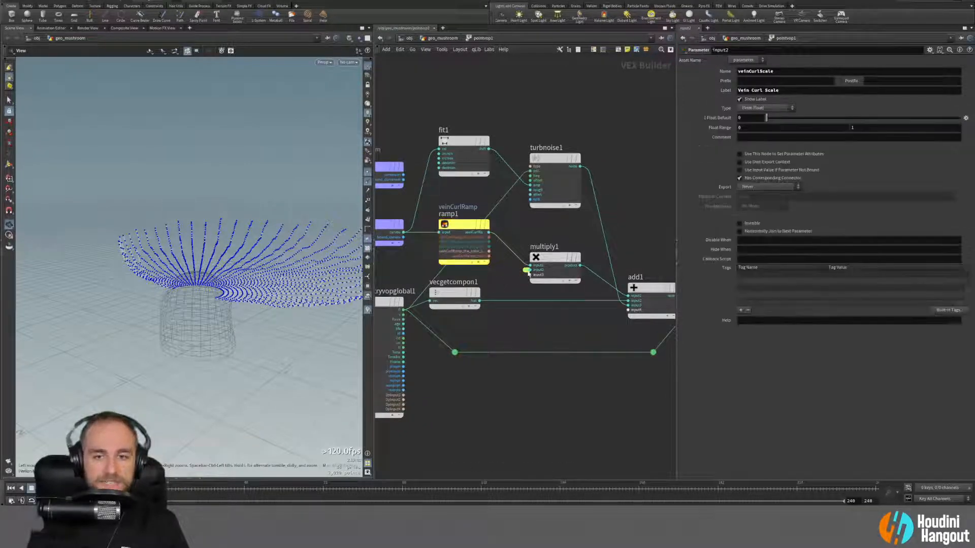
pyautogui.moveTo(527, 272); pyautogui.dragTo(527, 271)
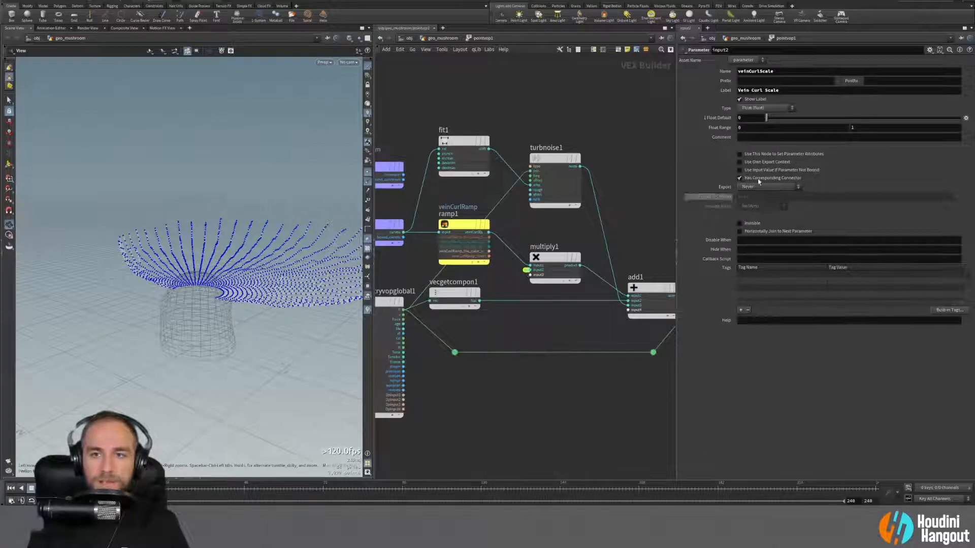
pyautogui.moveTo(632, 259); pyautogui.dragTo(598, 264, button='middle')
pyautogui.moveTo(515, 128); pyautogui.dragTo(564, 135, button='middle')
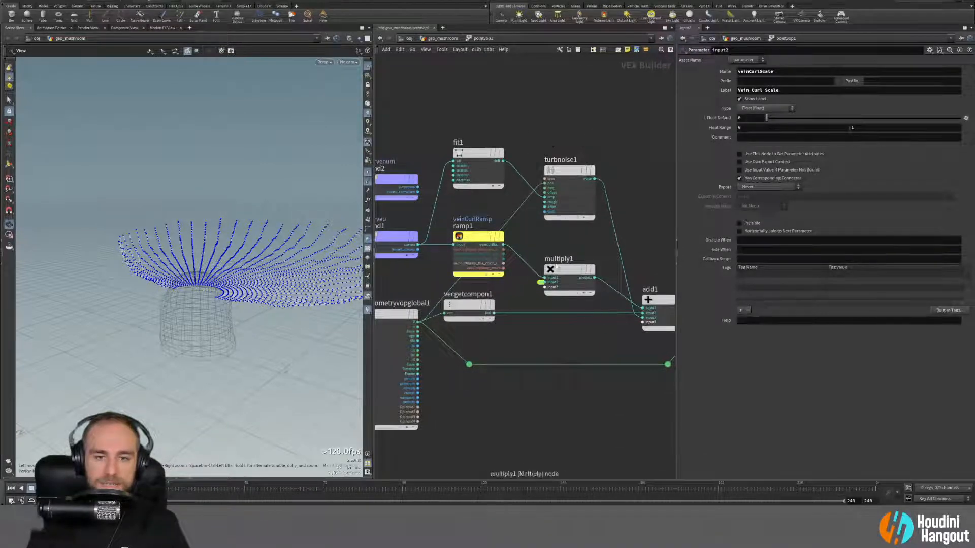
# Step: Check the turbnoise1 settings and set fit1's Destination Max to about 0.508
pyautogui.click(572, 169)
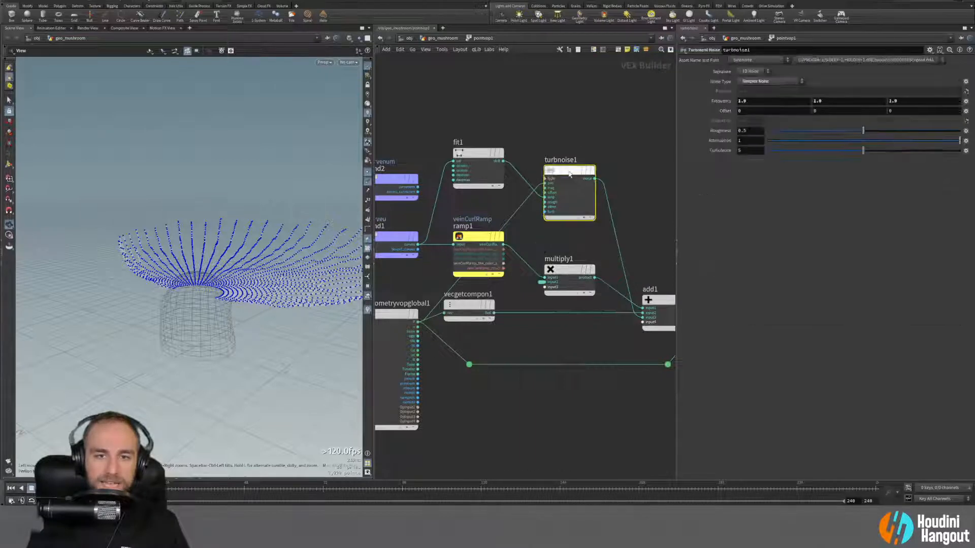
pyautogui.click(477, 152)
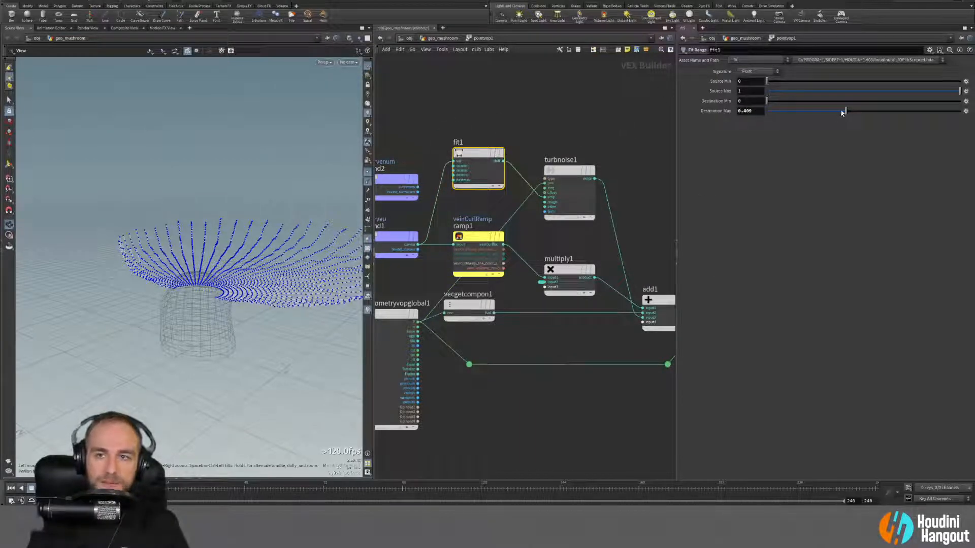
pyautogui.moveTo(845, 114); pyautogui.dragTo(865, 118)
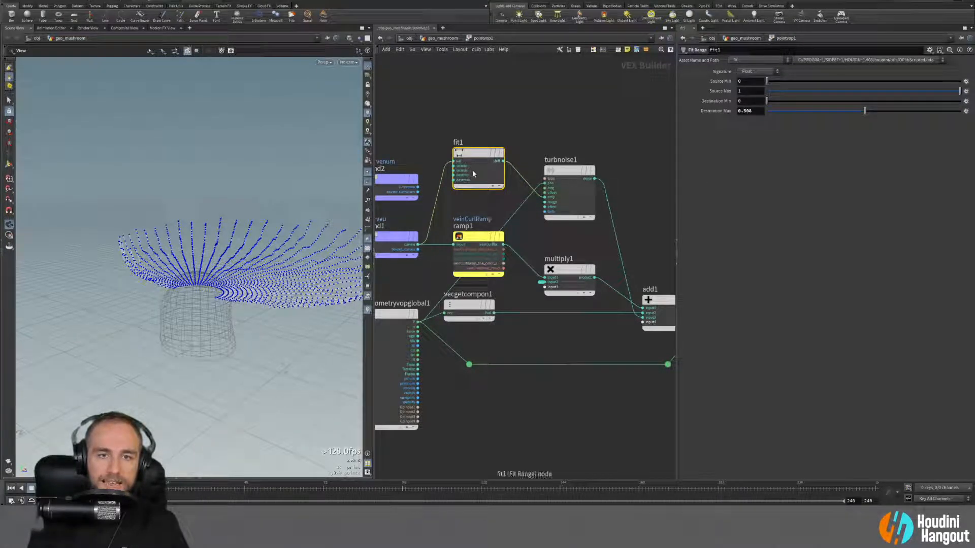
# Step: Promote fit1's destination maximum to a parameter and label it "Max Noise Amp"
pyautogui.press('Tab')
pyautogui.click(444, 182)
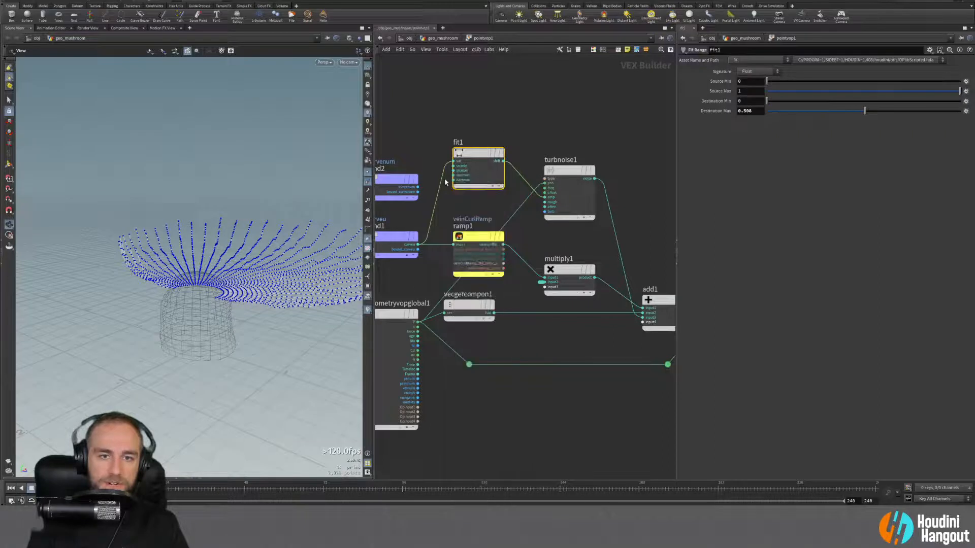
pyautogui.rightClick(461, 179)
pyautogui.click(484, 186)
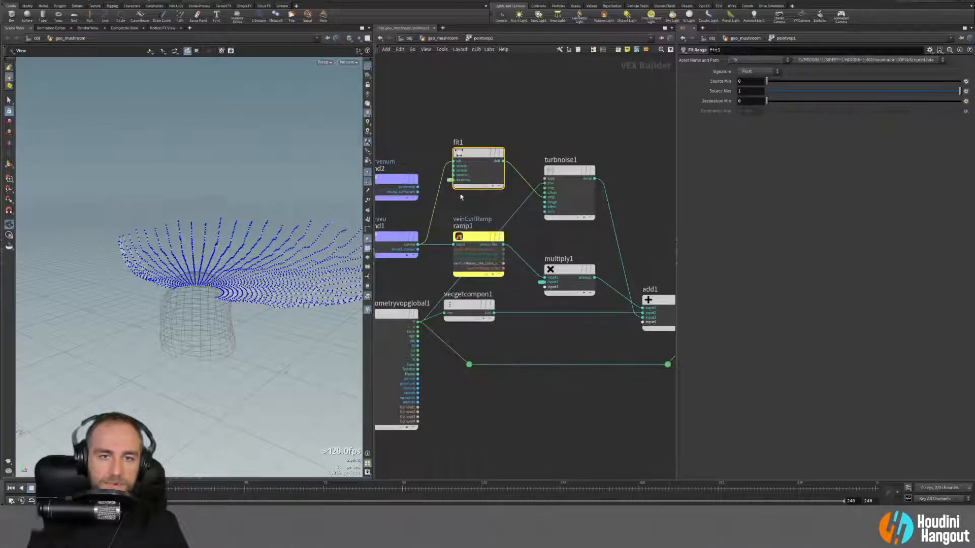
pyautogui.click(450, 180)
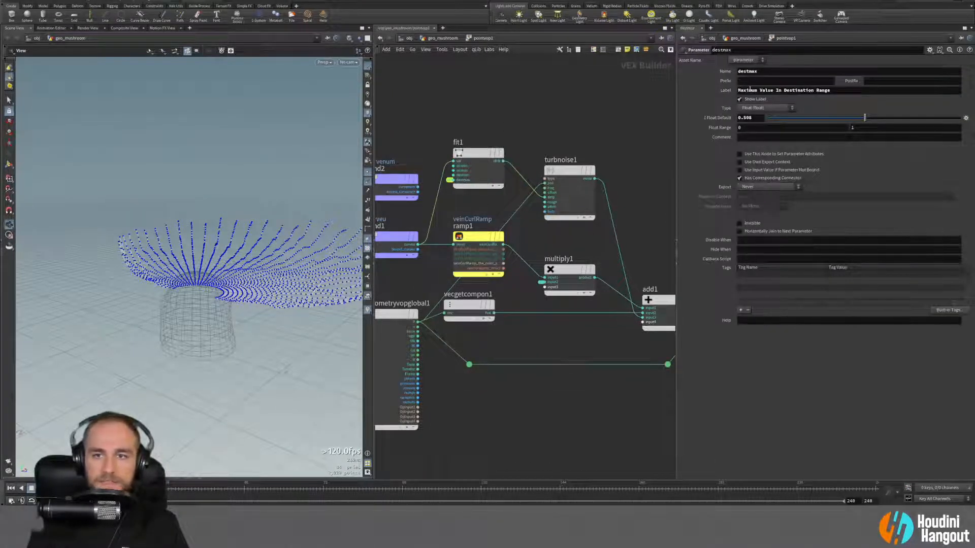
pyautogui.tripleClick(782, 90)
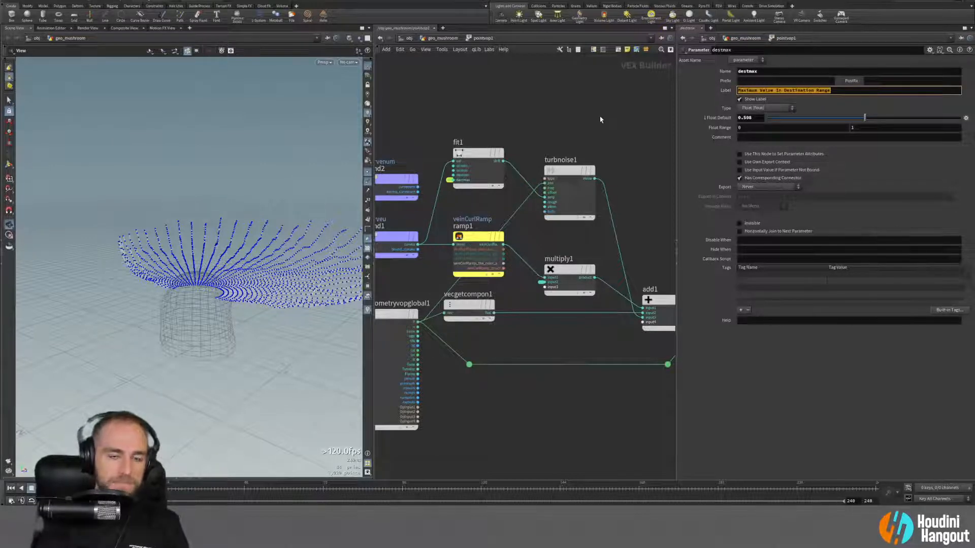
pyautogui.write('Max Noise Amp')
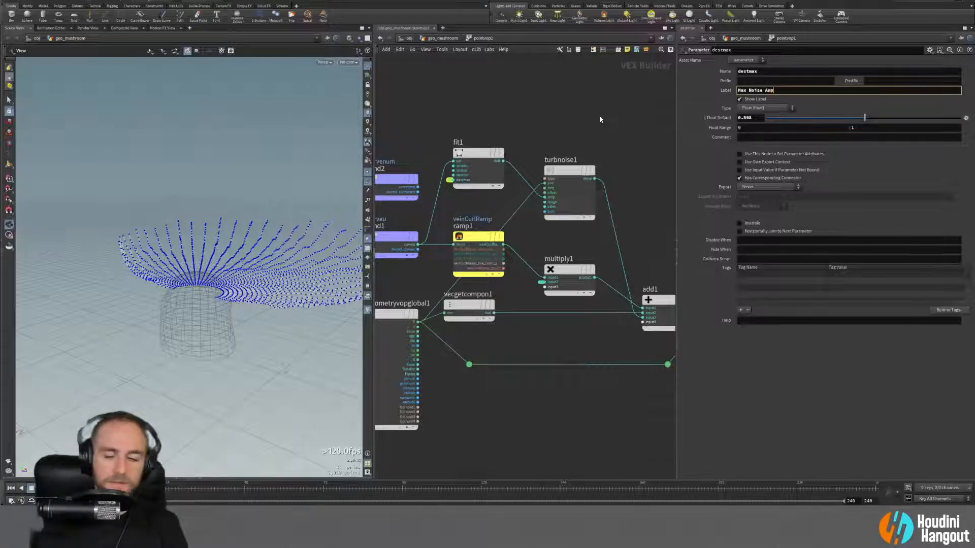
pyautogui.press('Return')
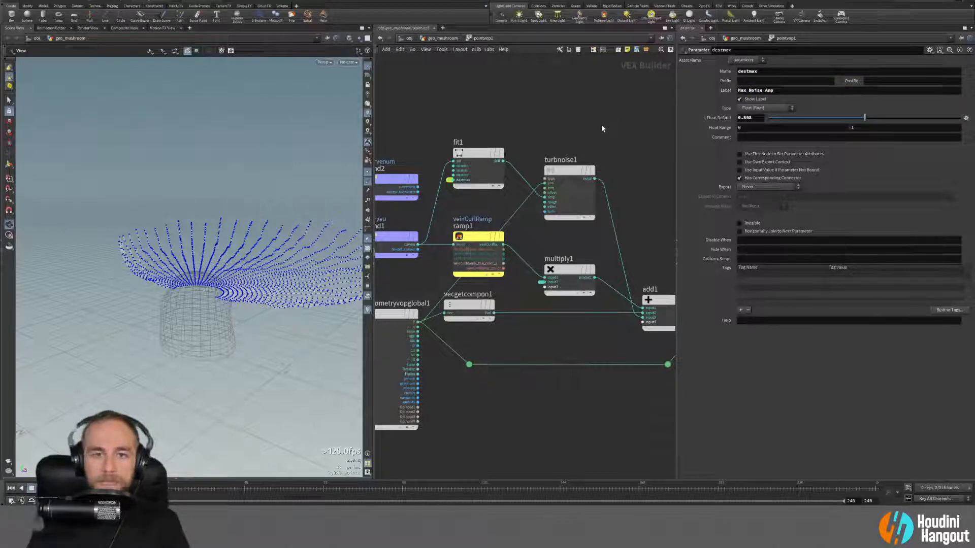
# Step: Return to the geometry network and set pointvop1's Max Noise Amp to 0.353 and Vein Curl Scale to 0.145
pyautogui.press('u')
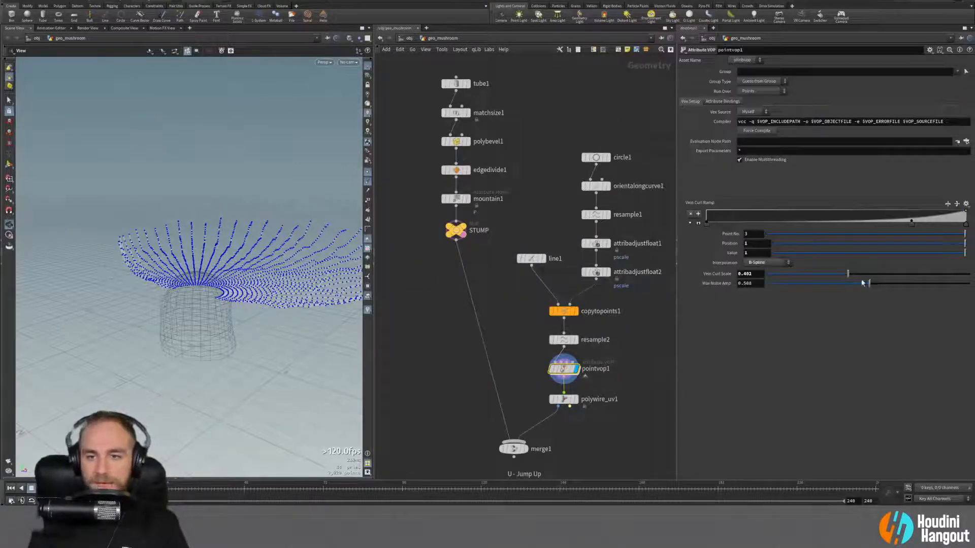
pyautogui.moveTo(869, 285); pyautogui.dragTo(817, 287)
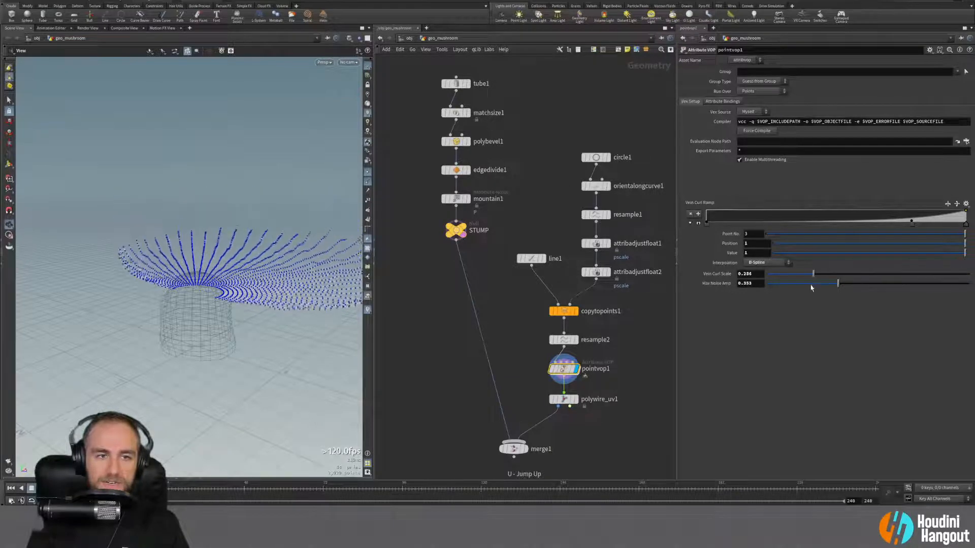
pyautogui.moveTo(314, 284); pyautogui.dragTo(305, 307)
# Step: Reshape pointvop1's Vein Curl Ramp by moving its middle point to position about 0.818 and value 0, checking the veins
pyautogui.moveTo(912, 225); pyautogui.dragTo(885, 230)
pyautogui.click(964, 227)
pyautogui.hotkey('ctrl', 'z')
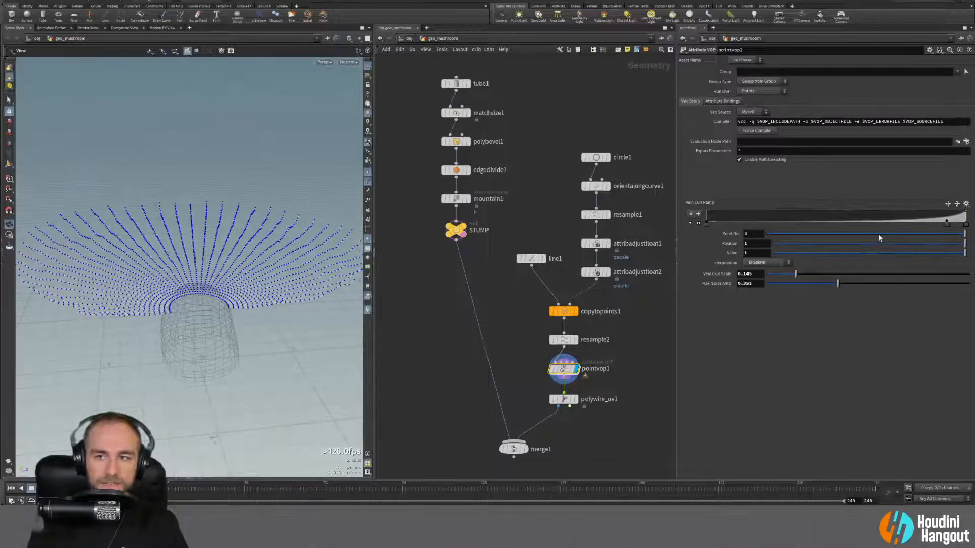
pyautogui.moveTo(235, 243); pyautogui.dragTo(189, 260)
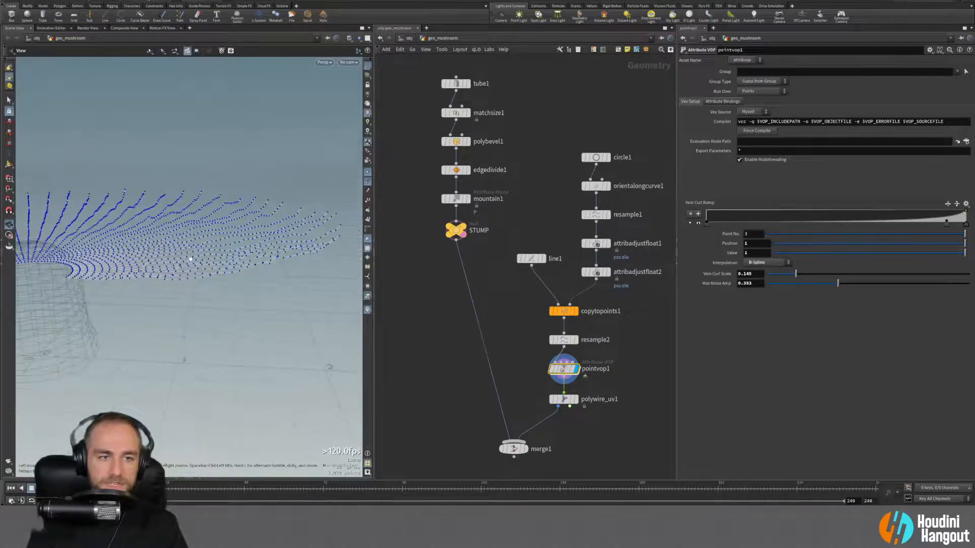
pyautogui.click(946, 226)
pyautogui.moveTo(944, 229); pyautogui.dragTo(945, 233)
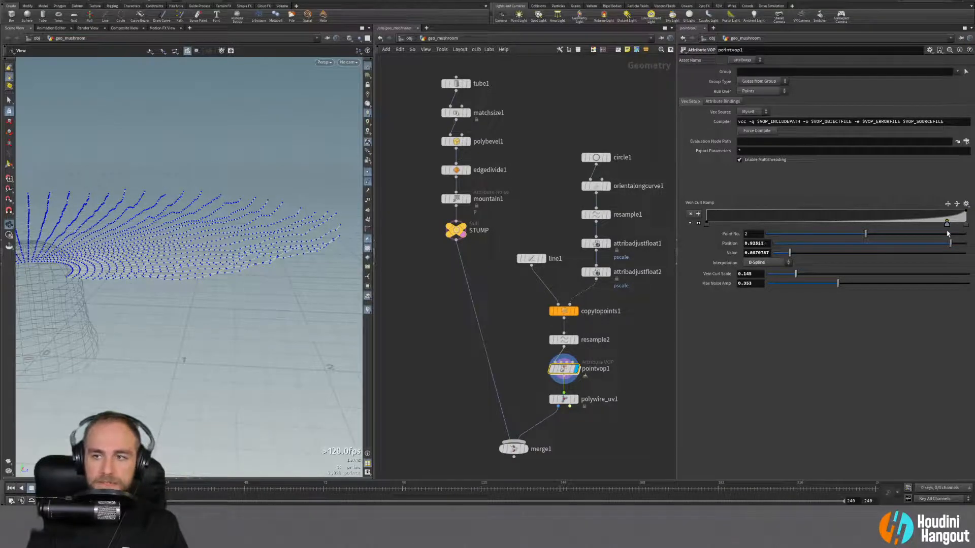
pyautogui.click(698, 224)
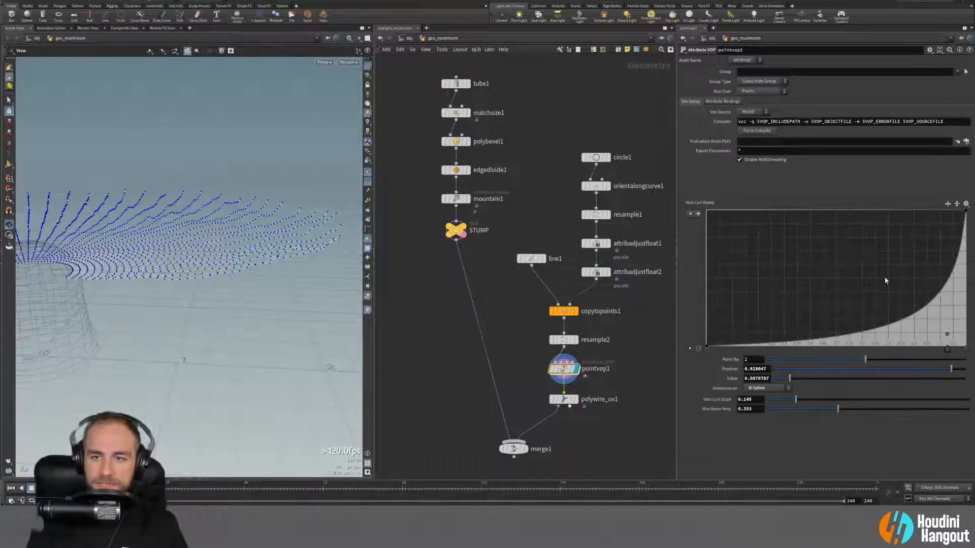
pyautogui.moveTo(946, 335); pyautogui.dragTo(956, 355)
pyautogui.moveTo(213, 224); pyautogui.dragTo(147, 236)
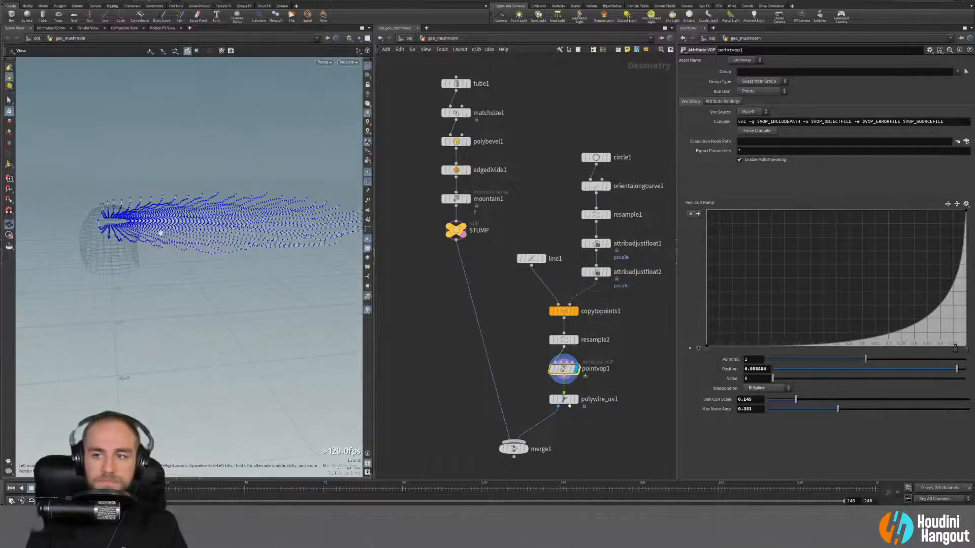
pyautogui.moveTo(956, 351); pyautogui.dragTo(920, 355)
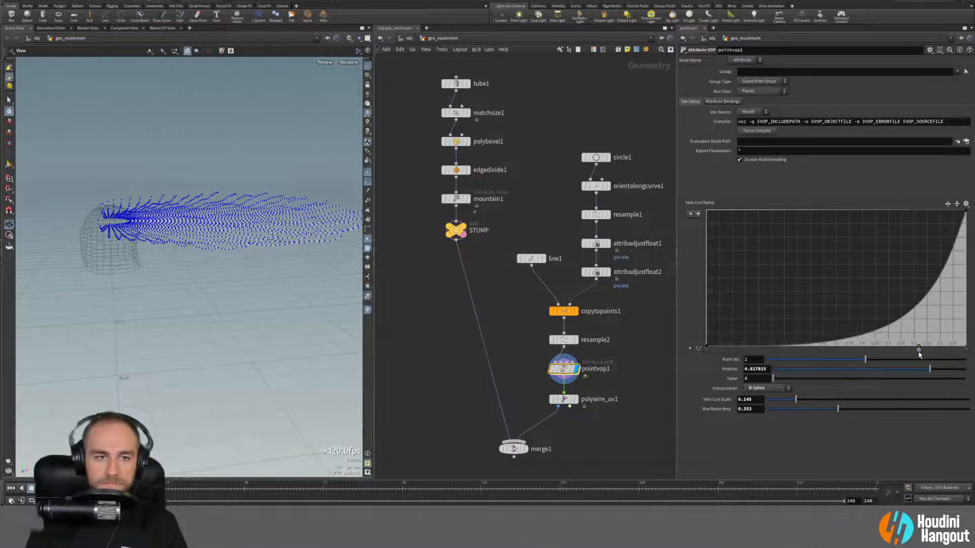
pyautogui.moveTo(214, 228); pyautogui.dragTo(237, 155)
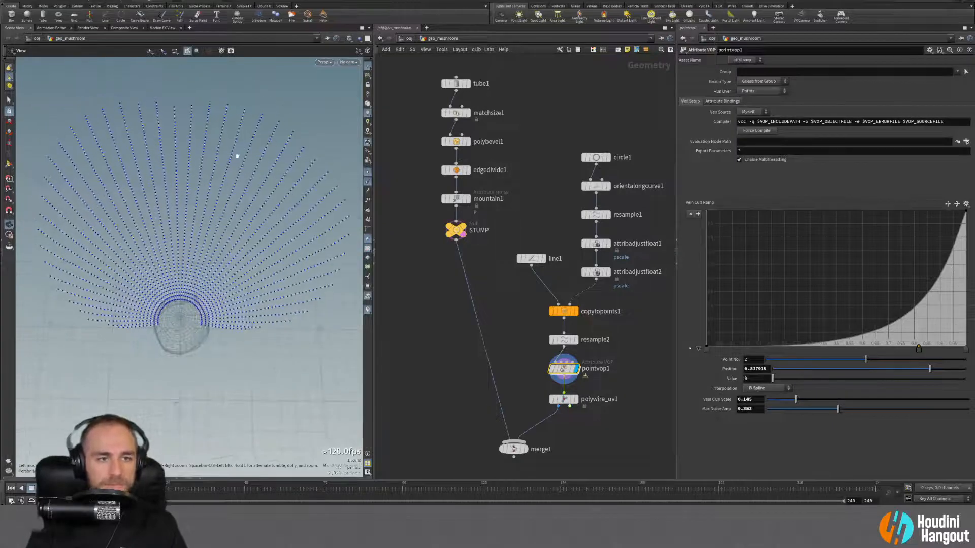
# Step: Turn off the point display, then display polywire_uv1 and examine the thickened veins up close
pyautogui.click(367, 182)
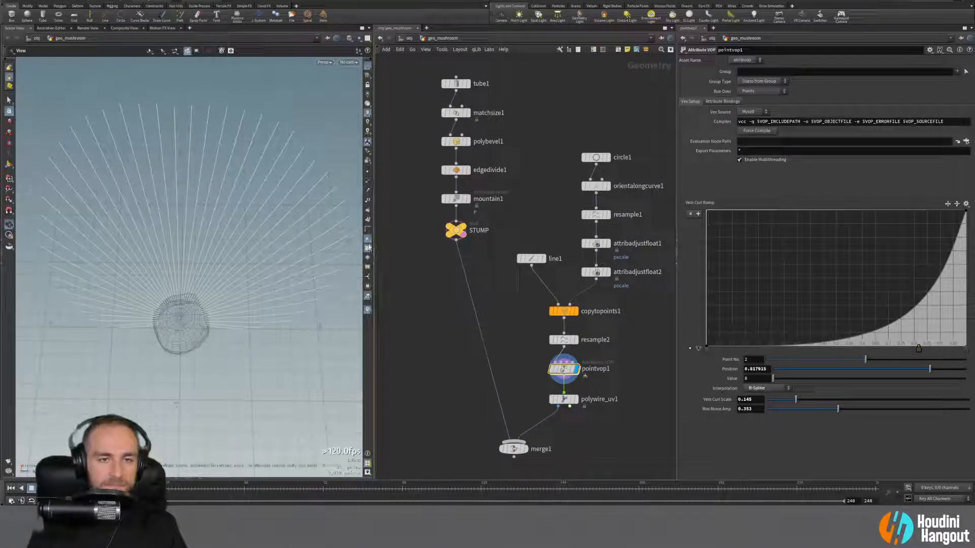
pyautogui.moveTo(184, 250); pyautogui.dragTo(169, 209)
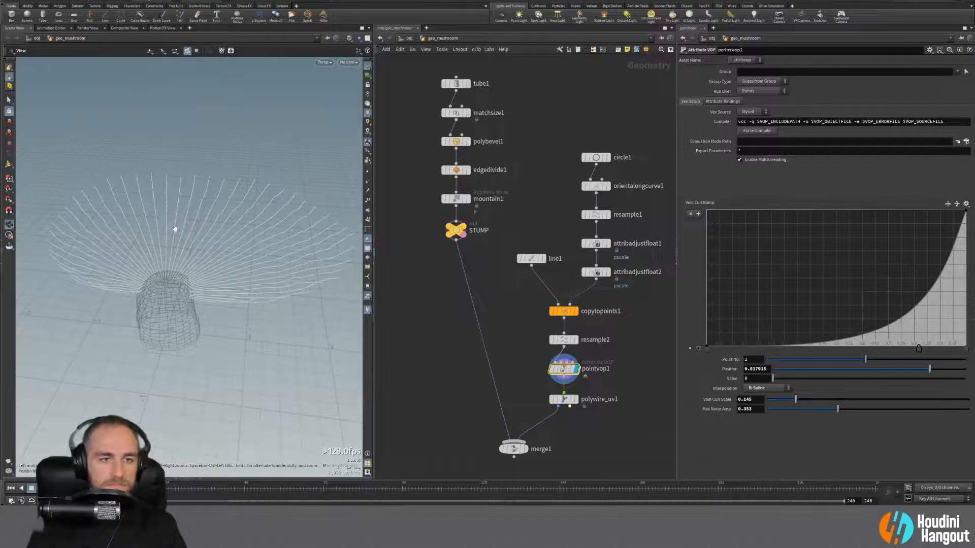
pyautogui.click(575, 400)
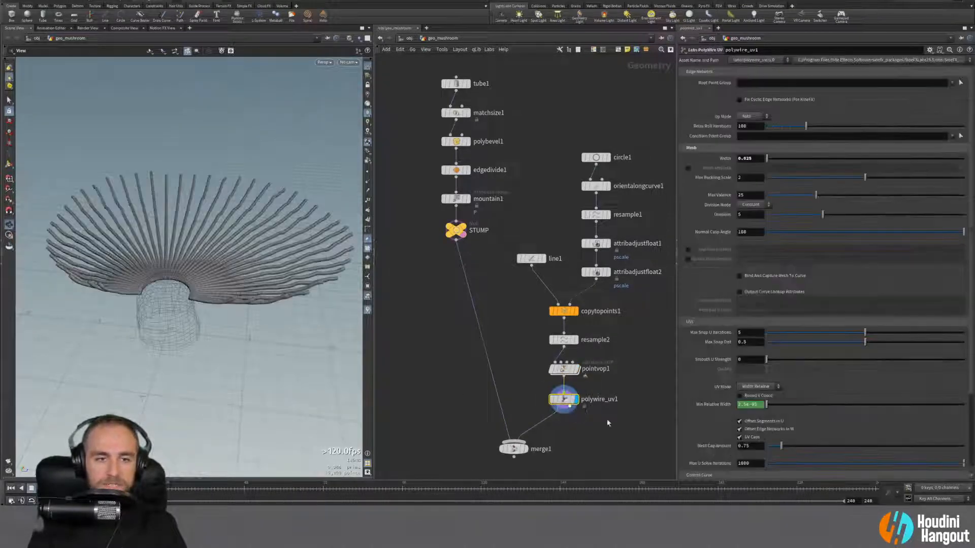
pyautogui.moveTo(237, 269); pyautogui.dragTo(247, 244)
pyautogui.scroll(6, 147, 293)
pyautogui.moveTo(141, 291)
pyautogui.mouseDown()
pyautogui.moveTo(134, 306)
pyautogui.moveTo(130, 280)
pyautogui.moveTo(107, 276)
pyautogui.moveTo(146, 276)
pyautogui.mouseUp()
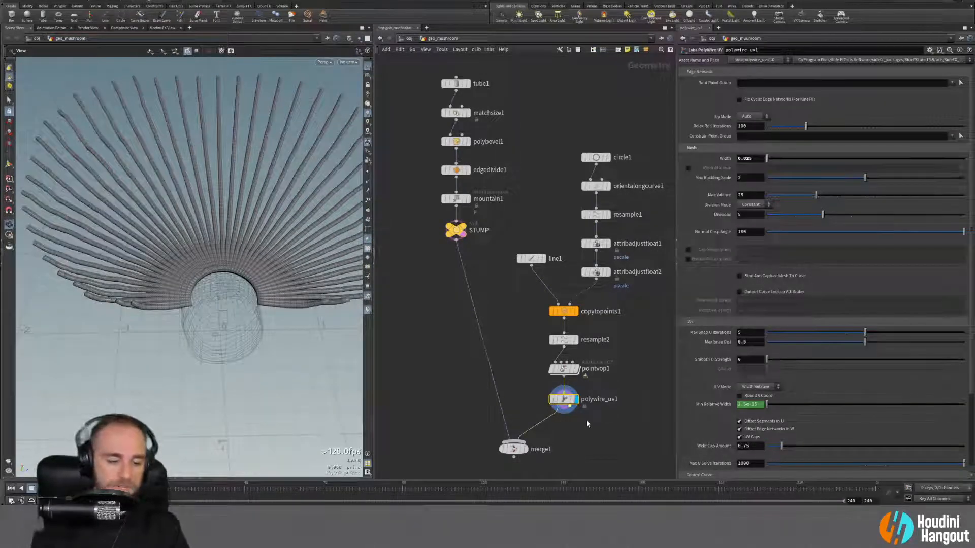
# Step: Add a Sweep node fed by pointvop1 beside polywire_uv1, display it and set its Surface Shape to Round Tube
pyautogui.press('Tab')
pyautogui.write('sweep')
pyautogui.press('Return')
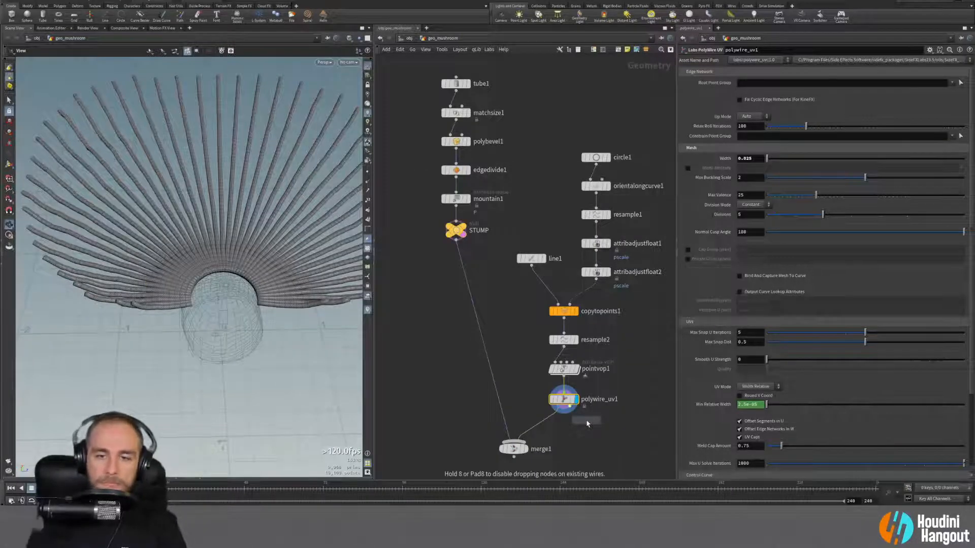
pyautogui.click(625, 416)
pyautogui.click(618, 408)
pyautogui.click(565, 378)
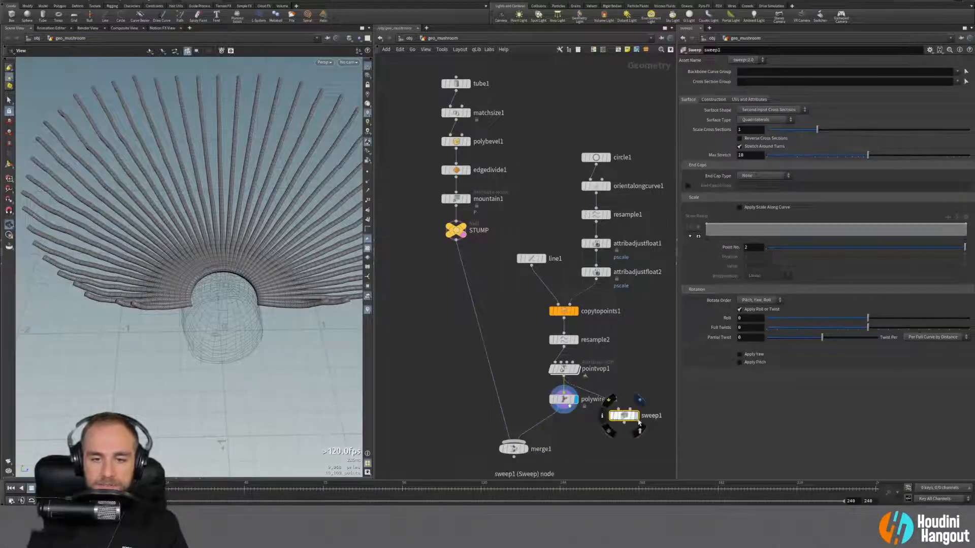
pyautogui.click(635, 416)
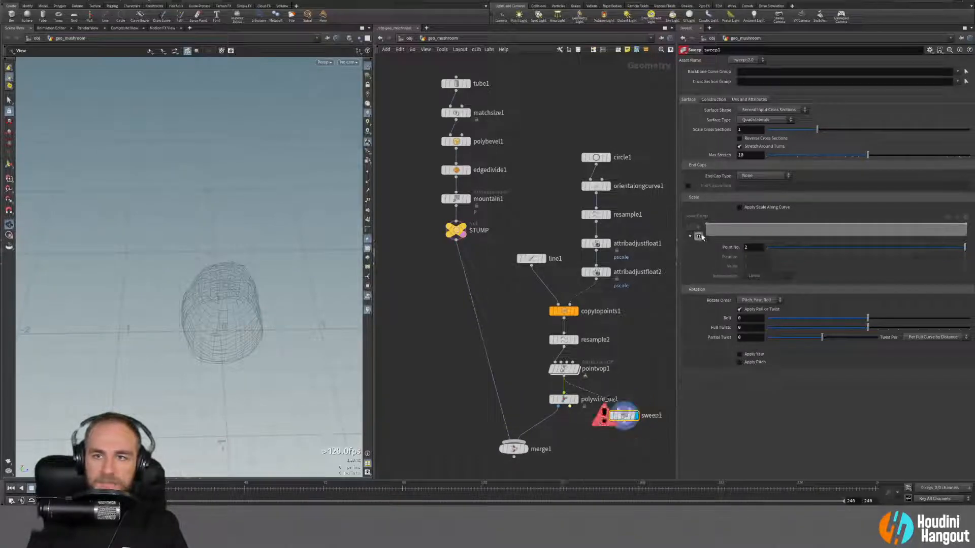
pyautogui.click(760, 112)
pyautogui.click(761, 126)
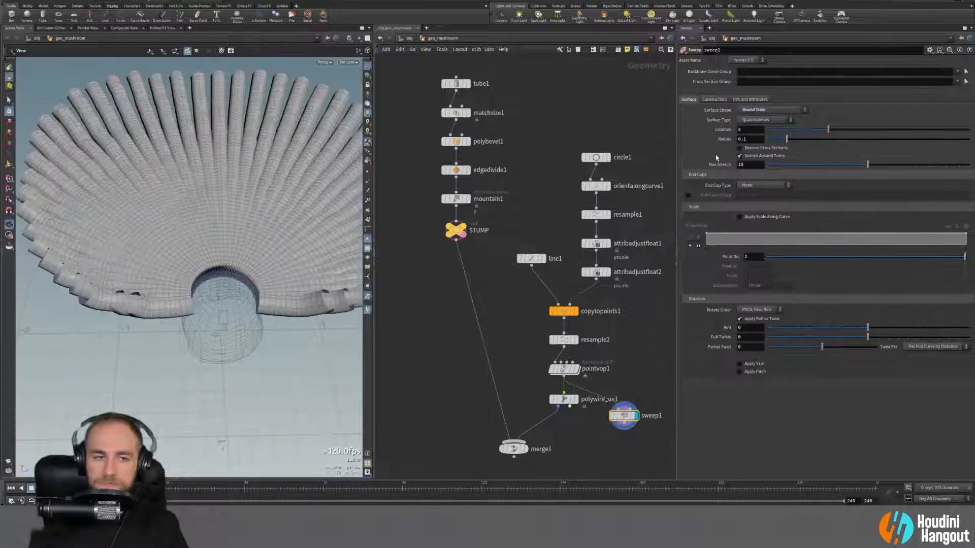
# Step: Set sweep1's Radius to 0.021 and compare its tubes with polywire_uv1's veins around the stump, ending with sweep1 displayed
pyautogui.moveTo(789, 138); pyautogui.dragTo(772, 141)
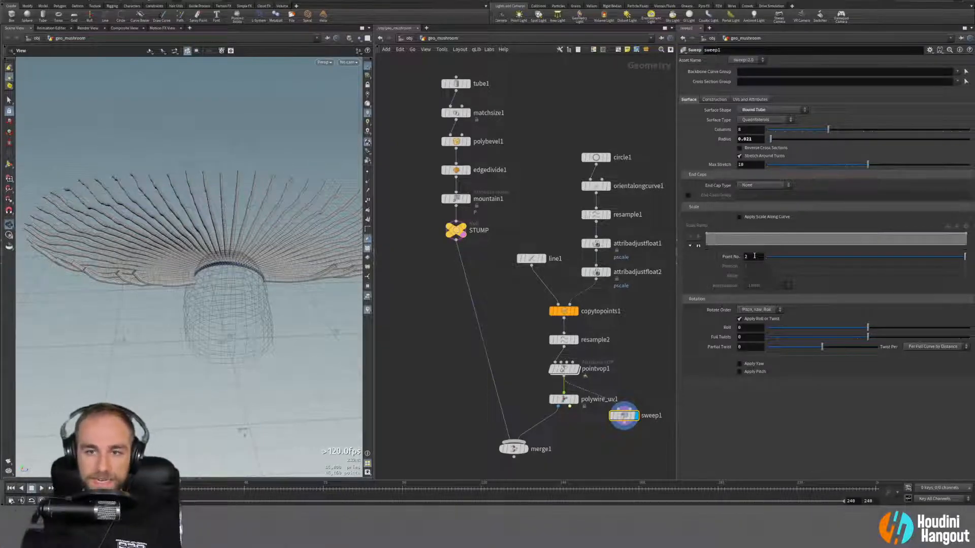
pyautogui.click(713, 100)
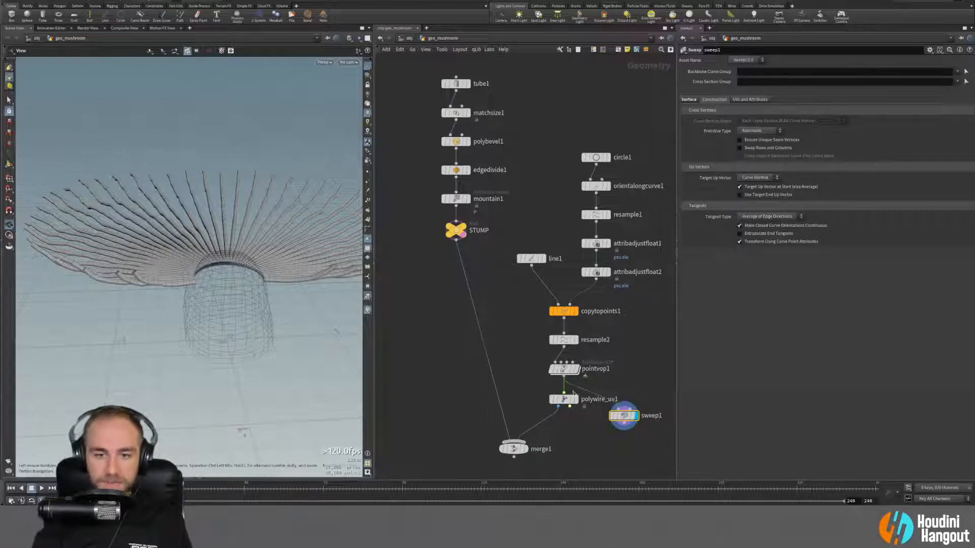
pyautogui.click(575, 398)
pyautogui.click(563, 399)
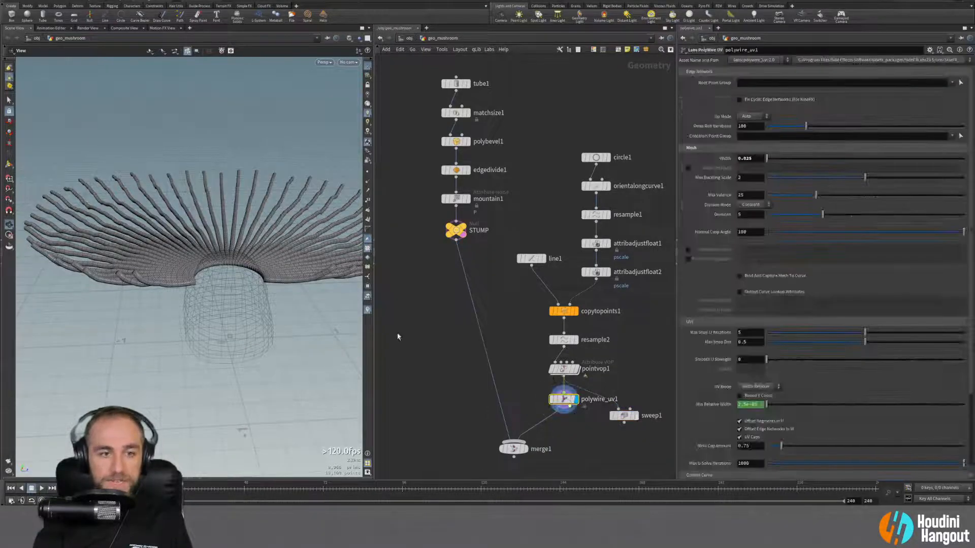
pyautogui.moveTo(202, 270); pyautogui.dragTo(252, 298)
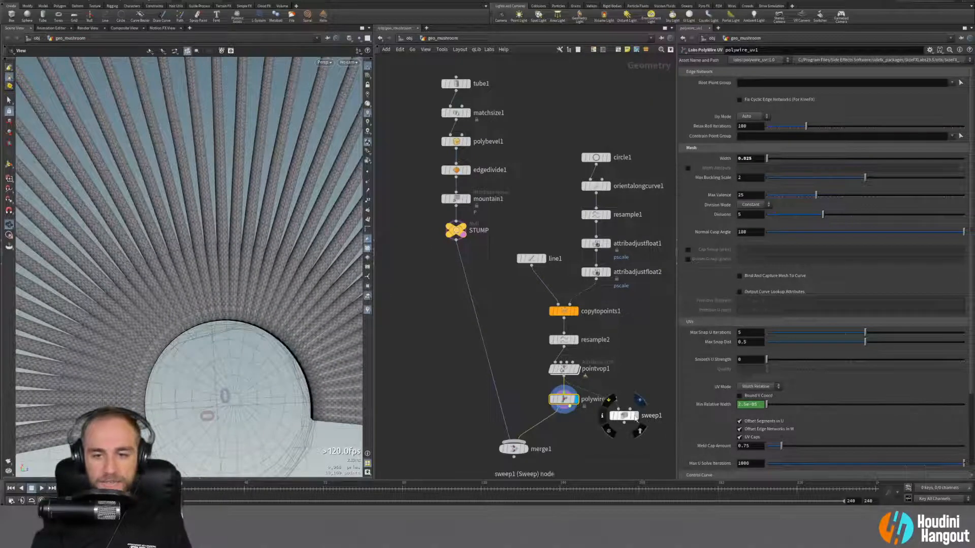
pyautogui.click(636, 416)
pyautogui.click(624, 416)
# Step: Try Compute UVs on sweep1 and inspect the shading of the swept veins up close
pyautogui.moveTo(231, 237); pyautogui.dragTo(338, 192)
pyautogui.click(750, 100)
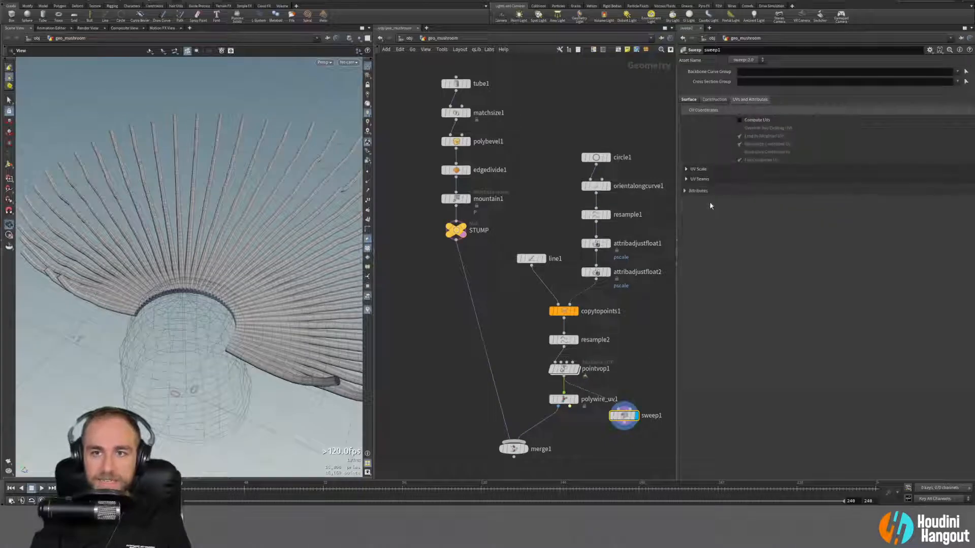
pyautogui.click(739, 121)
pyautogui.moveTo(237, 309); pyautogui.dragTo(252, 341)
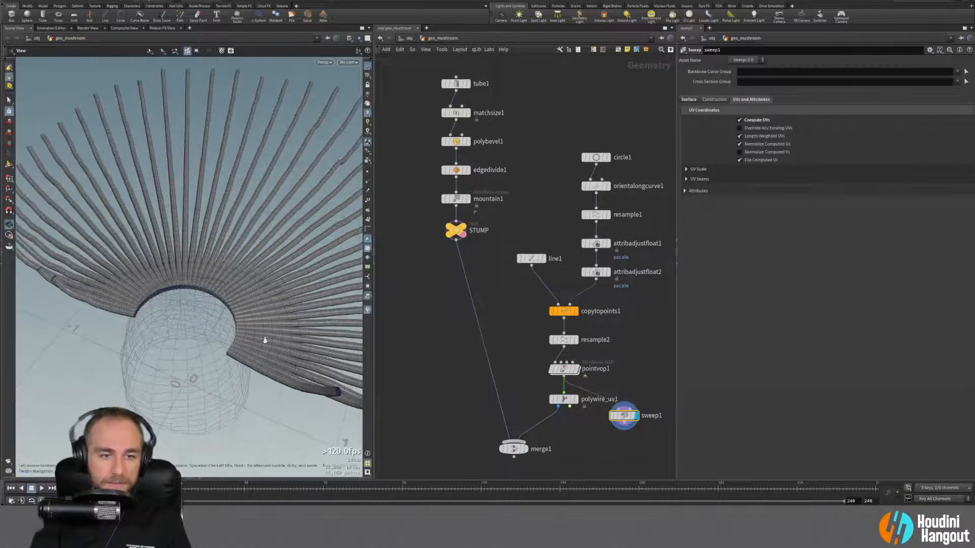
pyautogui.moveTo(252, 342); pyautogui.dragTo(282, 366, button='right')
pyautogui.moveTo(282, 366); pyautogui.dragTo(269, 277)
# Step: Compare the vein surfaces of polywire_uv1 and sweep1 once more by displaying one after the other
pyautogui.click(565, 401)
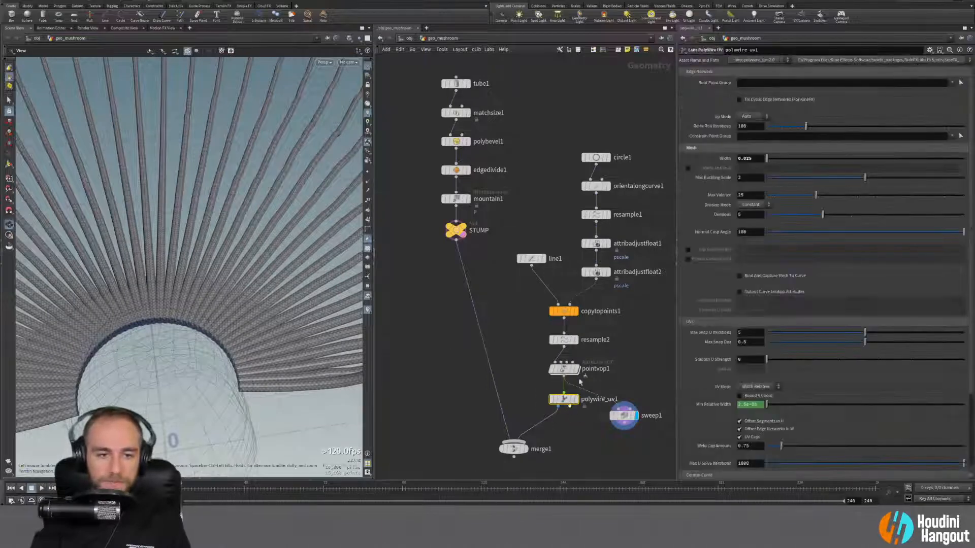
pyautogui.click(576, 399)
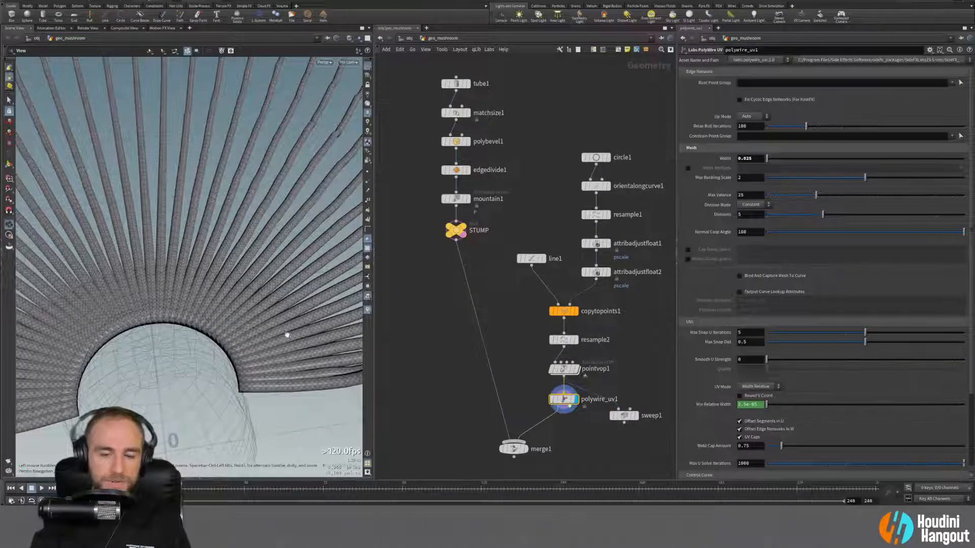
pyautogui.moveTo(267, 298); pyautogui.dragTo(284, 256)
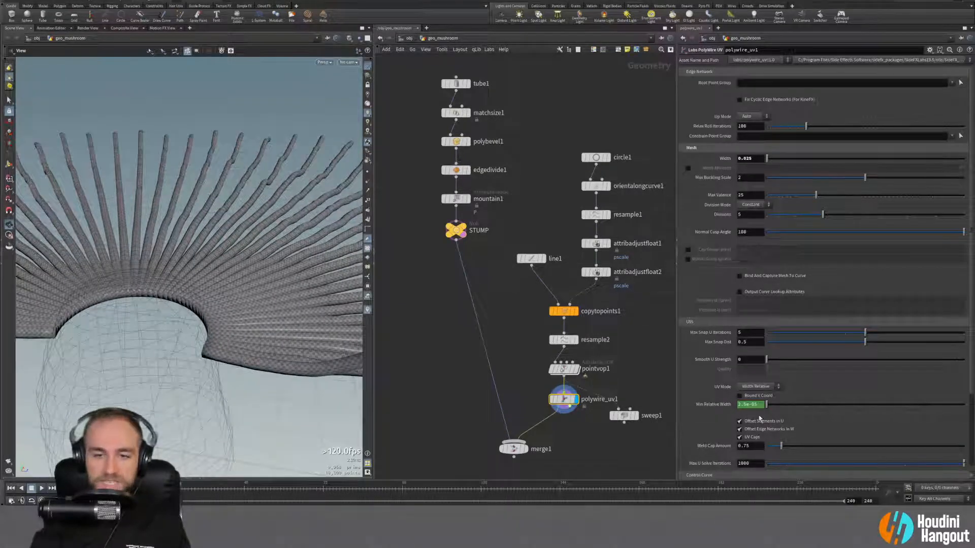
pyautogui.click(634, 416)
pyautogui.click(622, 415)
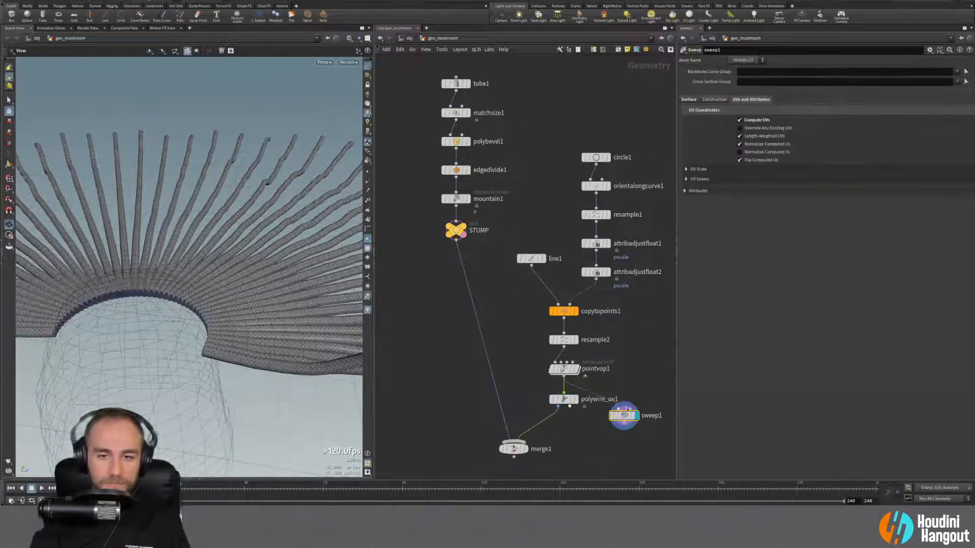
# Step: Delete polywire_uv1 and insert sweep1 in its place between pointvop1 and merge1
pyautogui.click(563, 399)
pyautogui.press('Delete')
pyautogui.moveTo(626, 421); pyautogui.dragTo(565, 404)
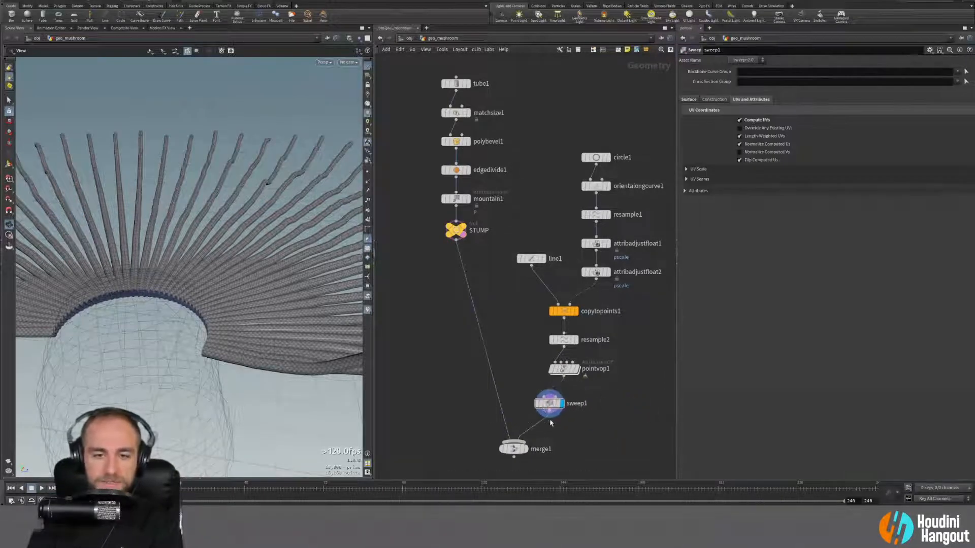
# Step: Turn off Compute UVs on sweep1 and close the vein ends by setting its End Cap Type to Grid
pyautogui.click(751, 121)
pyautogui.moveTo(208, 284)
pyautogui.mouseDown()
pyautogui.moveTo(235, 255)
pyautogui.moveTo(230, 310)
pyautogui.moveTo(187, 307)
pyautogui.moveTo(183, 263)
pyautogui.moveTo(192, 277)
pyautogui.mouseUp()
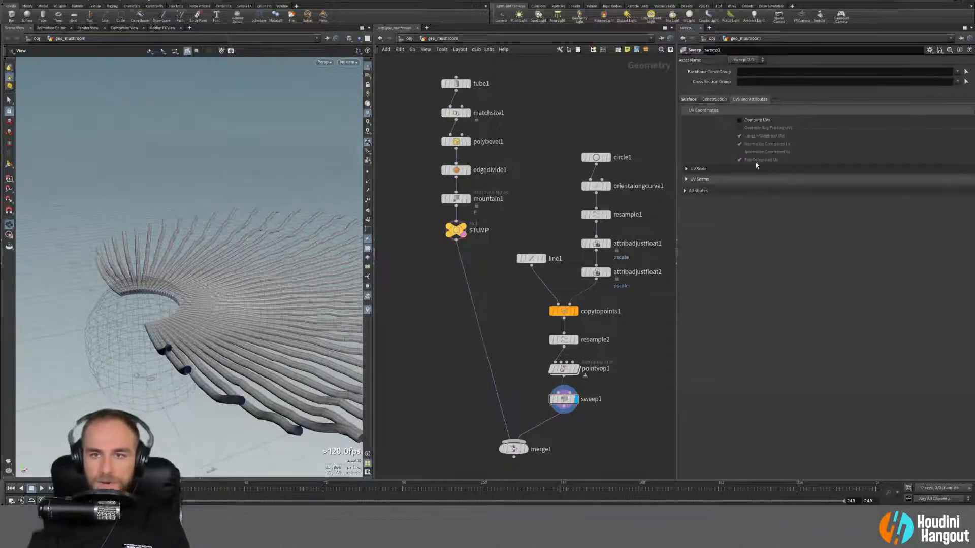
pyautogui.click(688, 100)
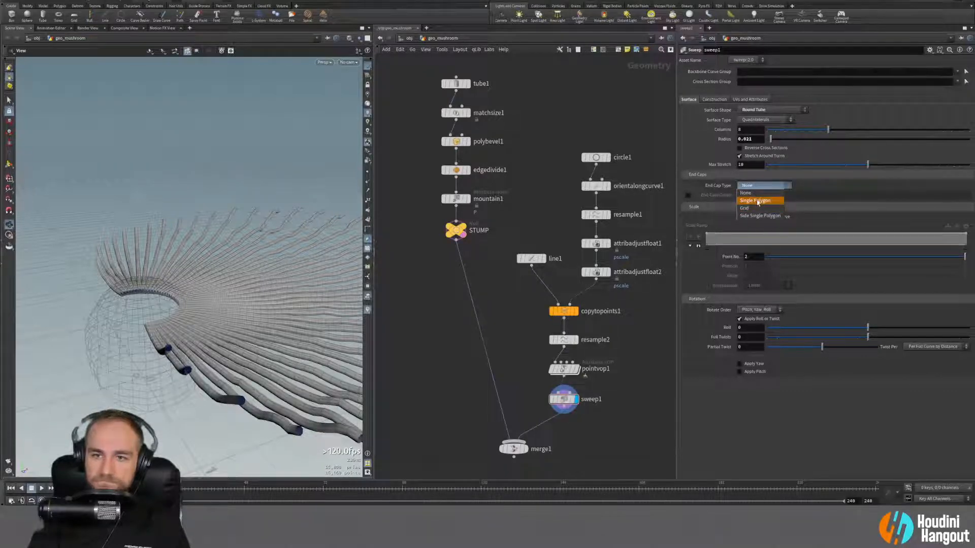
pyautogui.click(758, 201)
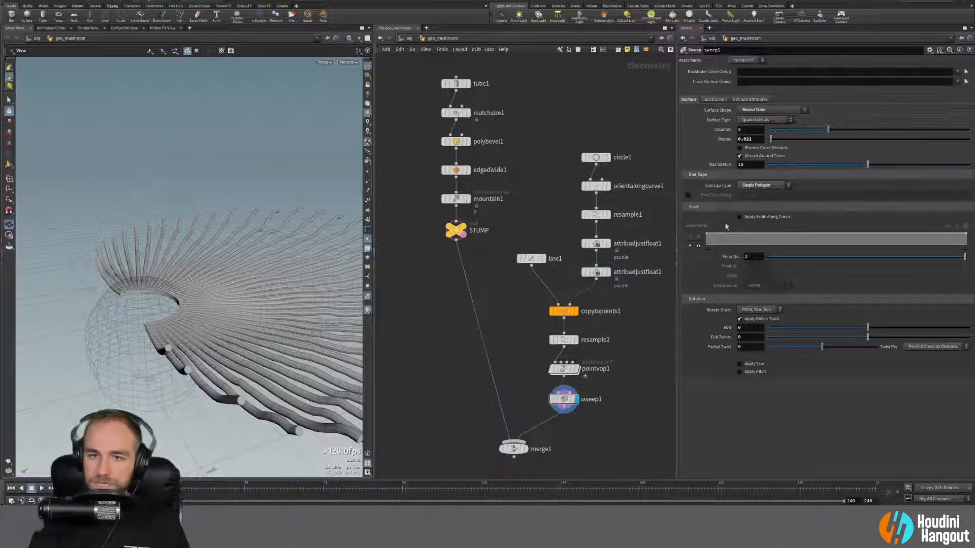
pyautogui.moveTo(166, 329); pyautogui.dragTo(210, 260)
pyautogui.scroll(4, 260, 322)
pyautogui.click(778, 186)
pyautogui.click(760, 195)
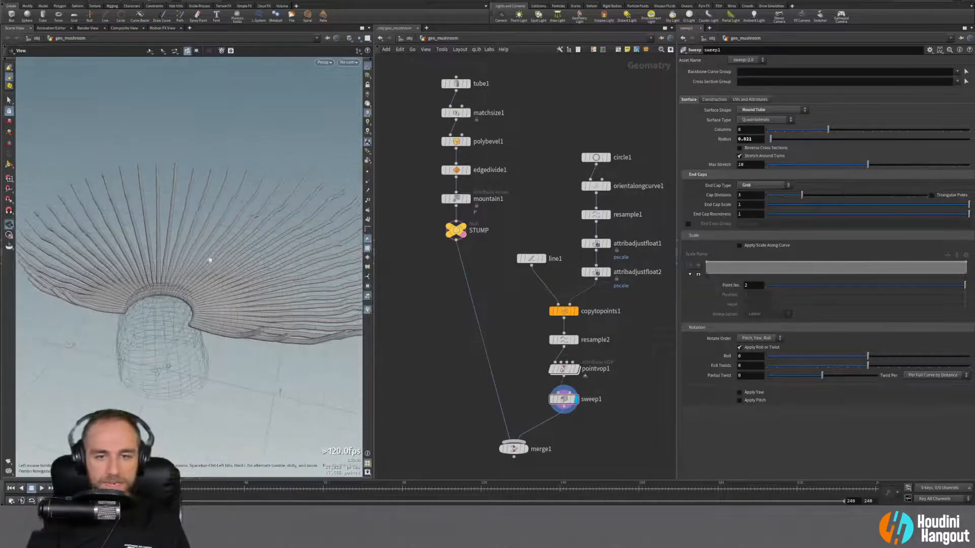
# Step: Display merge1 to view the capped veins together with the stump
pyautogui.click(526, 450)
pyautogui.moveTo(117, 284); pyautogui.dragTo(191, 300)
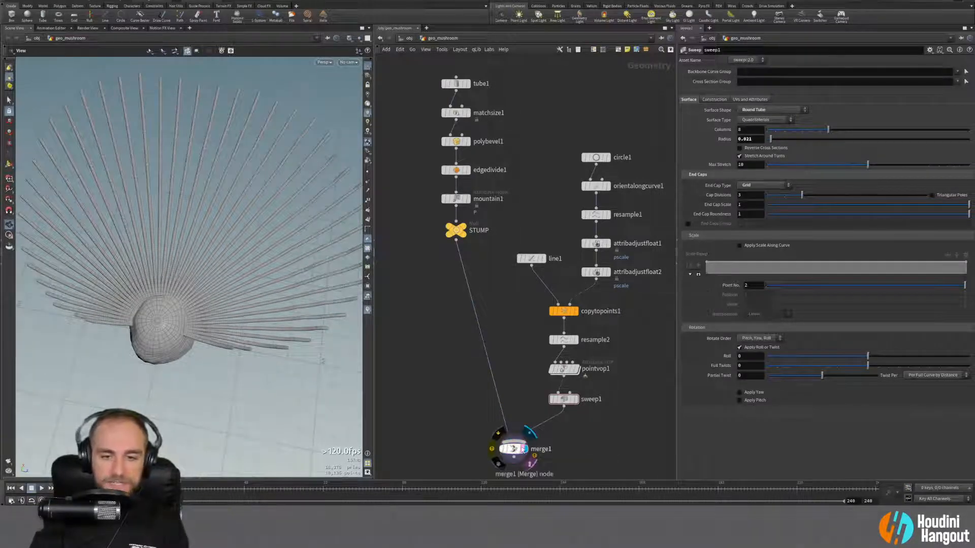
# Step: Go to the geo_tree network and close the Houdini Console window
pyautogui.press('u')
pyautogui.click(526, 247)
pyautogui.doubleClick(525, 247)
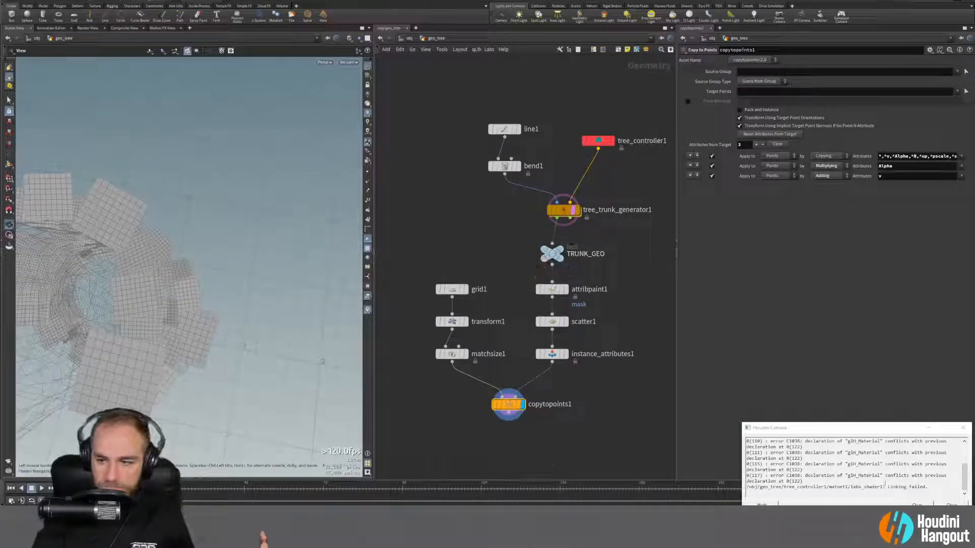
pyautogui.click(962, 428)
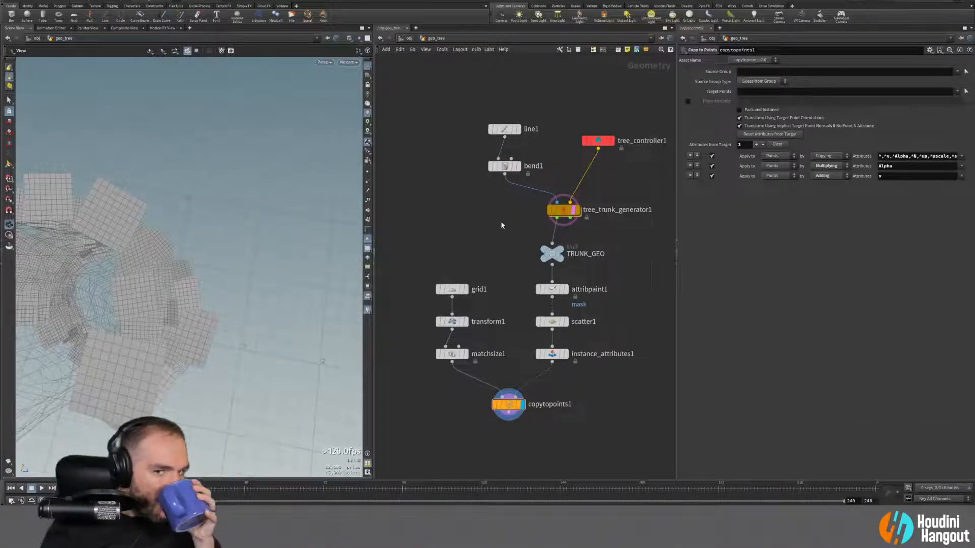
# Step: Examine the trunk from tree_trunk_generator1 and the planes scattered by copytopoints1, displaying each in turn
pyautogui.click(576, 210)
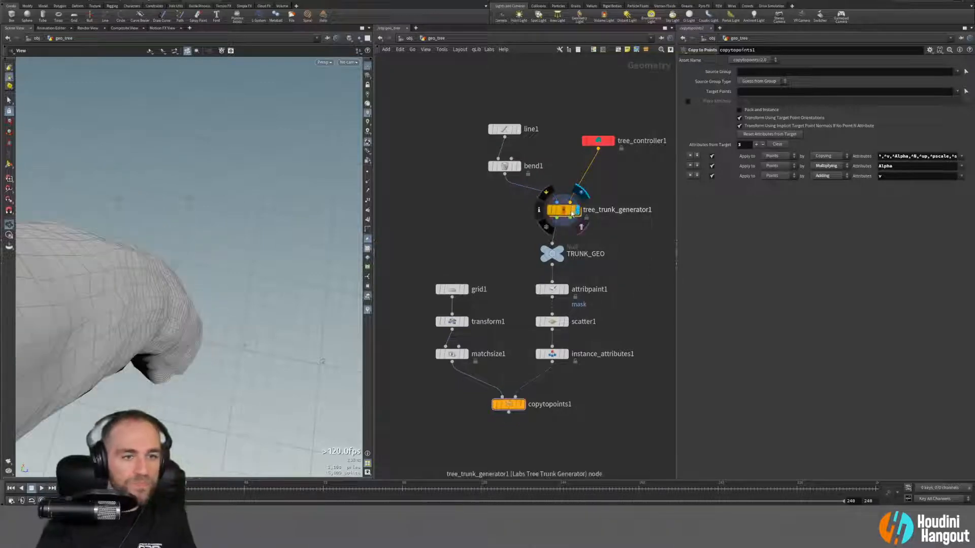
pyautogui.moveTo(196, 274); pyautogui.dragTo(83, 297, button='right')
pyautogui.moveTo(84, 297); pyautogui.dragTo(196, 243)
pyautogui.moveTo(196, 243); pyautogui.dragTo(162, 264, button='right')
pyautogui.moveTo(162, 264); pyautogui.dragTo(199, 240)
pyautogui.click(523, 405)
pyautogui.moveTo(199, 240); pyautogui.dragTo(312, 172, button='right')
pyautogui.moveTo(158, 248); pyautogui.dragTo(169, 226)
pyautogui.moveTo(170, 226); pyautogui.dragTo(161, 256, button='right')
pyautogui.moveTo(161, 255); pyautogui.dragTo(234, 246)
pyautogui.moveTo(186, 219); pyautogui.dragTo(213, 184)
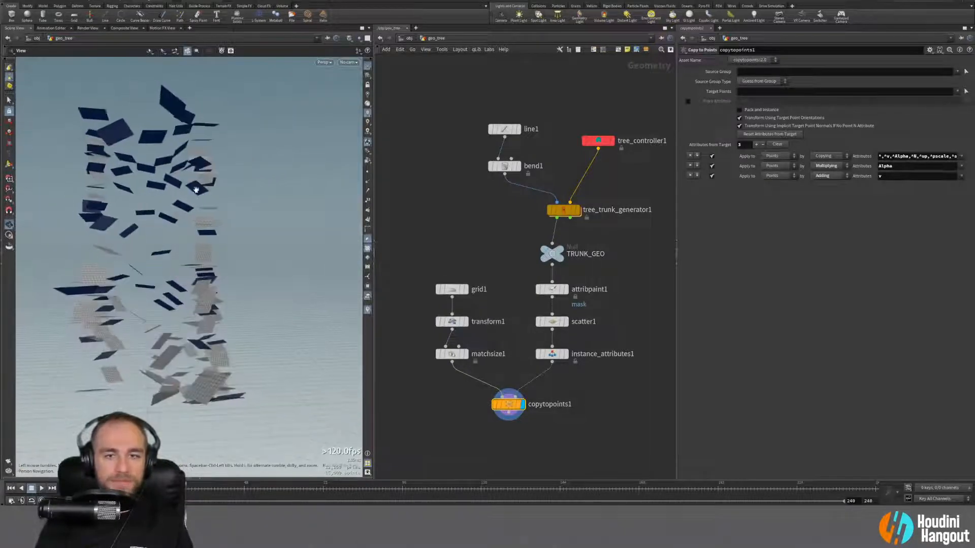
# Step: Display tree_trunk_generator1 with copytopoints1 as a template overlay to check how the planes sit on the trunk
pyautogui.click(578, 209)
pyautogui.click(520, 404)
pyautogui.moveTo(300, 316); pyautogui.dragTo(205, 203)
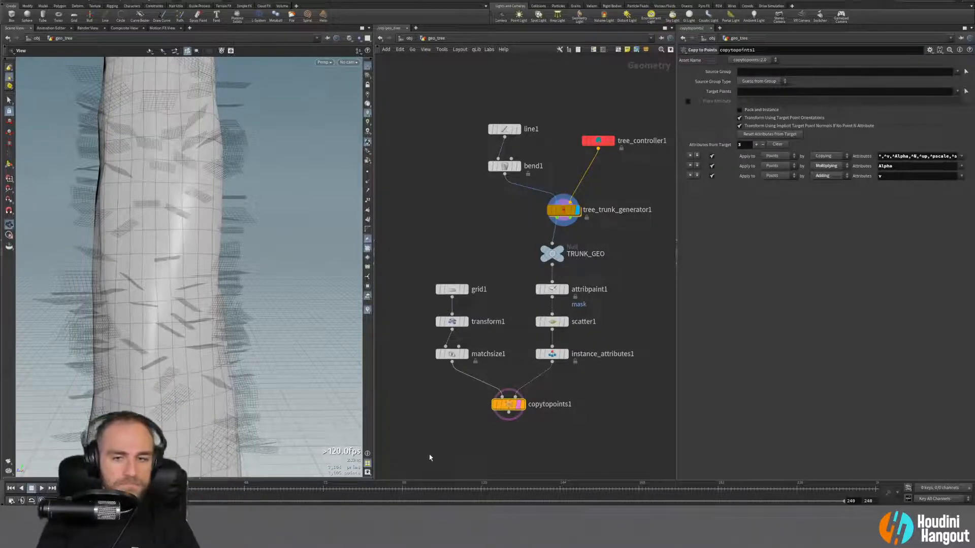
# Step: Return to the geo_mushroom network and frame the merged mushroom in the viewport
pyautogui.press('u')
pyautogui.click(525, 287)
pyautogui.doubleClick(524, 289)
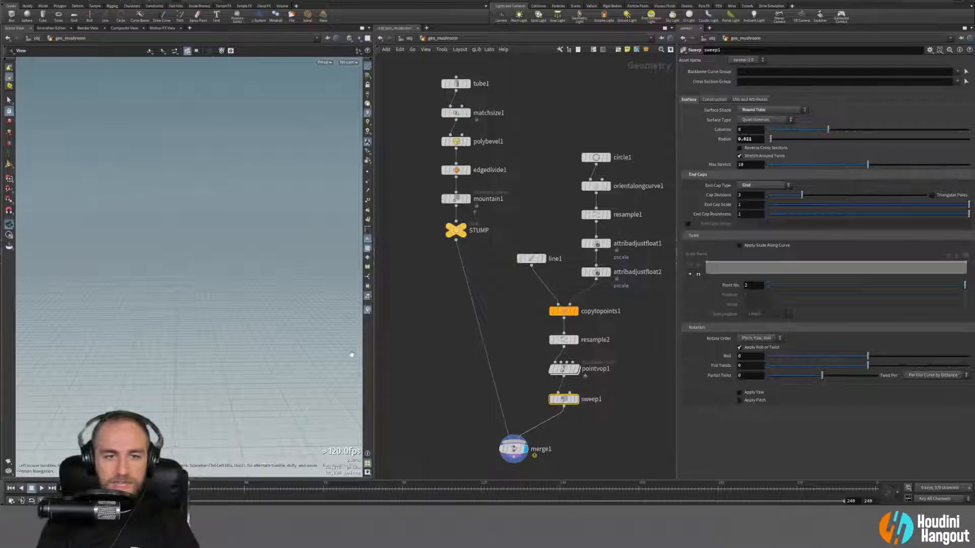
pyautogui.press('g')
pyautogui.moveTo(174, 242); pyautogui.dragTo(203, 303)
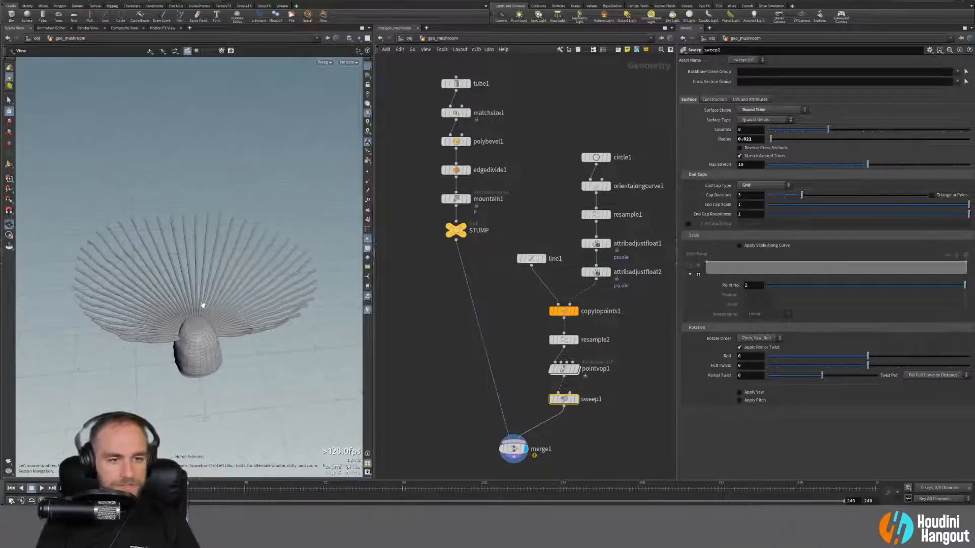
pyautogui.moveTo(203, 302); pyautogui.dragTo(214, 323, button='right')
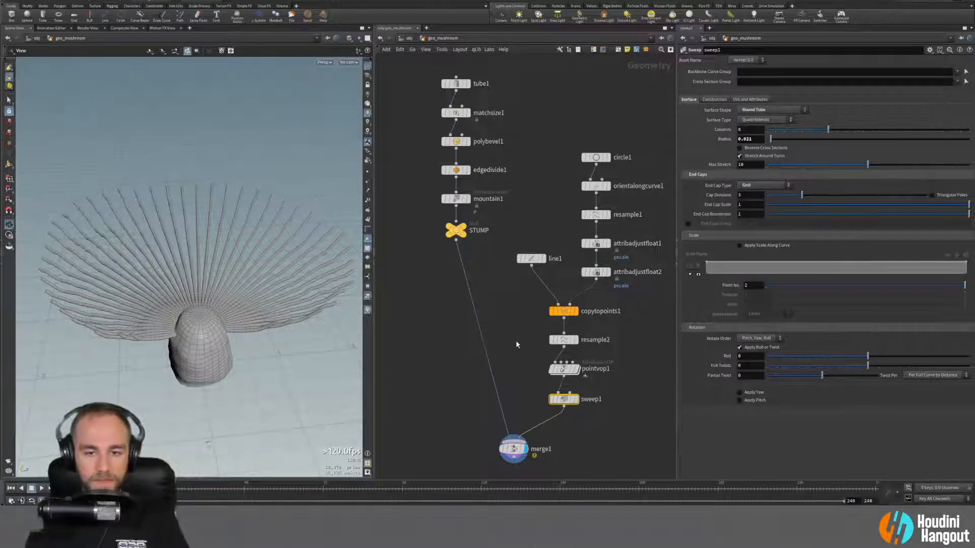
# Step: Move merge1 directly beneath the STUMP node in the network
pyautogui.moveTo(520, 344); pyautogui.dragTo(525, 330, button='middle')
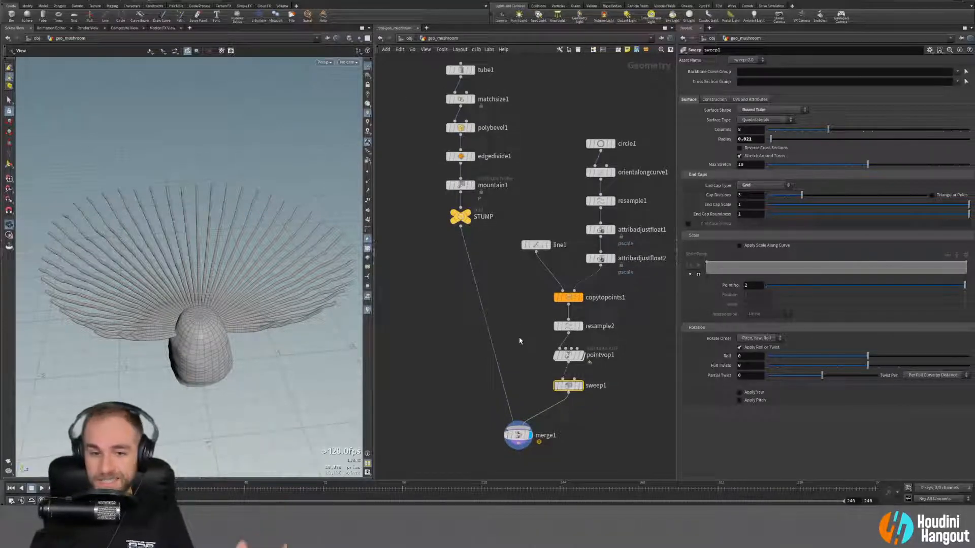
pyautogui.moveTo(519, 435); pyautogui.dragTo(459, 445)
pyautogui.moveTo(421, 437); pyautogui.dragTo(431, 401, button='middle')
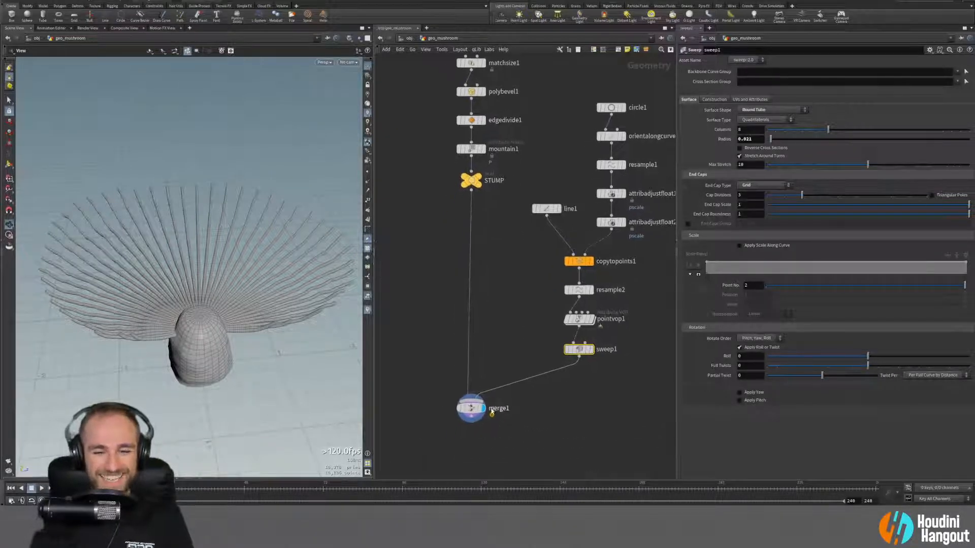
# Step: Select and display sweep1, then compare the veins with the reference photo of bracket mushrooms in the browser
pyautogui.click(471, 408)
pyautogui.click(590, 349)
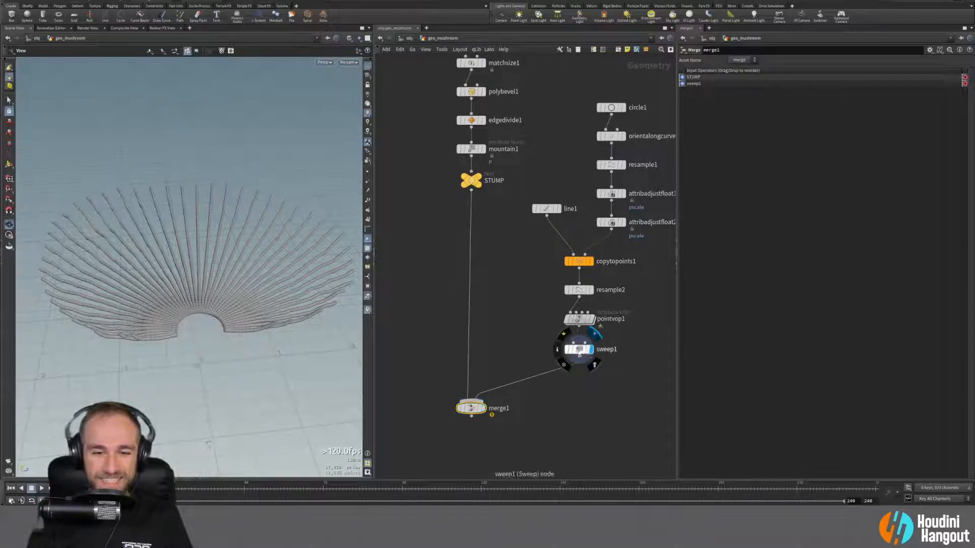
pyautogui.click(579, 350)
pyautogui.moveTo(170, 291); pyautogui.dragTo(198, 278)
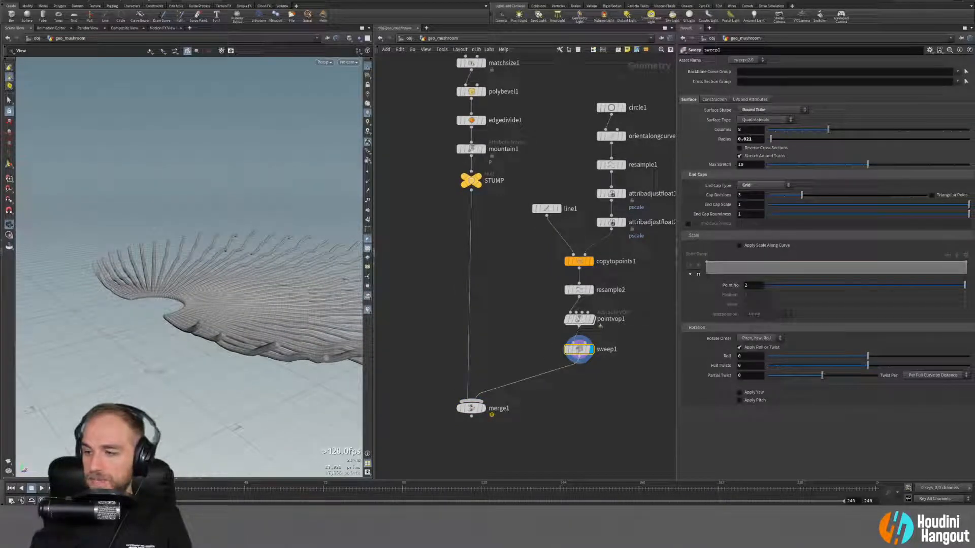
pyautogui.hotkey('alt', 'Tab')
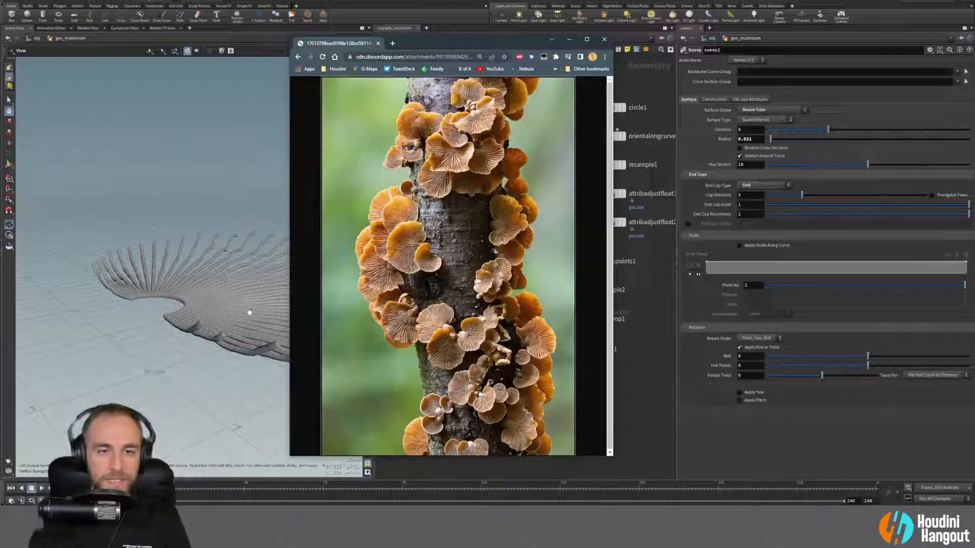
pyautogui.click(569, 40)
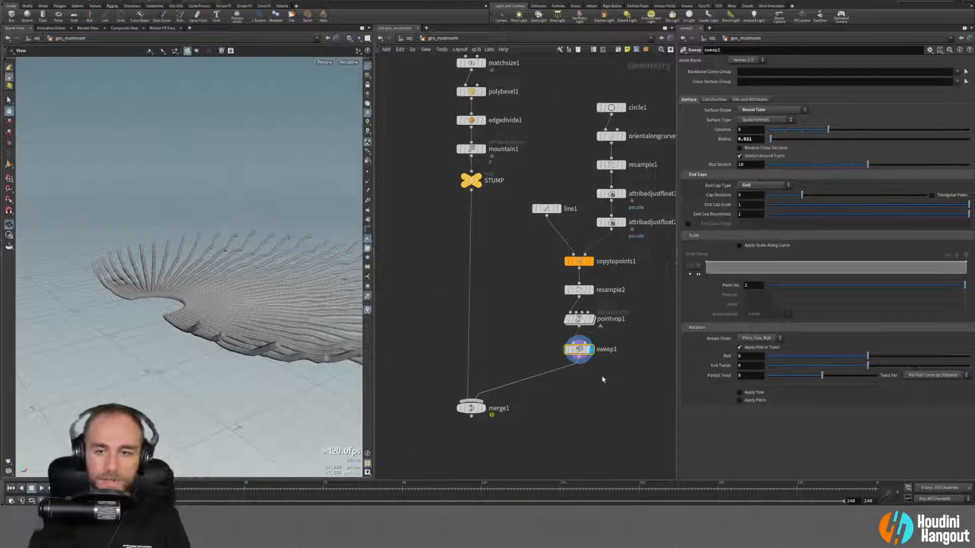
pyautogui.moveTo(596, 408); pyautogui.dragTo(559, 389, button='middle')
pyautogui.press('Tab')
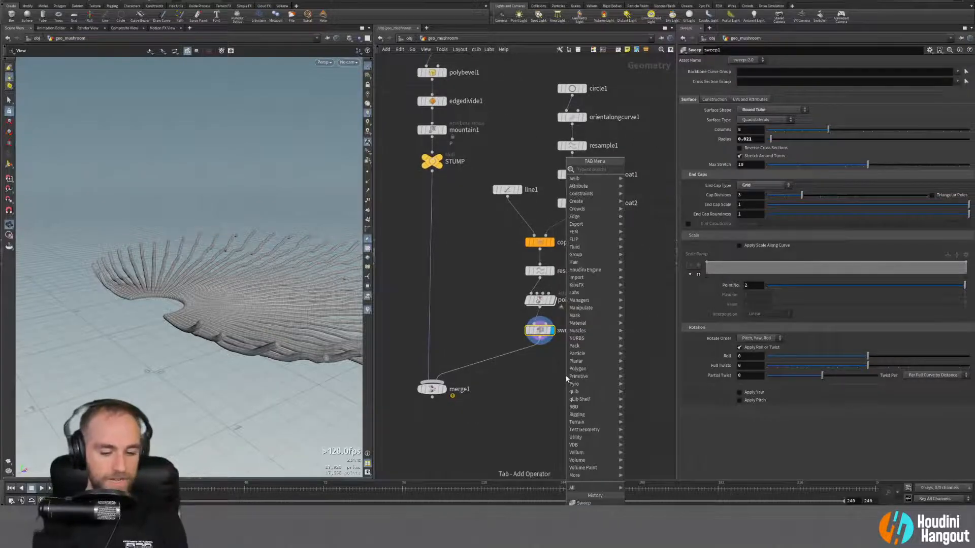
pyautogui.write('poly')
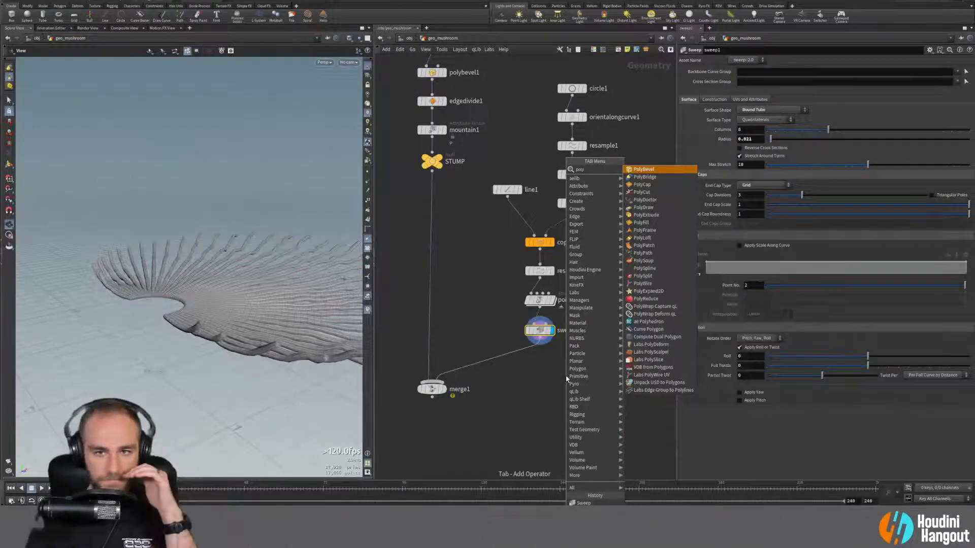
pyautogui.click(643, 247)
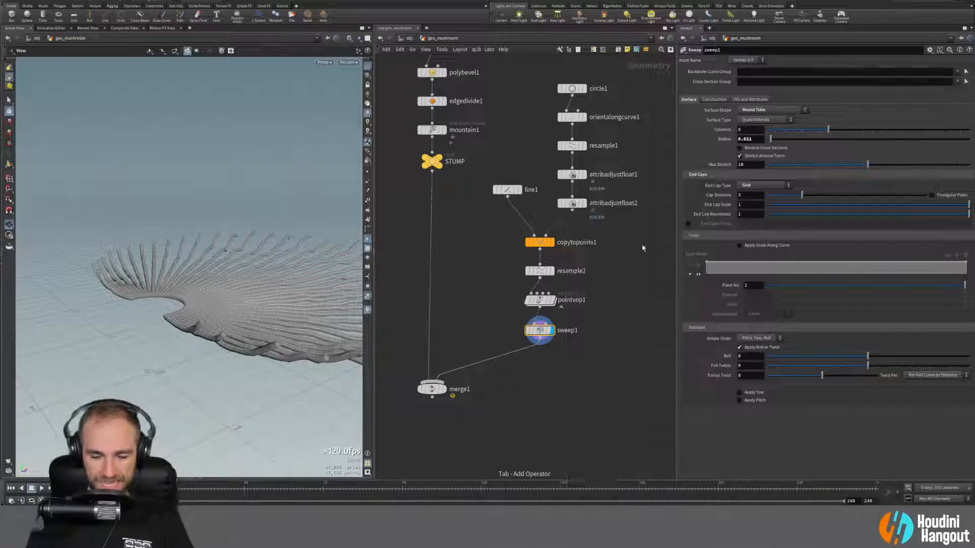
pyautogui.click(556, 378)
pyautogui.moveTo(590, 362); pyautogui.dragTo(543, 403)
pyautogui.press('Delete')
# Step: Add a PolyLoft node in the free space below sweep1
pyautogui.press('Tab')
pyautogui.write('polyext')
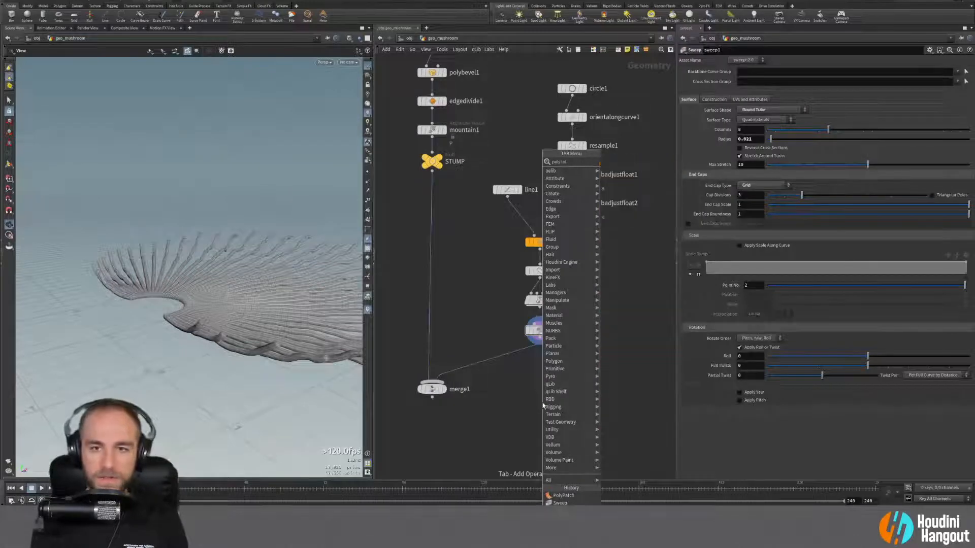
pyautogui.press('Return')
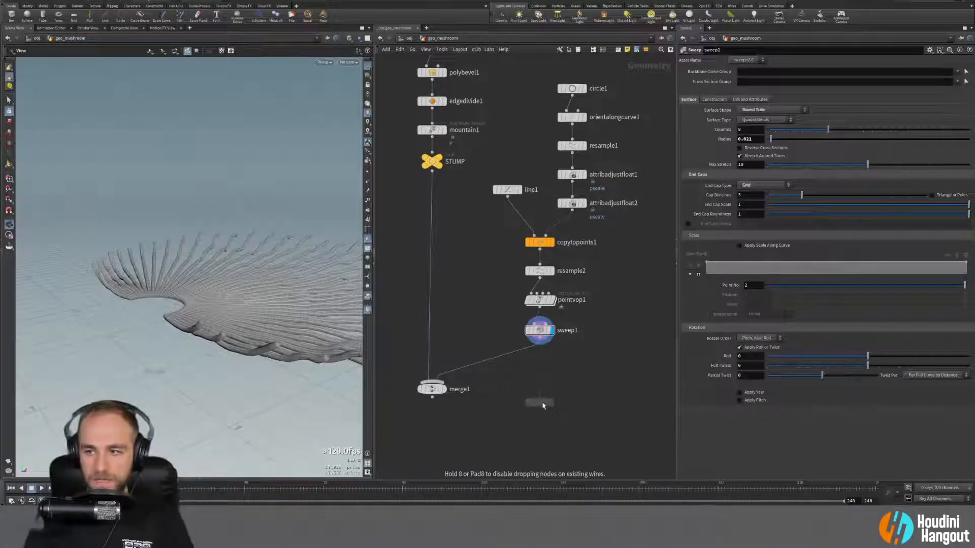
pyautogui.click(572, 407)
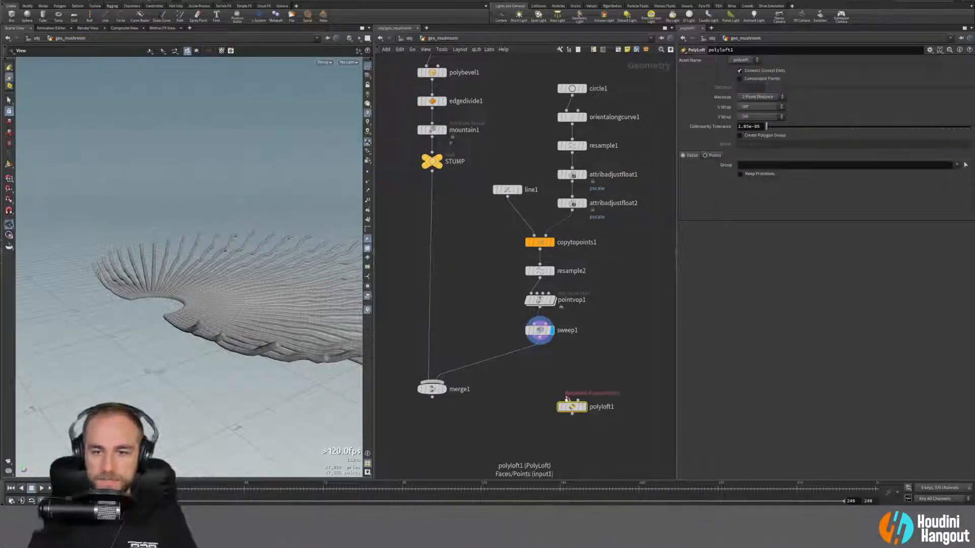
pyautogui.scroll(2, 578, 376)
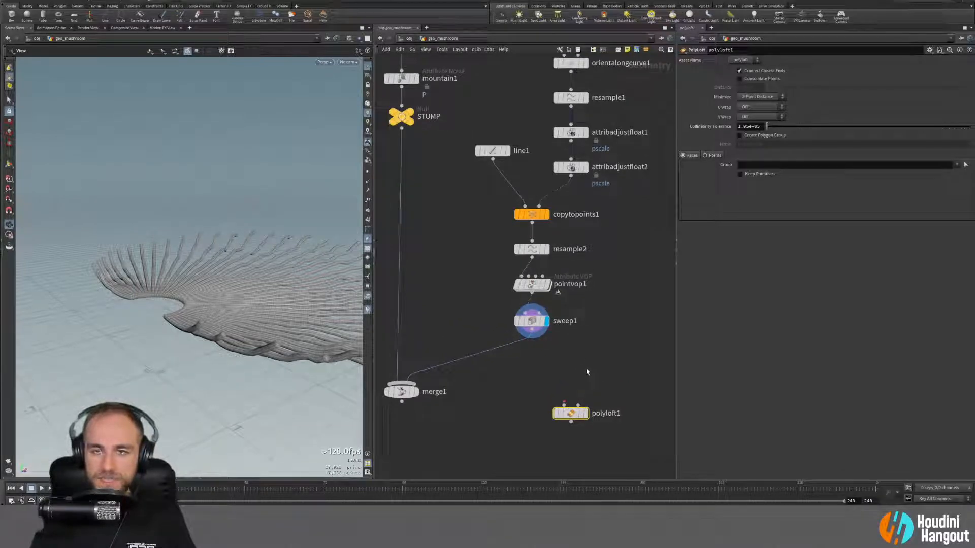
pyautogui.moveTo(272, 308); pyautogui.dragTo(320, 333)
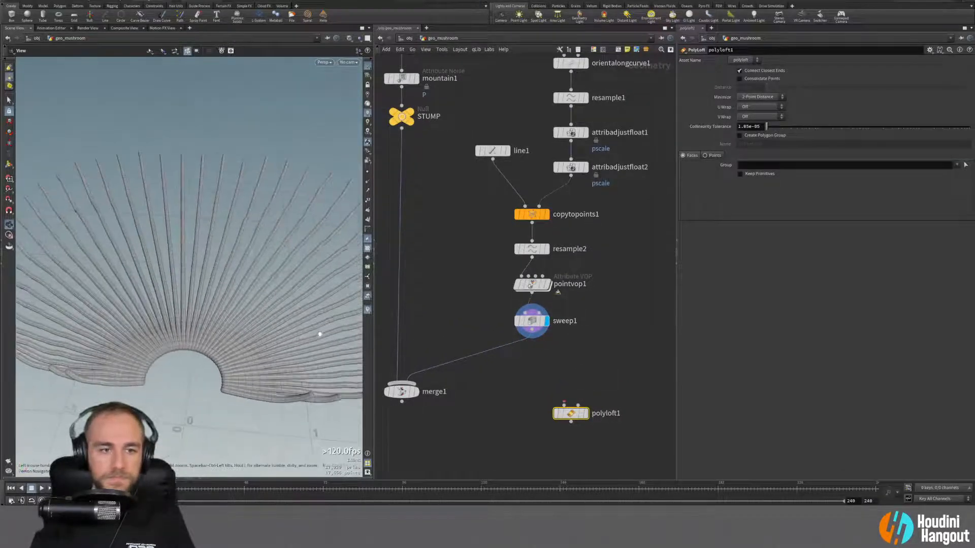
# Step: Display pointvop1 to show the bare vein curves and move sweep1 aside, just above merge1
pyautogui.click(546, 284)
pyautogui.moveTo(531, 328); pyautogui.dragTo(442, 356)
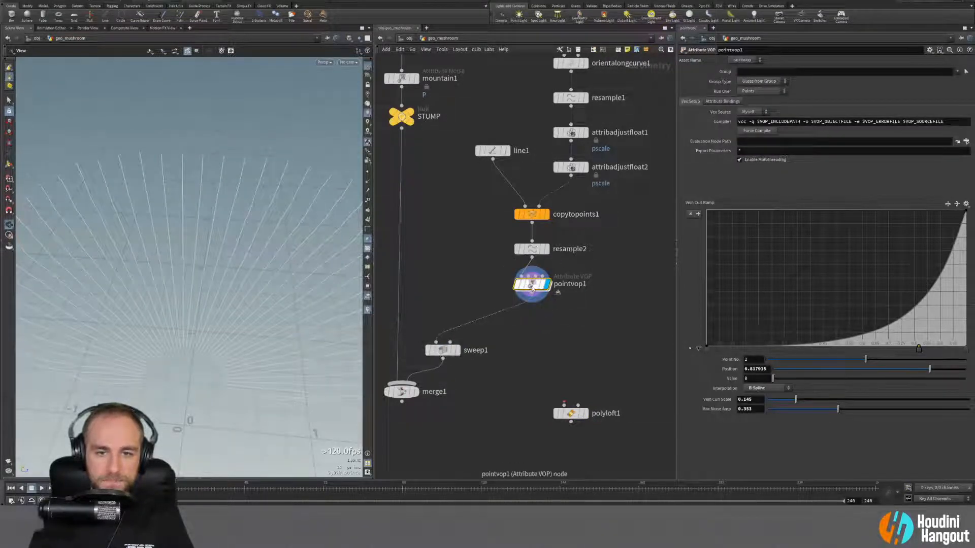
pyautogui.moveTo(209, 374); pyautogui.dragTo(172, 325)
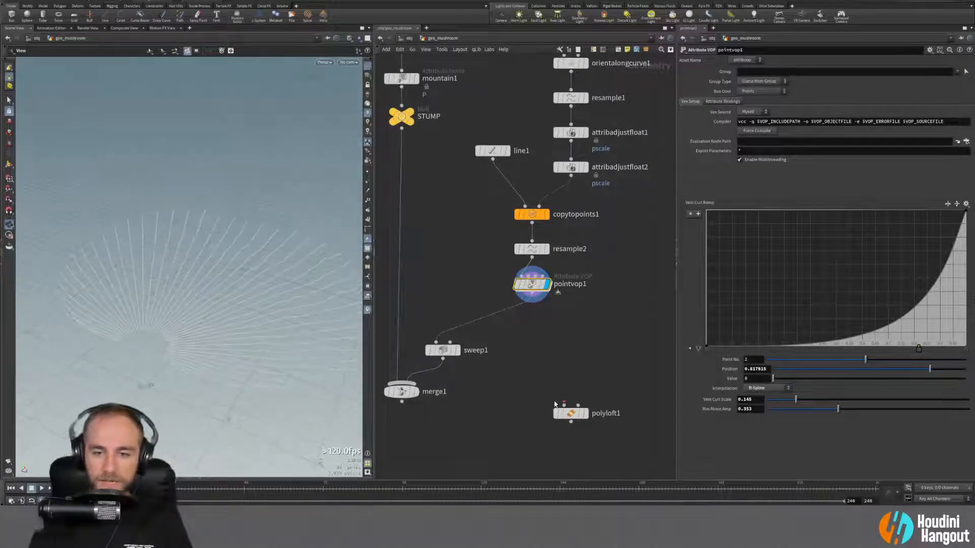
# Step: Connect pointvop1 to the first input of polyloft1, move the loft closer and display its surface
pyautogui.click(563, 405)
pyautogui.click(538, 303)
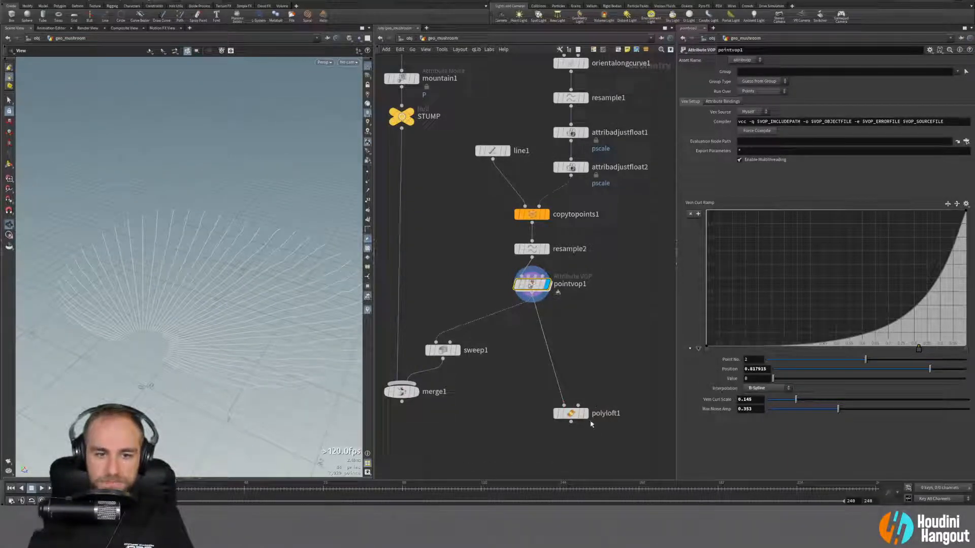
pyautogui.click(585, 413)
pyautogui.moveTo(576, 416); pyautogui.dragTo(570, 369)
pyautogui.click(569, 369)
pyautogui.moveTo(219, 284); pyautogui.dragTo(264, 325)
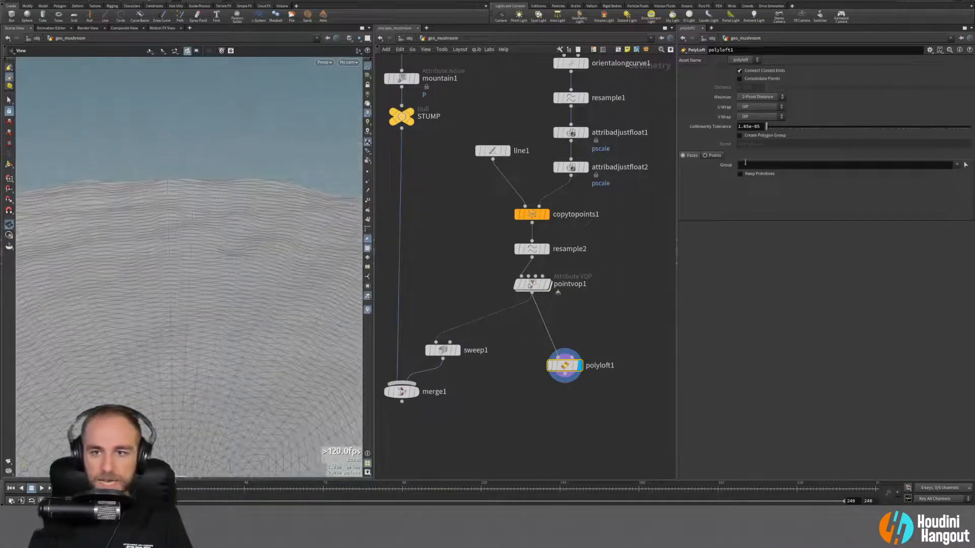
# Step: Try the PolyLoft's Points mode, Consolidate Points and 3-Point Distance options, returning each to its initial setting
pyautogui.click(708, 155)
pyautogui.click(684, 157)
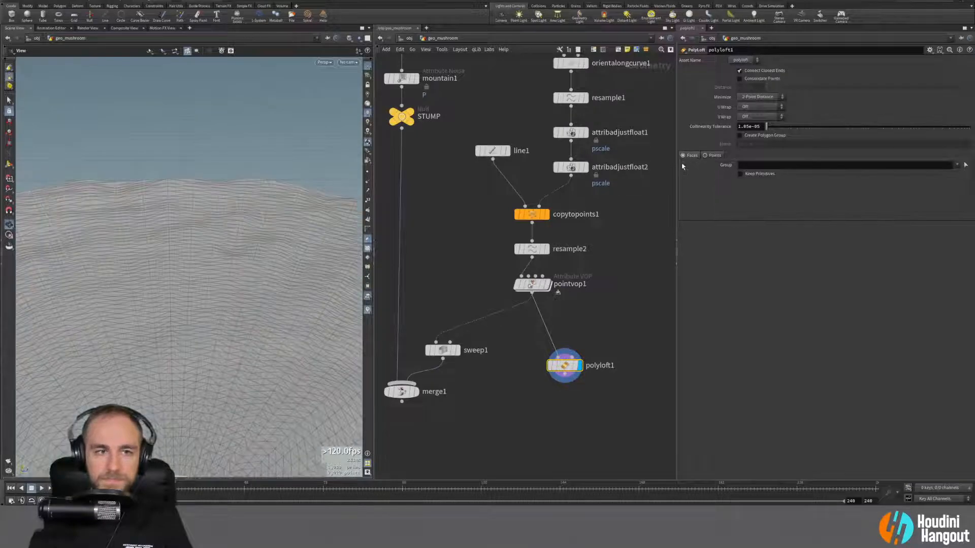
pyautogui.click(750, 98)
pyautogui.click(751, 107)
pyautogui.moveTo(289, 311); pyautogui.dragTo(250, 341)
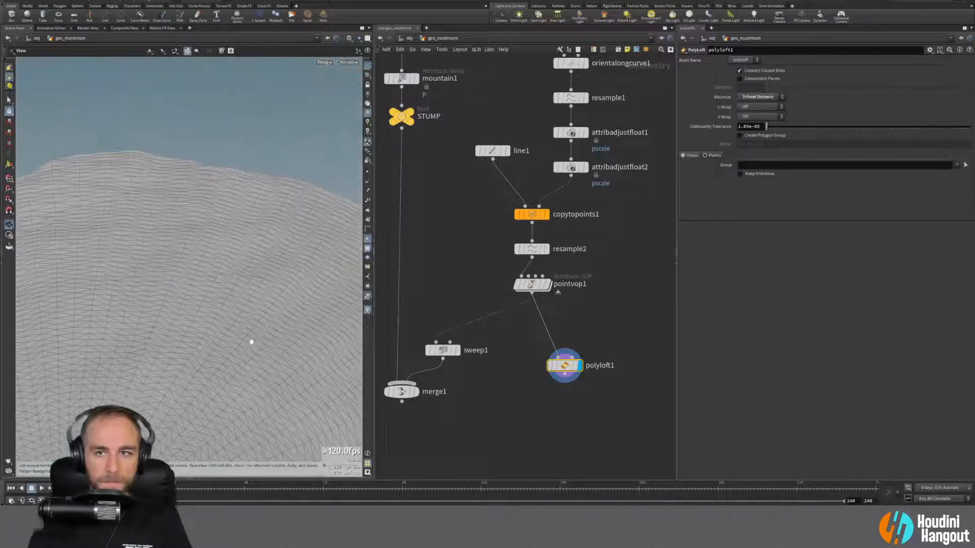
pyautogui.click(740, 79)
pyautogui.click(741, 80)
pyautogui.click(753, 99)
pyautogui.click(756, 105)
pyautogui.moveTo(207, 298); pyautogui.dragTo(339, 326)
# Step: Set the PolyLoft's Minimize option to 3-Point Distance and check the lofted surface from above
pyautogui.click(756, 97)
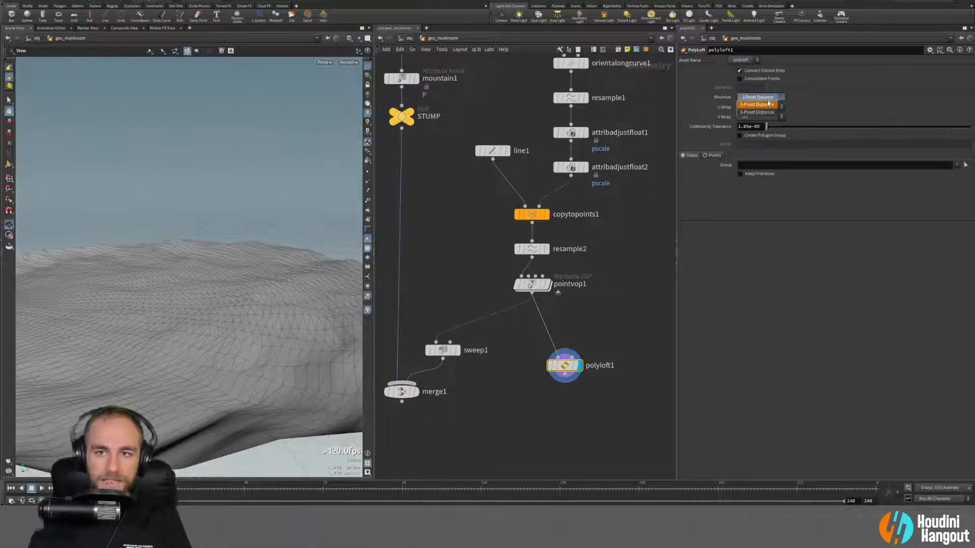
pyautogui.click(744, 113)
pyautogui.moveTo(235, 330); pyautogui.dragTo(284, 268)
pyautogui.moveTo(266, 309); pyautogui.dragTo(244, 325)
pyautogui.scroll(3, 268, 279)
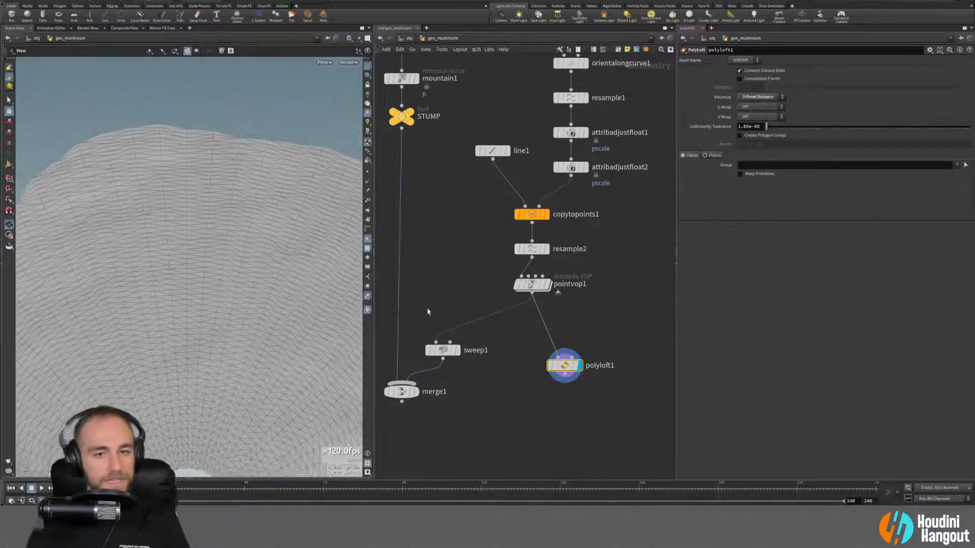
# Step: Place polyloft1 directly beneath pointvop1 and align sweep1 beside it
pyautogui.moveTo(566, 371); pyautogui.dragTo(532, 330)
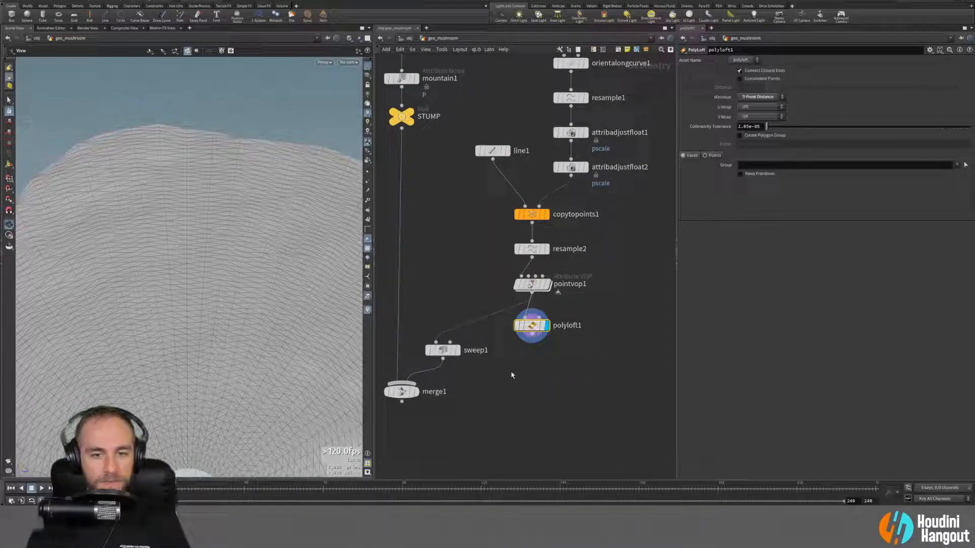
pyautogui.moveTo(451, 354); pyautogui.dragTo(458, 329)
pyautogui.moveTo(219, 342); pyautogui.dragTo(356, 358)
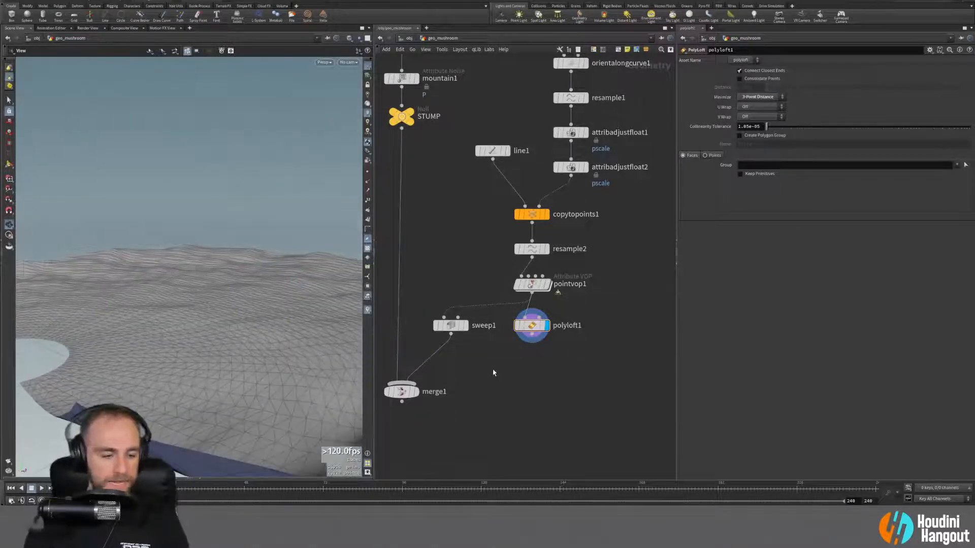
# Step: Add a Labs Thicken node directly after polyloft1
pyautogui.press('Tab')
pyautogui.write('thi')
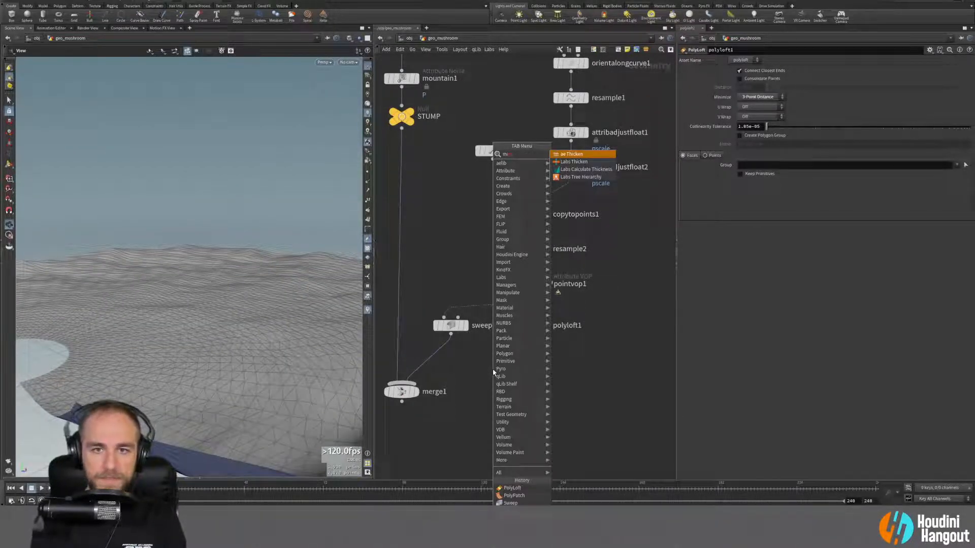
pyautogui.press('Return')
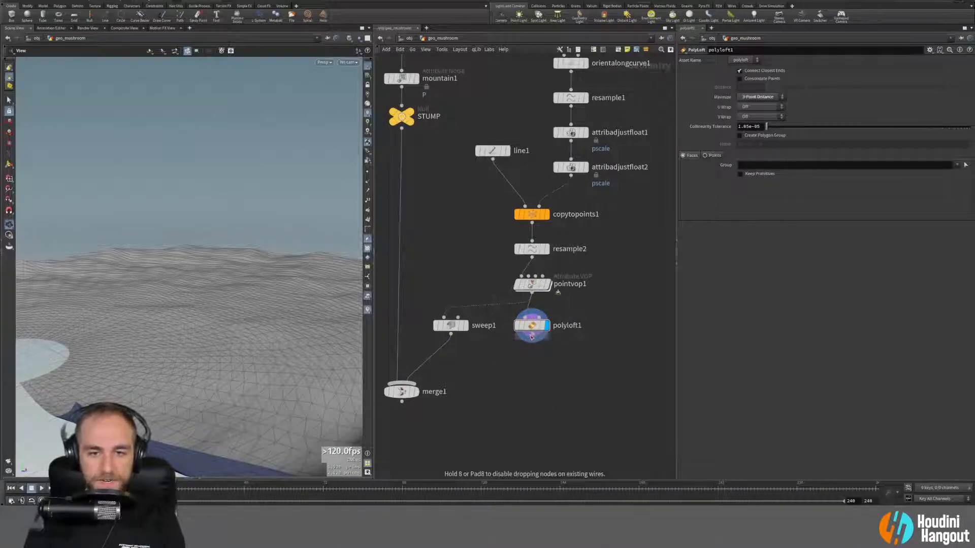
pyautogui.click(532, 359)
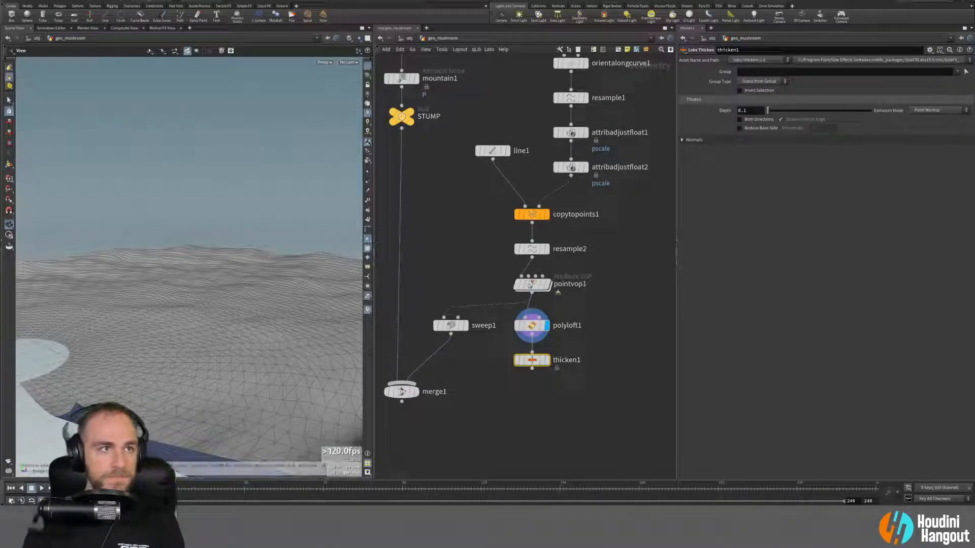
# Step: Save the Fungus_Growth scene in a new folder named 22-10-19 inside D:/Houdini_Hangout
pyautogui.click(12, 5)
pyautogui.click(36, 62)
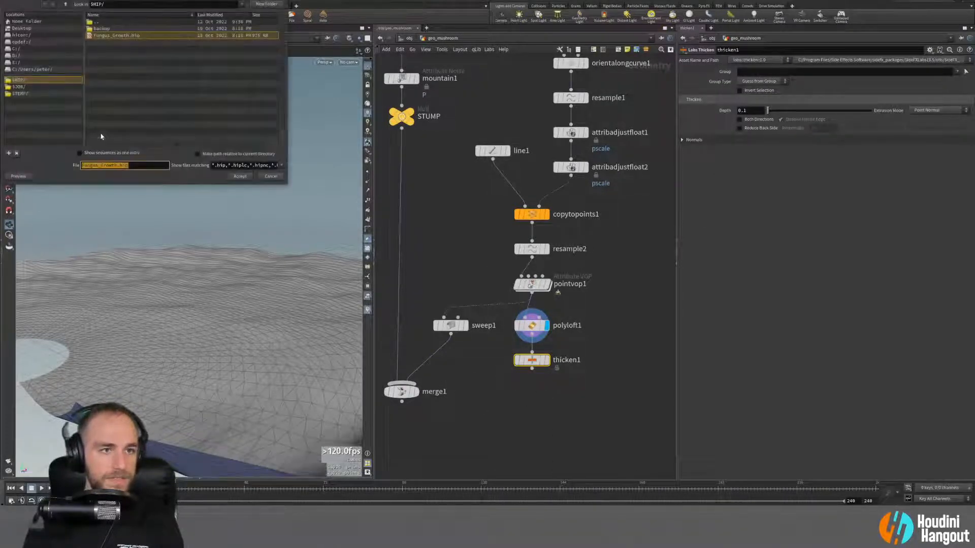
pyautogui.click(92, 37)
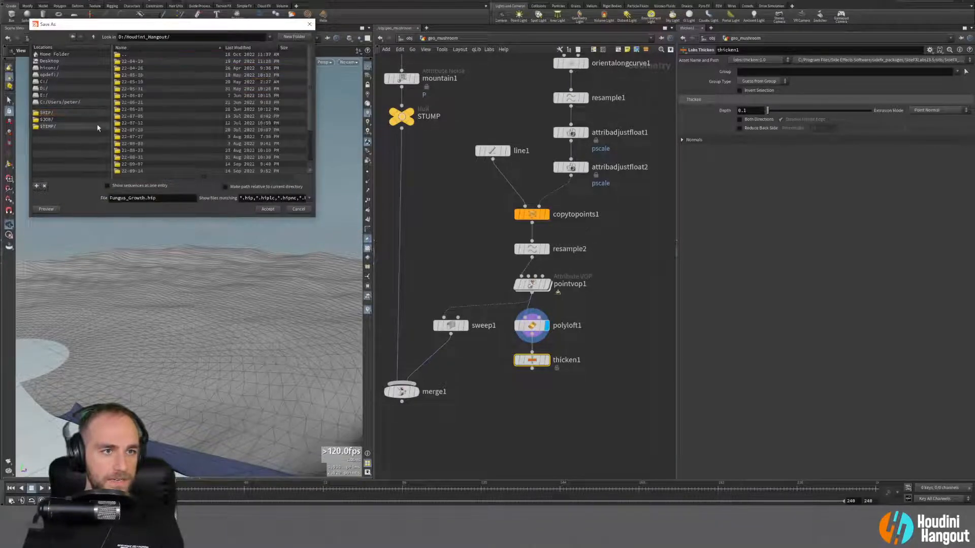
pyautogui.scroll(-3, 203, 145)
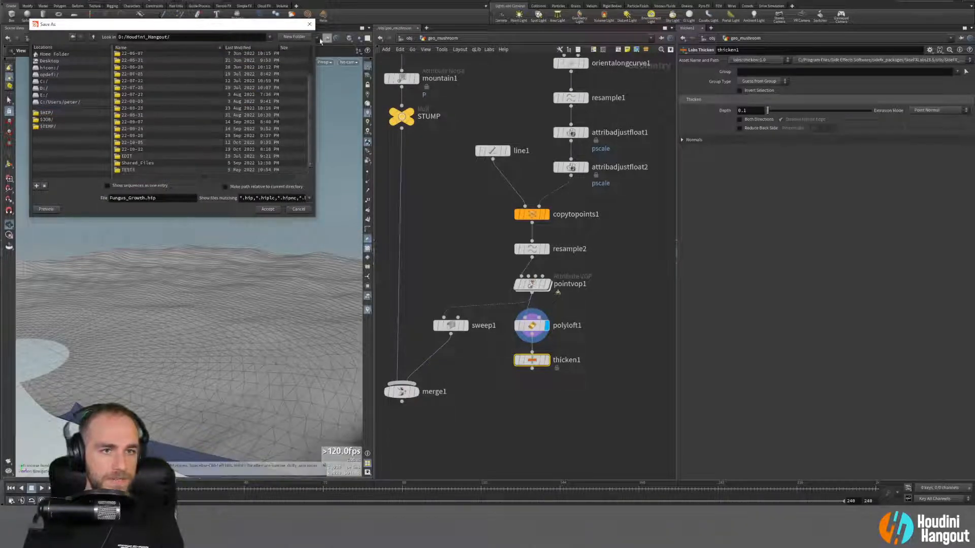
pyautogui.click(293, 36)
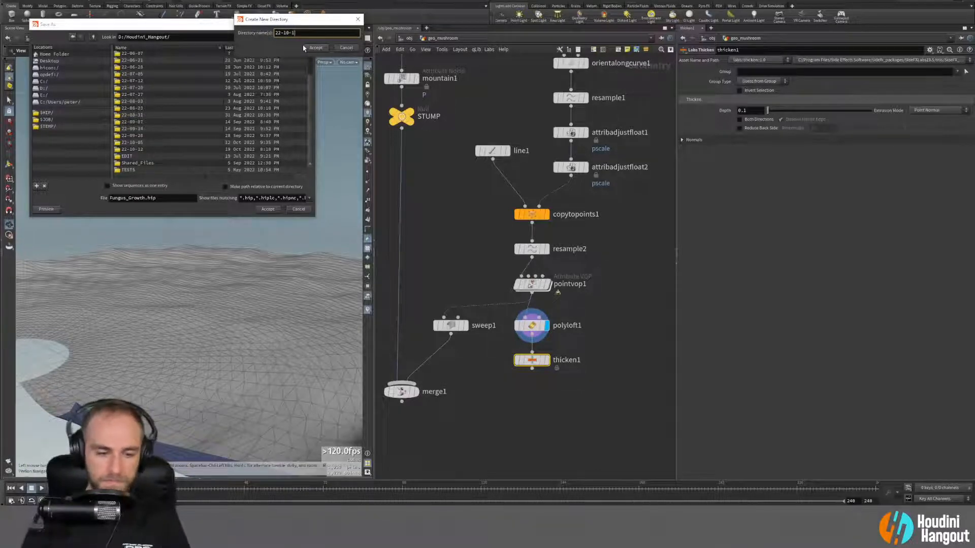
pyautogui.click(305, 48)
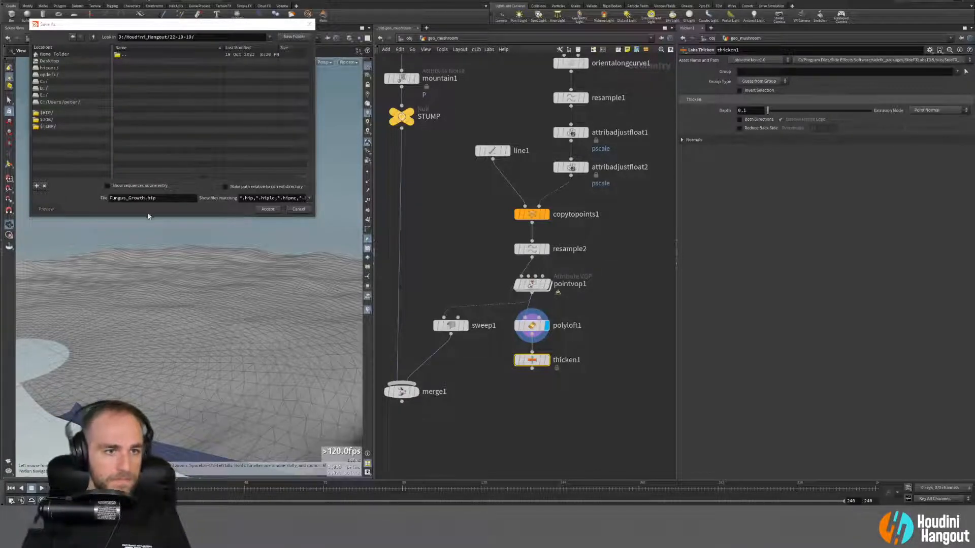
pyautogui.click(146, 198)
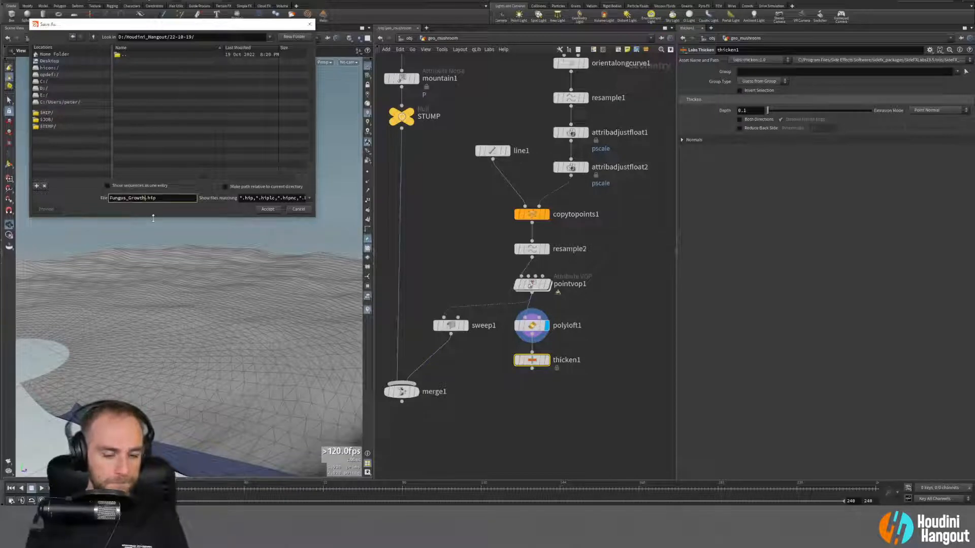
pyautogui.press('Return')
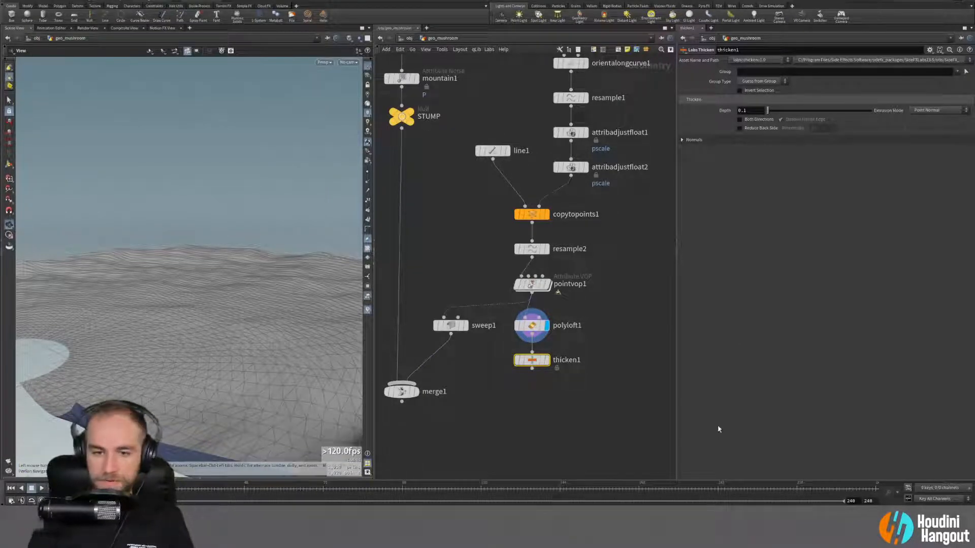
# Step: Display thicken1 and inspect the thickened mushroom cap and its rim from several sides
pyautogui.click(546, 360)
pyautogui.moveTo(156, 392); pyautogui.dragTo(192, 348)
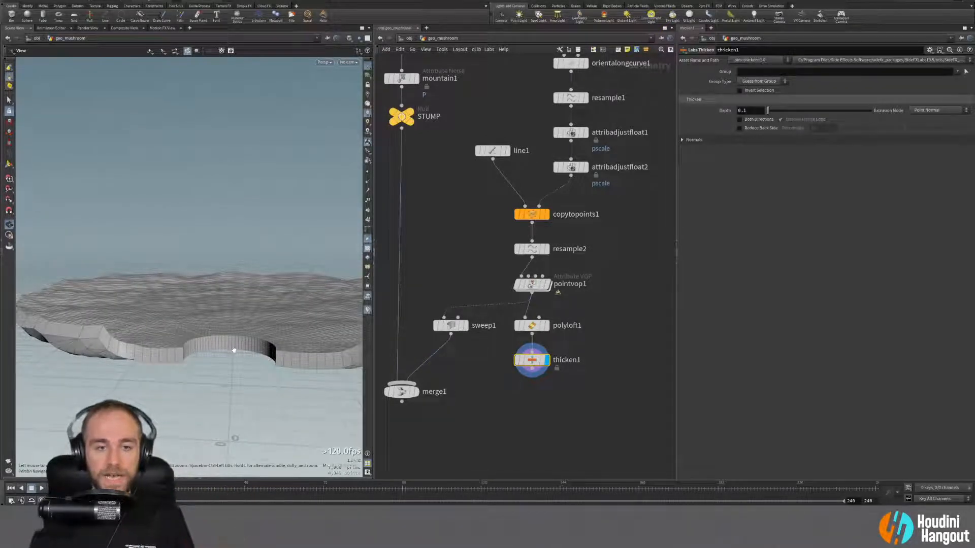
pyautogui.press('z')
pyautogui.moveTo(220, 253); pyautogui.dragTo(199, 261)
pyautogui.moveTo(259, 246); pyautogui.dragTo(228, 223)
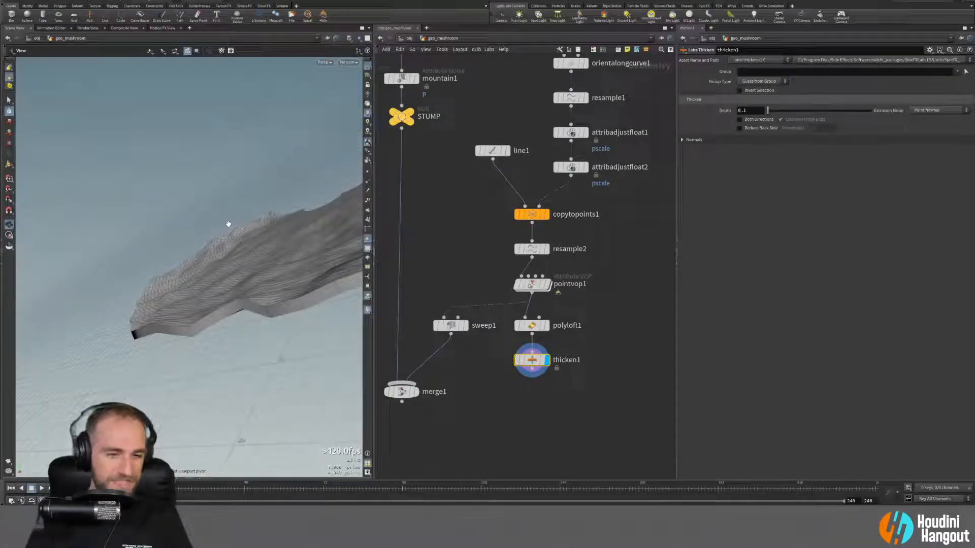
pyautogui.press('c')
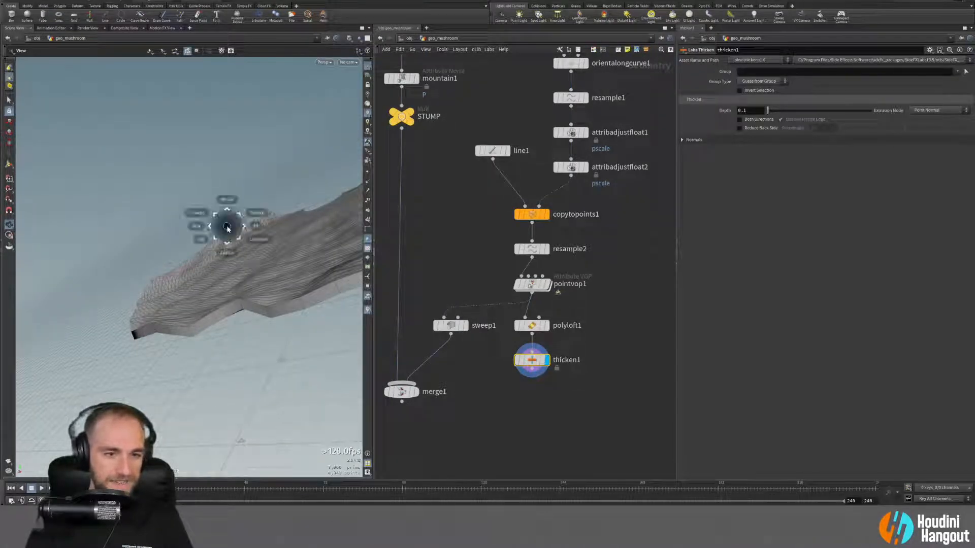
pyautogui.press('Escape')
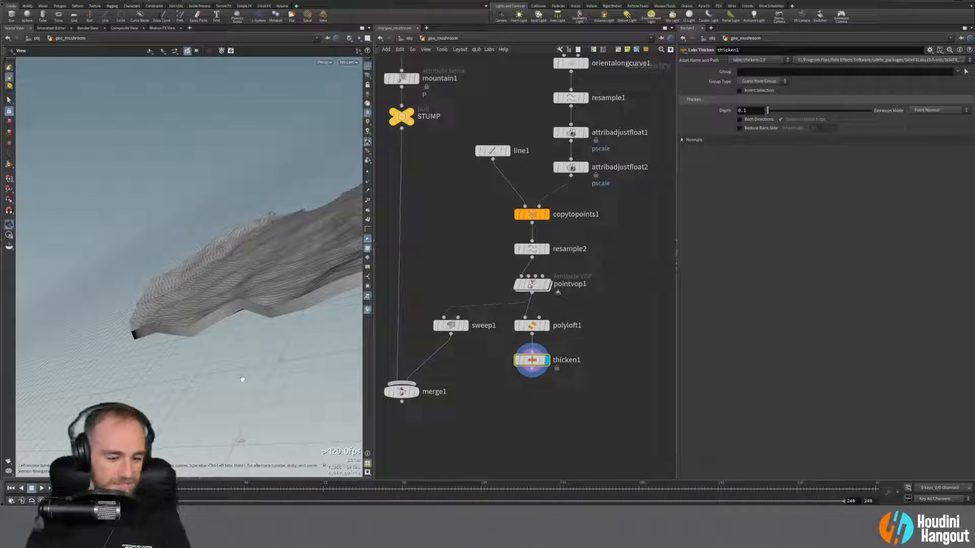
pyautogui.press('g')
pyautogui.moveTo(200, 276); pyautogui.dragTo(264, 295)
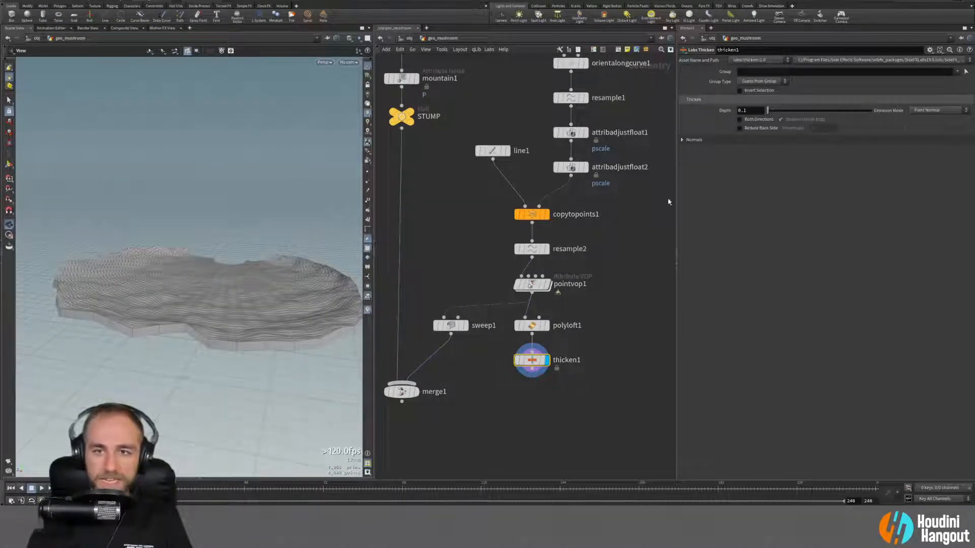
# Step: Make thicken1 extrude in both directions and turn off Dissolve Middle Edge
pyautogui.click(739, 121)
pyautogui.moveTo(215, 311); pyautogui.dragTo(216, 358)
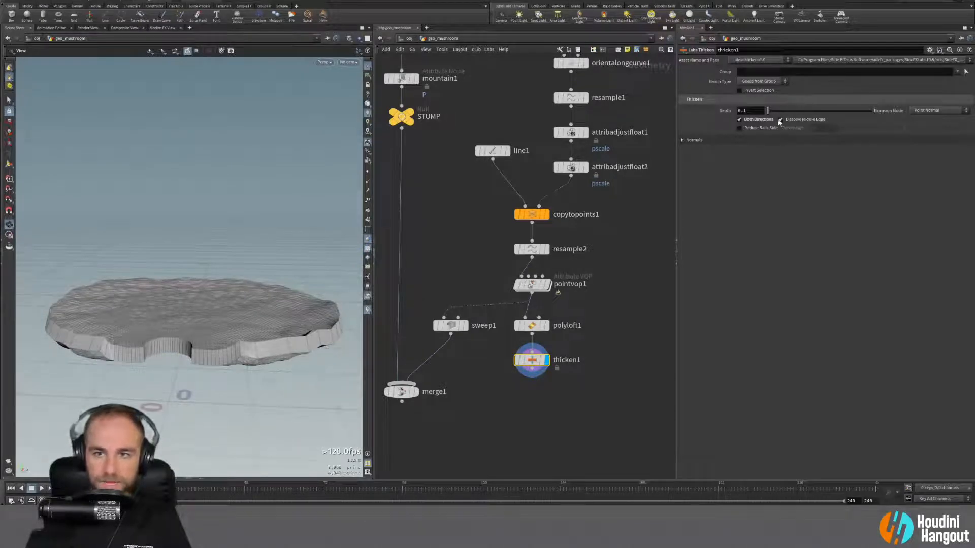
pyautogui.scroll(6, 289, 340)
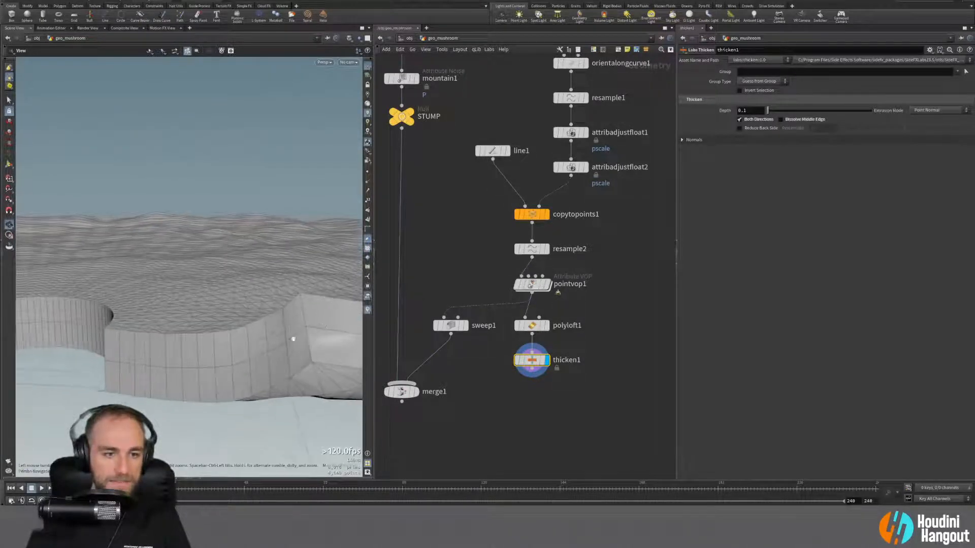
pyautogui.moveTo(291, 347)
pyautogui.mouseDown()
pyautogui.moveTo(208, 360)
pyautogui.moveTo(275, 337)
pyautogui.mouseUp()
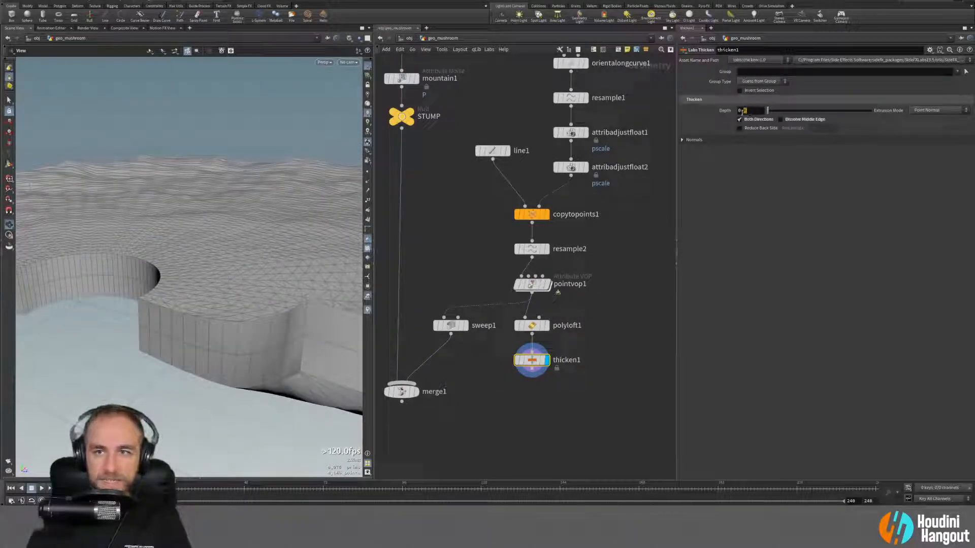
# Step: Set the Thicken depth to 0.01 and check the thin cap edge
pyautogui.write('1')
pyautogui.press('Return')
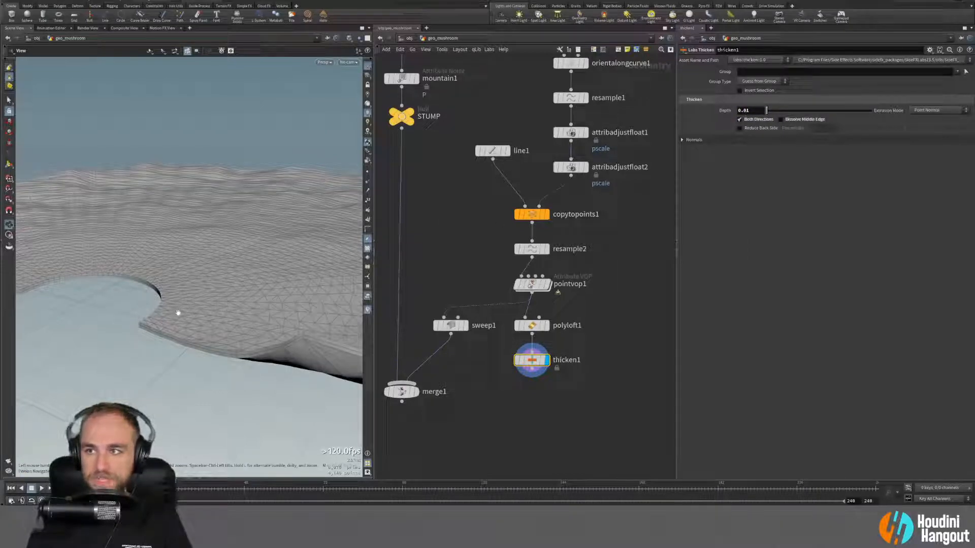
pyautogui.moveTo(117, 318); pyautogui.dragTo(218, 291)
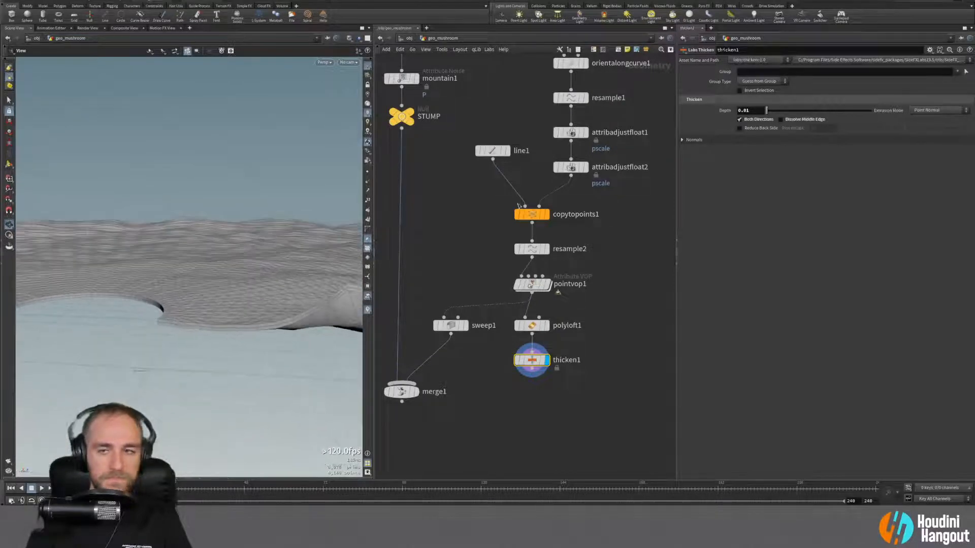
# Step: Wire thicken1 into merge1, spread out the sweep1 and merge1 nodes, and display the merged cap, veins and stump
pyautogui.moveTo(232, 255); pyautogui.dragTo(230, 295)
pyautogui.moveTo(402, 392); pyautogui.dragTo(408, 433)
pyautogui.moveTo(531, 376); pyautogui.dragTo(440, 440)
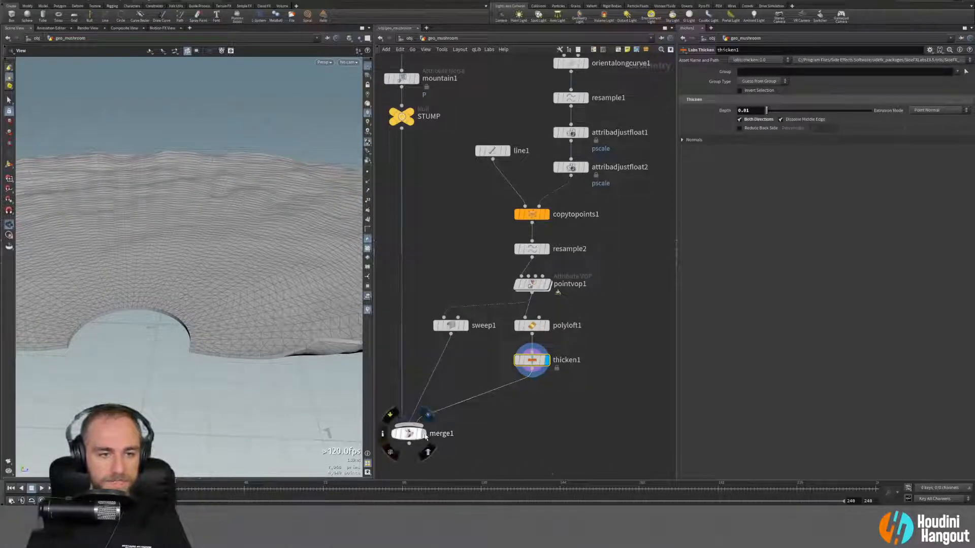
pyautogui.click(422, 433)
pyautogui.scroll(5, 195, 330)
pyautogui.moveTo(195, 330); pyautogui.dragTo(156, 276)
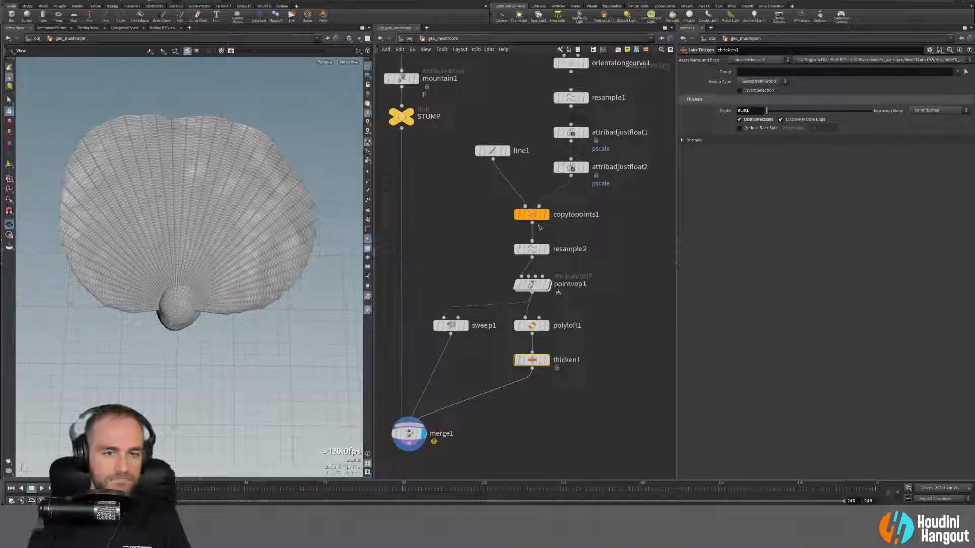
pyautogui.moveTo(449, 329); pyautogui.dragTo(448, 365)
pyautogui.click(546, 360)
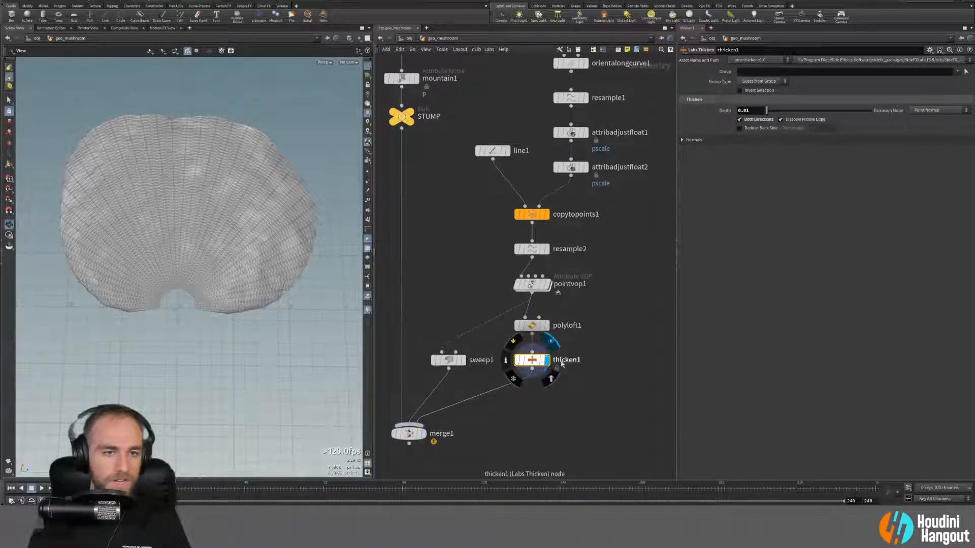
pyautogui.click(423, 433)
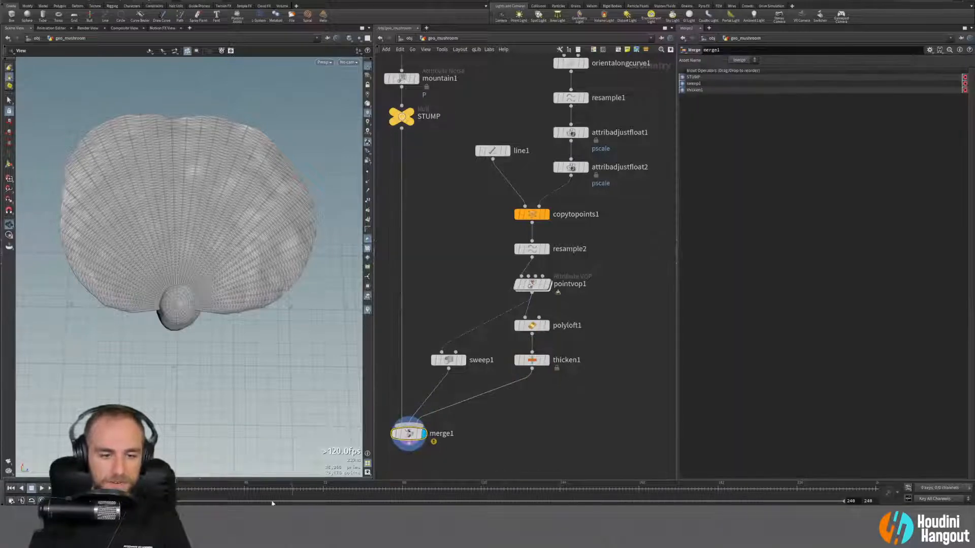
# Step: Consult the bracket mushroom reference photo in the browser, and switch the Houdini viewport to Smooth Shaded to inspect the merged mushroom
pyautogui.hotkey('alt', 'Tab')
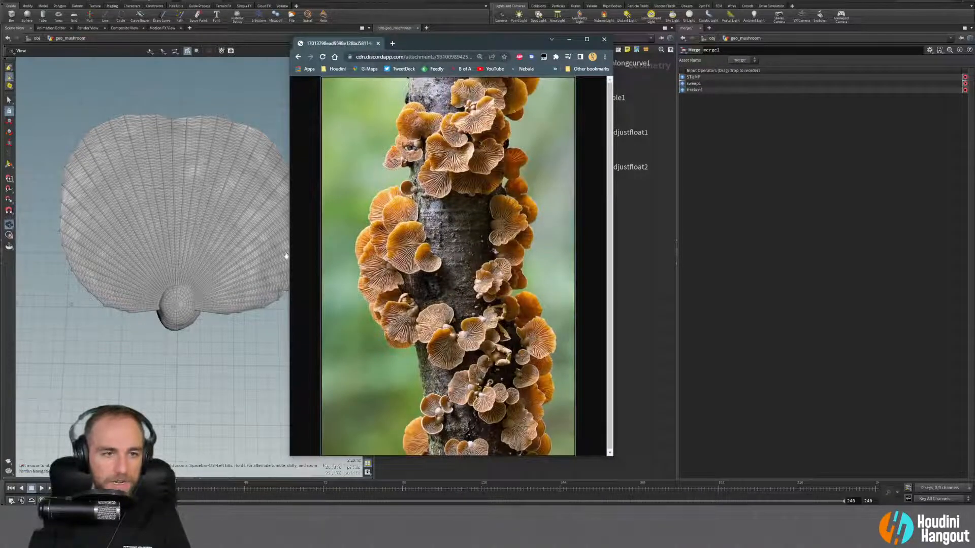
pyautogui.moveTo(474, 51); pyautogui.dragTo(745, 46)
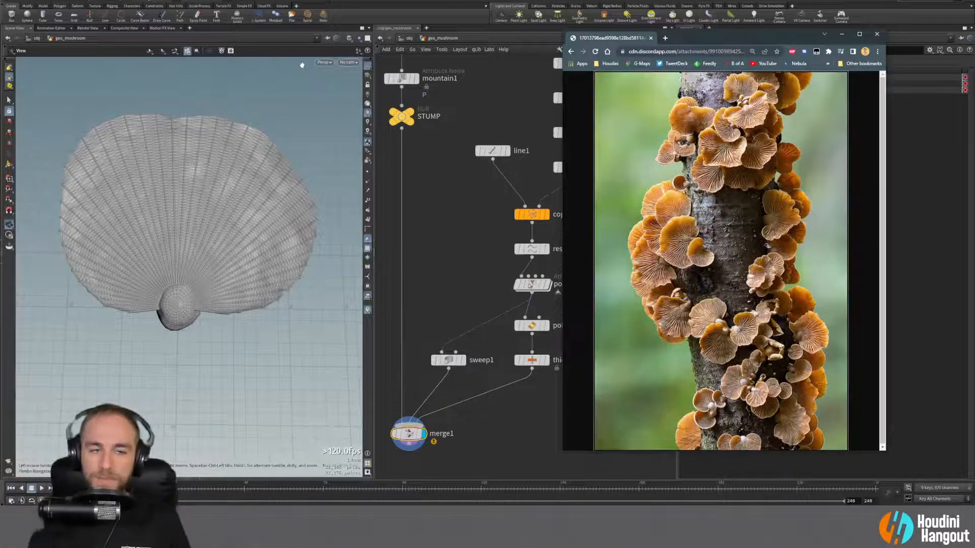
pyautogui.click(349, 38)
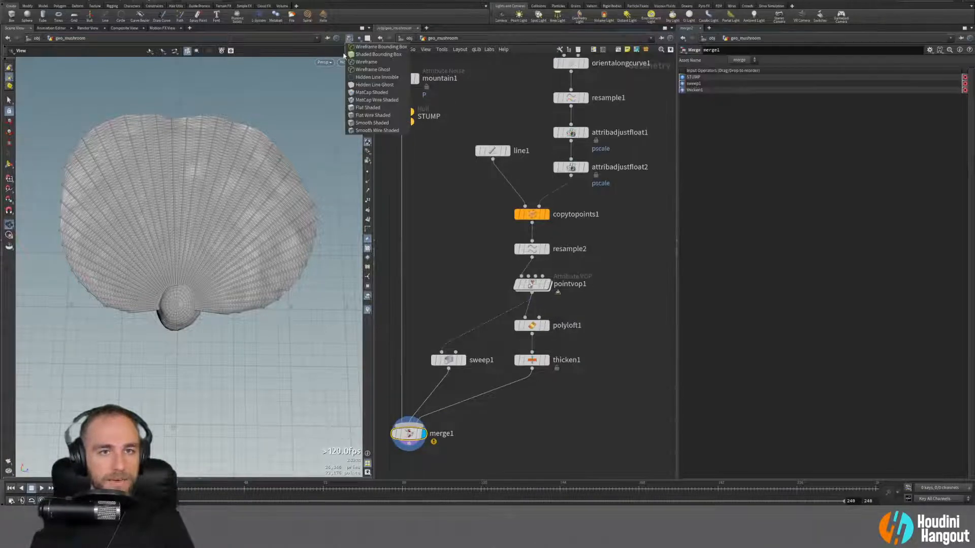
pyautogui.click(371, 122)
pyautogui.moveTo(196, 206)
pyautogui.mouseDown()
pyautogui.moveTo(181, 197)
pyautogui.moveTo(203, 253)
pyautogui.moveTo(232, 252)
pyautogui.moveTo(248, 218)
pyautogui.moveTo(207, 262)
pyautogui.moveTo(174, 224)
pyautogui.moveTo(115, 215)
pyautogui.moveTo(174, 233)
pyautogui.moveTo(184, 269)
pyautogui.moveTo(214, 274)
pyautogui.mouseUp()
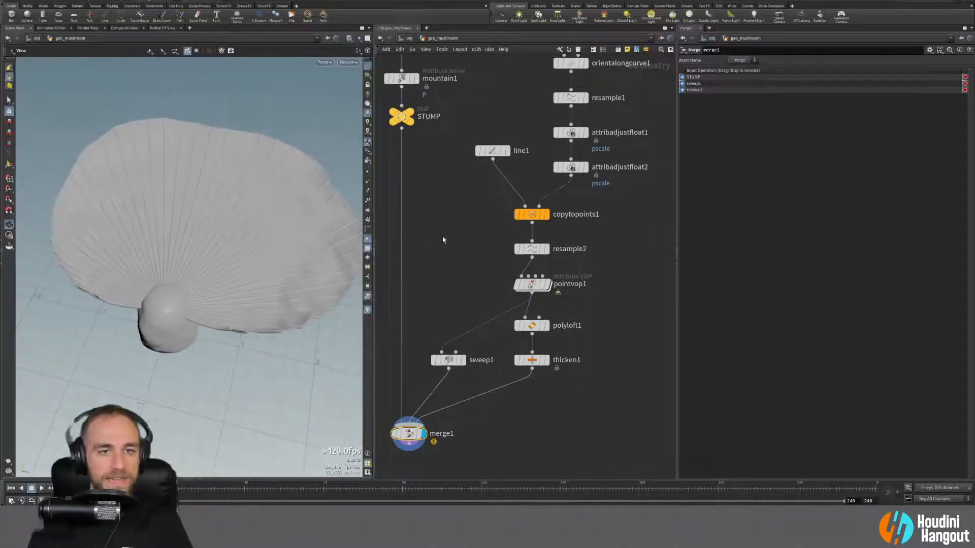
pyautogui.moveTo(448, 360); pyautogui.dragTo(445, 359)
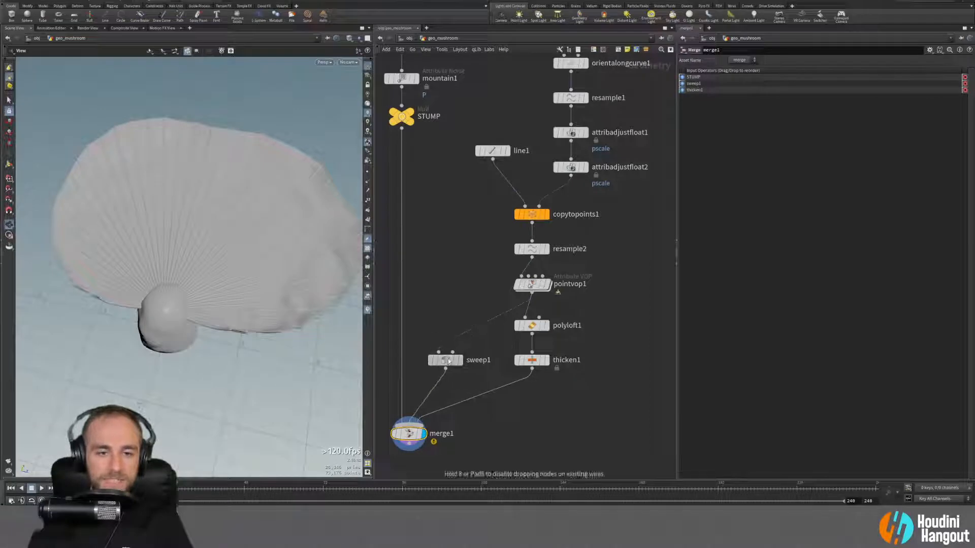
pyautogui.moveTo(176, 258); pyautogui.dragTo(235, 246)
pyautogui.moveTo(525, 125); pyautogui.dragTo(528, 171, button='middle')
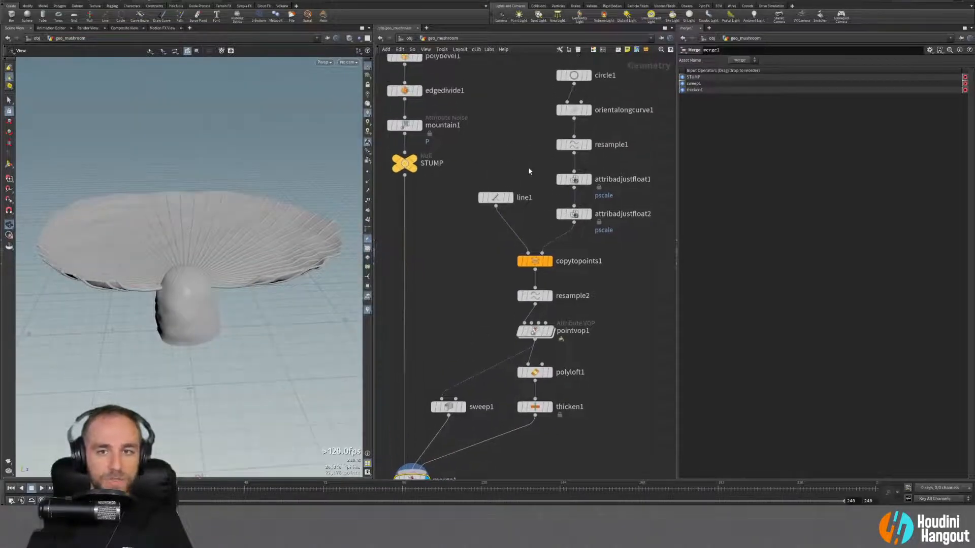
pyautogui.moveTo(165, 293)
pyautogui.mouseDown()
pyautogui.moveTo(126, 284)
pyautogui.moveTo(161, 295)
pyautogui.mouseUp()
# Step: Select attribadjustfloat1 and expand its pscale Remap Ramp for editing
pyautogui.moveTo(539, 134)
pyautogui.mouseDown(button='middle')
pyautogui.moveTo(530, 124)
pyautogui.moveTo(546, 132)
pyautogui.mouseUp(button='middle')
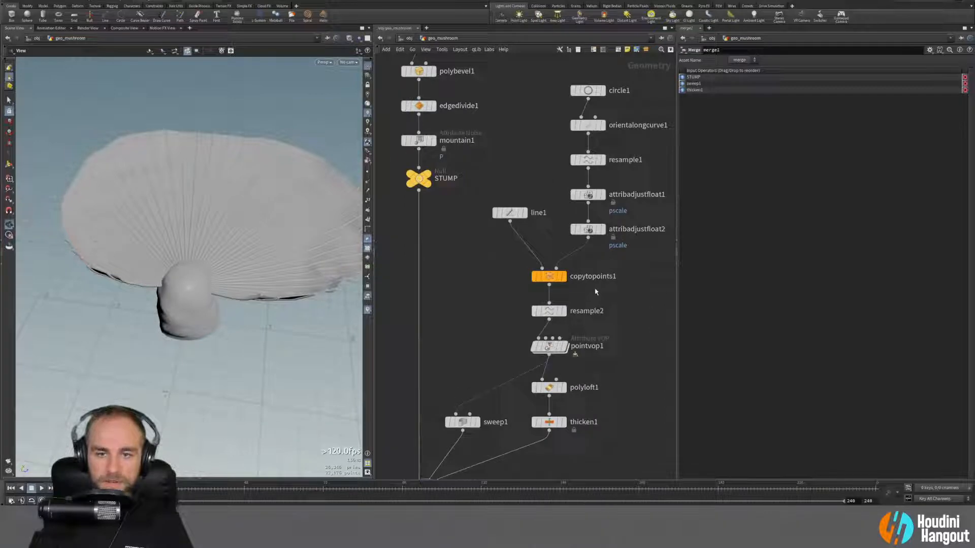
pyautogui.click(588, 193)
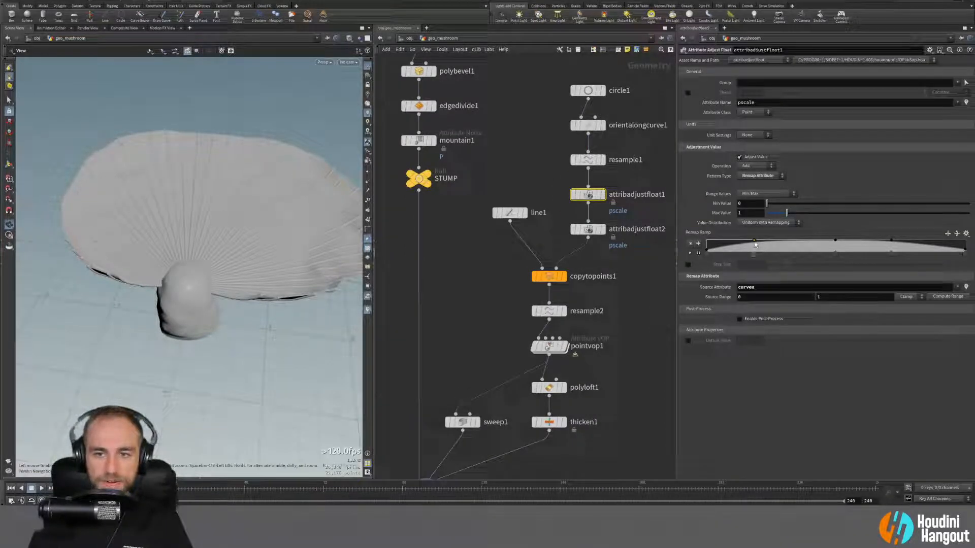
pyautogui.click(698, 252)
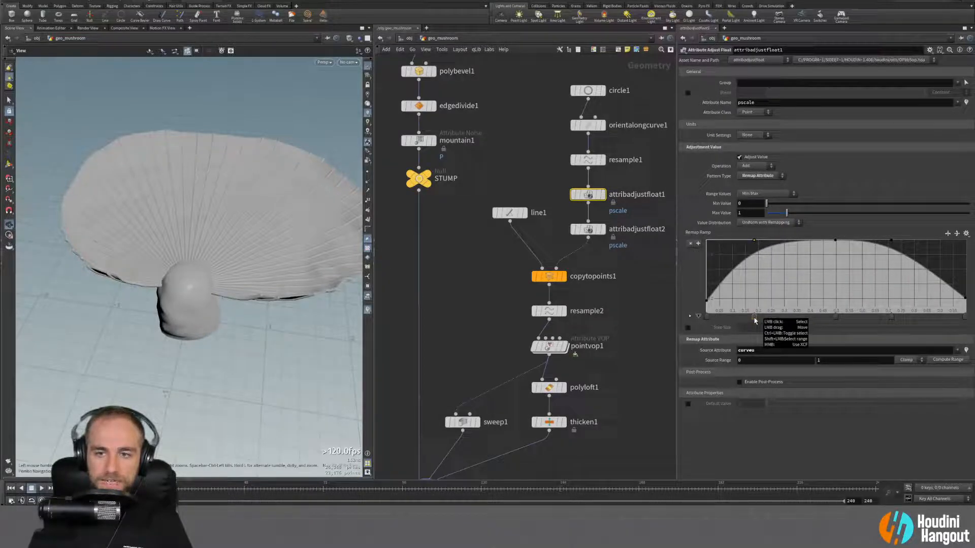
# Step: Try narrowing the pscale Remap Ramp by moving its outer shoulder points towards the middle, and undo these ramp edits
pyautogui.moveTo(754, 318); pyautogui.dragTo(797, 319)
pyautogui.moveTo(309, 305); pyautogui.dragTo(274, 269)
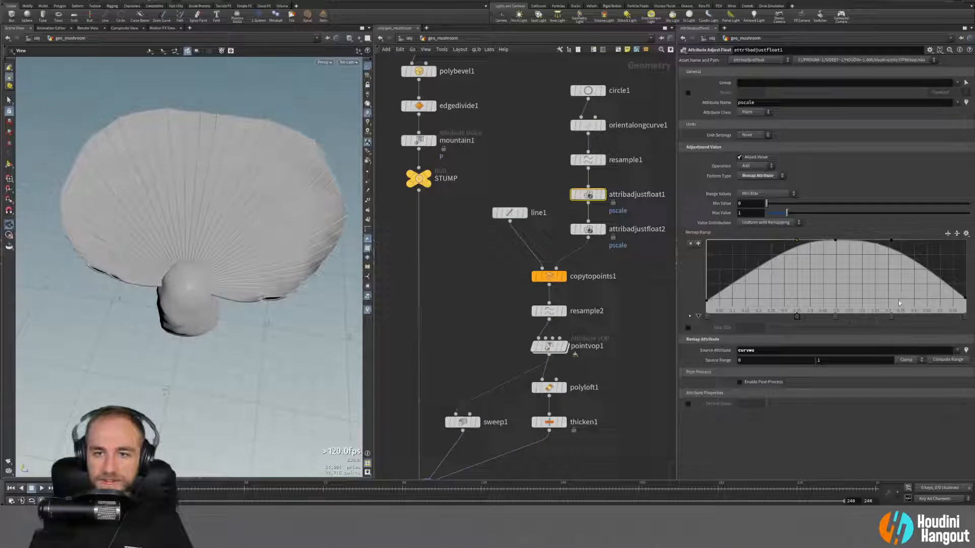
pyautogui.moveTo(893, 318); pyautogui.dragTo(872, 316)
pyautogui.moveTo(965, 301)
pyautogui.mouseDown()
pyautogui.moveTo(961, 271)
pyautogui.moveTo(963, 305)
pyautogui.mouseUp()
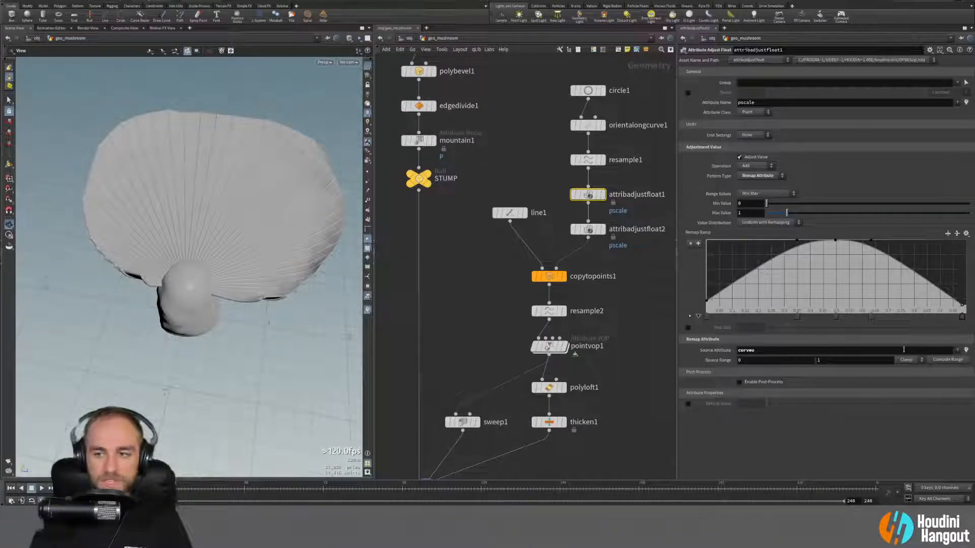
pyautogui.hotkey('ctrl', 'z')
pyautogui.hotkey('ctrl', 'z')
pyautogui.hotkey('ctrl', 'z')
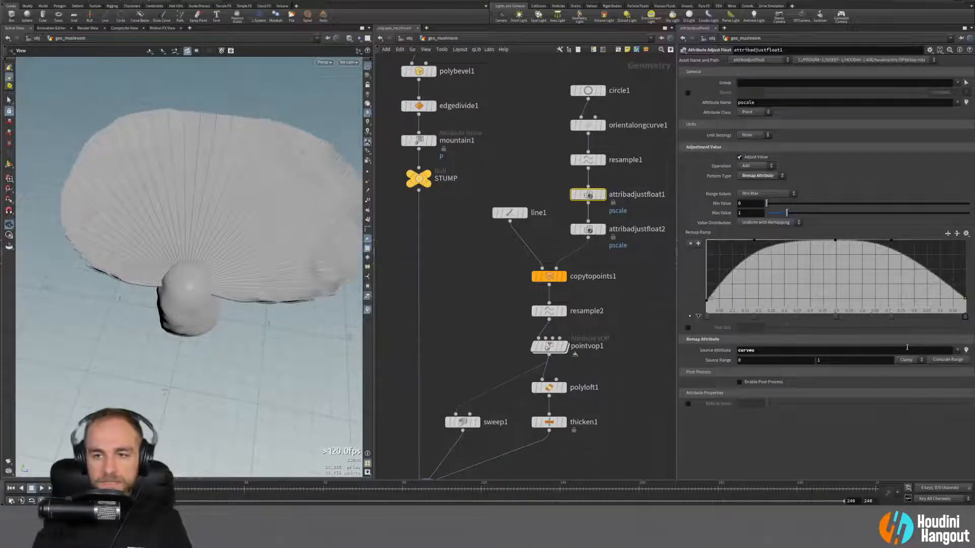
# Step: Move the first shoulder point of the pscale Remap Ramp slightly inward and inspect the reshaped cap on merge1
pyautogui.moveTo(755, 319); pyautogui.dragTo(781, 323)
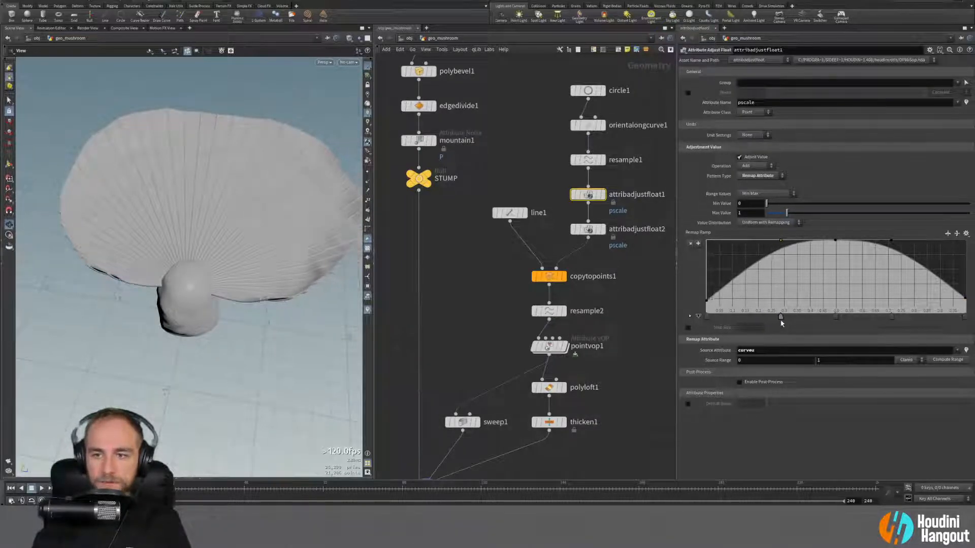
pyautogui.moveTo(274, 215); pyautogui.dragTo(254, 229)
pyautogui.moveTo(519, 285); pyautogui.dragTo(533, 234, button='middle')
pyautogui.click(439, 443)
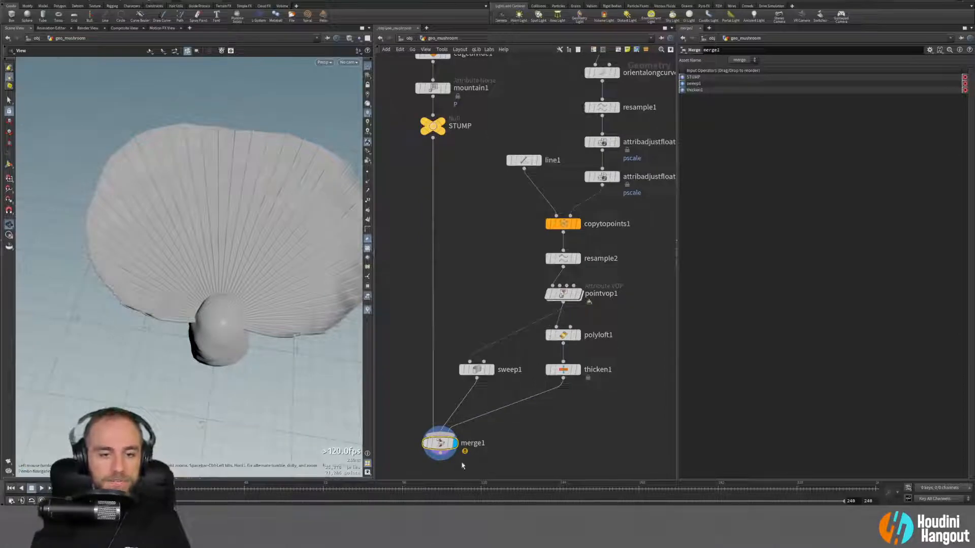
pyautogui.moveTo(198, 299); pyautogui.dragTo(152, 257)
# Step: Set the thicken1 Depth to 0.0075 and inspect how far the veins stand out under the cap
pyautogui.click(565, 368)
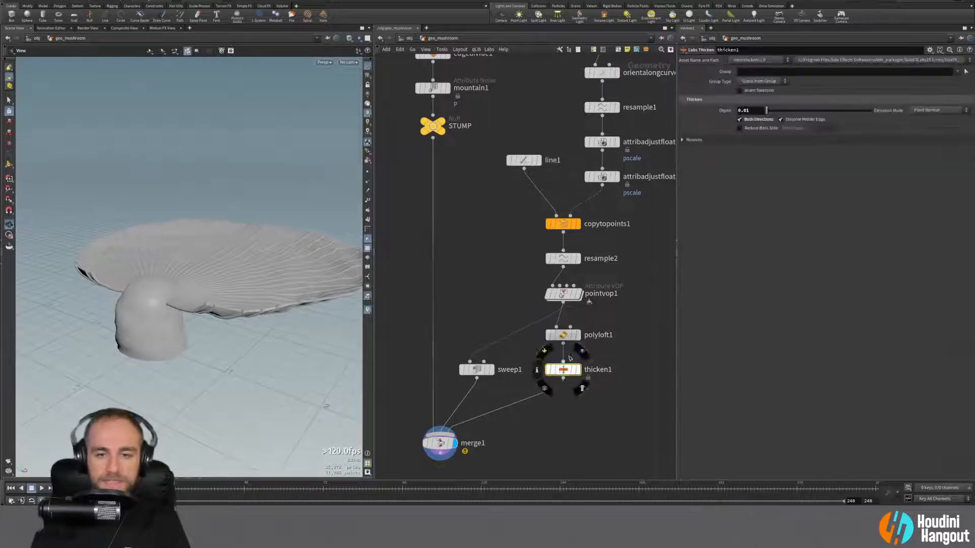
pyautogui.click(748, 110)
pyautogui.press('Return')
pyautogui.moveTo(298, 282); pyautogui.dragTo(318, 325)
pyautogui.scroll(2, 174, 293)
pyautogui.moveTo(174, 293); pyautogui.dragTo(199, 283)
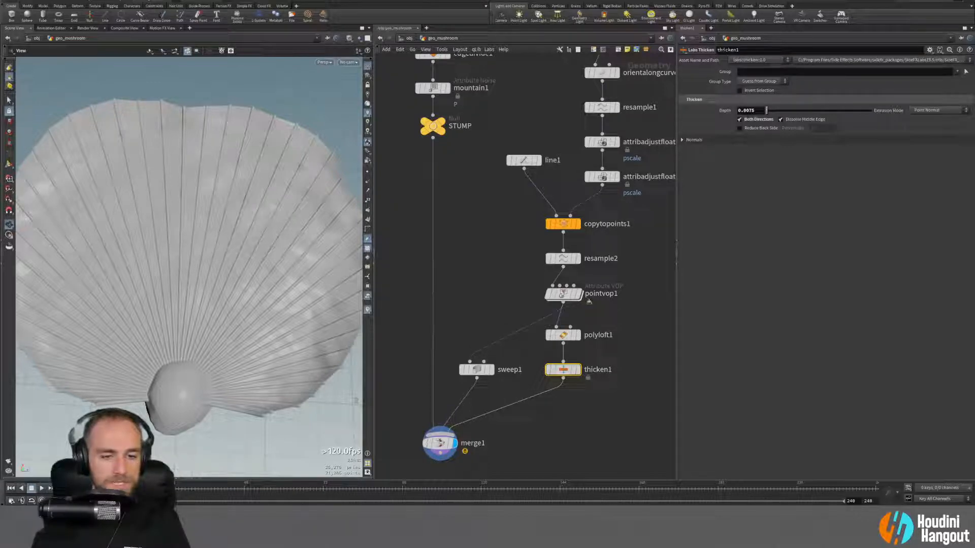
# Step: Close the unresponsive Photoshop, and zoom into the browser's reference photo to examine the mushroom gills up close
pyautogui.click(315, 536)
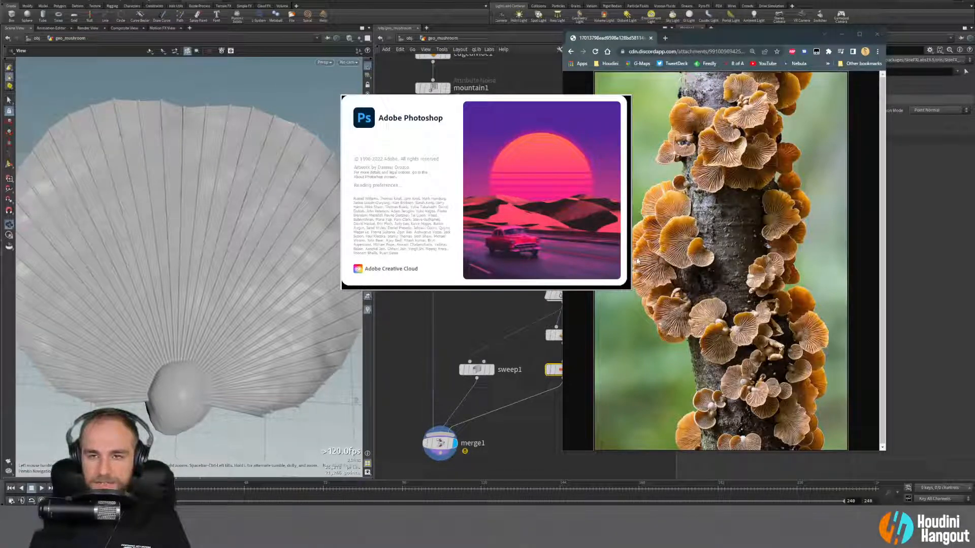
pyautogui.keyDown('ctrl'); pyautogui.scroll(5, 703, 249); pyautogui.keyUp('ctrl')
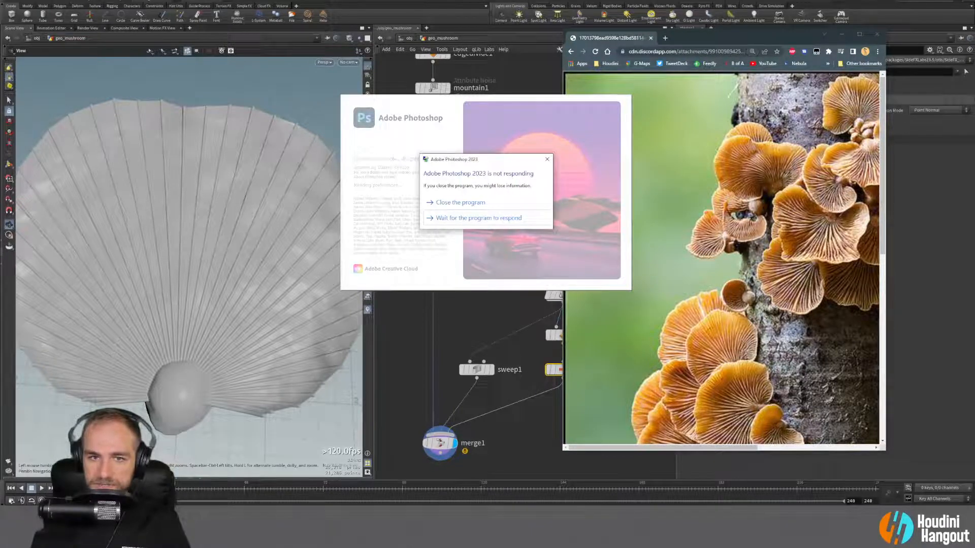
pyautogui.click(477, 203)
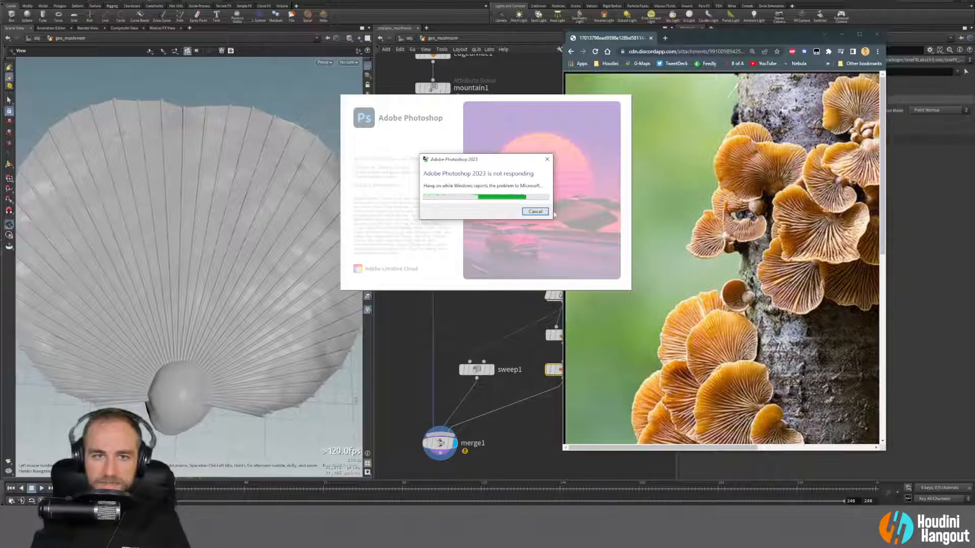
pyautogui.moveTo(882, 202); pyautogui.dragTo(882, 283)
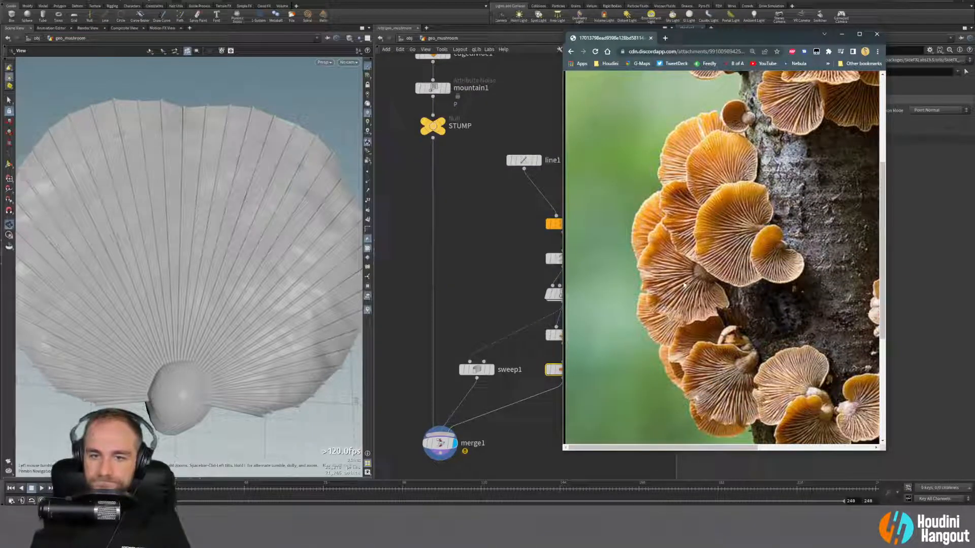
pyautogui.click(500, 278)
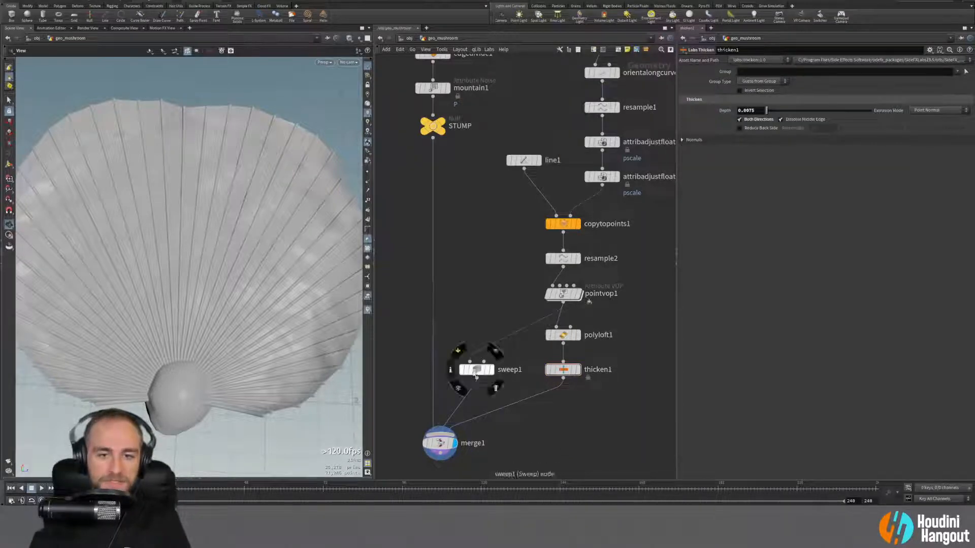
# Step: Display sweep1 on its own and turn on Apply Scale Along Curve for the veins
pyautogui.click(477, 369)
pyautogui.click(578, 294)
pyautogui.click(562, 294)
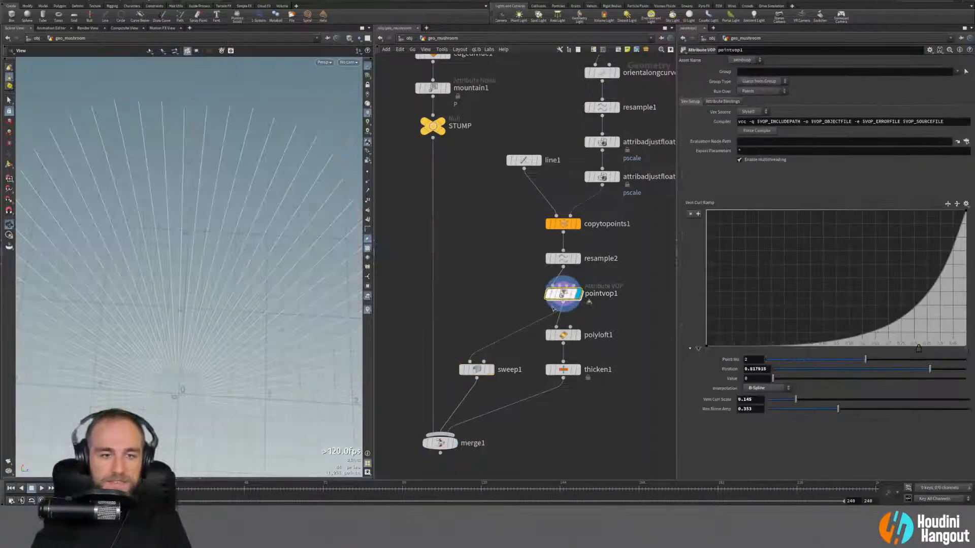
pyautogui.click(491, 369)
pyautogui.click(476, 369)
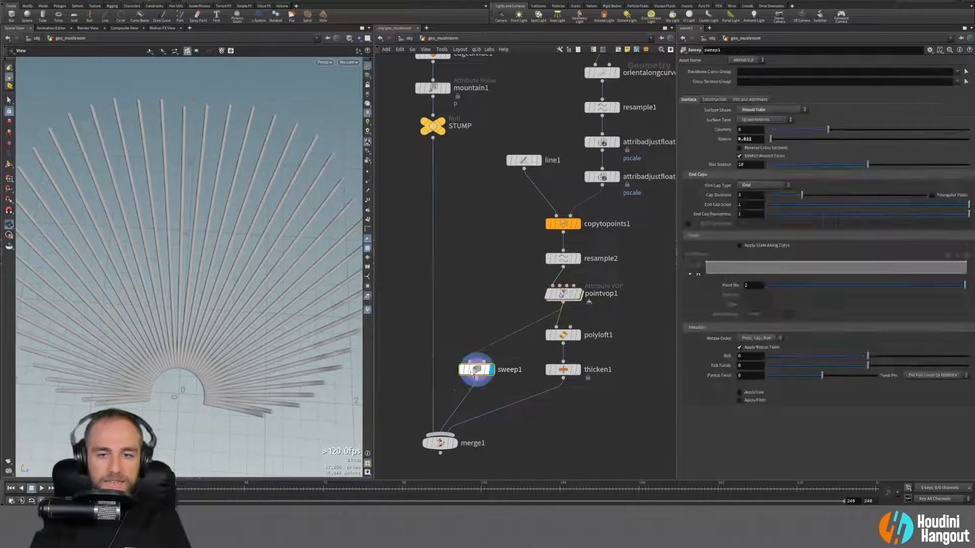
pyautogui.click(739, 246)
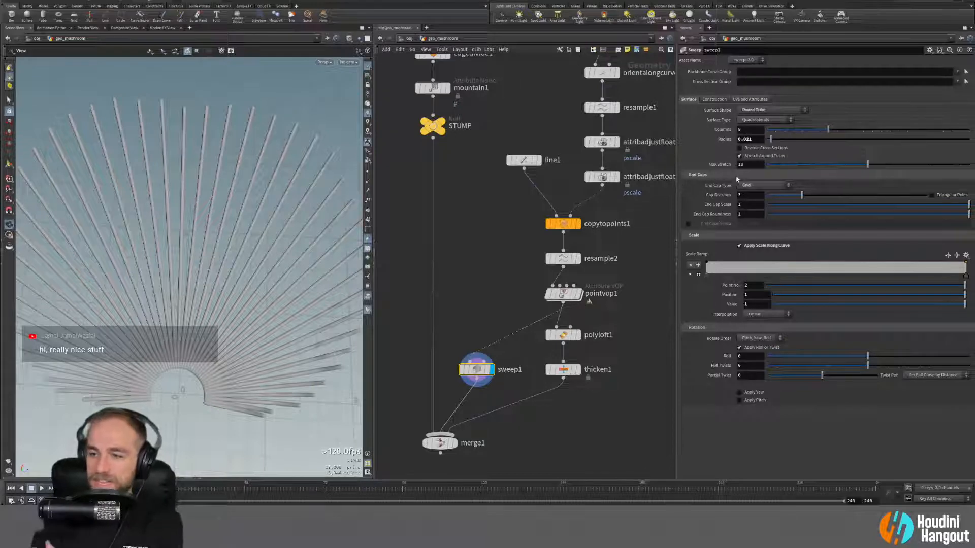
# Step: Compare the isolated sweep1 veins with the merged mushroom from several angles and review the sweep's construction settings
pyautogui.click(451, 443)
pyautogui.click(441, 445)
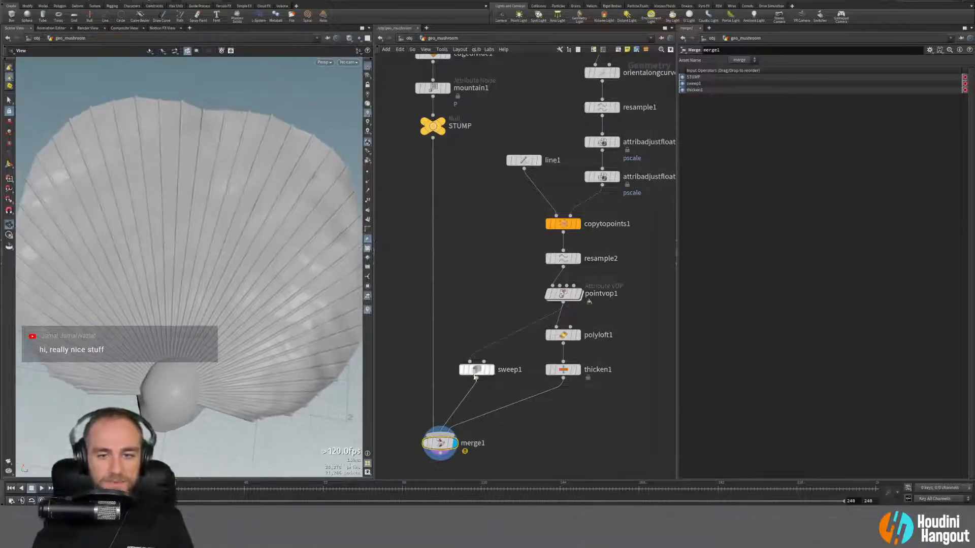
pyautogui.click(491, 371)
pyautogui.click(477, 370)
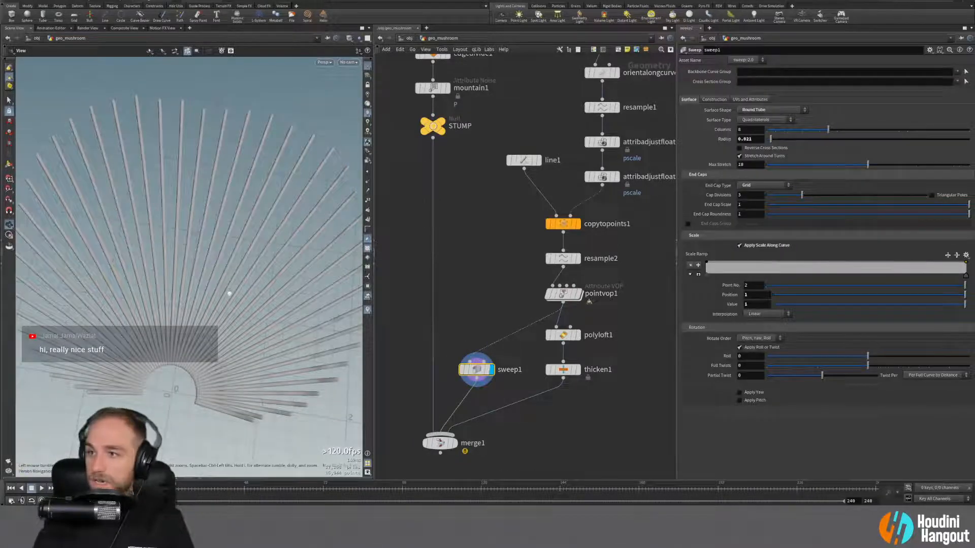
pyautogui.moveTo(220, 308); pyautogui.dragTo(194, 287)
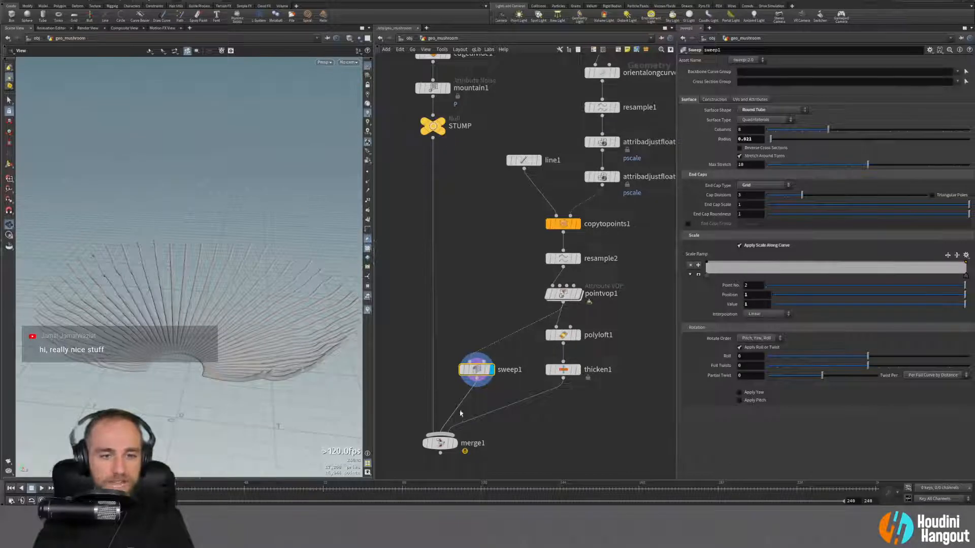
pyautogui.click(453, 442)
pyautogui.click(440, 443)
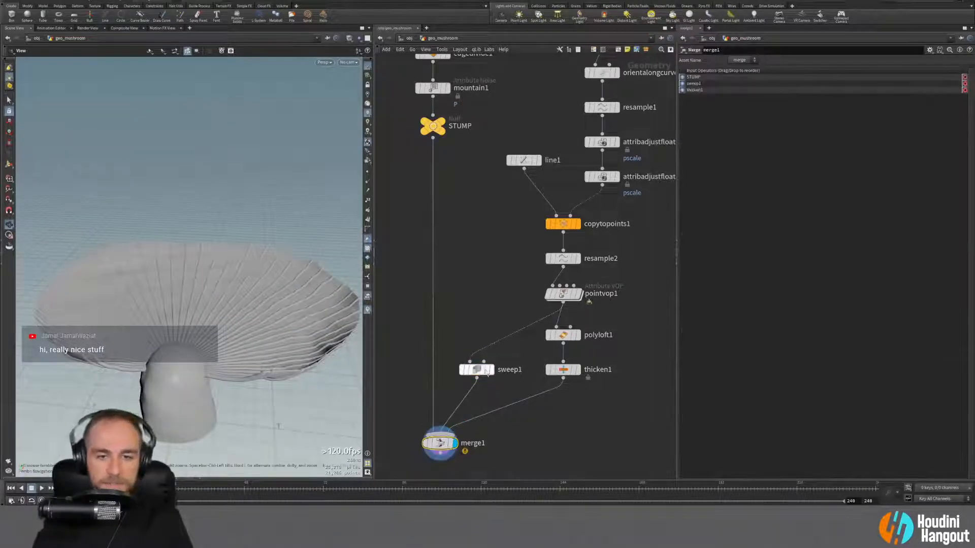
pyautogui.click(491, 369)
pyautogui.click(476, 371)
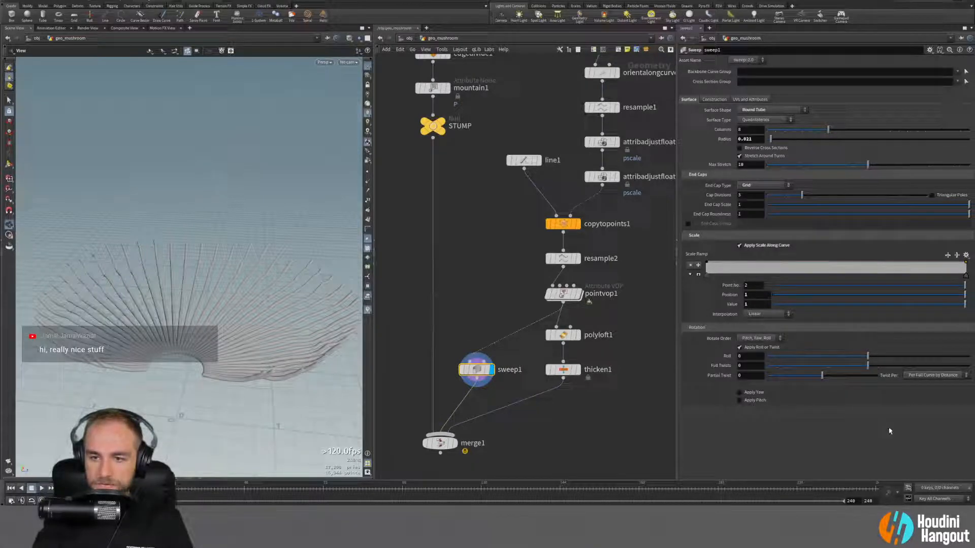
pyautogui.click(715, 99)
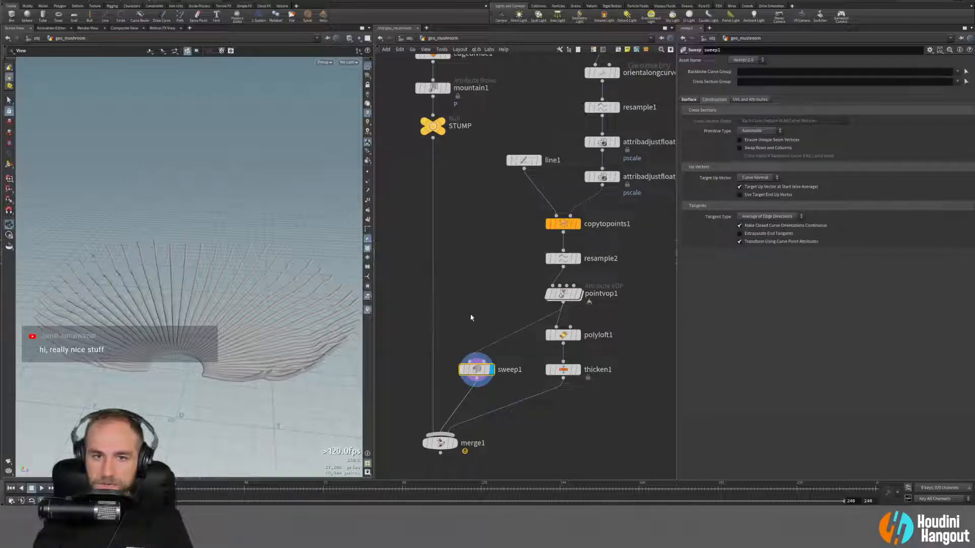
# Step: Replace sweep1 with a Labs PolyWire UV node wired between pointvop1 and merge1, and display the new node
pyautogui.press('Tab')
pyautogui.write('poly w')
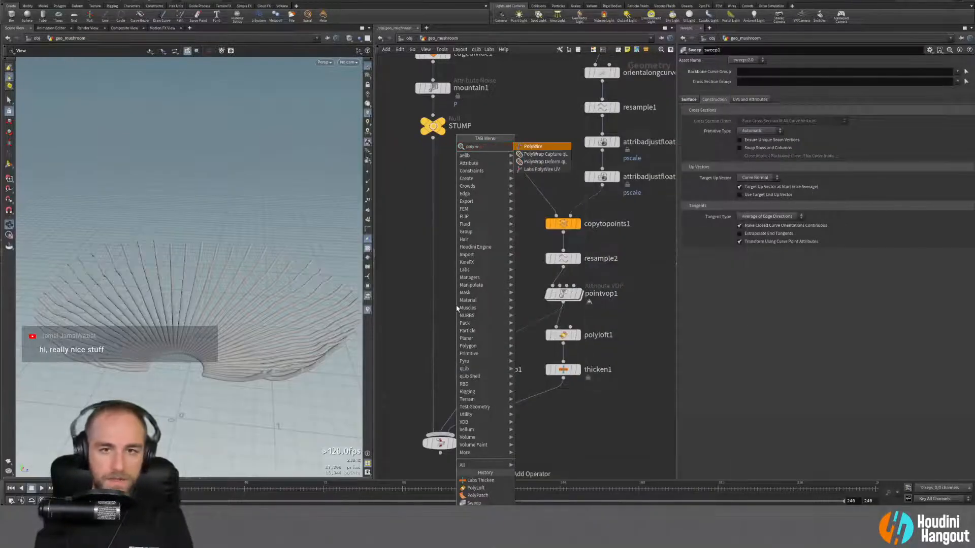
pyautogui.press('Return')
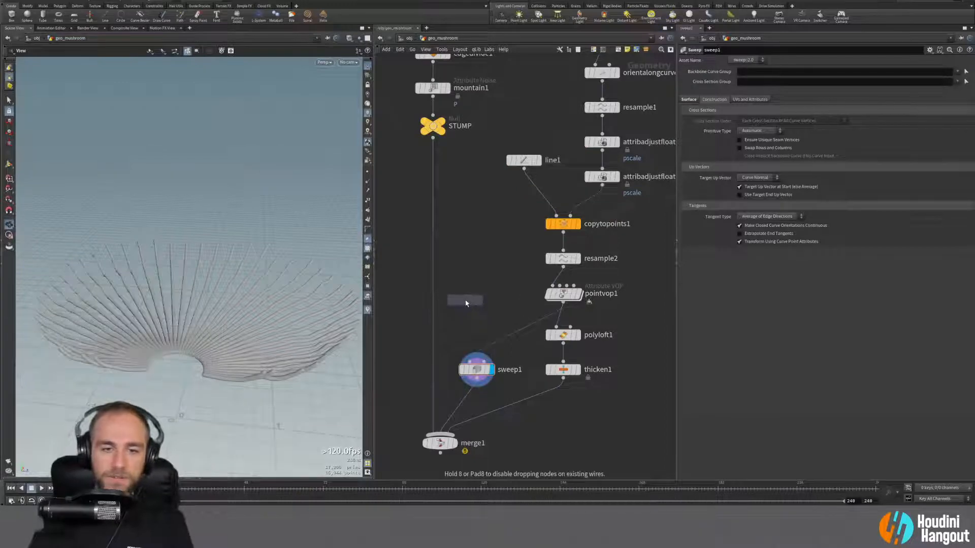
pyautogui.click(472, 310)
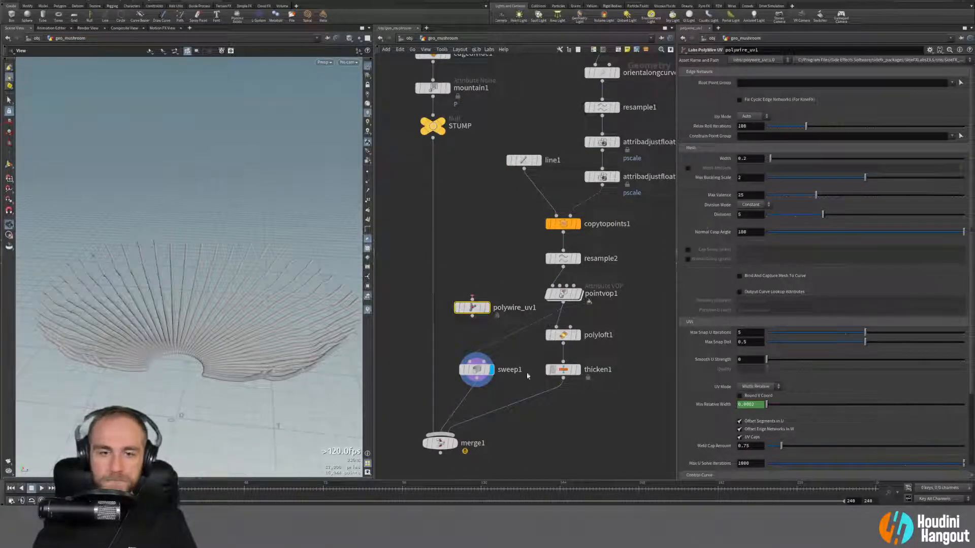
pyautogui.moveTo(474, 376); pyautogui.dragTo(622, 434)
pyautogui.moveTo(475, 315); pyautogui.dragTo(468, 359)
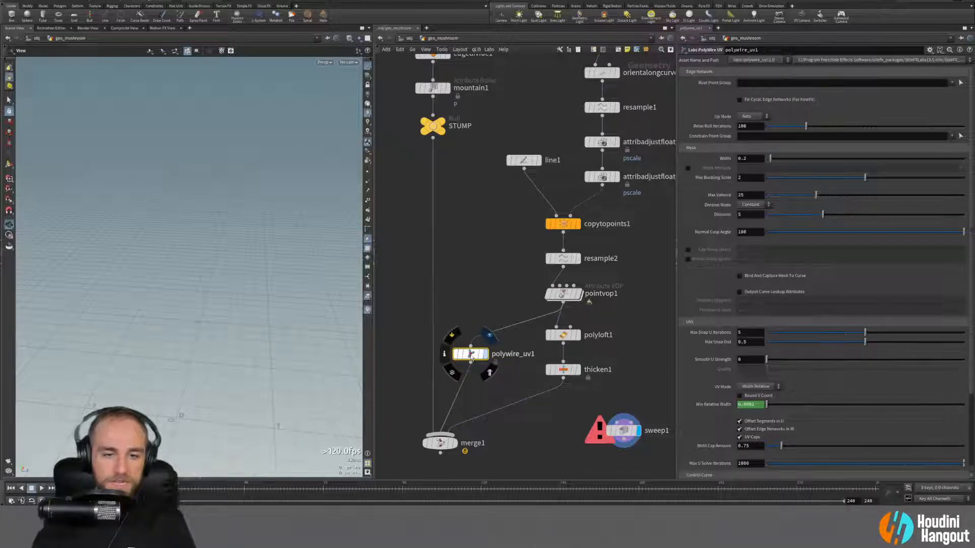
pyautogui.click(471, 357)
pyautogui.moveTo(474, 355)
pyautogui.mouseDown()
pyautogui.moveTo(484, 338)
pyautogui.moveTo(481, 350)
pyautogui.mouseUp()
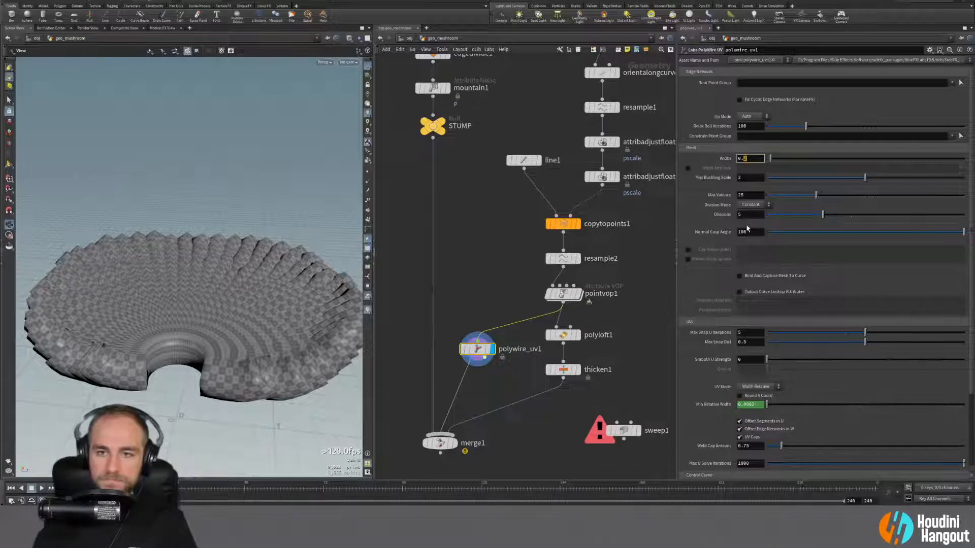
# Step: Reduce the PolyWire Width to 0.01, refine it to 0.025, and check the vein tubes from up close and afar
pyautogui.press('Return')
pyautogui.moveTo(196, 299); pyautogui.dragTo(175, 424)
pyautogui.click(742, 179)
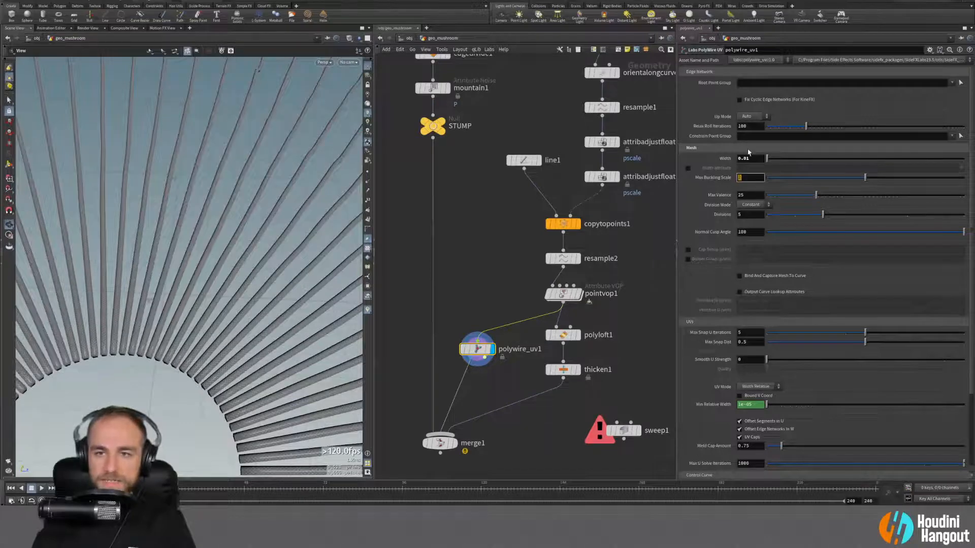
pyautogui.write('25')
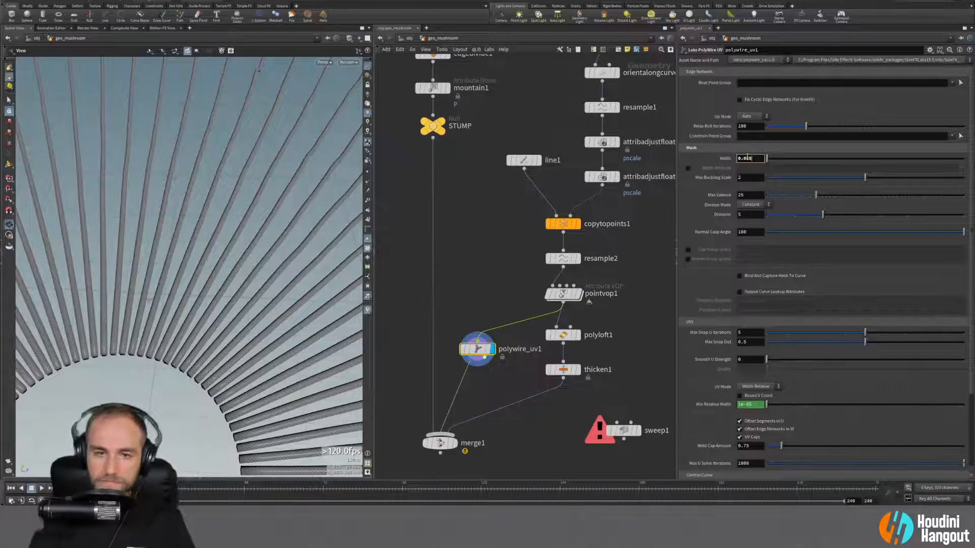
pyautogui.press('Return')
pyautogui.moveTo(231, 226); pyautogui.dragTo(177, 273, button='right')
pyautogui.moveTo(177, 273); pyautogui.dragTo(338, 254)
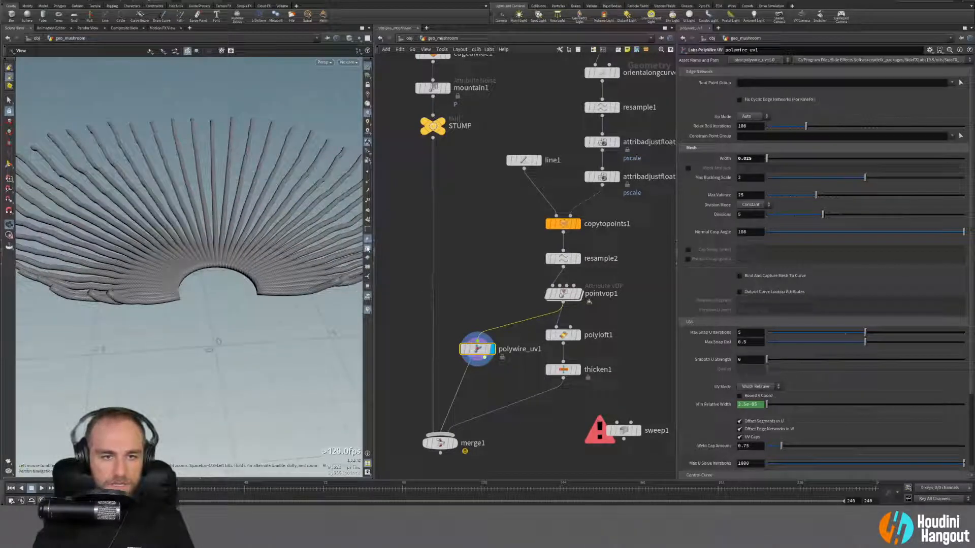
# Step: Display merge1 to check the merged mushroom, delete the disconnected sweep1, and line up polywire_uv1 with thicken1
pyautogui.click(452, 444)
pyautogui.click(449, 447)
pyautogui.moveTo(224, 258); pyautogui.dragTo(325, 219)
pyautogui.click(623, 431)
pyautogui.press('Delete')
pyautogui.moveTo(474, 352); pyautogui.dragTo(468, 373)
pyautogui.click(468, 373)
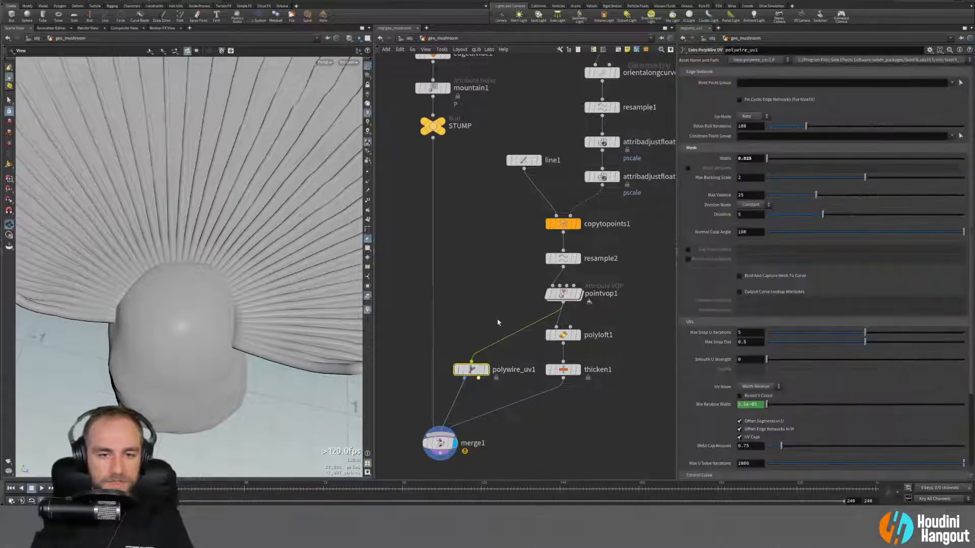
# Step: Enable the Width Attribute on polywire_uv1 and set it to width
pyautogui.click(688, 168)
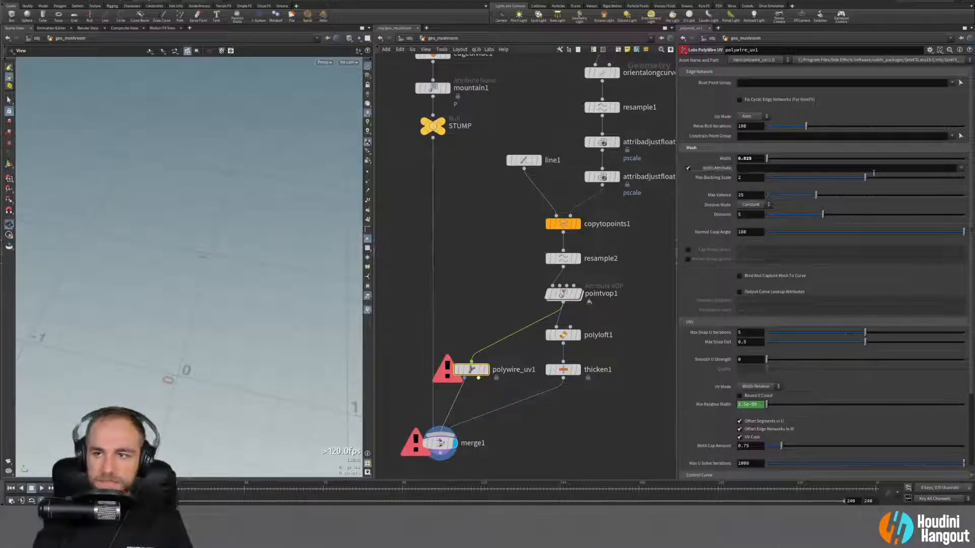
pyautogui.click(775, 168)
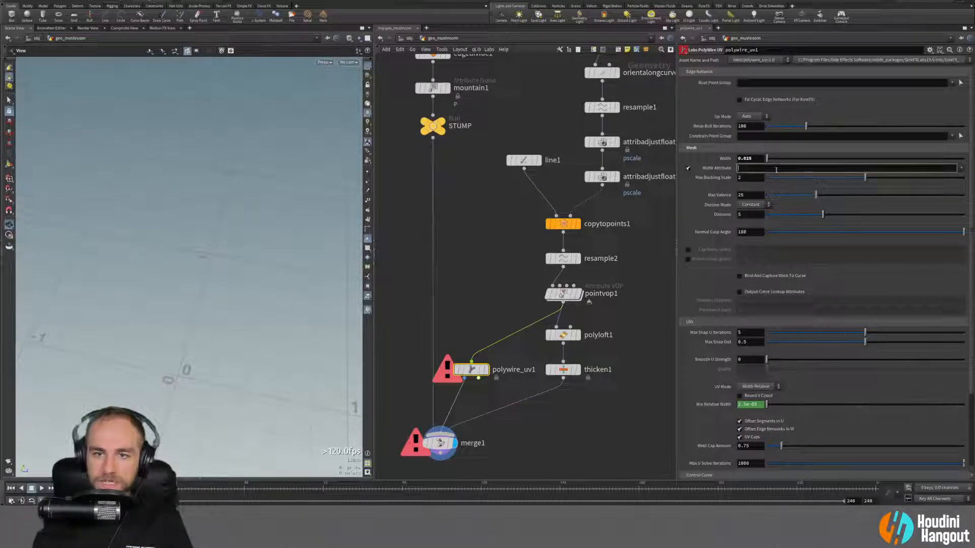
pyautogui.write('width')
pyautogui.press('Return')
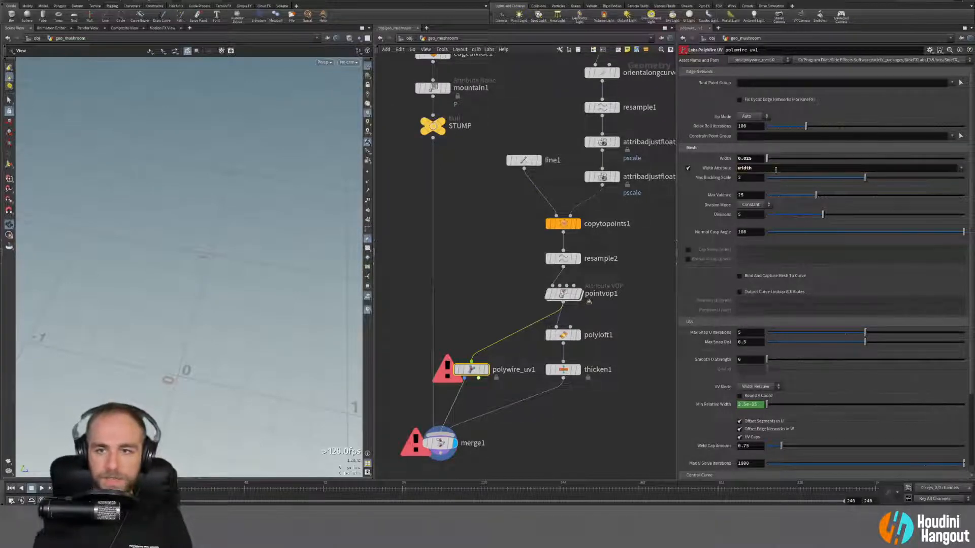
# Step: Display pointvop1 and turn on the curveu visualizer to show its values along the vein curves
pyautogui.click(566, 294)
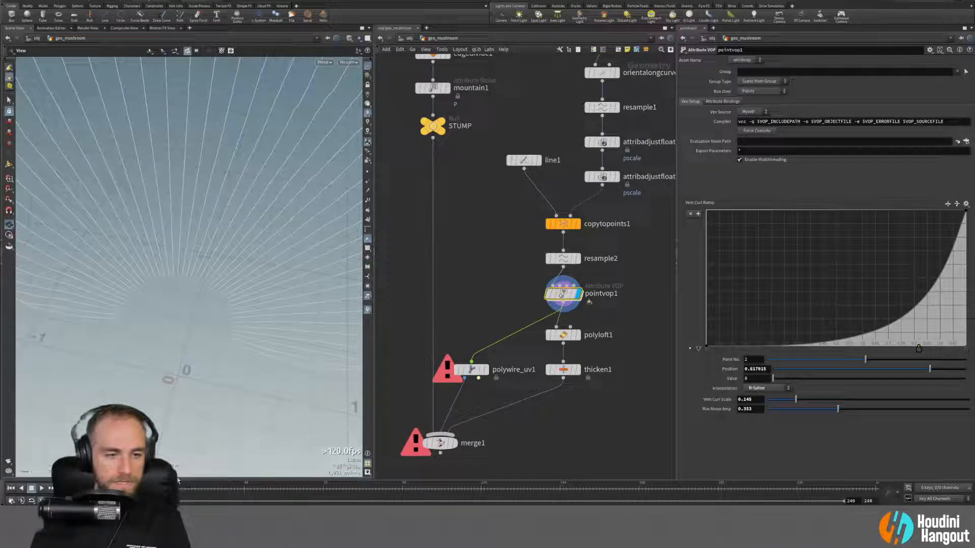
pyautogui.moveTo(255, 181); pyautogui.dragTo(235, 186, button='right')
pyautogui.moveTo(235, 187); pyautogui.dragTo(267, 159, button='middle')
pyautogui.moveTo(268, 159); pyautogui.dragTo(221, 245)
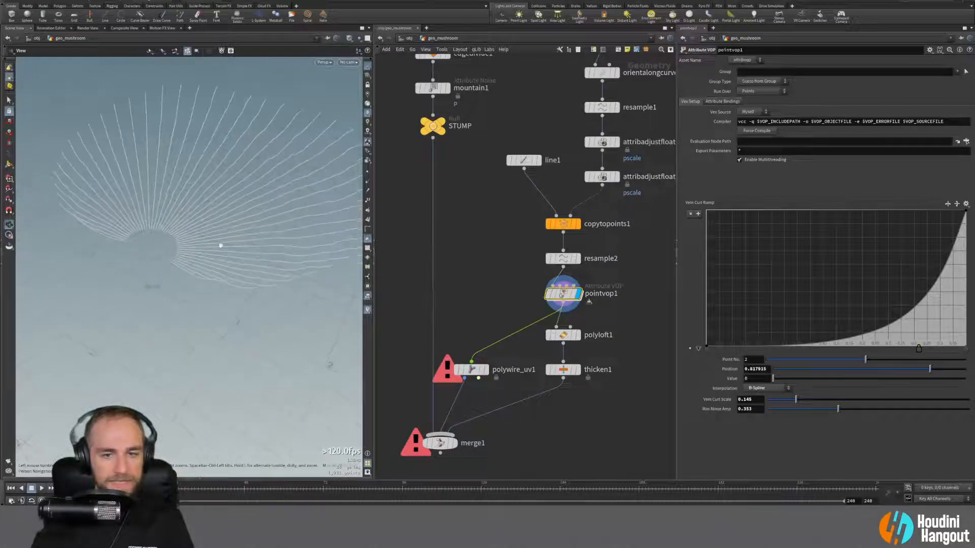
pyautogui.click(367, 309)
pyautogui.click(371, 293)
pyautogui.moveTo(132, 191); pyautogui.dragTo(289, 178, button='right')
pyautogui.moveTo(233, 311); pyautogui.dragTo(352, 246, button='right')
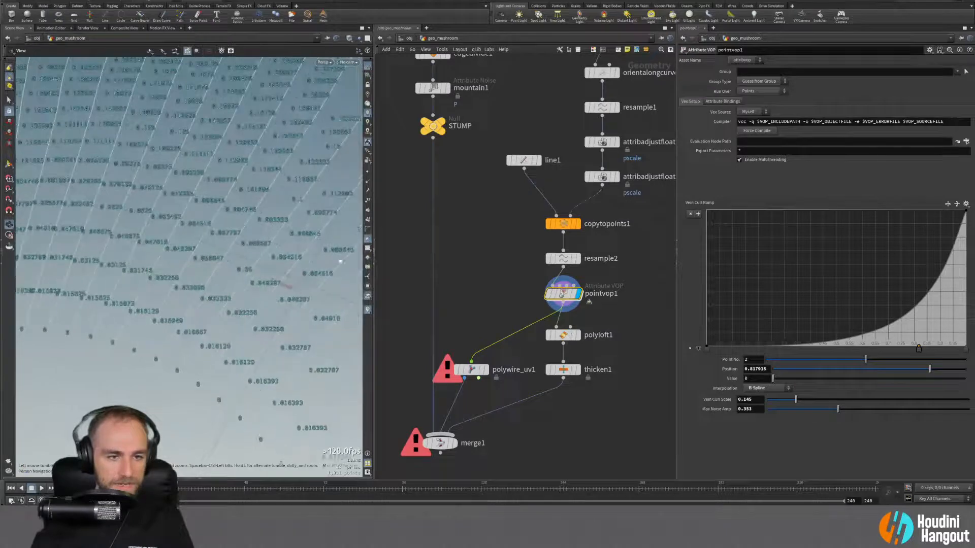
# Step: Examine how the curveu values run along the veins from base to tip, and turn the visualizer off
pyautogui.moveTo(194, 387); pyautogui.dragTo(237, 366, button='right')
pyautogui.moveTo(274, 310); pyautogui.dragTo(147, 386, button='middle')
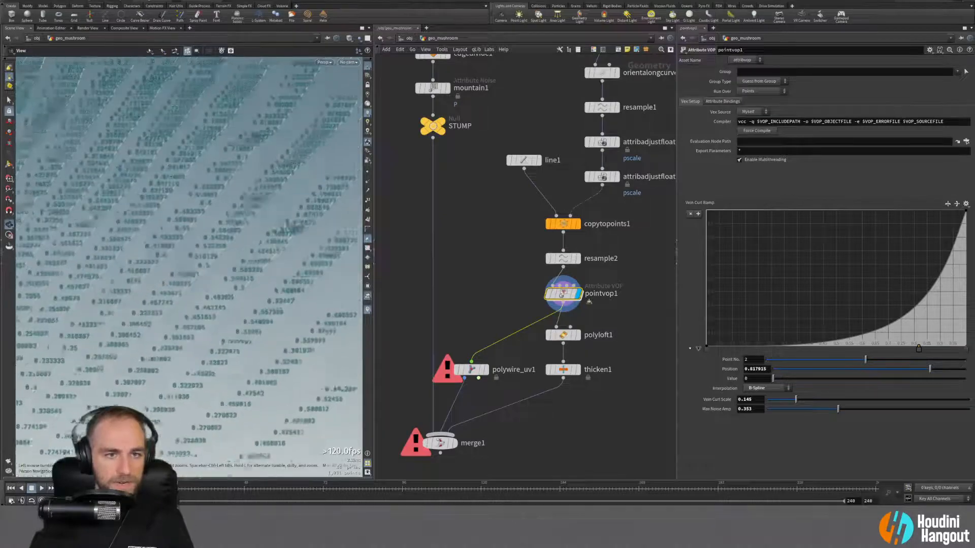
pyautogui.moveTo(311, 136); pyautogui.dragTo(205, 244, button='middle')
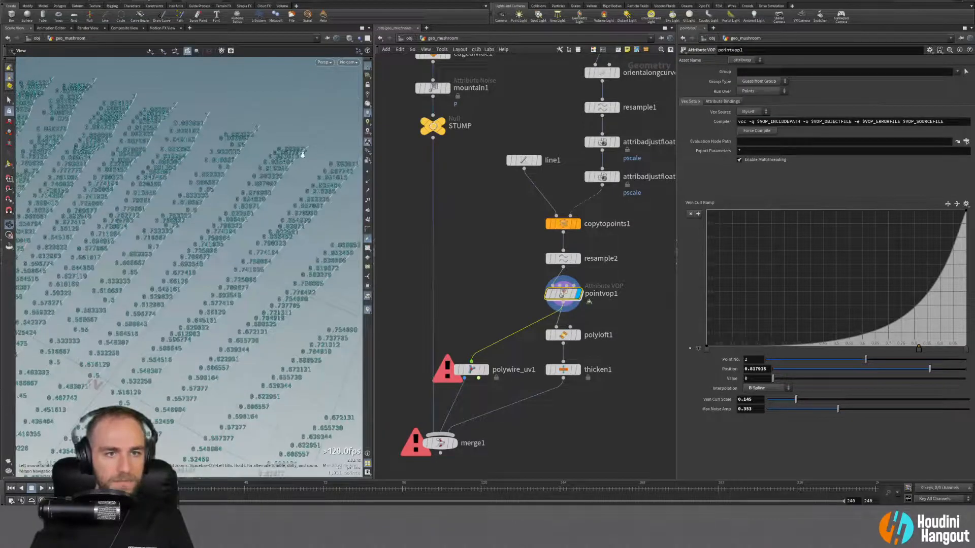
pyautogui.moveTo(302, 155); pyautogui.dragTo(167, 239, button='right')
pyautogui.moveTo(168, 238); pyautogui.dragTo(257, 205, button='middle')
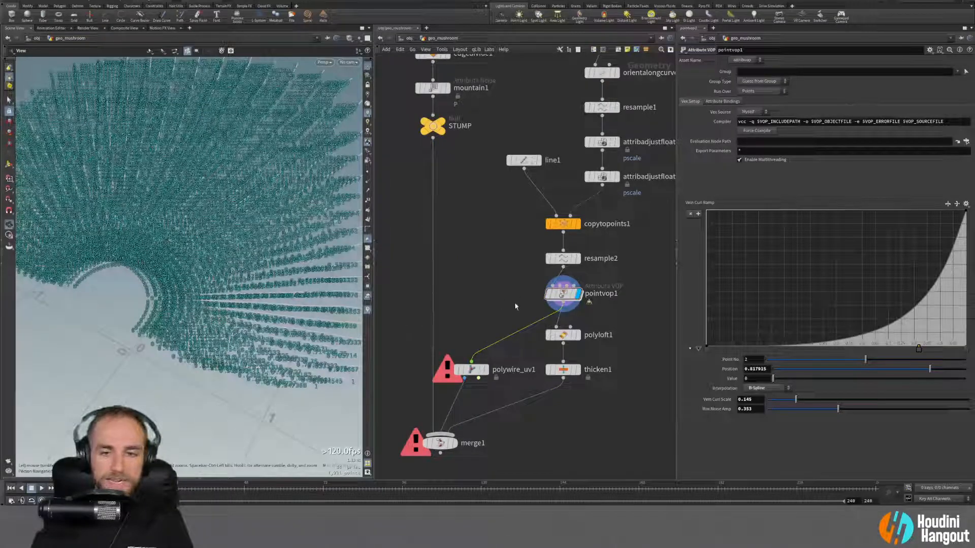
pyautogui.moveTo(162, 313); pyautogui.dragTo(207, 303)
pyautogui.moveTo(157, 270); pyautogui.dragTo(214, 309)
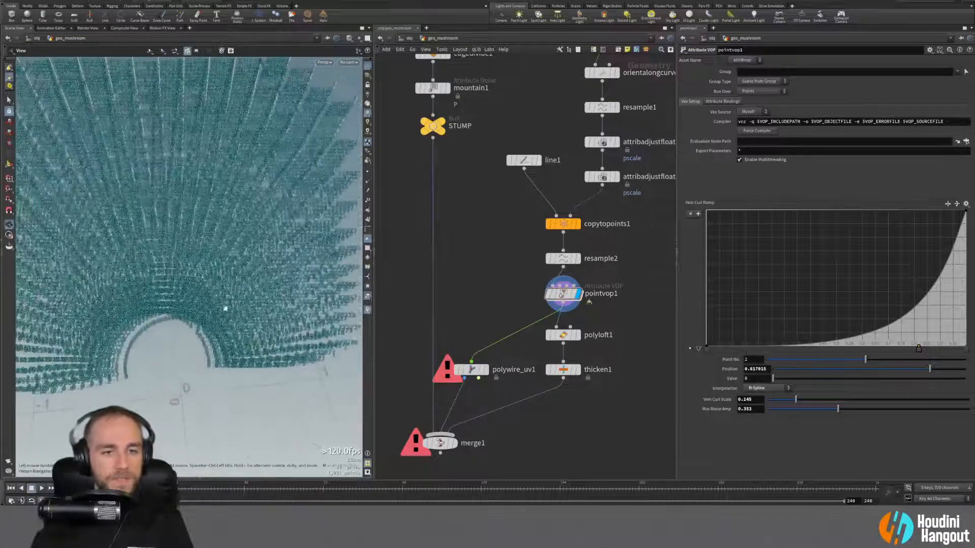
pyautogui.rightClick(368, 309)
pyautogui.click(384, 301)
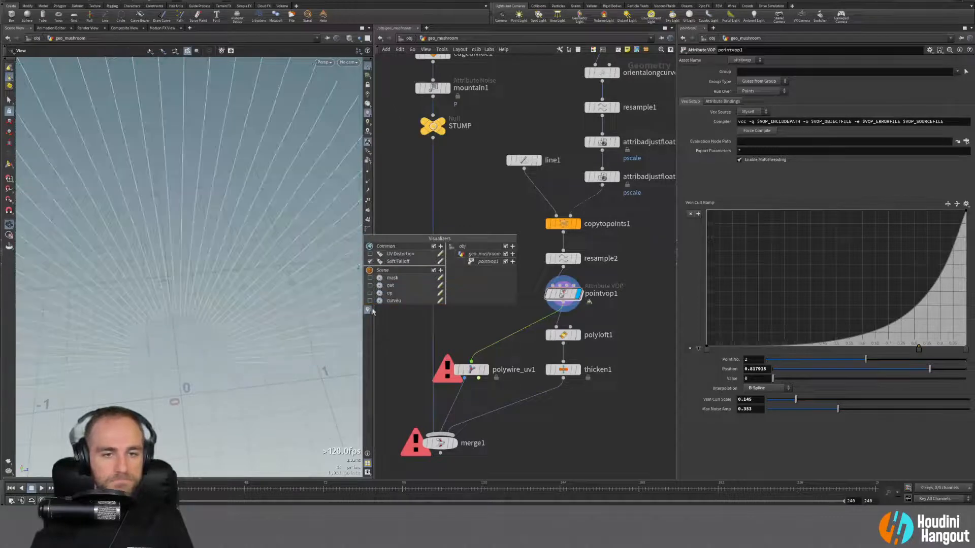
# Step: Insert an Attribute Adjust Float node between pointvop1 and polywire_uv1 and set its Attribute Name to width
pyautogui.click(444, 344)
pyautogui.press('Tab')
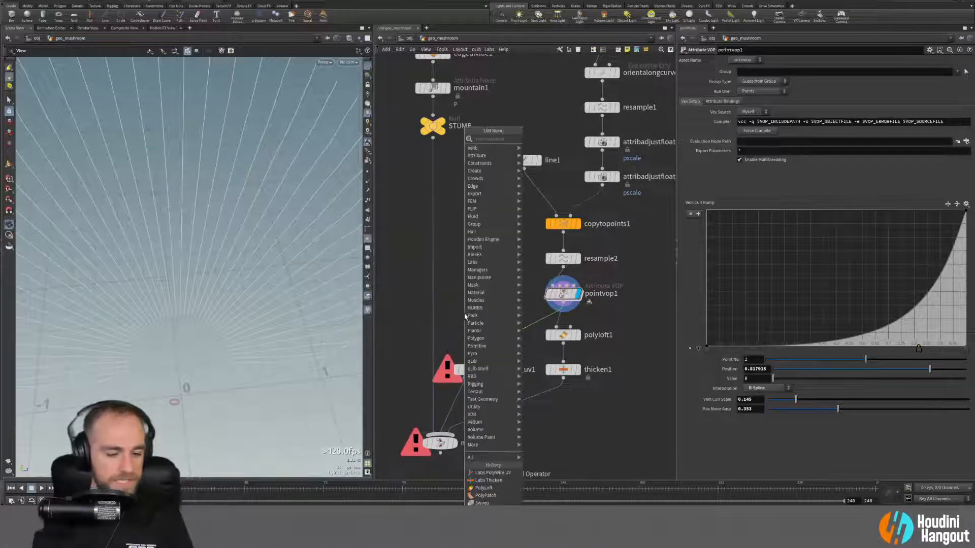
pyautogui.write('floa')
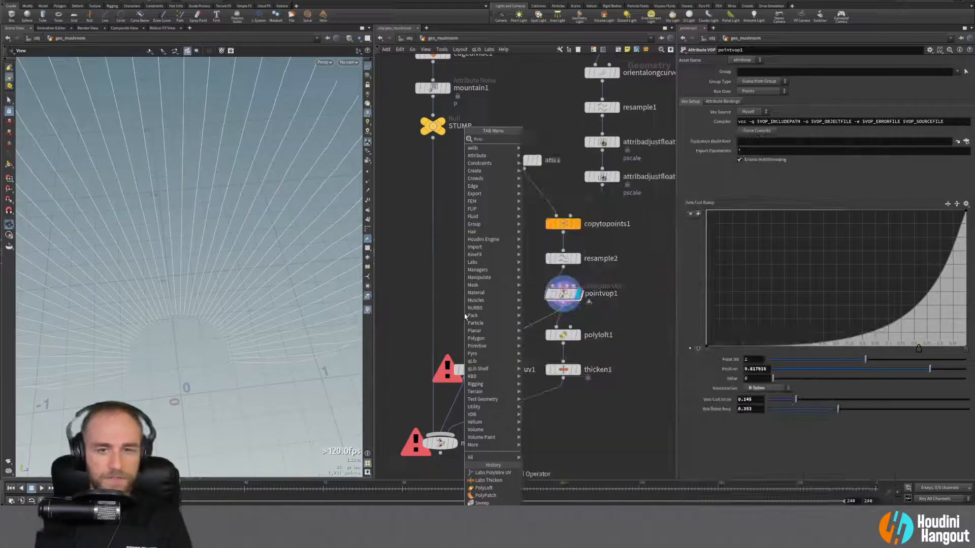
pyautogui.press('Return')
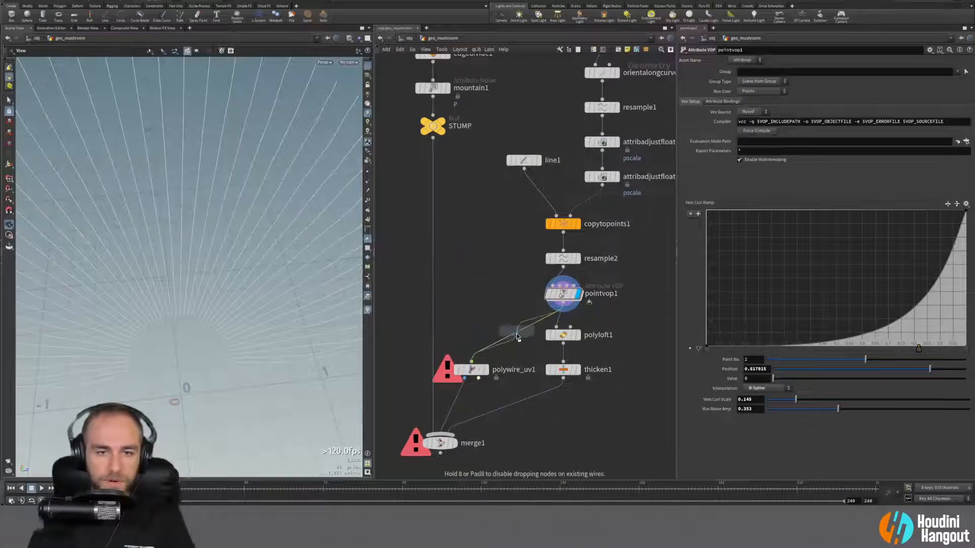
pyautogui.click(516, 336)
pyautogui.moveTo(515, 336); pyautogui.dragTo(472, 327)
pyautogui.doubleClick(751, 103)
pyautogui.write('width')
pyautogui.press('Return')
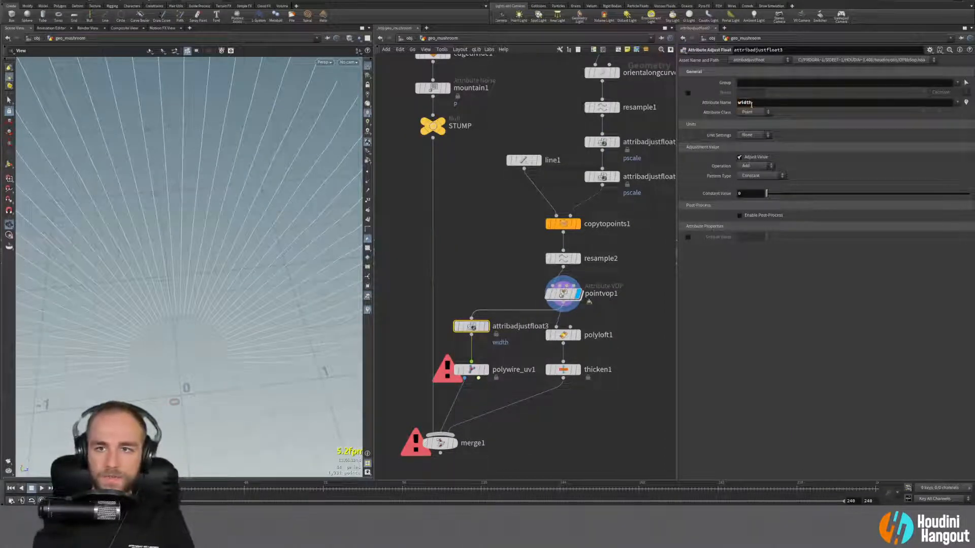
# Step: Set attribadjustfloat3's Pattern Type to Remap Attribute with curveu as the Source Attribute, and display polywire_uv1
pyautogui.click(759, 177)
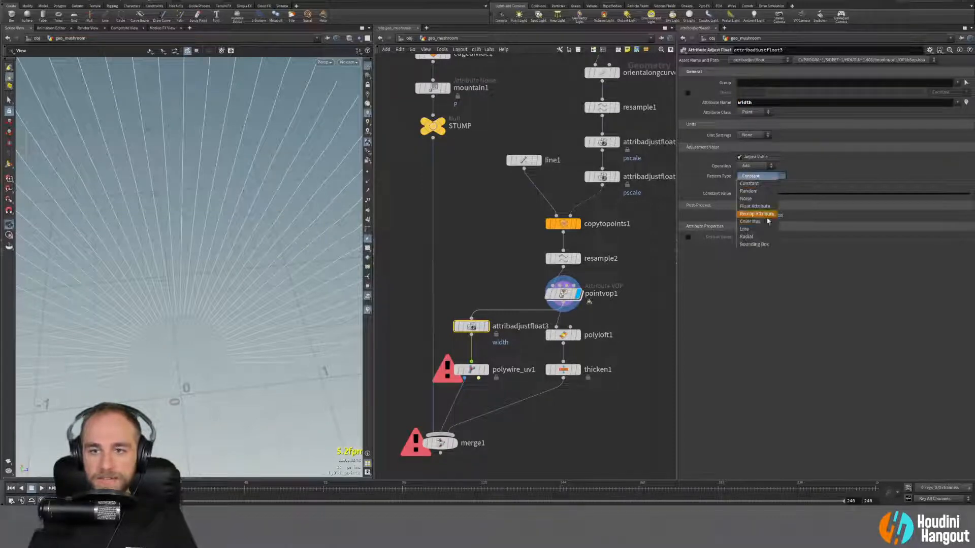
pyautogui.click(759, 218)
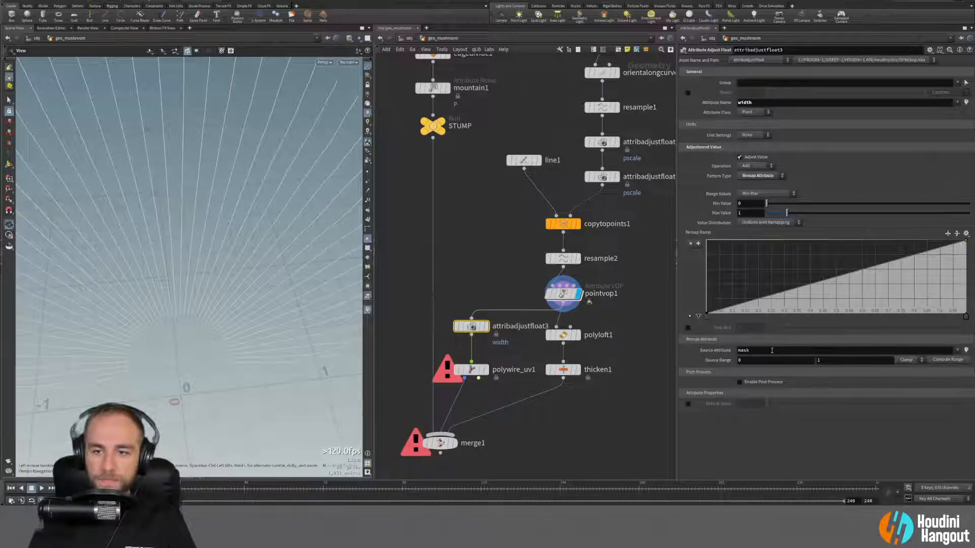
pyautogui.doubleClick(744, 350)
pyautogui.press('Return')
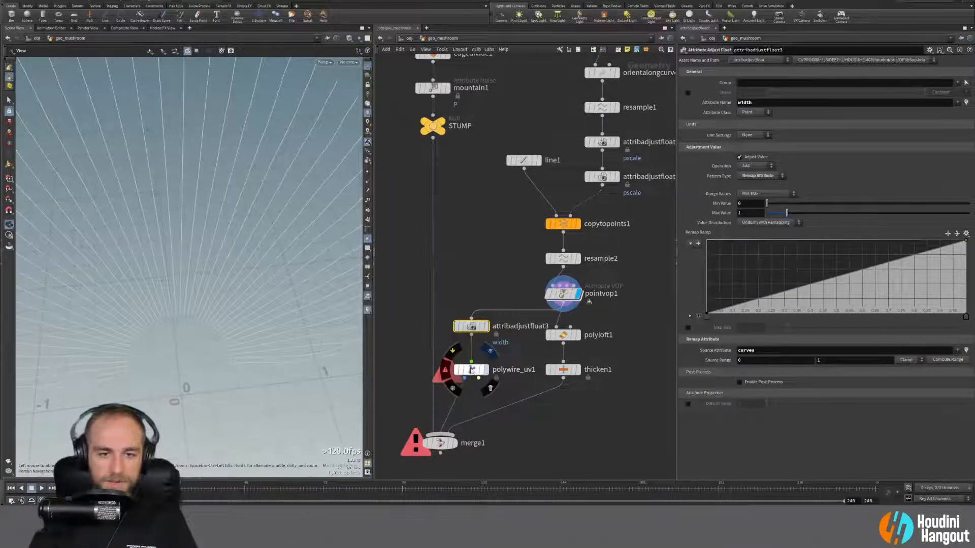
pyautogui.click(485, 369)
pyautogui.moveTo(254, 310); pyautogui.dragTo(243, 264)
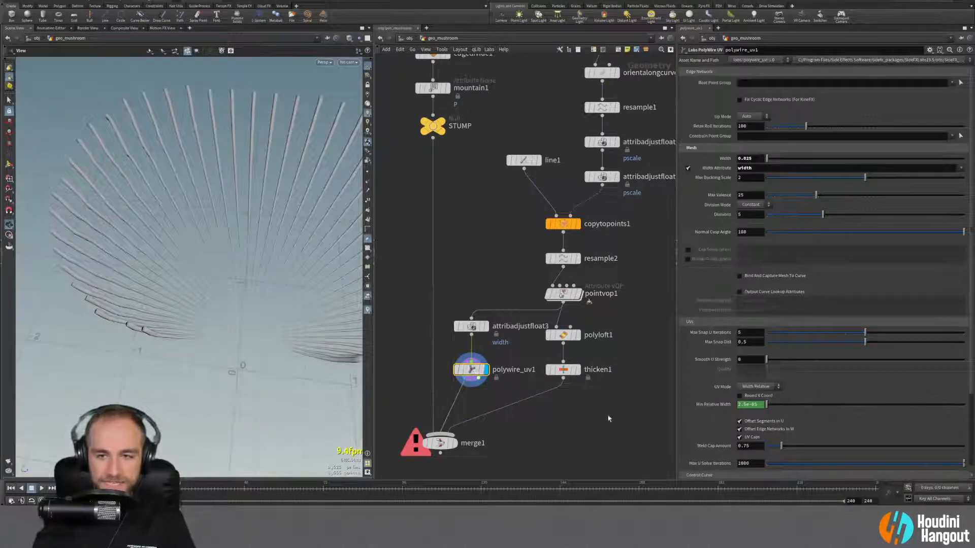
# Step: Reverse the remap's Source Range on attribadjustfloat3 to 1 and 0, and inspect the tapered veins
pyautogui.click(471, 327)
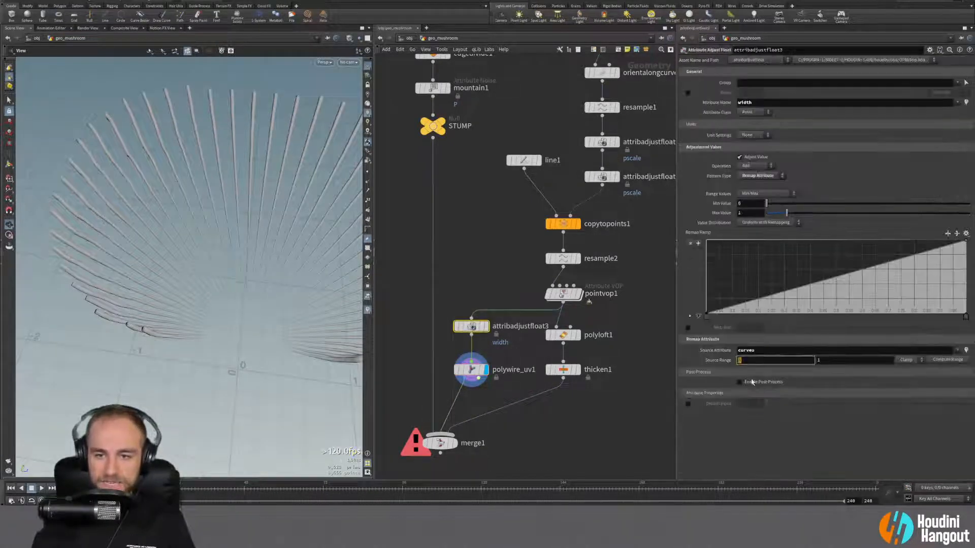
pyautogui.write('1')
pyautogui.press('Tab')
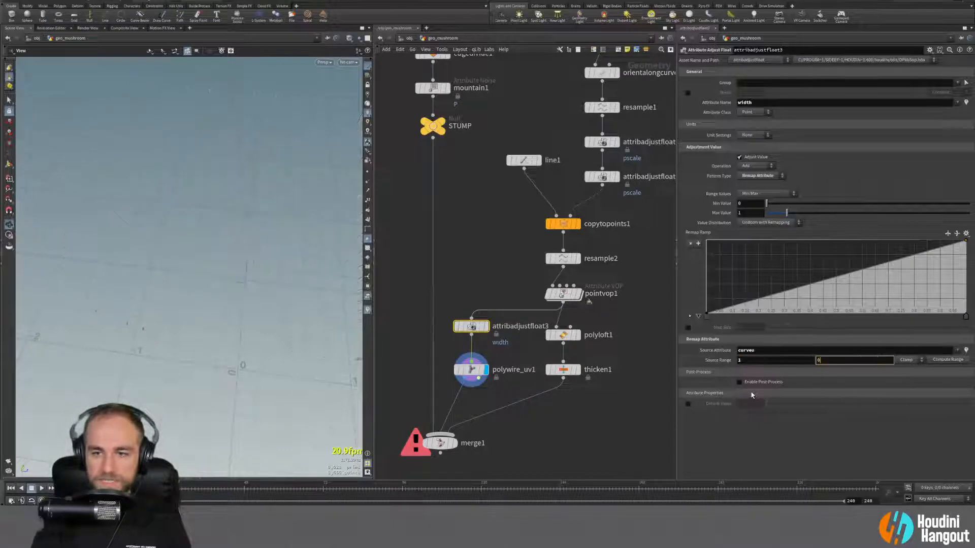
pyautogui.write('0')
pyautogui.press('Return')
pyautogui.moveTo(207, 282); pyautogui.dragTo(200, 301)
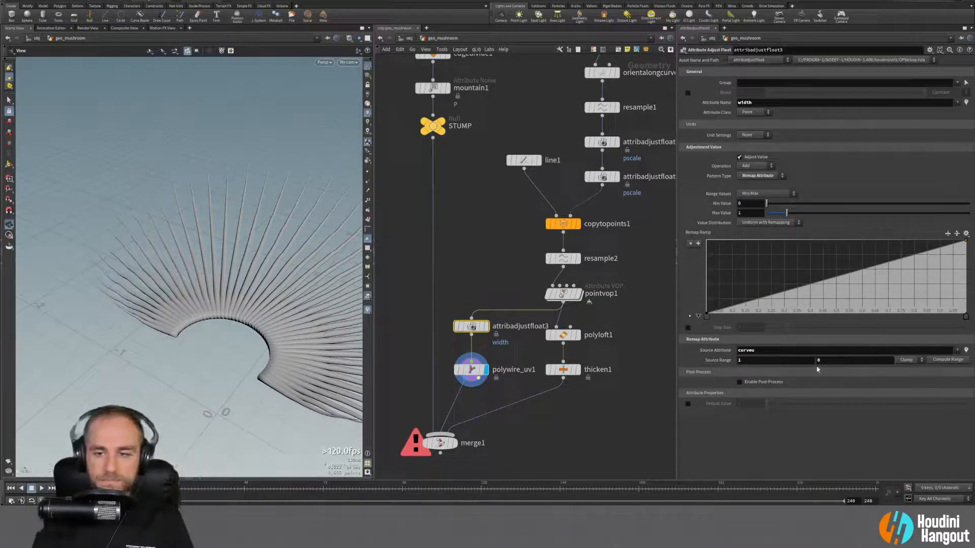
pyautogui.moveTo(274, 290); pyautogui.dragTo(325, 301)
# Step: Raise the width remap's Min Value to 0.5 and check the vein tips
pyautogui.moveTo(775, 204); pyautogui.dragTo(778, 204)
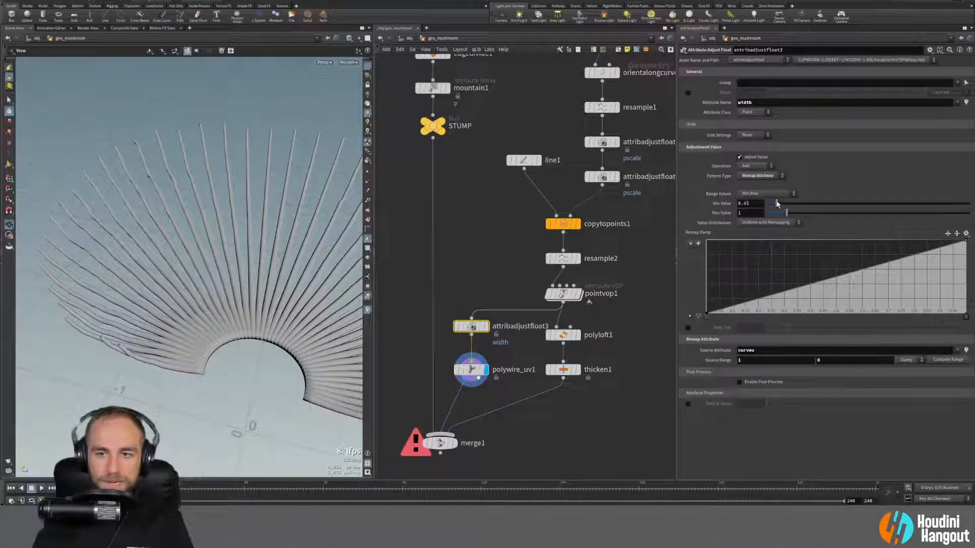
pyautogui.write('0.5')
pyautogui.press('Return')
pyautogui.moveTo(214, 283); pyautogui.dragTo(181, 345)
pyautogui.scroll(-5, 178, 336)
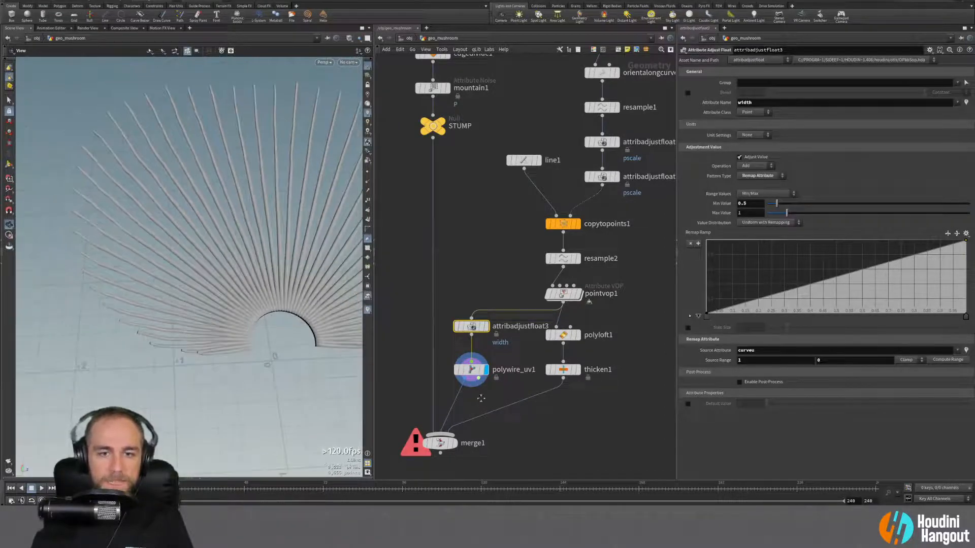
# Step: Insert another Attribute Adjust Float node between attribadjustfloat3 and polywire_uv1, making room above merge1
pyautogui.moveTo(480, 402); pyautogui.dragTo(506, 348, button='middle')
pyautogui.moveTo(466, 390); pyautogui.dragTo(460, 439)
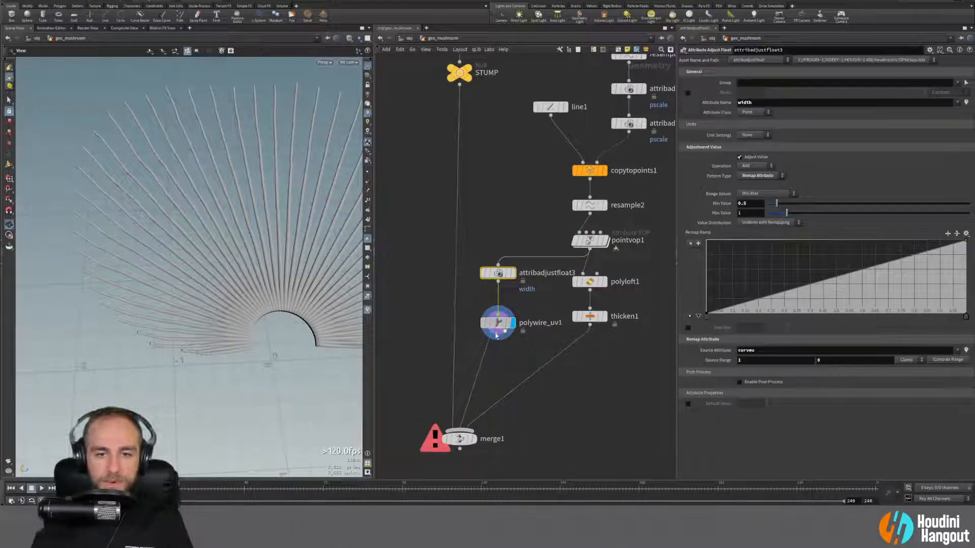
pyautogui.press('Tab')
pyautogui.write('attr ad')
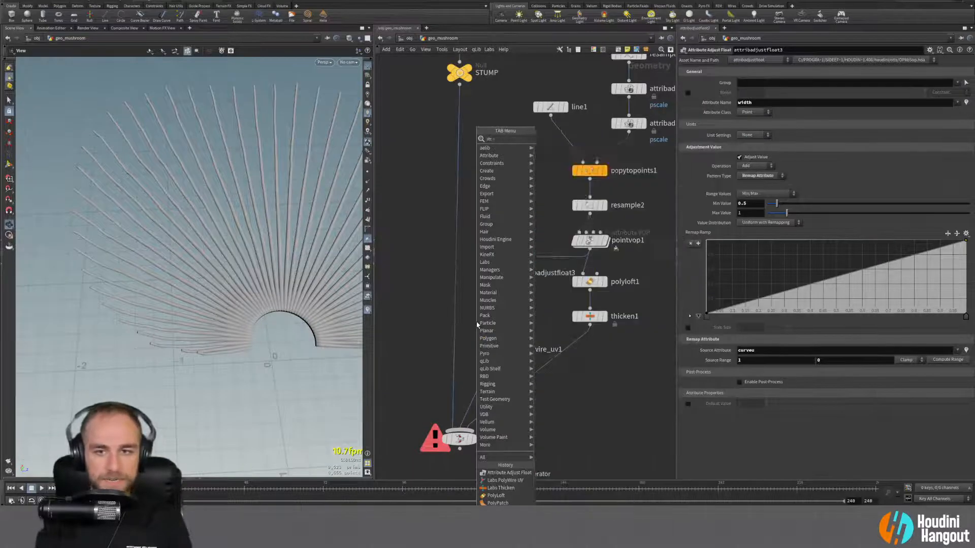
pyautogui.press('Down')
pyautogui.press('Down')
pyautogui.press('Return')
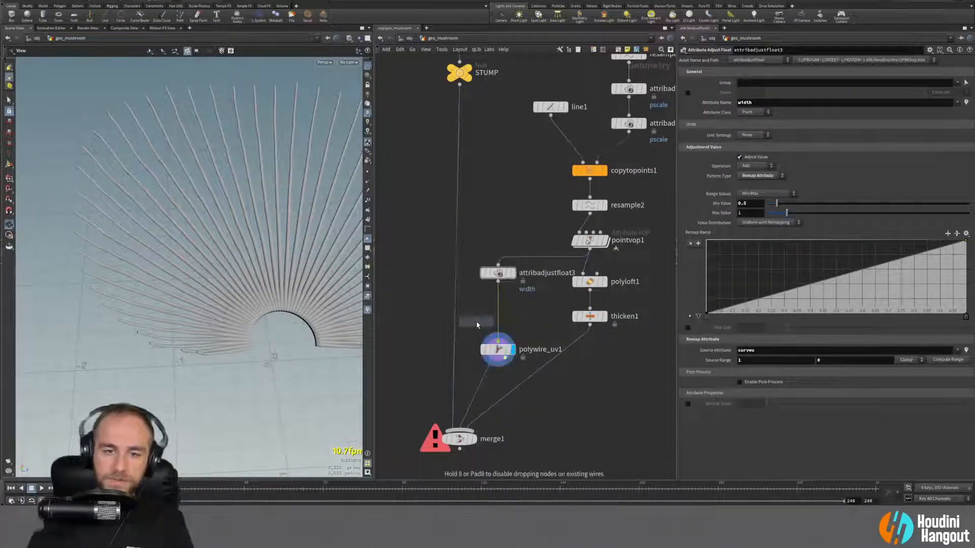
pyautogui.click(500, 314)
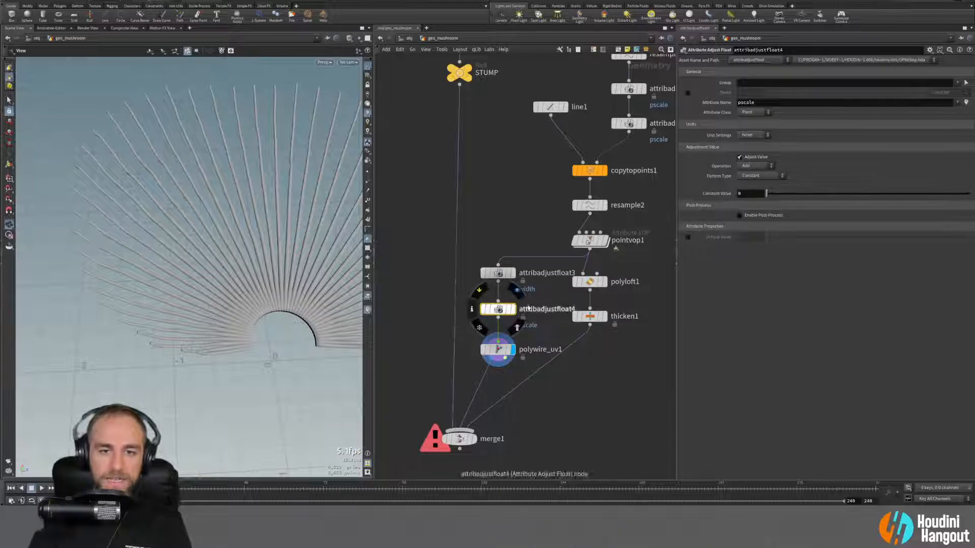
# Step: Display attribadjustfloat4 and check the curve attribute names output by resample2
pyautogui.click(584, 210)
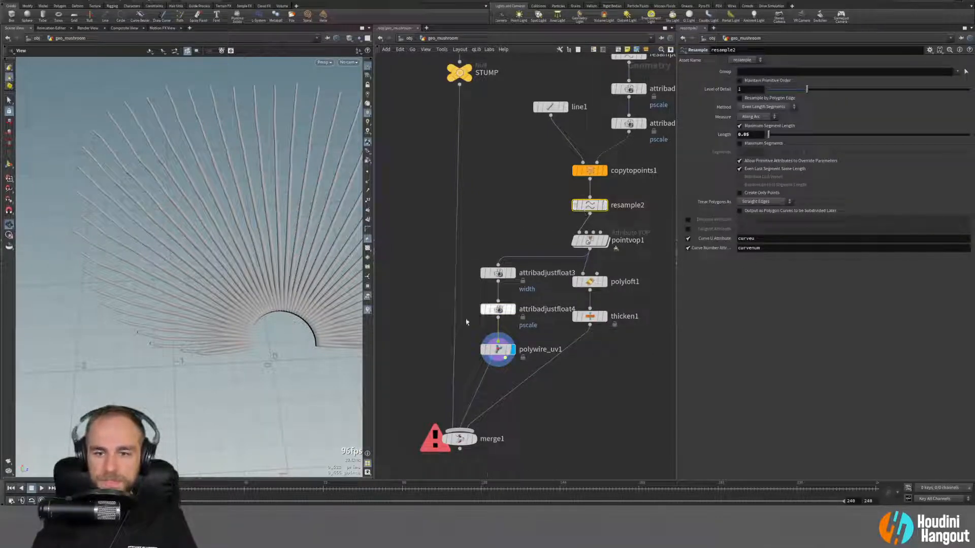
pyautogui.click(513, 309)
pyautogui.click(497, 309)
pyautogui.moveTo(233, 230)
pyautogui.keyDown('alt'); pyautogui.mouseDown()
pyautogui.moveTo(245, 246)
pyautogui.moveTo(248, 232)
pyautogui.mouseUp(); pyautogui.keyUp('alt')
pyautogui.rightClick(368, 310)
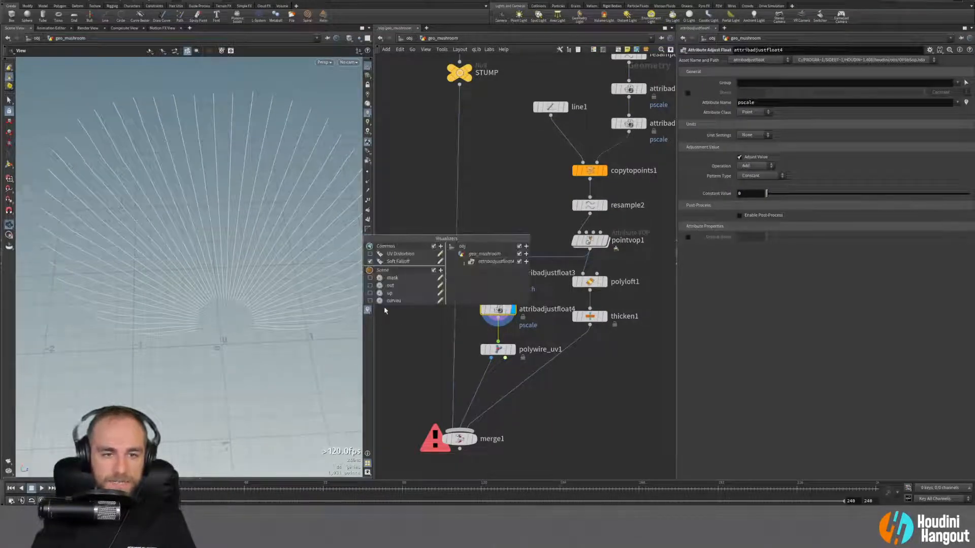
pyautogui.click(498, 273)
pyautogui.click(582, 206)
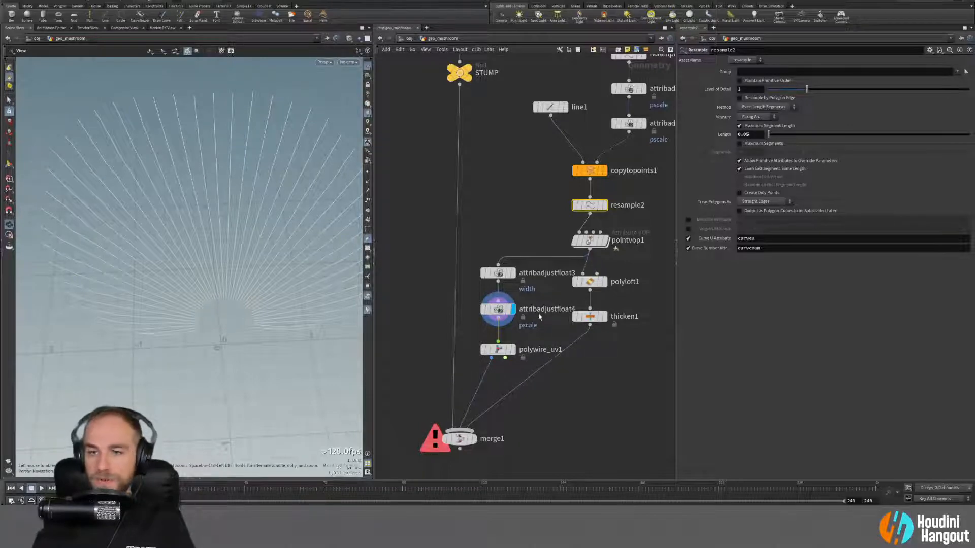
# Step: Set attribadjustfloat4's Attribute Name to width and its Pattern Type to Random
pyautogui.click(498, 310)
pyautogui.click(768, 104)
pyautogui.write('width')
pyautogui.press('Return')
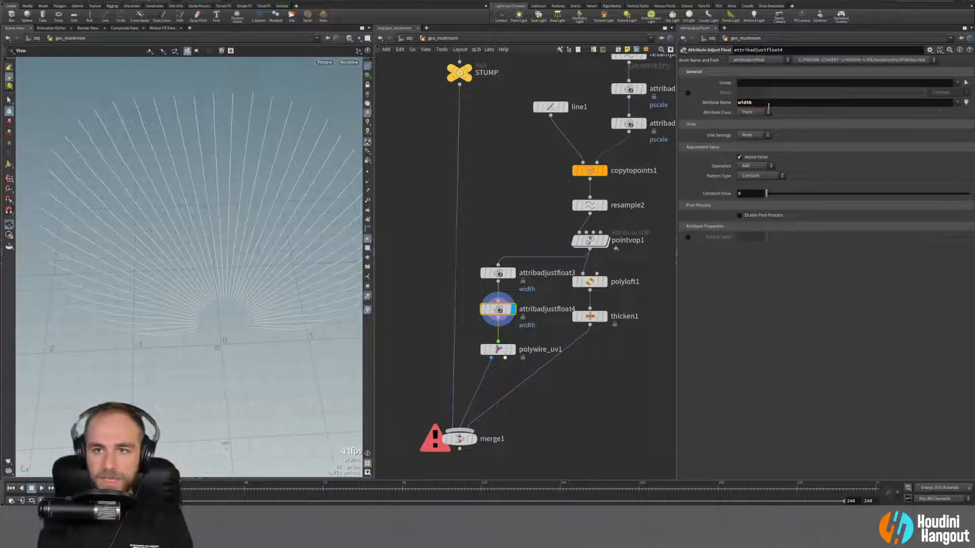
pyautogui.moveTo(512, 358)
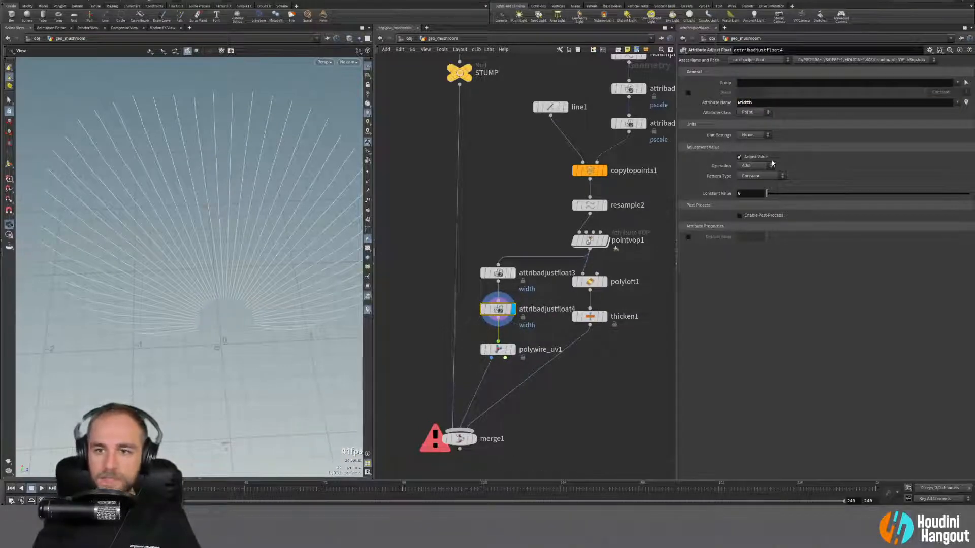
pyautogui.click(760, 176)
pyautogui.click(754, 202)
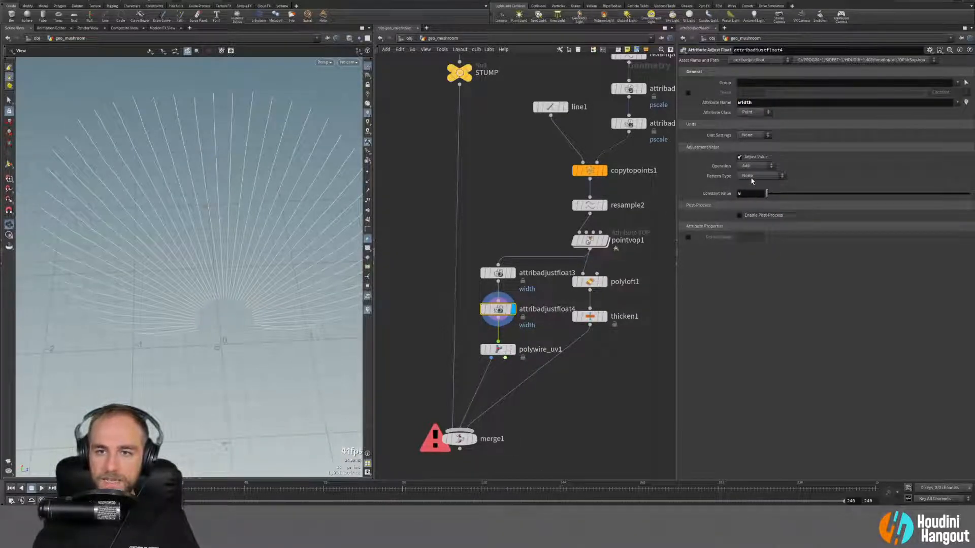
pyautogui.click(760, 176)
pyautogui.click(752, 193)
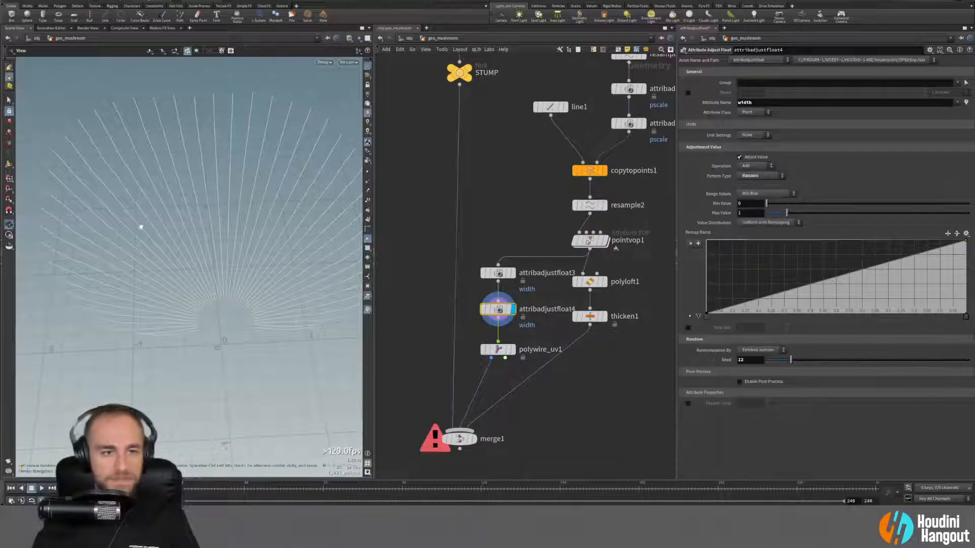
pyautogui.moveTo(199, 239); pyautogui.dragTo(215, 224)
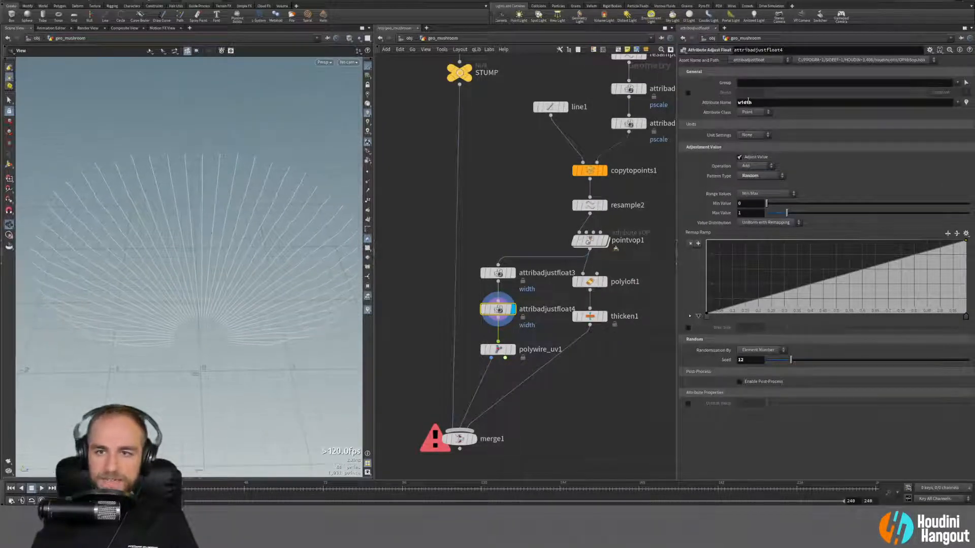
# Step: Set attribadjustfloat4's Operation to Multiply with a Min Value of 0.75 and a Max Value of 1.25
pyautogui.click(757, 166)
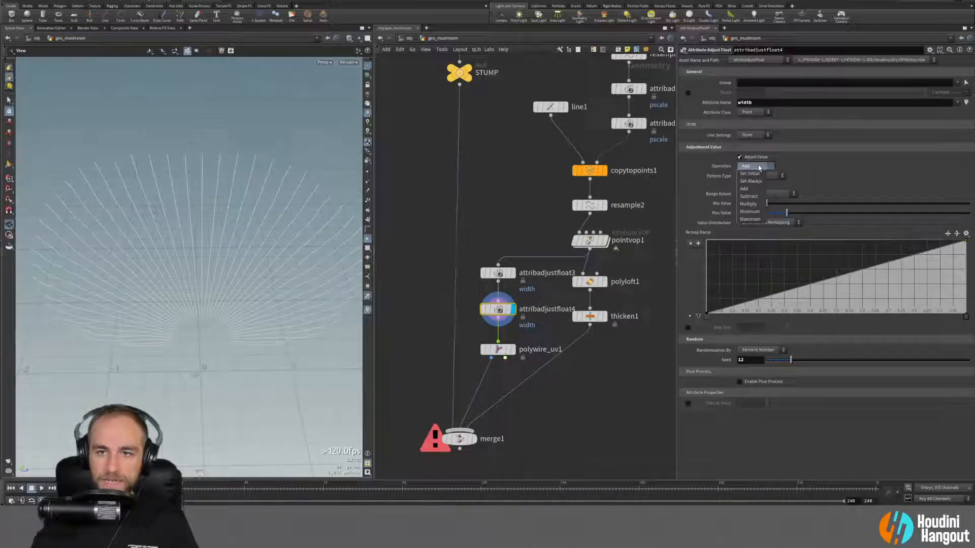
pyautogui.click(748, 203)
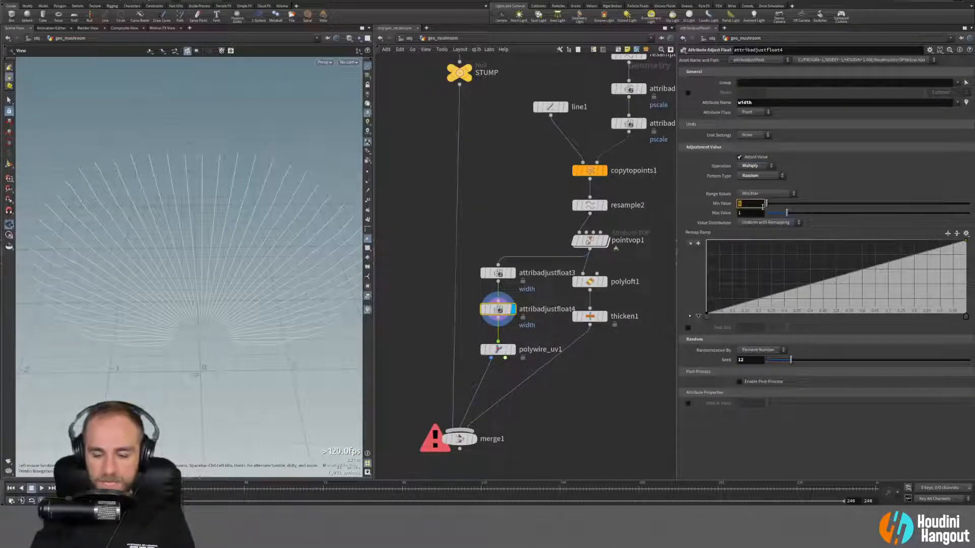
pyautogui.click(757, 204)
pyautogui.write('0.75')
pyautogui.press('Tab')
pyautogui.write('1.25')
pyautogui.press('Return')
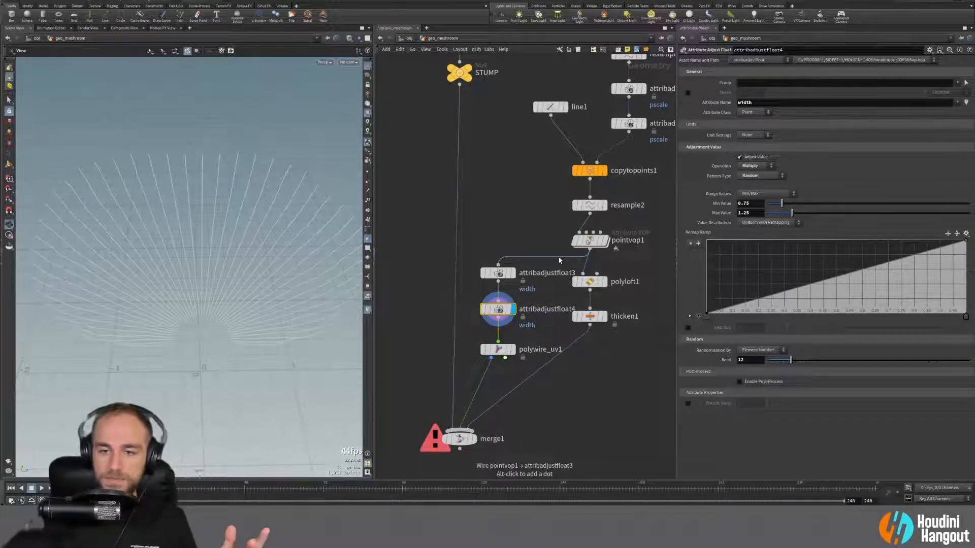
# Step: Randomize attribadjustfloat4 by Custom Attribute, using curvenum as the attribute
pyautogui.click(760, 350)
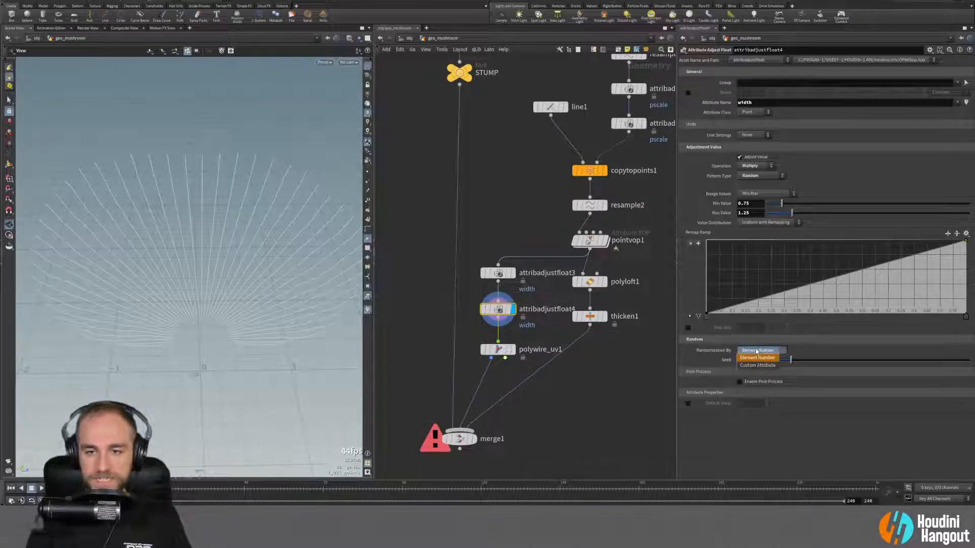
pyautogui.click(757, 358)
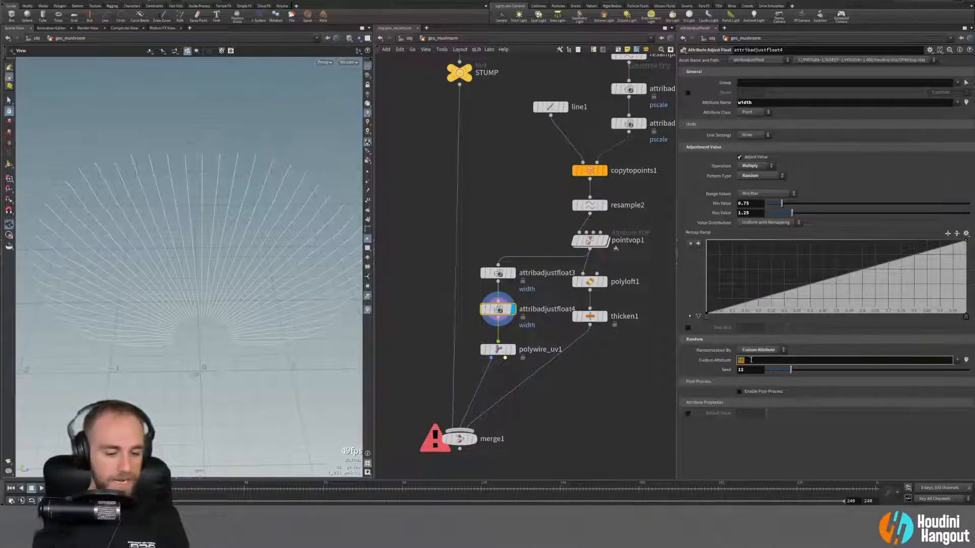
pyautogui.press('Return')
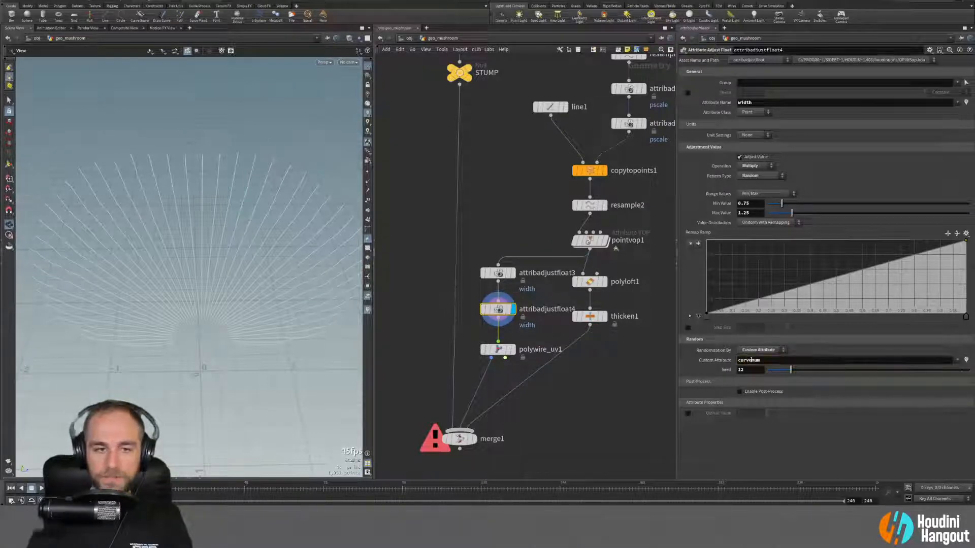
# Step: Visualize the curvenum and width attributes on attribadjustfloat4's curves from its node info
pyautogui.moveTo(499, 310)
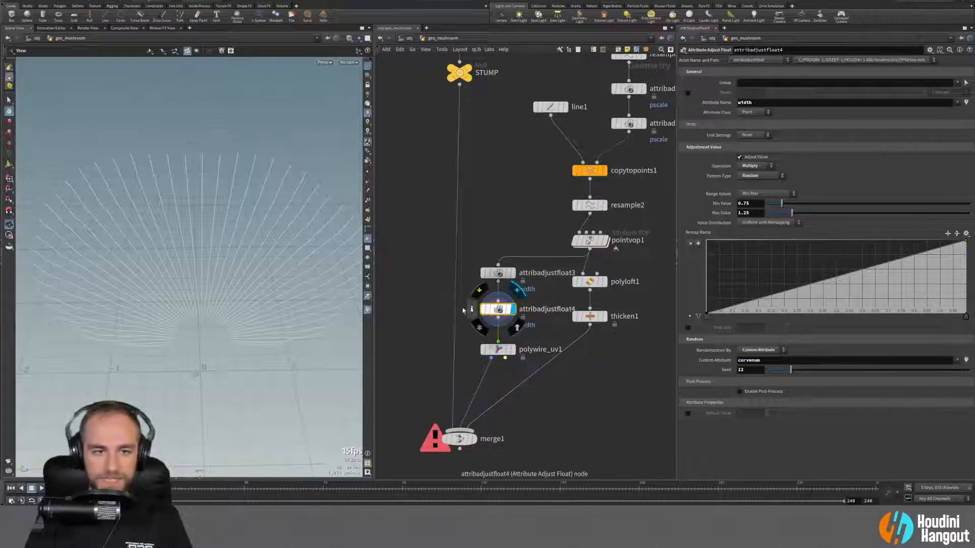
pyautogui.click(475, 311)
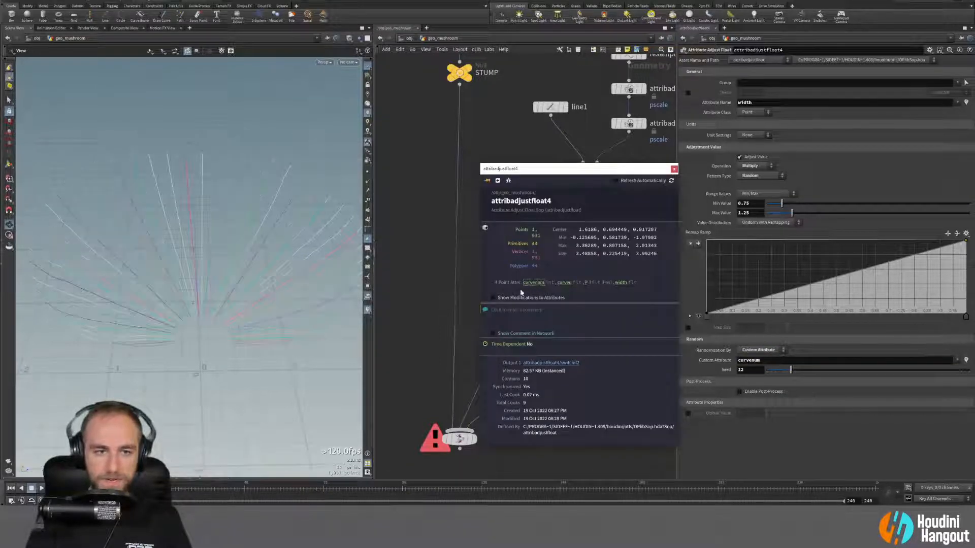
pyautogui.moveTo(208, 282)
pyautogui.mouseDown()
pyautogui.moveTo(217, 274)
pyautogui.moveTo(203, 274)
pyautogui.moveTo(207, 263)
pyautogui.moveTo(171, 226)
pyautogui.moveTo(220, 244)
pyautogui.mouseUp()
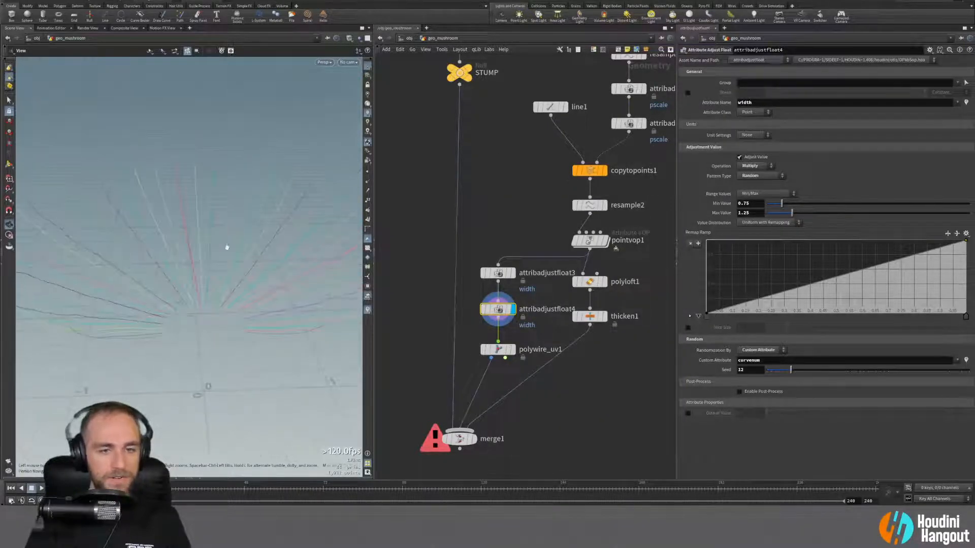
pyautogui.rightClick(495, 308)
pyautogui.click(472, 318)
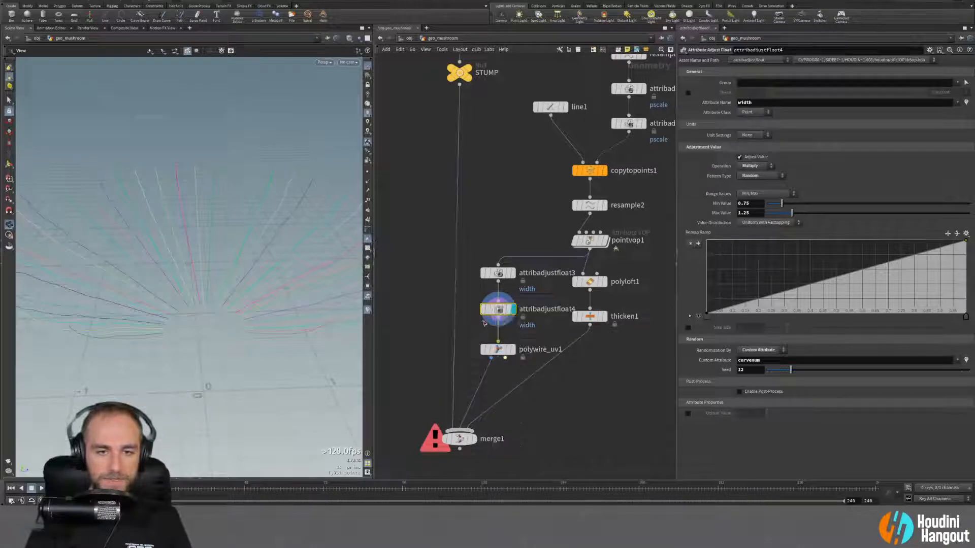
pyautogui.click(472, 309)
pyautogui.click(621, 282)
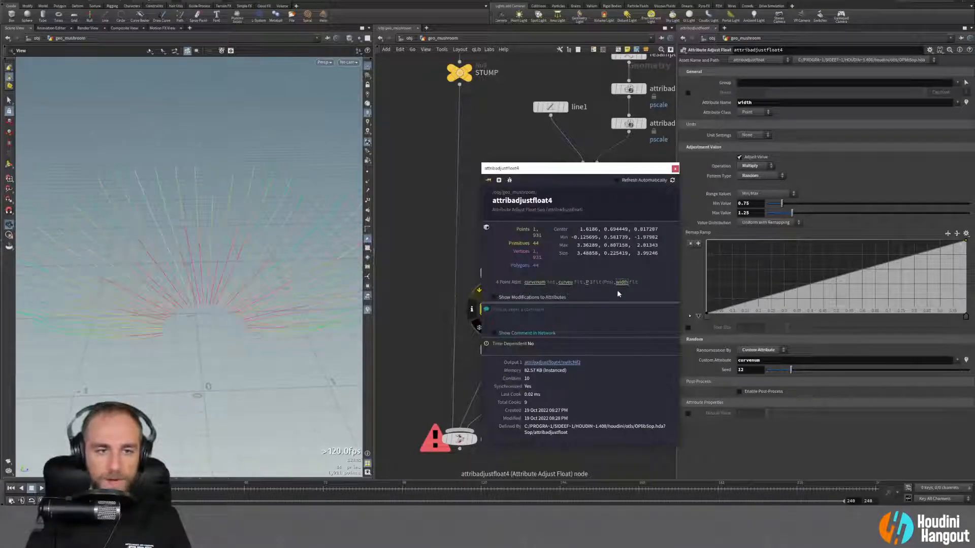
pyautogui.click(675, 169)
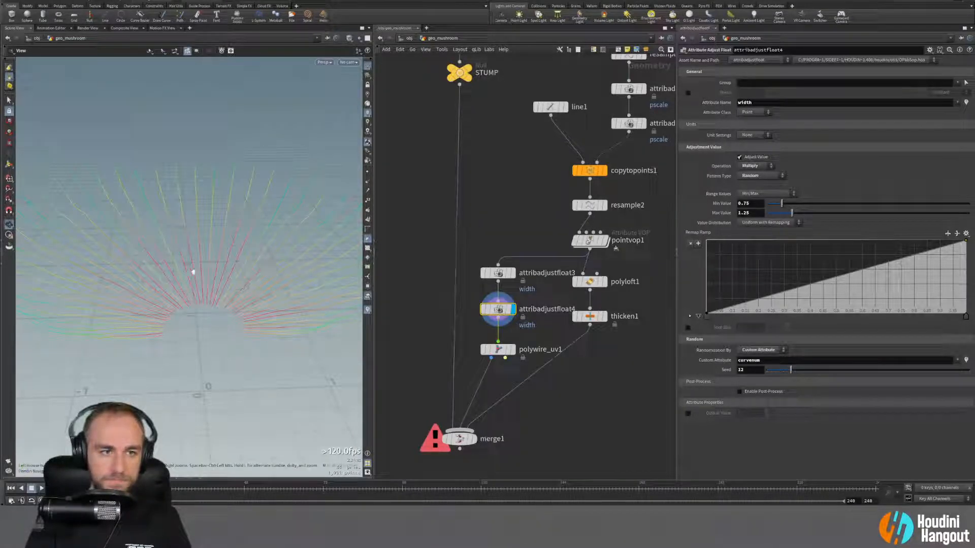
# Step: Toggle the bypass on attribadjustfloat4 to compare the vein widths with and without the random variation
pyautogui.moveTo(230, 285); pyautogui.dragTo(194, 287)
pyautogui.click(482, 311)
pyautogui.click(484, 310)
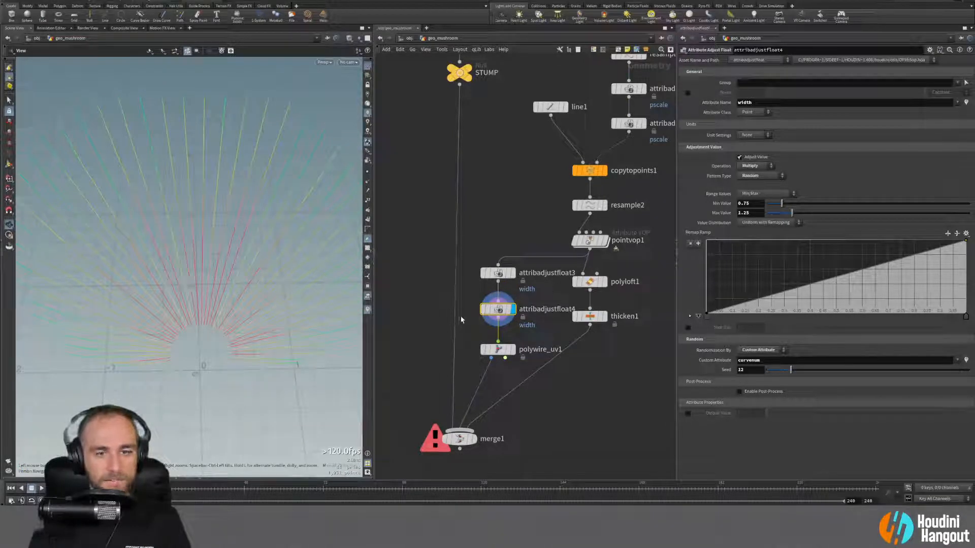
pyautogui.click(483, 310)
pyautogui.click(482, 310)
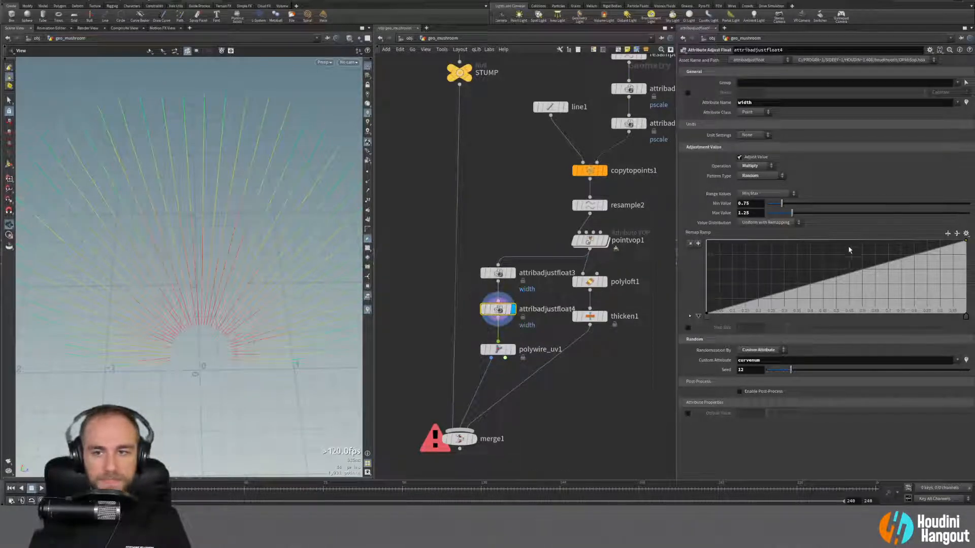
# Step: Try the Noise Pattern Type on attribadjustfloat4 and inspect the width distribution
pyautogui.click(759, 176)
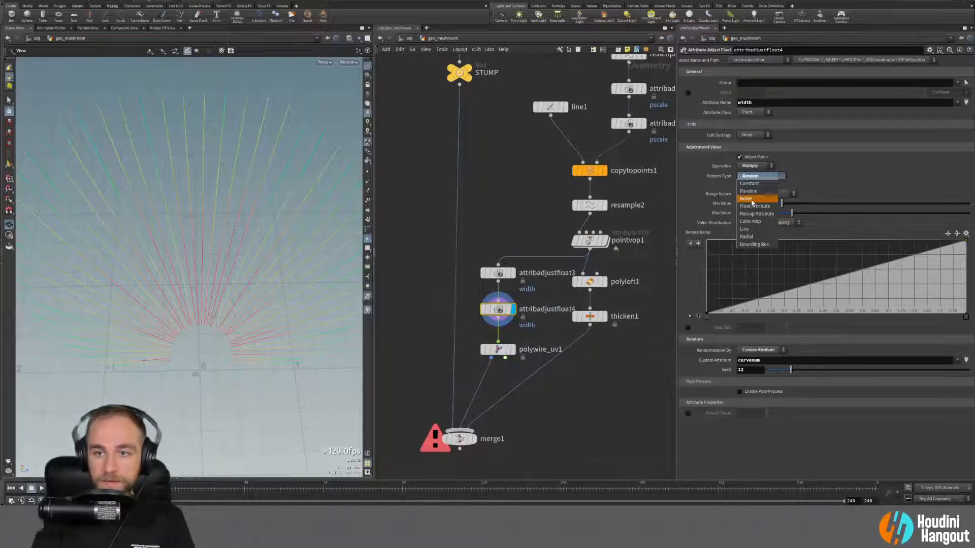
pyautogui.click(752, 199)
pyautogui.moveTo(248, 259); pyautogui.dragTo(189, 276, button='right')
pyautogui.moveTo(189, 276); pyautogui.dragTo(188, 257)
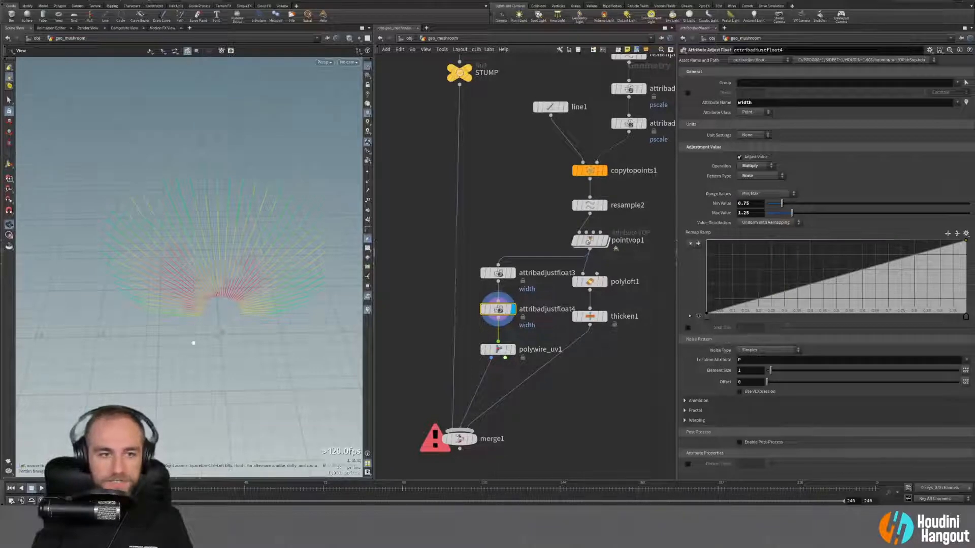
pyautogui.click(747, 178)
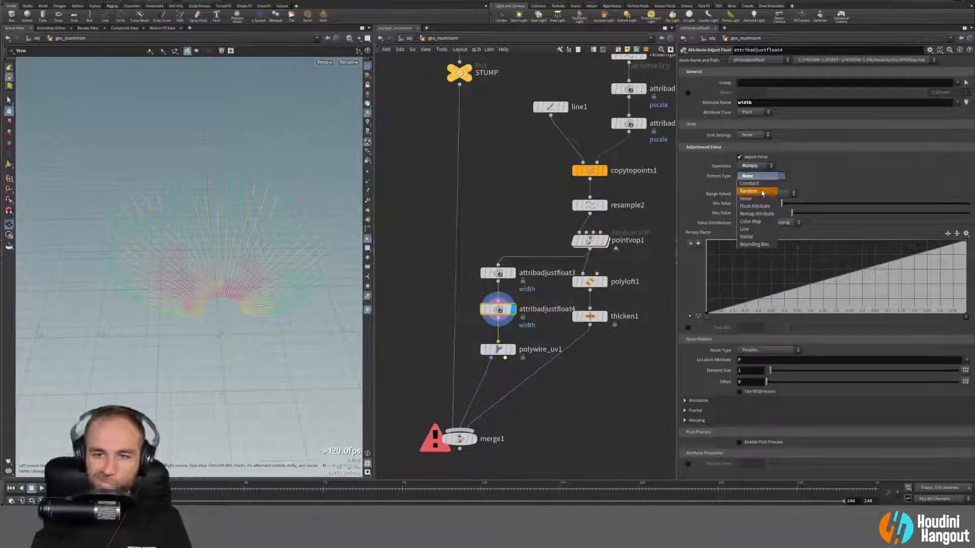
pyautogui.click(756, 198)
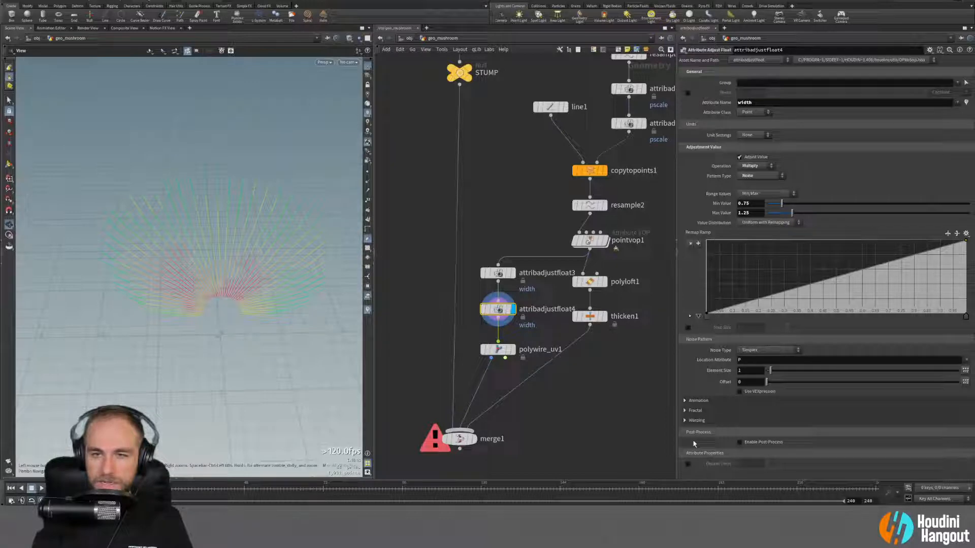
# Step: Set attribadjustfloat4's Pattern Type to Random and its Seed to 25
pyautogui.click(758, 177)
pyautogui.click(749, 191)
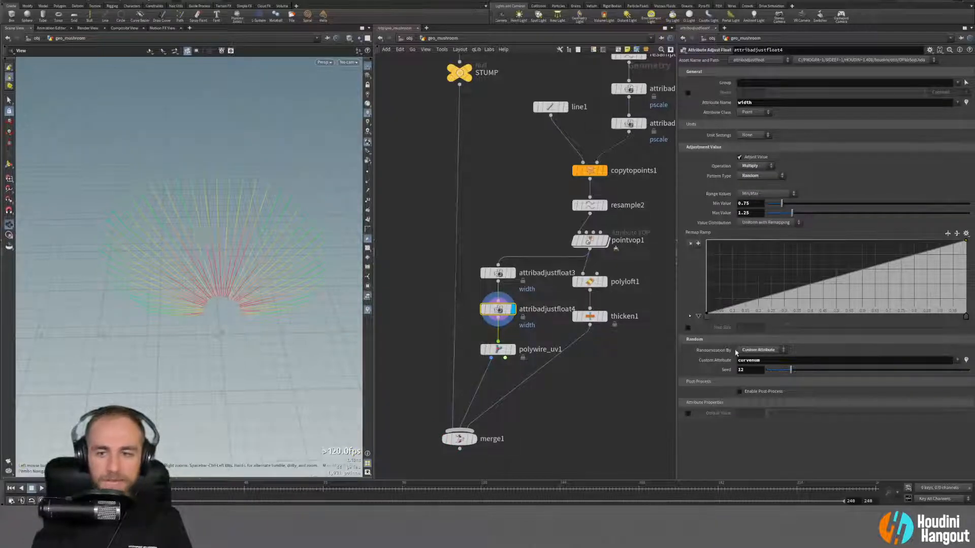
pyautogui.moveTo(790, 376); pyautogui.dragTo(817, 376)
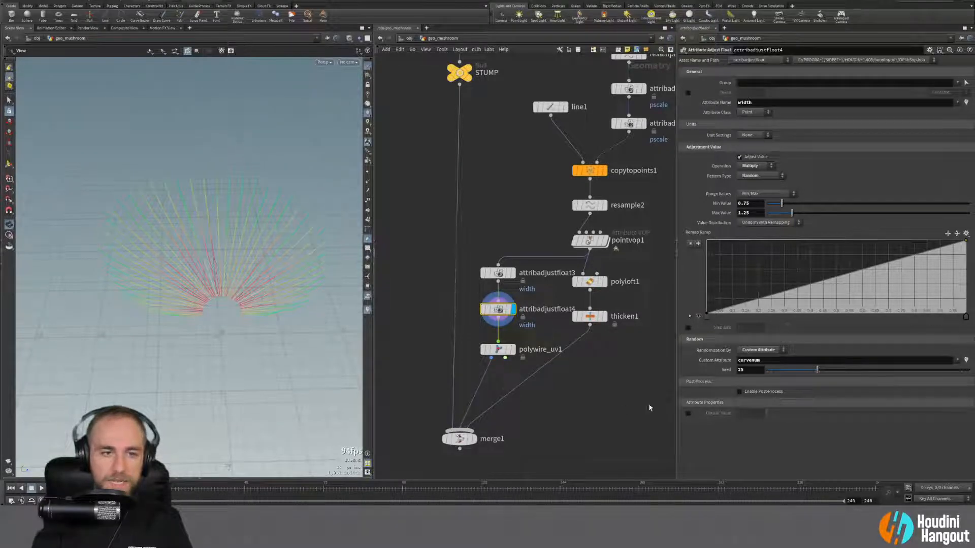
# Step: Display polywire_uv1, turn off the width visualizer, and inspect the vein tubes
pyautogui.click(513, 349)
pyautogui.scroll(5, 294, 191)
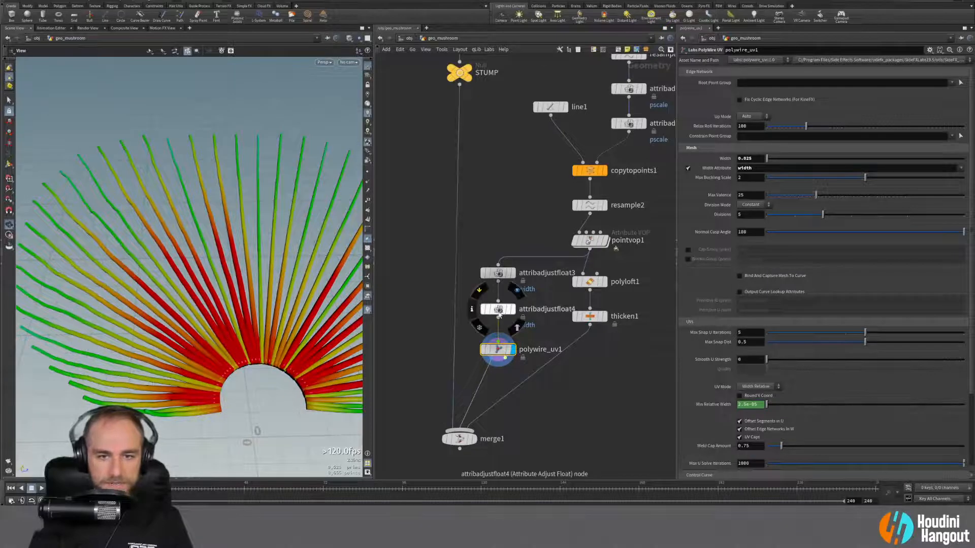
pyautogui.click(368, 310)
pyautogui.click(370, 302)
pyautogui.click(396, 350)
pyautogui.scroll(-4, 203, 315)
pyautogui.moveTo(202, 315); pyautogui.dragTo(102, 246)
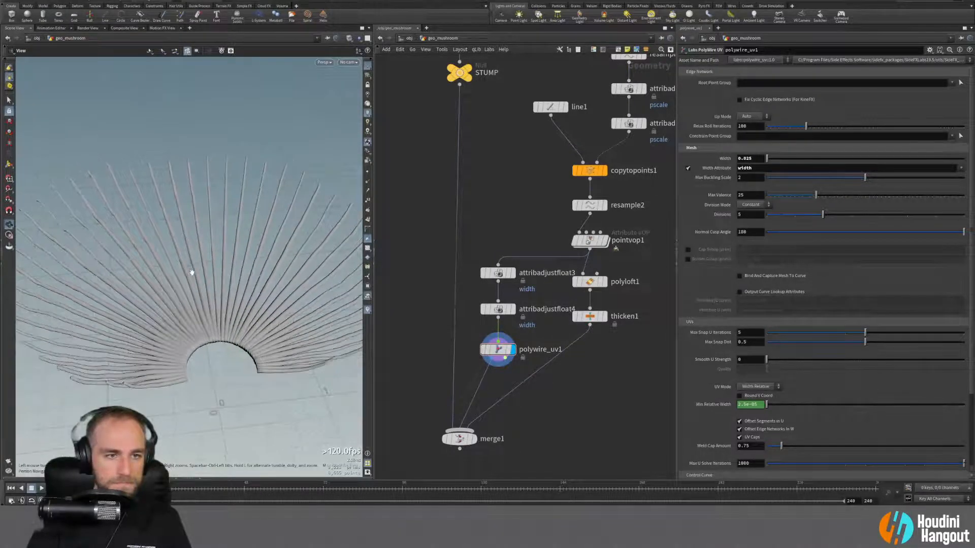
# Step: Display merge1 and inspect the veins against the underside of the cap and the stump
pyautogui.click(474, 438)
pyautogui.click(460, 438)
pyautogui.moveTo(256, 360); pyautogui.dragTo(238, 289)
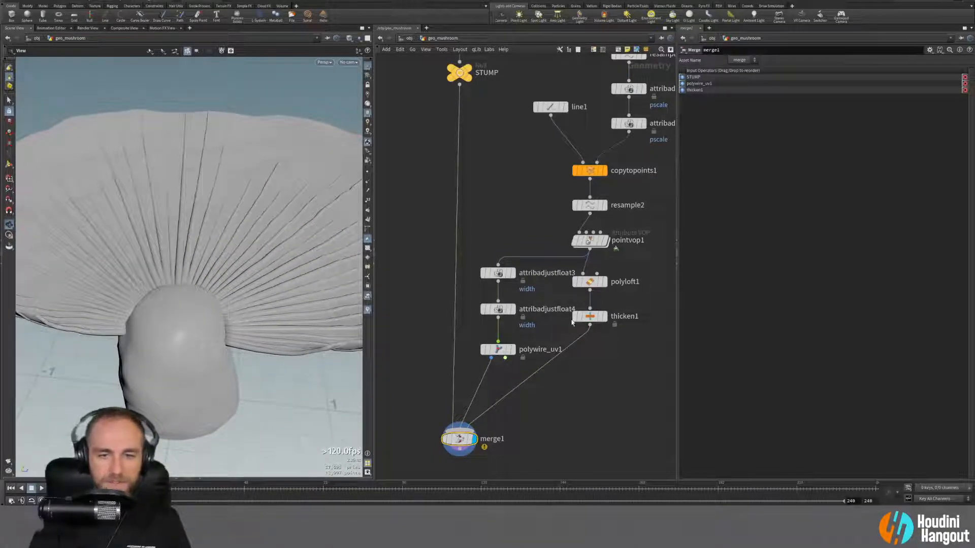
# Step: Set attribadjustfloat3's Min Value to 0.65 and inspect the veins on the cap's underside
pyautogui.click(588, 319)
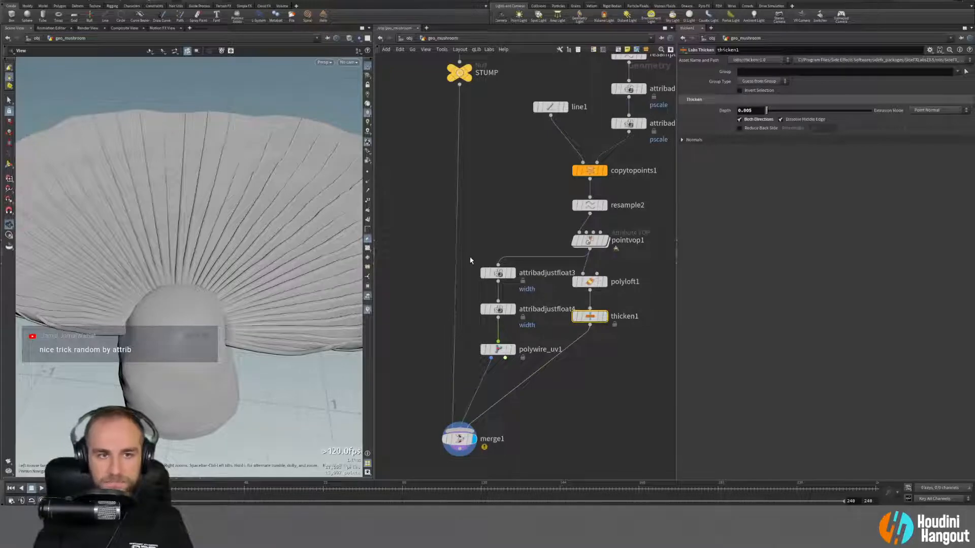
pyautogui.click(498, 273)
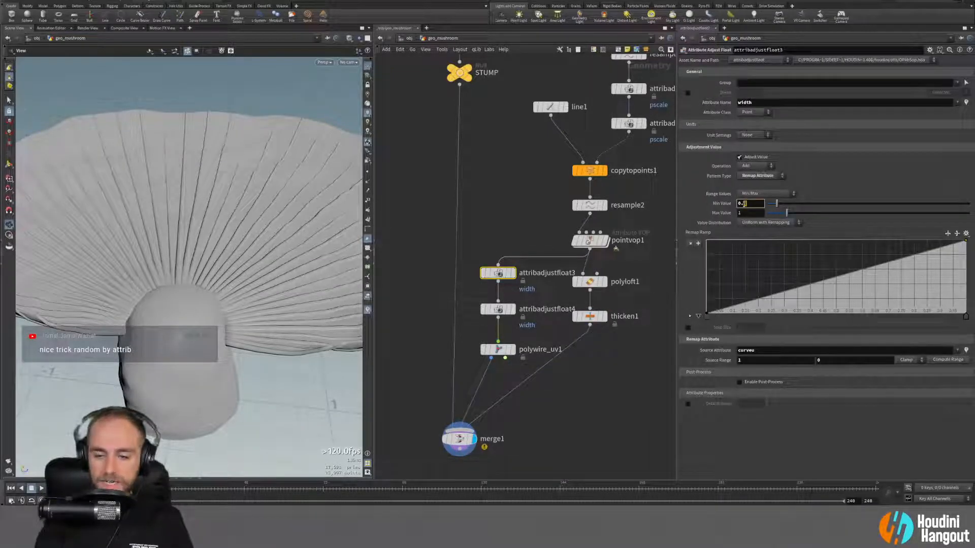
pyautogui.moveTo(163, 189); pyautogui.dragTo(198, 217)
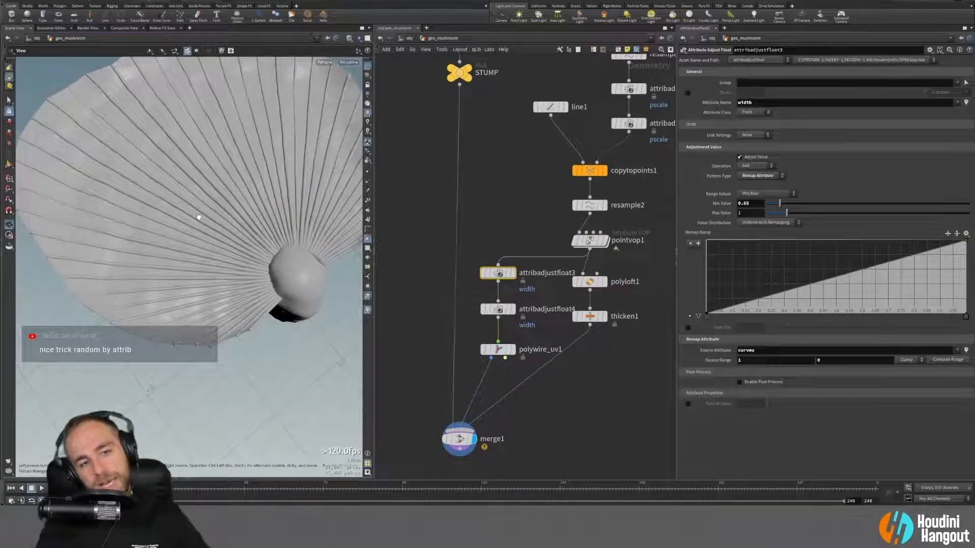
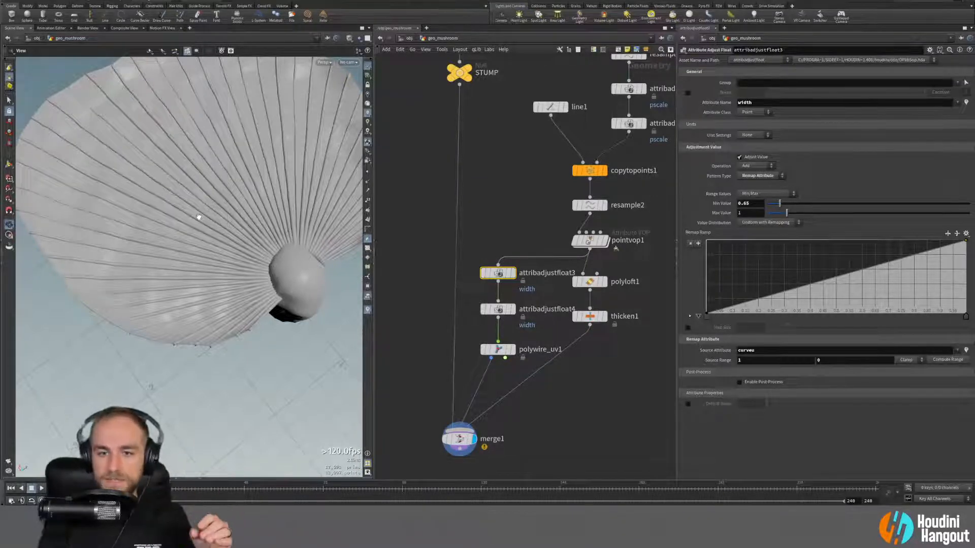
# Step: Try a Connectivity node beside resample2, check its Attribute Type options, and delete the node
pyautogui.click(589, 205)
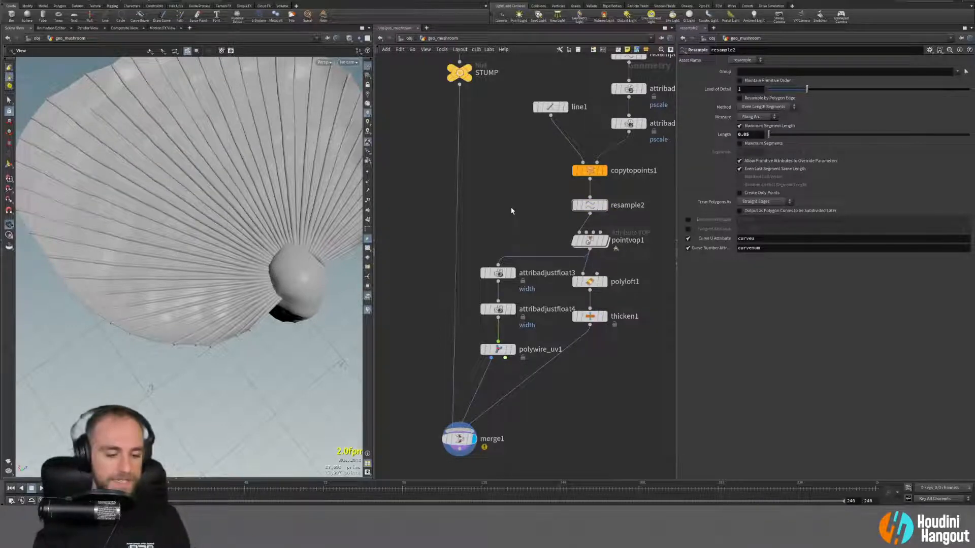
pyautogui.press('Tab')
pyautogui.write('null')
pyautogui.press('Return')
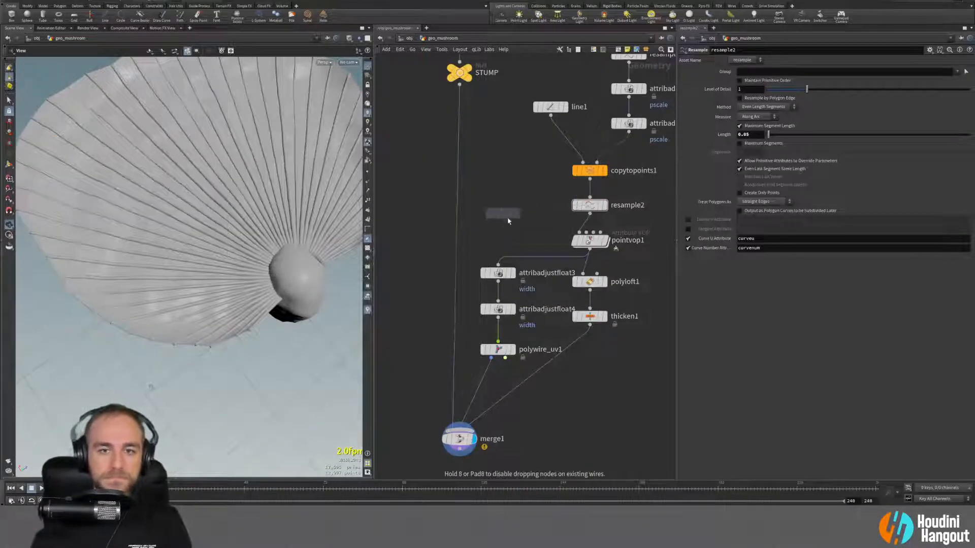
pyautogui.click(510, 226)
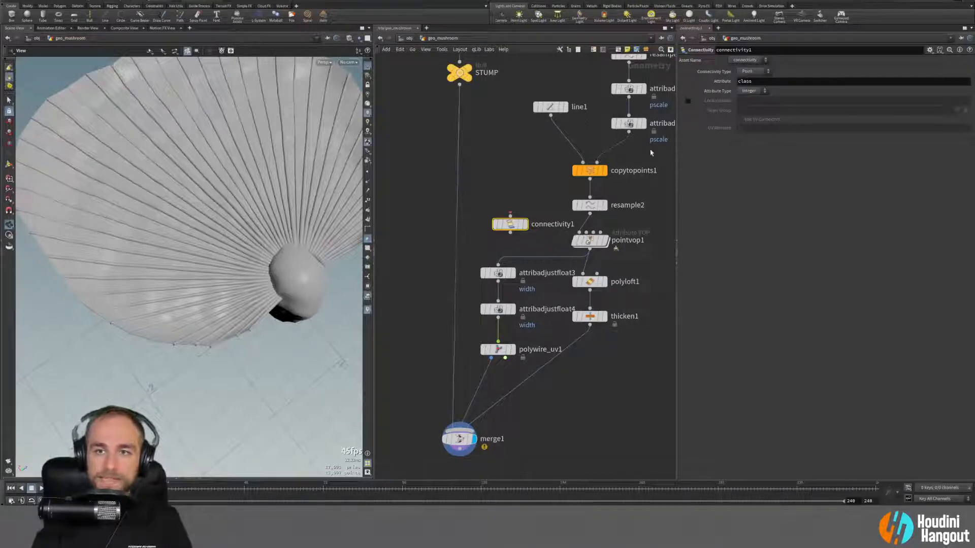
pyautogui.click(757, 91)
pyautogui.click(748, 99)
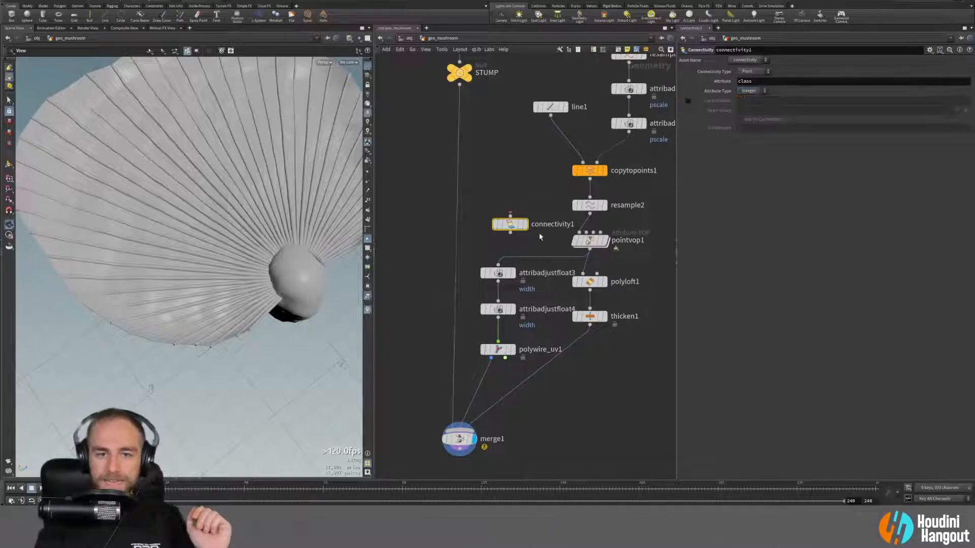
pyautogui.press('Delete')
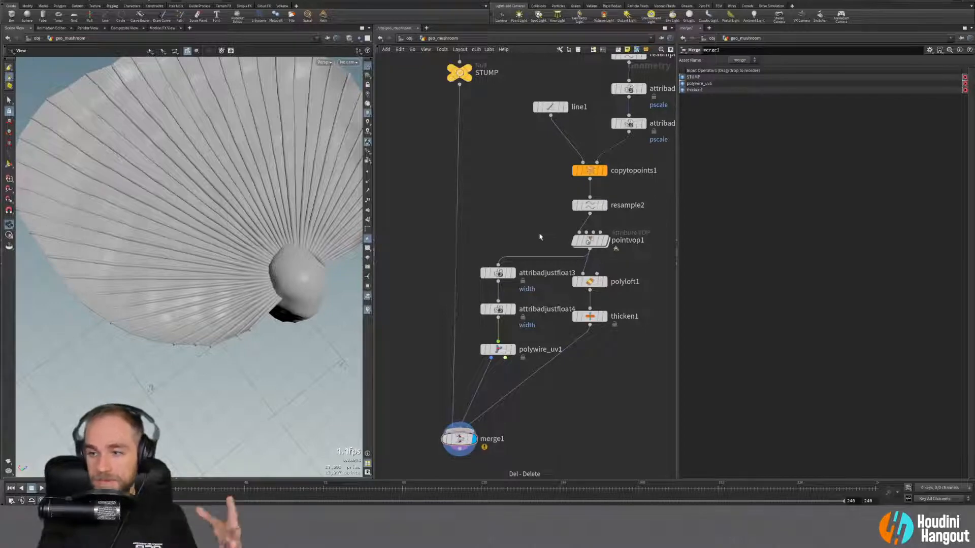
# Step: Set attribadjustfloat3's Max Value to 1.25 and its Min Value to 0.75
pyautogui.moveTo(265, 254); pyautogui.dragTo(239, 278)
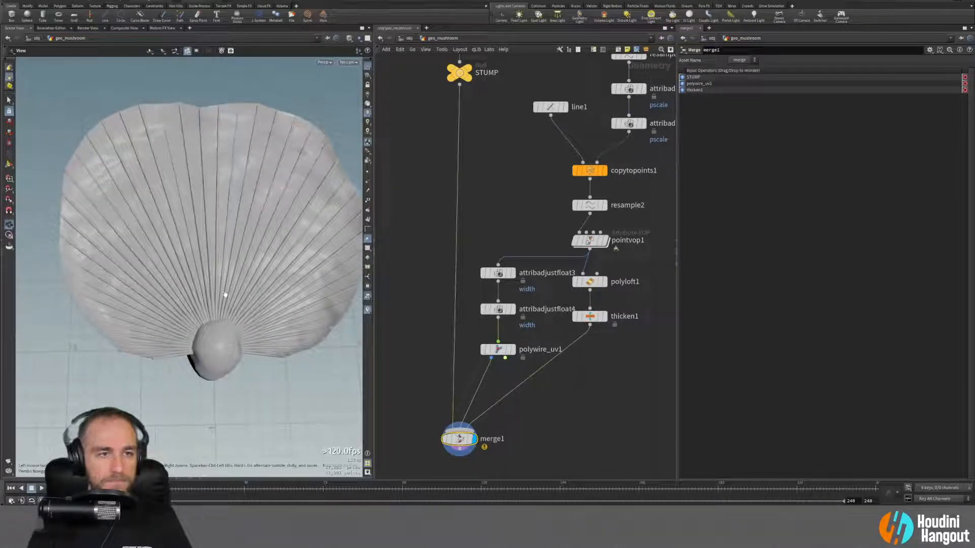
pyautogui.moveTo(351, 287); pyautogui.dragTo(387, 306)
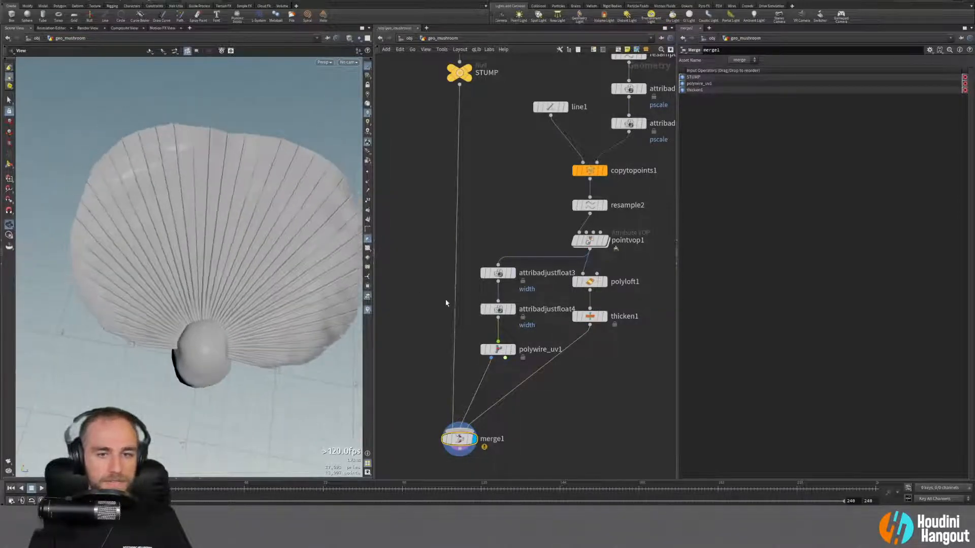
pyautogui.click(496, 274)
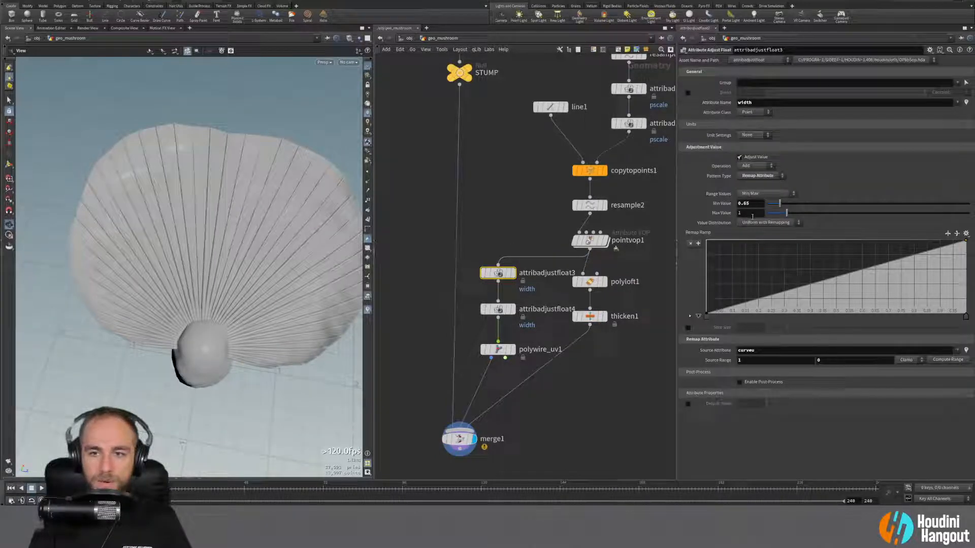
pyautogui.write('1.25')
pyautogui.press('Return')
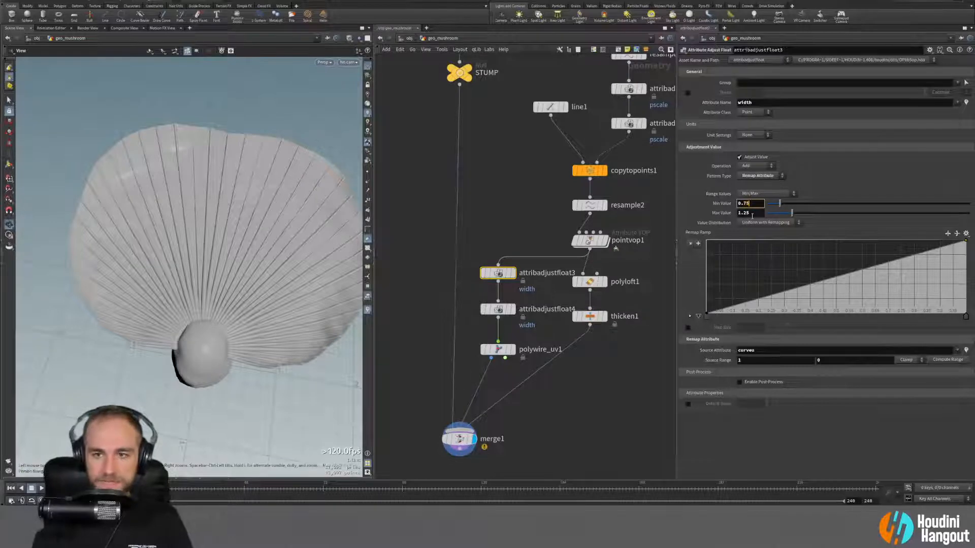
pyautogui.write('75')
pyautogui.press('Return')
# Step: Display polyloft1 with wireframe shading and examine the polygon layout of the lofted cap from several sides
pyautogui.moveTo(204, 207); pyautogui.dragTo(208, 234)
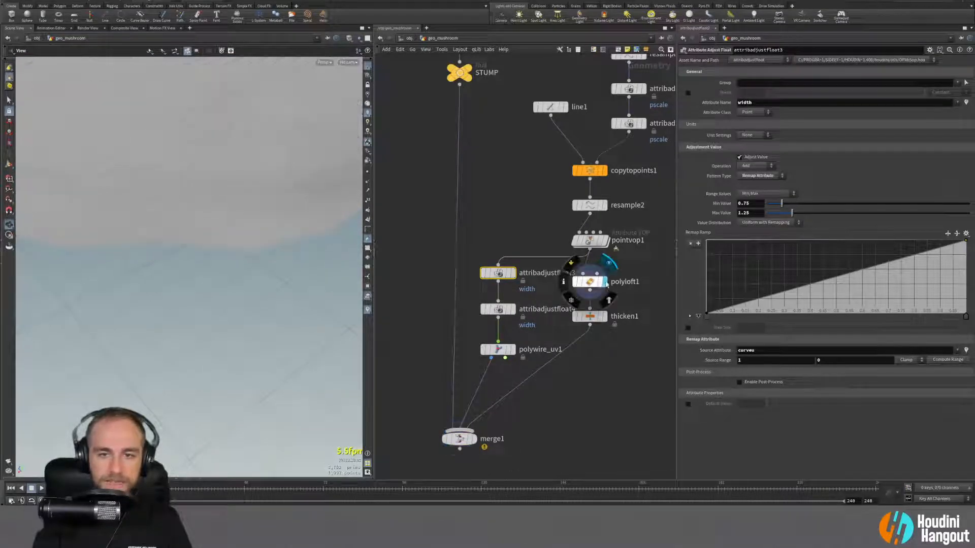
pyautogui.click(603, 281)
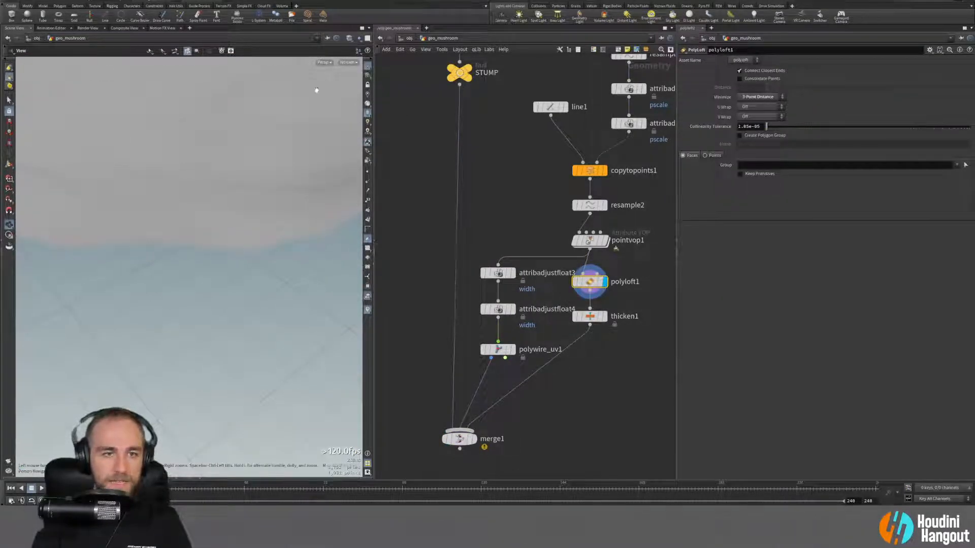
pyautogui.moveTo(229, 251); pyautogui.dragTo(286, 73)
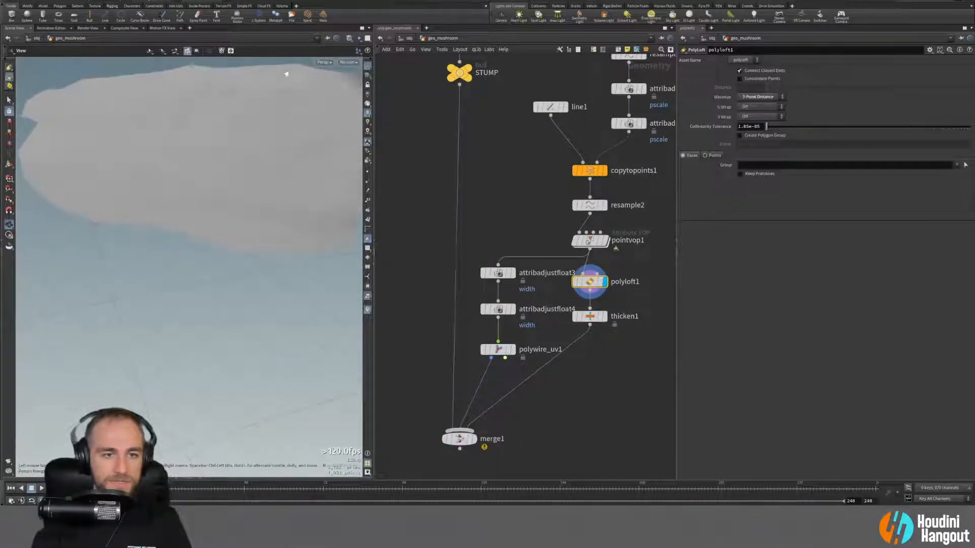
pyautogui.click(348, 39)
pyautogui.click(364, 118)
pyautogui.moveTo(218, 241)
pyautogui.mouseDown()
pyautogui.moveTo(239, 222)
pyautogui.moveTo(194, 209)
pyautogui.moveTo(211, 228)
pyautogui.mouseUp()
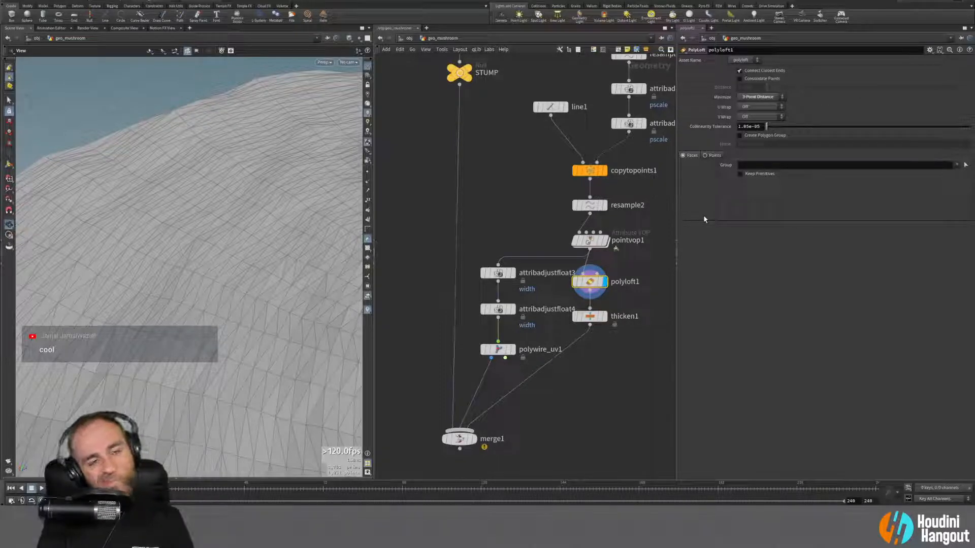
pyautogui.moveTo(240, 279); pyautogui.dragTo(168, 328, button='right')
pyautogui.moveTo(167, 327); pyautogui.dragTo(235, 401)
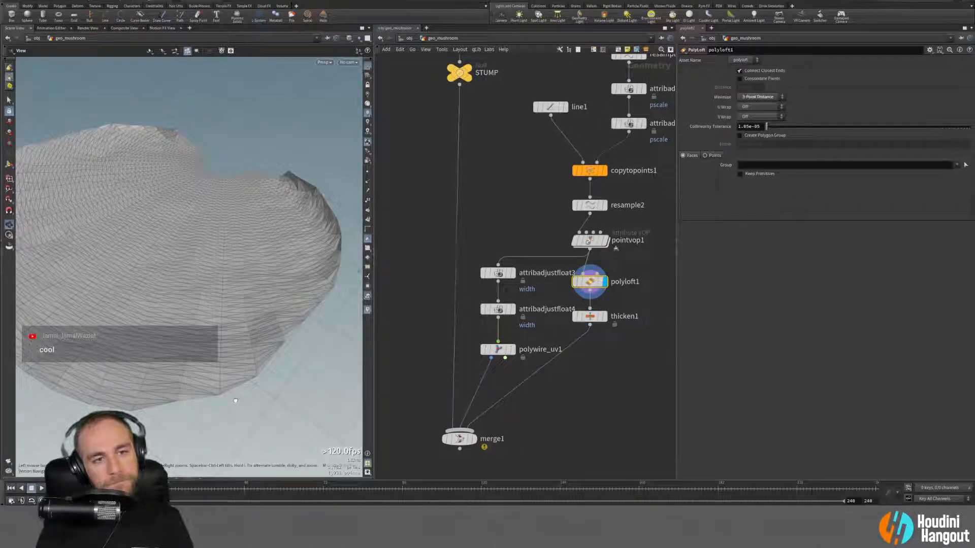
pyautogui.moveTo(235, 401); pyautogui.dragTo(200, 389)
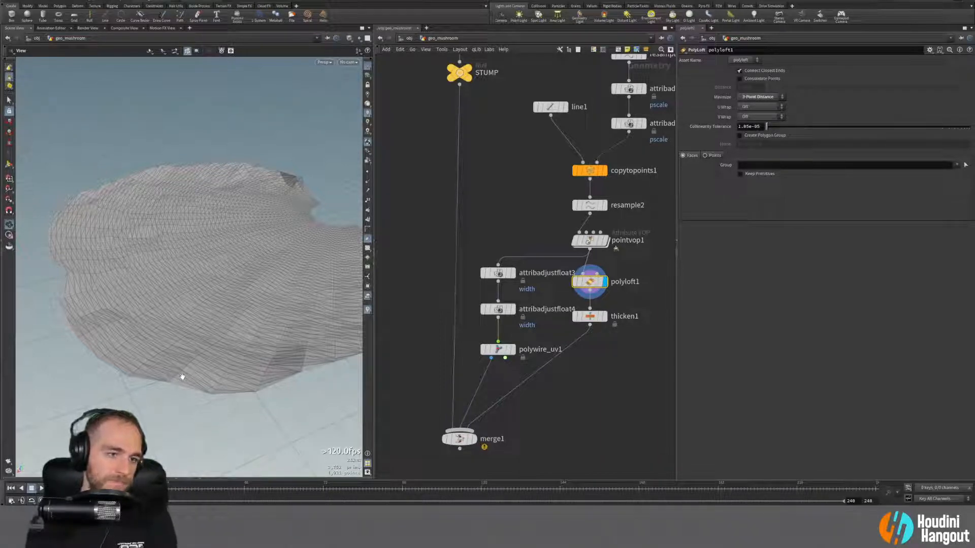
pyautogui.moveTo(198, 194); pyautogui.dragTo(257, 298)
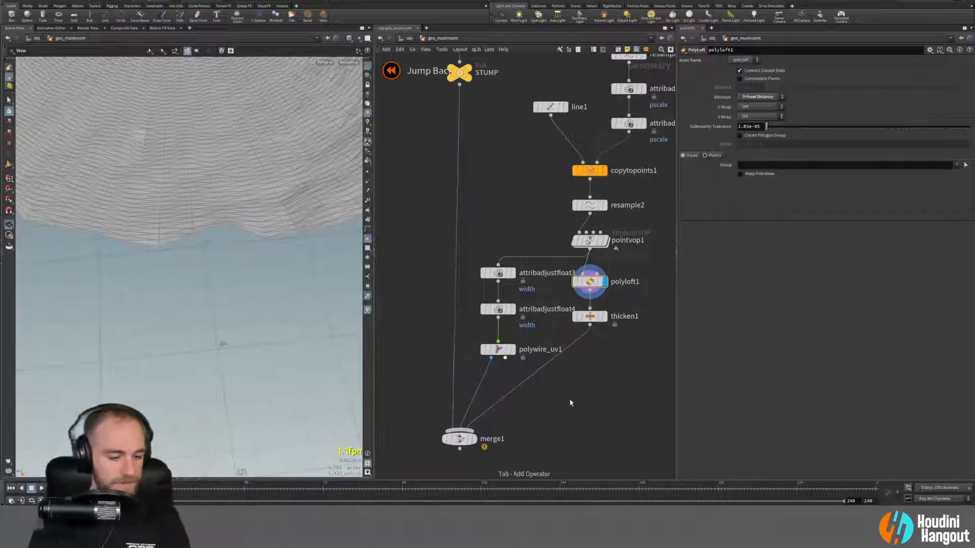
# Step: Insert a Subdivide node between thicken1 and merge1 and display its output
pyautogui.press('Tab')
pyautogui.press('Escape')
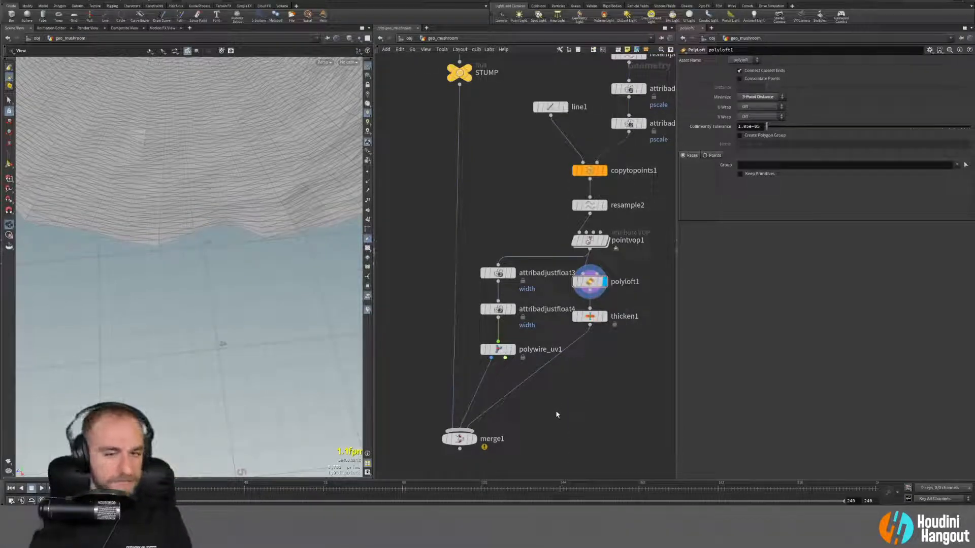
pyautogui.press('Tab')
pyautogui.write('sub')
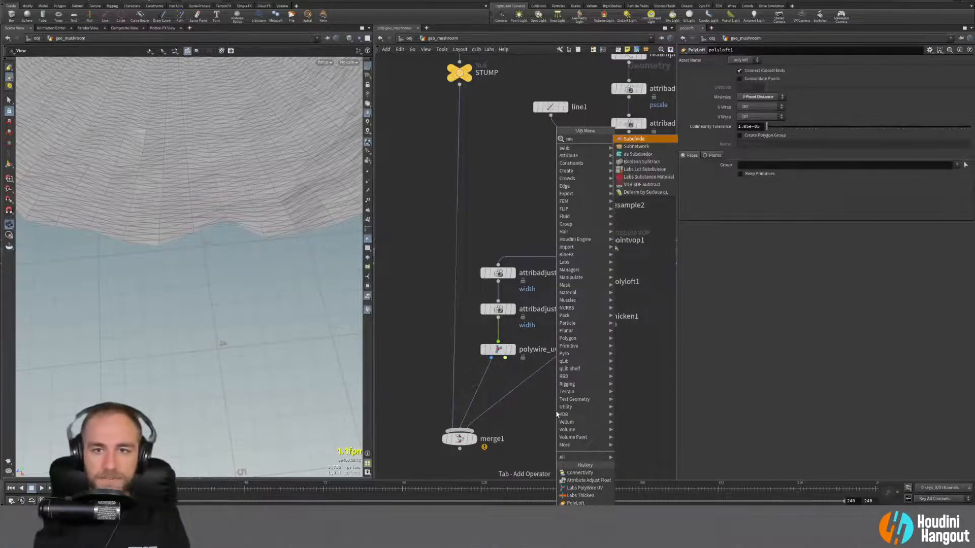
pyautogui.press('Return')
pyautogui.click(558, 352)
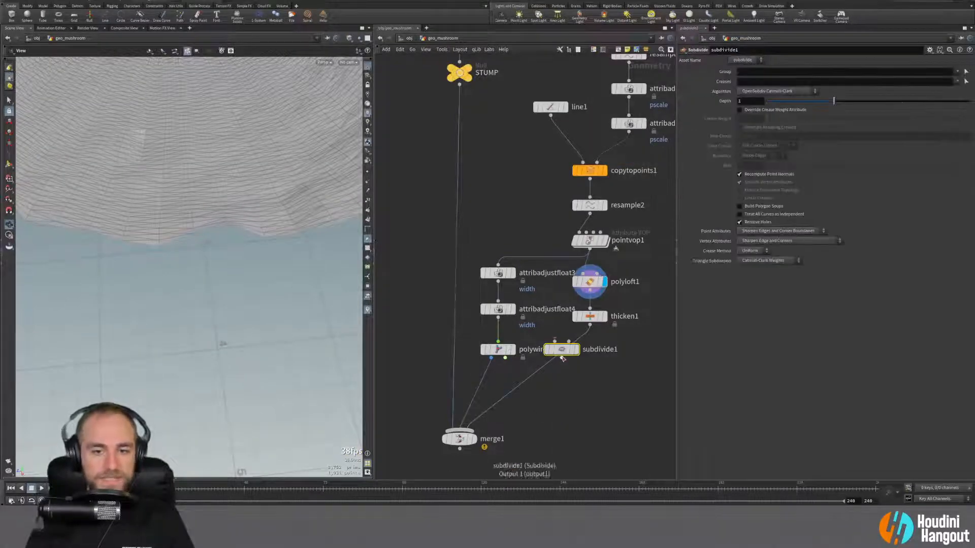
pyautogui.moveTo(558, 352); pyautogui.dragTo(590, 363)
pyautogui.click(605, 360)
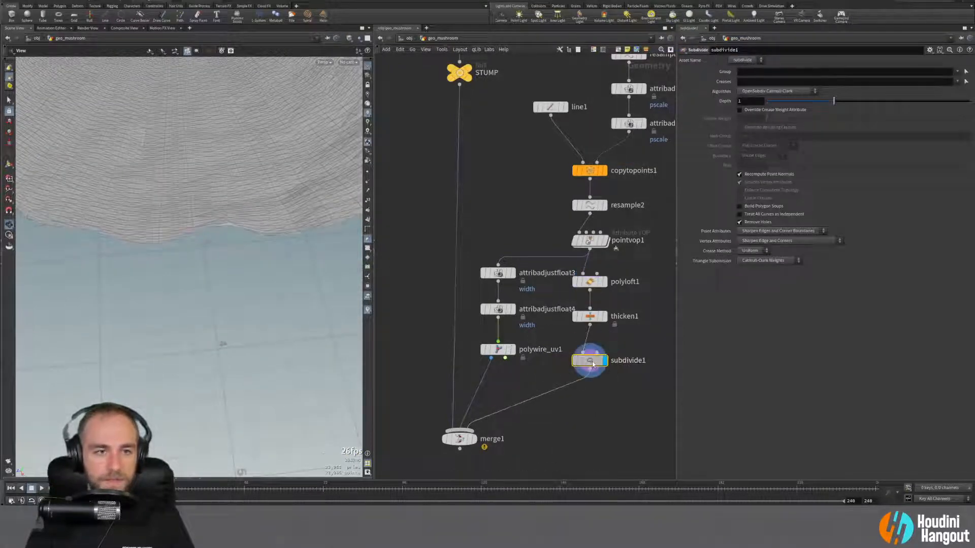
# Step: Set subdivide1's Algorithm to OpenSubdiv Loop and move the node between polyloft1 and thicken1
pyautogui.click(776, 91)
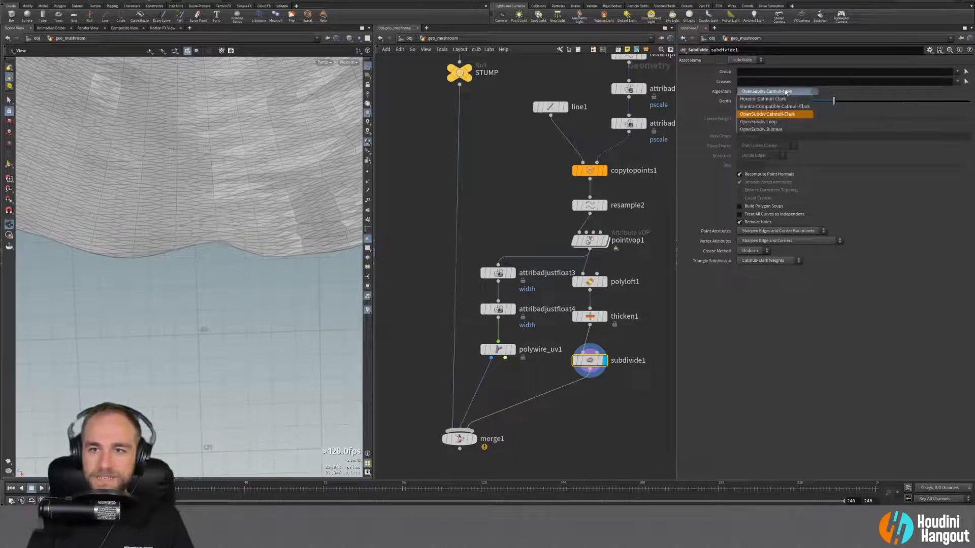
pyautogui.click(761, 129)
pyautogui.moveTo(257, 218); pyautogui.dragTo(205, 290)
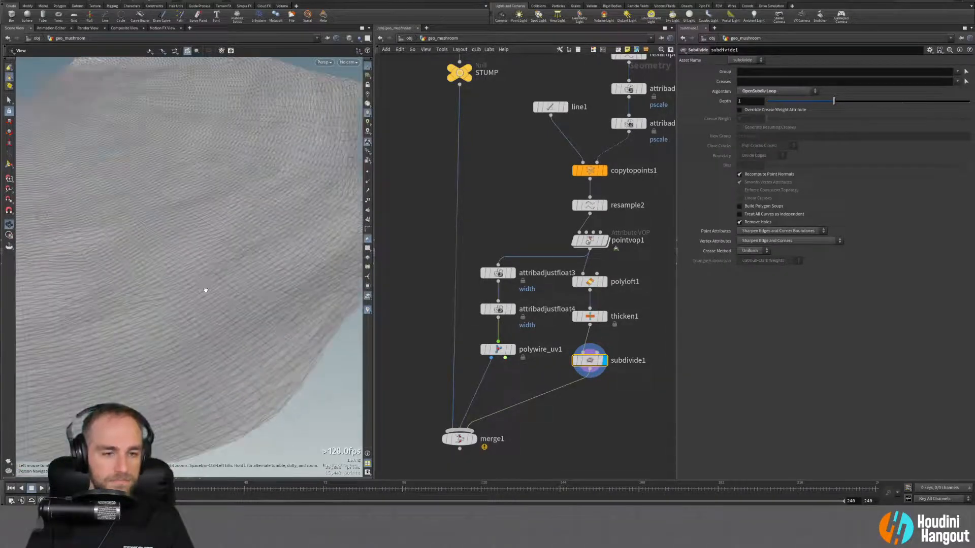
pyautogui.moveTo(589, 360); pyautogui.dragTo(589, 300)
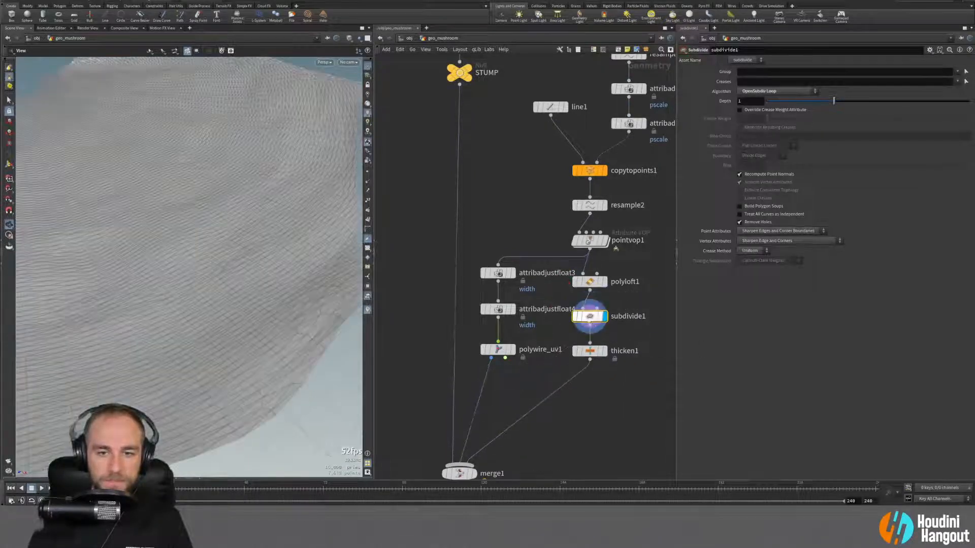
pyautogui.moveTo(315, 331); pyautogui.dragTo(216, 327)
pyautogui.moveTo(288, 282); pyautogui.dragTo(213, 284)
# Step: Try the OpenSubdiv Bilinear algorithm on subdivide1 and restore OpenSubdiv Loop
pyautogui.click(776, 91)
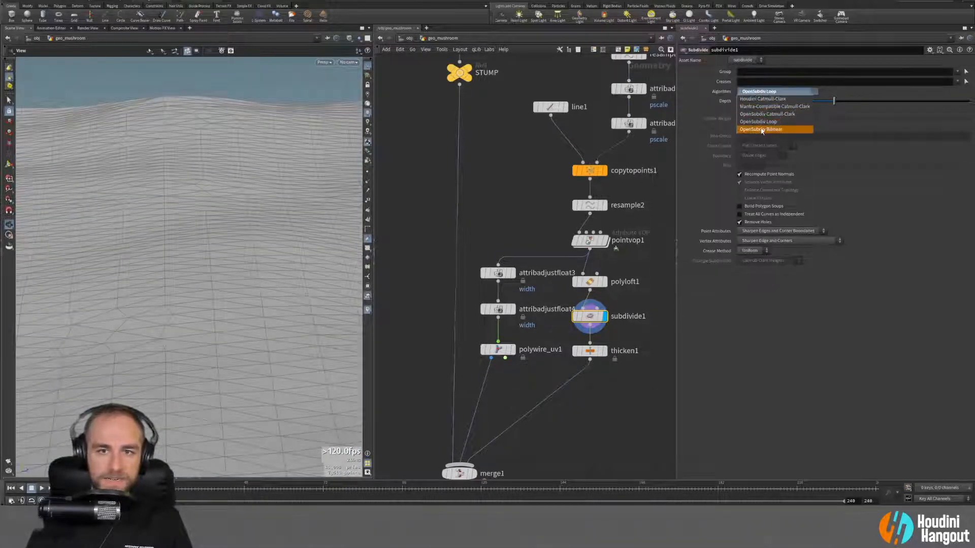
pyautogui.click(761, 130)
pyautogui.moveTo(246, 233); pyautogui.dragTo(186, 269)
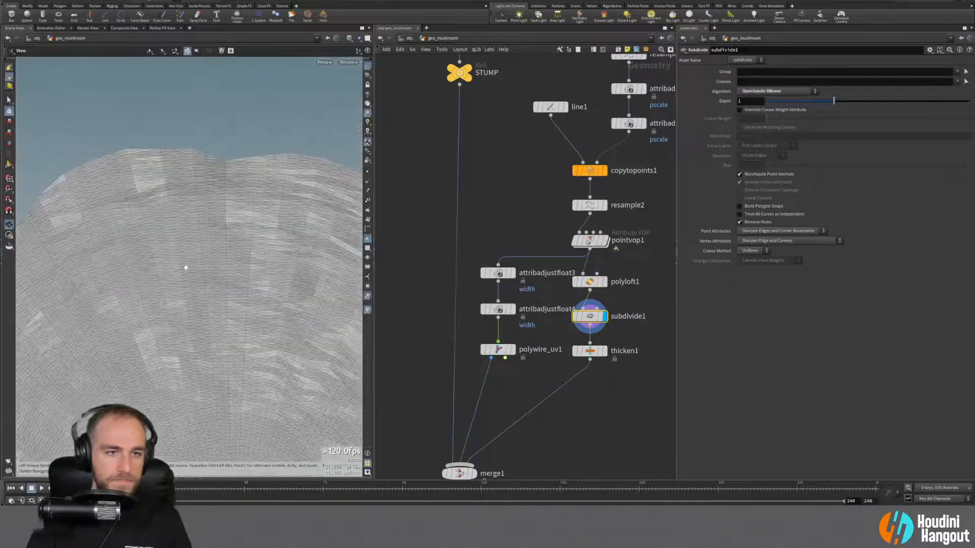
pyautogui.click(745, 97)
pyautogui.click(772, 109)
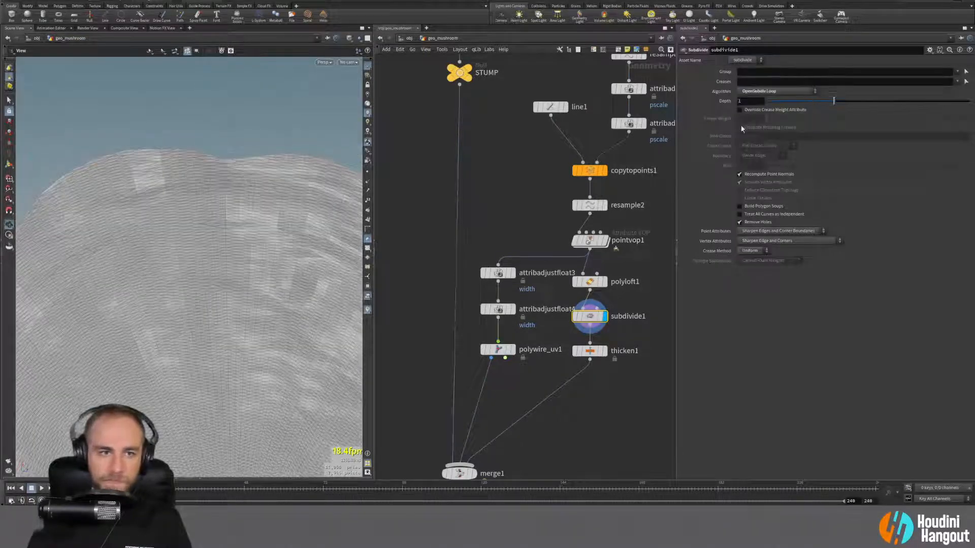
# Step: Raise subdivide1's Depth to 2 and display the thickened cap from thicken1
pyautogui.moveTo(184, 162); pyautogui.dragTo(383, 193)
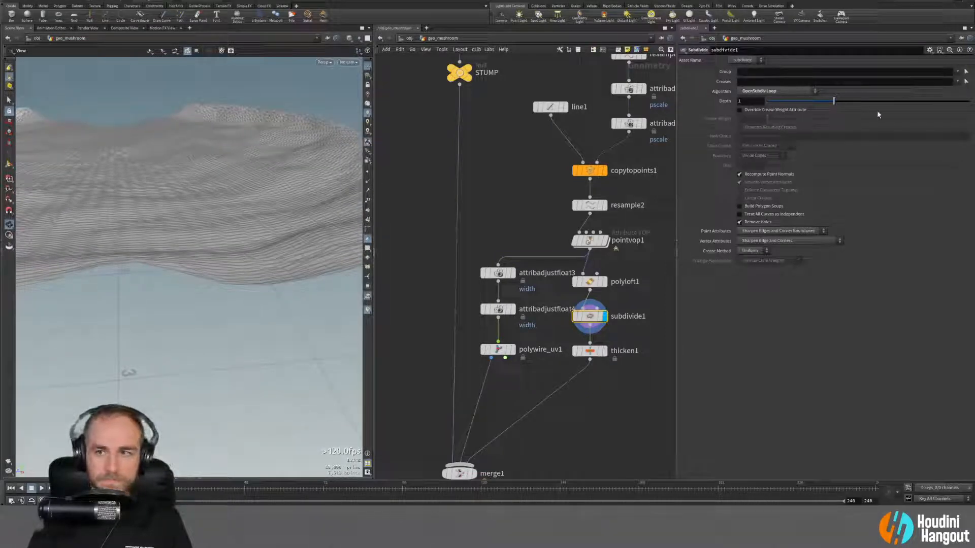
pyautogui.click(901, 101)
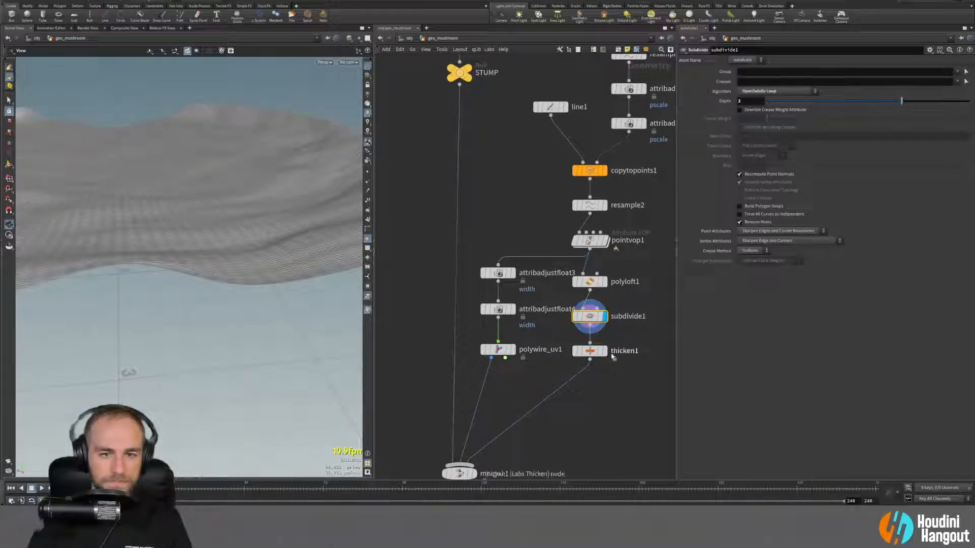
pyautogui.press('r')
pyautogui.click(583, 351)
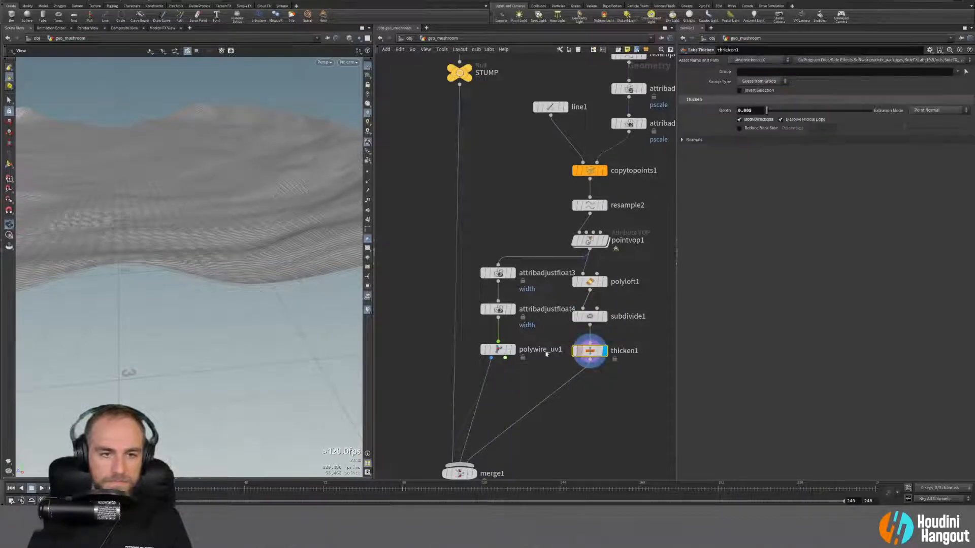
# Step: Display merge1 and inspect how the veins sit on the subdivided cap
pyautogui.click(477, 455)
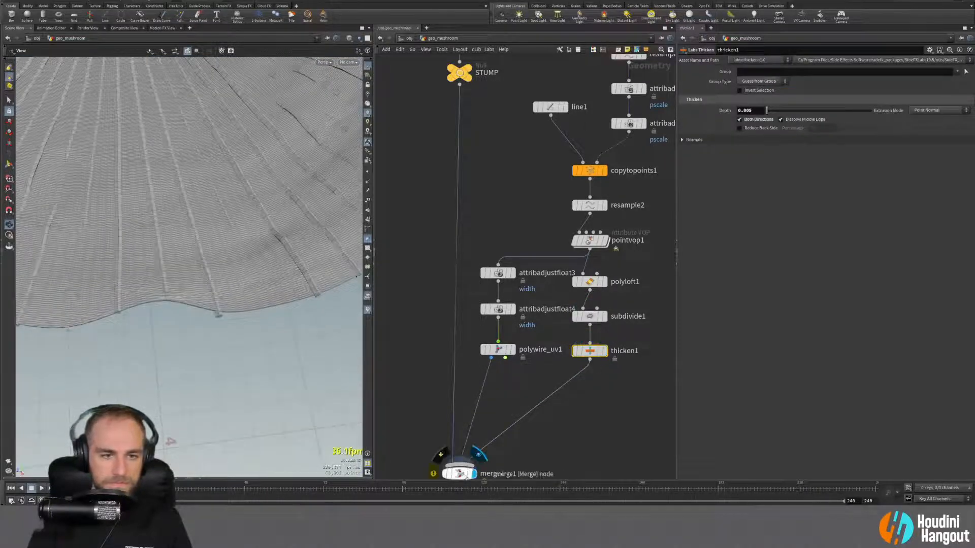
pyautogui.click(461, 474)
pyautogui.moveTo(284, 293); pyautogui.dragTo(199, 297)
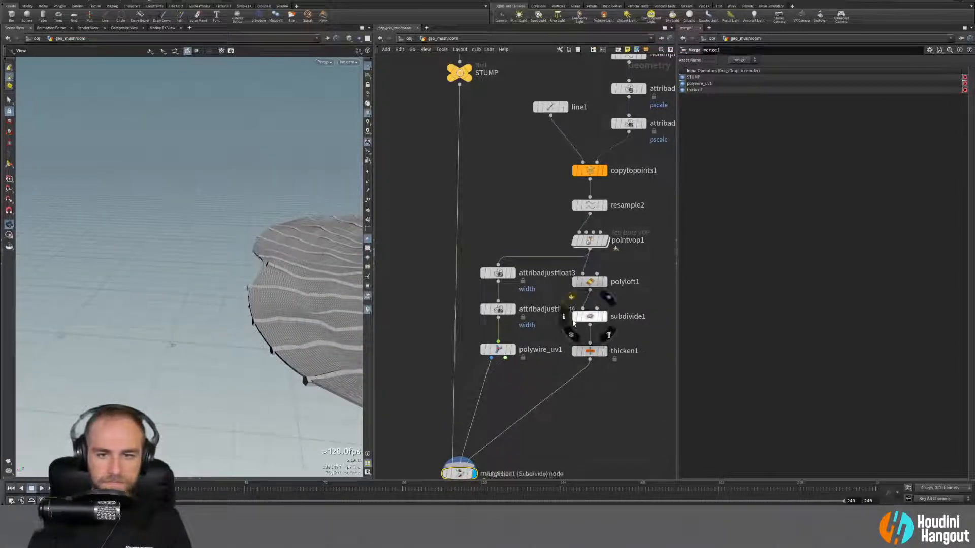
# Step: Set subdivide1's Depth to 1, then try the Chaikin crease method and restore Uniform
pyautogui.click(589, 316)
pyautogui.click(838, 102)
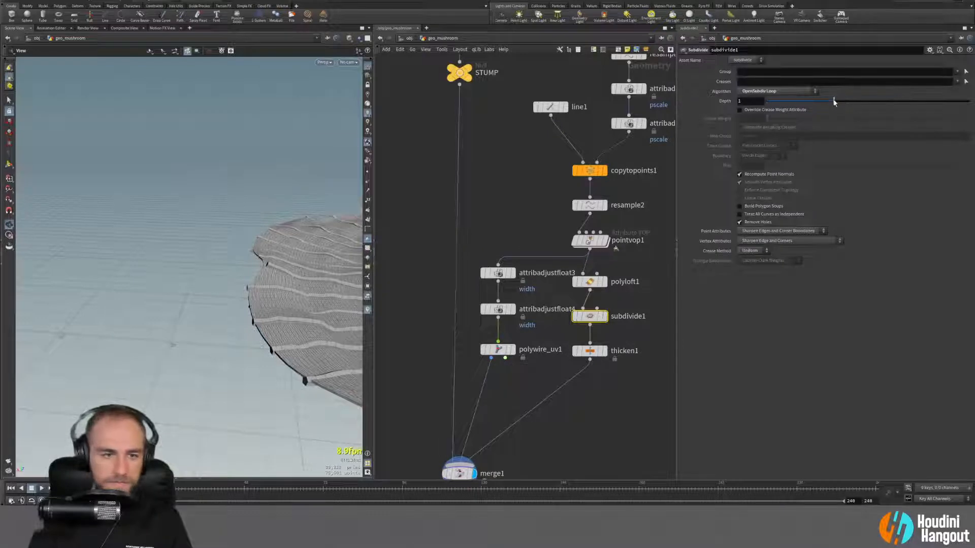
pyautogui.click(752, 251)
pyautogui.click(749, 266)
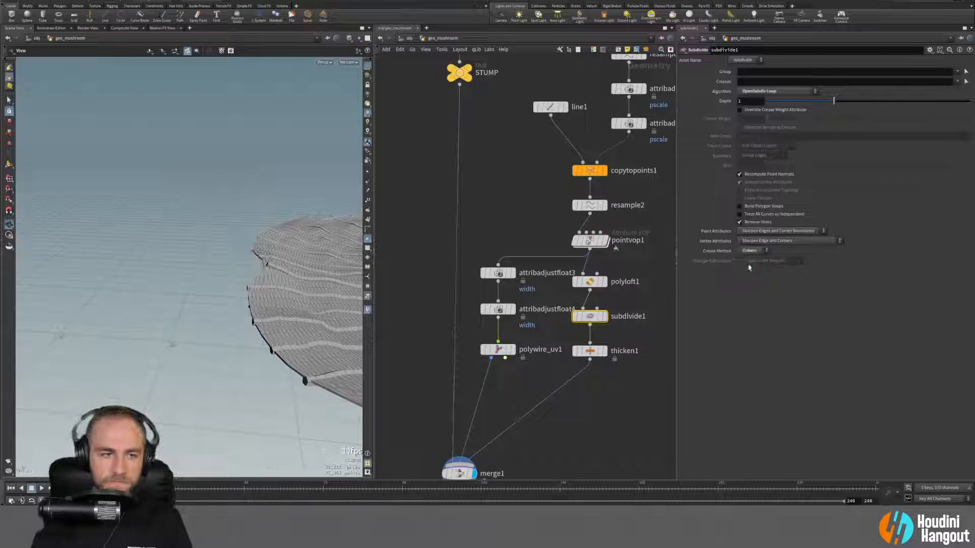
pyautogui.click(750, 251)
pyautogui.click(749, 245)
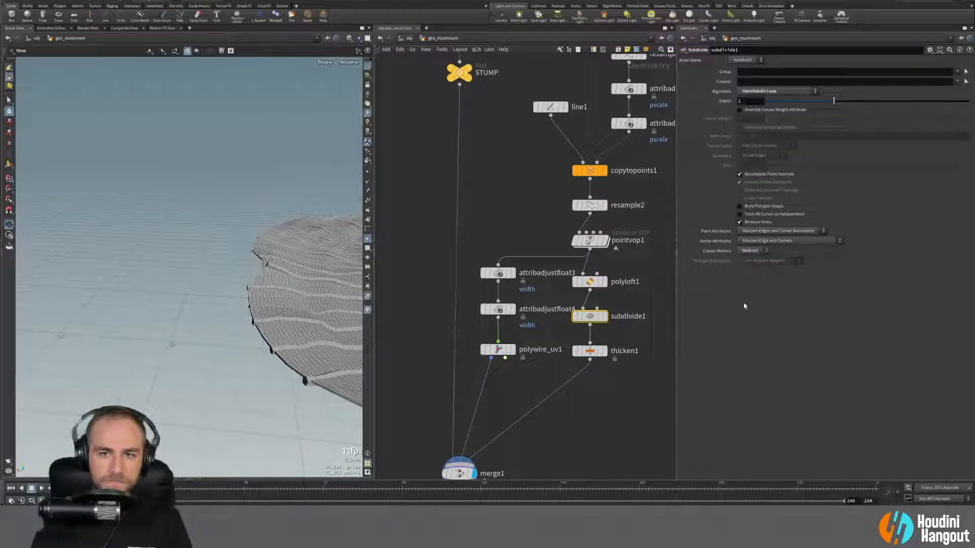
# Step: Switch the viewport to smooth shading without wireframe and view the cap with its veins up close
pyautogui.moveTo(281, 269)
pyautogui.mouseDown()
pyautogui.moveTo(315, 244)
pyautogui.moveTo(233, 176)
pyautogui.moveTo(258, 273)
pyautogui.moveTo(173, 238)
pyautogui.moveTo(116, 297)
pyautogui.moveTo(198, 289)
pyautogui.moveTo(202, 315)
pyautogui.mouseUp()
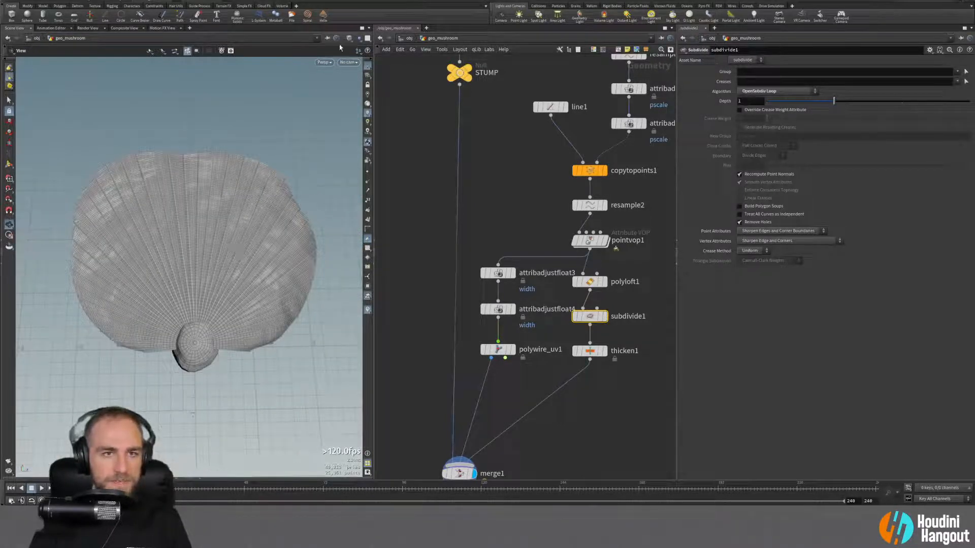
pyautogui.click(349, 38)
pyautogui.click(372, 124)
pyautogui.moveTo(181, 177)
pyautogui.mouseDown()
pyautogui.moveTo(209, 232)
pyautogui.moveTo(285, 194)
pyautogui.moveTo(272, 211)
pyautogui.mouseUp()
pyautogui.scroll(4, 242, 253)
pyautogui.moveTo(241, 252); pyautogui.dragTo(263, 252)
# Step: Raise subdivide1's Depth to 2 and inspect how the veins meet the cap and stump
pyautogui.moveTo(577, 318)
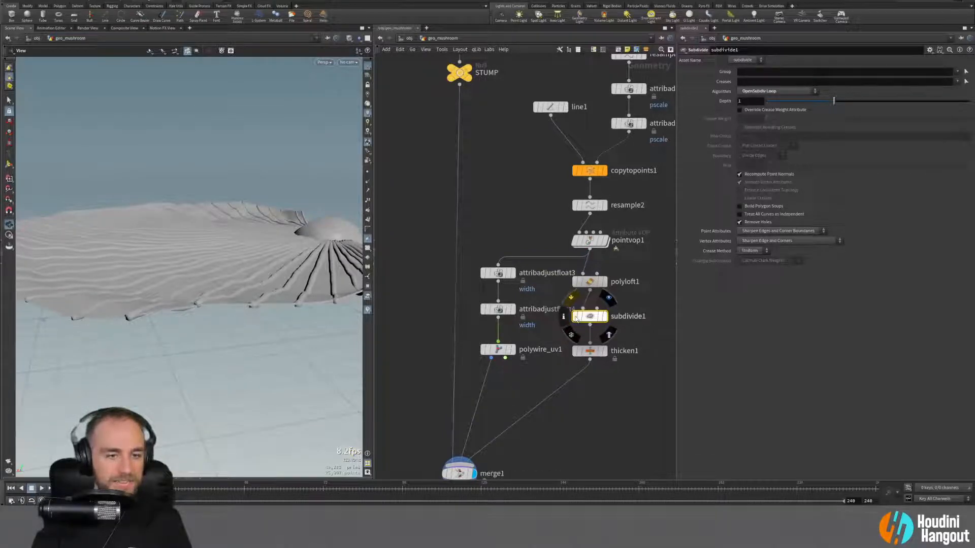
pyautogui.moveTo(236, 327); pyautogui.dragTo(242, 316)
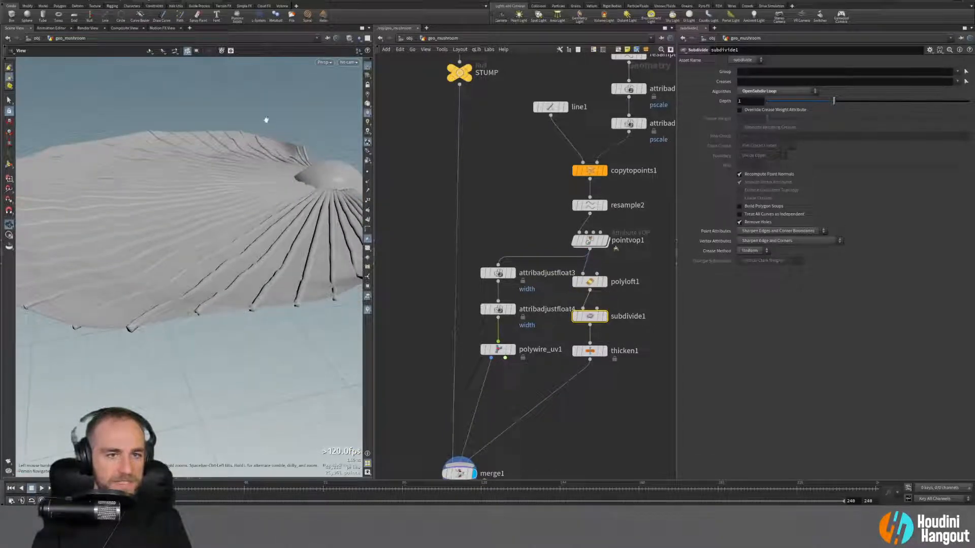
pyautogui.moveTo(298, 157); pyautogui.dragTo(252, 184)
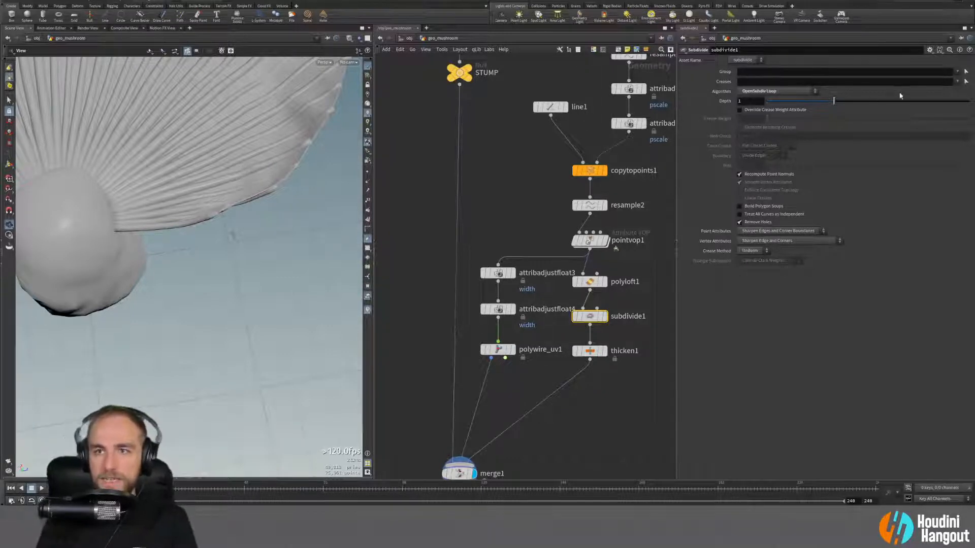
pyautogui.moveTo(256, 173); pyautogui.dragTo(201, 179)
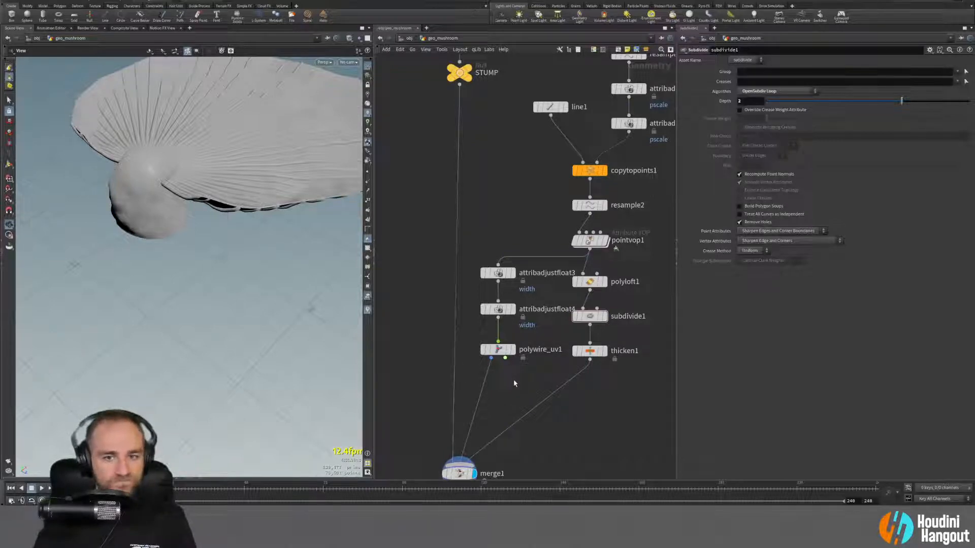
# Step: Add a Ray node in the free space between polywire_uv1 and merge1
pyautogui.moveTo(515, 382); pyautogui.dragTo(529, 367, button='middle')
pyautogui.press('Tab')
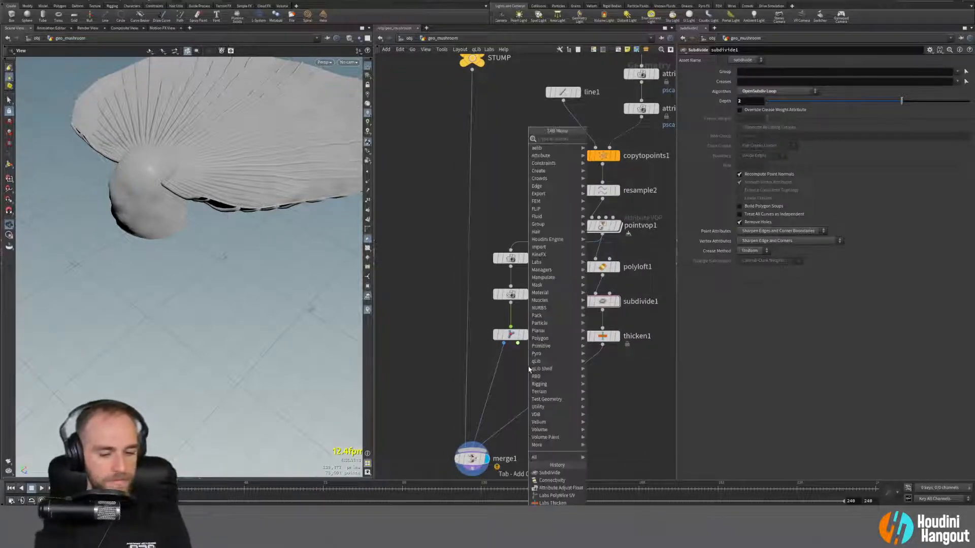
pyautogui.write('ray')
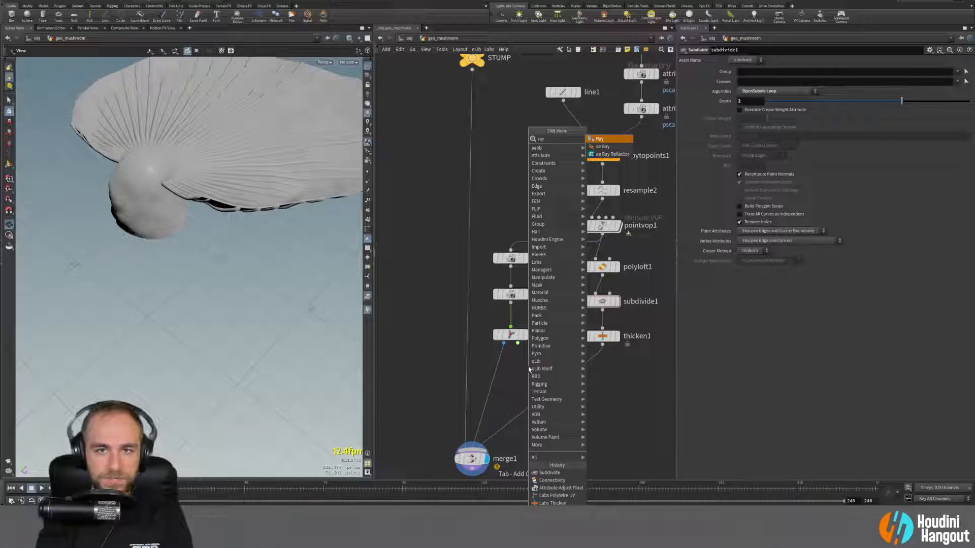
pyautogui.press('Return')
pyautogui.click(531, 370)
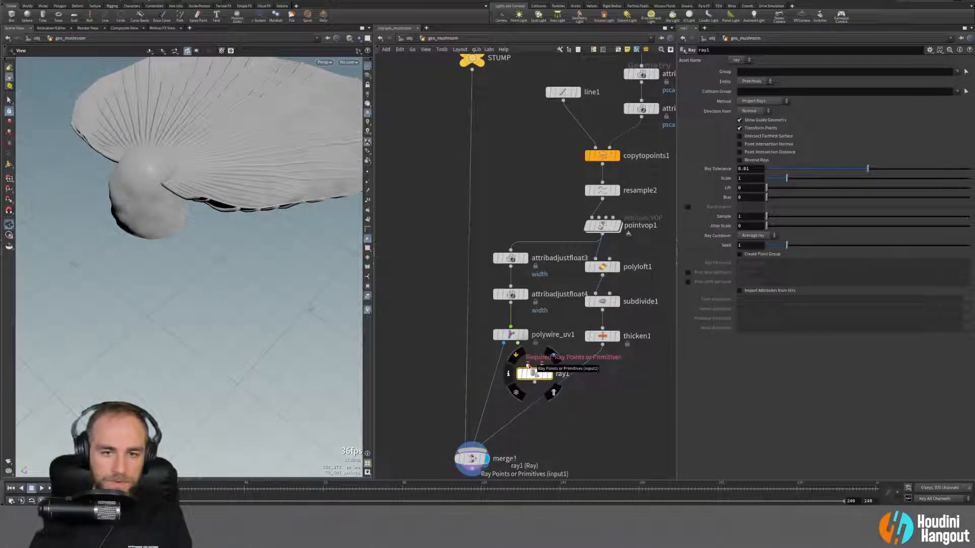
# Step: Connect attribadjustfloat4 to ray1's first input and subdivide1 to its second, and display ray1
pyautogui.moveTo(528, 366); pyautogui.dragTo(540, 338)
pyautogui.click(545, 328)
pyautogui.click(603, 310)
pyautogui.click(551, 337)
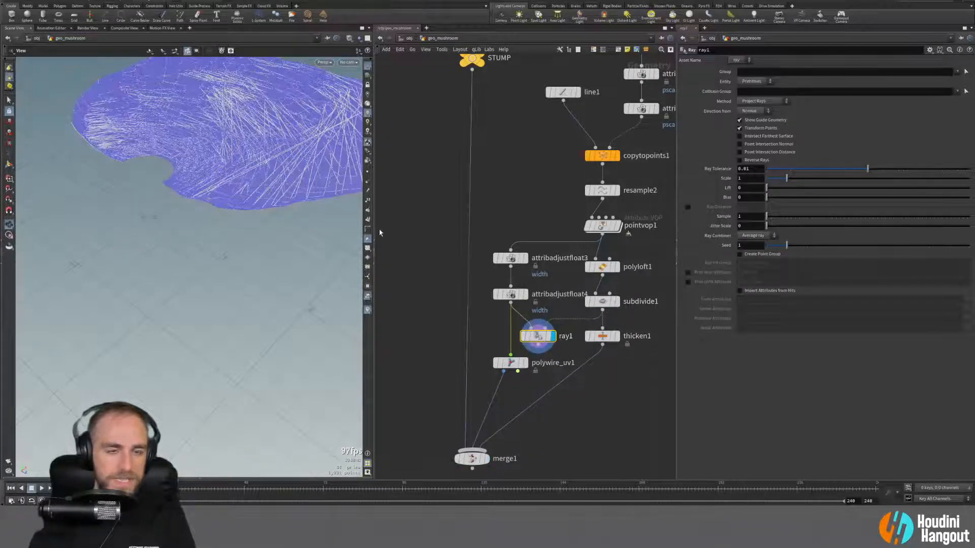
# Step: Set ray1's Method to Minimum Distance and inspect the projected curves on the cap
pyautogui.moveTo(192, 149); pyautogui.dragTo(250, 126)
pyautogui.moveTo(251, 126); pyautogui.dragTo(278, 148, button='right')
pyautogui.click(754, 110)
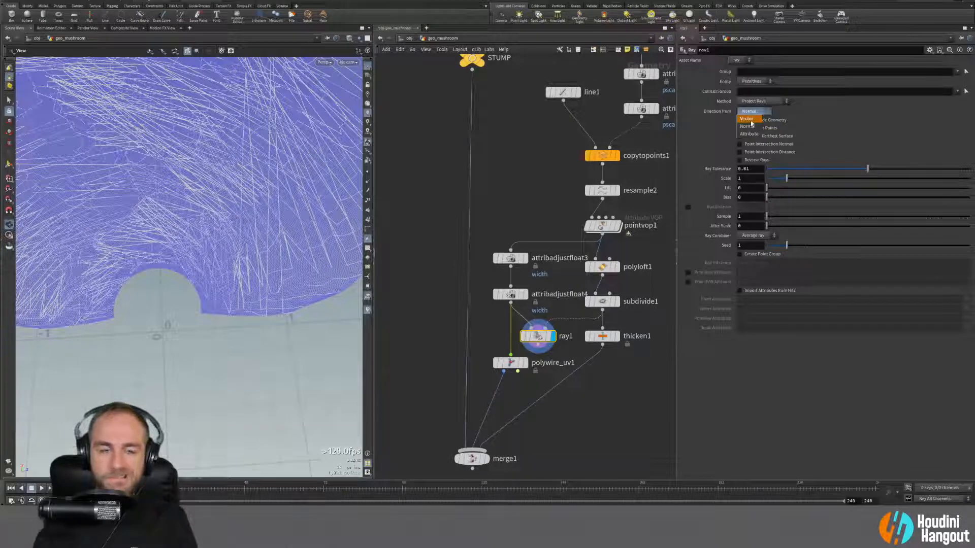
pyautogui.click(758, 104)
pyautogui.click(758, 103)
pyautogui.click(759, 110)
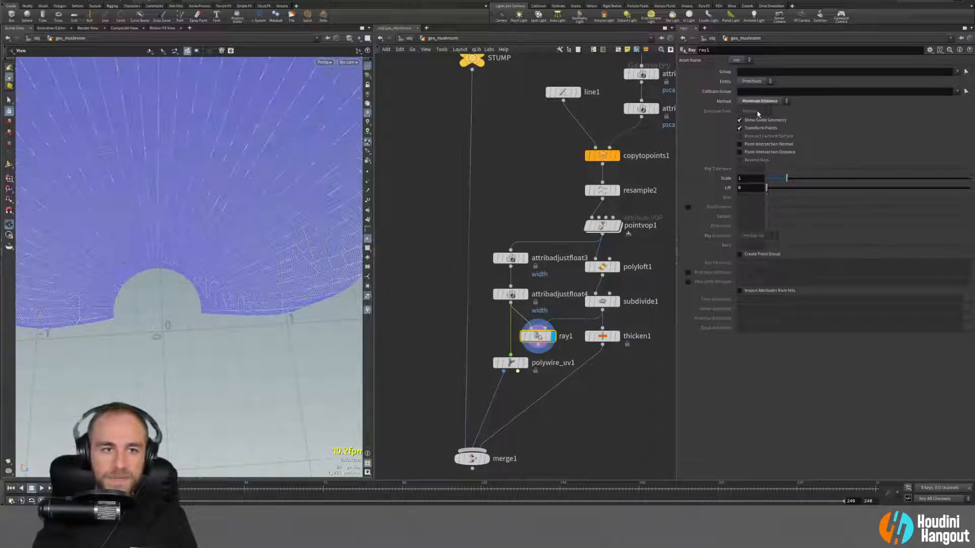
pyautogui.moveTo(249, 225); pyautogui.dragTo(292, 371)
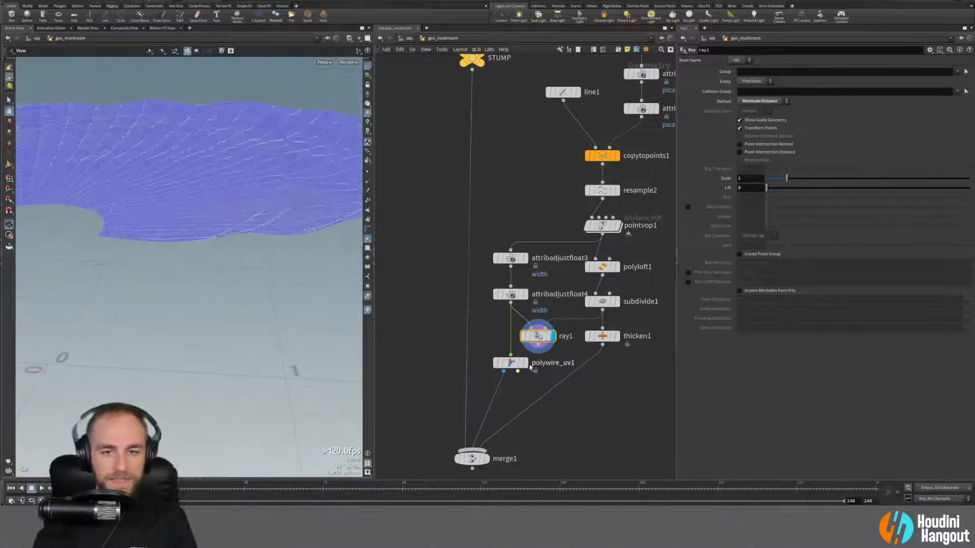
# Step: Feed ray1 into polywire_uv1, display the resulting vein tubes, and check them together with the cap in merge1
pyautogui.click(521, 363)
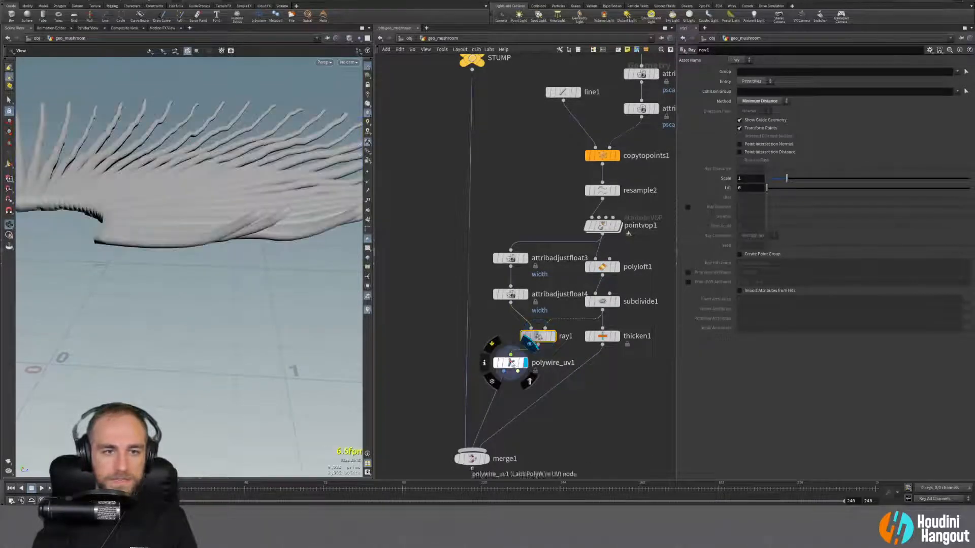
pyautogui.moveTo(237, 217); pyautogui.dragTo(264, 238)
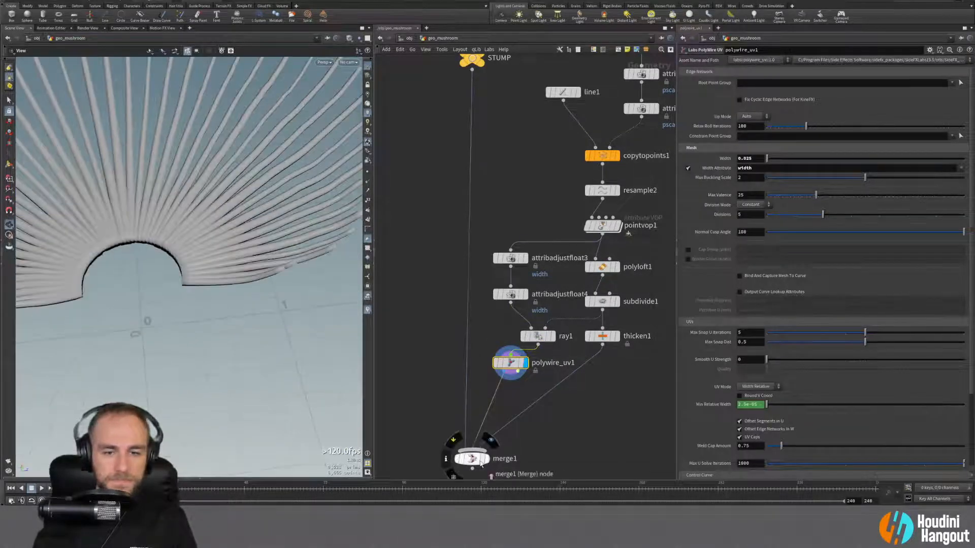
pyautogui.click(486, 460)
pyautogui.click(486, 460)
pyautogui.moveTo(299, 153); pyautogui.dragTo(223, 229)
# Step: Align ray1 directly above polywire_uv1, display it, and set its Method to Project Rays
pyautogui.moveTo(538, 340); pyautogui.dragTo(510, 334)
pyautogui.click(524, 329)
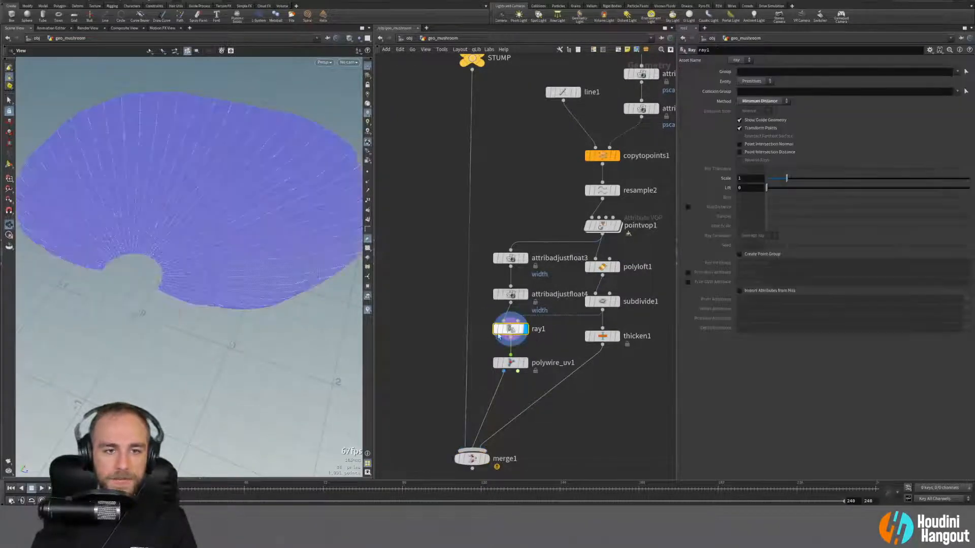
pyautogui.click(757, 102)
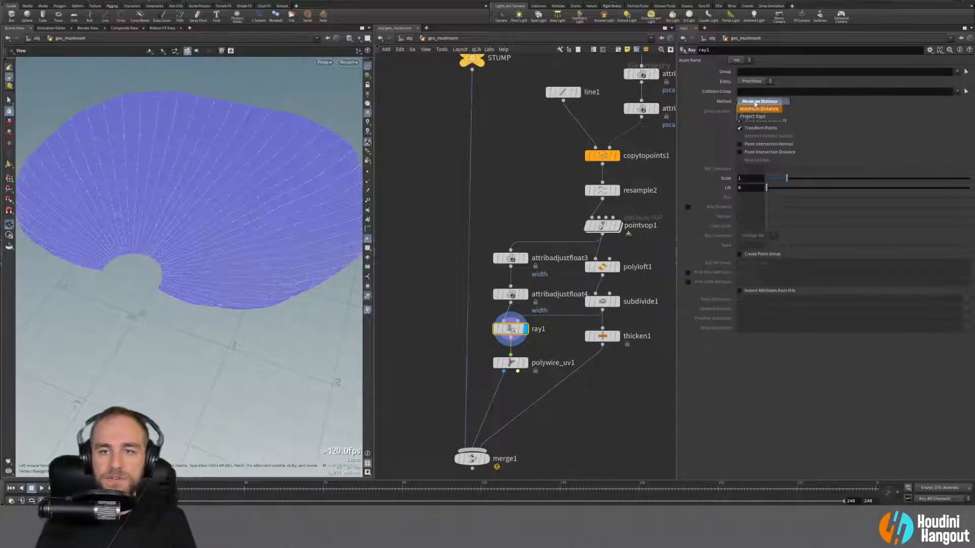
pyautogui.click(752, 116)
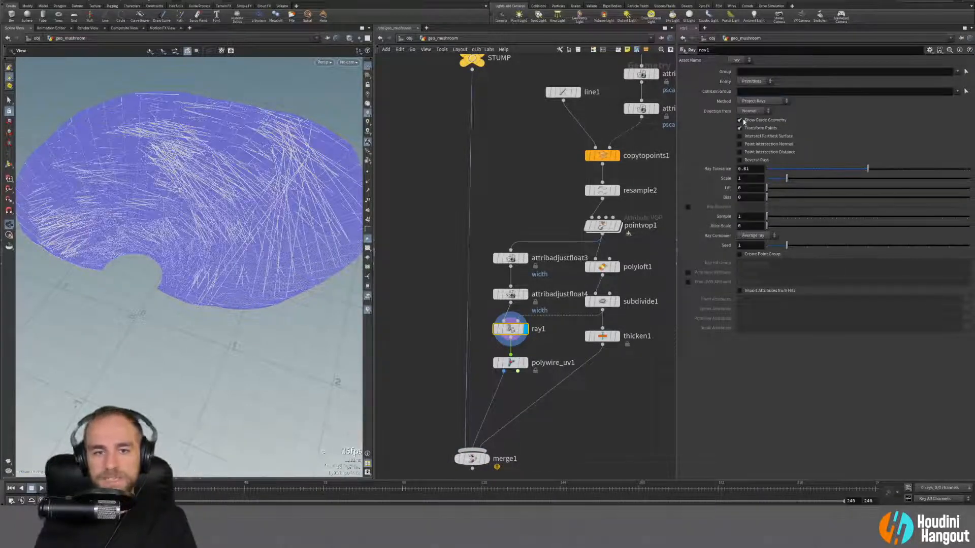
# Step: Try Attribute as ray1's ray direction source and restore Normal
pyautogui.click(750, 112)
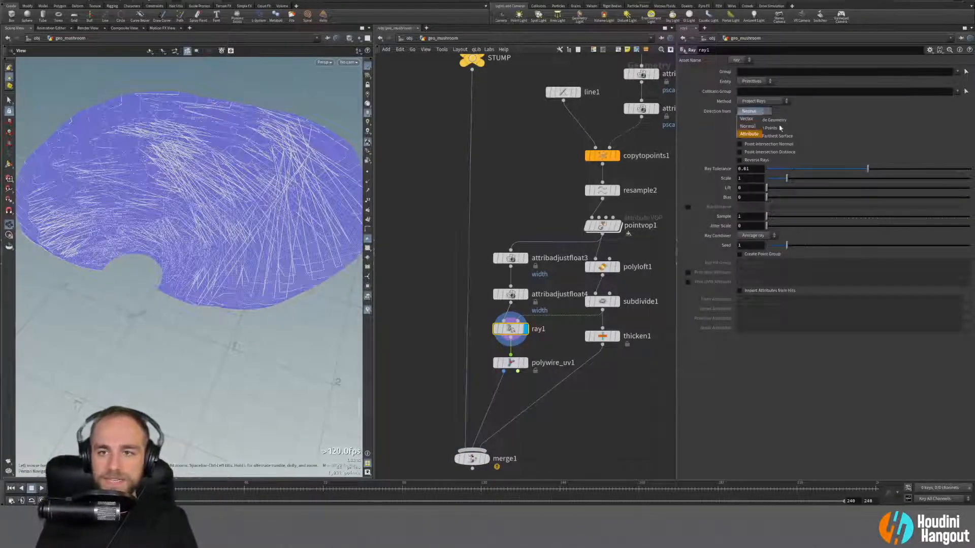
pyautogui.click(749, 134)
pyautogui.click(751, 111)
pyautogui.click(752, 125)
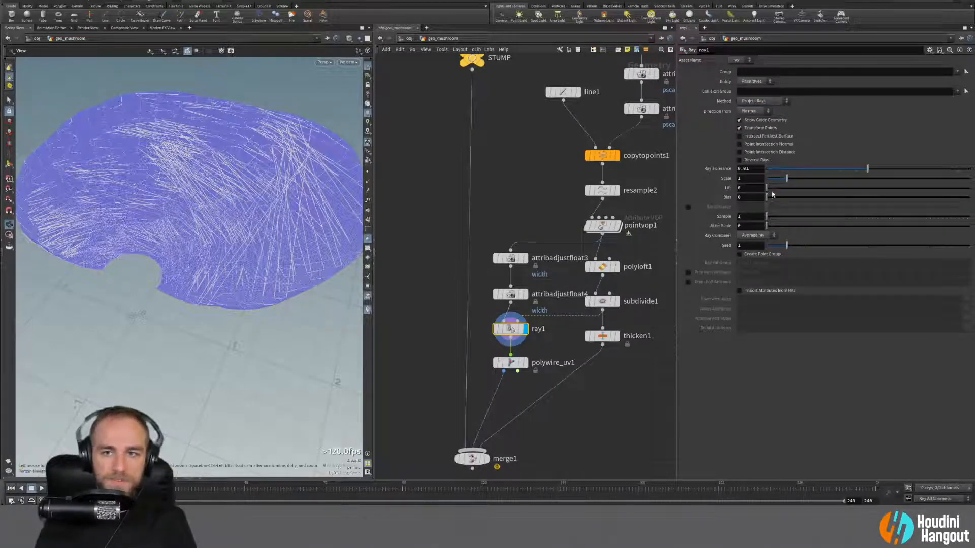
# Step: Display attribadjustfloat4 and examine its vein curves up close
pyautogui.click(511, 294)
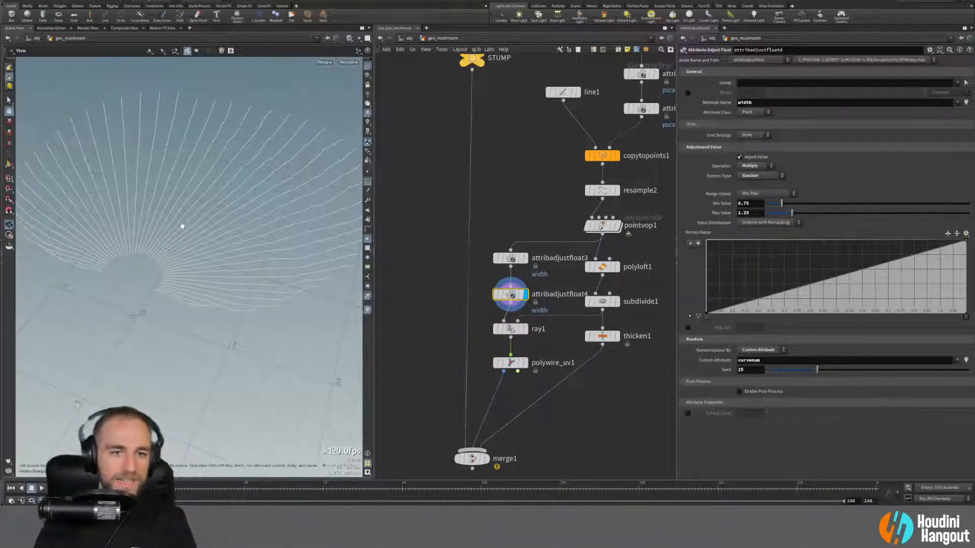
pyautogui.moveTo(179, 233); pyautogui.dragTo(133, 254)
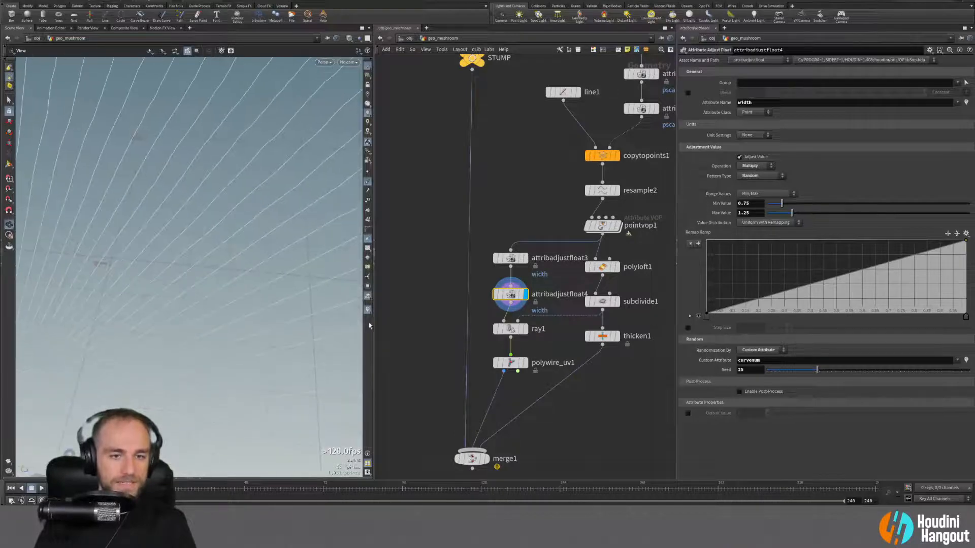
pyautogui.click(368, 309)
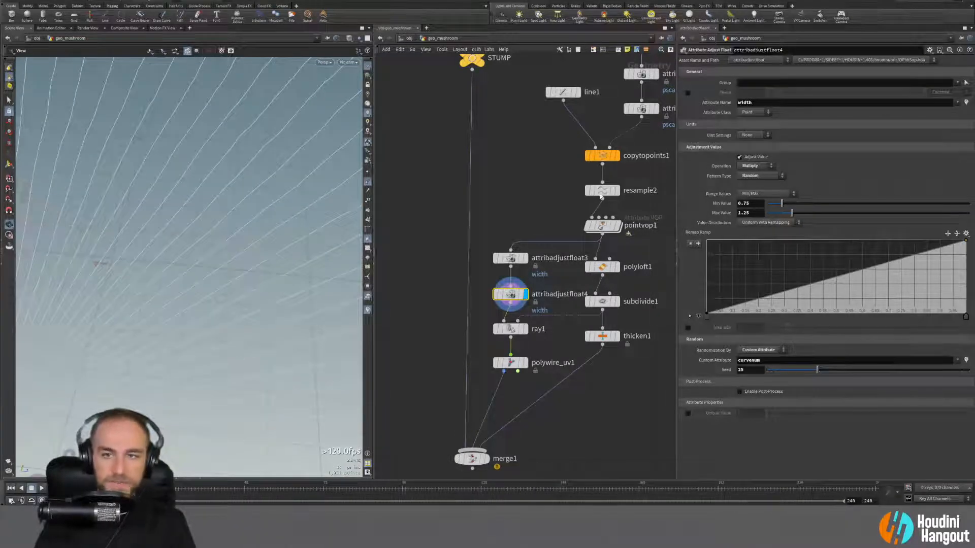
# Step: Set ray1's Direction from option to Vector
pyautogui.click(526, 327)
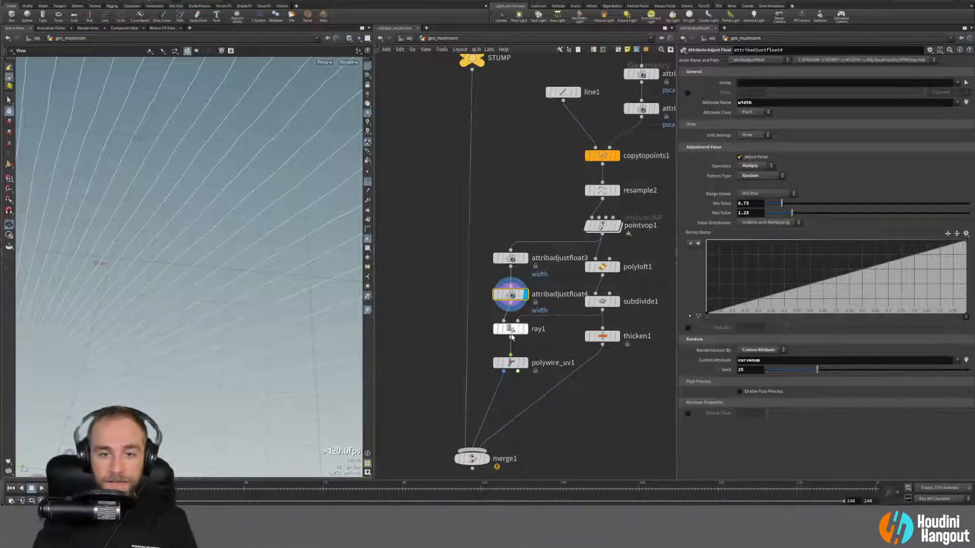
pyautogui.click(754, 110)
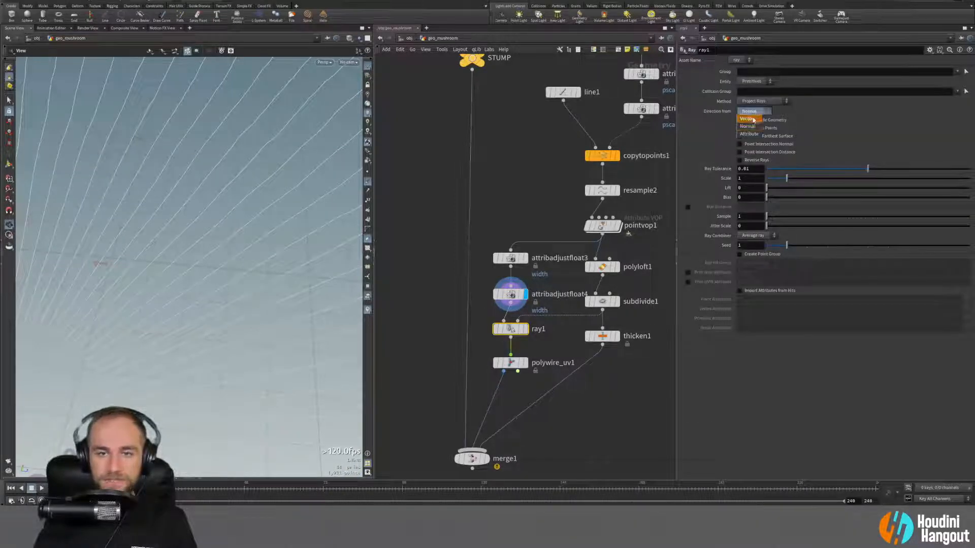
pyautogui.click(750, 120)
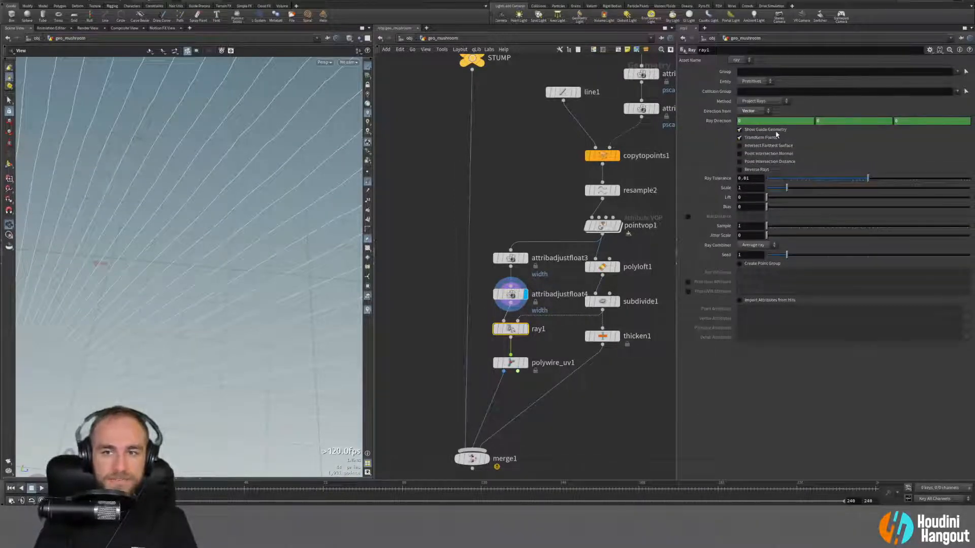
# Step: Set the projection method of the ray1 node to Minimum Distance
pyautogui.moveTo(257, 217); pyautogui.dragTo(166, 208)
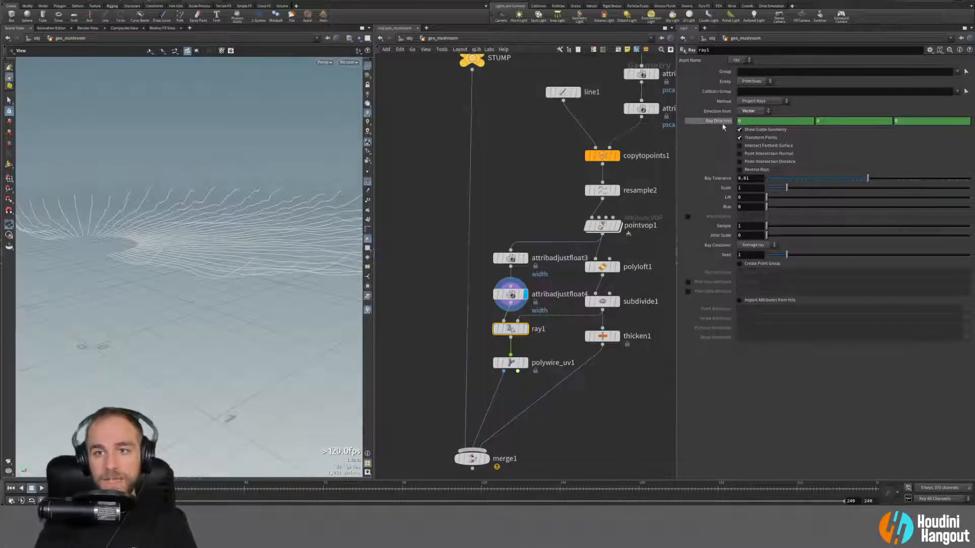
pyautogui.click(749, 112)
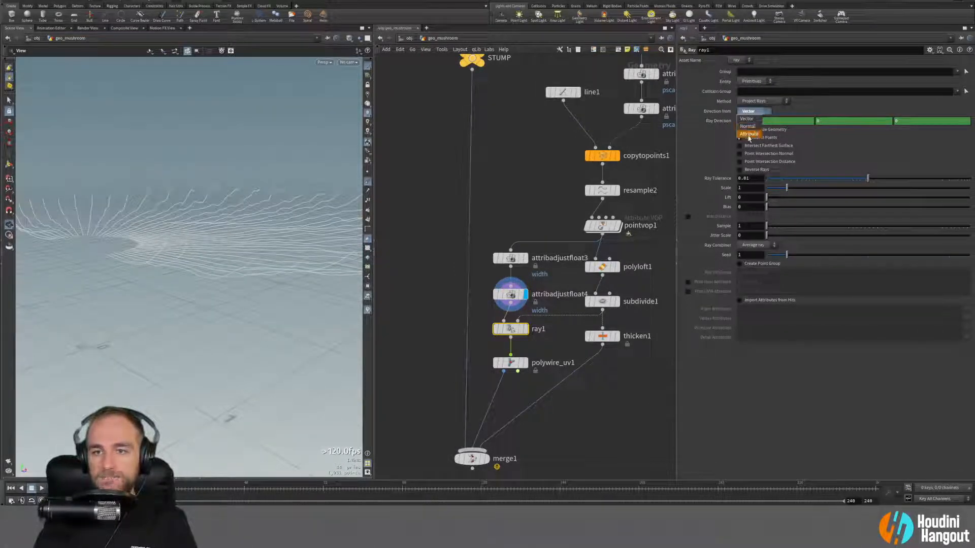
pyautogui.click(745, 114)
pyautogui.click(745, 113)
pyautogui.click(746, 112)
pyautogui.click(761, 101)
pyautogui.click(756, 111)
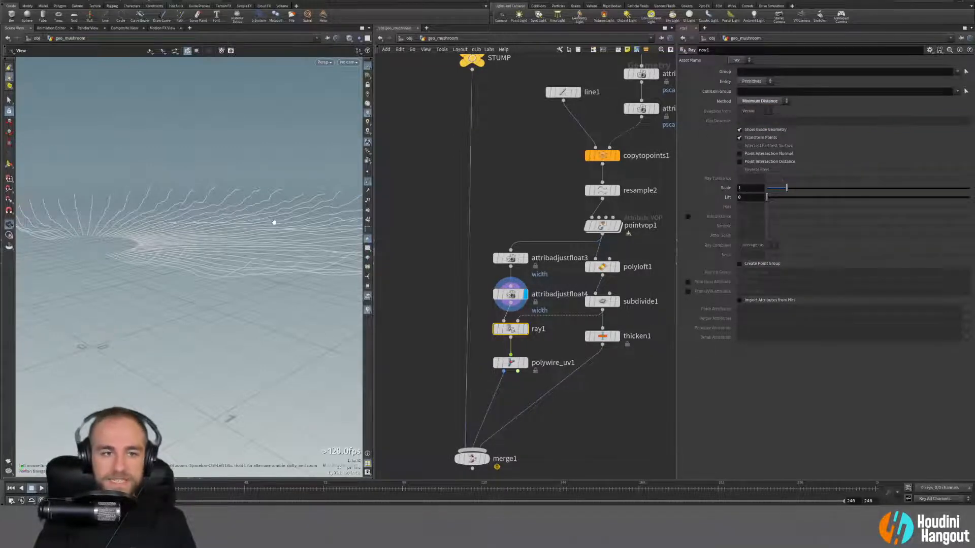
# Step: Display the ray1 node and examine how closely its curves follow the mushroom cap surface
pyautogui.moveTo(274, 222); pyautogui.dragTo(252, 239)
pyautogui.click(525, 329)
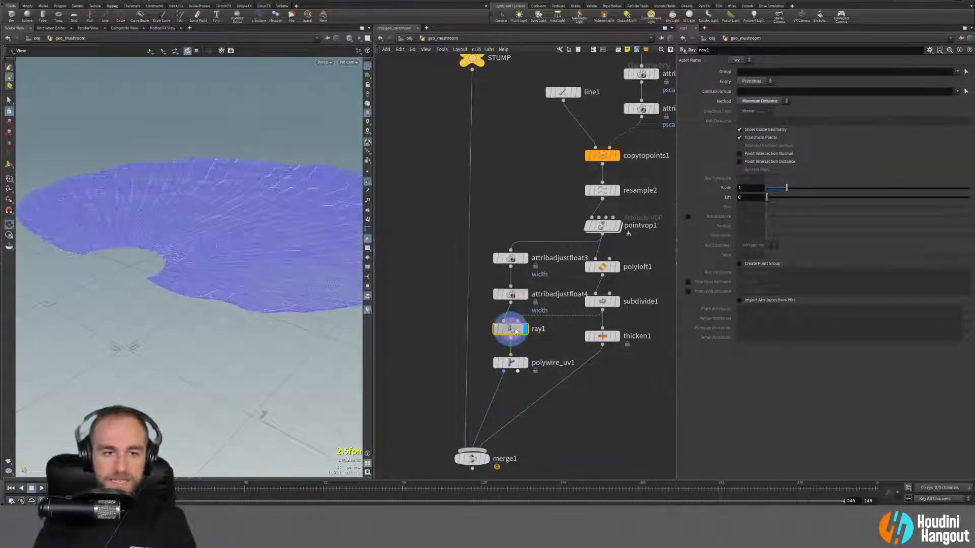
pyautogui.scroll(5, 274, 315)
pyautogui.moveTo(213, 323); pyautogui.dragTo(246, 355)
pyautogui.moveTo(279, 199); pyautogui.dragTo(266, 216, button='middle')
pyautogui.moveTo(266, 217); pyautogui.dragTo(210, 225)
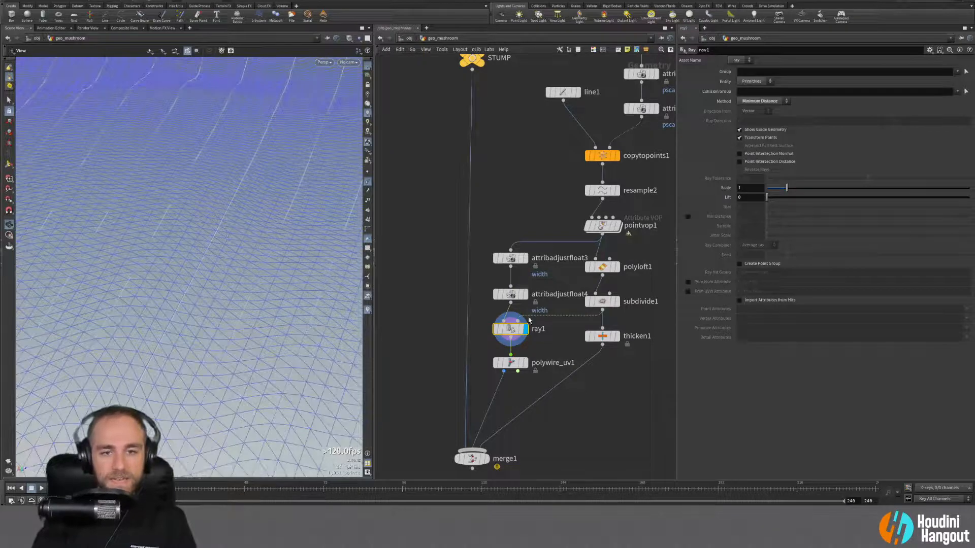
pyautogui.moveTo(512, 330)
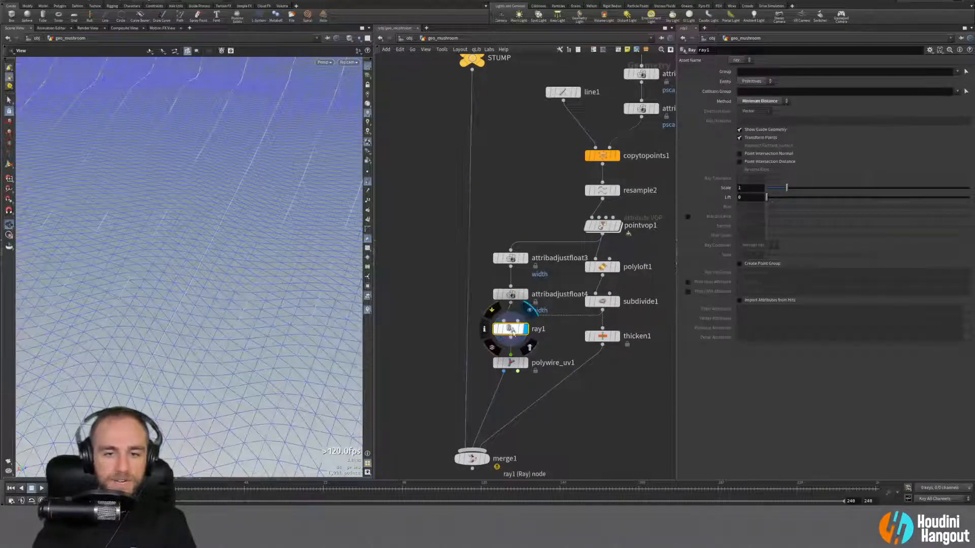
pyautogui.moveTo(211, 213); pyautogui.dragTo(246, 265)
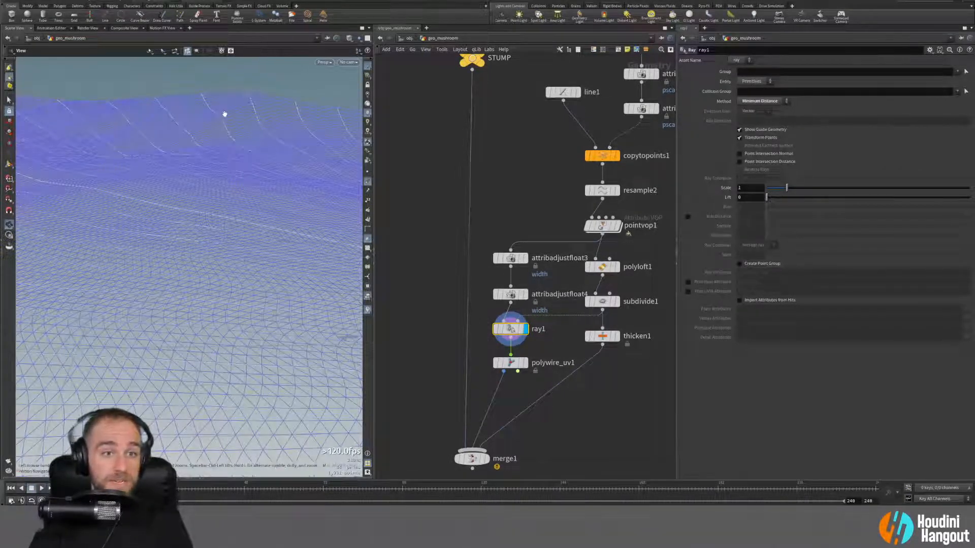
pyautogui.moveTo(92, 163); pyautogui.dragTo(111, 279)
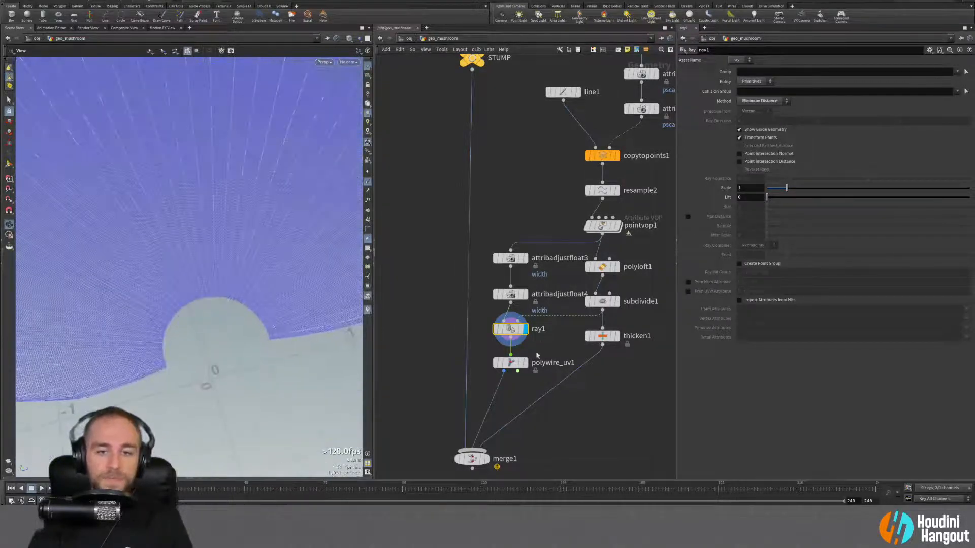
pyautogui.moveTo(257, 211); pyautogui.dragTo(235, 258)
pyautogui.moveTo(227, 287); pyautogui.dragTo(330, 277, button='right')
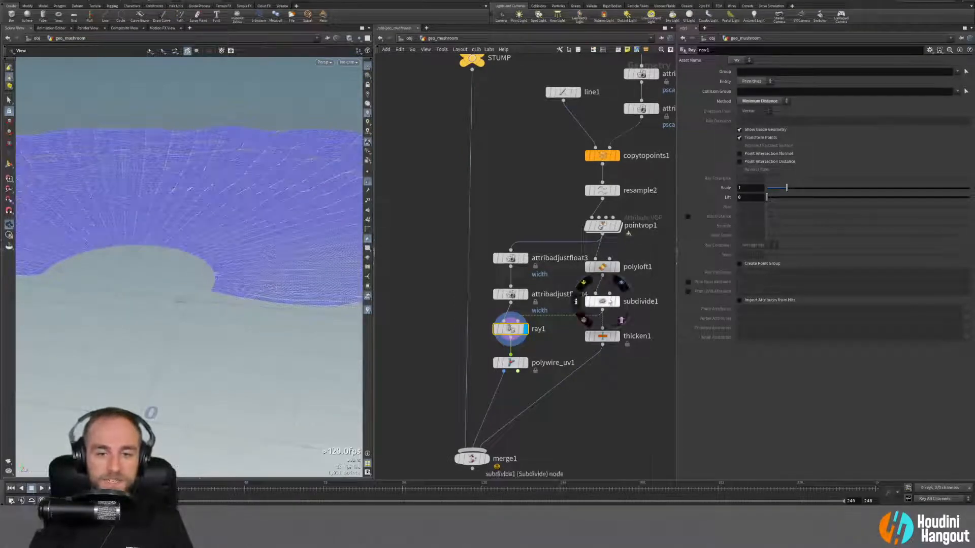
# Step: Display the polywire_uv1 result, hide the point normals in the viewport and inspect the gill tubes
pyautogui.click(523, 363)
pyautogui.click(513, 363)
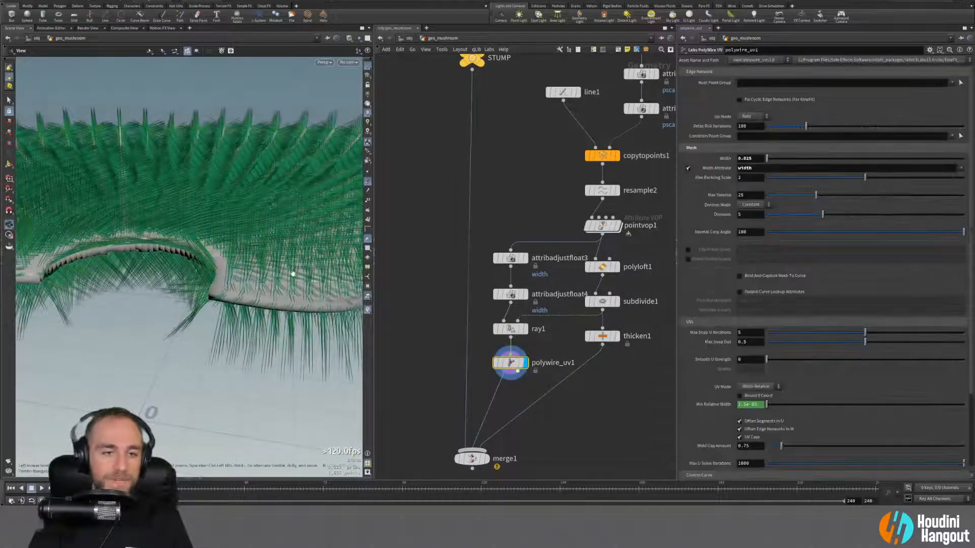
pyautogui.click(368, 181)
pyautogui.moveTo(239, 252); pyautogui.dragTo(237, 266)
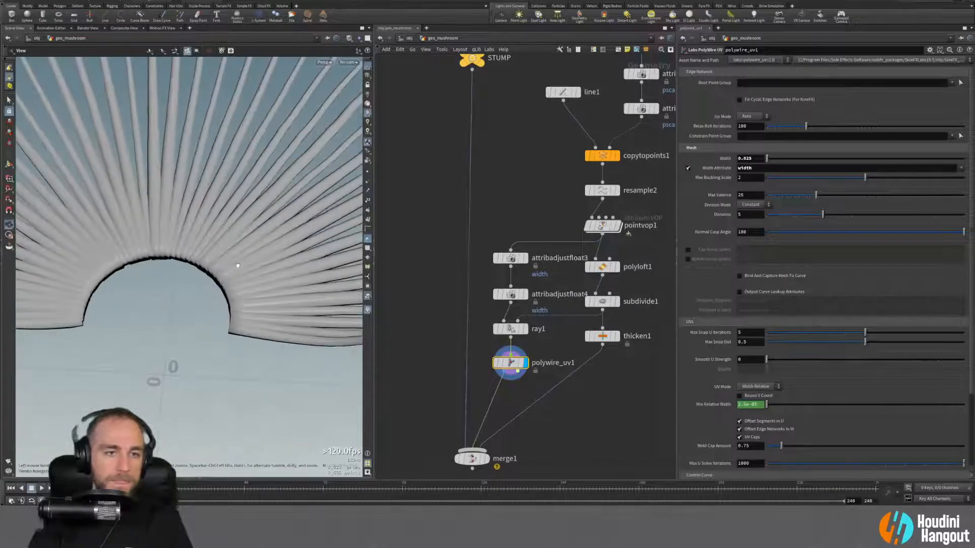
pyautogui.moveTo(294, 248); pyautogui.dragTo(229, 252, button='right')
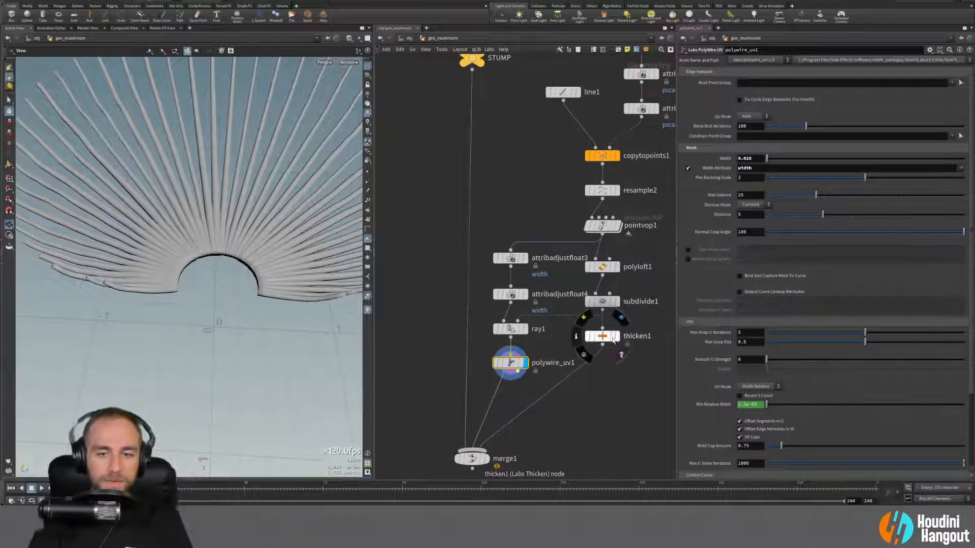
# Step: Display the merge1 node and examine the combined stump, cap and gills
pyautogui.click(487, 459)
pyautogui.click(471, 458)
pyautogui.moveTo(237, 221); pyautogui.dragTo(220, 310)
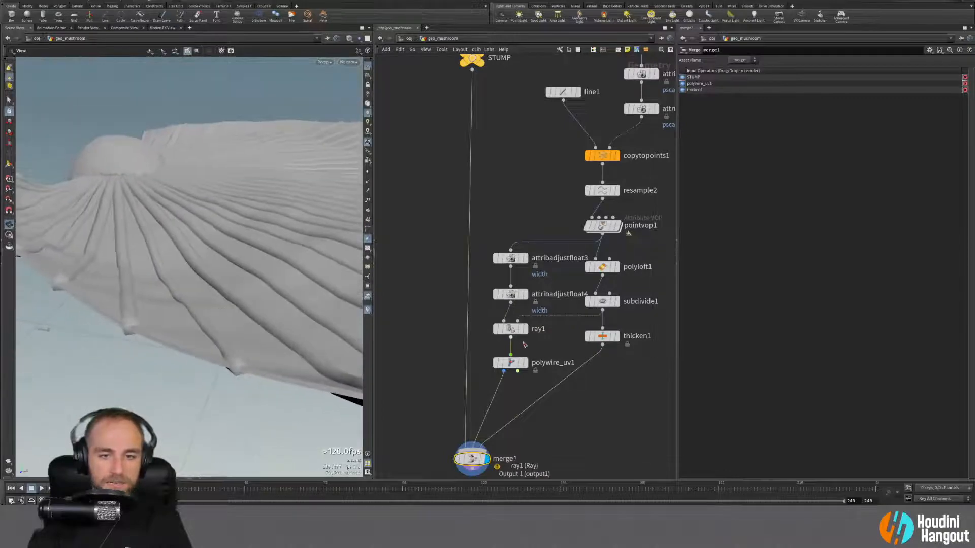
# Step: Display polywire_uv1, set its mesh divisions to 6 and review its remaining parameters
pyautogui.click(511, 361)
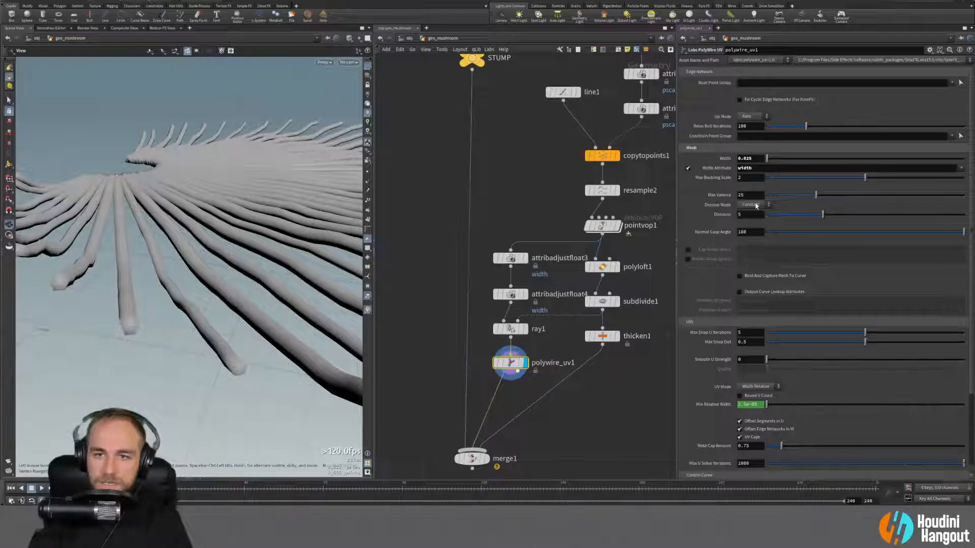
pyautogui.moveTo(832, 217)
pyautogui.mouseDown()
pyautogui.moveTo(869, 215)
pyautogui.moveTo(851, 216)
pyautogui.mouseUp()
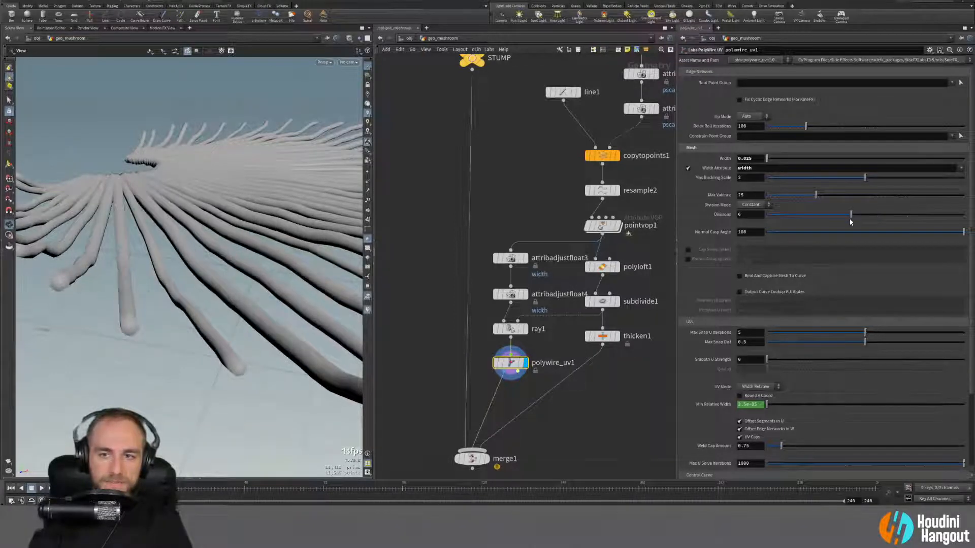
pyautogui.moveTo(209, 321); pyautogui.dragTo(268, 376)
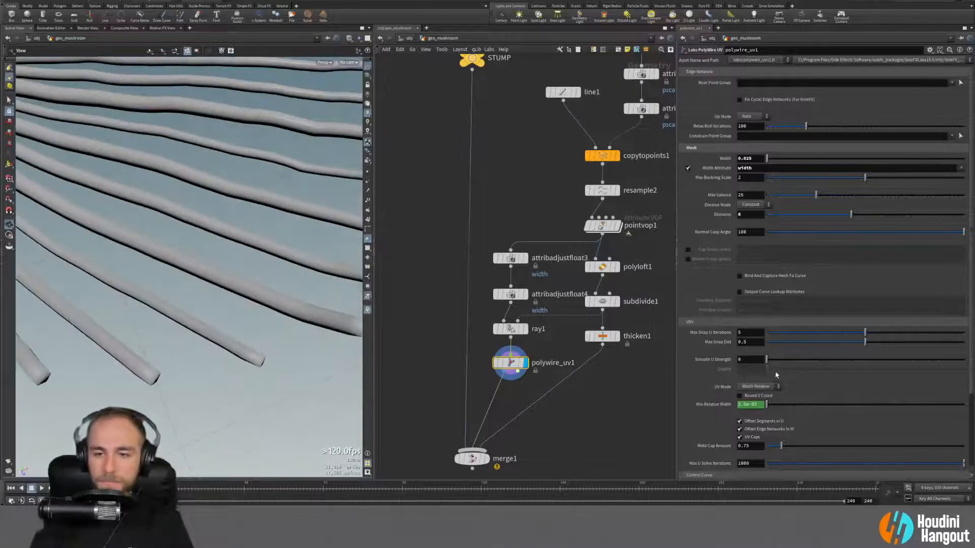
pyautogui.scroll(-4, 705, 377)
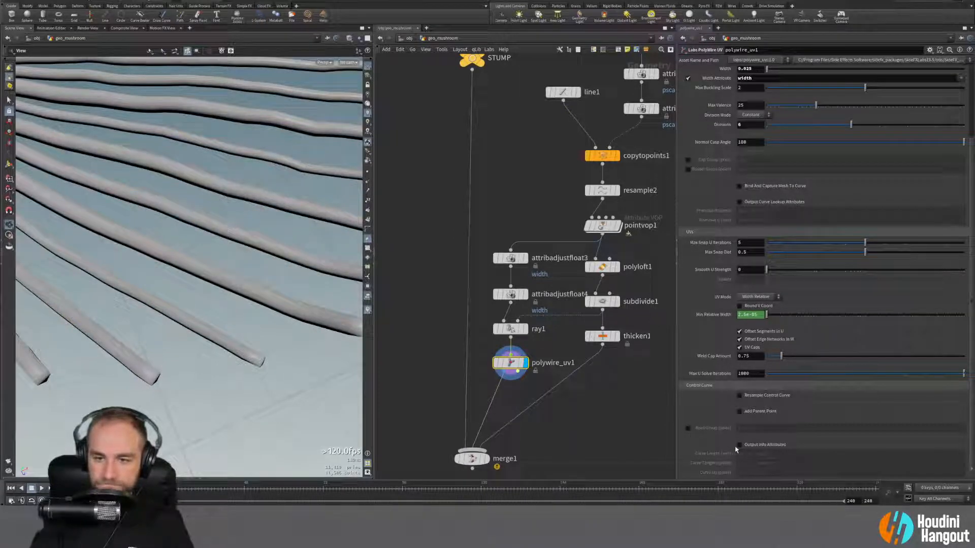
pyautogui.scroll(4, 721, 431)
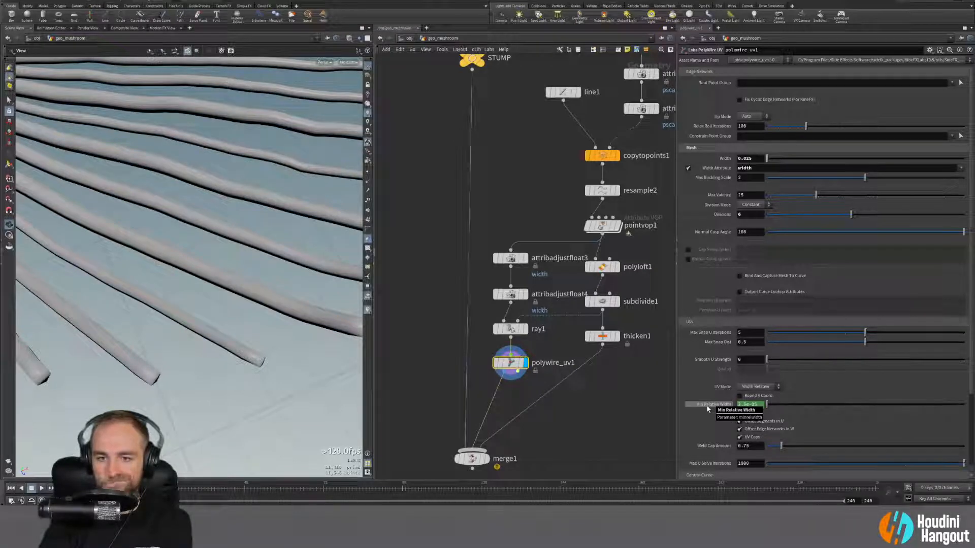
# Step: Enable the cap primitive group on polywire_uv1 and highlight that group on the tube ends through the viewport's group list
pyautogui.click(688, 250)
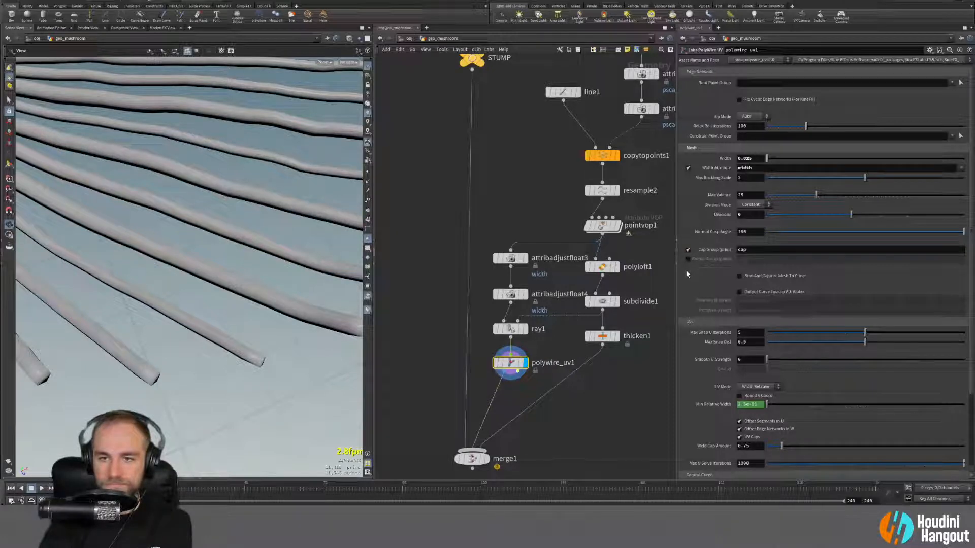
pyautogui.moveTo(254, 370); pyautogui.dragTo(207, 345)
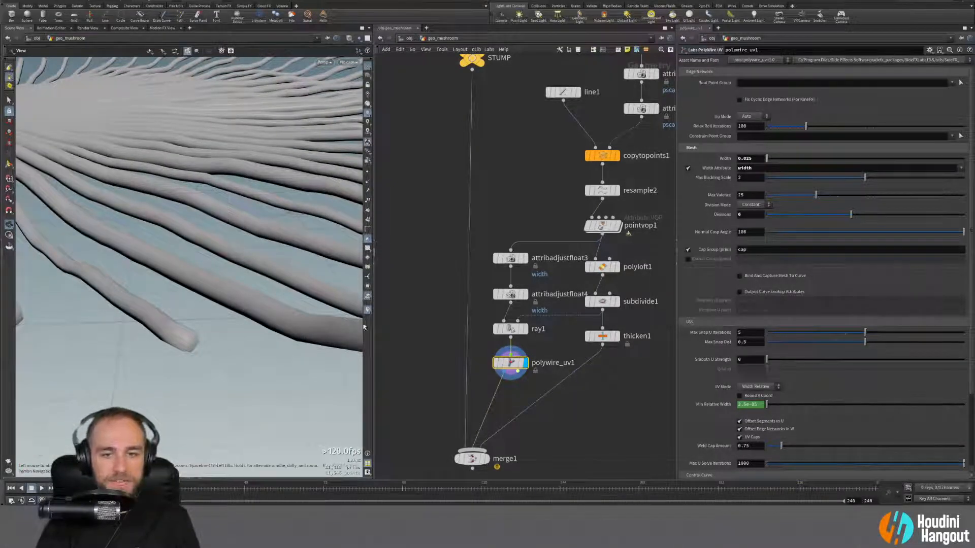
pyautogui.click(353, 63)
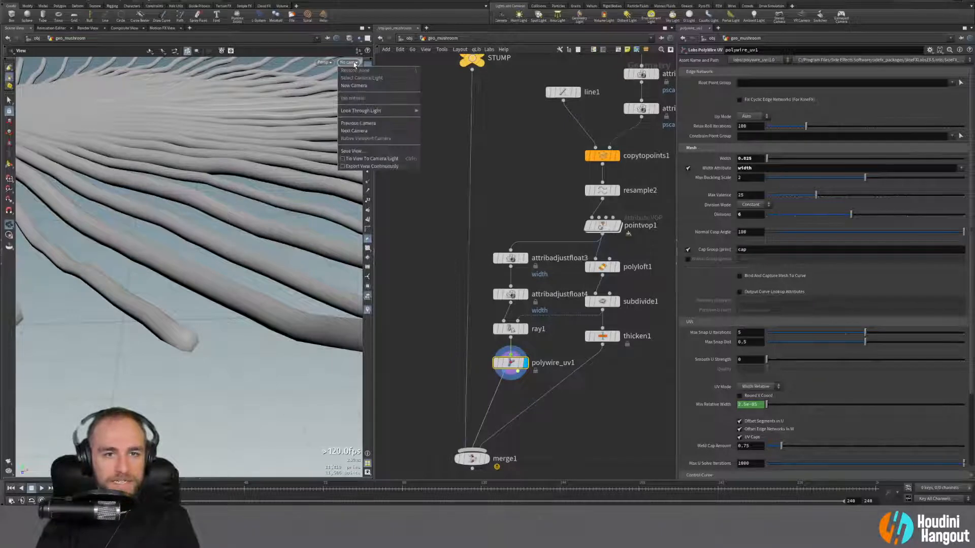
pyautogui.click(354, 63)
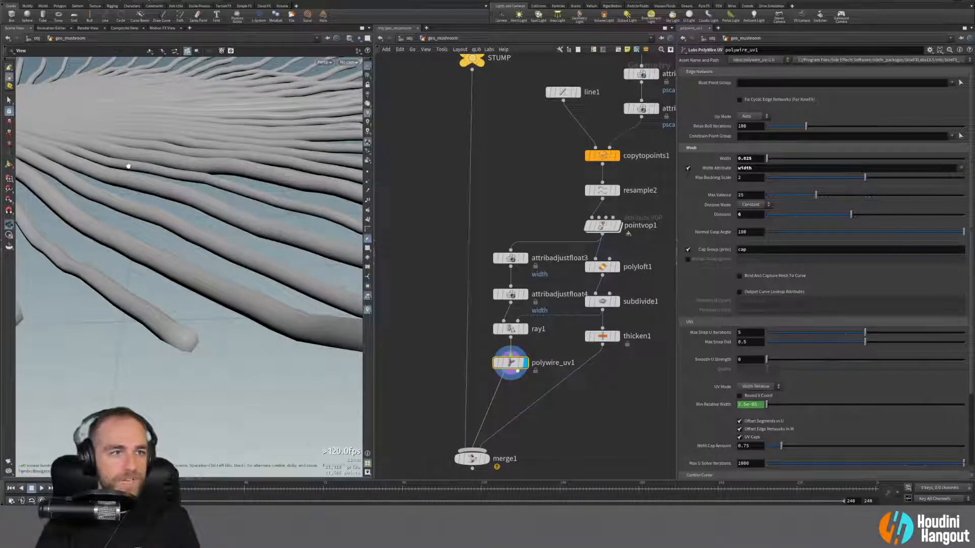
pyautogui.press('Return')
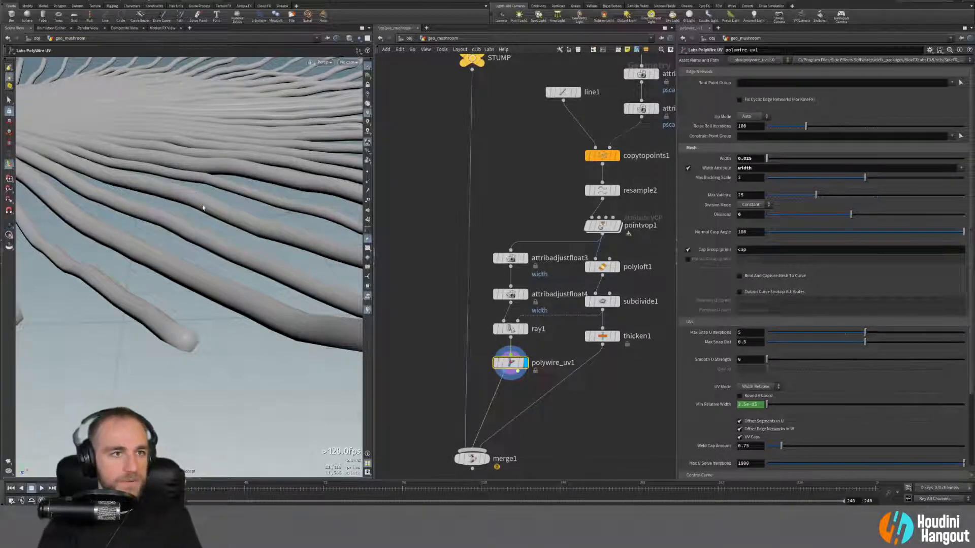
pyautogui.click(368, 286)
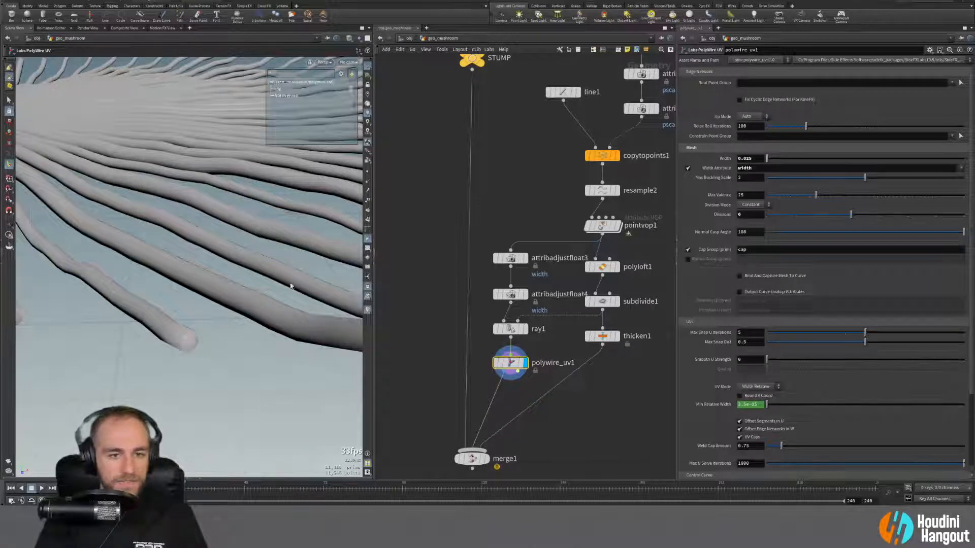
pyautogui.click(277, 96)
pyautogui.keyDown('alt'); pyautogui.moveTo(179, 337); pyautogui.dragTo(296, 170); pyautogui.keyUp('alt')
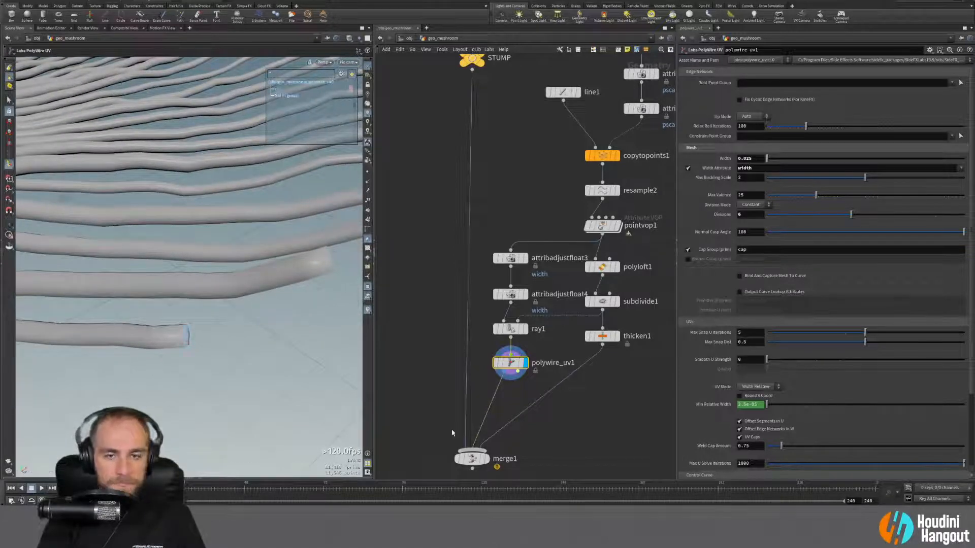
# Step: Insert a PolyBevel node between polywire_uv1 and merge1 and display it
pyautogui.press('Tab')
pyautogui.moveTo(447, 430)
pyautogui.write('merge')
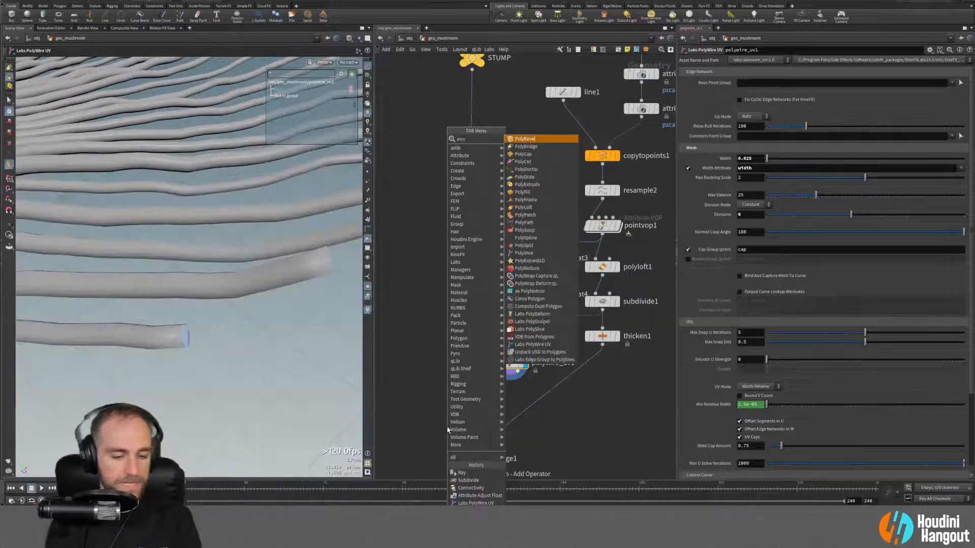
pyautogui.press('Return')
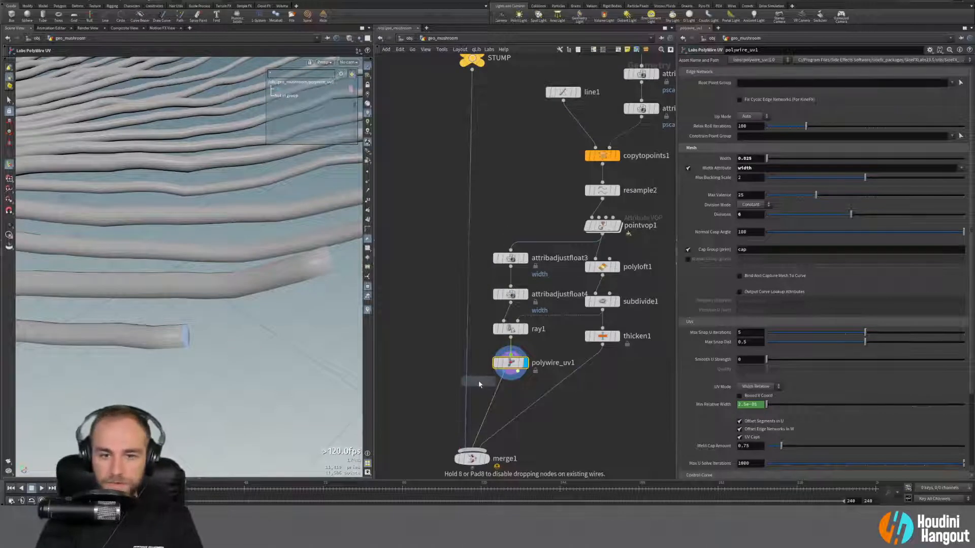
pyautogui.click(503, 395)
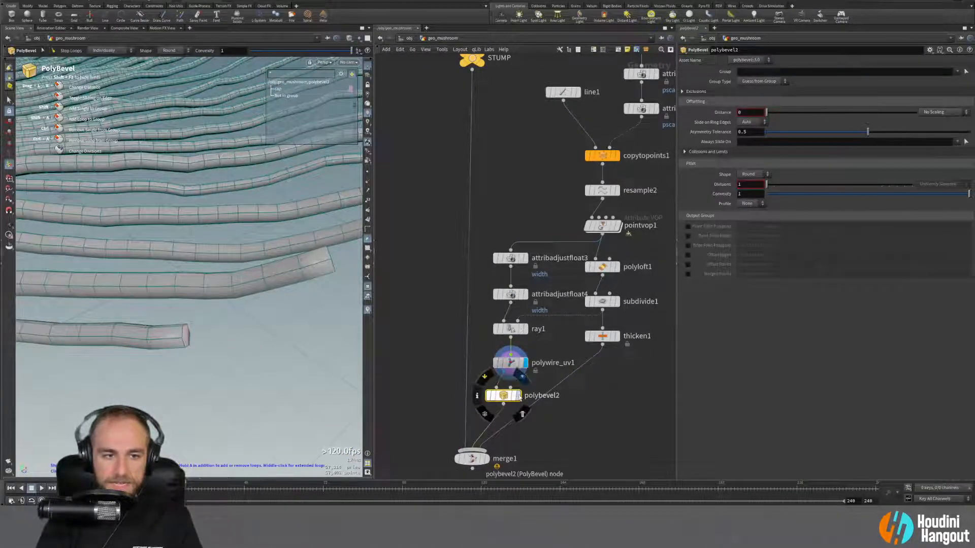
pyautogui.click(519, 395)
pyautogui.moveTo(510, 398); pyautogui.dragTo(513, 396)
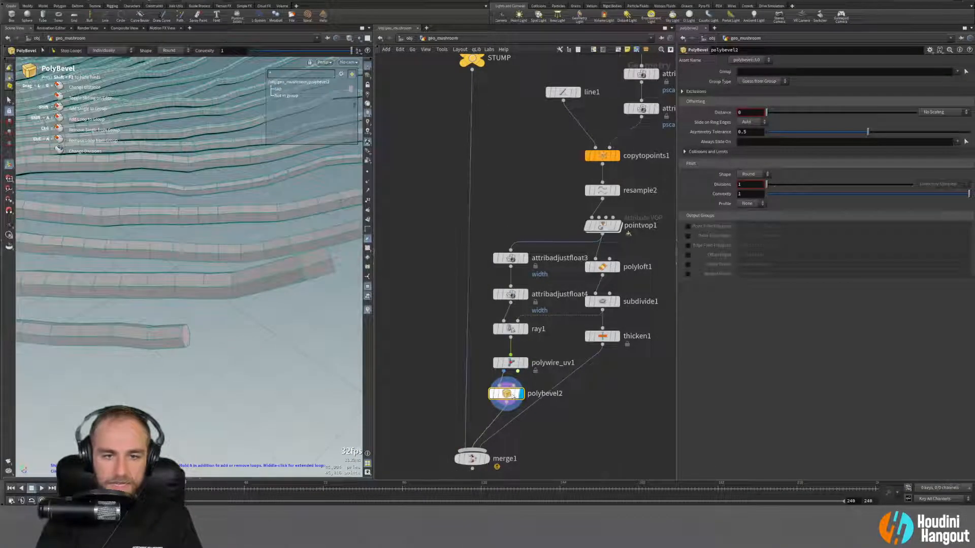
# Step: Restrict polybevel2 to the cap group, with a distance of 0.033 and 5 fillet divisions
pyautogui.click(959, 82)
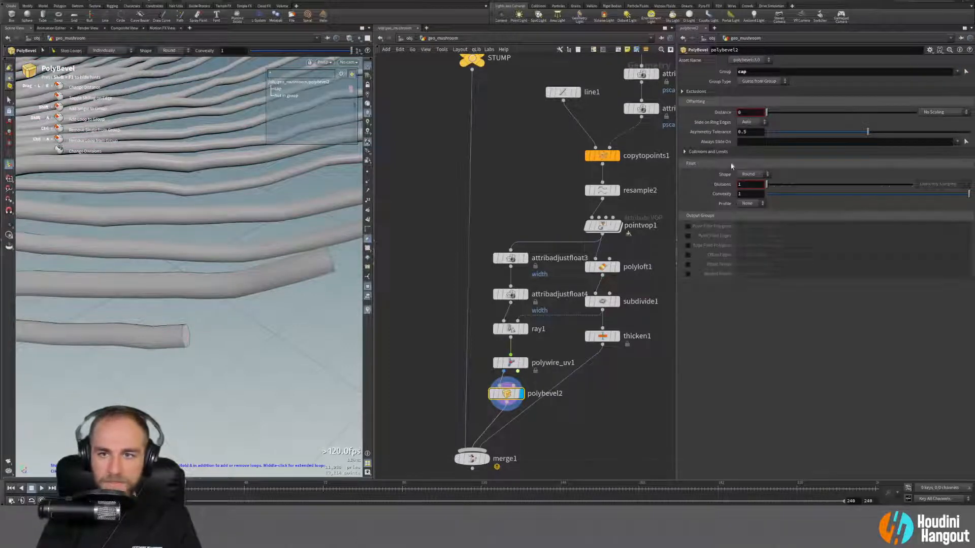
pyautogui.moveTo(770, 114); pyautogui.dragTo(772, 115)
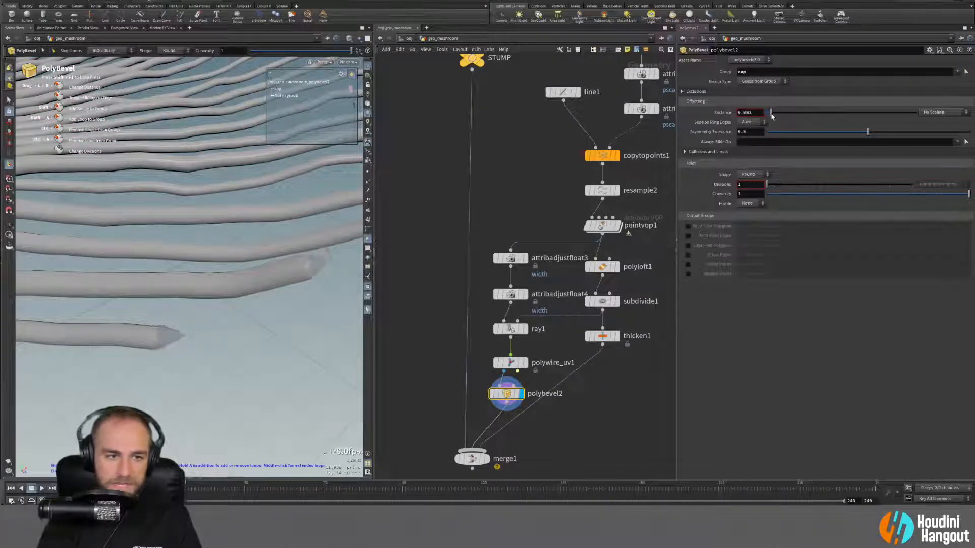
pyautogui.moveTo(769, 188); pyautogui.dragTo(795, 185)
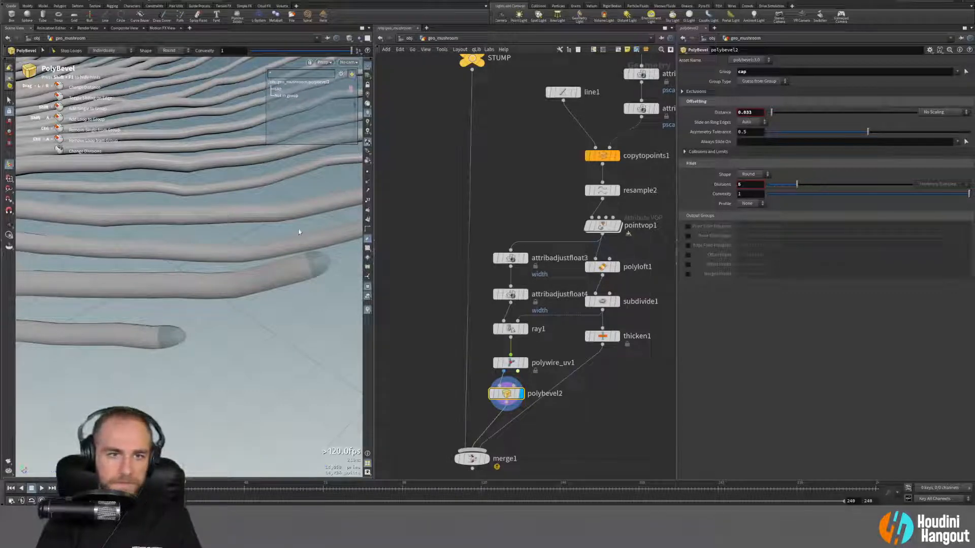
# Step: Switch the viewport to Smooth Wire Shaded and reduce the polybevel2 distance to 0.023 while checking the rounded tube ends
pyautogui.click(351, 39)
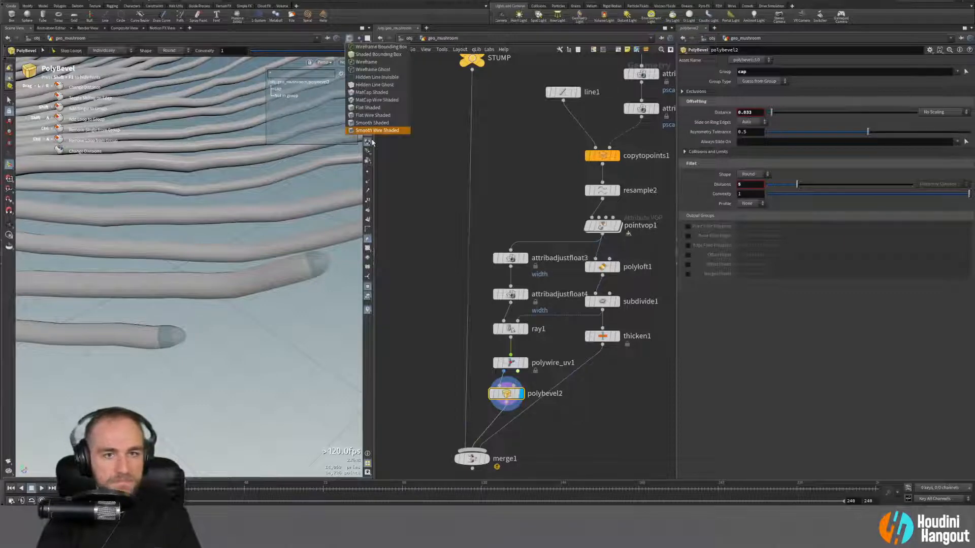
pyautogui.click(366, 132)
pyautogui.moveTo(294, 275)
pyautogui.keyDown('alt'); pyautogui.mouseDown()
pyautogui.moveTo(218, 263)
pyautogui.moveTo(303, 263)
pyautogui.moveTo(246, 326)
pyautogui.moveTo(272, 350)
pyautogui.moveTo(192, 331)
pyautogui.moveTo(203, 309)
pyautogui.mouseUp(); pyautogui.keyUp('alt')
pyautogui.moveTo(774, 114); pyautogui.dragTo(770, 115)
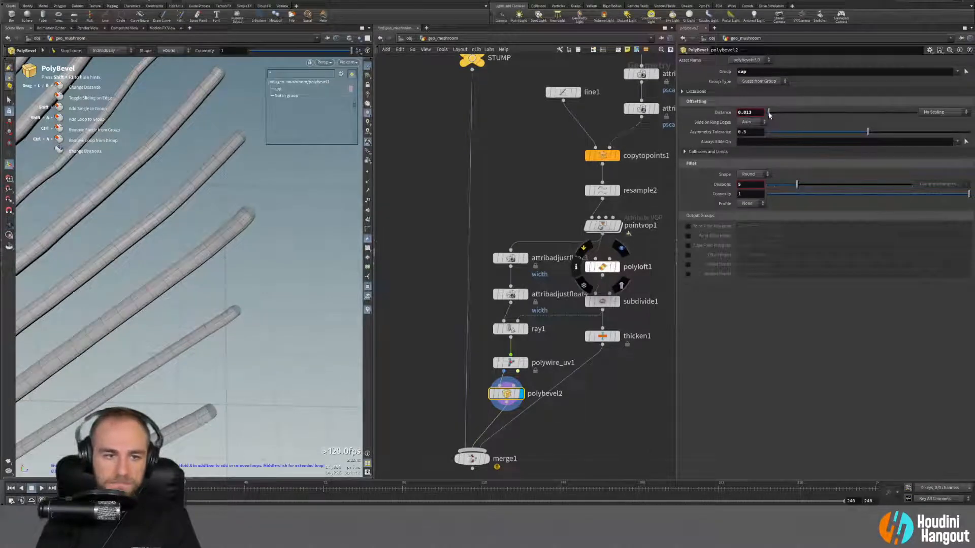
pyautogui.keyDown('alt'); pyautogui.moveTo(218, 209); pyautogui.dragTo(157, 196, button='right'); pyautogui.keyUp('alt')
pyautogui.keyDown('alt'); pyautogui.moveTo(157, 196); pyautogui.dragTo(239, 259); pyautogui.keyUp('alt')
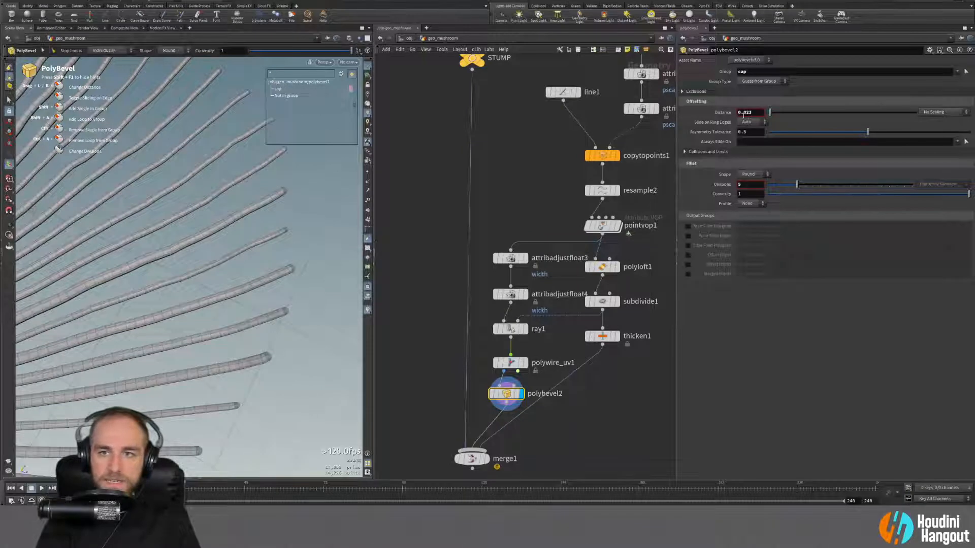
# Step: Set the polybevel2 distance to 0.03 and inspect the rounded tube ends up close
pyautogui.write('0.0')
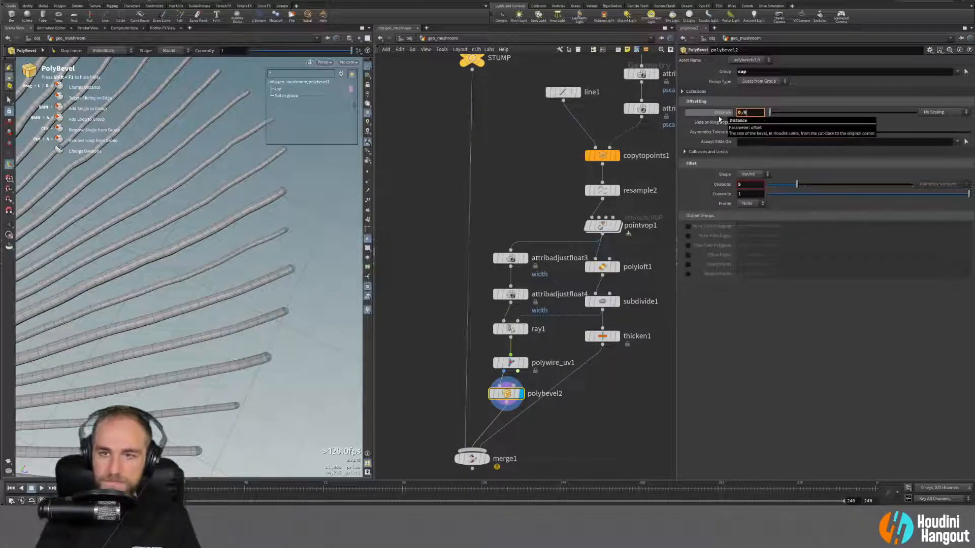
pyautogui.press('Return')
pyautogui.keyDown('alt'); pyautogui.moveTo(219, 285); pyautogui.dragTo(198, 316, button='right'); pyautogui.keyUp('alt')
pyautogui.keyDown('alt'); pyautogui.moveTo(198, 315); pyautogui.dragTo(163, 286); pyautogui.keyUp('alt')
pyautogui.keyDown('alt'); pyautogui.moveTo(163, 285); pyautogui.dragTo(282, 231, button='right'); pyautogui.keyUp('alt')
pyautogui.keyDown('alt'); pyautogui.moveTo(282, 230); pyautogui.dragTo(142, 289, button='middle'); pyautogui.keyUp('alt')
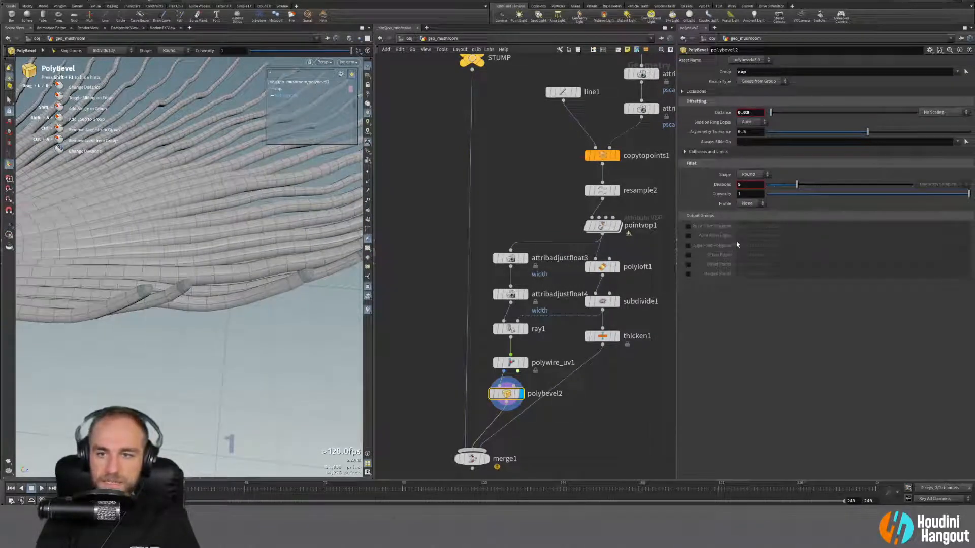
pyautogui.click(750, 203)
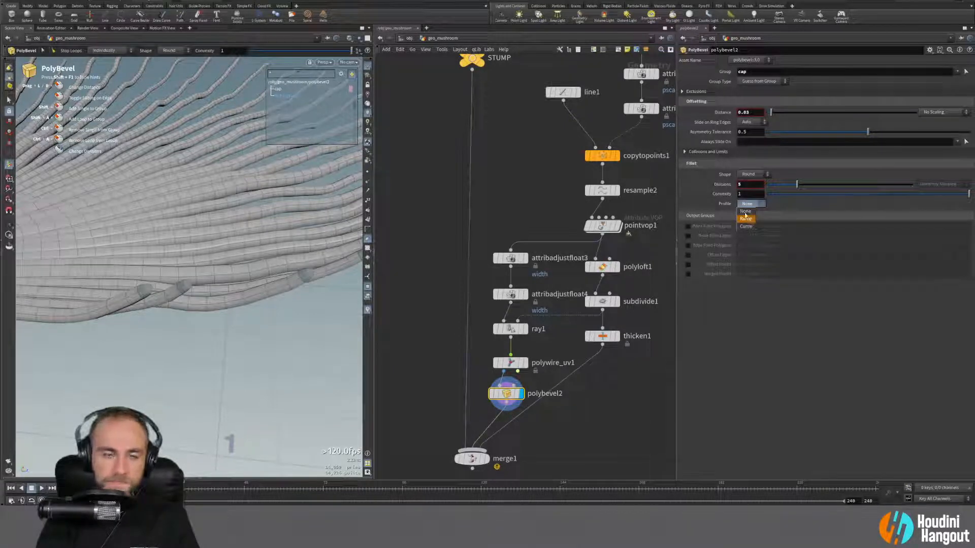
pyautogui.click(790, 165)
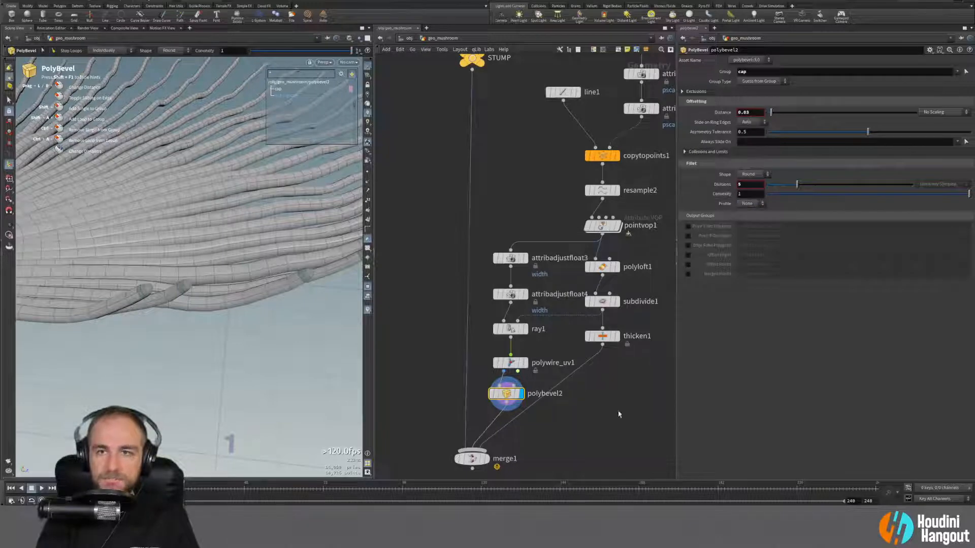
# Step: Display merge1 and examine the complete mushroom from below and from the side
pyautogui.click(486, 460)
pyautogui.click(470, 459)
pyautogui.moveTo(189, 304); pyautogui.dragTo(345, 225)
pyautogui.moveTo(228, 311); pyautogui.dragTo(151, 289)
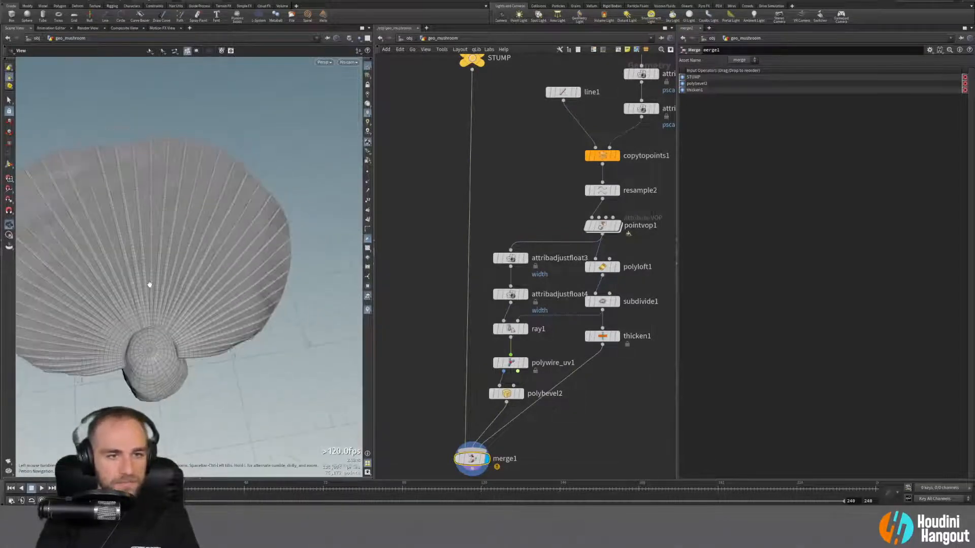
pyautogui.moveTo(126, 215); pyautogui.dragTo(178, 203)
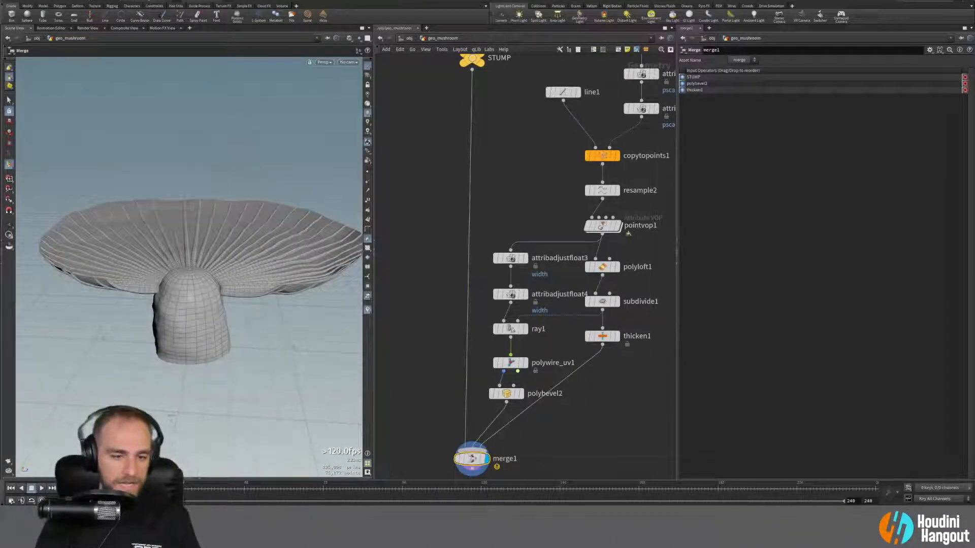
# Step: Bring up the mushroom reference photo in the browser, examine the gill colours up close and put the window away
pyautogui.click(280, 522)
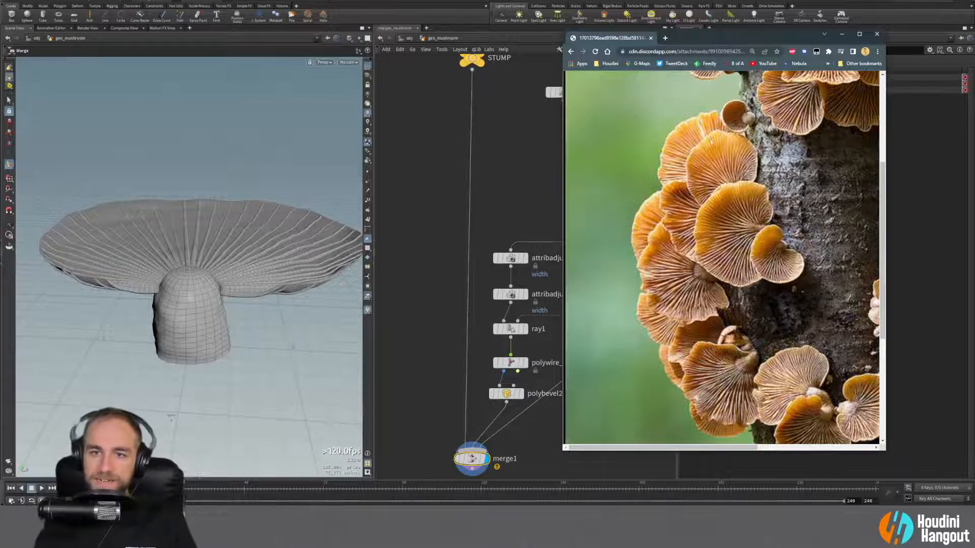
pyautogui.keyDown('ctrl'); pyautogui.scroll(3, 738, 209); pyautogui.keyUp('ctrl')
pyautogui.keyDown('ctrl'); pyautogui.scroll(-3, 761, 216); pyautogui.keyUp('ctrl')
pyautogui.keyDown('ctrl'); pyautogui.scroll(3, 785, 204); pyautogui.keyUp('ctrl')
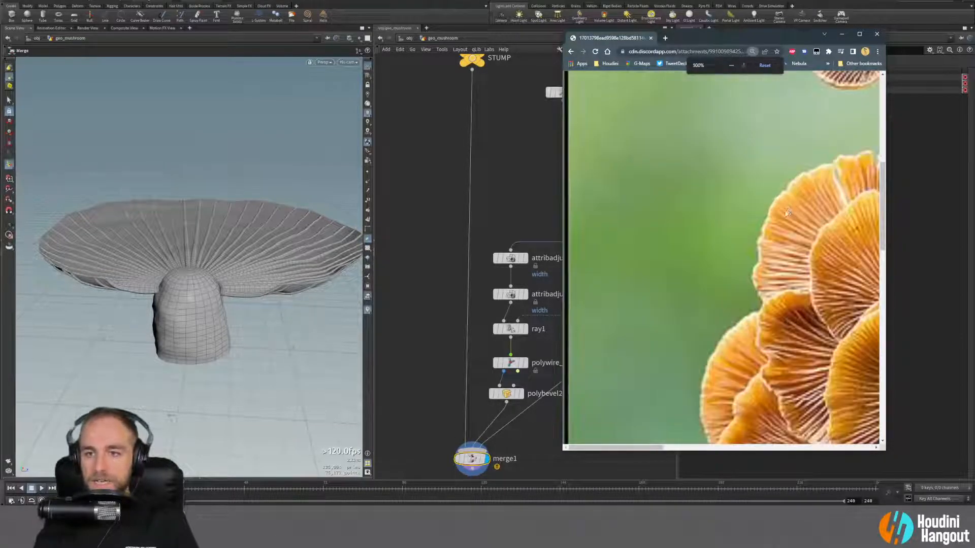
pyautogui.keyDown('ctrl'); pyautogui.scroll(-1, 788, 212); pyautogui.keyUp('ctrl')
pyautogui.moveTo(683, 448); pyautogui.dragTo(732, 449)
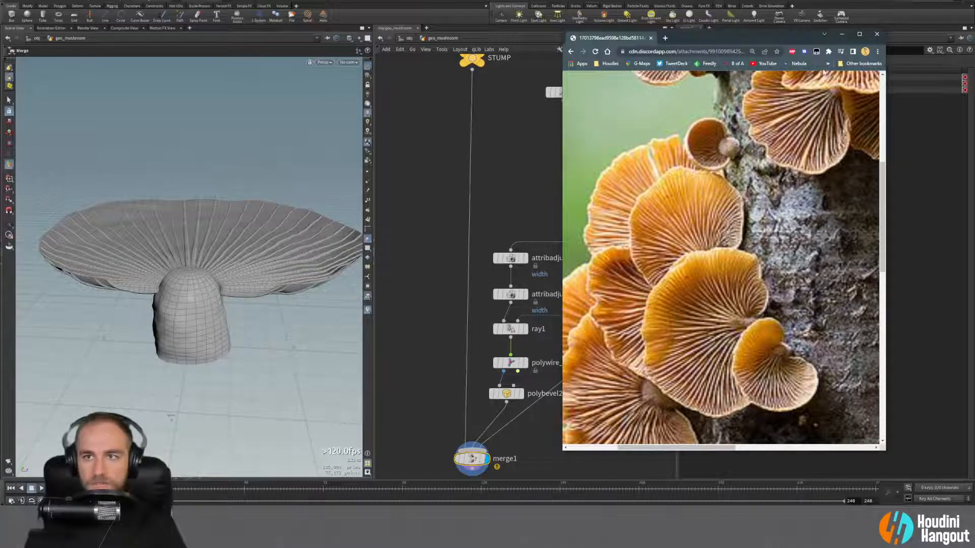
pyautogui.click(842, 34)
# Step: Display resample2 and briefly show the points along its curves
pyautogui.click(616, 190)
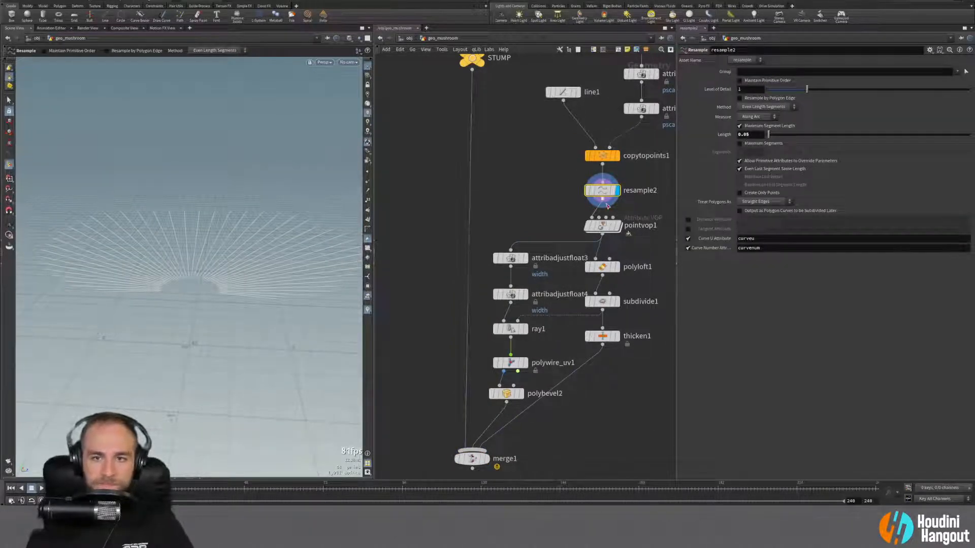
pyautogui.click(368, 173)
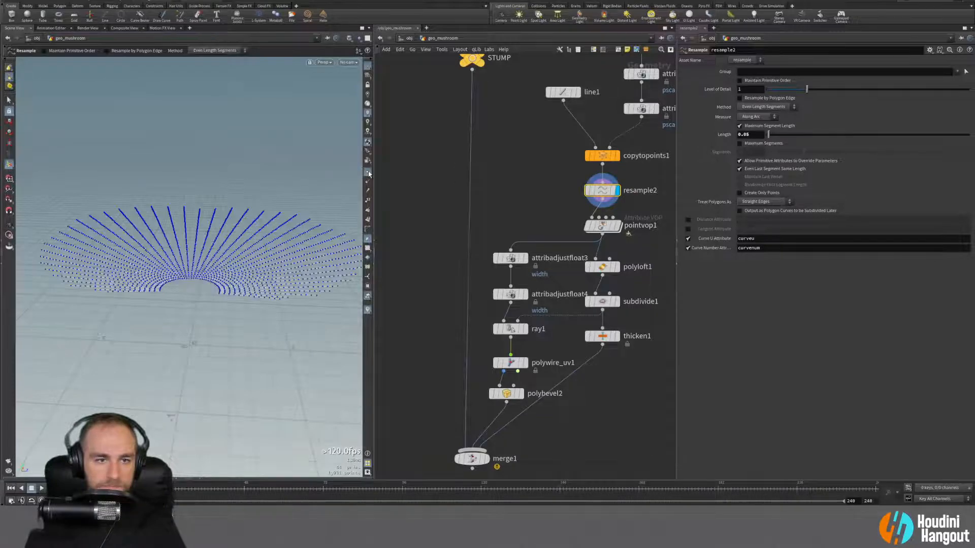
pyautogui.click(368, 173)
pyautogui.moveTo(205, 285)
pyautogui.keyDown('alt'); pyautogui.mouseDown()
pyautogui.moveTo(211, 265)
pyautogui.moveTo(215, 273)
pyautogui.mouseUp(); pyautogui.keyUp('alt')
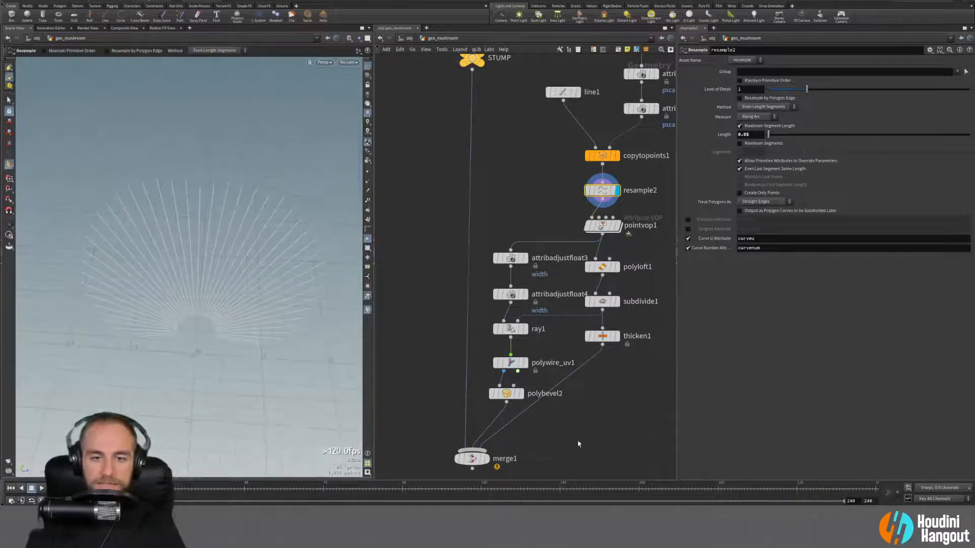
# Step: Route the wire from thicken1 to merge1 through a dot and open up space between resample2 and pointvop1
pyautogui.moveTo(602, 337); pyautogui.dragTo(602, 335)
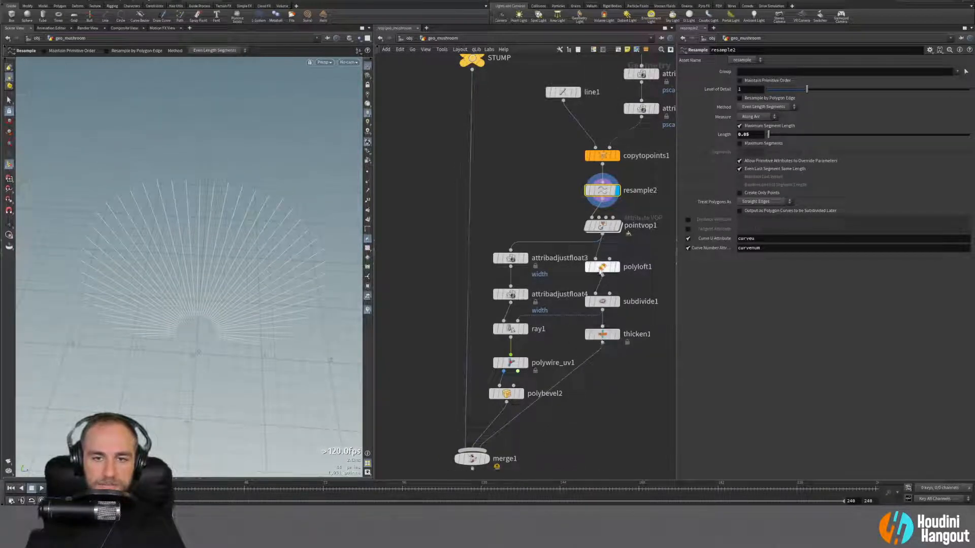
pyautogui.moveTo(481, 245); pyautogui.dragTo(641, 426)
pyautogui.click(558, 467)
pyautogui.keyDown('alt'); pyautogui.moveTo(557, 388); pyautogui.dragTo(601, 417); pyautogui.keyUp('alt')
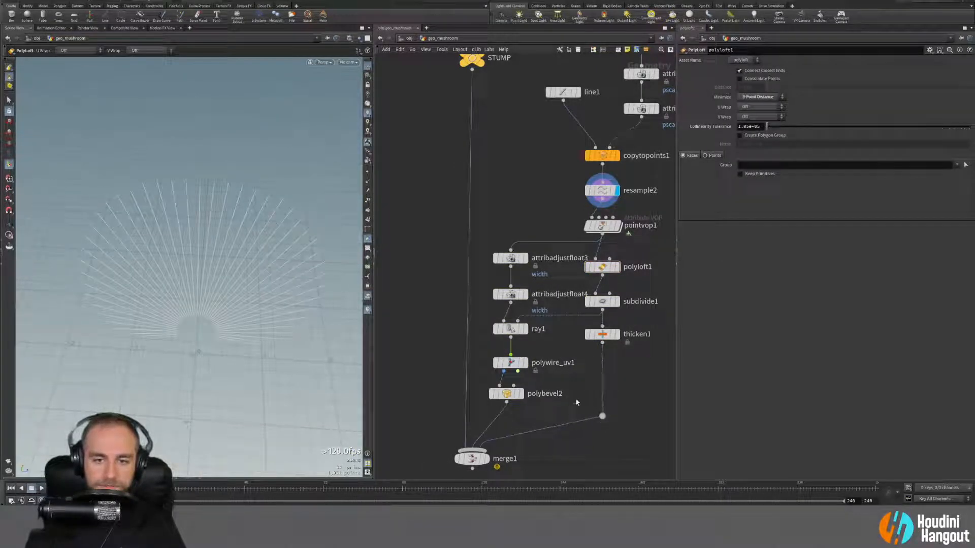
pyautogui.moveTo(579, 391); pyautogui.dragTo(579, 441, button='middle')
pyautogui.moveTo(538, 211); pyautogui.dragTo(394, 284, button='middle')
pyautogui.keyDown('ctrl'); pyautogui.moveTo(458, 316); pyautogui.dragTo(458, 238); pyautogui.keyUp('ctrl')
pyautogui.moveTo(430, 269); pyautogui.dragTo(510, 279, button='middle')
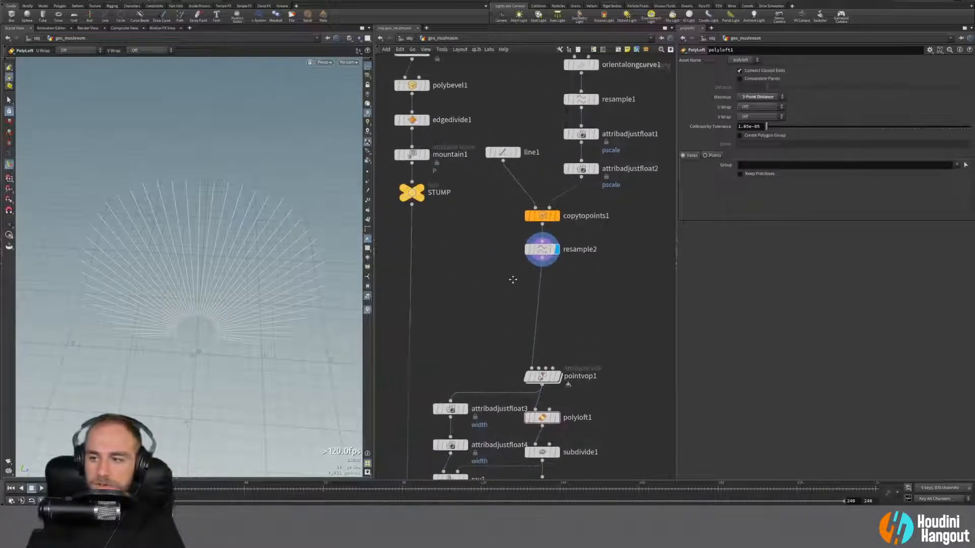
# Step: Insert an Attribute Adjust Color node between resample2 and pointvop1
pyautogui.scroll(-3, 505, 305)
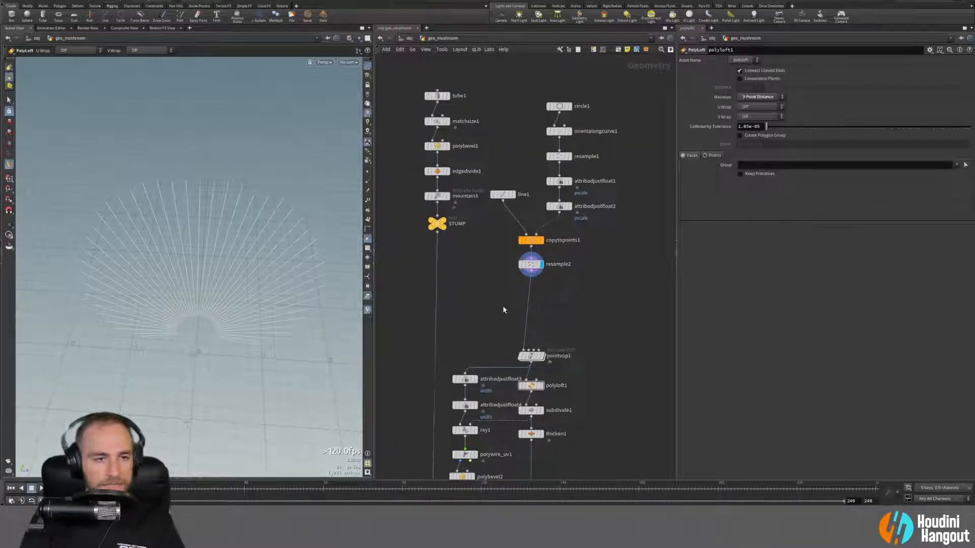
pyautogui.press('Tab')
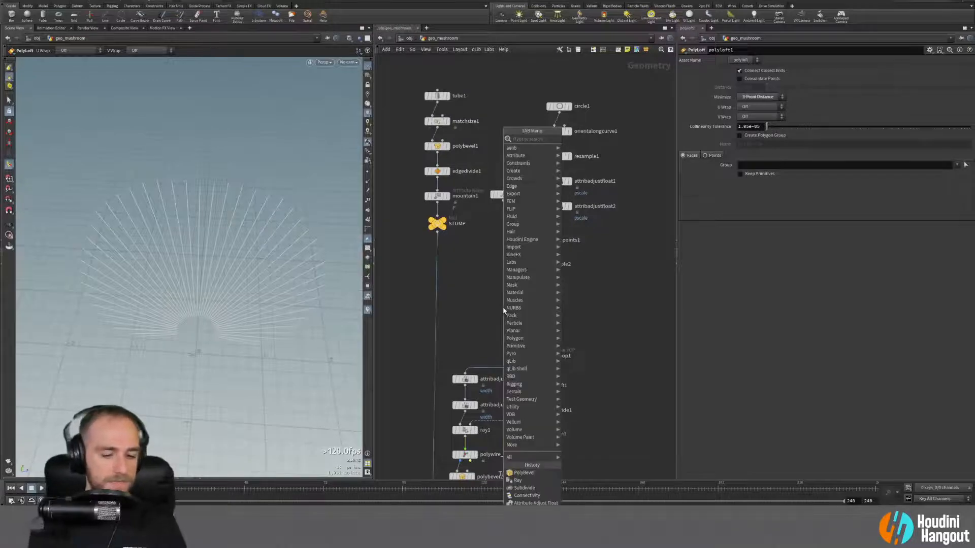
pyautogui.write('color')
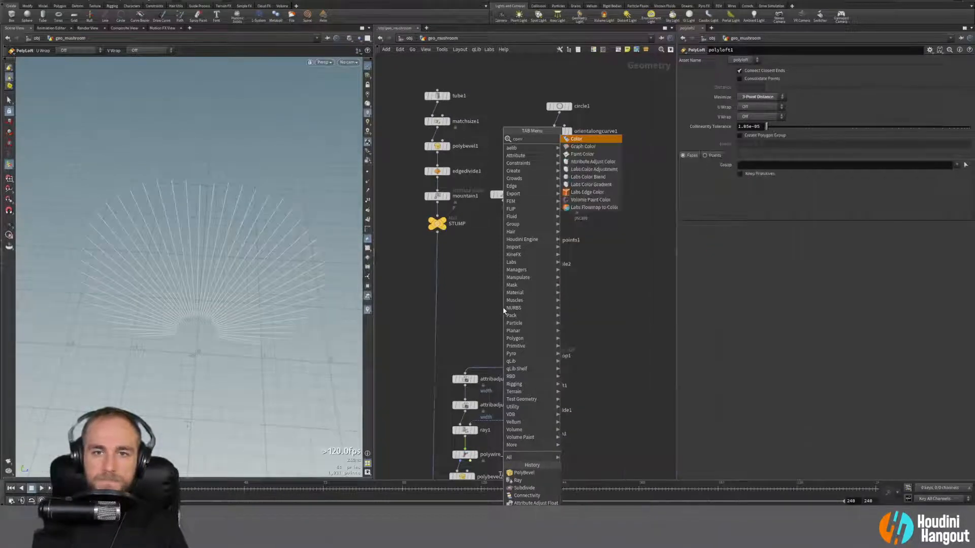
pyautogui.click(612, 170)
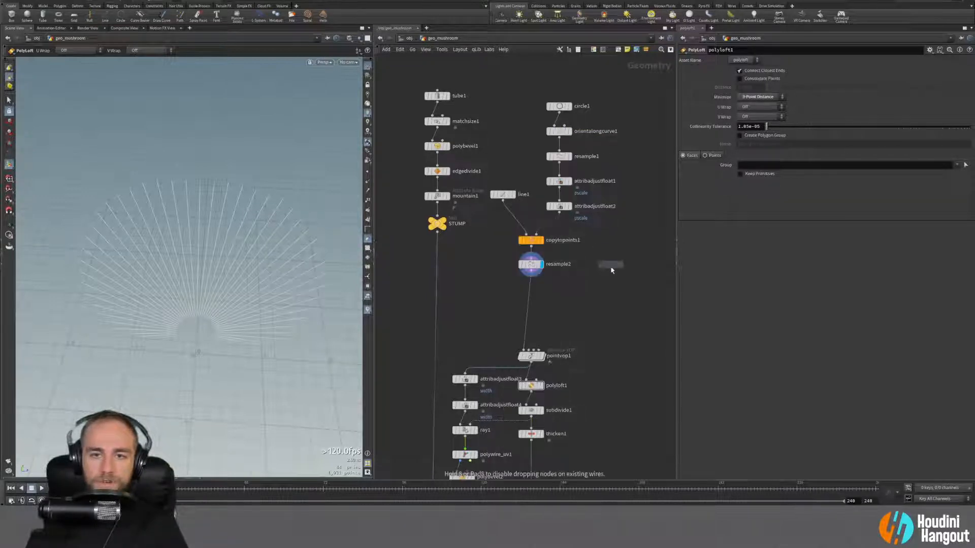
pyautogui.click(531, 297)
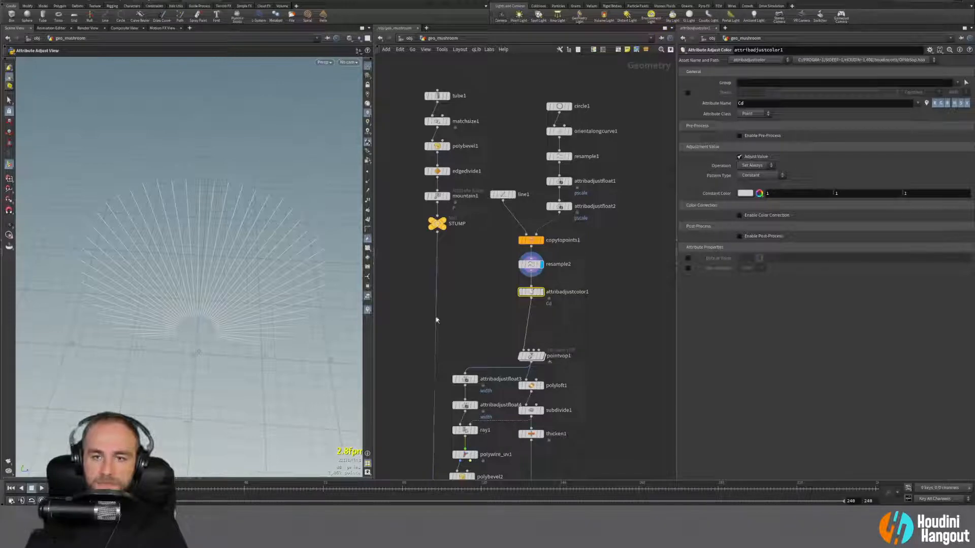
# Step: Set attribadjustcolor1's pattern type to Remap Attribute with curveu as the source attribute, and display the result
pyautogui.click(752, 175)
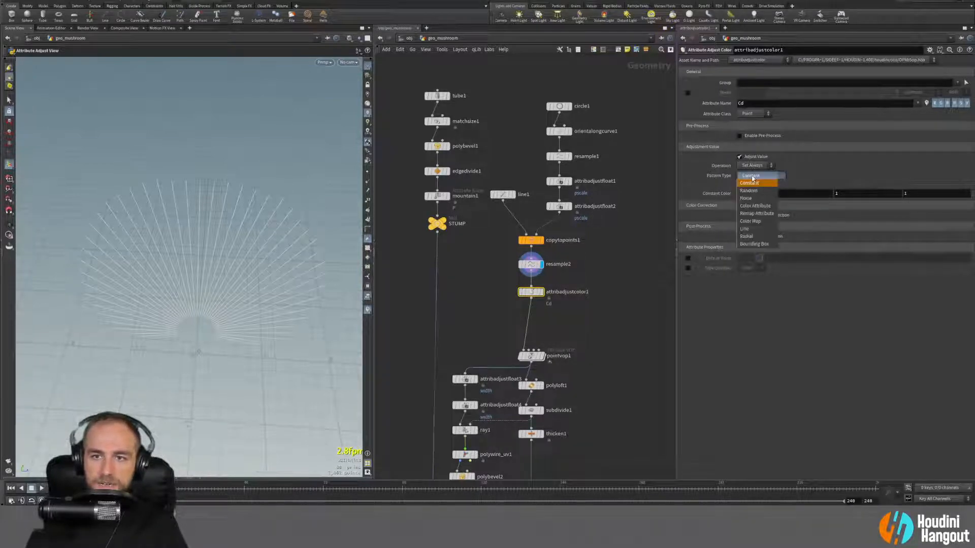
pyautogui.click(756, 213)
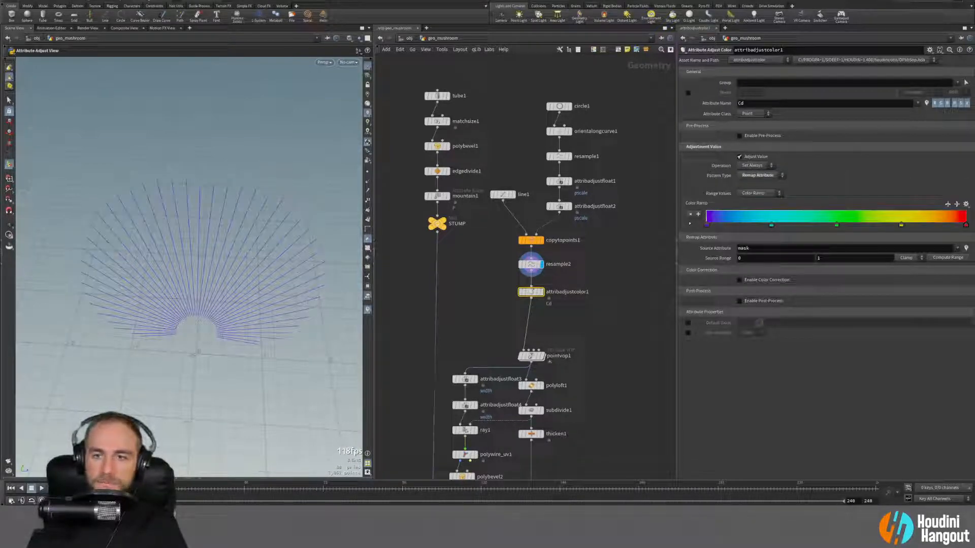
pyautogui.doubleClick(762, 248)
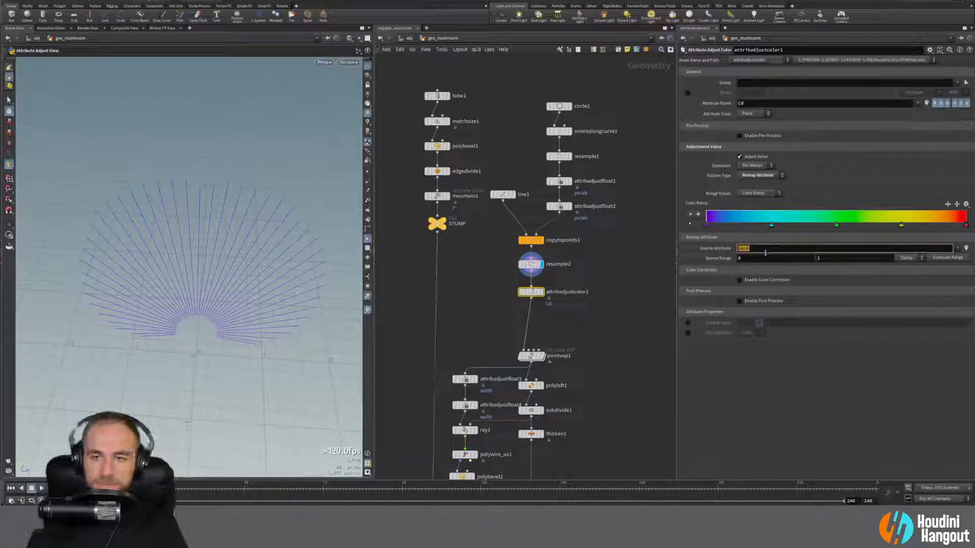
pyautogui.write('curveu')
pyautogui.press('Return')
pyautogui.keyDown('alt'); pyautogui.moveTo(223, 275); pyautogui.dragTo(310, 277); pyautogui.keyUp('alt')
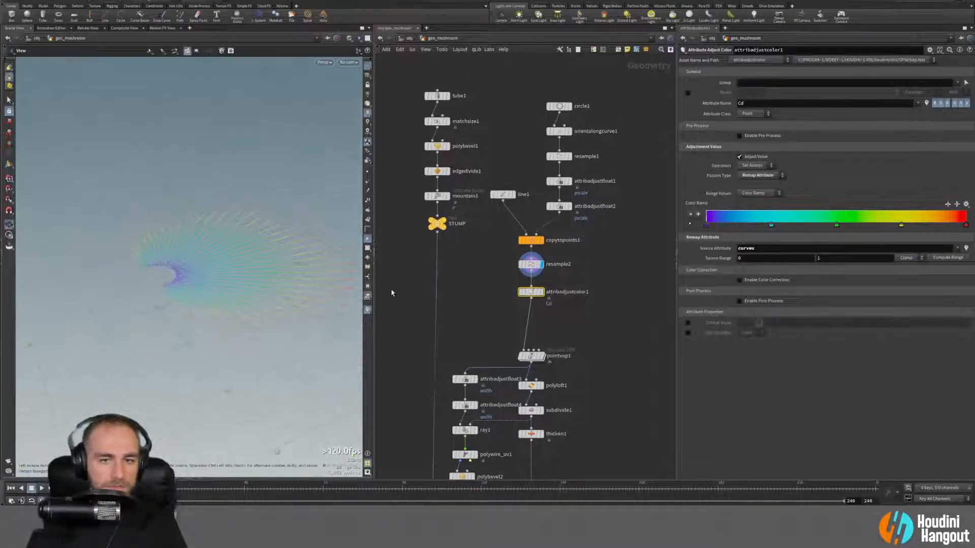
# Step: Display pointvop1 and polyloft1 in turn to examine the colour gradient across the curves and the lofted cap
pyautogui.click(542, 356)
pyautogui.click(531, 359)
pyautogui.moveTo(616, 399); pyautogui.dragTo(620, 362, button='middle')
pyautogui.click(547, 349)
pyautogui.click(536, 354)
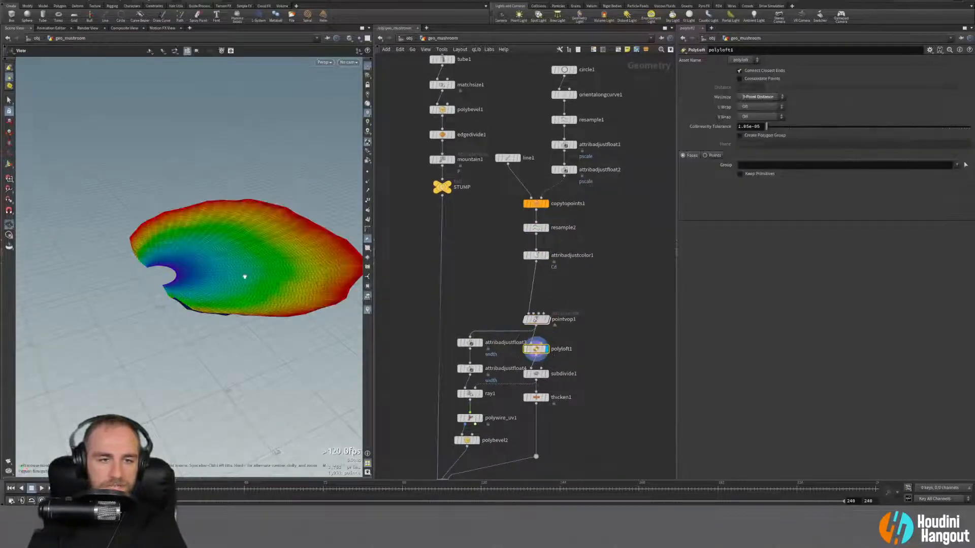
pyautogui.keyDown('alt'); pyautogui.moveTo(243, 272); pyautogui.dragTo(275, 306); pyautogui.keyUp('alt')
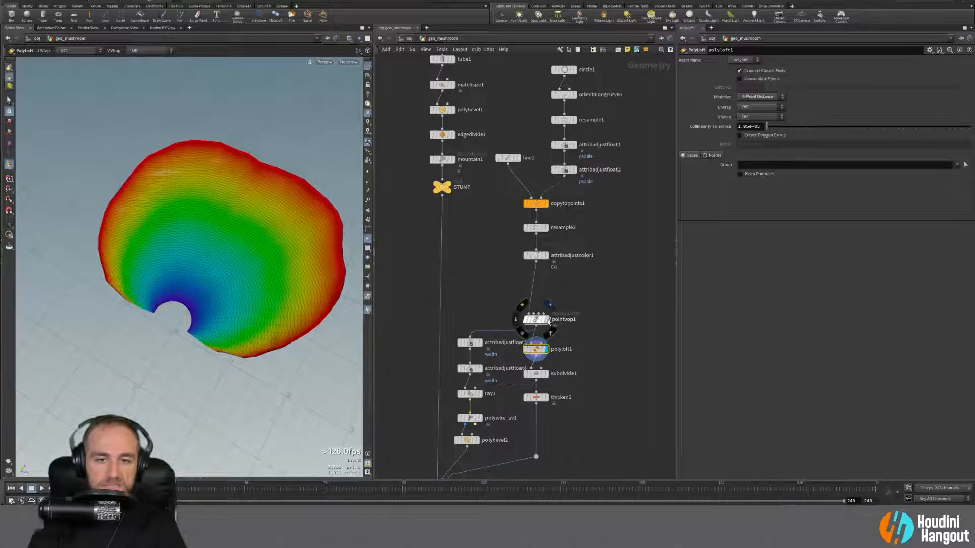
pyautogui.click(546, 319)
pyautogui.click(533, 320)
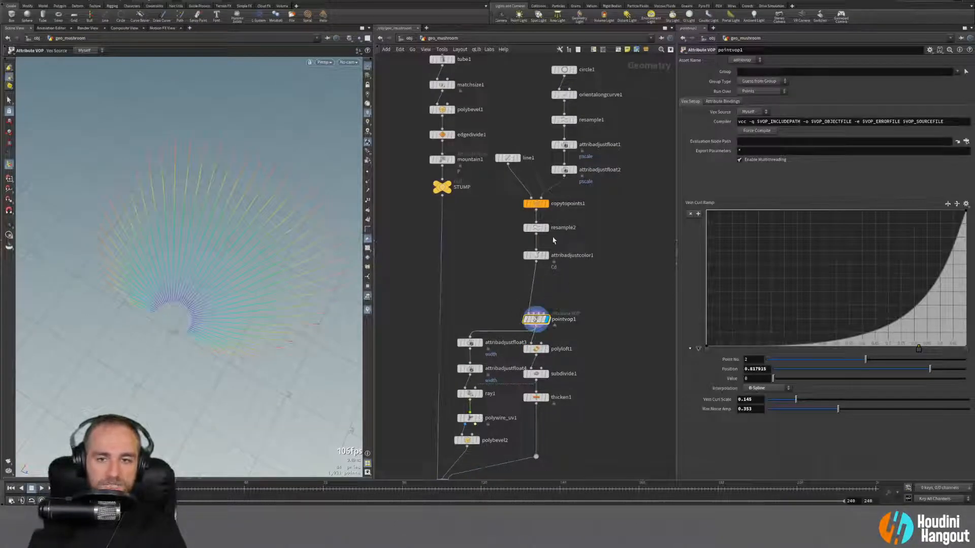
# Step: Move attribadjustcolor1 below pointvop1 onto the branch feeding polyloft1, close the gap above, and check the colours on attribadjustfloat3
pyautogui.click(546, 256)
pyautogui.click(533, 255)
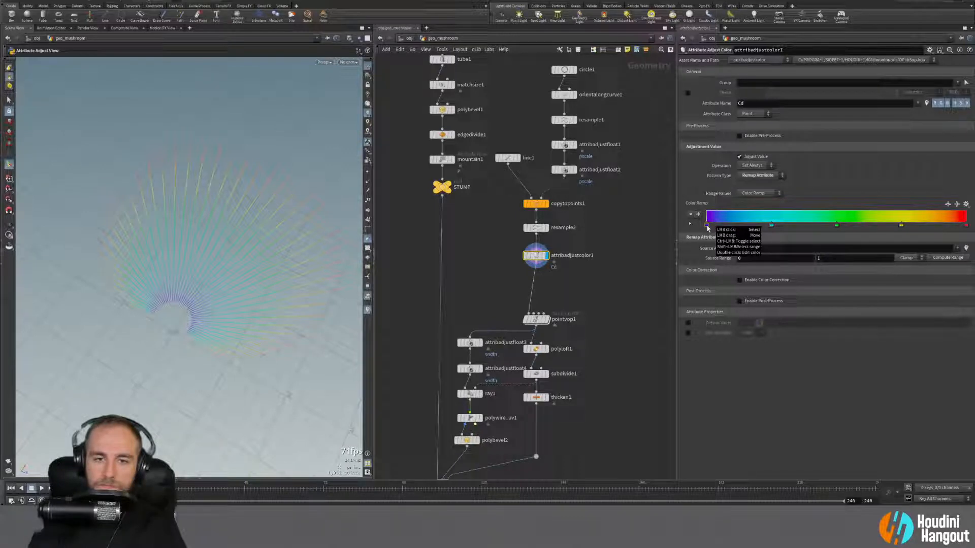
pyautogui.moveTo(535, 318); pyautogui.dragTo(532, 291)
pyautogui.moveTo(536, 255); pyautogui.dragTo(540, 325)
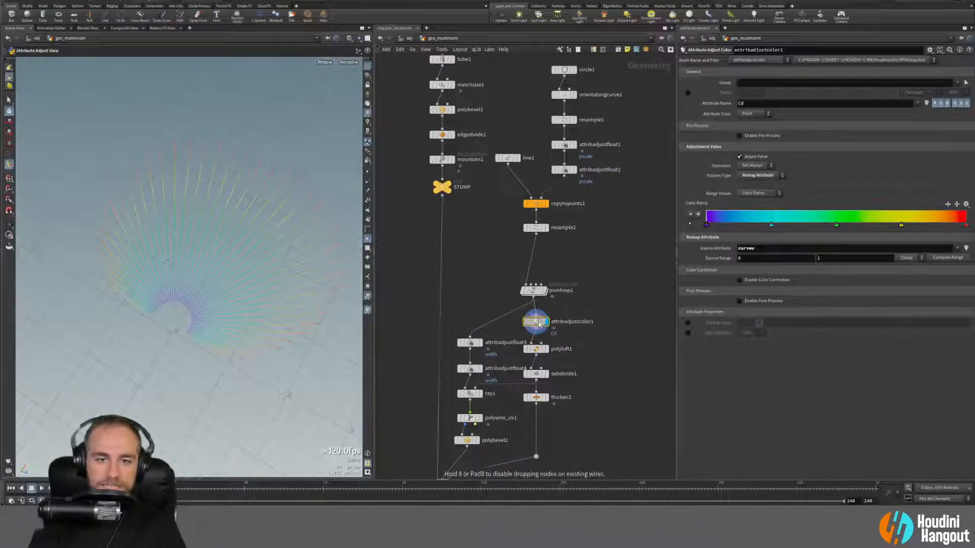
pyautogui.keyDown('shift'); pyautogui.moveTo(533, 228); pyautogui.dragTo(532, 261); pyautogui.keyUp('shift')
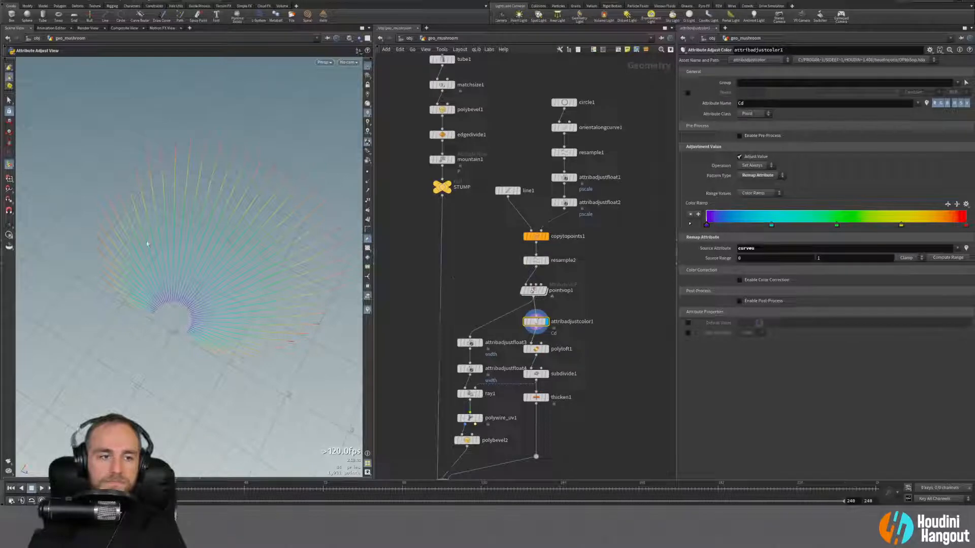
pyautogui.click(477, 343)
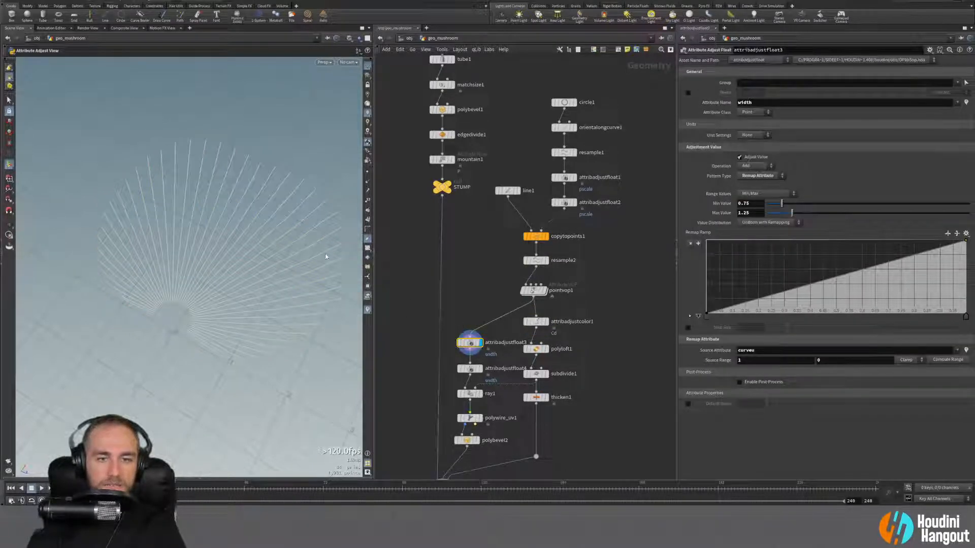
pyautogui.keyDown('shift'); pyautogui.moveTo(537, 291); pyautogui.dragTo(539, 297); pyautogui.keyUp('shift')
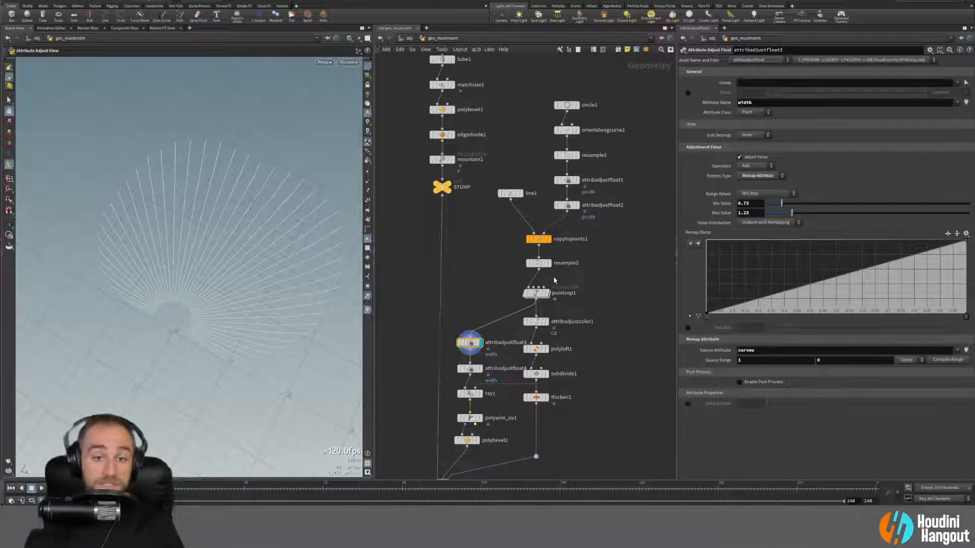
# Step: Apply the Sand preset to attribadjustcolor1's color ramp and display polyloft1 to view it on the cap
pyautogui.click(546, 322)
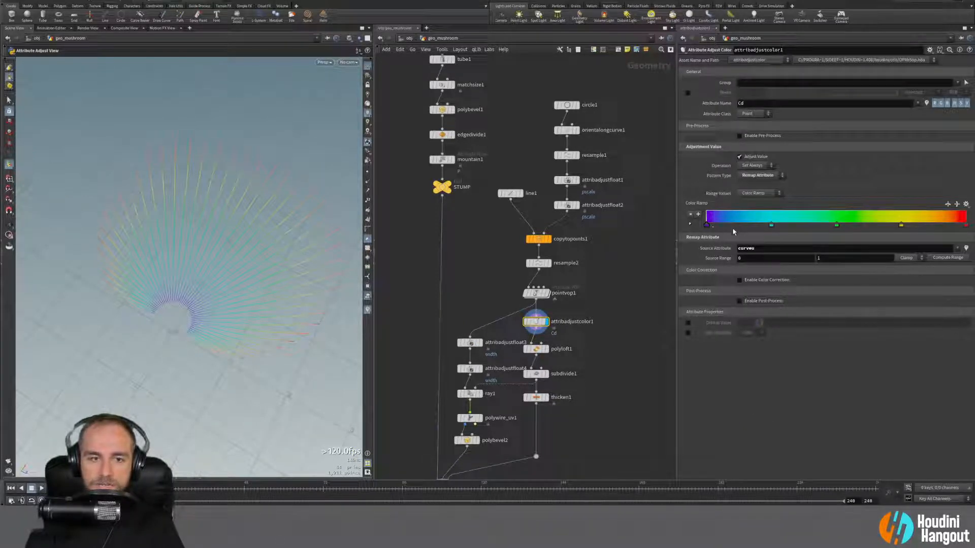
pyautogui.click(690, 223)
pyautogui.click(963, 205)
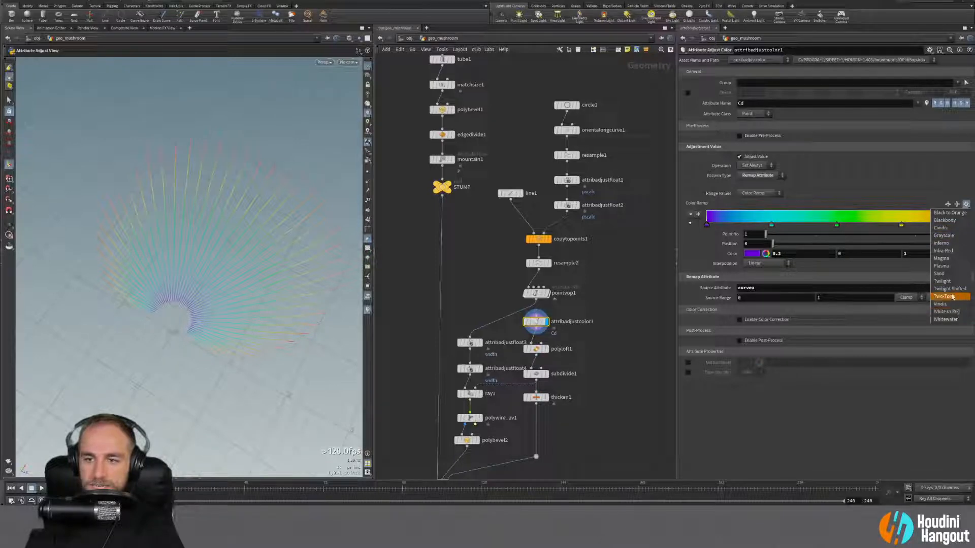
pyautogui.click(944, 274)
pyautogui.keyDown('alt'); pyautogui.moveTo(156, 270); pyautogui.dragTo(264, 224); pyautogui.keyUp('alt')
pyautogui.click(550, 337)
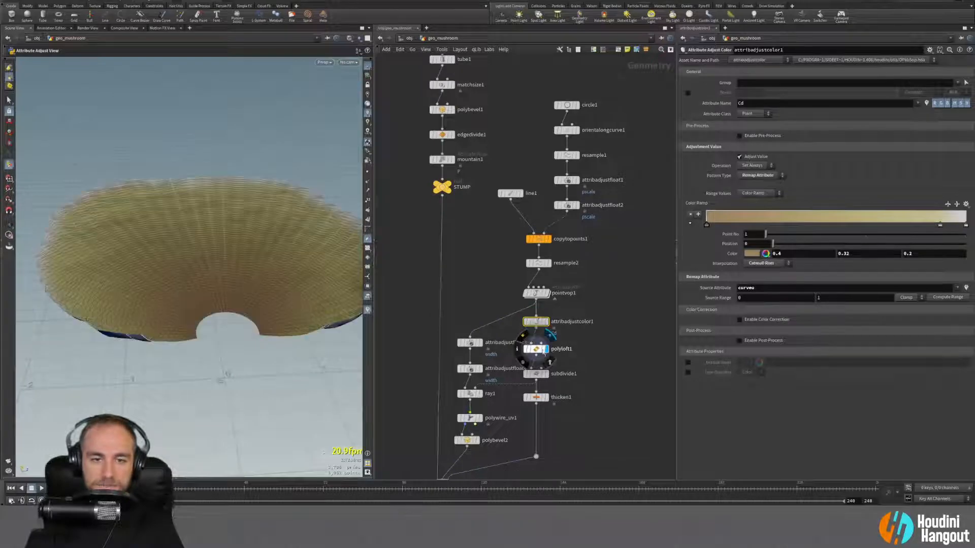
# Step: Set the first color ramp point of attribadjustcolor1 in HSV to saturation 0.687 and value 0.154
pyautogui.click(536, 348)
pyautogui.keyDown('alt'); pyautogui.moveTo(187, 244); pyautogui.dragTo(181, 292); pyautogui.keyUp('alt')
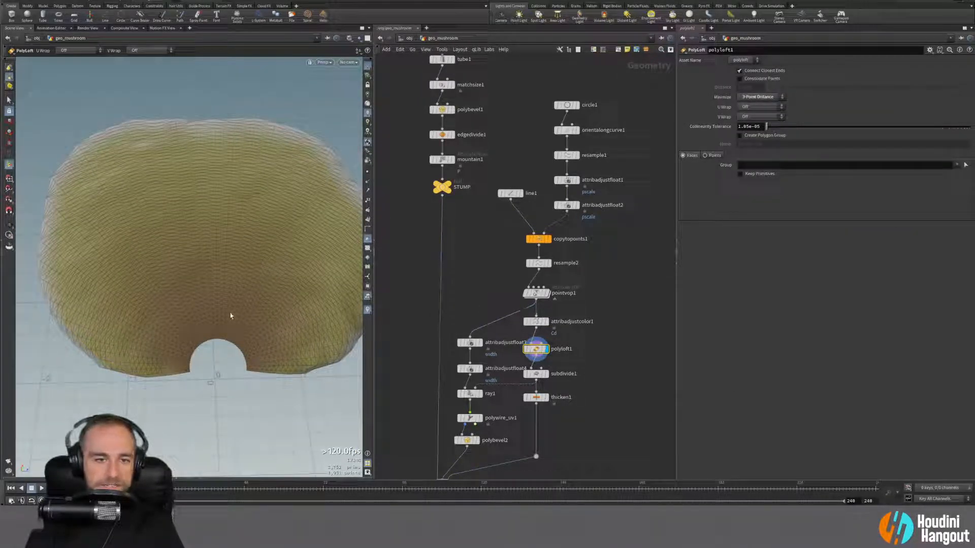
pyautogui.click(535, 321)
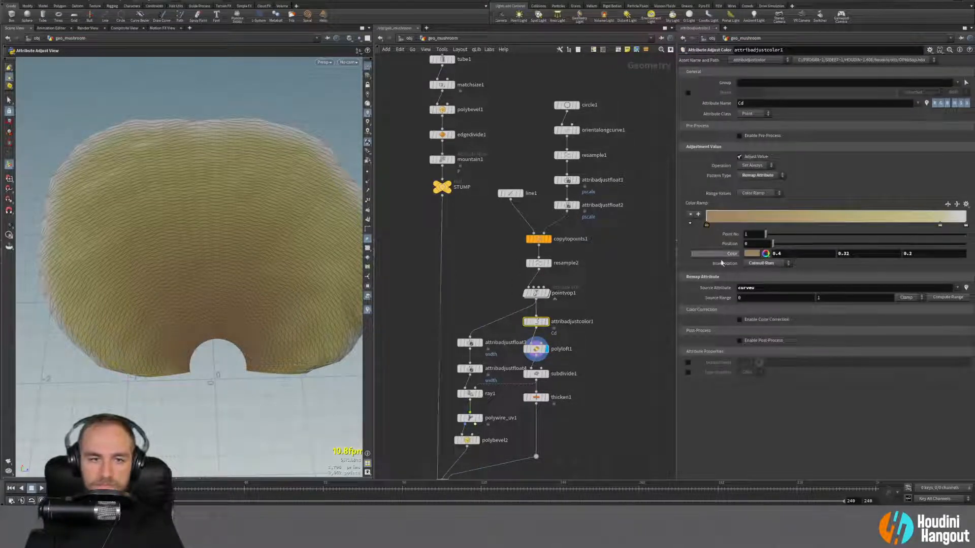
pyautogui.click(765, 253)
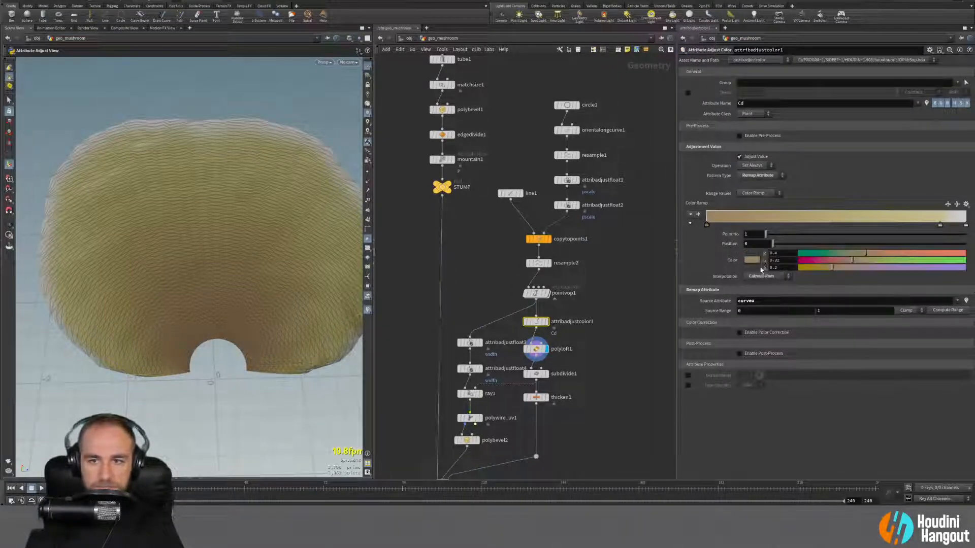
pyautogui.click(765, 266)
pyautogui.moveTo(865, 268); pyautogui.dragTo(824, 273)
pyautogui.keyDown('alt'); pyautogui.moveTo(130, 309); pyautogui.dragTo(153, 317); pyautogui.keyUp('alt')
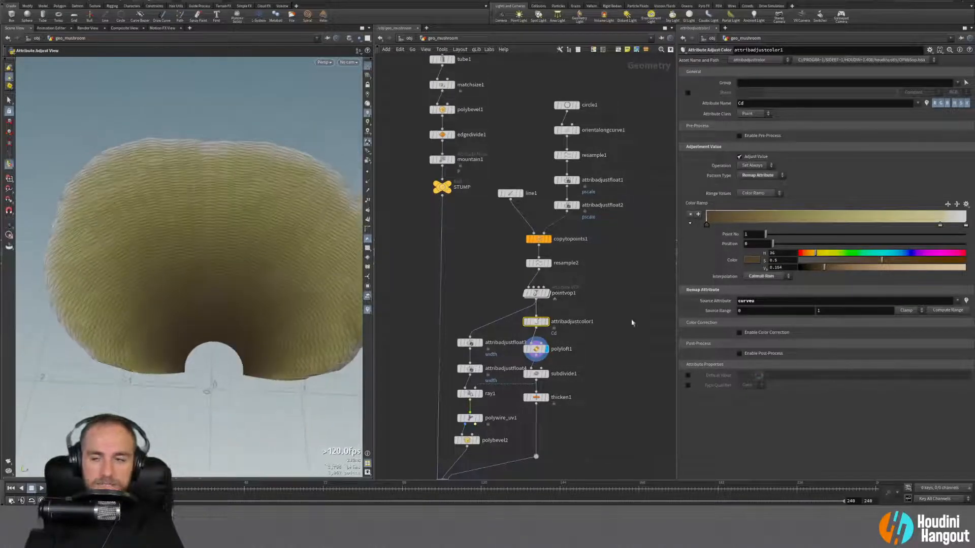
pyautogui.moveTo(882, 262); pyautogui.dragTo(912, 261)
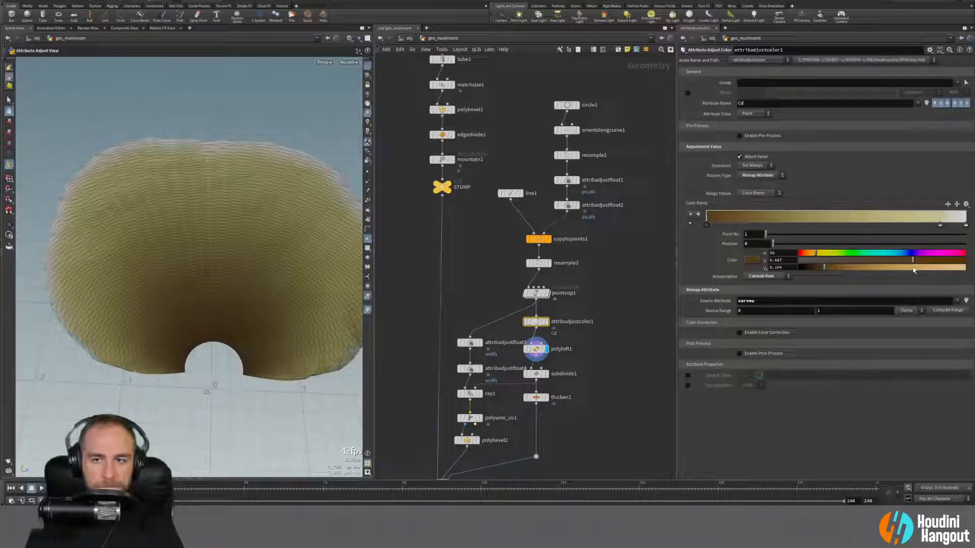
# Step: Select the second color ramp point and examine the gradient on the lofted cap from several angles
pyautogui.click(939, 226)
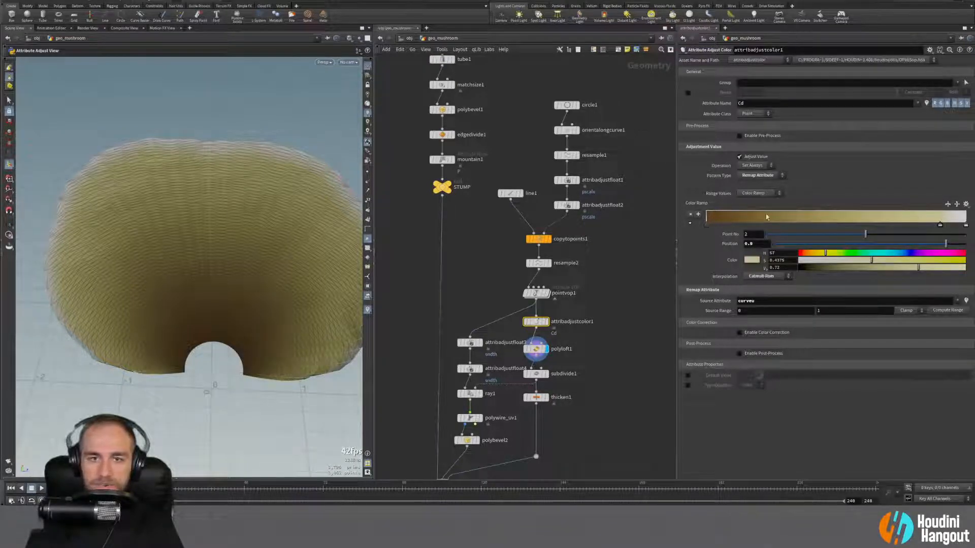
pyautogui.keyDown('alt'); pyautogui.moveTo(257, 148); pyautogui.dragTo(268, 174); pyautogui.keyUp('alt')
pyautogui.keyDown('alt'); pyautogui.moveTo(205, 203); pyautogui.dragTo(235, 211); pyautogui.keyUp('alt')
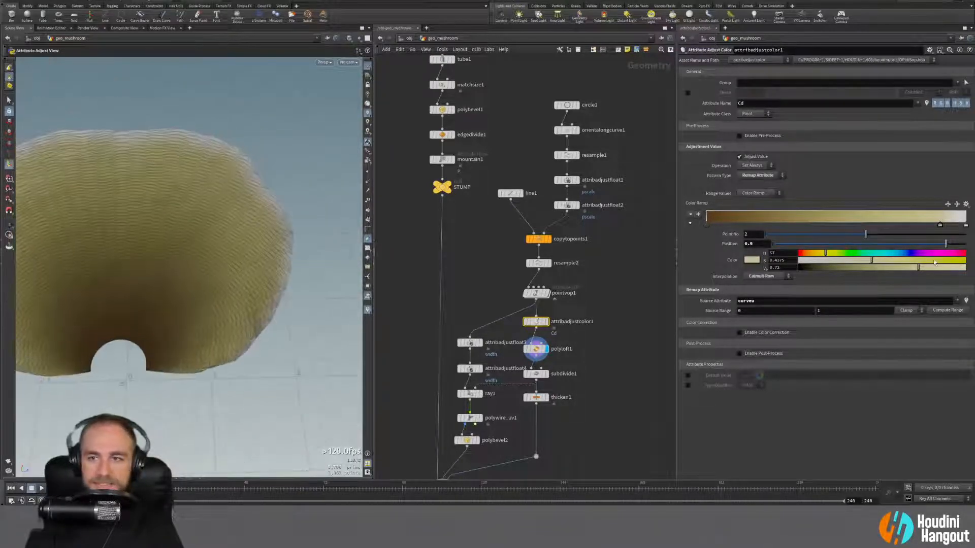
pyautogui.scroll(-4, 209, 248)
pyautogui.keyDown('alt'); pyautogui.moveTo(209, 248); pyautogui.dragTo(246, 239, button='middle'); pyautogui.keyUp('alt')
pyautogui.keyDown('alt'); pyautogui.moveTo(245, 239); pyautogui.dragTo(225, 264); pyautogui.keyUp('alt')
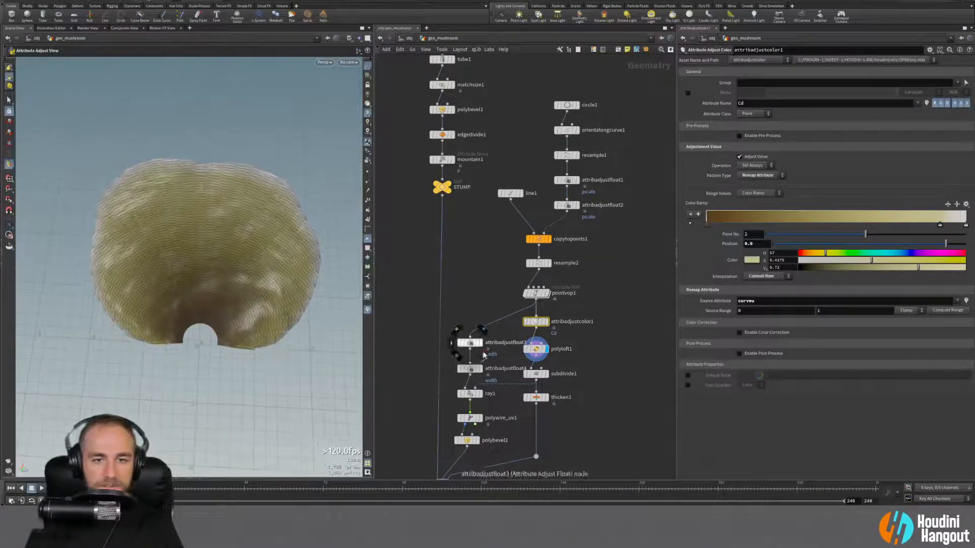
# Step: Insert a Color node between pointvop1 and the first width adjustment node on the gill branch
pyautogui.click(479, 308)
pyautogui.press('Tab')
pyautogui.write('color')
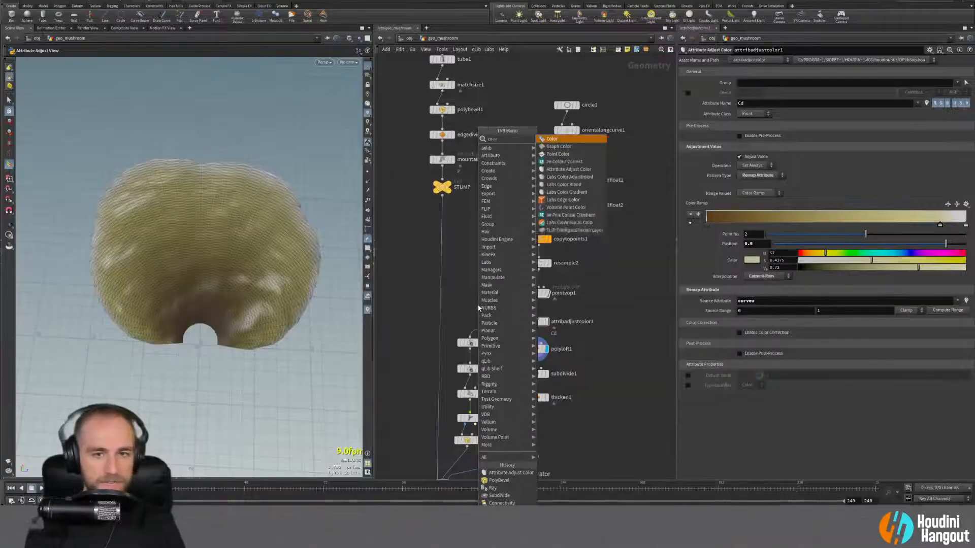
pyautogui.press('Return')
pyautogui.click(476, 320)
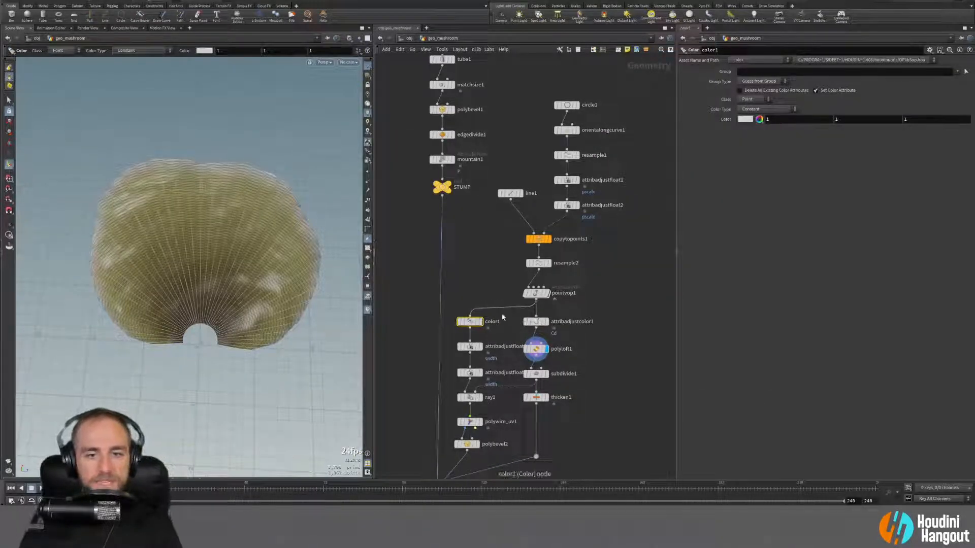
# Step: Set the hue of the second color ramp point in attribadjustcolor1 to 37
pyautogui.click(535, 322)
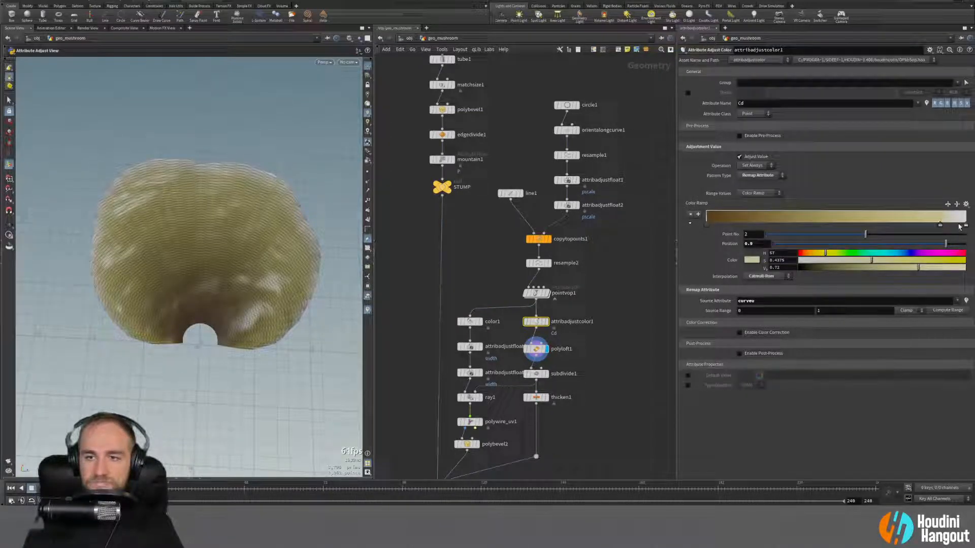
pyautogui.click(964, 226)
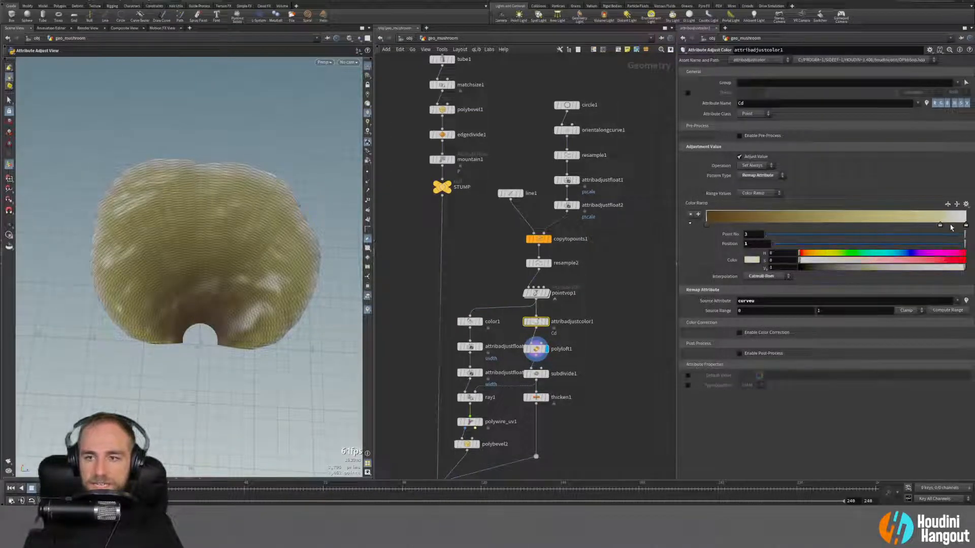
pyautogui.click(940, 225)
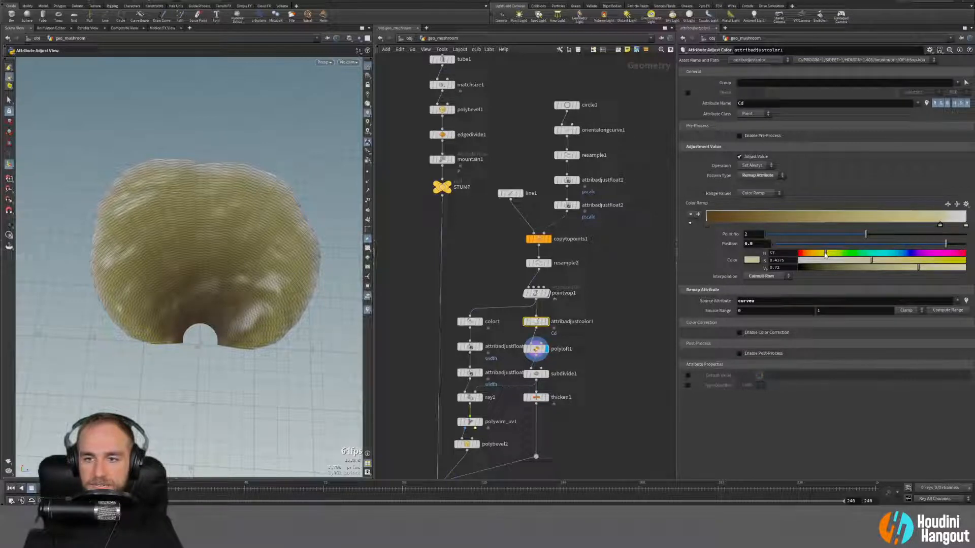
pyautogui.moveTo(823, 254); pyautogui.dragTo(818, 256)
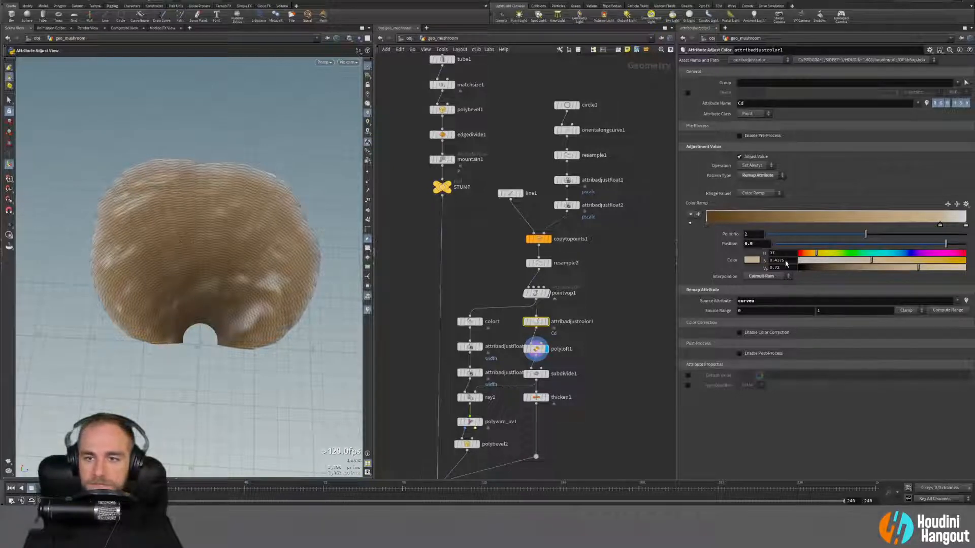
# Step: Copy the second ramp point's color from attribadjustcolor1, paste its values into color1's color, and display color1
pyautogui.rightClick(730, 261)
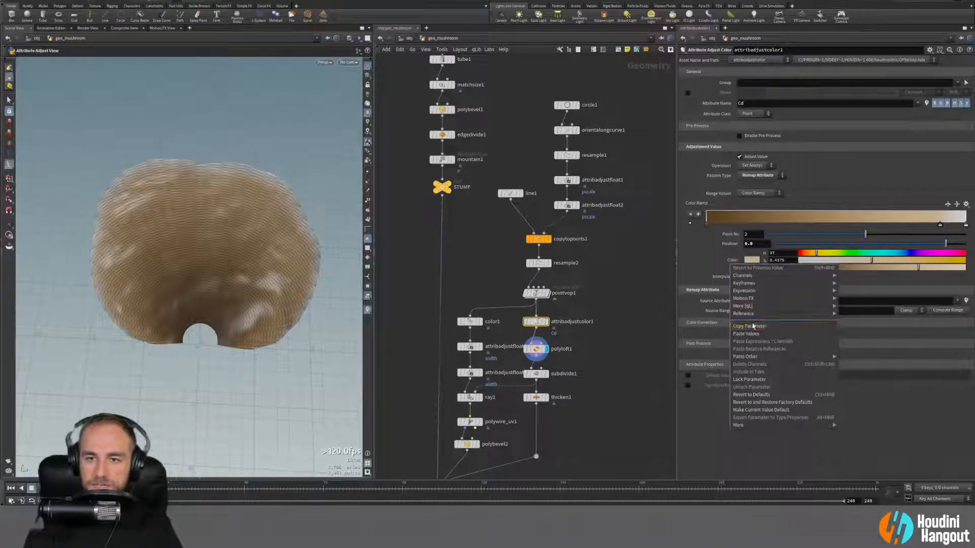
pyautogui.click(758, 326)
pyautogui.click(470, 322)
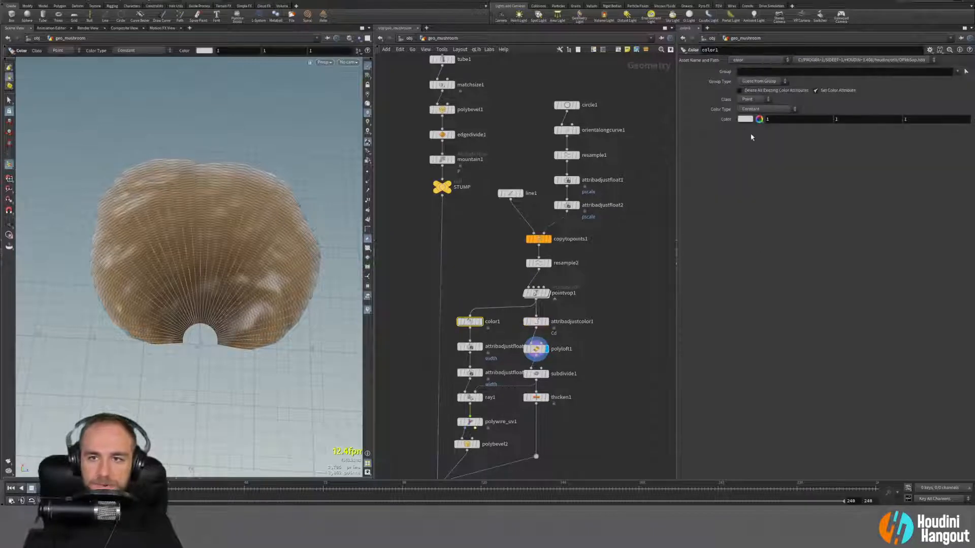
pyautogui.rightClick(726, 120)
pyautogui.moveTo(748, 214)
pyautogui.click(748, 192)
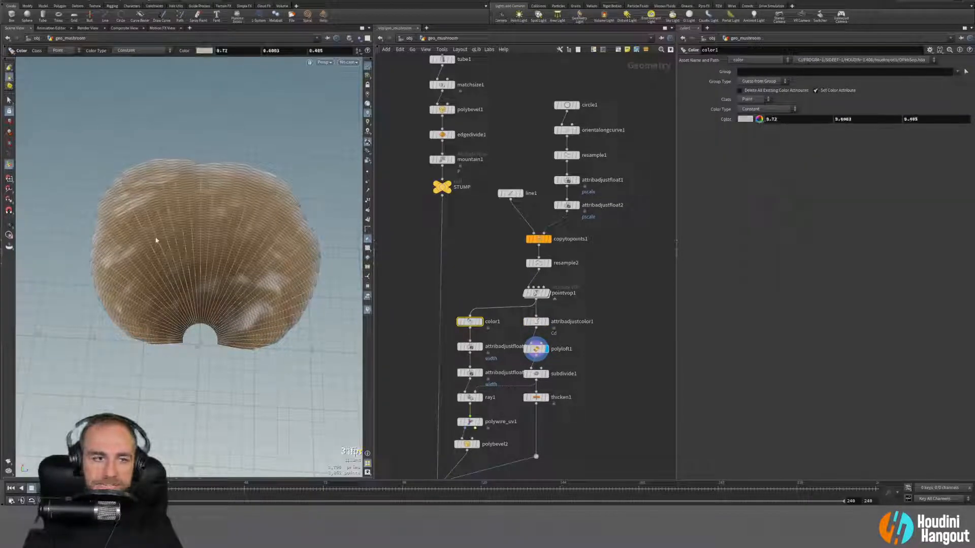
pyautogui.click(479, 321)
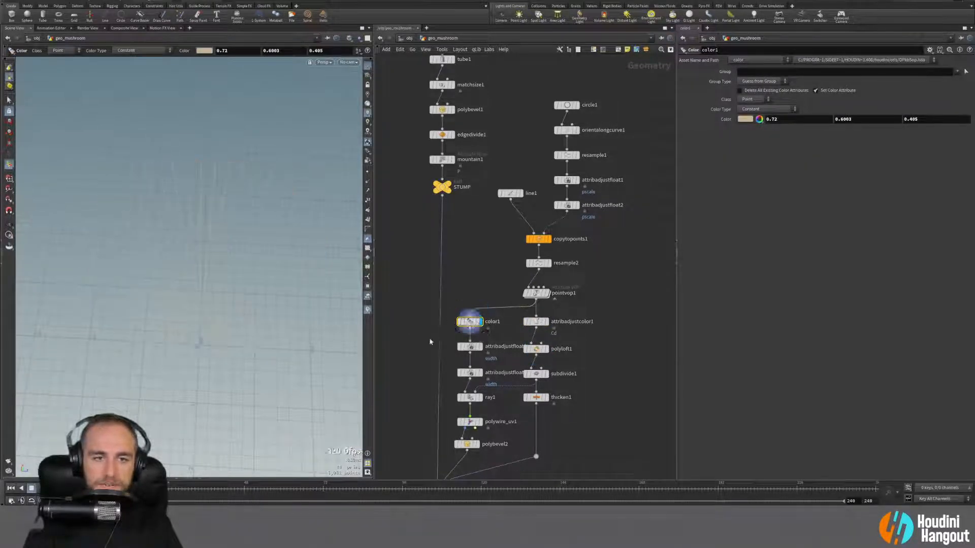
# Step: Display merge1 and examine the colored cap and gills together with the stump
pyautogui.moveTo(487, 442); pyautogui.dragTo(493, 407, button='middle')
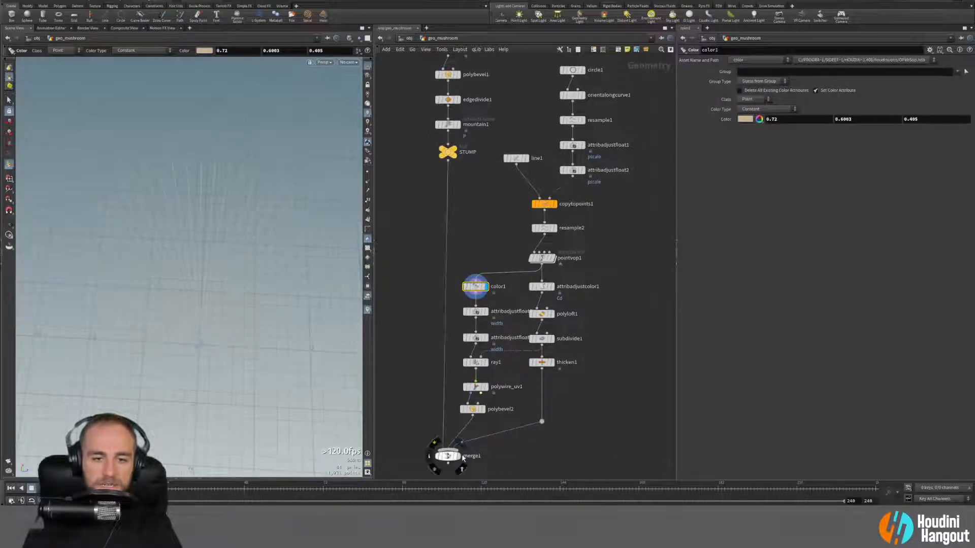
pyautogui.click(457, 456)
pyautogui.moveTo(186, 271); pyautogui.dragTo(247, 254, button='right')
pyautogui.moveTo(247, 254); pyautogui.dragTo(196, 318)
pyautogui.moveTo(233, 272); pyautogui.dragTo(285, 238, button='right')
pyautogui.moveTo(284, 239); pyautogui.dragTo(211, 344)
pyautogui.moveTo(211, 343); pyautogui.dragTo(118, 346, button='right')
pyautogui.moveTo(239, 350); pyautogui.dragTo(232, 352)
pyautogui.press('Escape')
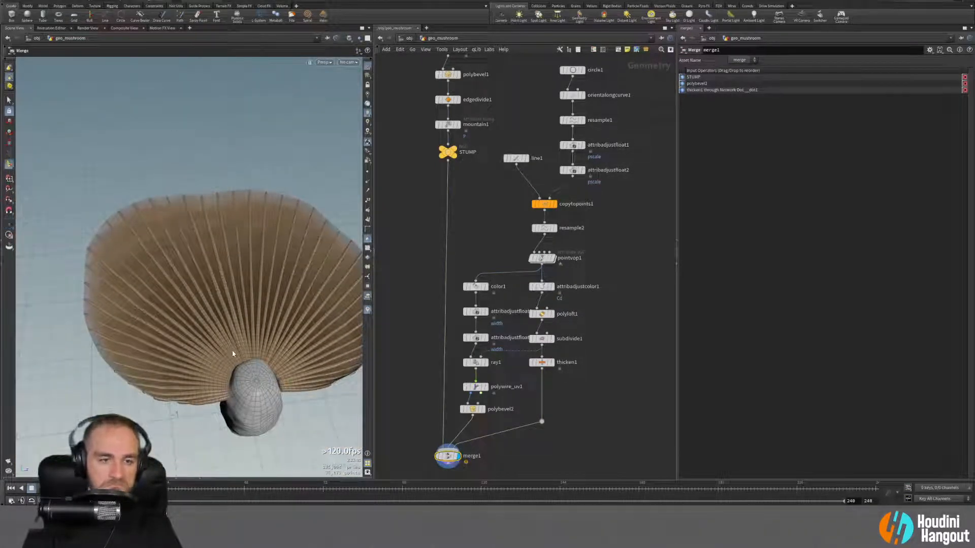
# Step: Align polybevel2 below polywire_uv1 in the network and examine the merged mushroom up close
pyautogui.moveTo(507, 456); pyautogui.dragTo(523, 402, button='middle')
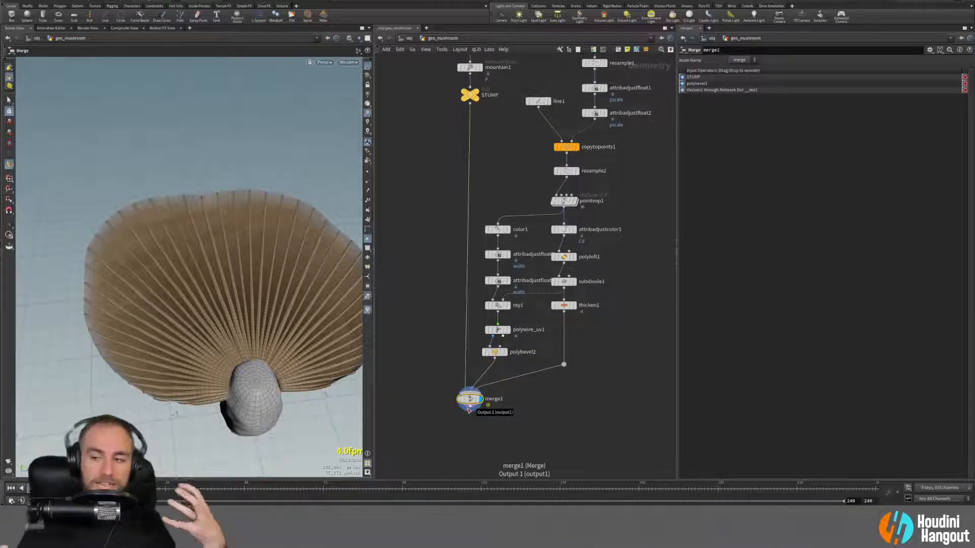
pyautogui.moveTo(500, 357); pyautogui.dragTo(502, 361)
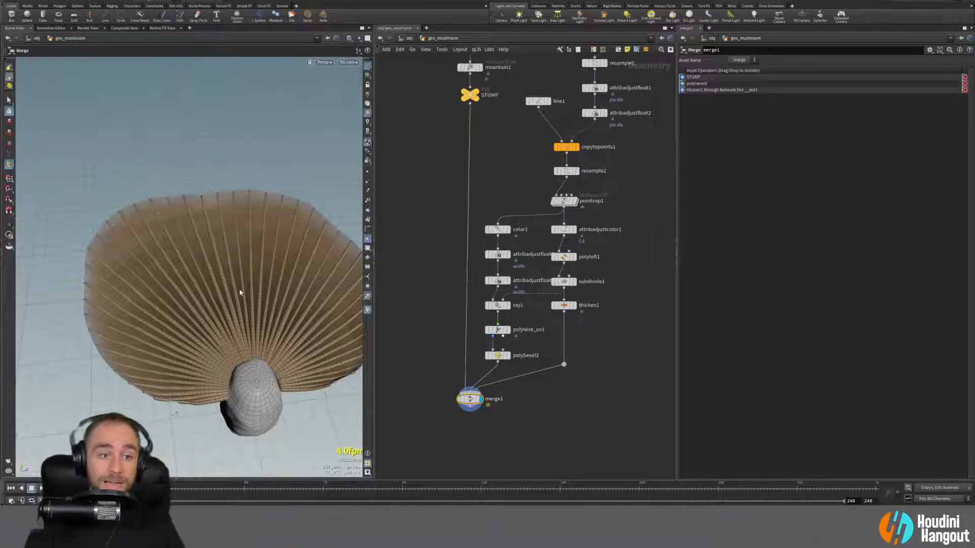
pyautogui.keyDown('alt'); pyautogui.moveTo(230, 308); pyautogui.dragTo(231, 303); pyautogui.keyUp('alt')
pyautogui.keyDown('alt'); pyautogui.moveTo(231, 303); pyautogui.dragTo(266, 368, button='right'); pyautogui.keyUp('alt')
pyautogui.keyDown('alt'); pyautogui.moveTo(267, 368); pyautogui.dragTo(239, 387); pyautogui.keyUp('alt')
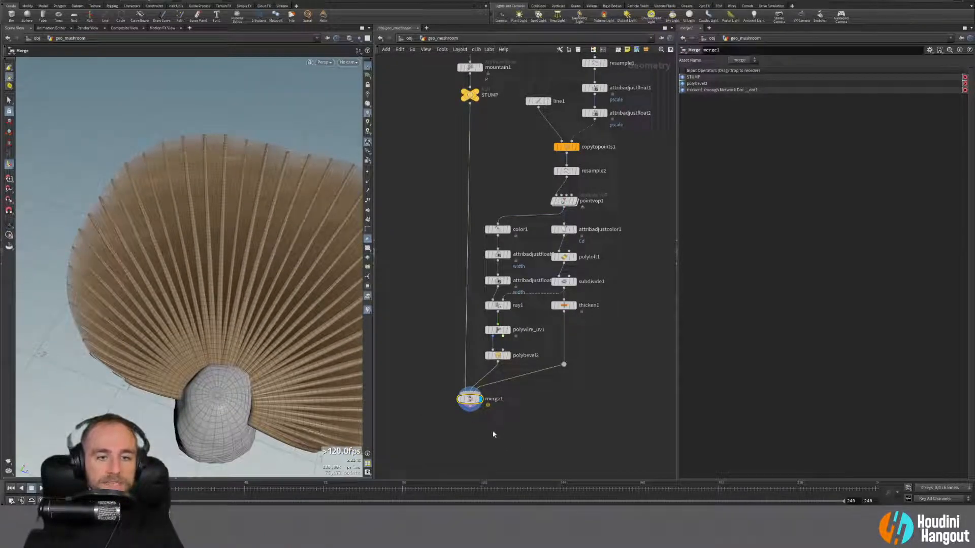
pyautogui.moveTo(493, 434); pyautogui.dragTo(505, 408, button='middle')
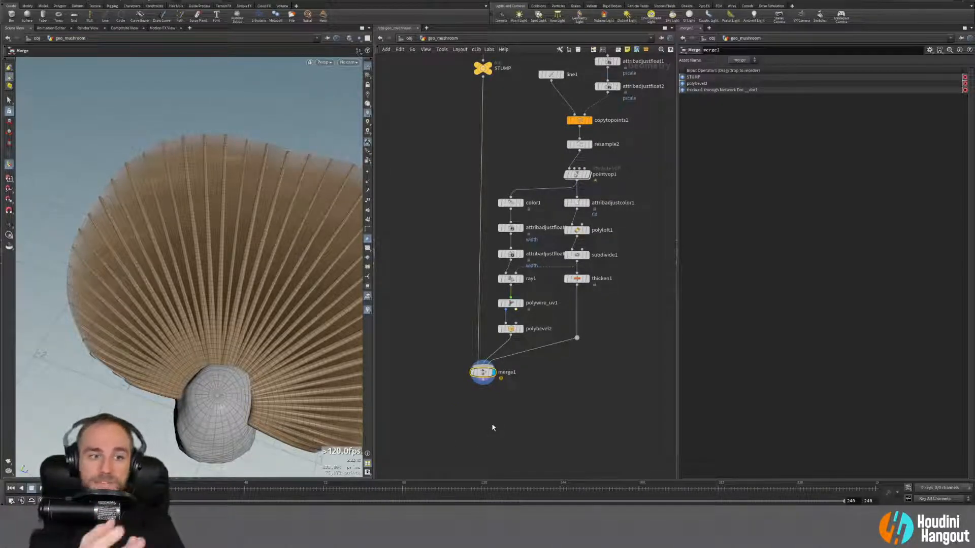
# Step: Set thicken1's depth to 0.01 and check the cap's edge and the area around the stump
pyautogui.moveTo(194, 348); pyautogui.dragTo(242, 322)
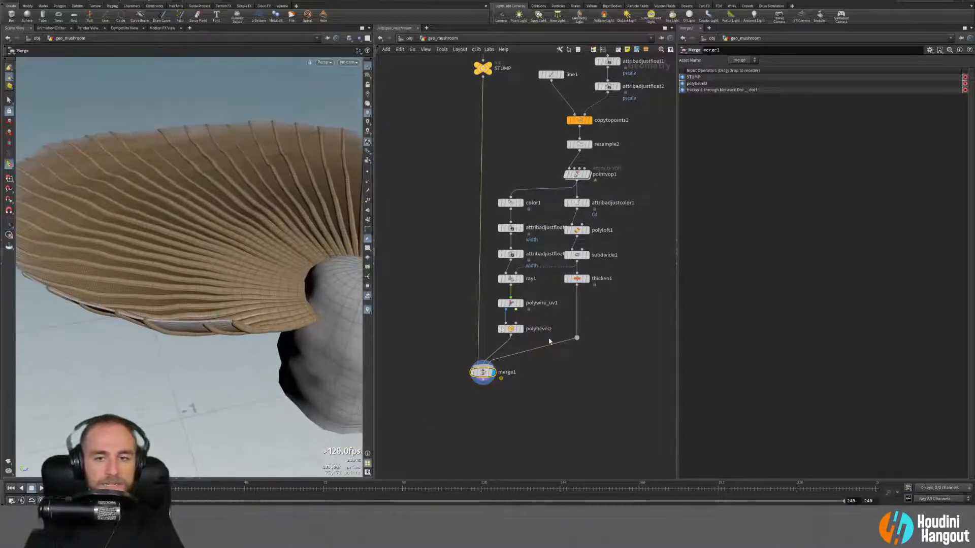
pyautogui.click(581, 281)
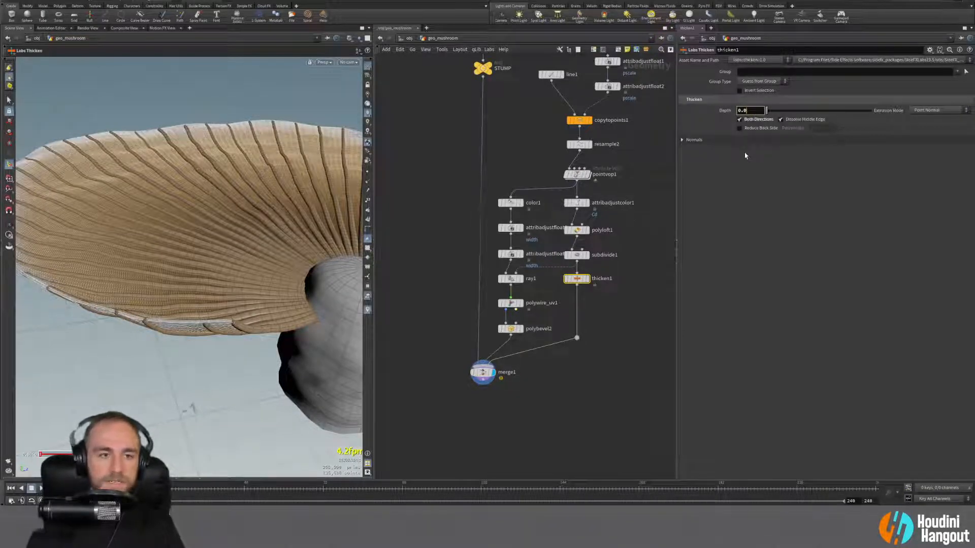
pyautogui.press('Escape')
pyautogui.moveTo(248, 215)
pyautogui.mouseDown()
pyautogui.moveTo(239, 235)
pyautogui.moveTo(229, 211)
pyautogui.moveTo(260, 160)
pyautogui.moveTo(266, 182)
pyautogui.moveTo(246, 211)
pyautogui.mouseUp()
pyautogui.scroll(5, 242, 353)
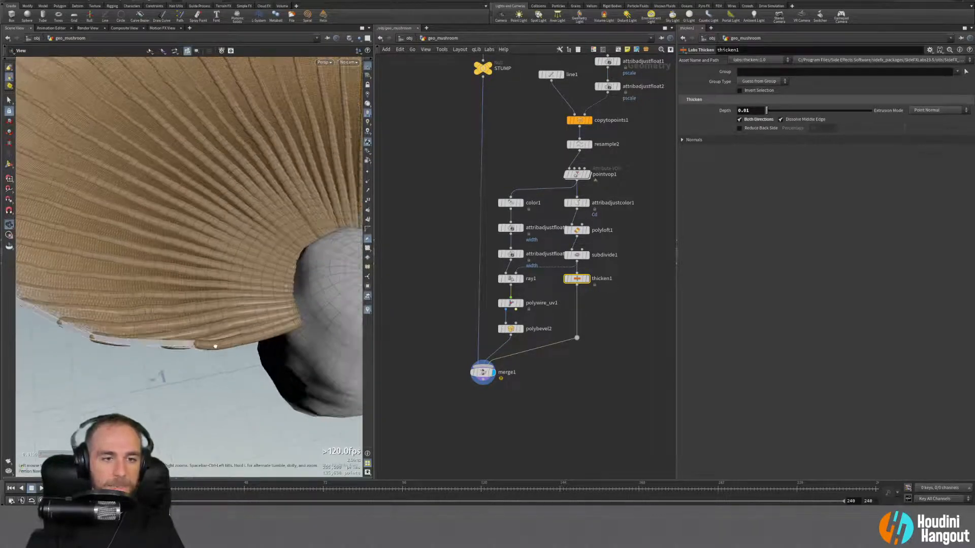
pyautogui.moveTo(319, 300); pyautogui.dragTo(252, 318, button='middle')
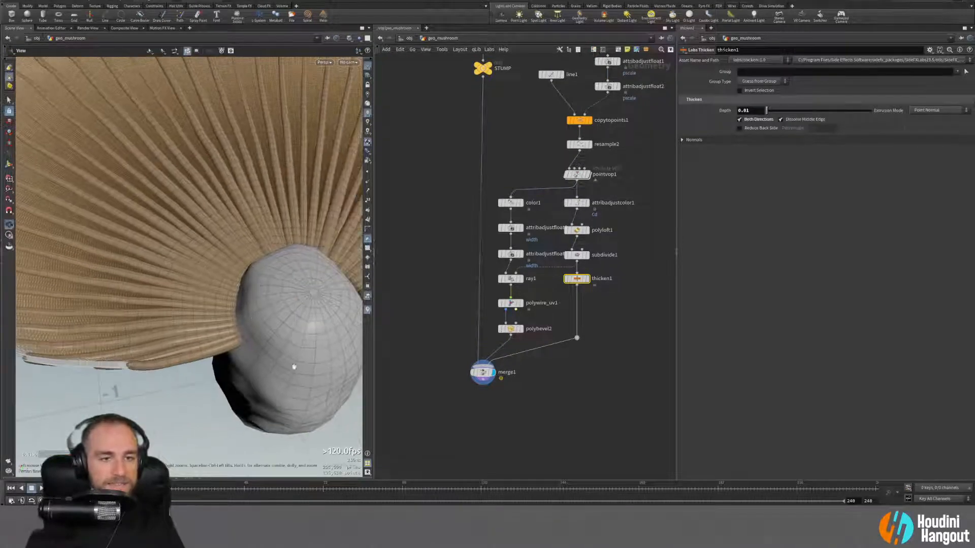
# Step: Add a VDB from Polygons node after merge1, place it below the cap branch, and display its result
pyautogui.press('Tab')
pyautogui.write('vdb from')
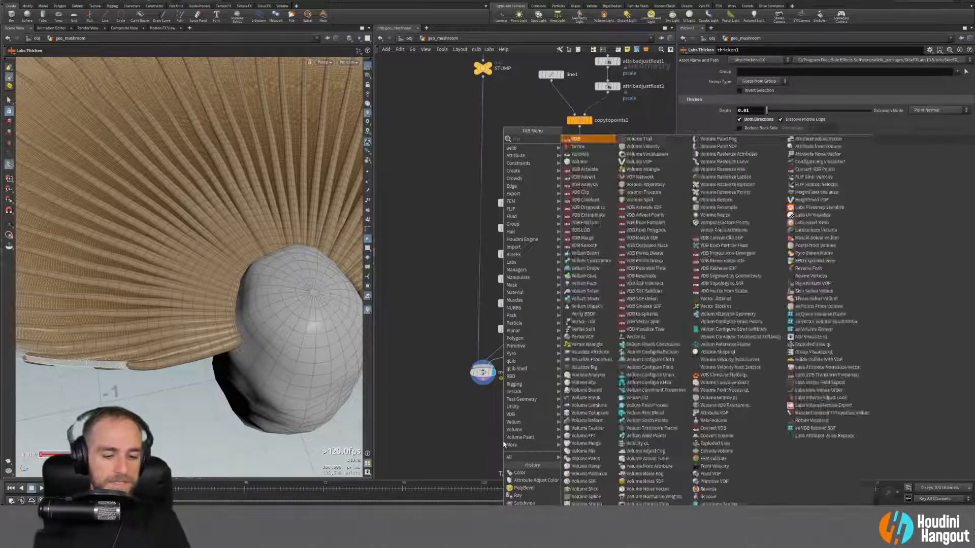
pyautogui.press('Down')
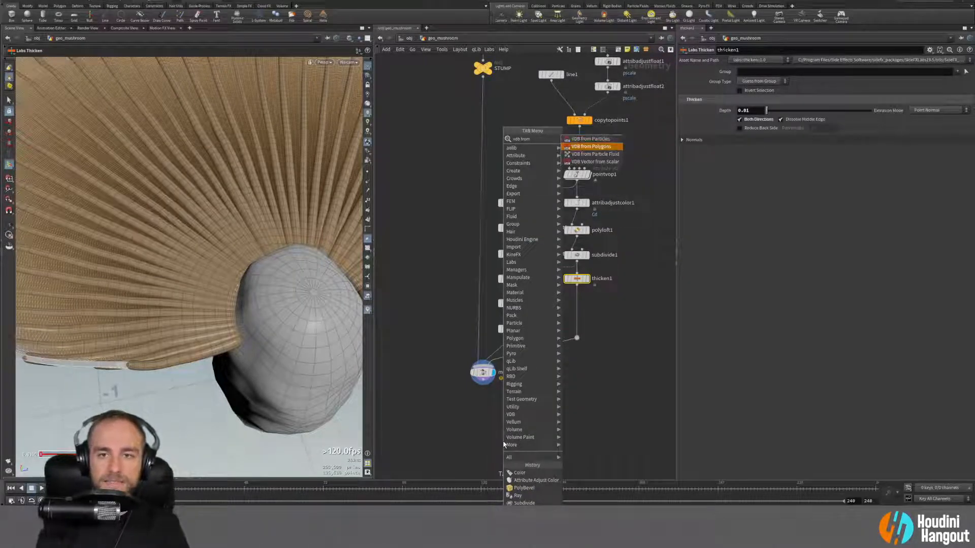
pyautogui.press('Return')
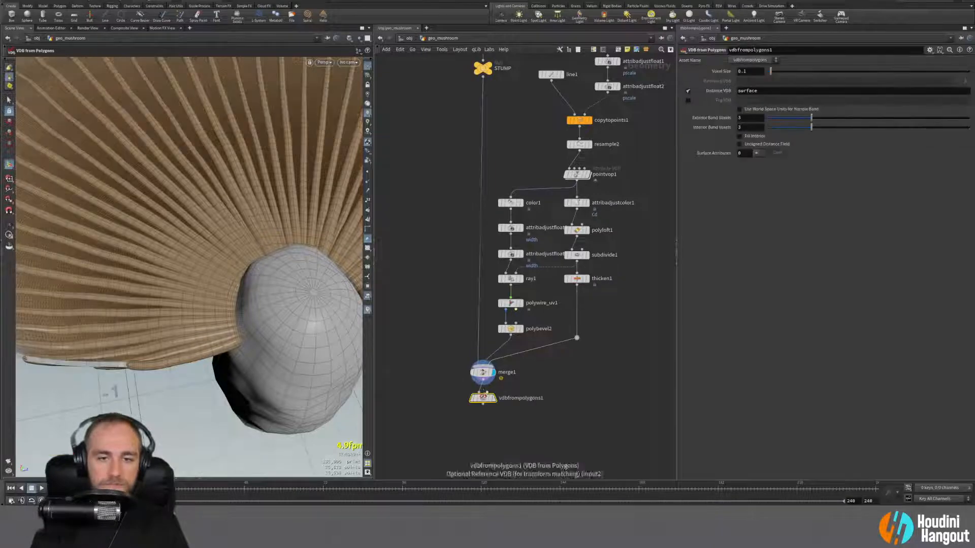
pyautogui.click(562, 431)
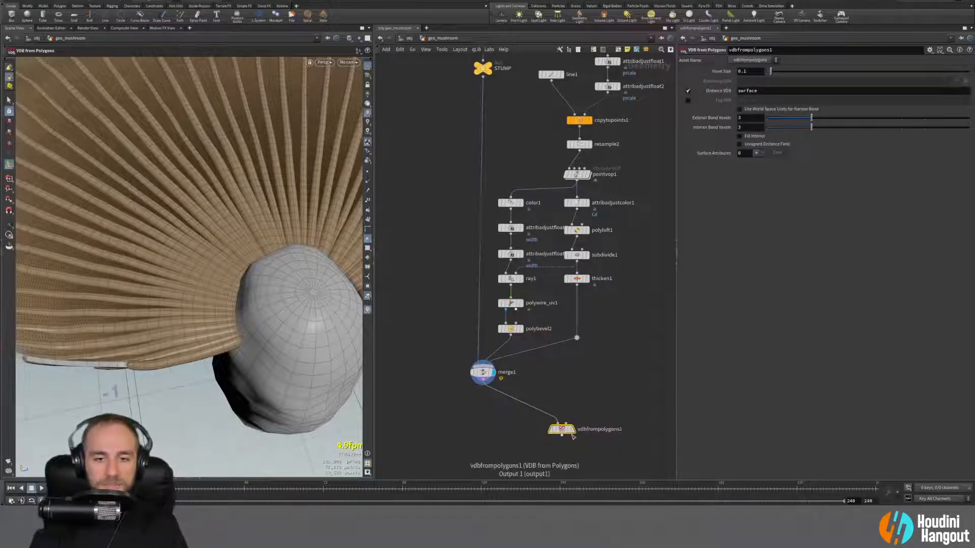
pyautogui.click(570, 432)
pyautogui.moveTo(175, 225); pyautogui.dragTo(246, 269)
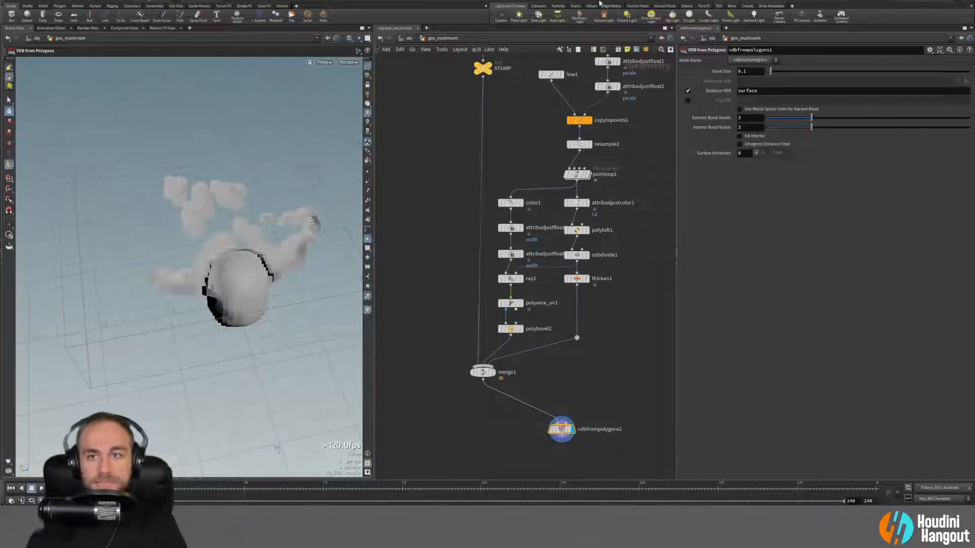
# Step: Set vdbfrompolygons1's voxel size to 0.01 and inspect the gill detail in the volume
pyautogui.write('0')
pyautogui.press('Return')
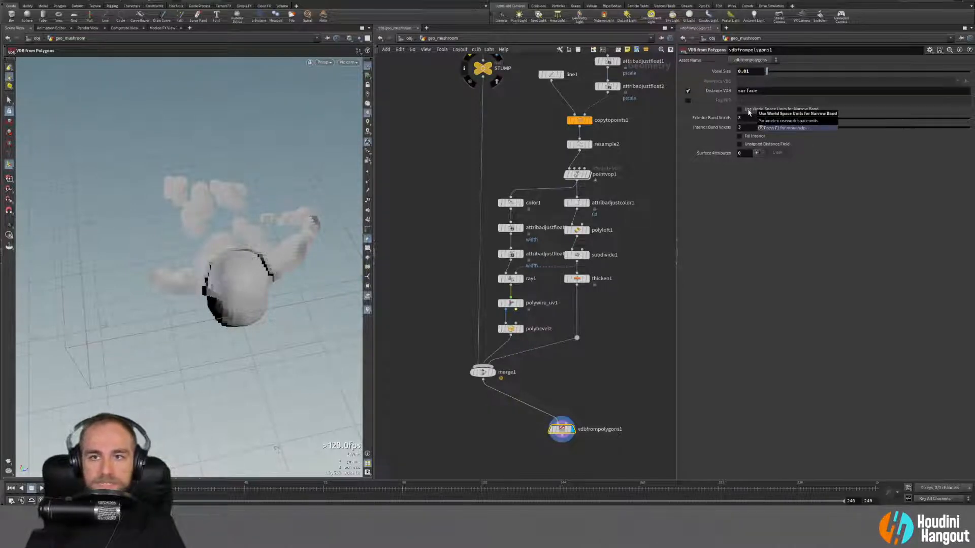
pyautogui.moveTo(218, 227); pyautogui.dragTo(265, 208)
pyautogui.moveTo(225, 265); pyautogui.dragTo(233, 328)
pyautogui.press('Return')
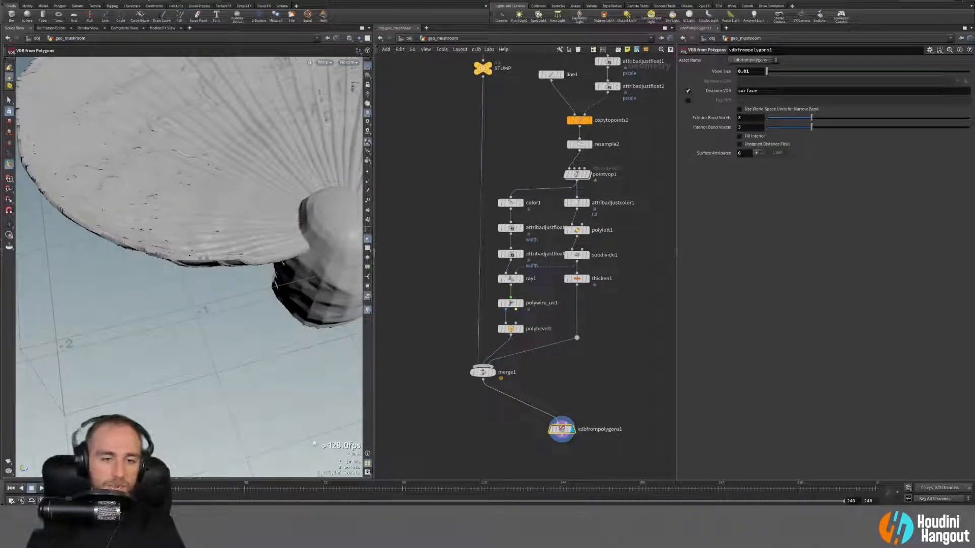
# Step: Set vdbfrompolygons1's voxel size to 0.005 and inspect the gills and the cap's edge around the stump
pyautogui.keyDown('alt'); pyautogui.moveTo(235, 186); pyautogui.dragTo(265, 200); pyautogui.keyUp('alt')
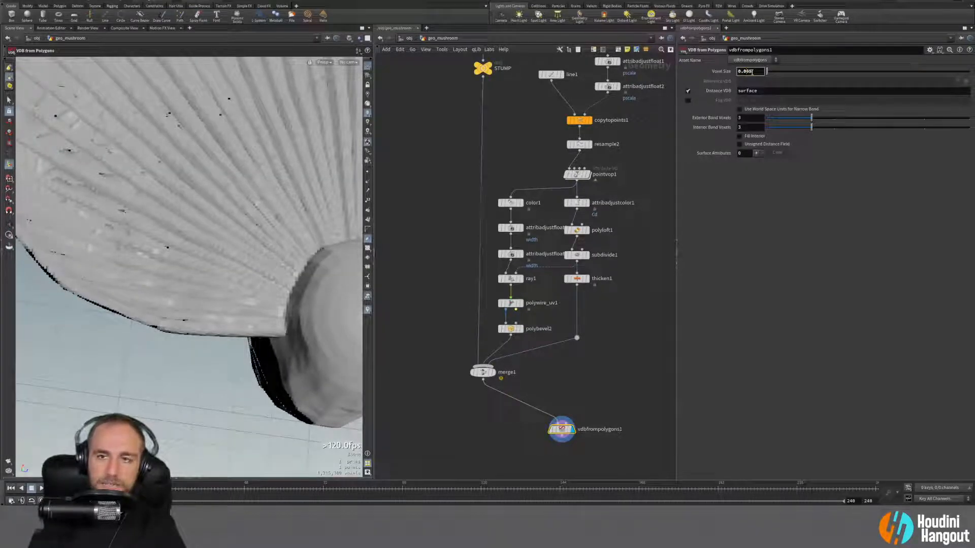
pyautogui.press('Return')
pyautogui.keyDown('alt'); pyautogui.moveTo(250, 235); pyautogui.dragTo(203, 265); pyautogui.keyUp('alt')
pyautogui.keyDown('alt'); pyautogui.moveTo(176, 305); pyautogui.dragTo(243, 278); pyautogui.keyUp('alt')
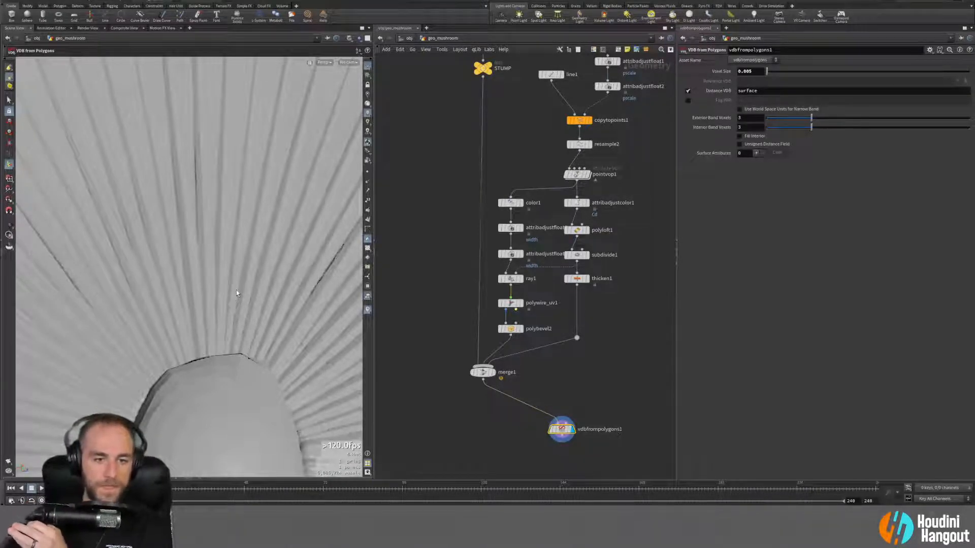
pyautogui.keyDown('alt'); pyautogui.moveTo(250, 242); pyautogui.dragTo(241, 220); pyautogui.keyUp('alt')
pyautogui.keyDown('alt'); pyautogui.moveTo(241, 220); pyautogui.dragTo(307, 315, button='right'); pyautogui.keyUp('alt')
pyautogui.keyDown('alt'); pyautogui.moveTo(307, 315); pyautogui.dragTo(220, 370); pyautogui.keyUp('alt')
pyautogui.keyDown('alt'); pyautogui.moveTo(283, 374); pyautogui.dragTo(300, 244); pyautogui.keyUp('alt')
# Step: Set vdbfrompolygons1's voxel size to 0.0035 and inspect the gills and stump in the finer volume
pyautogui.press('Return')
pyautogui.press('Escape')
pyautogui.press('Return')
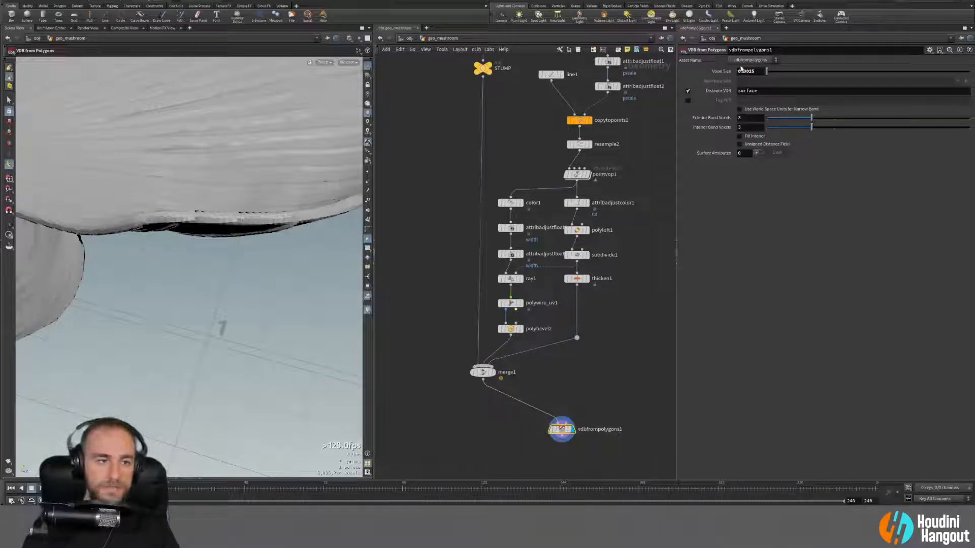
pyautogui.press('Escape')
pyautogui.moveTo(297, 239); pyautogui.dragTo(185, 275)
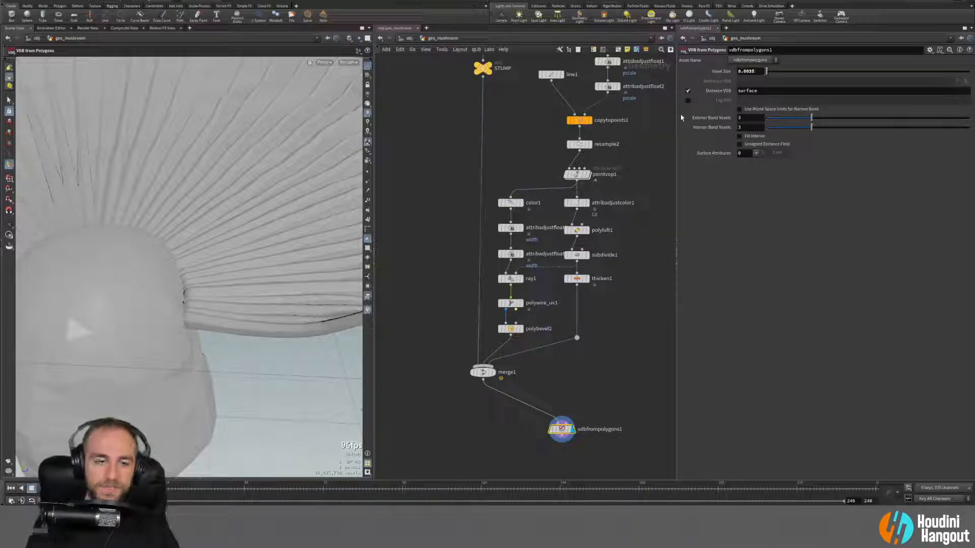
pyautogui.keyDown('alt'); pyautogui.moveTo(127, 299); pyautogui.dragTo(258, 285); pyautogui.keyUp('alt')
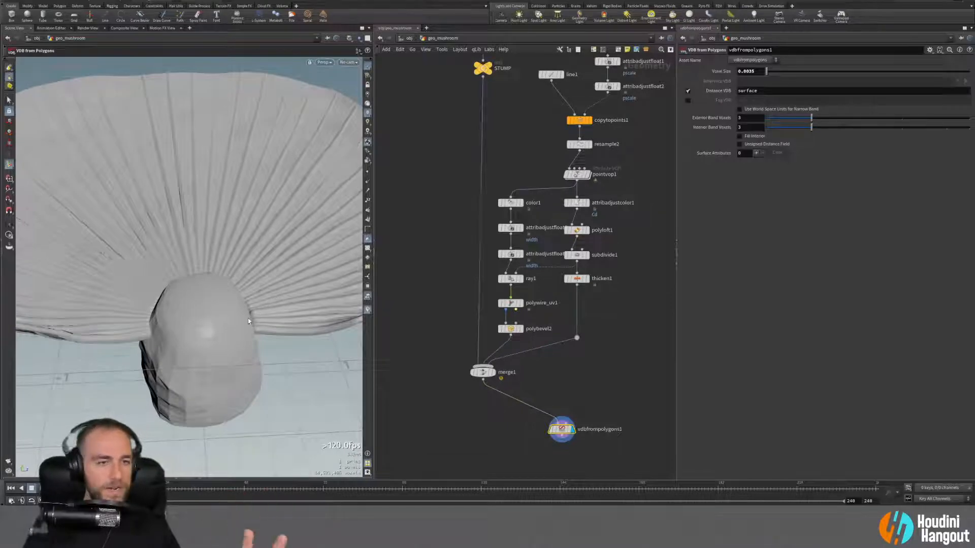
pyautogui.keyDown('alt'); pyautogui.moveTo(249, 320); pyautogui.dragTo(187, 299); pyautogui.keyUp('alt')
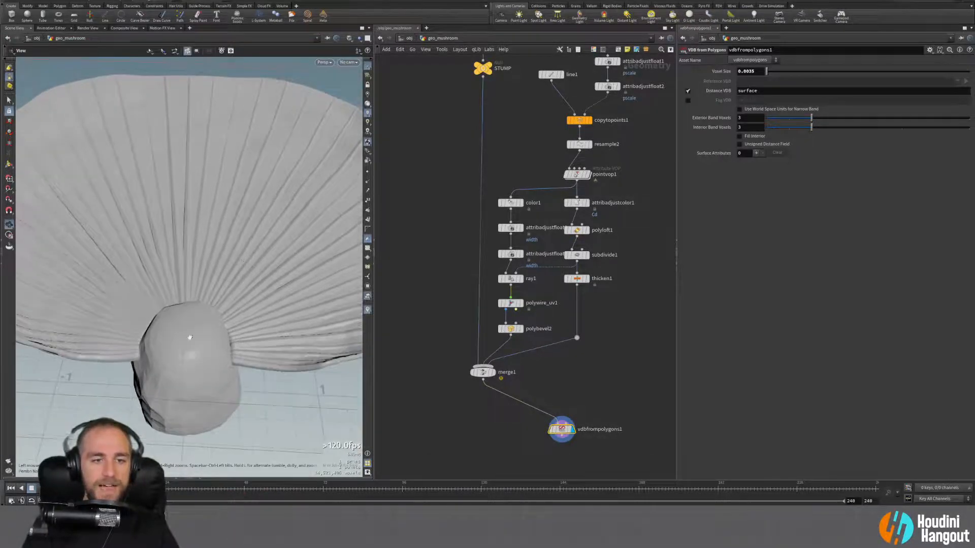
pyautogui.keyDown('alt'); pyautogui.moveTo(183, 379); pyautogui.dragTo(261, 272); pyautogui.keyUp('alt')
pyautogui.keyDown('alt'); pyautogui.moveTo(261, 272); pyautogui.dragTo(263, 290, button='right'); pyautogui.keyUp('alt')
pyautogui.moveTo(263, 290)
pyautogui.keyDown('alt'); pyautogui.mouseDown()
pyautogui.moveTo(196, 283)
pyautogui.moveTo(316, 211)
pyautogui.moveTo(185, 254)
pyautogui.moveTo(266, 274)
pyautogui.moveTo(150, 263)
pyautogui.moveTo(251, 275)
pyautogui.mouseUp(); pyautogui.keyUp('alt')
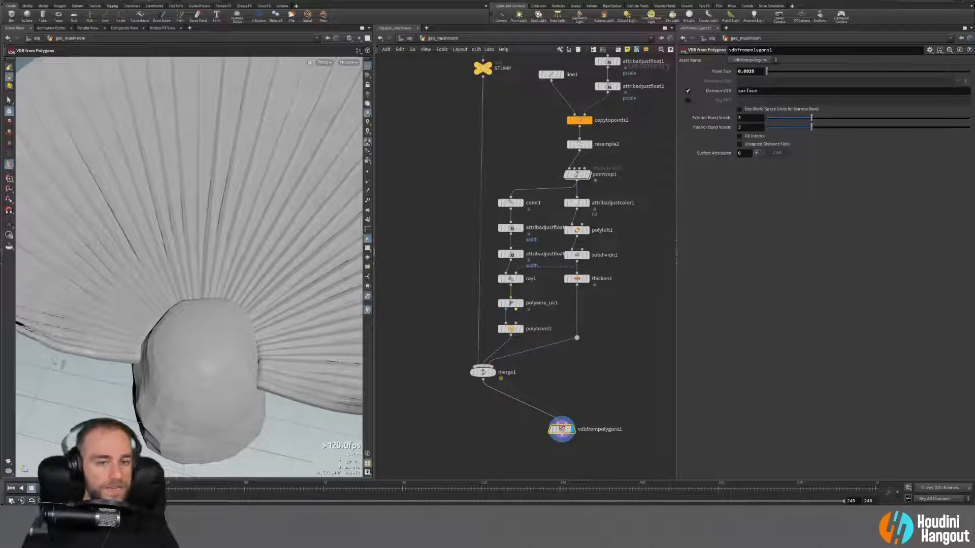
# Step: Add a VDB Reshape SDF node after vdbfrompolygons1 and display its result
pyautogui.moveTo(526, 438); pyautogui.dragTo(533, 406, button='middle')
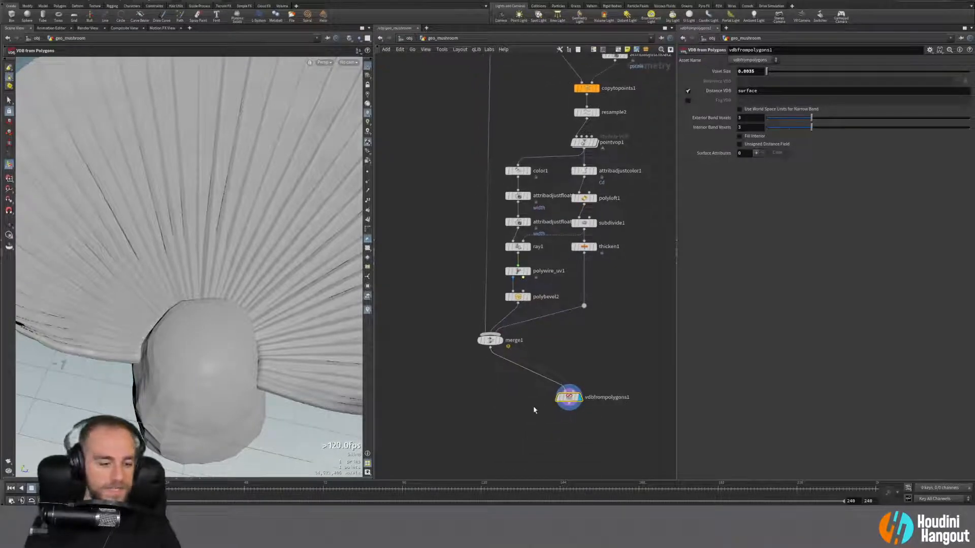
pyautogui.press('Tab')
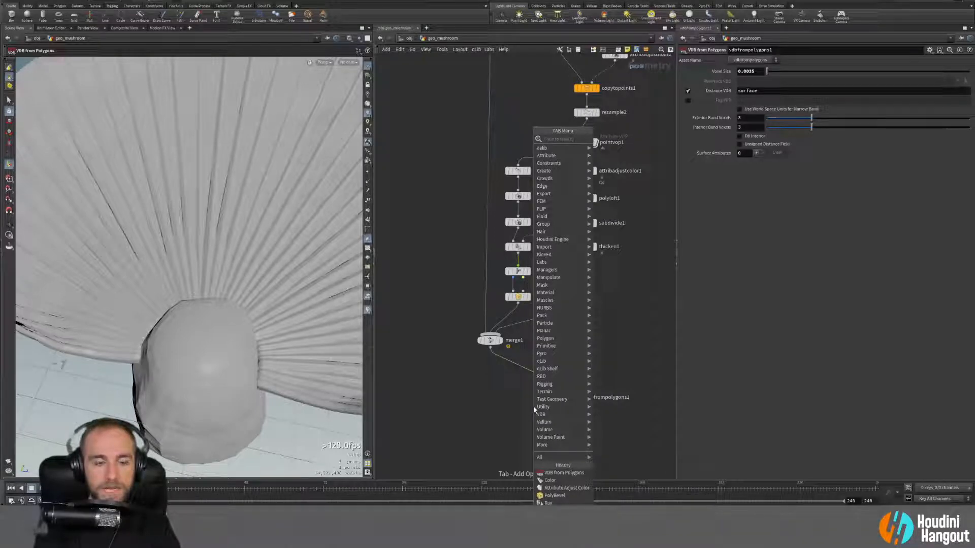
pyautogui.write('vdb')
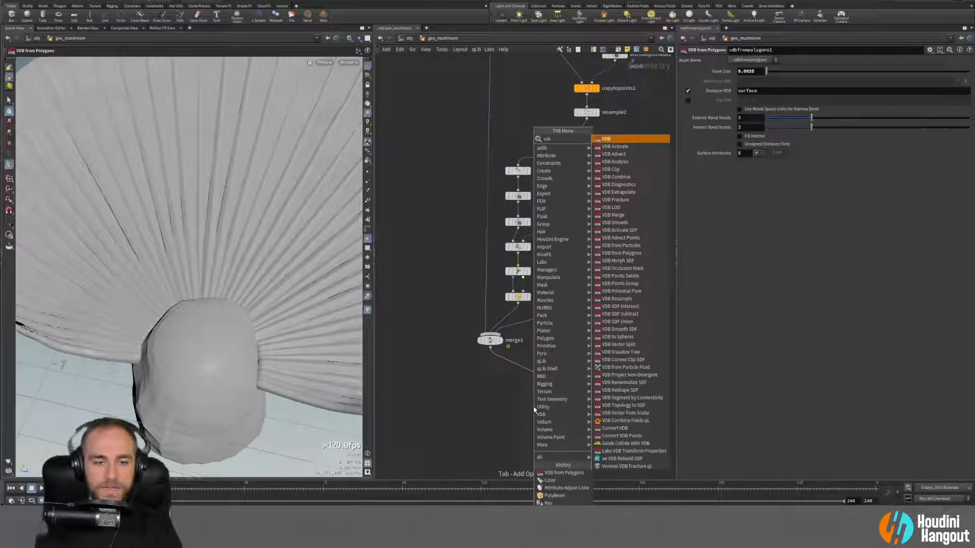
pyautogui.write(' sdf')
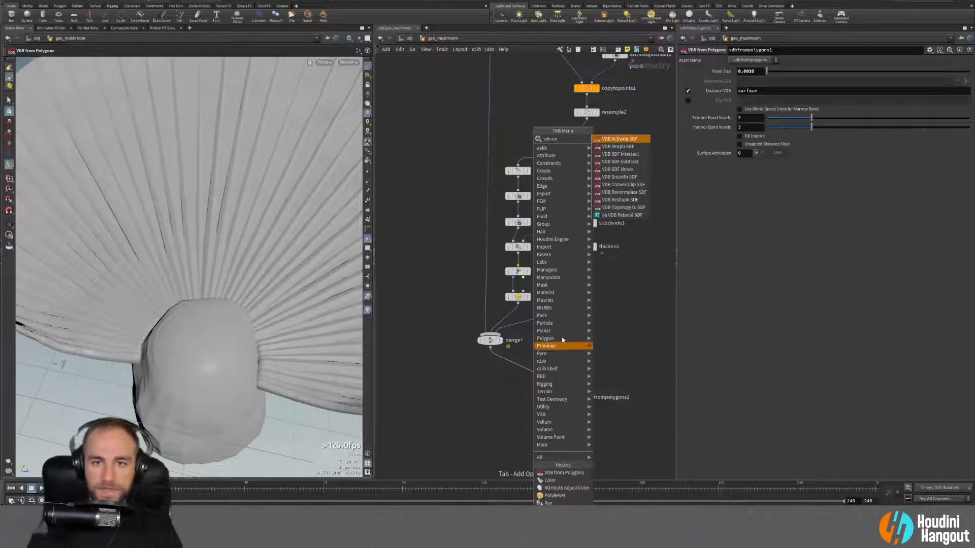
pyautogui.click(620, 200)
pyautogui.click(570, 422)
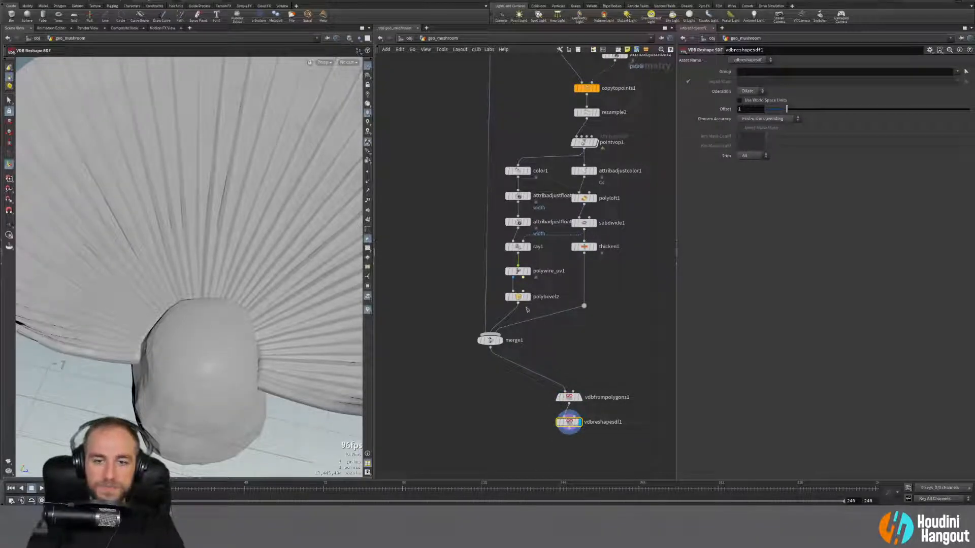
# Step: Duplicate the VDB Reshape SDF node below itself and name the pair dilate_sdf and erode_sdf
pyautogui.moveTo(493, 425); pyautogui.dragTo(461, 343, button='middle')
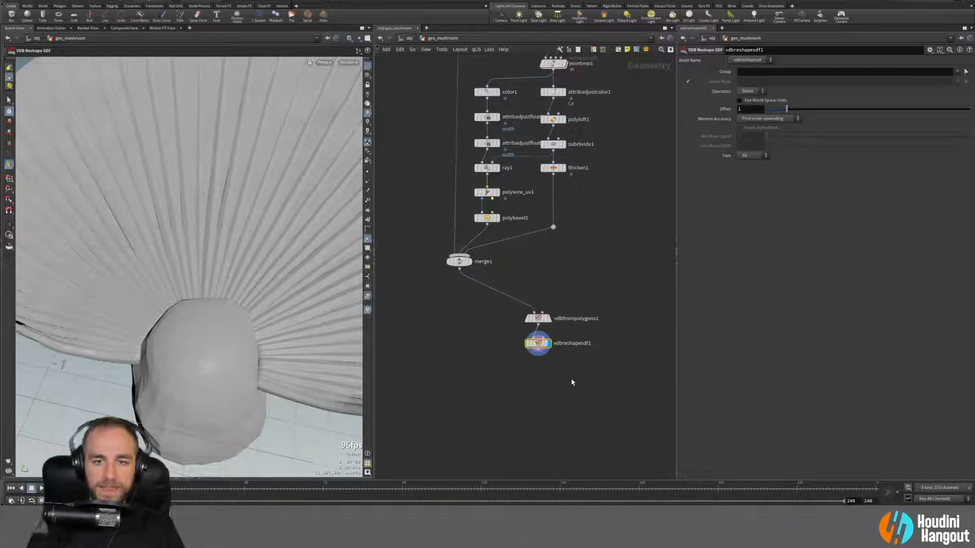
pyautogui.keyDown('alt'); pyautogui.moveTo(534, 349); pyautogui.dragTo(536, 431); pyautogui.keyUp('alt')
pyautogui.doubleClick(572, 343)
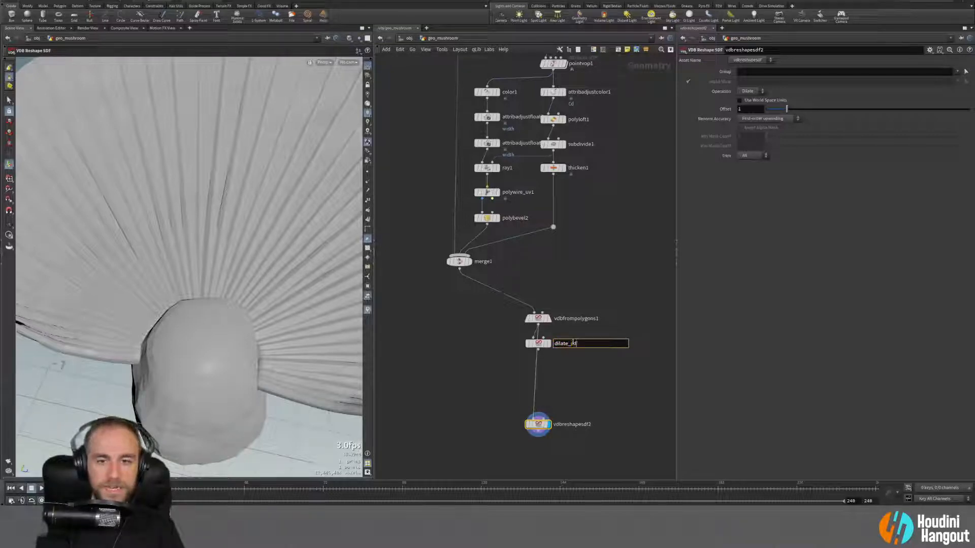
pyautogui.write('dilate_sdf')
pyautogui.press('Return')
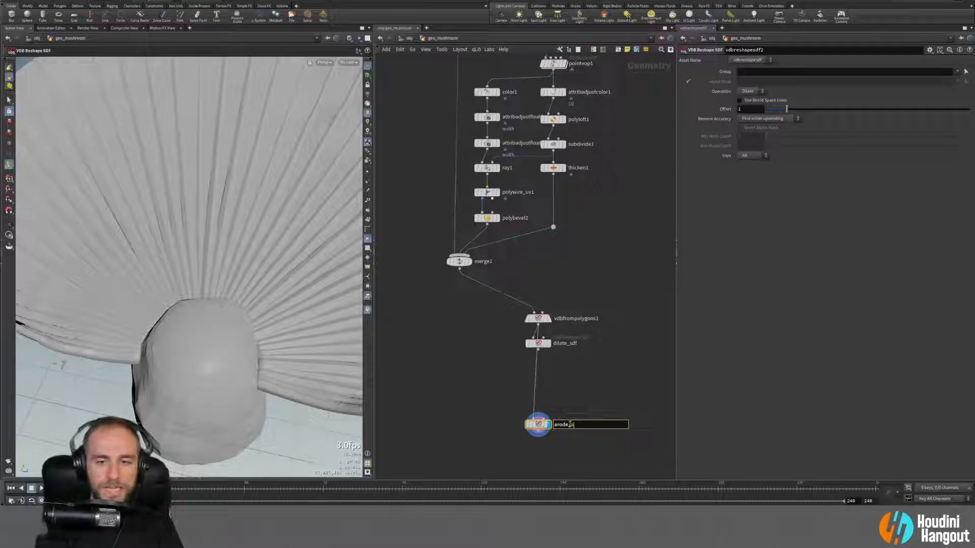
pyautogui.write('df')
pyautogui.press('Return')
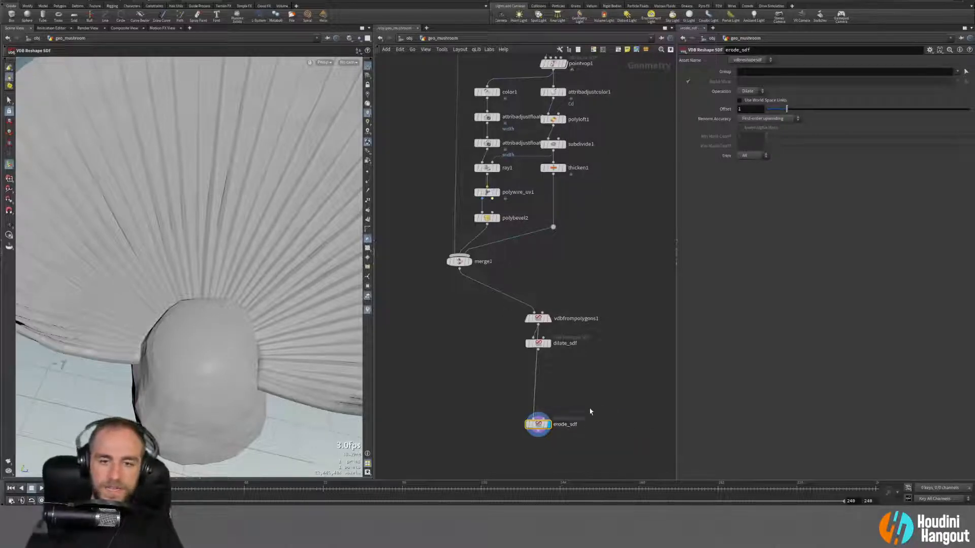
pyautogui.moveTo(533, 348); pyautogui.dragTo(537, 348)
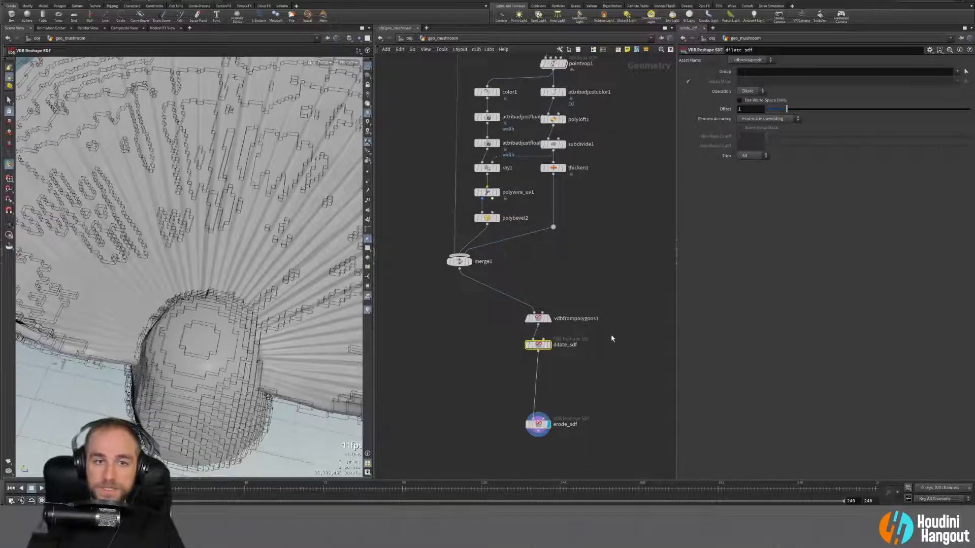
pyautogui.click(427, 388)
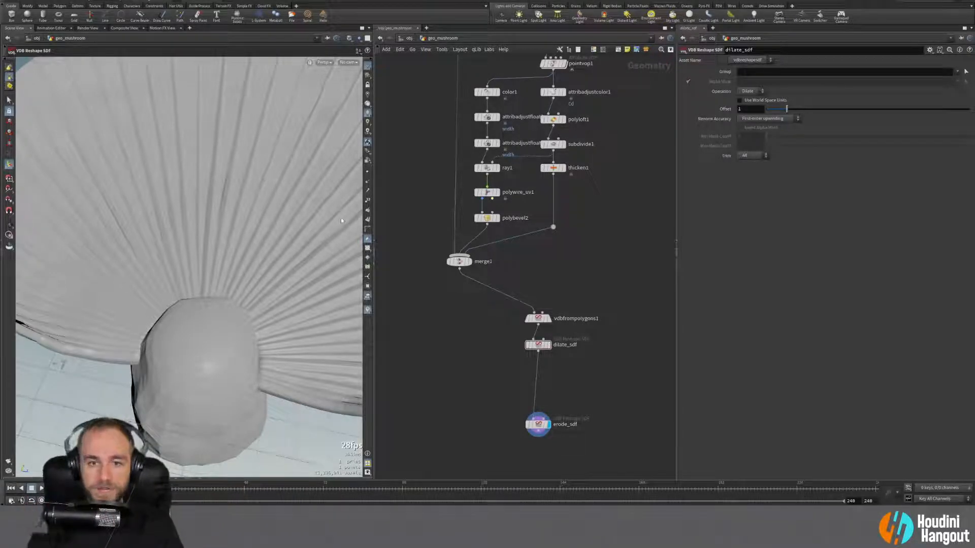
# Step: Link erode_sdf's offset to dilate_sdf's offset with a relative reference
pyautogui.rightClick(724, 109)
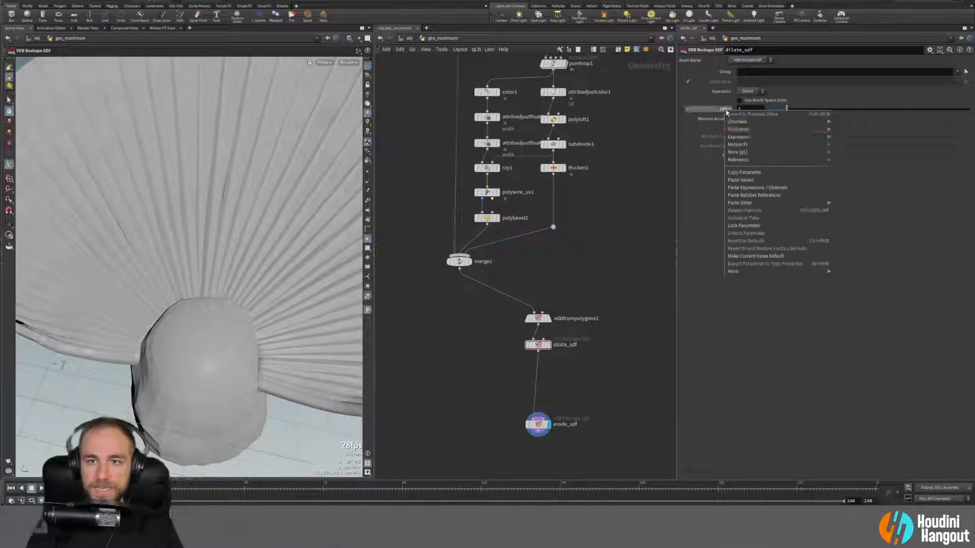
pyautogui.click(737, 172)
pyautogui.click(540, 424)
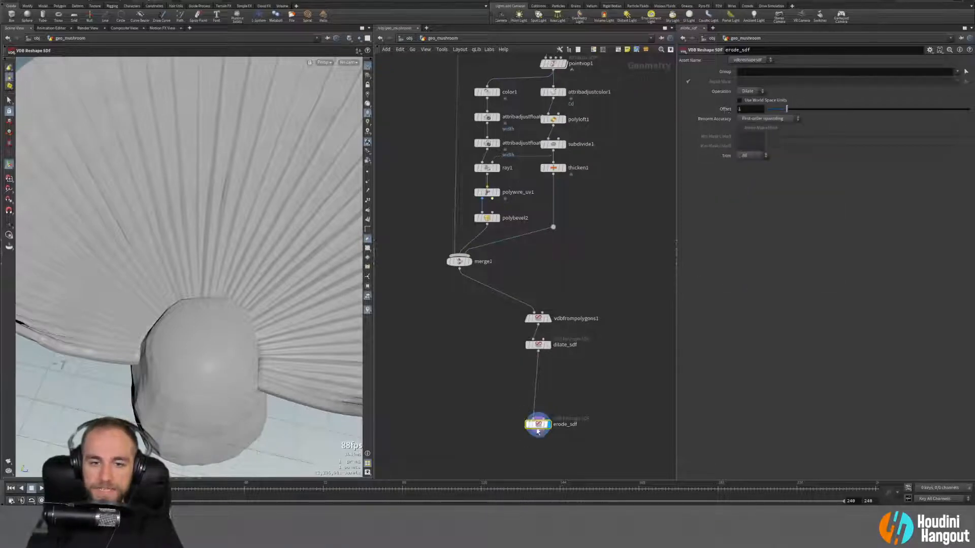
pyautogui.rightClick(724, 109)
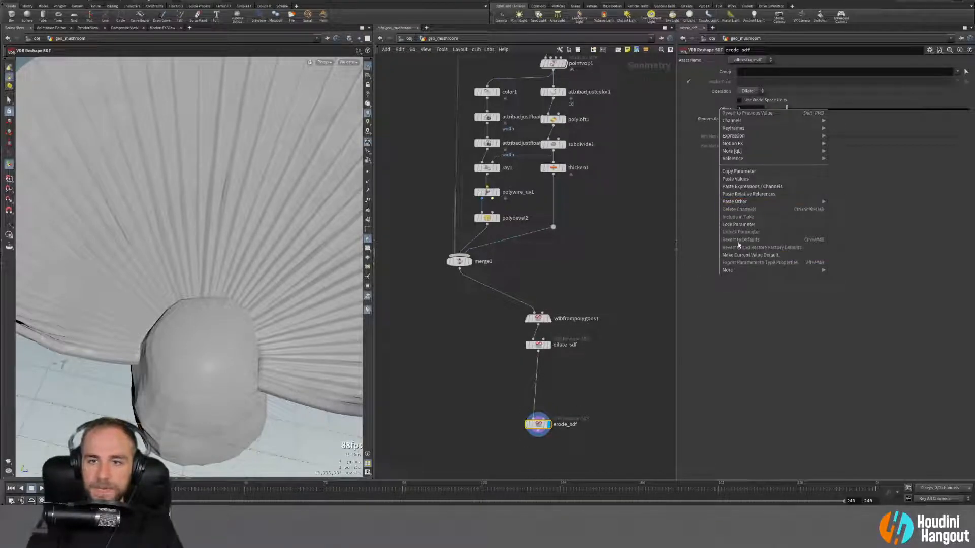
pyautogui.click(748, 194)
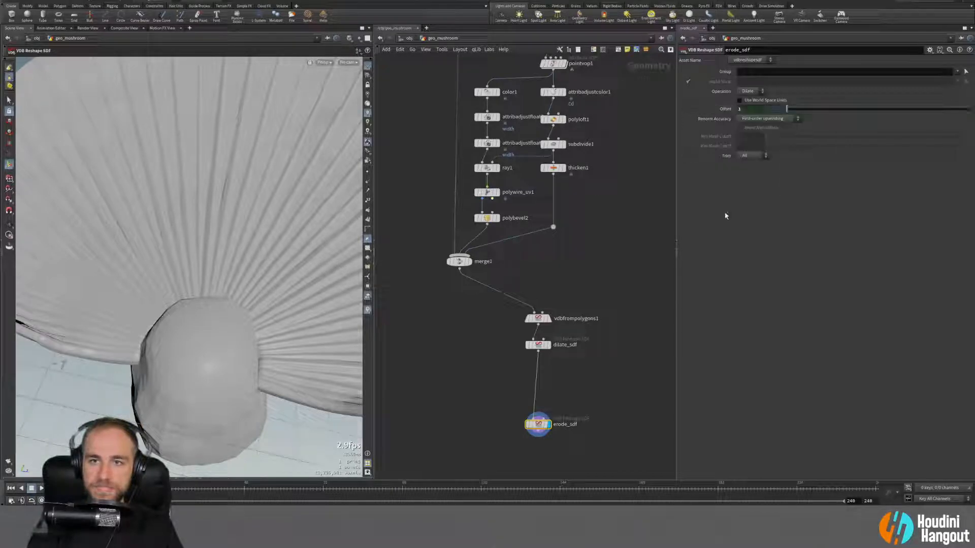
# Step: Set dilate_sdf's offset to 2 and check the gills around the stump
pyautogui.click(538, 345)
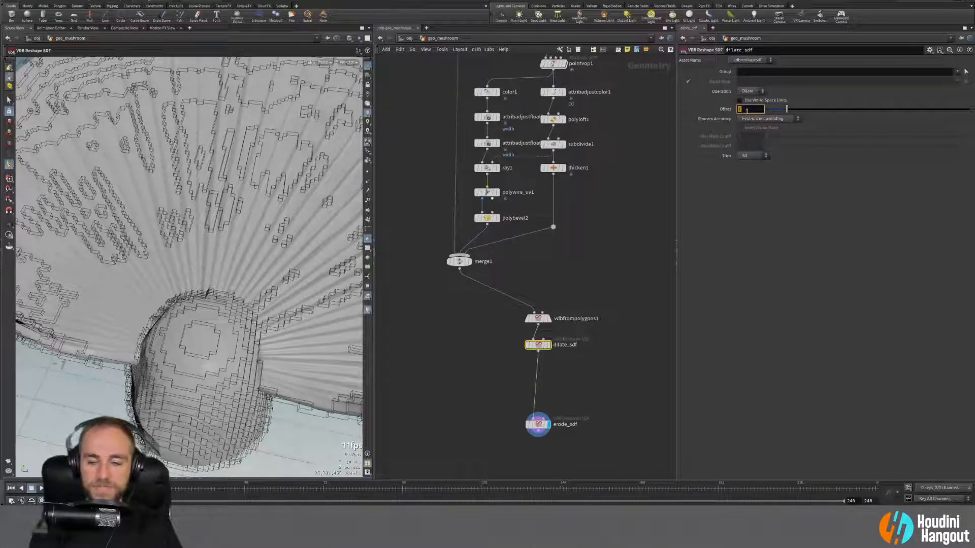
pyautogui.write('3')
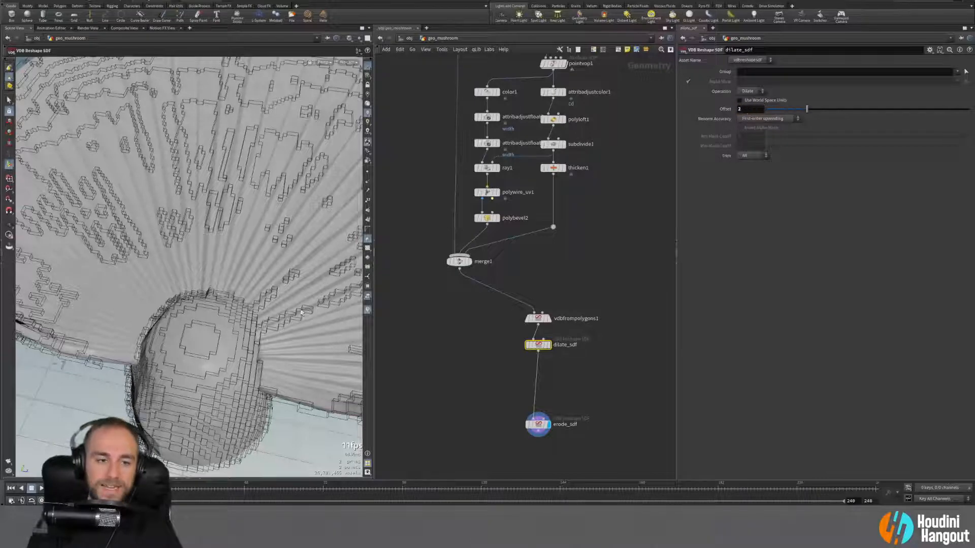
pyautogui.moveTo(241, 364)
pyautogui.keyDown('alt'); pyautogui.mouseDown()
pyautogui.moveTo(225, 329)
pyautogui.moveTo(239, 350)
pyautogui.mouseUp(); pyautogui.keyUp('alt')
pyautogui.click(526, 453)
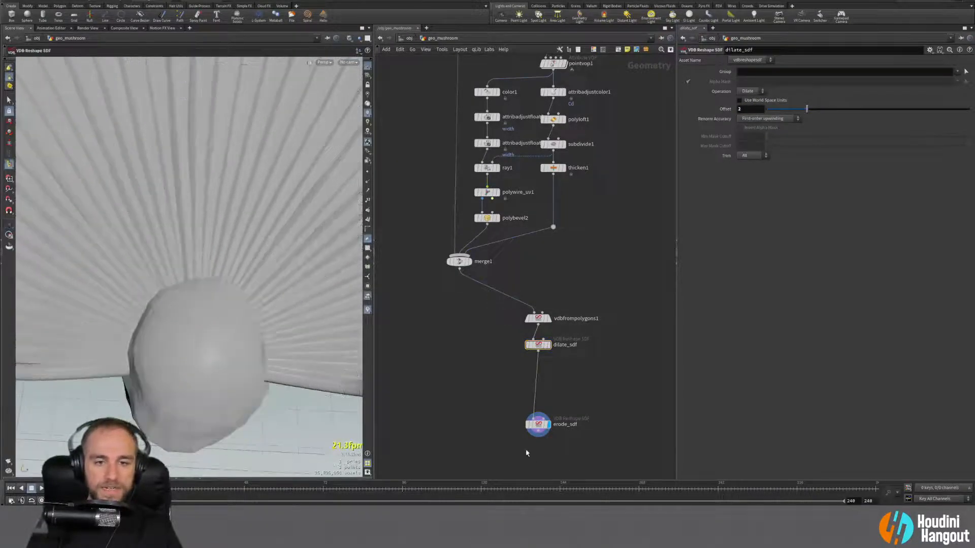
# Step: Bring dilate_sdf and erode_sdf close together and place them beside the main line below vdbfrompolygons1
pyautogui.moveTo(505, 346); pyautogui.dragTo(626, 473)
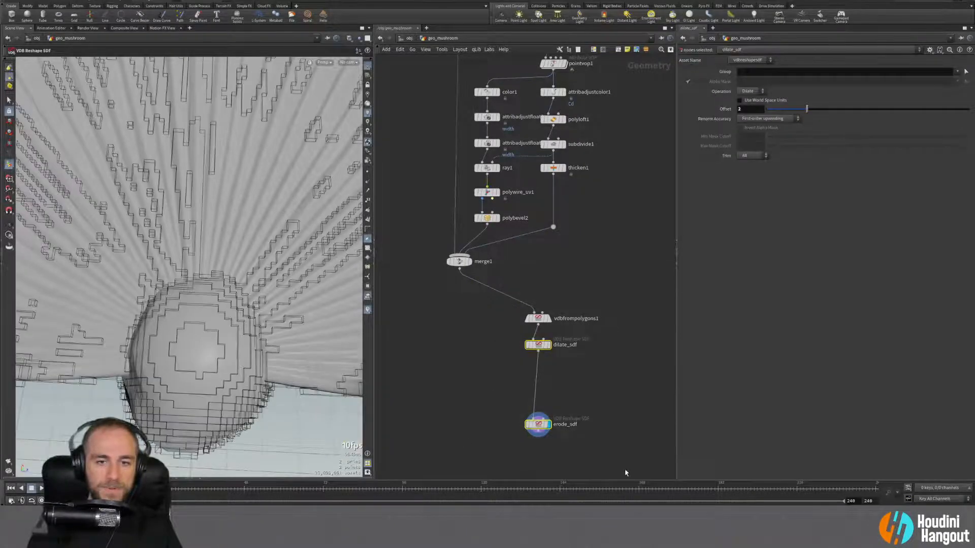
pyautogui.click(496, 463)
pyautogui.moveTo(531, 346); pyautogui.dragTo(553, 445)
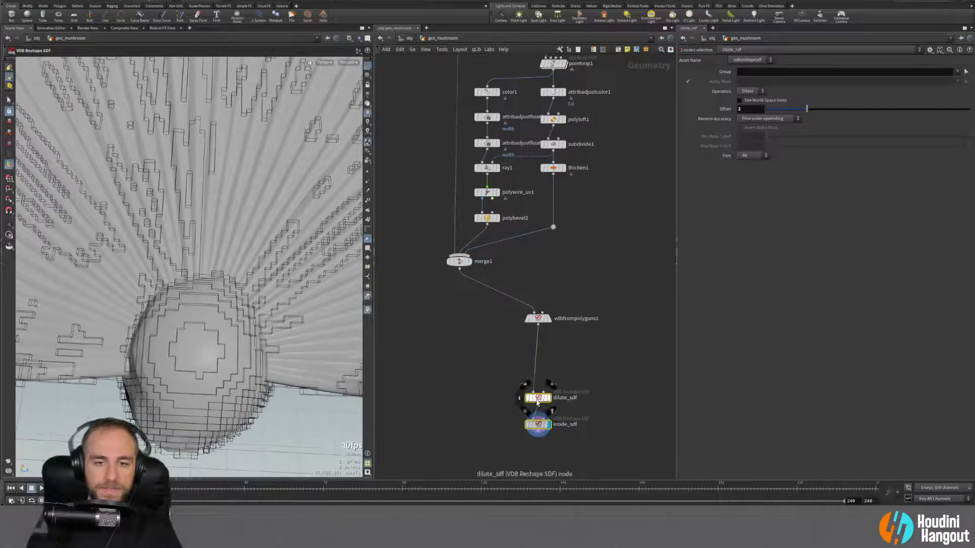
pyautogui.moveTo(537, 404); pyautogui.dragTo(500, 369)
# Step: Add a Switch node with erode_sdf as first input and vdbfrompolygons1 as second, and display its result
pyautogui.click(511, 443)
pyautogui.press('Tab')
pyautogui.write('swit')
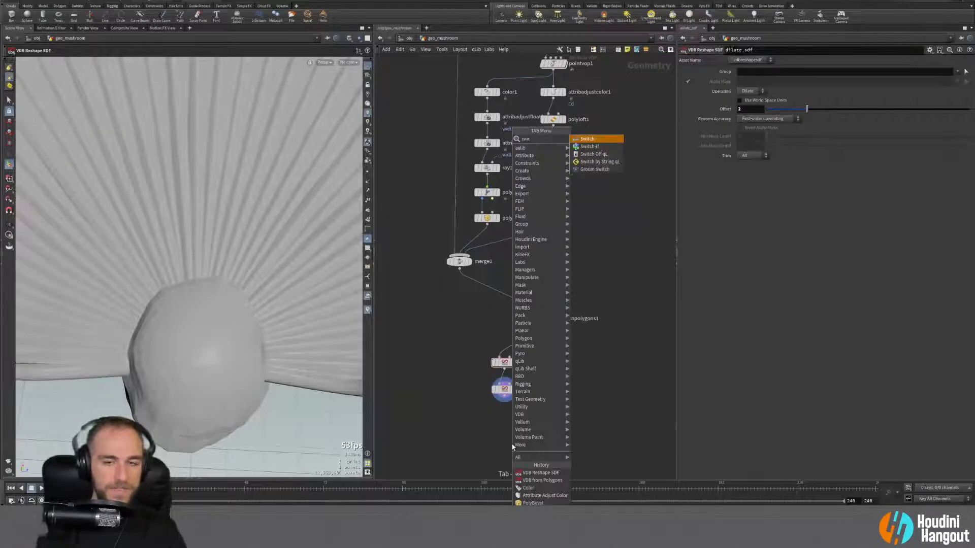
pyautogui.press('Return')
pyautogui.click(543, 446)
pyautogui.moveTo(504, 395); pyautogui.dragTo(543, 440)
pyautogui.moveTo(539, 325); pyautogui.dragTo(538, 438)
pyautogui.click(556, 435)
pyautogui.press('Escape')
# Step: Compare switch1's inputs around the stump and set erode_sdf's operation to Erode
pyautogui.keyDown('alt'); pyautogui.moveTo(204, 281); pyautogui.dragTo(209, 352); pyautogui.keyUp('alt')
pyautogui.keyDown('alt'); pyautogui.moveTo(212, 308); pyautogui.dragTo(189, 284); pyautogui.keyUp('alt')
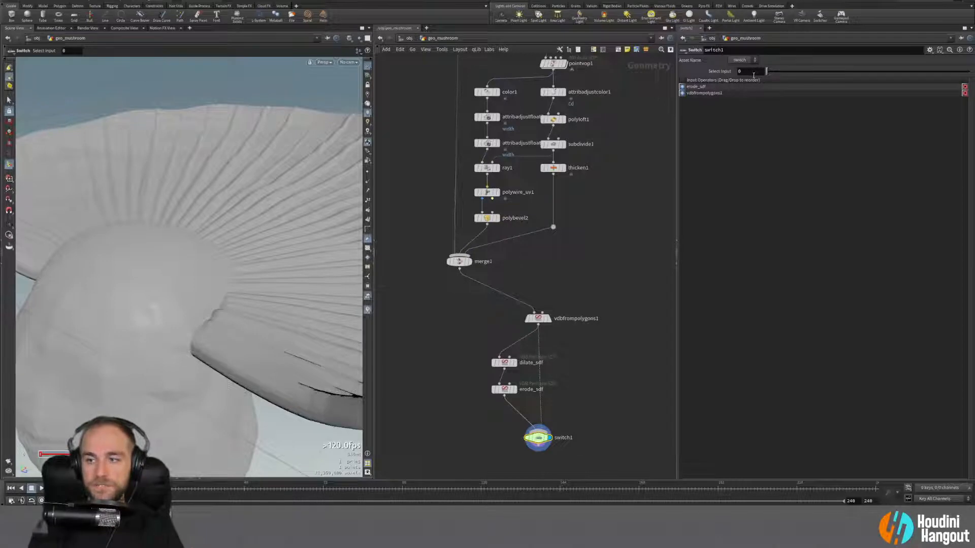
pyautogui.moveTo(776, 74)
pyautogui.mouseDown()
pyautogui.moveTo(766, 73)
pyautogui.moveTo(787, 73)
pyautogui.moveTo(768, 74)
pyautogui.mouseUp()
pyautogui.click(498, 389)
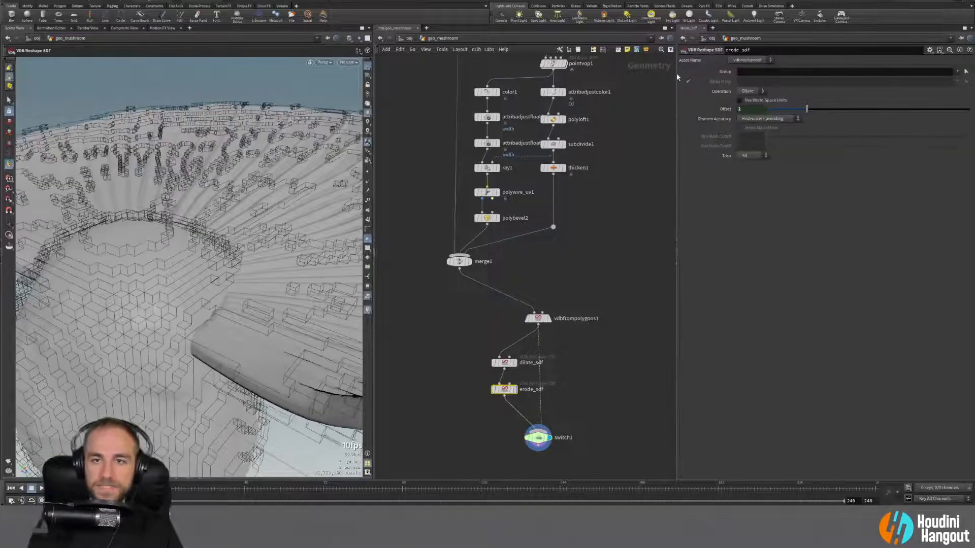
pyautogui.click(750, 91)
pyautogui.click(748, 100)
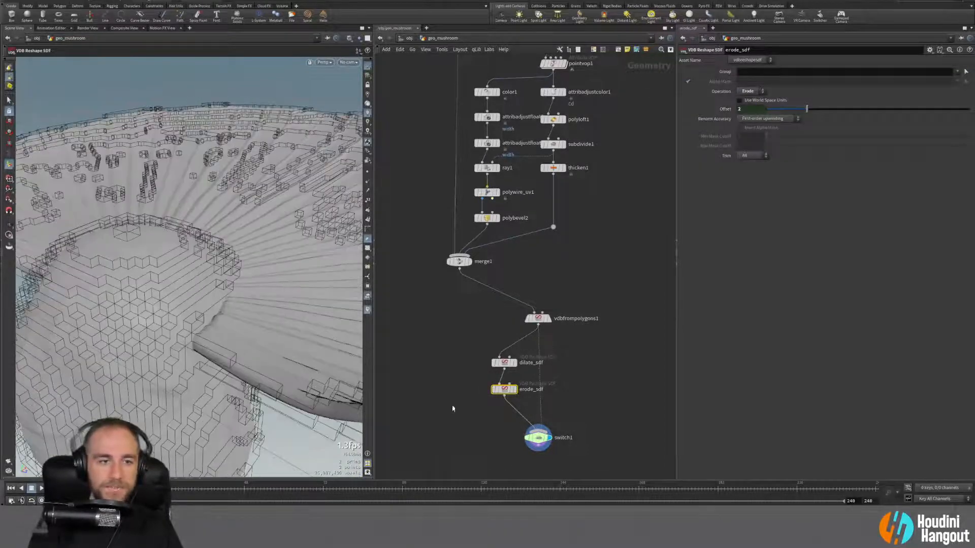
# Step: Set switch1's select input to 1 and spread dilate_sdf and erode_sdf apart in the network
pyautogui.click(538, 441)
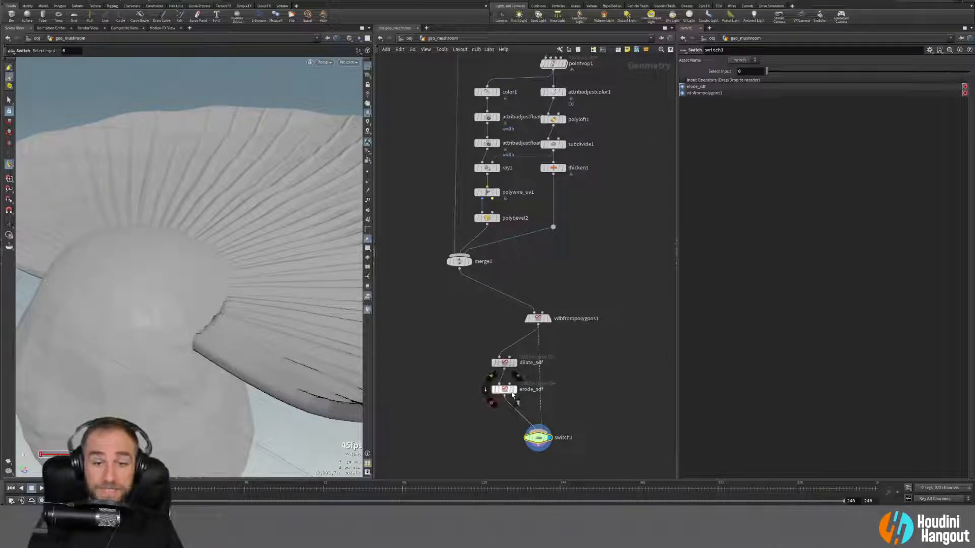
pyautogui.moveTo(780, 74)
pyautogui.mouseDown()
pyautogui.moveTo(768, 71)
pyautogui.moveTo(785, 71)
pyautogui.mouseUp()
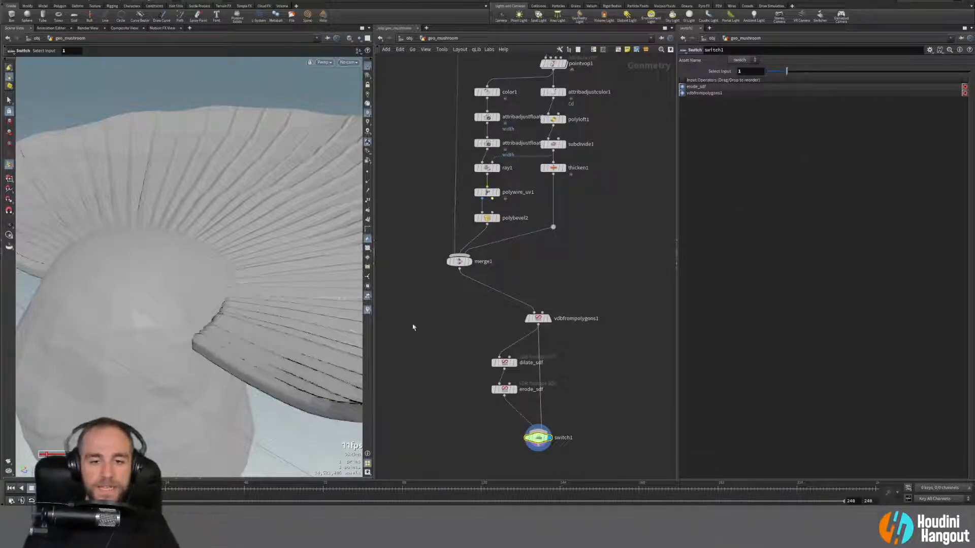
pyautogui.moveTo(497, 396); pyautogui.dragTo(496, 410)
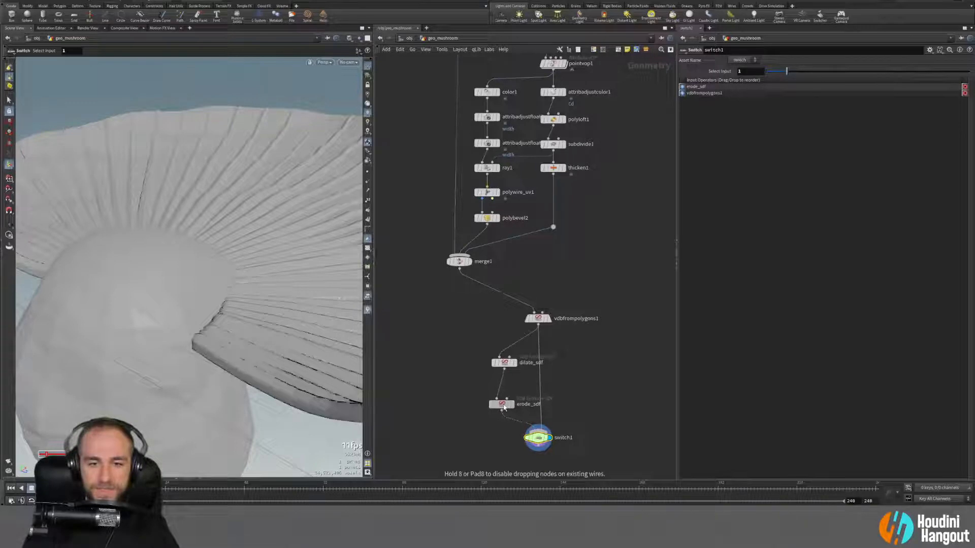
pyautogui.moveTo(506, 366); pyautogui.dragTo(508, 357)
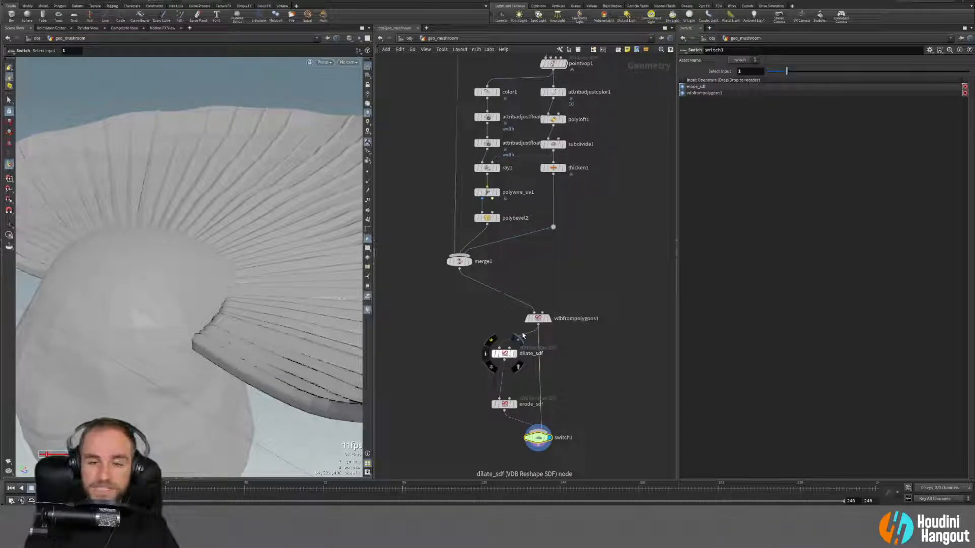
# Step: Space out vdbfrompolygons1, switch1, dilate_sdf and erode_sdf to leave room for another node between the dilate and erode nodes
pyautogui.moveTo(537, 319); pyautogui.dragTo(547, 314)
pyautogui.moveTo(533, 446); pyautogui.dragTo(543, 448)
pyautogui.moveTo(508, 360); pyautogui.dragTo(508, 351)
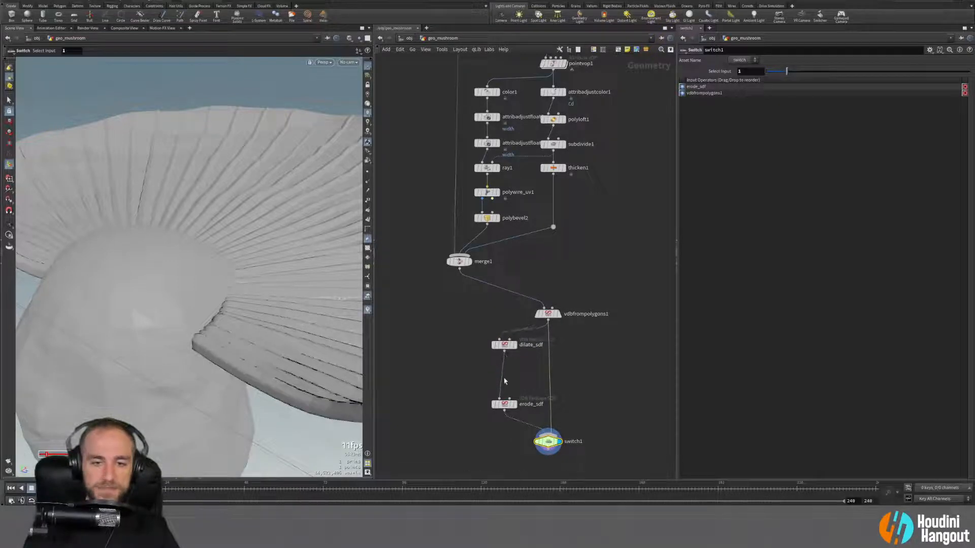
pyautogui.moveTo(504, 406); pyautogui.dragTo(504, 408)
# Step: Insert a VDB Smooth SDF node between dilate_sdf and erode_sdf and display its result
pyautogui.press('Tab')
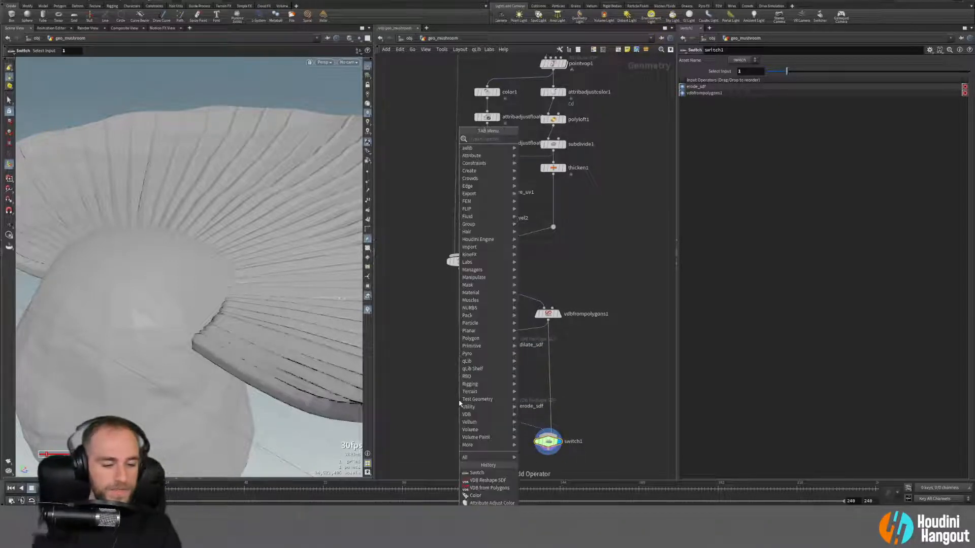
pyautogui.write('sdf')
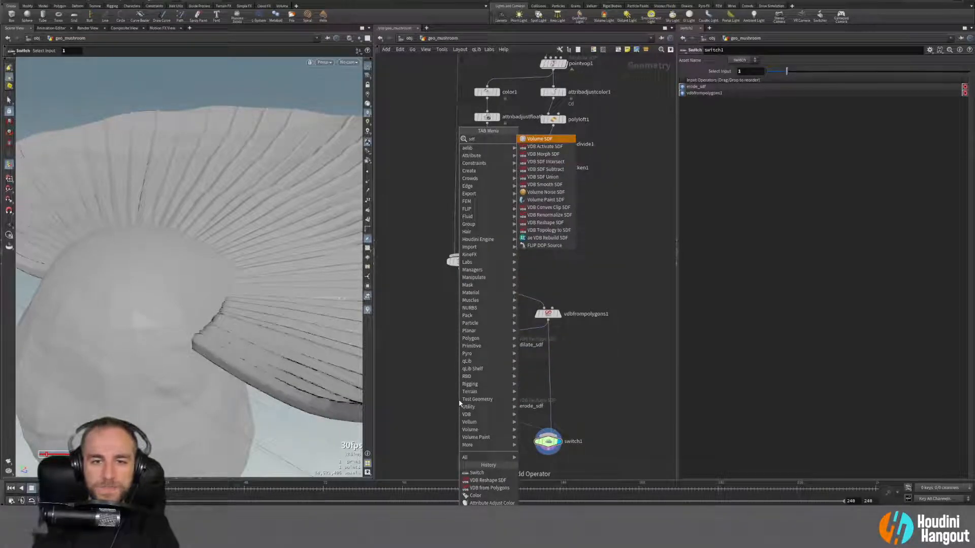
pyautogui.click(542, 186)
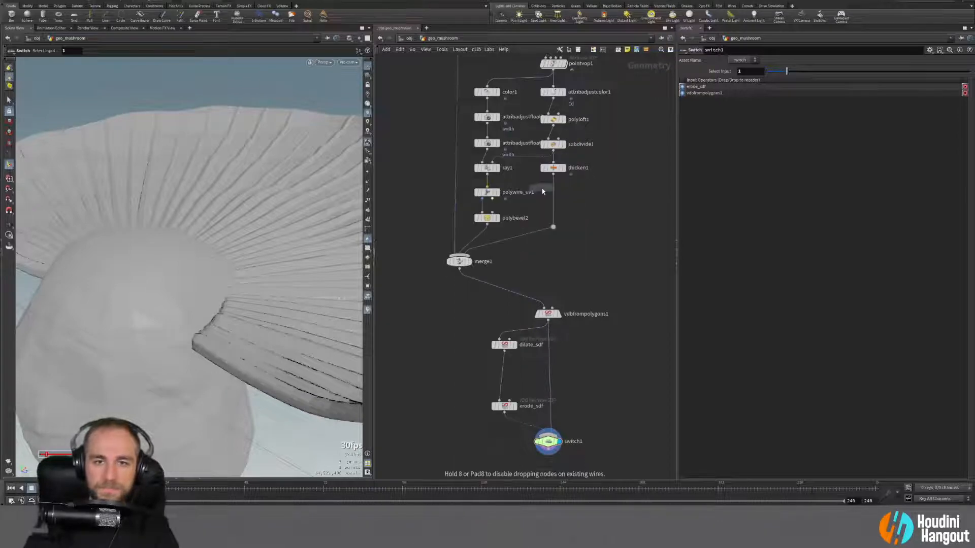
pyautogui.click(502, 381)
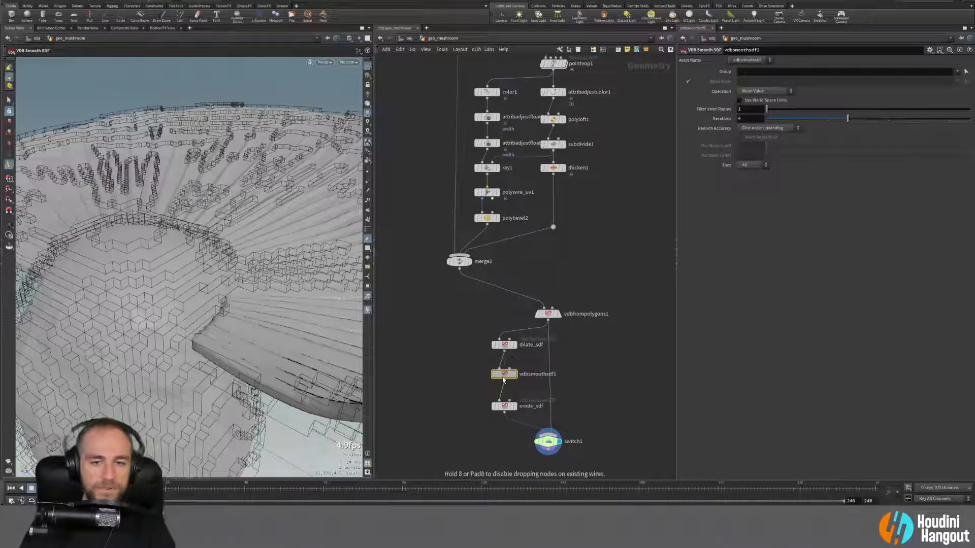
pyautogui.click(515, 374)
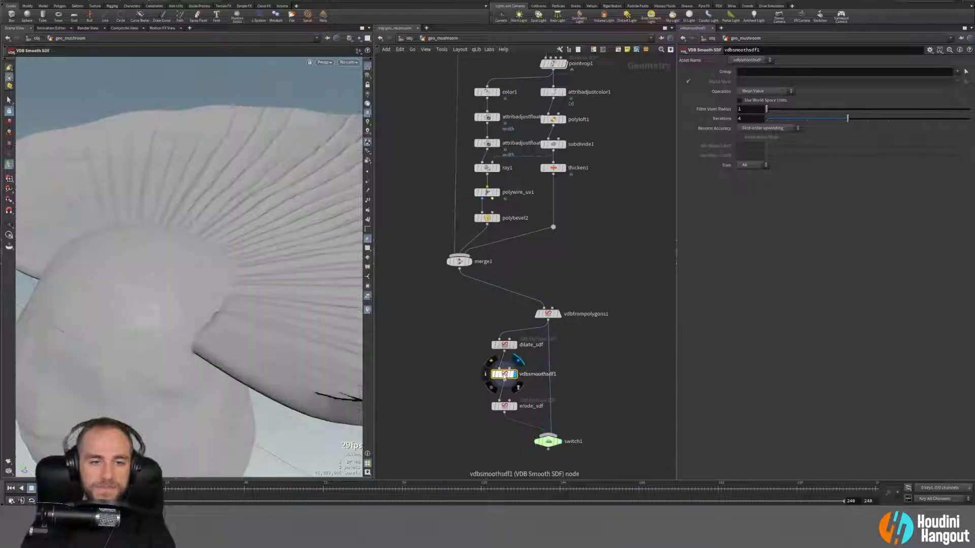
pyautogui.moveTo(491, 379)
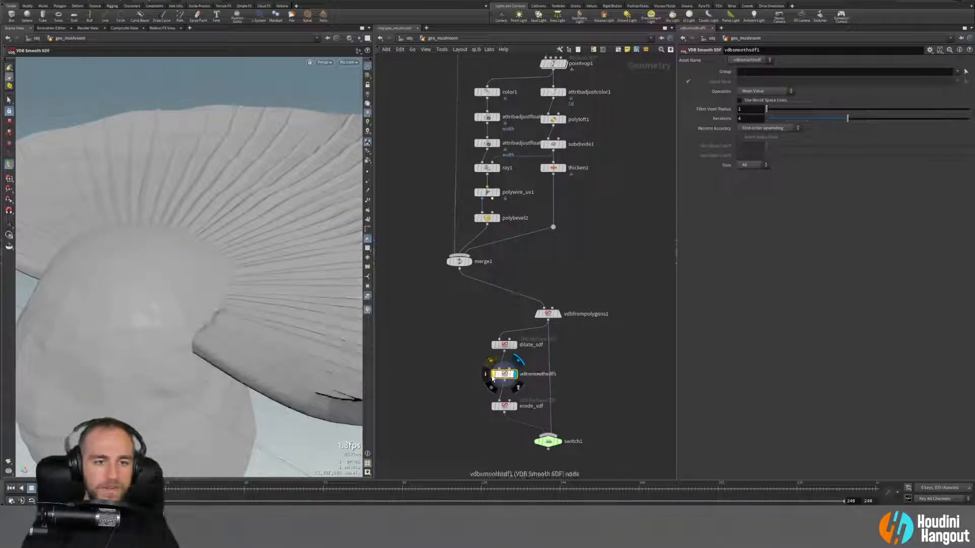
# Step: Set vdbsmoothsdf1's filter voxel radius to 2 and iterations to 3, and check the stump and gills
pyautogui.rightClick(202, 337)
pyautogui.click(203, 336)
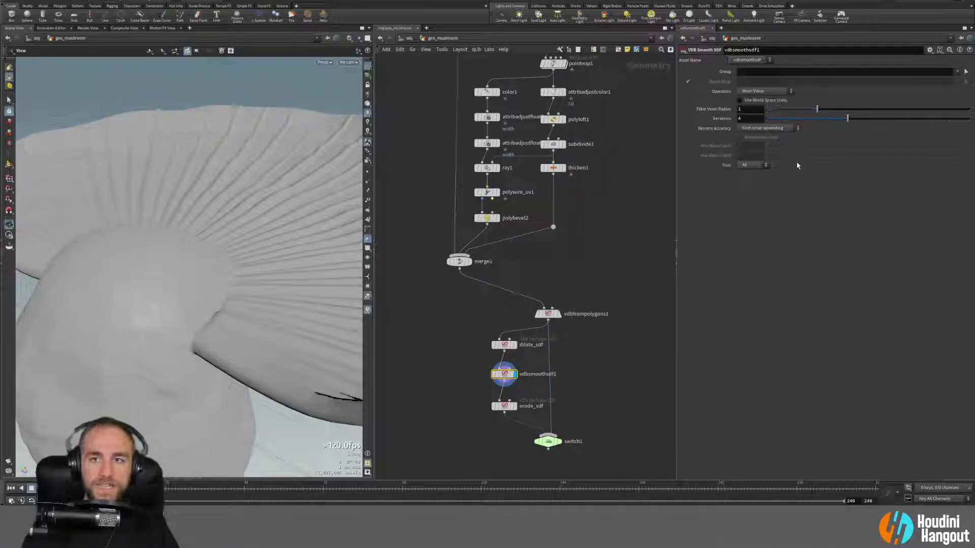
pyautogui.moveTo(218, 320); pyautogui.dragTo(243, 307)
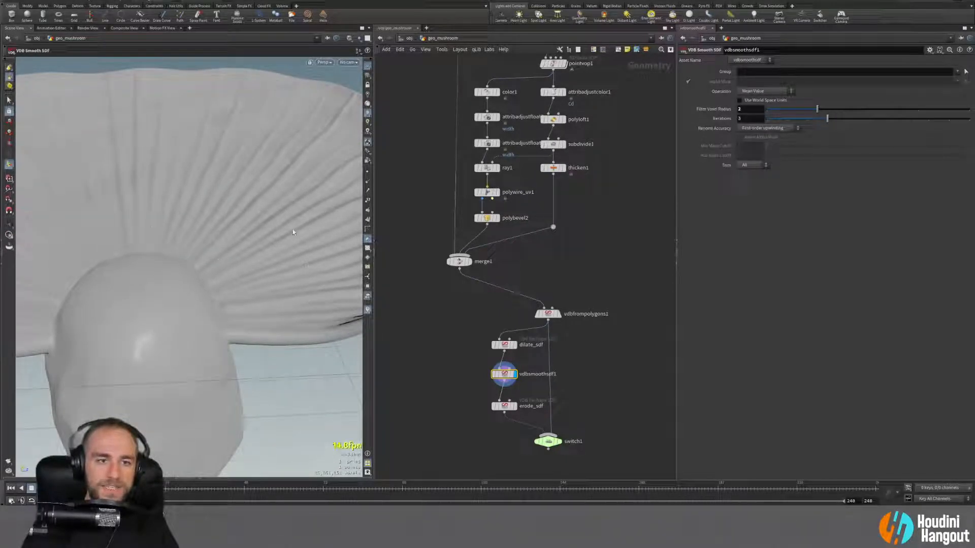
pyautogui.moveTo(92, 257); pyautogui.dragTo(197, 281)
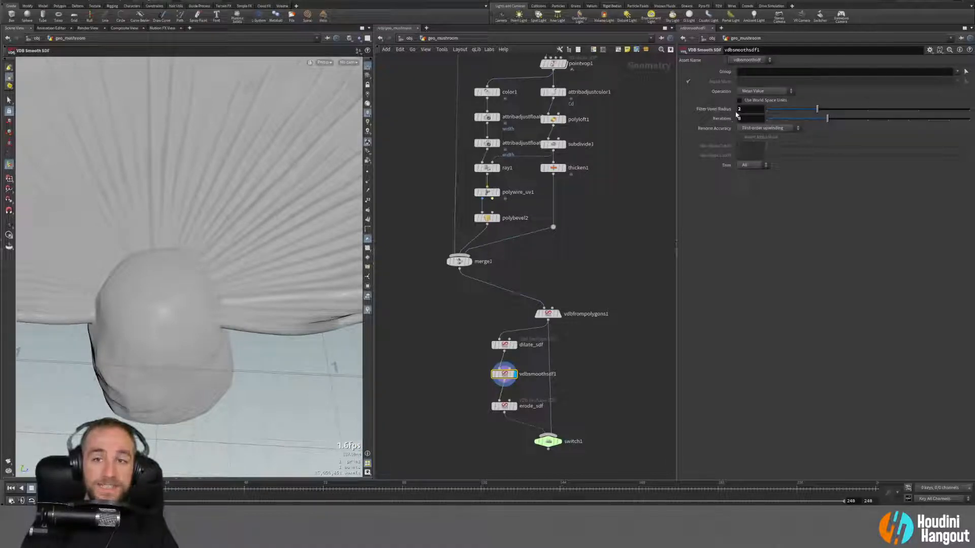
# Step: Try the Gaussian operation on vdbsmoothsdf1, check the mushroom, and return the operation to Mean Value
pyautogui.click(788, 92)
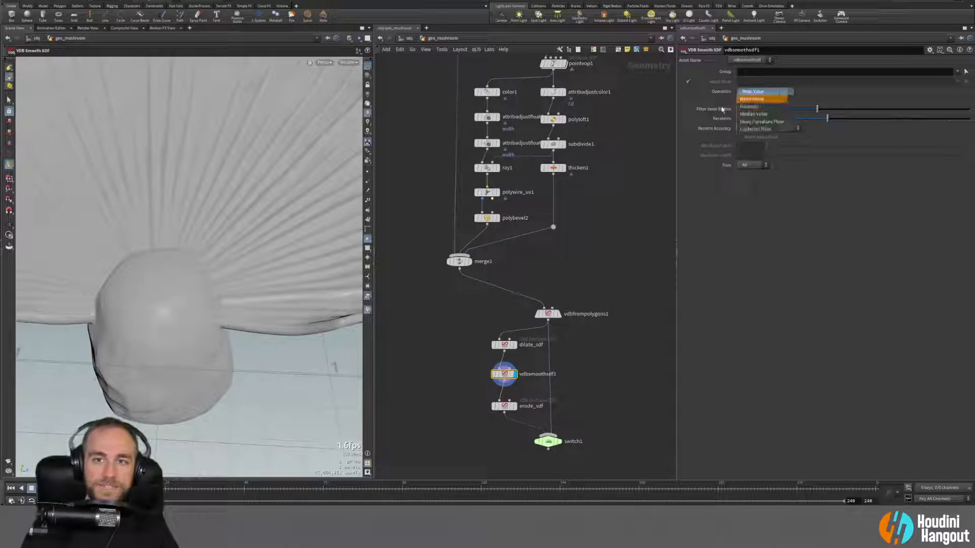
pyautogui.click(753, 107)
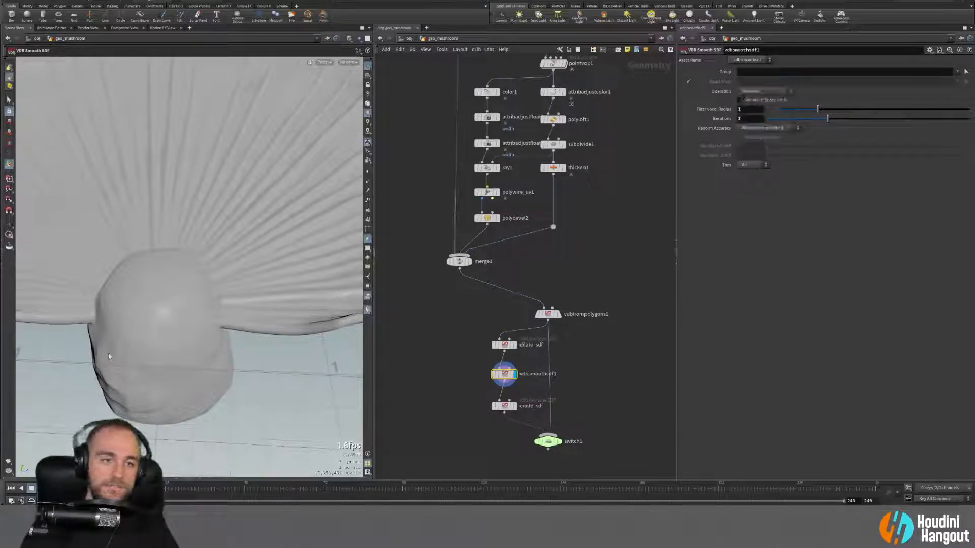
pyautogui.moveTo(218, 277); pyautogui.dragTo(202, 265)
pyautogui.click(761, 93)
pyautogui.click(761, 99)
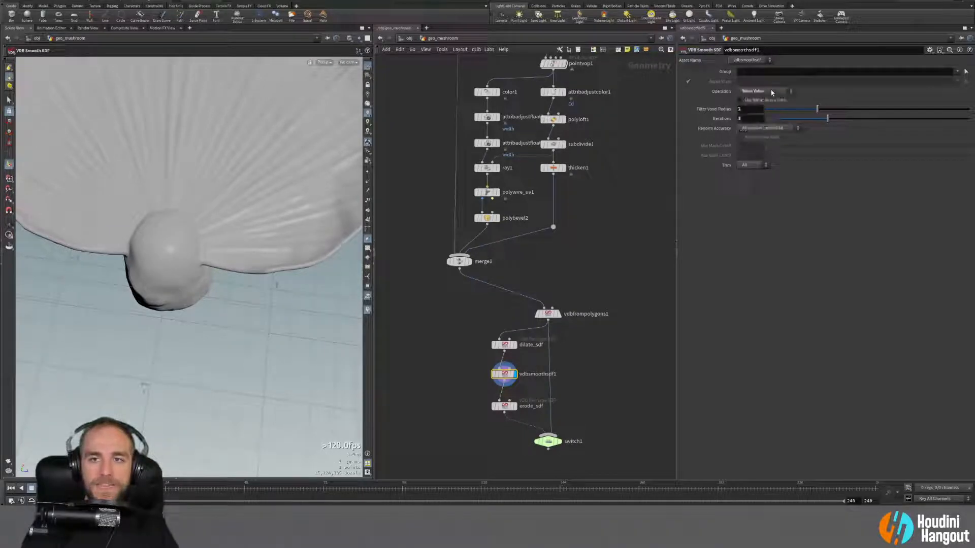
pyautogui.click(764, 93)
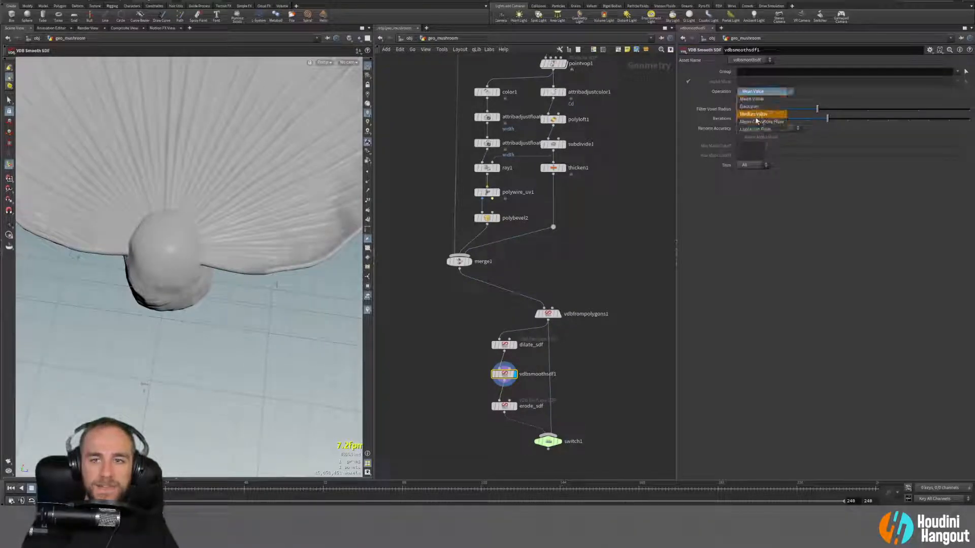
pyautogui.click(724, 235)
pyautogui.click(761, 93)
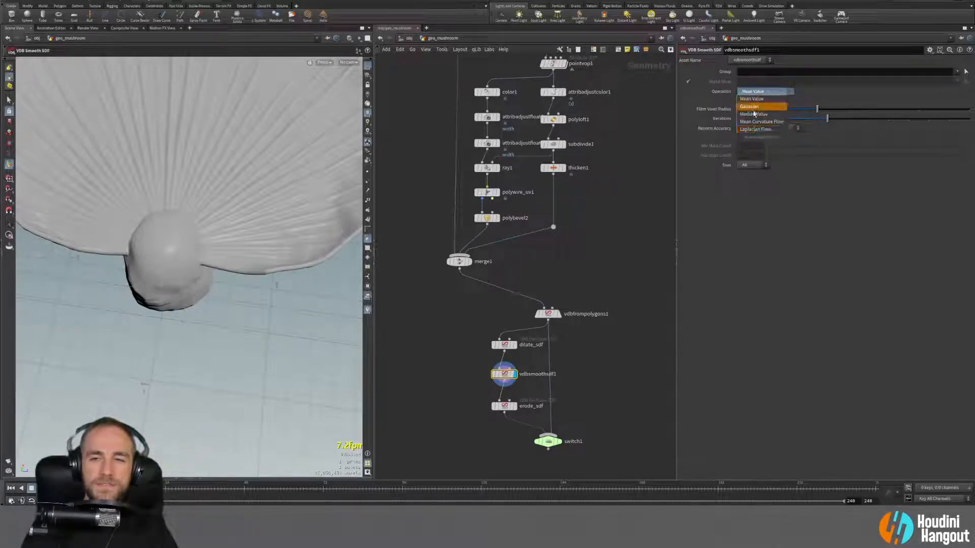
pyautogui.click(809, 88)
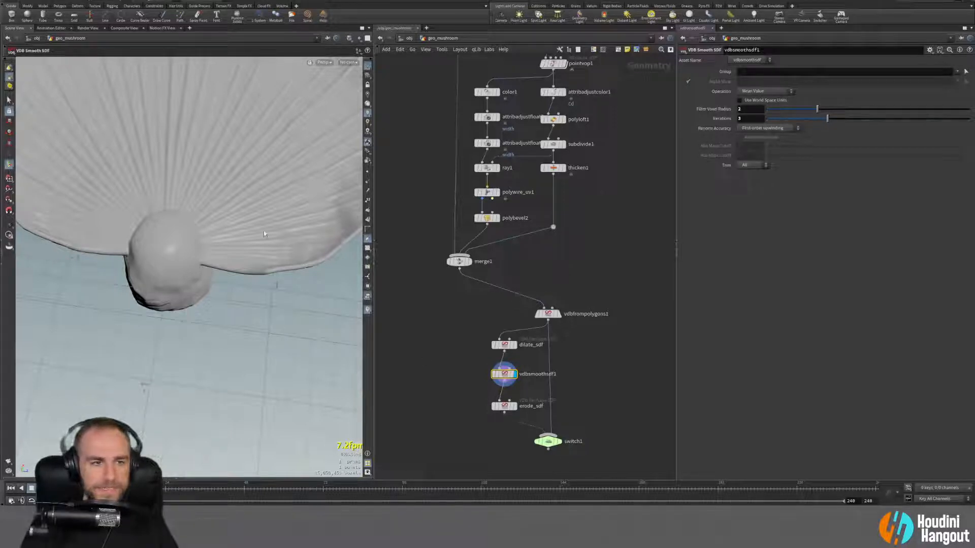
# Step: Set vdbsmoothsdf1's operation to Gaussian and its iterations to 2, checking the stump and cap from below
pyautogui.moveTo(167, 279); pyautogui.dragTo(207, 232)
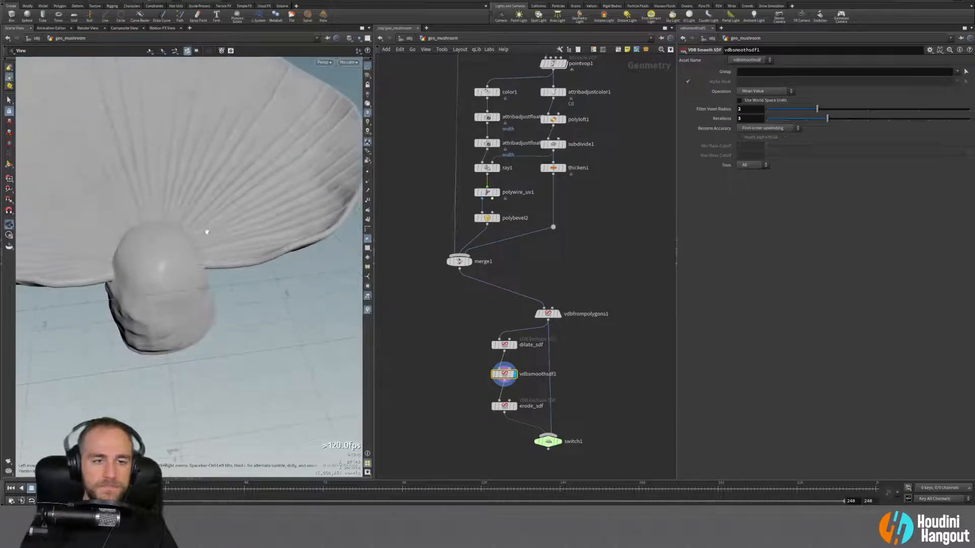
pyautogui.click(766, 92)
pyautogui.click(762, 107)
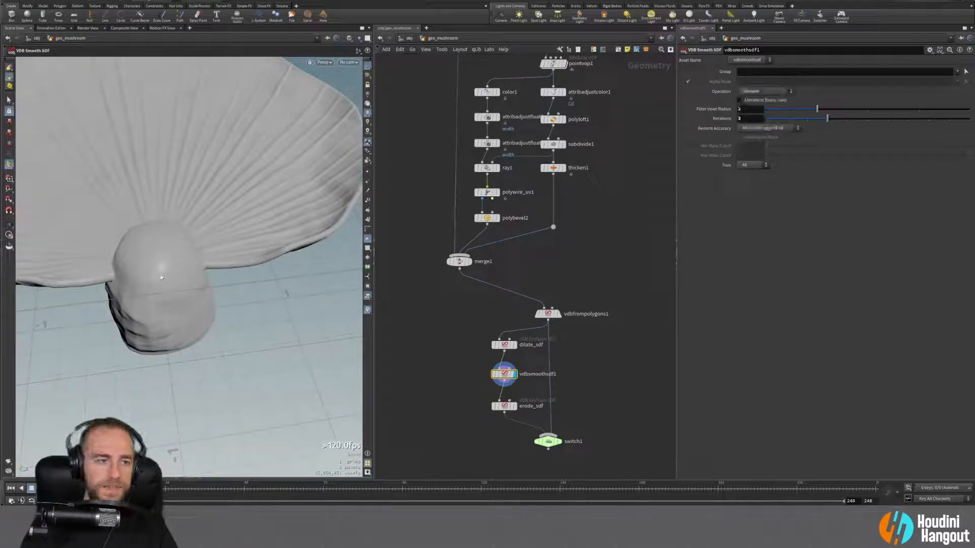
pyautogui.moveTo(167, 275); pyautogui.dragTo(179, 237)
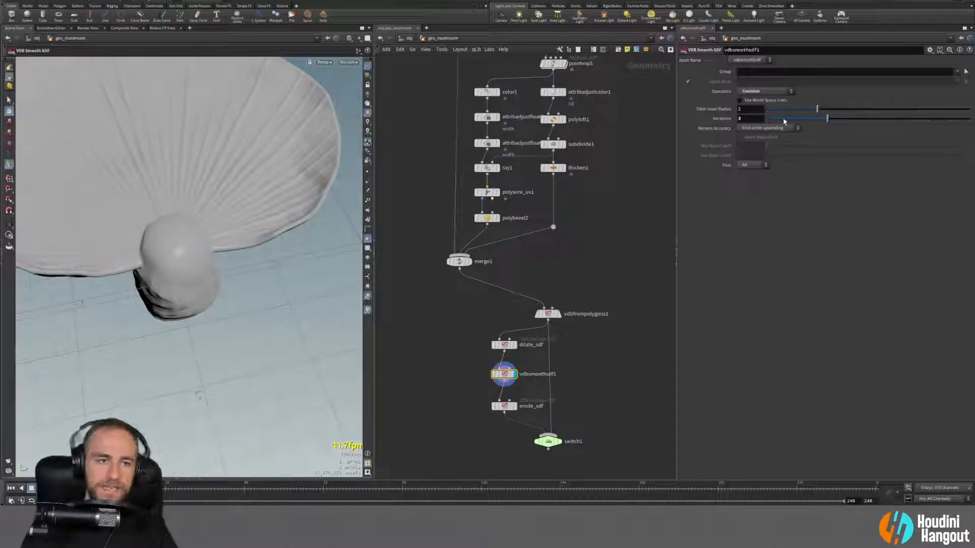
pyautogui.click(783, 118)
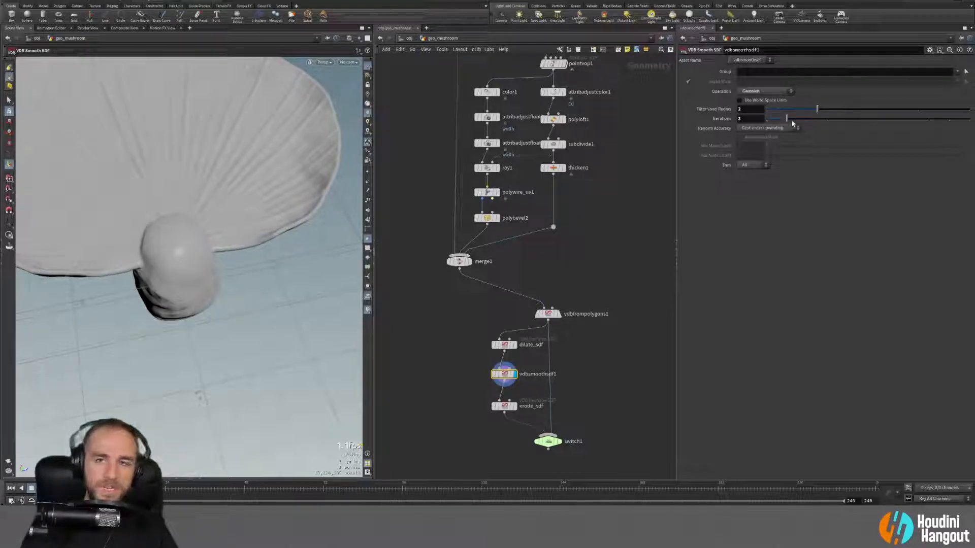
pyautogui.keyDown('alt'); pyautogui.moveTo(296, 207); pyautogui.dragTo(241, 198); pyautogui.keyUp('alt')
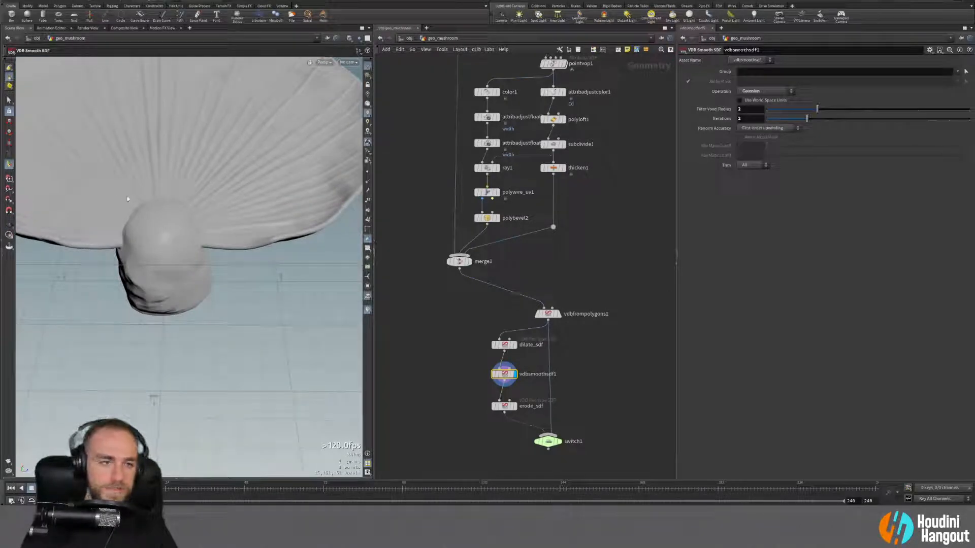
pyautogui.keyDown('alt'); pyautogui.moveTo(152, 231); pyautogui.dragTo(193, 305); pyautogui.keyUp('alt')
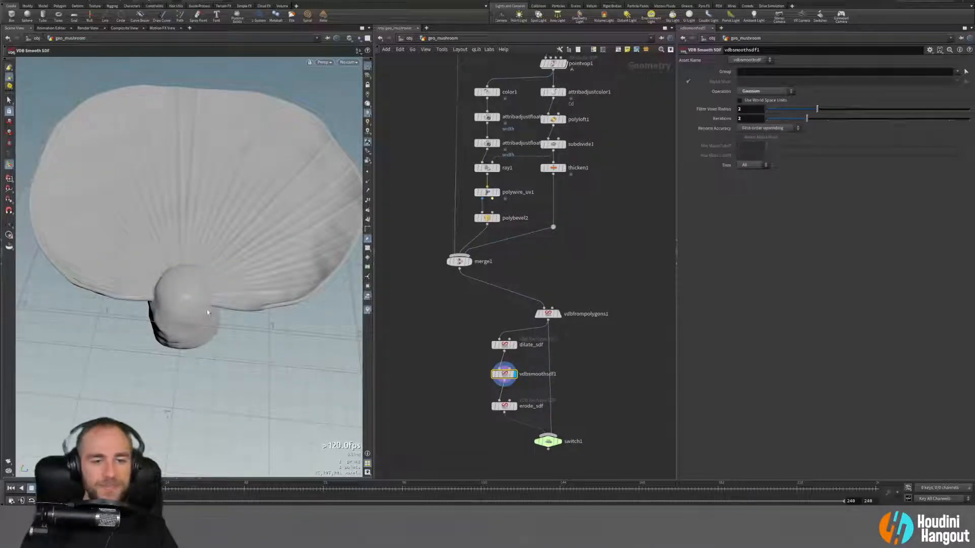
# Step: Insert a Subdivide node between mountain1 and the STUMP null, line it up with them and display the subdivided stump
pyautogui.moveTo(432, 206); pyautogui.dragTo(418, 359, button='middle')
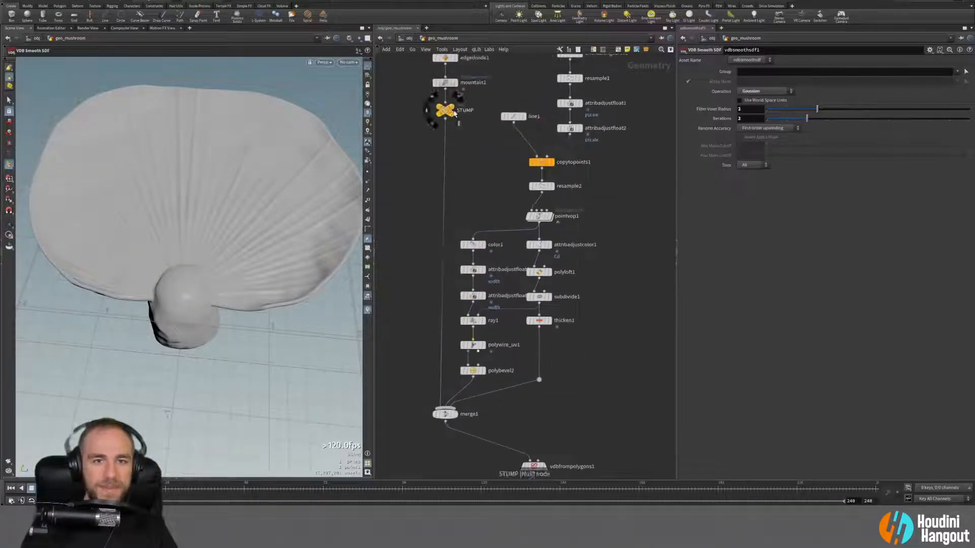
pyautogui.click(449, 108)
pyautogui.click(445, 112)
pyautogui.moveTo(431, 113); pyautogui.dragTo(412, 169)
pyautogui.press('Tab')
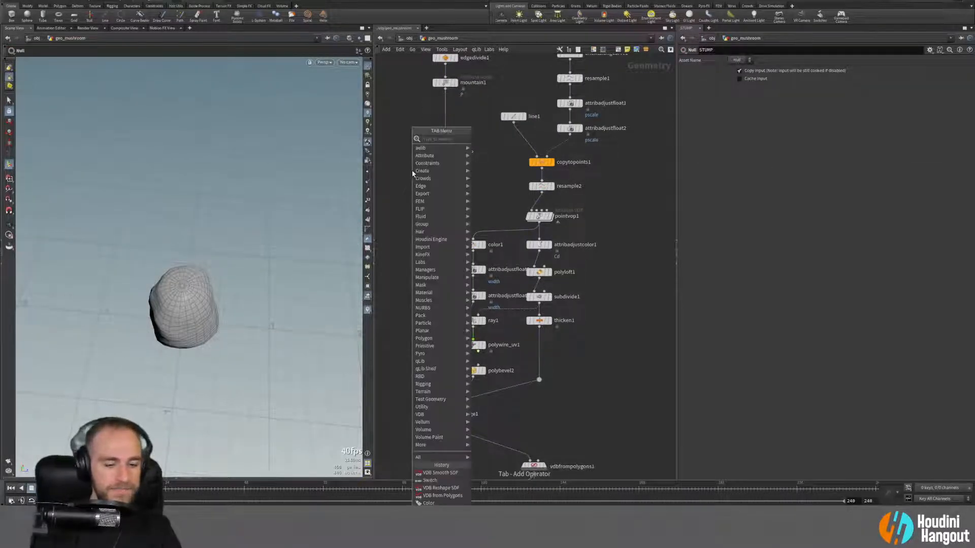
pyautogui.press('Escape')
pyautogui.click(447, 117)
pyautogui.click(459, 119)
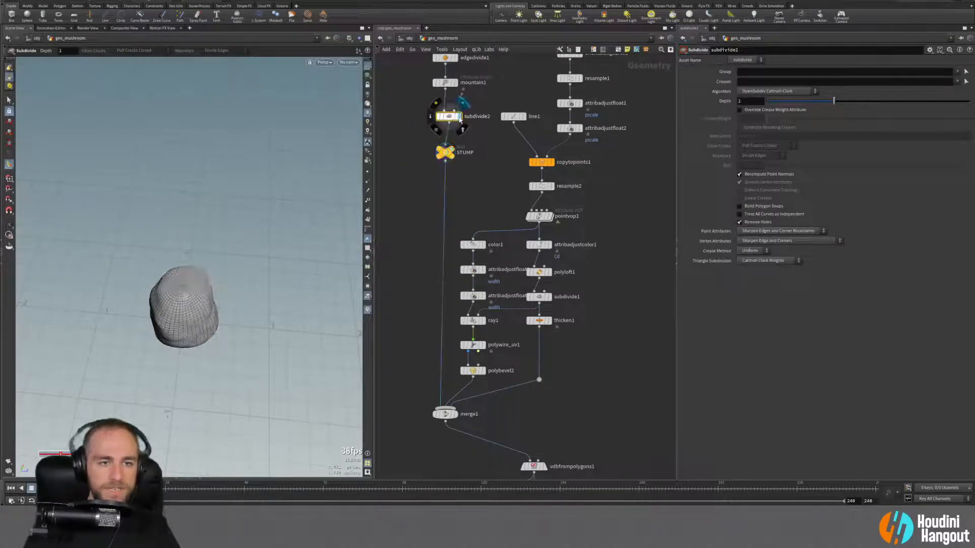
pyautogui.moveTo(450, 117); pyautogui.dragTo(446, 117)
pyautogui.keyDown('alt'); pyautogui.moveTo(161, 319); pyautogui.dragTo(171, 287); pyautogui.keyUp('alt')
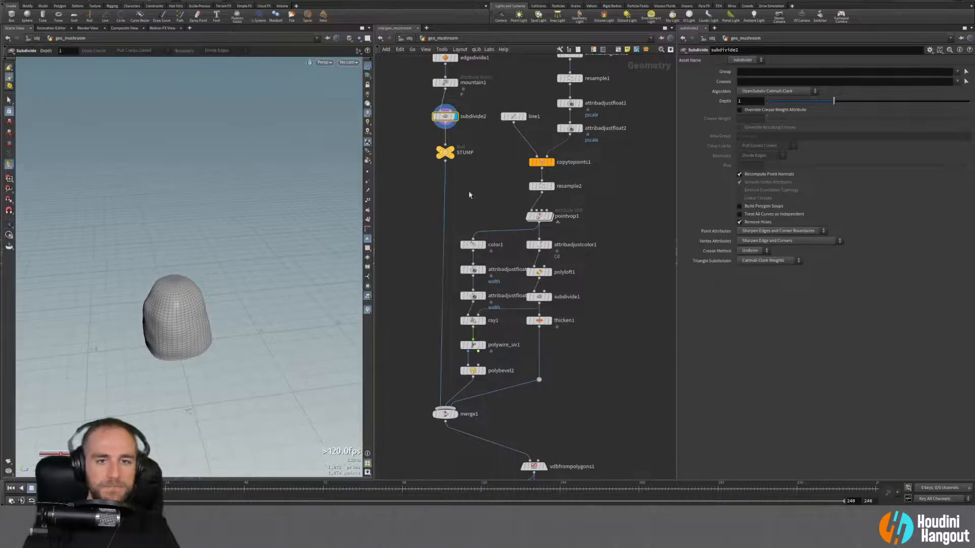
# Step: Display switch1 with its select input set to 0 and inspect the stump in the processed volume
pyautogui.moveTo(591, 427); pyautogui.dragTo(575, 356, button='middle')
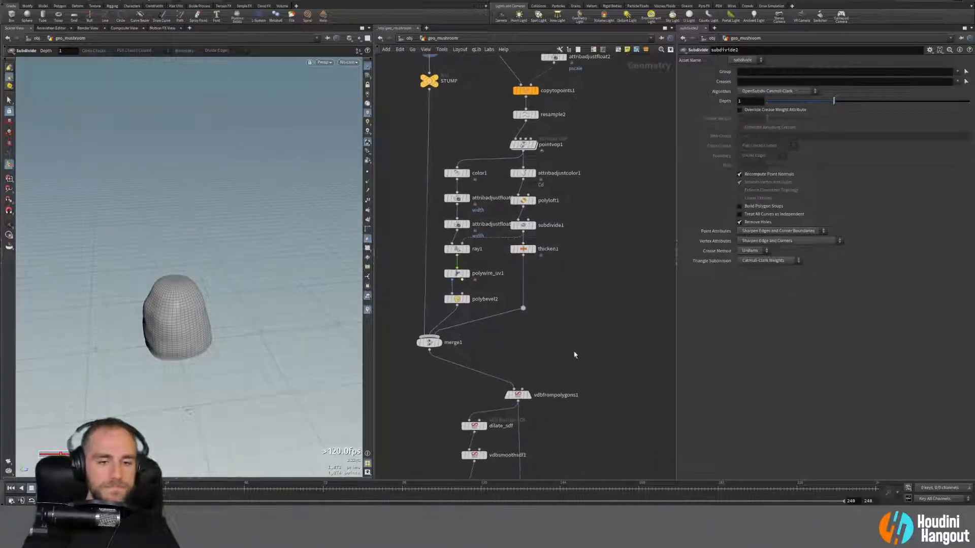
pyautogui.moveTo(415, 441); pyautogui.dragTo(415, 404, button='middle')
pyautogui.keyDown('alt'); pyautogui.moveTo(123, 298); pyautogui.dragTo(162, 345); pyautogui.keyUp('alt')
pyautogui.moveTo(472, 458); pyautogui.dragTo(488, 387, button='middle')
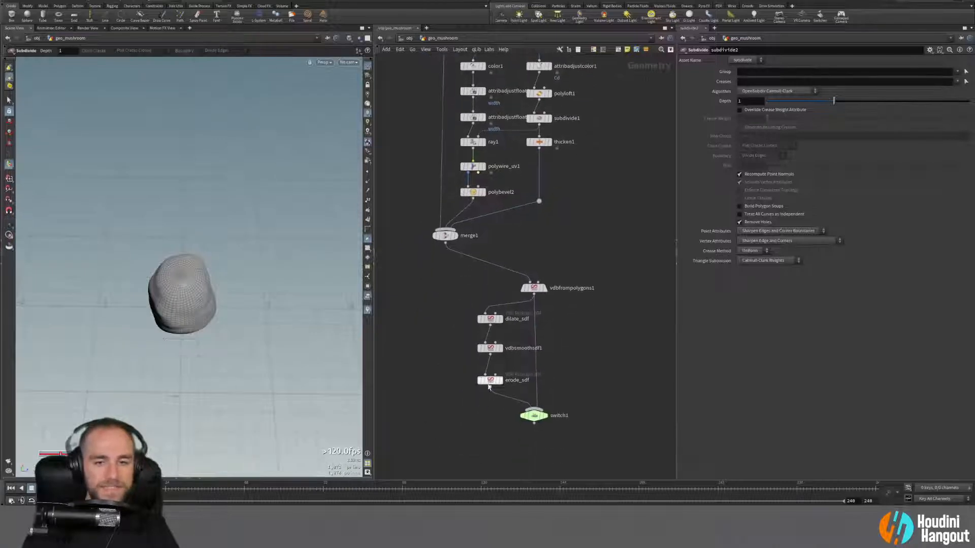
pyautogui.click(530, 415)
pyautogui.moveTo(166, 260); pyautogui.dragTo(172, 270)
pyautogui.moveTo(172, 270); pyautogui.dragTo(187, 289, button='right')
pyautogui.moveTo(188, 289); pyautogui.dragTo(163, 337)
pyautogui.moveTo(163, 337); pyautogui.dragTo(209, 291, button='right')
pyautogui.keyDown('alt'); pyautogui.moveTo(208, 292); pyautogui.dragTo(212, 317); pyautogui.keyUp('alt')
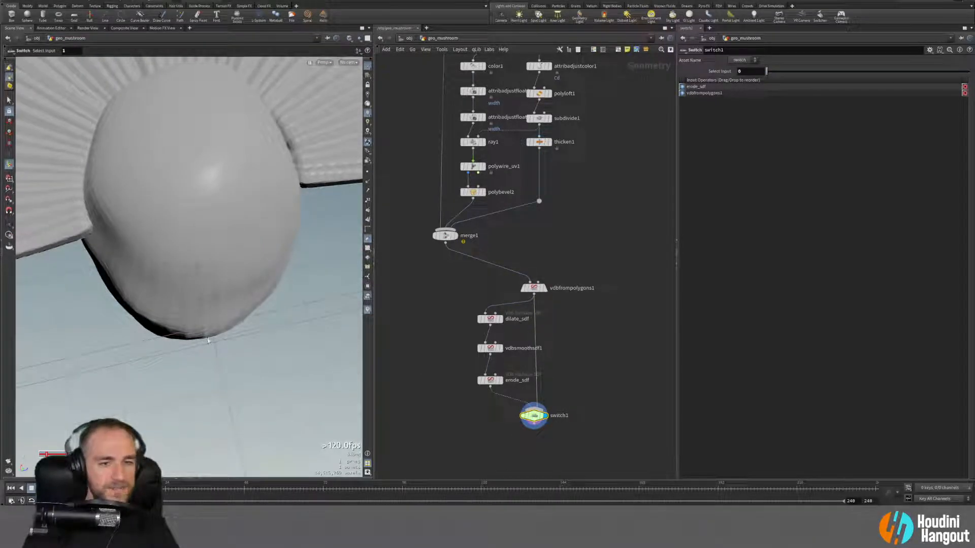
pyautogui.keyDown('alt'); pyautogui.moveTo(220, 278); pyautogui.dragTo(203, 299); pyautogui.keyUp('alt')
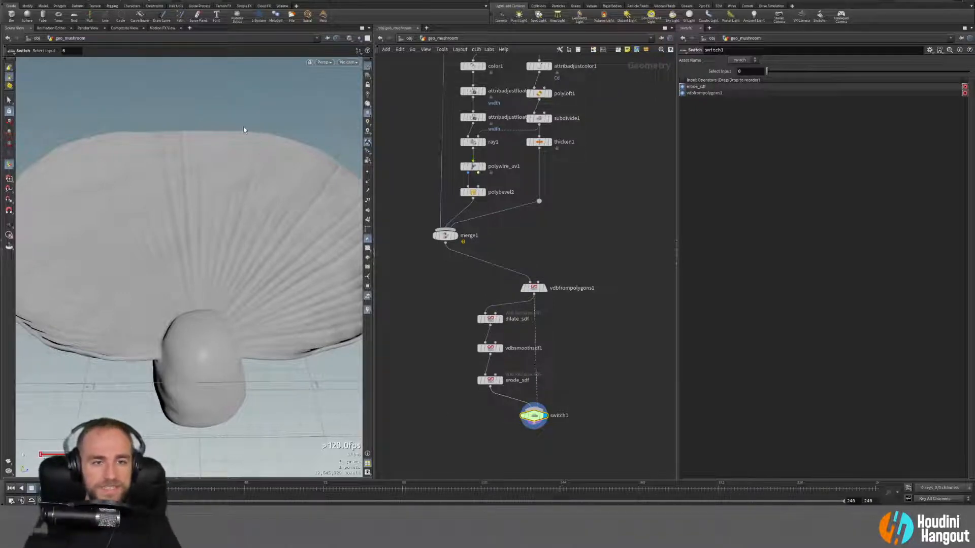
# Step: Examine the gills under the cap up close and from a distance to judge how much detail the smoothing leaves
pyautogui.press('Escape')
pyautogui.moveTo(315, 204); pyautogui.dragTo(263, 235, button='right')
pyautogui.moveTo(263, 235); pyautogui.dragTo(302, 208)
pyautogui.moveTo(302, 208); pyautogui.dragTo(263, 233, button='right')
pyautogui.moveTo(263, 233); pyautogui.dragTo(239, 252)
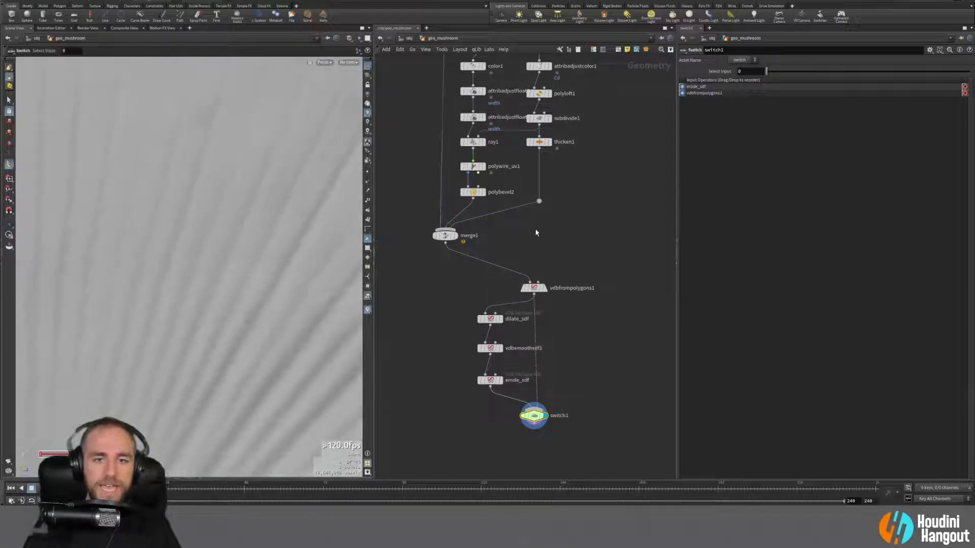
pyautogui.moveTo(536, 233); pyautogui.dragTo(538, 239, button='middle')
pyautogui.moveTo(152, 305); pyautogui.dragTo(191, 279, button='right')
pyautogui.moveTo(191, 278); pyautogui.dragTo(185, 260)
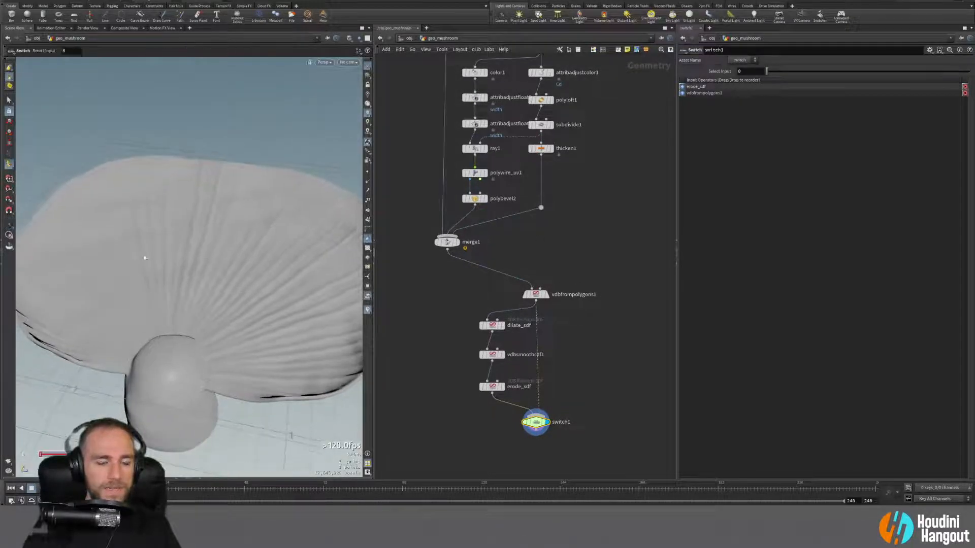
# Step: Set polywire_uv1's width to 0.035 and inspect the gills in switch1's result
pyautogui.click(474, 173)
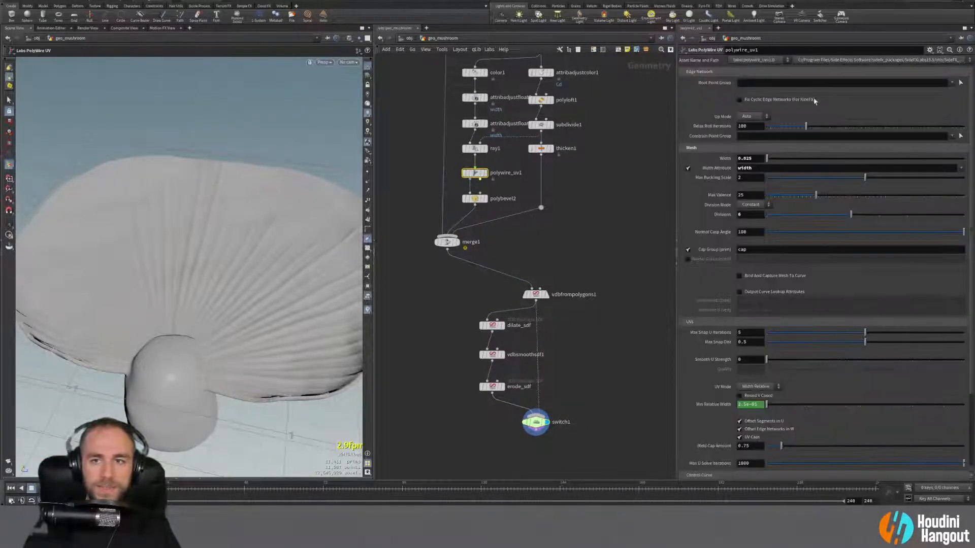
pyautogui.click(750, 159)
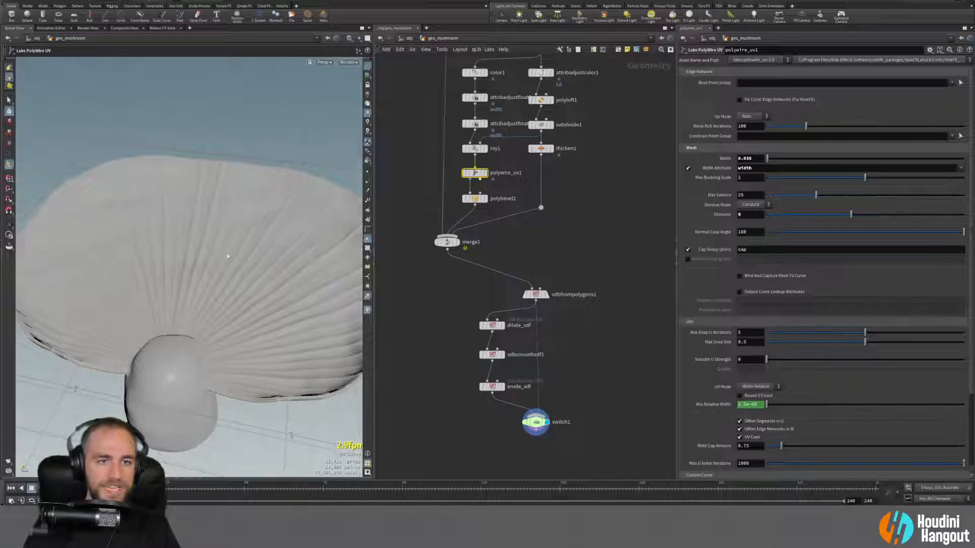
pyautogui.click(536, 422)
pyautogui.moveTo(218, 341); pyautogui.dragTo(202, 306)
pyautogui.moveTo(504, 443); pyautogui.dragTo(504, 434, button='middle')
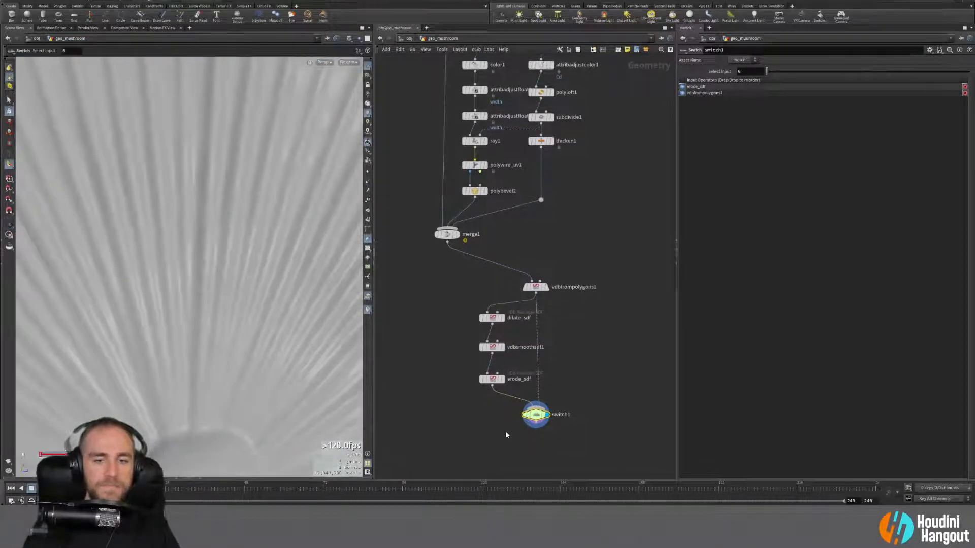
# Step: Add a Convert VDB node fed by switch1's output and place it directly below switch1
pyautogui.press('Tab')
pyautogui.write('conver')
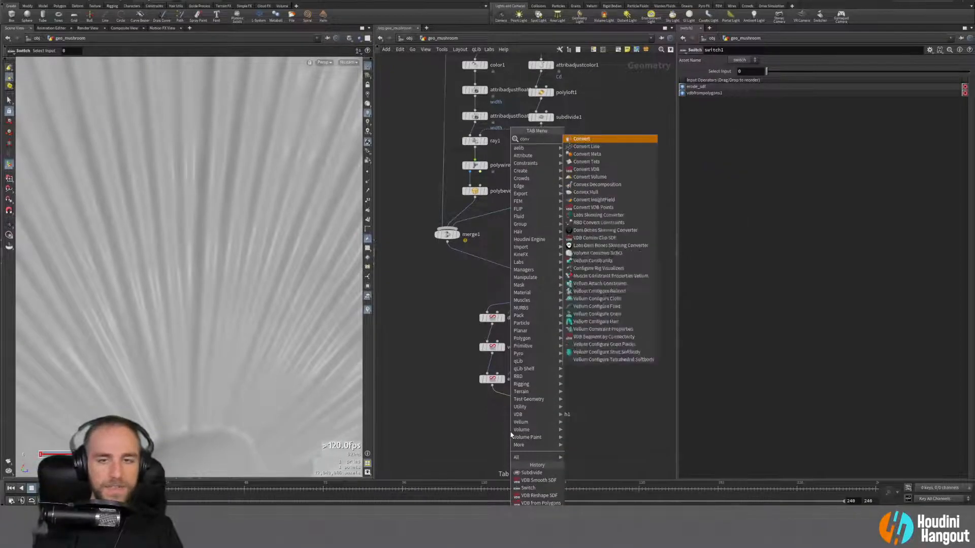
pyautogui.press('BackSpace')
pyautogui.press('Down')
pyautogui.press('Down')
pyautogui.press('Down')
pyautogui.press('Down')
pyautogui.press('Return')
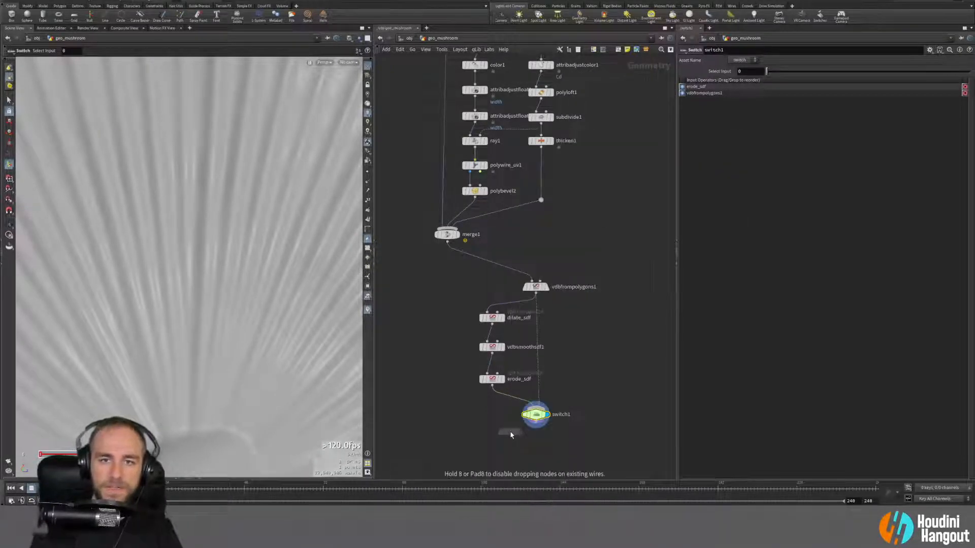
pyautogui.click(536, 438)
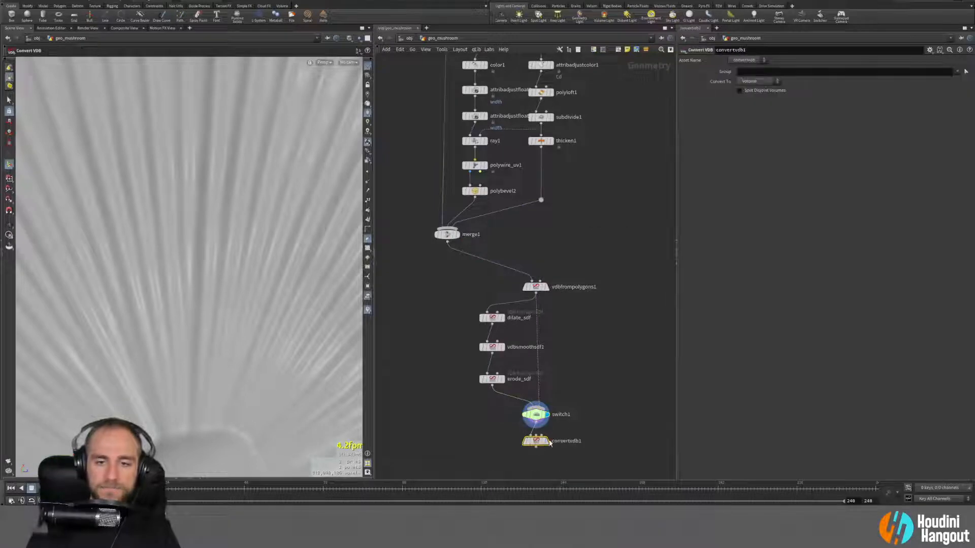
# Step: Set the Convert VDB node to convert to Polygons, display it and inspect the mushroom's underside
pyautogui.click(757, 82)
pyautogui.click(761, 106)
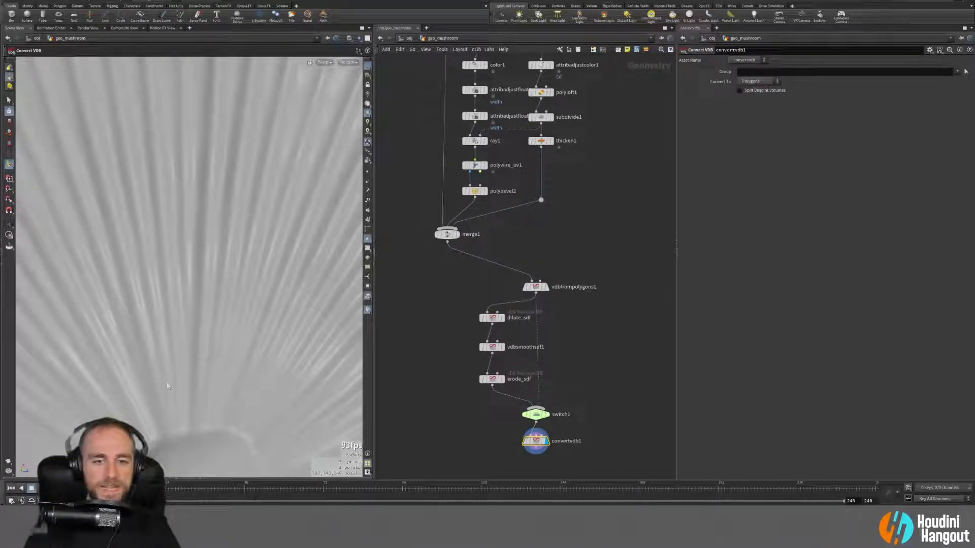
pyautogui.keyDown('alt'); pyautogui.moveTo(190, 345); pyautogui.dragTo(151, 366, button='right'); pyautogui.keyUp('alt')
pyautogui.keyDown('alt'); pyautogui.moveTo(150, 365); pyautogui.dragTo(244, 414); pyautogui.keyUp('alt')
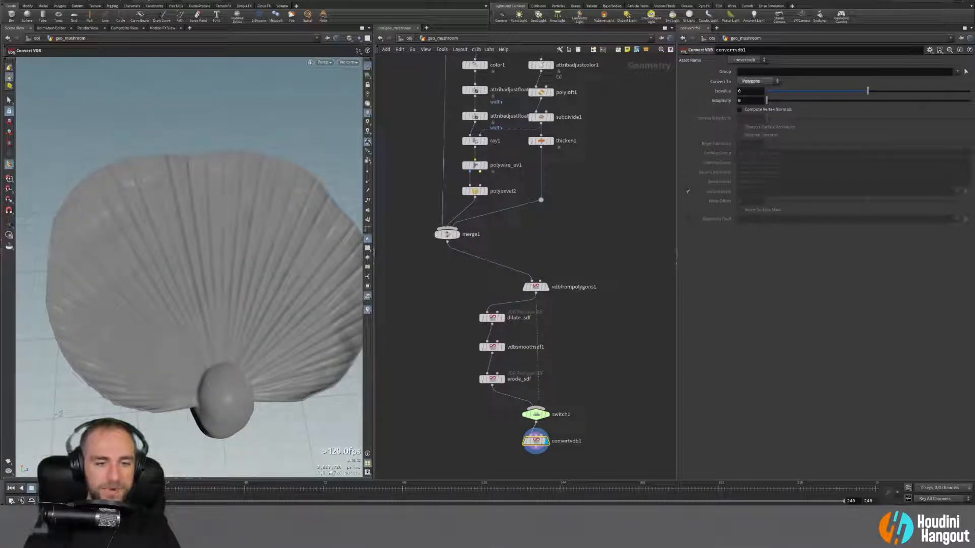
pyautogui.keyDown('alt'); pyautogui.moveTo(222, 423); pyautogui.dragTo(224, 364); pyautogui.keyUp('alt')
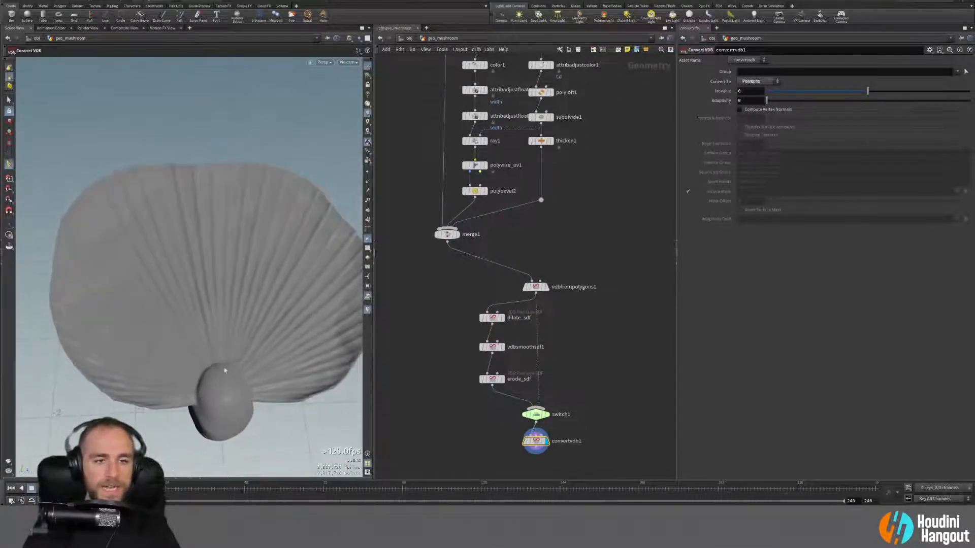
# Step: Try an Adaptivity of 0.01 on convertvdb1 and inspect the polygon density on the gills and stump
pyautogui.click(756, 101)
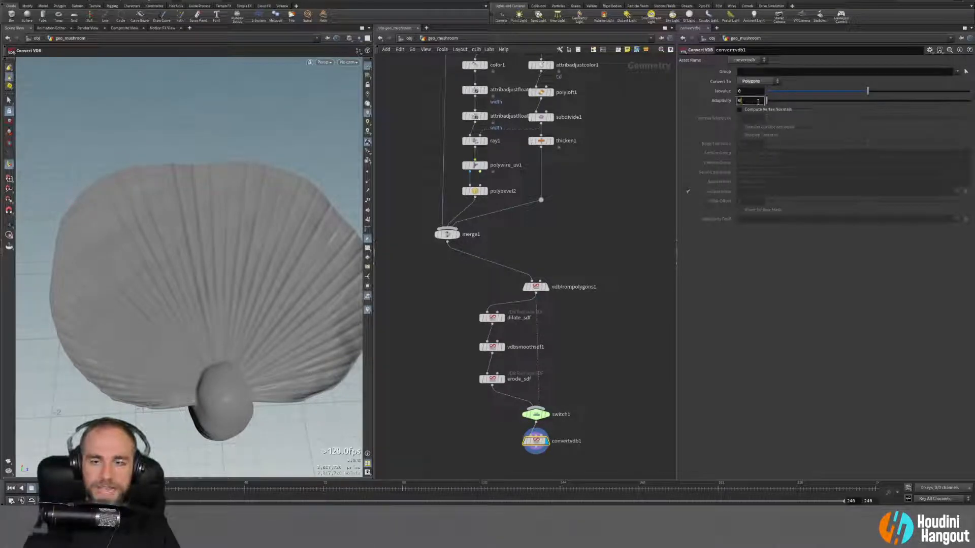
pyautogui.press('Return')
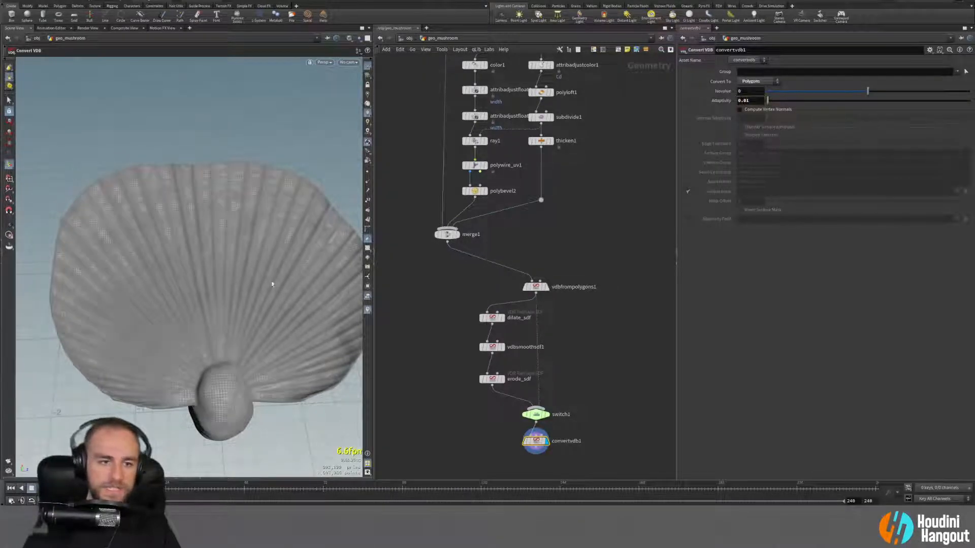
pyautogui.keyDown('alt'); pyautogui.moveTo(208, 265); pyautogui.dragTo(305, 145, button='right'); pyautogui.keyUp('alt')
pyautogui.keyDown('alt'); pyautogui.moveTo(250, 237); pyautogui.dragTo(243, 196, button='right'); pyautogui.keyUp('alt')
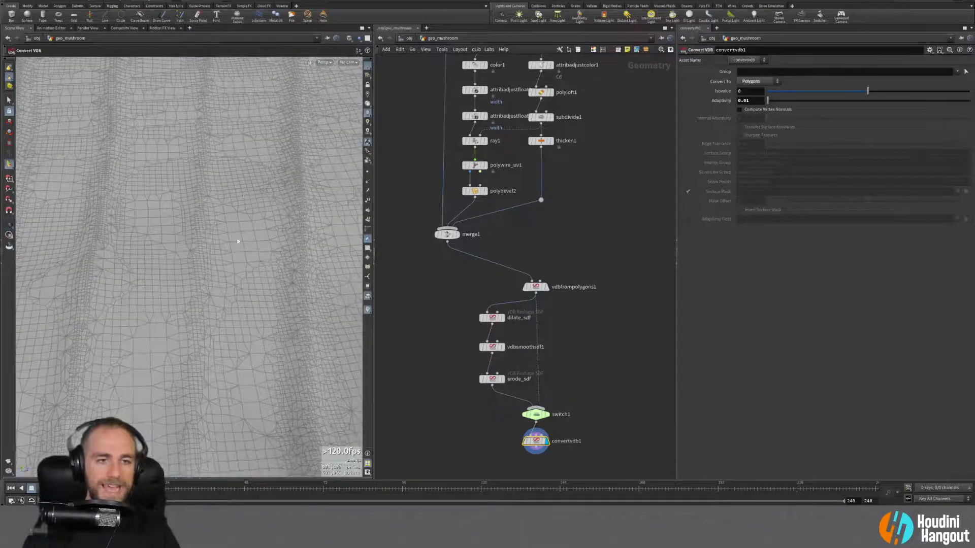
pyautogui.keyDown('alt'); pyautogui.moveTo(241, 241); pyautogui.dragTo(120, 266, button='right'); pyautogui.keyUp('alt')
pyautogui.keyDown('alt'); pyautogui.moveTo(120, 266); pyautogui.dragTo(159, 250); pyautogui.keyUp('alt')
pyautogui.keyDown('alt'); pyautogui.moveTo(159, 250); pyautogui.dragTo(111, 259, button='right'); pyautogui.keyUp('alt')
pyautogui.keyDown('alt'); pyautogui.moveTo(183, 288); pyautogui.dragTo(196, 337); pyautogui.keyUp('alt')
pyautogui.keyDown('alt'); pyautogui.moveTo(196, 337); pyautogui.dragTo(196, 296, button='right'); pyautogui.keyUp('alt')
pyautogui.keyDown('alt'); pyautogui.moveTo(196, 296); pyautogui.dragTo(199, 271); pyautogui.keyUp('alt')
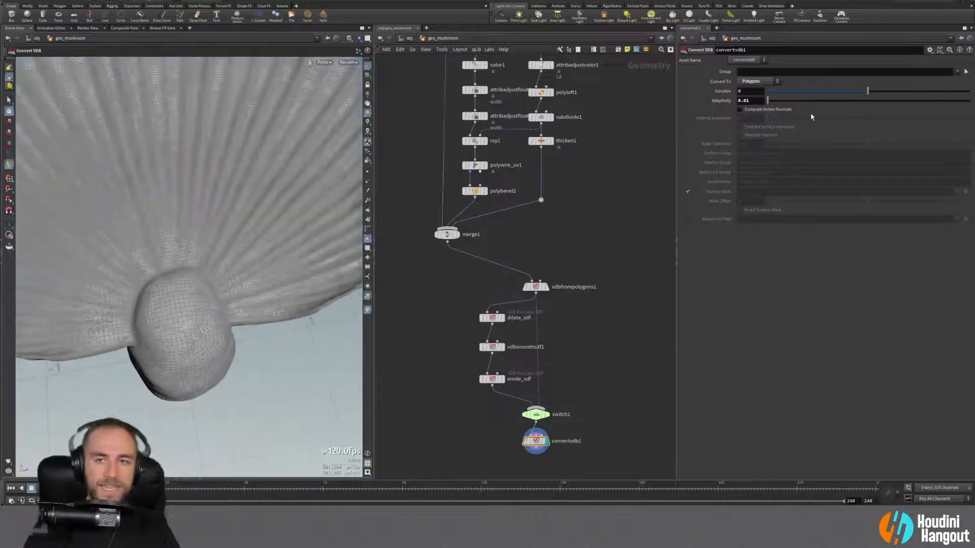
# Step: Try an Adaptivity of 0.1 on convertvdb1 and look over the mesh on the cap's underside
pyautogui.write('1')
pyautogui.press('Return')
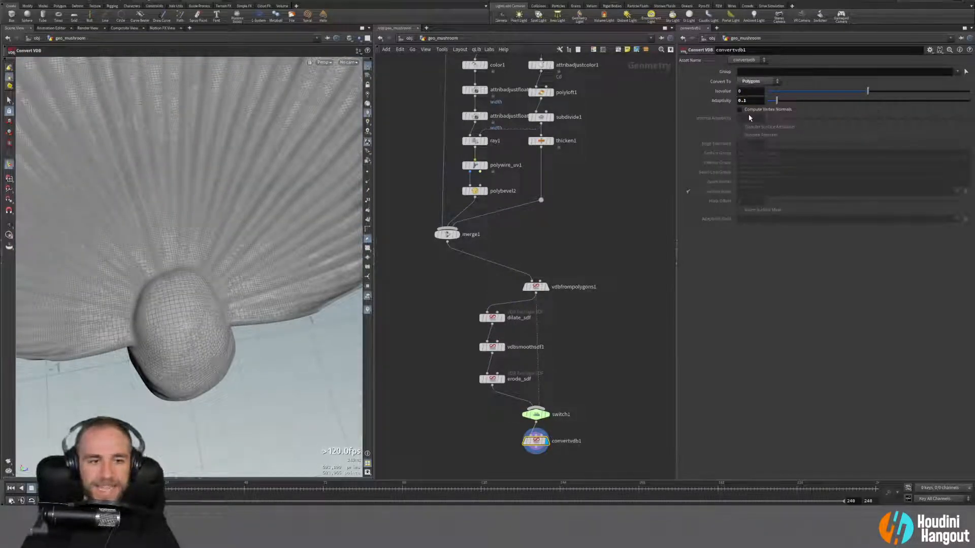
pyautogui.keyDown('alt'); pyautogui.moveTo(240, 194); pyautogui.dragTo(186, 204, button='right'); pyautogui.keyUp('alt')
pyautogui.keyDown('alt'); pyautogui.moveTo(186, 205); pyautogui.dragTo(173, 262); pyautogui.keyUp('alt')
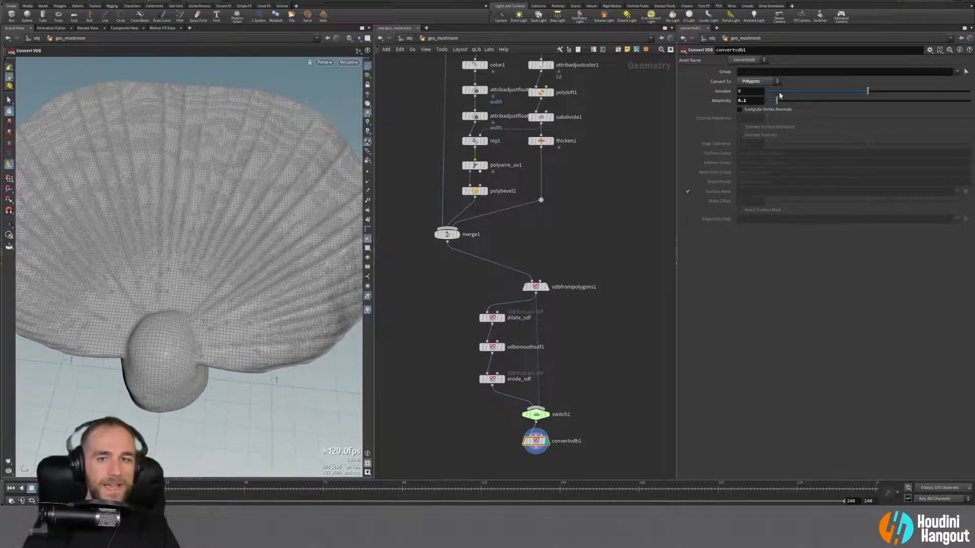
# Step: Set convertvdb1's Adaptivity to 0.005 and view the mushroom from the side
pyautogui.write('005')
pyautogui.press('Return')
pyautogui.keyDown('alt'); pyautogui.moveTo(152, 200); pyautogui.dragTo(187, 243); pyautogui.keyUp('alt')
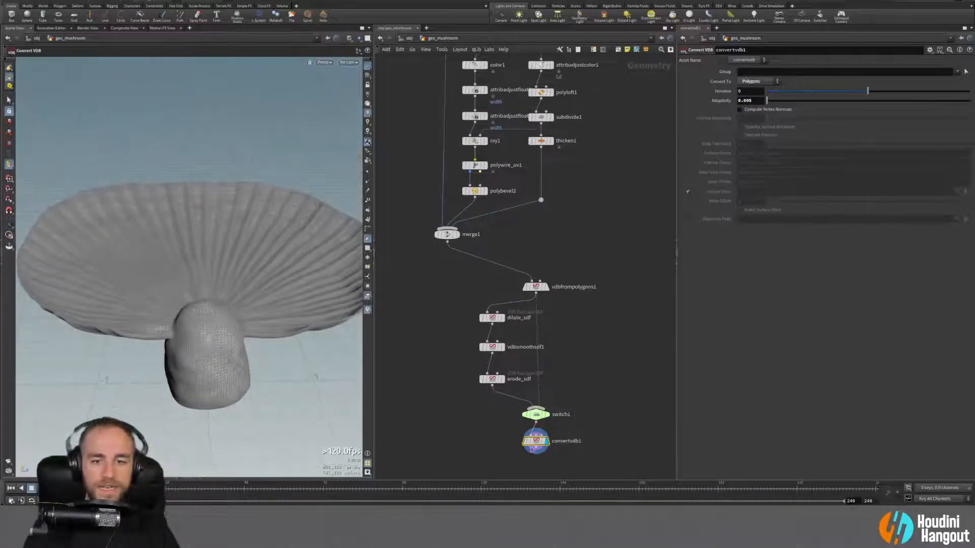
# Step: Add a PolyReduce node connected below convertvdb1 and display it
pyautogui.press('Tab')
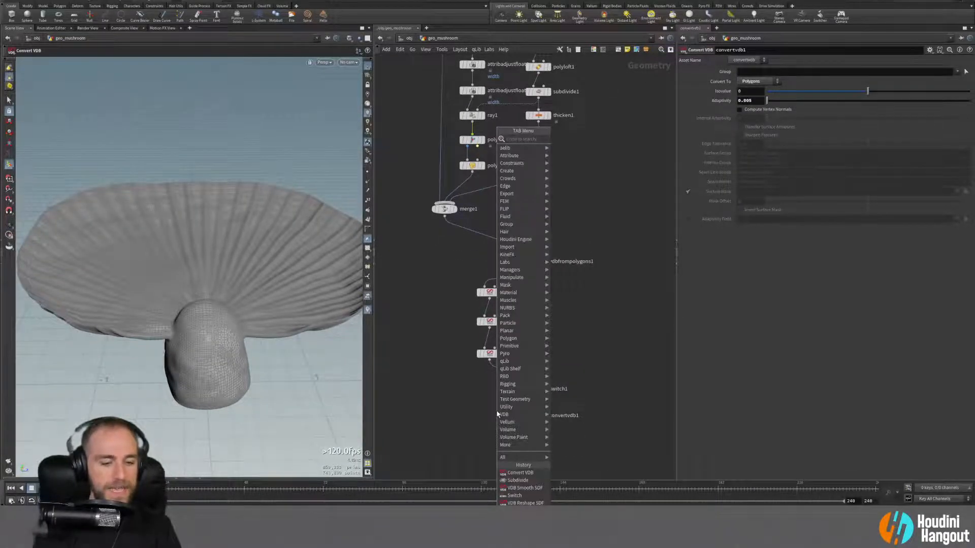
pyautogui.write('poly')
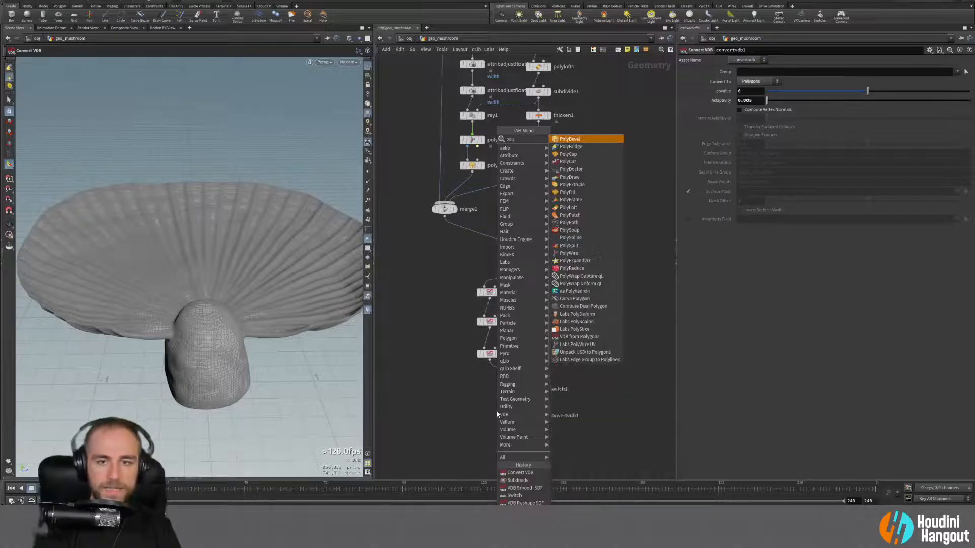
pyautogui.press('Down')
pyautogui.press('Down')
pyautogui.press('Down')
pyautogui.press('Down')
pyautogui.press('Down')
pyautogui.press('Down')
pyautogui.press('Down')
pyautogui.press('Down')
pyautogui.press('Down')
pyautogui.press('Down')
pyautogui.press('Down')
pyautogui.press('Down')
pyautogui.press('Down')
pyautogui.press('Down')
pyautogui.press('Down')
pyautogui.press('Down')
pyautogui.press('Down')
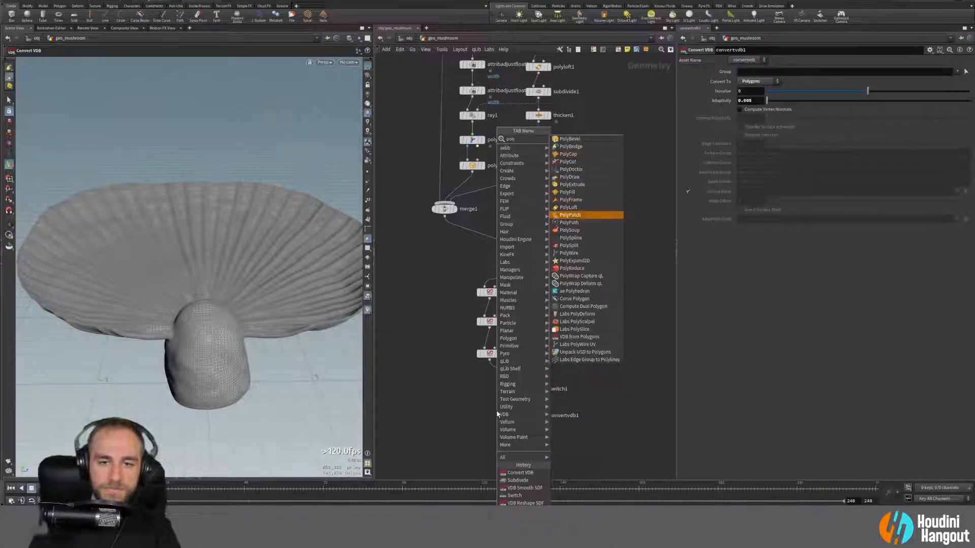
pyautogui.press('Return')
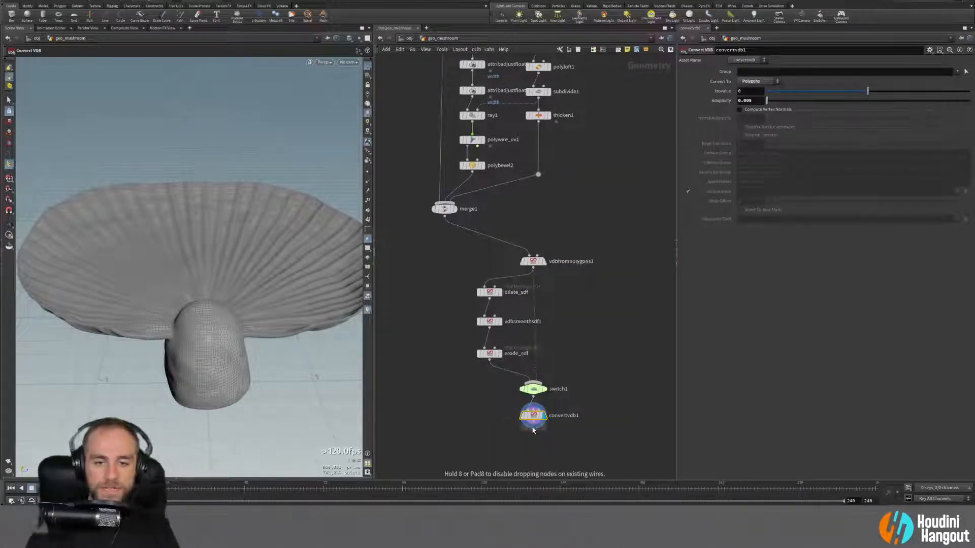
pyautogui.click(548, 452)
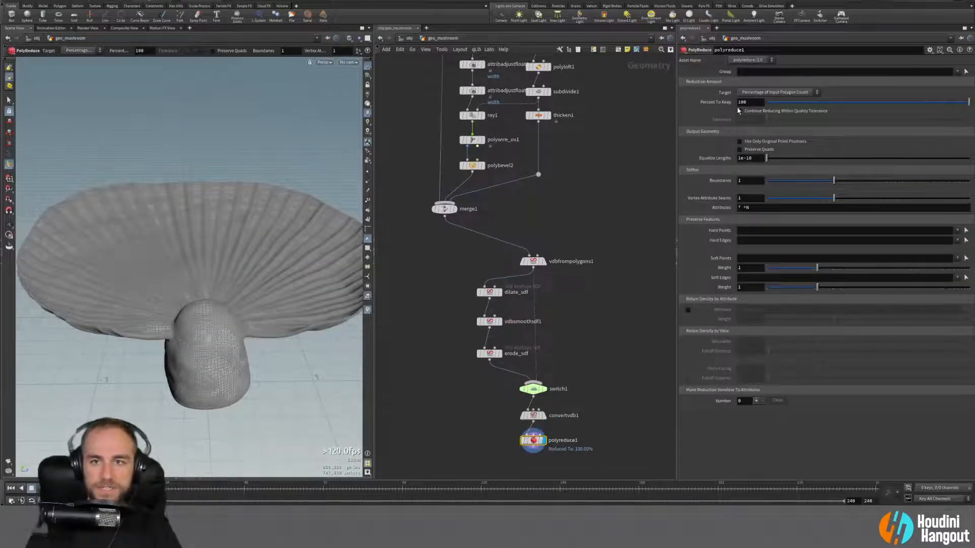
# Step: Try keeping 25 percent of the polygons in polyreduce1 and inspect the reduced stump and gills
pyautogui.write('25')
pyautogui.press('Return')
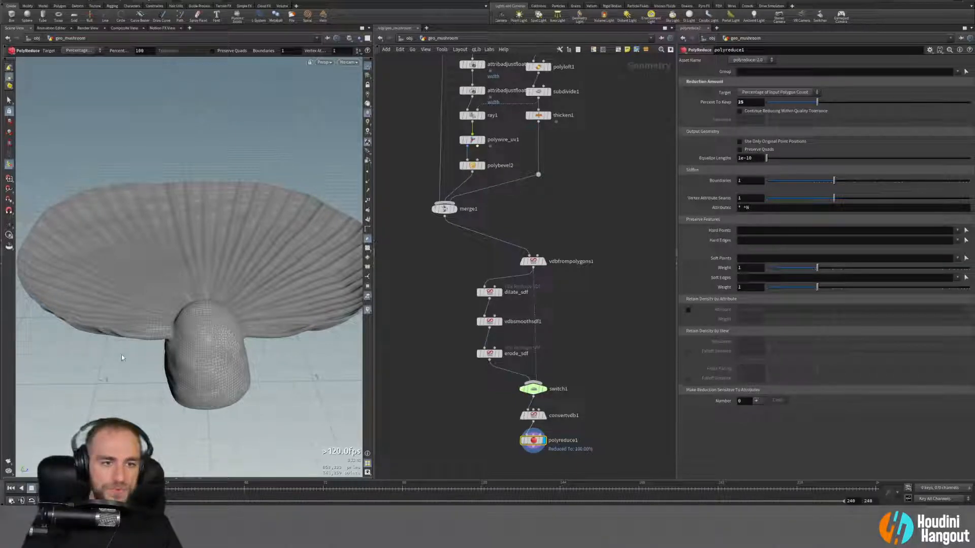
pyautogui.keyDown('alt'); pyautogui.moveTo(174, 294); pyautogui.dragTo(178, 329); pyautogui.keyUp('alt')
pyautogui.keyDown('alt'); pyautogui.moveTo(179, 328); pyautogui.dragTo(218, 303, button='right'); pyautogui.keyUp('alt')
pyautogui.keyDown('alt'); pyautogui.moveTo(217, 303); pyautogui.dragTo(218, 283); pyautogui.keyUp('alt')
pyautogui.keyDown('alt'); pyautogui.moveTo(218, 283); pyautogui.dragTo(237, 281, button='right'); pyautogui.keyUp('alt')
pyautogui.keyDown('alt'); pyautogui.moveTo(237, 280); pyautogui.dragTo(203, 255); pyautogui.keyUp('alt')
pyautogui.keyDown('alt'); pyautogui.moveTo(203, 256); pyautogui.dragTo(191, 278, button='right'); pyautogui.keyUp('alt')
pyautogui.keyDown('alt'); pyautogui.moveTo(192, 278); pyautogui.dragTo(298, 224); pyautogui.keyUp('alt')
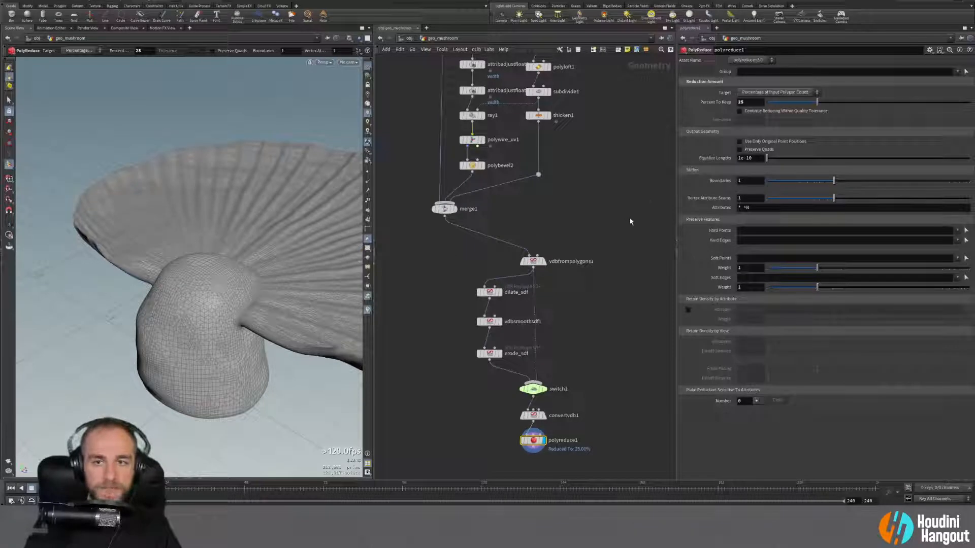
# Step: Set polyreduce1 to keep 50 percent of the polygons and enable Continue Reducing Within Quality Tolerance
pyautogui.doubleClick(744, 102)
pyautogui.write('50')
pyautogui.press('Return')
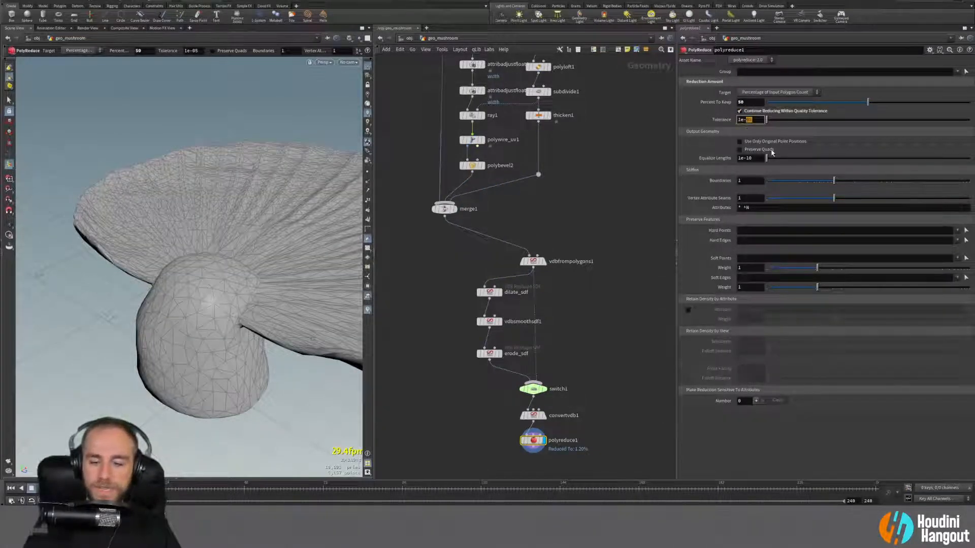
# Step: Lower polyreduce1's Tolerance to 1e-06 and further to 1e-07, and inspect the gills and stump
pyautogui.write('06')
pyautogui.press('Return')
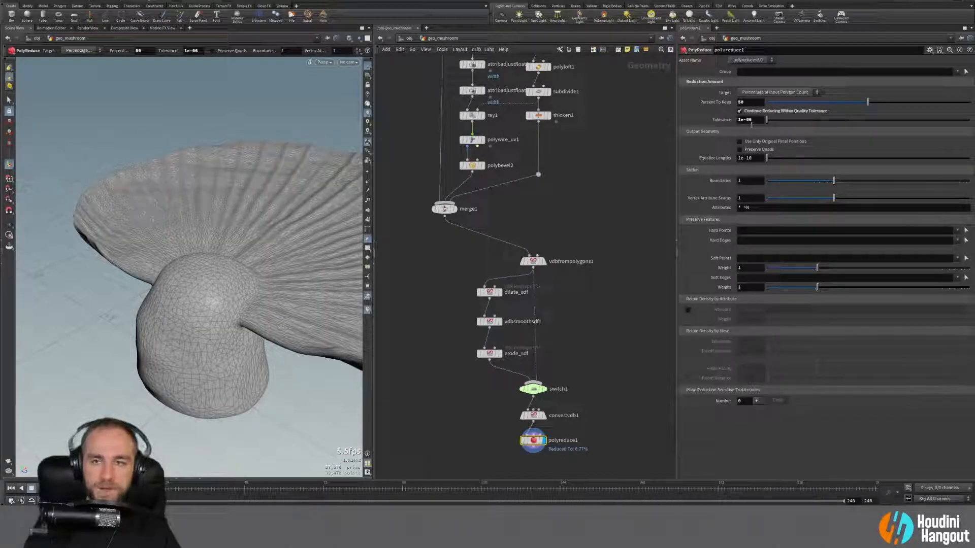
pyautogui.doubleClick(748, 120)
pyautogui.write('07')
pyautogui.press('Return')
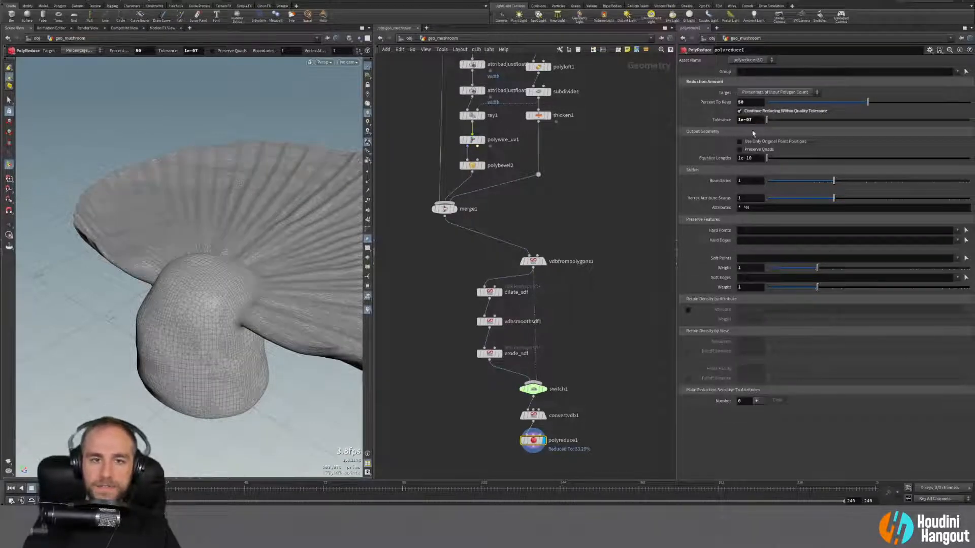
pyautogui.moveTo(61, 283); pyautogui.dragTo(251, 344)
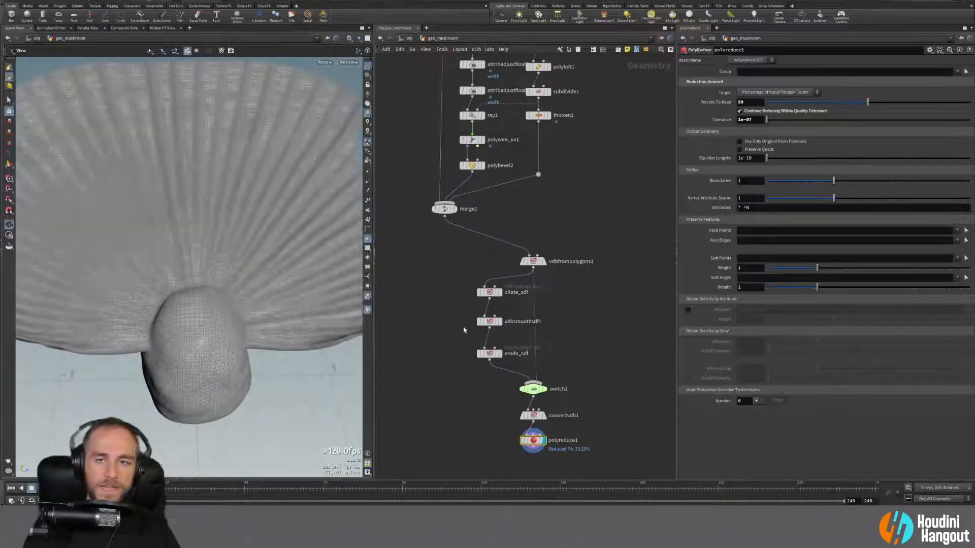
pyautogui.click(739, 111)
pyautogui.moveTo(279, 266); pyautogui.dragTo(255, 284)
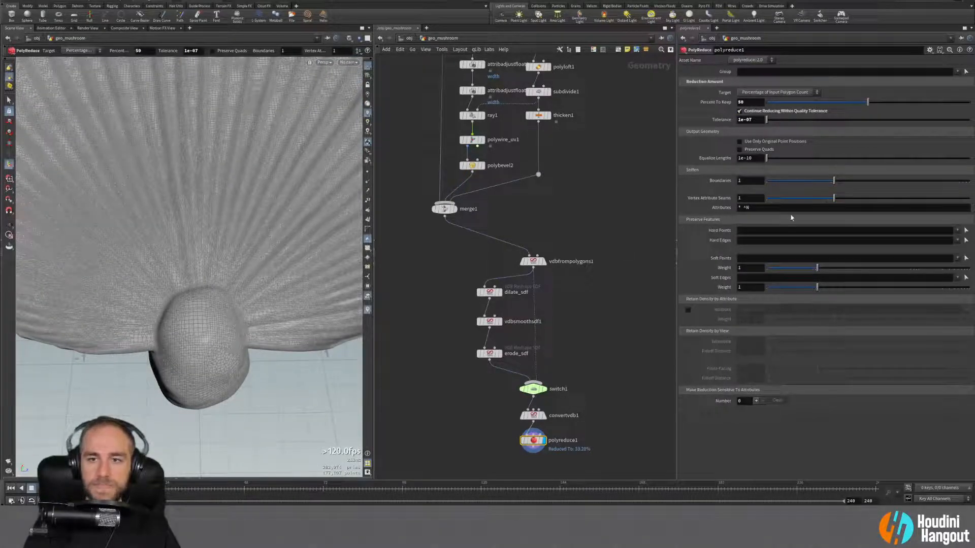
pyautogui.moveTo(216, 288); pyautogui.dragTo(242, 300, button='right')
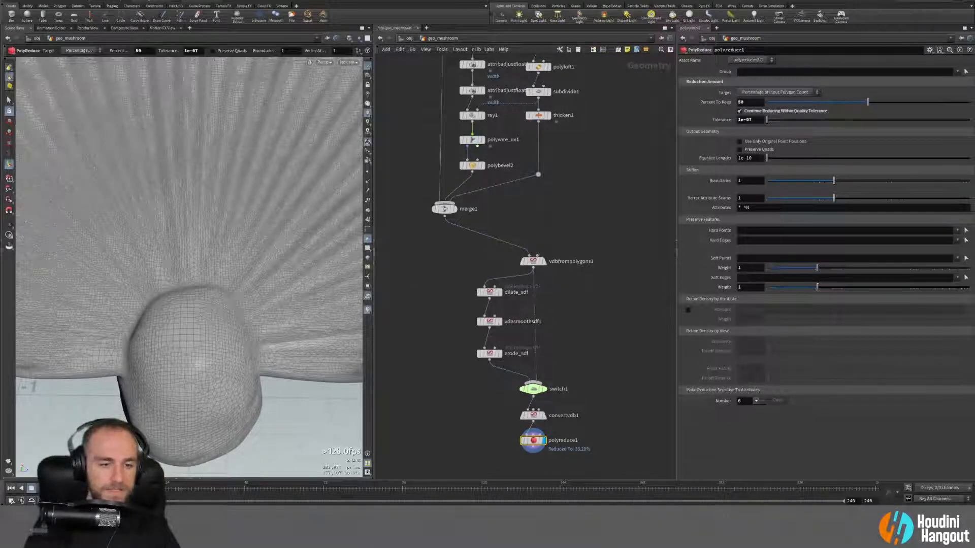
# Step: Raise polyreduce1's Equalize Lengths to 0.085 and inspect the whole underside of the mushroom
pyautogui.moveTo(766, 158); pyautogui.dragTo(772, 158)
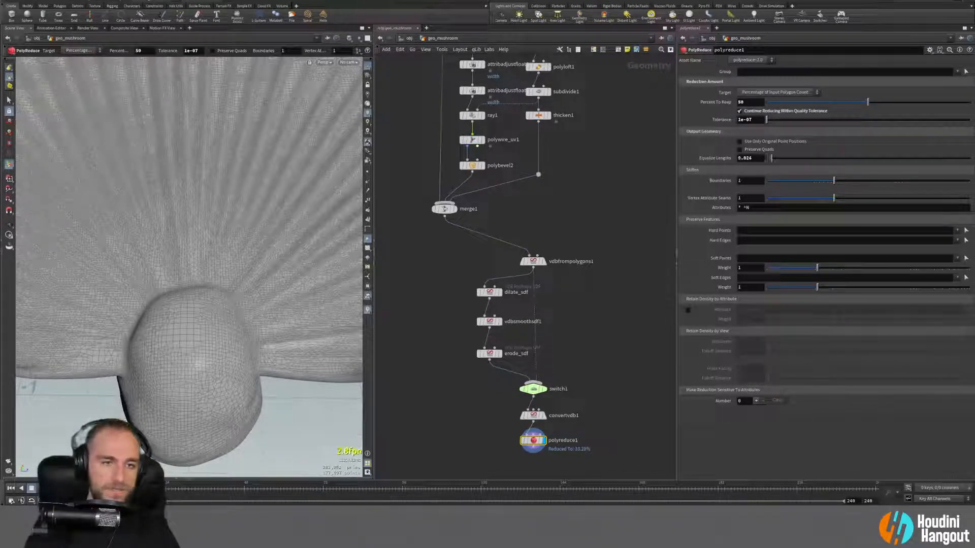
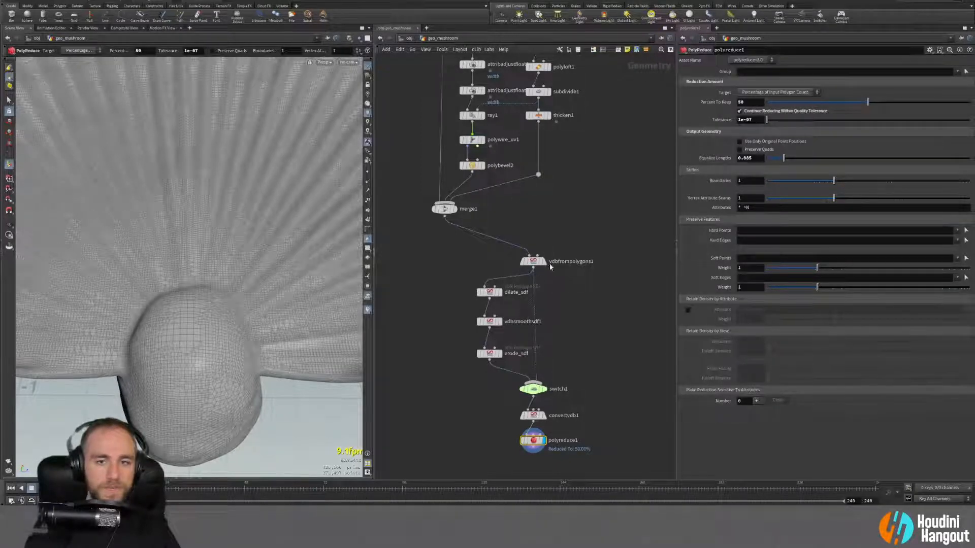
pyautogui.press('Escape')
pyautogui.moveTo(192, 202); pyautogui.dragTo(326, 280)
pyautogui.scroll(-5, 235, 267)
pyautogui.press('Return')
# Step: Display convertvdb1 and shift the node chain from vdbfrompolygons1 through polyreduce1 sideways, farther from merge1
pyautogui.click(542, 415)
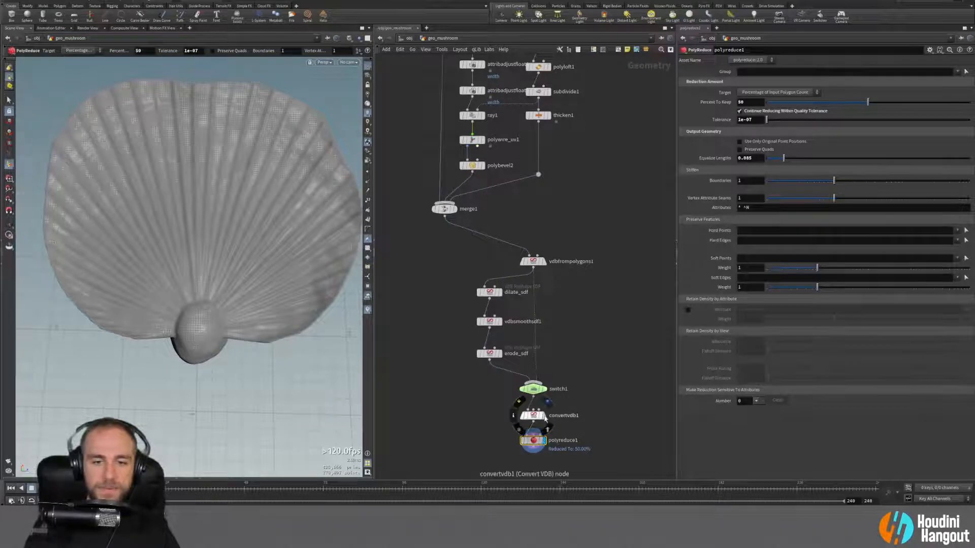
pyautogui.press('Escape')
pyautogui.moveTo(240, 262); pyautogui.dragTo(211, 242)
pyautogui.moveTo(468, 261); pyautogui.dragTo(587, 461)
pyautogui.moveTo(533, 440); pyautogui.dragTo(584, 450)
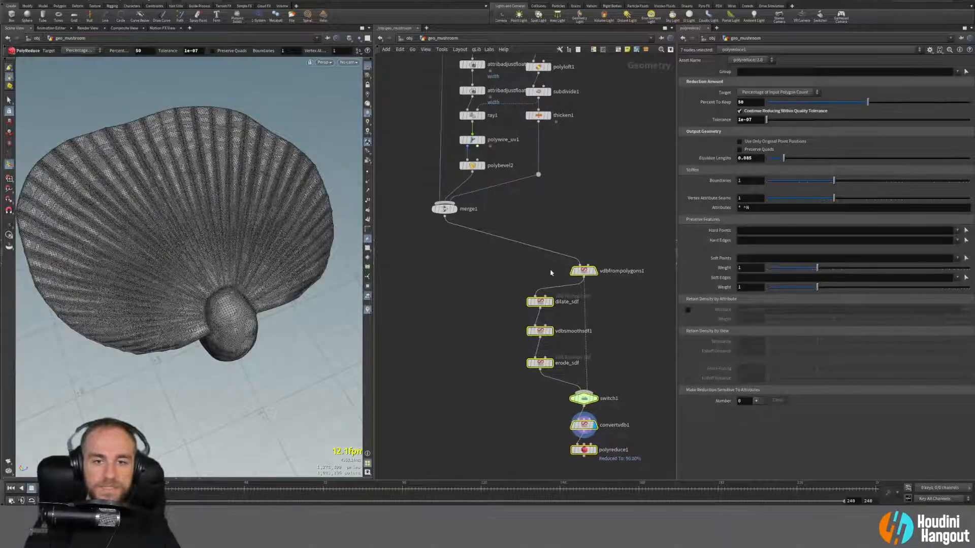
# Step: Display merge1 and examine the original cap, gills and stump up close and from a distance
pyautogui.click(455, 210)
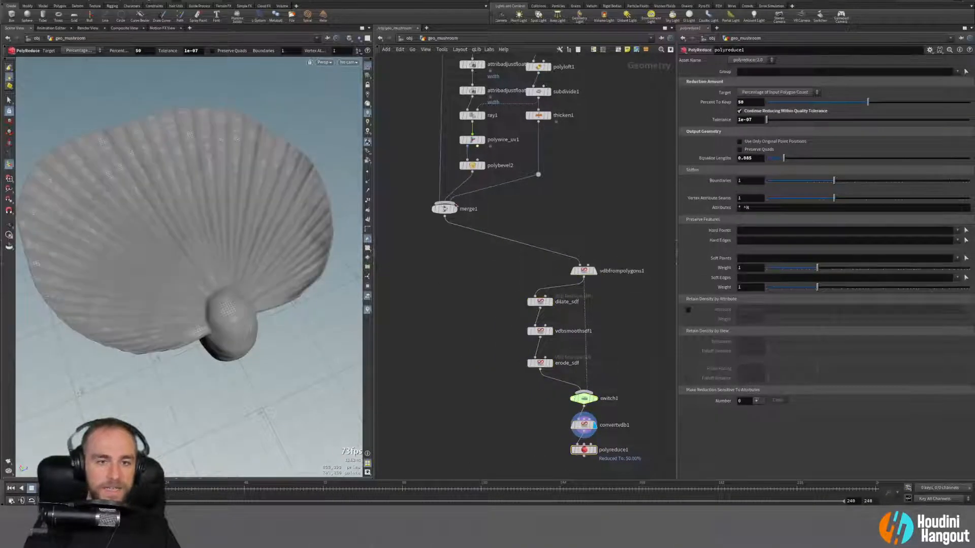
pyautogui.keyDown('alt'); pyautogui.moveTo(232, 228); pyautogui.dragTo(170, 259); pyautogui.keyUp('alt')
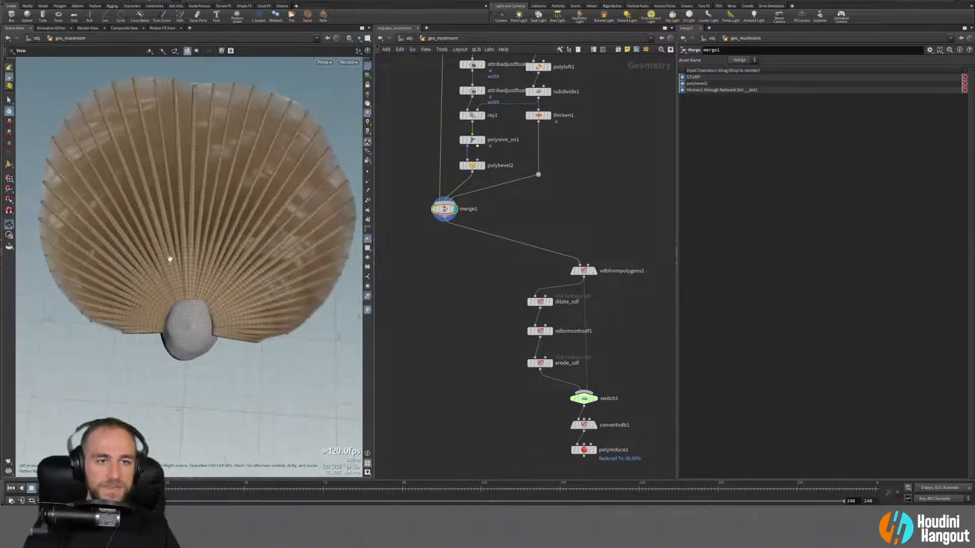
pyautogui.keyDown('alt'); pyautogui.moveTo(169, 259); pyautogui.dragTo(214, 261, button='right'); pyautogui.keyUp('alt')
pyautogui.keyDown('alt'); pyautogui.moveTo(214, 261); pyautogui.dragTo(214, 309); pyautogui.keyUp('alt')
pyautogui.keyDown('alt'); pyautogui.moveTo(214, 310); pyautogui.dragTo(157, 333, button='right'); pyautogui.keyUp('alt')
pyautogui.keyDown('alt'); pyautogui.moveTo(157, 333); pyautogui.dragTo(195, 318); pyautogui.keyUp('alt')
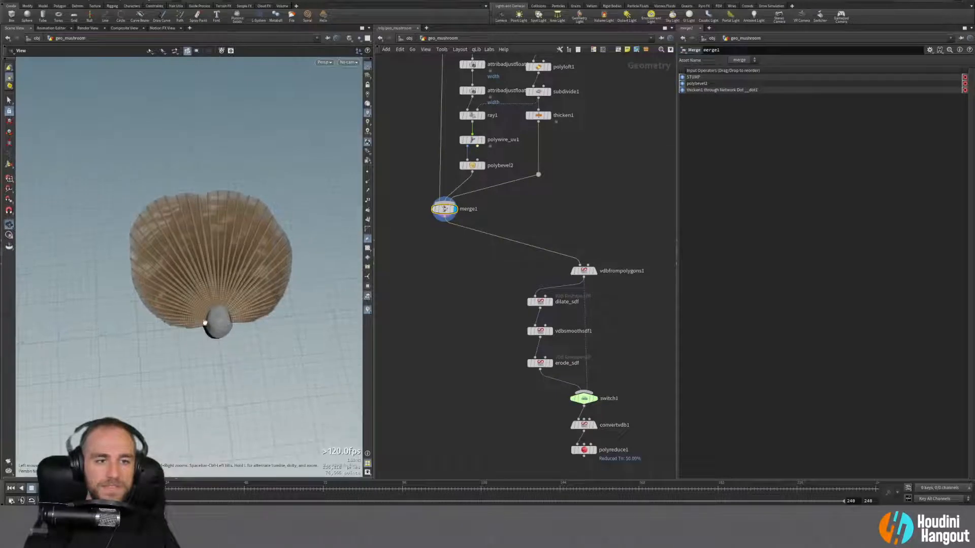
pyautogui.keyDown('alt'); pyautogui.moveTo(196, 317); pyautogui.dragTo(169, 365, button='middle'); pyautogui.keyUp('alt')
pyautogui.keyDown('alt'); pyautogui.moveTo(169, 365); pyautogui.dragTo(157, 395, button='right'); pyautogui.keyUp('alt')
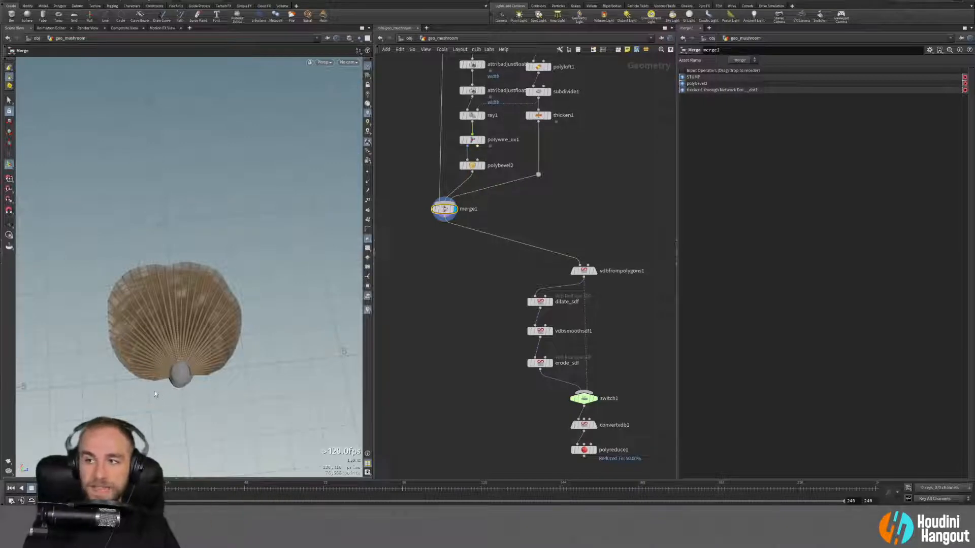
pyautogui.press('alt')
pyautogui.keyDown('alt'); pyautogui.moveTo(165, 371); pyautogui.dragTo(232, 306, button='right'); pyautogui.keyUp('alt')
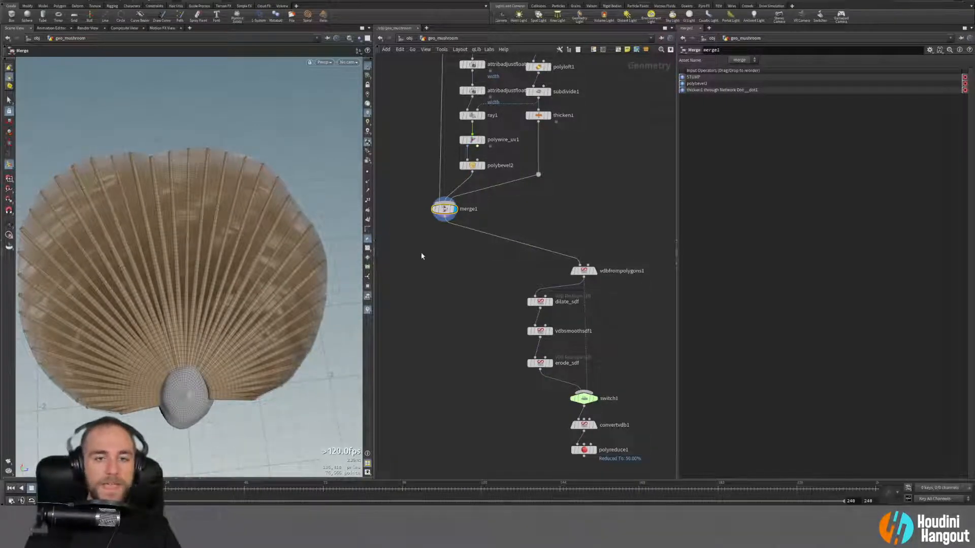
# Step: Add a Null node below merge1, connected to its output
pyautogui.moveTo(446, 214); pyautogui.dragTo(443, 224)
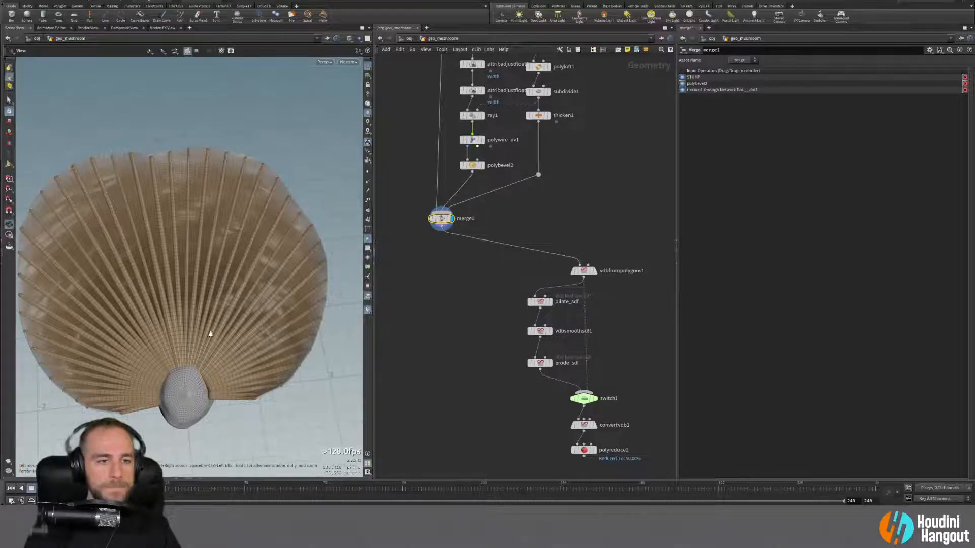
pyautogui.keyDown('alt'); pyautogui.moveTo(213, 330); pyautogui.dragTo(154, 354, button='right'); pyautogui.keyUp('alt')
pyautogui.keyDown('alt'); pyautogui.moveTo(154, 354); pyautogui.dragTo(177, 361); pyautogui.keyUp('alt')
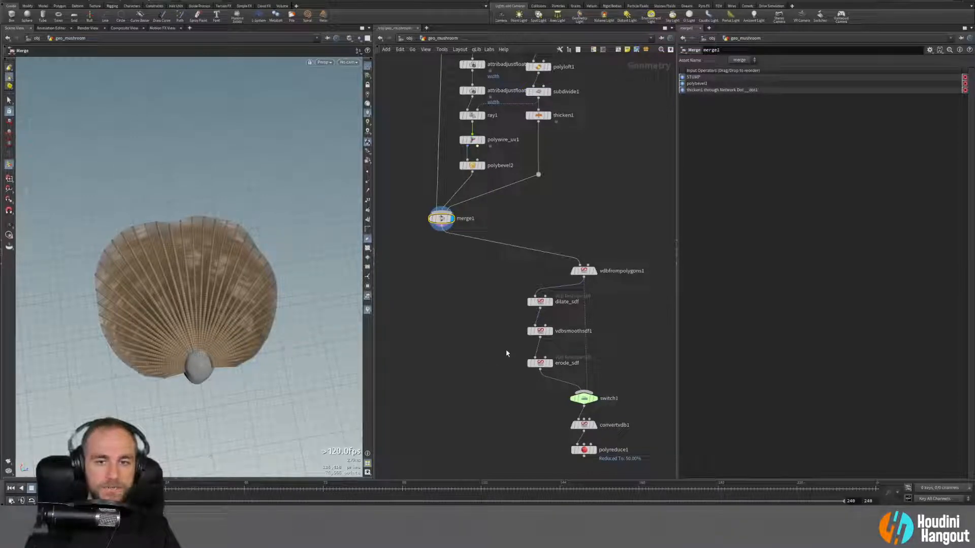
pyautogui.scroll(-2, 187, 296)
pyautogui.moveTo(187, 297); pyautogui.dragTo(188, 284, button='middle')
pyautogui.scroll(2, 188, 284)
pyautogui.press('Tab')
pyautogui.write('null')
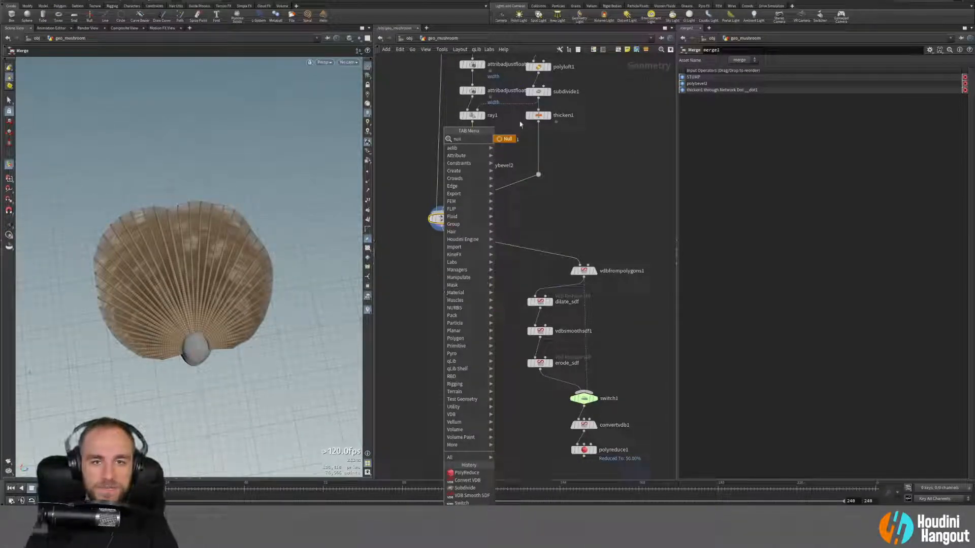
pyautogui.press('Return')
pyautogui.click(441, 274)
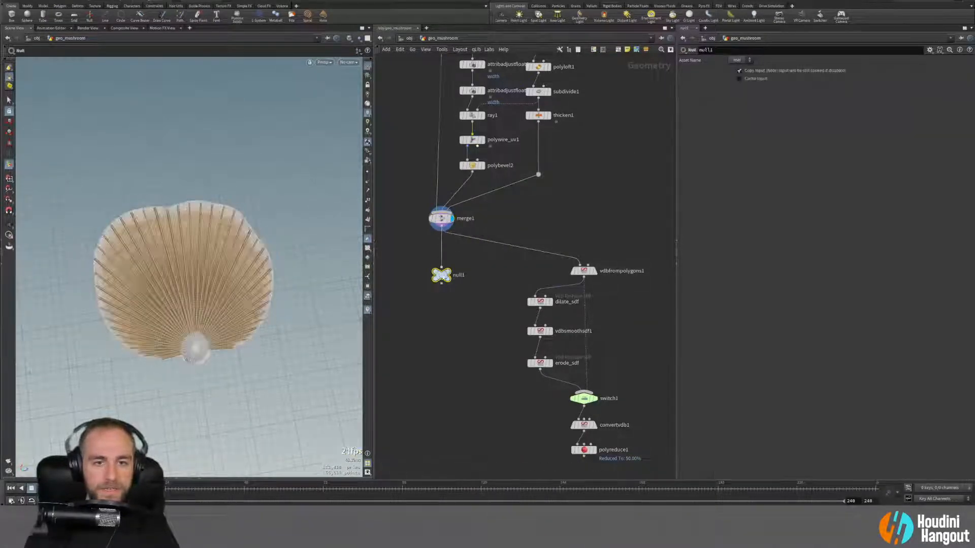
pyautogui.moveTo(441, 274); pyautogui.dragTo(441, 260)
# Step: Name the new null OUT_MUSHROOM, and rename it to OUT_FUNGUS
pyautogui.doubleClick(459, 260)
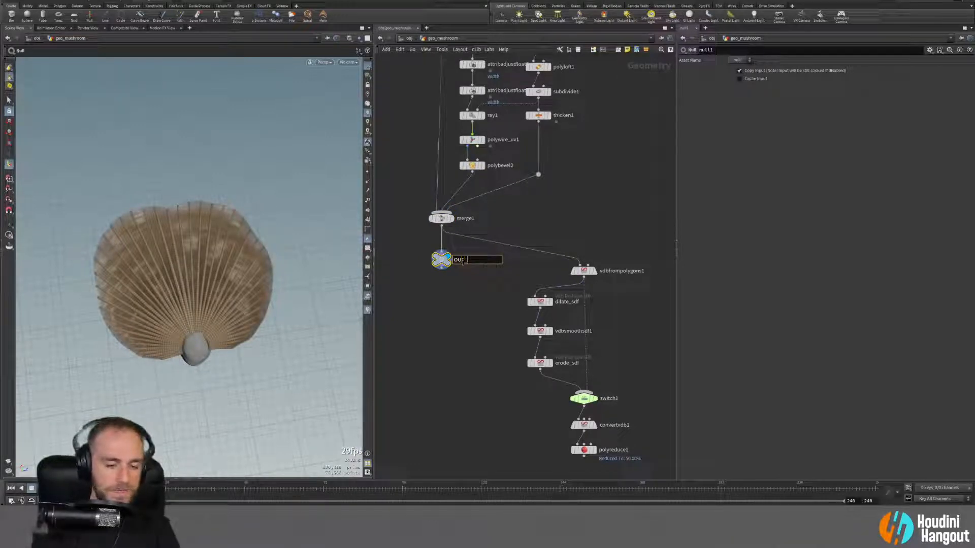
pyautogui.write('OUT_MUSHROOM')
pyautogui.press('Return')
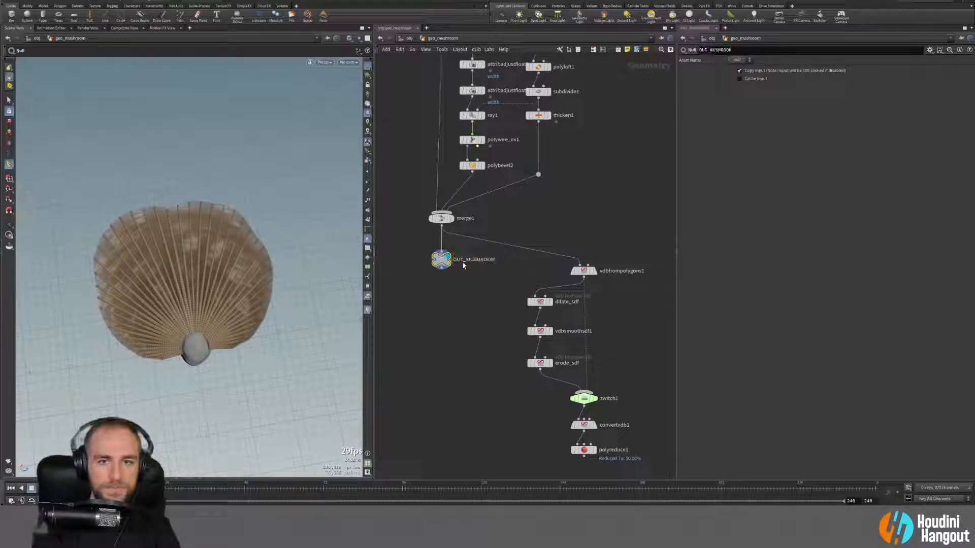
pyautogui.moveTo(610, 183); pyautogui.dragTo(608, 254, button='middle')
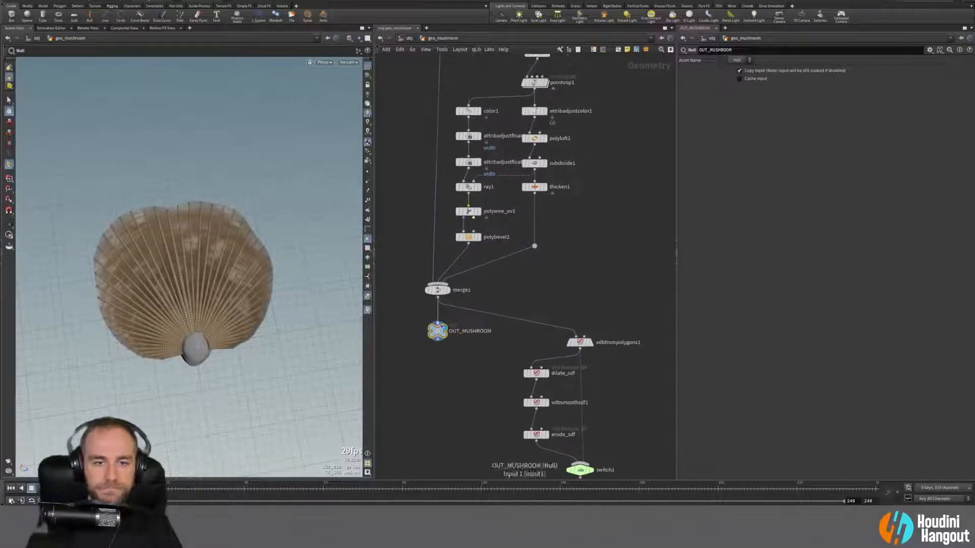
pyautogui.doubleClick(462, 332)
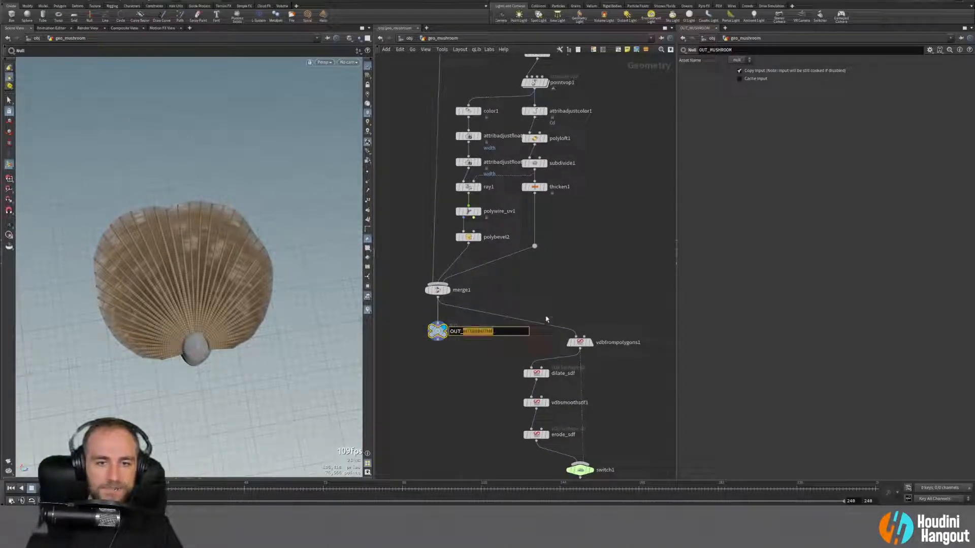
pyautogui.press('Return')
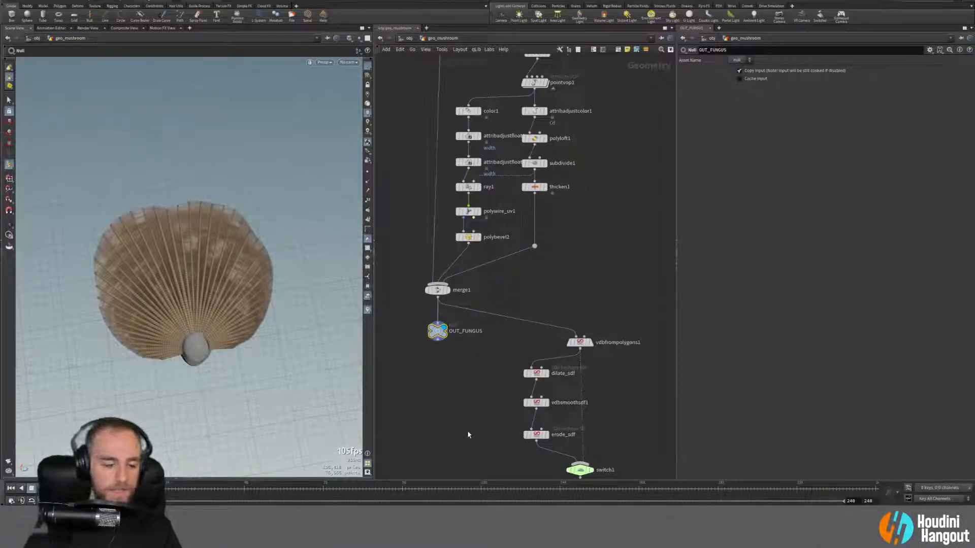
# Step: Color the OUT_FUNGUS node green in the mushroom network
pyautogui.press('c')
pyautogui.click(624, 449)
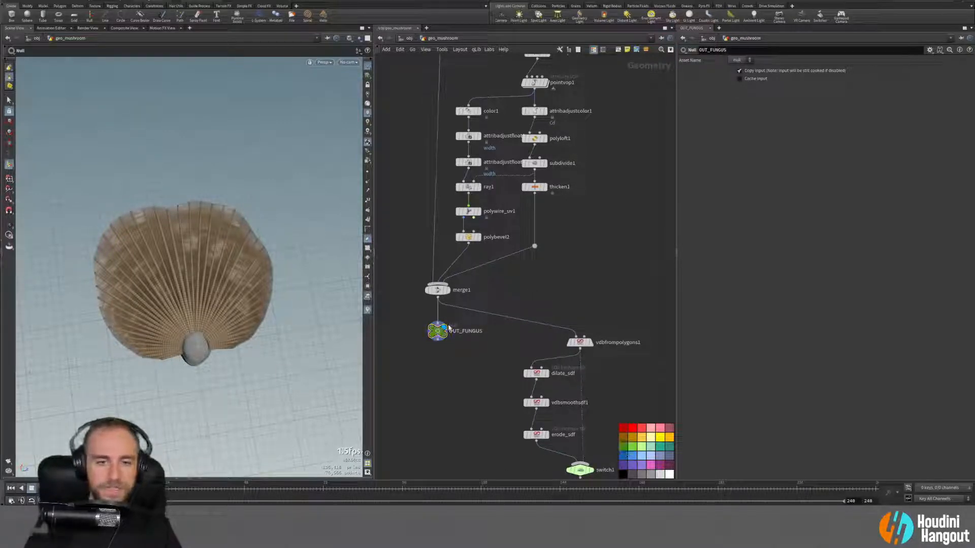
pyautogui.moveTo(482, 300); pyautogui.dragTo(457, 427, button='middle')
pyautogui.scroll(-2, 617, 326)
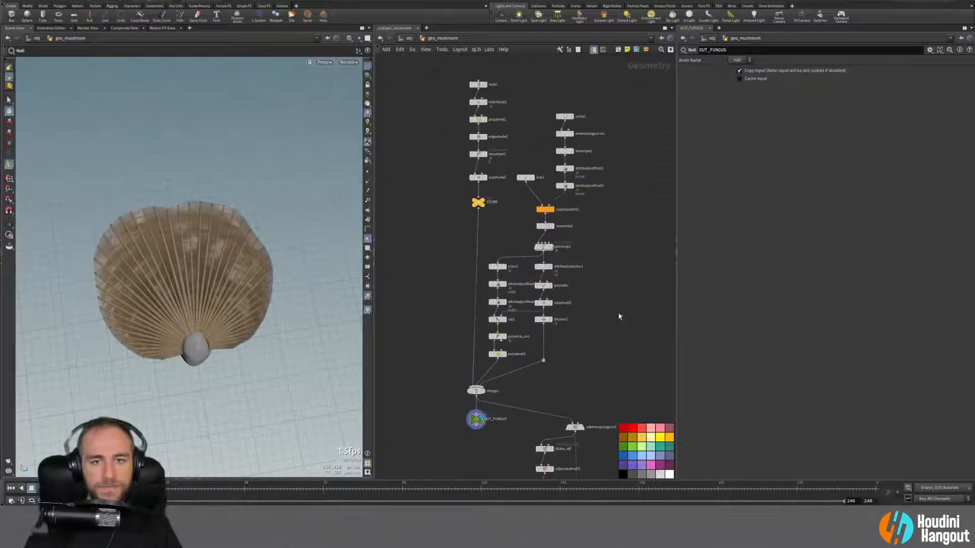
pyautogui.moveTo(616, 325); pyautogui.dragTo(608, 336, button='middle')
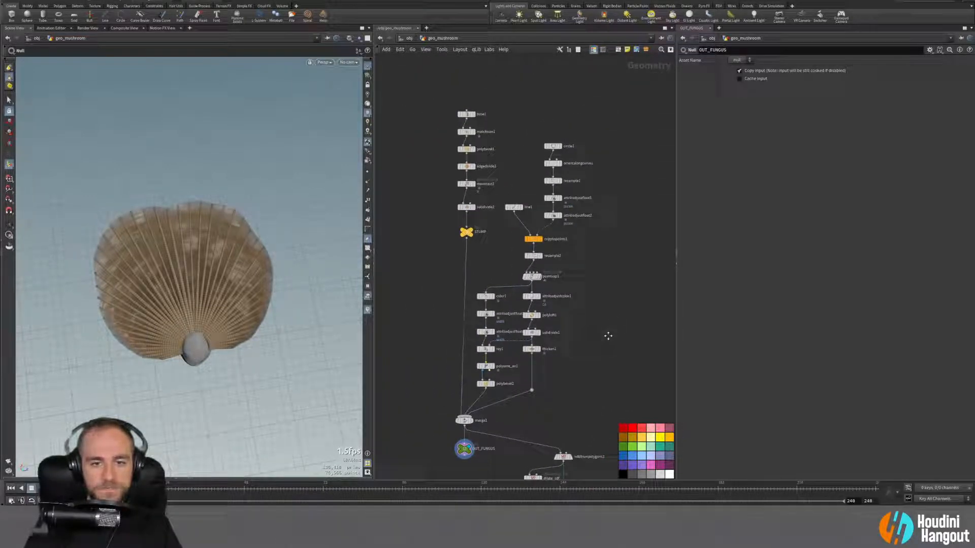
# Step: Leave the mushroom network for the object level and open the geo_tree network
pyautogui.press('u')
pyautogui.click(457, 387)
pyautogui.keyDown('alt'); pyautogui.moveTo(299, 332); pyautogui.dragTo(267, 293); pyautogui.keyUp('alt')
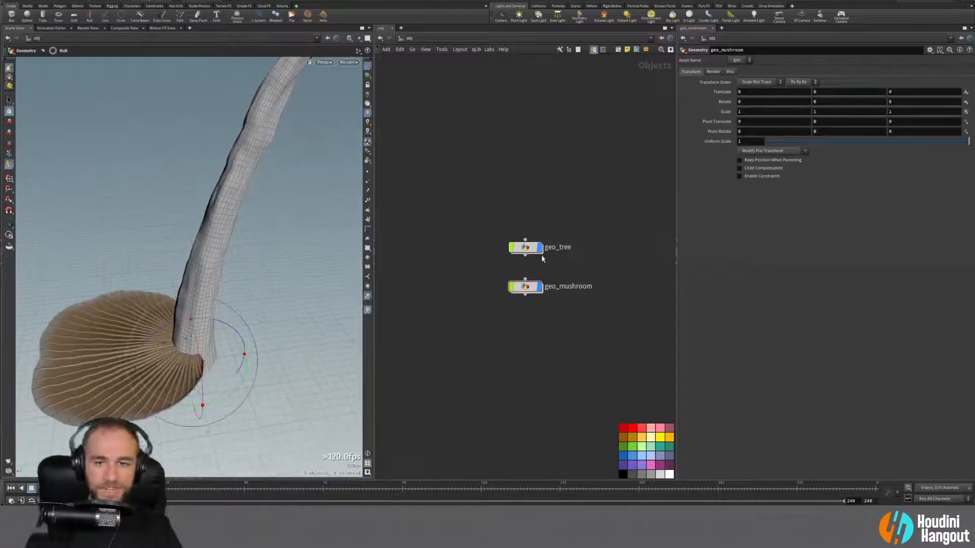
pyautogui.click(525, 249)
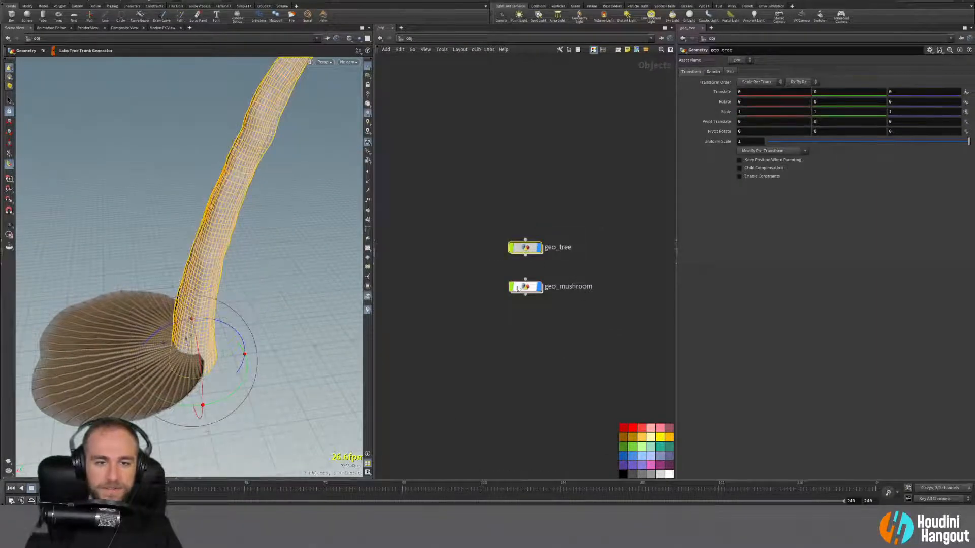
pyautogui.doubleClick(526, 249)
pyautogui.keyDown('alt'); pyautogui.moveTo(166, 252); pyautogui.dragTo(269, 265); pyautogui.keyUp('alt')
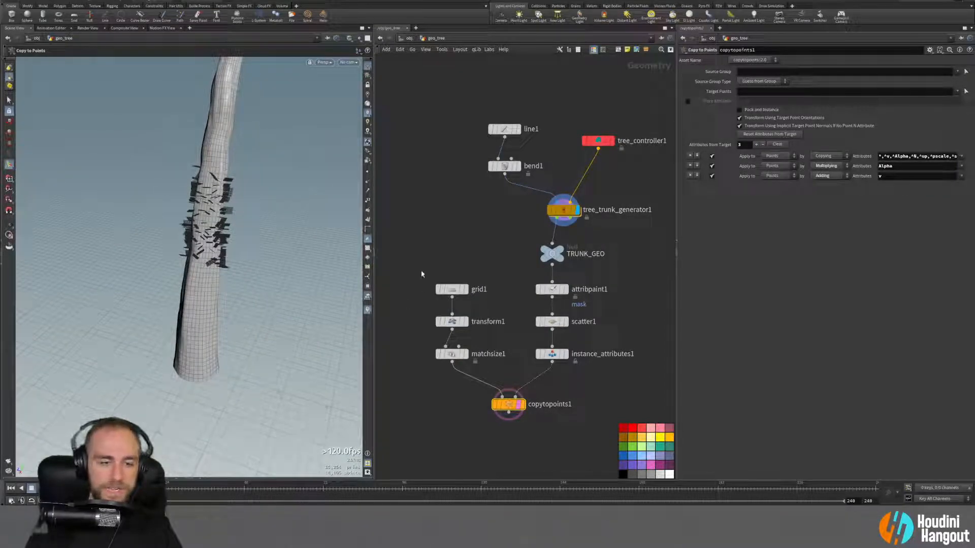
# Step: Add an Object Merge node above grid1 in the geo_tree network
pyautogui.press('Tab')
pyautogui.write('objec')
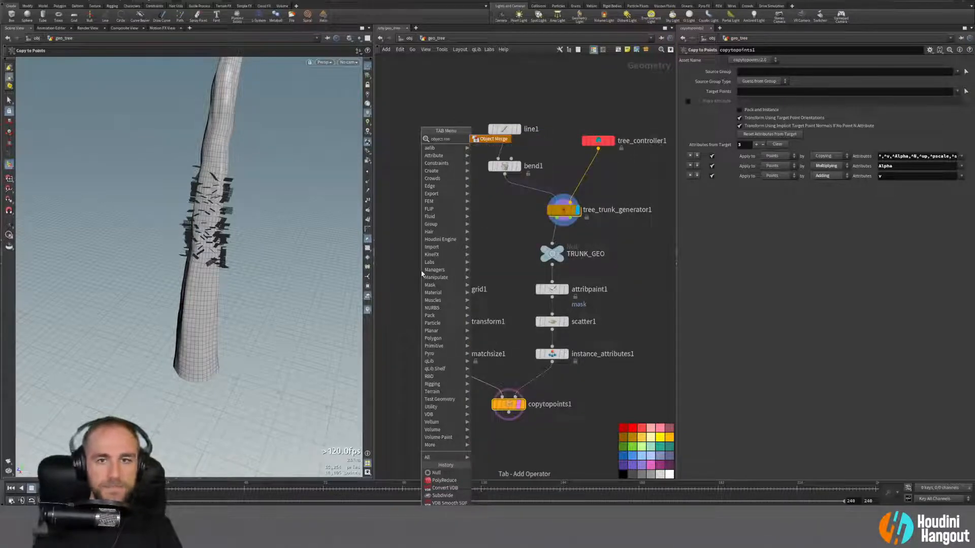
pyautogui.press('Return')
pyautogui.click(444, 253)
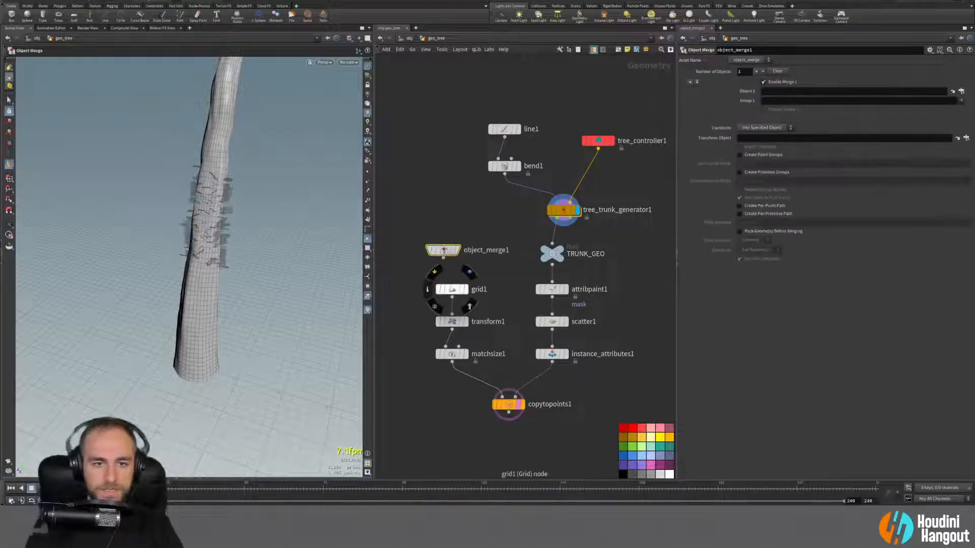
# Step: Move the grid1, transform1 and matchsize1 chain aside and feed object_merge1 into copytopoints1's first input instead
pyautogui.moveTo(443, 250); pyautogui.dragTo(484, 262)
pyautogui.moveTo(416, 282); pyautogui.dragTo(398, 349)
pyautogui.moveTo(485, 262); pyautogui.dragTo(471, 286)
pyautogui.click(471, 294)
pyautogui.click(501, 394)
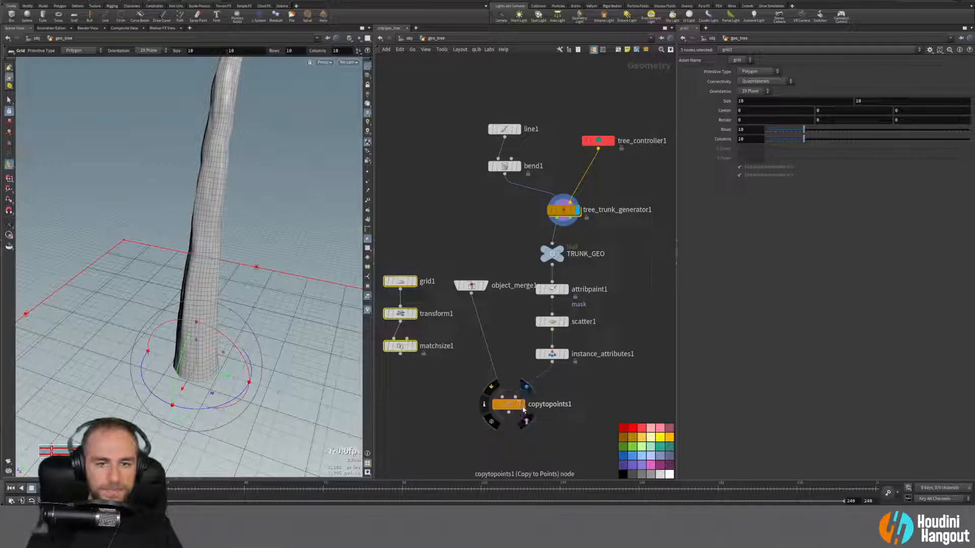
# Step: Display copytopoints1, and rearrange object_merge1 next to instance_attributes1 with the unused grid chain farther up
pyautogui.click(520, 406)
pyautogui.click(514, 406)
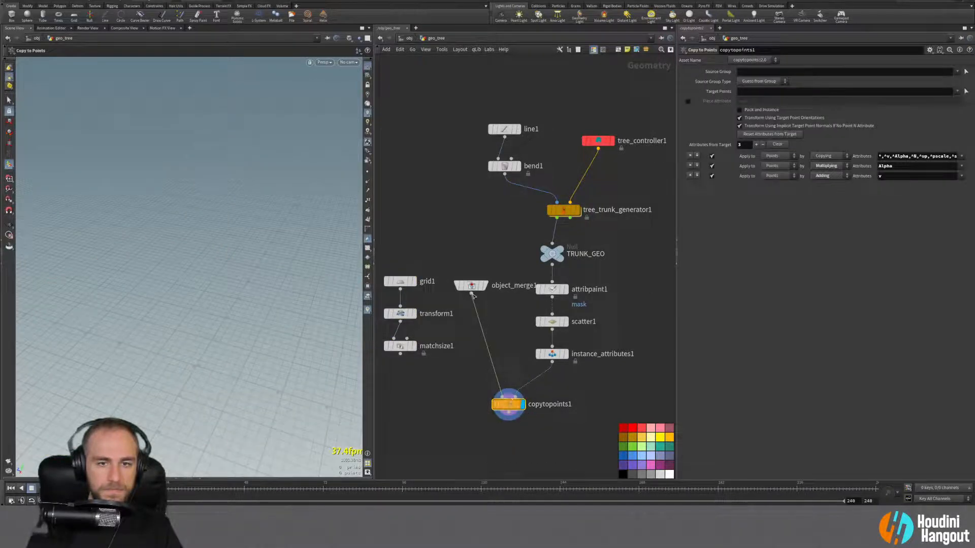
pyautogui.moveTo(470, 291); pyautogui.dragTo(456, 358)
pyautogui.moveTo(394, 258)
pyautogui.mouseDown()
pyautogui.moveTo(418, 379)
pyautogui.moveTo(413, 256)
pyautogui.mouseUp()
# Step: Set object_merge1's Object 1 to /obj/geo_mushroom/OUT_FUNGUS
pyautogui.click(459, 354)
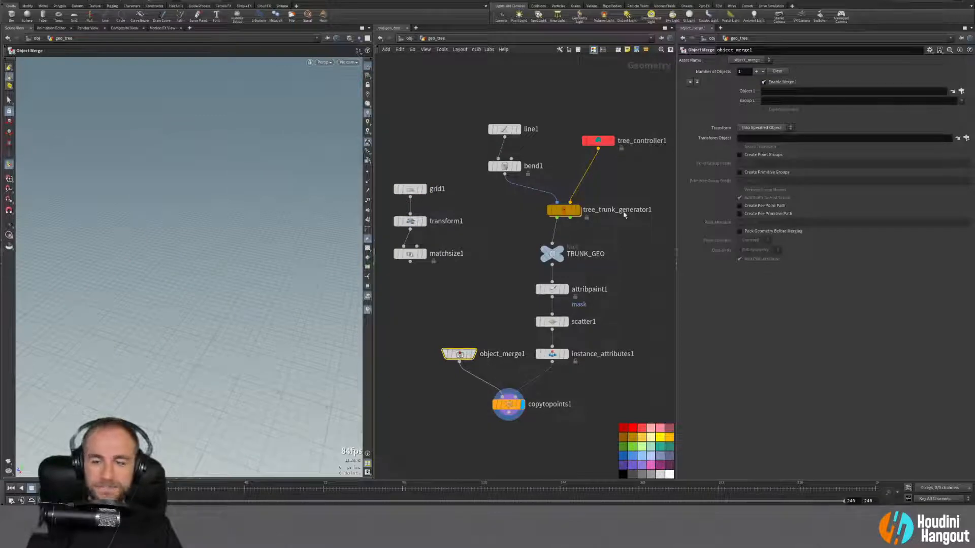
pyautogui.click(961, 92)
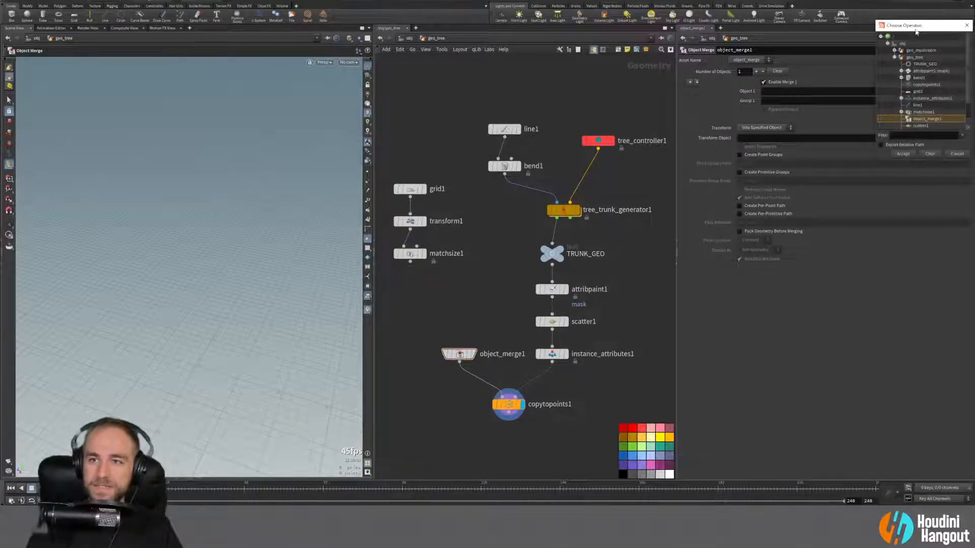
pyautogui.moveTo(916, 25); pyautogui.dragTo(511, 125)
pyautogui.moveTo(568, 262); pyautogui.dragTo(679, 362)
pyautogui.click(490, 149)
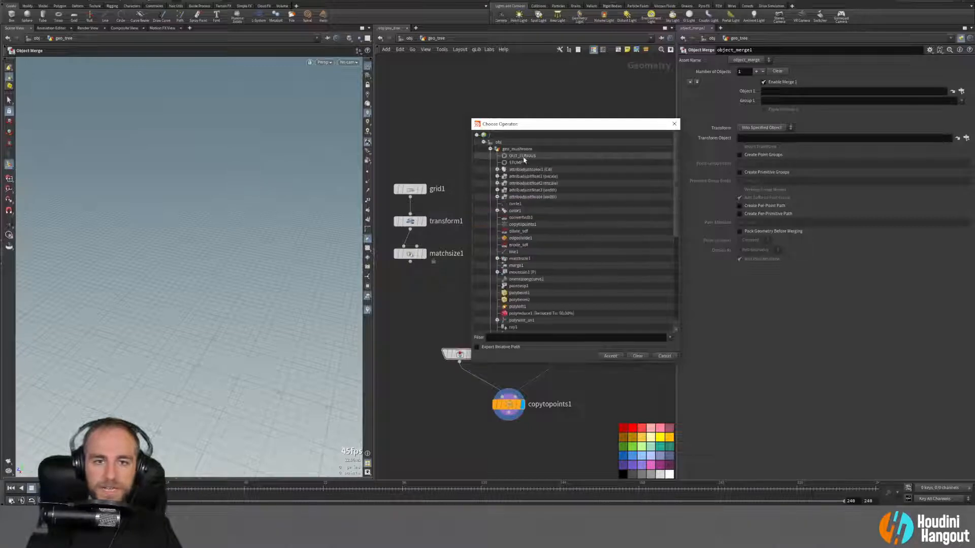
pyautogui.click(520, 157)
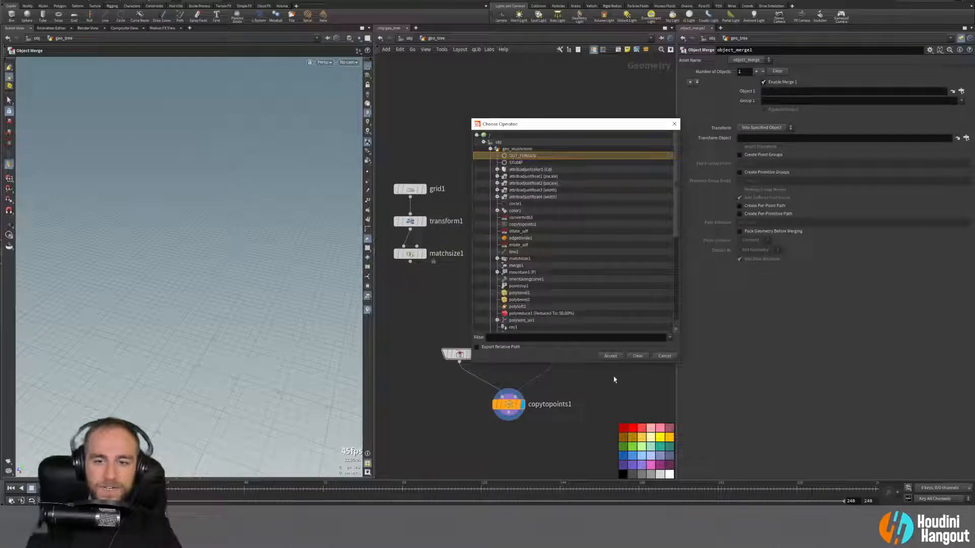
pyautogui.click(609, 356)
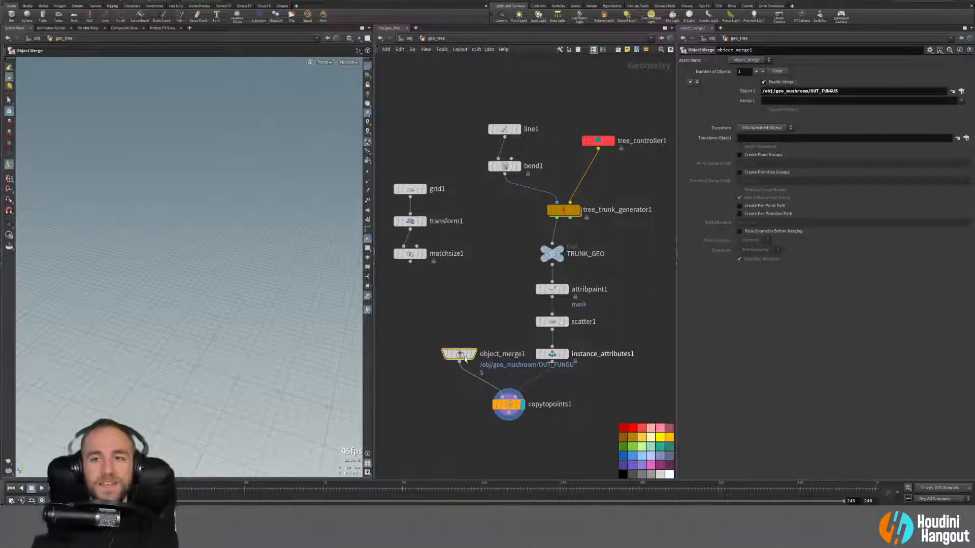
# Step: Display object_merge1 and again copytopoints1, and inspect the fungus copies from several angles
pyautogui.press('r')
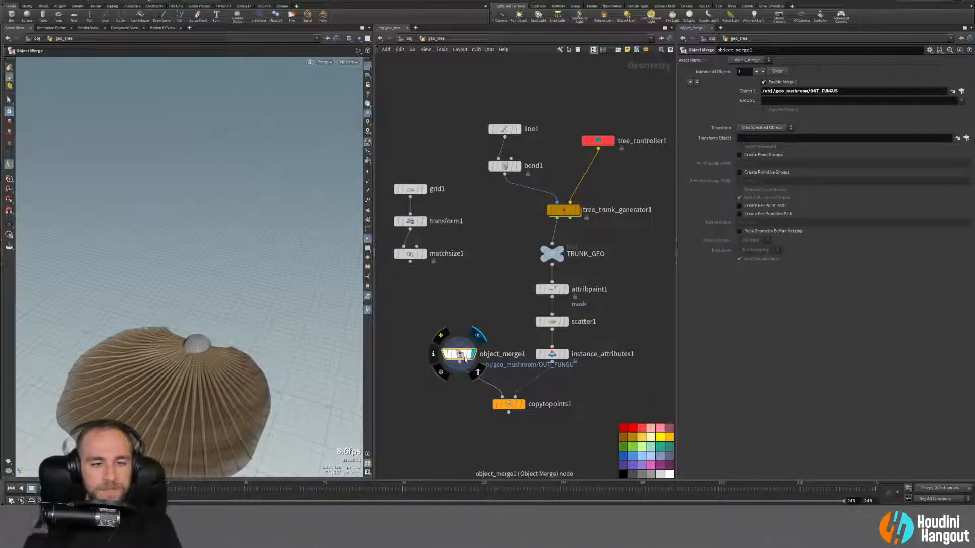
pyautogui.click(523, 405)
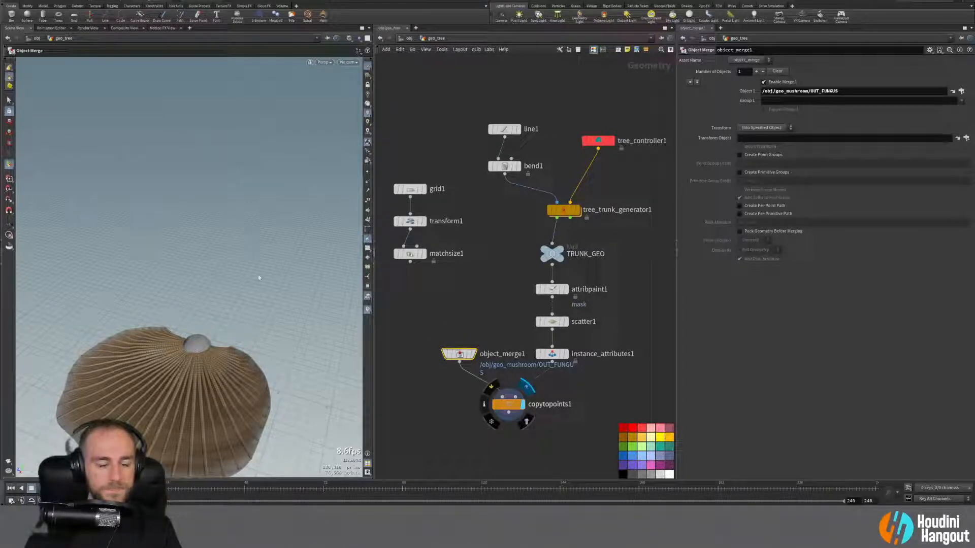
pyautogui.moveTo(257, 288); pyautogui.dragTo(350, 117)
pyautogui.scroll(10, 350, 116)
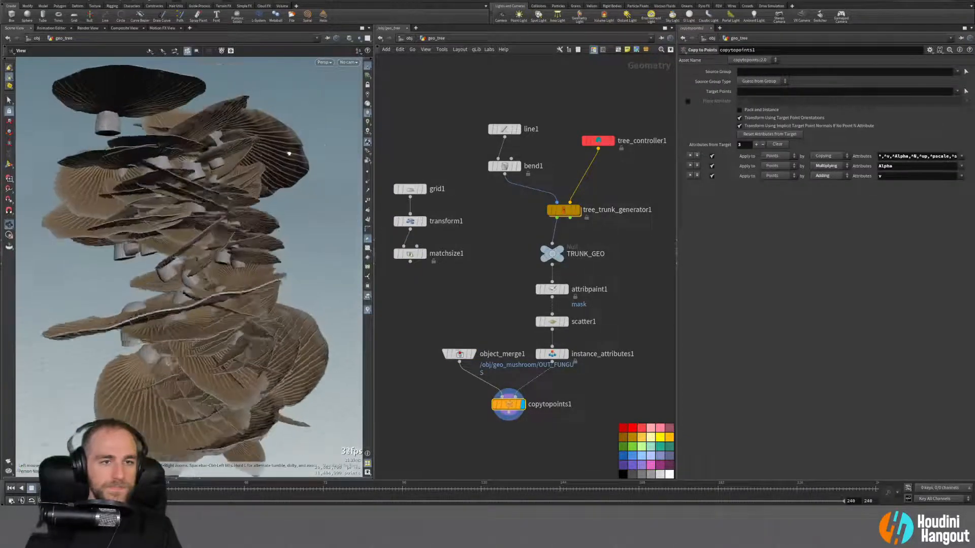
pyautogui.moveTo(358, 156); pyautogui.dragTo(218, 175)
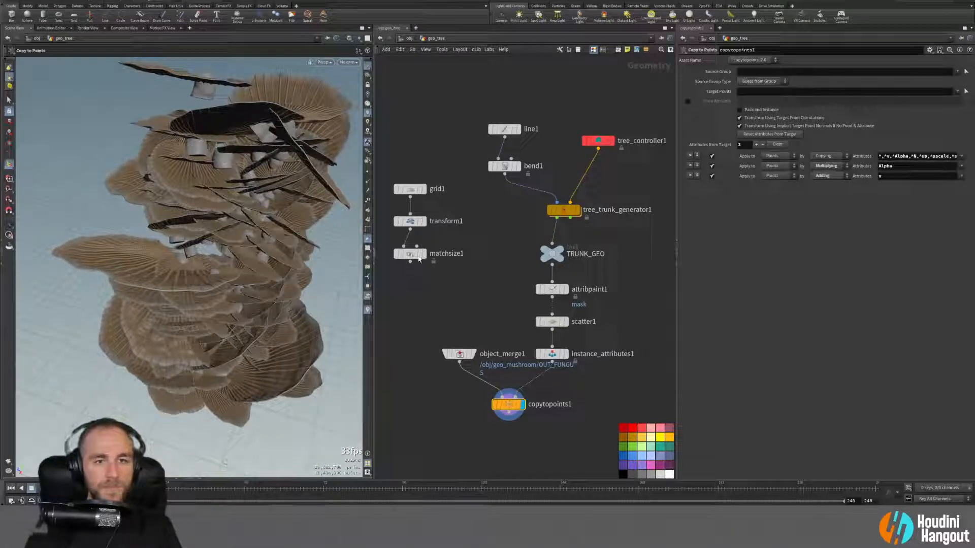
# Step: Move object_merge1 farther above copytopoints1, and enable Pack and Instance on copytopoints1
pyautogui.moveTo(457, 353); pyautogui.dragTo(437, 311)
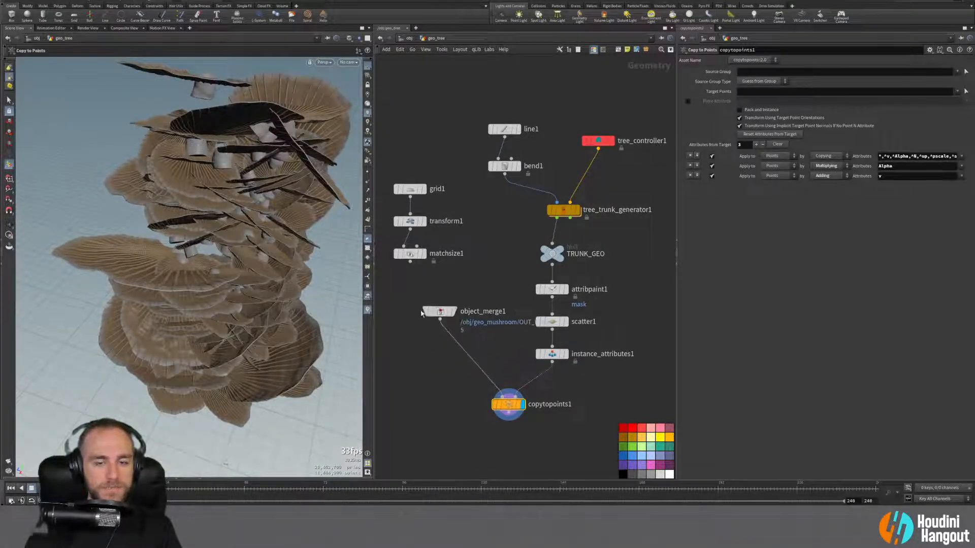
pyautogui.middleClick(446, 311)
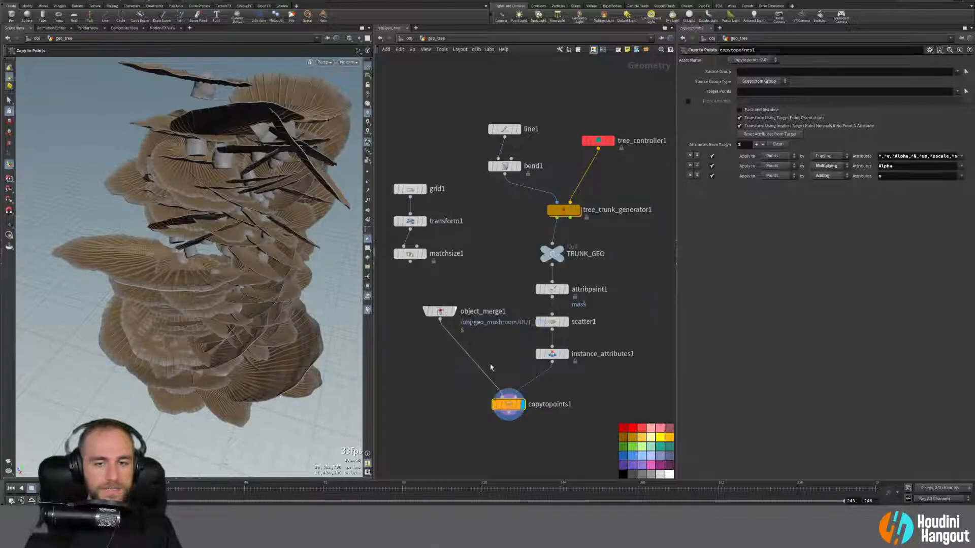
pyautogui.moveTo(509, 404)
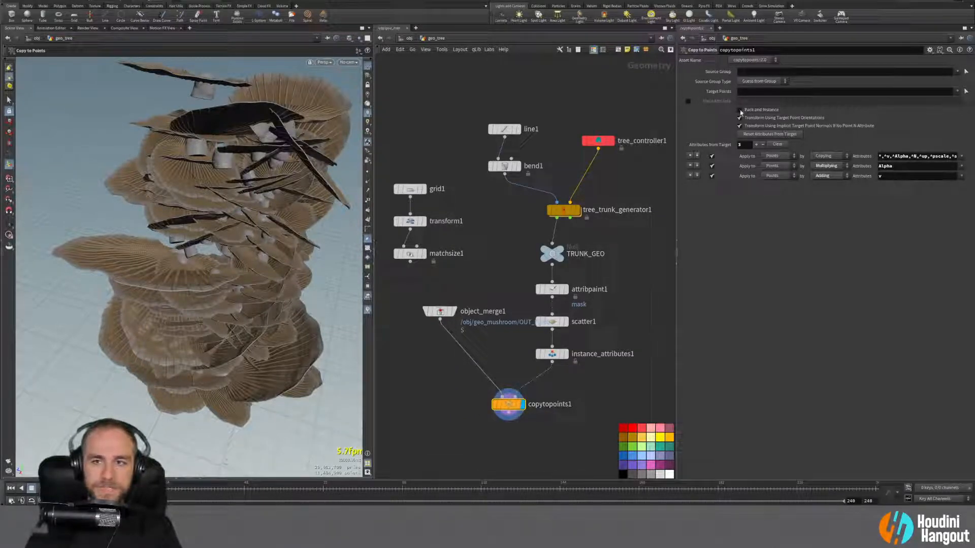
pyautogui.click(742, 110)
pyautogui.keyDown('alt'); pyautogui.moveTo(147, 174); pyautogui.dragTo(189, 256); pyautogui.keyUp('alt')
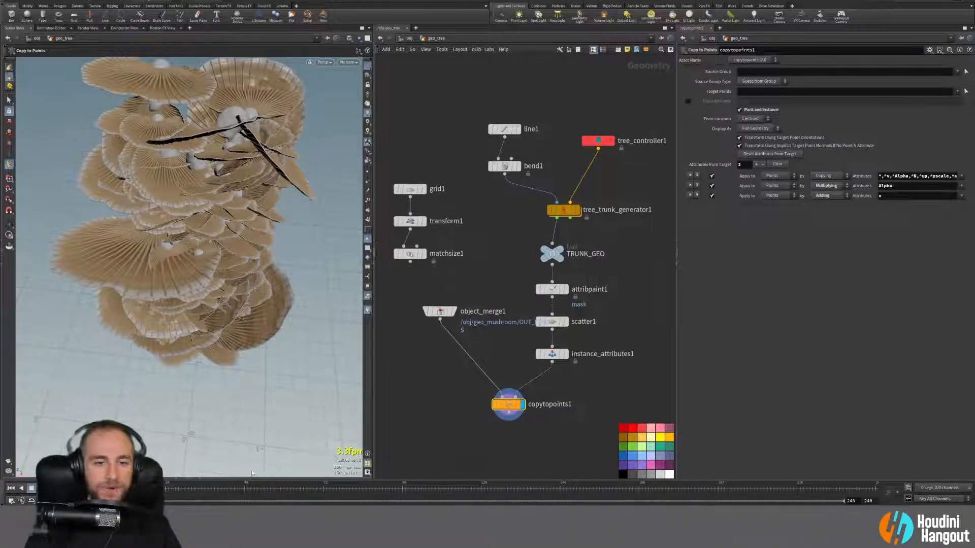
# Step: Check copytopoints1's node information and view the whole cluster of packed fungus copies
pyautogui.middleClick(508, 407)
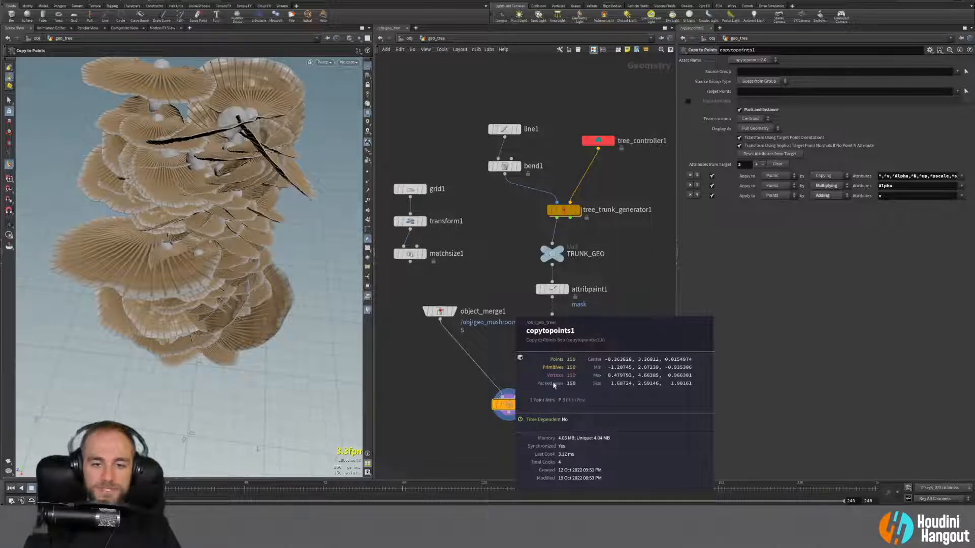
pyautogui.scroll(-2, 216, 66)
pyautogui.keyDown('alt'); pyautogui.moveTo(215, 66); pyautogui.dragTo(214, 99, button='middle'); pyautogui.keyUp('alt')
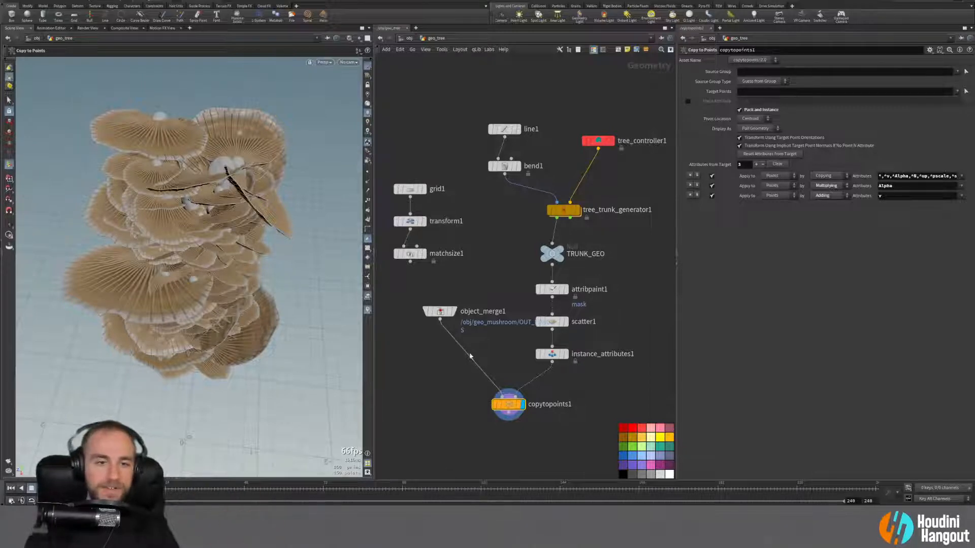
# Step: Display object_merge1, and insert and display matchsize1 on the wire between object_merge1 and copytopoints1
pyautogui.click(439, 312)
pyautogui.click(458, 294)
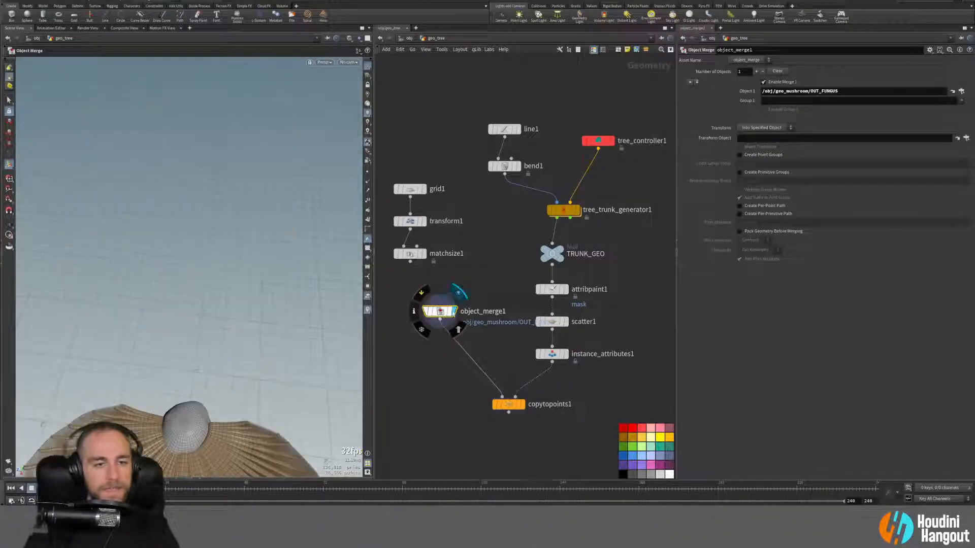
pyautogui.moveTo(409, 257); pyautogui.dragTo(444, 340)
pyautogui.click(443, 339)
pyautogui.keyDown('alt'); pyautogui.moveTo(207, 320); pyautogui.dragTo(165, 349); pyautogui.keyUp('alt')
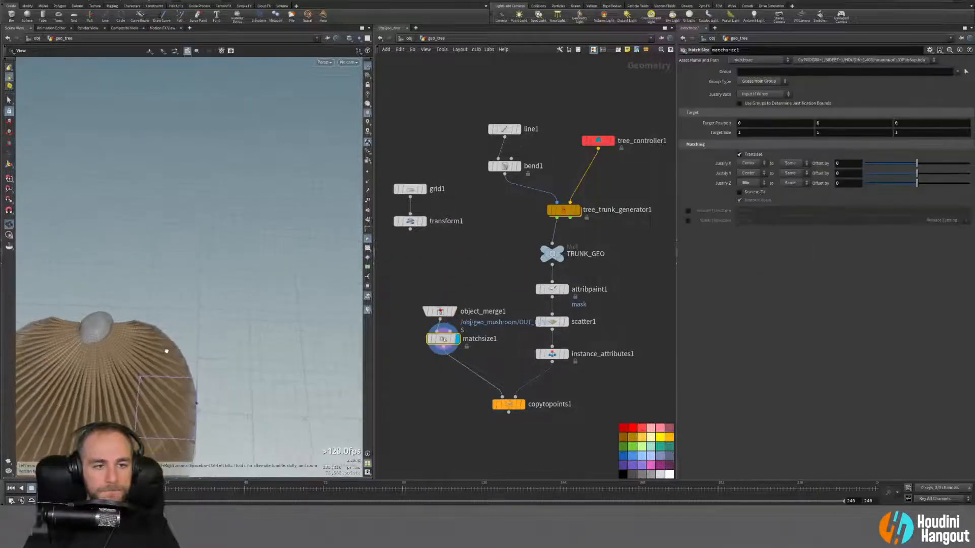
pyautogui.scroll(-6, 206, 347)
pyautogui.moveTo(450, 347); pyautogui.dragTo(446, 352)
pyautogui.press('Escape')
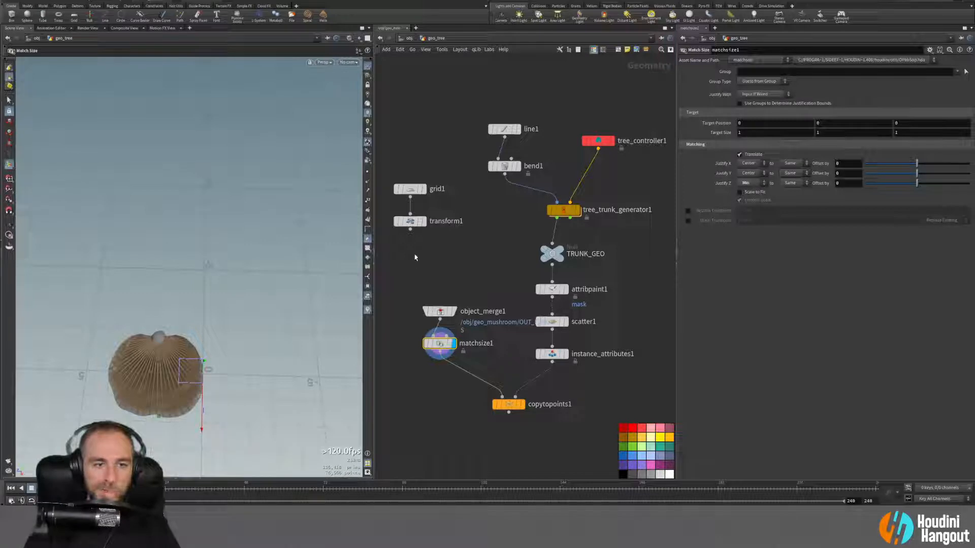
# Step: Insert a Transform node between object_merge1 and matchsize1
pyautogui.moveTo(417, 228)
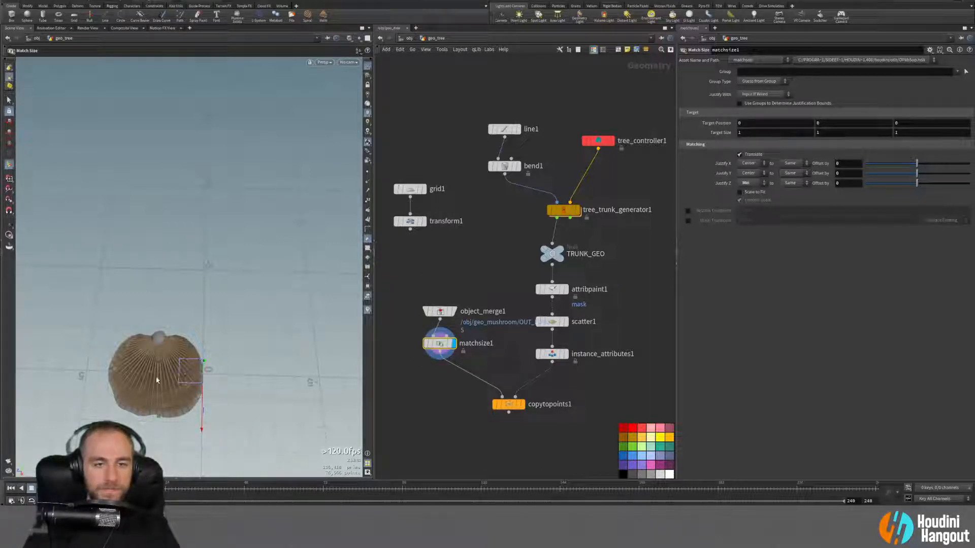
pyautogui.press('Tab')
pyautogui.write('rot')
pyautogui.press('BackSpace')
pyautogui.press('BackSpace')
pyautogui.press('BackSpace')
pyautogui.write('trans')
pyautogui.press('BackSpace')
pyautogui.press('Return')
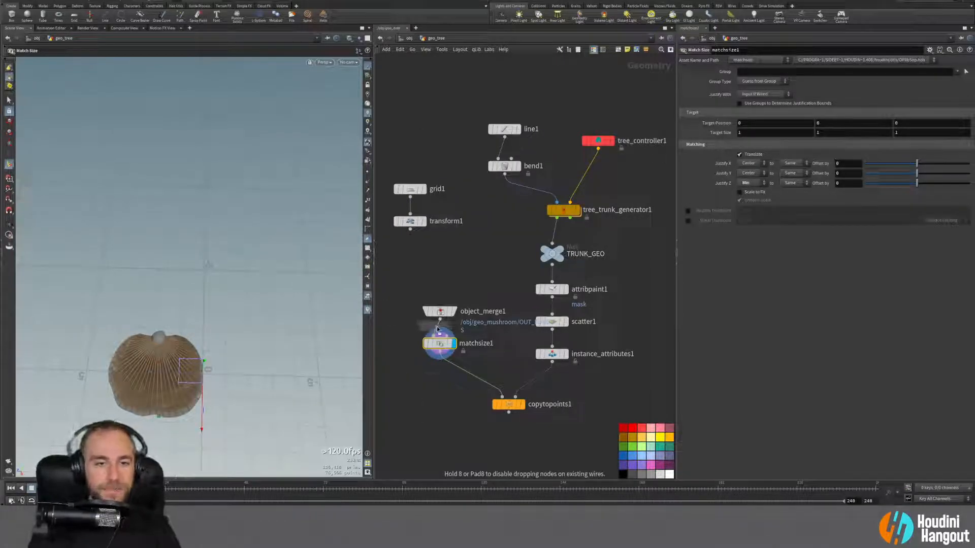
pyautogui.click(437, 329)
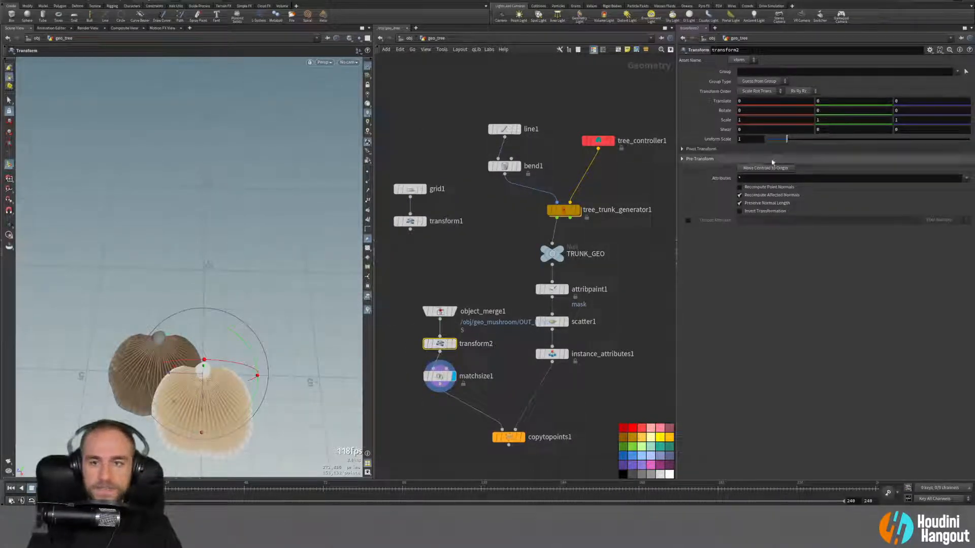
# Step: Set transform2's Y rotation to -90
pyautogui.click(461, 431)
pyautogui.moveTo(227, 351); pyautogui.dragTo(234, 414)
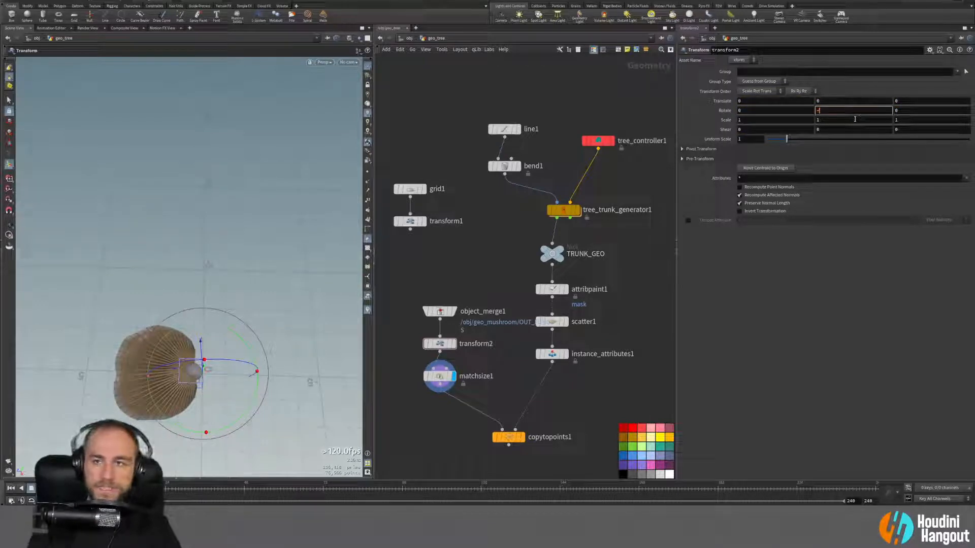
pyautogui.press('Return')
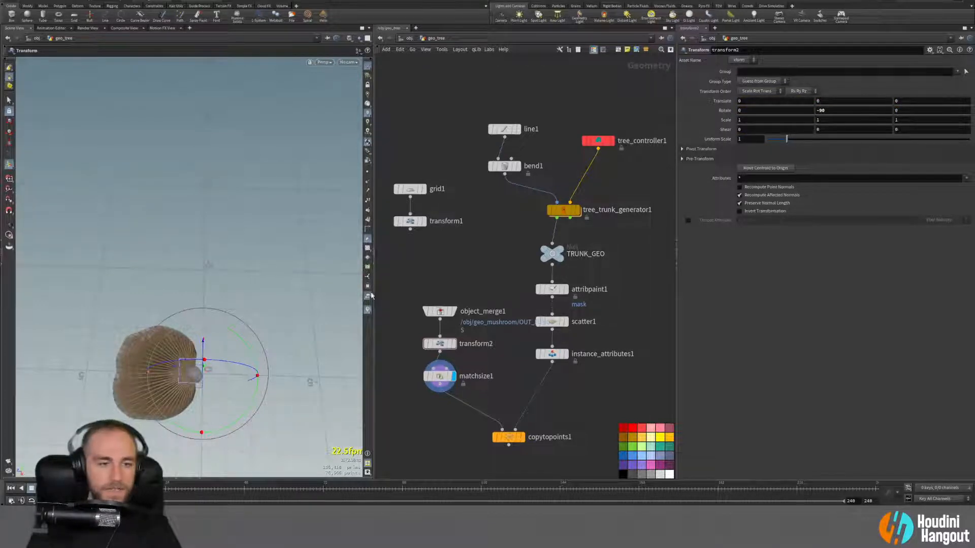
# Step: Display copytopoints1 and instance_attributes1, and inspect the orientation of the fungus copies and their scatter points
pyautogui.click(523, 437)
pyautogui.click(507, 442)
pyautogui.moveTo(507, 442)
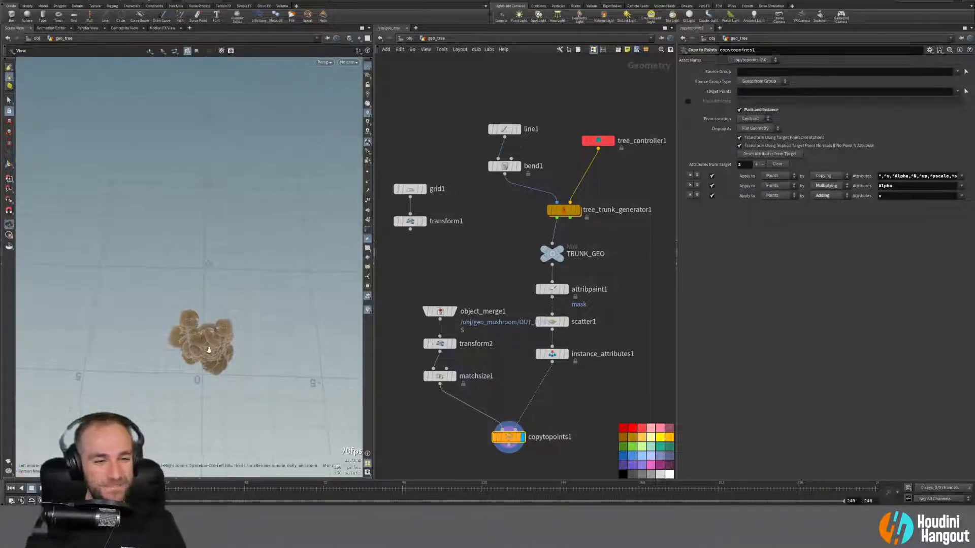
pyautogui.hotkey('space', 'g')
pyautogui.moveTo(263, 294); pyautogui.dragTo(187, 341)
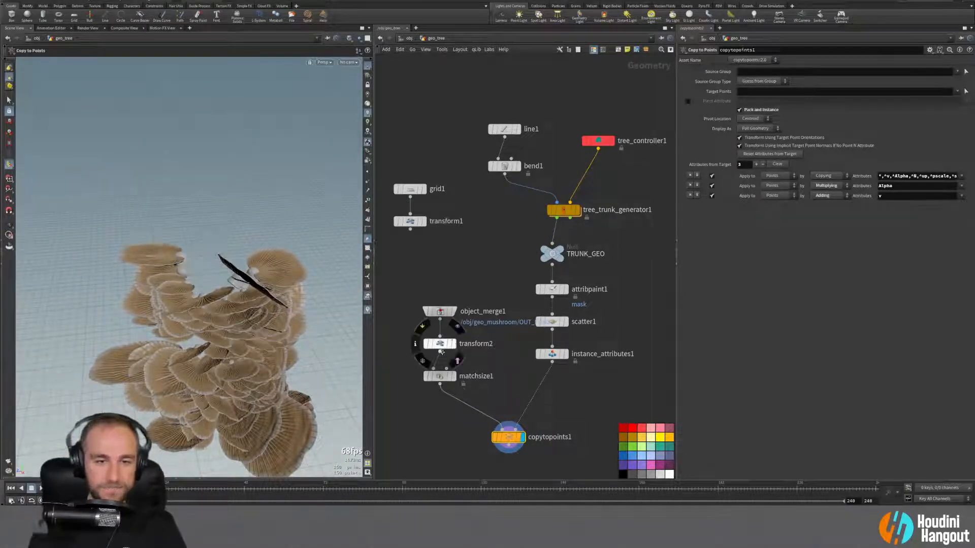
pyautogui.click(567, 359)
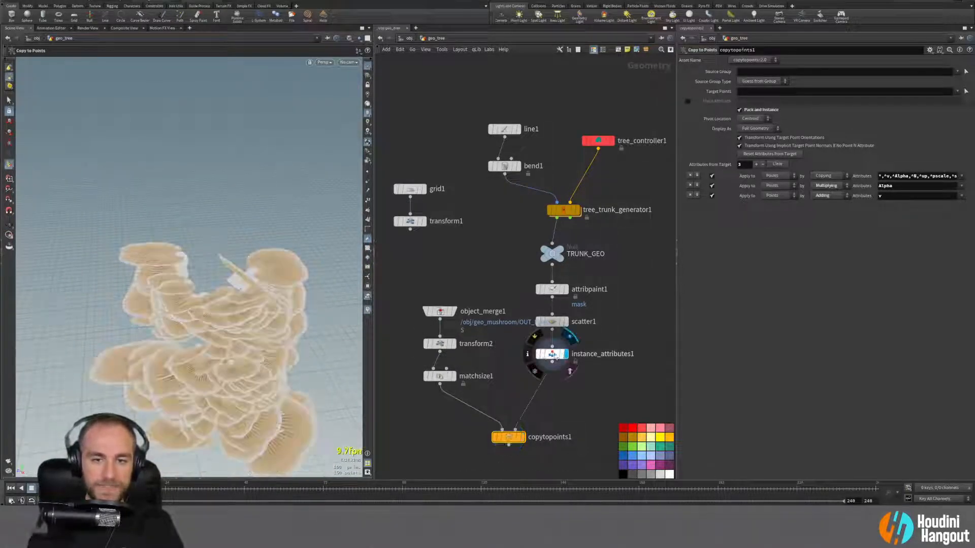
pyautogui.moveTo(290, 272); pyautogui.dragTo(257, 255)
pyautogui.moveTo(257, 255); pyautogui.dragTo(309, 274, button='right')
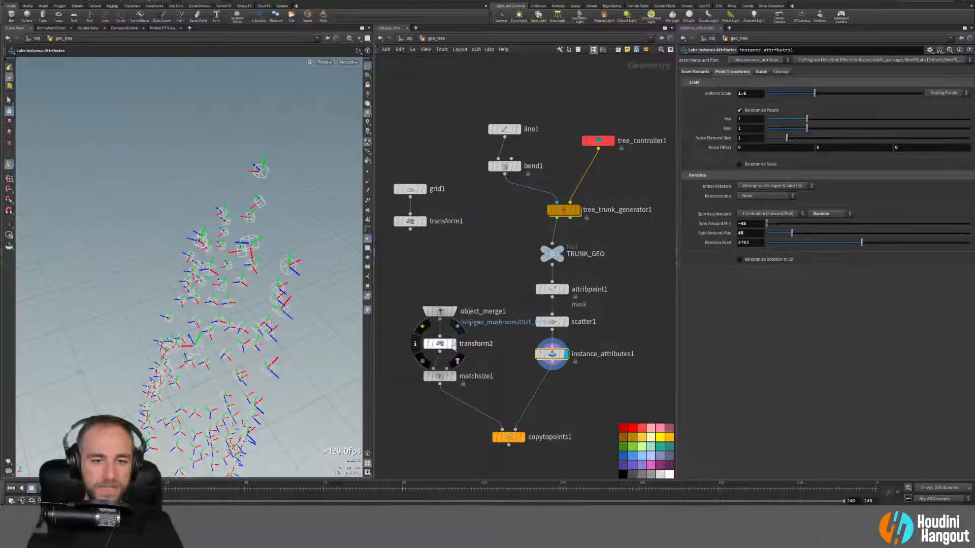
# Step: Display transform2 and set its rotation to -90, -180, 90 to stand the fungus cap upright
pyautogui.click(453, 344)
pyautogui.moveTo(170, 387); pyautogui.dragTo(273, 199)
pyautogui.click(9, 164)
pyautogui.keyDown('alt'); pyautogui.moveTo(186, 201); pyautogui.dragTo(254, 220); pyautogui.keyUp('alt')
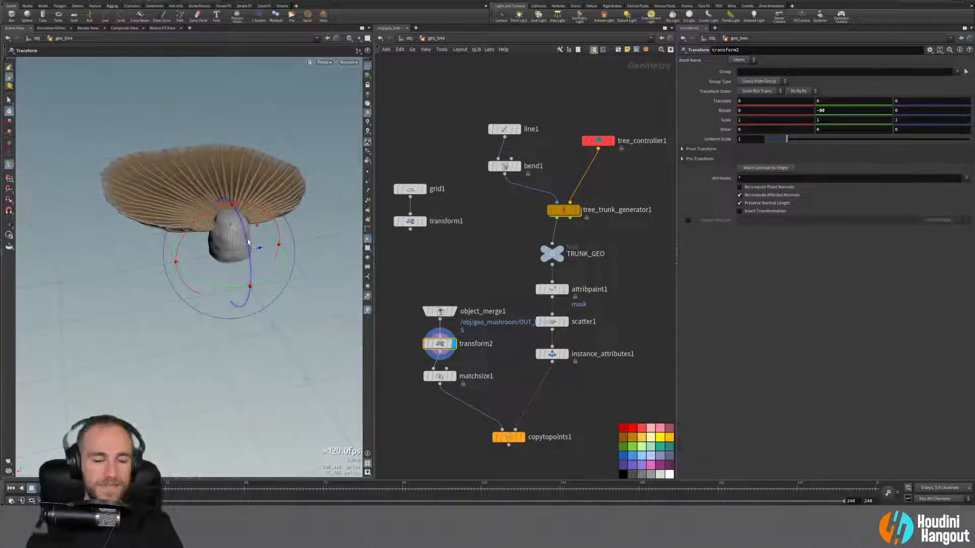
pyautogui.moveTo(247, 238); pyautogui.dragTo(202, 162)
pyautogui.keyDown('alt'); pyautogui.moveTo(145, 227); pyautogui.dragTo(194, 249); pyautogui.keyUp('alt')
pyautogui.press('Return')
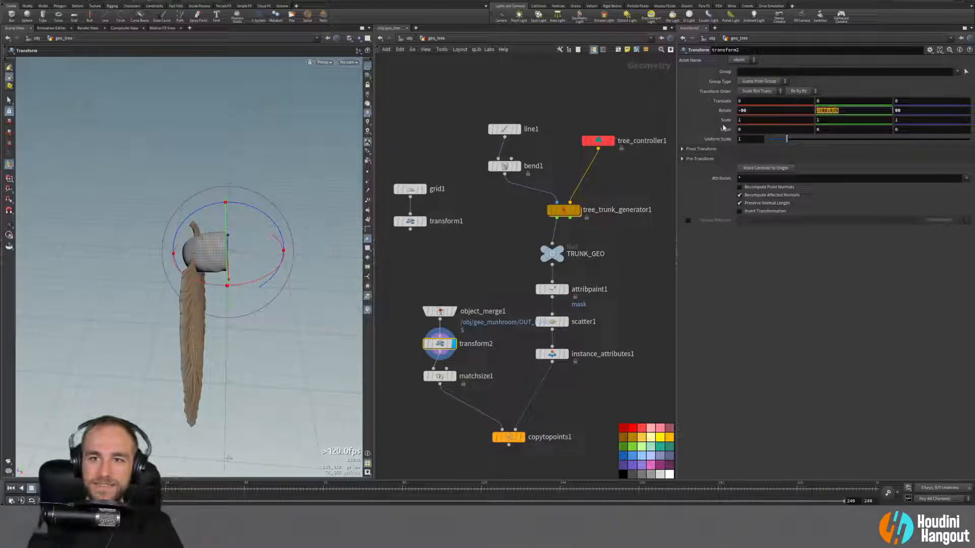
pyautogui.write('-18')
pyautogui.press('Return')
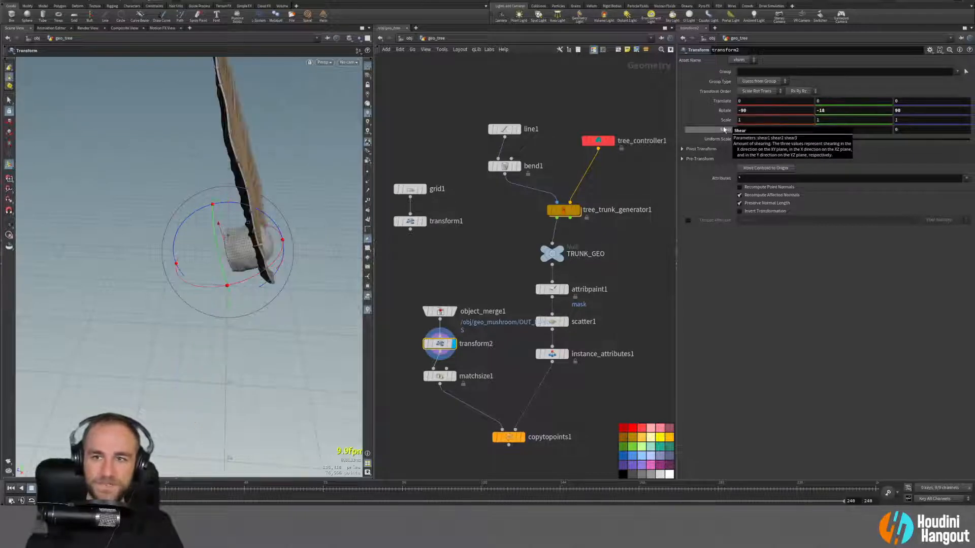
pyautogui.write('0')
pyautogui.press('Return')
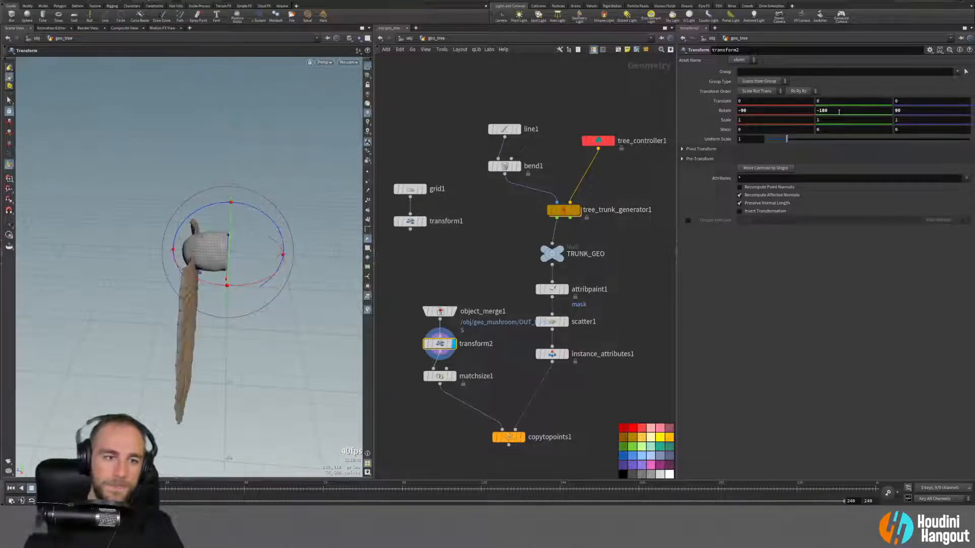
# Step: Display copytopoints1 and inspect the reoriented fungus copies from several angles
pyautogui.keyDown('alt'); pyautogui.moveTo(285, 271); pyautogui.dragTo(217, 238); pyautogui.keyUp('alt')
pyautogui.click(522, 437)
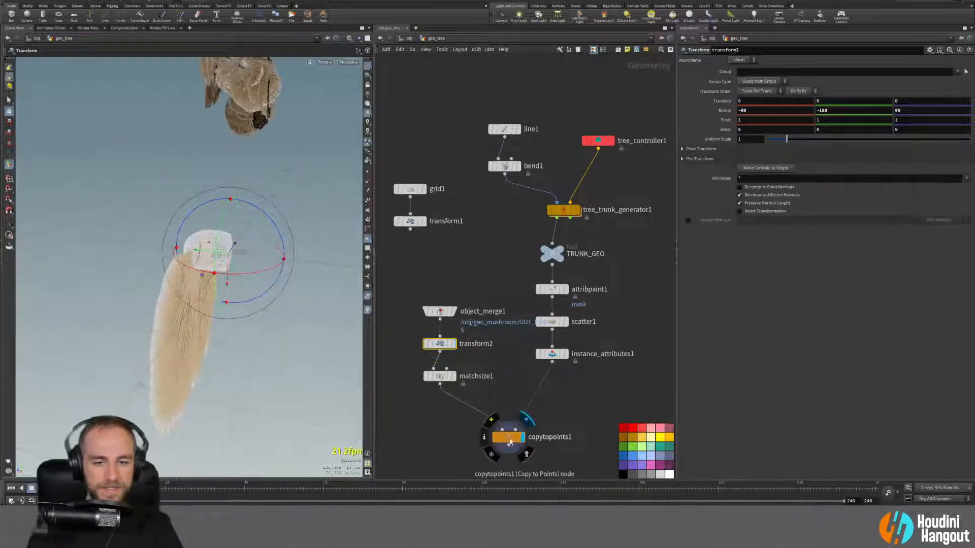
pyautogui.click(495, 439)
pyautogui.keyDown('alt'); pyautogui.moveTo(231, 137); pyautogui.dragTo(219, 241, button='middle'); pyautogui.keyUp('alt')
pyautogui.keyDown('alt'); pyautogui.moveTo(218, 213); pyautogui.dragTo(259, 223, button='right'); pyautogui.keyUp('alt')
pyautogui.keyDown('alt'); pyautogui.moveTo(259, 224); pyautogui.dragTo(224, 191); pyautogui.keyUp('alt')
pyautogui.keyDown('alt'); pyautogui.moveTo(223, 190); pyautogui.dragTo(124, 198, button='right'); pyautogui.keyUp('alt')
pyautogui.keyDown('alt'); pyautogui.moveTo(124, 198); pyautogui.dragTo(282, 121); pyautogui.keyUp('alt')
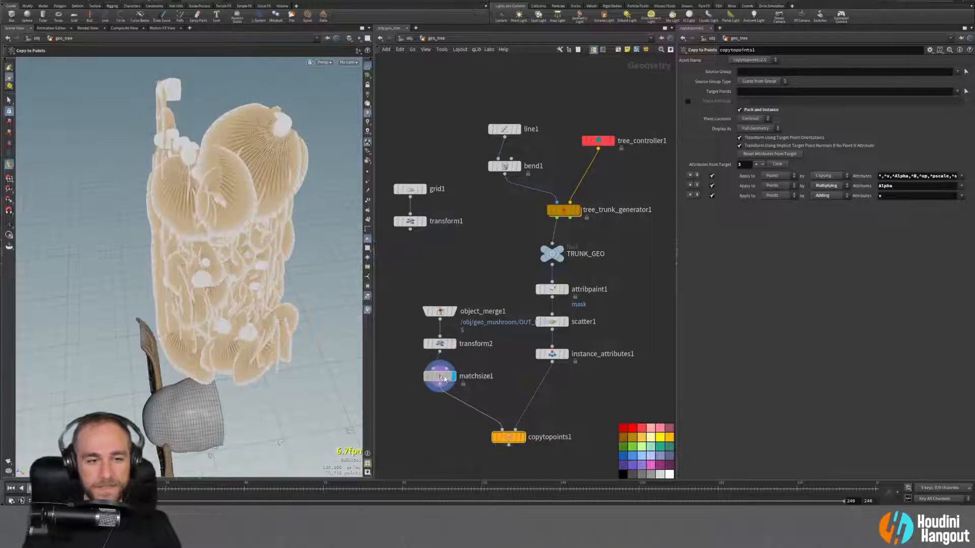
# Step: Display matchsize1 and enable Scale to Fit with Uniform Scale, checking the fungus against its target box
pyautogui.click(453, 376)
pyautogui.keyDown('alt'); pyautogui.moveTo(124, 403); pyautogui.dragTo(214, 417); pyautogui.keyUp('alt')
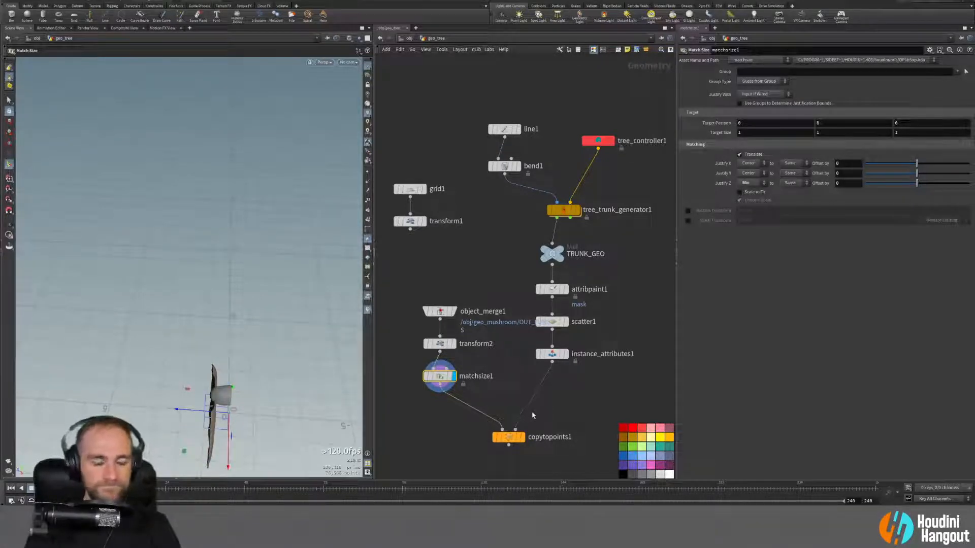
pyautogui.click(740, 193)
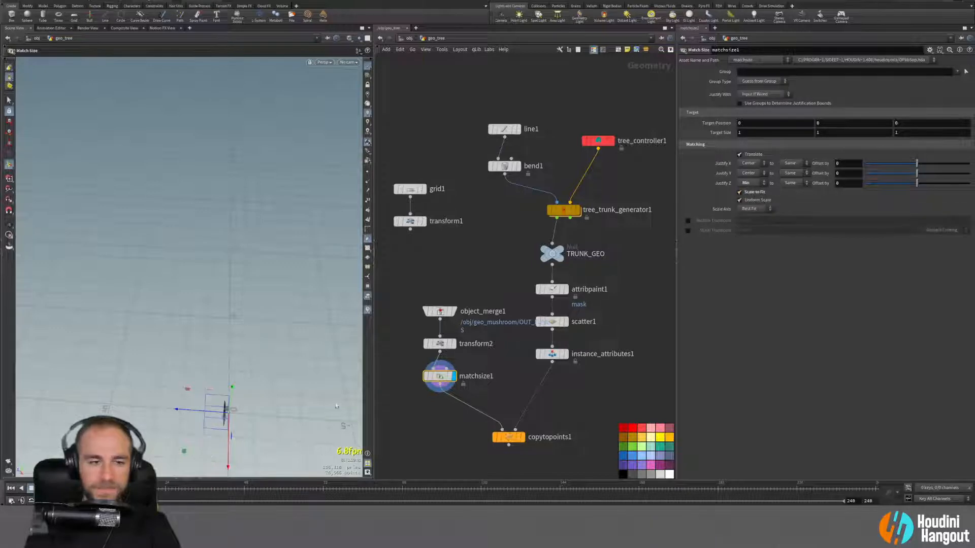
pyautogui.keyDown('alt'); pyautogui.moveTo(183, 421); pyautogui.dragTo(255, 346); pyautogui.keyUp('alt')
pyautogui.scroll(5, 207, 366)
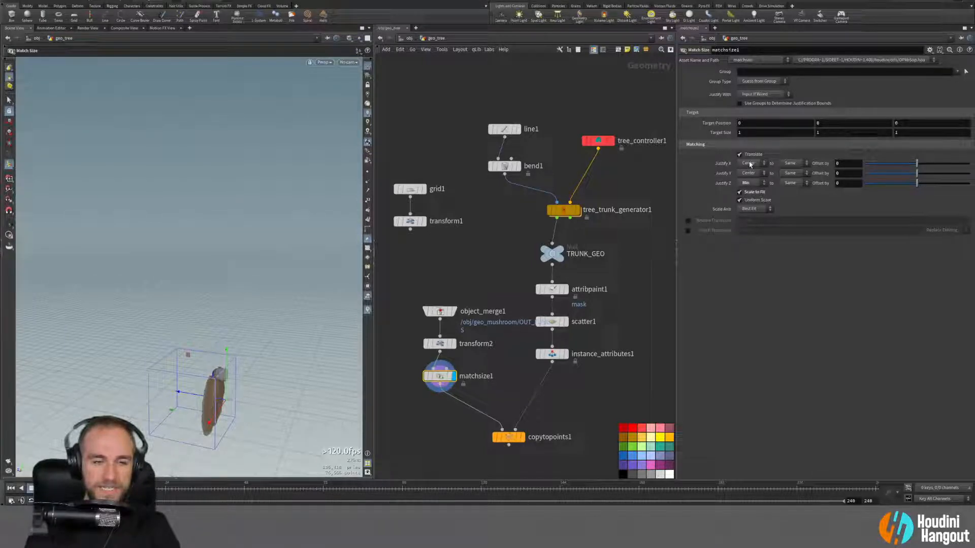
pyautogui.scroll(4, 227, 402)
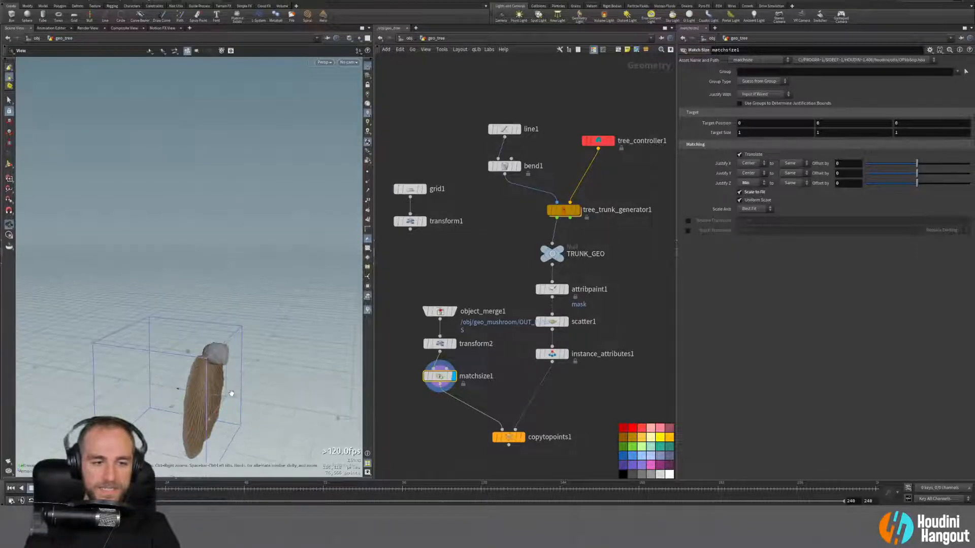
pyautogui.keyDown('alt'); pyautogui.moveTo(219, 330); pyautogui.dragTo(239, 353); pyautogui.keyUp('alt')
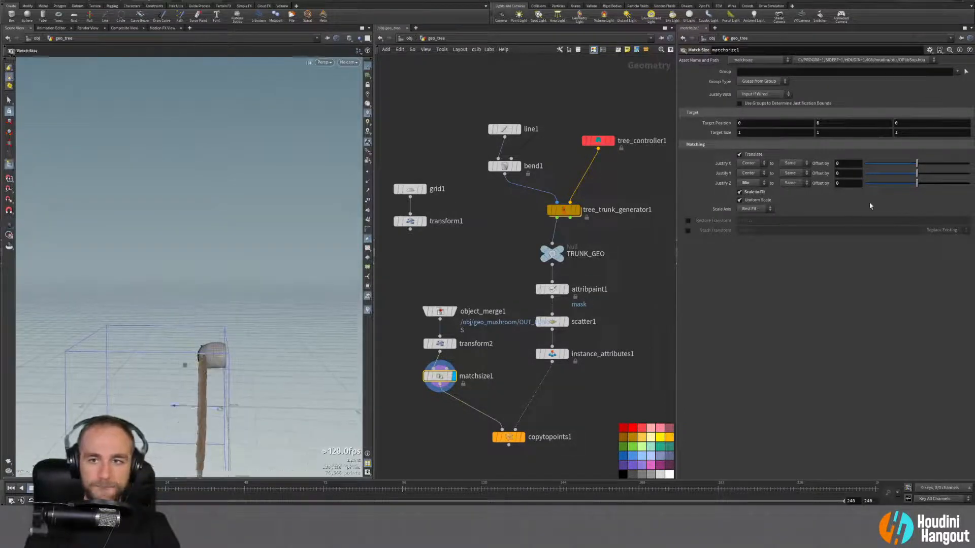
# Step: Set matchsize1's Justify Y offset to -0.367 so the fungus stem sits near the origin
pyautogui.moveTo(916, 173); pyautogui.dragTo(900, 186)
pyautogui.keyDown('alt'); pyautogui.moveTo(297, 401); pyautogui.dragTo(153, 366); pyautogui.keyUp('alt')
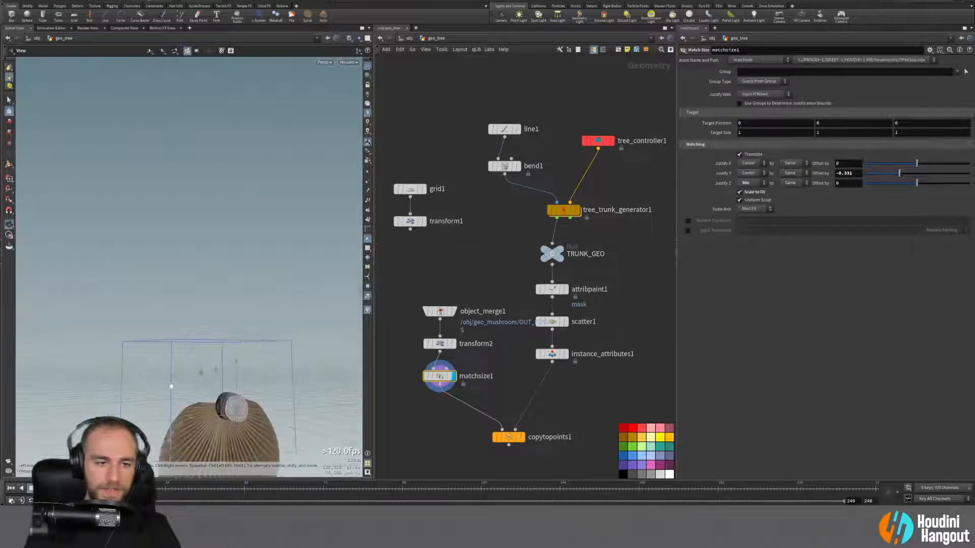
pyautogui.keyDown('alt'); pyautogui.moveTo(296, 391); pyautogui.dragTo(227, 318, button='middle'); pyautogui.keyUp('alt')
pyautogui.keyDown('alt'); pyautogui.moveTo(226, 318); pyautogui.dragTo(79, 340); pyautogui.keyUp('alt')
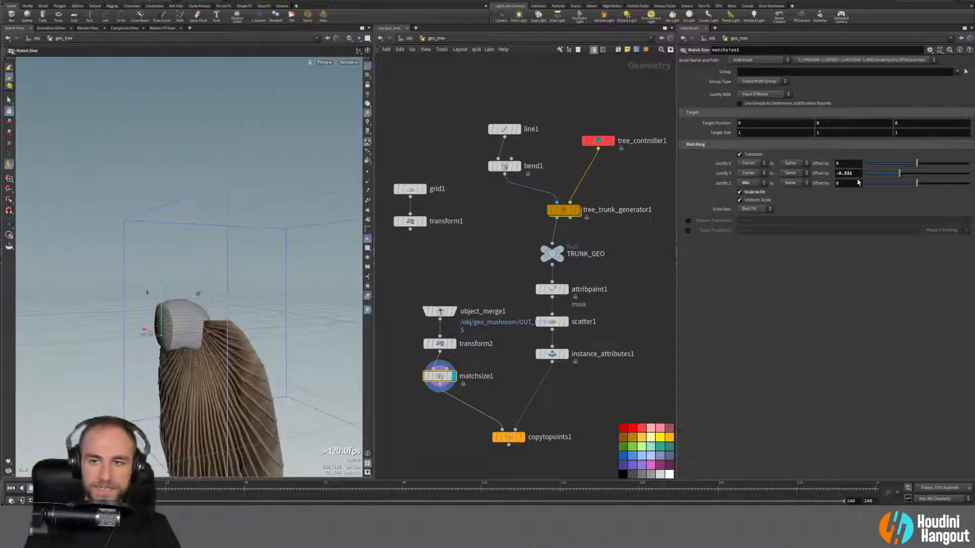
pyautogui.moveTo(898, 176); pyautogui.dragTo(898, 176)
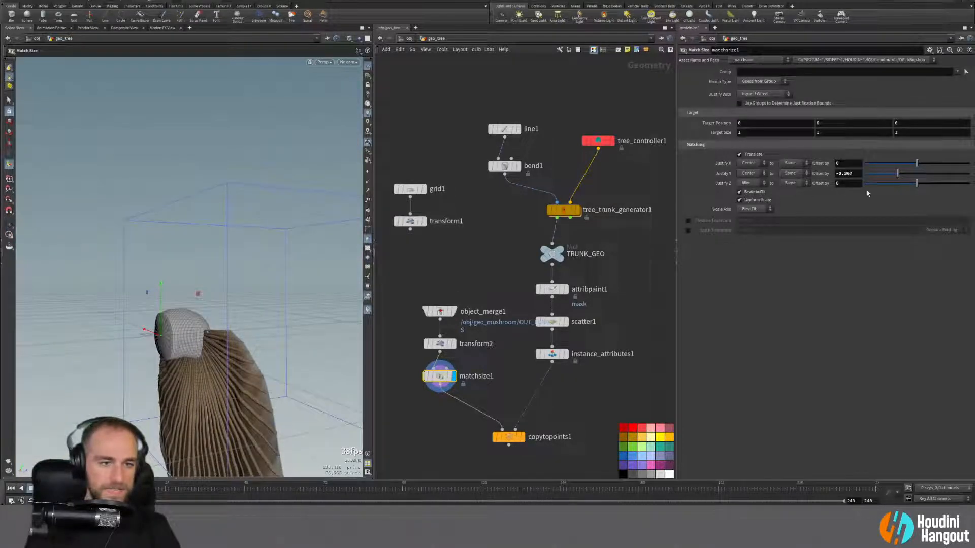
pyautogui.keyDown('alt'); pyautogui.moveTo(146, 353); pyautogui.dragTo(285, 337); pyautogui.keyUp('alt')
pyautogui.keyDown('alt'); pyautogui.moveTo(285, 337); pyautogui.dragTo(154, 355, button='right'); pyautogui.keyUp('alt')
pyautogui.moveTo(154, 355)
pyautogui.keyDown('alt'); pyautogui.mouseDown()
pyautogui.moveTo(212, 352)
pyautogui.moveTo(152, 346)
pyautogui.mouseUp(); pyautogui.keyUp('alt')
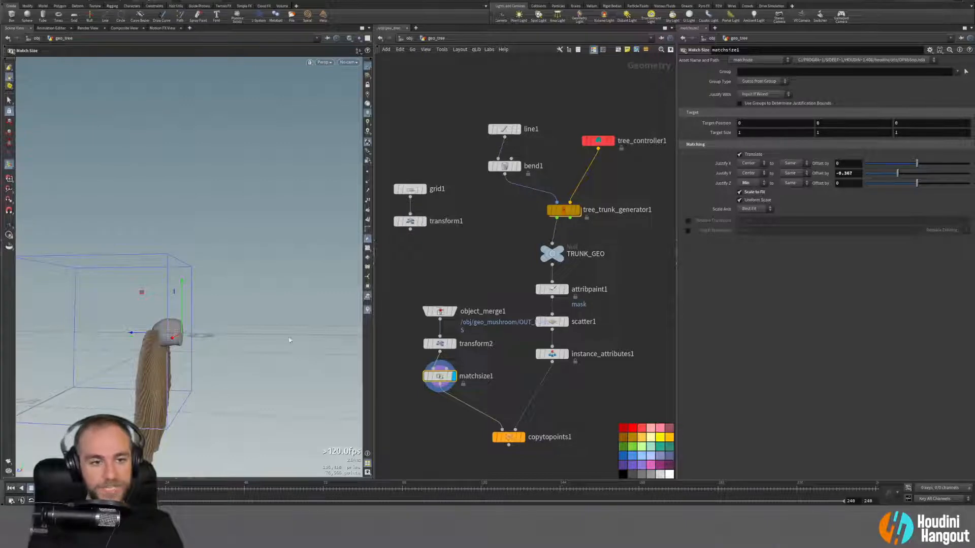
# Step: Display copytopoints1 and examine how the resized fungus copies sit around the trunk
pyautogui.click(521, 437)
pyautogui.keyDown('alt'); pyautogui.moveTo(230, 297); pyautogui.dragTo(231, 394, button='middle'); pyautogui.keyUp('alt')
pyautogui.keyDown('alt'); pyautogui.moveTo(224, 127); pyautogui.dragTo(203, 203); pyautogui.keyUp('alt')
pyautogui.keyDown('alt'); pyautogui.moveTo(203, 203); pyautogui.dragTo(262, 114, button='right'); pyautogui.keyUp('alt')
pyautogui.keyDown('alt'); pyautogui.moveTo(218, 203); pyautogui.dragTo(156, 328); pyautogui.keyUp('alt')
pyautogui.keyDown('alt'); pyautogui.moveTo(233, 336); pyautogui.dragTo(335, 320); pyautogui.keyUp('alt')
# Step: Try a lower Spin Amount Max on instance_attributes1, and undo the change
pyautogui.click(552, 322)
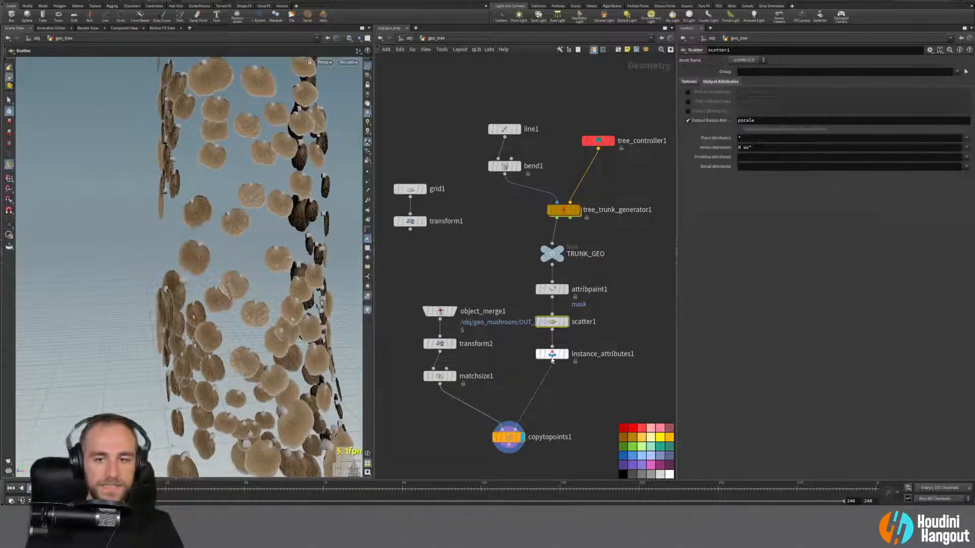
pyautogui.click(552, 357)
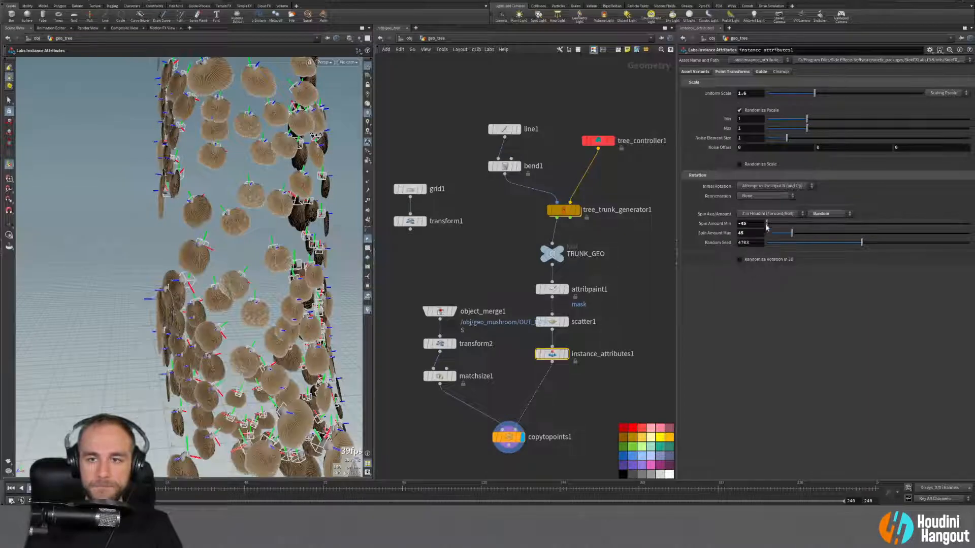
pyautogui.moveTo(793, 235)
pyautogui.mouseDown()
pyautogui.moveTo(807, 244)
pyautogui.moveTo(786, 244)
pyautogui.mouseUp()
pyautogui.hotkey('ctrl', 'z')
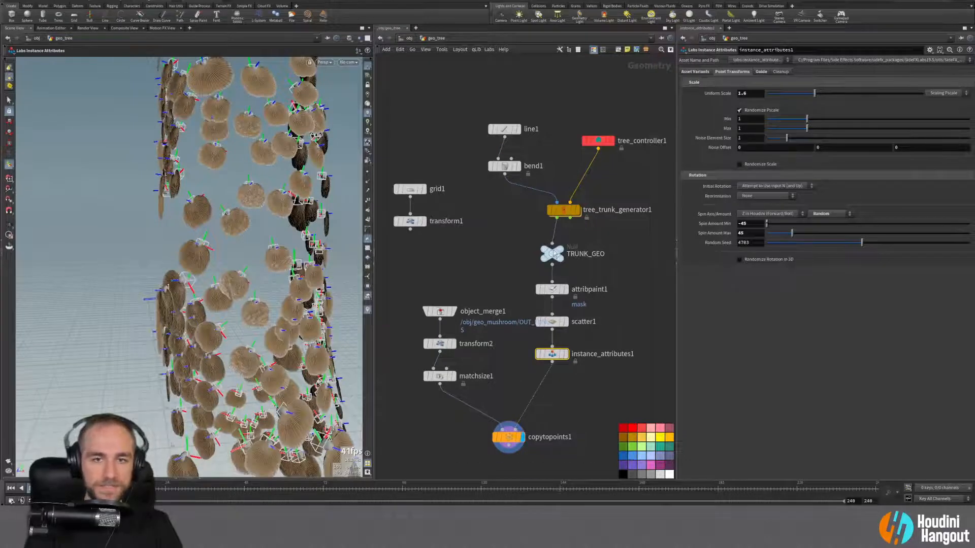
# Step: Display TRUNK_GEO, attribpaint1 and scatter1 in turn to review the trunk, its painted mask and the scattered points
pyautogui.click(556, 256)
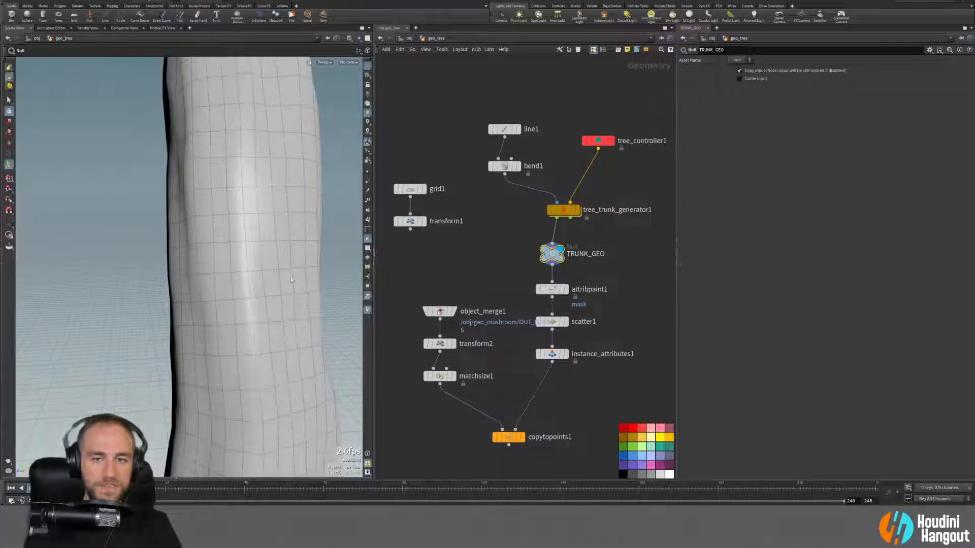
pyautogui.click(565, 290)
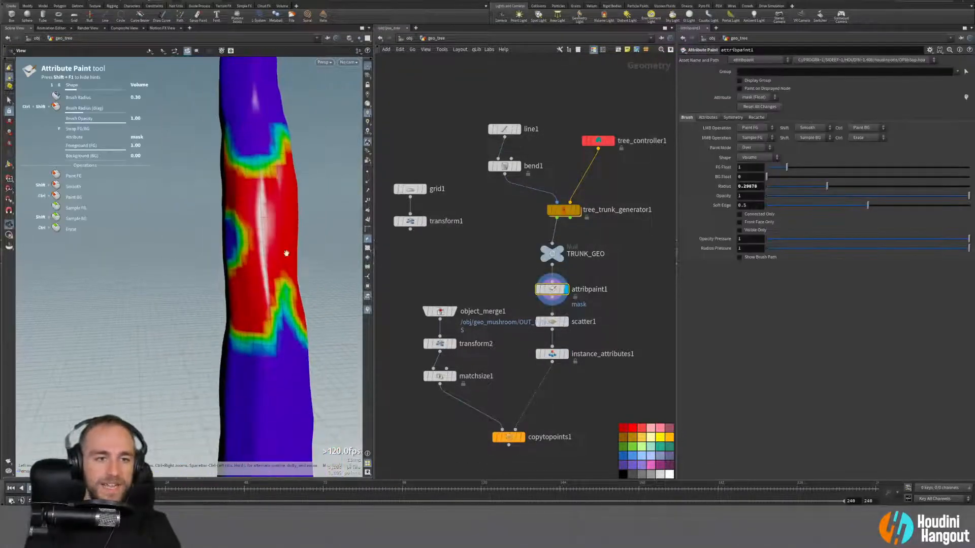
pyautogui.moveTo(269, 252)
pyautogui.mouseDown()
pyautogui.moveTo(285, 225)
pyautogui.moveTo(325, 223)
pyautogui.mouseUp()
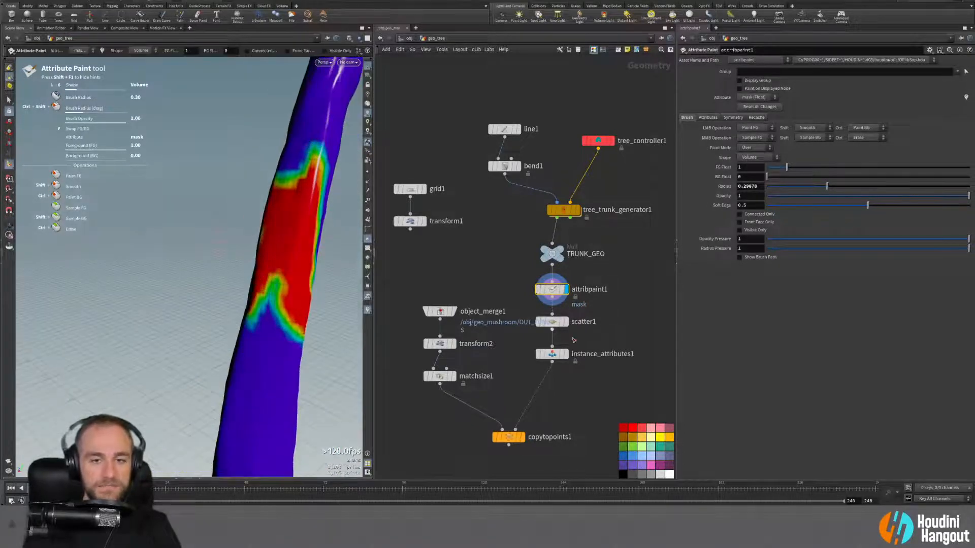
pyautogui.click(565, 322)
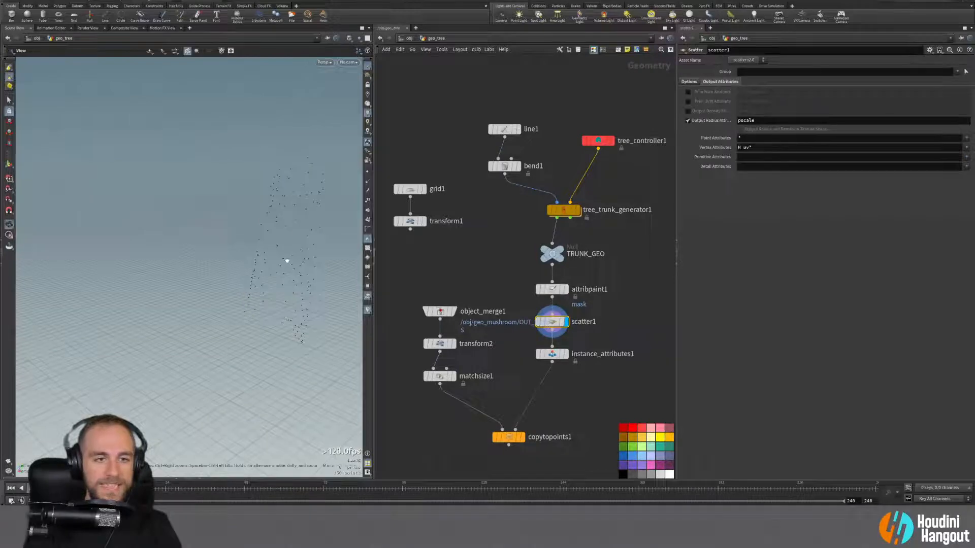
pyautogui.moveTo(328, 267); pyautogui.dragTo(299, 255)
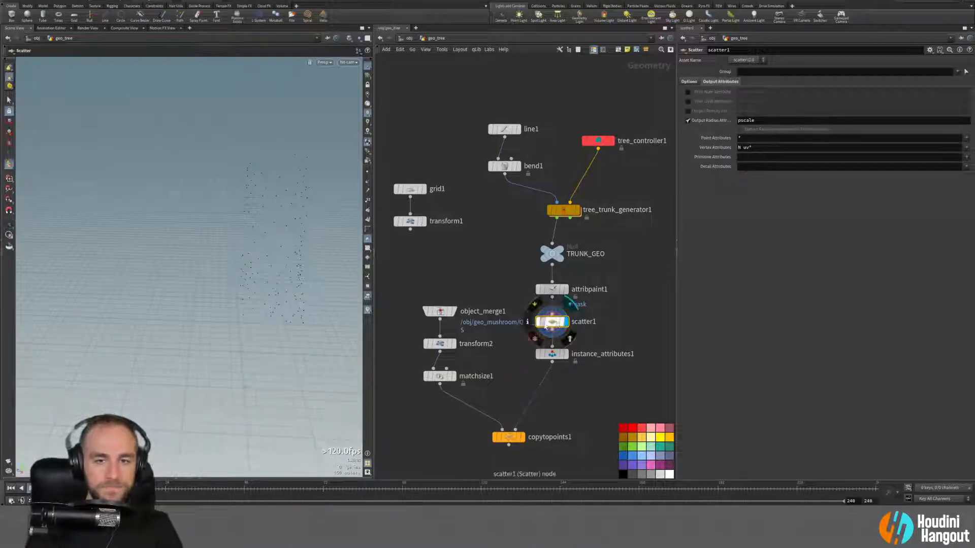
# Step: Display instance_attributes1 and examine the orientation axes of the scattered points from several angles
pyautogui.moveTo(267, 301); pyautogui.dragTo(277, 244)
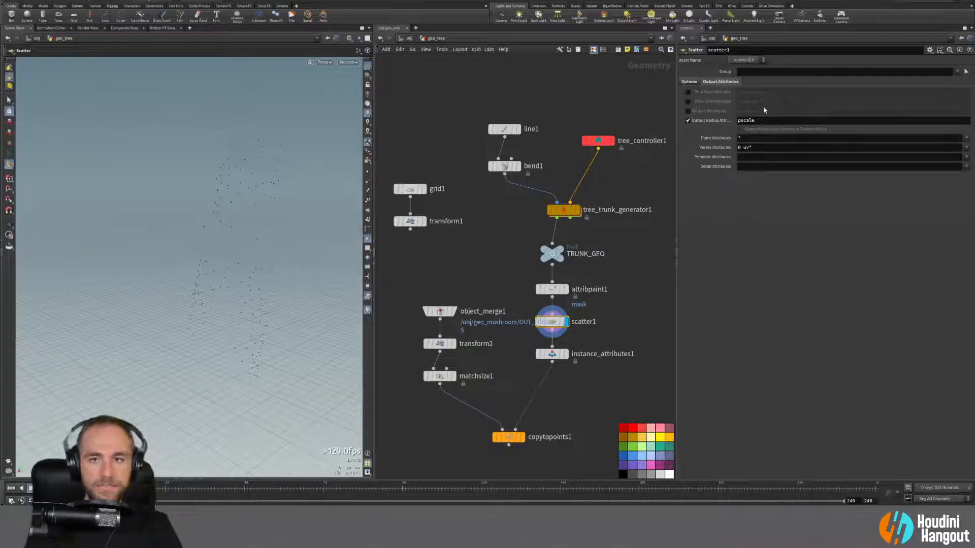
pyautogui.click(563, 354)
pyautogui.keyDown('alt'); pyautogui.moveTo(254, 271); pyautogui.dragTo(215, 244); pyautogui.keyUp('alt')
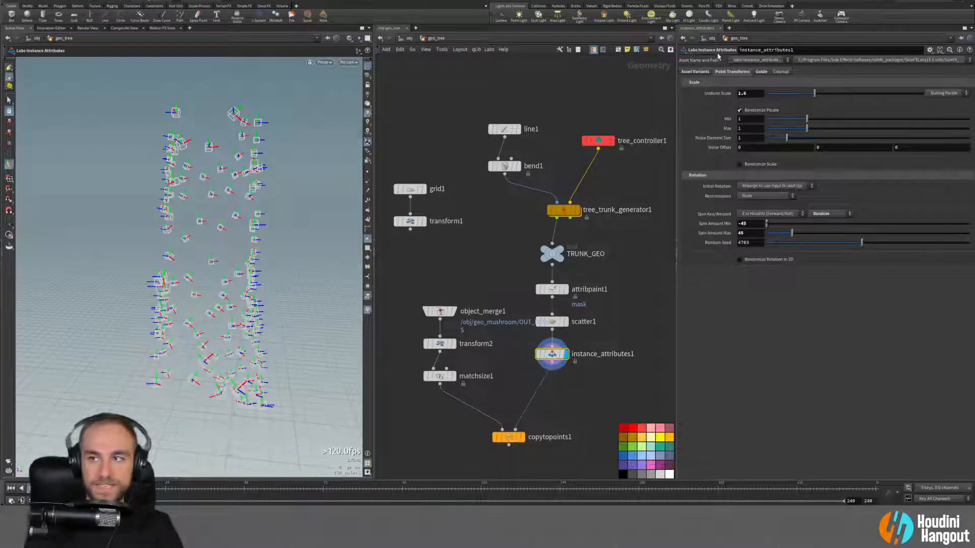
pyautogui.keyDown('alt'); pyautogui.moveTo(238, 264); pyautogui.dragTo(295, 214); pyautogui.keyUp('alt')
pyautogui.keyDown('alt'); pyautogui.moveTo(221, 257); pyautogui.dragTo(277, 250); pyautogui.keyUp('alt')
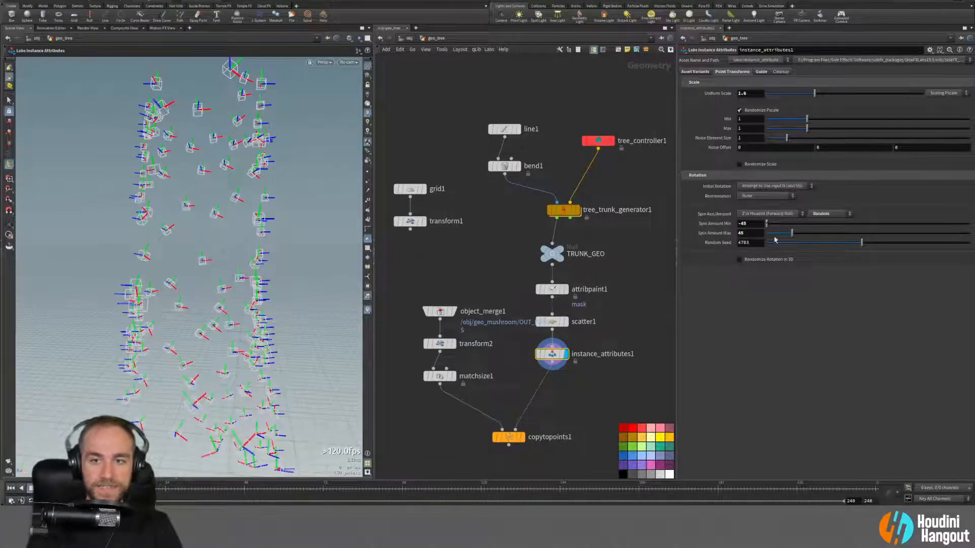
# Step: Display copytopoints1 and compare the fungus copies with the reference photo of shelf fungi on a trunk in the browser
pyautogui.click(522, 437)
pyautogui.click(509, 437)
pyautogui.keyDown('alt'); pyautogui.moveTo(170, 354); pyautogui.dragTo(339, 395); pyautogui.keyUp('alt')
pyautogui.hotkey('alt', 'Tab')
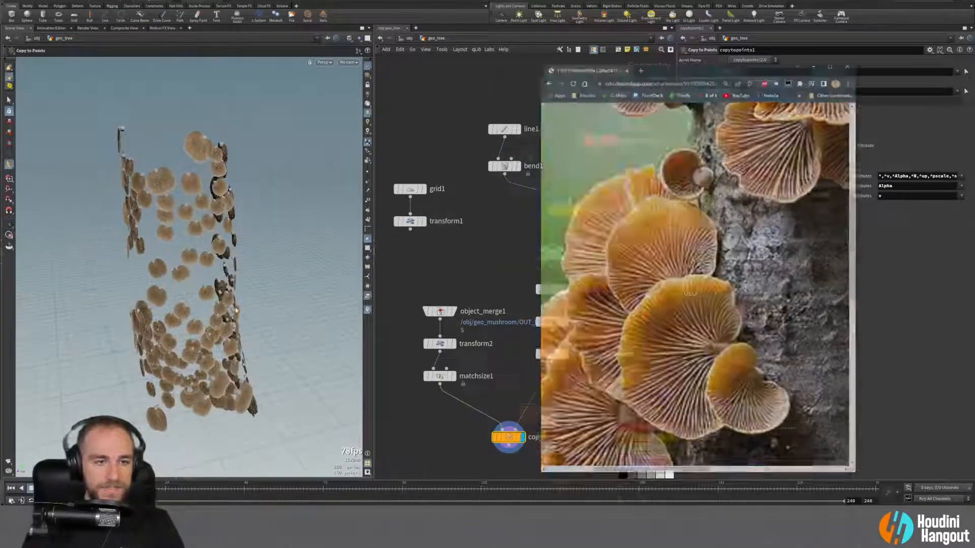
pyautogui.keyDown('ctrl'); pyautogui.scroll(-5, 752, 268); pyautogui.keyUp('ctrl')
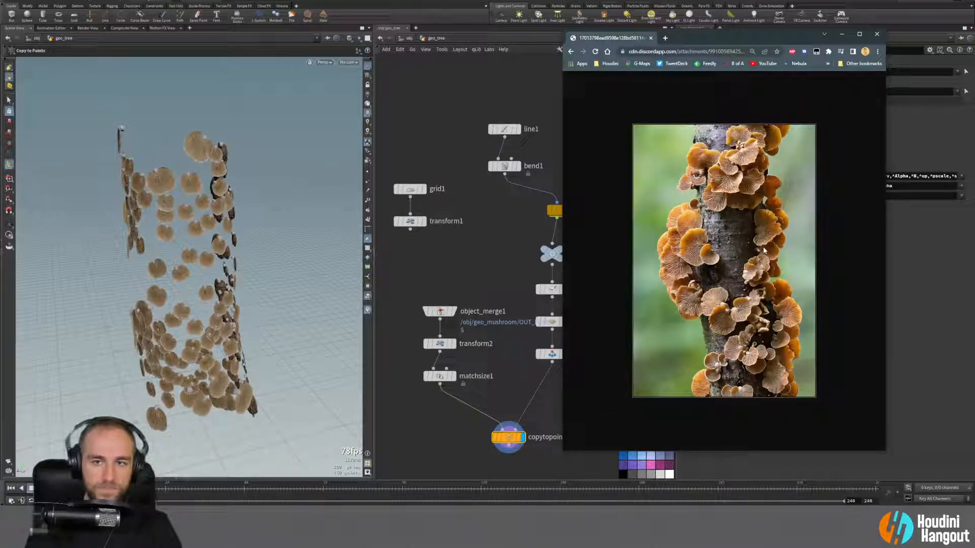
pyautogui.click(305, 2)
pyautogui.scroll(4, 135, 185)
pyautogui.keyDown('alt'); pyautogui.moveTo(189, 175); pyautogui.dragTo(218, 200); pyautogui.keyUp('alt')
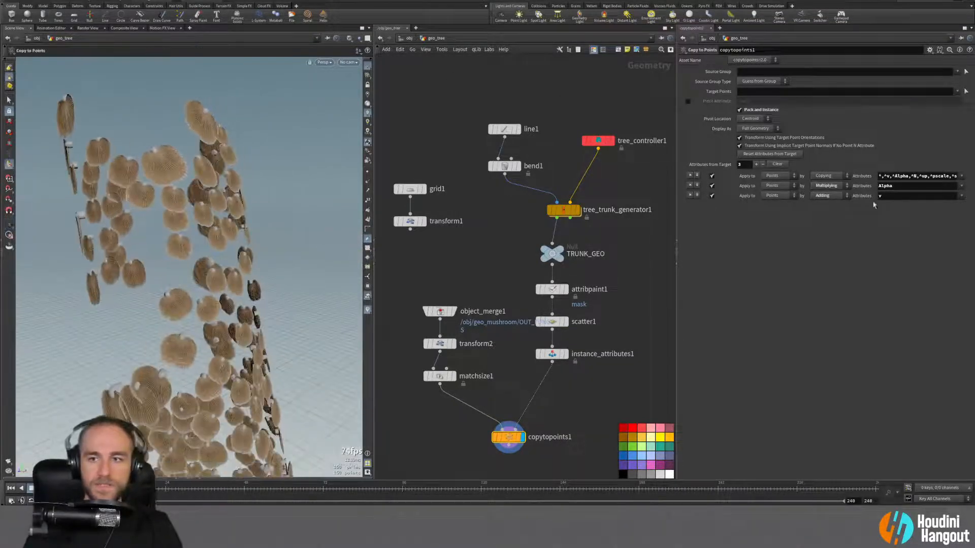
# Step: Try Randomize Rotation in 3D on instance_attributes1, and turn it off again
pyautogui.click(552, 353)
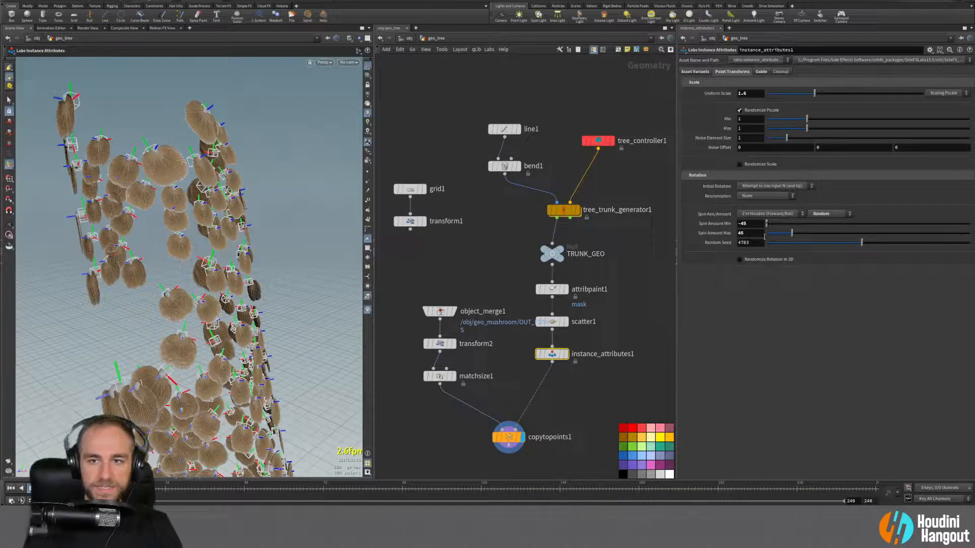
pyautogui.click(740, 260)
pyautogui.keyDown('alt'); pyautogui.moveTo(264, 285); pyautogui.dragTo(284, 299); pyautogui.keyUp('alt')
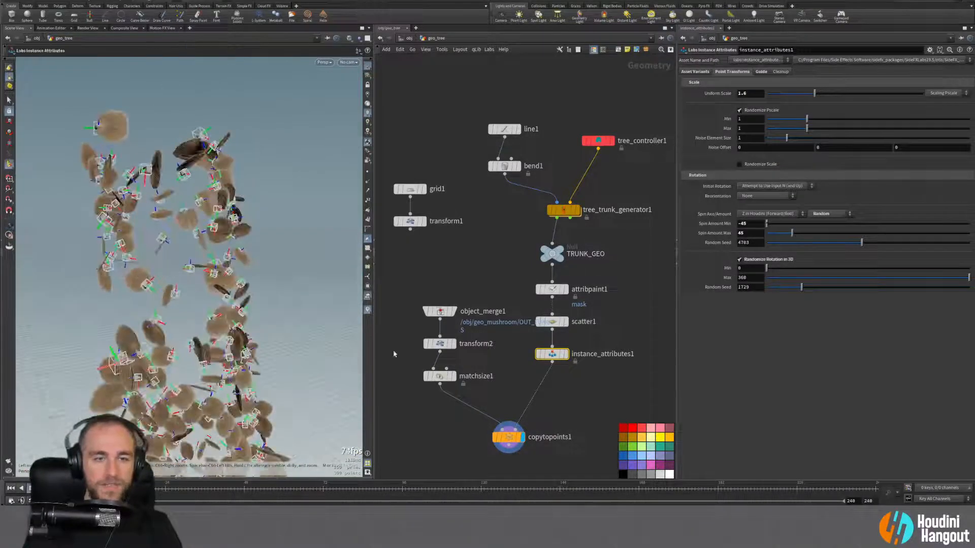
pyautogui.click(740, 259)
pyautogui.keyDown('alt'); pyautogui.moveTo(144, 267); pyautogui.dragTo(215, 277); pyautogui.keyUp('alt')
pyautogui.scroll(-3, 175, 269)
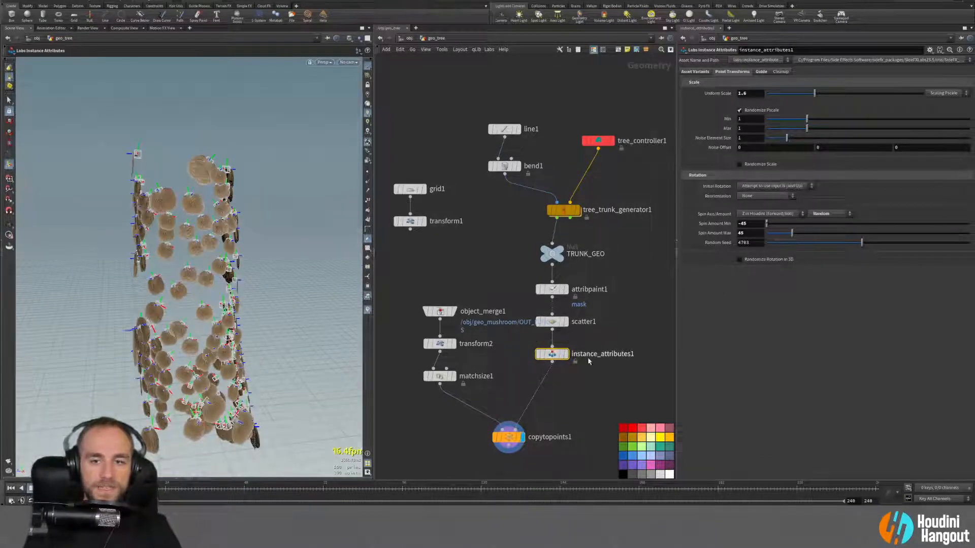
pyautogui.keyDown('alt'); pyautogui.moveTo(193, 309); pyautogui.dragTo(158, 302); pyautogui.keyUp('alt')
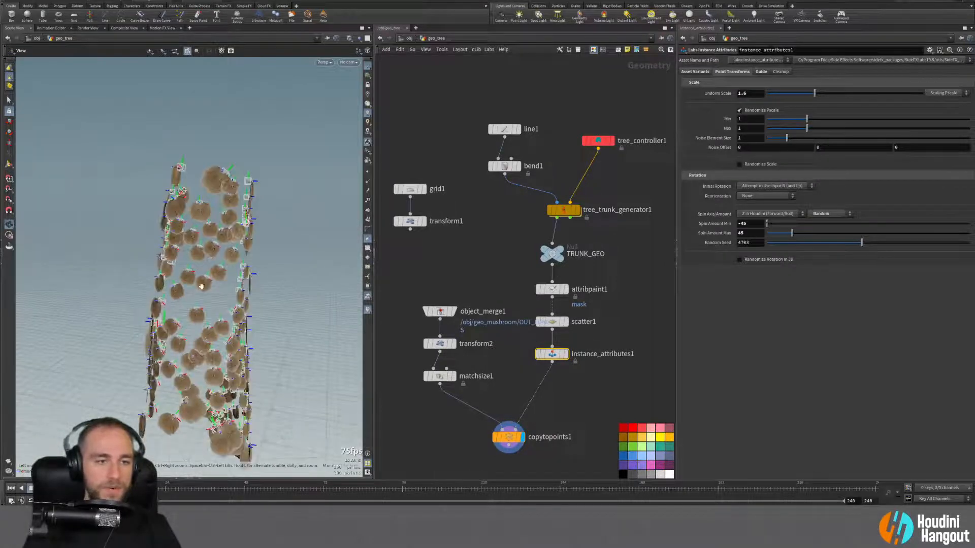
# Step: Move the scatter1 and instance_attributes1 nodes aside to free the space below attribpaint1
pyautogui.moveTo(525, 313); pyautogui.dragTo(576, 364)
pyautogui.moveTo(559, 327); pyautogui.dragTo(648, 335)
pyautogui.click(574, 367)
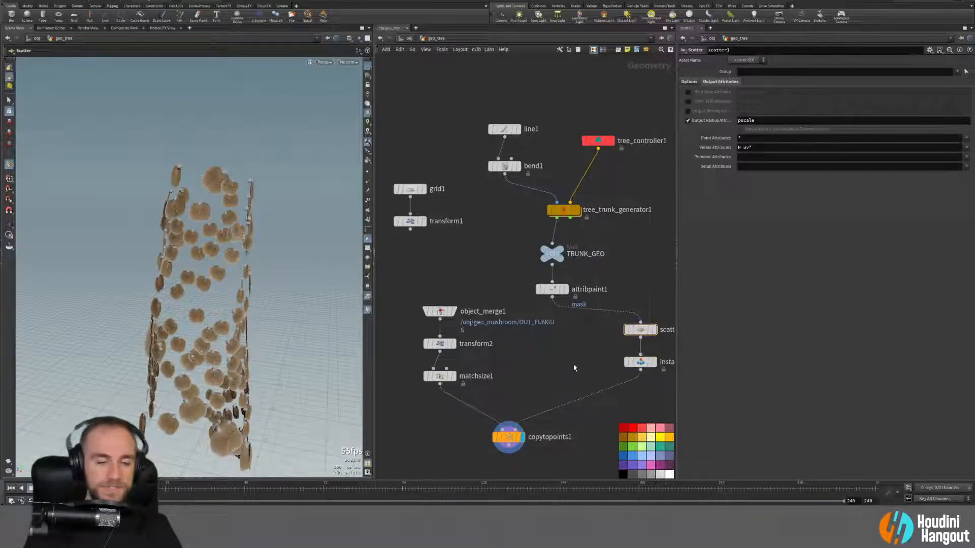
# Step: Add a Scatter and Align node fed by attribpaint1, display it, and connect its output to copytopoints1's target points input
pyautogui.press('Tab')
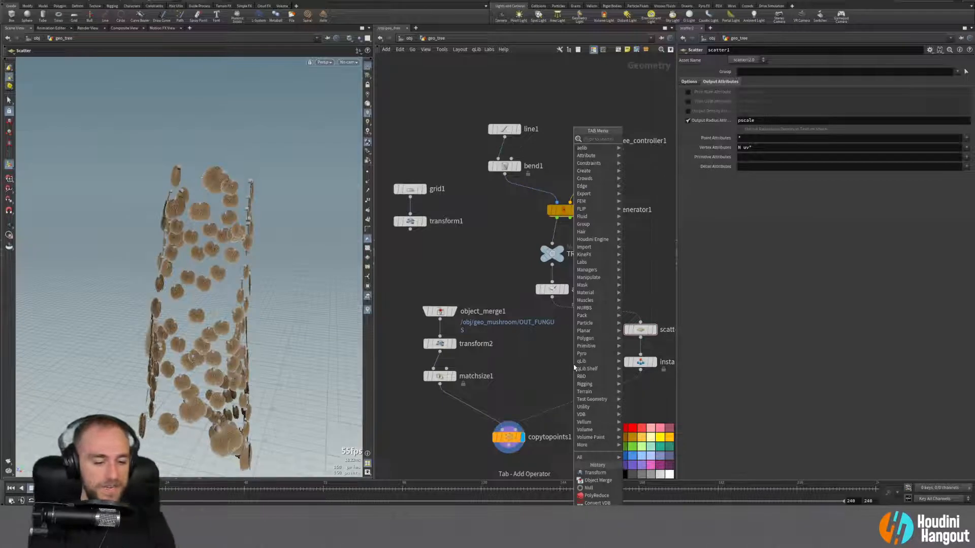
pyautogui.write('align')
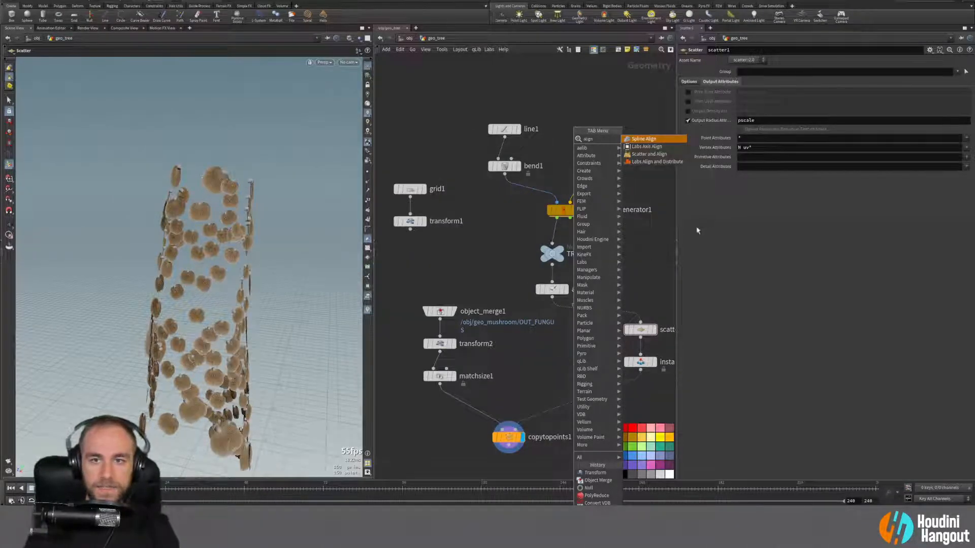
pyautogui.click(636, 155)
pyautogui.click(554, 350)
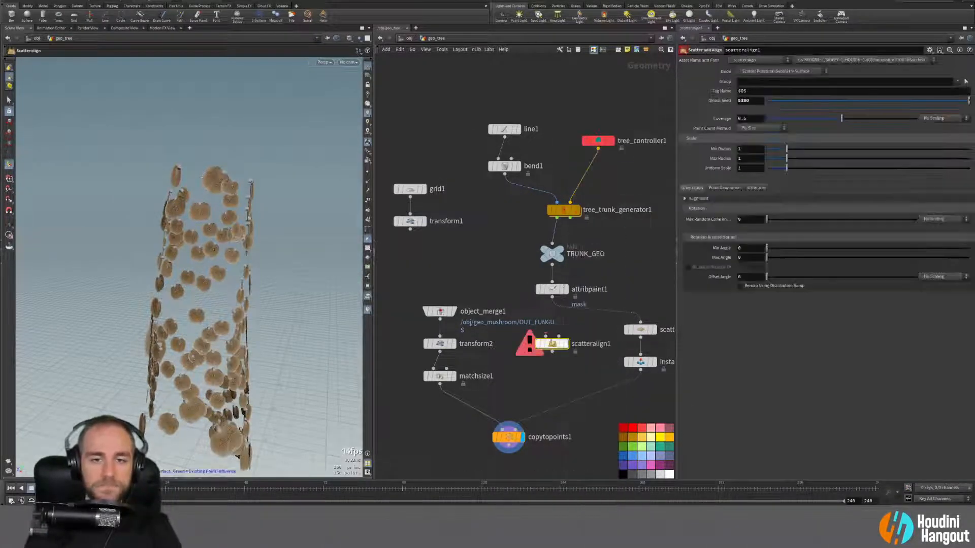
pyautogui.click(565, 344)
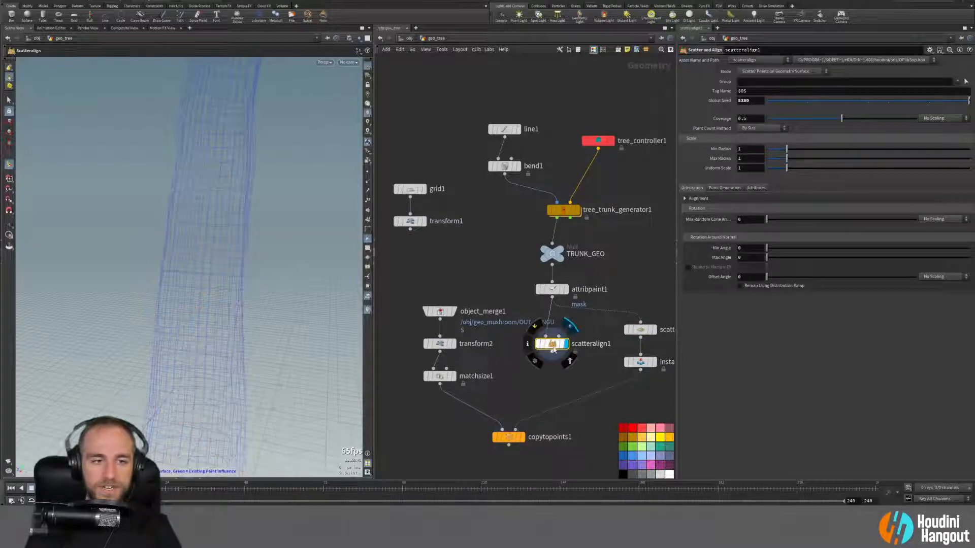
pyautogui.moveTo(551, 352); pyautogui.dragTo(516, 431)
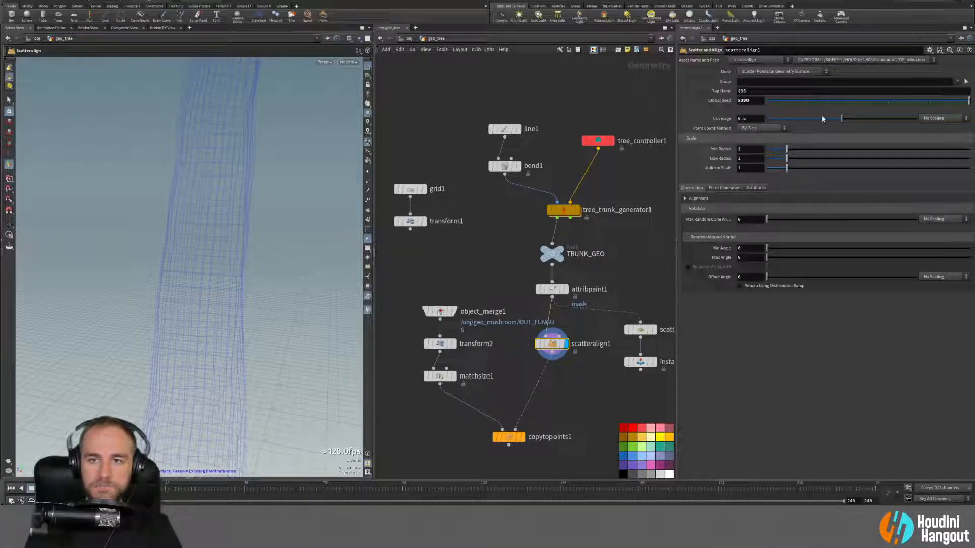
# Step: Set scatteralign1's Coverage to 1 and scale it by the mask attribute
pyautogui.write('1')
pyautogui.press('Return')
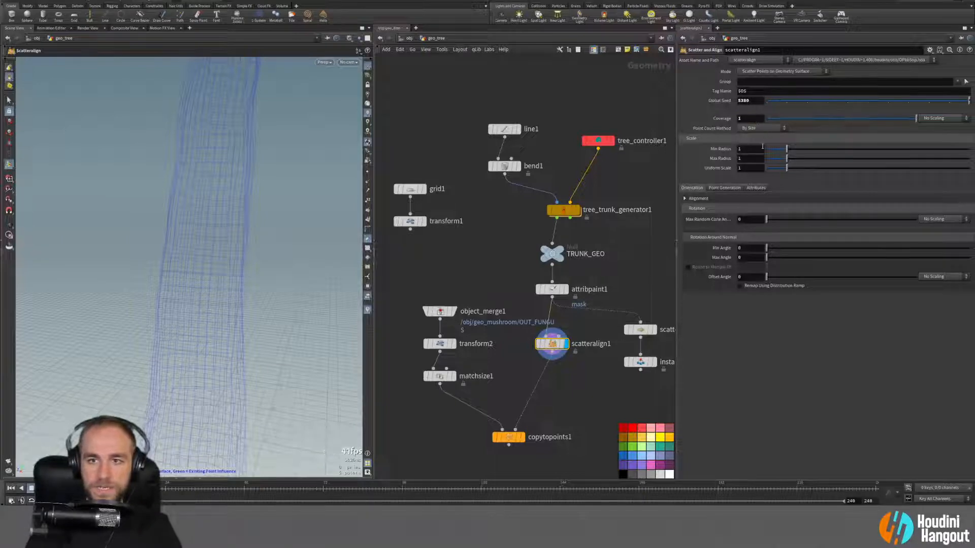
pyautogui.click(723, 188)
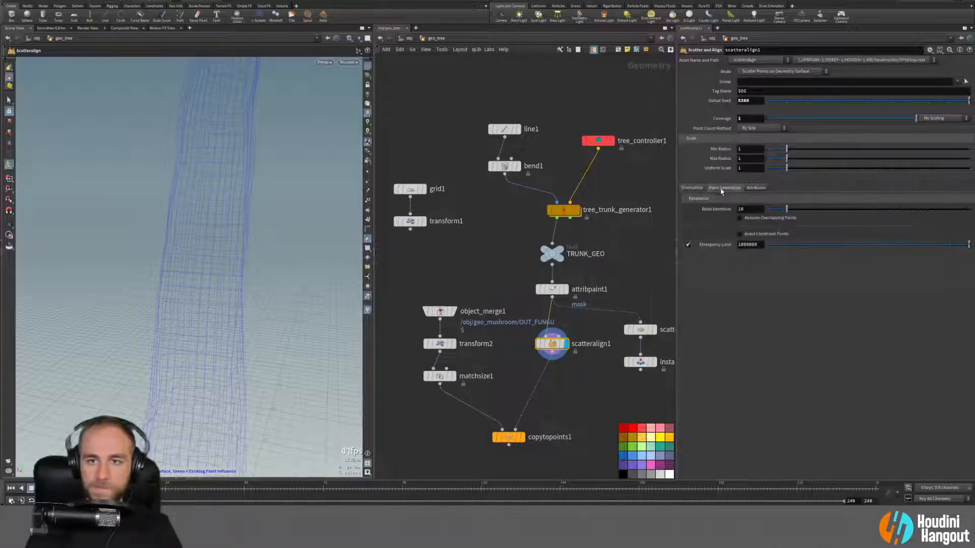
pyautogui.click(691, 187)
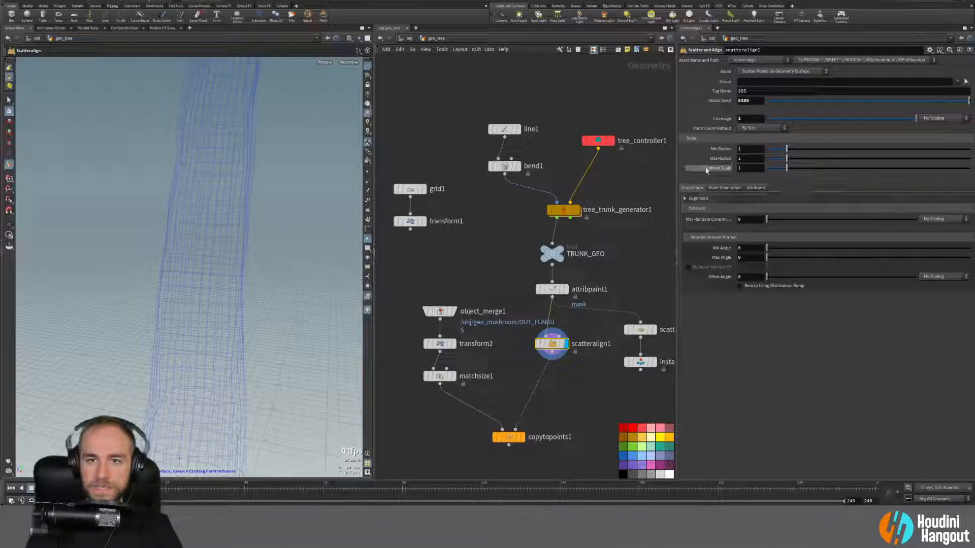
pyautogui.click(925, 119)
pyautogui.click(933, 134)
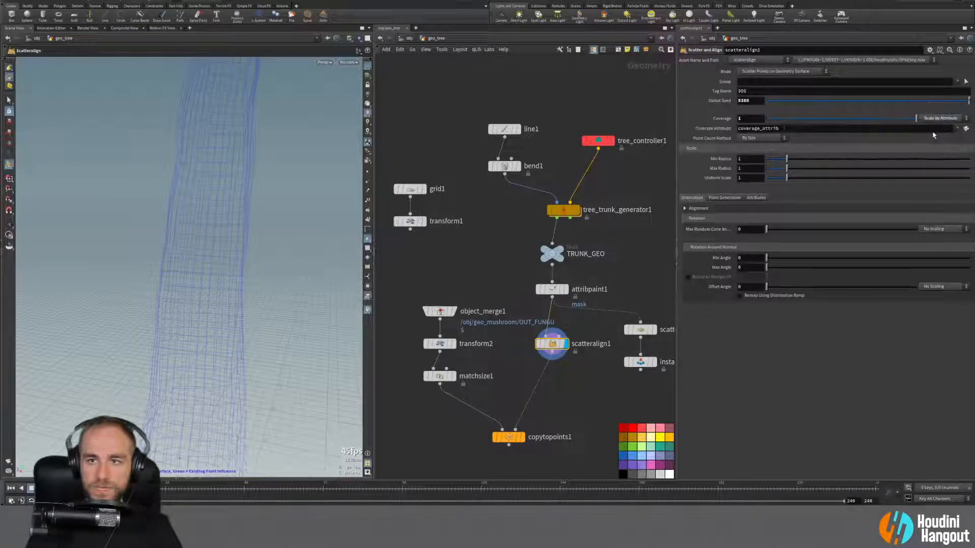
pyautogui.doubleClick(793, 129)
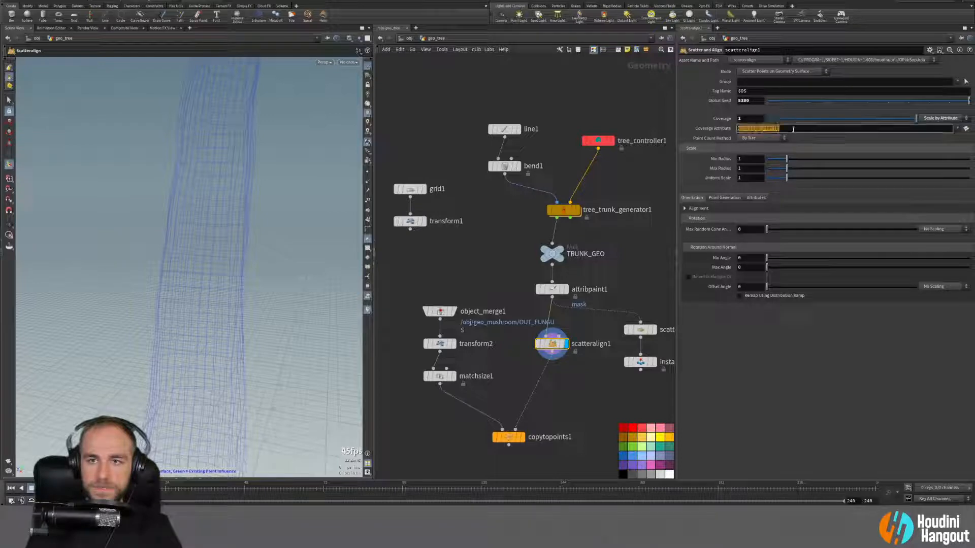
pyautogui.write('mask')
pyautogui.press('Return')
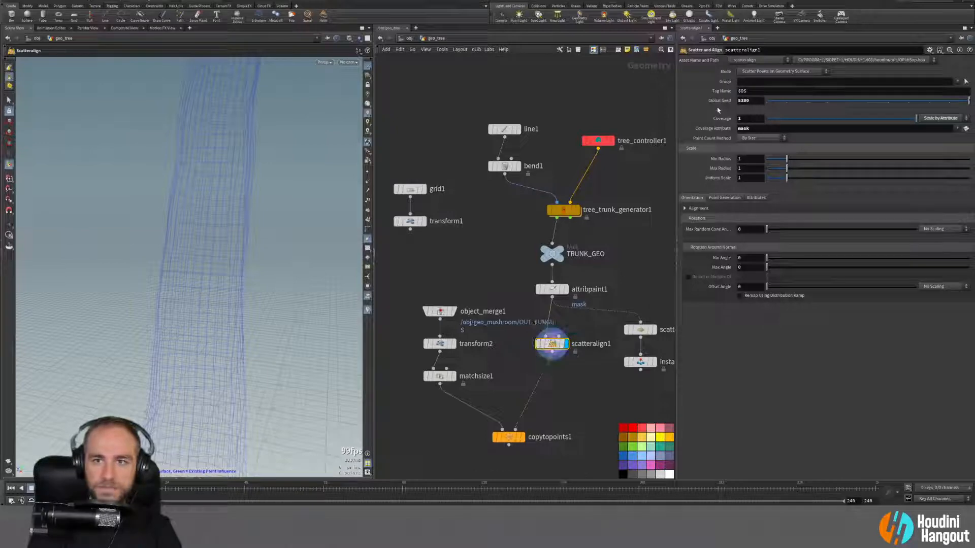
# Step: Set scatteralign1's Uniform Scale to 0.05 and inspect the point distribution on the trunk
pyautogui.click(752, 71)
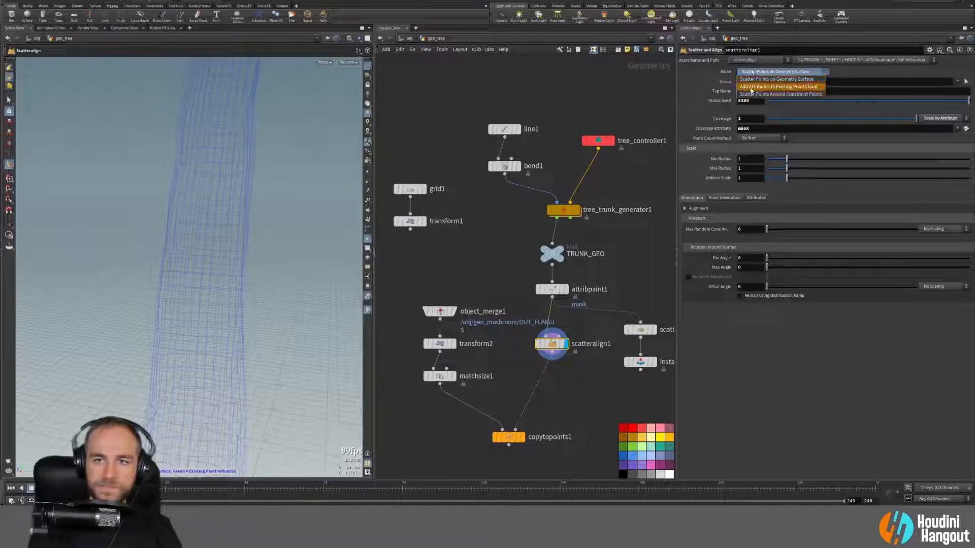
pyautogui.click(778, 87)
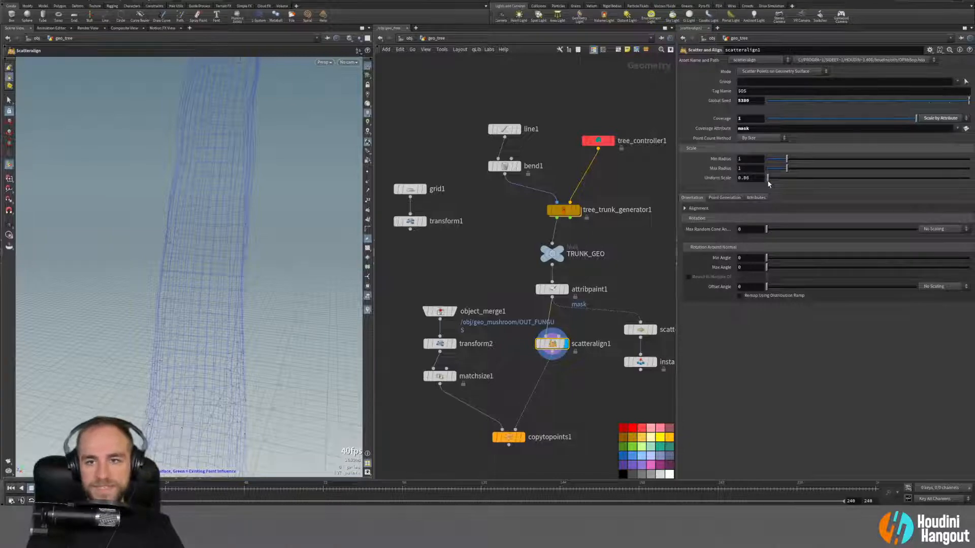
pyautogui.press('Escape')
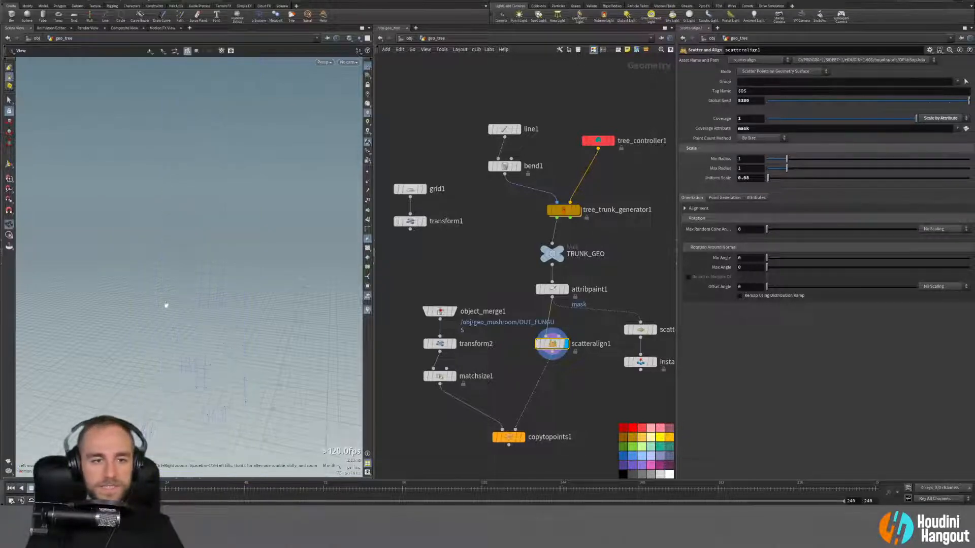
pyautogui.press('Return')
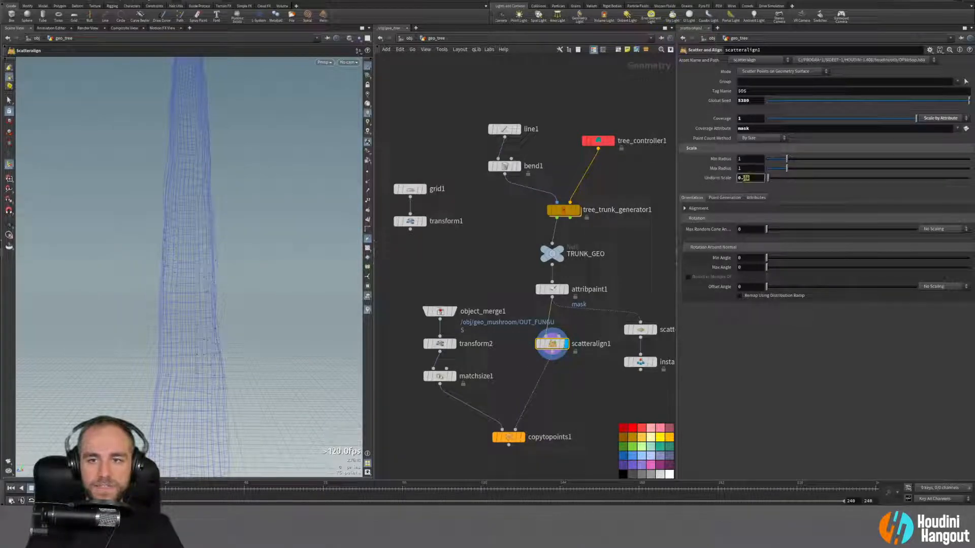
pyautogui.press('Return')
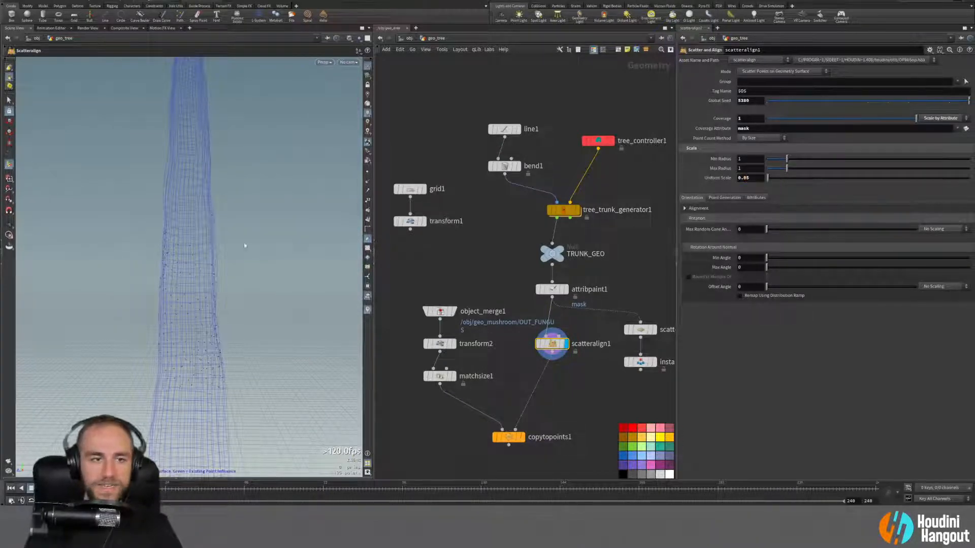
pyautogui.press('Escape')
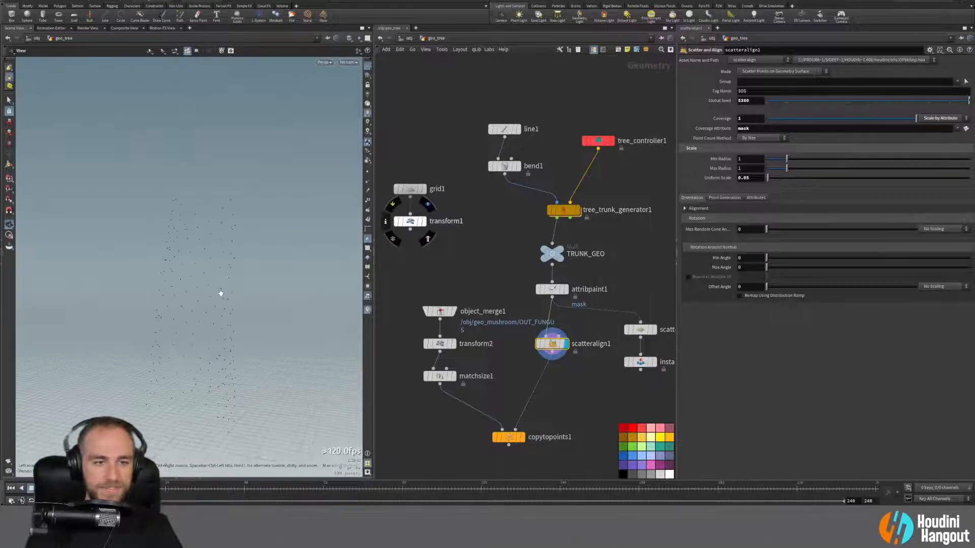
pyautogui.keyDown('alt'); pyautogui.moveTo(202, 272); pyautogui.dragTo(169, 274); pyautogui.keyUp('alt')
pyautogui.keyDown('alt'); pyautogui.moveTo(268, 315); pyautogui.dragTo(287, 285); pyautogui.keyUp('alt')
pyautogui.press('Return')
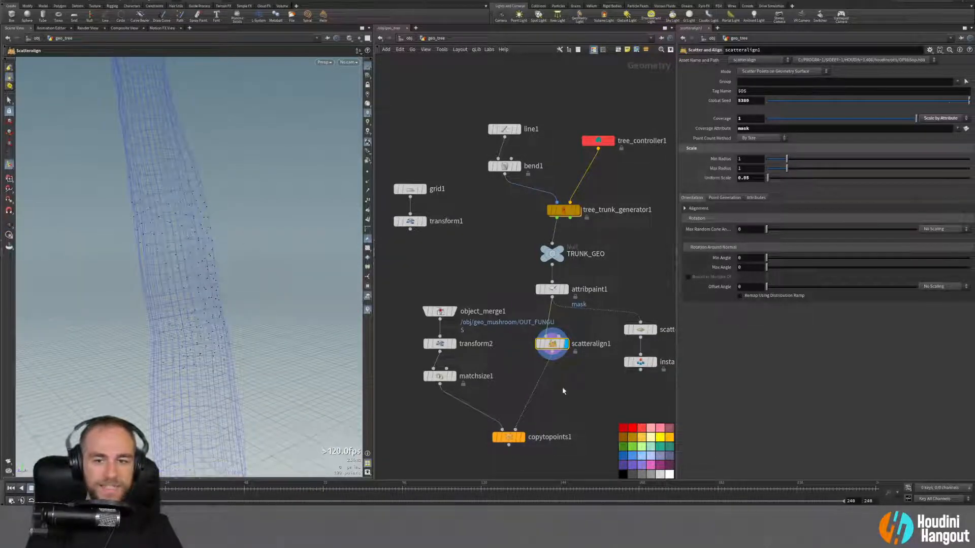
# Step: Set scatteralign1's Relax Iterations to 1, leave Remove Overlapping Points off after trying it, and inspect the points
pyautogui.click(733, 199)
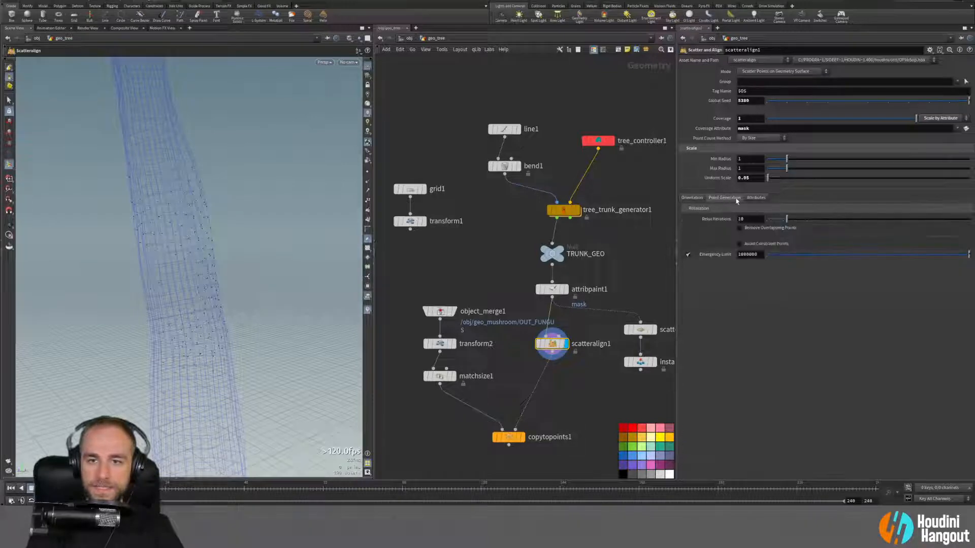
pyautogui.moveTo(788, 219); pyautogui.dragTo(777, 219)
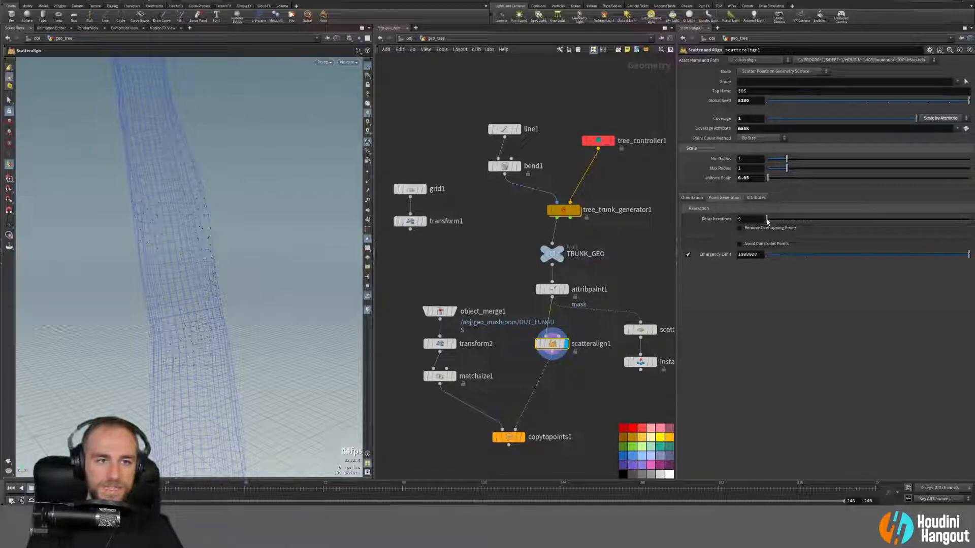
pyautogui.click(739, 228)
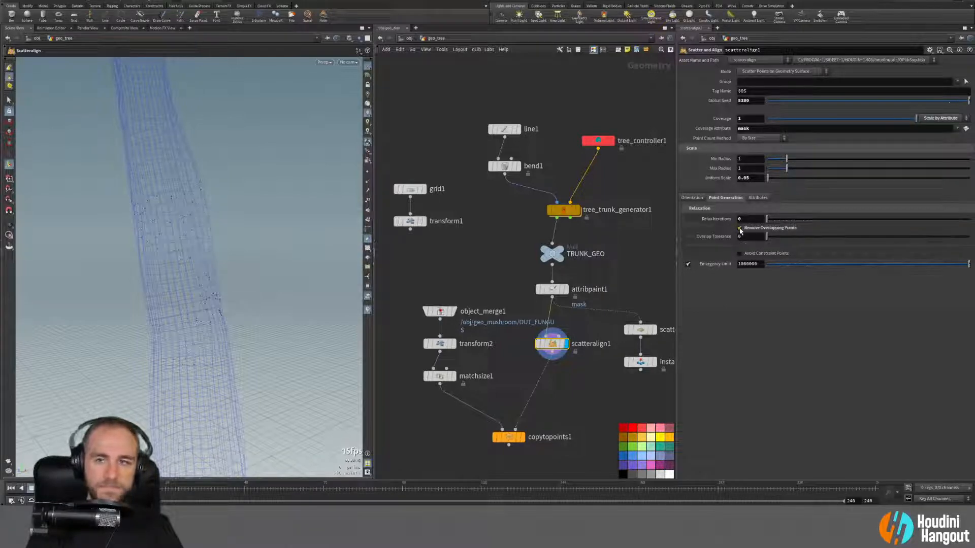
pyautogui.click(739, 228)
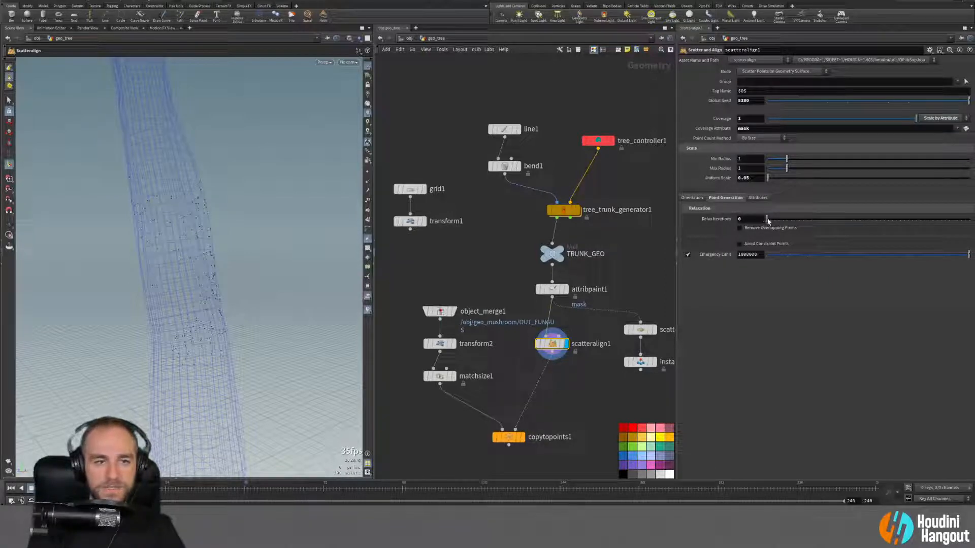
pyautogui.press('Escape')
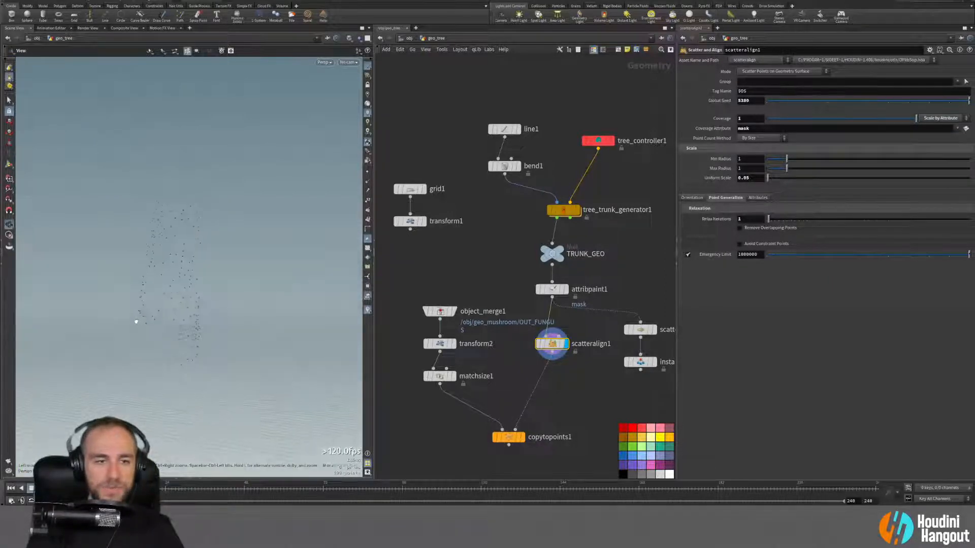
pyautogui.moveTo(116, 320); pyautogui.dragTo(215, 298)
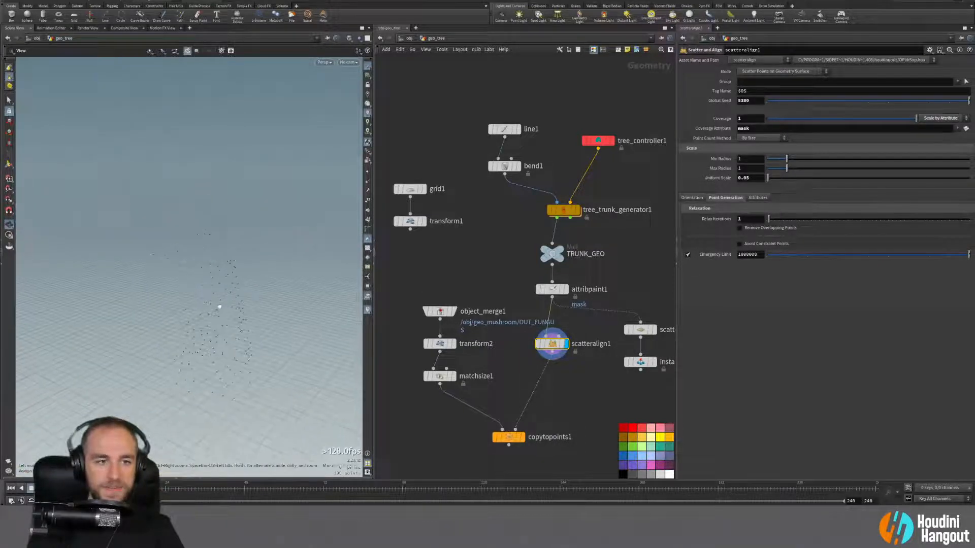
# Step: Try scatteralign1's Relax Iterations at 29, inspect the point spacing on the trunk, and reduce the value to 2
pyautogui.press('Return')
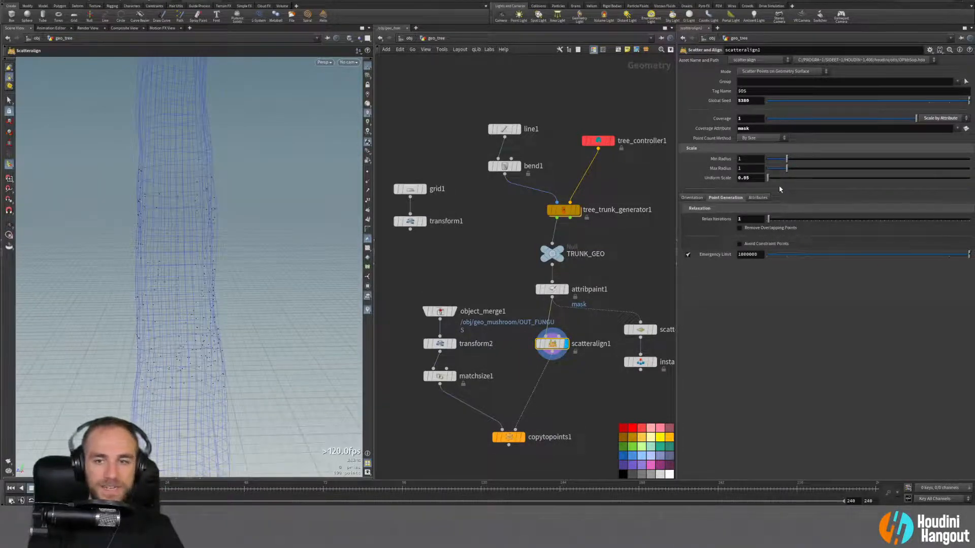
pyautogui.moveTo(769, 219); pyautogui.dragTo(825, 221)
pyautogui.press('Escape')
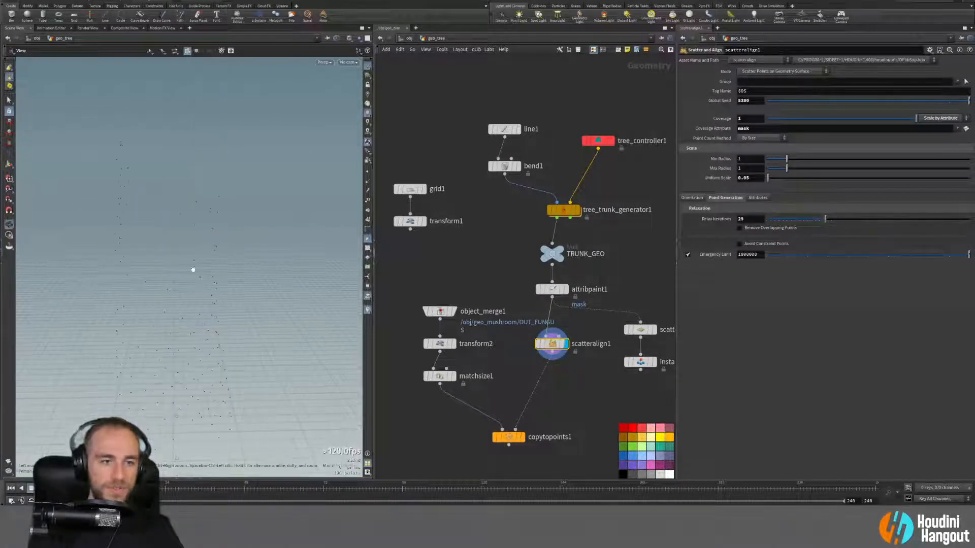
pyautogui.moveTo(231, 262); pyautogui.dragTo(255, 255)
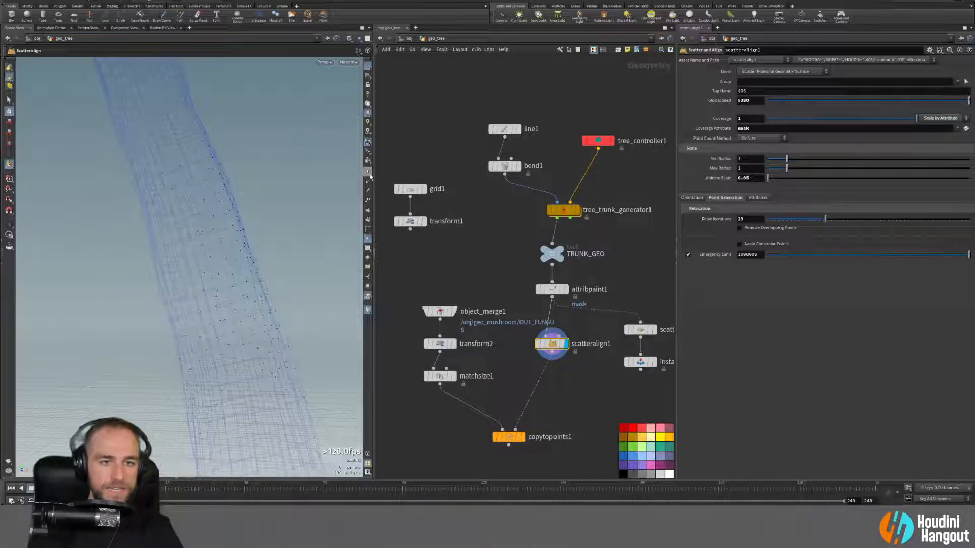
pyautogui.keyDown('alt'); pyautogui.moveTo(255, 294); pyautogui.dragTo(202, 305); pyautogui.keyUp('alt')
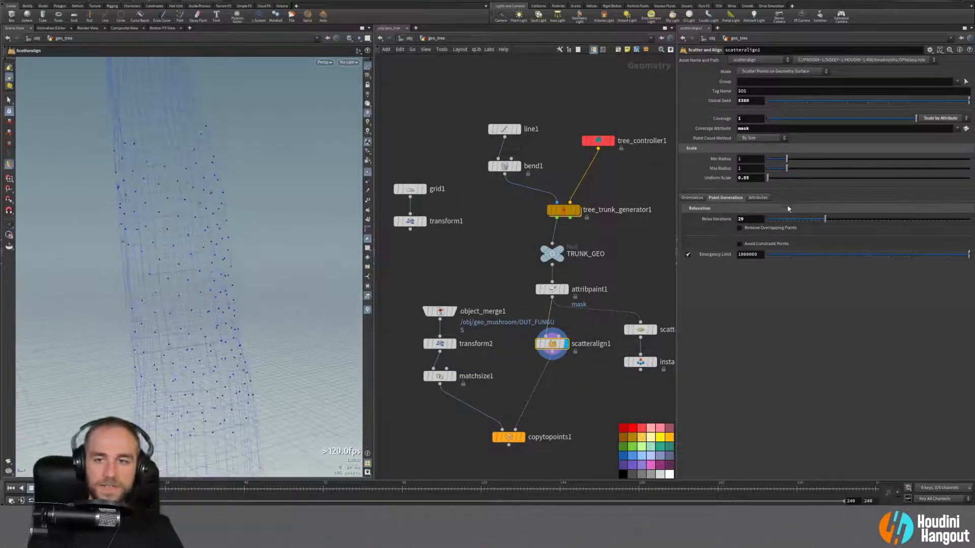
pyautogui.moveTo(785, 223); pyautogui.dragTo(769, 224)
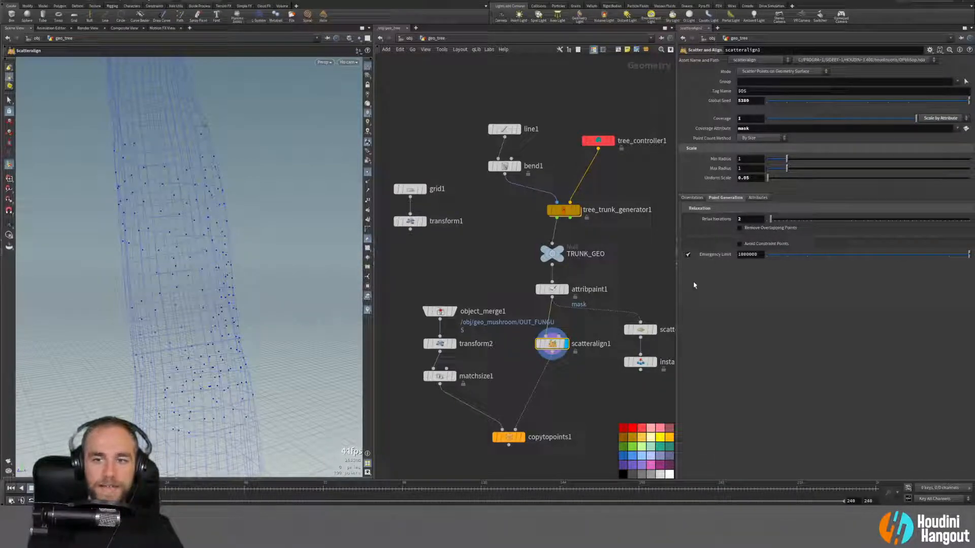
# Step: Show scatteralign1's orientation settings and display copytopoints1 to inspect how the fungus copies are oriented
pyautogui.click(691, 197)
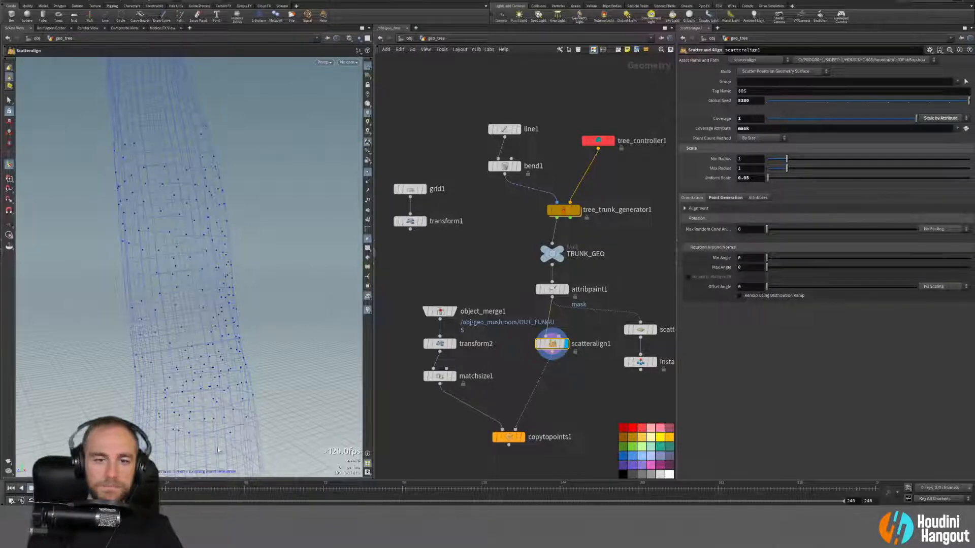
pyautogui.click(522, 437)
pyautogui.moveTo(237, 312); pyautogui.dragTo(202, 320)
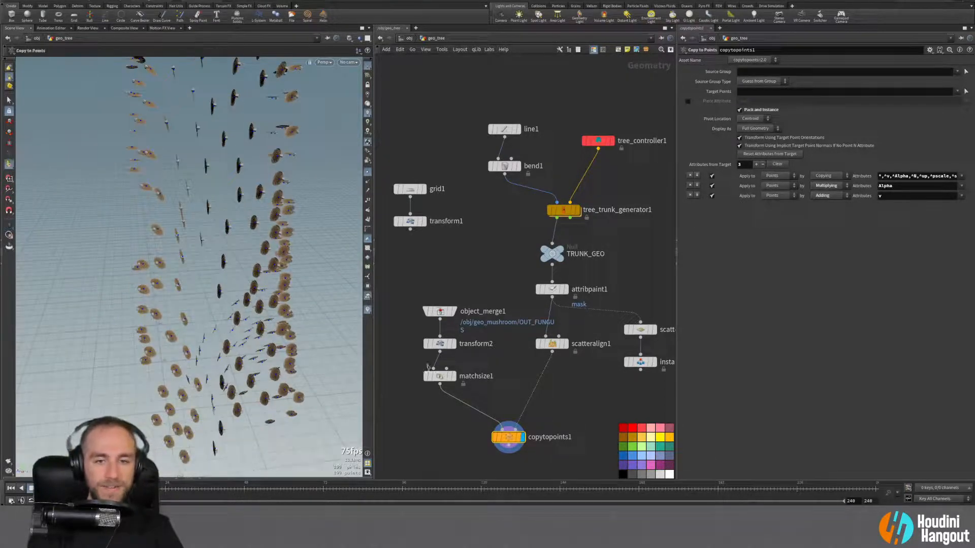
# Step: Delete the transform2 node between object_merge1 and matchsize1
pyautogui.moveTo(436, 379)
pyautogui.click(440, 376)
pyautogui.click(425, 346)
pyautogui.moveTo(229, 280); pyautogui.dragTo(272, 276)
pyautogui.click(438, 344)
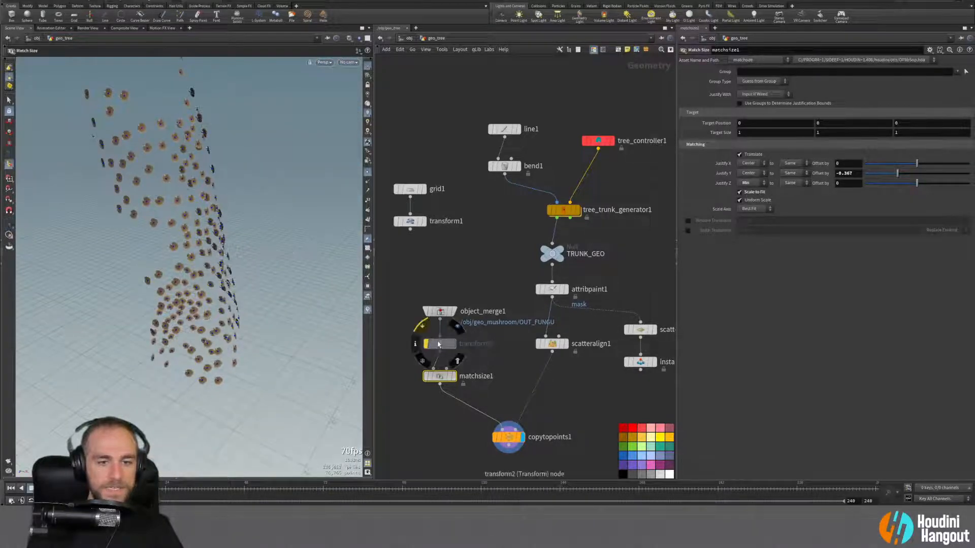
pyautogui.press('Delete')
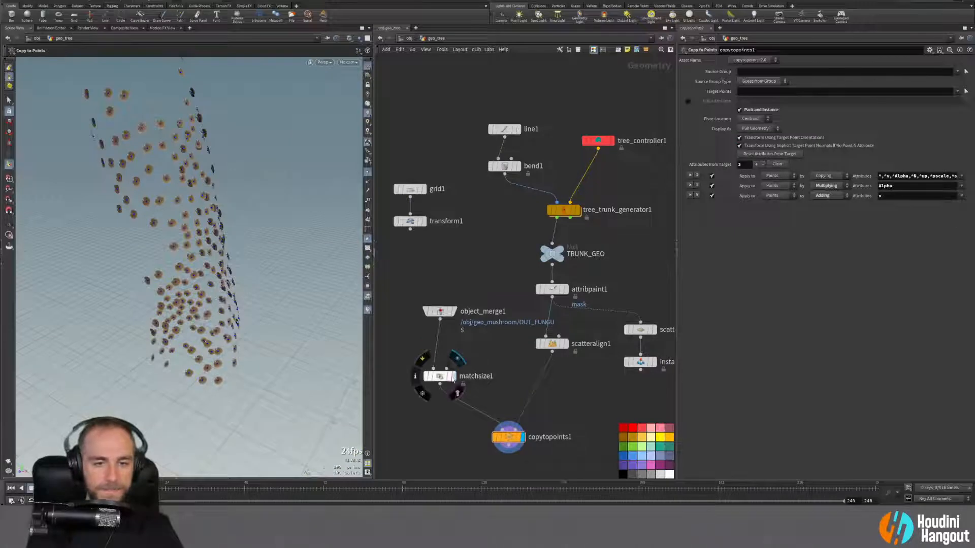
# Step: Display matchsize1 with its parameters and reset the Justify Y offset to 0
pyautogui.click(454, 376)
pyautogui.click(440, 377)
pyautogui.moveTo(236, 389); pyautogui.dragTo(195, 318, button='middle')
pyautogui.moveTo(195, 318); pyautogui.dragTo(134, 333, button='right')
pyautogui.moveTo(134, 333); pyautogui.dragTo(113, 317)
pyautogui.press('Return')
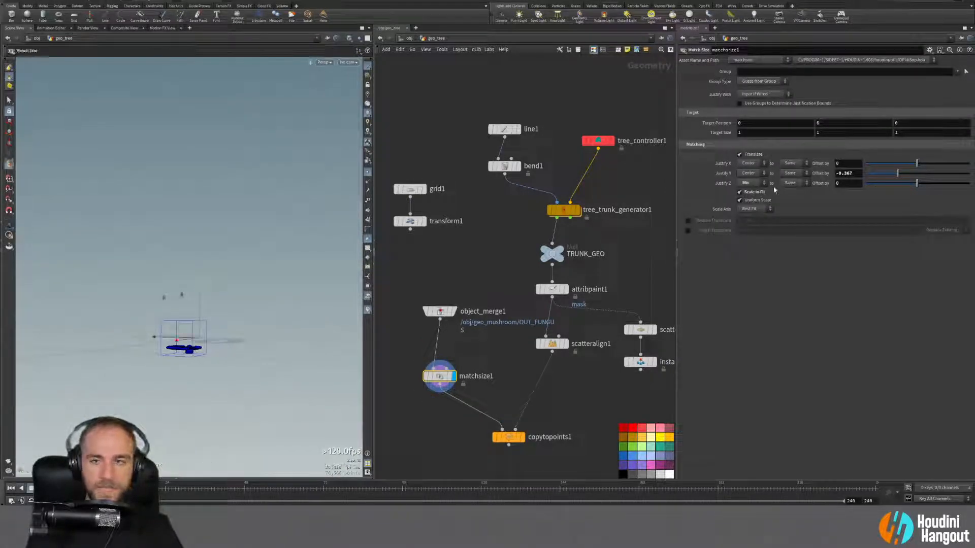
pyautogui.keyDown('ctrl'); pyautogui.middleClick(823, 175); pyautogui.keyUp('ctrl')
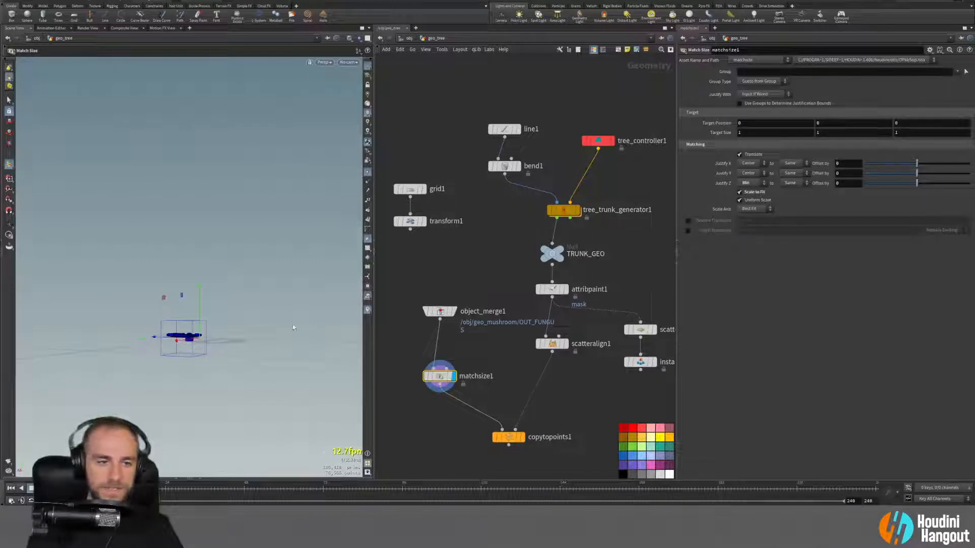
# Step: Set matchsize1's Justify Z to Center and check the fungus placement around the origin
pyautogui.keyDown('alt'); pyautogui.moveTo(220, 333); pyautogui.dragTo(210, 364); pyautogui.keyUp('alt')
pyautogui.keyDown('alt'); pyautogui.moveTo(210, 364); pyautogui.dragTo(335, 268, button='right'); pyautogui.keyUp('alt')
pyautogui.keyDown('alt'); pyautogui.moveTo(336, 268); pyautogui.dragTo(64, 338); pyautogui.keyUp('alt')
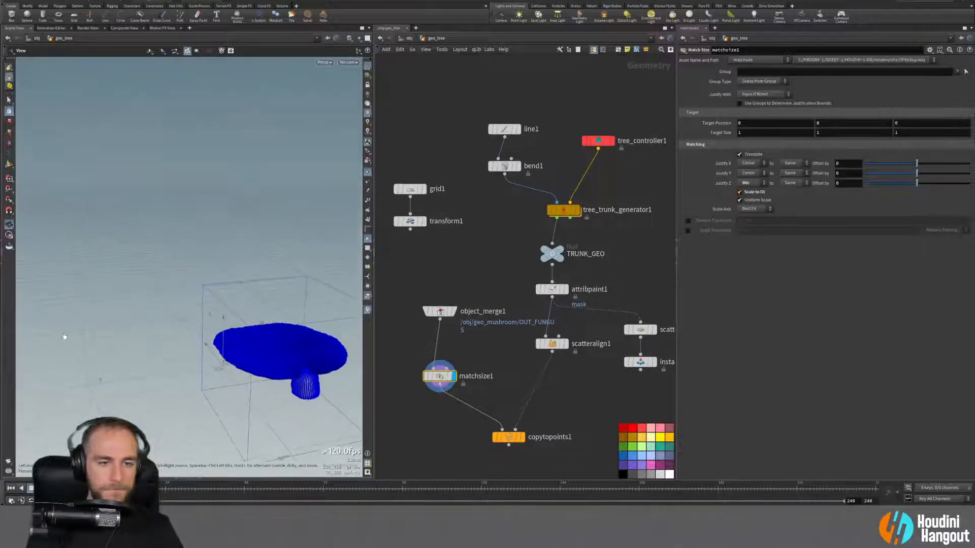
pyautogui.click(746, 183)
pyautogui.click(750, 204)
pyautogui.click(748, 184)
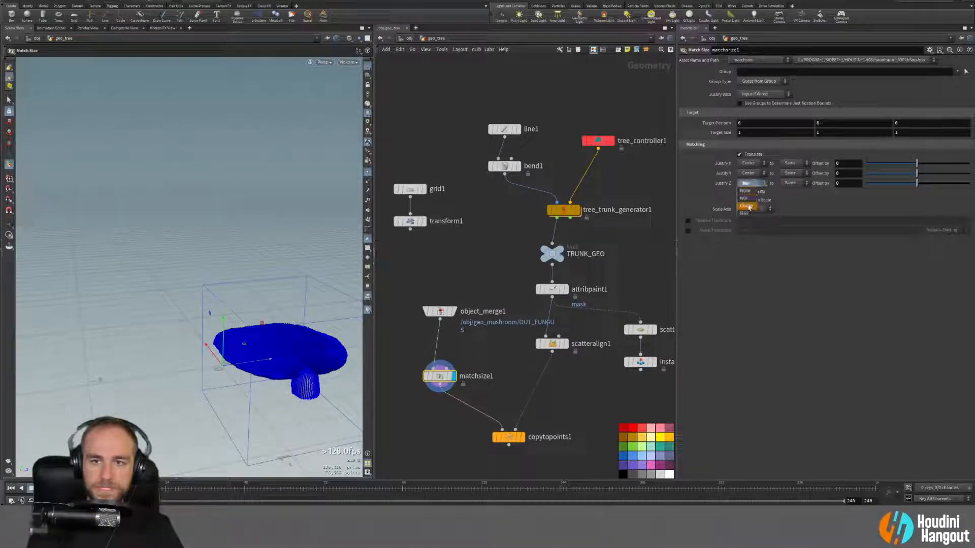
pyautogui.click(749, 207)
pyautogui.keyDown('alt'); pyautogui.moveTo(264, 348); pyautogui.dragTo(389, 333); pyautogui.keyUp('alt')
# Step: Set matchsize1's Justify Y to Min and its Justify X offset to 0.396
pyautogui.click(748, 173)
pyautogui.click(747, 182)
pyautogui.keyDown('alt'); pyautogui.moveTo(263, 348); pyautogui.dragTo(227, 348); pyautogui.keyUp('alt')
pyautogui.moveTo(917, 163); pyautogui.dragTo(934, 168)
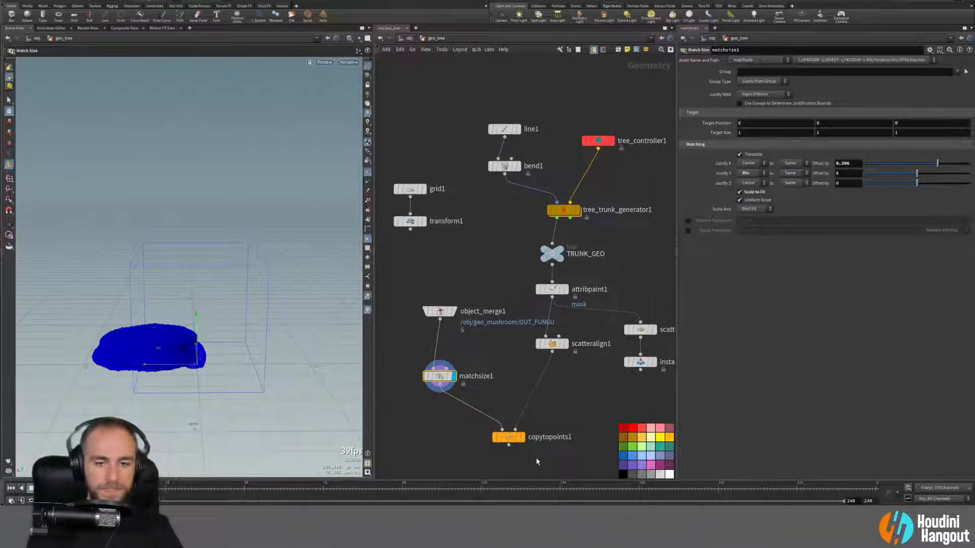
# Step: Display copytopoints1 with TRUNK_GEO templated as a reference and inspect the fungus copies on the trunk
pyautogui.click(518, 437)
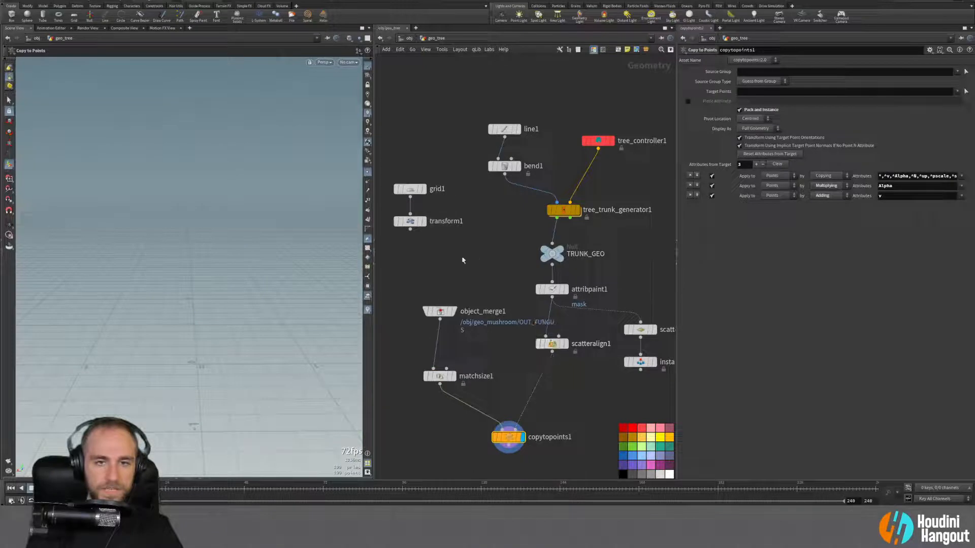
pyautogui.click(562, 263)
pyautogui.keyDown('alt'); pyautogui.moveTo(250, 294); pyautogui.dragTo(279, 217); pyautogui.keyUp('alt')
pyautogui.keyDown('alt'); pyautogui.moveTo(279, 217); pyautogui.dragTo(448, 149, button='right'); pyautogui.keyUp('alt')
pyautogui.keyDown('alt'); pyautogui.moveTo(214, 244); pyautogui.dragTo(168, 211); pyautogui.keyUp('alt')
pyautogui.keyDown('alt'); pyautogui.moveTo(167, 211); pyautogui.dragTo(120, 218, button='right'); pyautogui.keyUp('alt')
pyautogui.keyDown('alt'); pyautogui.moveTo(121, 218); pyautogui.dragTo(198, 212); pyautogui.keyUp('alt')
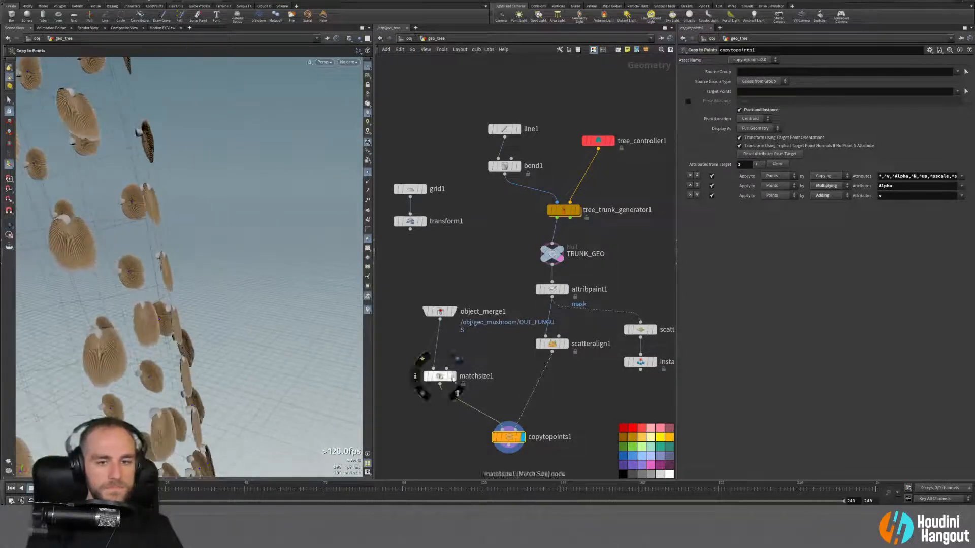
# Step: Compare the source fungus in matchsize1 with the scattered copies in copytopoints1 to check their orientation on the trunk
pyautogui.click(452, 376)
pyautogui.click(440, 376)
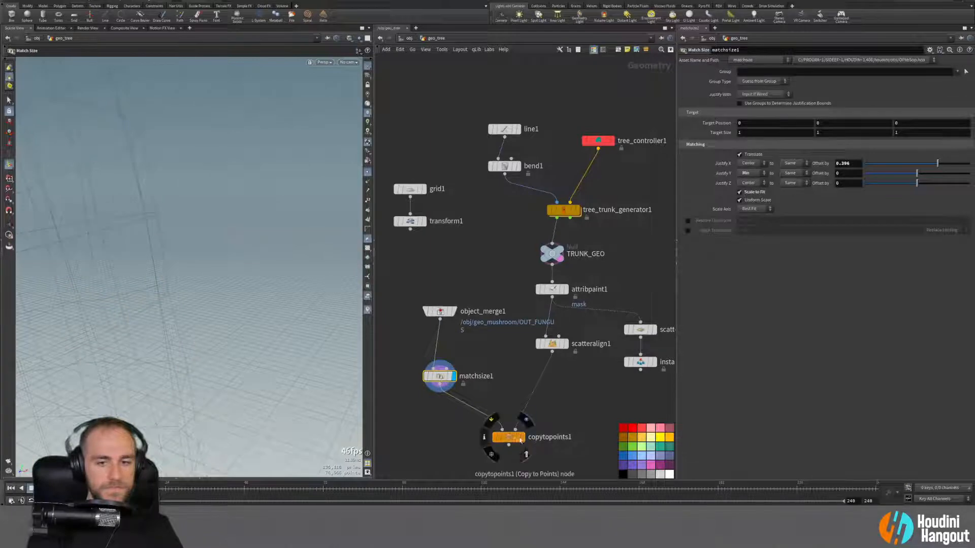
pyautogui.click(521, 437)
pyautogui.click(508, 437)
pyautogui.moveTo(137, 278)
pyautogui.keyDown('alt'); pyautogui.mouseDown()
pyautogui.moveTo(235, 266)
pyautogui.moveTo(155, 271)
pyautogui.mouseUp(); pyautogui.keyUp('alt')
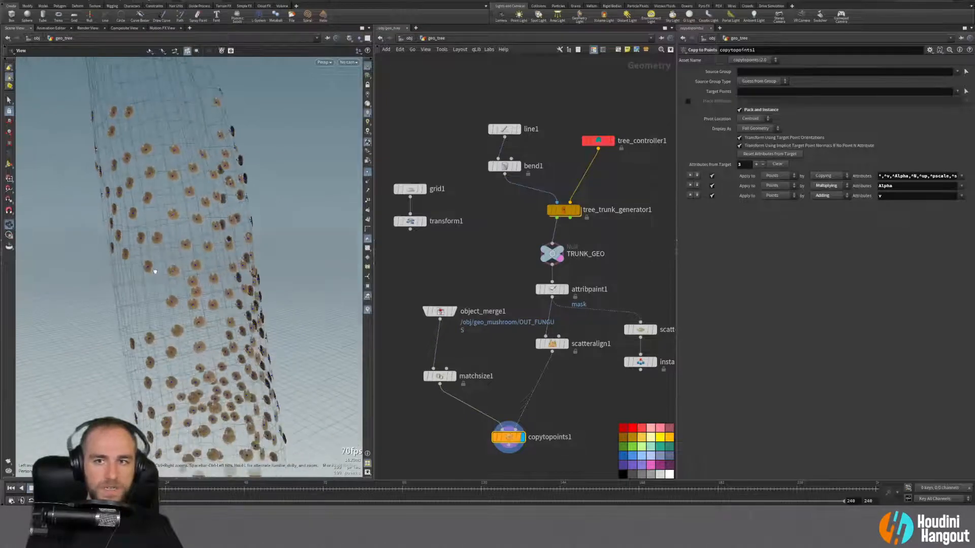
pyautogui.keyDown('alt'); pyautogui.moveTo(212, 260); pyautogui.dragTo(228, 248); pyautogui.keyUp('alt')
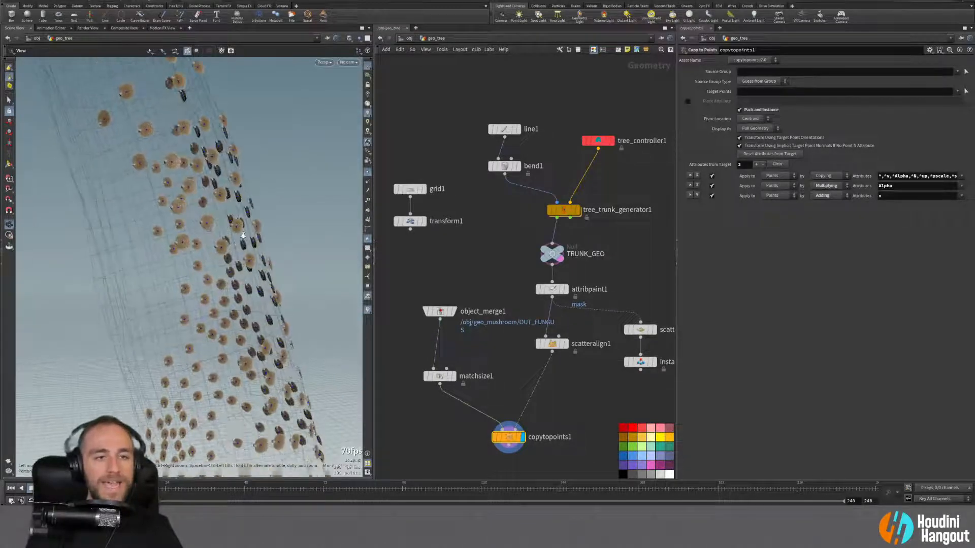
# Step: Set the pivot location of copytopoints1 to Origin so the fungi attach at their base
pyautogui.keyDown('alt'); pyautogui.moveTo(228, 248); pyautogui.dragTo(290, 207, button='right'); pyautogui.keyUp('alt')
pyautogui.keyDown('alt'); pyautogui.moveTo(131, 176); pyautogui.dragTo(103, 194); pyautogui.keyUp('alt')
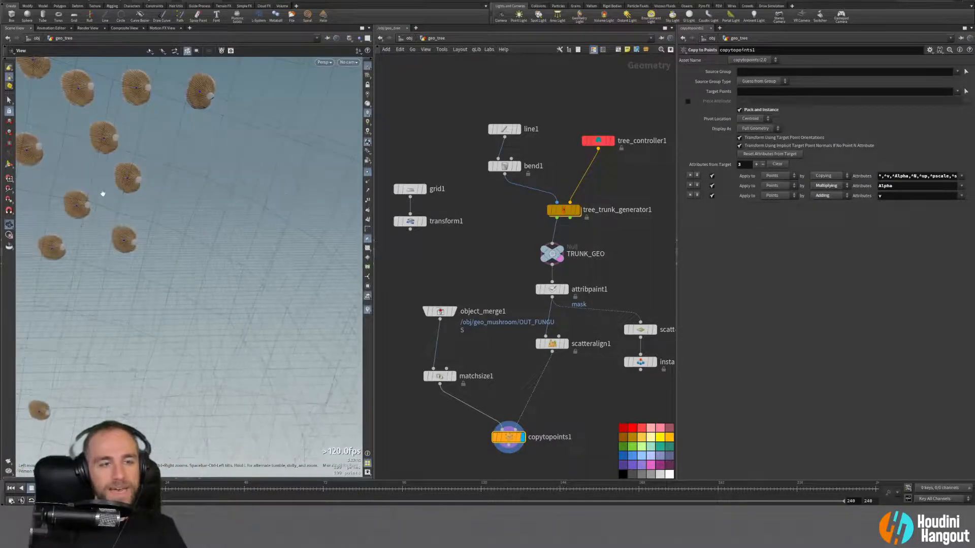
pyautogui.keyDown('alt'); pyautogui.moveTo(130, 179); pyautogui.dragTo(205, 162, button='right'); pyautogui.keyUp('alt')
pyautogui.keyDown('alt'); pyautogui.moveTo(120, 174); pyautogui.dragTo(126, 175); pyautogui.keyUp('alt')
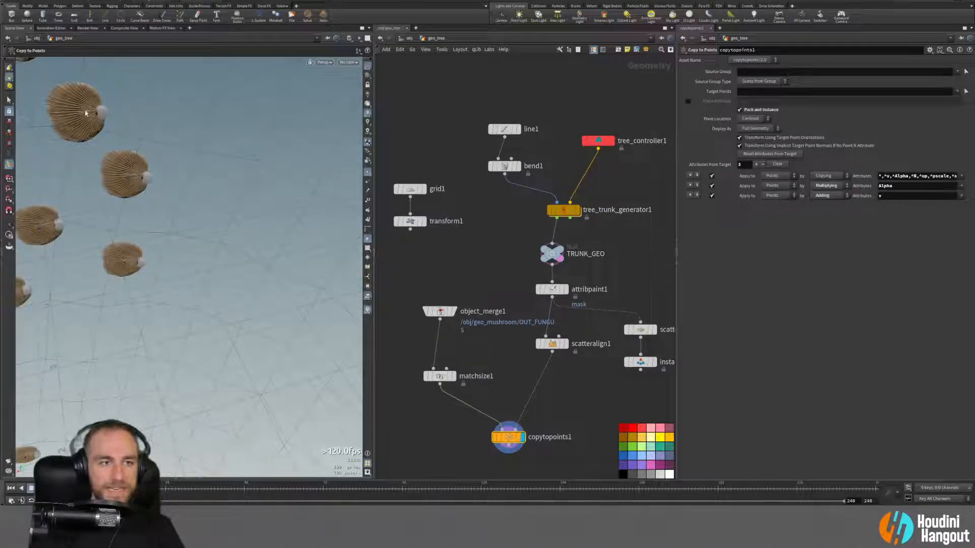
pyautogui.click(749, 119)
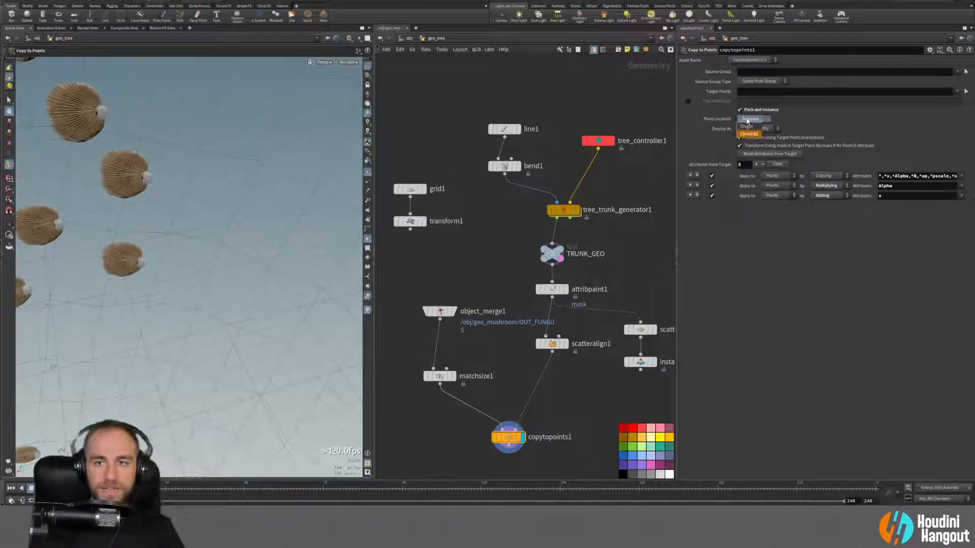
pyautogui.click(747, 127)
pyautogui.moveTo(129, 188)
pyautogui.keyDown('alt'); pyautogui.mouseDown()
pyautogui.moveTo(114, 184)
pyautogui.moveTo(141, 175)
pyautogui.mouseUp(); pyautogui.keyUp('alt')
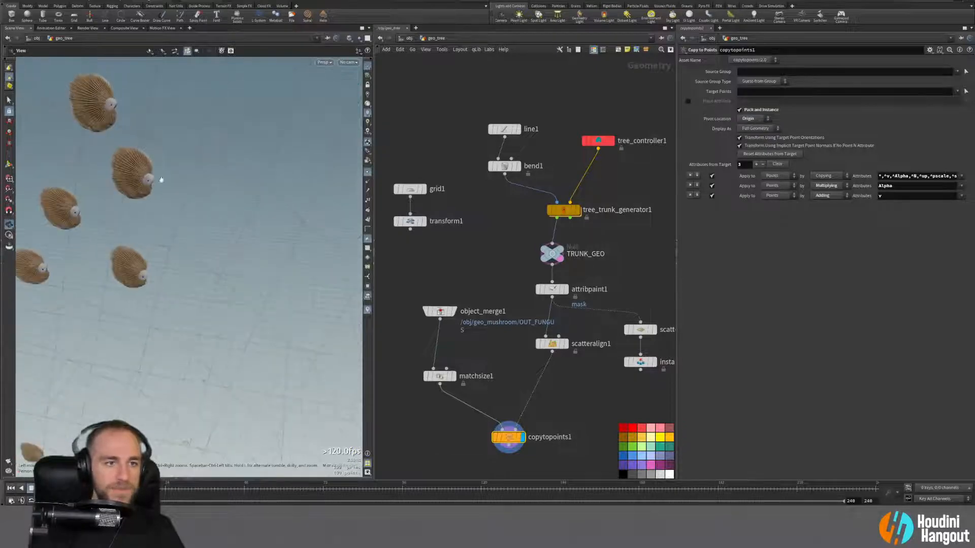
# Step: Set the uniform scale of scatteralign1 to 0.13
pyautogui.scroll(-4, 100, 268)
pyautogui.keyDown('alt'); pyautogui.moveTo(100, 268); pyautogui.dragTo(167, 325); pyautogui.keyUp('alt')
pyautogui.scroll(-5, 198, 264)
pyautogui.keyDown('alt'); pyautogui.moveTo(167, 325); pyautogui.dragTo(122, 274, button='middle'); pyautogui.keyUp('alt')
pyautogui.click(551, 344)
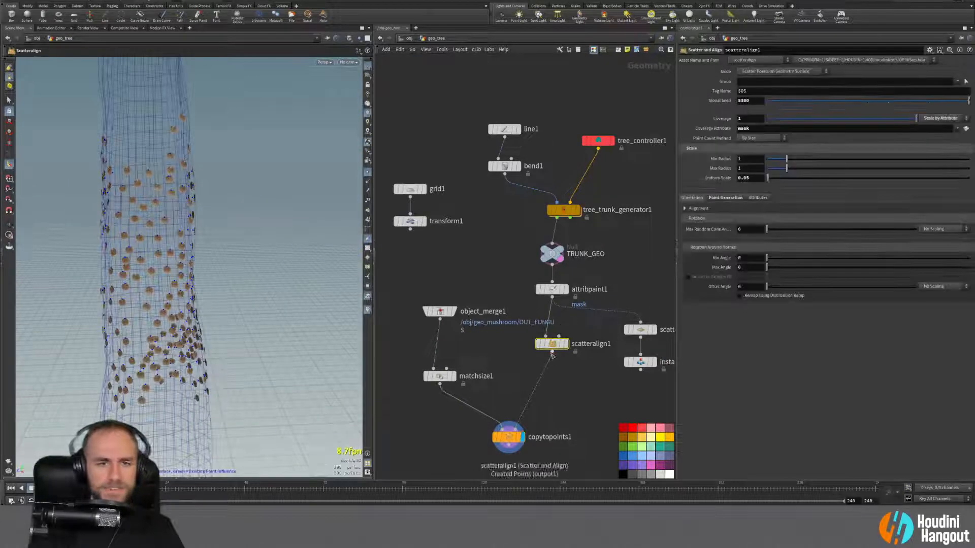
pyautogui.middleClick(753, 177)
pyautogui.moveTo(761, 195); pyautogui.dragTo(789, 194, button='middle')
pyautogui.keyDown('alt'); pyautogui.moveTo(174, 348); pyautogui.dragTo(111, 315); pyautogui.keyUp('alt')
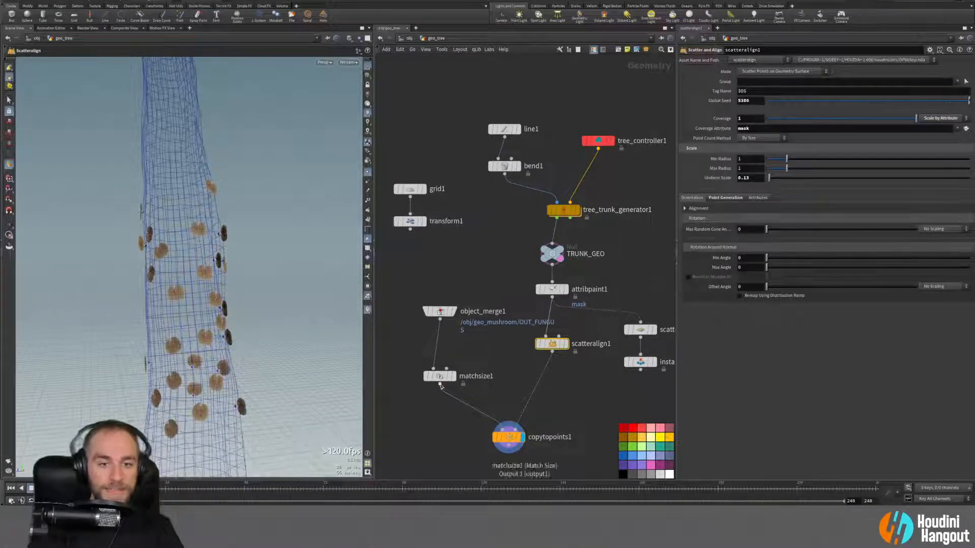
# Step: Set the target size of matchsize1 to 1.5 on all three axes
pyautogui.click(439, 378)
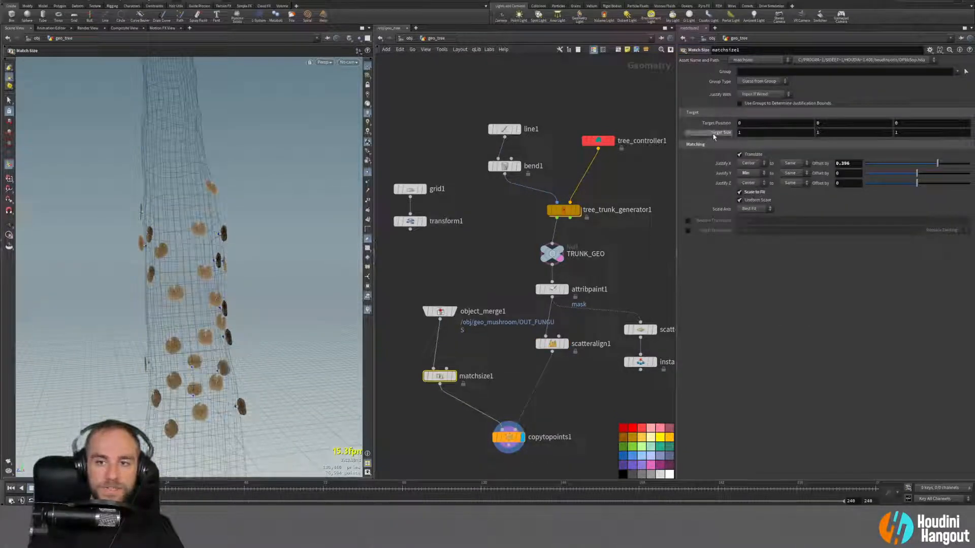
pyautogui.moveTo(715, 133); pyautogui.dragTo(593, 154, button='middle')
pyautogui.keyDown('alt'); pyautogui.moveTo(175, 273); pyautogui.dragTo(179, 275); pyautogui.keyUp('alt')
pyautogui.keyDown('alt'); pyautogui.moveTo(179, 275); pyautogui.dragTo(207, 284, button='right'); pyautogui.keyUp('alt')
pyautogui.keyDown('alt'); pyautogui.moveTo(208, 284); pyautogui.dragTo(234, 292); pyautogui.keyUp('alt')
pyautogui.moveTo(725, 132); pyautogui.dragTo(724, 131, button='middle')
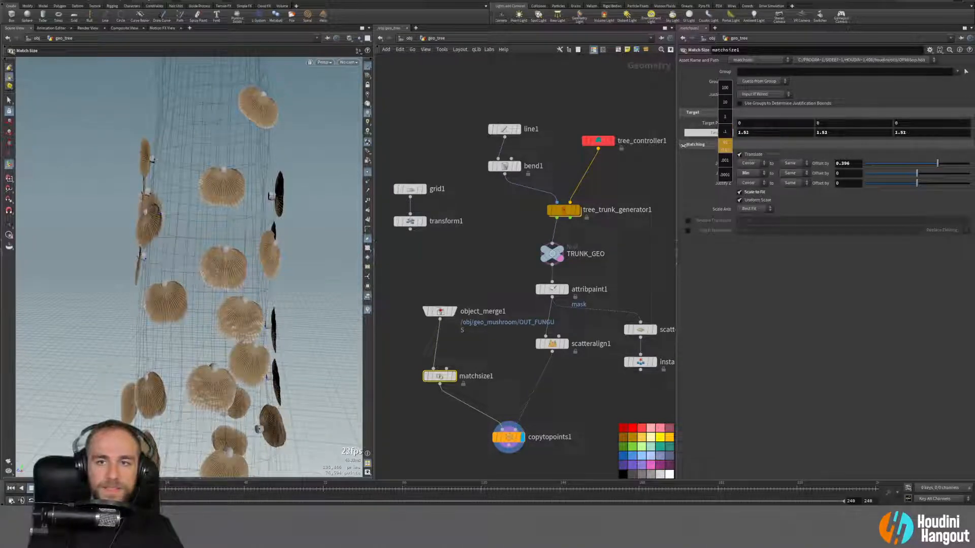
pyautogui.moveTo(681, 146); pyautogui.dragTo(680, 147, button='middle')
pyautogui.keyDown('alt'); pyautogui.moveTo(156, 257); pyautogui.dragTo(201, 118); pyautogui.keyUp('alt')
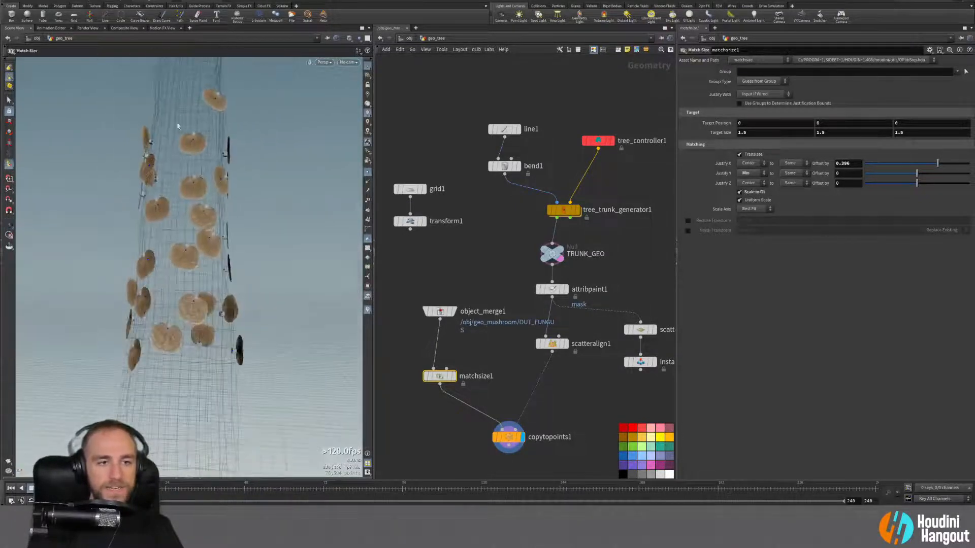
# Step: Show the point generation settings of scatteralign1 and toggle Remove Overlapping Points
pyautogui.click(557, 345)
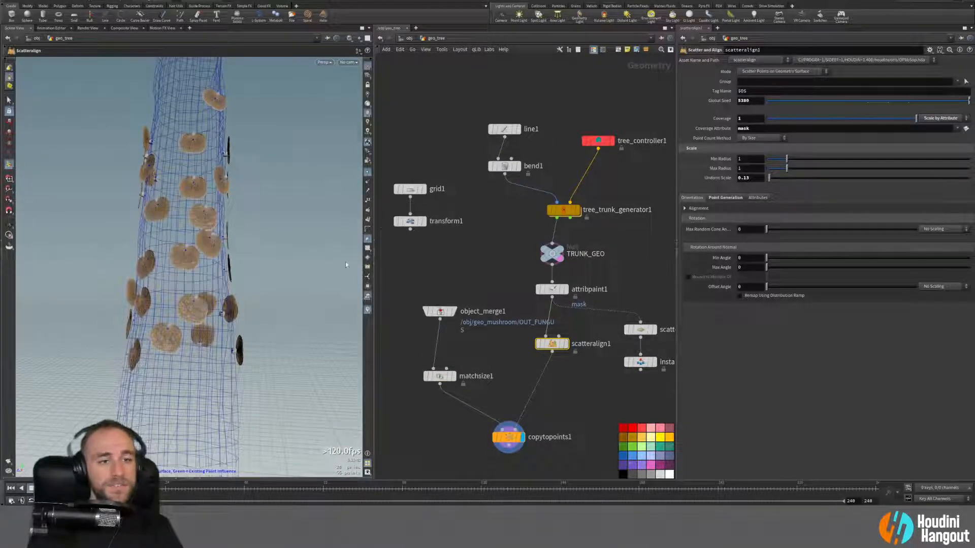
pyautogui.click(730, 199)
pyautogui.click(740, 228)
pyautogui.moveTo(232, 230); pyautogui.dragTo(168, 243)
pyautogui.press('Return')
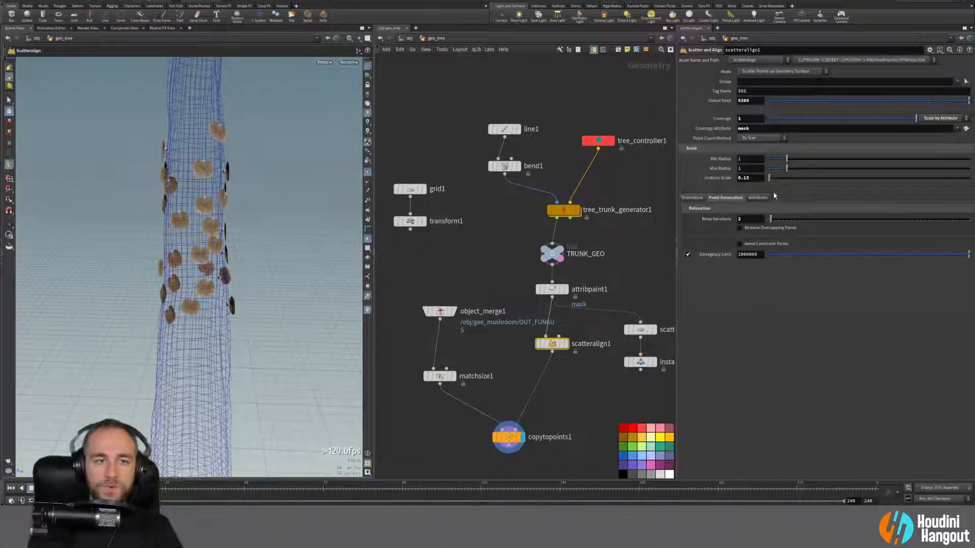
# Step: Set the minimum radius of scatteralign1 to 0.5 and its maximum radius to 1.5
pyautogui.moveTo(787, 162); pyautogui.dragTo(774, 160)
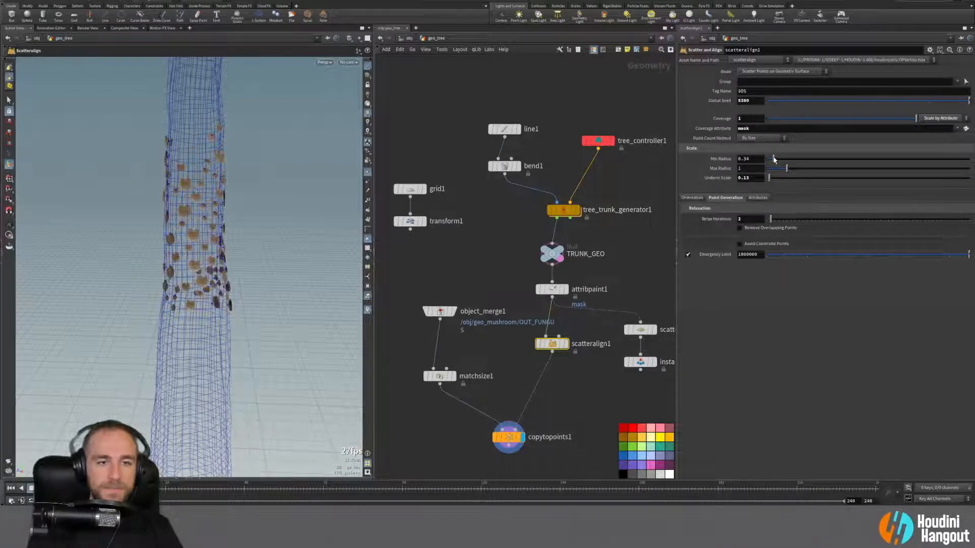
pyautogui.write('0.')
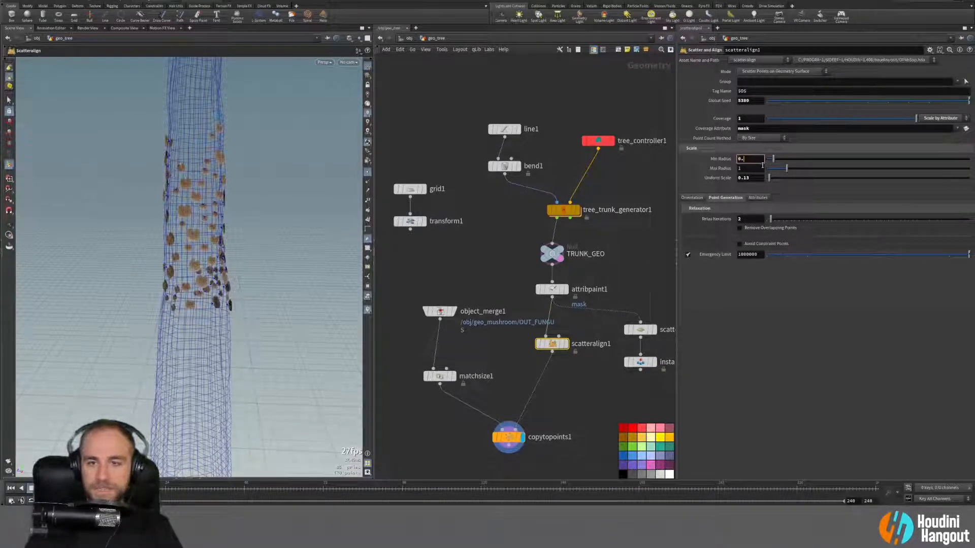
pyautogui.write('5')
pyautogui.press('Return')
pyautogui.click(752, 169)
pyautogui.write('1.5')
pyautogui.press('Return')
pyautogui.keyDown('alt'); pyautogui.moveTo(212, 321); pyautogui.dragTo(269, 252); pyautogui.keyUp('alt')
pyautogui.scroll(3, 229, 226)
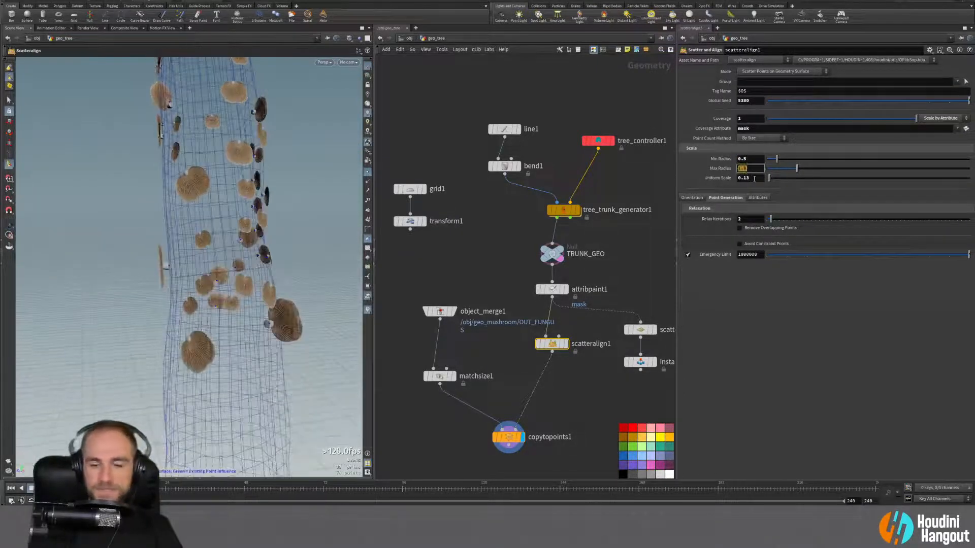
# Step: Set the maximum radius to 1.25 and the coverage to 2.5 for the scattered points
pyautogui.press('Return')
pyautogui.keyDown('alt'); pyautogui.moveTo(259, 274); pyautogui.dragTo(232, 249); pyautogui.keyUp('alt')
pyautogui.press('Return')
pyautogui.moveTo(746, 117); pyautogui.dragTo(803, 112, button='middle')
pyautogui.keyDown('alt'); pyautogui.moveTo(317, 238); pyautogui.dragTo(256, 247); pyautogui.keyUp('alt')
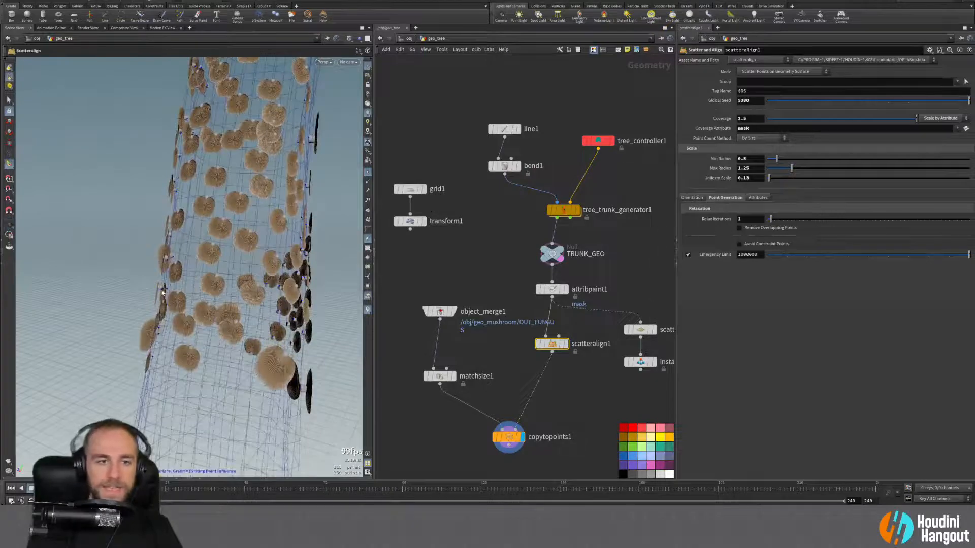
# Step: Try a larger random cone angle in the orientation settings, undo it, and expand the Alignment options
pyautogui.click(704, 200)
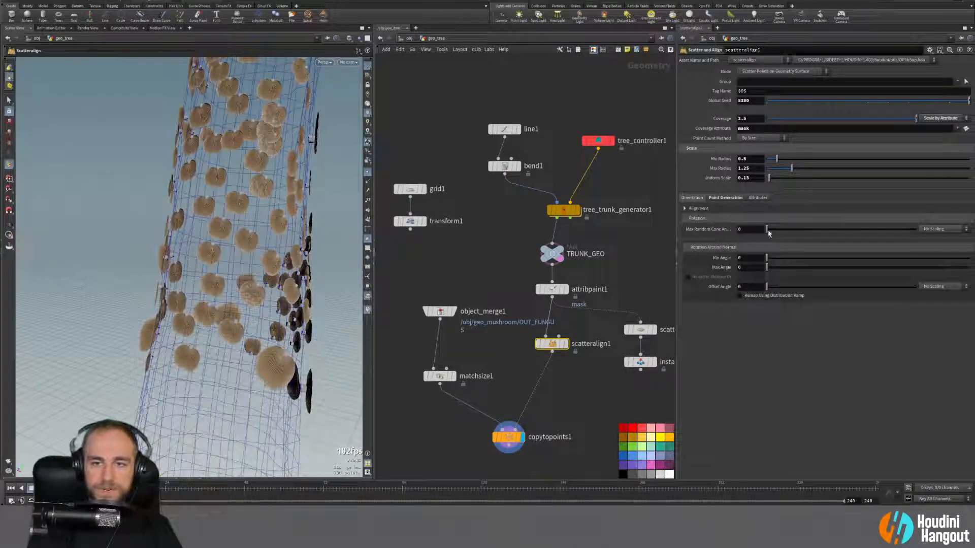
pyautogui.moveTo(768, 231); pyautogui.dragTo(788, 231)
pyautogui.hotkey('ctrl', 'z')
pyautogui.click(684, 208)
pyautogui.moveTo(226, 318); pyautogui.dragTo(259, 225)
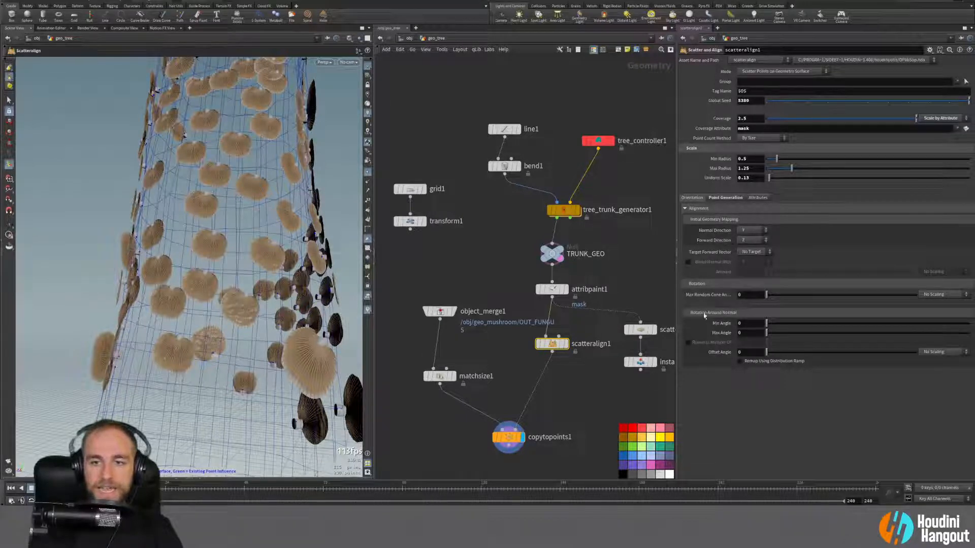
# Step: Set the rotation around normal to a minimum angle of -180 and a maximum angle of 180
pyautogui.click(948, 333)
pyautogui.moveTo(954, 317); pyautogui.dragTo(934, 335)
pyautogui.moveTo(766, 323); pyautogui.dragTo(747, 326)
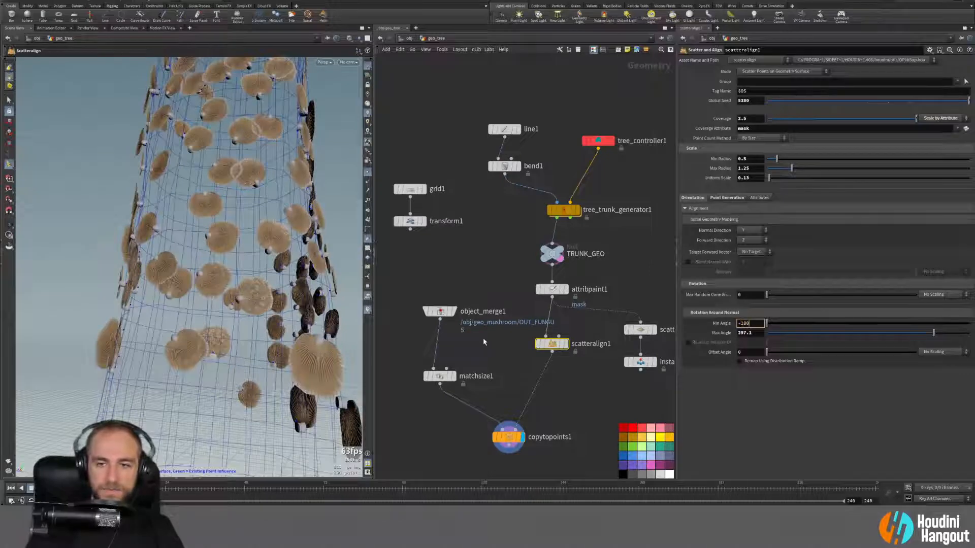
pyautogui.press('Tab')
pyautogui.press('Return')
# Step: Set the maximum random cone angle of scatteralign1 to about 17.9
pyautogui.keyDown('alt'); pyautogui.moveTo(238, 203); pyautogui.dragTo(276, 211); pyautogui.keyUp('alt')
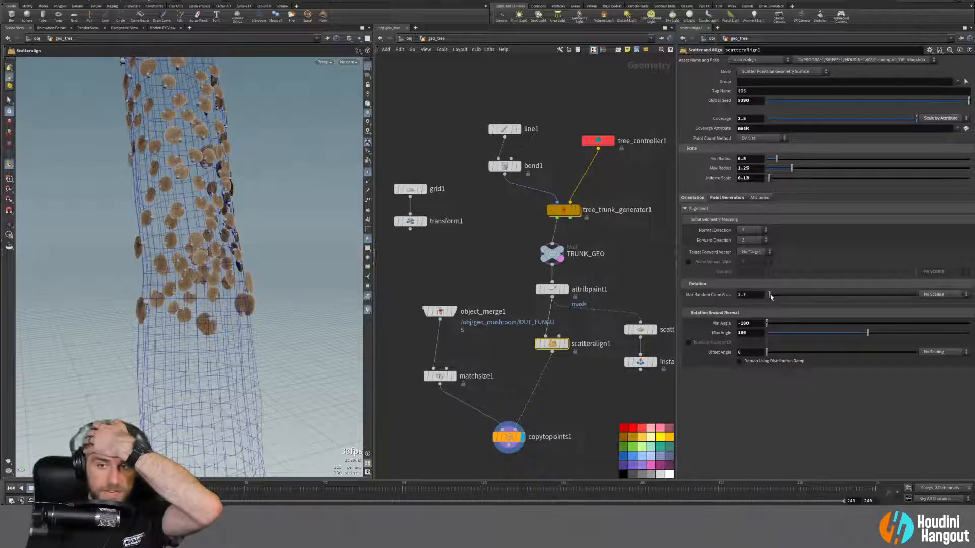
pyautogui.moveTo(767, 294); pyautogui.dragTo(775, 297)
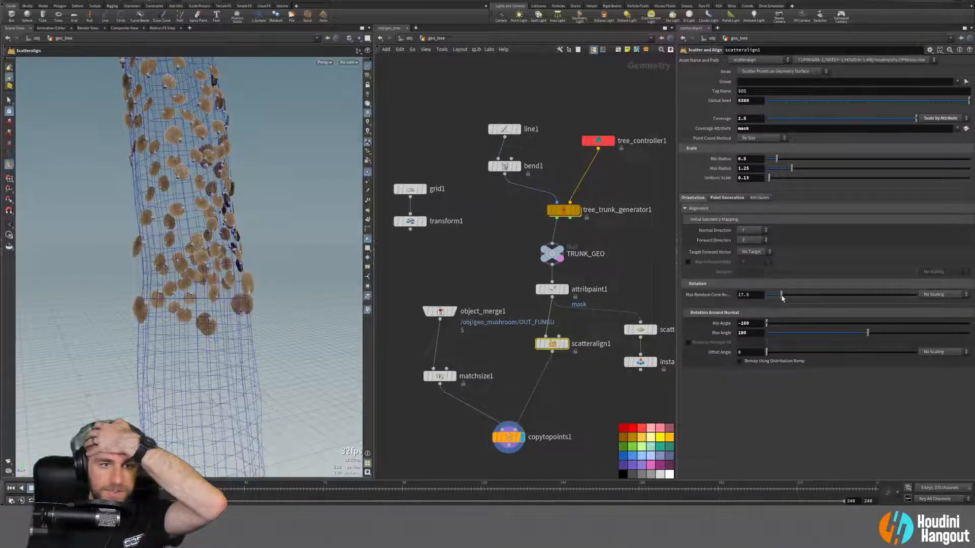
pyautogui.keyDown('alt'); pyautogui.moveTo(213, 223); pyautogui.dragTo(171, 288); pyautogui.keyUp('alt')
pyautogui.scroll(5, 188, 228)
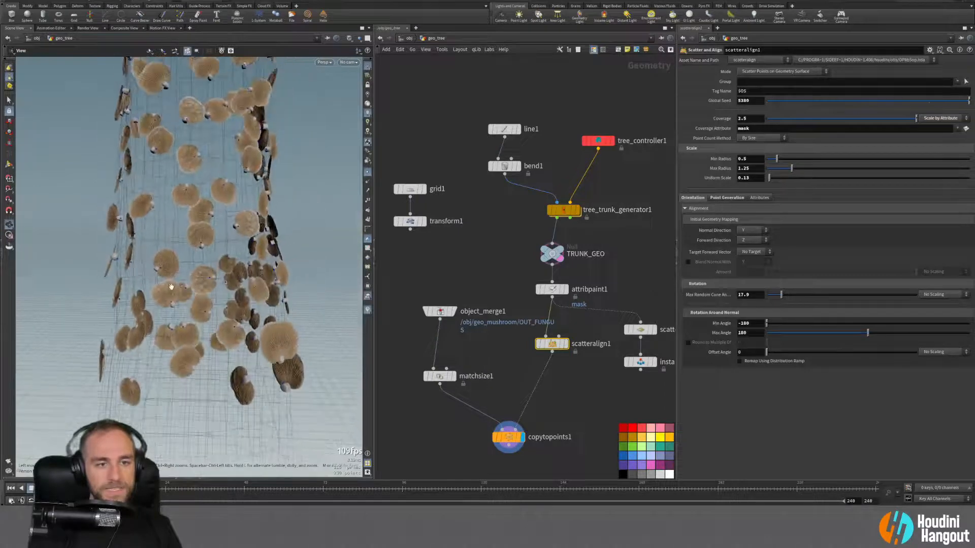
pyautogui.press('Return')
pyautogui.keyDown('alt'); pyautogui.moveTo(240, 279); pyautogui.dragTo(211, 277); pyautogui.keyUp('alt')
# Step: Set the rotation around normal to about 123.8 minimum and 99.5 maximum, with an offset angle of about 118
pyautogui.moveTo(767, 323)
pyautogui.mouseDown()
pyautogui.moveTo(809, 333)
pyautogui.moveTo(761, 335)
pyautogui.mouseUp()
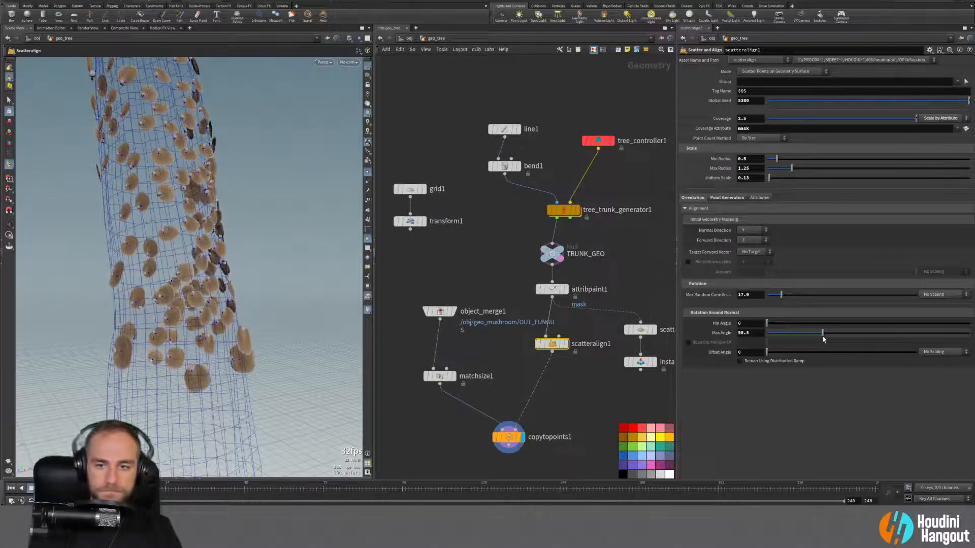
pyautogui.moveTo(799, 329); pyautogui.dragTo(835, 331)
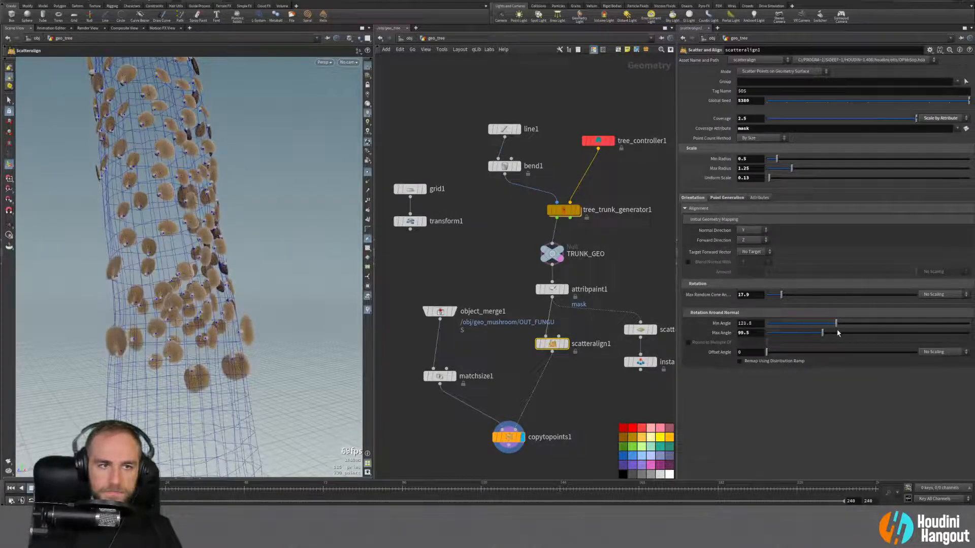
pyautogui.moveTo(767, 354); pyautogui.dragTo(818, 361)
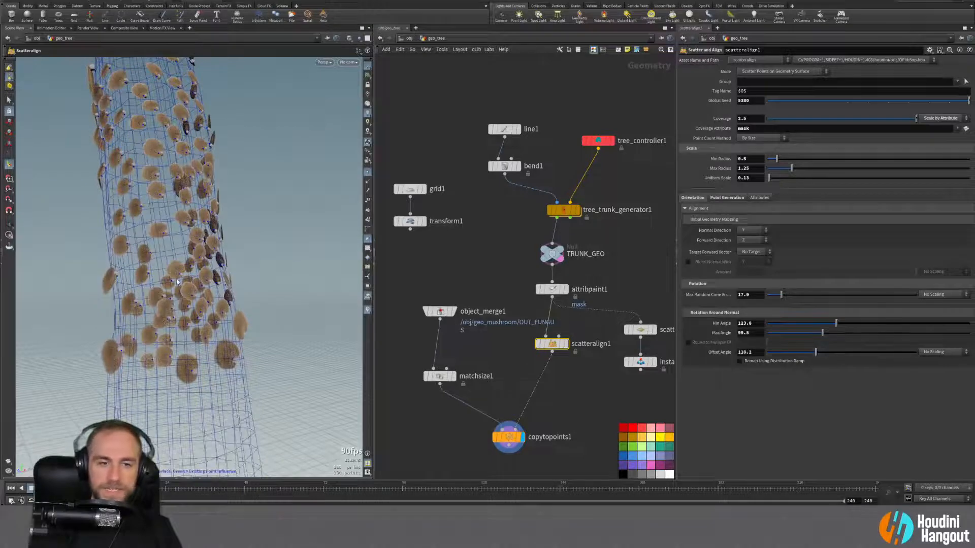
pyautogui.scroll(-3, 177, 281)
# Step: Set the rotation around normal to about 76.5 minimum and 220.6 maximum, and the random cone angle to about 32.1
pyautogui.keyDown('alt'); pyautogui.moveTo(203, 283); pyautogui.dragTo(242, 203); pyautogui.keyUp('alt')
pyautogui.moveTo(820, 330)
pyautogui.mouseDown()
pyautogui.moveTo(811, 334)
pyautogui.moveTo(891, 336)
pyautogui.moveTo(810, 333)
pyautogui.mouseUp()
pyautogui.moveTo(780, 299); pyautogui.dragTo(796, 300)
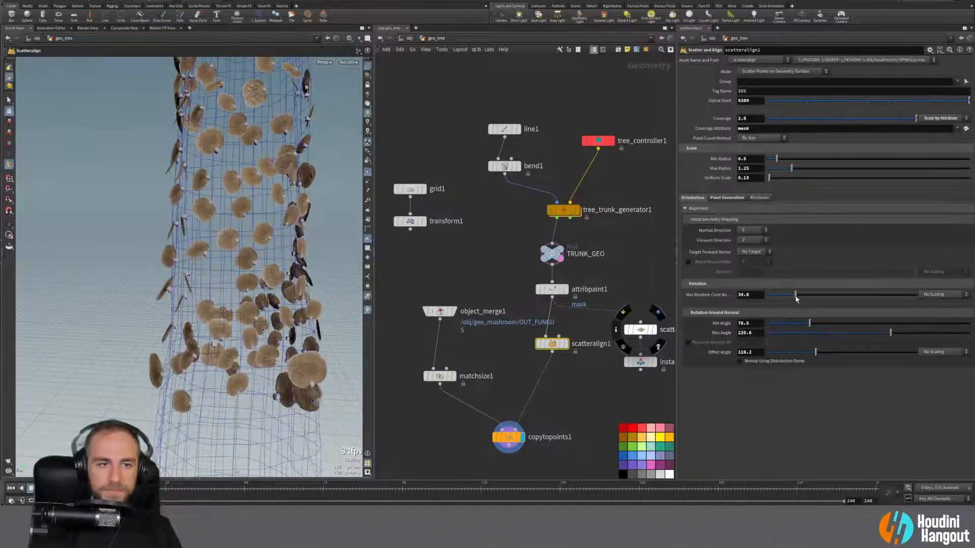
pyautogui.keyDown('alt'); pyautogui.moveTo(229, 181); pyautogui.dragTo(239, 203); pyautogui.keyUp('alt')
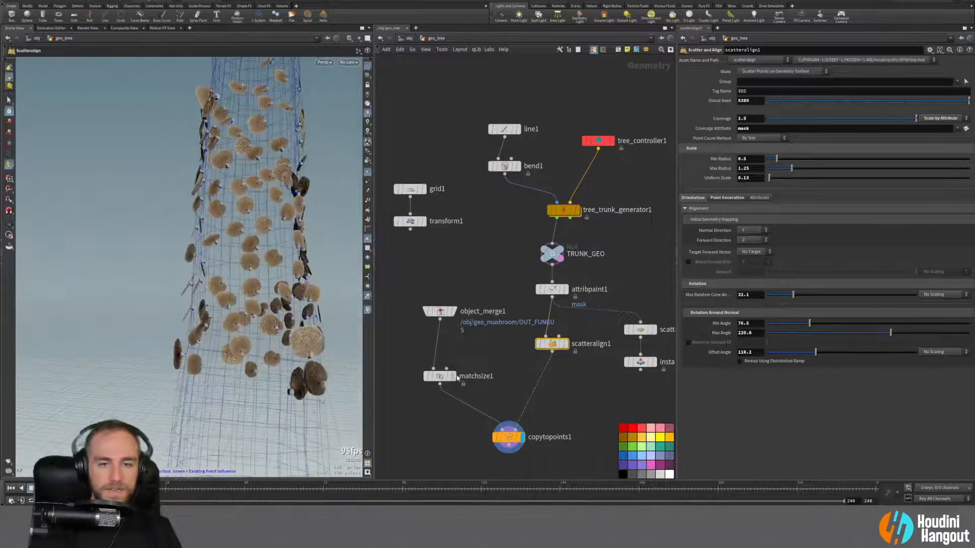
# Step: Combine the outputs of copytopoints1 and TRUNK_GEO in a Merge node and display the merged result
pyautogui.click(559, 253)
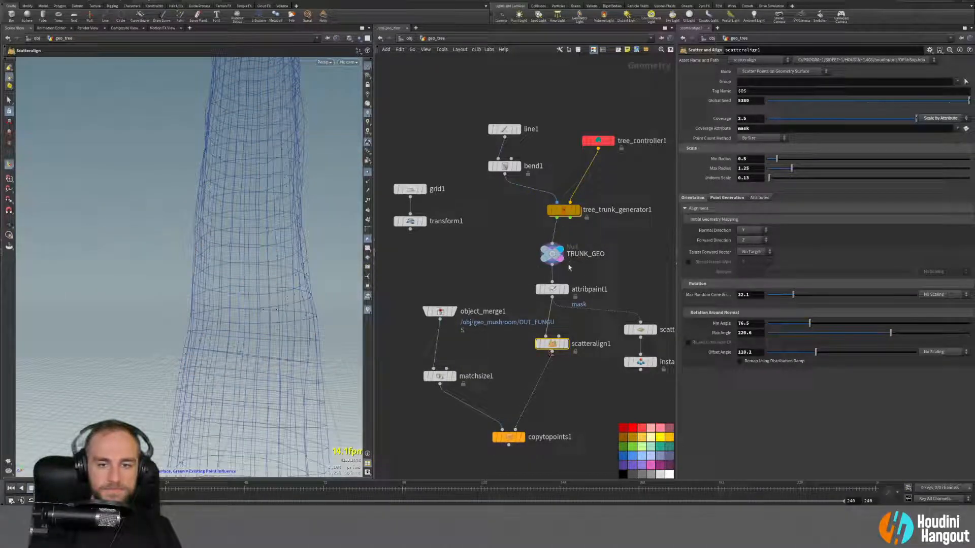
pyautogui.click(508, 445)
pyautogui.click(554, 266)
pyautogui.moveTo(588, 446); pyautogui.dragTo(580, 383, button='middle')
pyautogui.keyDown('alt'); pyautogui.click(557, 448); pyautogui.keyUp('alt')
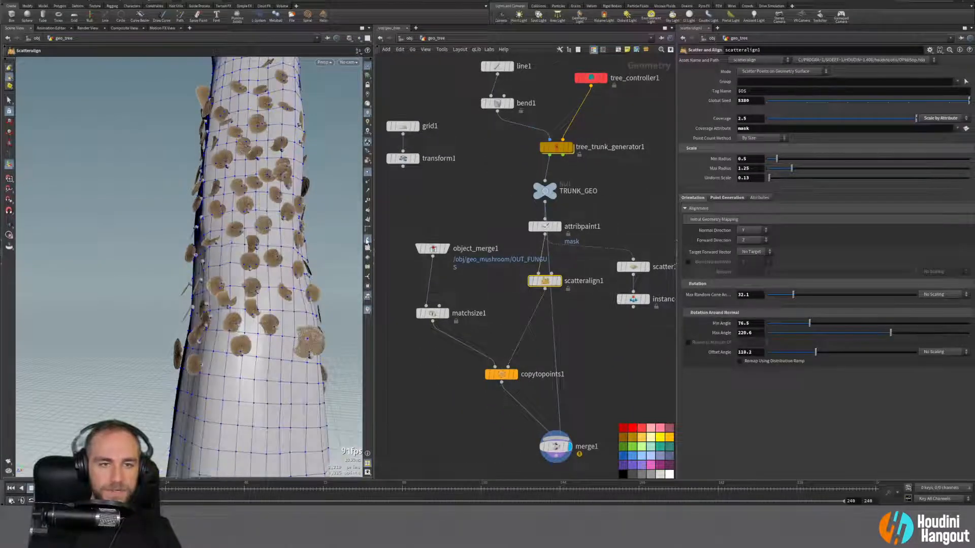
# Step: Hide the point markers in the viewport and inspect the fungi on the trunk up close
pyautogui.click(368, 175)
pyautogui.keyDown('alt'); pyautogui.moveTo(264, 223); pyautogui.dragTo(228, 245); pyautogui.keyUp('alt')
pyautogui.scroll(3, 227, 246)
pyautogui.scroll(2, 296, 226)
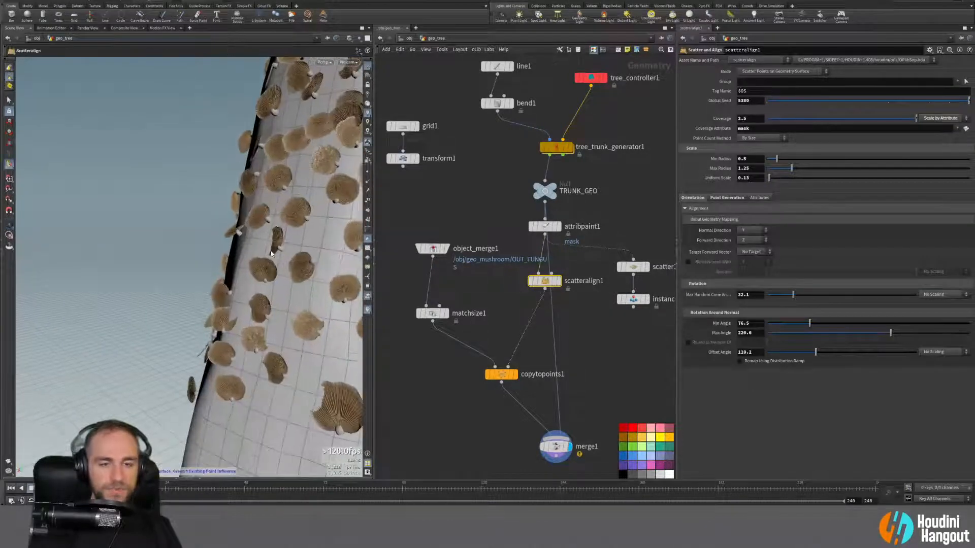
# Step: Add a routing dot on the trunk-to-merge wire and move attribpaint1 and scatteralign1 clear of it
pyautogui.keyDown('alt'); pyautogui.moveTo(553, 318); pyautogui.dragTo(591, 331); pyautogui.keyUp('alt')
pyautogui.moveTo(541, 280); pyautogui.dragTo(541, 277)
pyautogui.moveTo(521, 221); pyautogui.dragTo(564, 315)
pyautogui.moveTo(547, 277); pyautogui.dragTo(510, 296)
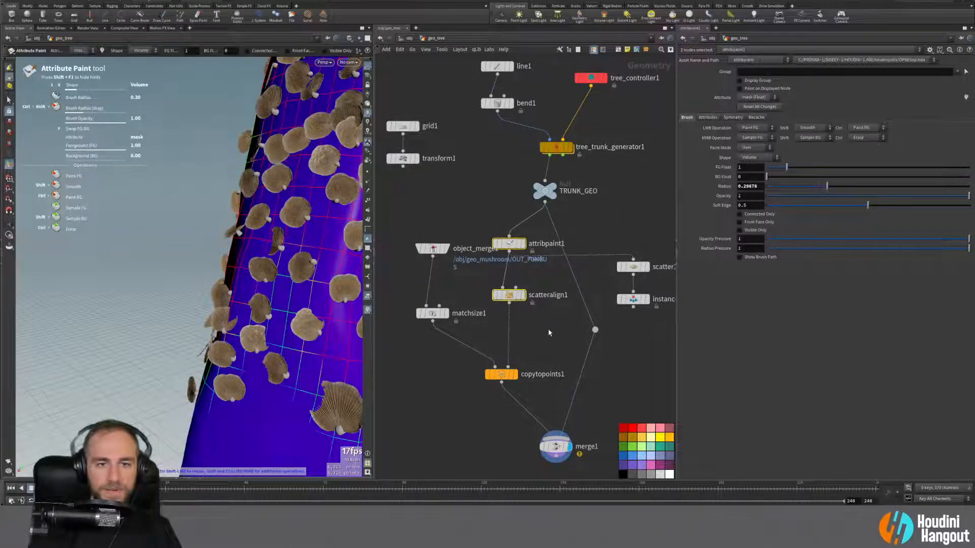
# Step: Display the output of scatteralign1, and switch the display to the fungi of copytopoints1
pyautogui.click(511, 296)
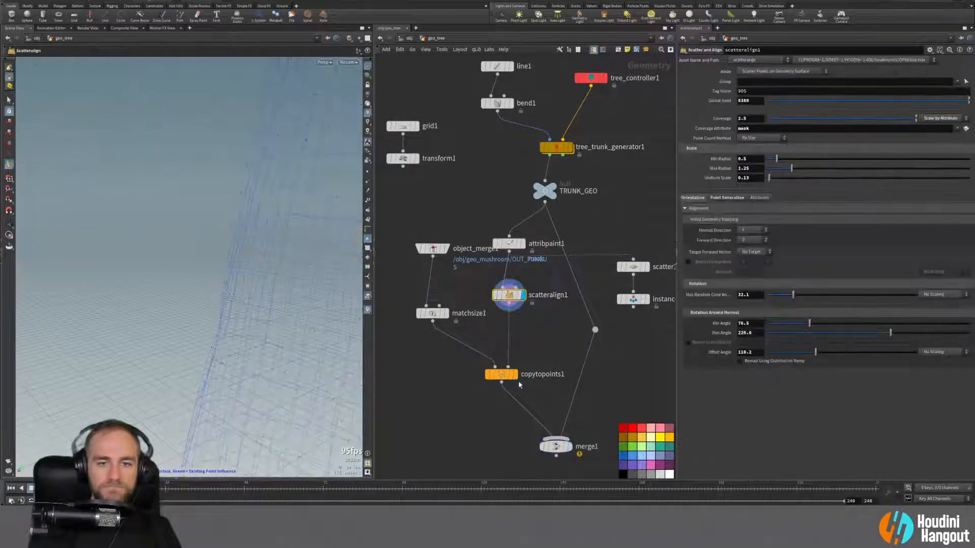
pyautogui.click(501, 374)
pyautogui.keyDown('alt'); pyautogui.moveTo(243, 225); pyautogui.dragTo(289, 230); pyautogui.keyUp('alt')
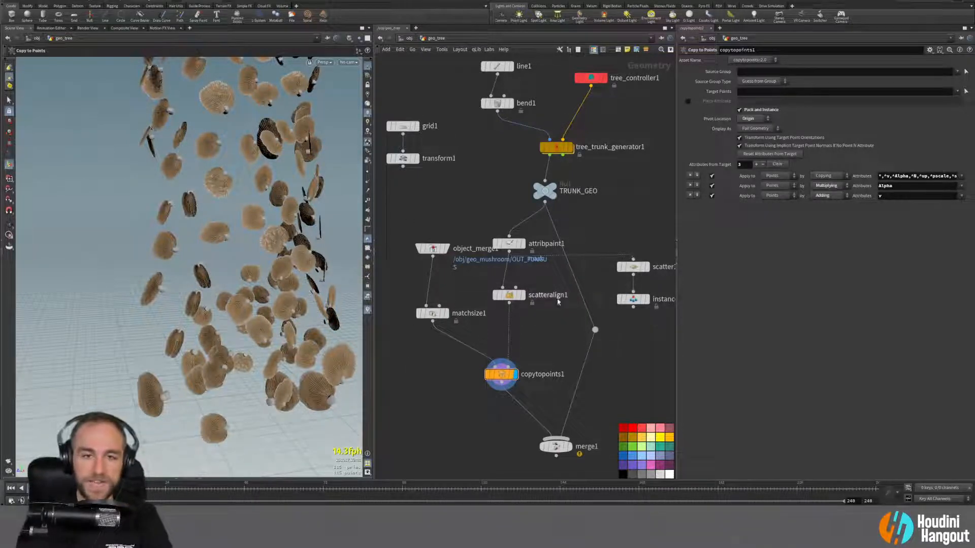
# Step: Move the scatter and instance attributes nodes slightly lower, and compare the scatteralign1 output with copytopoints1
pyautogui.moveTo(628, 224); pyautogui.dragTo(638, 323)
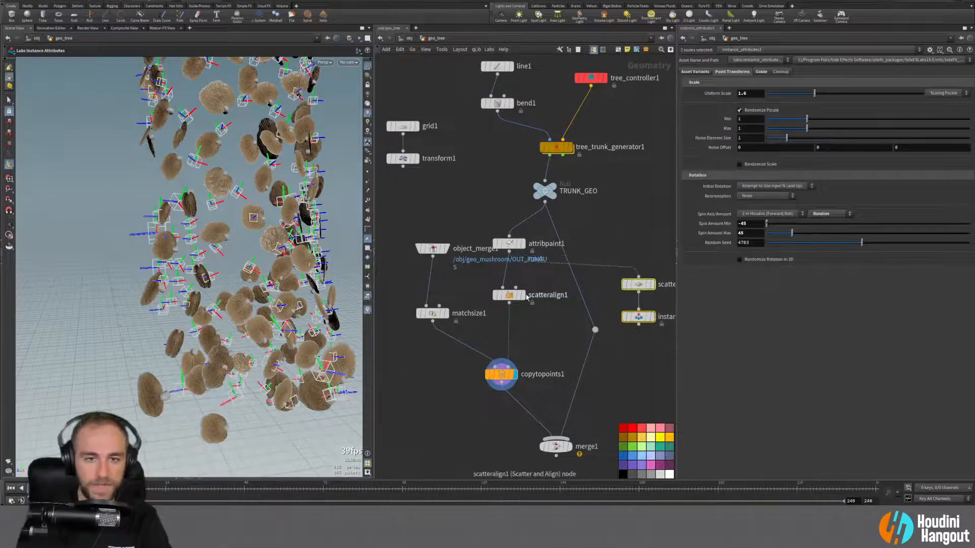
pyautogui.click(500, 298)
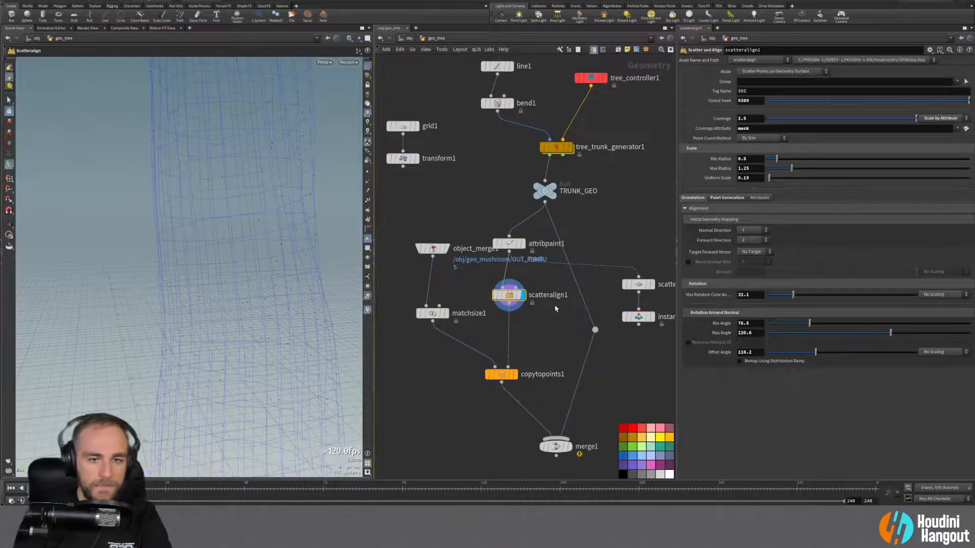
pyautogui.click(511, 375)
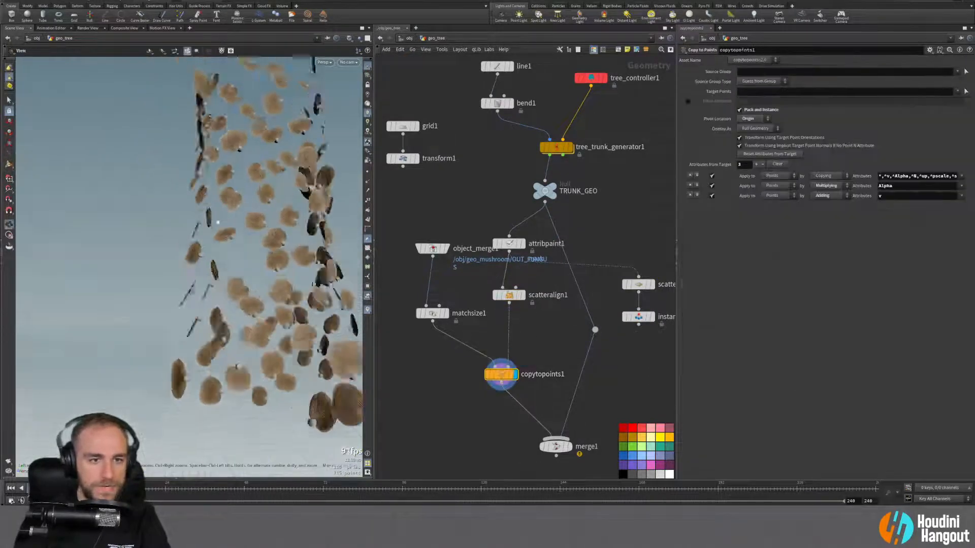
# Step: Inspect the fungi produced by copytopoints1 from several angles and up close
pyautogui.moveTo(191, 208); pyautogui.dragTo(276, 197)
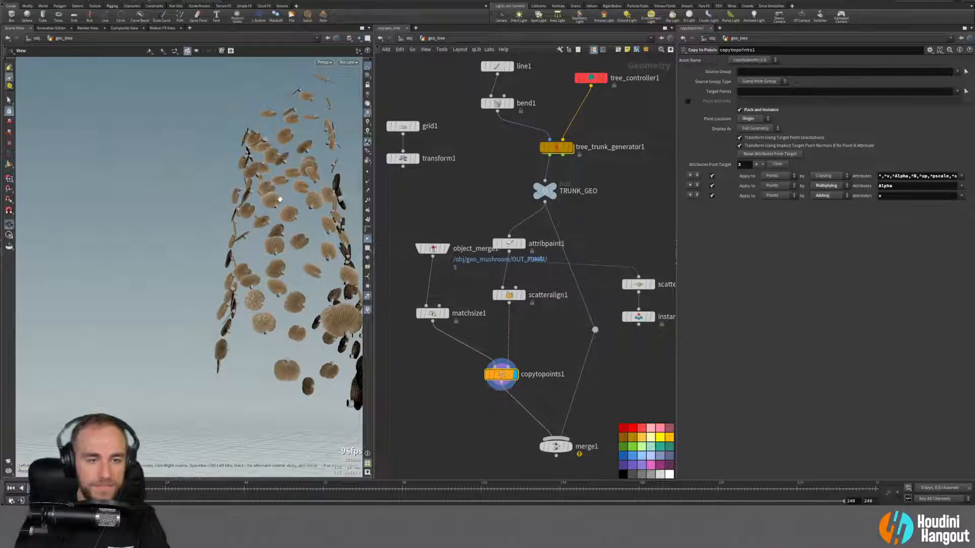
pyautogui.moveTo(276, 197); pyautogui.dragTo(229, 254, button='middle')
pyautogui.moveTo(229, 254); pyautogui.dragTo(254, 261)
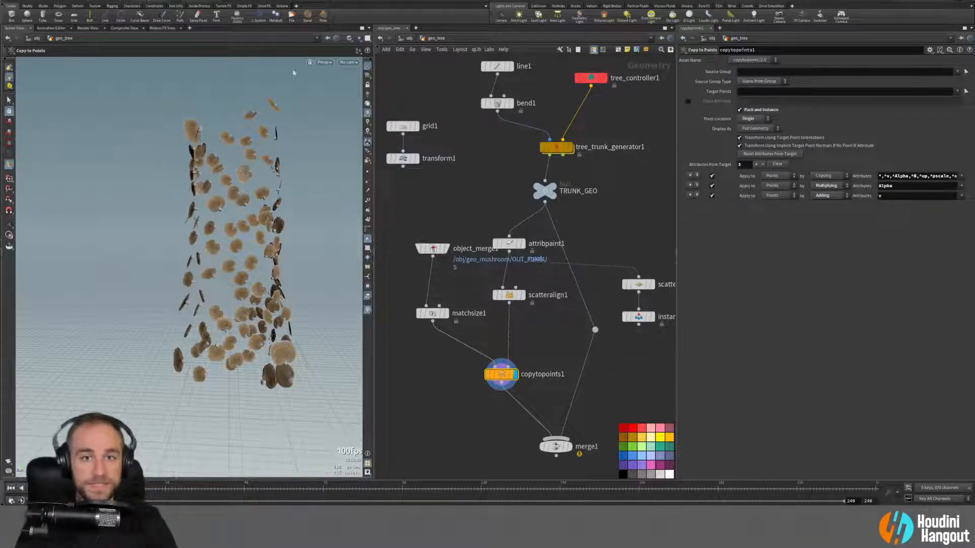
pyautogui.keyDown('alt'); pyautogui.moveTo(229, 216); pyautogui.dragTo(244, 241); pyautogui.keyUp('alt')
pyautogui.scroll(3, 235, 213)
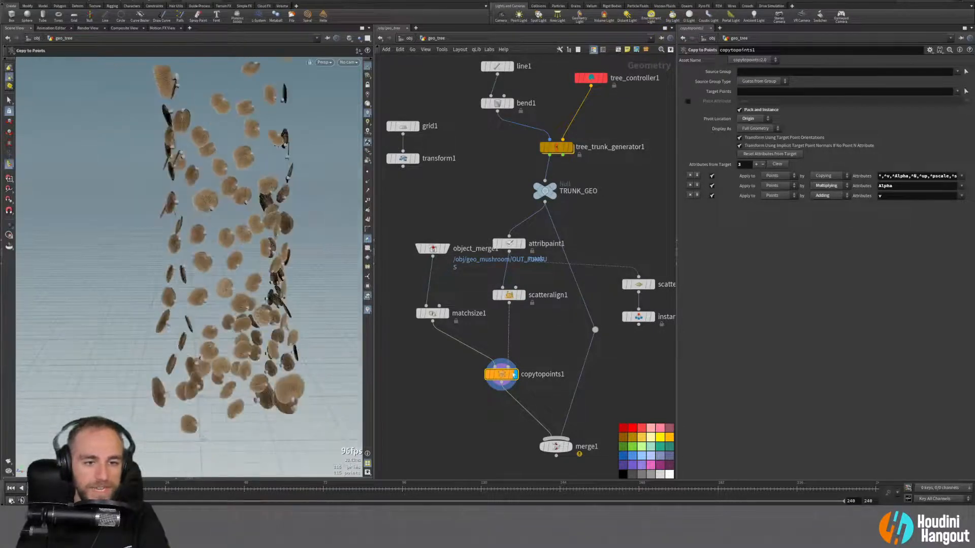
pyautogui.moveTo(550, 384); pyautogui.dragTo(548, 357, button='middle')
pyautogui.keyDown('alt'); pyautogui.moveTo(259, 267); pyautogui.dragTo(277, 263); pyautogui.keyUp('alt')
# Step: Go up to the object level, open the geo_mushroom network and frame all its nodes
pyautogui.press('u')
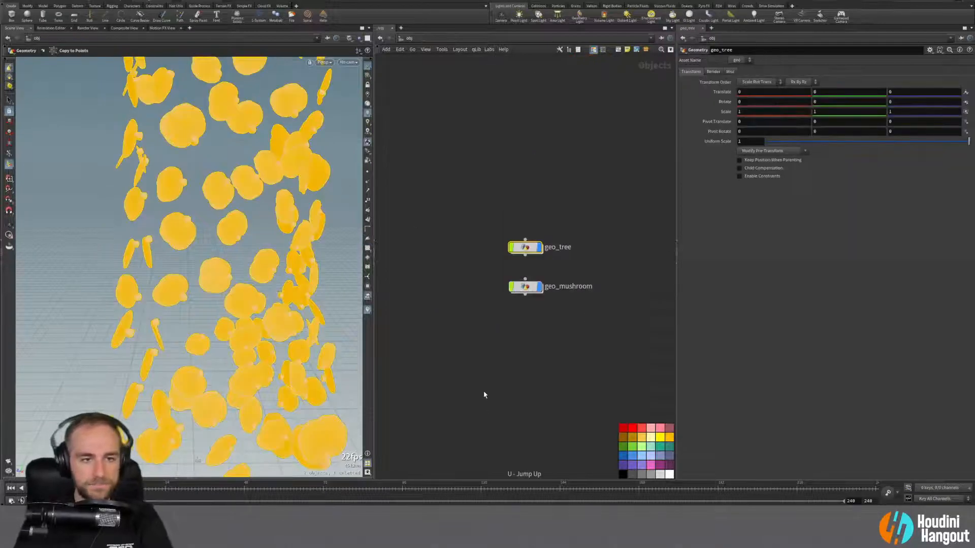
pyautogui.click(483, 393)
pyautogui.click(525, 248)
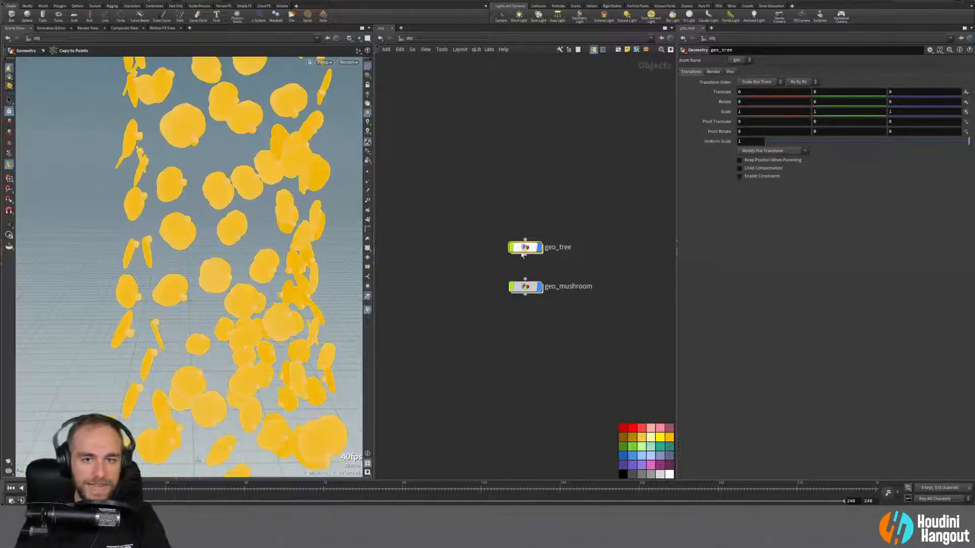
pyautogui.click(525, 288)
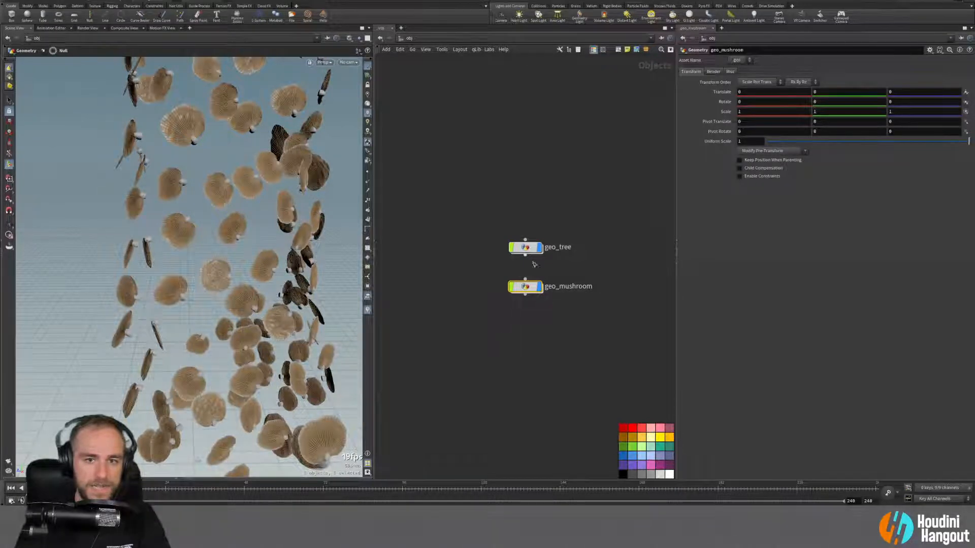
pyautogui.doubleClick(525, 287)
pyautogui.press('h')
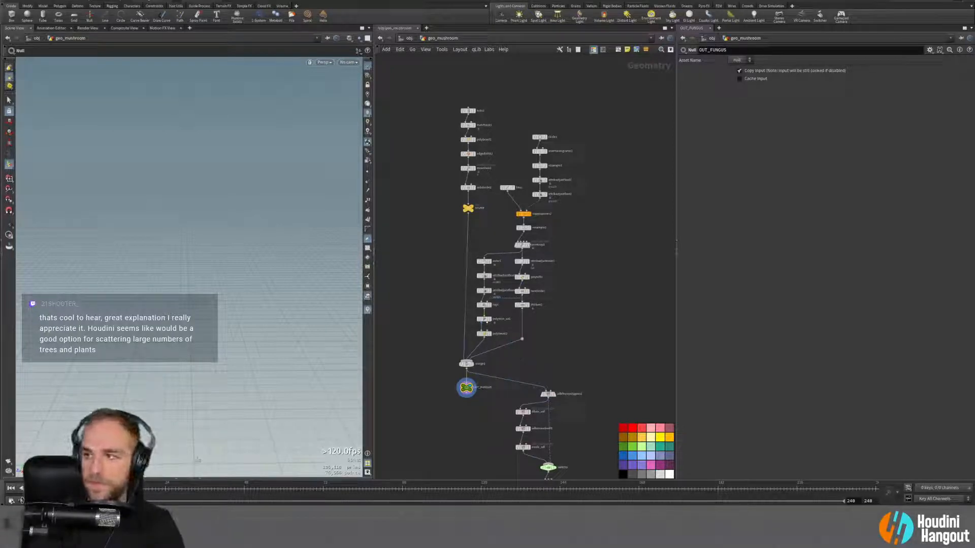
# Step: Switch to the browser, open the Talks & Webinars page of the SideFX site and browse the listed talks
pyautogui.moveTo(974, 132); pyautogui.dragTo(369, 1)
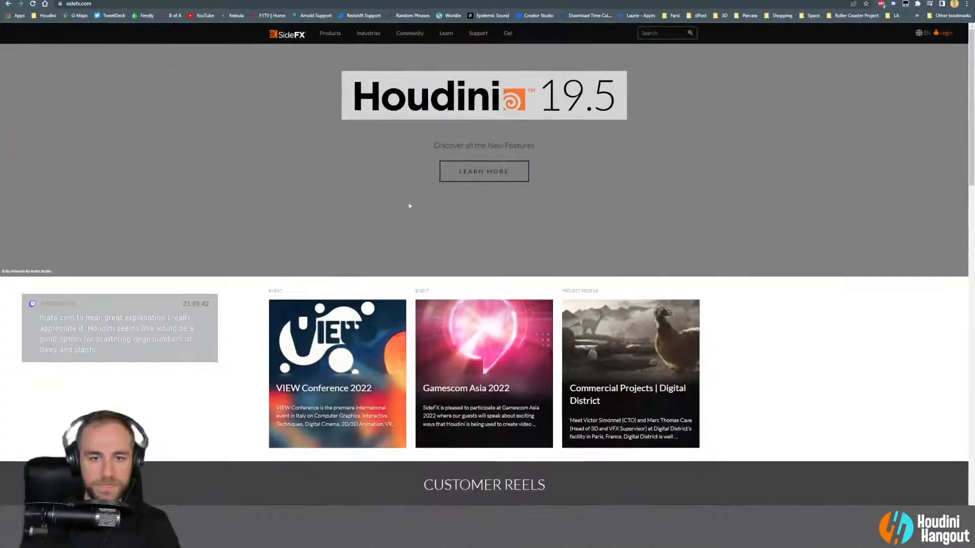
pyautogui.moveTo(480, 29)
pyautogui.moveTo(445, 33)
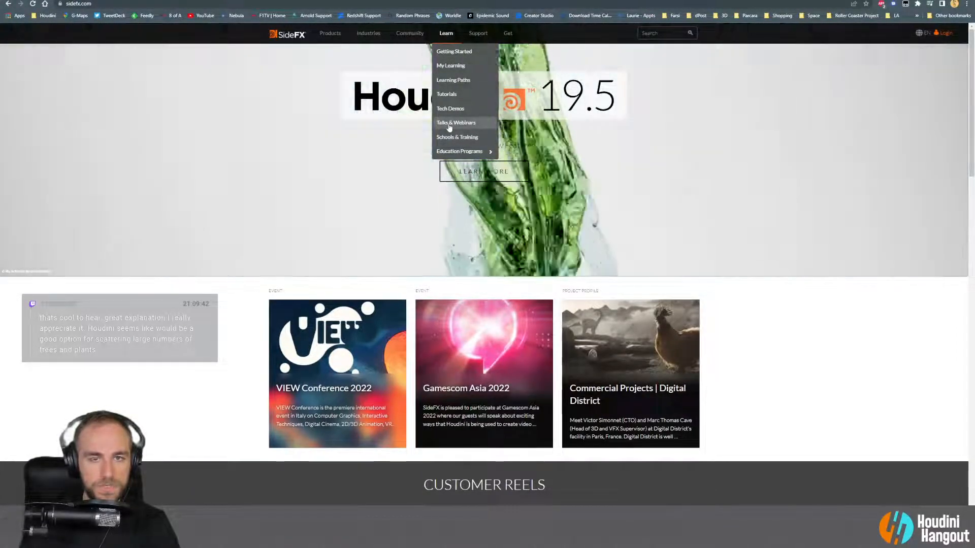
pyautogui.click(449, 123)
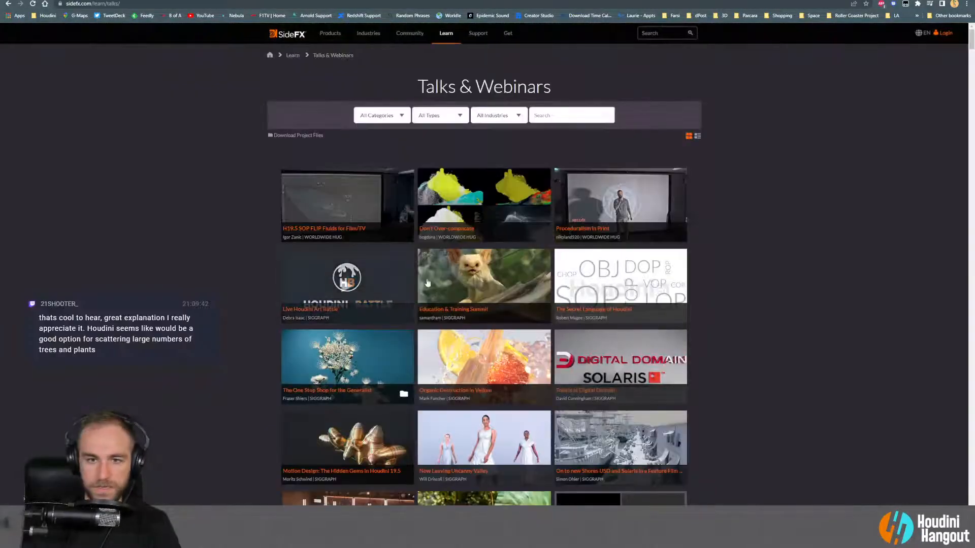
pyautogui.scroll(-2, 204, 317)
pyautogui.scroll(-4, 203, 317)
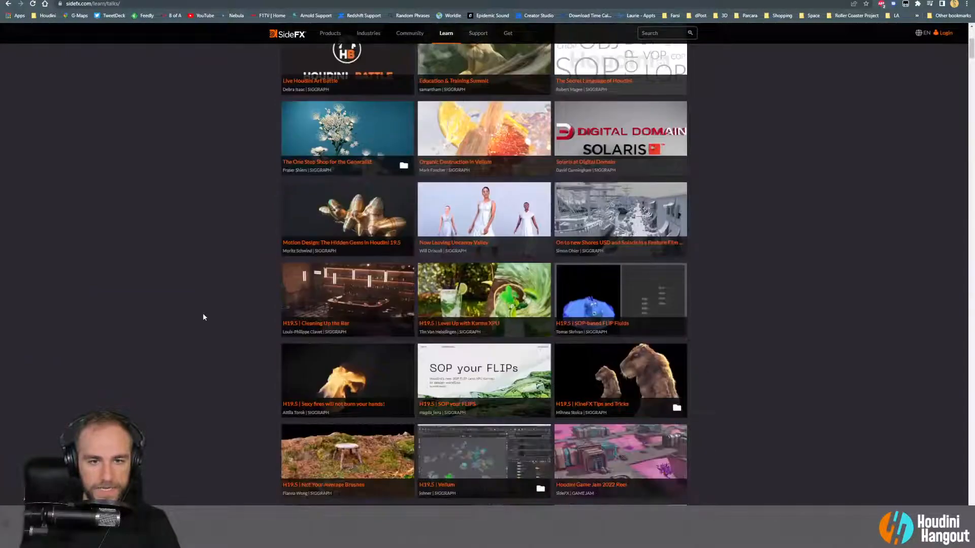
pyautogui.scroll(-2, 203, 318)
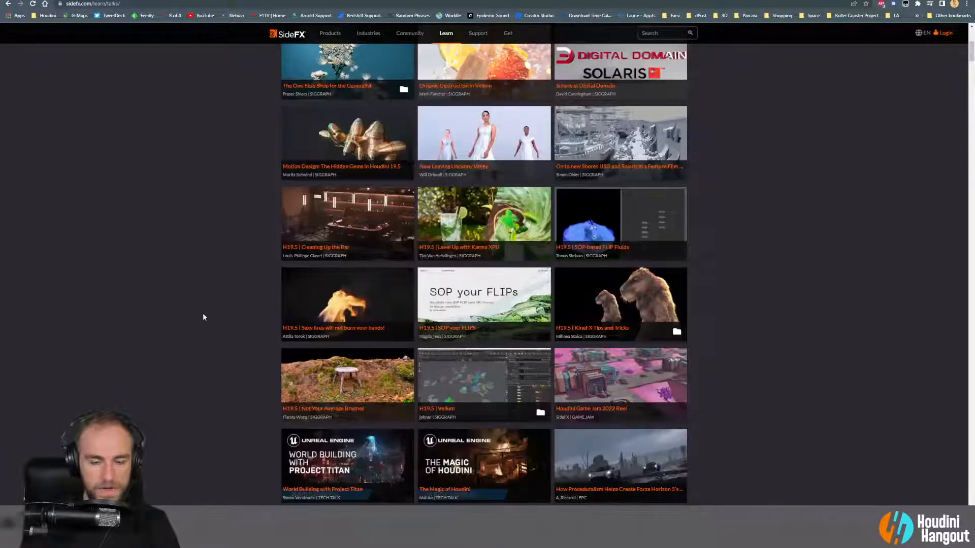
pyautogui.scroll(-1, 203, 318)
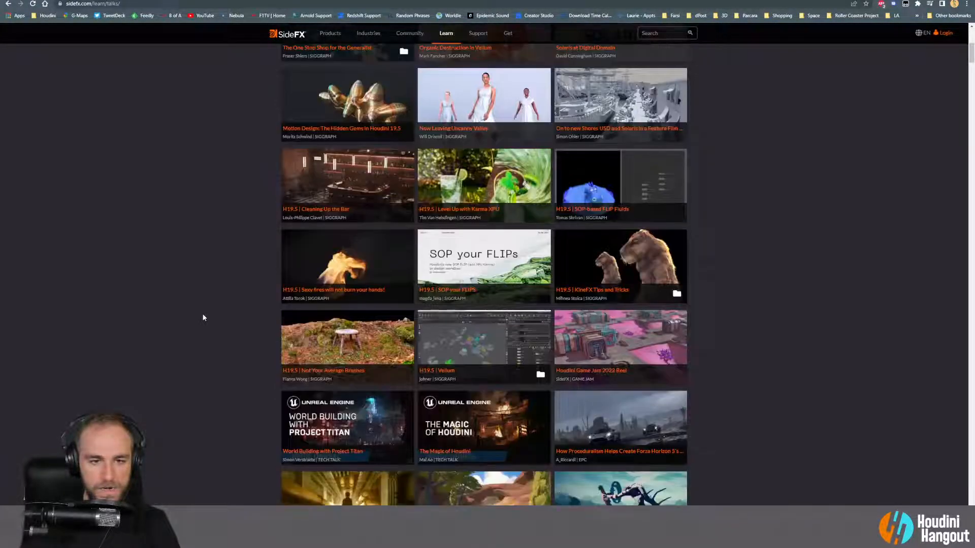
pyautogui.scroll(-5, 287, 344)
pyautogui.scroll(-4, 288, 344)
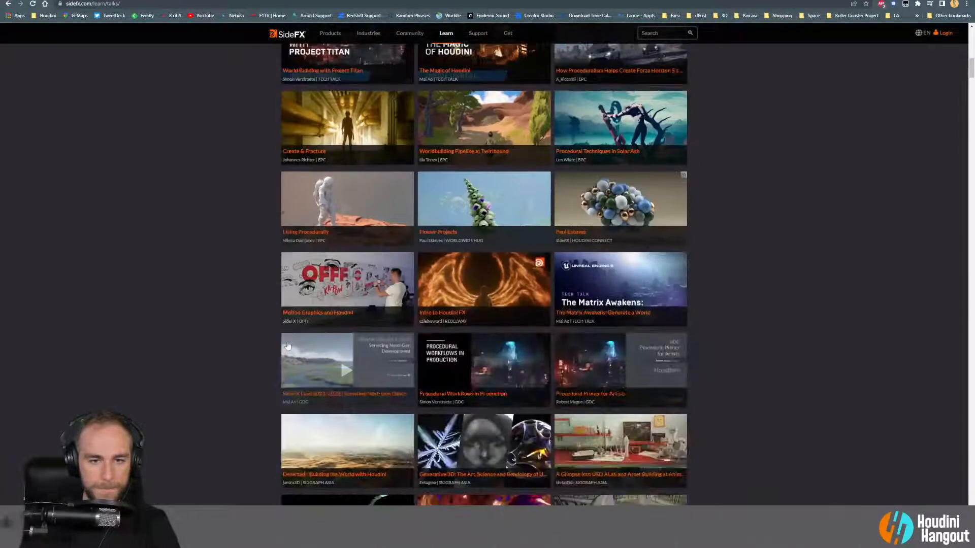
# Step: Filter the talks by the Solaris category and copy the link address of the H19 Layout LOP and Layout Asset Gallery talk
pyautogui.scroll(15, 340, 280)
pyautogui.click(380, 115)
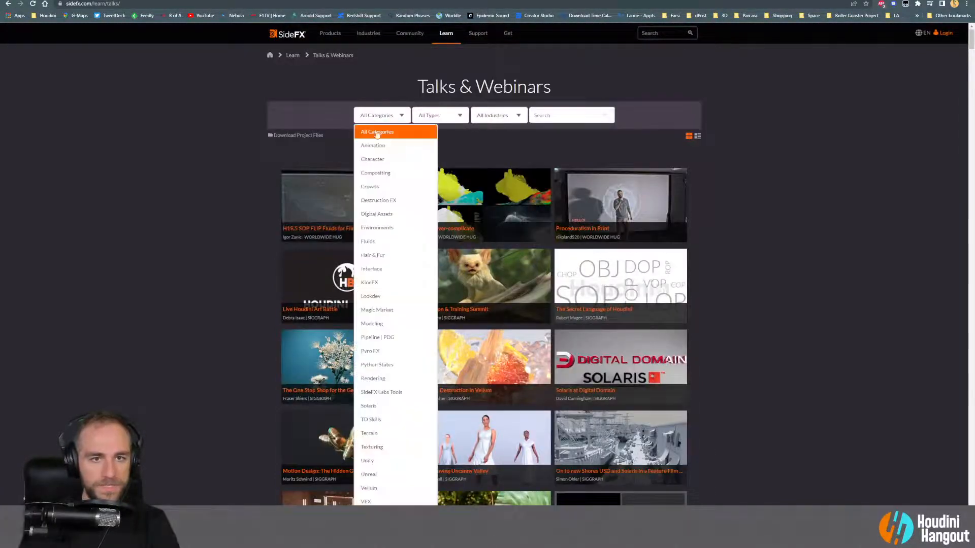
pyautogui.click(369, 406)
pyautogui.scroll(-2, 242, 347)
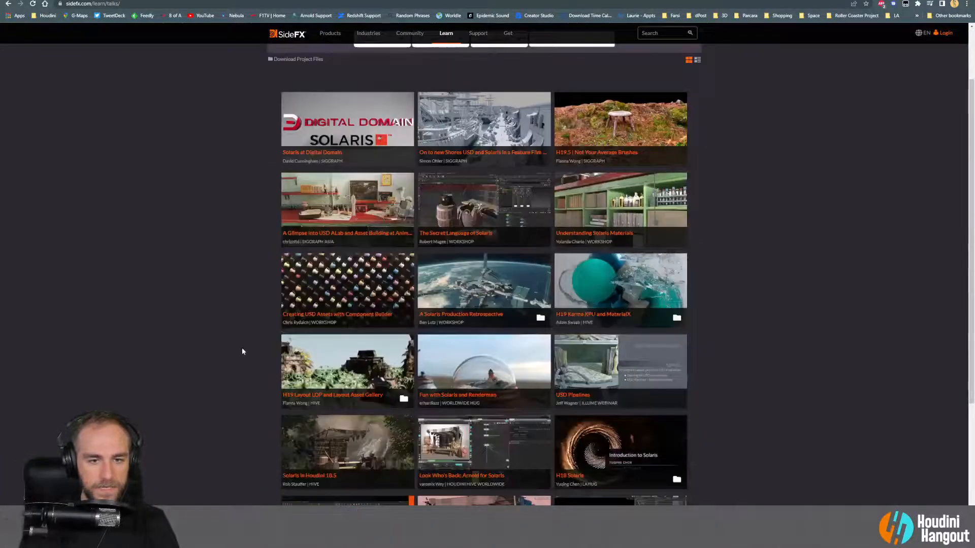
pyautogui.scroll(-1, 218, 371)
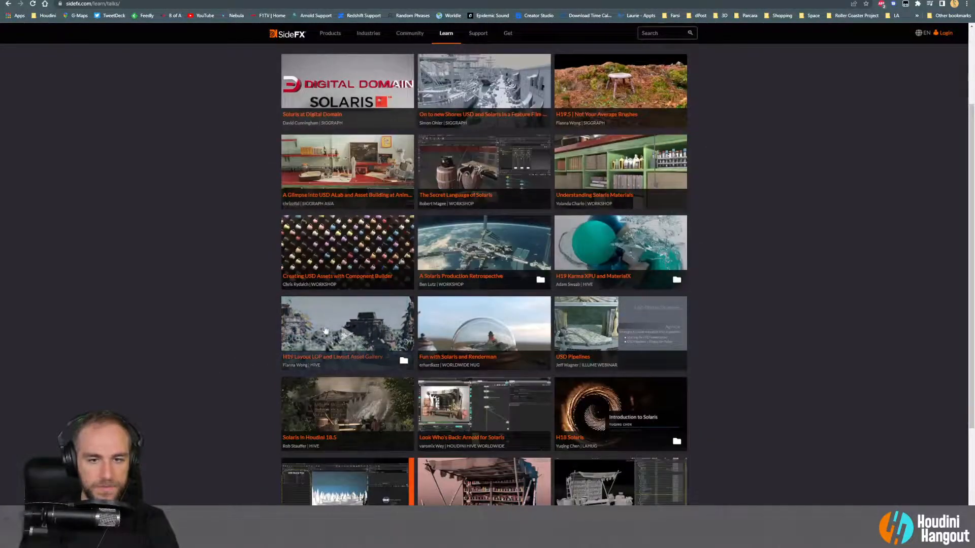
pyautogui.rightClick(331, 361)
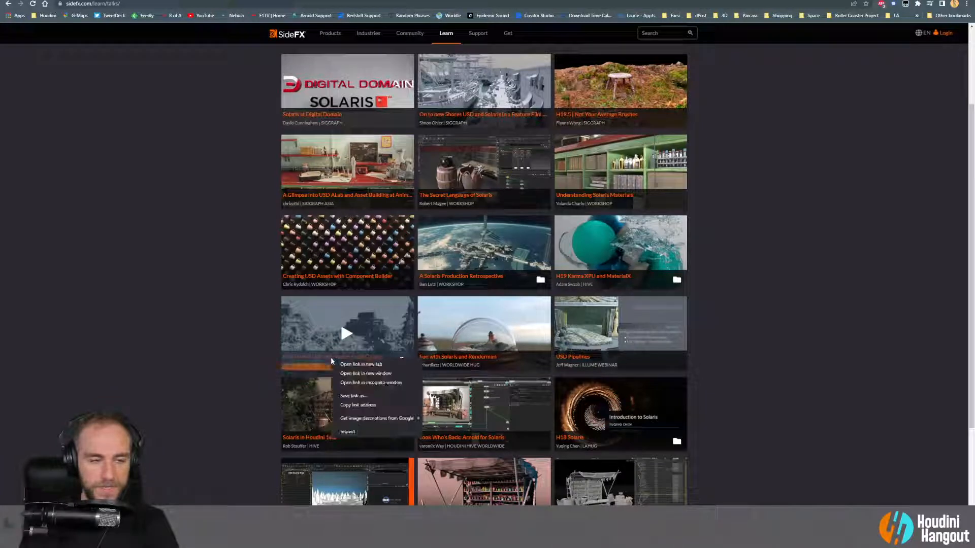
pyautogui.click(356, 405)
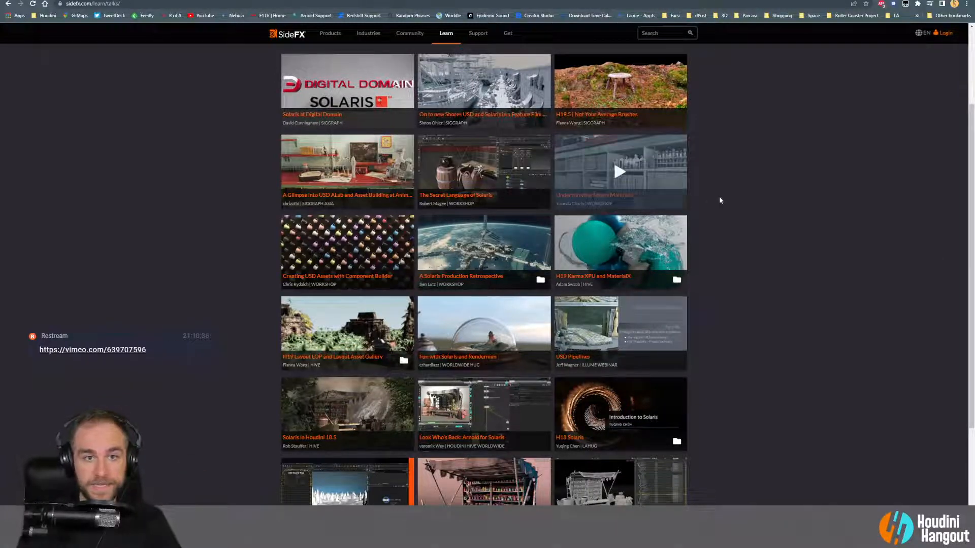
# Step: Switch back to Houdini and automatically lay out the node chain from tube1 to STUMP in geo_mushroom
pyautogui.scroll(-1, 721, 201)
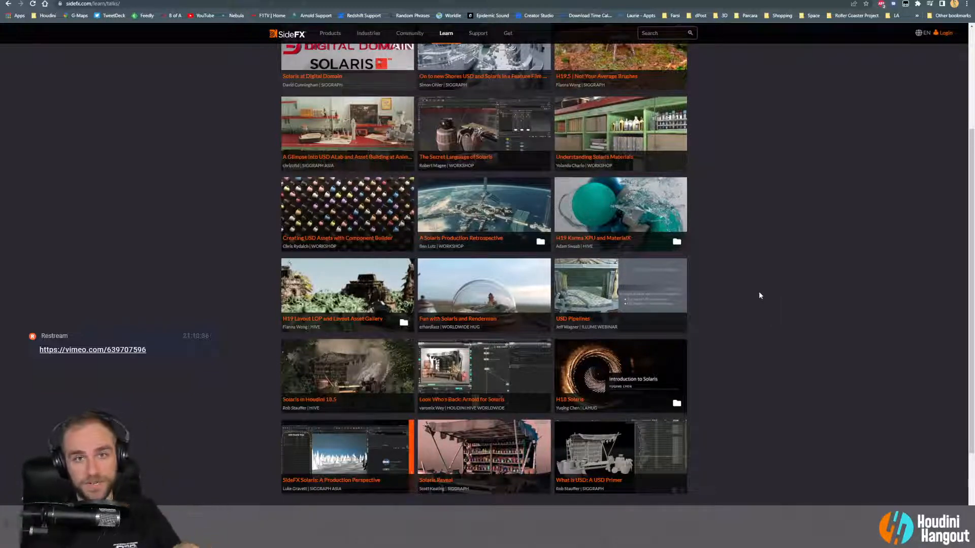
pyautogui.scroll(1, 761, 304)
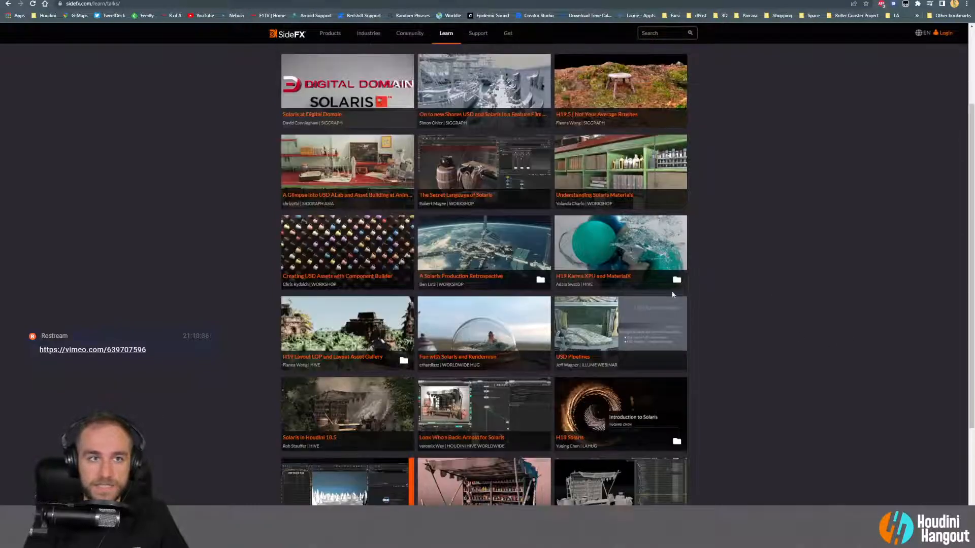
pyautogui.hotkey('alt', 'Tab')
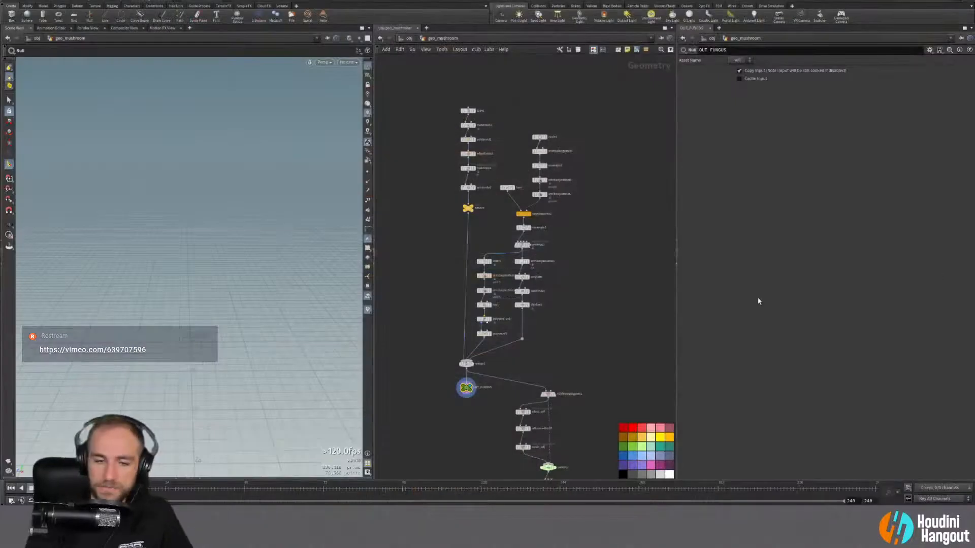
pyautogui.scroll(4, 586, 327)
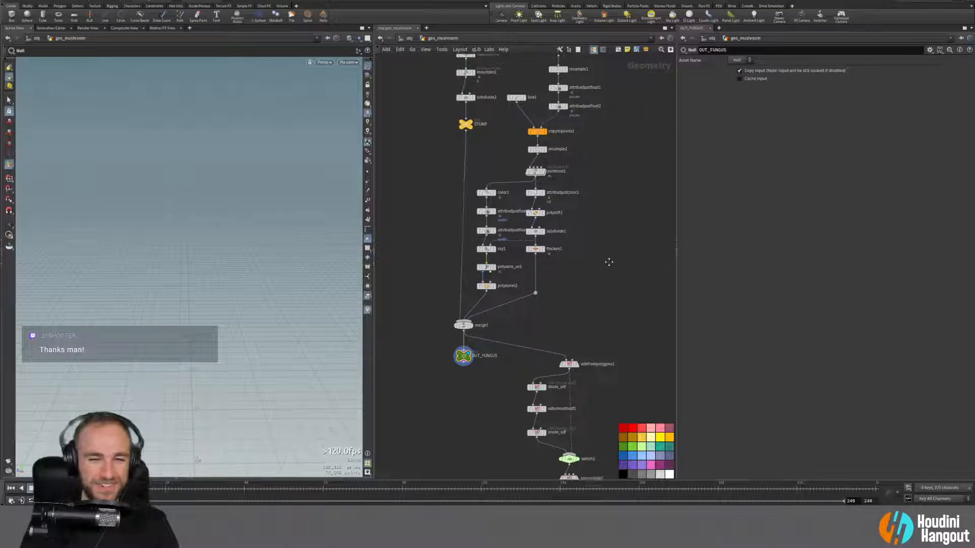
pyautogui.moveTo(428, 196); pyautogui.dragTo(422, 302, button='middle')
pyautogui.moveTo(445, 88); pyautogui.dragTo(488, 275)
pyautogui.press('l')
pyautogui.click(422, 297)
pyautogui.moveTo(421, 296); pyautogui.dragTo(421, 279, button='middle')
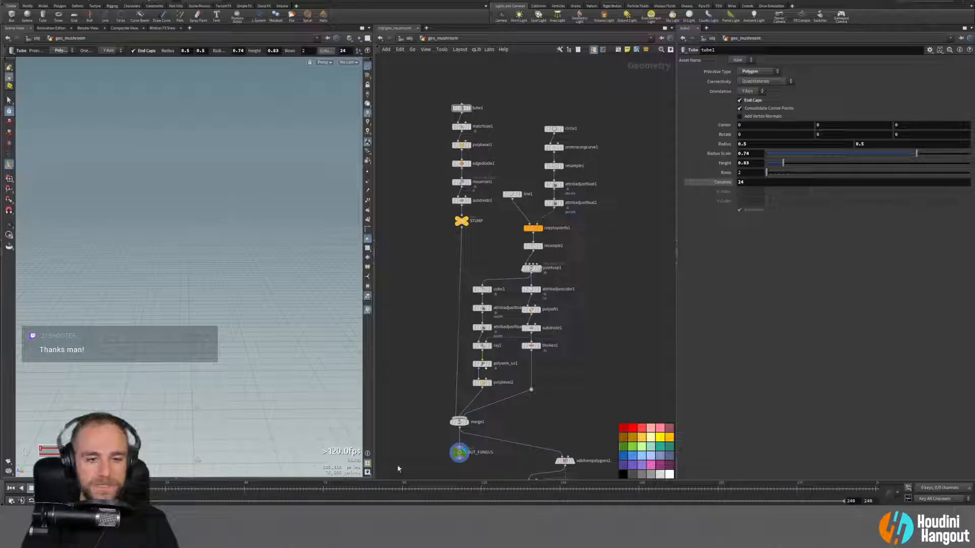
# Step: Display the fungus from merge1, view it from below, and bring up the reference photo of fungi on a trunk
pyautogui.click(459, 422)
pyautogui.moveTo(206, 445); pyautogui.dragTo(250, 191, button='middle')
pyautogui.moveTo(244, 324)
pyautogui.mouseDown()
pyautogui.moveTo(141, 352)
pyautogui.moveTo(193, 337)
pyautogui.moveTo(254, 360)
pyautogui.moveTo(191, 319)
pyautogui.moveTo(300, 335)
pyautogui.moveTo(231, 323)
pyautogui.mouseUp()
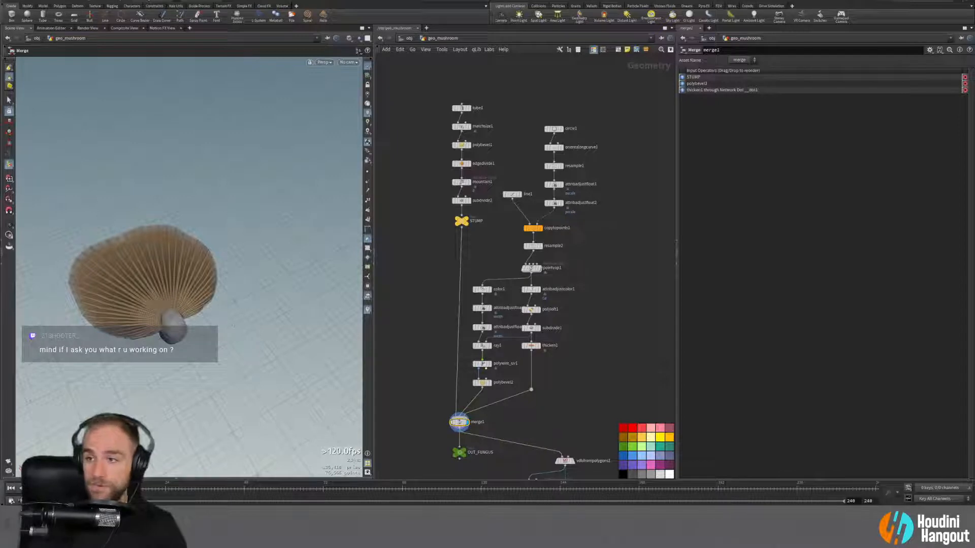
pyautogui.hotkey('alt', 'Tab')
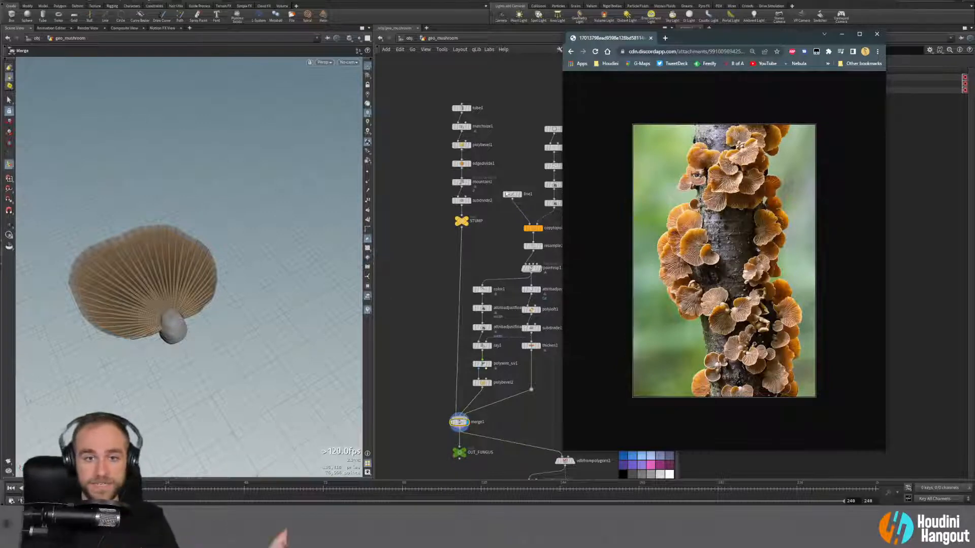
# Step: Adjust the Vein Curl Ramp of pointvop1 by moving its point 2 to a position of about 0.78
pyautogui.click(531, 270)
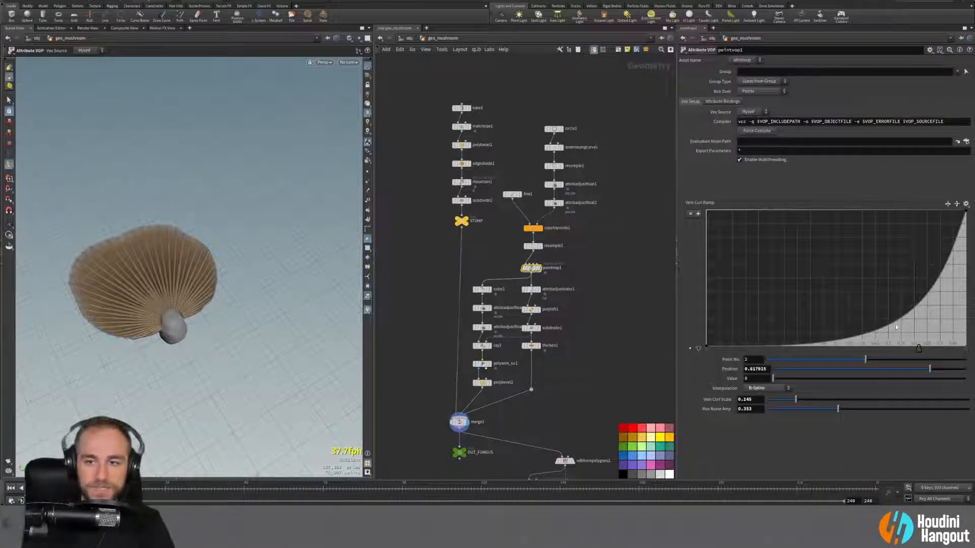
pyautogui.moveTo(918, 350); pyautogui.dragTo(845, 348)
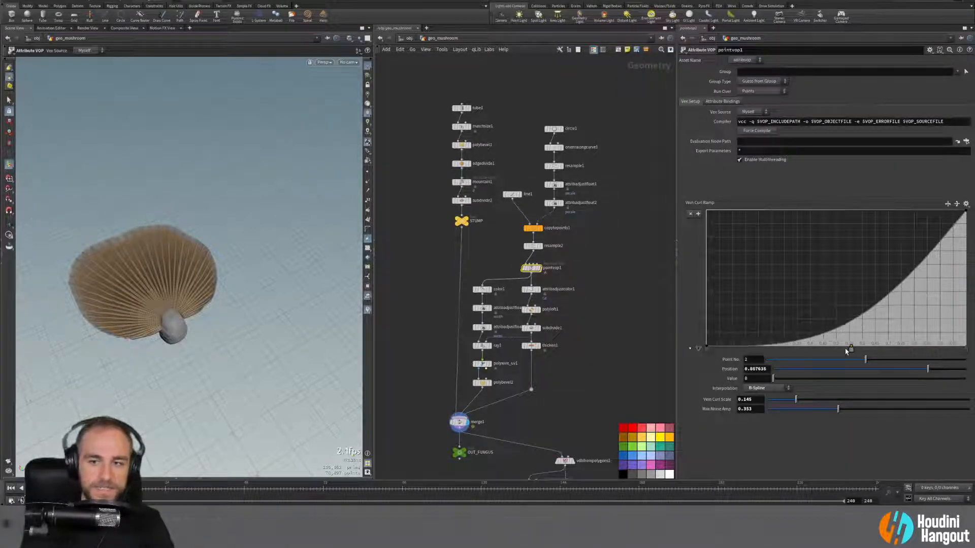
pyautogui.scroll(5, 206, 285)
pyautogui.keyDown('alt'); pyautogui.moveTo(205, 288); pyautogui.dragTo(207, 244); pyautogui.keyUp('alt')
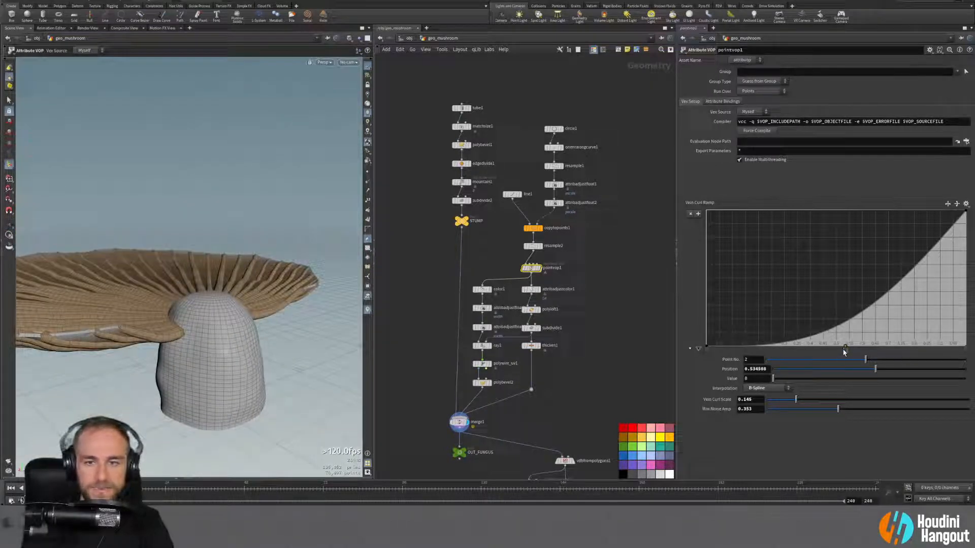
pyautogui.moveTo(843, 348); pyautogui.dragTo(909, 347)
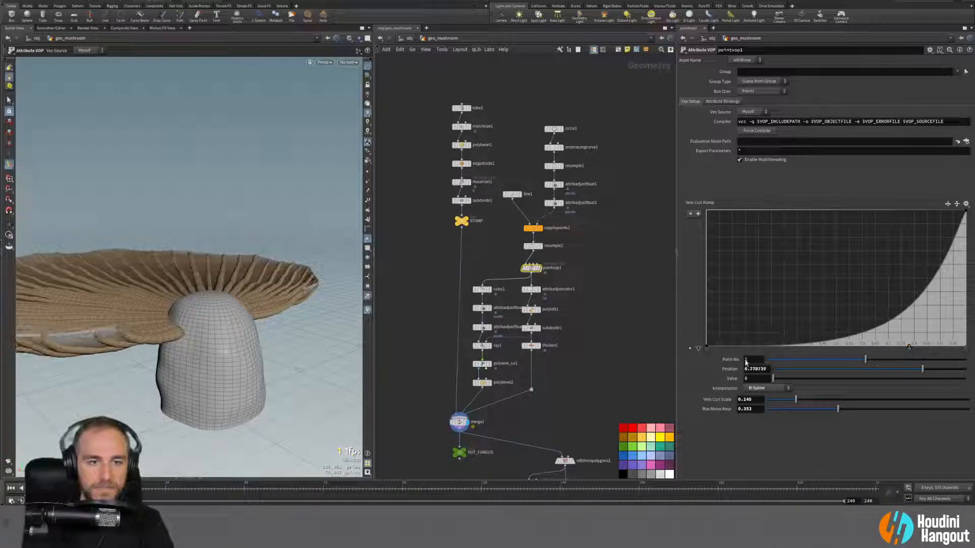
# Step: Move the two shoulder points of attribadjustfloat1's pscale Remap Ramp toward the peak, to about 0.4 and 0.58, and inspect the cap from below
pyautogui.click(533, 247)
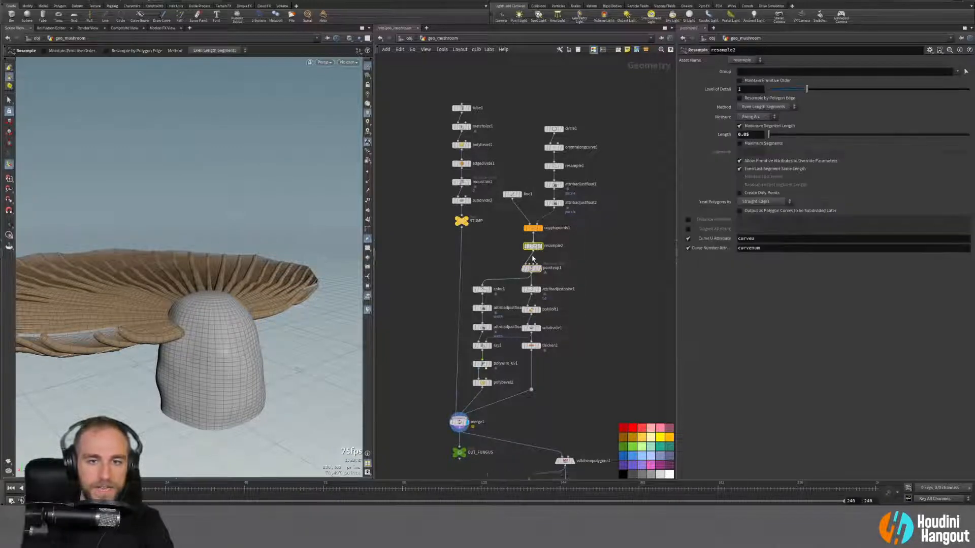
pyautogui.click(553, 184)
pyautogui.moveTo(780, 317); pyautogui.dragTo(808, 316)
pyautogui.moveTo(891, 316); pyautogui.dragTo(856, 318)
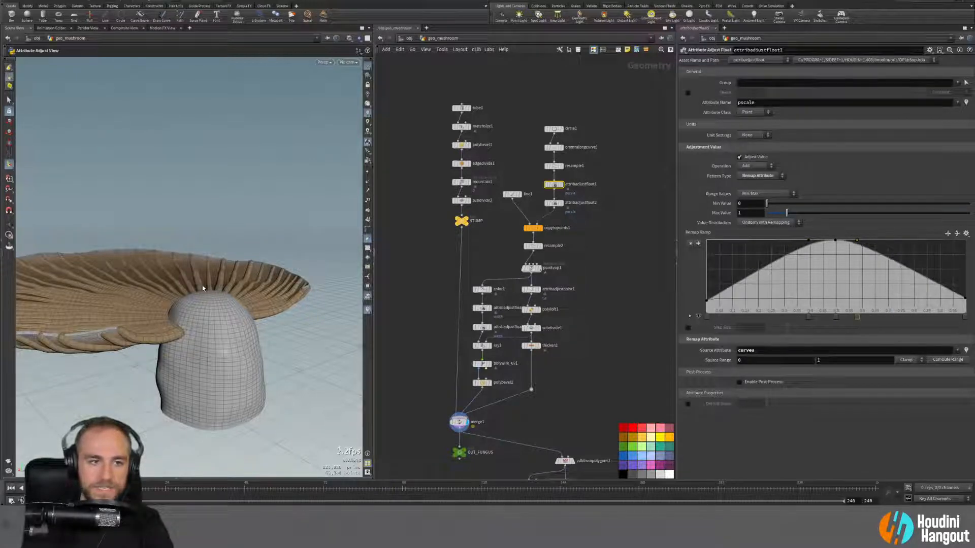
pyautogui.keyDown('alt'); pyautogui.moveTo(152, 286); pyautogui.dragTo(92, 311, button='right'); pyautogui.keyUp('alt')
pyautogui.moveTo(93, 311); pyautogui.dragTo(93, 342)
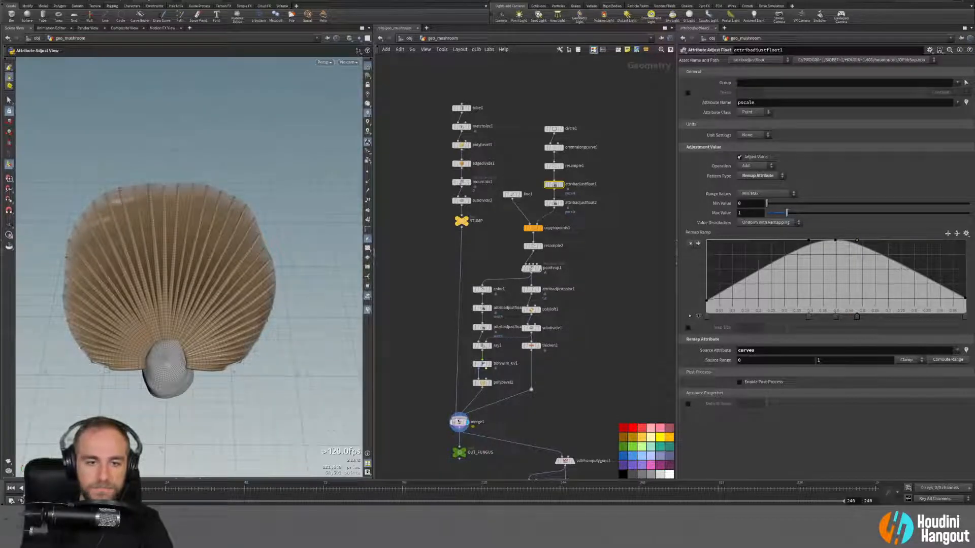
pyautogui.click(459, 422)
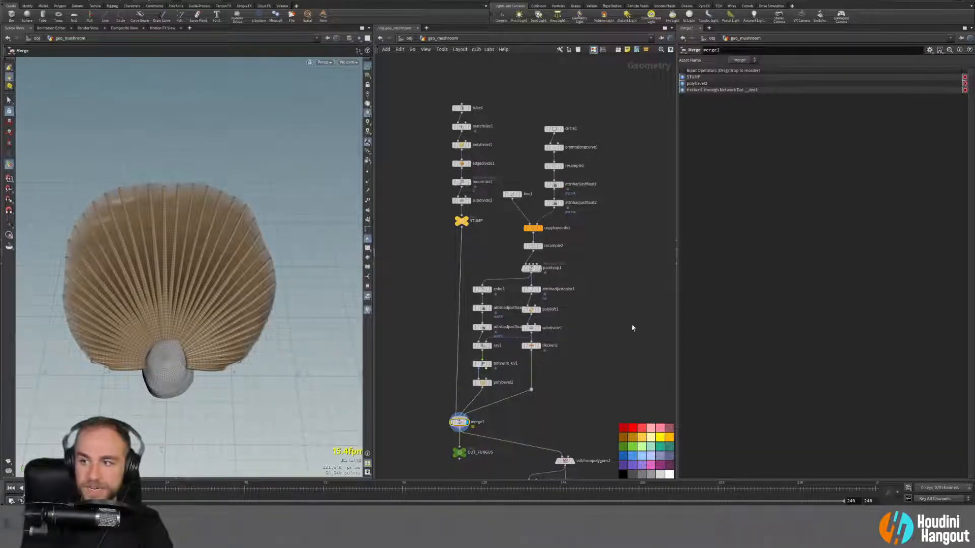
pyautogui.click(554, 185)
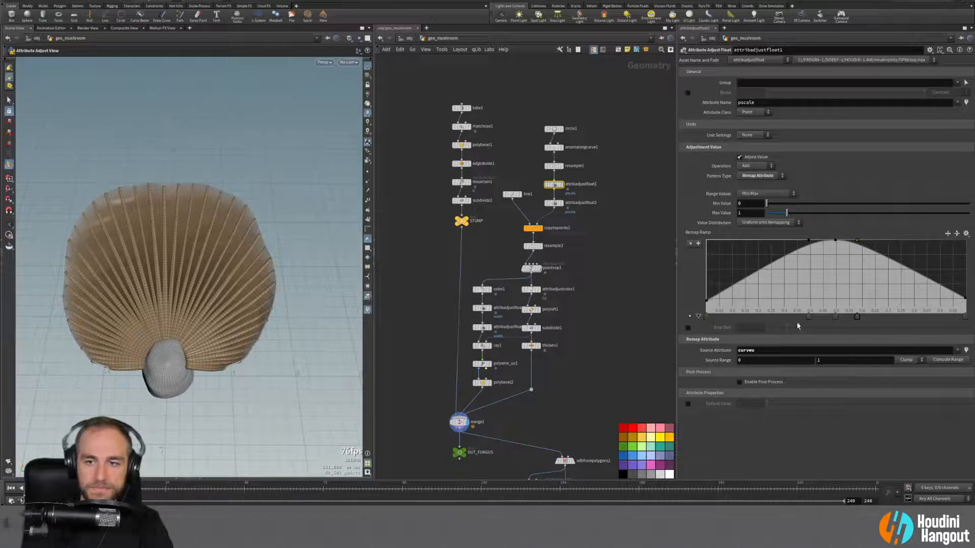
# Step: Widen attribadjustfloat1's pscale Remap Ramp by moving its two shoulder points out to about 0.28 and 0.7
pyautogui.moveTo(808, 317); pyautogui.dragTo(780, 317)
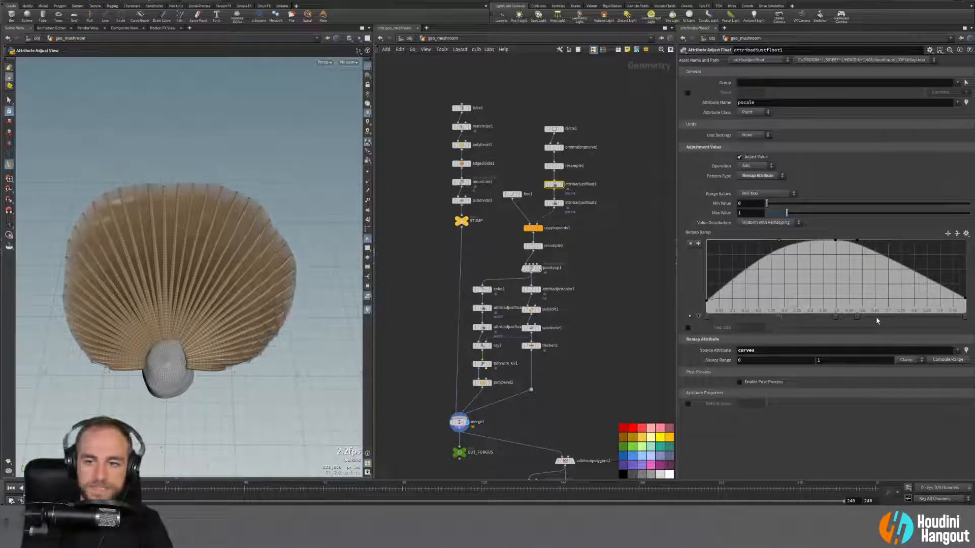
pyautogui.moveTo(856, 318); pyautogui.dragTo(886, 319)
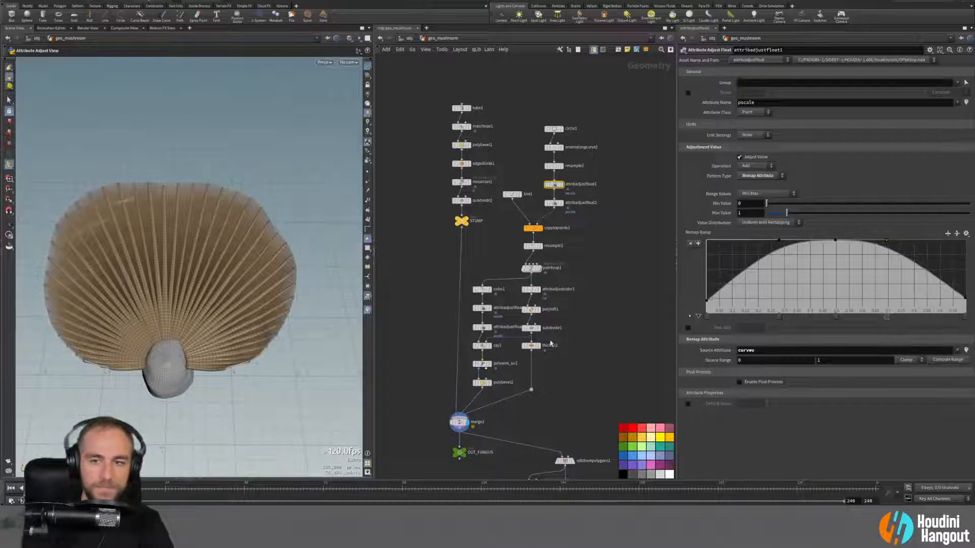
pyautogui.scroll(-1, 144, 319)
pyautogui.keyDown('alt'); pyautogui.moveTo(144, 319); pyautogui.dragTo(169, 291); pyautogui.keyUp('alt')
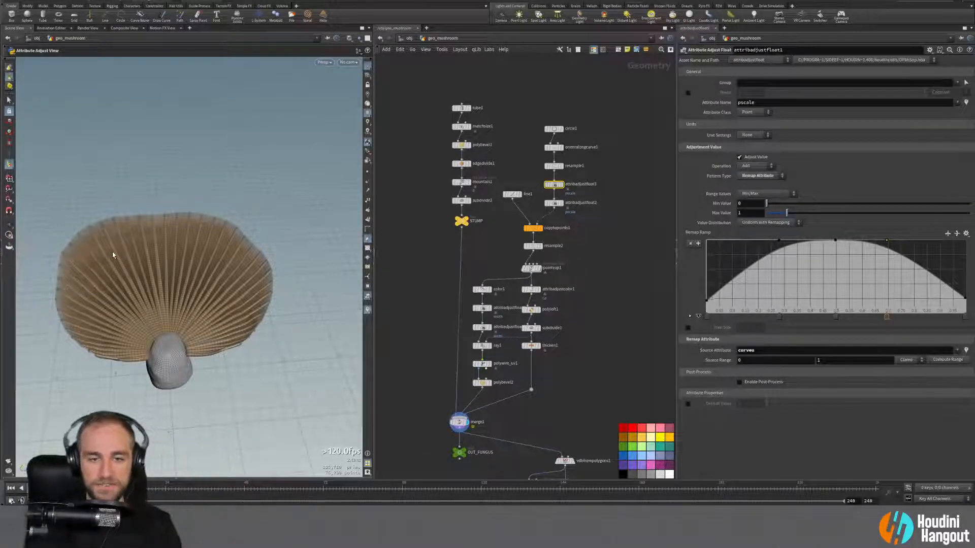
# Step: Duplicate color1 into the wire between STUMP and merge1, and select merge1
pyautogui.keyDown('alt'); pyautogui.moveTo(481, 289); pyautogui.dragTo(461, 253); pyautogui.keyUp('alt')
pyautogui.scroll(3, 184, 333)
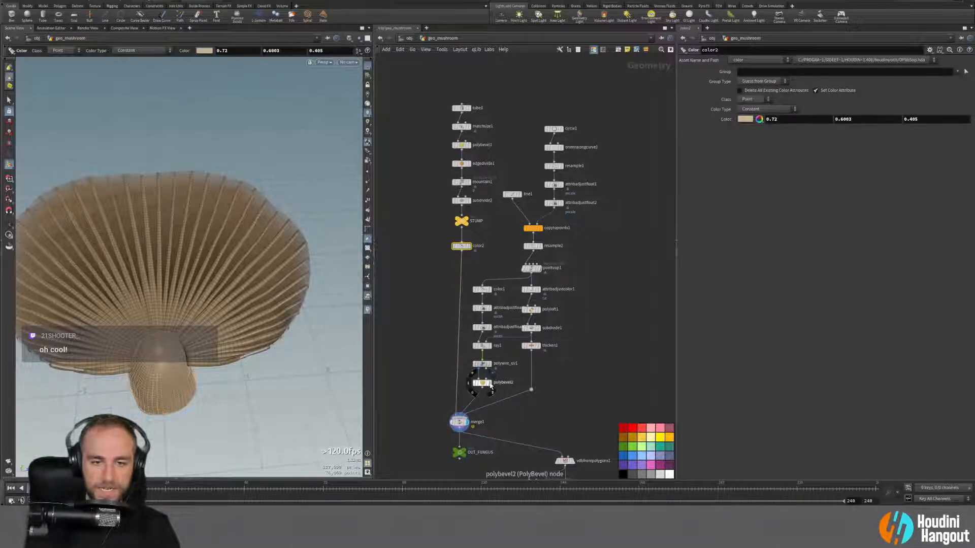
pyautogui.click(459, 422)
# Step: Switch the viewport display to Smooth Shaded and inspect the fungus from below
pyautogui.moveTo(400, 233)
pyautogui.keyDown('alt'); pyautogui.mouseDown()
pyautogui.moveTo(292, 261)
pyautogui.moveTo(245, 300)
pyautogui.mouseUp(); pyautogui.keyUp('alt')
pyautogui.keyDown('alt'); pyautogui.moveTo(245, 300); pyautogui.dragTo(211, 300, button='right'); pyautogui.keyUp('alt')
pyautogui.click(351, 39)
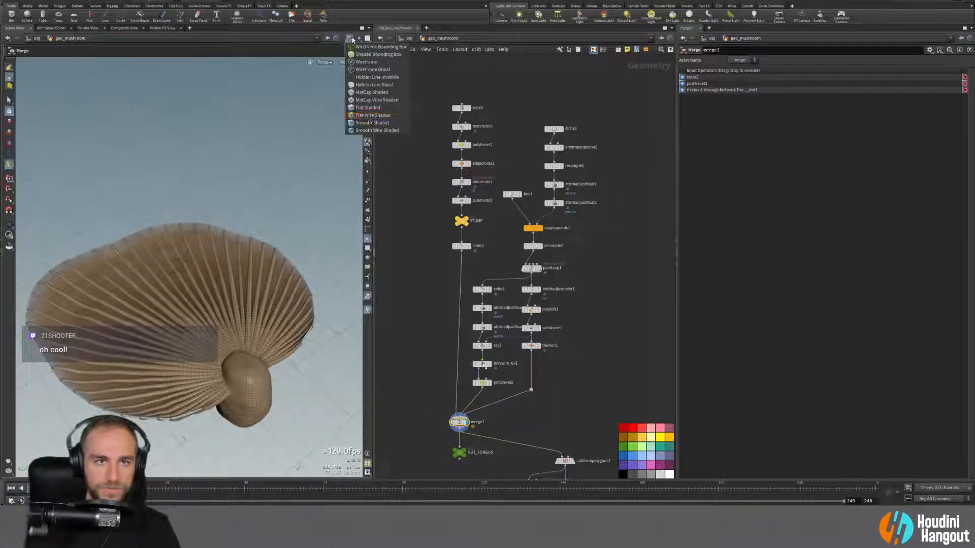
pyautogui.click(373, 123)
pyautogui.keyDown('alt'); pyautogui.moveTo(285, 183); pyautogui.dragTo(204, 309); pyautogui.keyUp('alt')
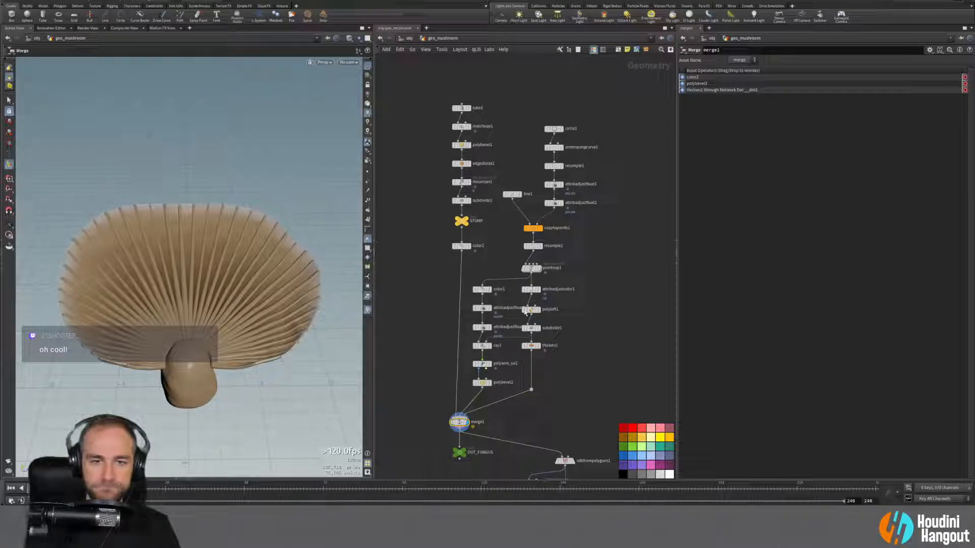
# Step: Check the end colour of attribadjustcolor1's ramp and lighten the stump in color2 to HSV saturation 0.283 and value 0.952
pyautogui.click(532, 290)
pyautogui.click(966, 225)
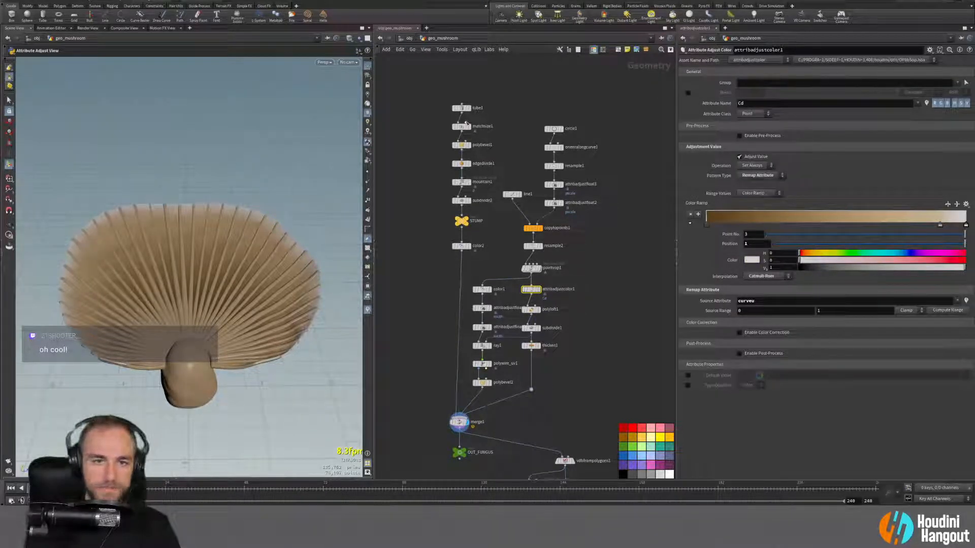
pyautogui.click(461, 246)
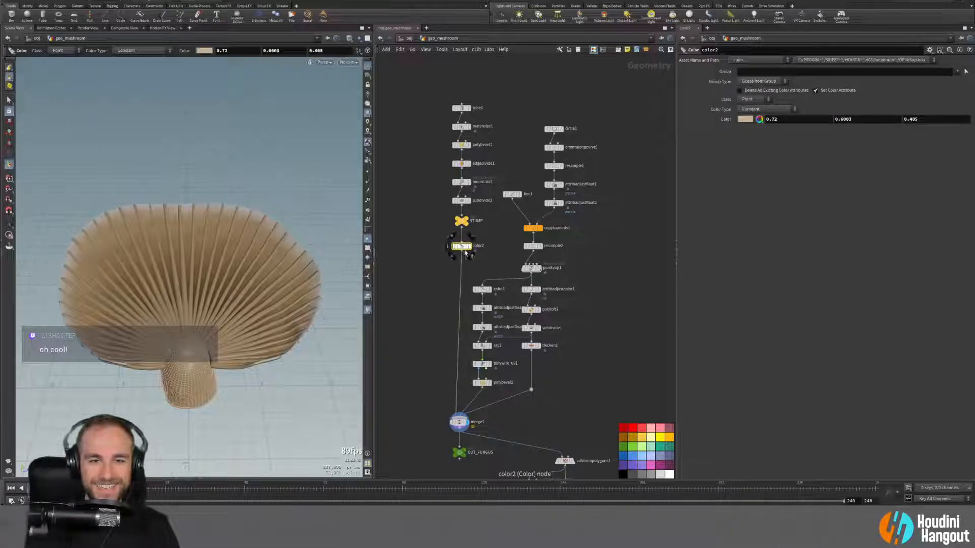
pyautogui.click(758, 119)
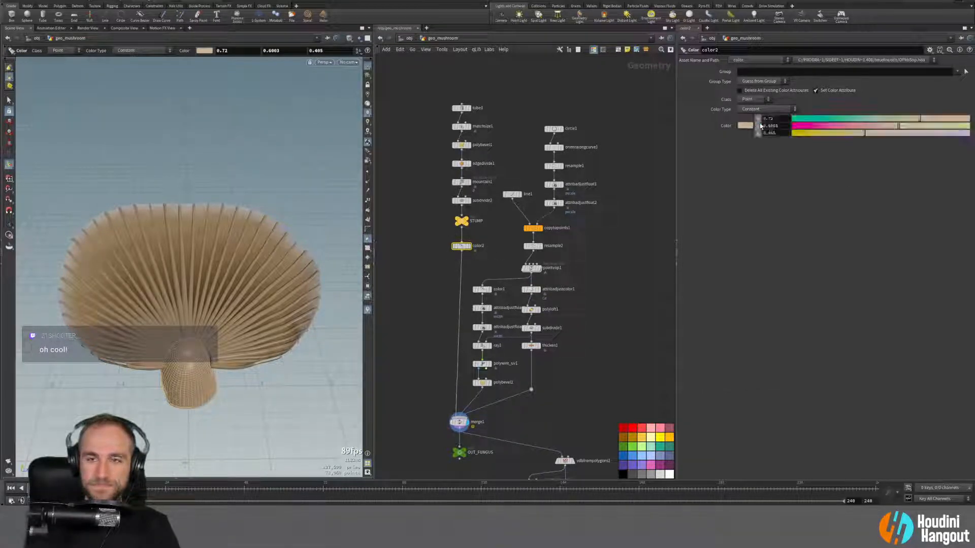
pyautogui.click(759, 126)
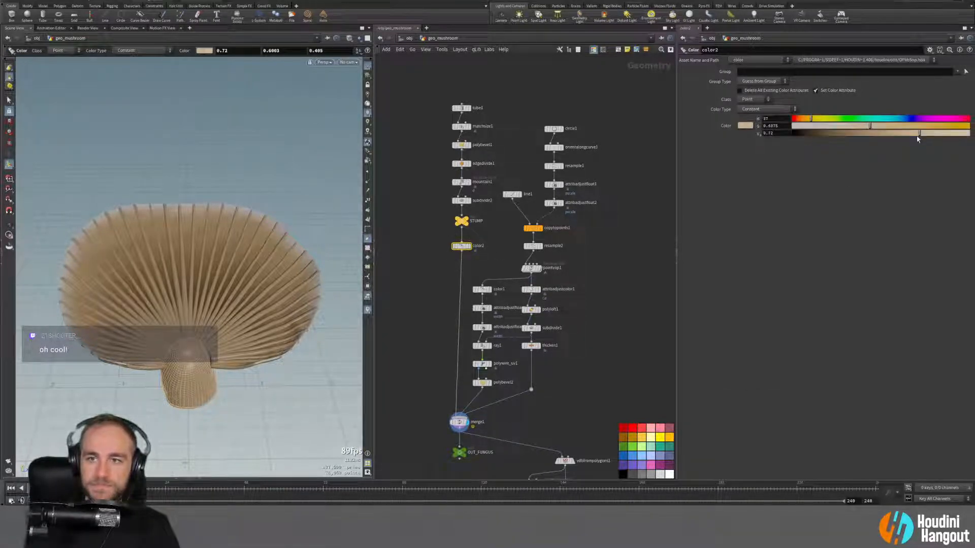
pyautogui.moveTo(919, 133); pyautogui.dragTo(960, 133)
pyautogui.moveTo(870, 126); pyautogui.dragTo(842, 128)
pyautogui.scroll(-3, 193, 250)
pyautogui.keyDown('alt'); pyautogui.moveTo(192, 249); pyautogui.dragTo(181, 276); pyautogui.keyUp('alt')
pyautogui.click(566, 406)
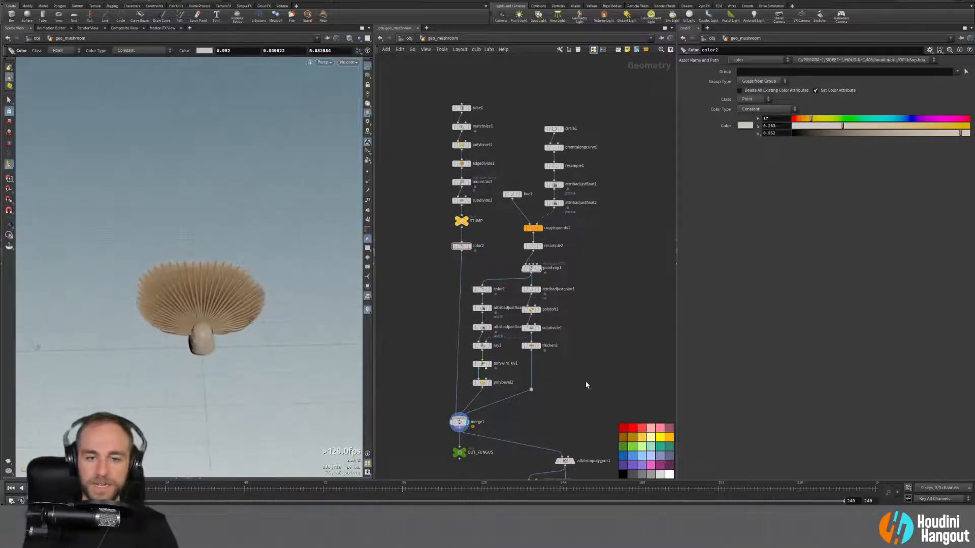
# Step: Move color2 up the chain between subdivide2 and STUMP, and inspect the lightened stump from below
pyautogui.scroll(2, 586, 388)
pyautogui.moveTo(585, 398); pyautogui.dragTo(583, 352, button='middle')
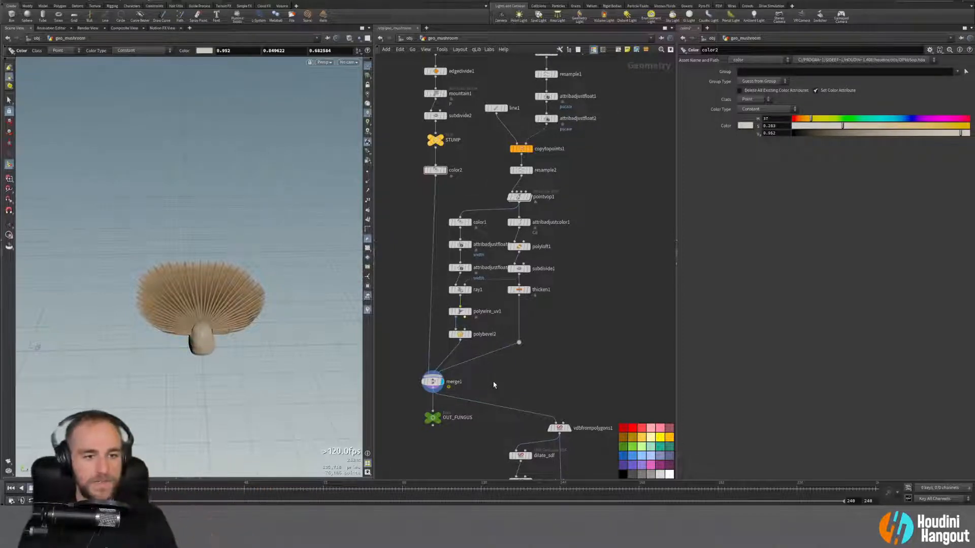
pyautogui.moveTo(436, 173); pyautogui.dragTo(436, 136)
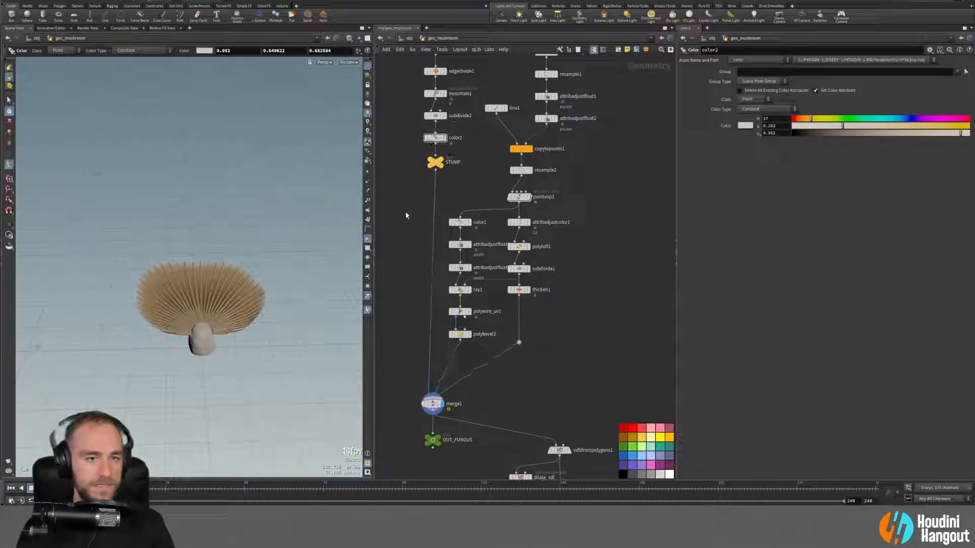
pyautogui.moveTo(403, 218); pyautogui.dragTo(408, 295, button='middle')
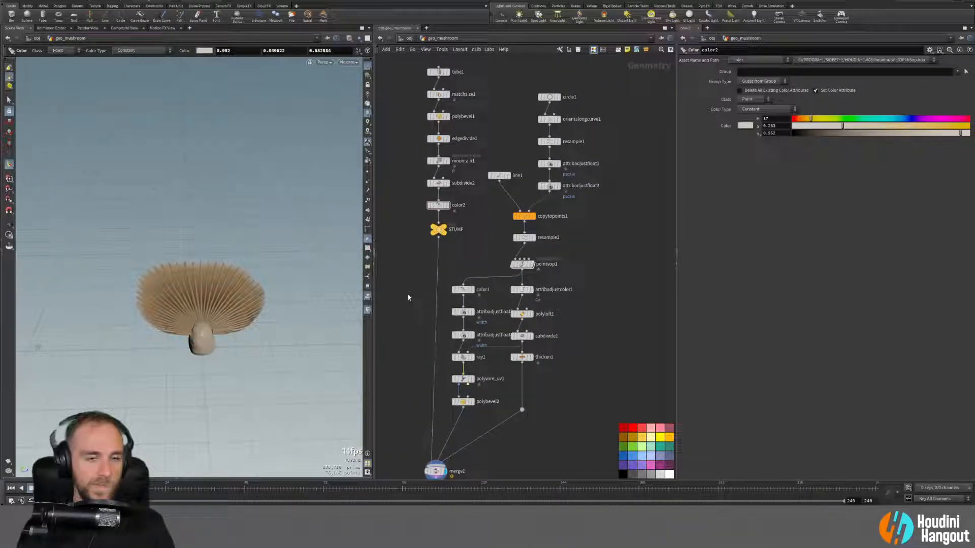
pyautogui.keyDown('alt'); pyautogui.moveTo(246, 318); pyautogui.dragTo(200, 335, button='right'); pyautogui.keyUp('alt')
pyautogui.keyDown('alt'); pyautogui.moveTo(200, 335); pyautogui.dragTo(197, 350); pyautogui.keyUp('alt')
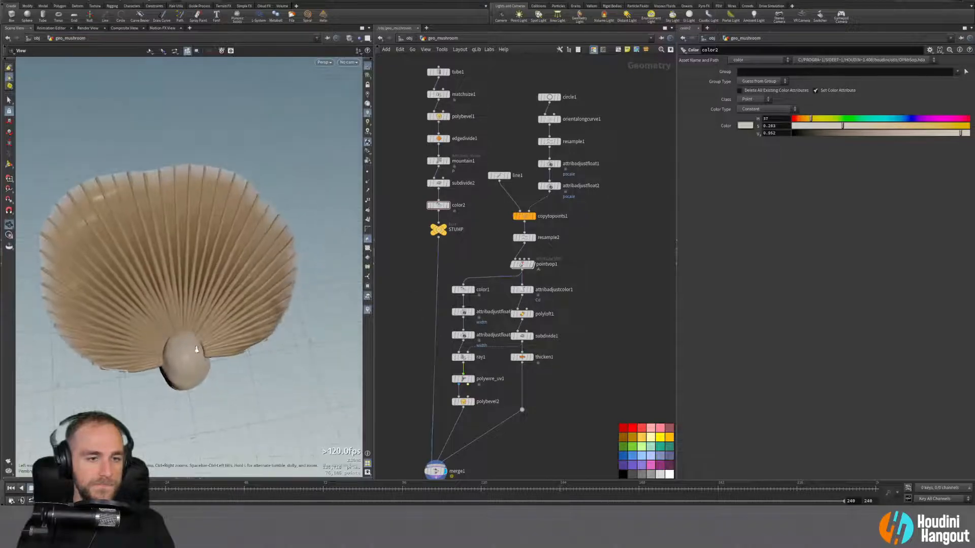
pyautogui.keyDown('alt'); pyautogui.moveTo(197, 349); pyautogui.dragTo(189, 335, button='right'); pyautogui.keyUp('alt')
pyautogui.keyDown('alt'); pyautogui.moveTo(190, 335); pyautogui.dragTo(197, 336); pyautogui.keyUp('alt')
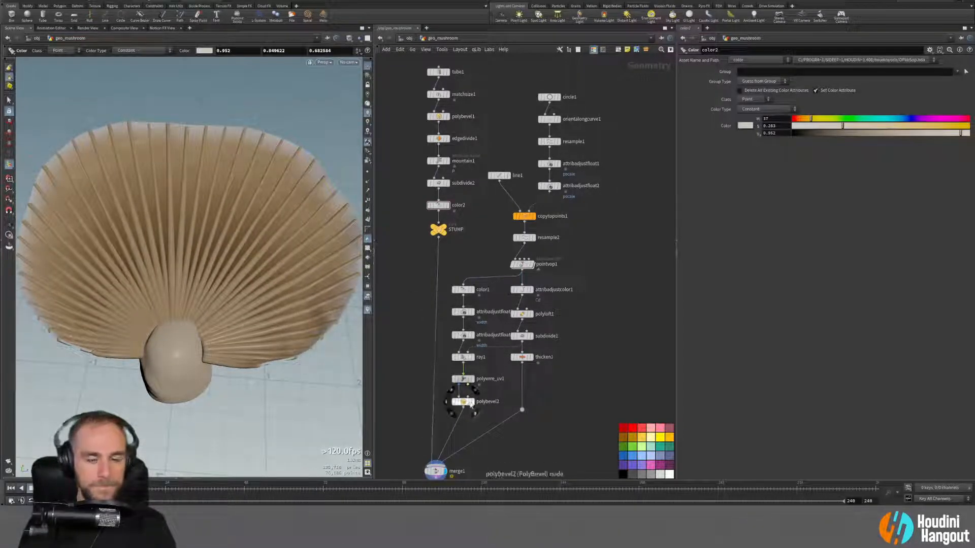
# Step: Shift polywire_uv1, polybevel2 and ray1 lower in the network to make room above them
pyautogui.moveTo(471, 438); pyautogui.dragTo(496, 403, button='middle')
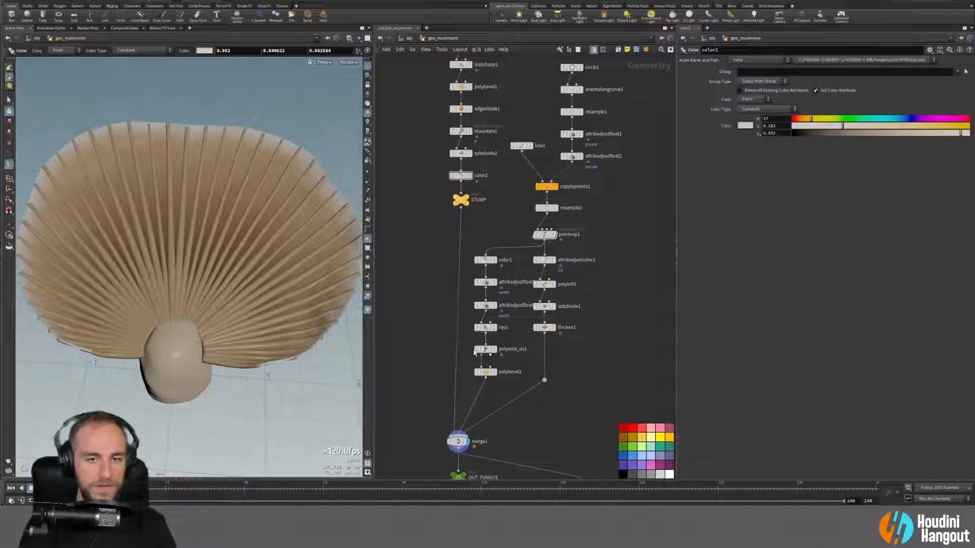
pyautogui.moveTo(463, 346); pyautogui.dragTo(535, 400)
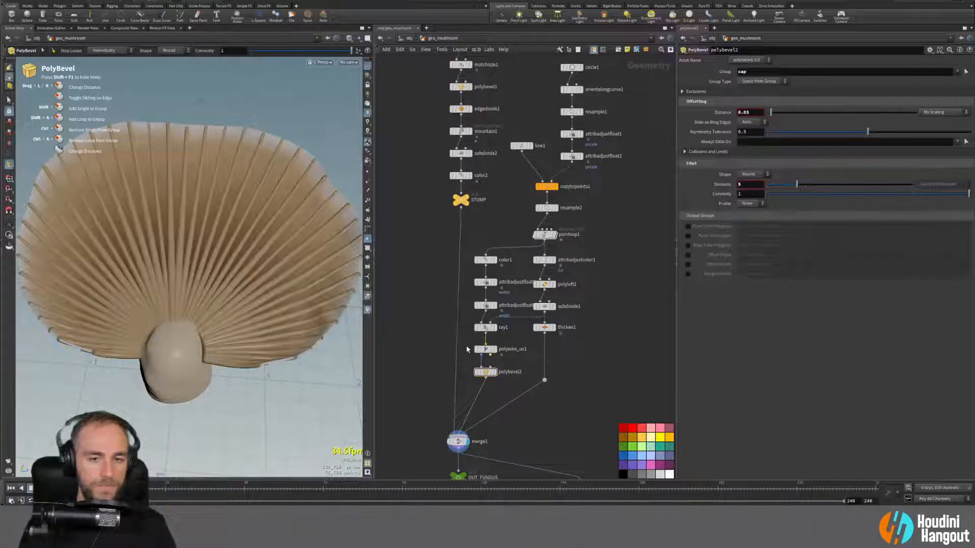
pyautogui.moveTo(482, 351); pyautogui.dragTo(482, 363)
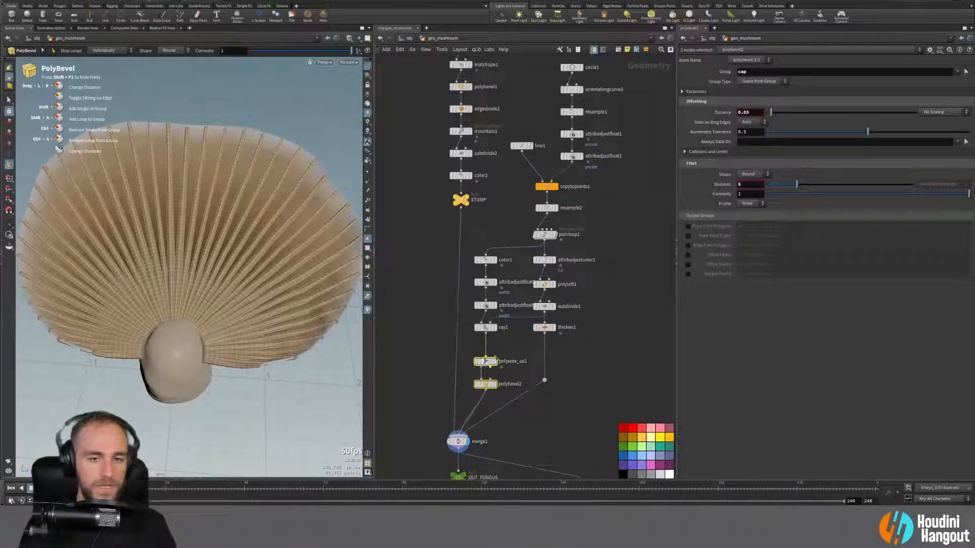
pyautogui.moveTo(459, 442)
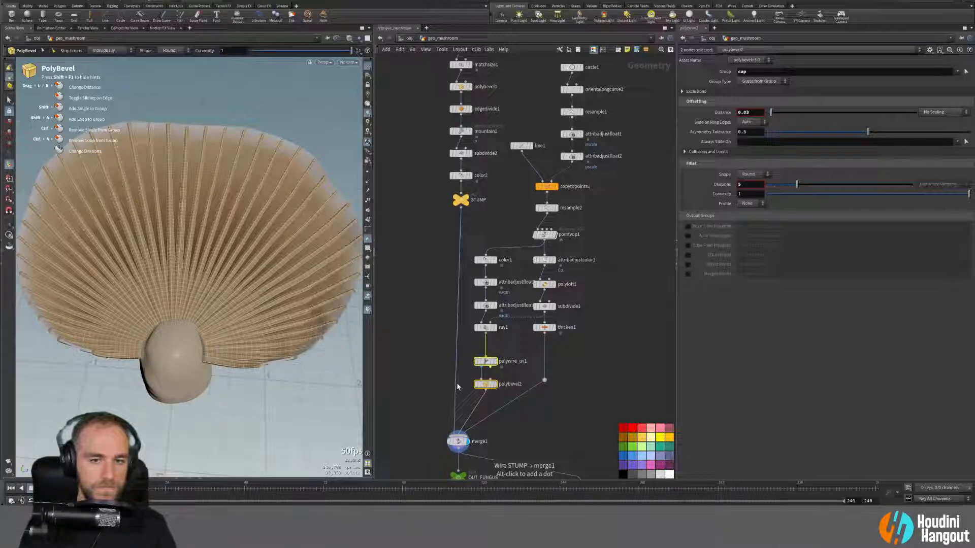
pyautogui.click(495, 329)
pyautogui.moveTo(496, 332); pyautogui.dragTo(487, 340)
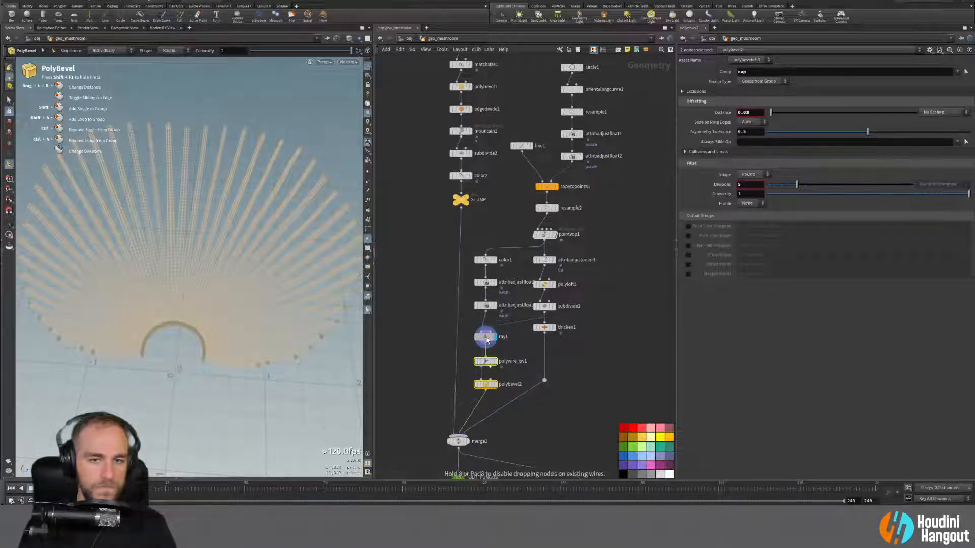
# Step: Display the output of attribadjustfloat4 and turn on point display to examine the vein curves
pyautogui.click(491, 306)
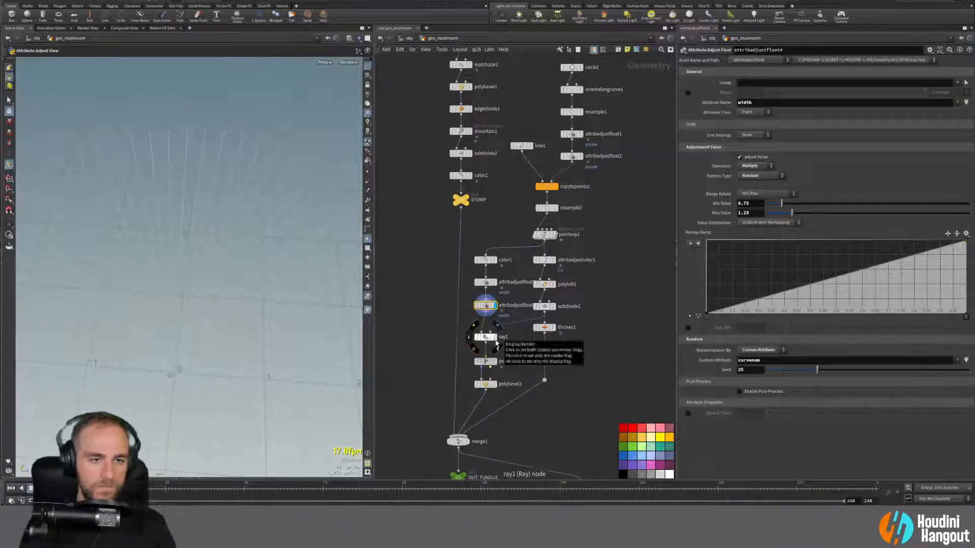
pyautogui.click(368, 172)
pyautogui.scroll(2, 181, 298)
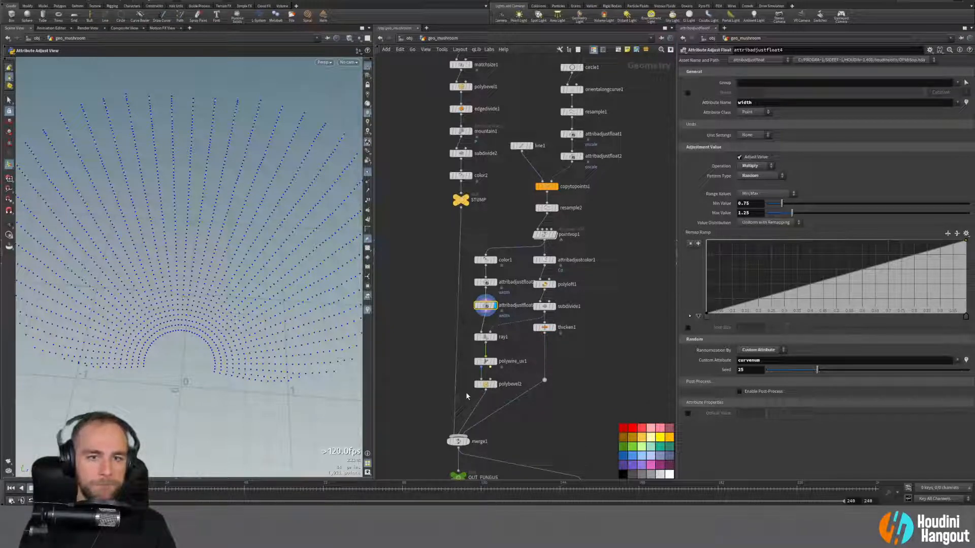
# Step: Bypass polywire_uv1, polybevel2, thicken1, subdivide1 and ray1, and inspect the bare cap surface from subdivide1
pyautogui.moveTo(509, 350); pyautogui.dragTo(463, 391)
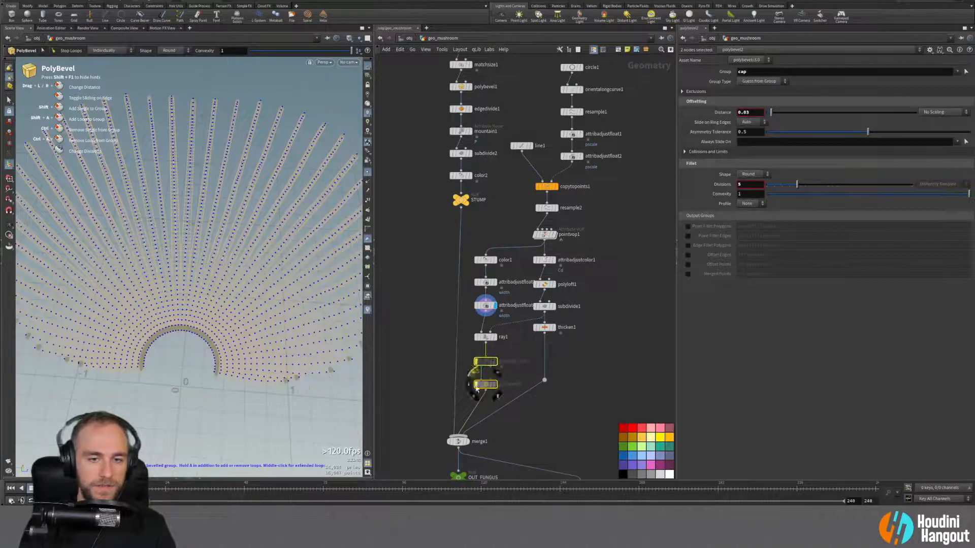
pyautogui.click(476, 386)
pyautogui.moveTo(525, 325); pyautogui.dragTo(563, 346)
pyautogui.click(536, 328)
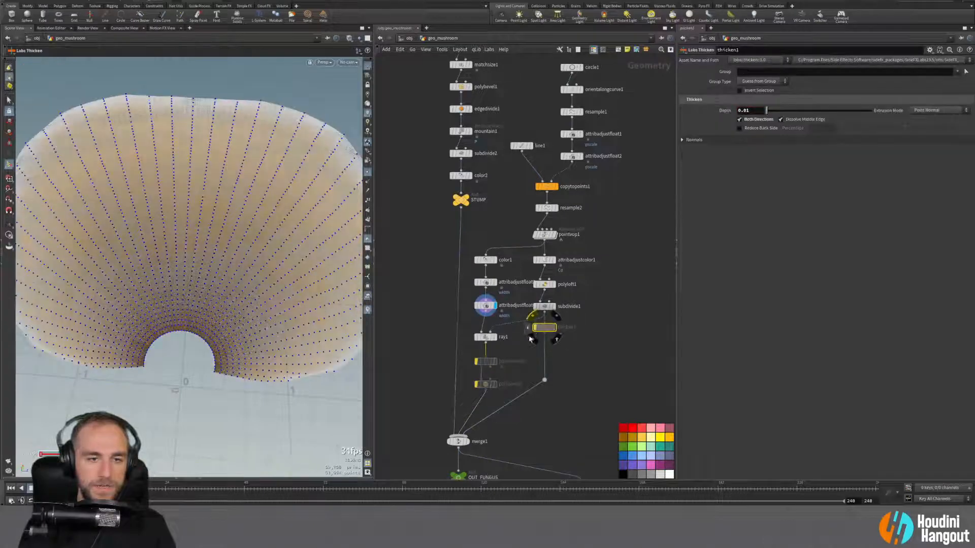
pyautogui.click(553, 306)
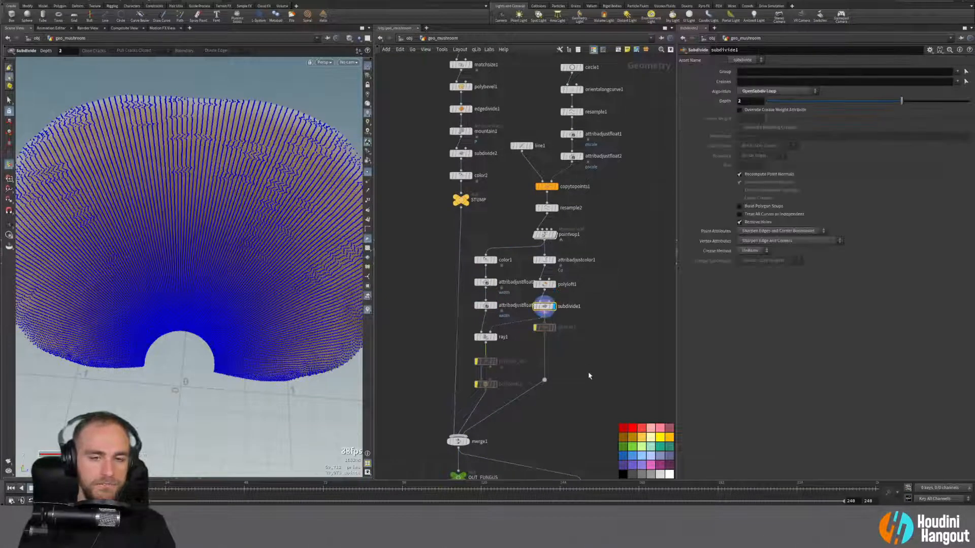
pyautogui.click(536, 306)
pyautogui.click(476, 336)
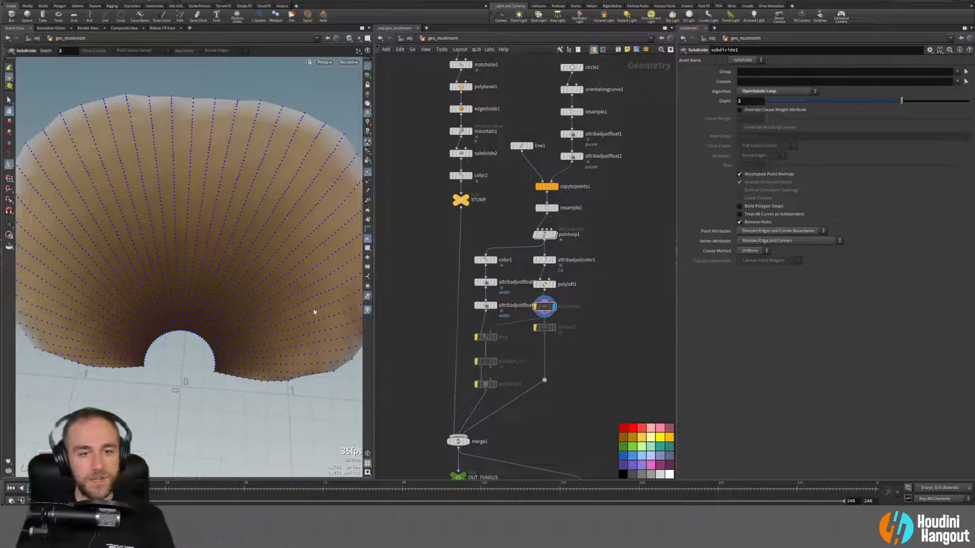
pyautogui.press('Escape')
pyautogui.moveTo(325, 182); pyautogui.dragTo(278, 206)
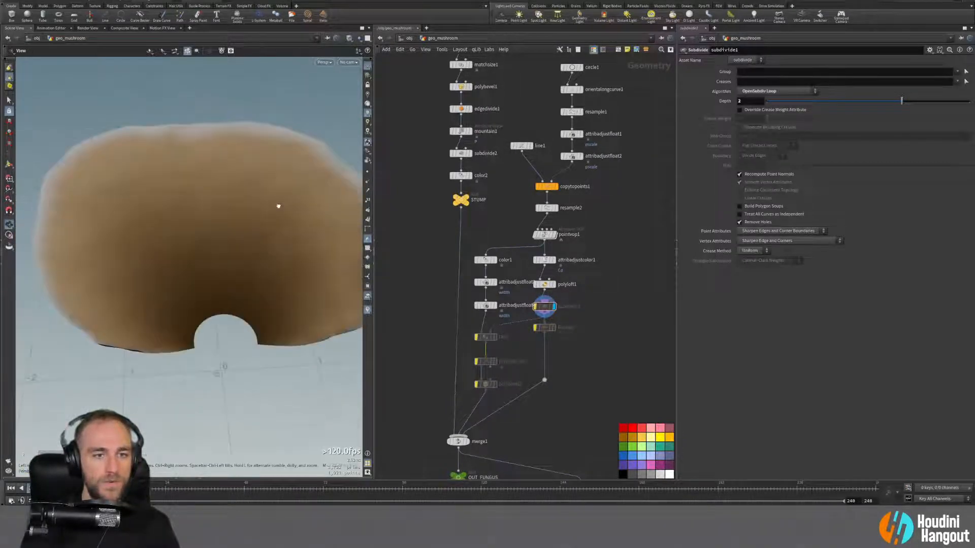
# Step: Temporarily bypass polyloft1 to examine the underlying curves, and enable it again
pyautogui.click(535, 285)
pyautogui.keyDown('alt'); pyautogui.moveTo(187, 240); pyautogui.dragTo(181, 220); pyautogui.keyUp('alt')
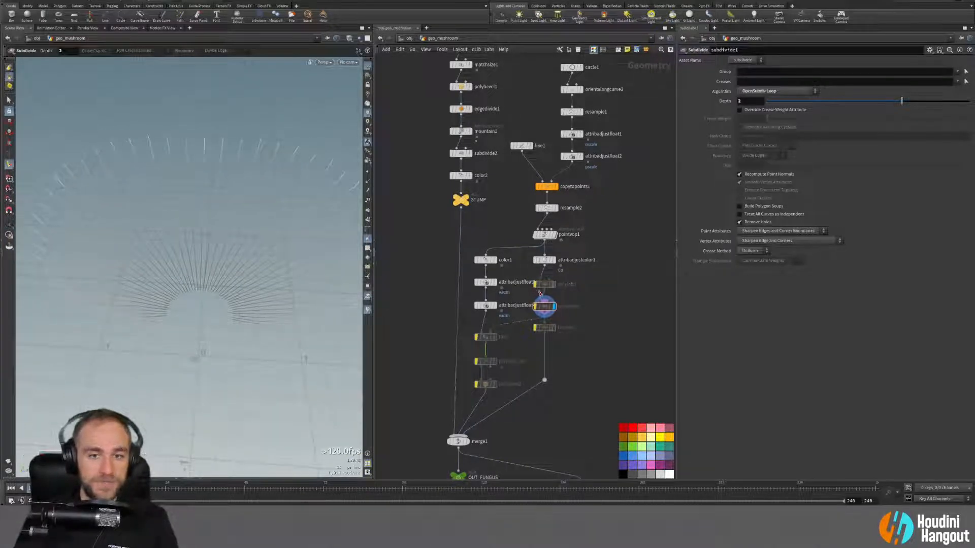
pyautogui.click(536, 285)
# Step: Shift color1 and the two width adjustment nodes upward, and insert a Null named VEINS between attribadjustfloat4 and ray1
pyautogui.click(489, 307)
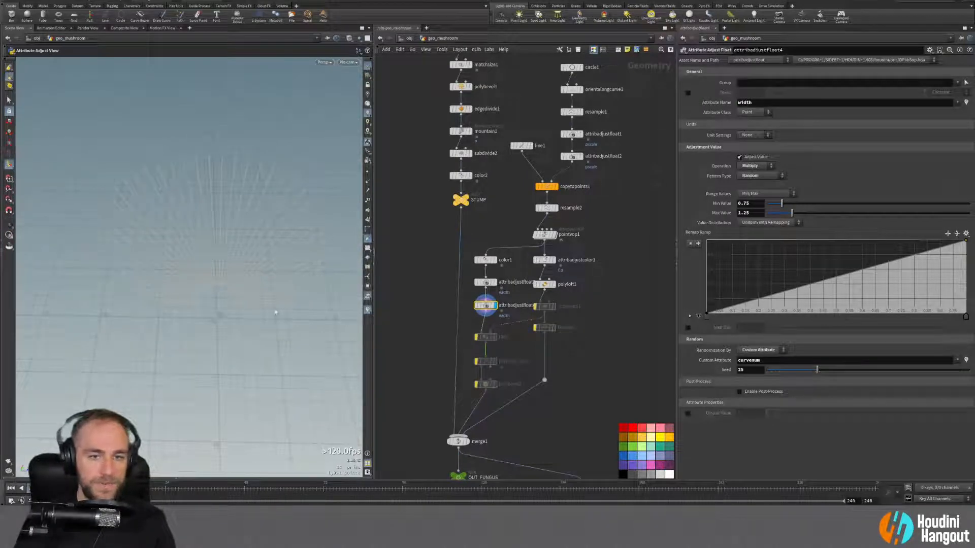
pyautogui.moveTo(472, 238); pyautogui.dragTo(487, 281)
pyautogui.press('Tab')
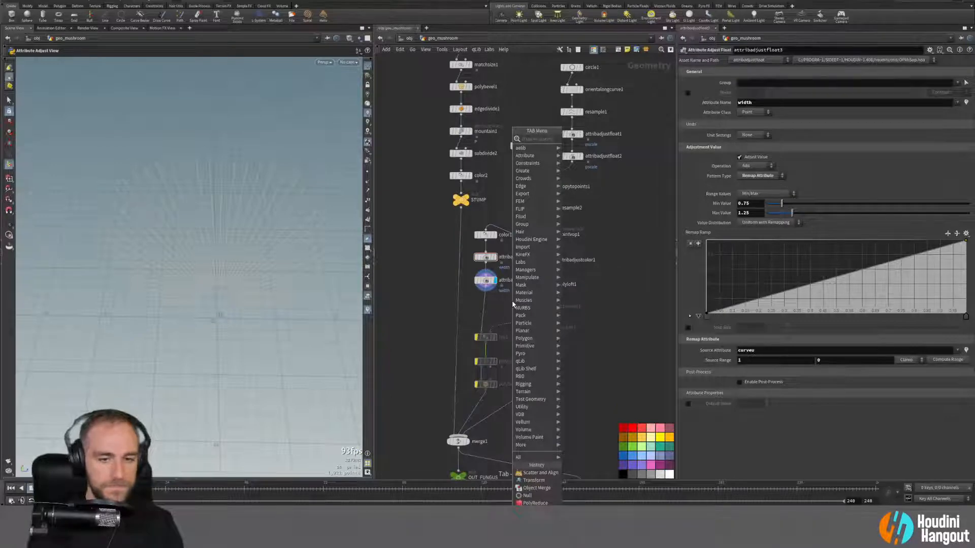
pyautogui.write('null')
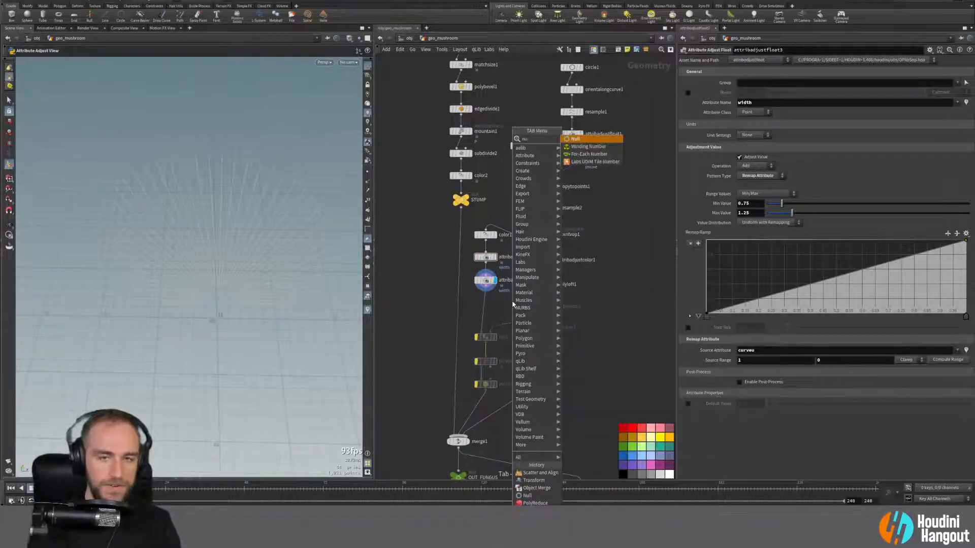
pyautogui.press('Return')
pyautogui.click(513, 303)
pyautogui.moveTo(522, 307); pyautogui.dragTo(482, 315)
pyautogui.doubleClick(500, 308)
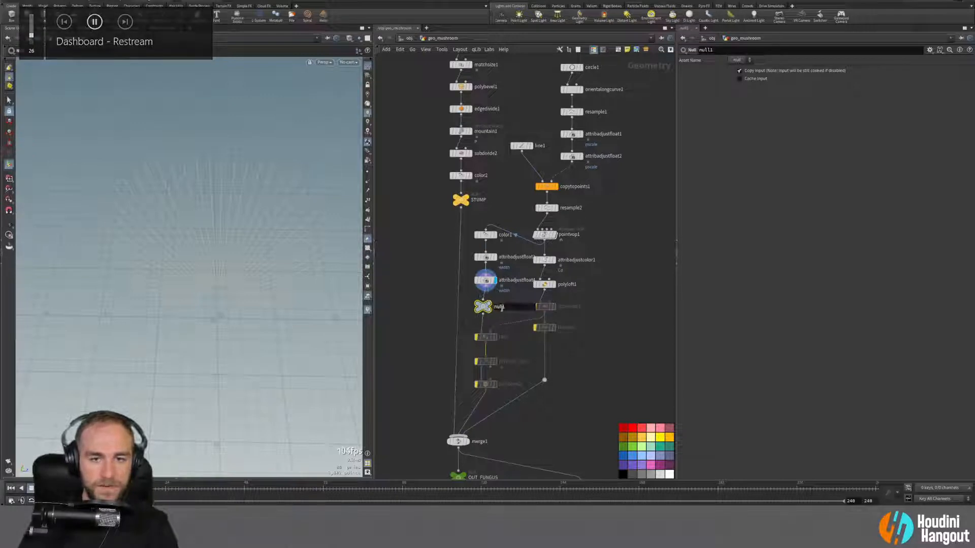
pyautogui.write('VEINS')
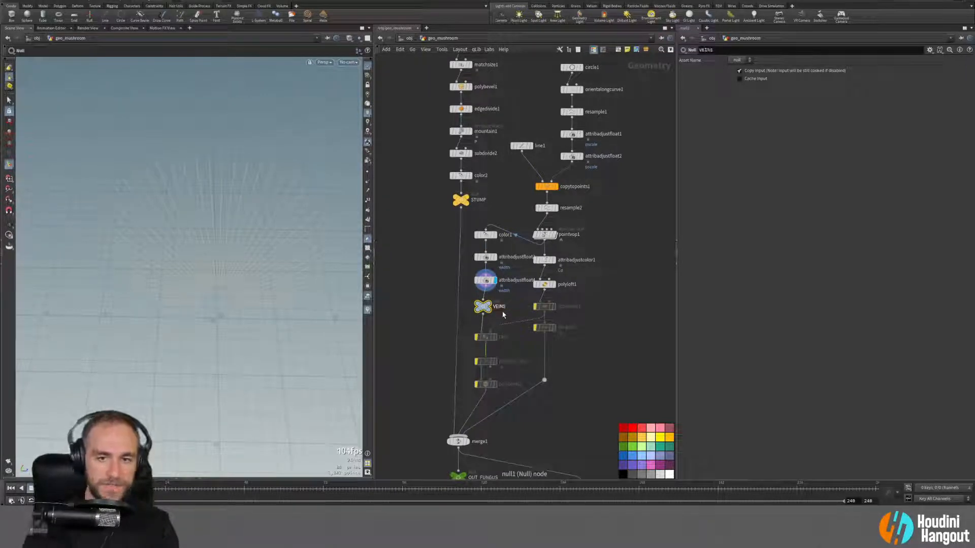
pyautogui.scroll(3, 503, 313)
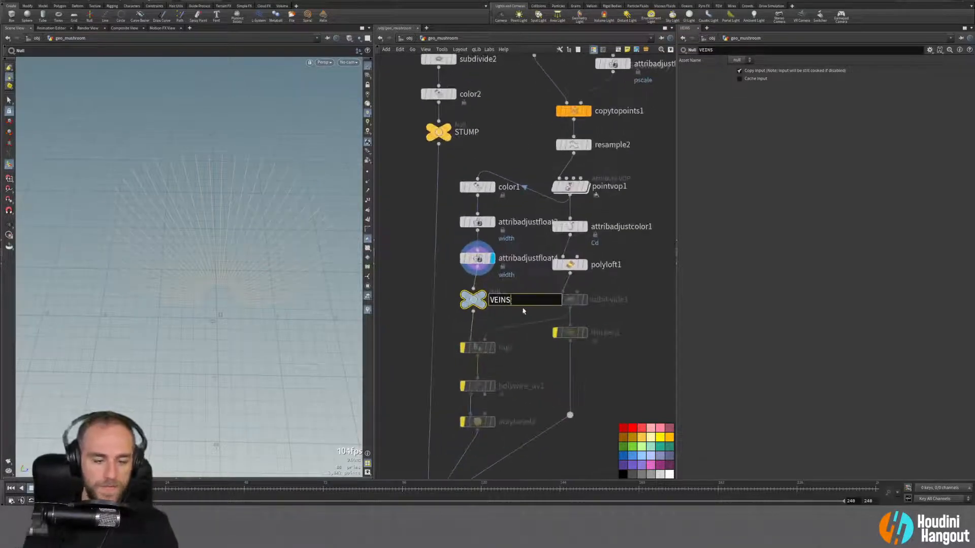
# Step: Name the new Null below attribadjustfloat4 VEIN_POLYS
pyautogui.write('_P')
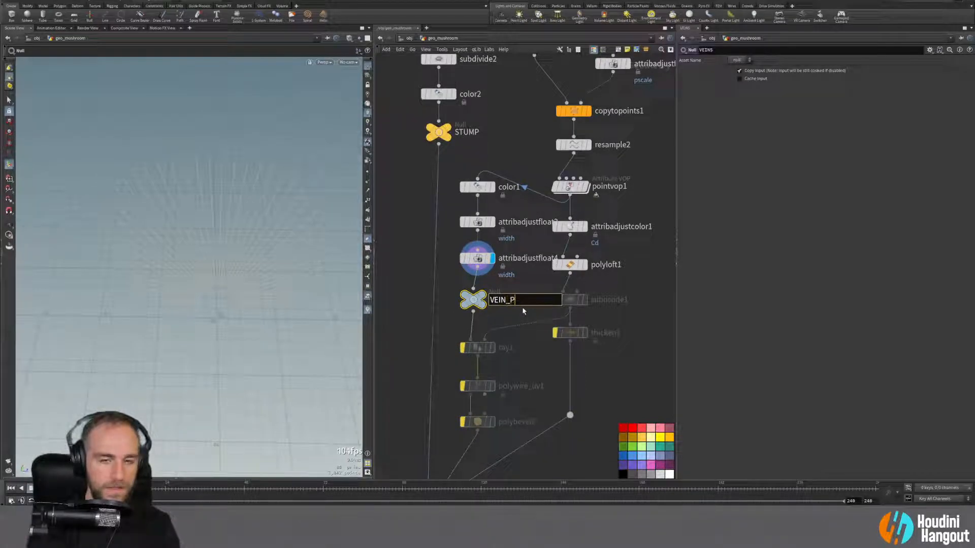
pyautogui.write('OLYD')
pyautogui.press('BackSpace')
pyautogui.write('S')
pyautogui.press('Return')
# Step: Lay out the vein branch nodes from color1 down to VEIN_POLYS in a straight, evenly spaced column
pyautogui.moveTo(453, 172); pyautogui.dragTo(502, 317)
pyautogui.press('l')
pyautogui.click(409, 316)
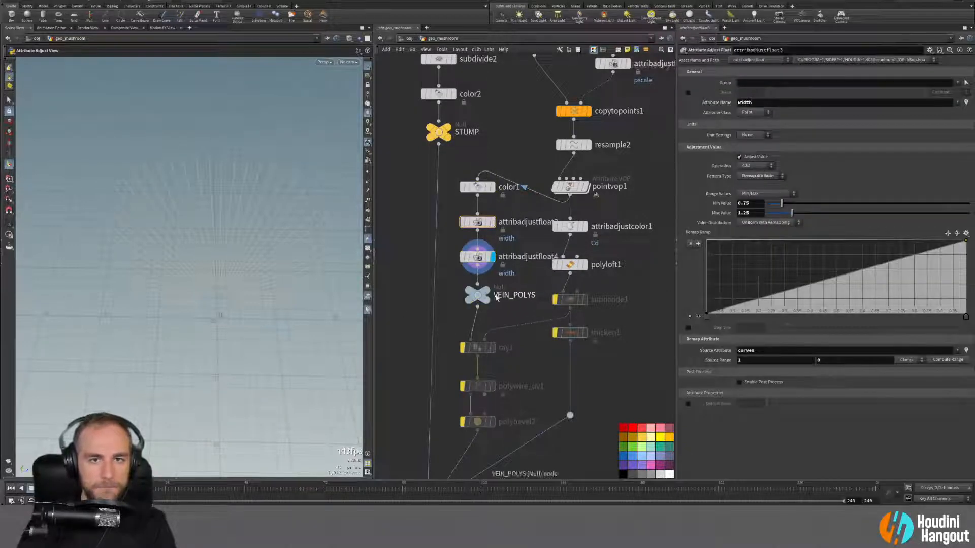
pyautogui.click(492, 302)
pyautogui.click(641, 436)
# Step: Display VEIN_POLYS to examine the vein curves up close, and switch the display to pointvop1
pyautogui.click(486, 292)
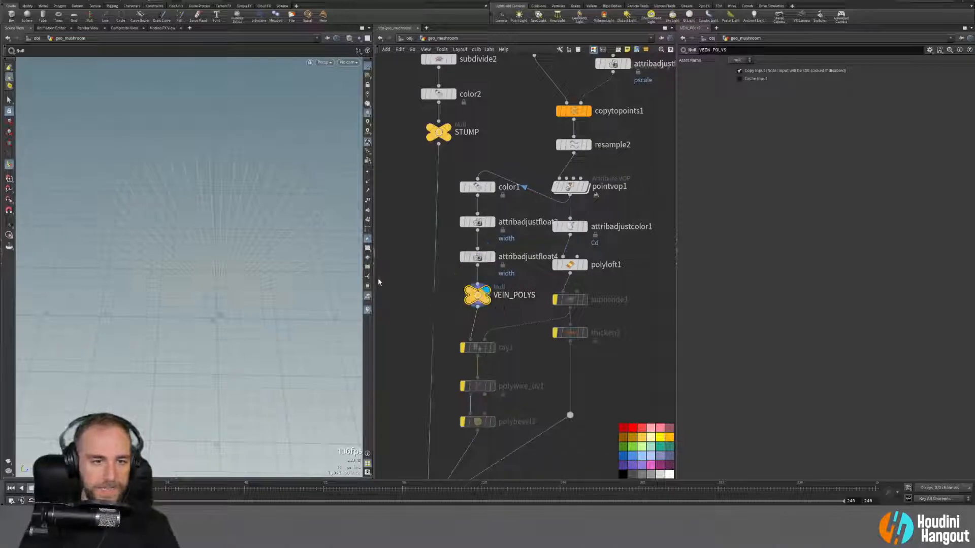
pyautogui.keyDown('alt'); pyautogui.moveTo(193, 221); pyautogui.dragTo(208, 259); pyautogui.keyUp('alt')
pyautogui.scroll(4, 209, 259)
pyautogui.scroll(-4, 168, 260)
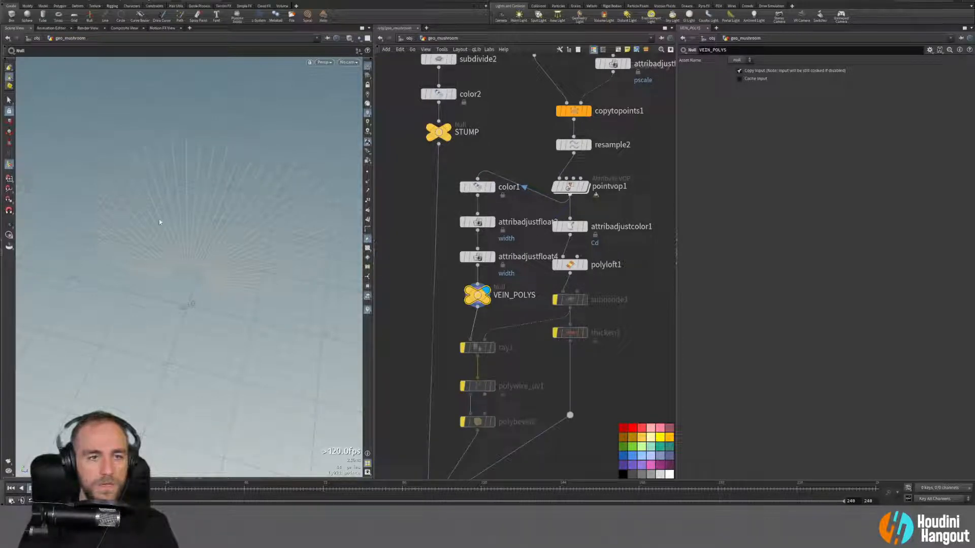
pyautogui.moveTo(167, 281)
pyautogui.keyDown('alt'); pyautogui.mouseDown()
pyautogui.moveTo(151, 281)
pyautogui.moveTo(187, 262)
pyautogui.moveTo(144, 257)
pyautogui.moveTo(174, 274)
pyautogui.mouseUp(); pyautogui.keyUp('alt')
pyautogui.scroll(4, 151, 282)
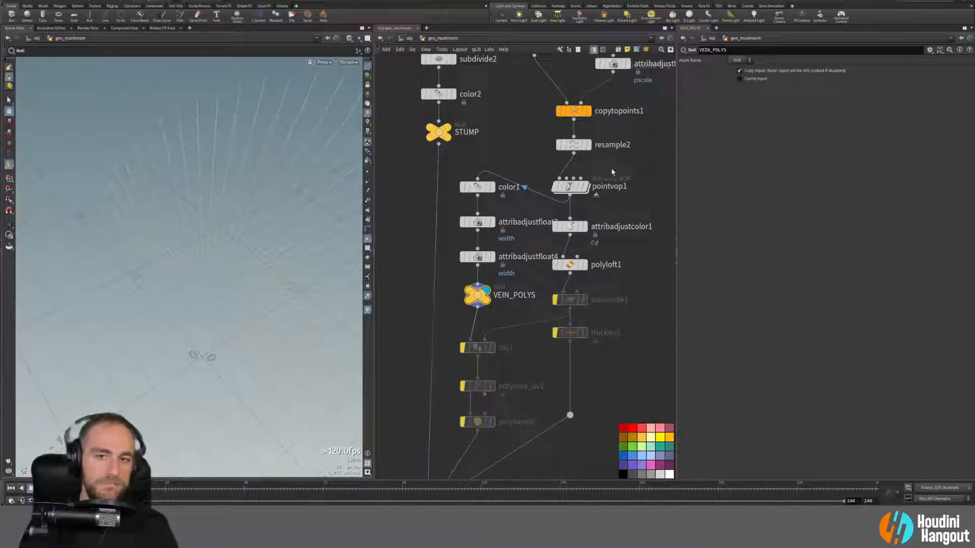
pyautogui.click(584, 186)
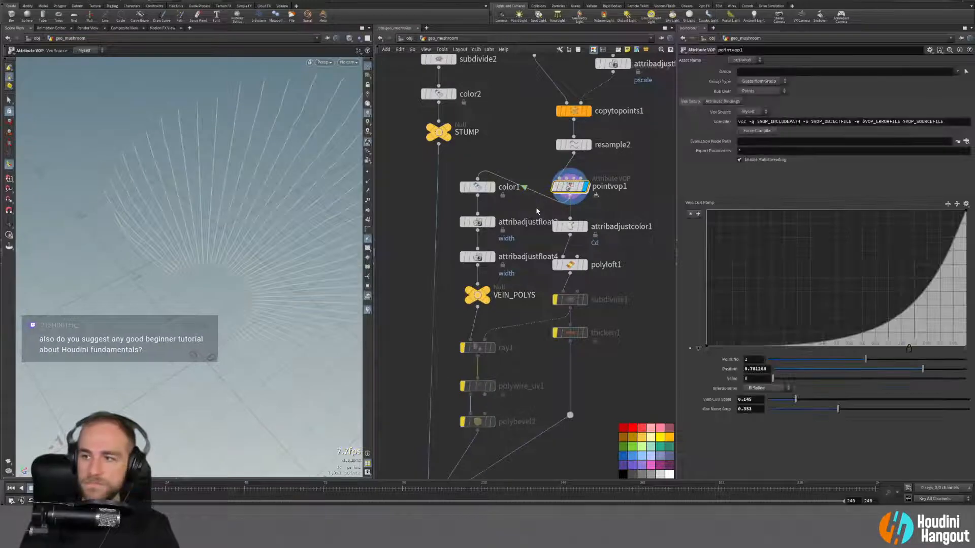
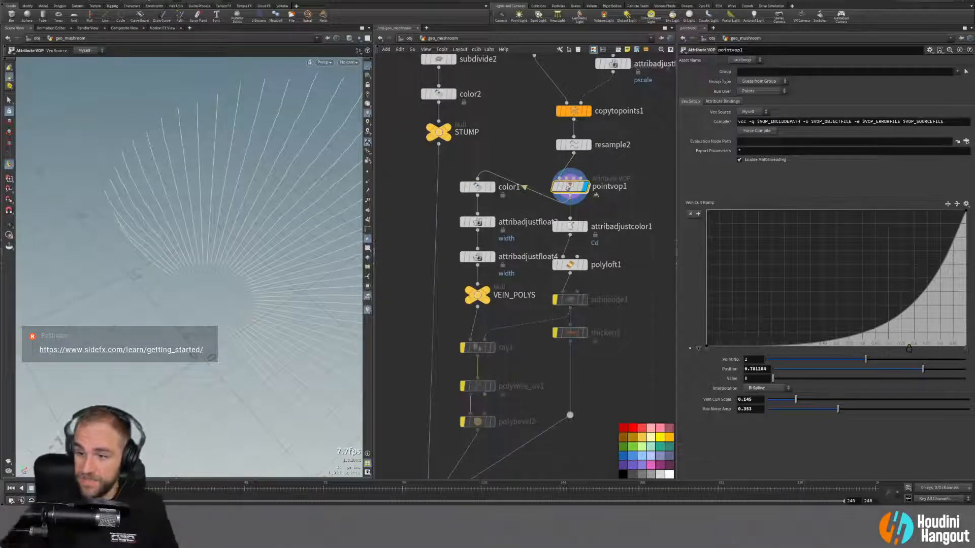
# Step: Switch to the browser, look through the SideFX Getting Started page's beginner tutorials and transition guides, and return to Houdini
pyautogui.moveTo(0, 2); pyautogui.dragTo(401, 0)
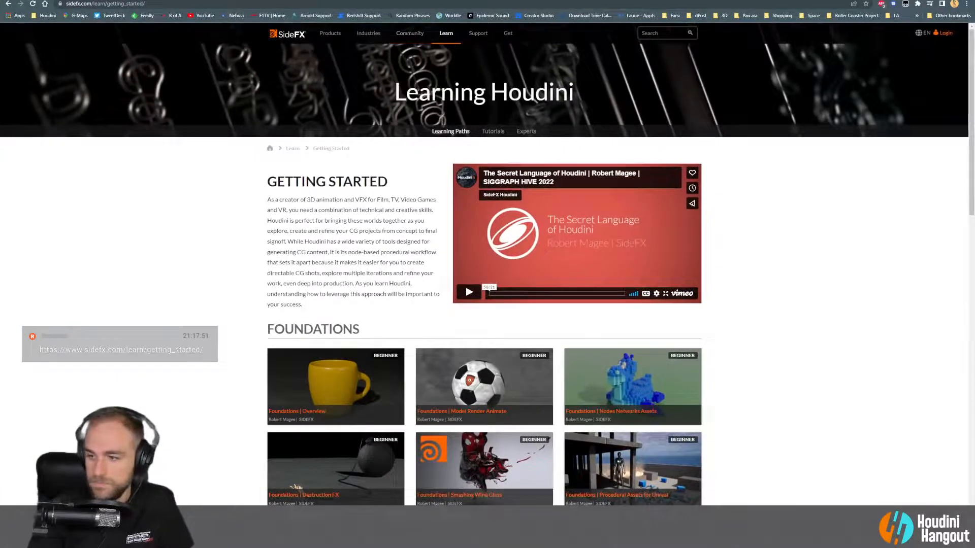
pyautogui.scroll(-2, 197, 290)
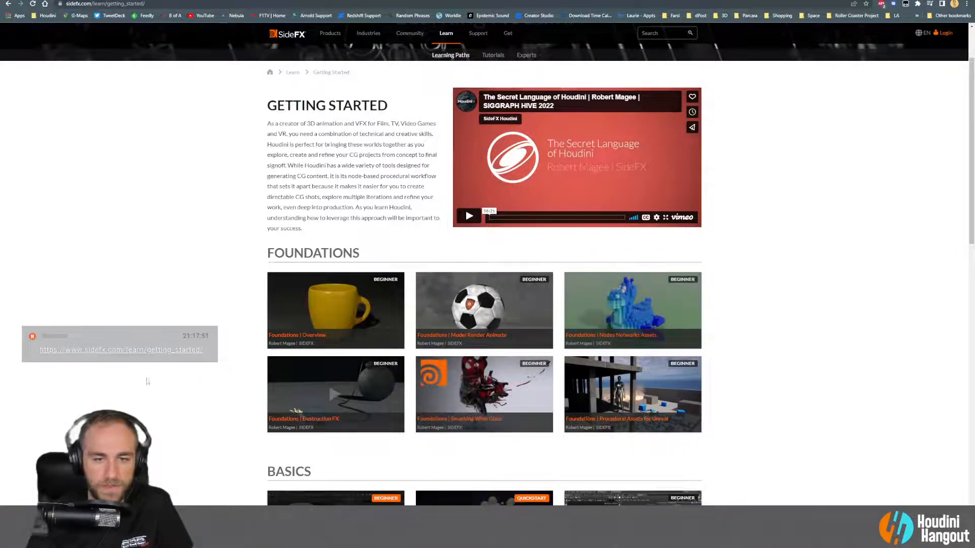
pyautogui.scroll(-4, 487, 274)
pyautogui.scroll(-1, 355, 234)
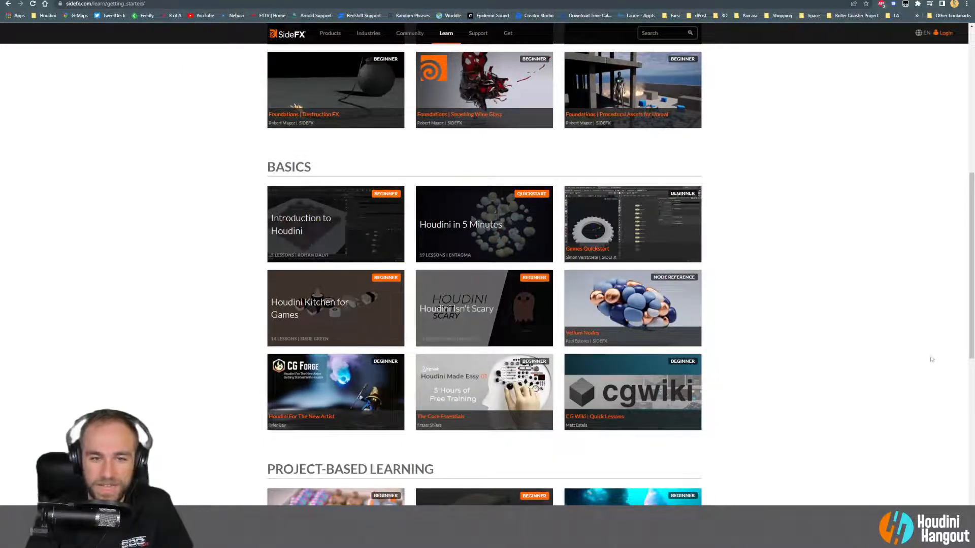
pyautogui.scroll(-3, 259, 351)
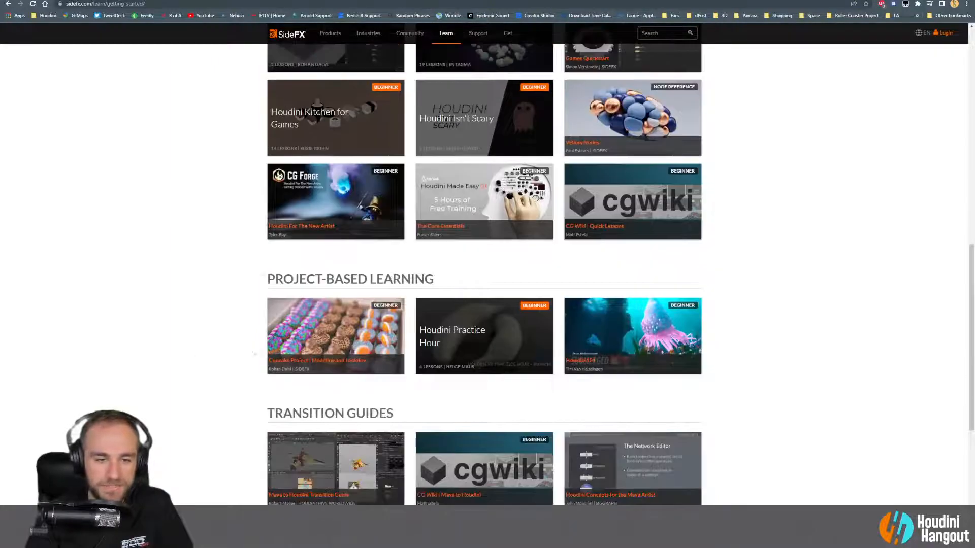
pyautogui.scroll(-1, 251, 348)
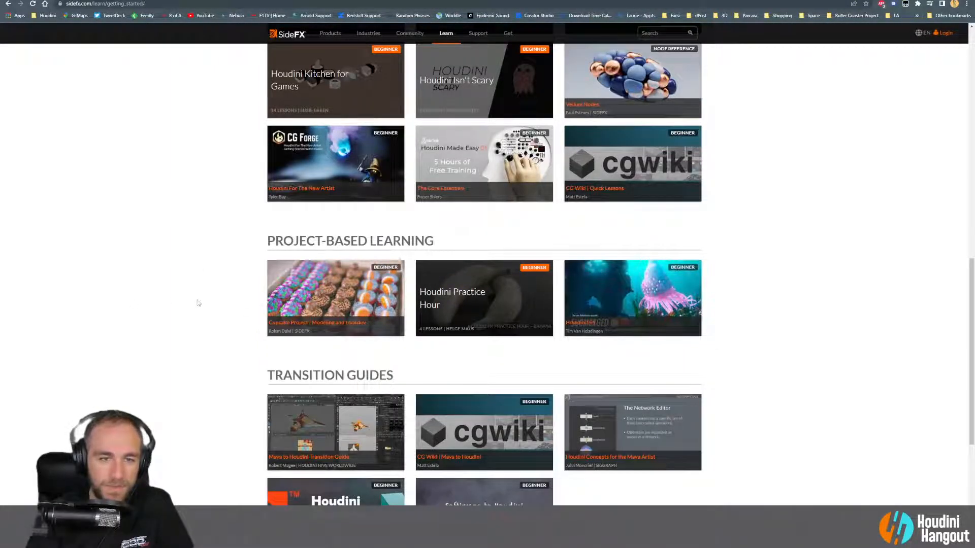
pyautogui.scroll(-1, 197, 305)
pyautogui.scroll(-2, 197, 308)
pyautogui.scroll(1, 194, 314)
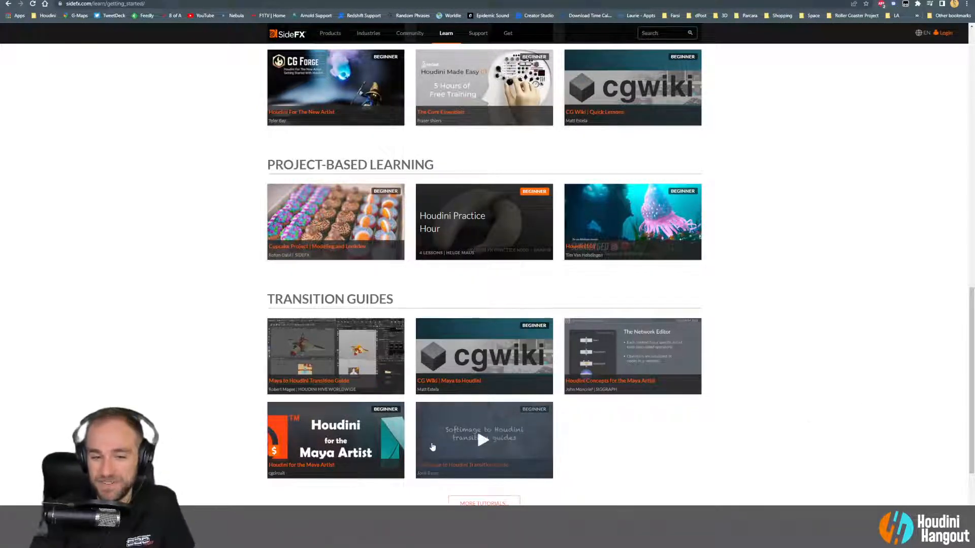
pyautogui.scroll(-1, 731, 458)
pyautogui.scroll(1, 627, 427)
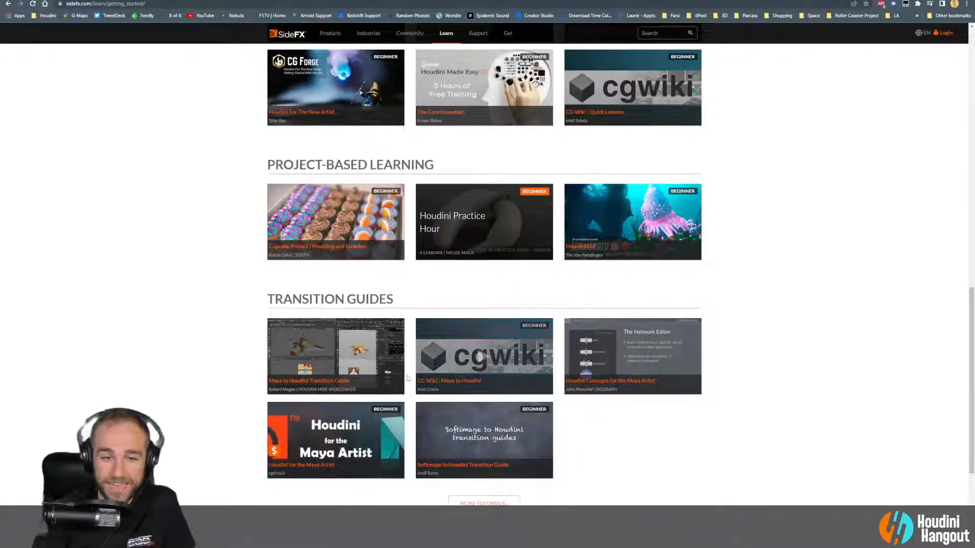
pyautogui.scroll(13, 393, 333)
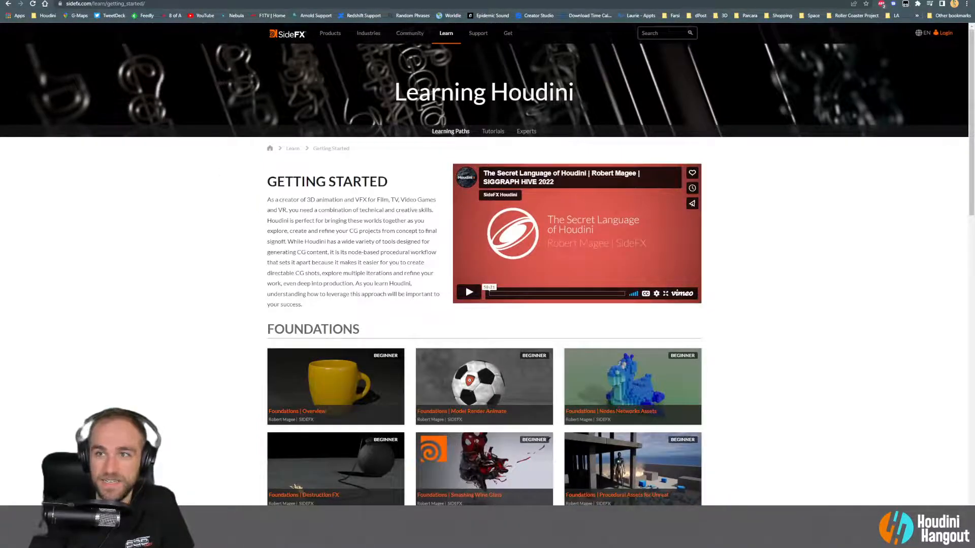
pyautogui.hotkey('alt', 'Tab')
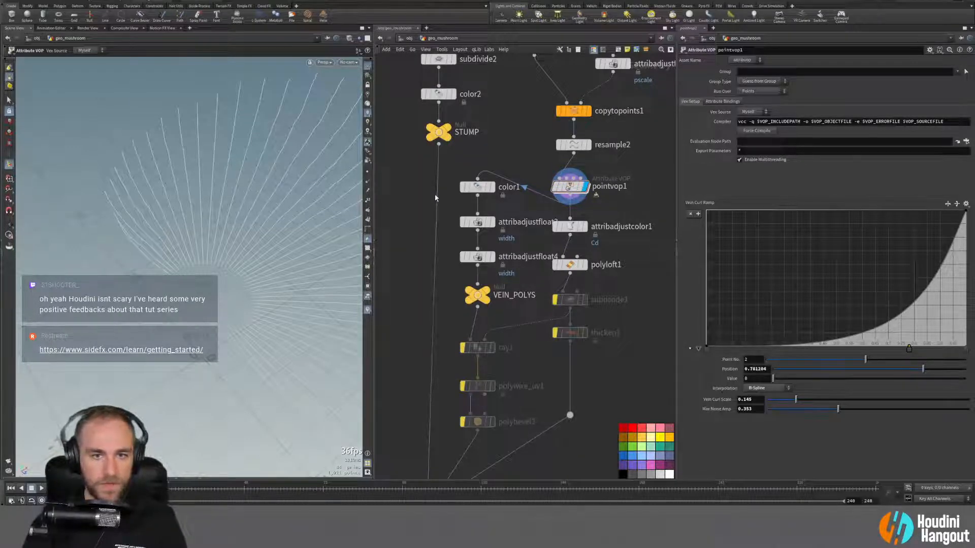
# Step: Display resample2 and copytopoints1 in turn to examine the straight curves before the noise deformation
pyautogui.keyDown('alt'); pyautogui.moveTo(148, 254); pyautogui.dragTo(327, 220); pyautogui.keyUp('alt')
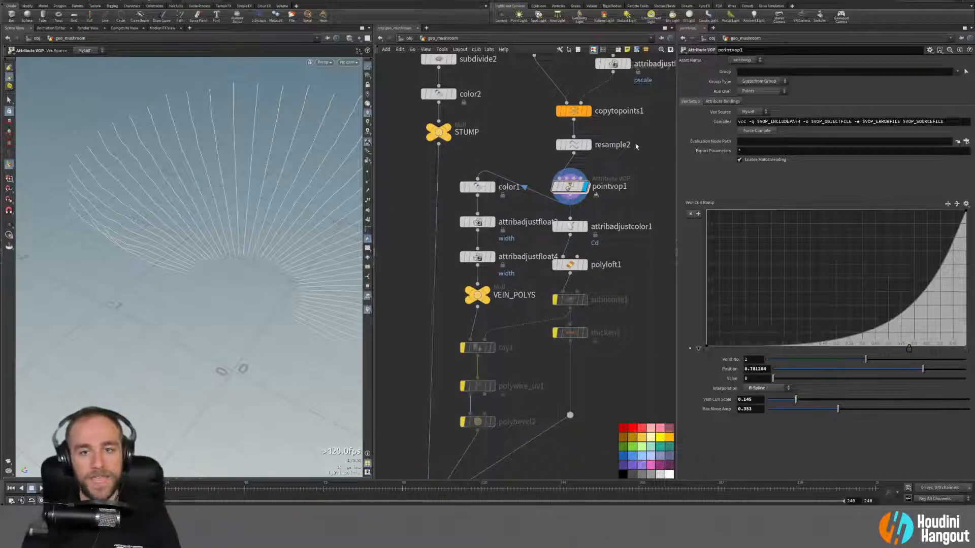
pyautogui.moveTo(610, 161); pyautogui.dragTo(593, 213, button='middle')
pyautogui.click(570, 197)
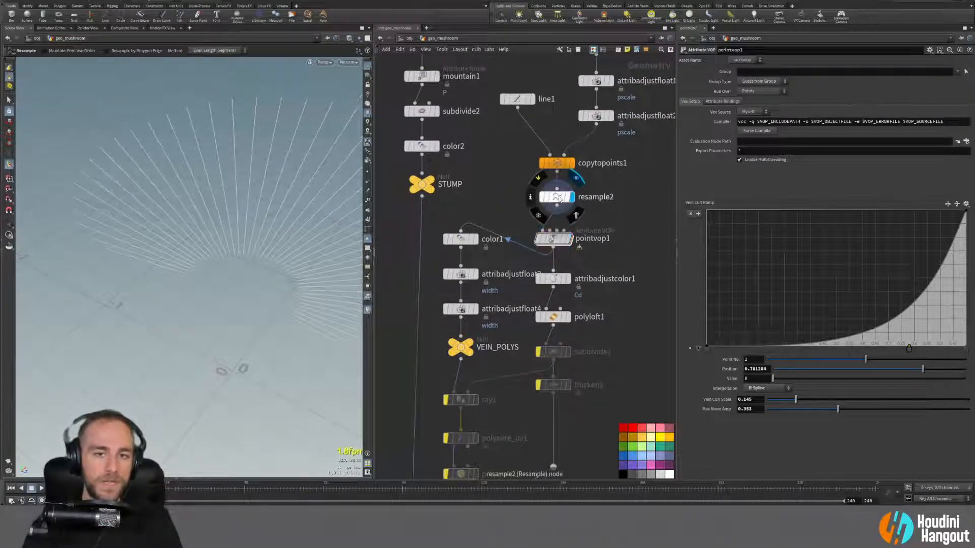
pyautogui.click(558, 197)
pyautogui.keyDown('alt'); pyautogui.moveTo(140, 195); pyautogui.dragTo(179, 216); pyautogui.keyUp('alt')
pyautogui.moveTo(631, 194); pyautogui.dragTo(612, 269, button='middle')
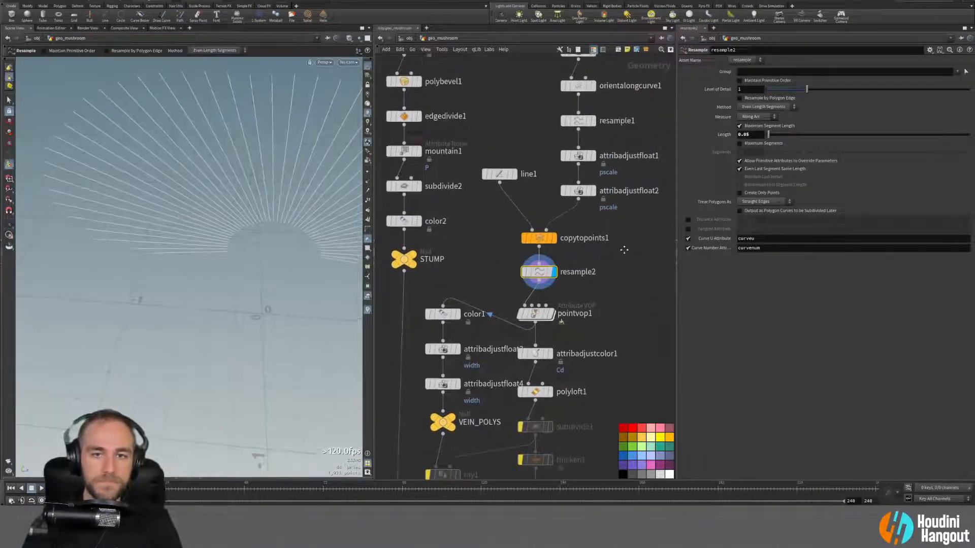
pyautogui.moveTo(540, 242); pyautogui.dragTo(541, 247)
pyautogui.moveTo(614, 238); pyautogui.dragTo(577, 283, button='middle')
pyautogui.click(538, 302)
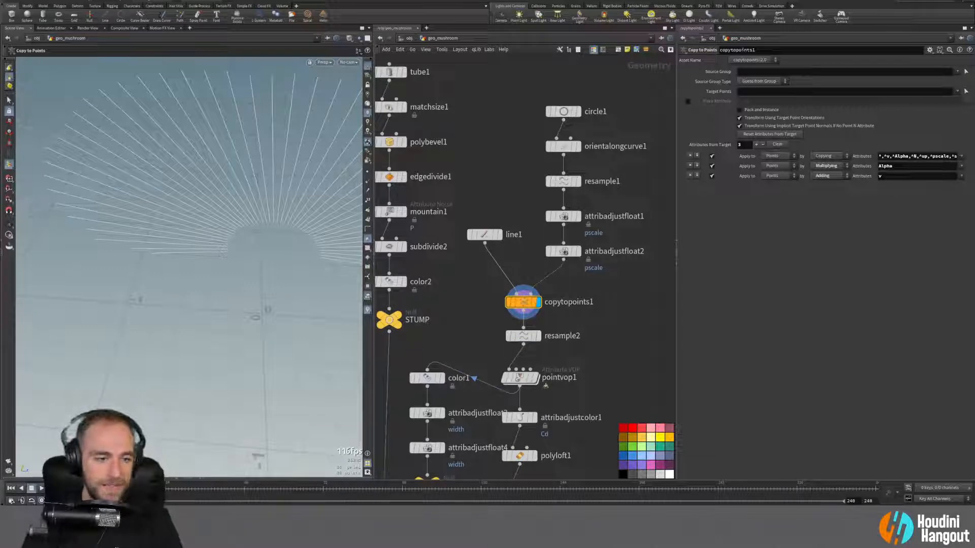
# Step: Move the chain from circle1 to attribadjustfloat2 upward to make room above copytopoints1
pyautogui.click(563, 251)
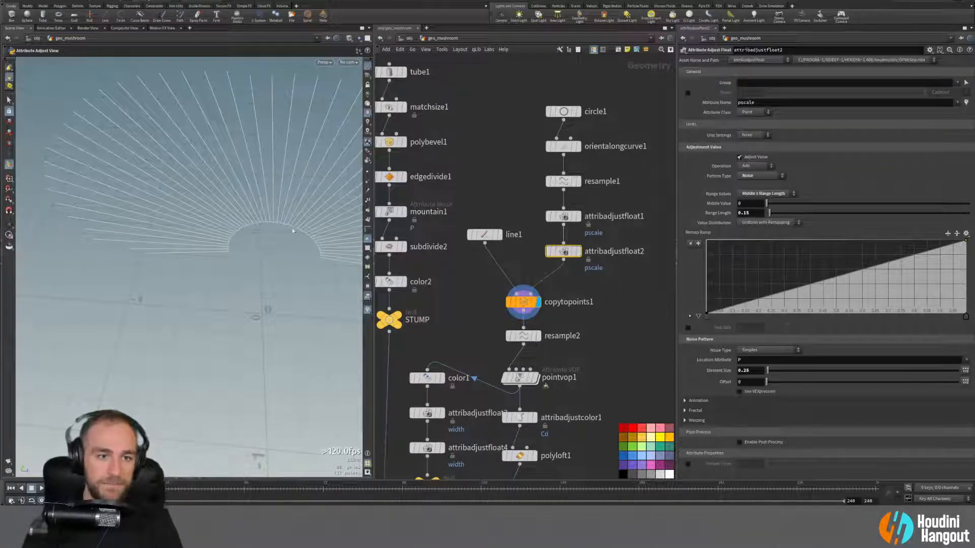
pyautogui.moveTo(523, 105); pyautogui.dragTo(568, 212)
pyautogui.click(592, 287)
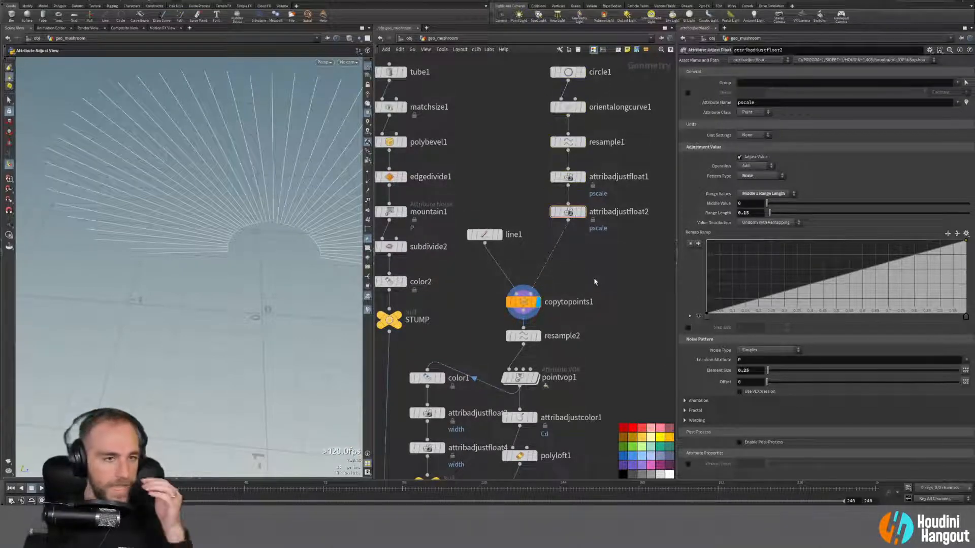
# Step: Insert an Attribute Adjust Integer node between attribadjustfloat2 and copytopoints1
pyautogui.press('Tab')
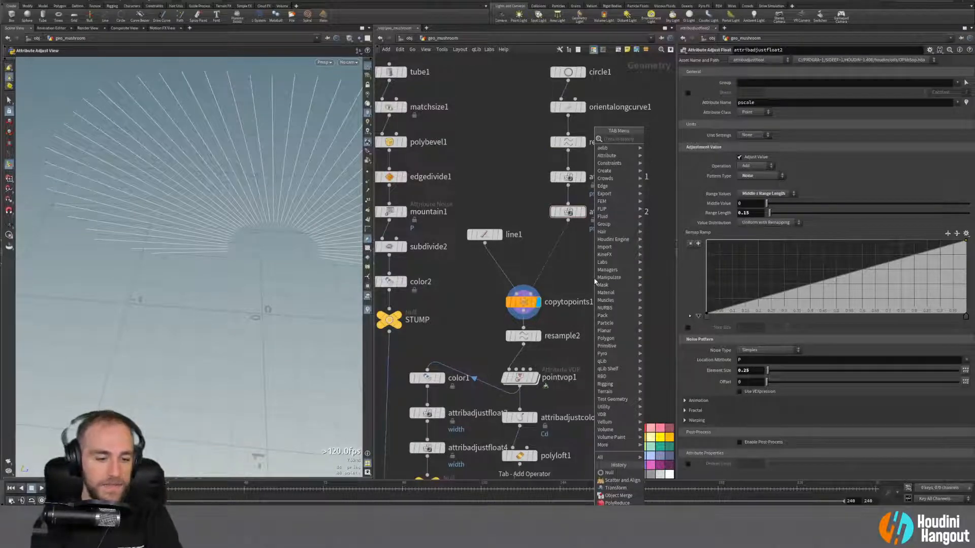
pyautogui.write('att a')
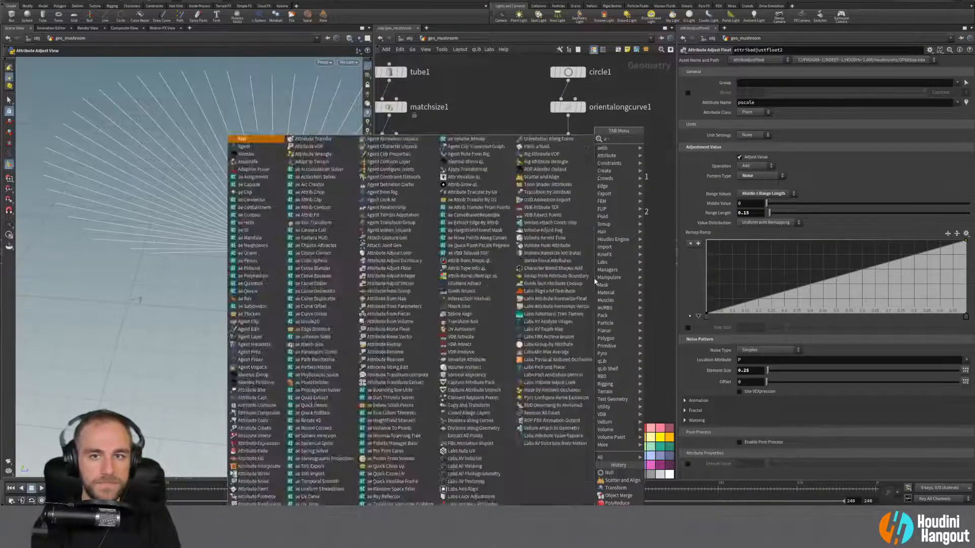
pyautogui.write('dj')
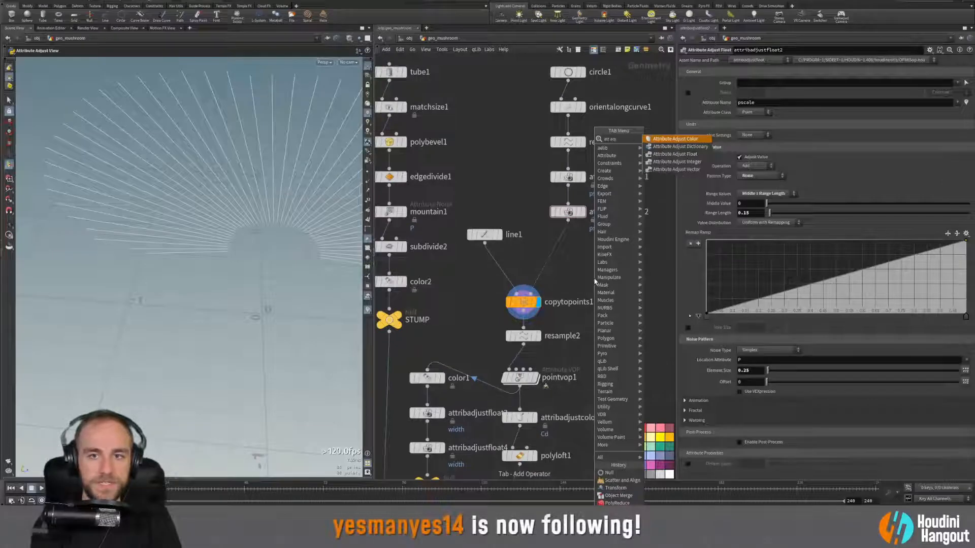
pyautogui.press('Down')
pyautogui.press('Down')
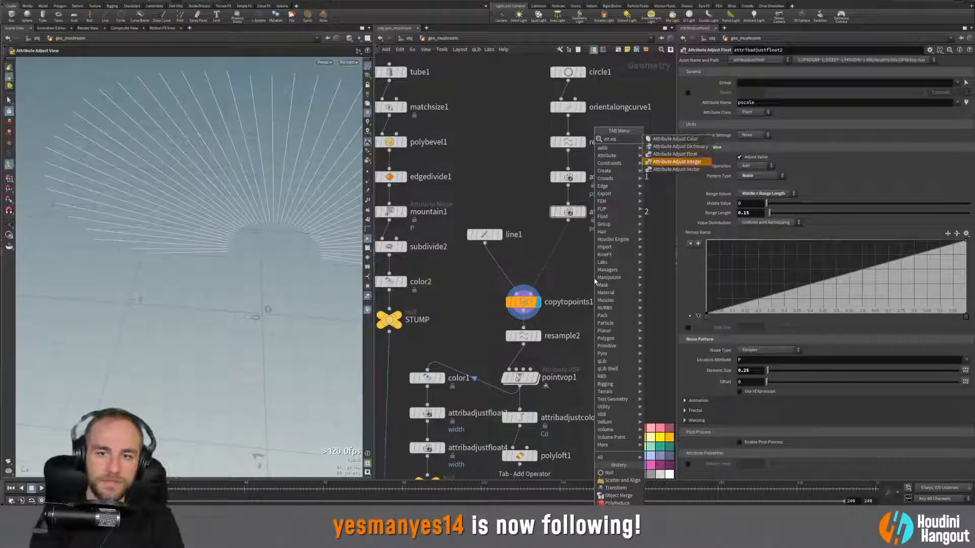
pyautogui.press('Return')
pyautogui.click(553, 249)
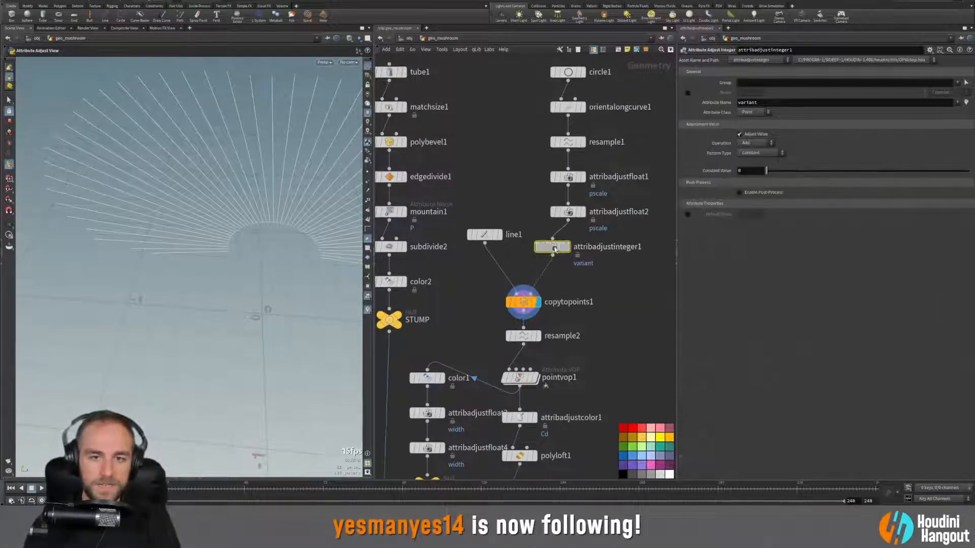
# Step: Display attribadjustinteger1 with points shown, and open and enlarge the Geometry Spreadsheet below the viewport
pyautogui.click(569, 213)
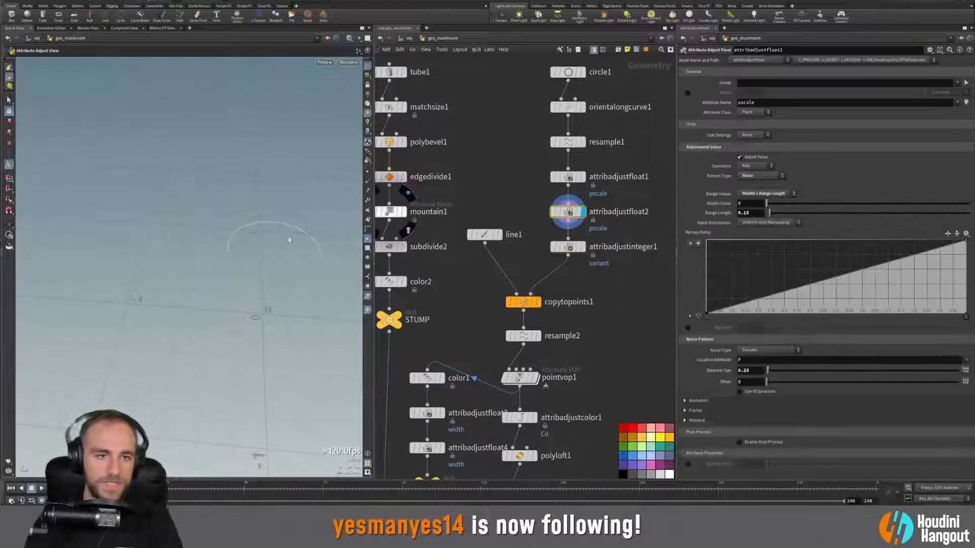
pyautogui.click(368, 171)
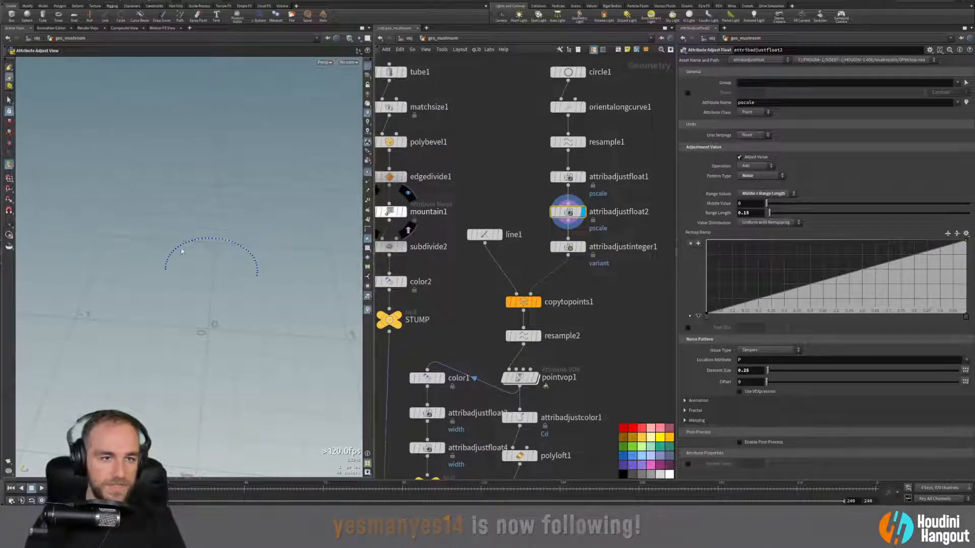
pyautogui.scroll(4, 177, 246)
pyautogui.keyDown('alt'); pyautogui.moveTo(186, 248); pyautogui.dragTo(168, 252); pyautogui.keyUp('alt')
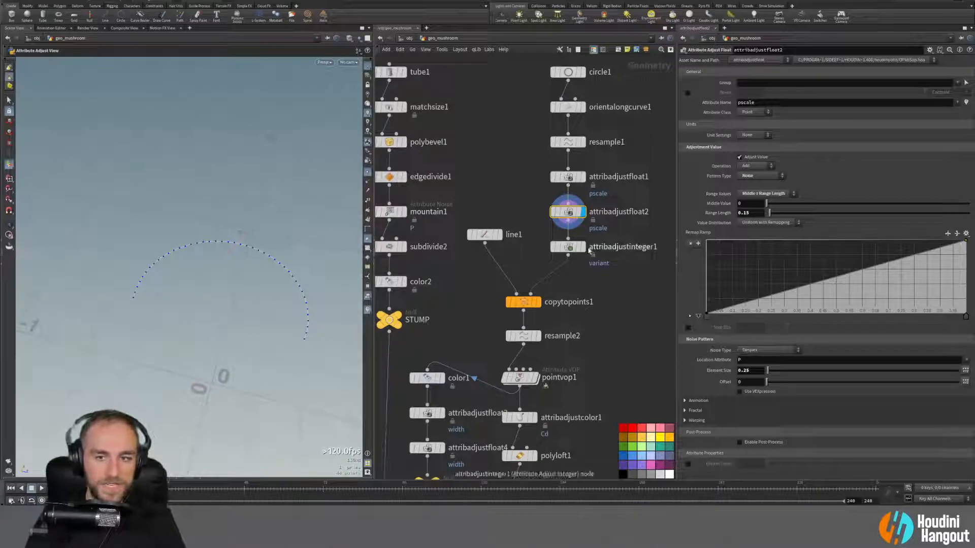
pyautogui.click(568, 248)
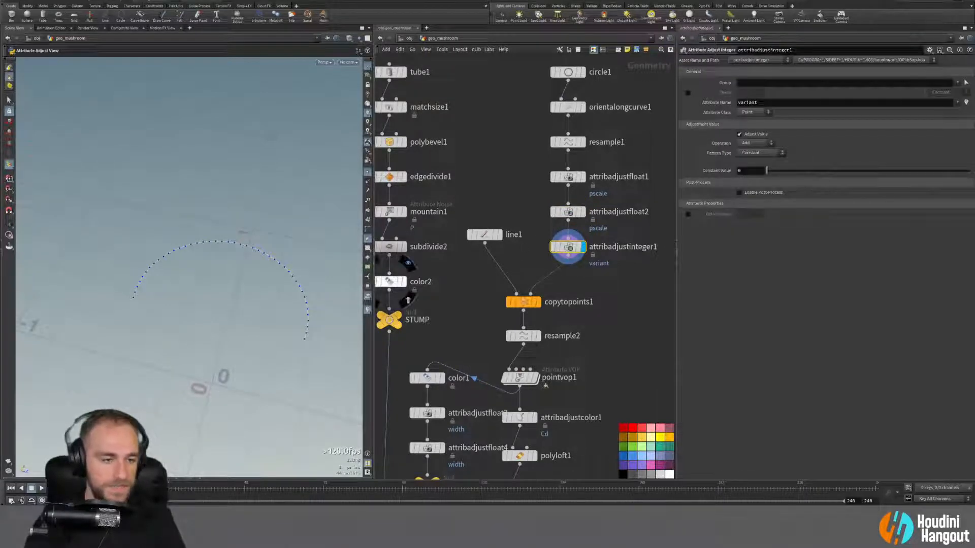
pyautogui.click(174, 476)
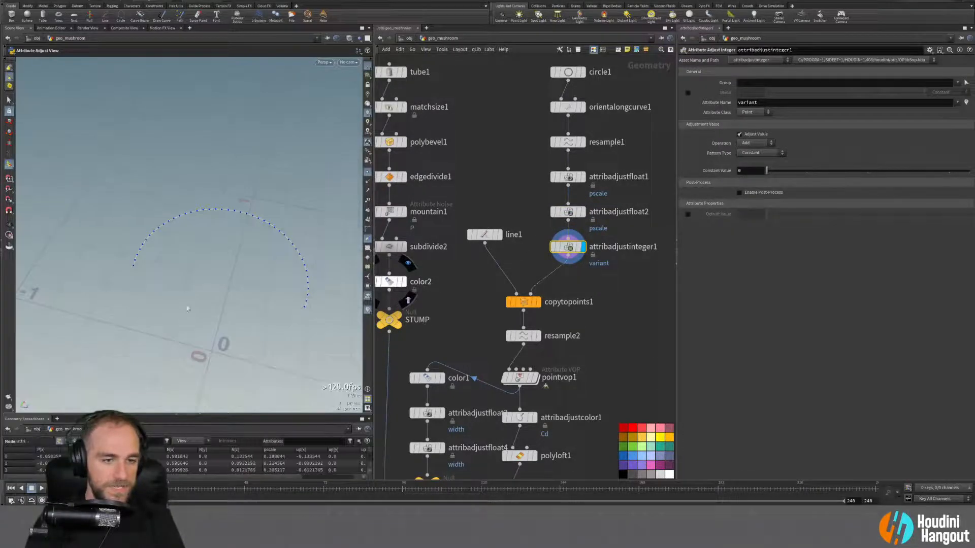
pyautogui.moveTo(191, 417); pyautogui.dragTo(203, 305)
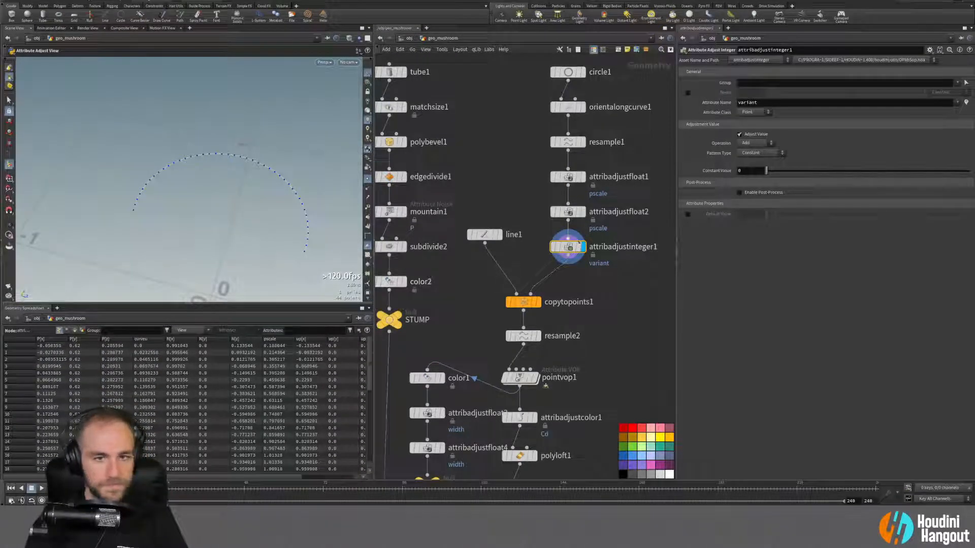
# Step: Set attribadjustinteger1's attribute name to startFrame and its operation to Set Value
pyautogui.doubleClick(768, 105)
pyautogui.write('startFrame')
pyautogui.press('Return')
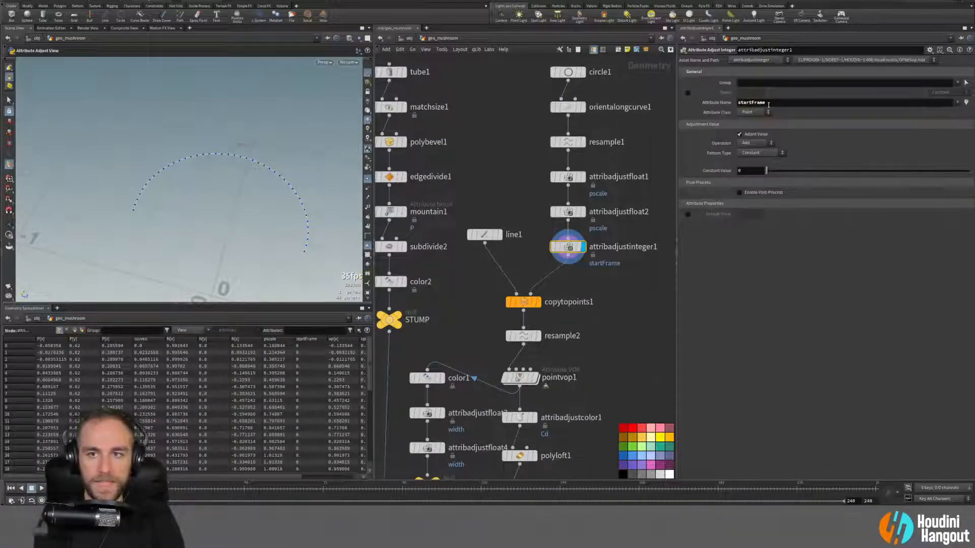
pyautogui.click(742, 153)
pyautogui.click(817, 156)
pyautogui.click(753, 144)
pyautogui.click(755, 151)
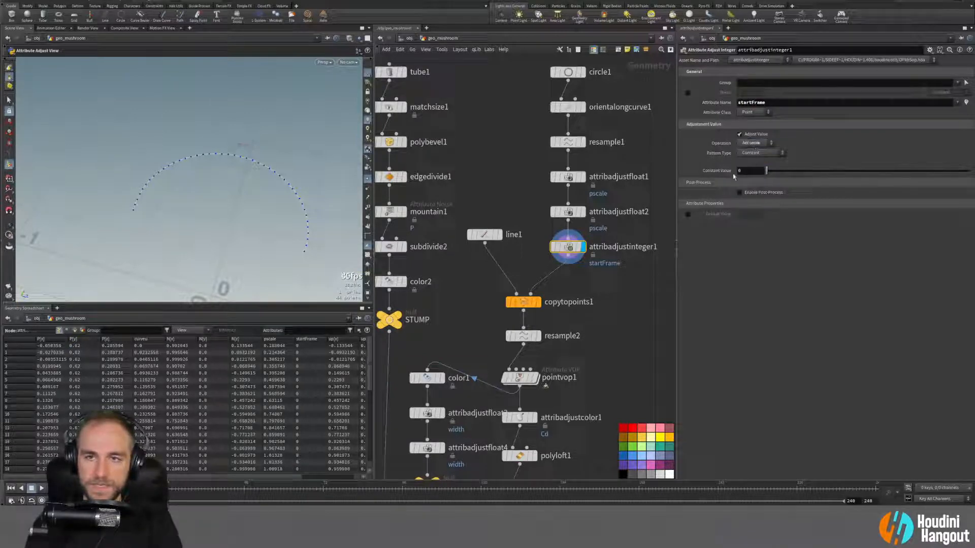
# Step: Set attribadjustinteger1's pattern type to Remap Attribute, using curveu as the source attribute
pyautogui.click(765, 154)
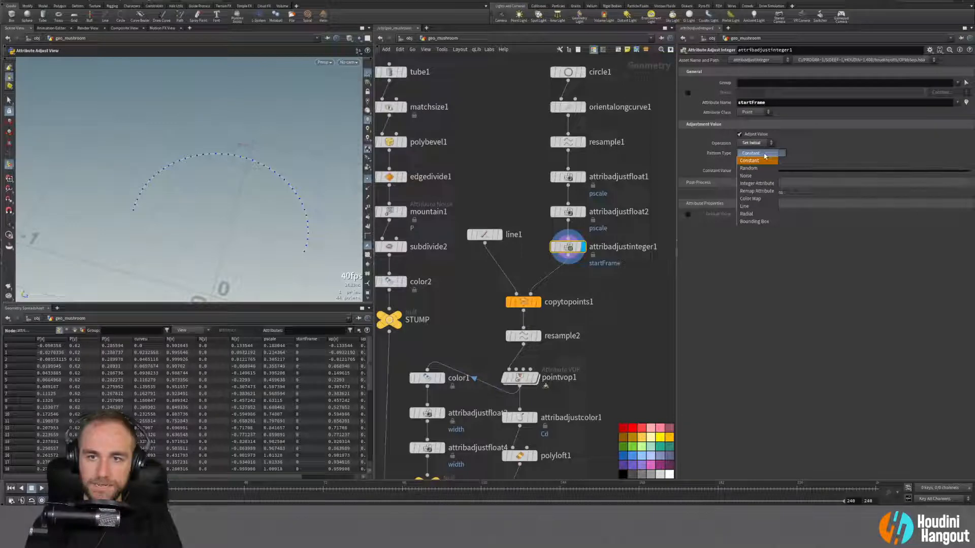
pyautogui.click(756, 190)
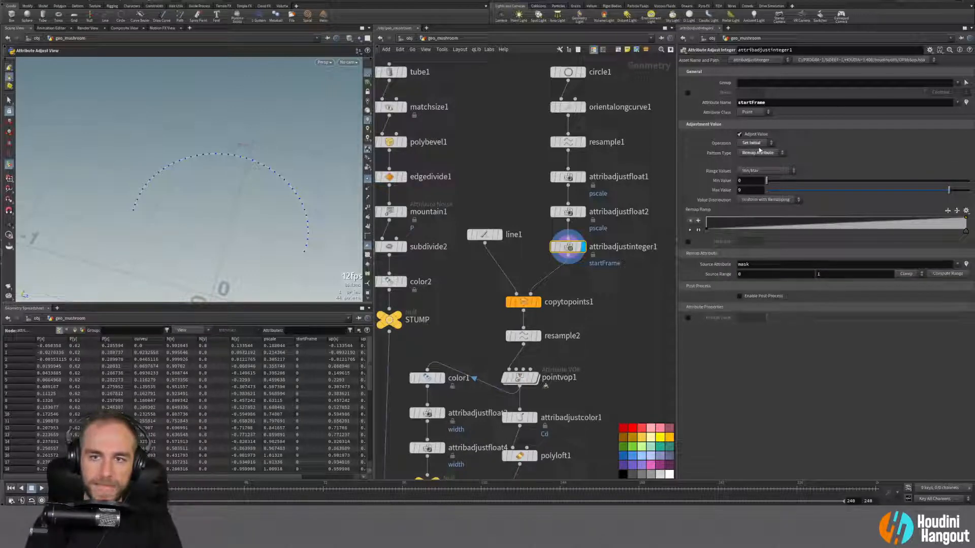
pyautogui.scroll(-5, 151, 365)
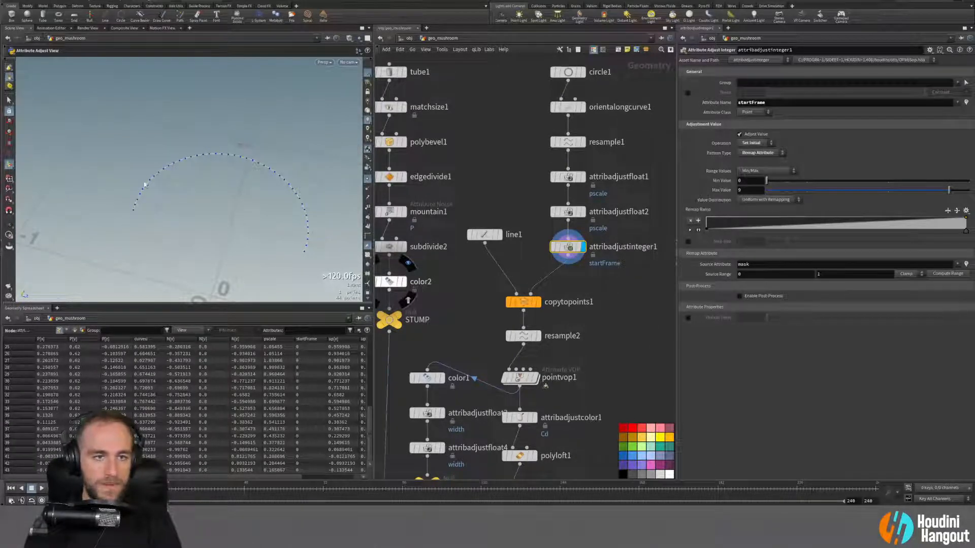
pyautogui.click(748, 265)
pyautogui.write('curveu')
pyautogui.press('Tab')
pyautogui.click(753, 371)
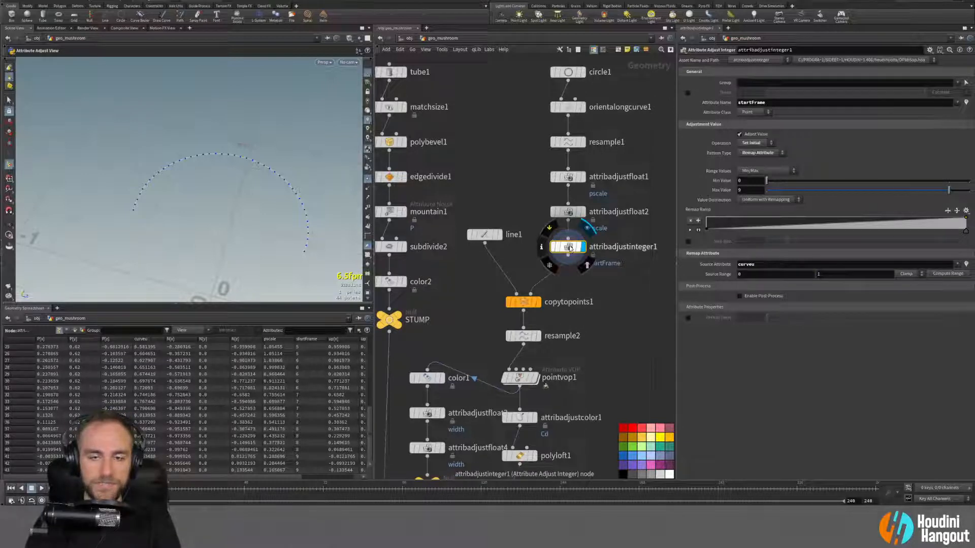
# Step: Move attribadjustinteger1 and its upstream nodes upward, and check the node's attribute information
pyautogui.keyDown('shift'); pyautogui.moveTo(569, 248); pyautogui.dragTo(566, 201); pyautogui.keyUp('shift')
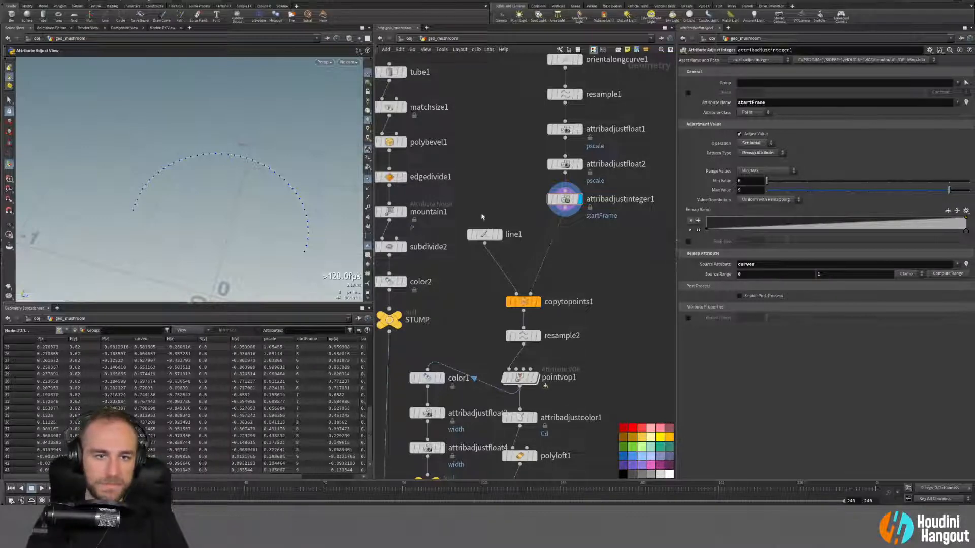
pyautogui.click(547, 202)
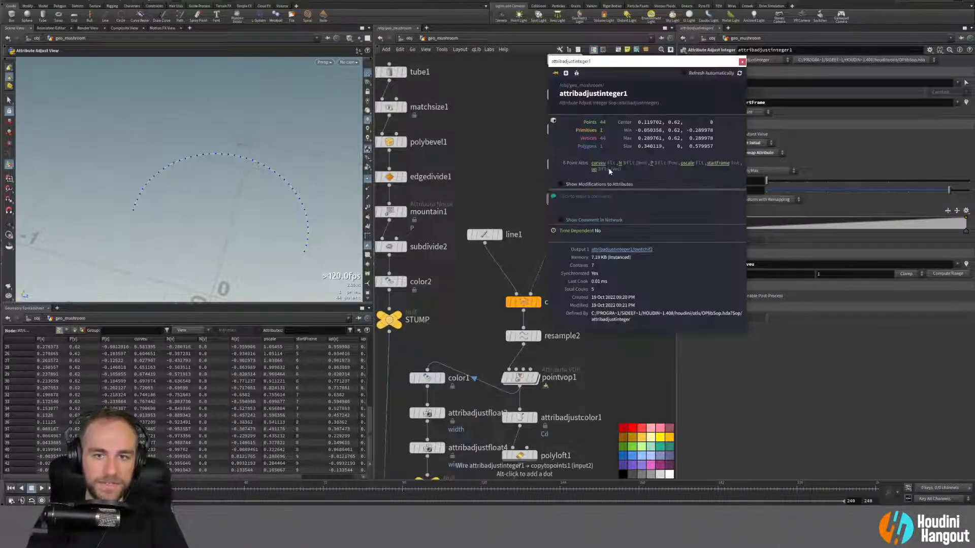
pyautogui.click(741, 62)
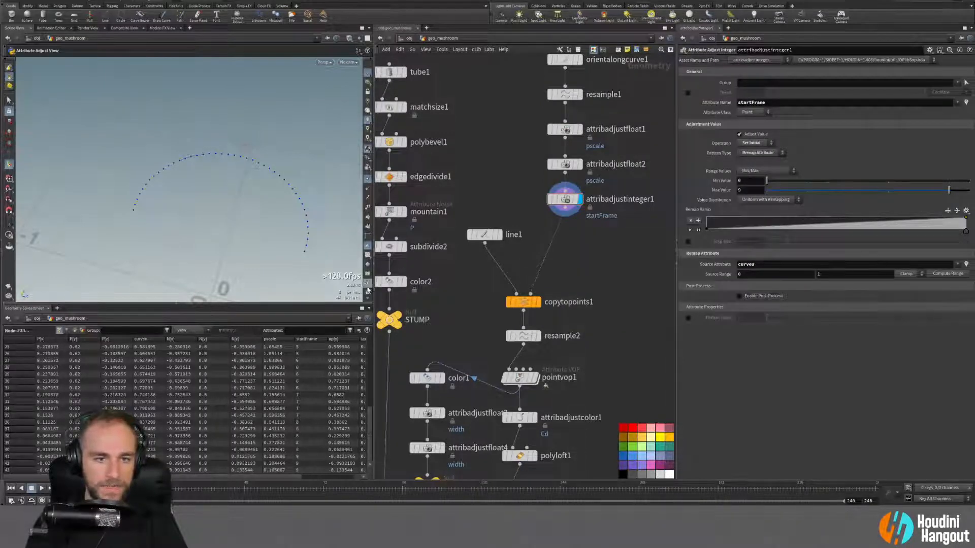
# Step: Change the startFrame visualizer's type to Marker so it labels the curve points
pyautogui.click(367, 259)
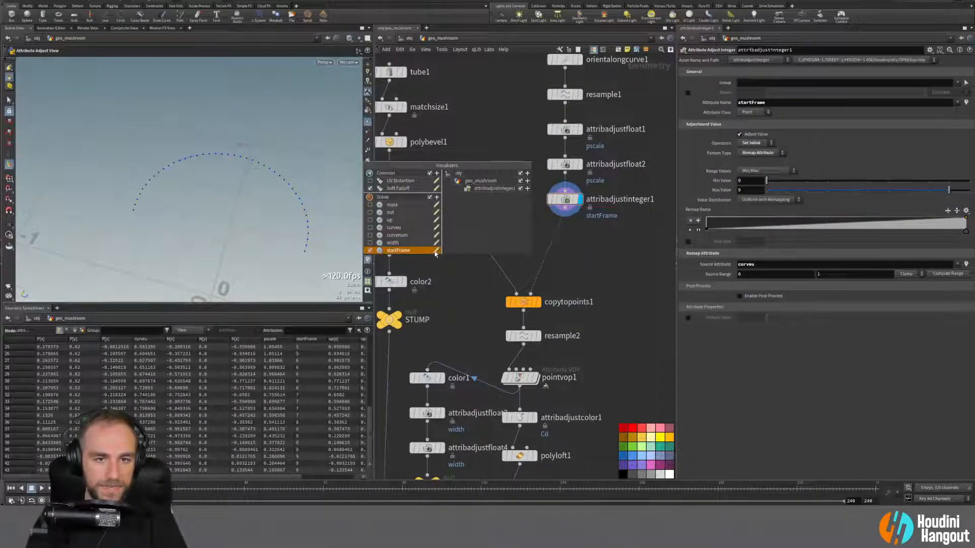
pyautogui.click(436, 250)
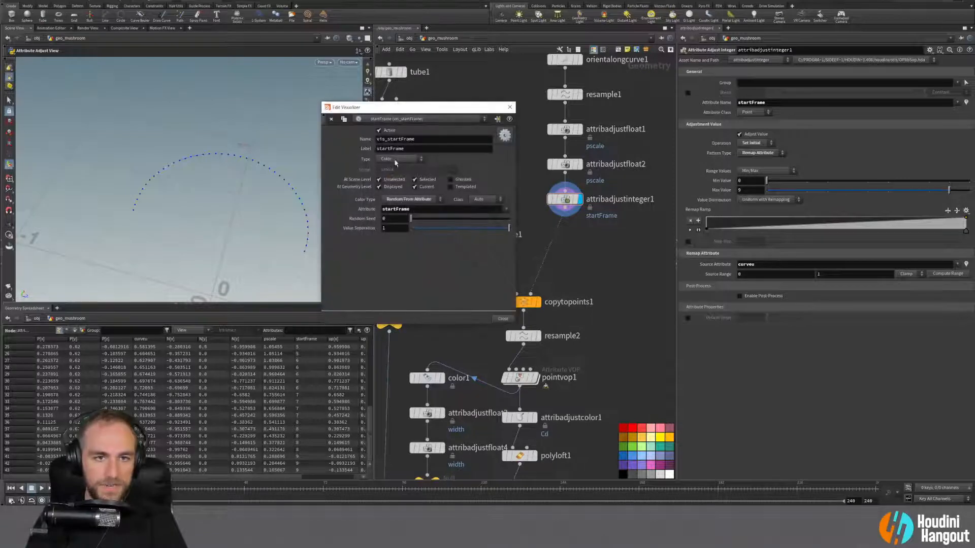
pyautogui.click(395, 159)
pyautogui.click(398, 169)
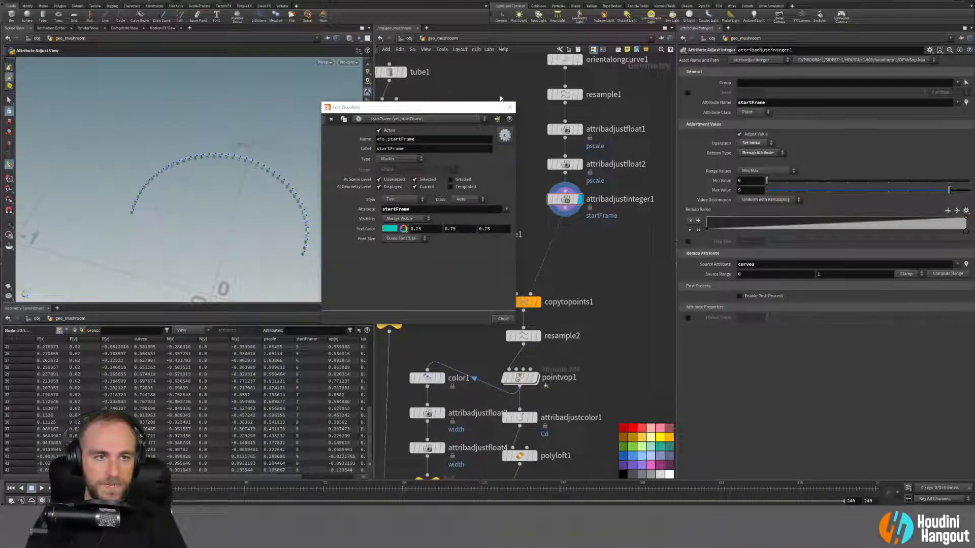
pyautogui.click(509, 107)
# Step: Set the startFrame visualizer's font size to Large and view the curve's point labels up close
pyautogui.keyDown('alt'); pyautogui.moveTo(279, 213); pyautogui.dragTo(322, 193, button='right'); pyautogui.keyUp('alt')
pyautogui.keyDown('alt'); pyautogui.moveTo(322, 194); pyautogui.dragTo(337, 167, button='middle'); pyautogui.keyUp('alt')
pyautogui.keyDown('alt'); pyautogui.moveTo(337, 167); pyautogui.dragTo(306, 185, button='right'); pyautogui.keyUp('alt')
pyautogui.keyDown('alt'); pyautogui.moveTo(306, 186); pyautogui.dragTo(322, 195); pyautogui.keyUp('alt')
pyautogui.rightClick(368, 259)
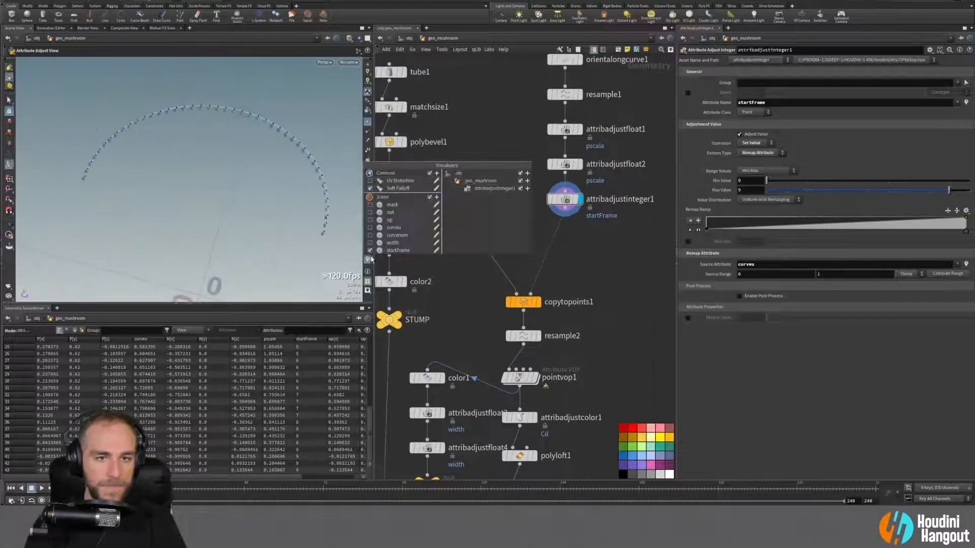
pyautogui.click(436, 251)
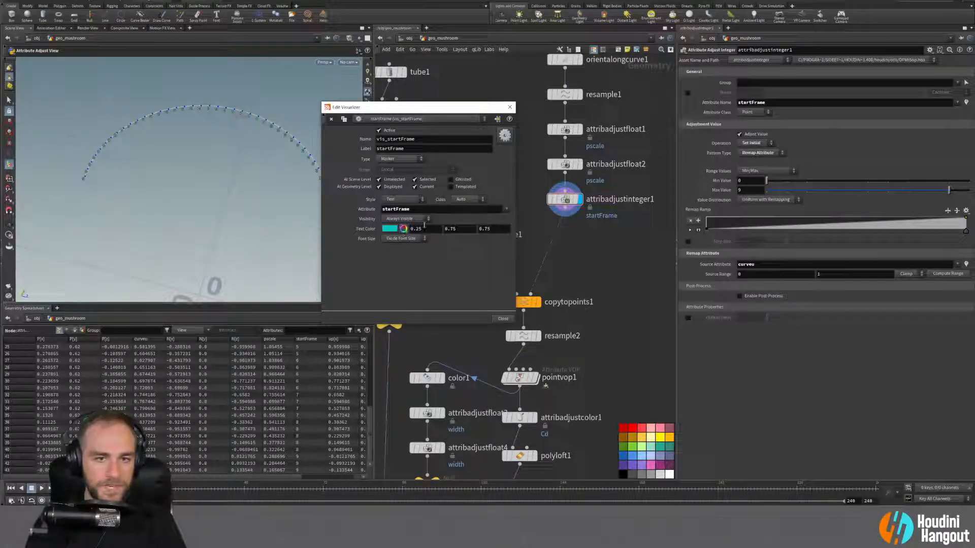
pyautogui.click(404, 239)
pyautogui.click(399, 270)
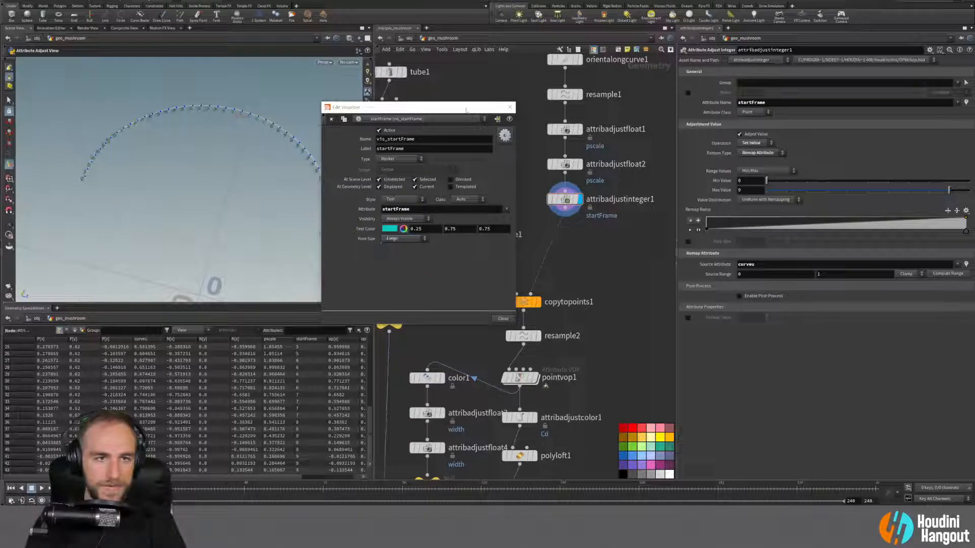
pyautogui.click(510, 107)
pyautogui.scroll(3, 300, 190)
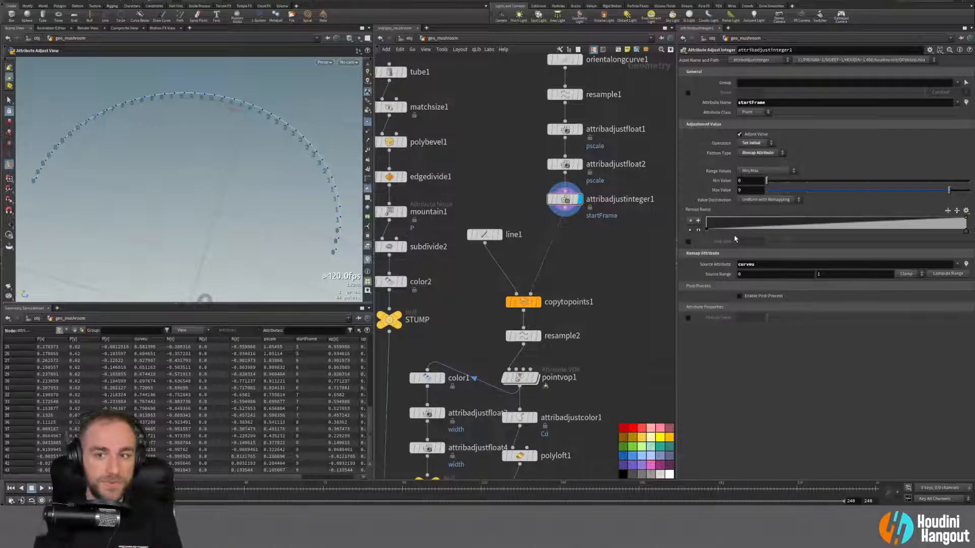
# Step: Set attribadjustinteger1's minimum value to 6 and maximum value to 30
pyautogui.click(751, 181)
pyautogui.write('6')
pyautogui.press('Tab')
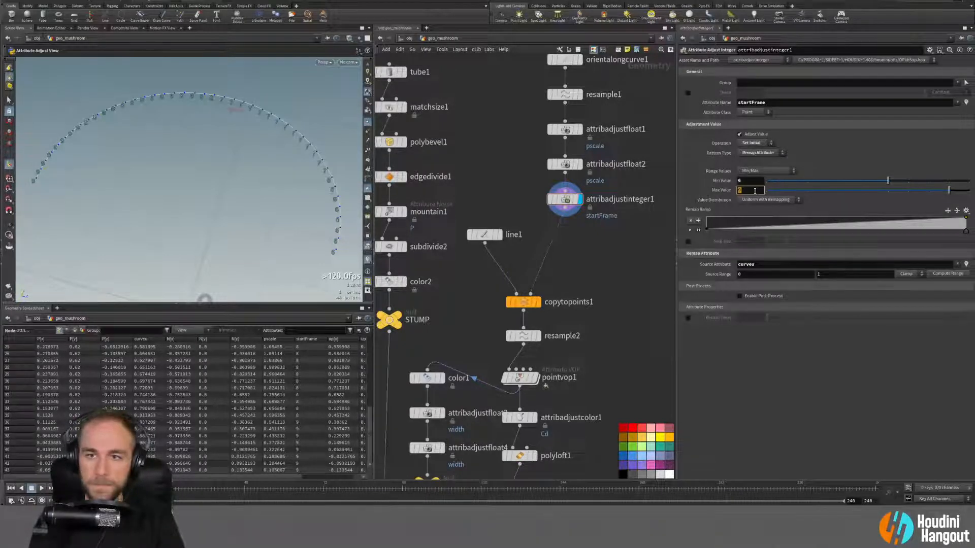
pyautogui.write('30')
pyautogui.press('Return')
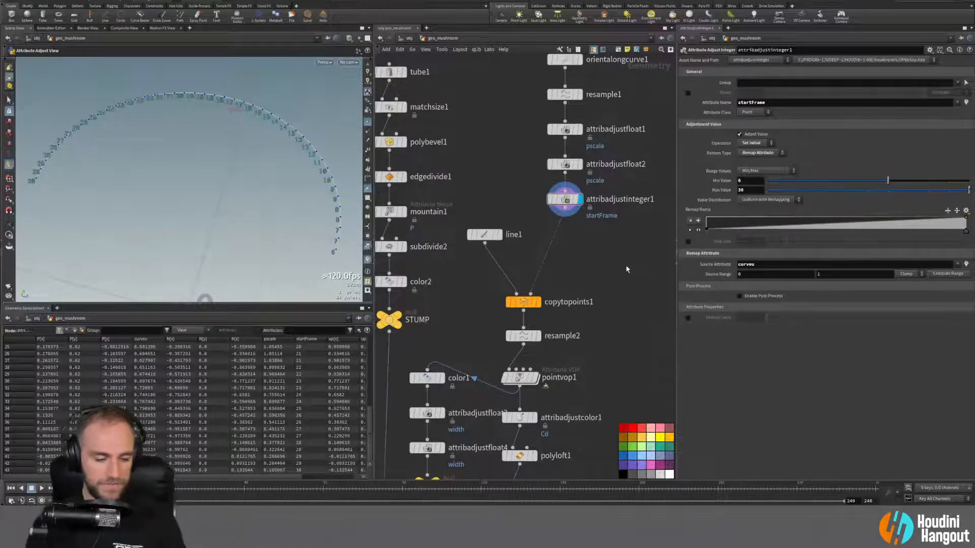
# Step: Insert a Point Wrangle node between attribadjustinteger1 and copytopoints1
pyautogui.press('Tab')
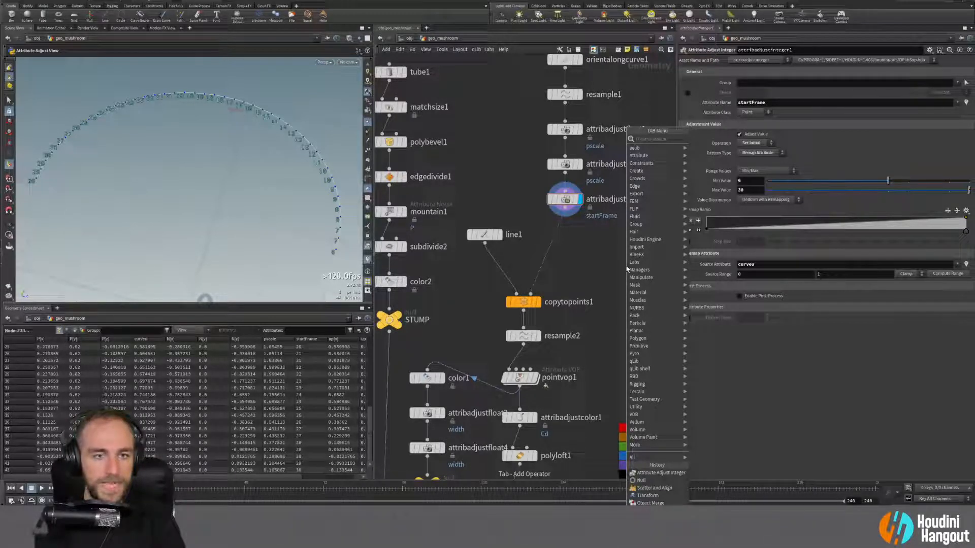
pyautogui.write('point')
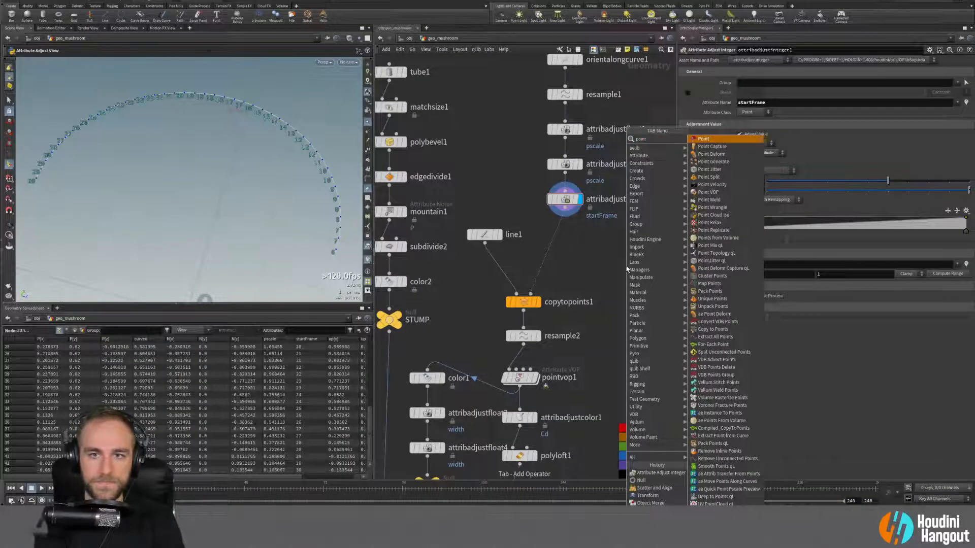
pyautogui.write('w')
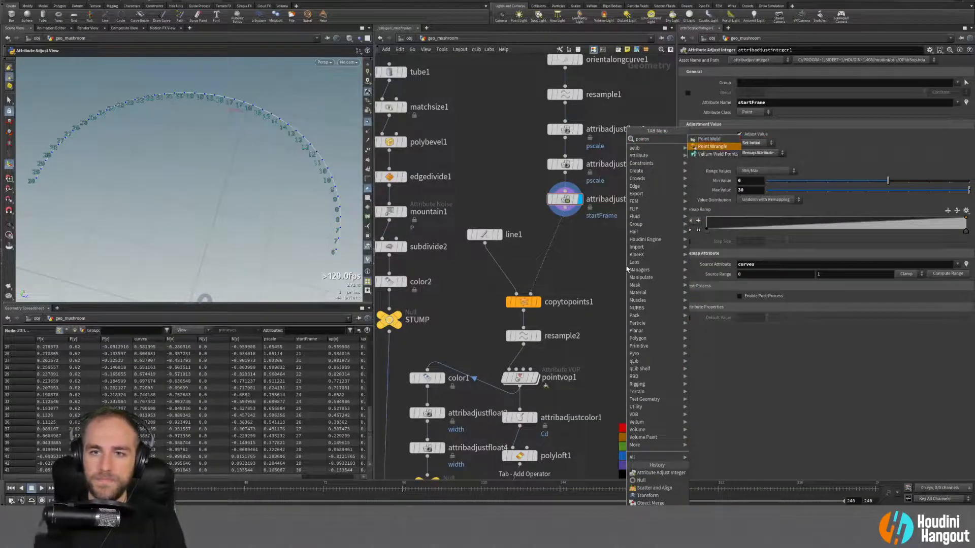
pyautogui.press('Return')
pyautogui.click(555, 240)
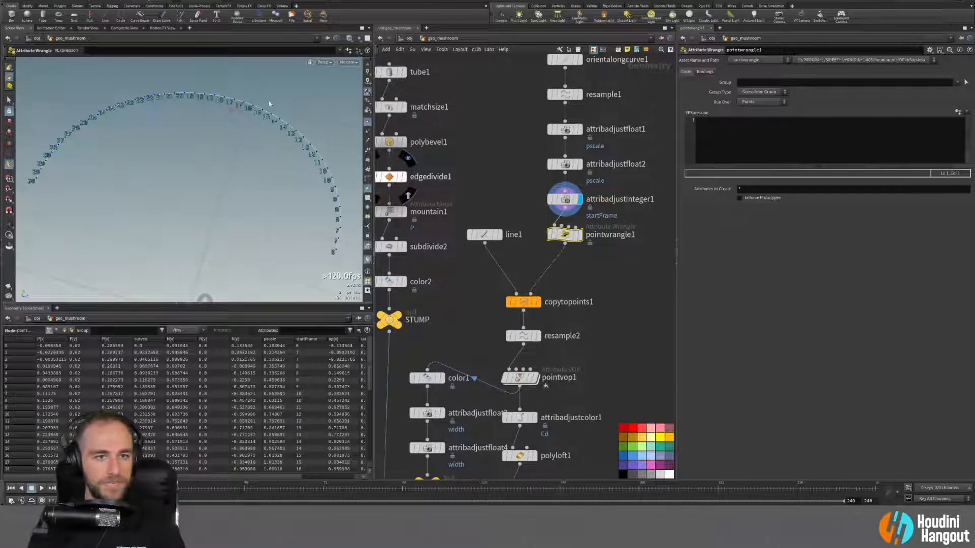
# Step: Write "int startFrame = i@startFrame;" as the first line of pointwrangle1's VEXpression
pyautogui.click(567, 201)
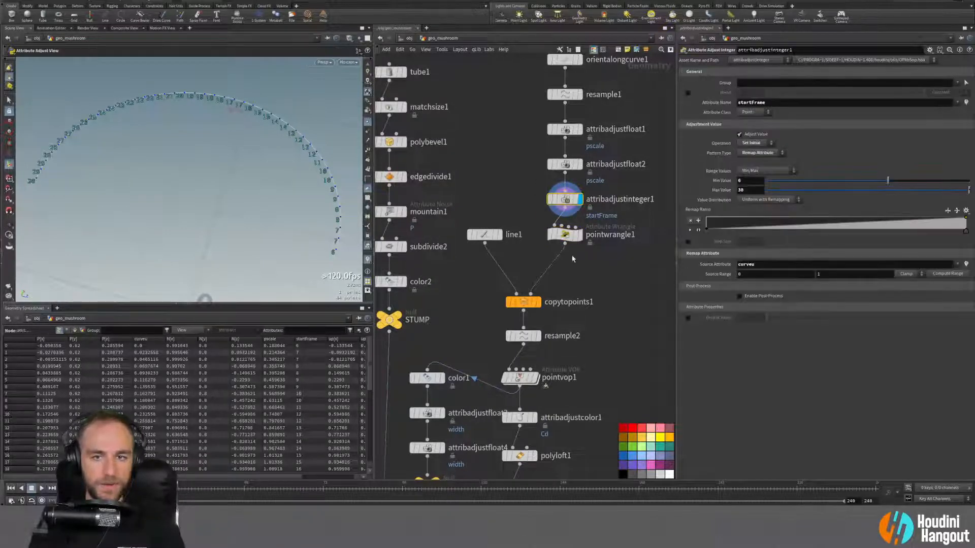
pyautogui.click(567, 239)
pyautogui.click(760, 122)
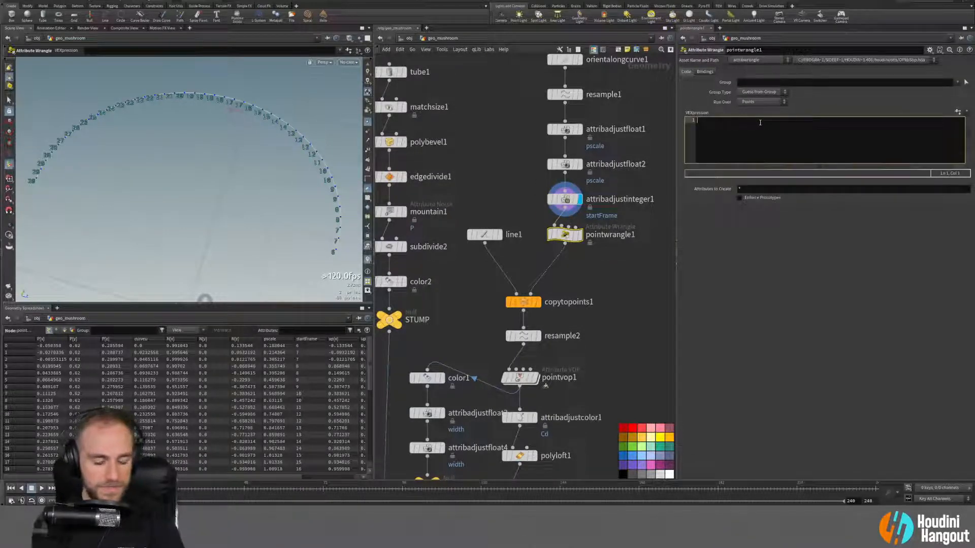
pyautogui.write('int ')
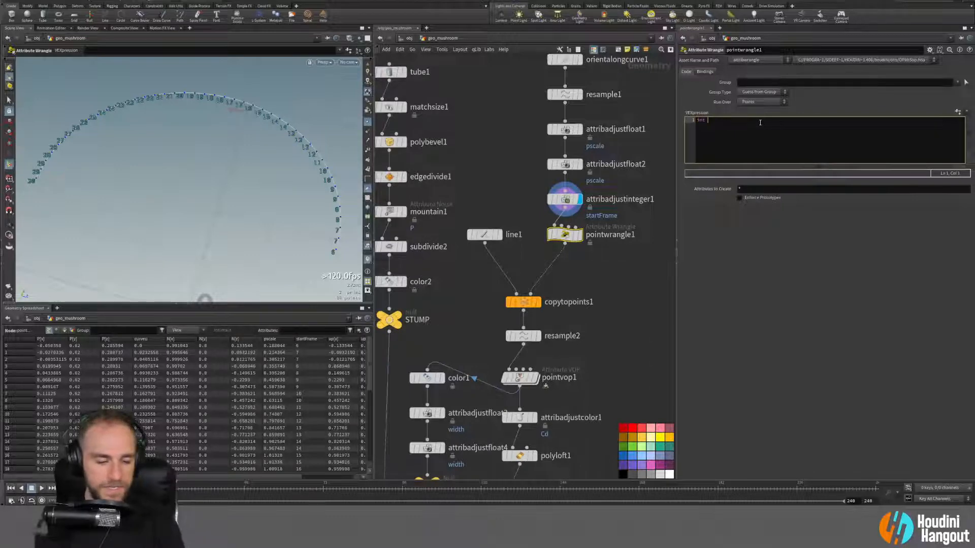
pyautogui.write('startFrame = ')
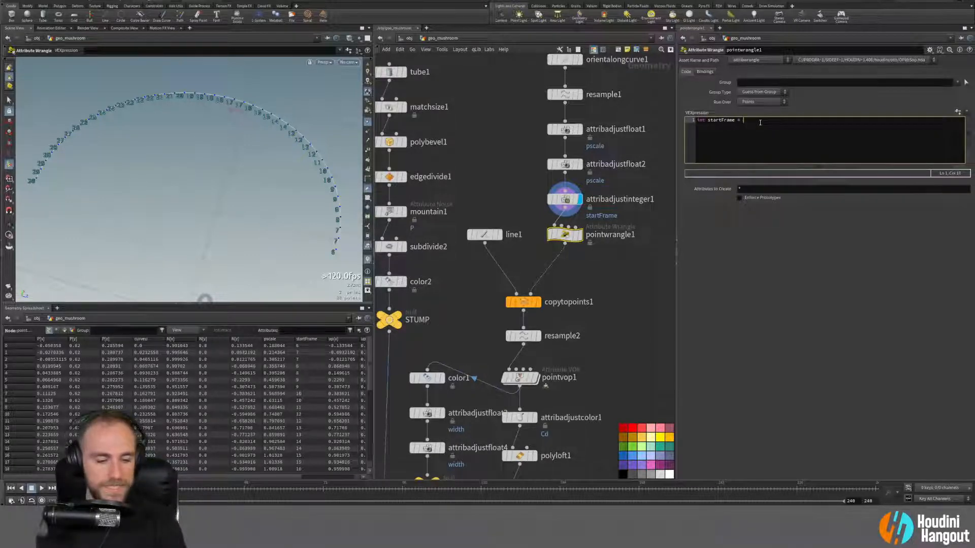
pyautogui.write('i@startFrame;')
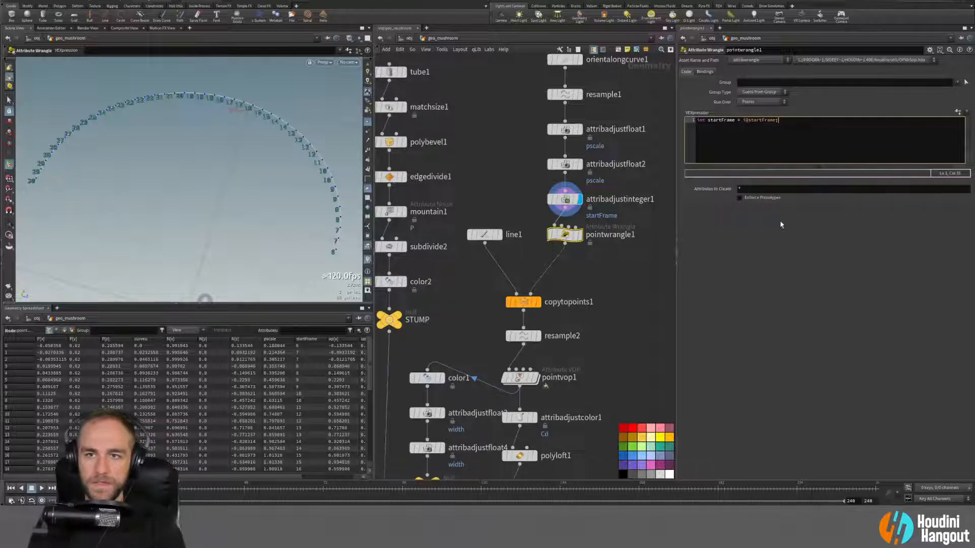
# Step: Add the line float duration = ch("Duration"); to pointwrangle1's VEXpression
pyautogui.press('Return')
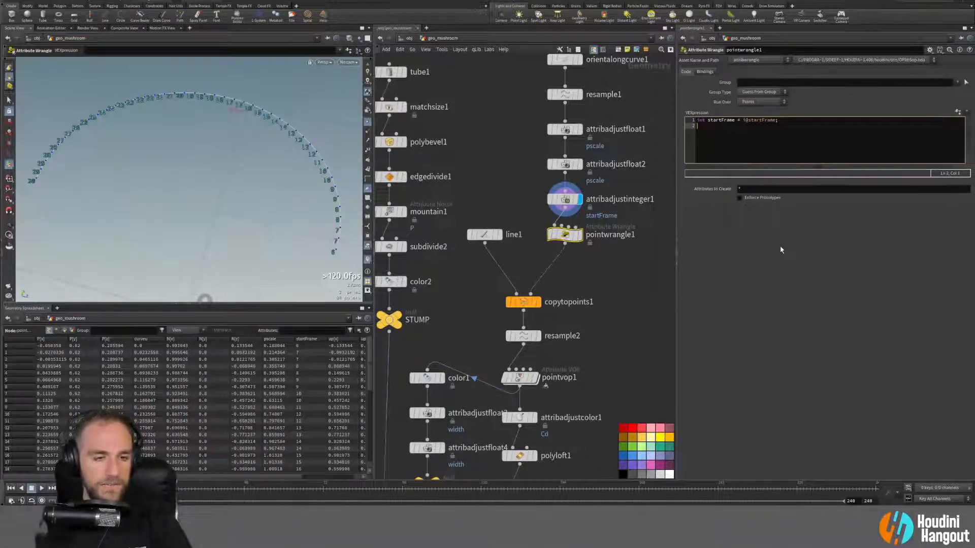
pyautogui.write('float ')
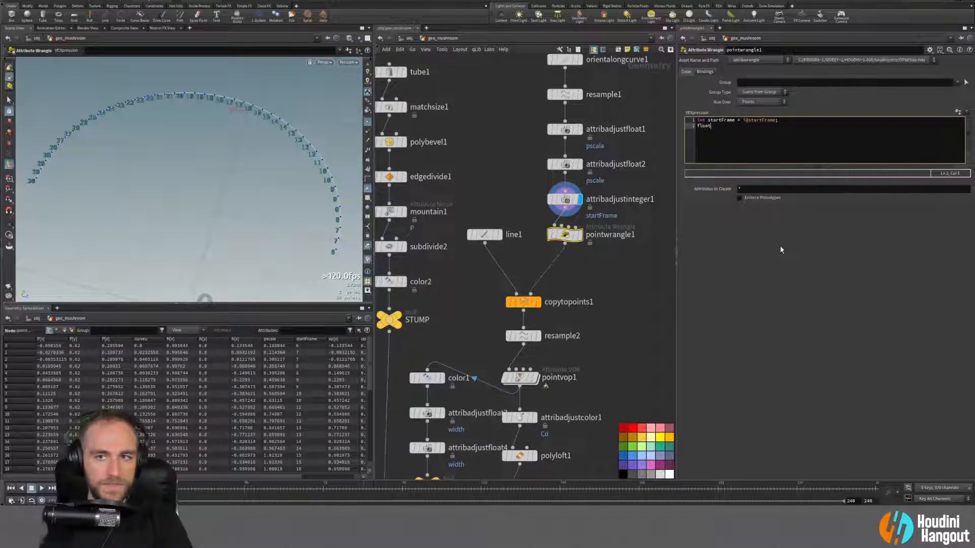
pyautogui.write('duratiuon')
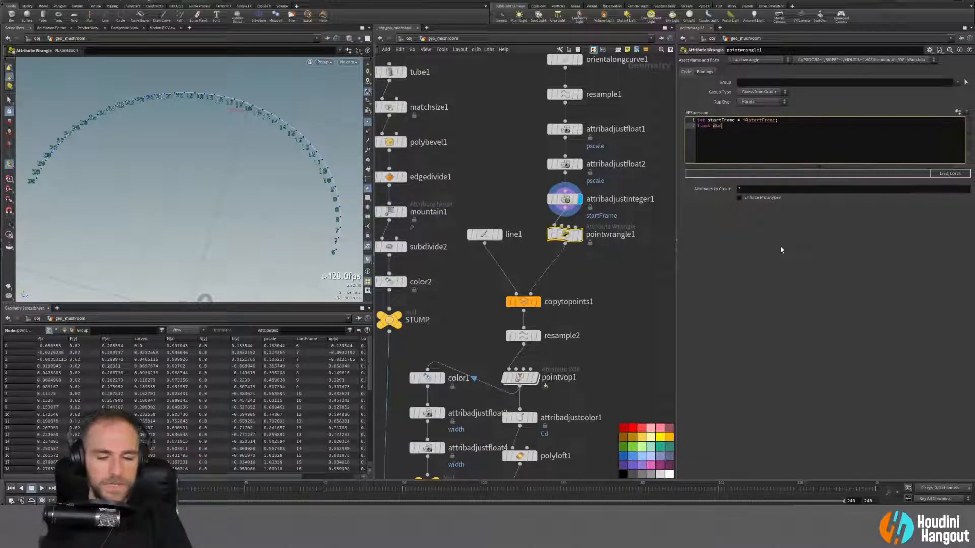
pyautogui.press('BackSpace')
pyautogui.press('BackSpace')
pyautogui.press('BackSpace')
pyautogui.write('o')
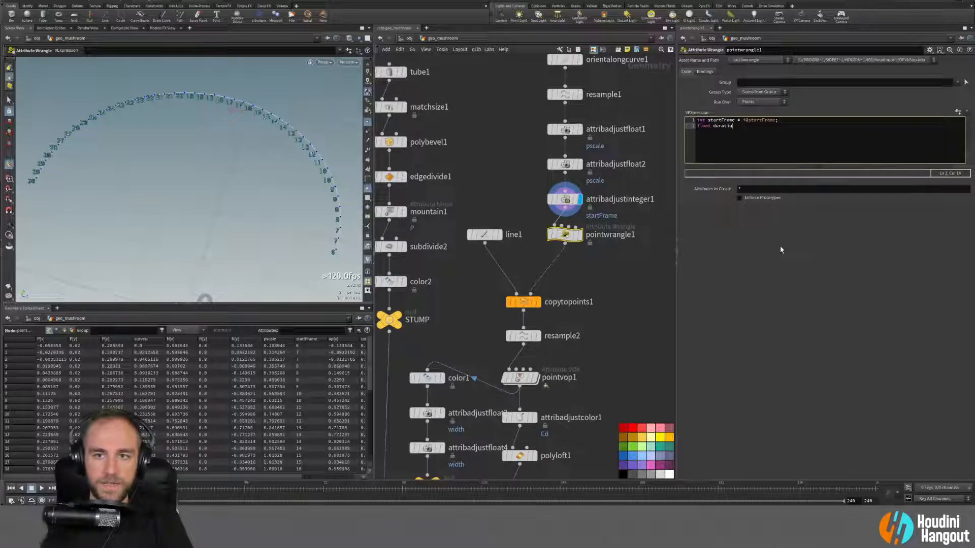
pyautogui.write('n = ch(')
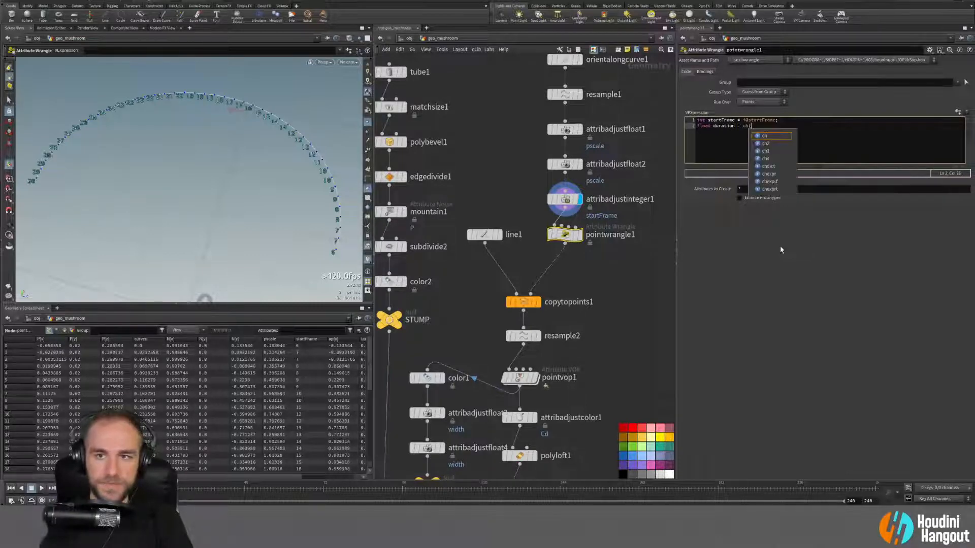
pyautogui.write('"')
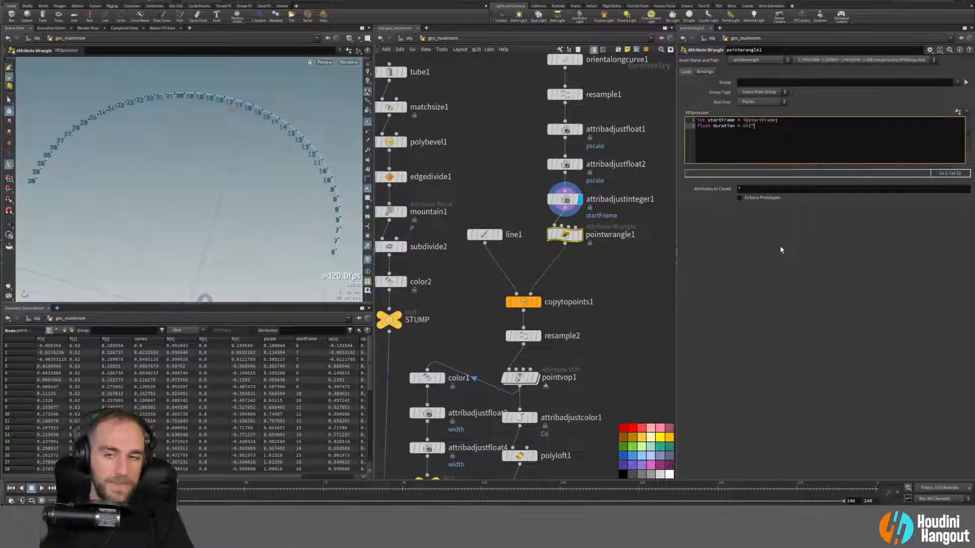
pyautogui.write('Duration"')
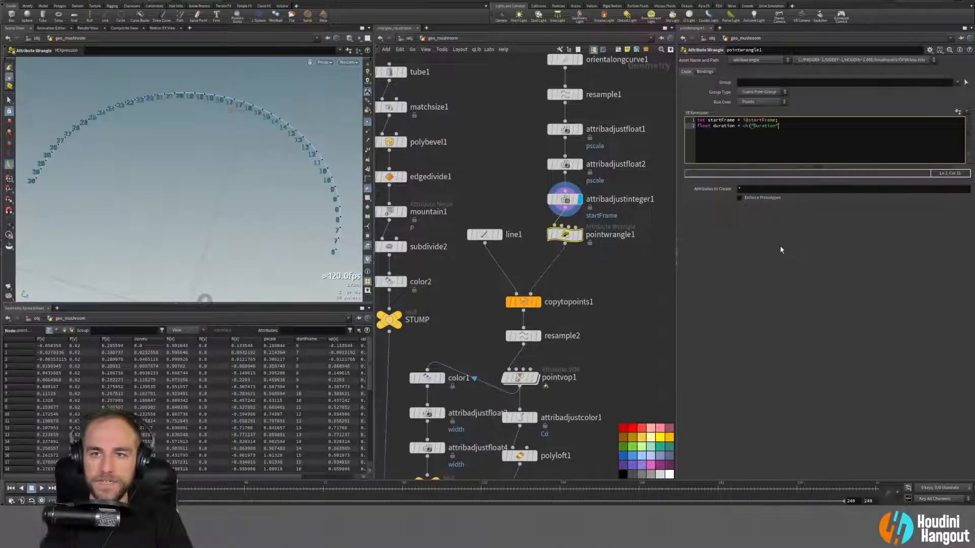
pyautogui.write(')')
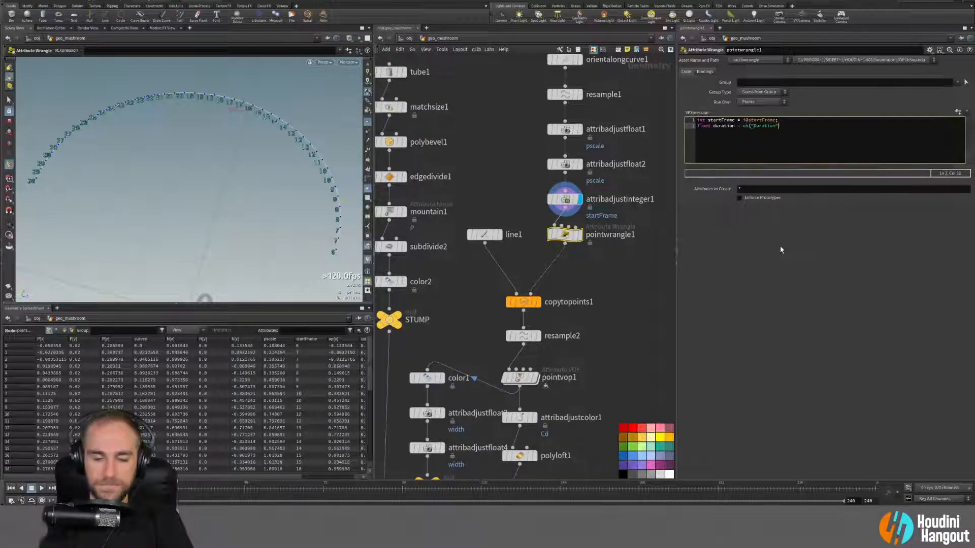
pyautogui.write(';')
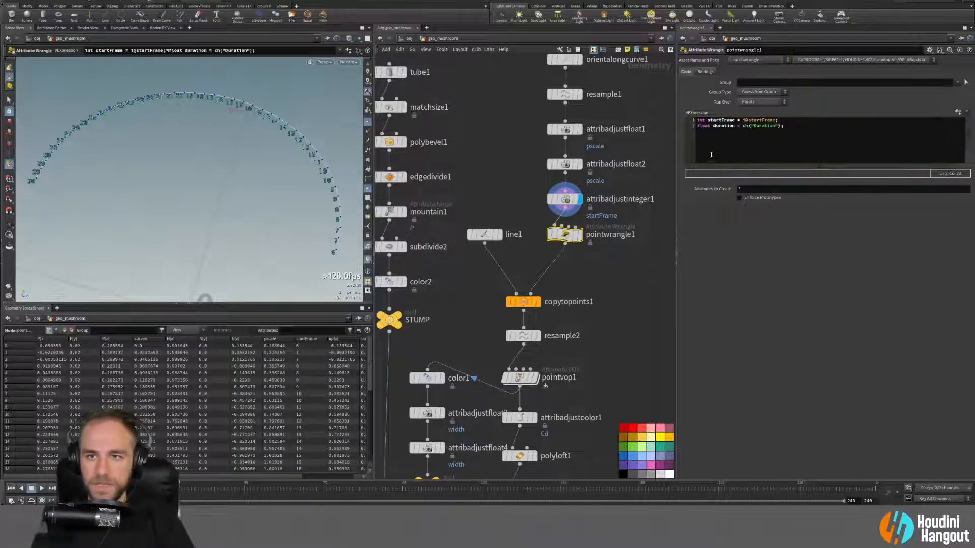
# Step: Create the Duration parameter from pointwrangle1's code and set it to 24
pyautogui.click(958, 111)
pyautogui.click(751, 209)
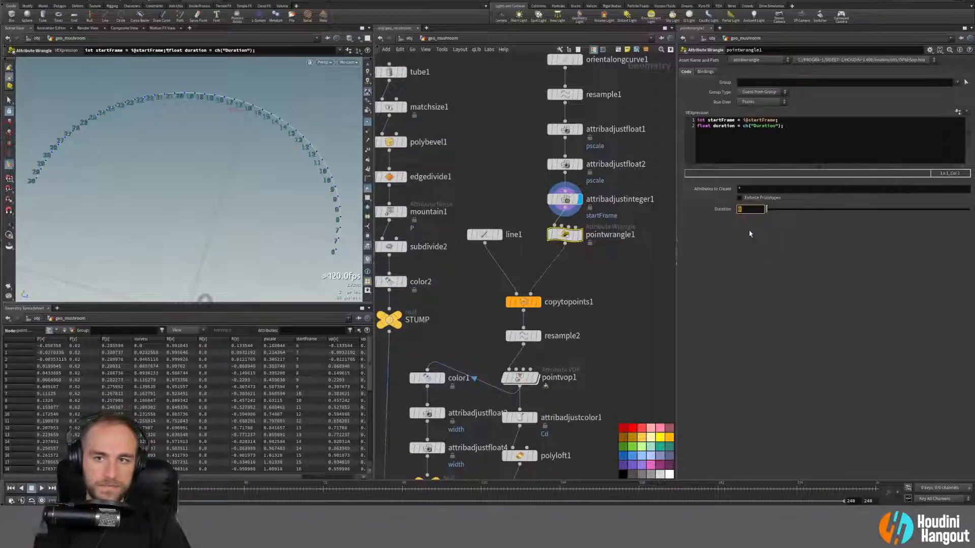
pyautogui.write('24')
pyautogui.press('Return')
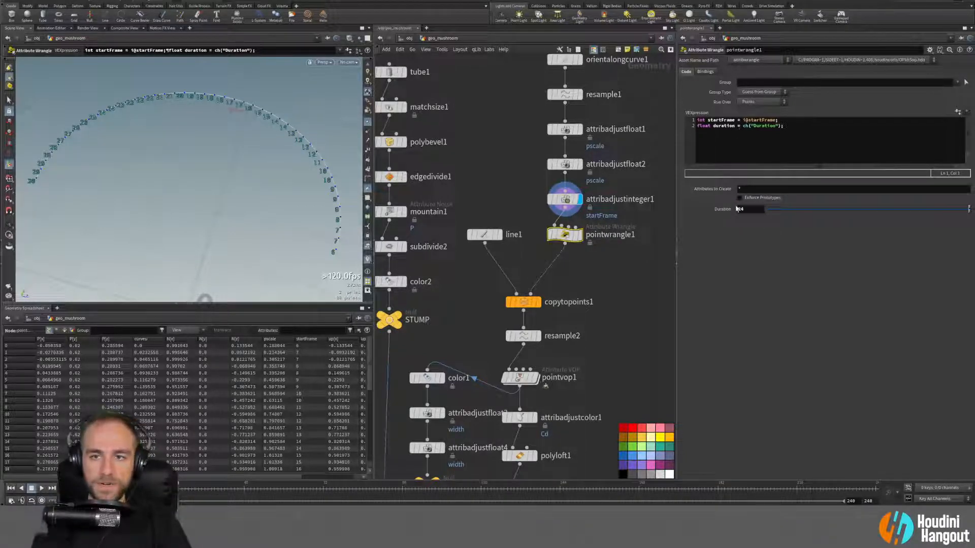
# Step: Begin a new statement, "f@pscale *=", after a blank line below the duration declaration in pointwrangle1's VEXpression
pyautogui.click(771, 144)
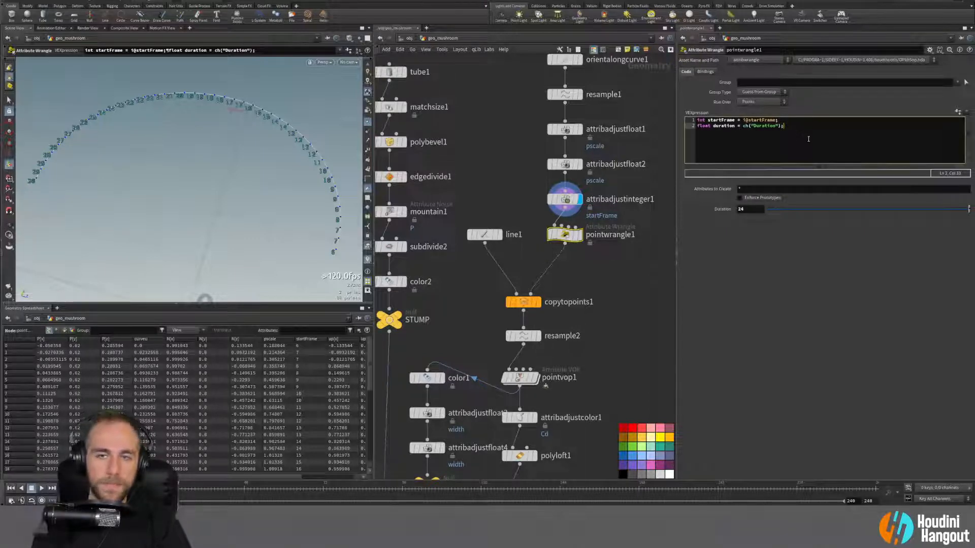
pyautogui.press('Return')
pyautogui.press('Return')
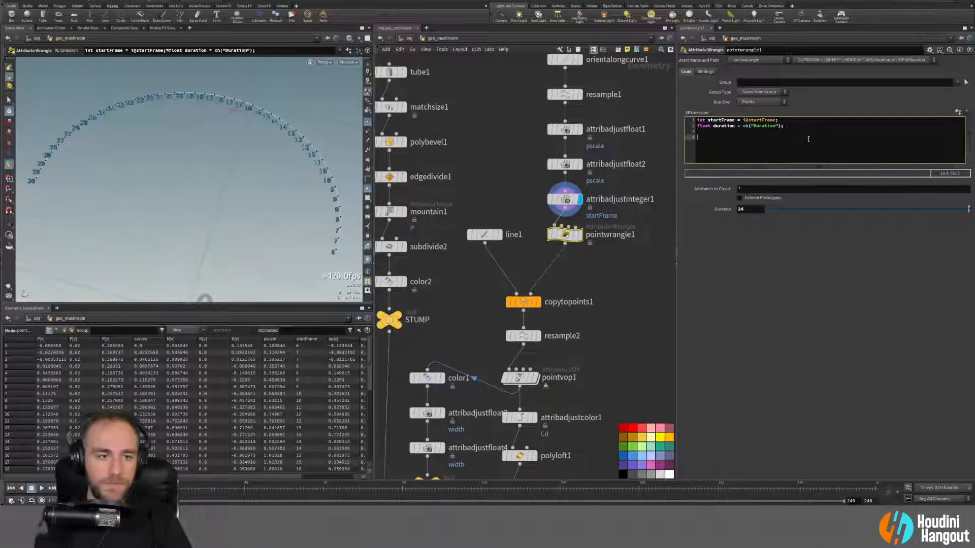
pyautogui.write('@pscale')
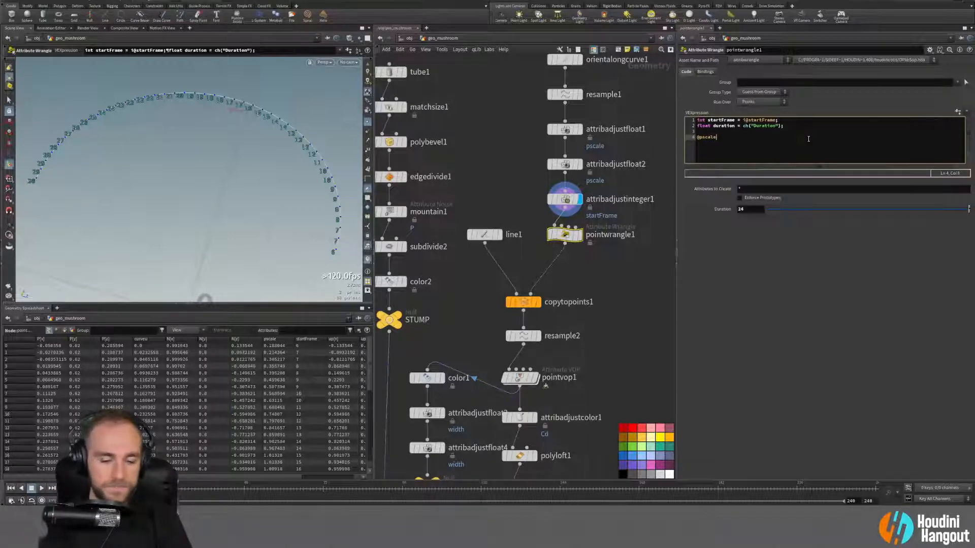
pyautogui.press('Home')
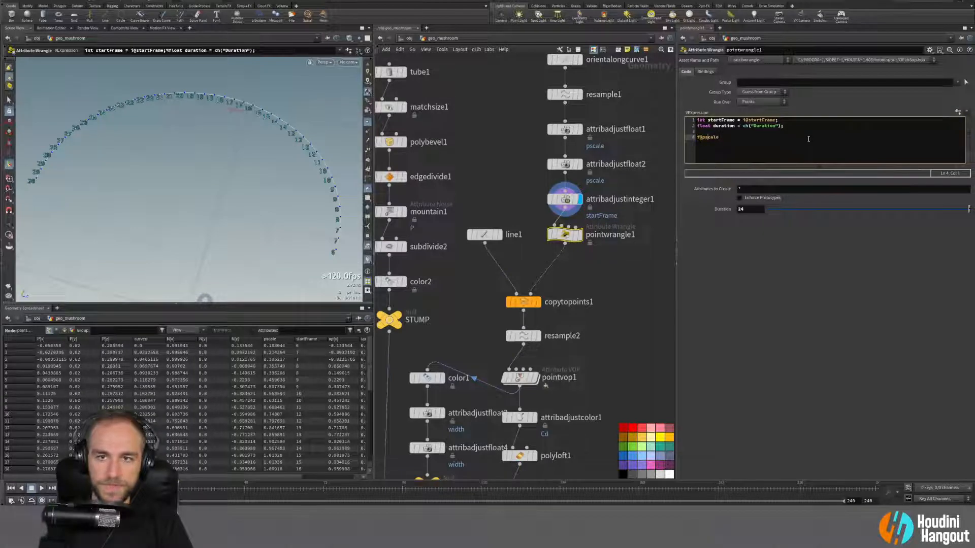
pyautogui.write('=')
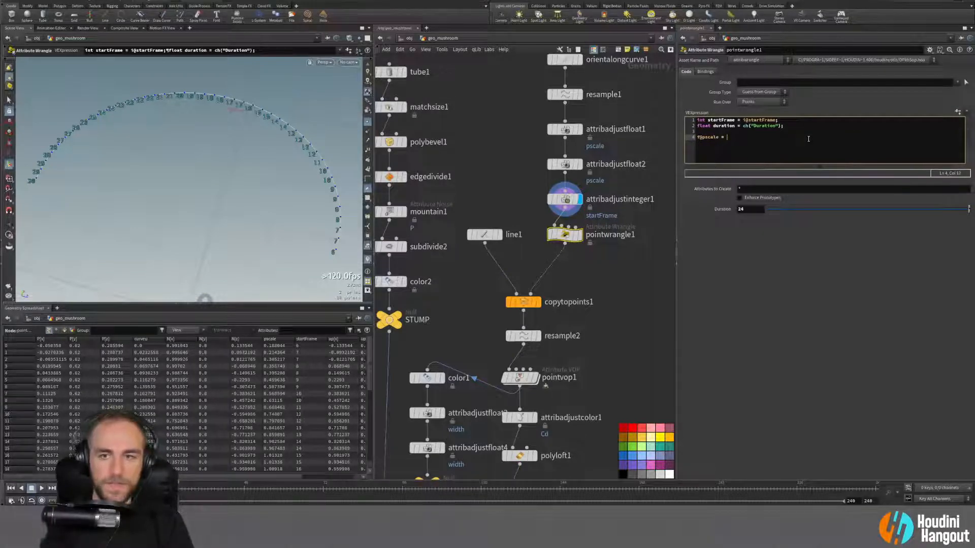
pyautogui.press('BackSpace')
pyautogui.press('BackSpace')
pyautogui.press('BackSpace')
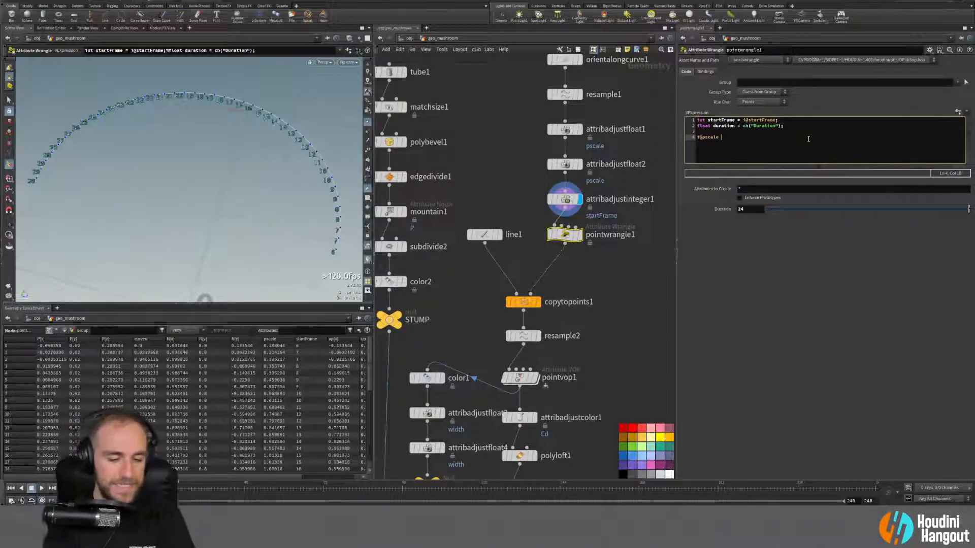
pyautogui.write('*=')
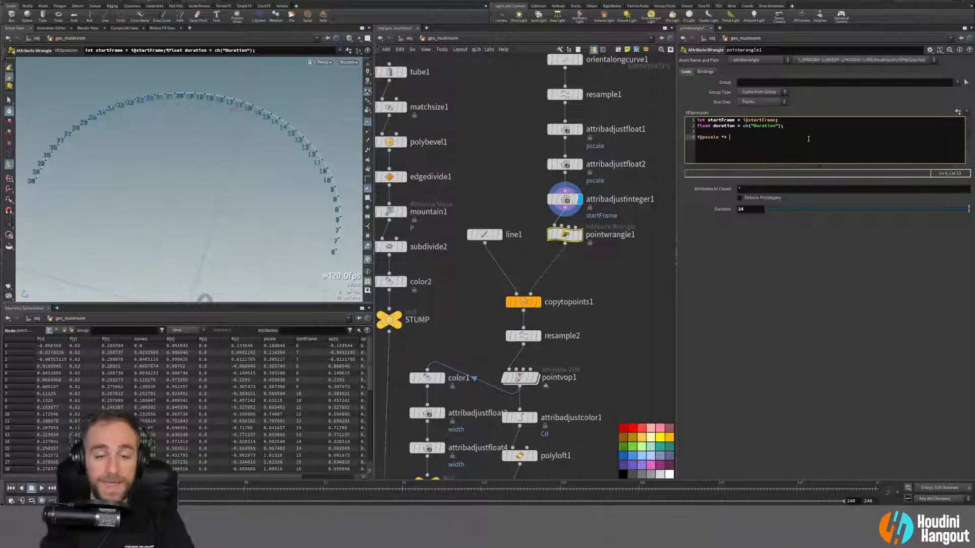
pyautogui.write('fit(')
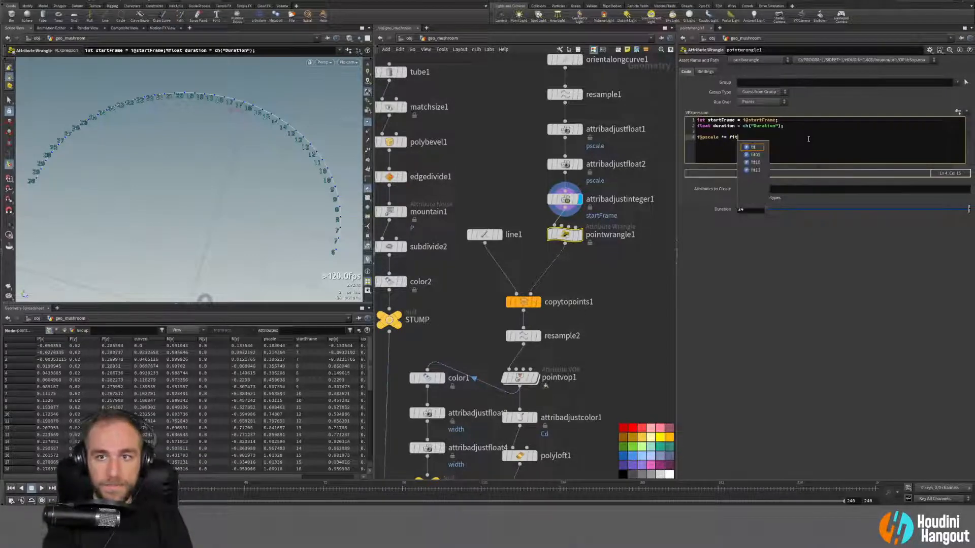
pyautogui.press('capslock')
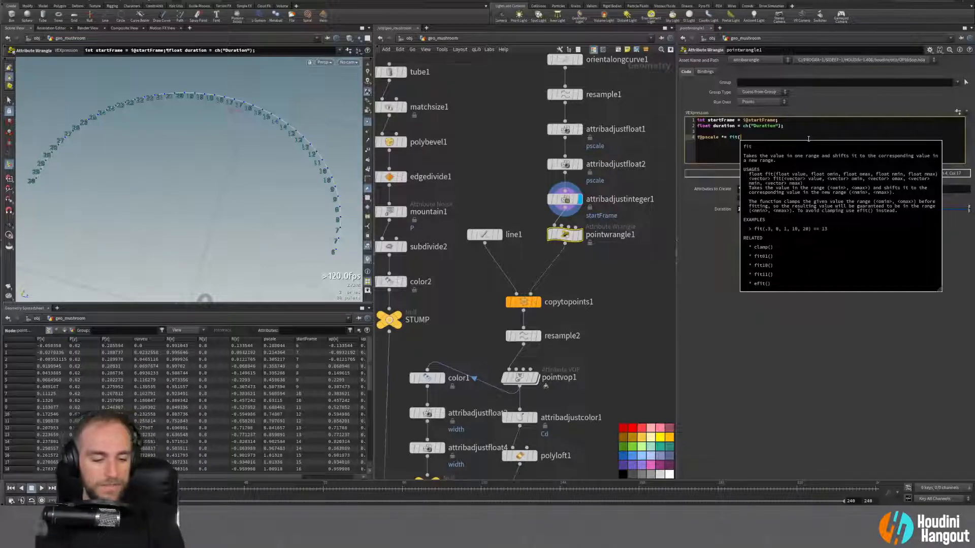
pyautogui.write('@Frame,')
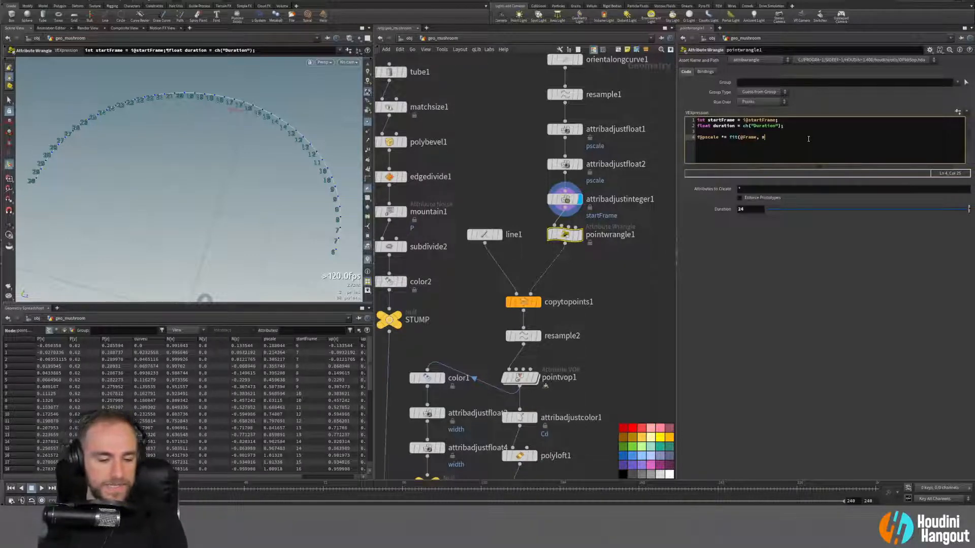
pyautogui.write('startFrame,')
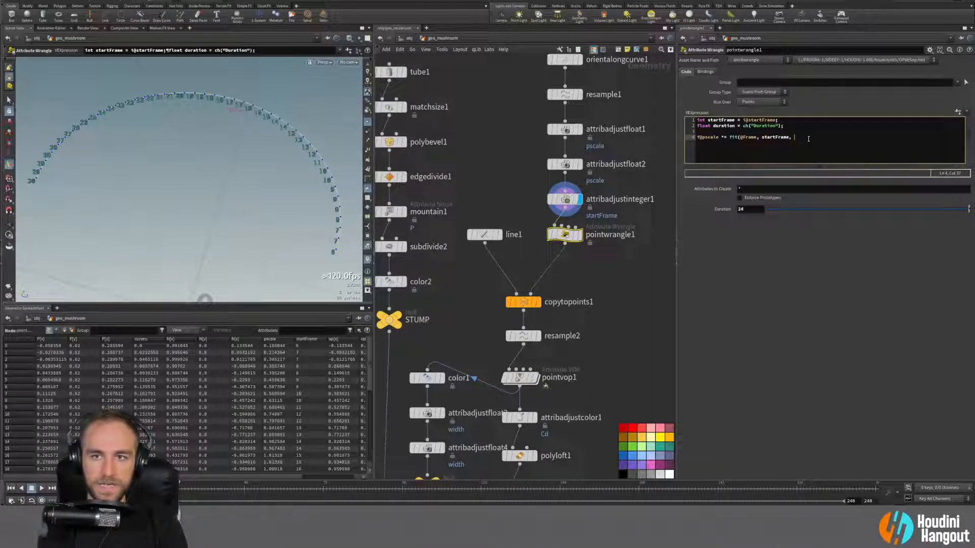
pyautogui.write('startFr')
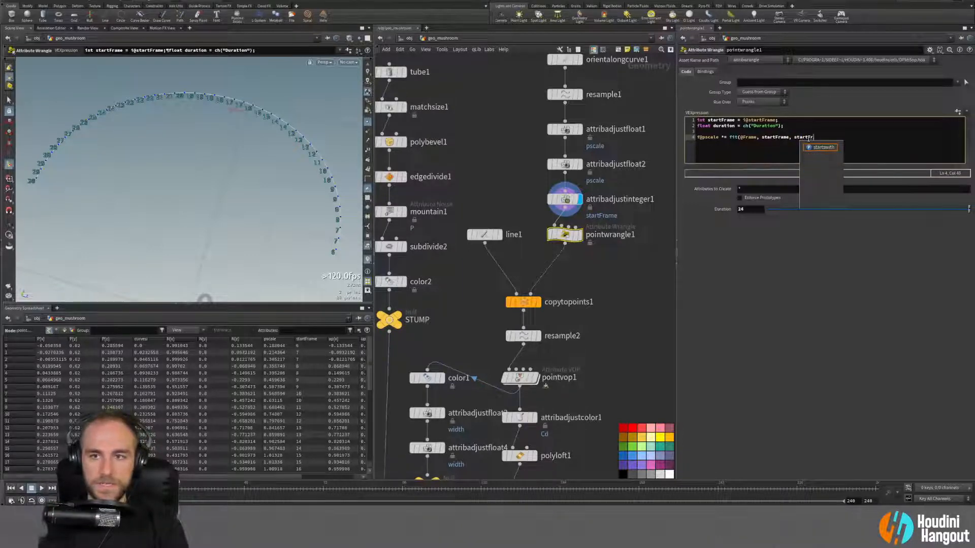
pyautogui.write('ame')
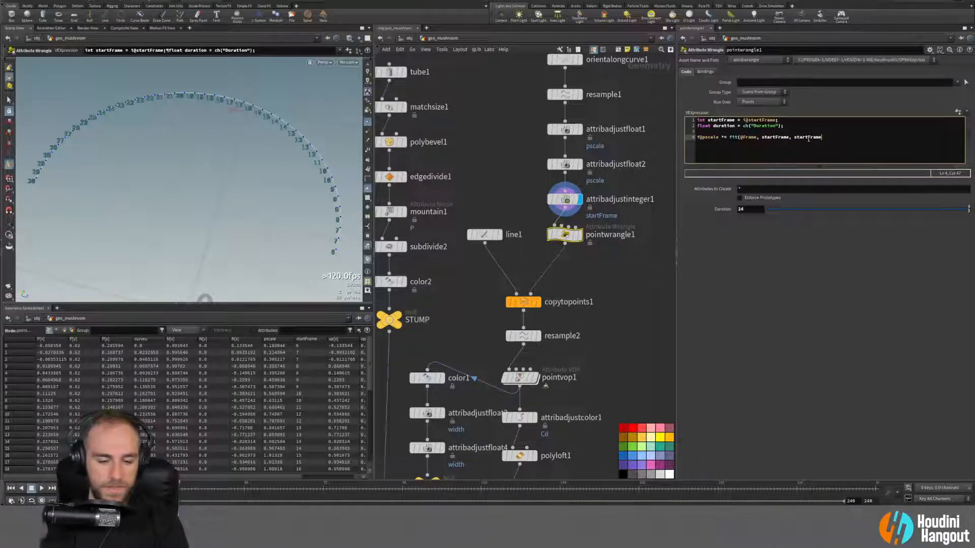
pyautogui.doubleClick(808, 137)
pyautogui.press('BackSpace')
# Step: Insert a new line directly below the duration declaration and begin it with the type float
pyautogui.click(795, 126)
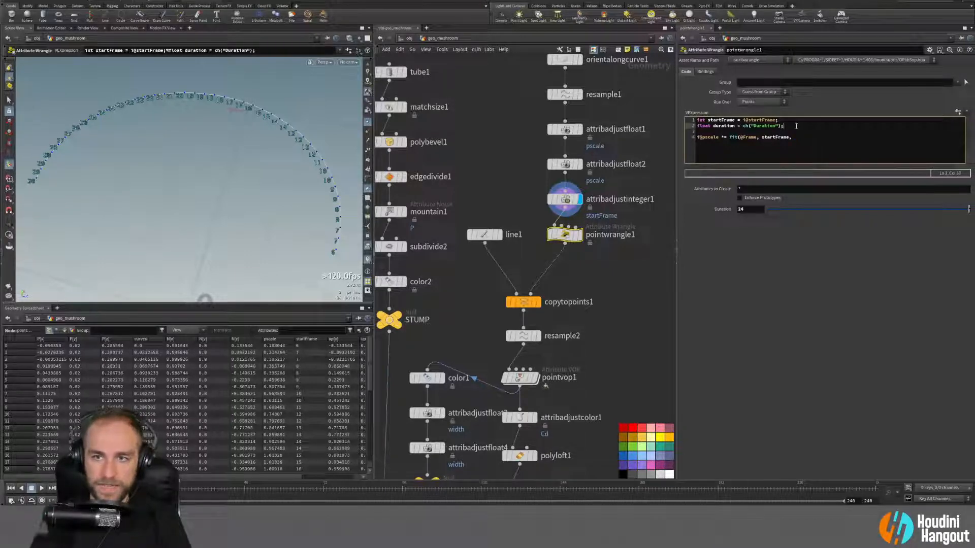
pyautogui.press('Return')
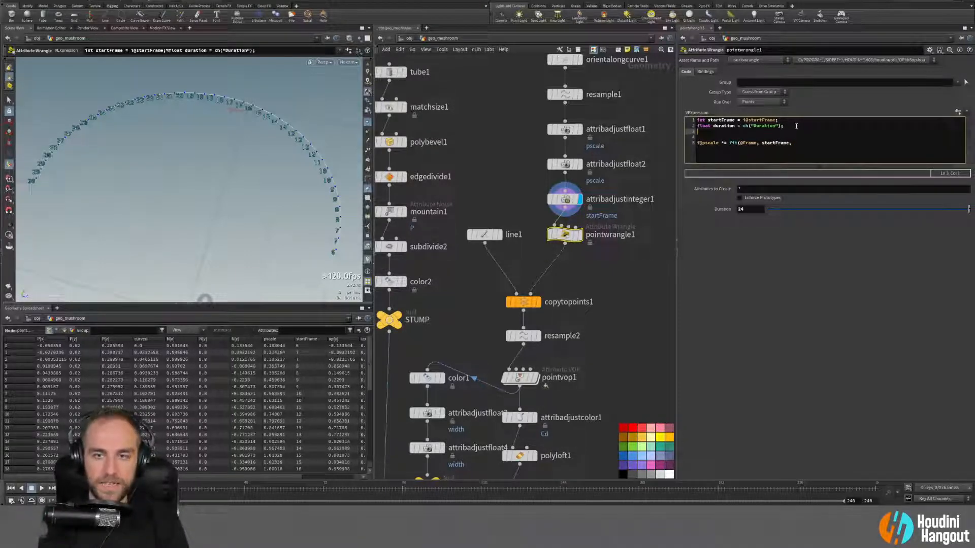
pyautogui.write('floa')
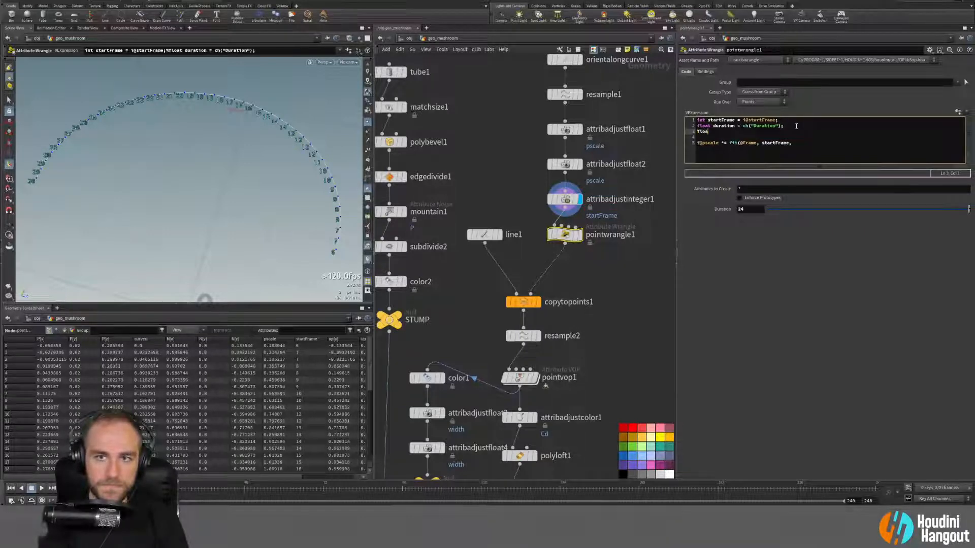
pyautogui.write('t')
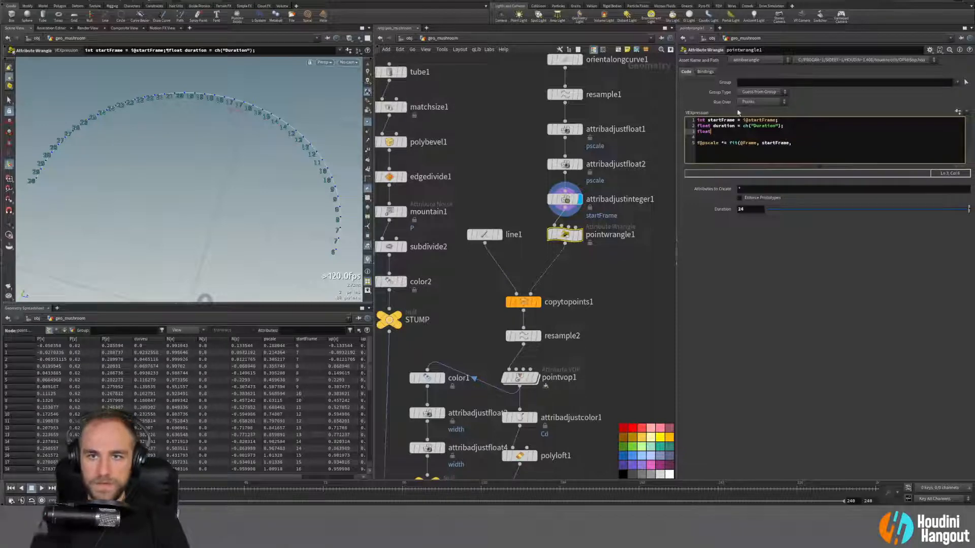
# Step: Change the first line of the VEXpression to "float startFrame = float(i@startFrame);"
pyautogui.doubleClick(701, 121)
pyautogui.write('float s')
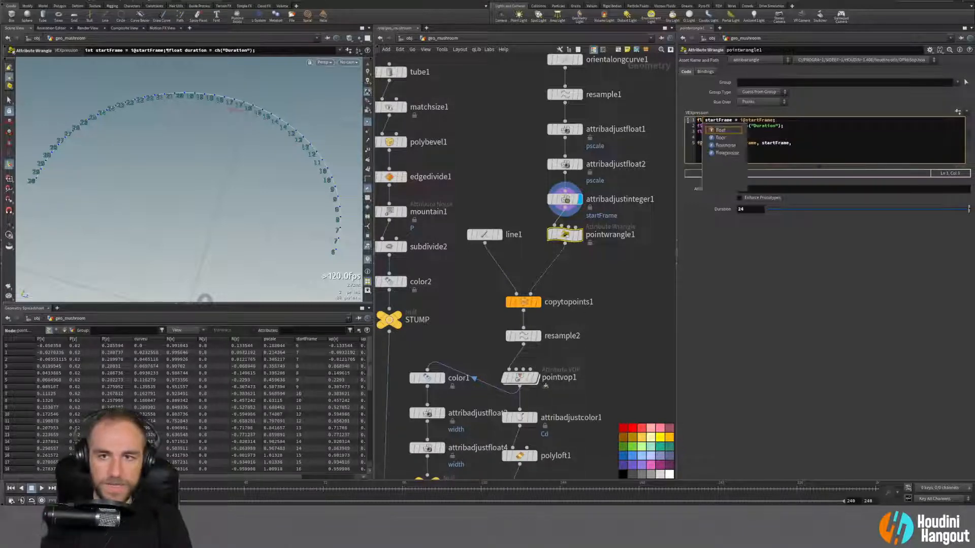
pyautogui.write('t')
pyautogui.moveTo(748, 120); pyautogui.dragTo(750, 120)
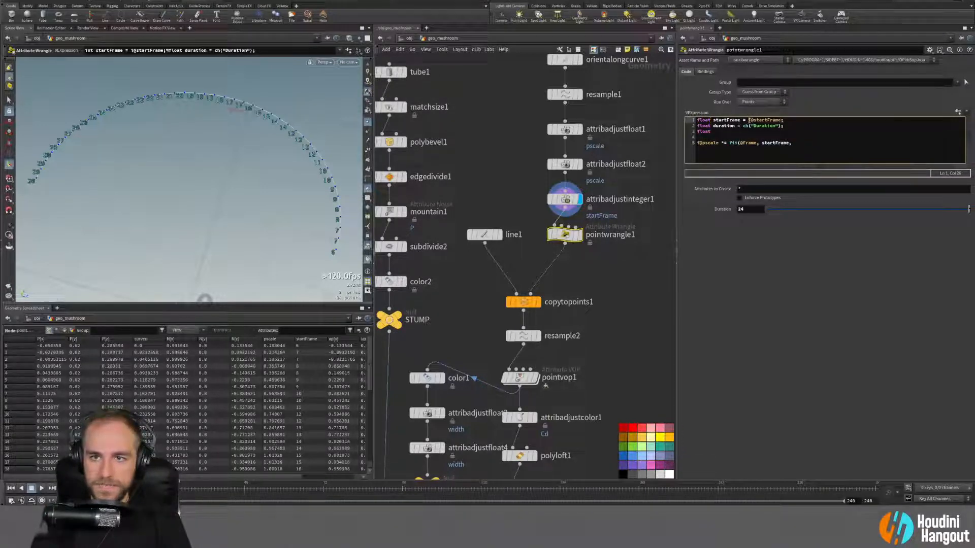
pyautogui.write('(')
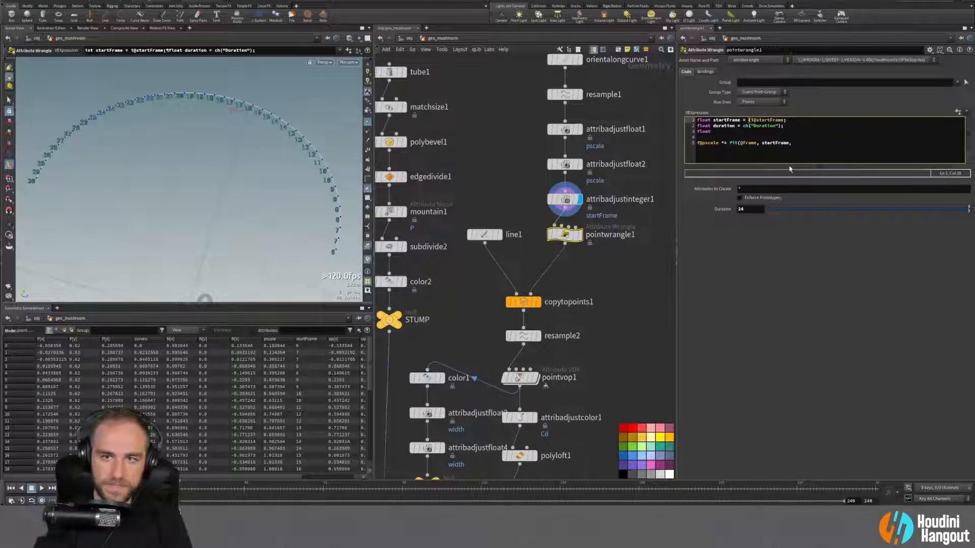
pyautogui.write('float')
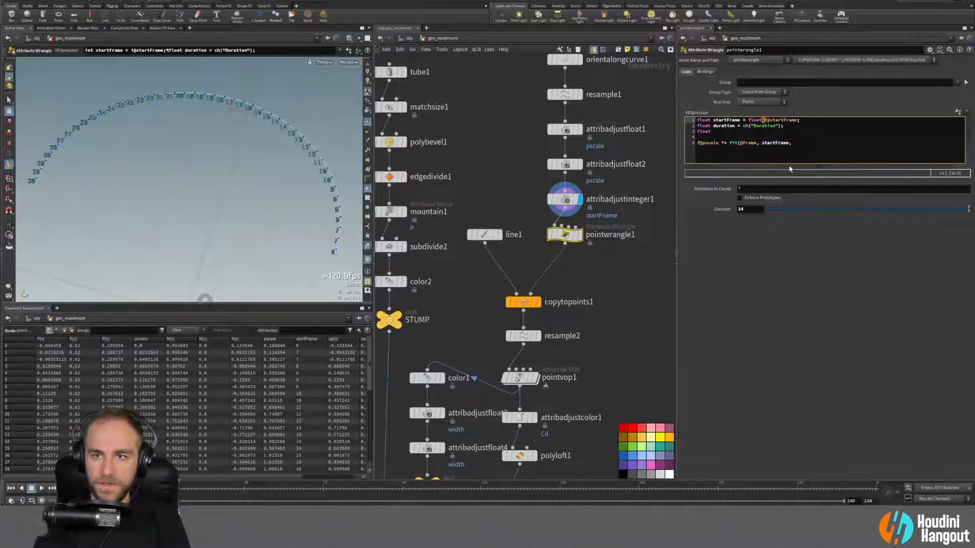
pyautogui.press('Right')
pyautogui.press('Right')
pyautogui.press('Right')
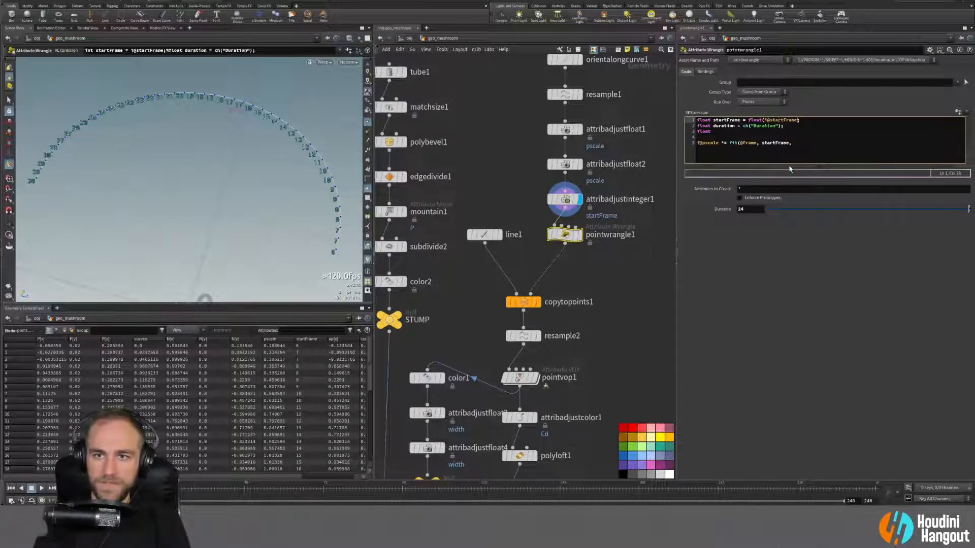
pyautogui.press('Right')
pyautogui.press('Right')
pyautogui.press('Right')
pyautogui.press('Right')
pyautogui.press('Right')
pyautogui.press('Right')
pyautogui.press('Right')
pyautogui.write(')')
pyautogui.click(824, 137)
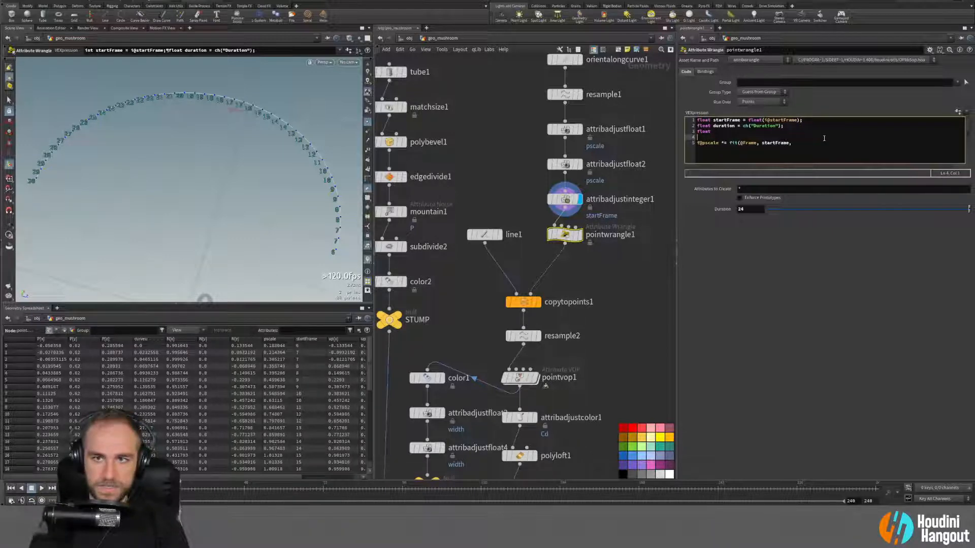
# Step: Complete the third line as "float endFrame = startFrame + duration;"
pyautogui.click(724, 134)
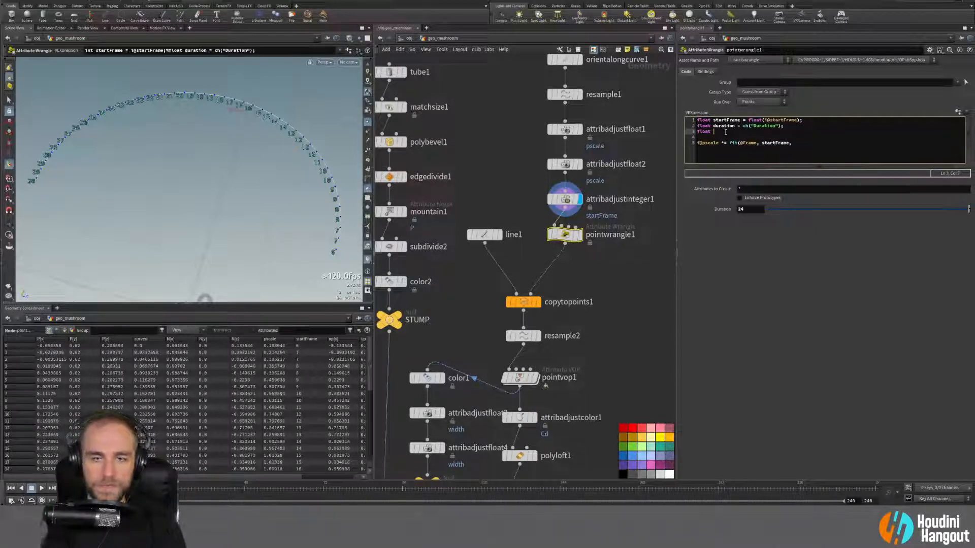
pyautogui.write('endFrame =')
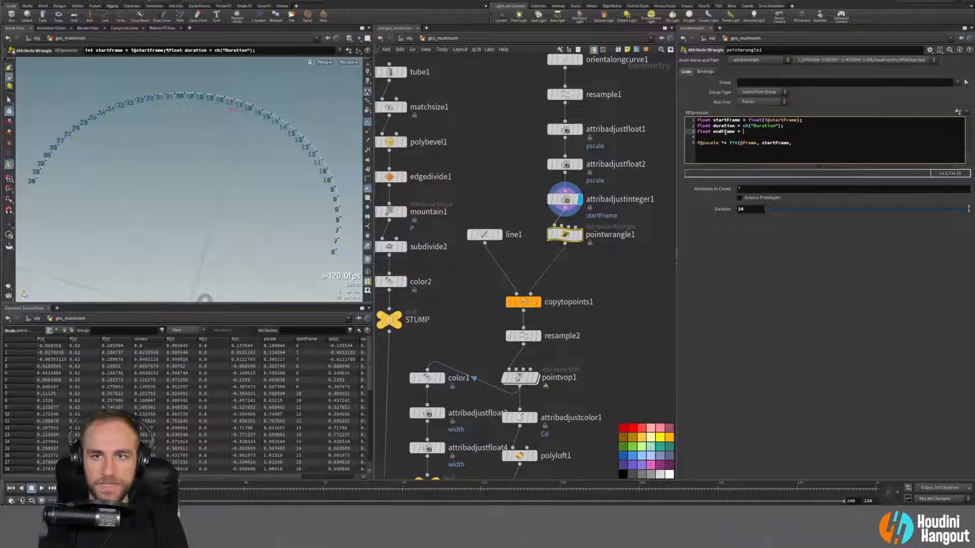
pyautogui.write(' star')
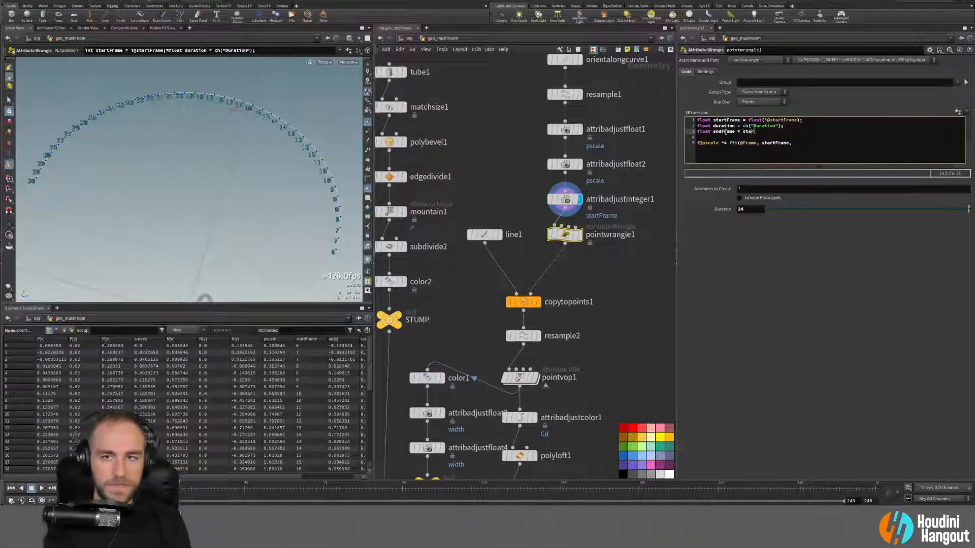
pyautogui.write('tFrame + duration;')
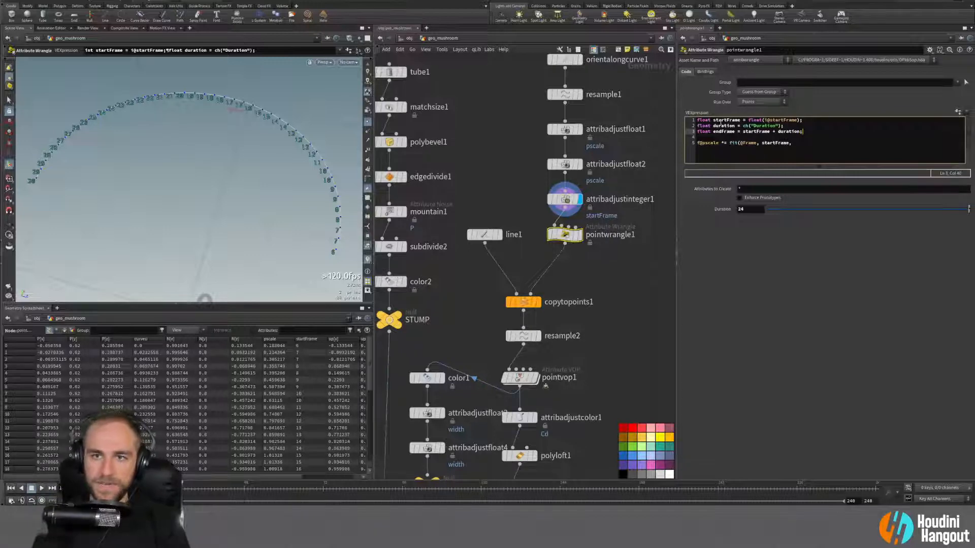
# Step: Finish the pscale statement's fit function with the remaining arguments "endFrame, 0, 1);" and apply the code
pyautogui.click(797, 144)
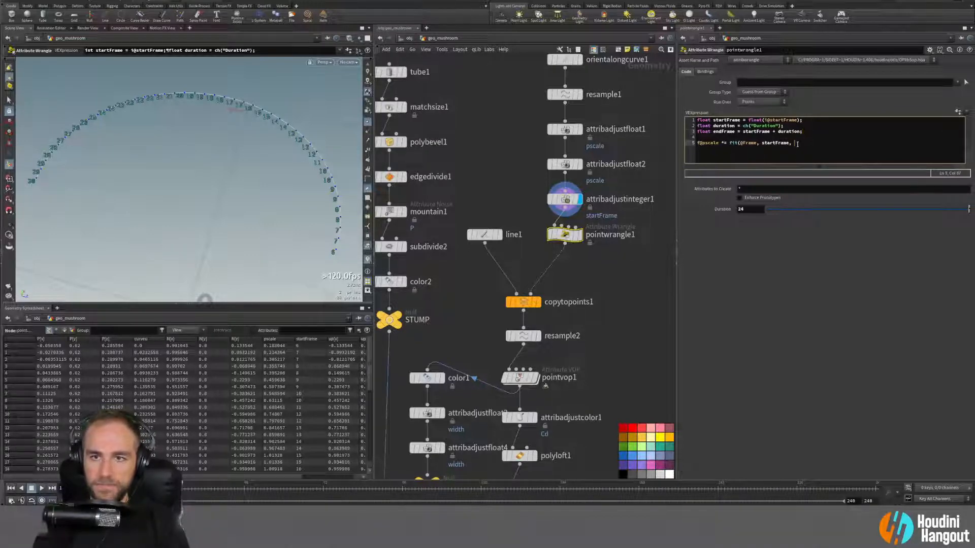
pyautogui.write('end')
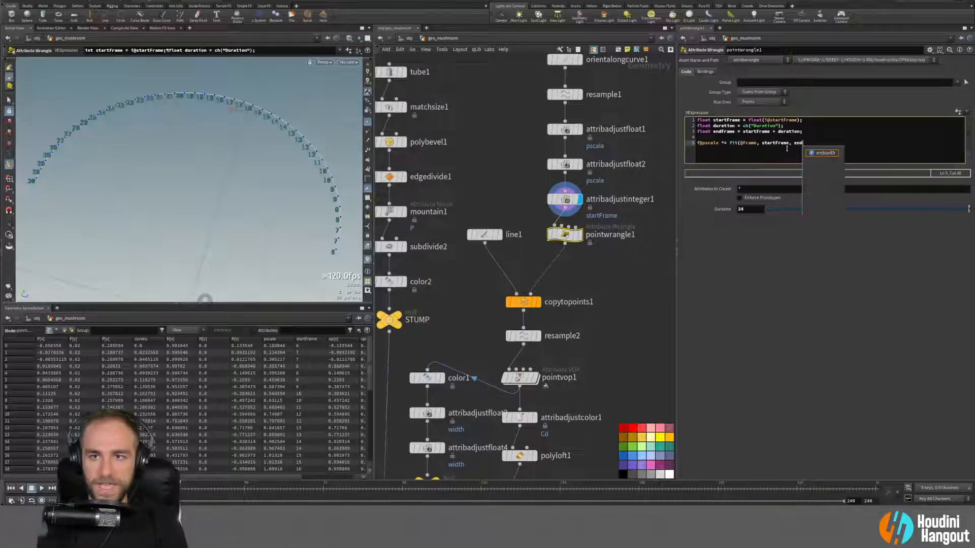
pyautogui.write('Frame,')
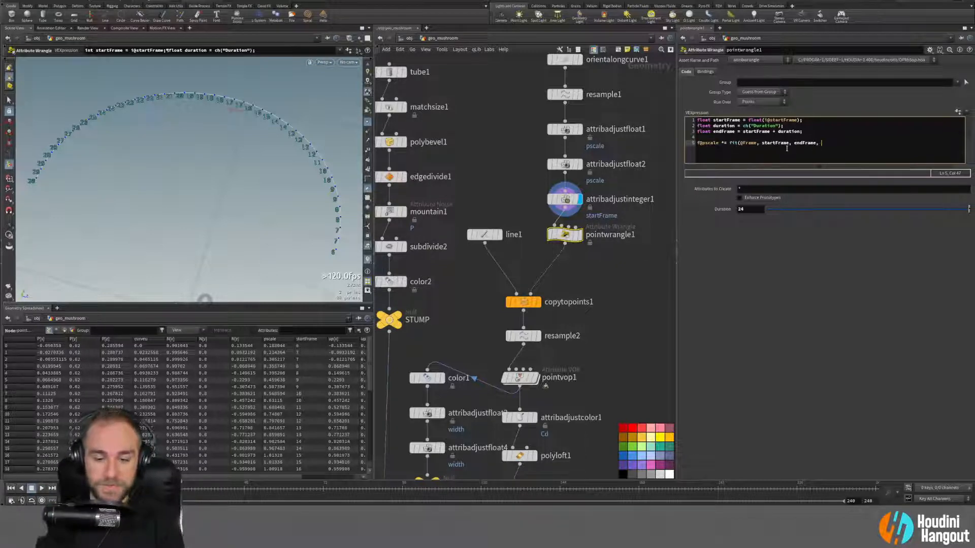
pyautogui.write('0, ')
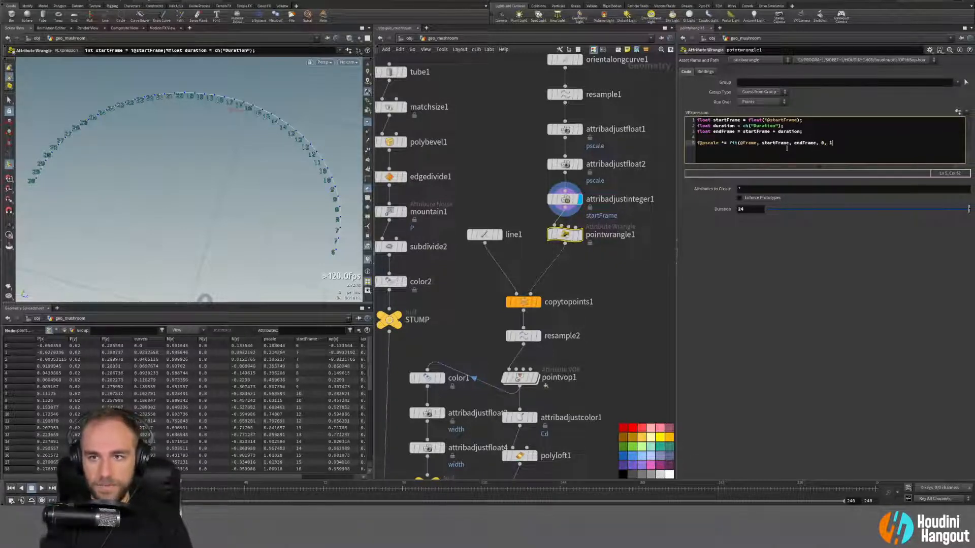
pyautogui.write('1)')
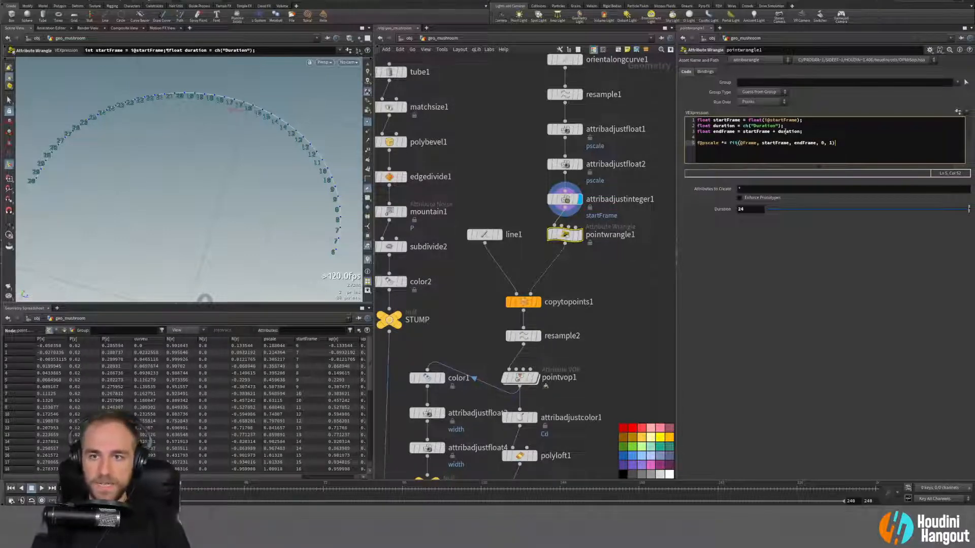
pyautogui.write(';')
pyautogui.click(784, 320)
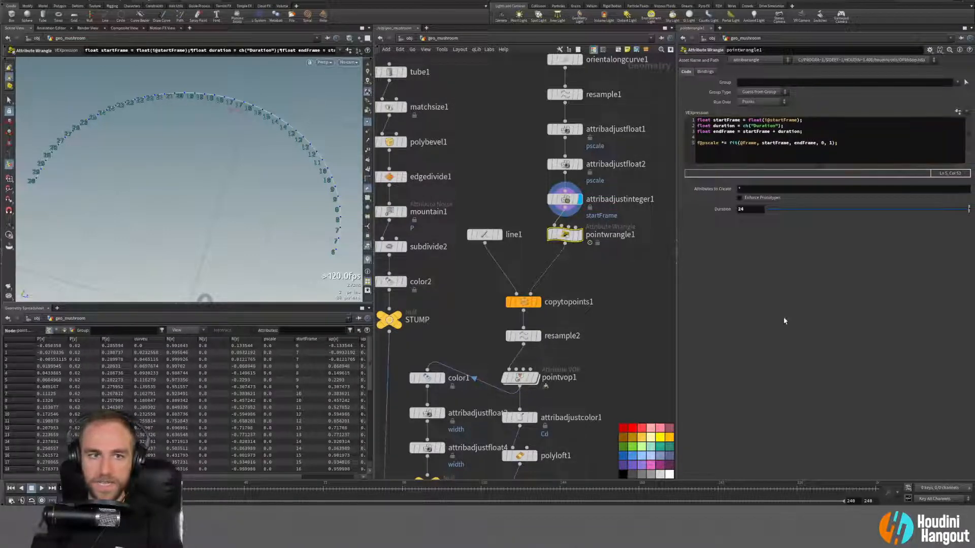
# Step: Display copytopoints1 and turn off the point markers and the startFrame value visualizer in the viewport
pyautogui.click(537, 302)
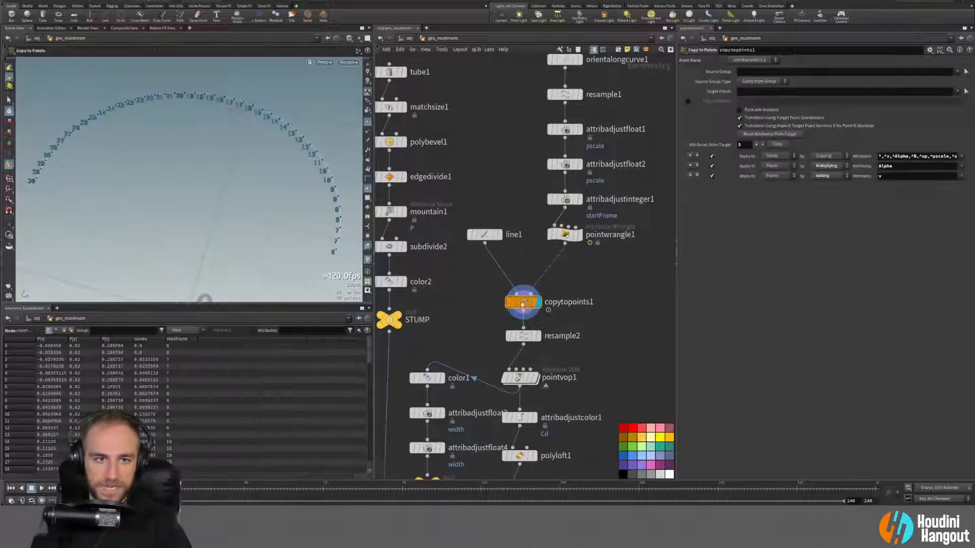
pyautogui.keyDown('alt'); pyautogui.moveTo(254, 143); pyautogui.dragTo(186, 144, button='right'); pyautogui.keyUp('alt')
pyautogui.keyDown('alt'); pyautogui.moveTo(237, 141); pyautogui.dragTo(249, 203); pyautogui.keyUp('alt')
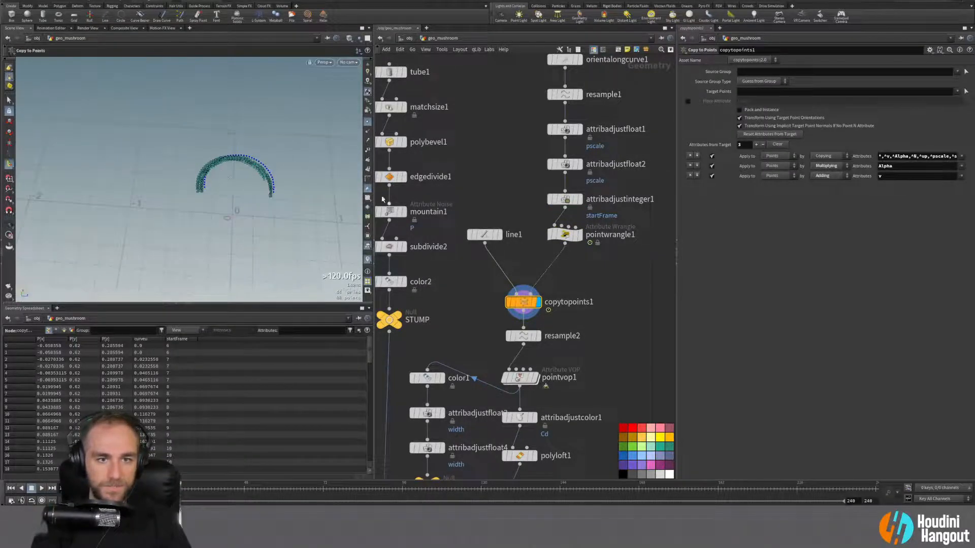
pyautogui.click(369, 124)
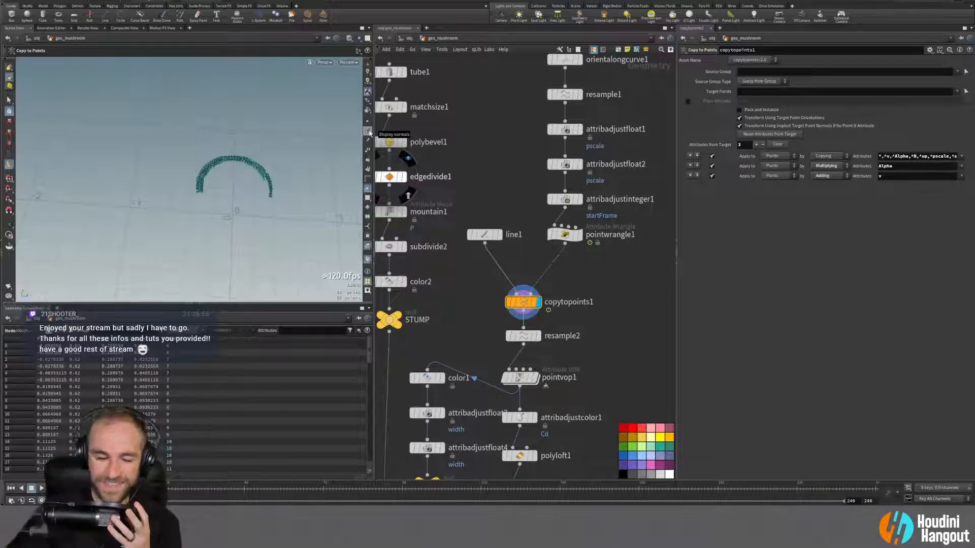
pyautogui.press('Escape')
pyautogui.moveTo(276, 104); pyautogui.dragTo(316, 177)
pyautogui.click(368, 260)
pyautogui.keyDown('alt'); pyautogui.moveTo(236, 153); pyautogui.dragTo(239, 166); pyautogui.keyUp('alt')
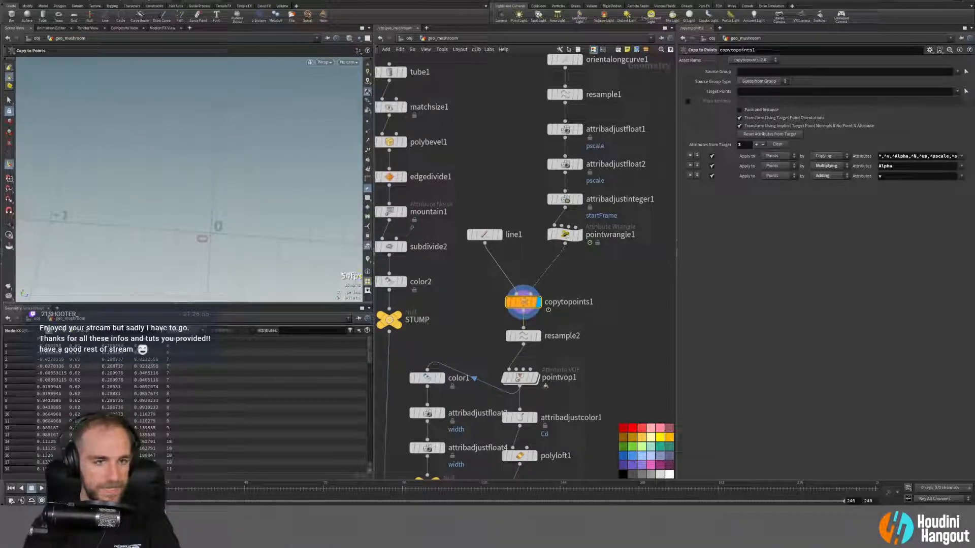
# Step: Scrub the timeline up to frame 61 to preview how the copied vein lines grow
pyautogui.moveTo(93, 491)
pyautogui.mouseDown()
pyautogui.moveTo(244, 492)
pyautogui.moveTo(102, 492)
pyautogui.mouseUp()
pyautogui.scroll(-8, 178, 238)
pyautogui.moveTo(172, 491)
pyautogui.mouseDown()
pyautogui.moveTo(308, 491)
pyautogui.moveTo(174, 492)
pyautogui.moveTo(277, 492)
pyautogui.moveTo(184, 495)
pyautogui.moveTo(284, 503)
pyautogui.mouseUp()
# Step: Reverse the startFrame remap on attribadjustinteger1 by setting its source range to 1 and 0
pyautogui.click(565, 234)
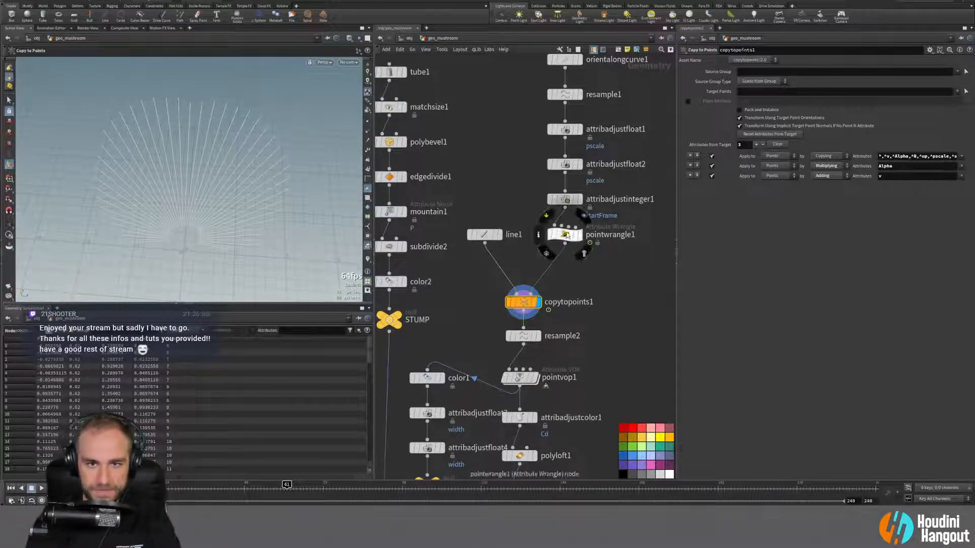
pyautogui.click(581, 201)
pyautogui.click(565, 199)
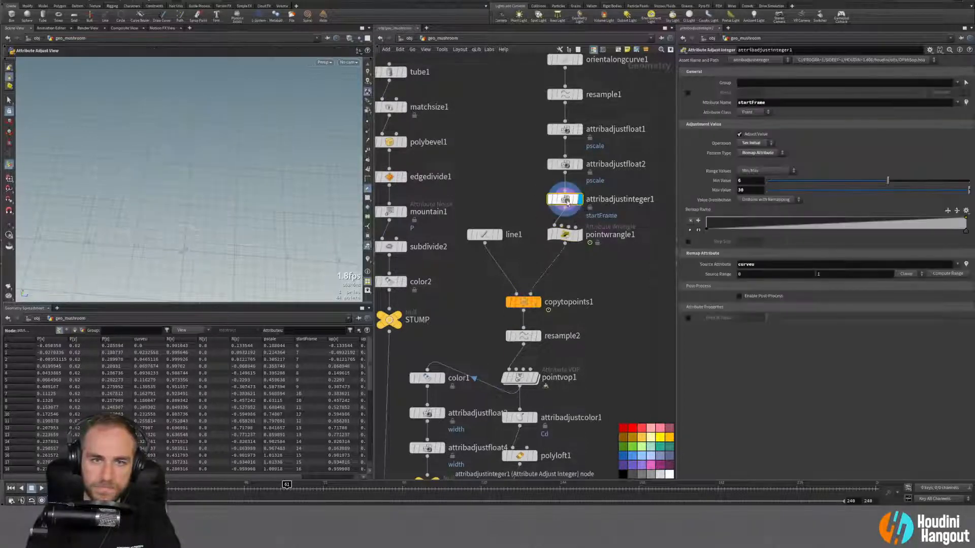
pyautogui.doubleClick(743, 180)
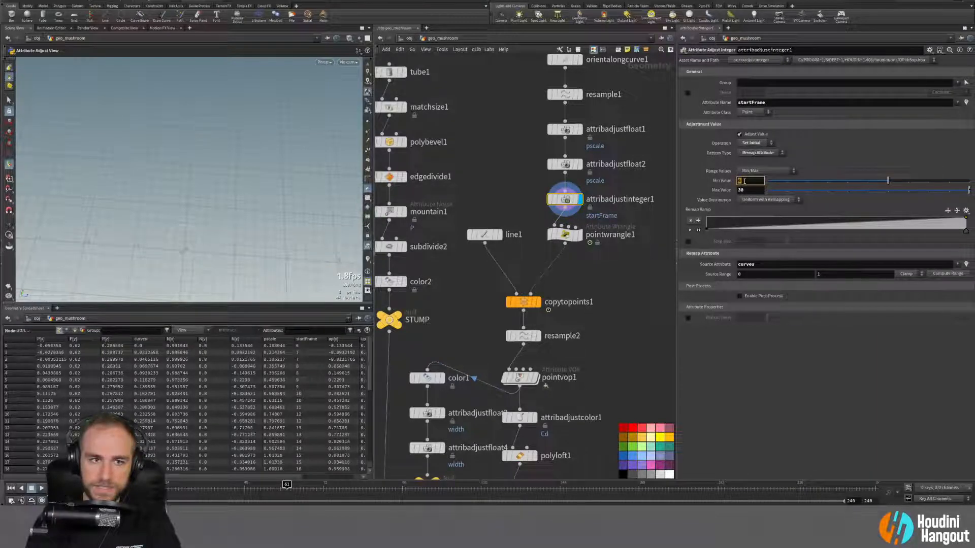
pyautogui.doubleClick(754, 274)
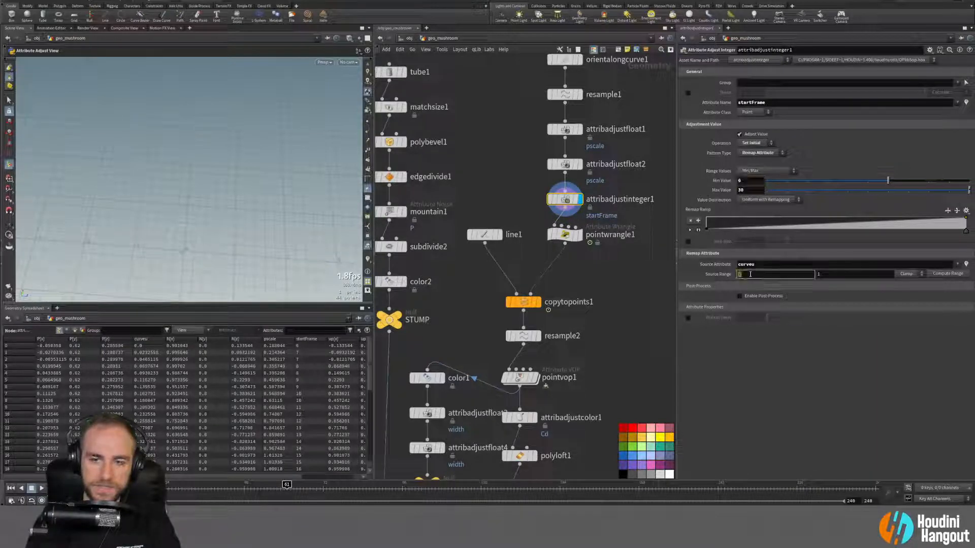
pyautogui.write('1')
pyautogui.press('Tab')
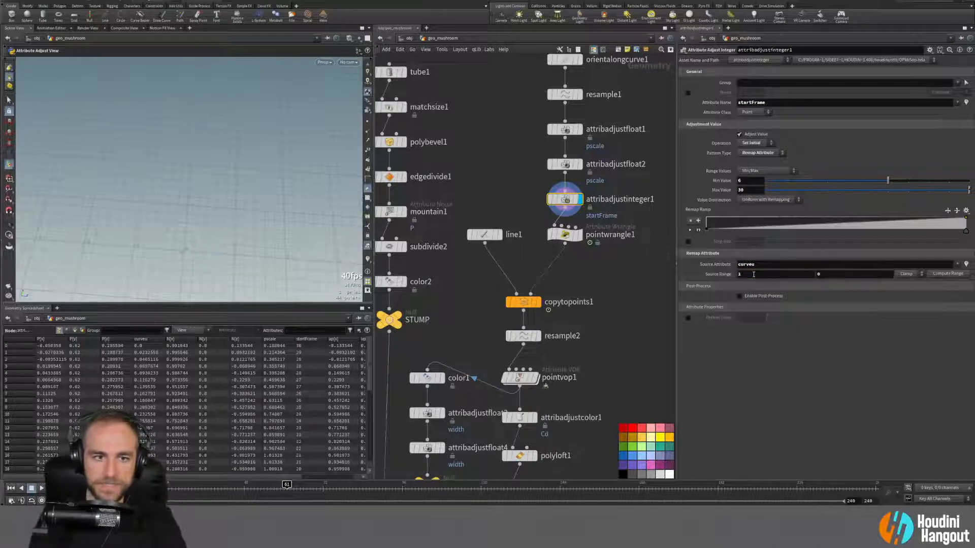
# Step: Display copytopoints1 and scrub the timeline back toward the start to check the reversed growth order
pyautogui.click(537, 302)
pyautogui.click(528, 303)
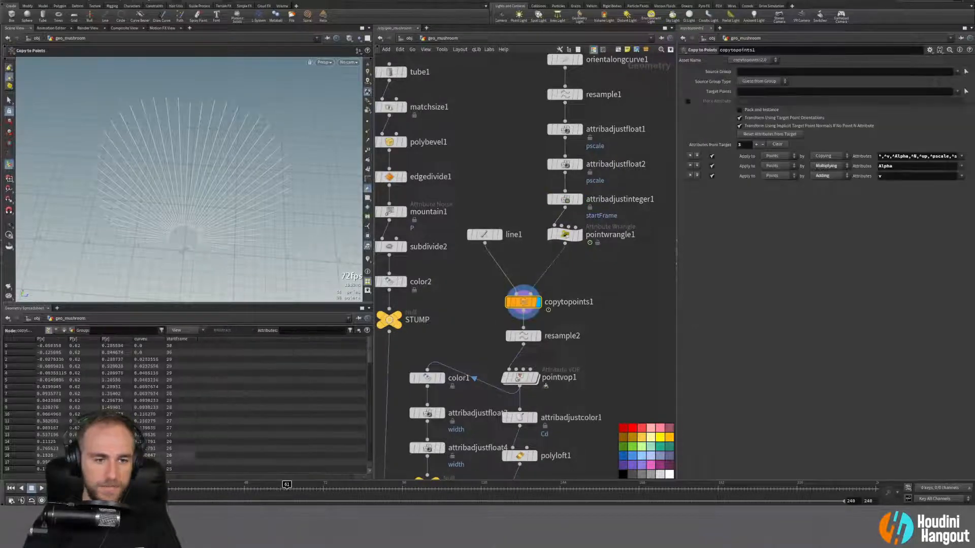
pyautogui.moveTo(183, 500); pyautogui.dragTo(109, 499)
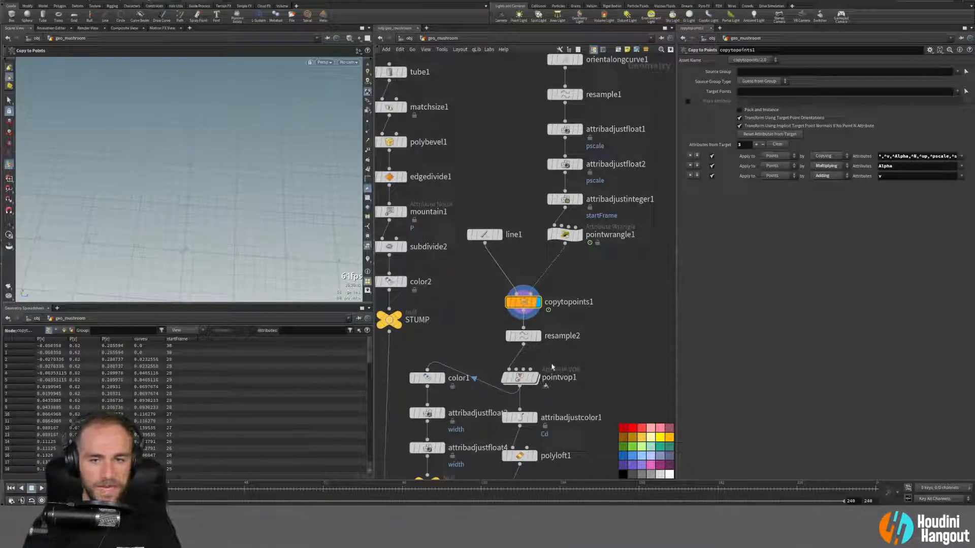
# Step: Display resample2 with point markers turned on and return the animation to its first frame
pyautogui.click(538, 337)
pyautogui.click(525, 336)
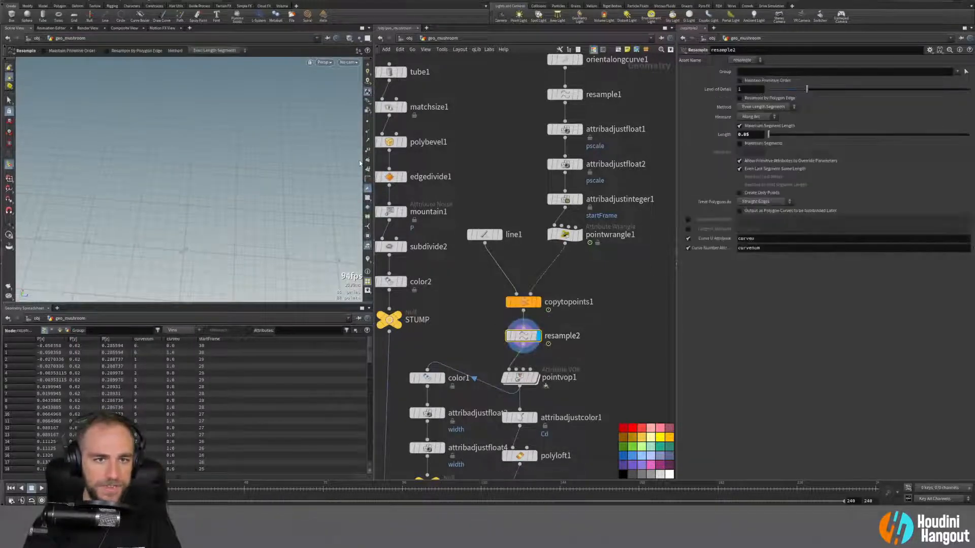
pyautogui.click(367, 122)
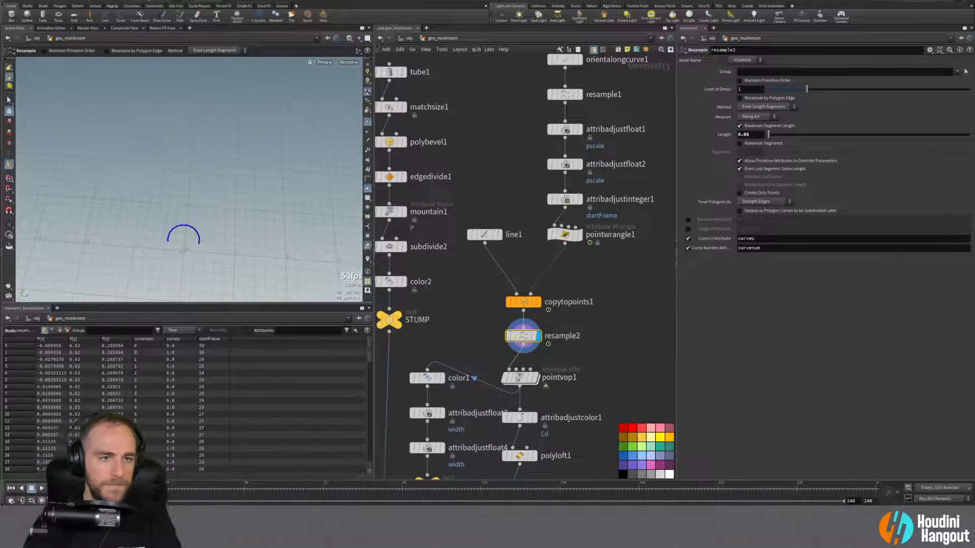
pyautogui.hotkey('ctrl', 'Up')
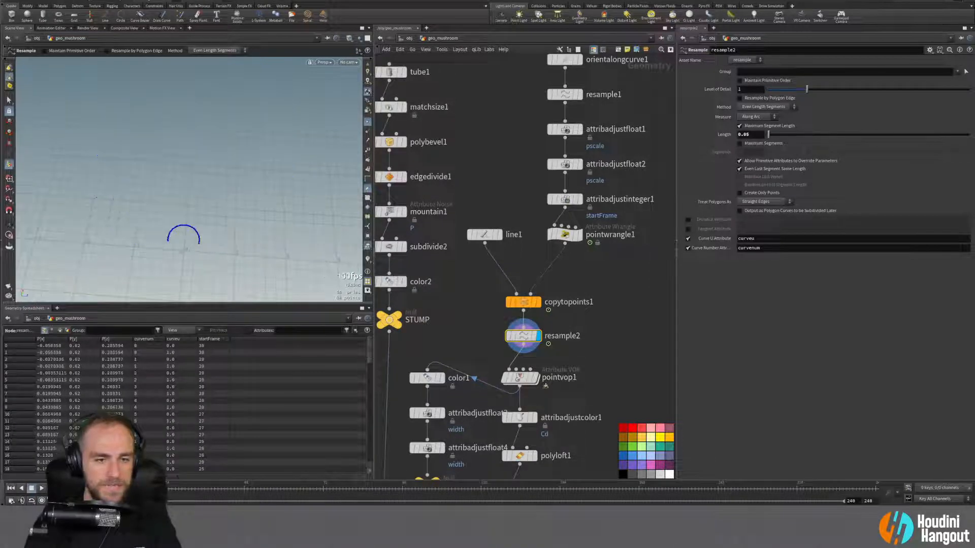
# Step: Display pointvop1 and scrub the timeline to examine how the noise affects the veins before they grow
pyautogui.click(535, 378)
pyautogui.click(518, 381)
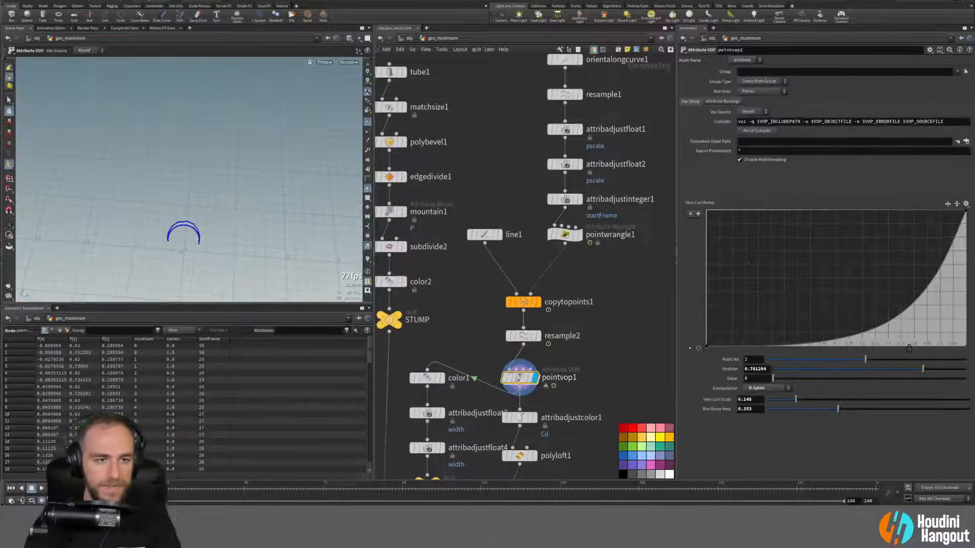
pyautogui.scroll(5, 288, 222)
pyautogui.moveTo(288, 221); pyautogui.dragTo(197, 183)
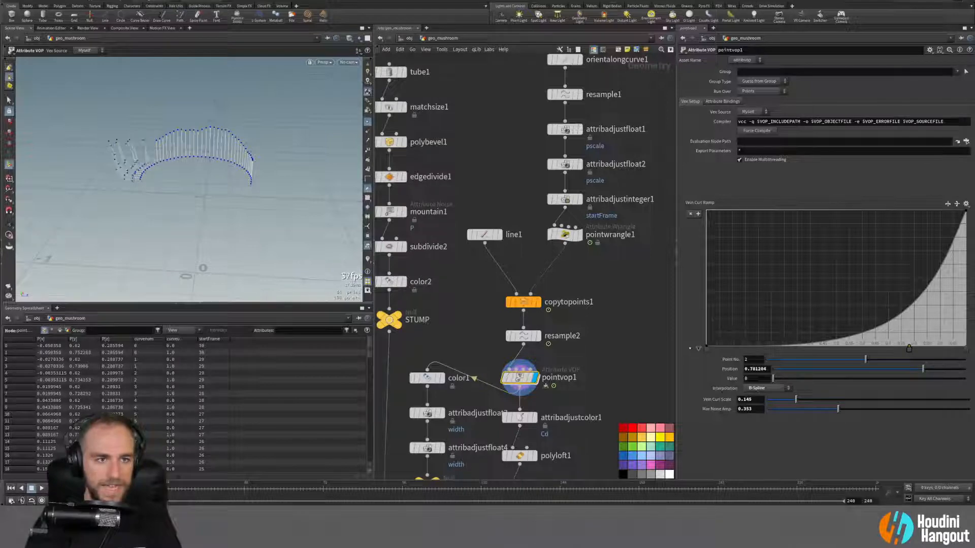
pyautogui.moveTo(152, 493); pyautogui.dragTo(193, 494)
pyautogui.moveTo(222, 498); pyautogui.dragTo(125, 499)
pyautogui.keyDown('alt'); pyautogui.moveTo(133, 189); pyautogui.dragTo(238, 165); pyautogui.keyUp('alt')
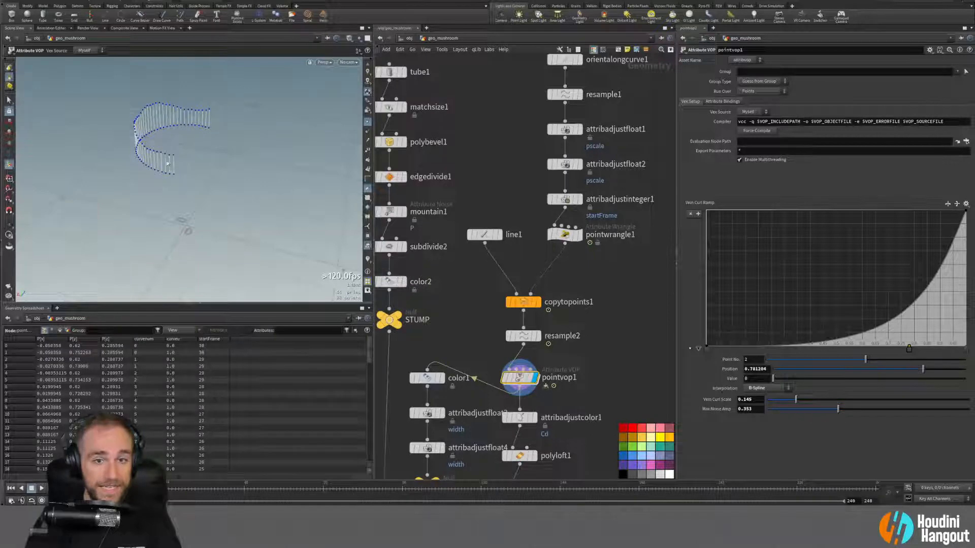
pyautogui.keyDown('alt'); pyautogui.moveTo(161, 165); pyautogui.dragTo(88, 174); pyautogui.keyUp('alt')
# Step: Display resample2 and inspect the ungrown curves' points close up
pyautogui.click(537, 335)
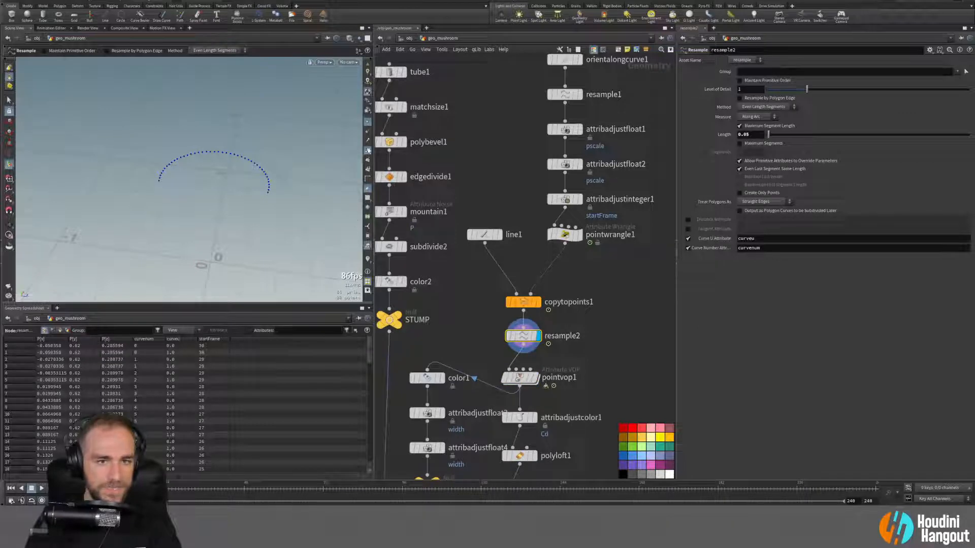
pyautogui.click(368, 150)
pyautogui.scroll(5, 260, 157)
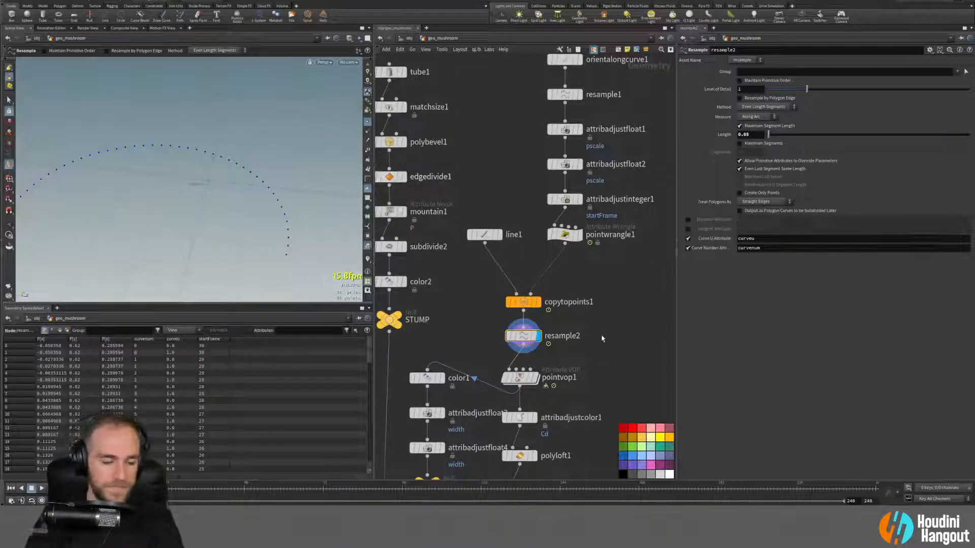
# Step: Insert a Fuse node between resample2 and pointvop1, keeping Least Target Point Number as the snapping method
pyautogui.press('Tab')
pyautogui.press('Escape')
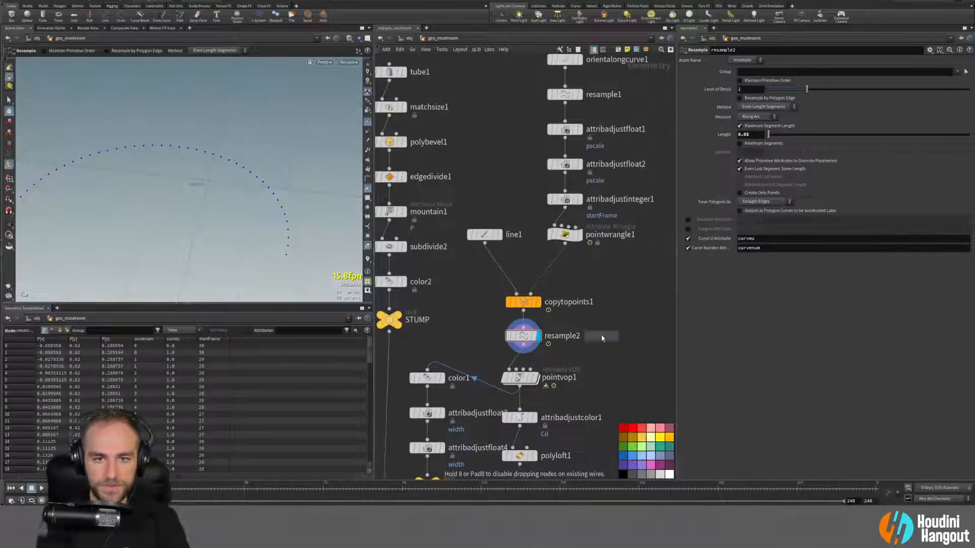
pyautogui.click(519, 361)
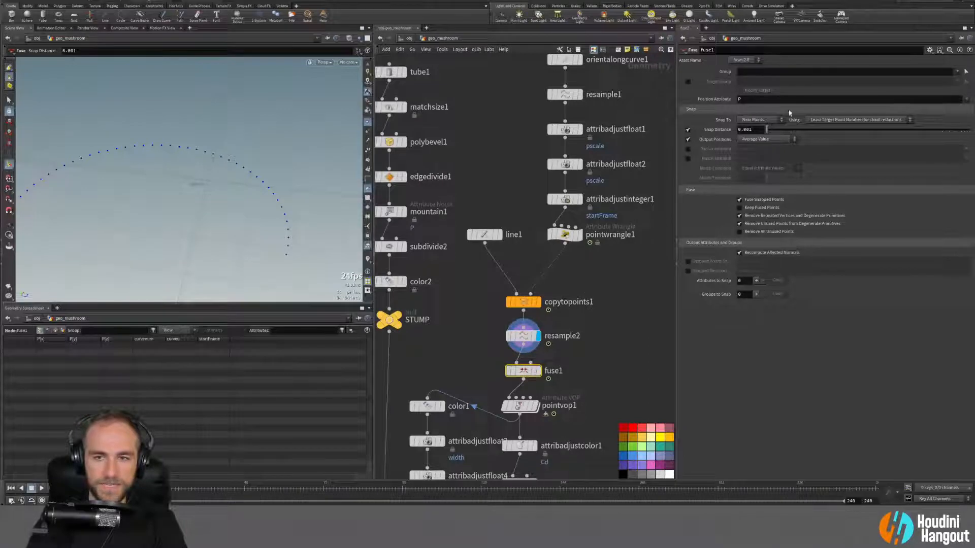
pyautogui.click(828, 121)
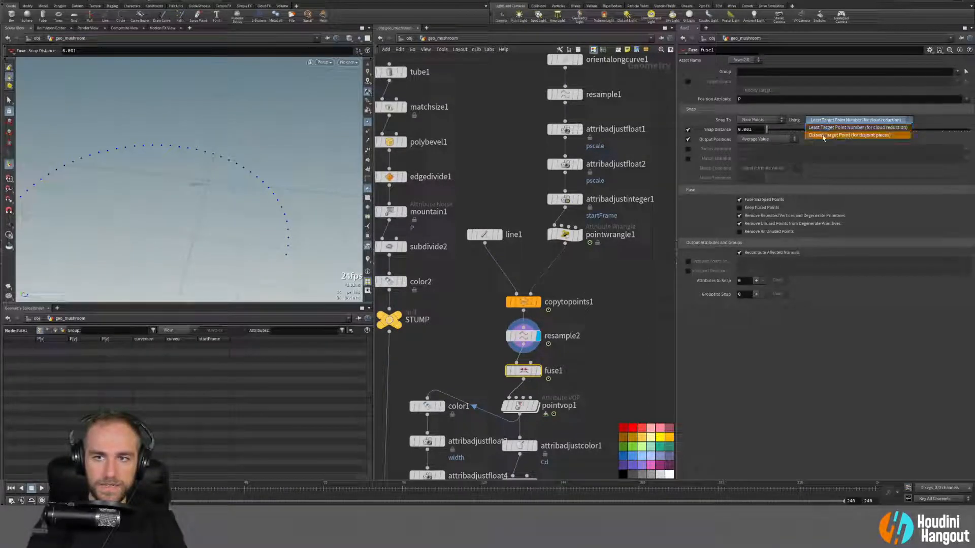
pyautogui.click(833, 126)
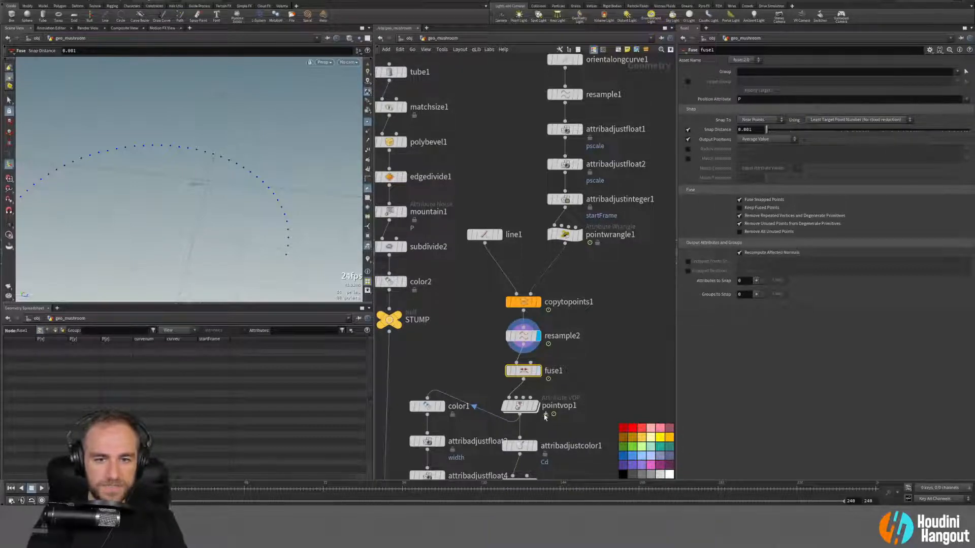
# Step: Compare the outputs of pointvop1 and resample2 to see how fusing affects the ungrown curves
pyautogui.click(518, 406)
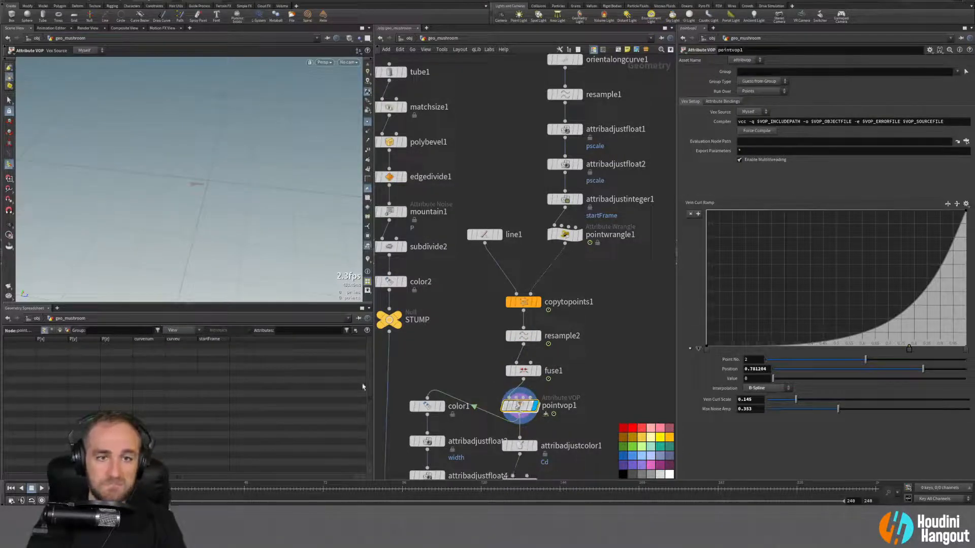
pyautogui.press('space')
pyautogui.keyDown('alt'); pyautogui.moveTo(264, 209); pyautogui.dragTo(355, 181); pyautogui.keyUp('alt')
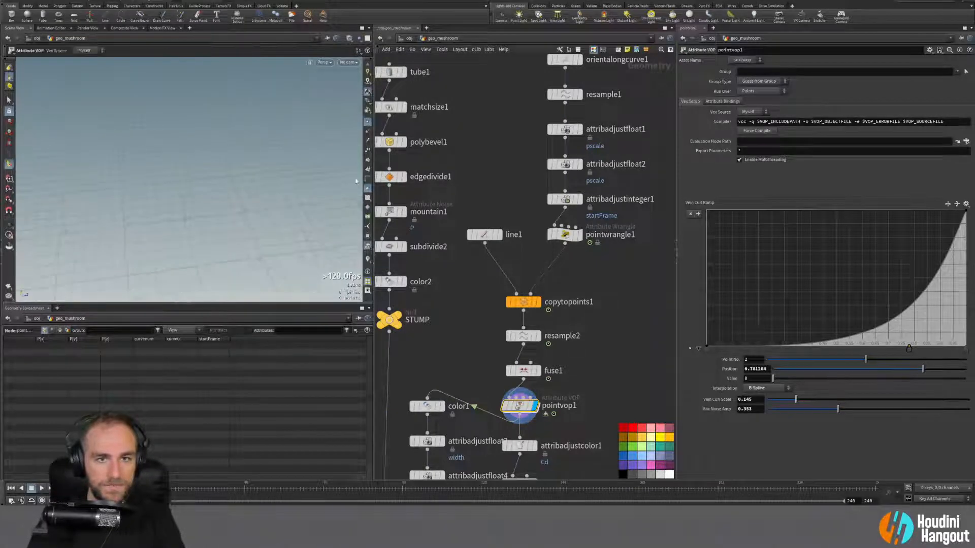
pyautogui.click(538, 371)
pyautogui.moveTo(528, 374); pyautogui.dragTo(525, 375)
pyautogui.click(535, 406)
pyautogui.click(537, 336)
pyautogui.click(523, 336)
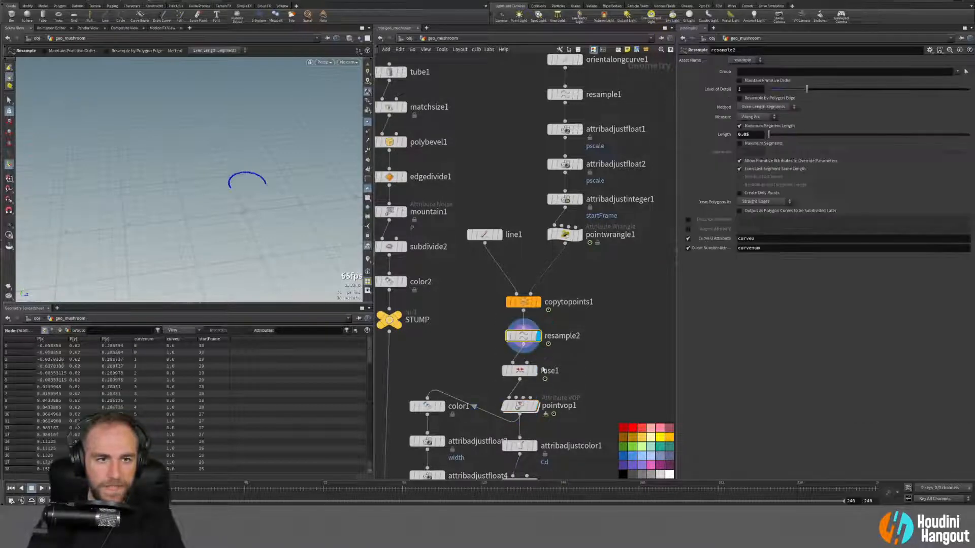
# Step: Display fuse1 and disable Remove Unused Points from Degenerate Primitives
pyautogui.click(537, 371)
pyautogui.click(519, 372)
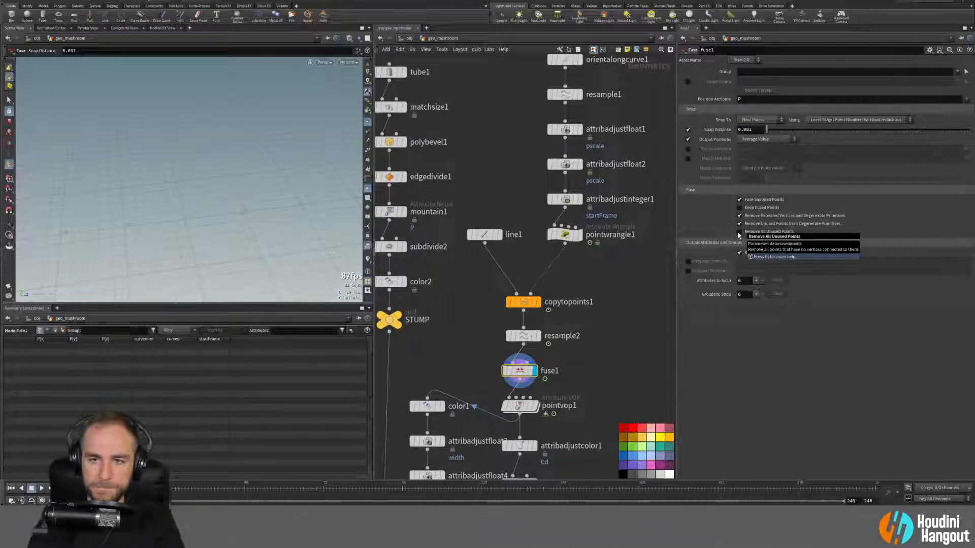
pyautogui.click(739, 223)
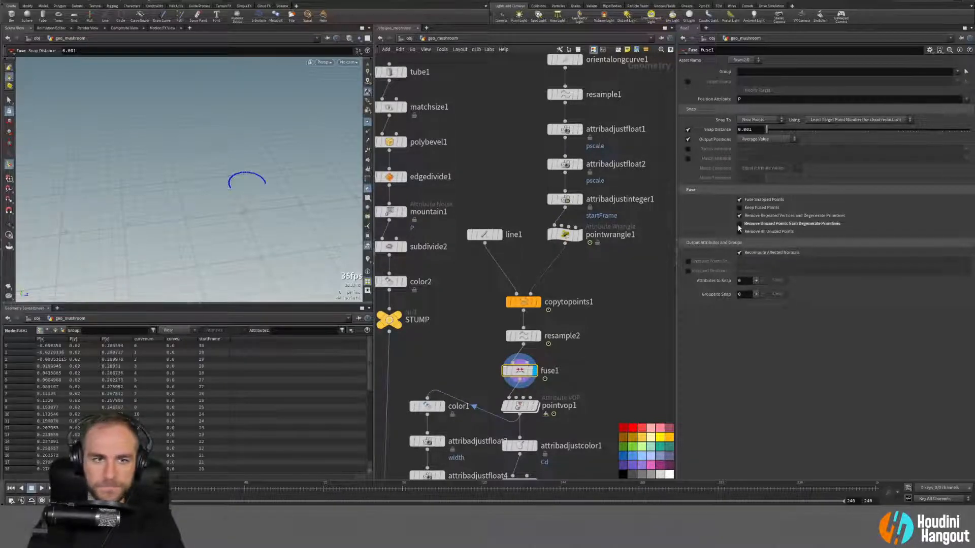
# Step: Display pointvop1 again and examine how the veins grow out of the fused points
pyautogui.hotkey('space', 'g')
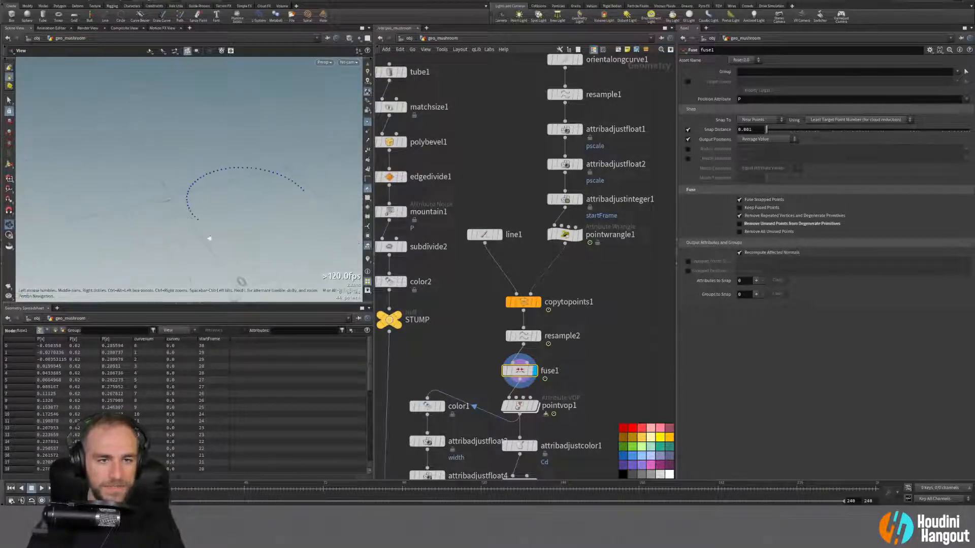
pyautogui.click(535, 406)
pyautogui.moveTo(203, 202); pyautogui.dragTo(208, 182)
pyautogui.moveTo(577, 239)
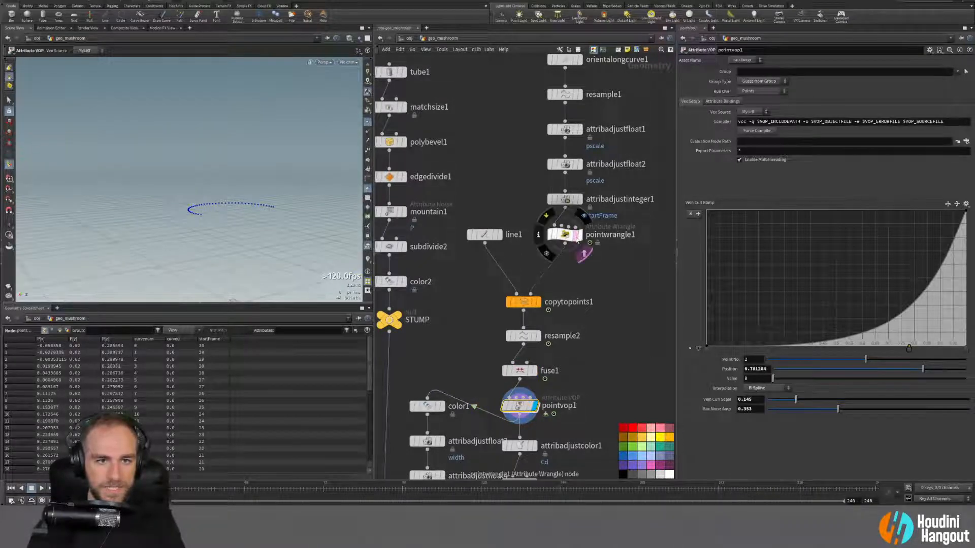
pyautogui.click(578, 236)
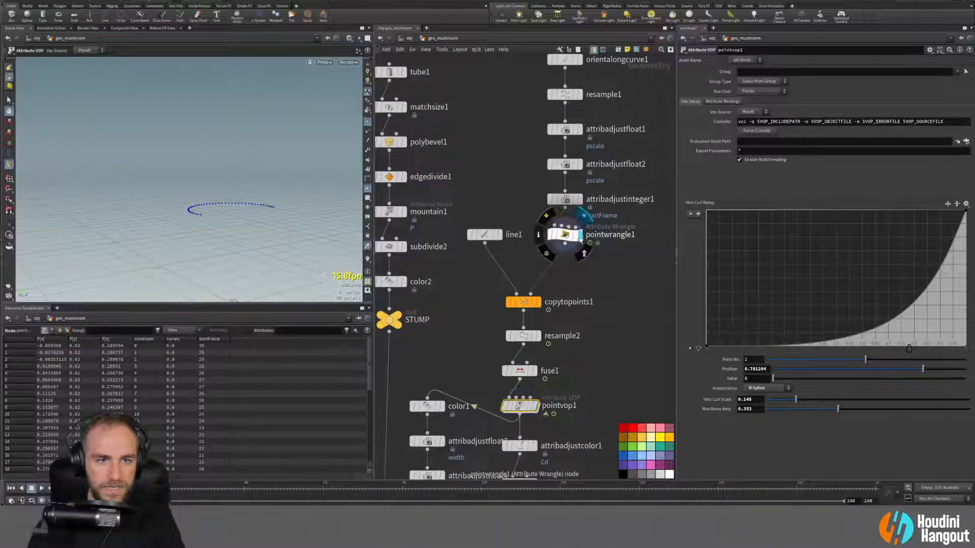
pyautogui.click(533, 371)
pyautogui.click(535, 406)
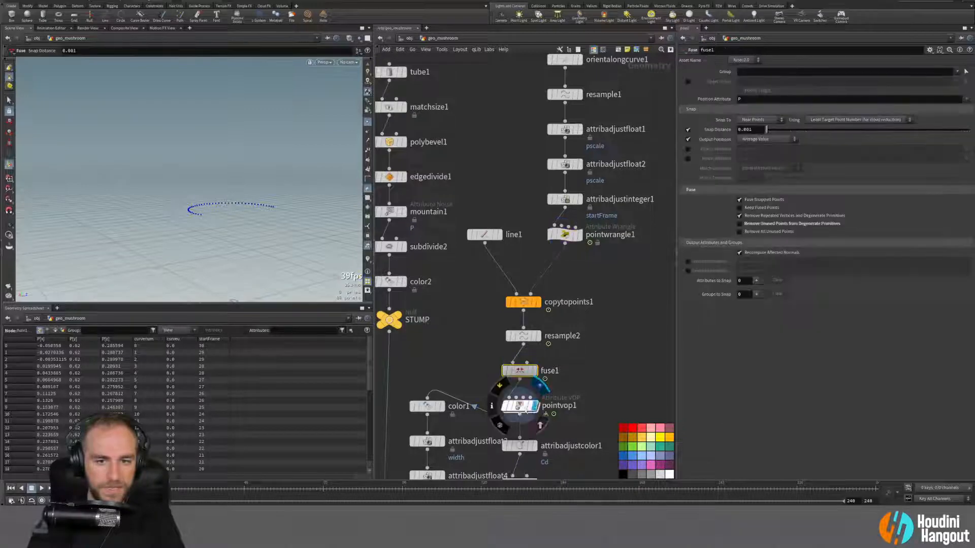
pyautogui.keyDown('alt'); pyautogui.moveTo(204, 216); pyautogui.dragTo(238, 247); pyautogui.keyUp('alt')
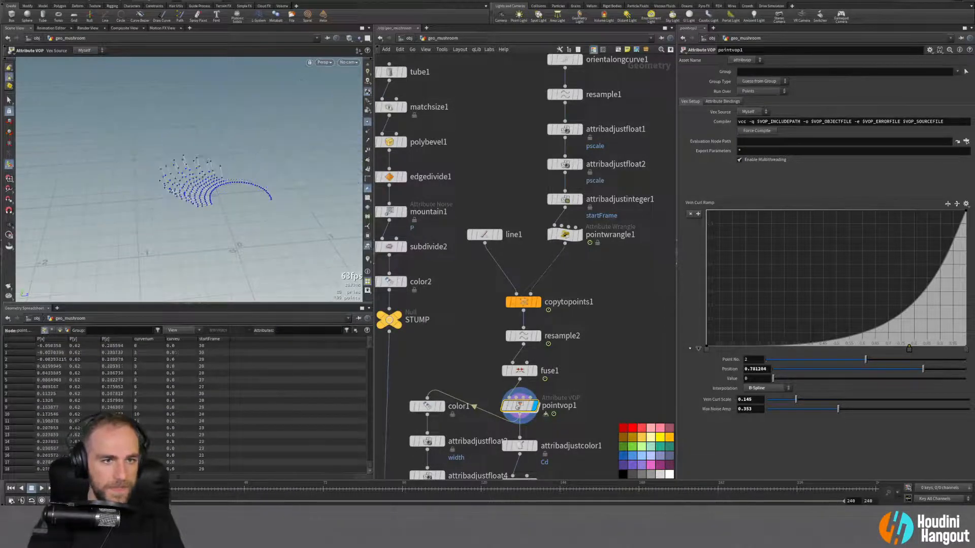
# Step: Shorten the growth Duration on pointwrangle1 while pointvop1 stays displayed
pyautogui.click(564, 235)
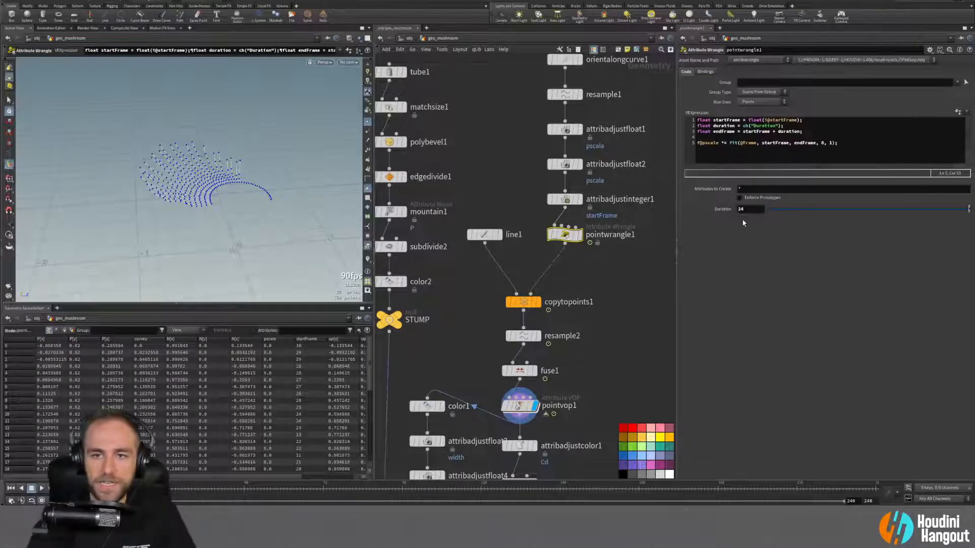
pyautogui.moveTo(745, 209); pyautogui.dragTo(300, 224, button='middle')
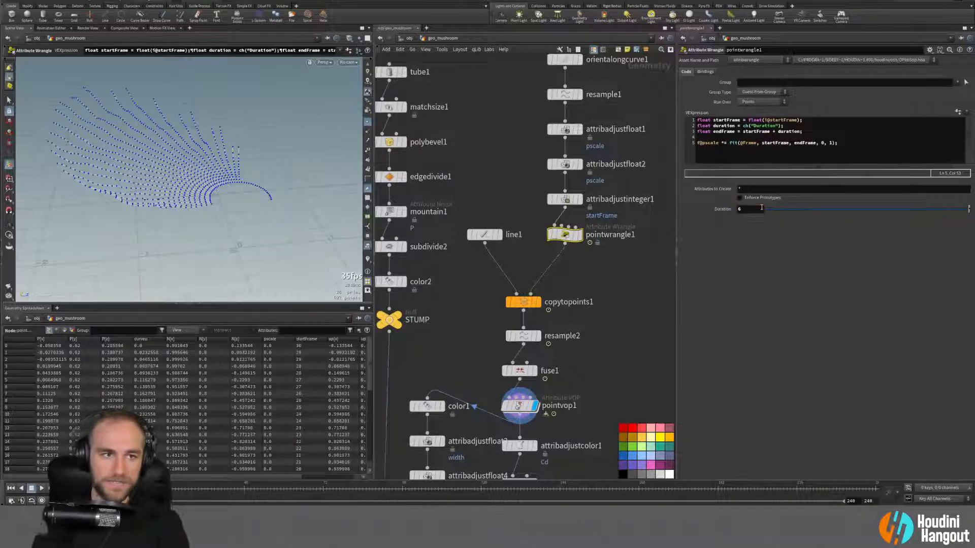
# Step: Set the growth Duration on pointwrangle1 to 12 and scrub the timeline to check the veins' growth
pyautogui.write('6')
pyautogui.press('Return')
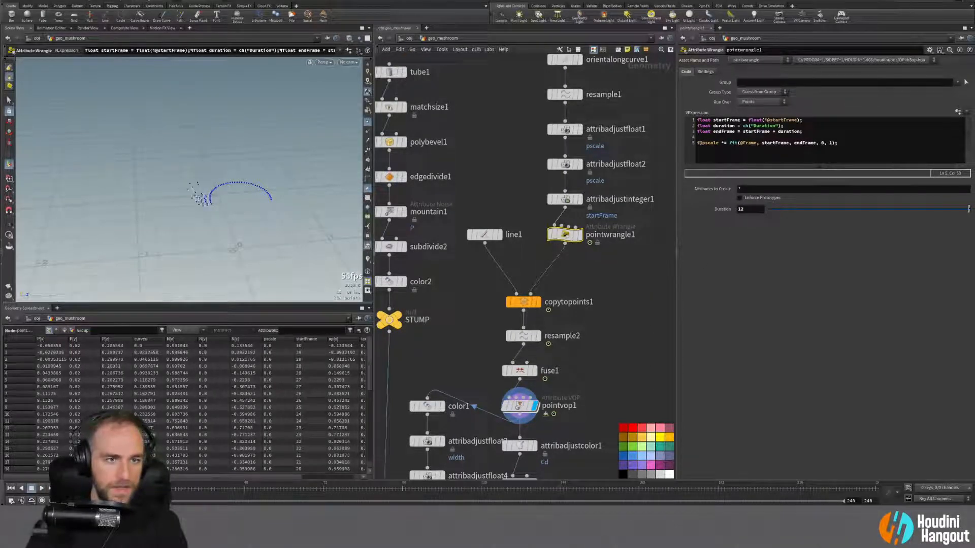
pyautogui.moveTo(210, 495)
pyautogui.mouseDown()
pyautogui.moveTo(234, 498)
pyautogui.moveTo(99, 499)
pyautogui.moveTo(237, 500)
pyautogui.mouseUp()
# Step: Display polyloft1 and scrub the timeline to examine the lofted cap surface as it grows
pyautogui.moveTo(572, 435); pyautogui.dragTo(581, 361, button='middle')
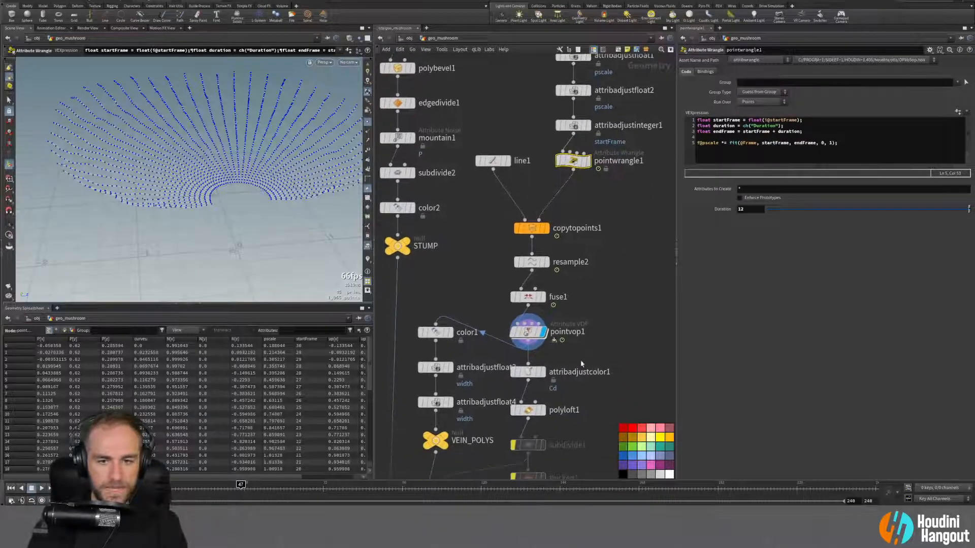
pyautogui.click(547, 391)
pyautogui.click(528, 410)
pyautogui.moveTo(239, 485); pyautogui.dragTo(268, 486)
pyautogui.keyDown('alt'); pyautogui.moveTo(282, 231); pyautogui.dragTo(223, 148, button='right'); pyautogui.keyUp('alt')
pyautogui.keyDown('alt'); pyautogui.moveTo(224, 147); pyautogui.dragTo(244, 151); pyautogui.keyUp('alt')
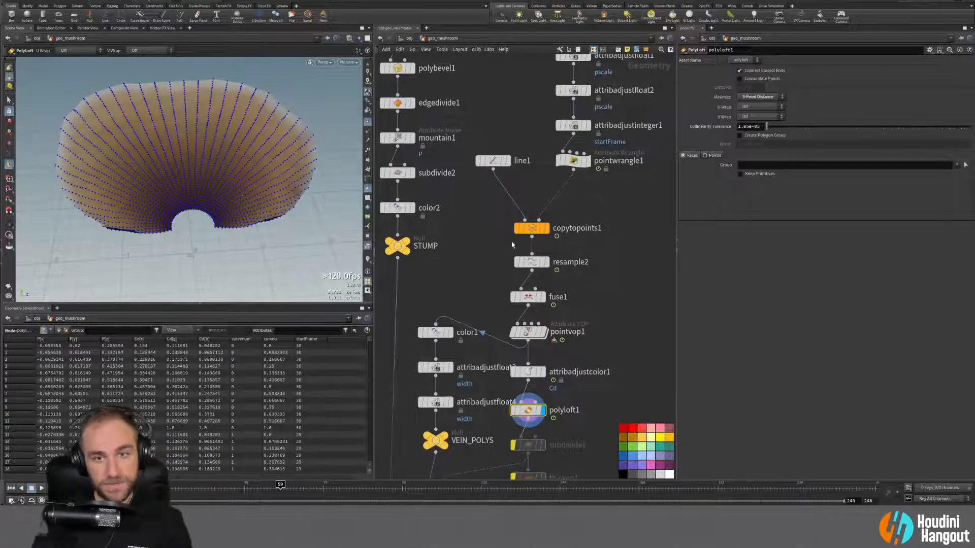
# Step: Display pointwrangle1 and copytopoints1 in turn, scrubbing the timeline to examine how the copied lines grow
pyautogui.click(587, 161)
pyautogui.click(573, 161)
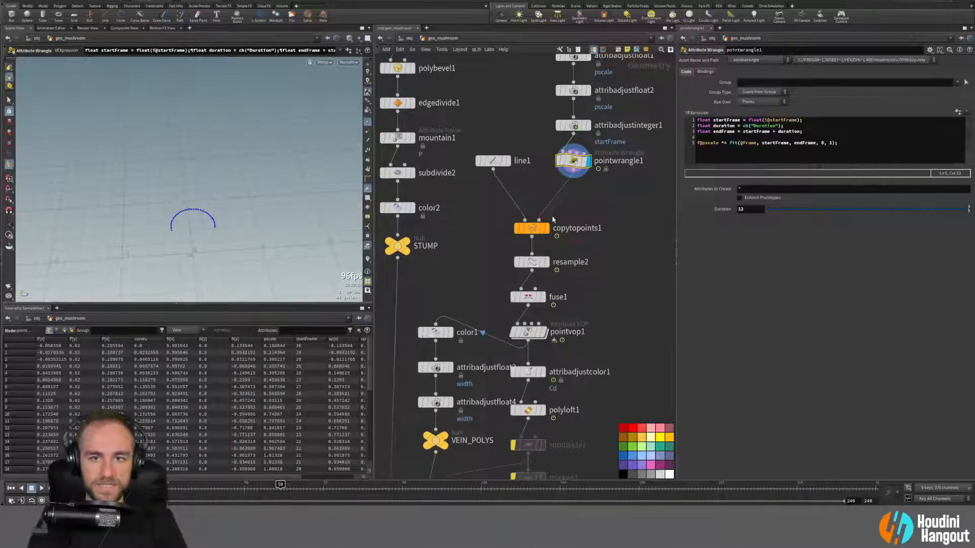
pyautogui.click(547, 228)
pyautogui.click(531, 228)
pyautogui.moveTo(131, 165)
pyautogui.keyDown('alt'); pyautogui.mouseDown()
pyautogui.moveTo(72, 144)
pyautogui.moveTo(139, 174)
pyautogui.mouseUp(); pyautogui.keyUp('alt')
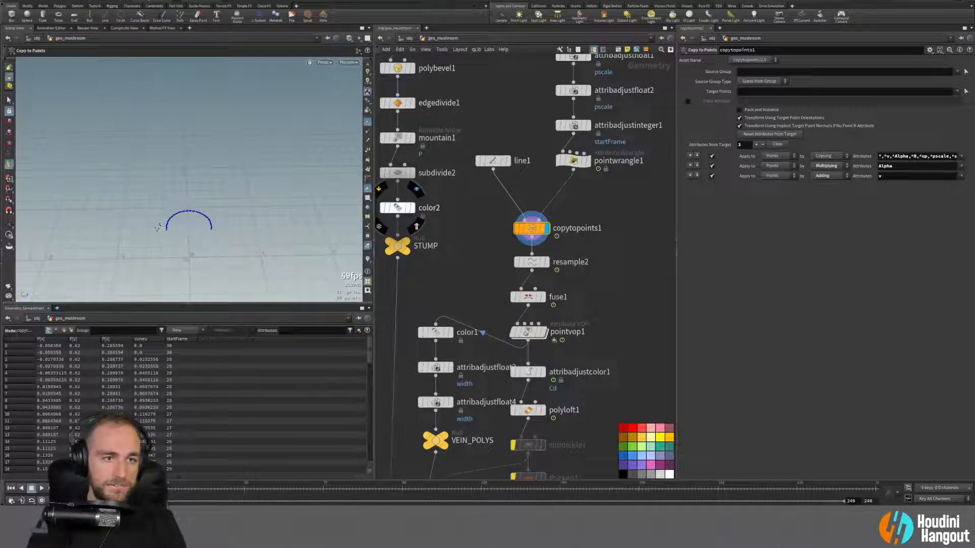
pyautogui.moveTo(170, 494); pyautogui.dragTo(199, 501)
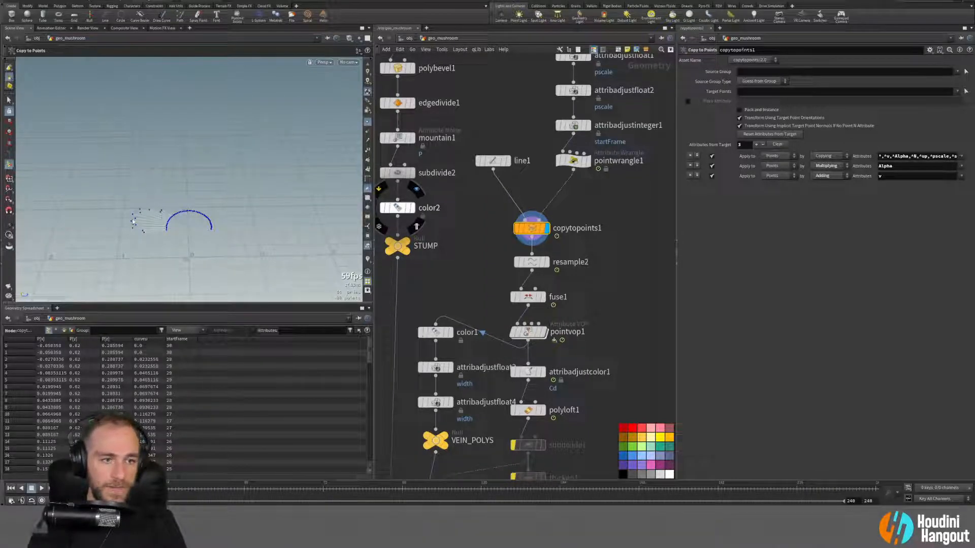
pyautogui.moveTo(101, 489); pyautogui.dragTo(243, 495)
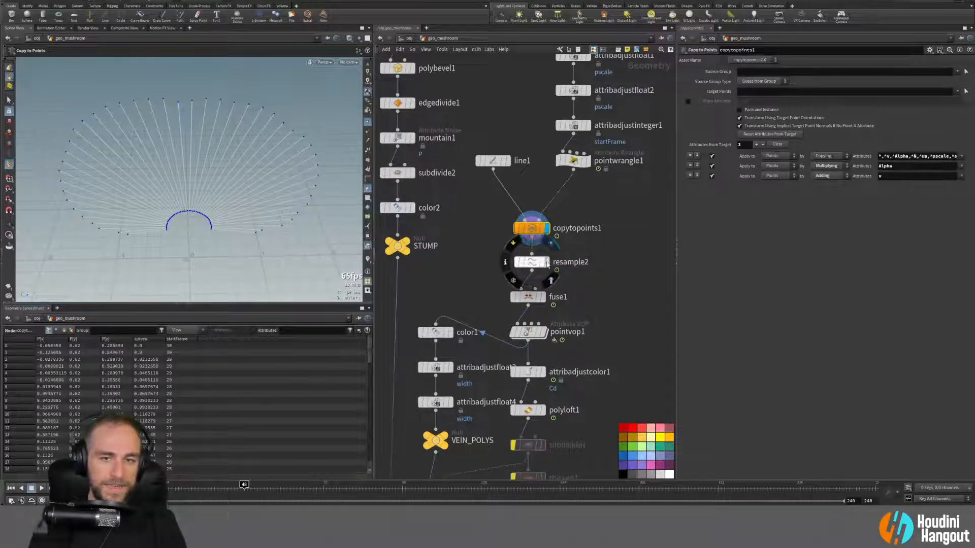
# Step: Move fuse1 between copytopoints1 and resample2, and display resample2 to check the reordered chain
pyautogui.click(546, 261)
pyautogui.click(529, 262)
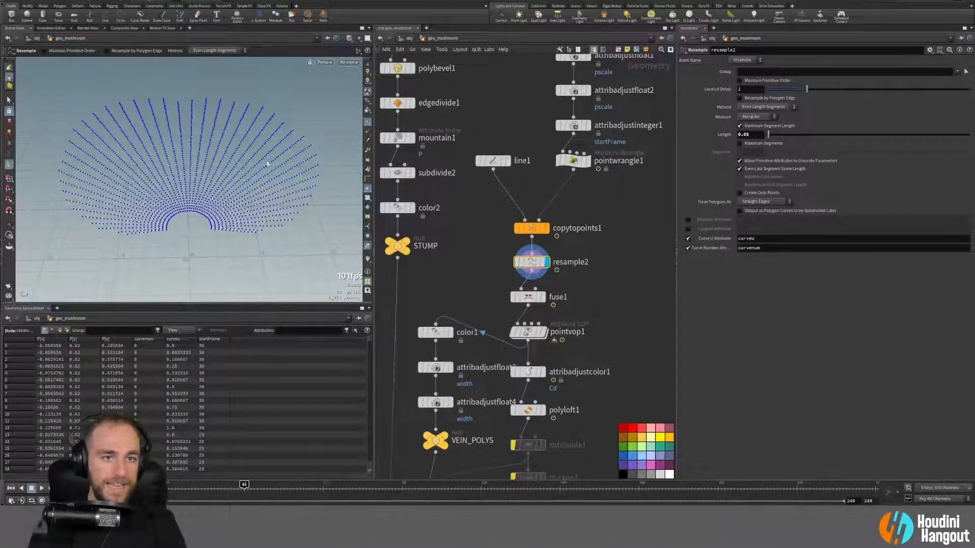
pyautogui.click(542, 297)
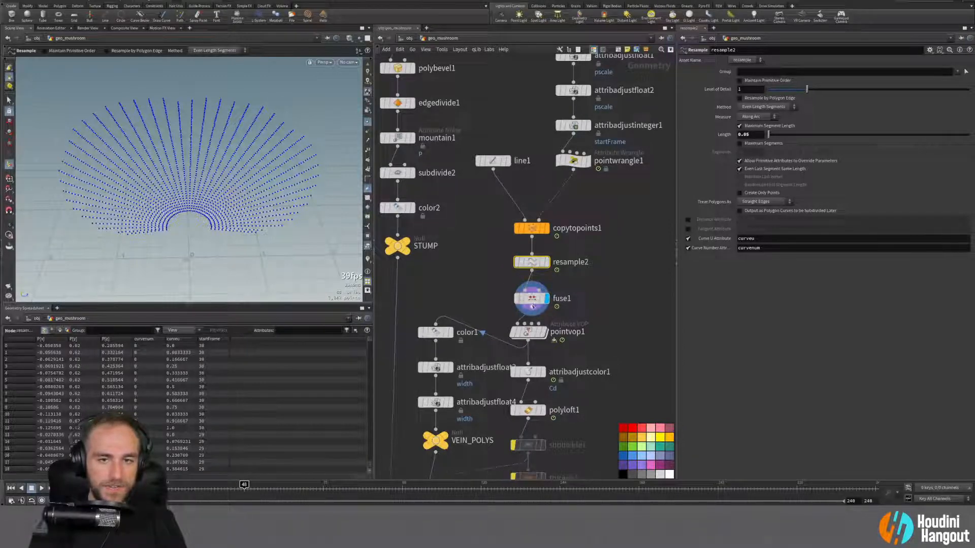
pyautogui.moveTo(532, 299); pyautogui.dragTo(533, 247)
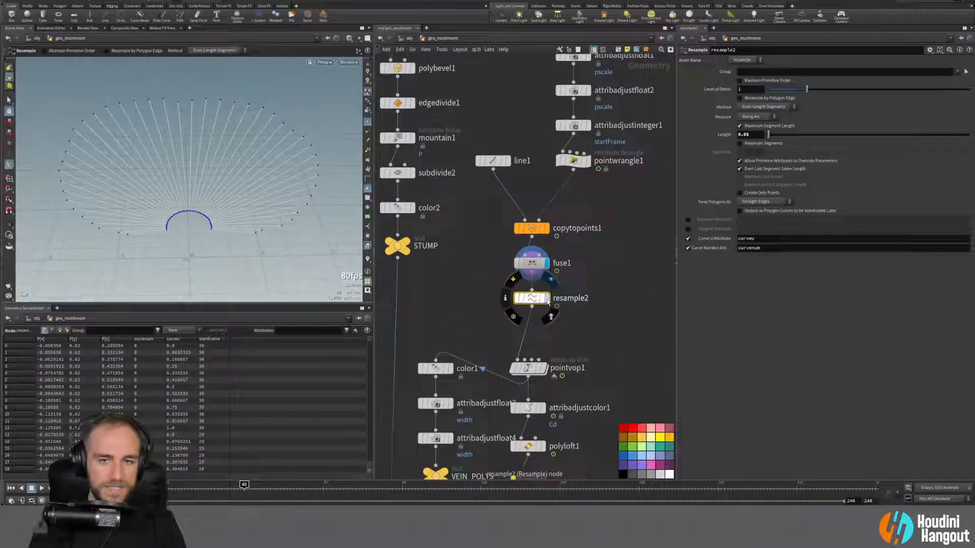
pyautogui.moveTo(243, 489); pyautogui.dragTo(218, 500)
pyautogui.click(547, 299)
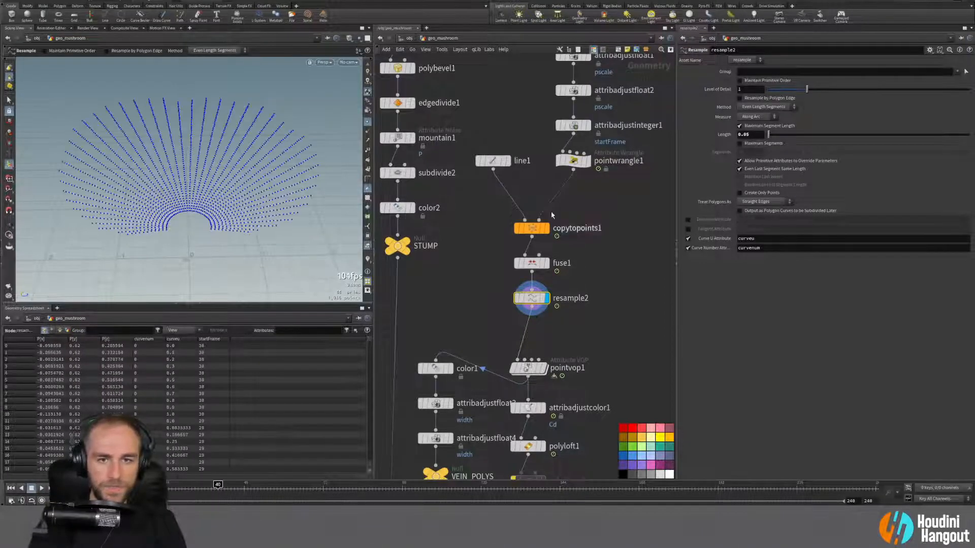
# Step: Inspect the ungrown points up close on fuse1 and copytopoints1, and compare them with the source line1
pyautogui.click(547, 263)
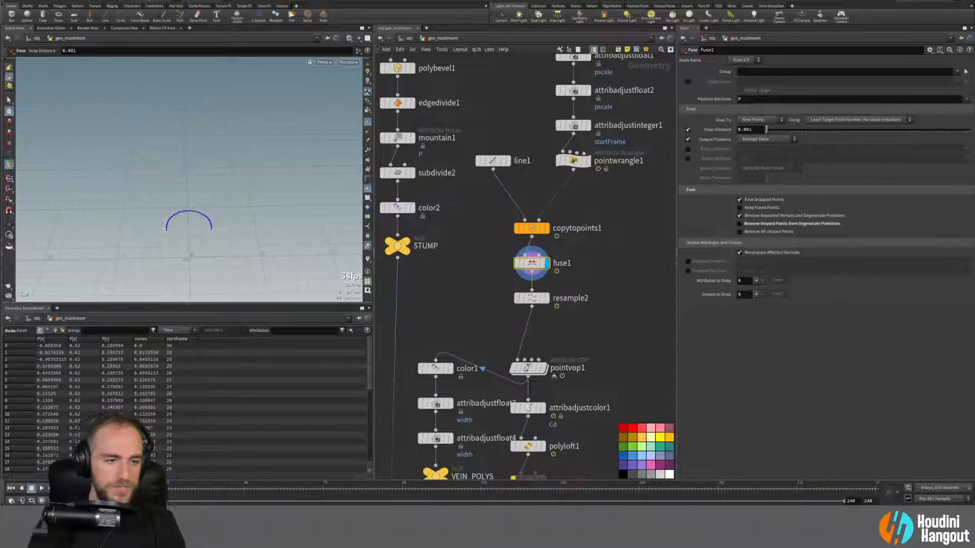
pyautogui.press('Escape')
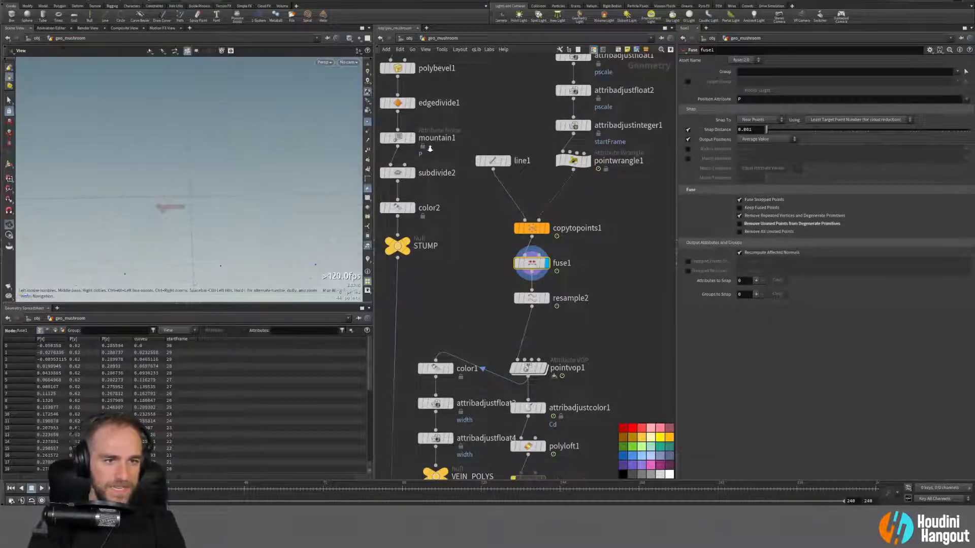
pyautogui.press('Return')
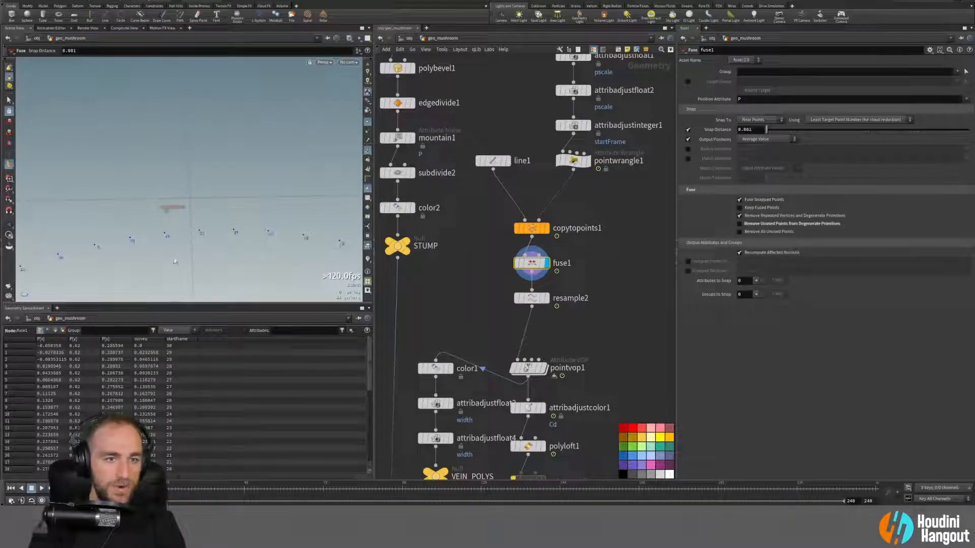
pyautogui.click(543, 230)
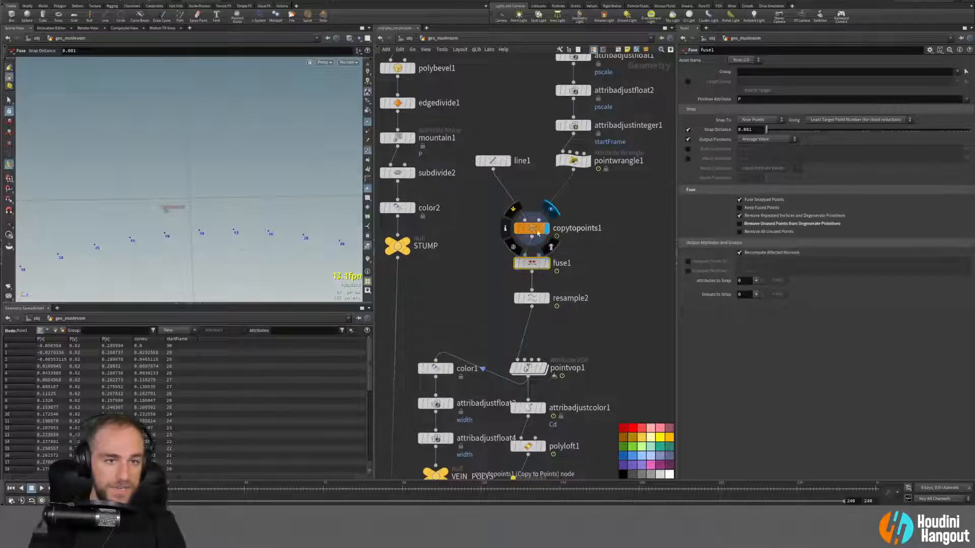
pyautogui.click(530, 232)
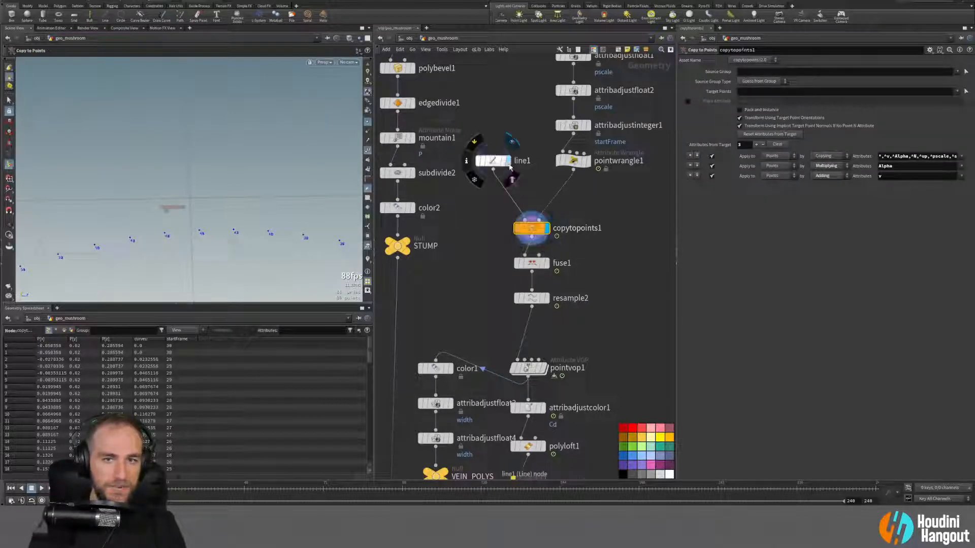
pyautogui.click(492, 161)
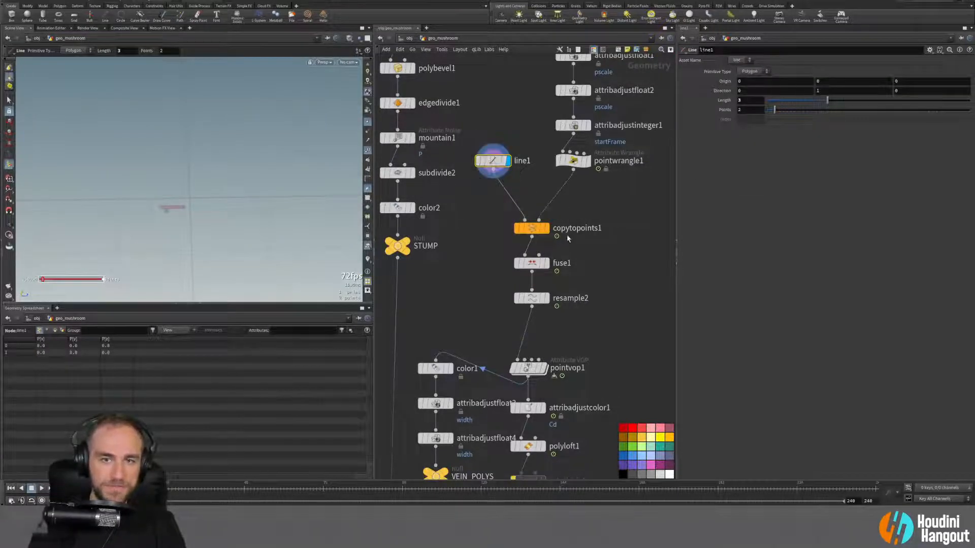
# Step: Compare the outputs of fuse1 and resample2 to see how the fused, ungrown points are handled
pyautogui.click(546, 263)
pyautogui.click(531, 263)
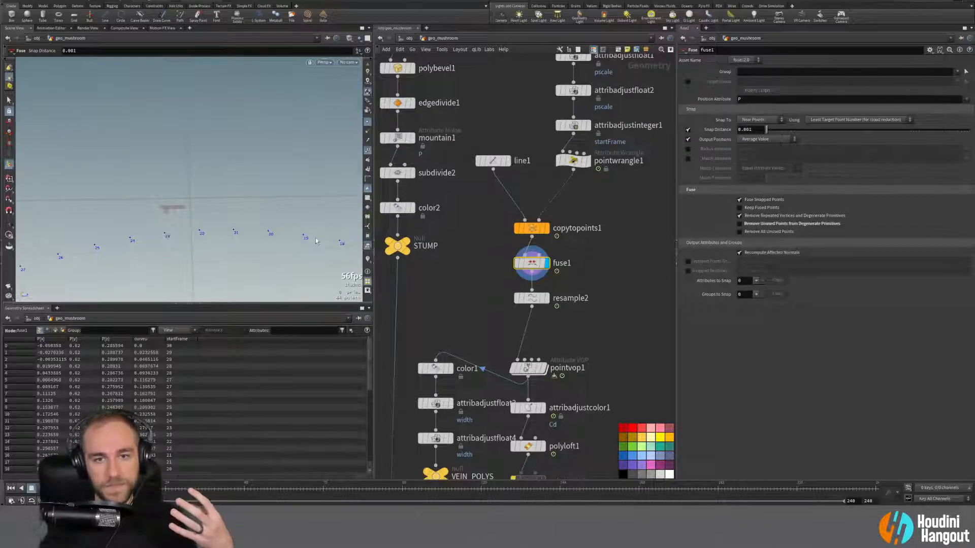
pyautogui.click(545, 297)
pyautogui.click(545, 263)
pyautogui.moveTo(99, 242); pyautogui.dragTo(88, 246)
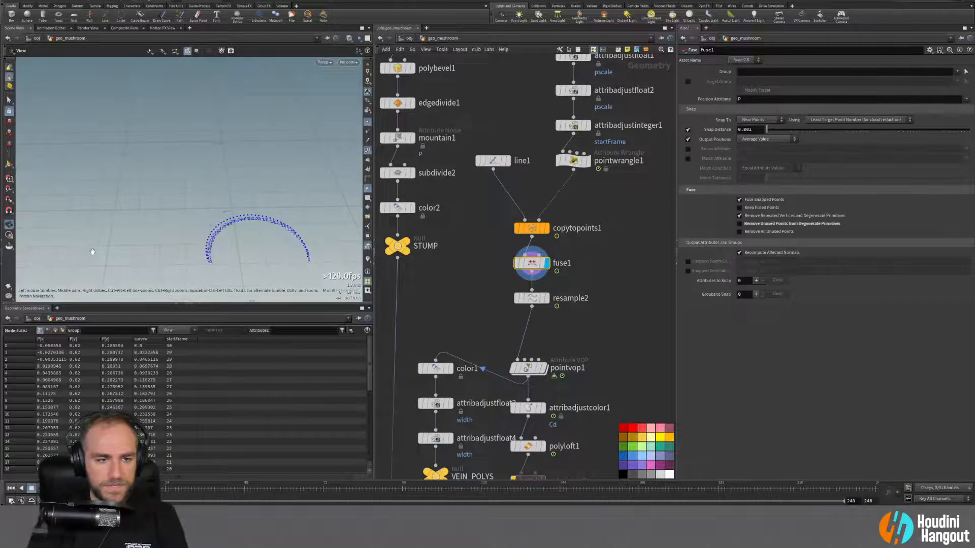
pyautogui.press('Return')
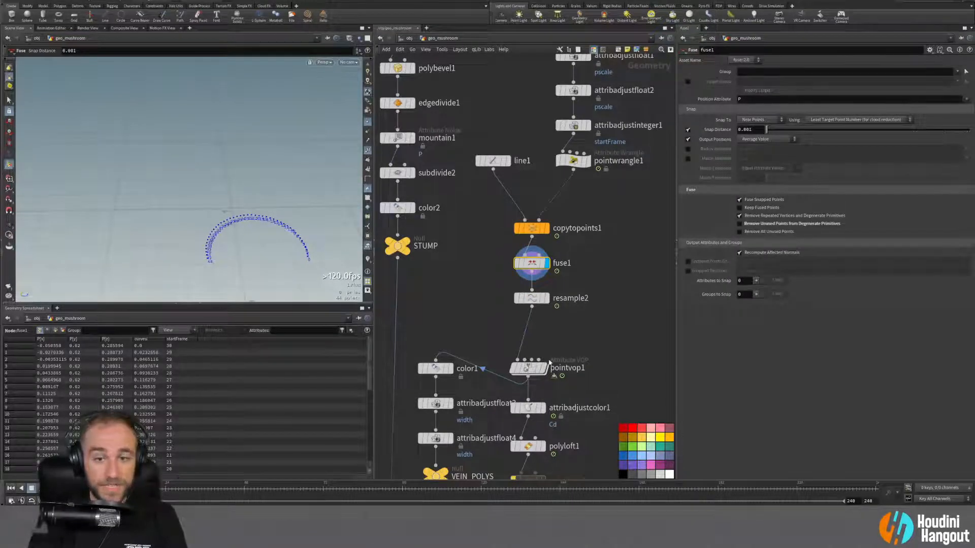
# Step: Place pointvop1 closer beneath resample2, and hide the viewport's point numbers with resample2 displayed on a grown frame
pyautogui.moveTo(532, 372)
pyautogui.moveTo(531, 372); pyautogui.dragTo(528, 323)
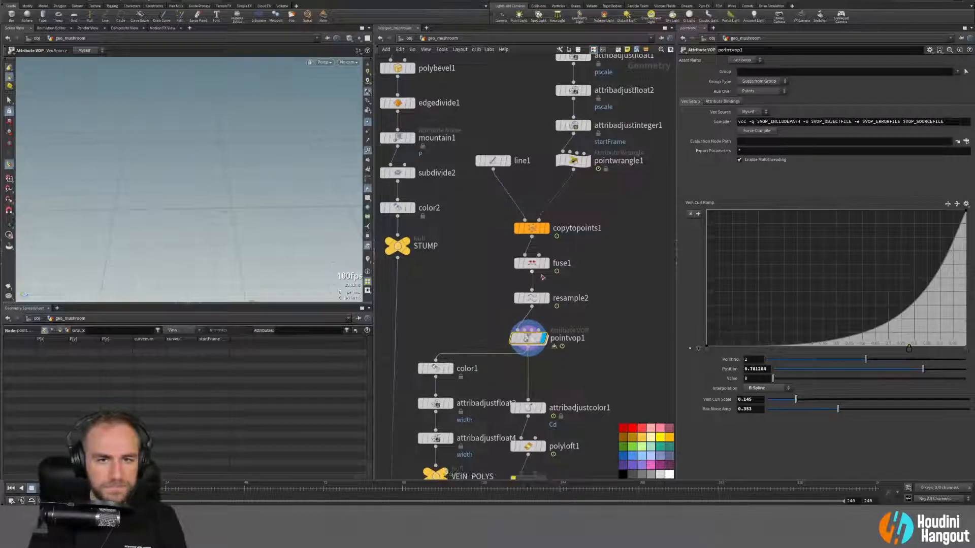
pyautogui.click(547, 300)
pyautogui.moveTo(147, 494); pyautogui.dragTo(212, 496)
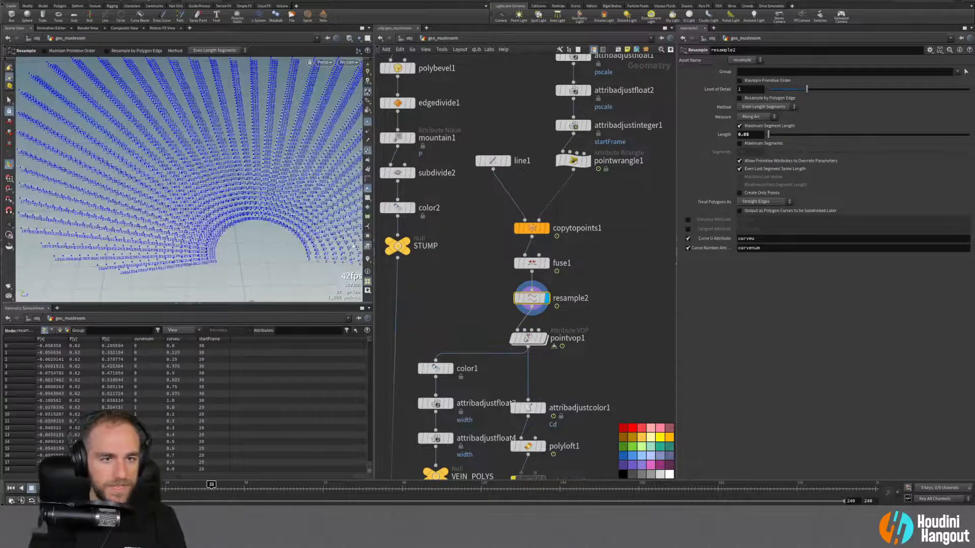
pyautogui.click(368, 152)
pyautogui.keyDown('alt'); pyautogui.moveTo(238, 207); pyautogui.dragTo(148, 255, button='right'); pyautogui.keyUp('alt')
pyautogui.moveTo(247, 208)
pyautogui.keyDown('alt'); pyautogui.mouseDown()
pyautogui.moveTo(241, 189)
pyautogui.moveTo(251, 214)
pyautogui.mouseUp(); pyautogui.keyUp('alt')
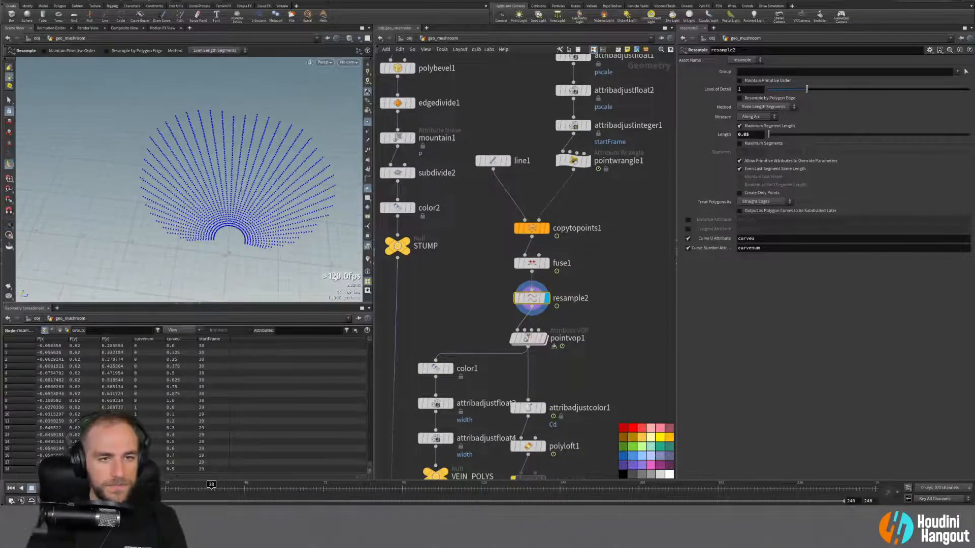
# Step: Display pointvop1 and scrub the timeline to examine the growth of the curled vein curves
pyautogui.click(542, 338)
pyautogui.keyDown('alt'); pyautogui.moveTo(245, 135); pyautogui.dragTo(285, 87); pyautogui.keyUp('alt')
pyautogui.keyDown('alt'); pyautogui.moveTo(211, 193); pyautogui.dragTo(219, 221); pyautogui.keyUp('alt')
pyautogui.moveTo(211, 488); pyautogui.dragTo(247, 488)
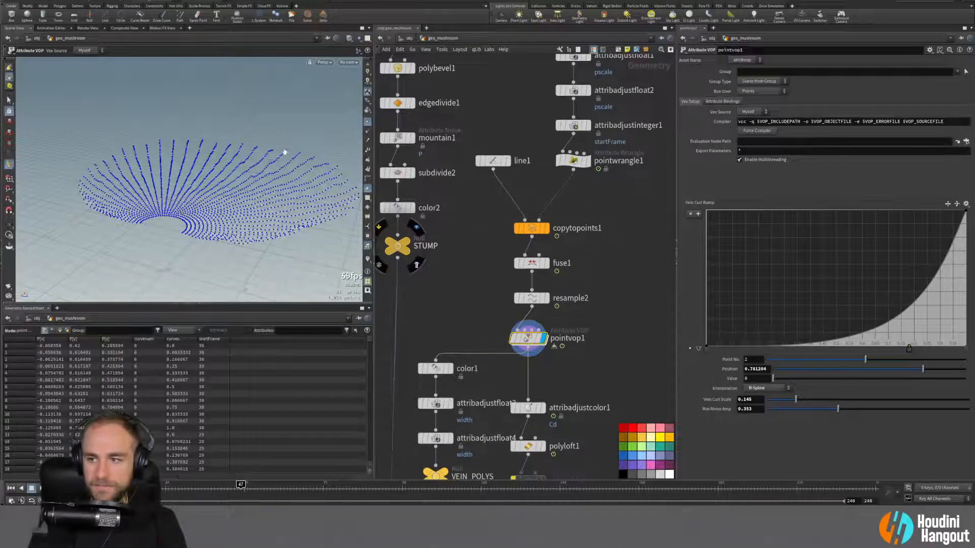
pyautogui.keyDown('alt'); pyautogui.moveTo(285, 156); pyautogui.dragTo(146, 147, button='right'); pyautogui.keyUp('alt')
pyautogui.keyDown('alt'); pyautogui.moveTo(146, 148); pyautogui.dragTo(224, 215); pyautogui.keyUp('alt')
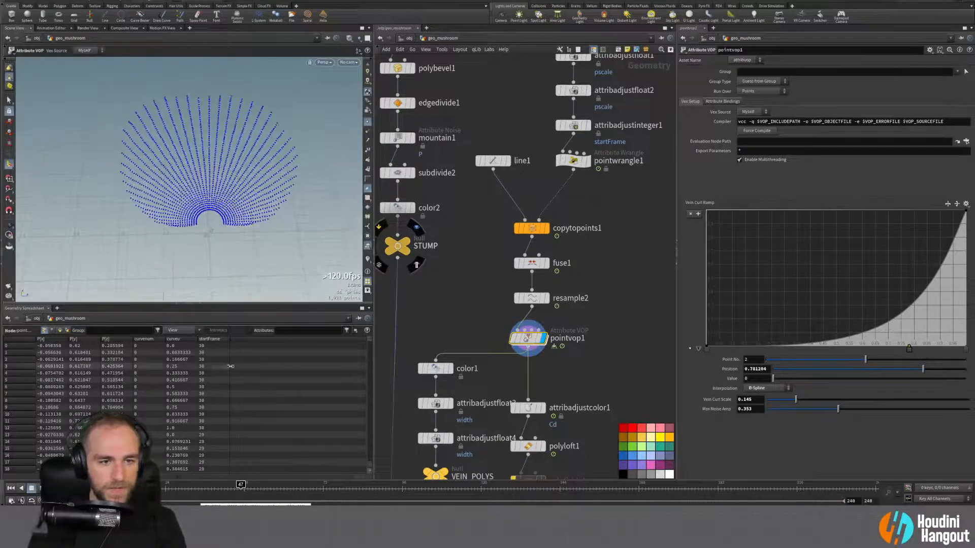
# Step: Collapse the Geometry Spreadsheet pane to enlarge the viewport and reframe the vein curves
pyautogui.click(199, 303)
pyautogui.keyDown('alt'); pyautogui.moveTo(208, 284); pyautogui.dragTo(248, 274, button='right'); pyautogui.keyUp('alt')
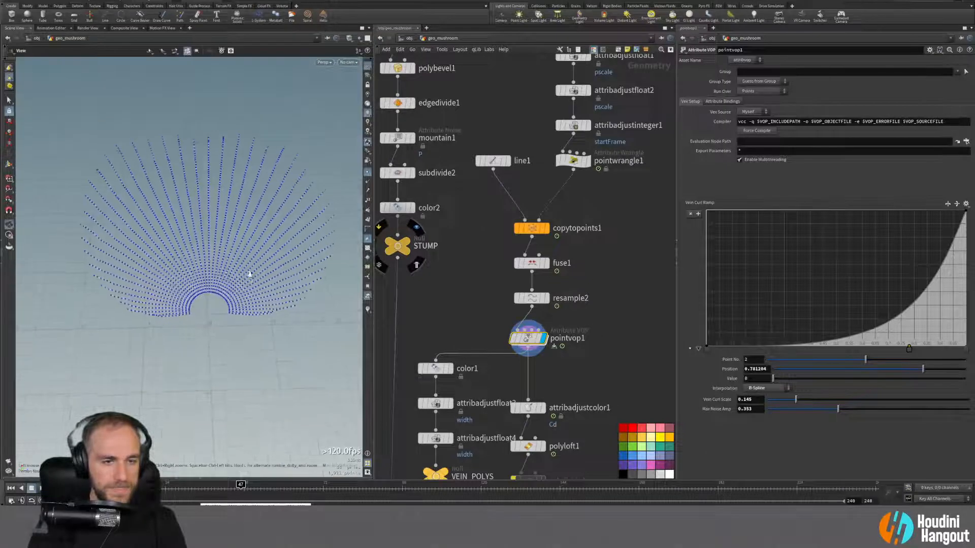
pyautogui.keyDown('alt'); pyautogui.moveTo(248, 274); pyautogui.dragTo(235, 296, button='middle'); pyautogui.keyUp('alt')
# Step: Display ray1 and remove the bypass from subdivide1 and ray1
pyautogui.moveTo(593, 422); pyautogui.dragTo(620, 286, button='middle')
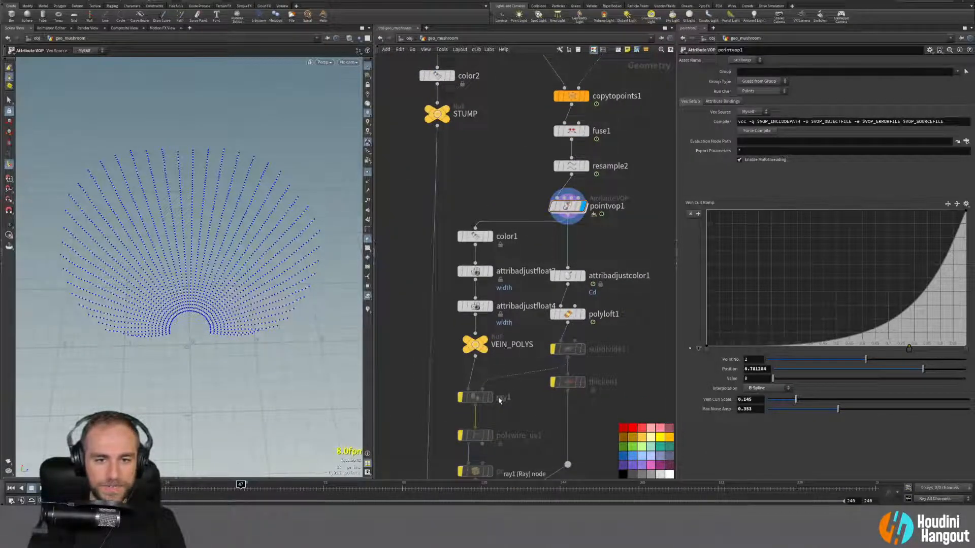
pyautogui.click(475, 397)
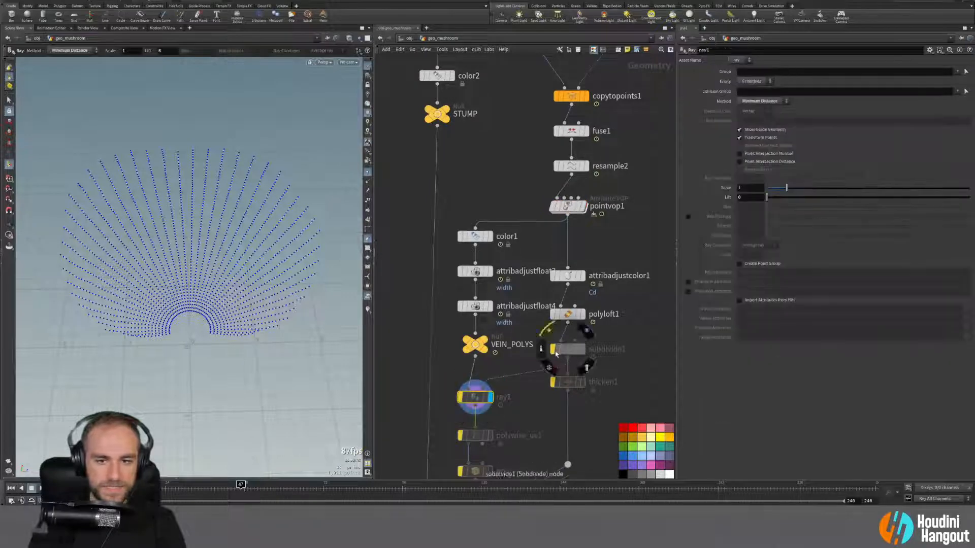
pyautogui.click(552, 349)
pyautogui.click(461, 398)
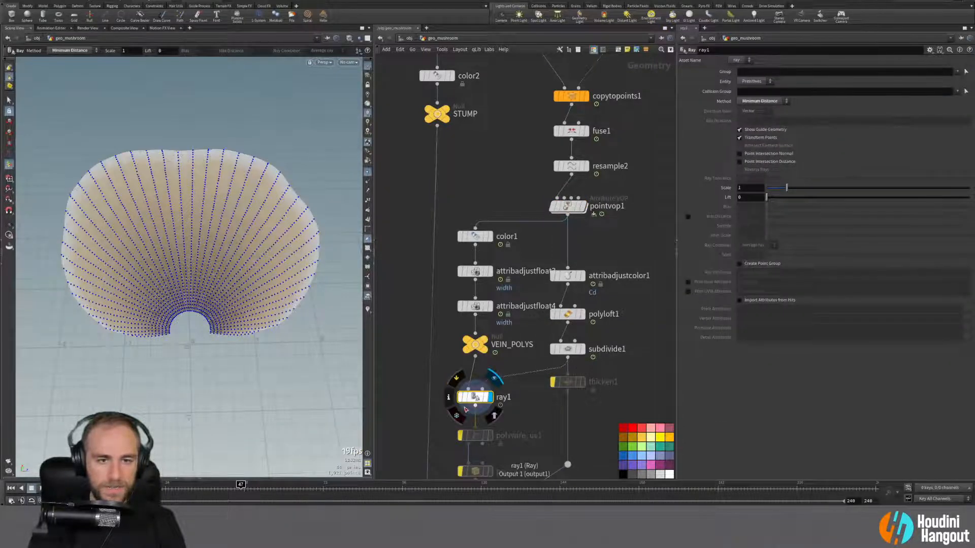
# Step: Remove the bypass from thicken1 and display it
pyautogui.moveTo(240, 487)
pyautogui.mouseDown()
pyautogui.moveTo(163, 489)
pyautogui.moveTo(220, 488)
pyautogui.mouseUp()
pyautogui.moveTo(625, 373); pyautogui.dragTo(639, 313, button='middle')
pyautogui.click(567, 322)
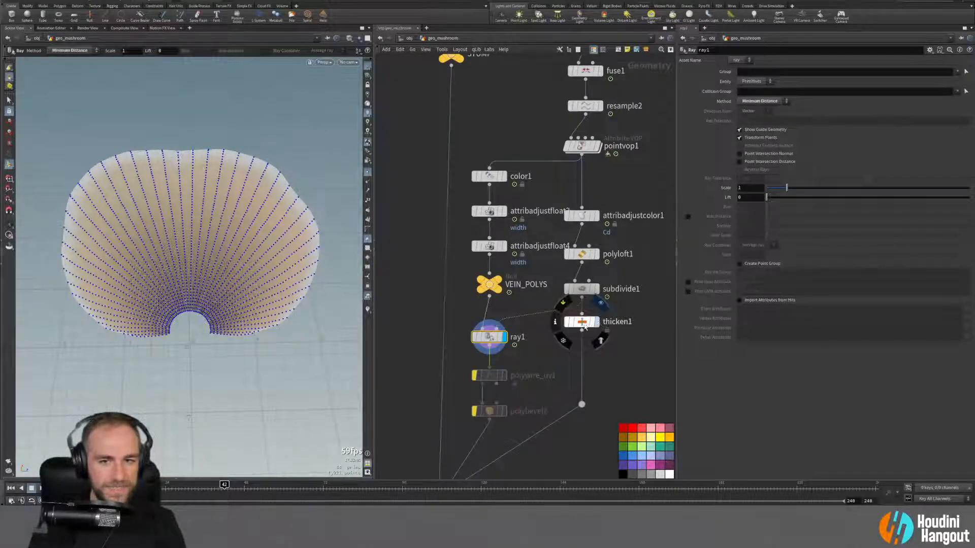
pyautogui.click(585, 325)
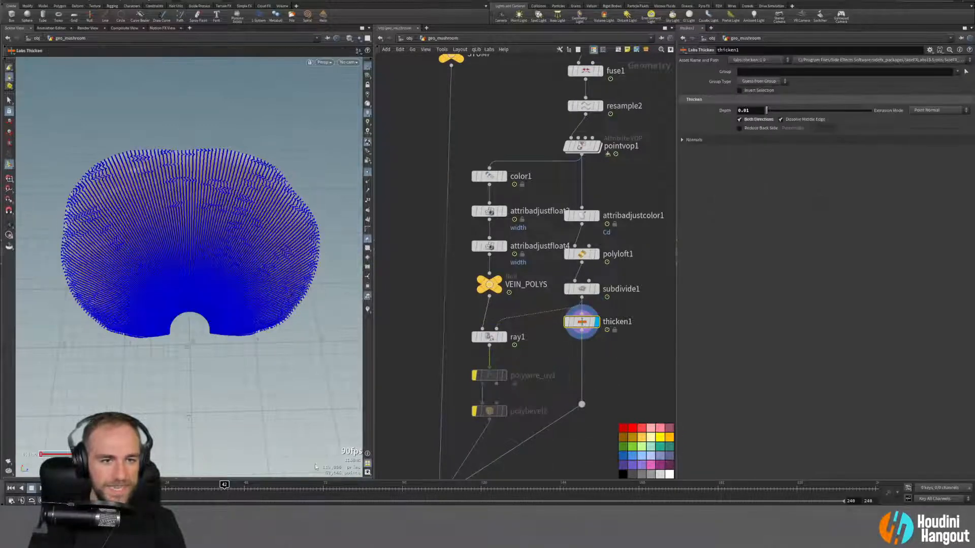
# Step: Hide the viewport's point markers and scrub the timeline to examine the thickened cap's growth from the side
pyautogui.click(368, 173)
pyautogui.moveTo(183, 487)
pyautogui.mouseDown()
pyautogui.moveTo(104, 487)
pyautogui.moveTo(253, 493)
pyautogui.mouseUp()
pyautogui.keyDown('alt'); pyautogui.moveTo(239, 385); pyautogui.dragTo(272, 285, button='right'); pyautogui.keyUp('alt')
pyautogui.keyDown('alt'); pyautogui.moveTo(272, 285); pyautogui.dragTo(179, 316); pyautogui.keyUp('alt')
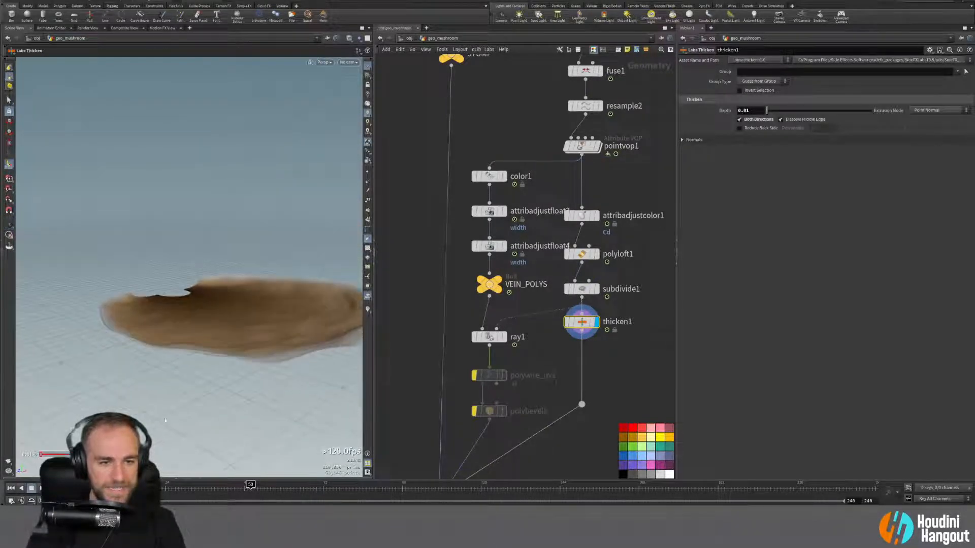
pyautogui.moveTo(175, 491); pyautogui.dragTo(108, 489)
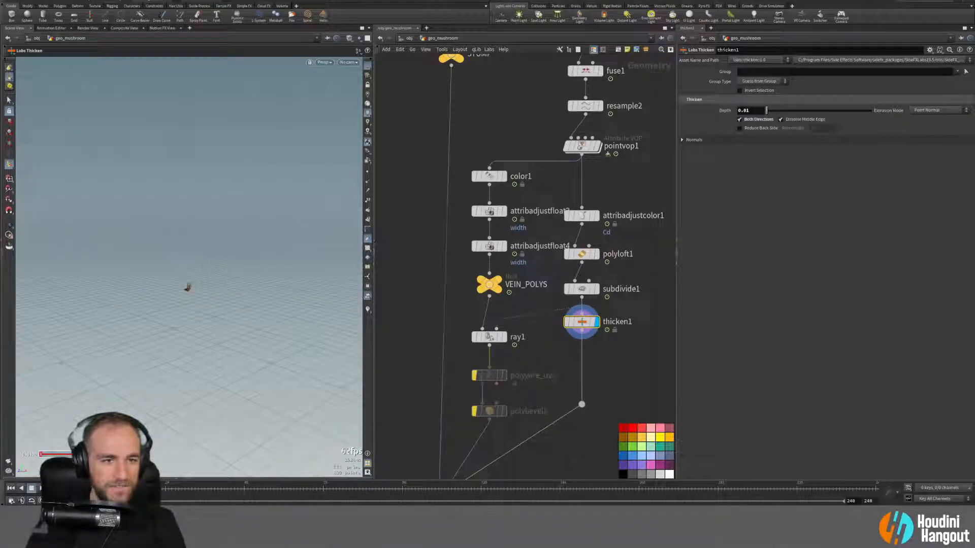
pyautogui.moveTo(108, 489); pyautogui.dragTo(240, 499)
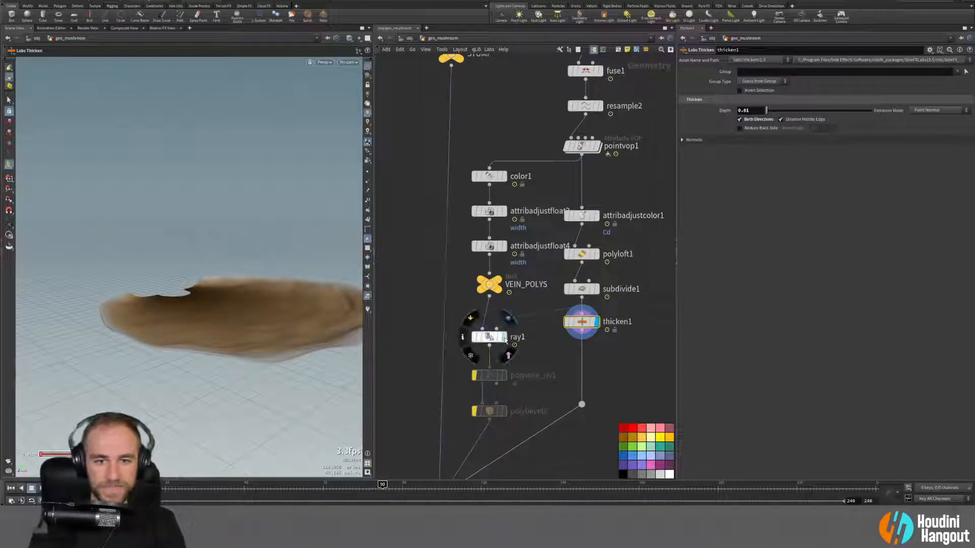
# Step: Display ray1 and orbit around the cap to examine the vein curves projected onto it
pyautogui.click(503, 338)
pyautogui.moveTo(193, 301)
pyautogui.mouseDown()
pyautogui.moveTo(195, 322)
pyautogui.moveTo(176, 311)
pyautogui.mouseUp()
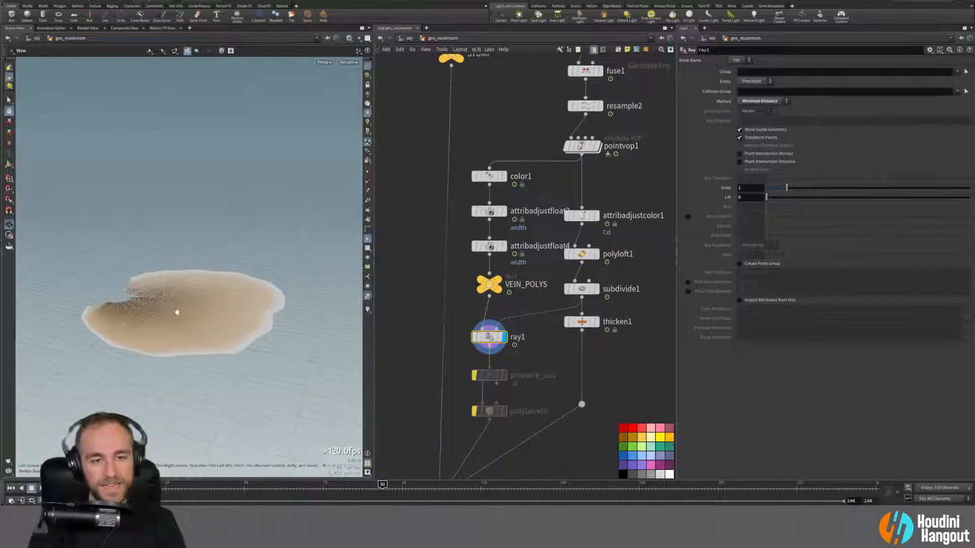
pyautogui.press('Return')
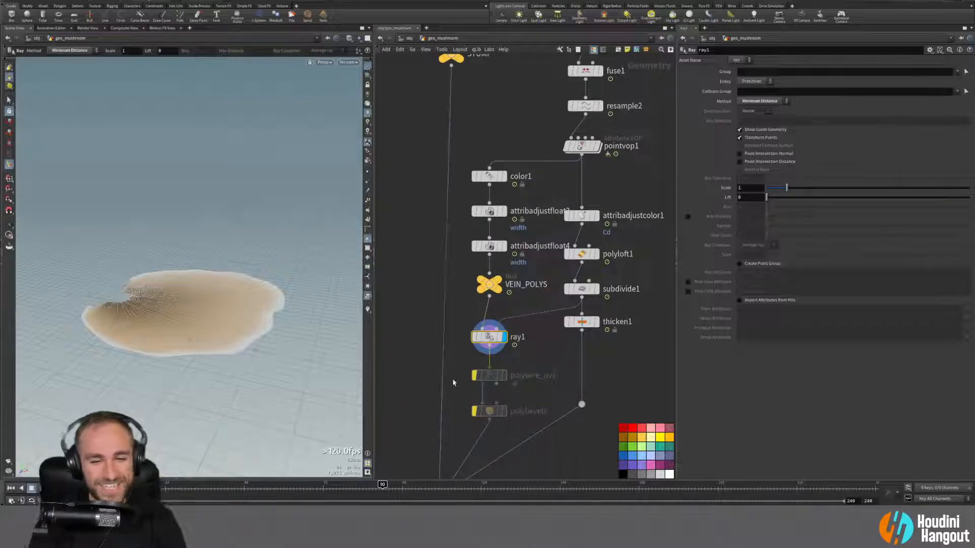
# Step: Remove the bypass from polywire_uv1 and display it to inspect the vein tubes
pyautogui.click(475, 376)
pyautogui.click(504, 376)
pyautogui.click(490, 376)
pyautogui.keyDown('alt'); pyautogui.moveTo(167, 294); pyautogui.dragTo(212, 325); pyautogui.keyUp('alt')
# Step: Display merge1, frame the whole fungus from below, and scrub and play its growth animation
pyautogui.moveTo(530, 395); pyautogui.dragTo(543, 262, button='middle')
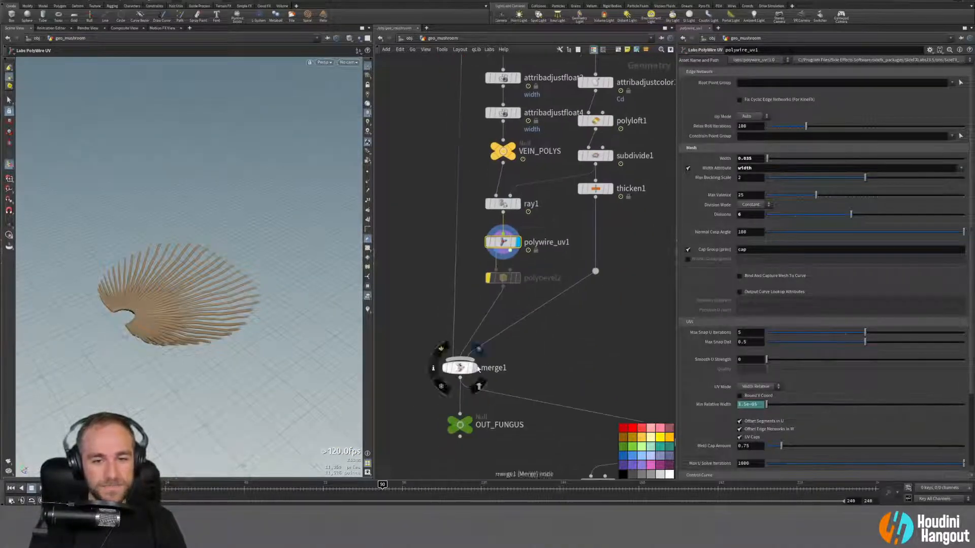
pyautogui.click(473, 367)
pyautogui.click(459, 368)
pyautogui.keyDown('alt'); pyautogui.moveTo(179, 283); pyautogui.dragTo(193, 303, button='right'); pyautogui.keyUp('alt')
pyautogui.moveTo(113, 487); pyautogui.dragTo(235, 502)
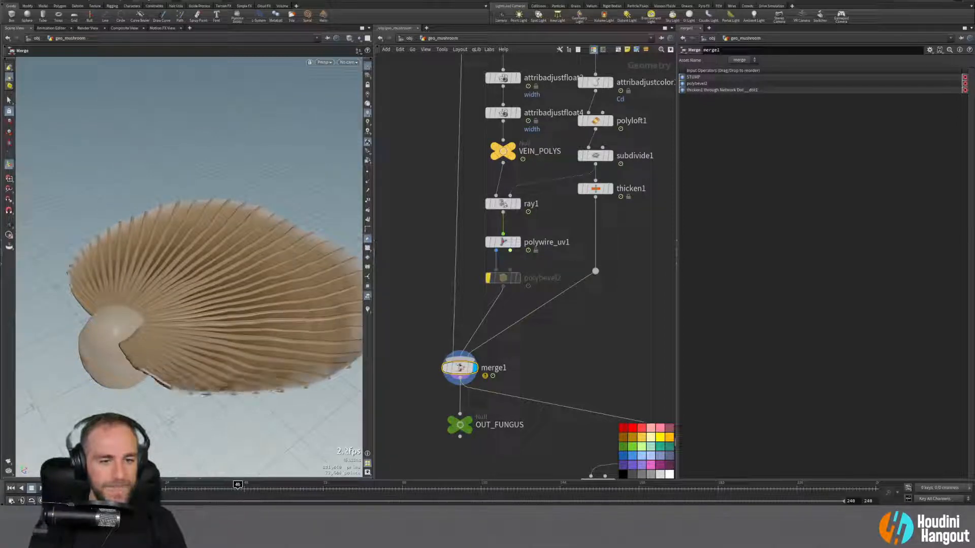
pyautogui.moveTo(173, 501); pyautogui.dragTo(94, 502)
pyautogui.click(42, 488)
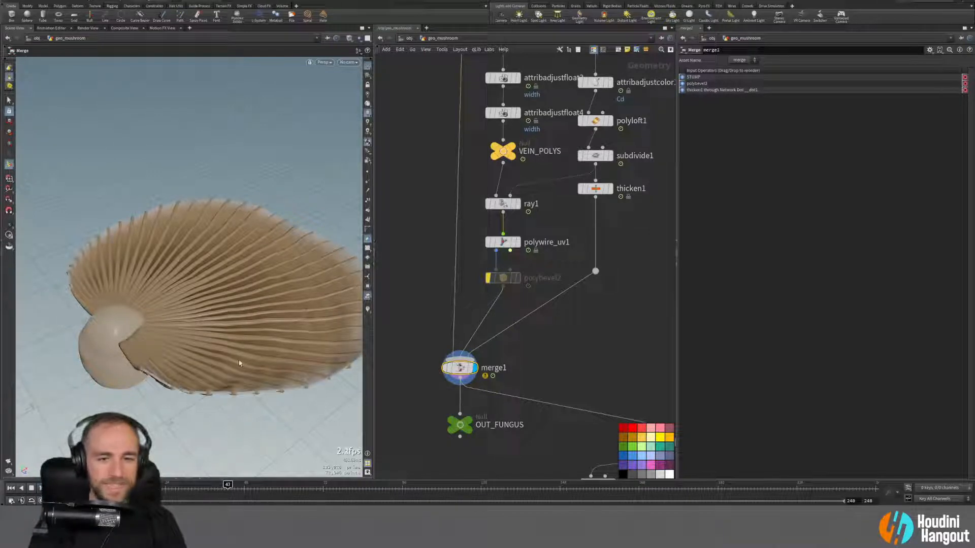
# Step: Bypass polywire_uv1, play the growth animation, and return to the first frame
pyautogui.click(488, 242)
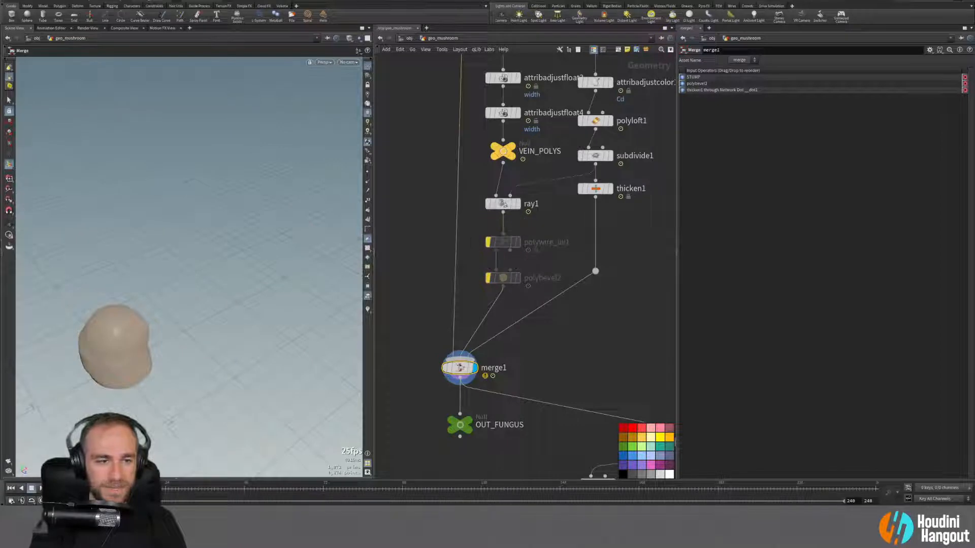
pyautogui.click(41, 488)
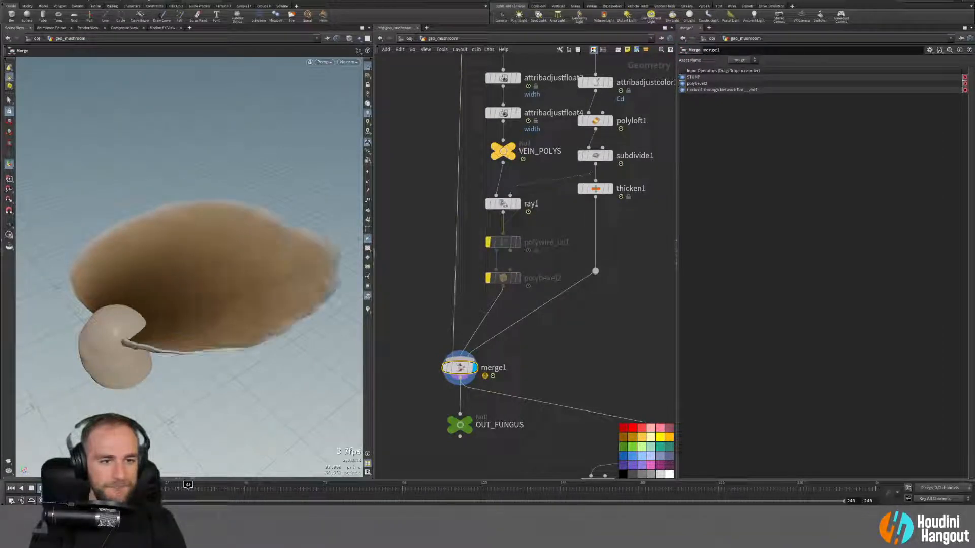
pyautogui.click(10, 489)
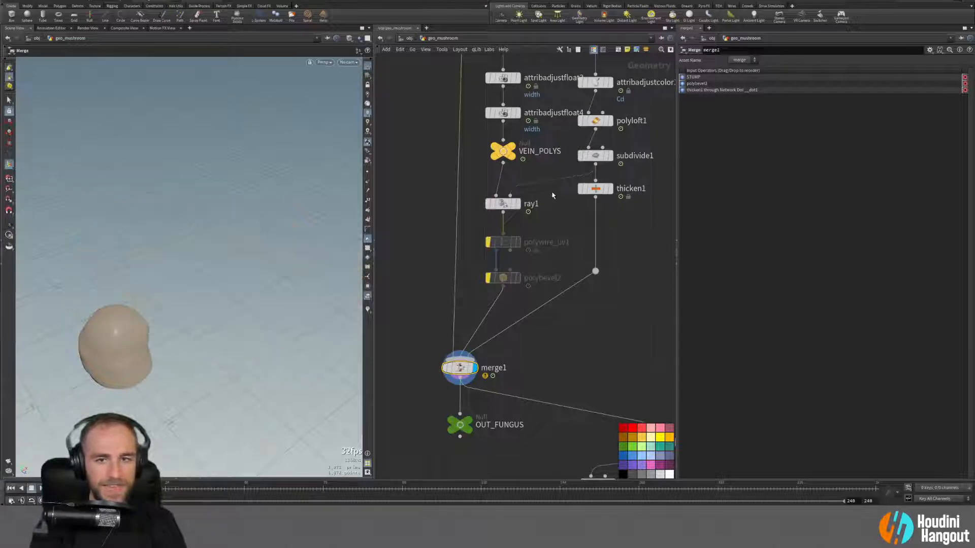
# Step: Bypass thicken1 as well, then play and scrub the growth of the unthickened cap
pyautogui.click(580, 189)
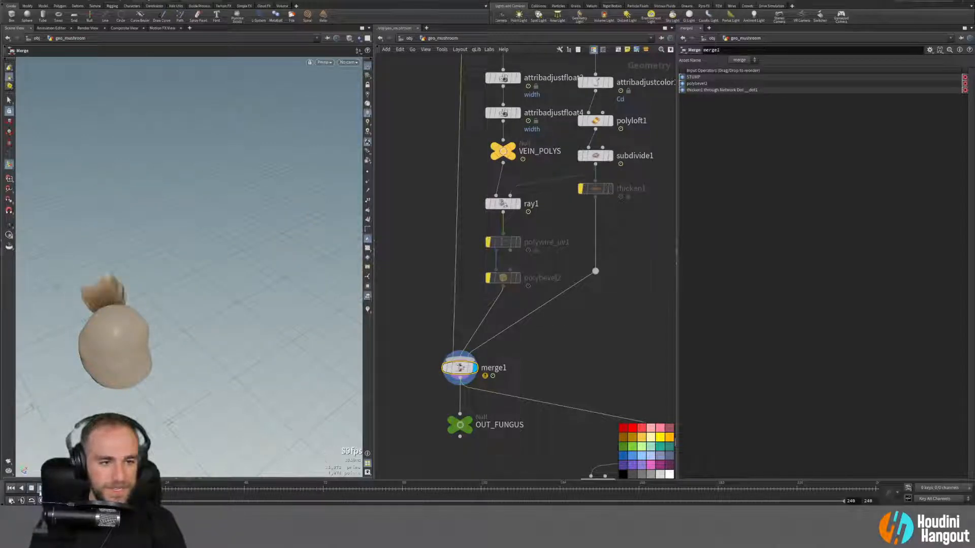
pyautogui.click(39, 490)
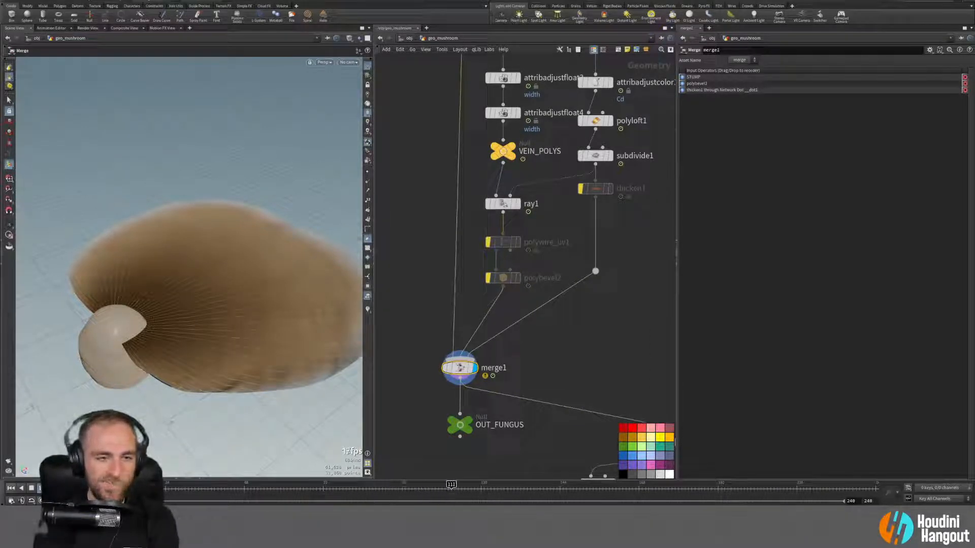
pyautogui.click(166, 488)
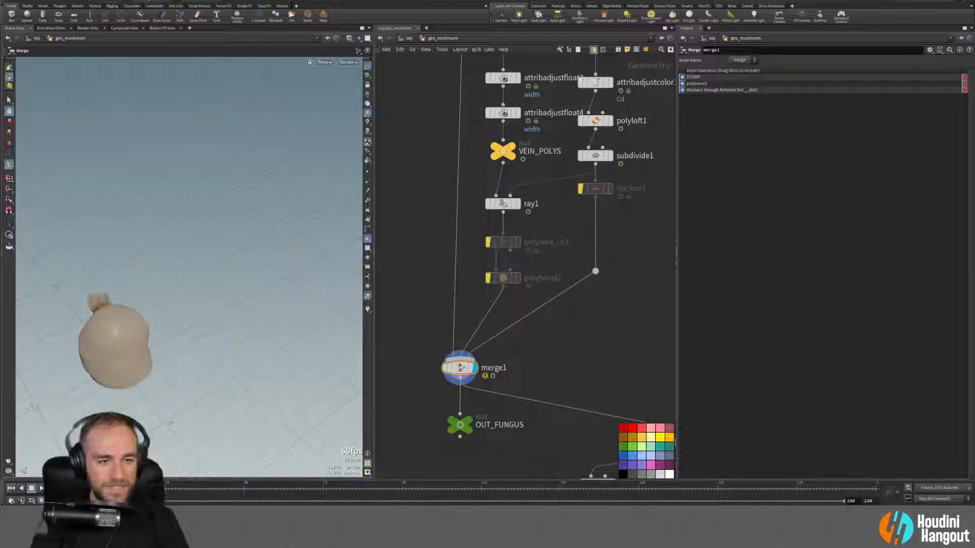
pyautogui.moveTo(214, 487); pyautogui.dragTo(104, 488)
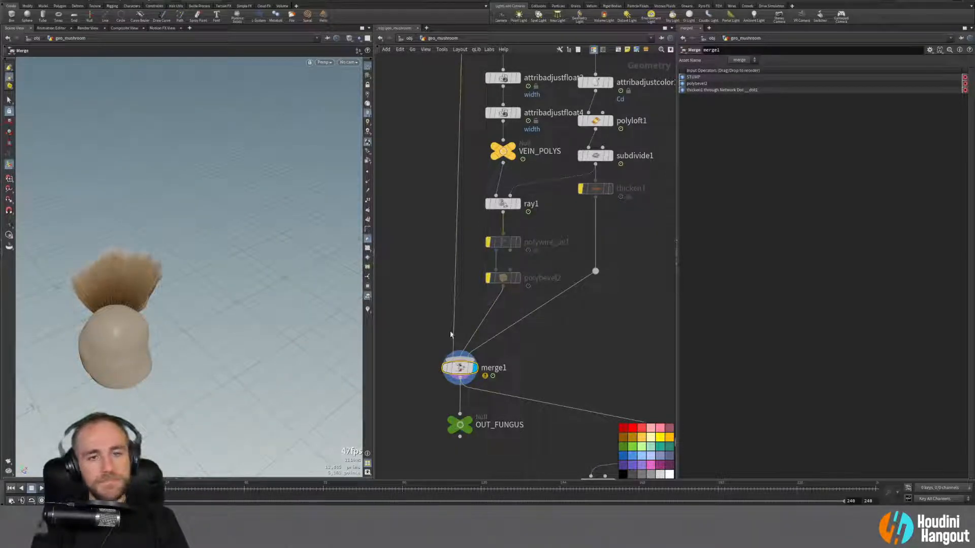
# Step: Set the Max Value of startFrame in attribadjustinteger1 to 72 and scrub the timeline to check the slower spread
pyautogui.moveTo(584, 261); pyautogui.dragTo(562, 411, button='middle')
pyautogui.moveTo(598, 187); pyautogui.dragTo(523, 356, button='middle')
pyautogui.moveTo(571, 237); pyautogui.dragTo(565, 327, button='middle')
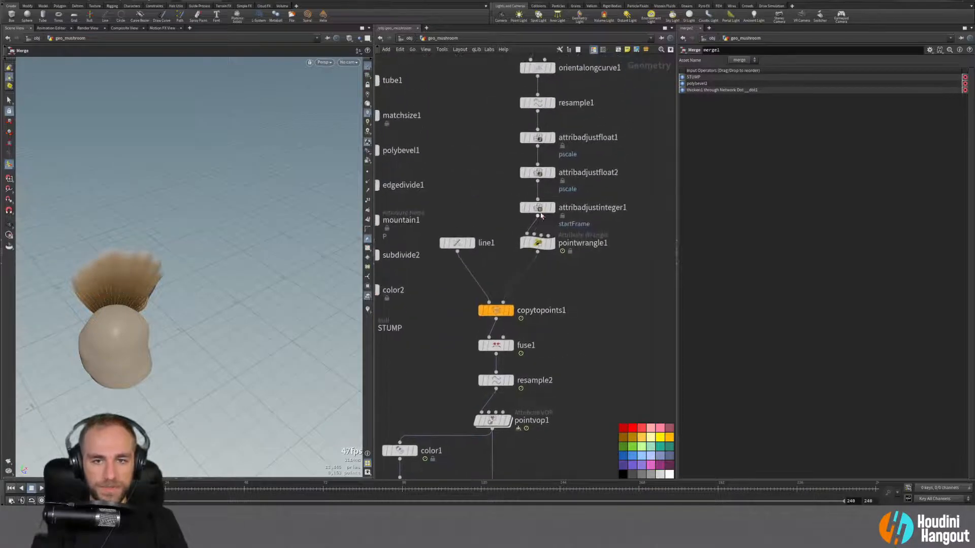
pyautogui.click(539, 207)
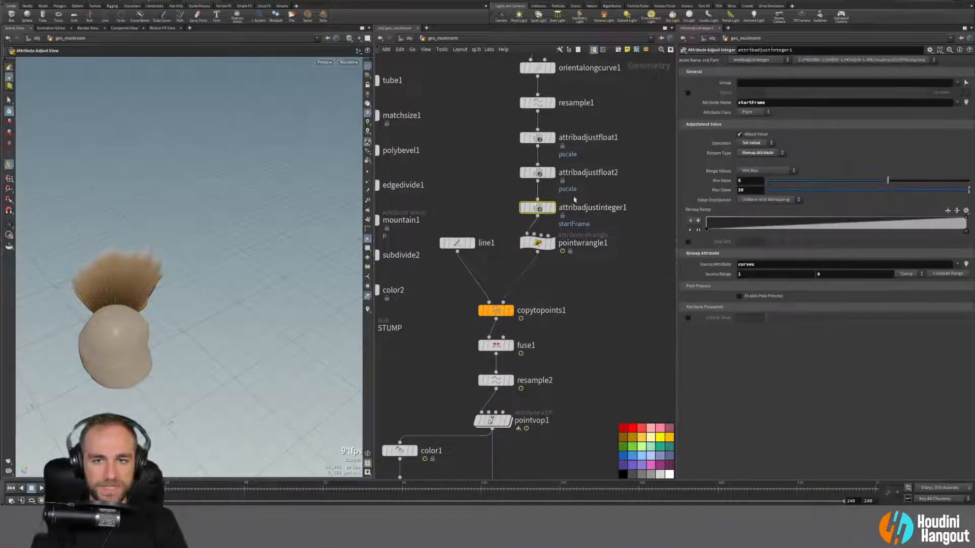
pyautogui.click(749, 191)
pyautogui.write('72')
pyautogui.press('Return')
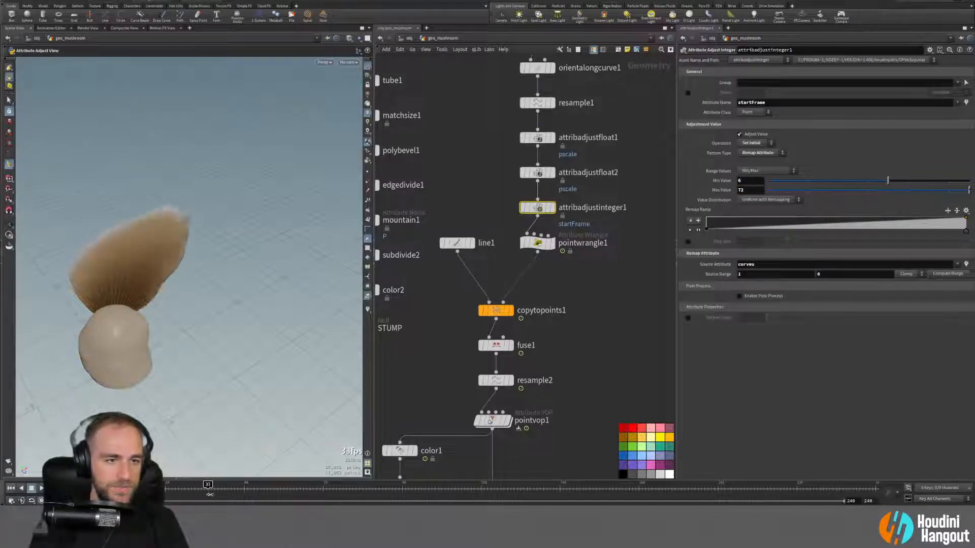
pyautogui.moveTo(258, 494)
pyautogui.mouseDown()
pyautogui.moveTo(370, 503)
pyautogui.moveTo(173, 492)
pyautogui.mouseUp()
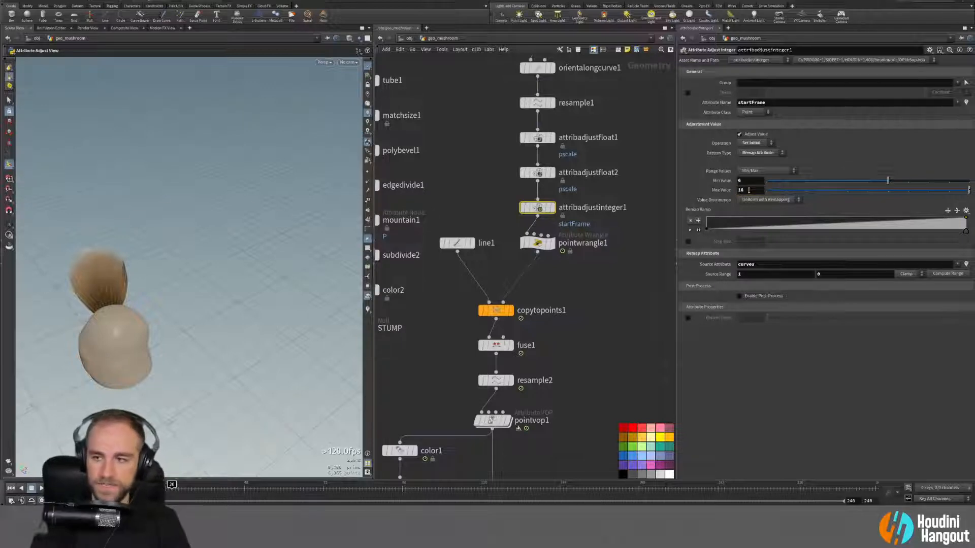
# Step: Set the startFrame Max Value to 18, then play and scrub the cap's growth
pyautogui.press('Return')
pyautogui.moveTo(102, 495)
pyautogui.mouseDown()
pyautogui.moveTo(187, 495)
pyautogui.moveTo(113, 495)
pyautogui.mouseUp()
pyautogui.click(41, 489)
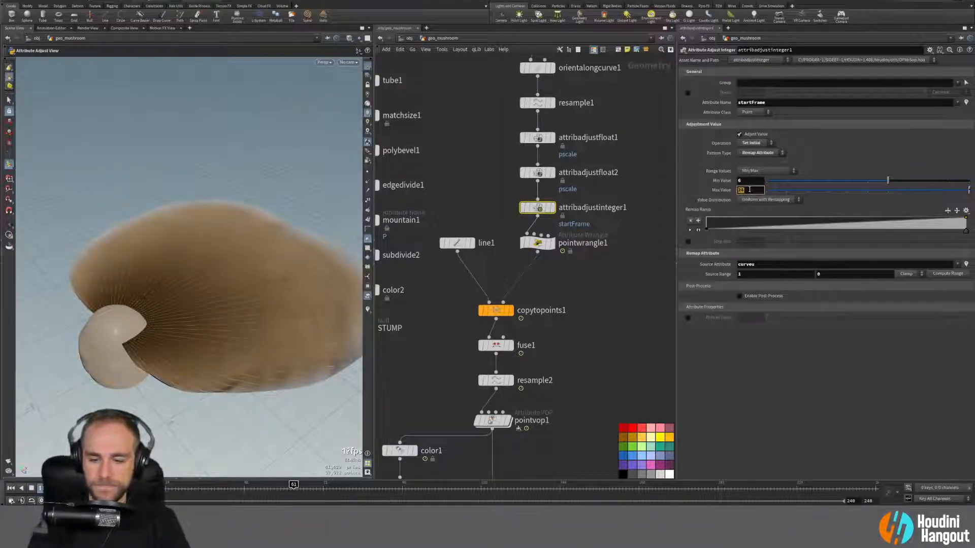
pyautogui.moveTo(107, 492); pyautogui.dragTo(253, 492)
# Step: Lower the Duration in pointwrangle1, scrub through the growth, and orbit to view the whole fungus
pyautogui.click(537, 244)
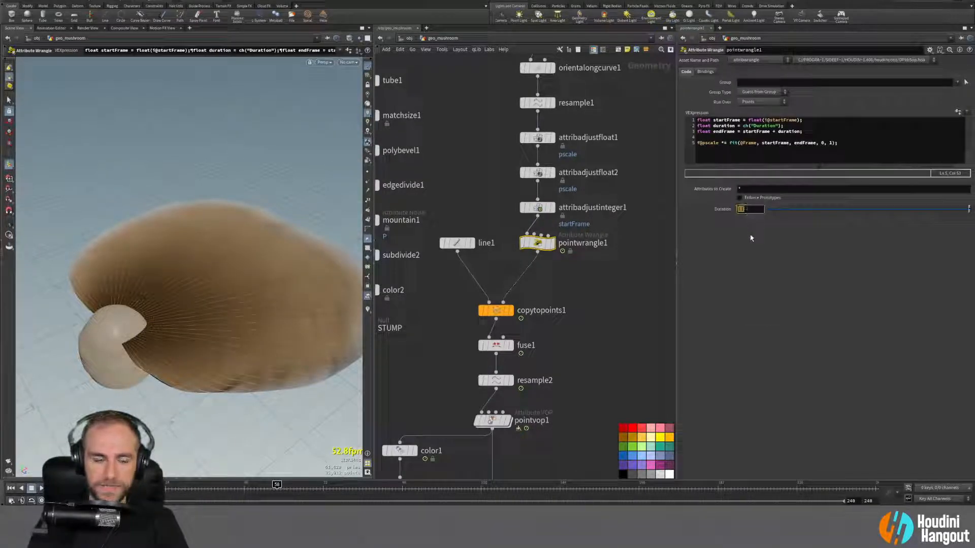
pyautogui.moveTo(222, 491); pyautogui.dragTo(130, 492)
pyautogui.moveTo(751, 209); pyautogui.dragTo(729, 194, button='middle')
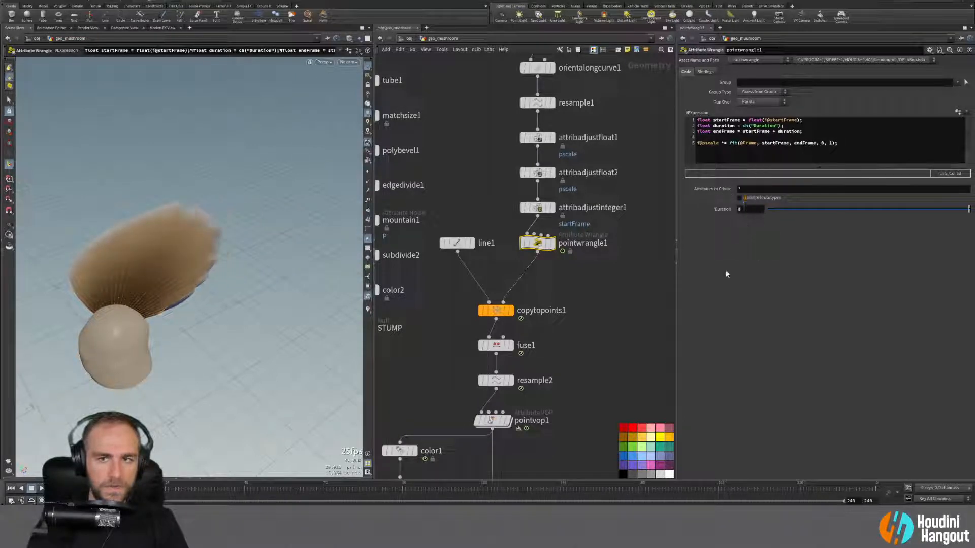
pyautogui.moveTo(104, 496); pyautogui.dragTo(224, 496)
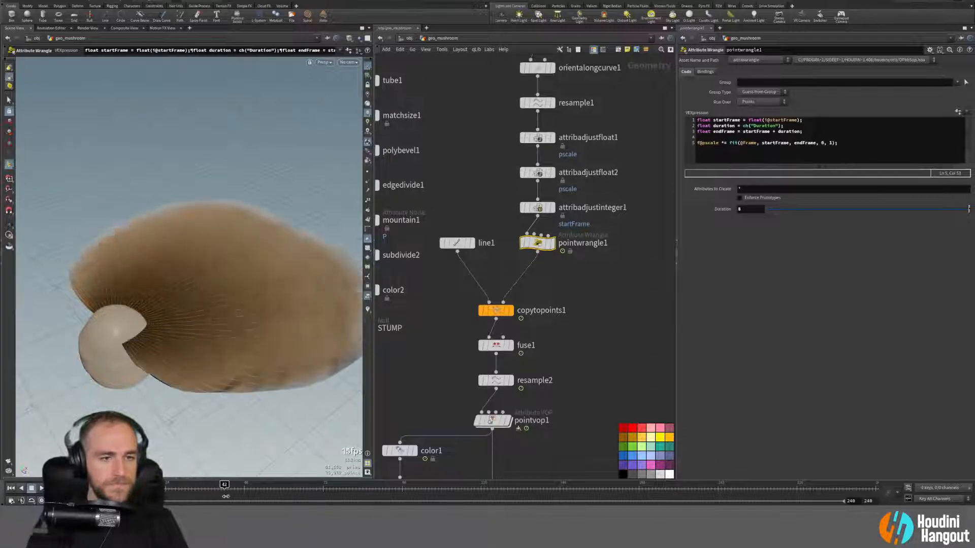
pyautogui.keyDown('alt'); pyautogui.moveTo(220, 415); pyautogui.dragTo(235, 315); pyautogui.keyUp('alt')
pyautogui.press('Return')
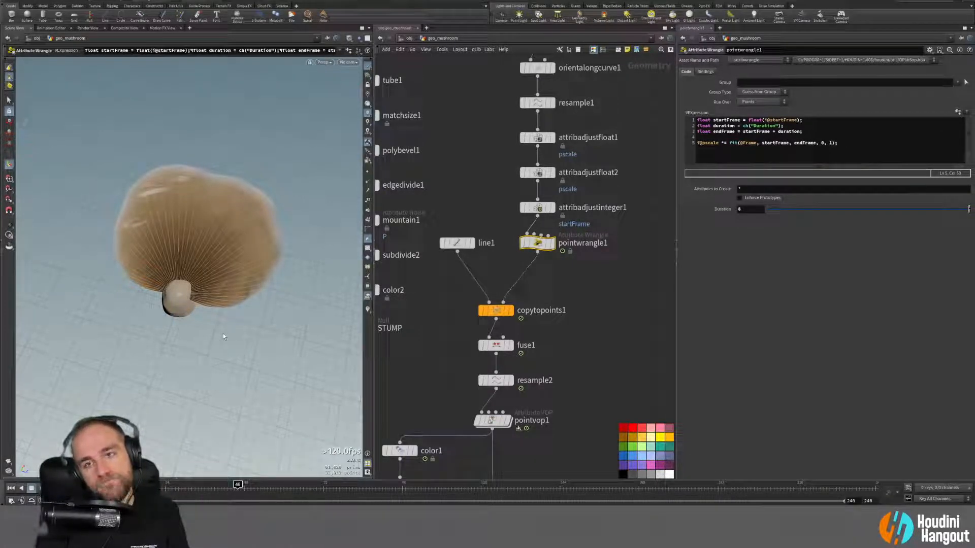
# Step: Examine the mushroom network from the curve setup and pointwrangle1 down to merge1 and OUT_FUNGUS
pyautogui.scroll(-3, 629, 294)
pyautogui.moveTo(616, 456); pyautogui.dragTo(601, 349, button='middle')
pyautogui.scroll(-3, 601, 350)
pyautogui.moveTo(593, 404); pyautogui.dragTo(606, 337, button='middle')
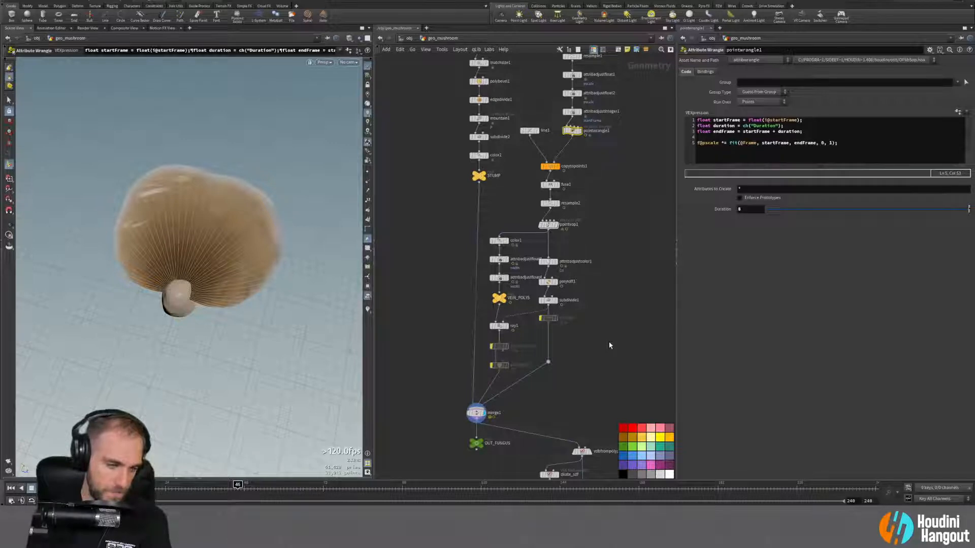
pyautogui.scroll(-1, 569, 192)
pyautogui.moveTo(578, 172); pyautogui.dragTo(532, 225, button='middle')
pyautogui.scroll(2, 548, 264)
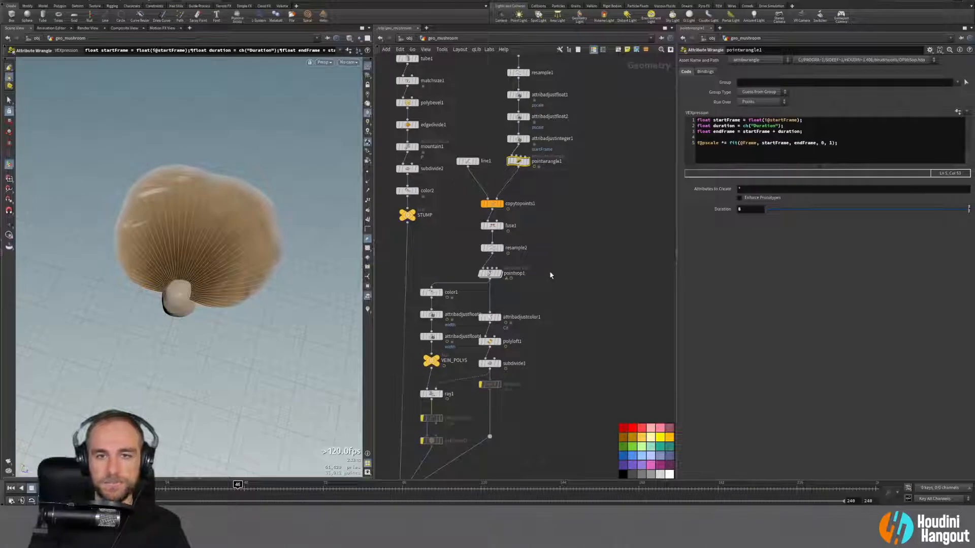
pyautogui.moveTo(561, 261); pyautogui.dragTo(592, 231, button='middle')
pyautogui.scroll(-3, 584, 248)
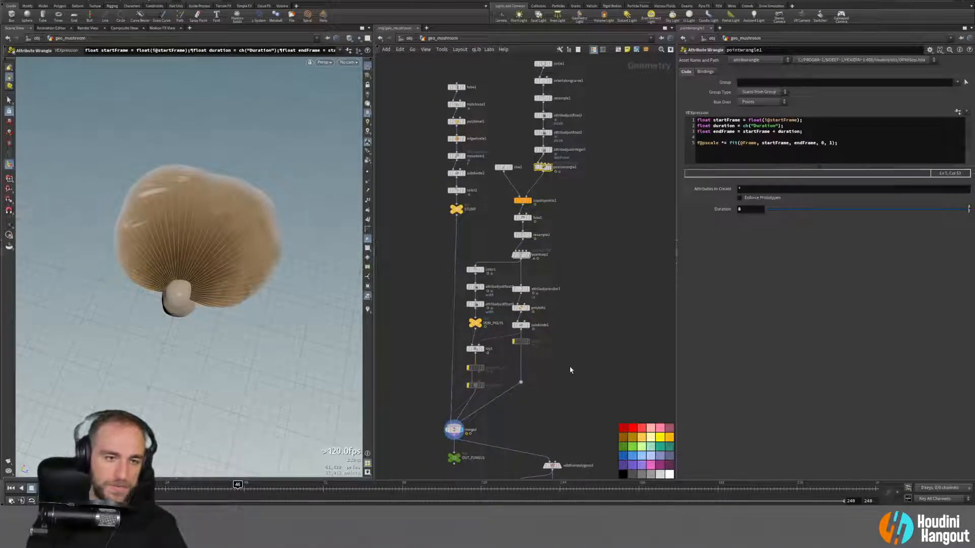
# Step: Set the Non-compilable SOP Badge to Large in the network view display options and close the dialog
pyautogui.rightClick(651, 250)
pyautogui.click(586, 256)
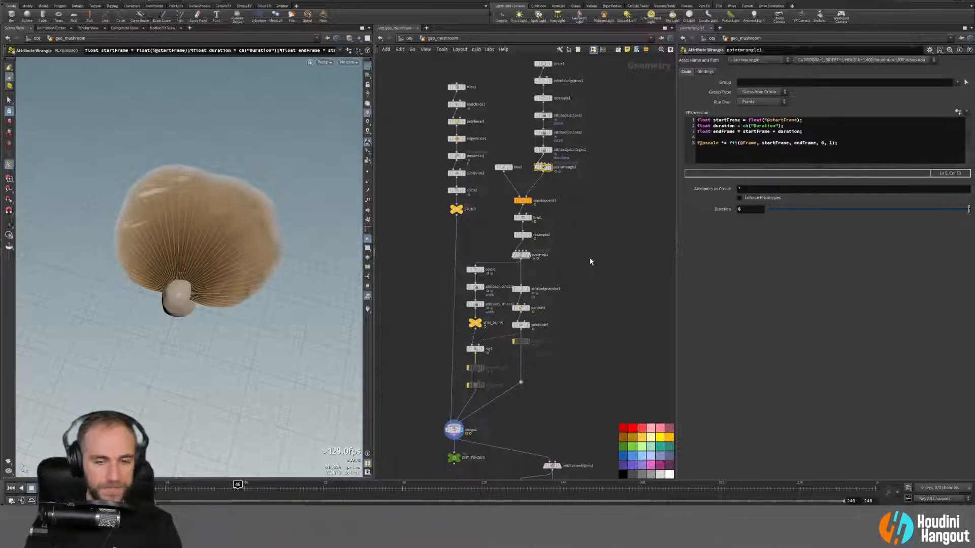
pyautogui.press('d')
pyautogui.click(590, 166)
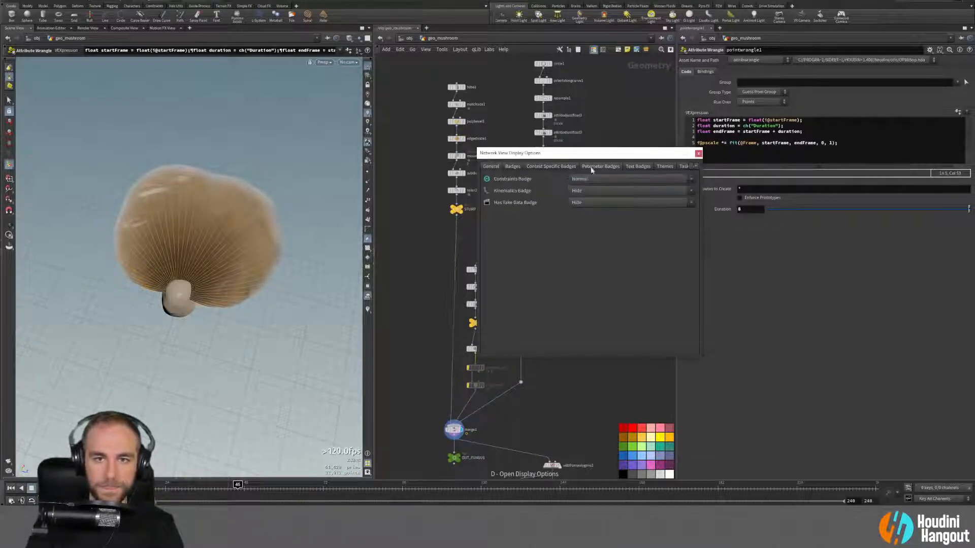
pyautogui.click(635, 167)
pyautogui.click(553, 166)
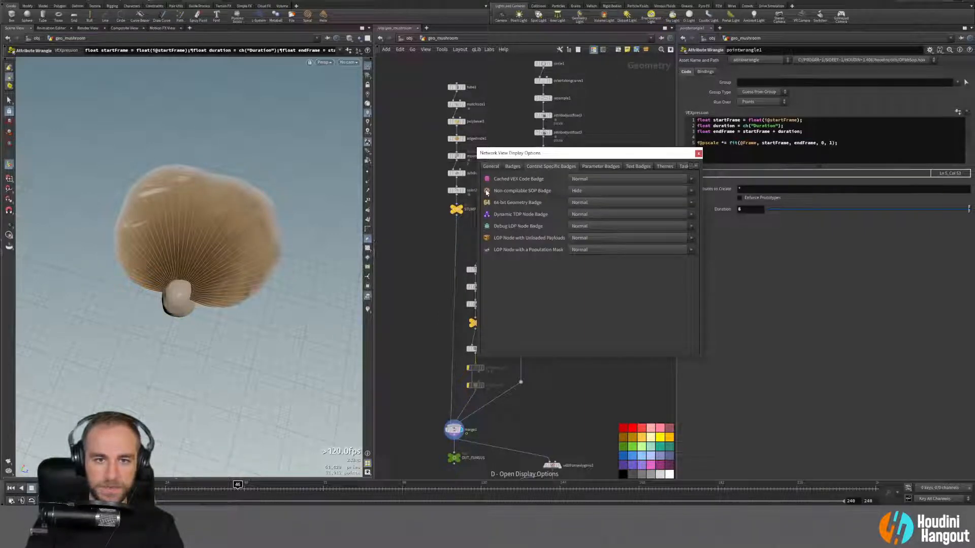
pyautogui.click(590, 190)
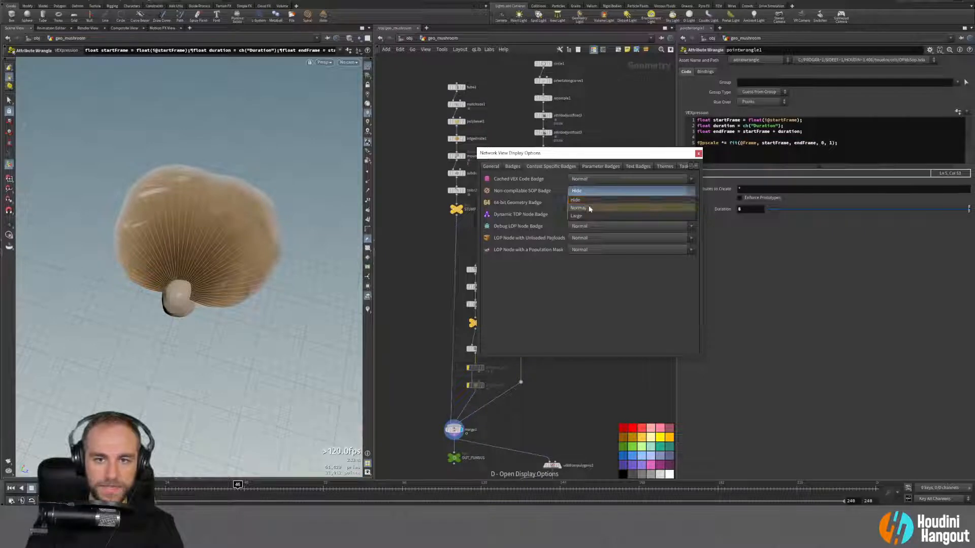
pyautogui.click(576, 216)
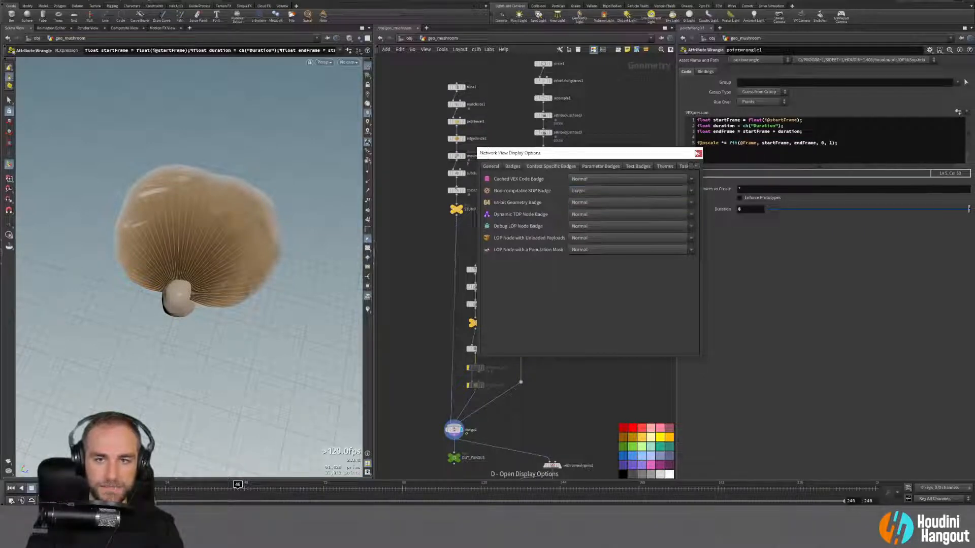
pyautogui.click(698, 152)
# Step: Review the mushroom network's badges, go up to the object level, enter geo_tree, and display merge1
pyautogui.scroll(1, 601, 285)
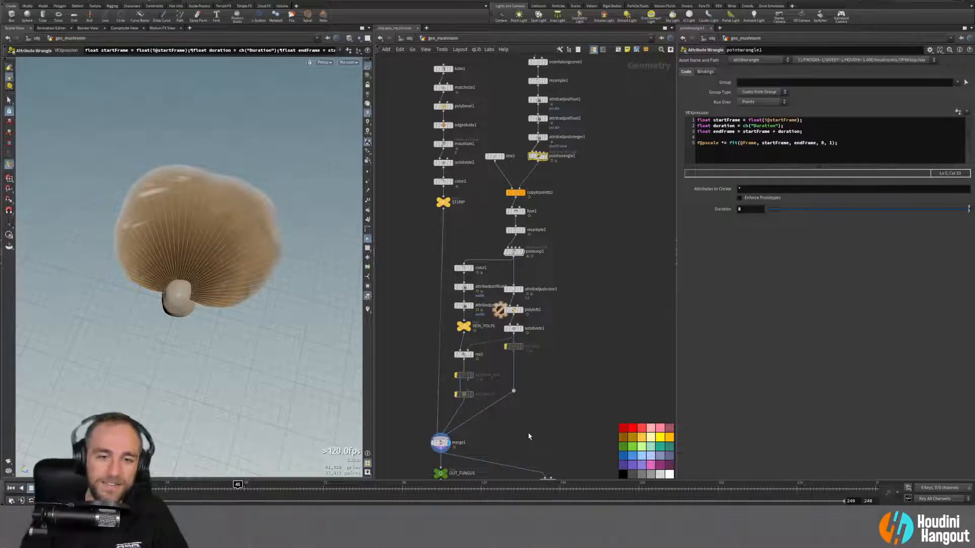
pyautogui.scroll(-2, 574, 284)
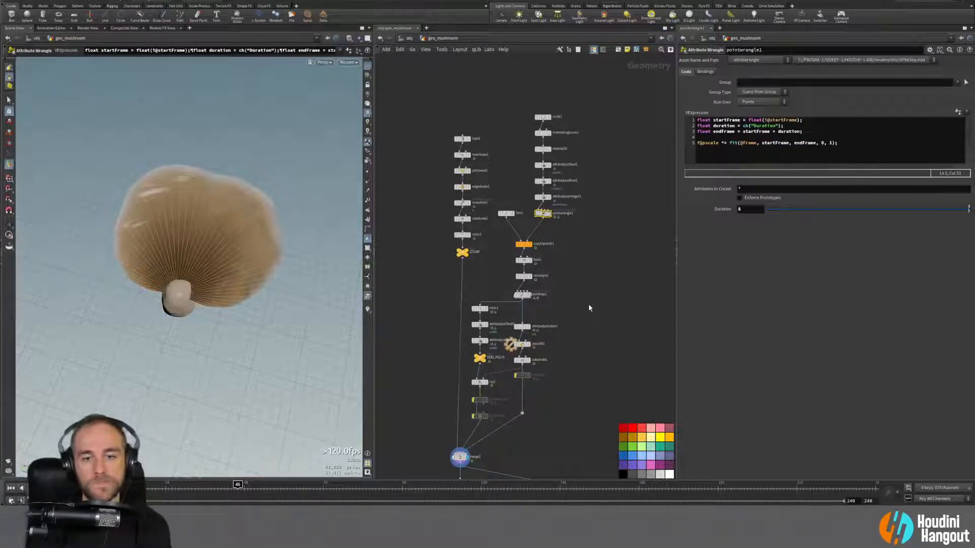
pyautogui.moveTo(620, 347); pyautogui.dragTo(618, 314, button='middle')
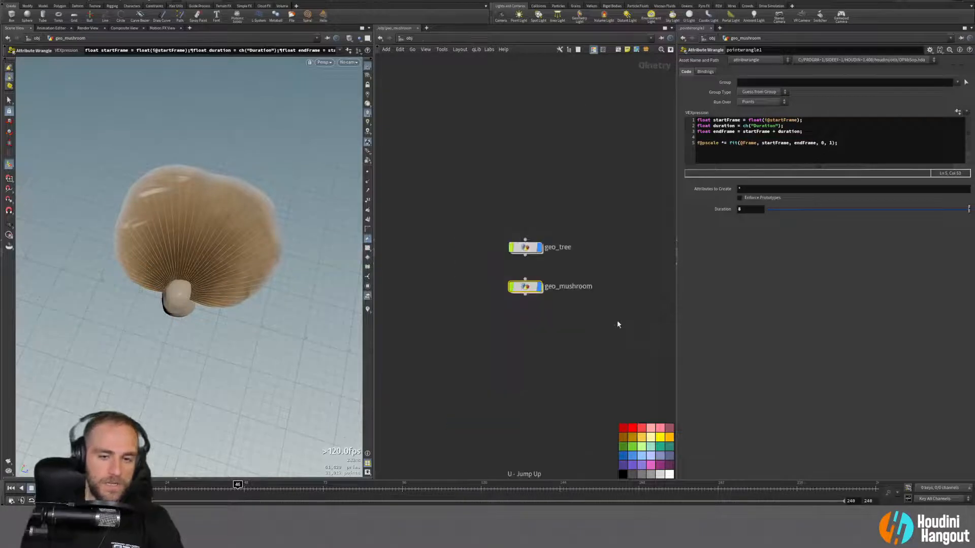
pyautogui.press('u')
pyautogui.doubleClick(525, 249)
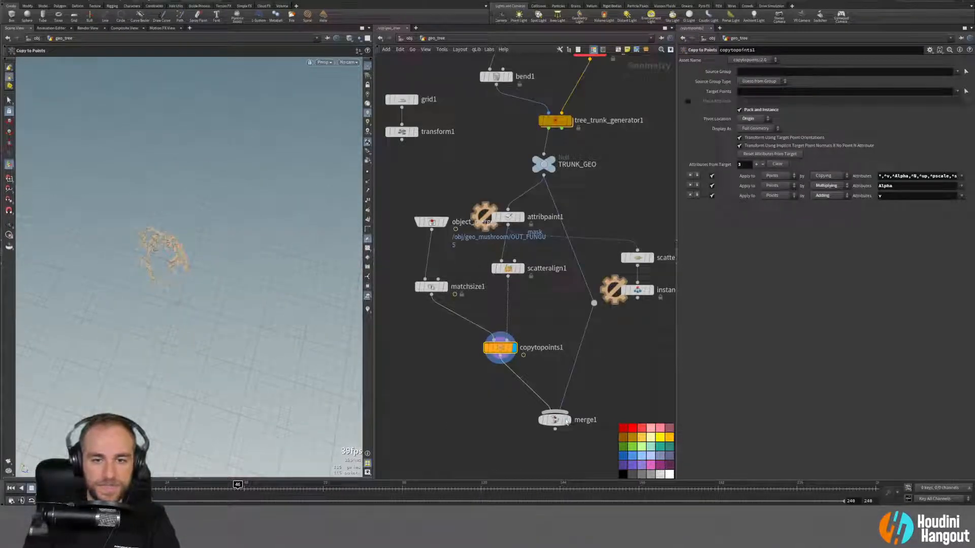
pyautogui.click(566, 420)
# Step: Display merge1, set the Non-compilable SOP Badge to Normal in the network view display options, and close the dialog
pyautogui.doubleClick(554, 348)
pyautogui.write('d')
pyautogui.press('Escape')
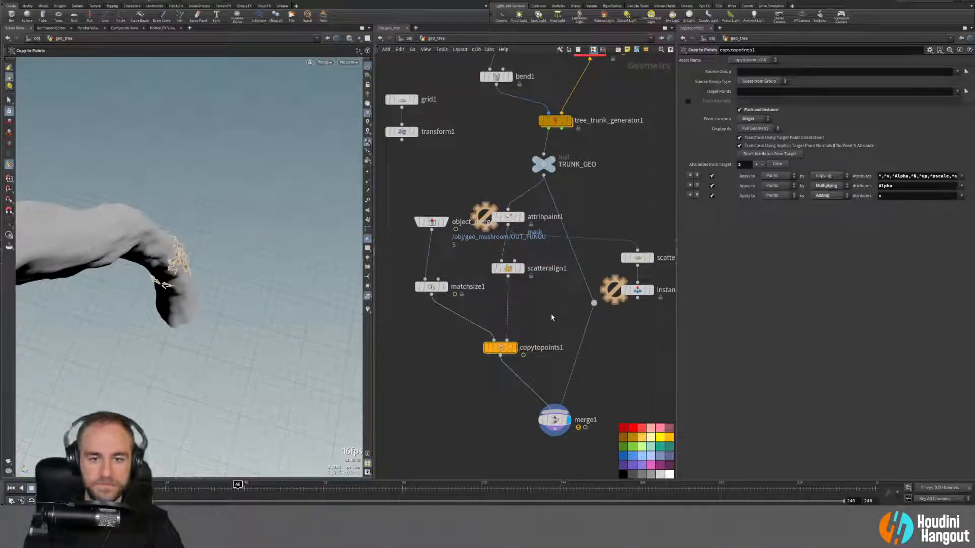
pyautogui.press('f')
pyautogui.press('d')
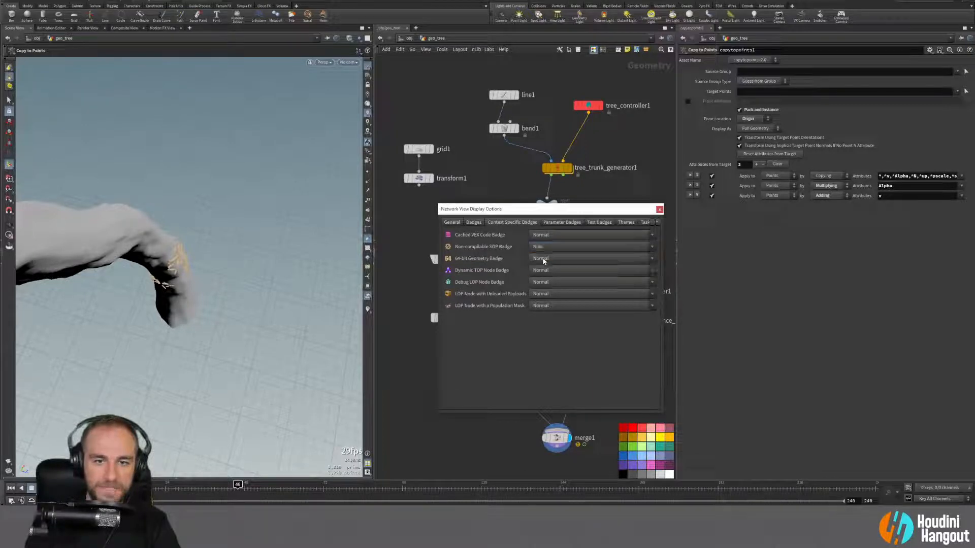
pyautogui.click(659, 208)
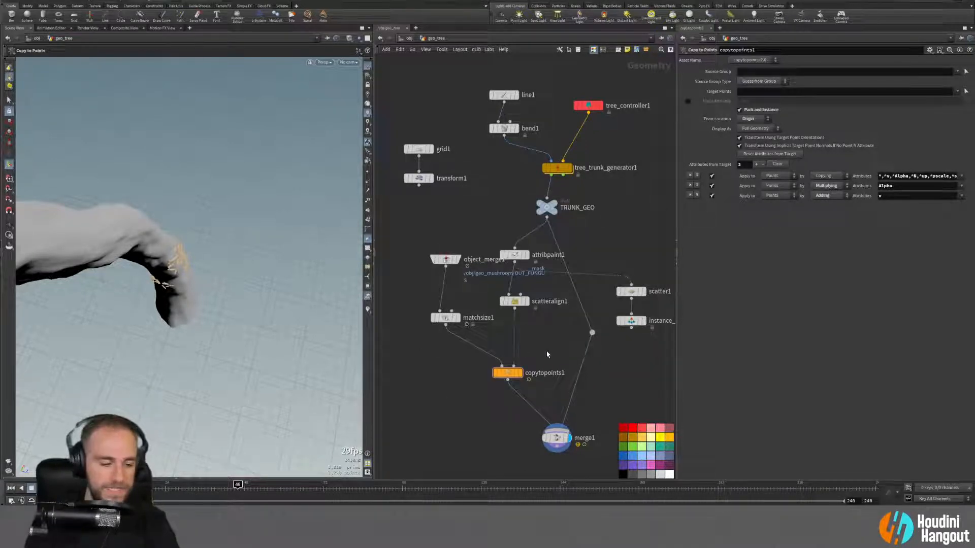
pyautogui.press('d')
pyautogui.click(549, 284)
pyautogui.click(546, 297)
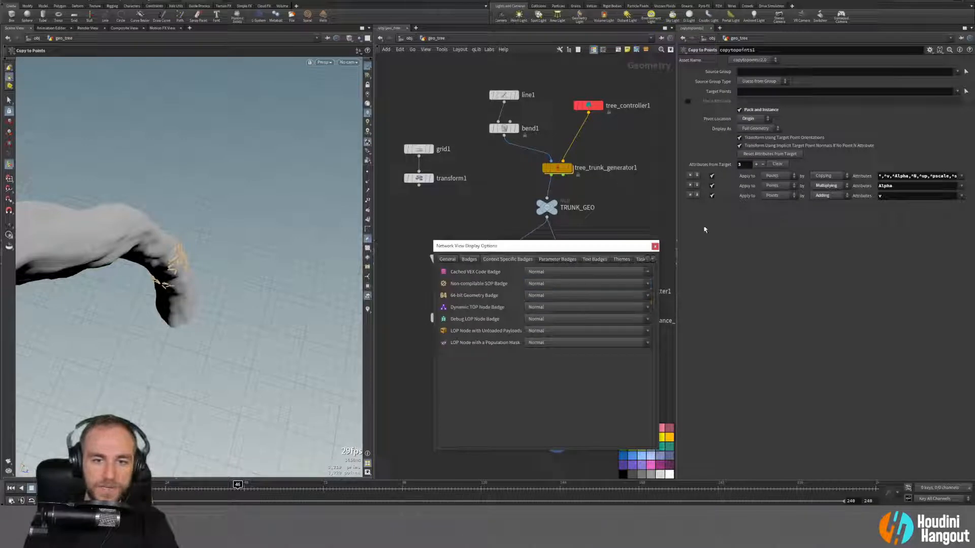
pyautogui.click(654, 246)
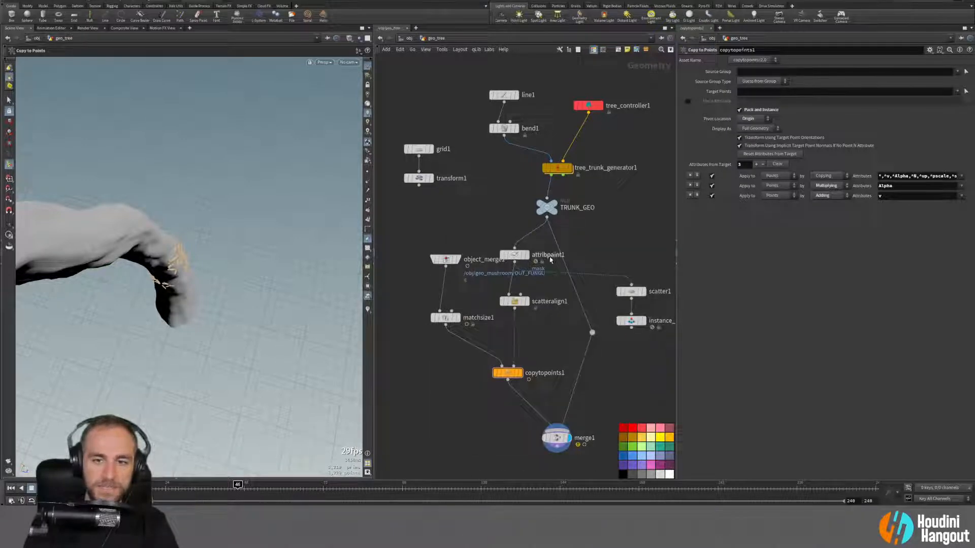
# Step: Orbit close to the tree trunk and scrub through the early frames to check the scattered fungus growth
pyautogui.keyDown('alt'); pyautogui.moveTo(114, 240); pyautogui.dragTo(220, 315); pyautogui.keyUp('alt')
pyautogui.keyDown('alt'); pyautogui.moveTo(220, 315); pyautogui.dragTo(239, 269, button='right'); pyautogui.keyUp('alt')
pyautogui.keyDown('alt'); pyautogui.moveTo(238, 269); pyautogui.dragTo(259, 259); pyautogui.keyUp('alt')
pyautogui.click(97, 488)
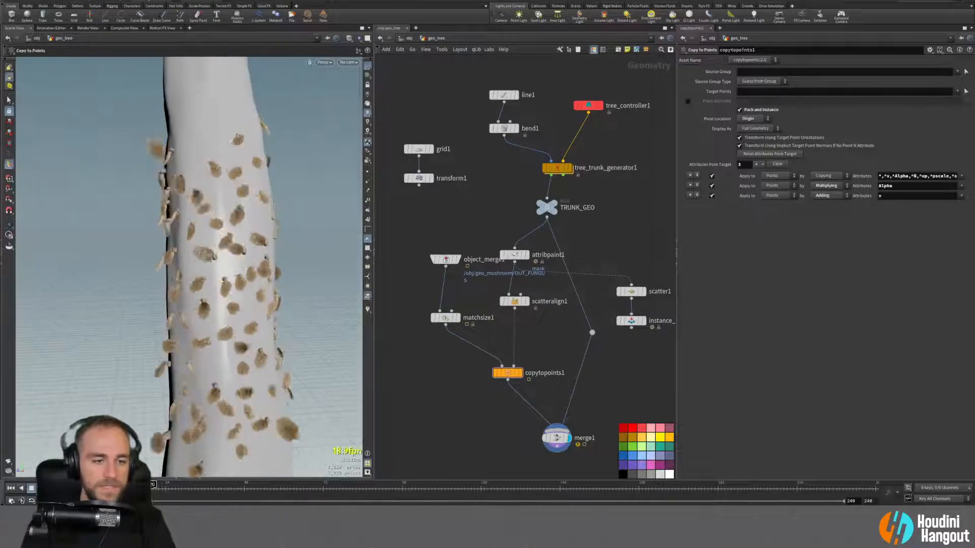
pyautogui.moveTo(96, 490)
pyautogui.mouseDown()
pyautogui.moveTo(207, 491)
pyautogui.moveTo(98, 491)
pyautogui.mouseUp()
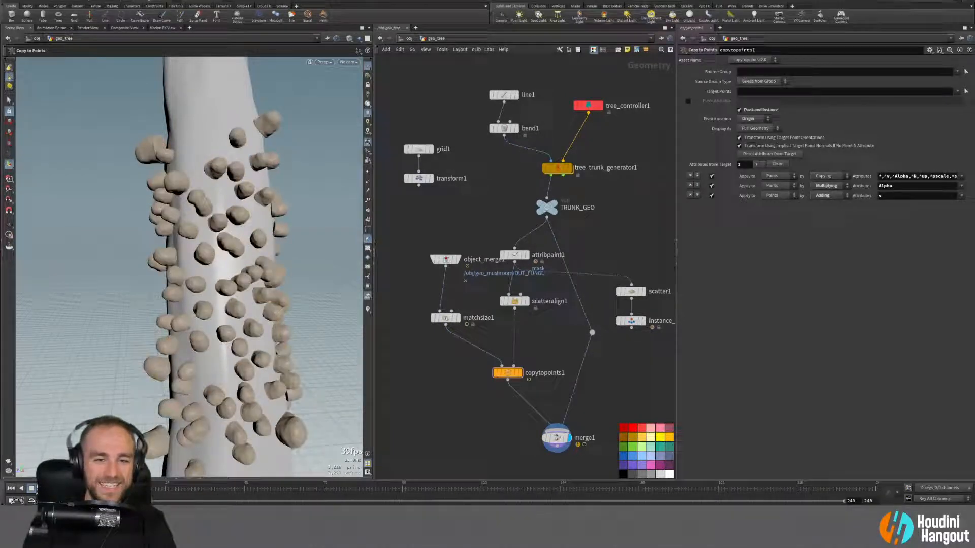
# Step: Bypass matchsize1 and scrub the growth to frame 44 to check the fungi on the trunk
pyautogui.click(447, 319)
pyautogui.click(430, 302)
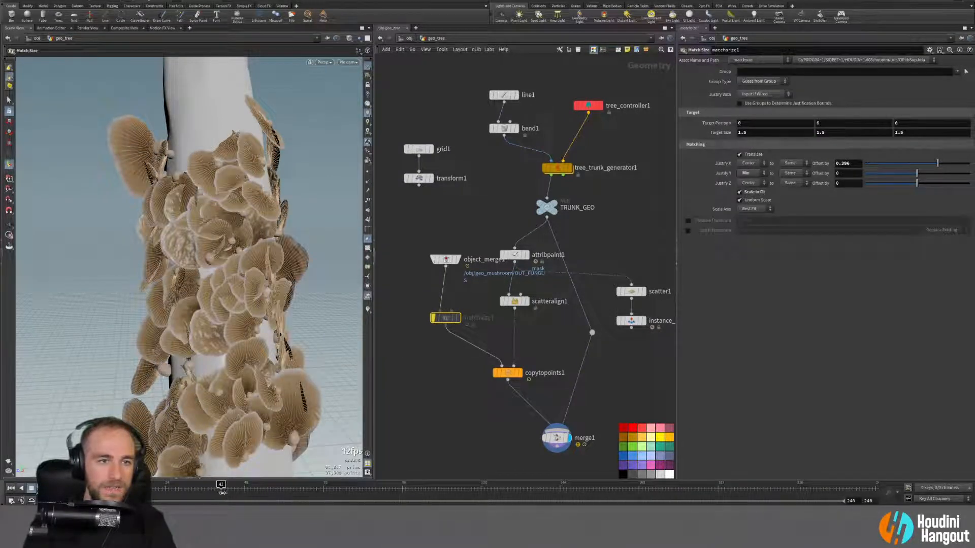
pyautogui.moveTo(229, 491); pyautogui.dragTo(97, 491)
pyautogui.moveTo(218, 501)
pyautogui.mouseDown()
pyautogui.moveTo(112, 502)
pyautogui.moveTo(239, 501)
pyautogui.moveTo(152, 501)
pyautogui.moveTo(231, 501)
pyautogui.mouseUp()
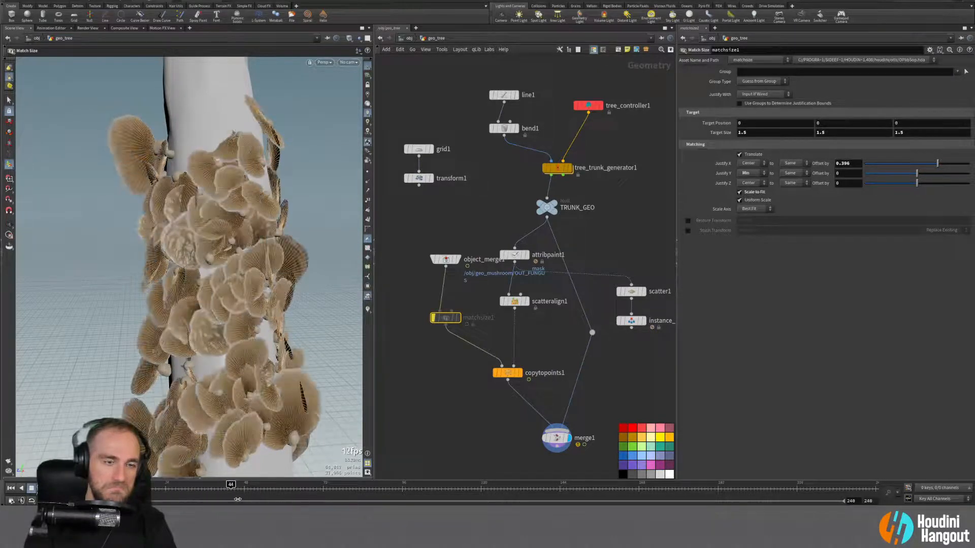
pyautogui.keyDown('alt'); pyautogui.moveTo(223, 210); pyautogui.dragTo(294, 228); pyautogui.keyUp('alt')
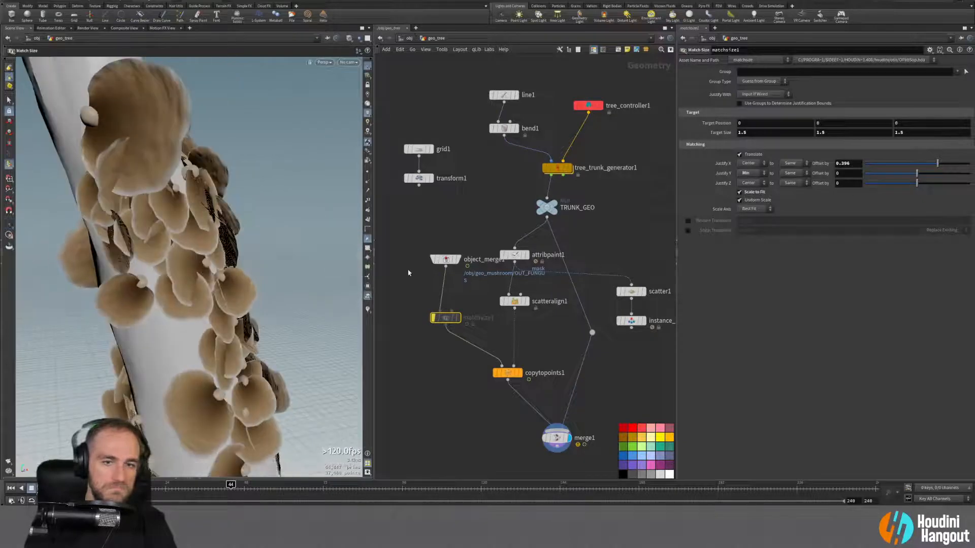
# Step: Add a Transform node and insert it between object_merge1 and matchsize1, displaying object_merge1 to view the single fungus
pyautogui.press('Tab')
pyautogui.write('tran')
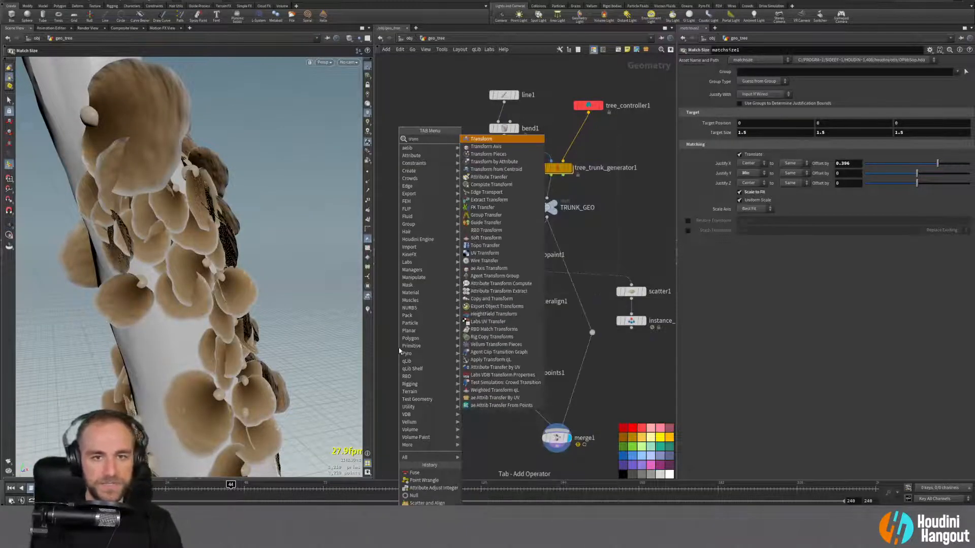
pyautogui.press('Return')
pyautogui.click(403, 338)
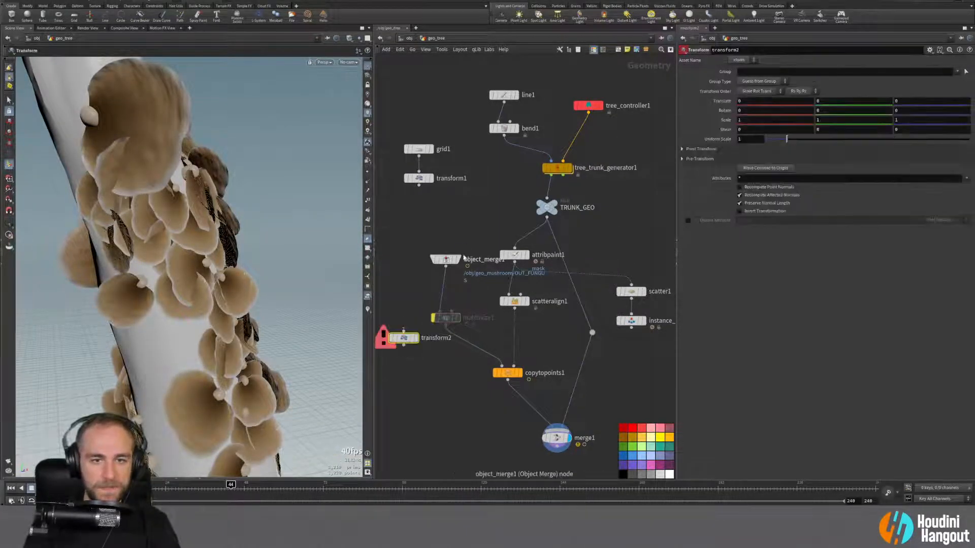
pyautogui.click(454, 261)
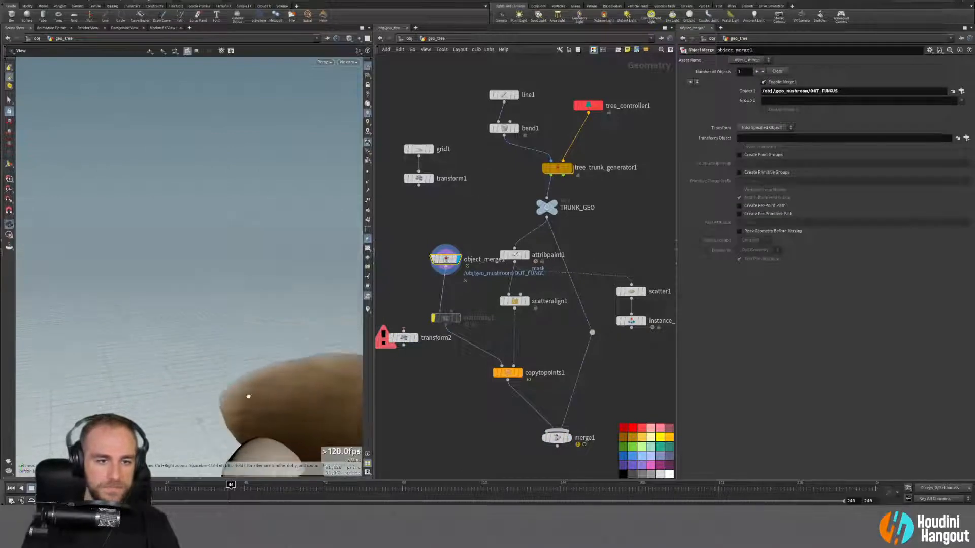
pyautogui.keyDown('alt'); pyautogui.moveTo(186, 437); pyautogui.dragTo(300, 355); pyautogui.keyUp('alt')
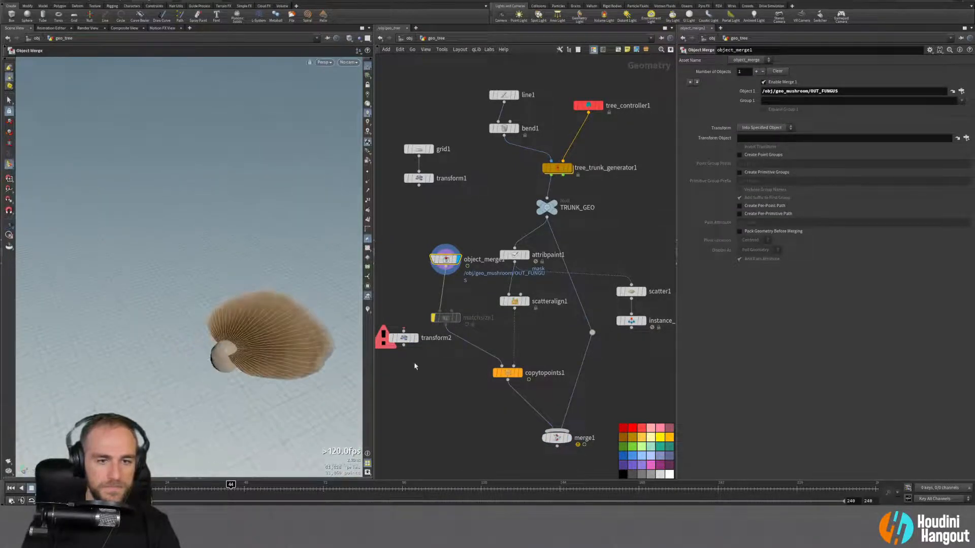
pyautogui.moveTo(405, 342); pyautogui.dragTo(446, 292)
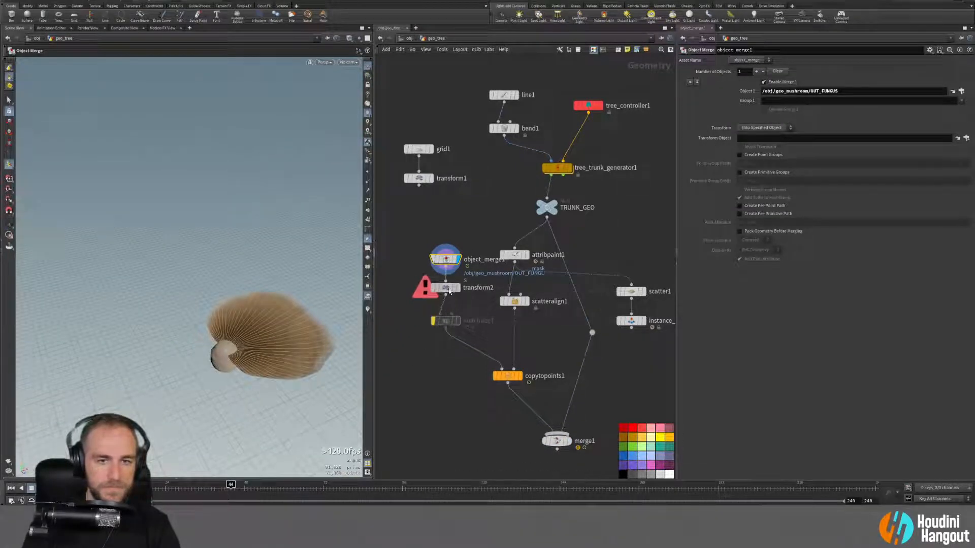
# Step: Set transform2's Uniform Scale to about 0.73 and display merge1 to view the fungi on the trunk
pyautogui.click(459, 291)
pyautogui.moveTo(786, 139); pyautogui.dragTo(783, 139)
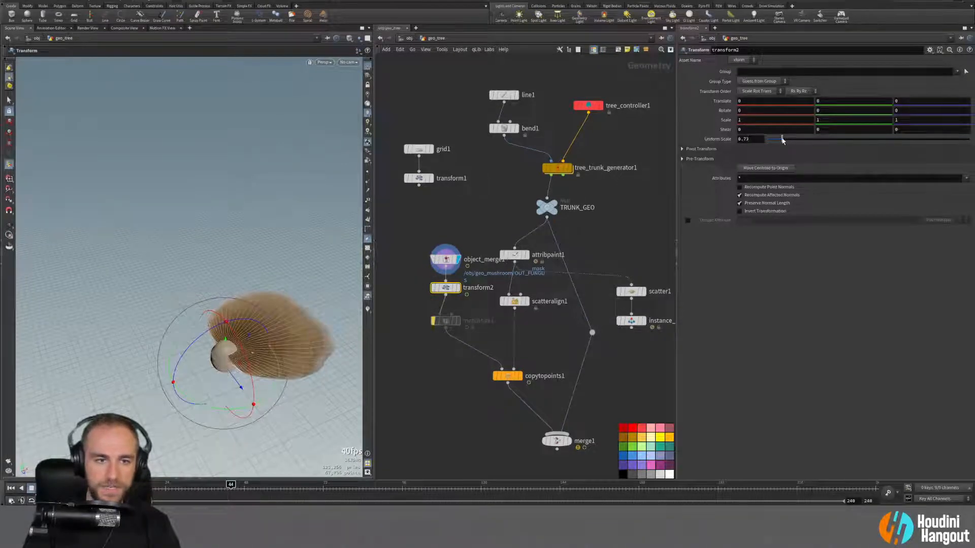
pyautogui.click(505, 377)
pyautogui.click(357, 62)
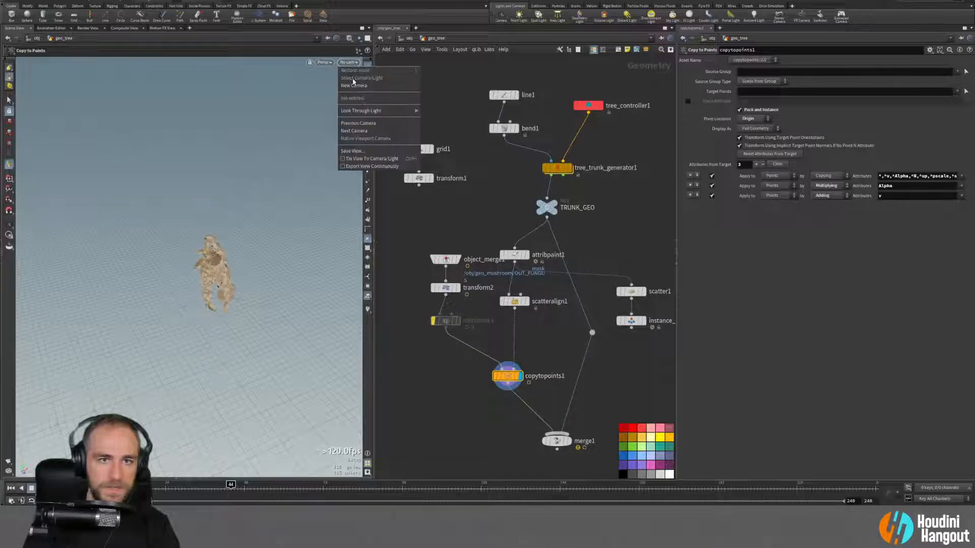
pyautogui.keyDown('alt'); pyautogui.moveTo(233, 317); pyautogui.dragTo(338, 191, button='right'); pyautogui.keyUp('alt')
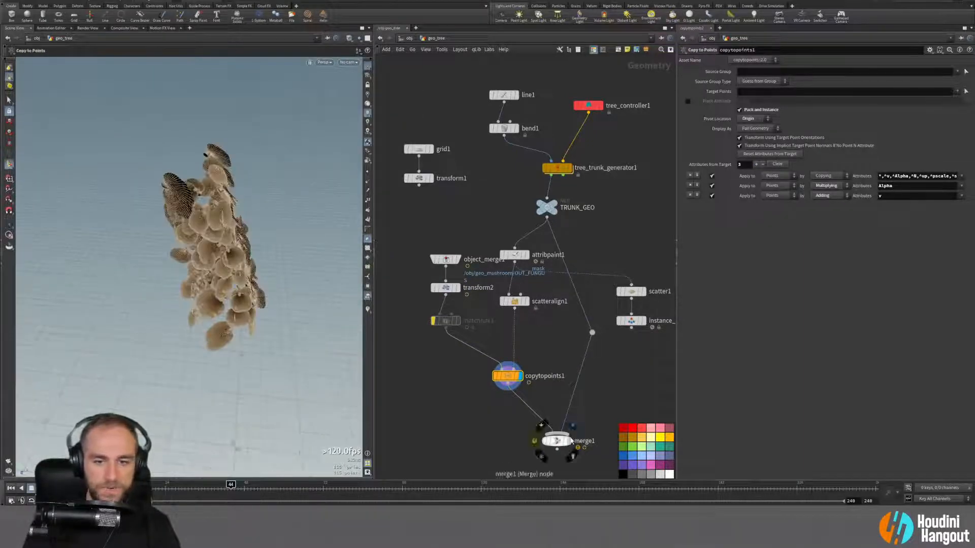
pyautogui.click(569, 441)
pyautogui.keyDown('alt'); pyautogui.moveTo(275, 355); pyautogui.dragTo(143, 230); pyautogui.keyUp('alt')
pyautogui.keyDown('alt'); pyautogui.moveTo(143, 229); pyautogui.dragTo(255, 249, button='right'); pyautogui.keyUp('alt')
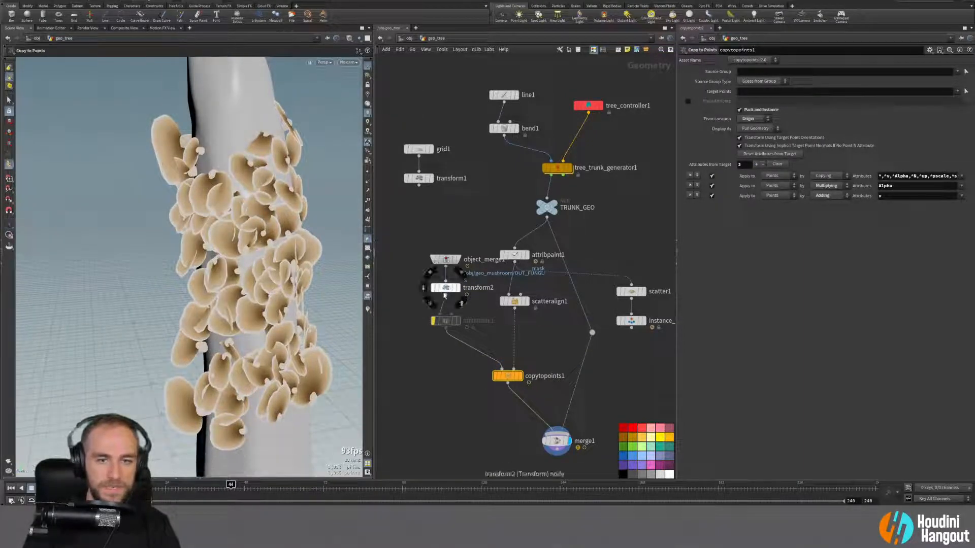
# Step: Set transform2's Uniform Scale to 0.56 and inspect the fungi on the trunk up close
pyautogui.click(441, 288)
pyautogui.moveTo(782, 139); pyautogui.dragTo(778, 139)
pyautogui.keyDown('alt'); pyautogui.moveTo(236, 232); pyautogui.dragTo(406, 179, button='right'); pyautogui.keyUp('alt')
pyautogui.keyDown('alt'); pyautogui.moveTo(214, 178); pyautogui.dragTo(178, 232); pyautogui.keyUp('alt')
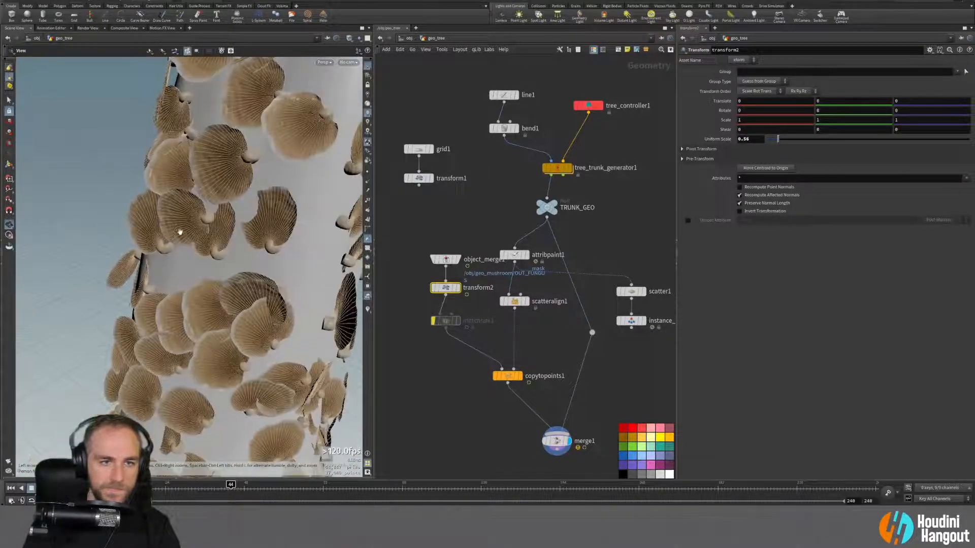
pyautogui.keyDown('alt'); pyautogui.moveTo(178, 233); pyautogui.dragTo(303, 205, button='right'); pyautogui.keyUp('alt')
pyautogui.keyDown('alt'); pyautogui.moveTo(302, 204); pyautogui.dragTo(300, 229); pyautogui.keyUp('alt')
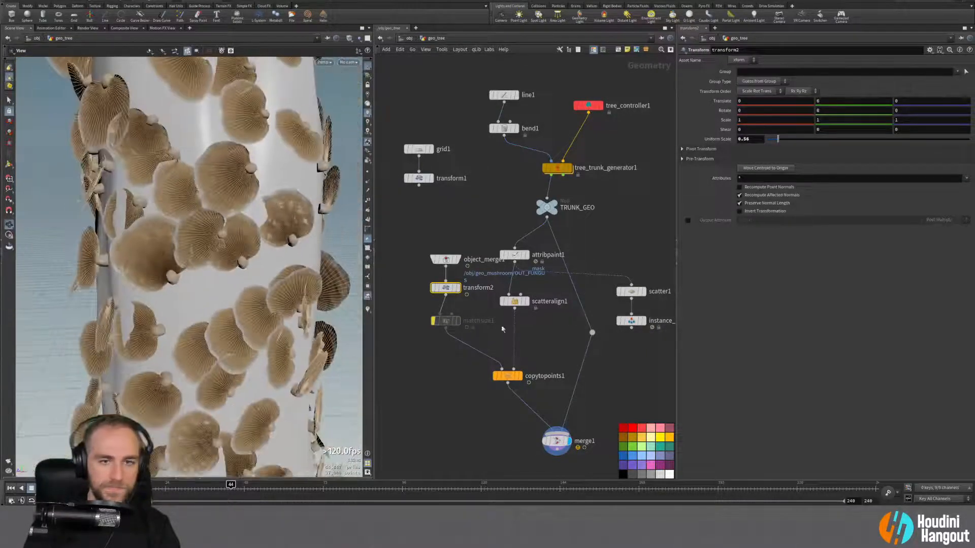
# Step: Set the maximum random cone angle of scatteralign1 to 0
pyautogui.click(515, 301)
pyautogui.moveTo(787, 297); pyautogui.dragTo(763, 297)
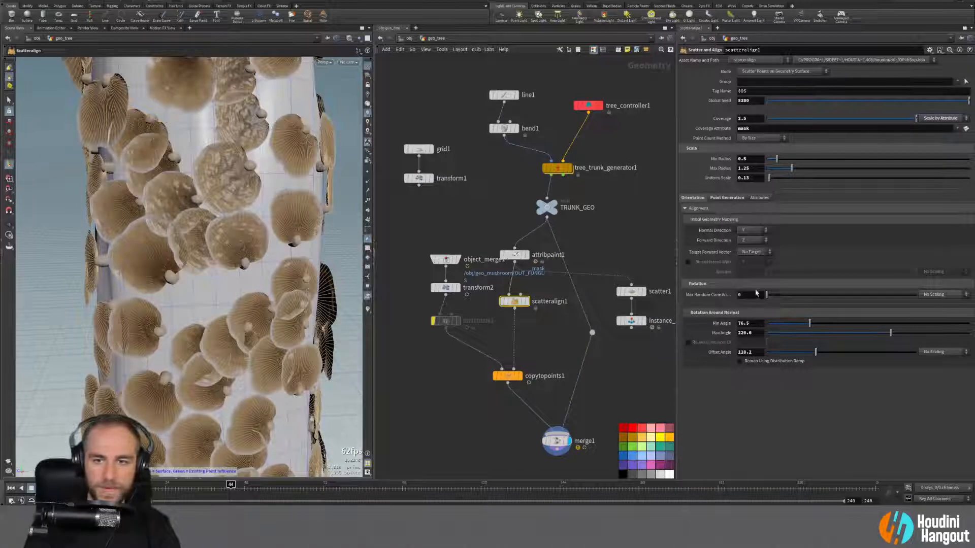
# Step: Reduce the uniform scale of transform2 to 0.36
pyautogui.click(446, 288)
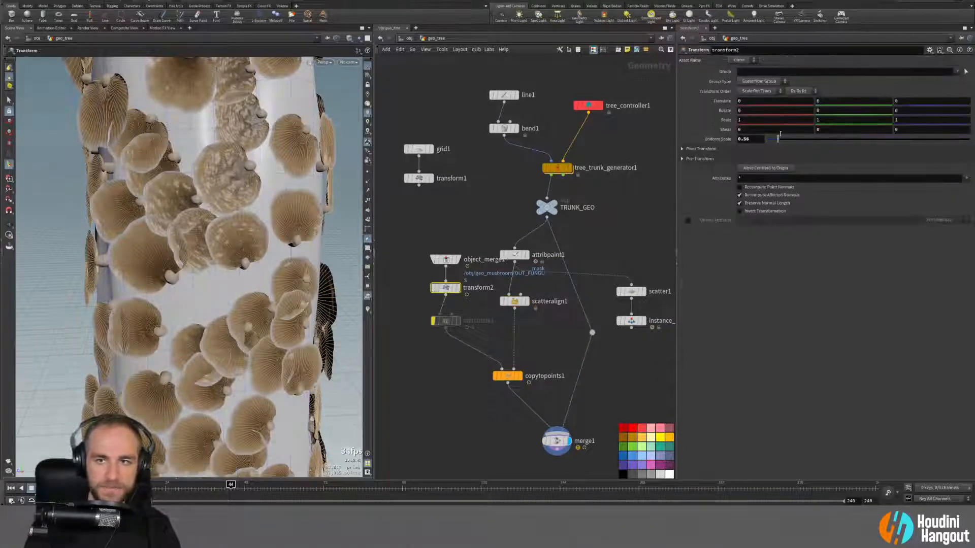
pyautogui.moveTo(779, 141); pyautogui.dragTo(773, 139)
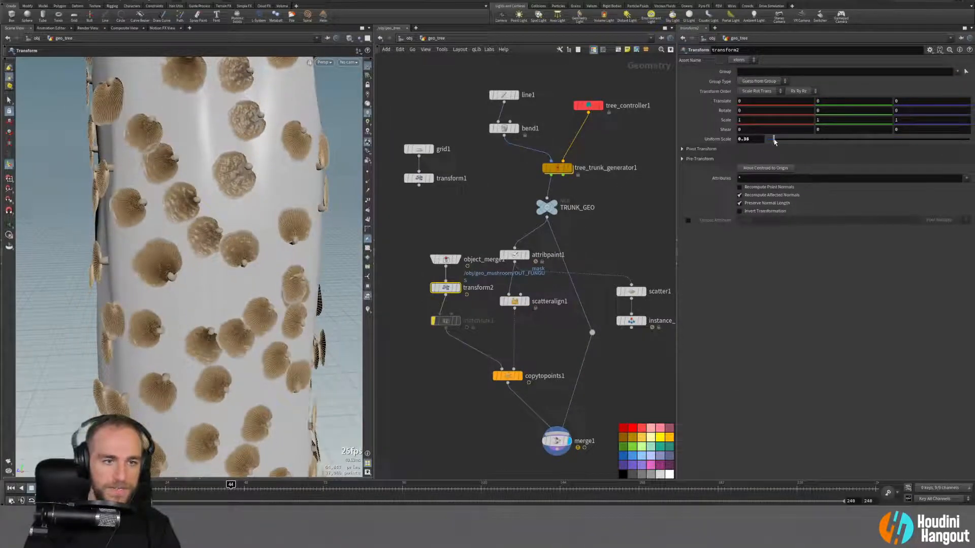
pyautogui.press('Escape')
# Step: Inspect the scattered mushrooms around the trunk and scrub the timeline to review their growth
pyautogui.moveTo(180, 308); pyautogui.dragTo(157, 310, button='right')
pyautogui.moveTo(157, 310); pyautogui.dragTo(144, 298)
pyautogui.moveTo(144, 298); pyautogui.dragTo(142, 320, button='right')
pyautogui.moveTo(142, 320); pyautogui.dragTo(235, 341)
pyautogui.moveTo(235, 341); pyautogui.dragTo(284, 305, button='right')
pyautogui.moveTo(284, 305); pyautogui.dragTo(264, 305)
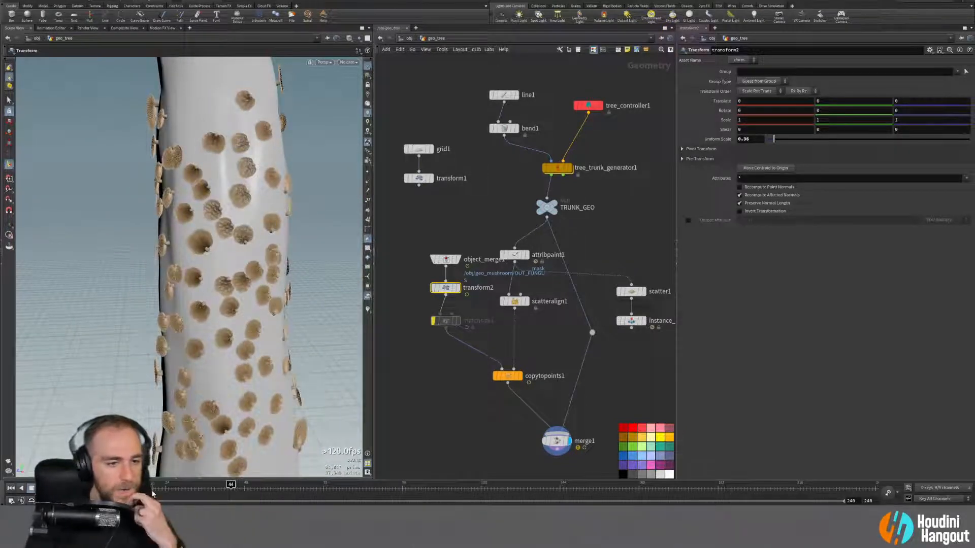
pyautogui.hotkey('ctrl', 'Up')
pyautogui.press('Up')
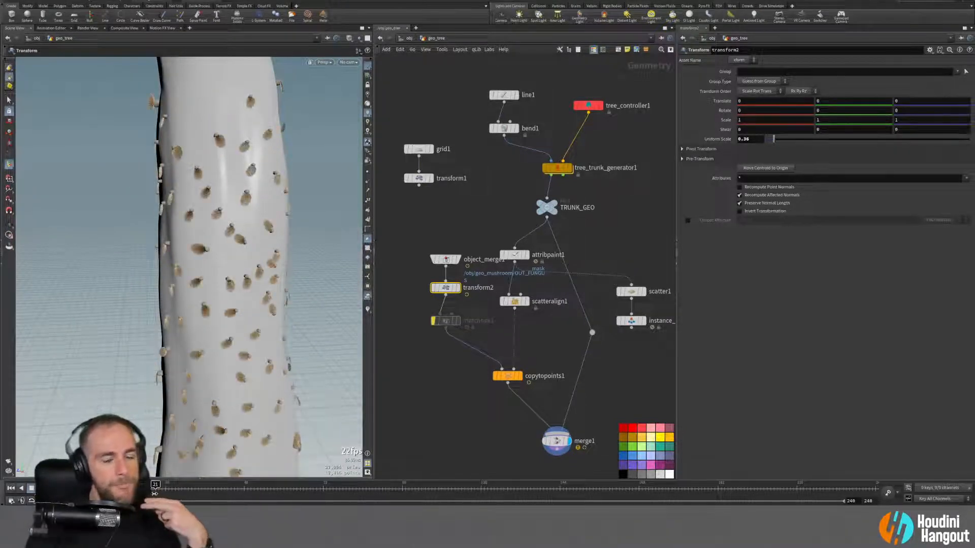
pyautogui.moveTo(172, 490); pyautogui.dragTo(254, 490)
pyautogui.moveTo(167, 490); pyautogui.dragTo(211, 498)
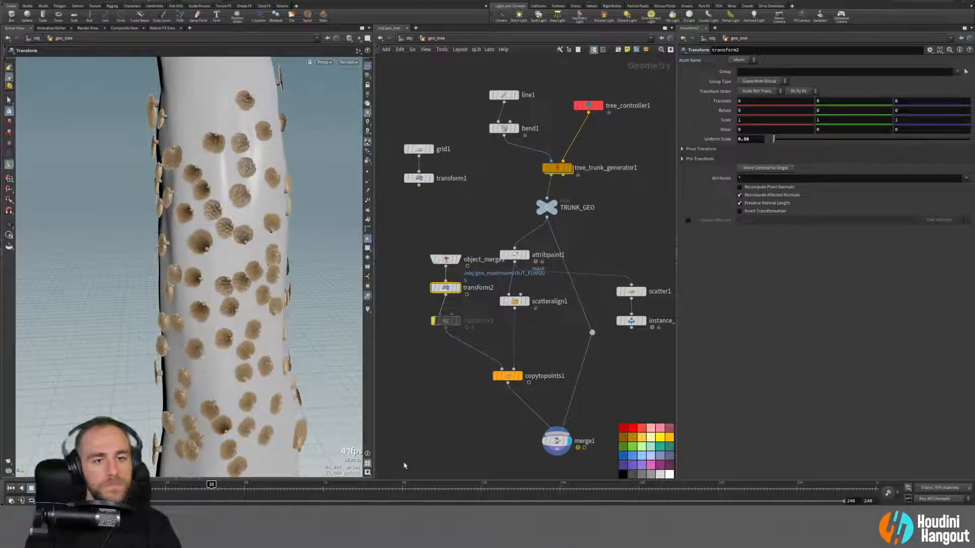
# Step: Try out a Retime node below the copytopoints1 node and delete it
pyautogui.click(502, 376)
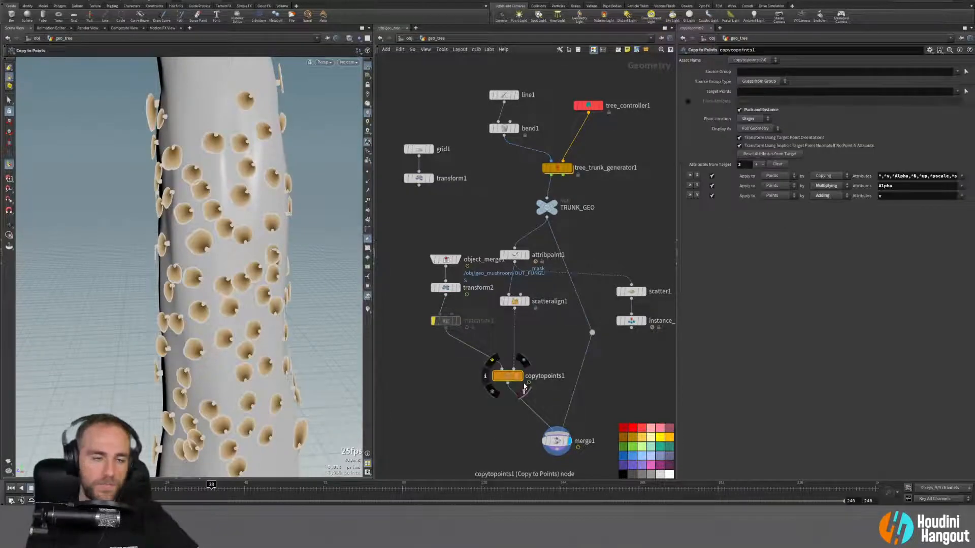
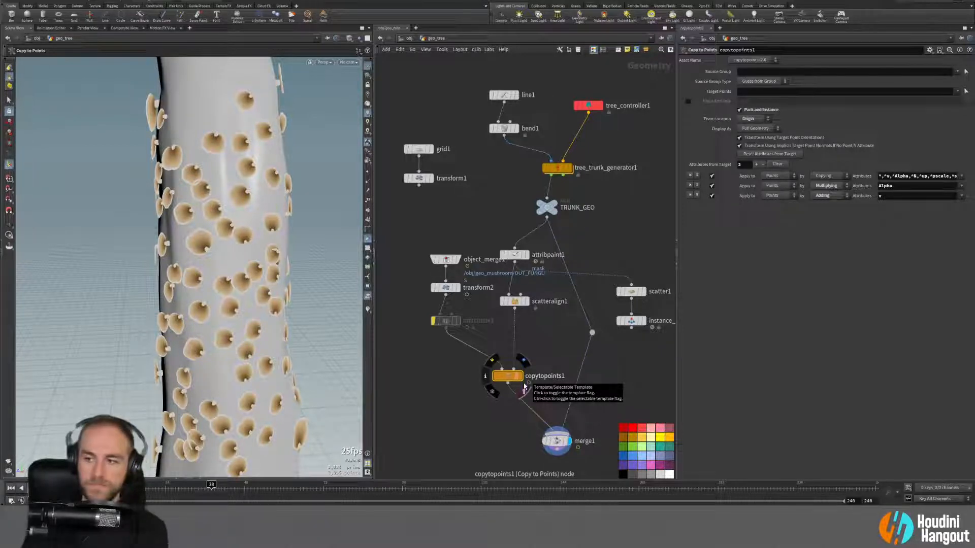
pyautogui.press('Tab')
pyautogui.write('retime')
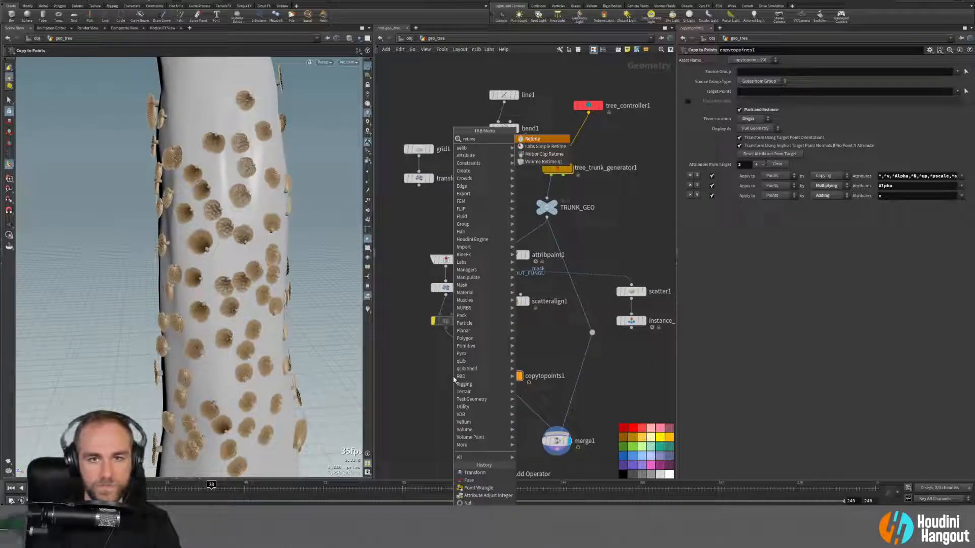
pyautogui.press('Return')
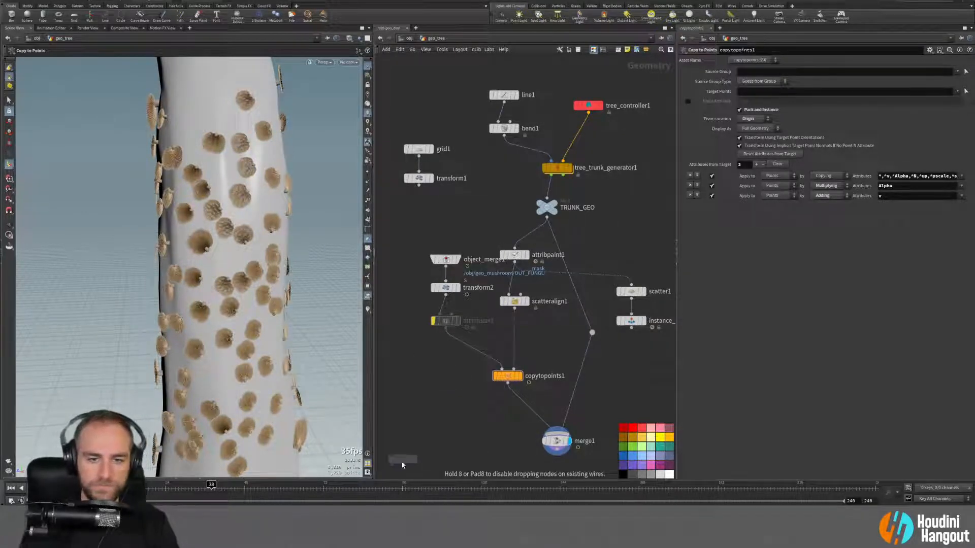
pyautogui.click(445, 433)
pyautogui.moveTo(444, 433)
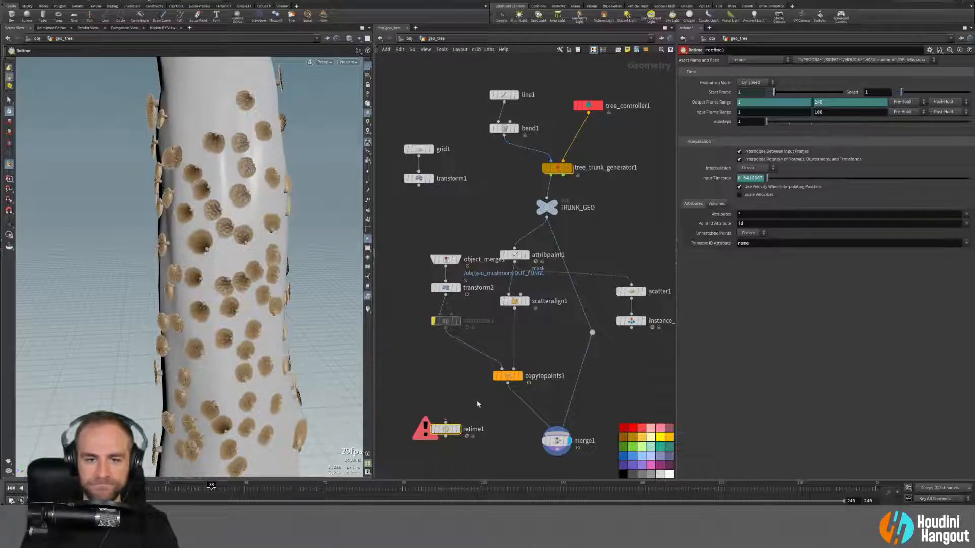
pyautogui.press('Delete')
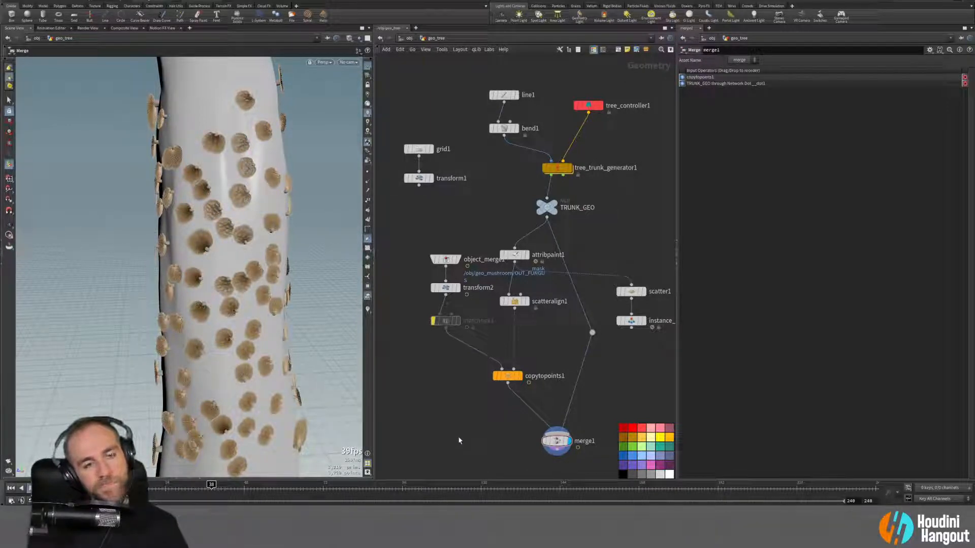
# Step: Display the transform2 output and examine the single mushroom, undoing any accidental transforms
pyautogui.click(517, 377)
pyautogui.click(457, 288)
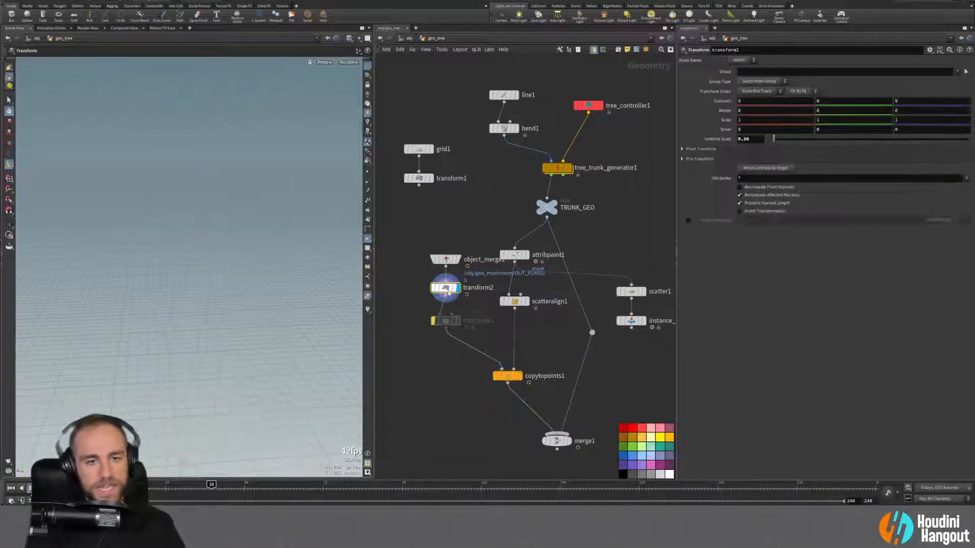
pyautogui.moveTo(226, 420); pyautogui.dragTo(215, 250, button='middle')
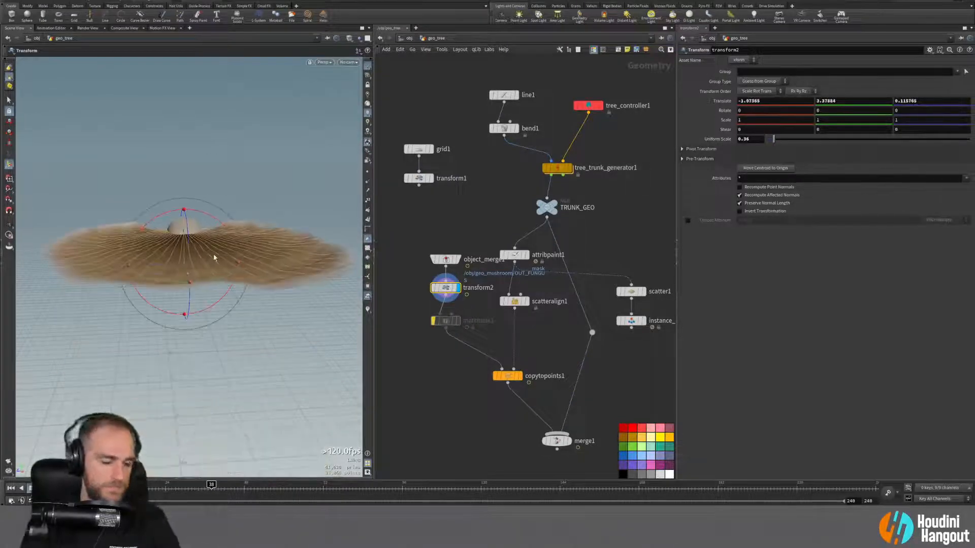
pyautogui.hotkey('ctrl', 'z')
pyautogui.keyDown('alt'); pyautogui.moveTo(235, 327); pyautogui.dragTo(174, 320); pyautogui.keyUp('alt')
pyautogui.hotkey('ctrl', 'z')
pyautogui.keyDown('alt'); pyautogui.moveTo(148, 361); pyautogui.dragTo(215, 281); pyautogui.keyUp('alt')
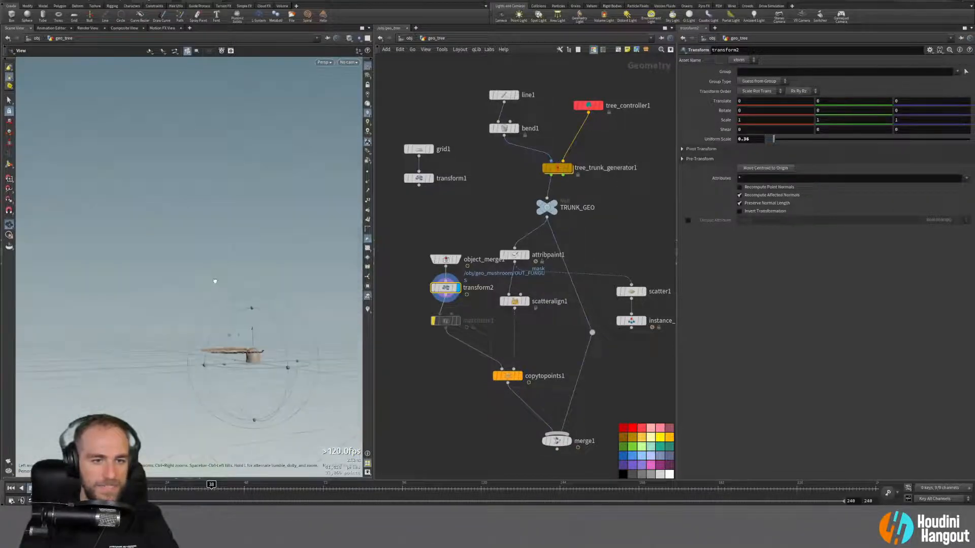
# Step: Check the mushroom copies from copytopoints1 while scrubbing the timeline, and display merge1 again to inspect the trunk
pyautogui.click(507, 375)
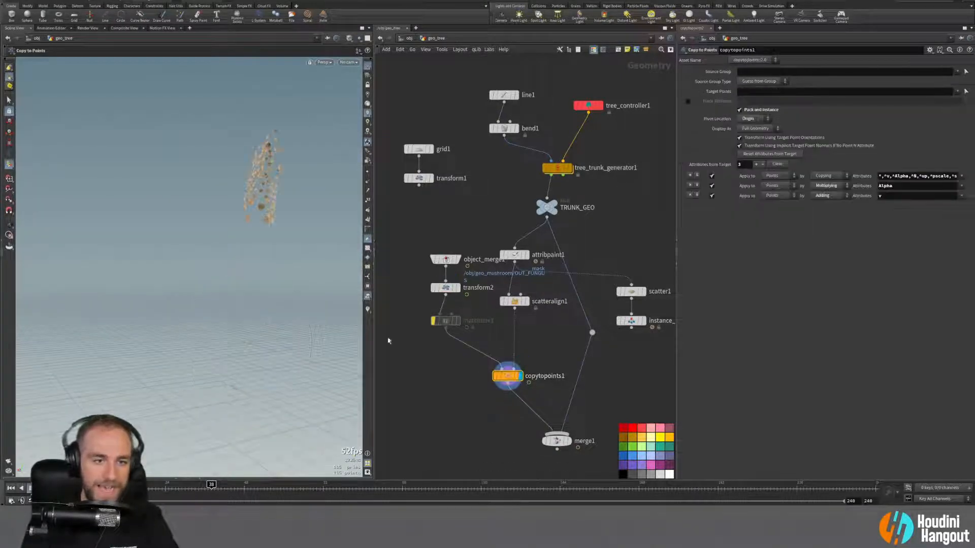
pyautogui.moveTo(158, 499); pyautogui.dragTo(246, 503)
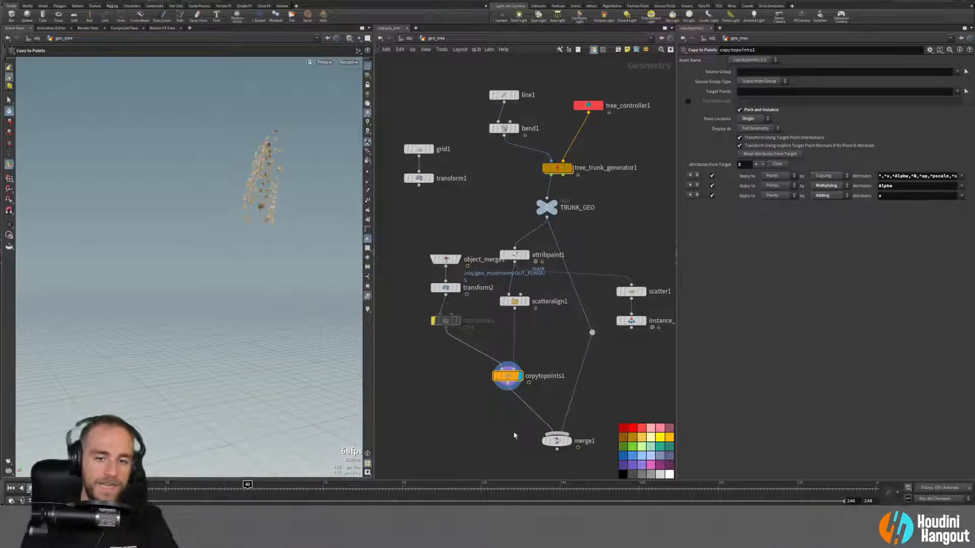
pyautogui.click(557, 441)
pyautogui.keyDown('alt'); pyautogui.moveTo(304, 254); pyautogui.dragTo(258, 120); pyautogui.keyUp('alt')
pyautogui.keyDown('alt'); pyautogui.moveTo(258, 120); pyautogui.dragTo(147, 187, button='right'); pyautogui.keyUp('alt')
pyautogui.keyDown('alt'); pyautogui.moveTo(148, 187); pyautogui.dragTo(202, 222); pyautogui.keyUp('alt')
pyautogui.press('Return')
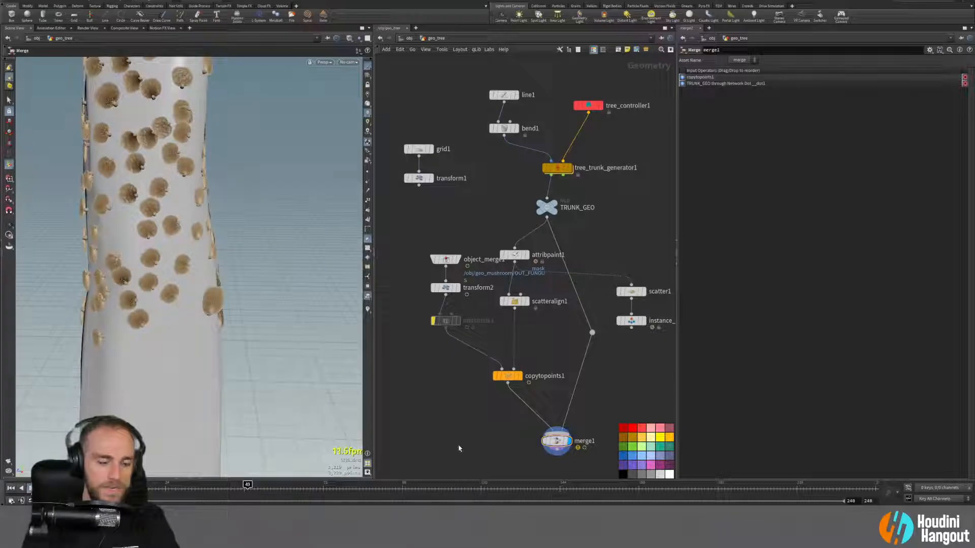
# Step: In geo_mushroom, insert a Normal node between the final merge and OUT_FUNGUS, and display it
pyautogui.press('u')
pyautogui.doubleClick(526, 286)
pyautogui.press('Tab')
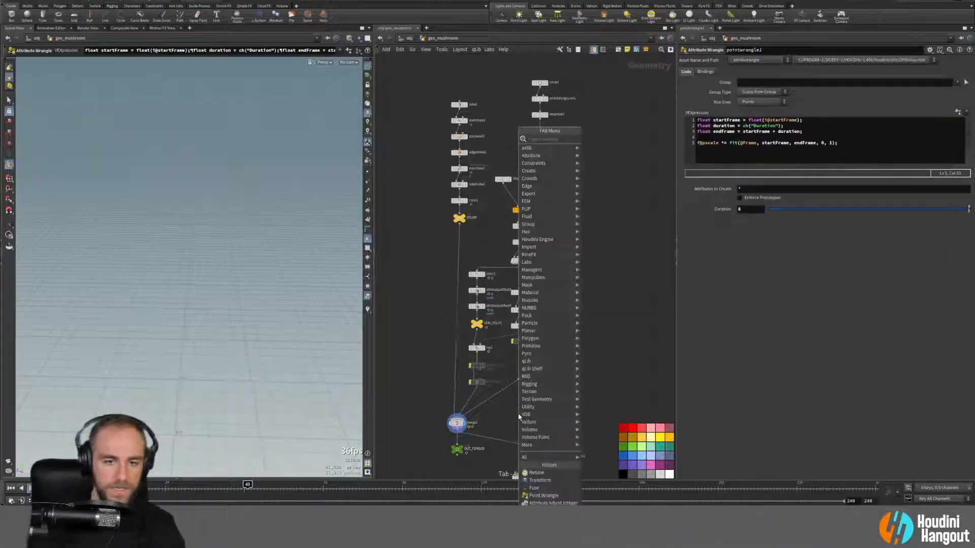
pyautogui.write('normal')
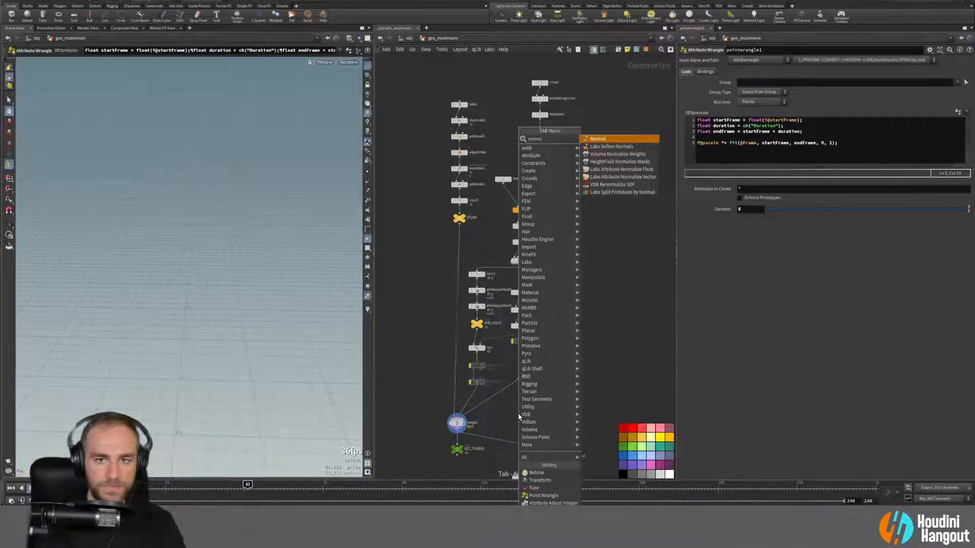
pyautogui.press('Return')
pyautogui.click(456, 439)
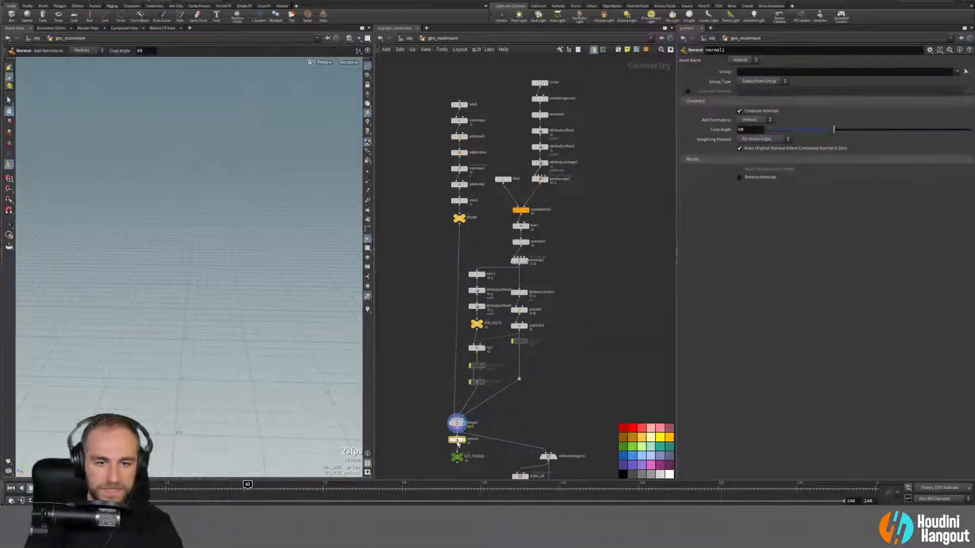
pyautogui.click(466, 441)
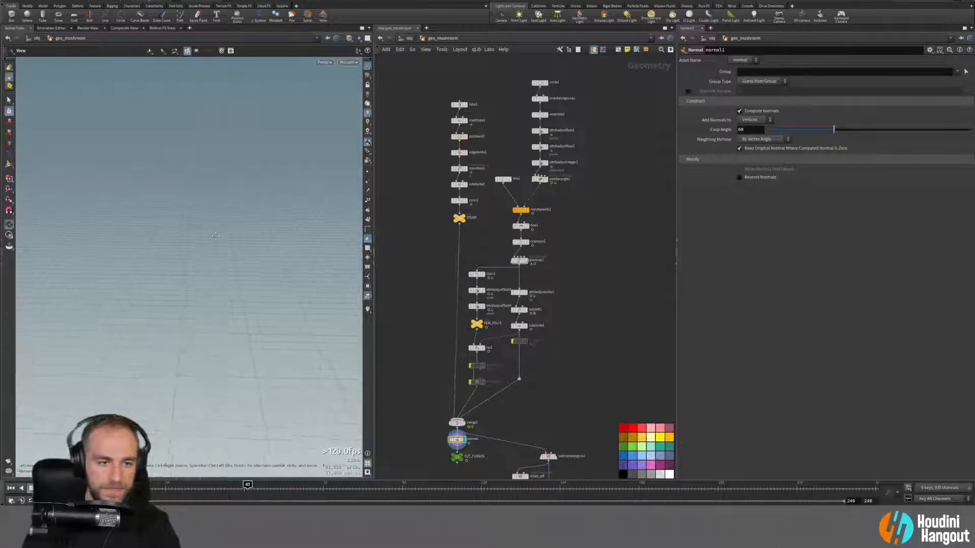
# Step: Inspect the mushroom's shading from several angles and make OUT_FUNGUS the displayed node
pyautogui.moveTo(170, 381); pyautogui.dragTo(180, 178, button='middle')
pyautogui.moveTo(180, 178); pyautogui.dragTo(207, 400)
pyautogui.moveTo(206, 401); pyautogui.dragTo(238, 399, button='right')
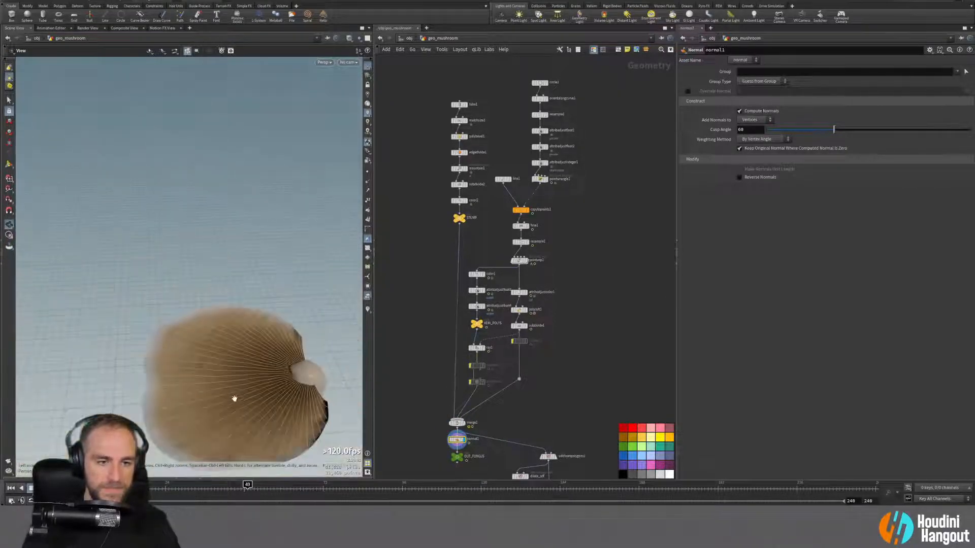
pyautogui.moveTo(237, 399); pyautogui.dragTo(204, 284, button='middle')
pyautogui.moveTo(205, 285); pyautogui.dragTo(174, 366)
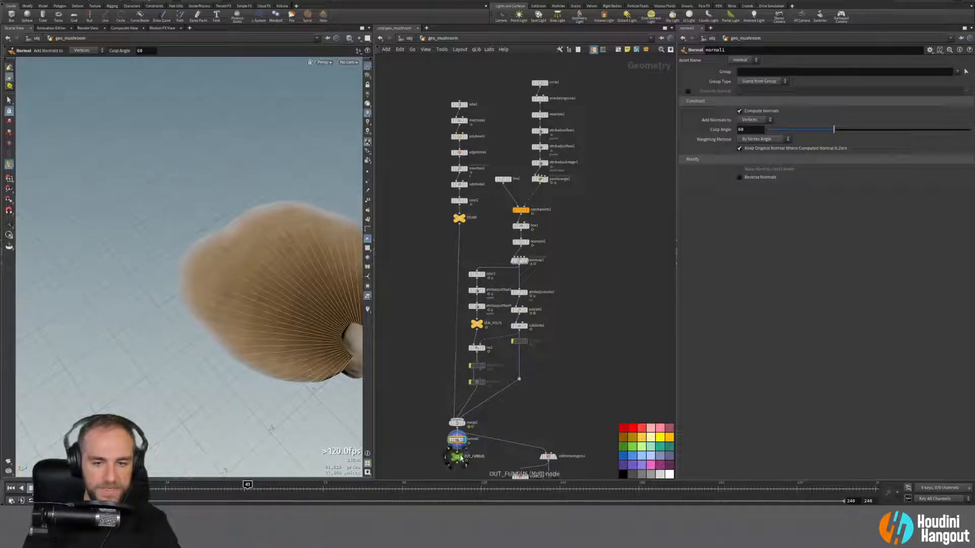
pyautogui.click(464, 457)
# Step: Return to the geo_tree network and examine the shading of the mushrooms on the trunk
pyautogui.press('u')
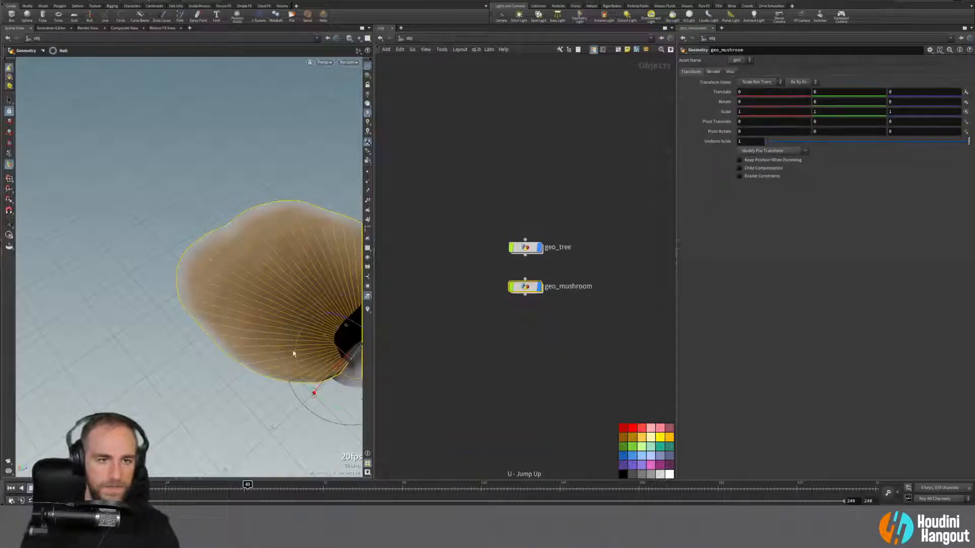
pyautogui.doubleClick(524, 247)
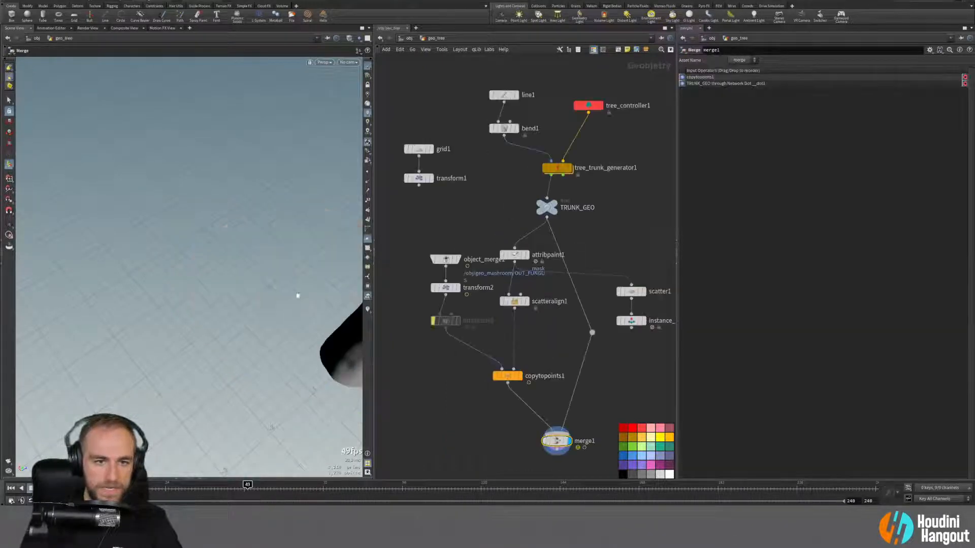
pyautogui.moveTo(306, 282); pyautogui.dragTo(345, 238)
pyautogui.press('z')
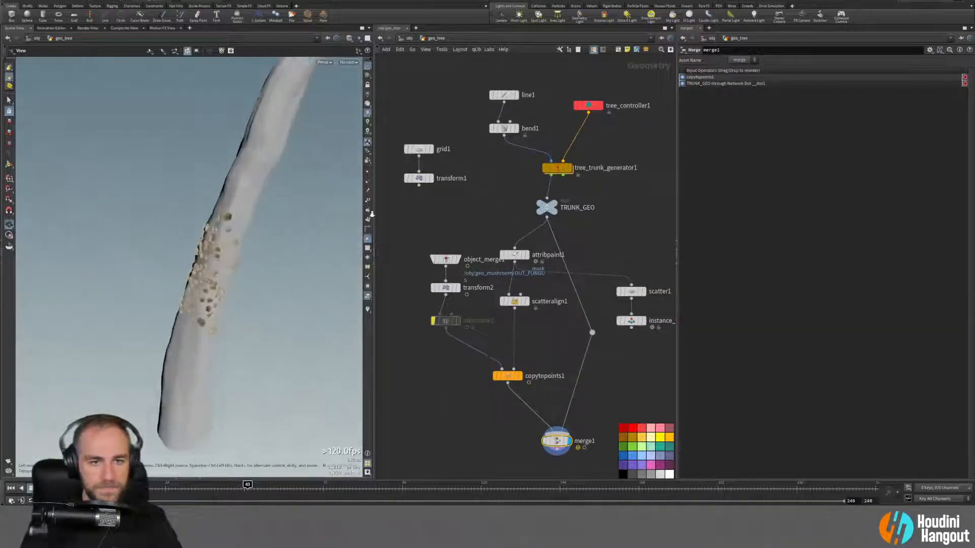
pyautogui.moveTo(222, 269); pyautogui.dragTo(213, 248)
pyautogui.moveTo(214, 248); pyautogui.dragTo(330, 212, button='right')
pyautogui.moveTo(246, 249); pyautogui.dragTo(189, 254)
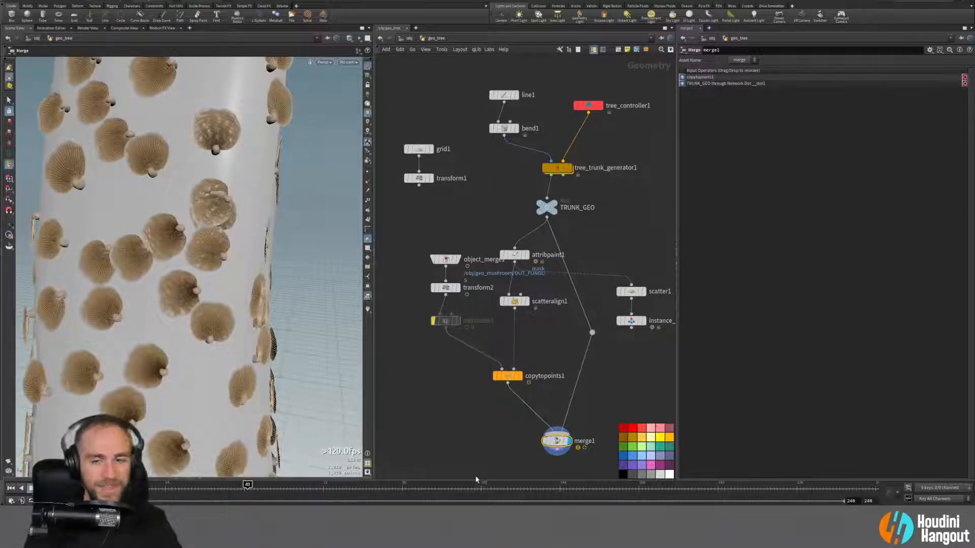
pyautogui.scroll(-5, 152, 272)
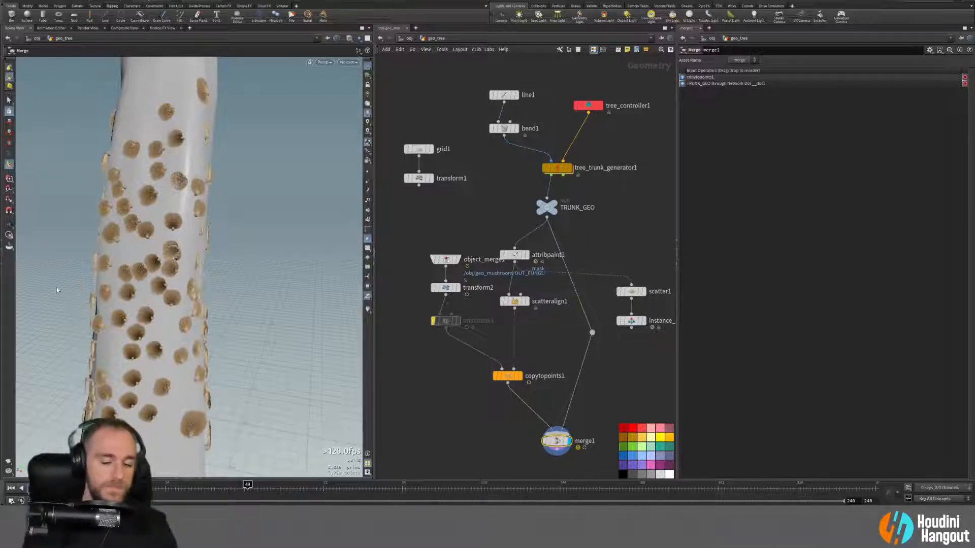
# Step: Open the geo_mushroom network and look over its node chain
pyautogui.press('u')
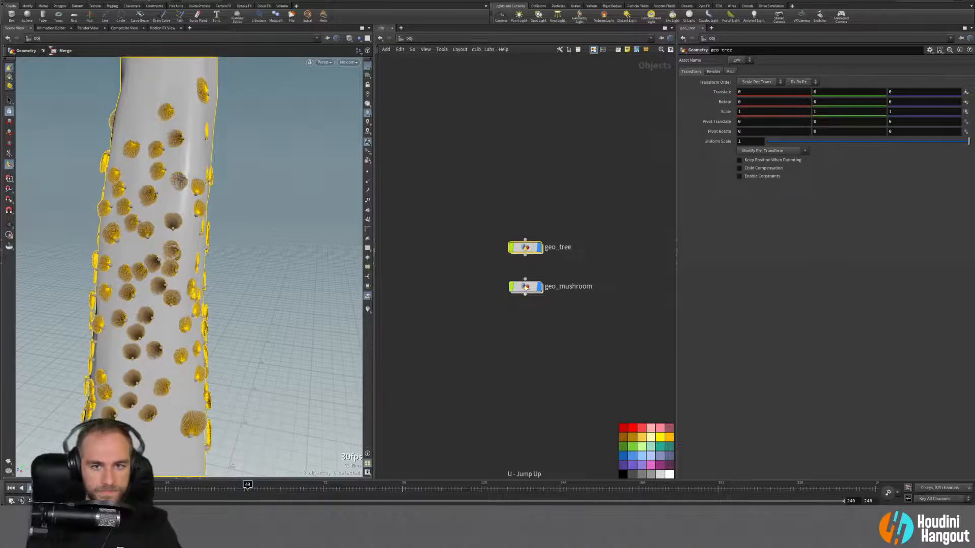
pyautogui.click(526, 286)
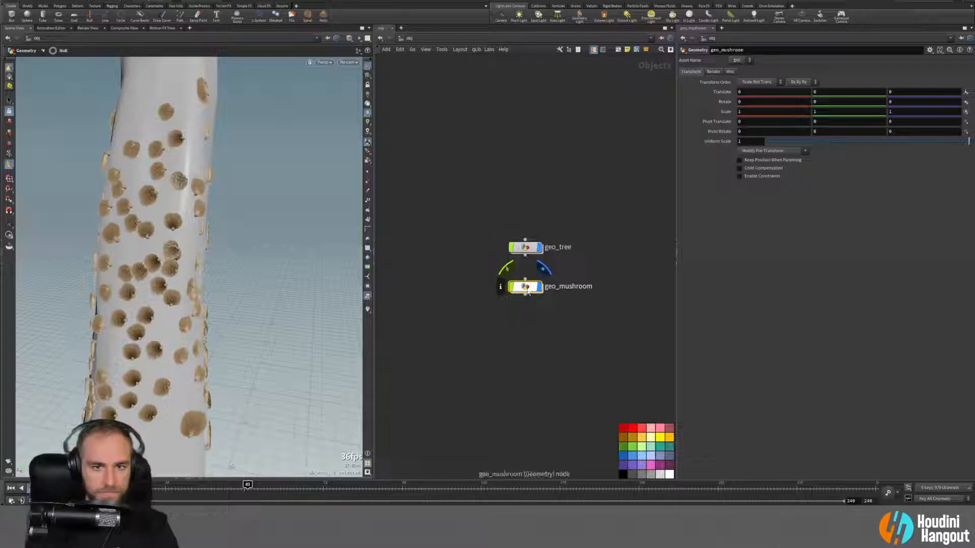
pyautogui.doubleClick(525, 288)
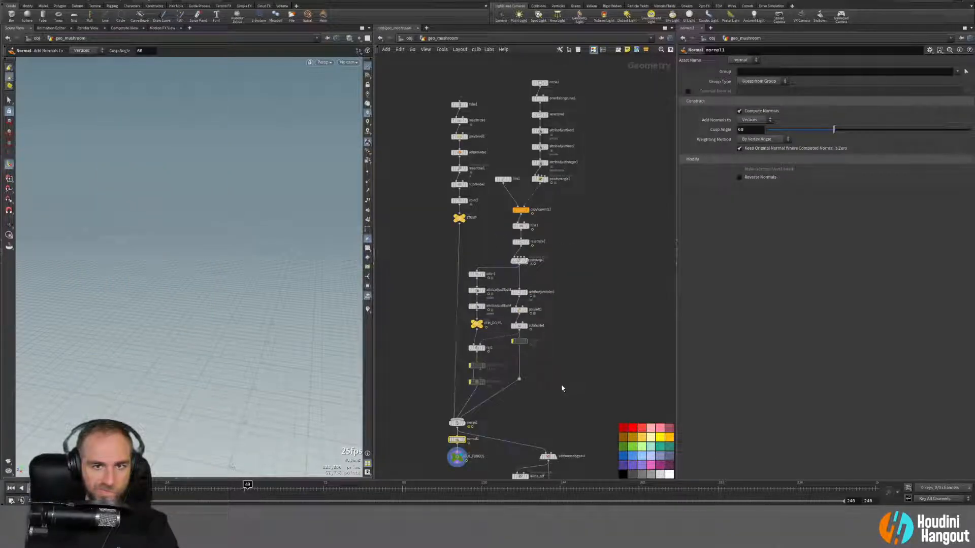
pyautogui.moveTo(562, 388); pyautogui.dragTo(564, 380, button='middle')
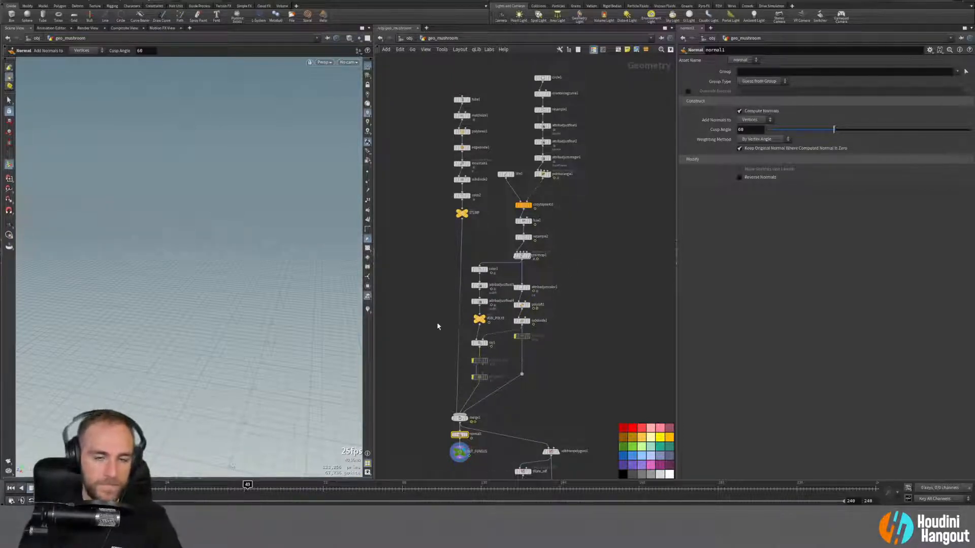
pyautogui.moveTo(425, 329); pyautogui.dragTo(458, 327, button='middle')
# Step: Go back into geo_tree and move copytopoints1 directly beneath the bypassed node under transform2
pyautogui.press('u')
pyautogui.click(525, 247)
pyautogui.press('i')
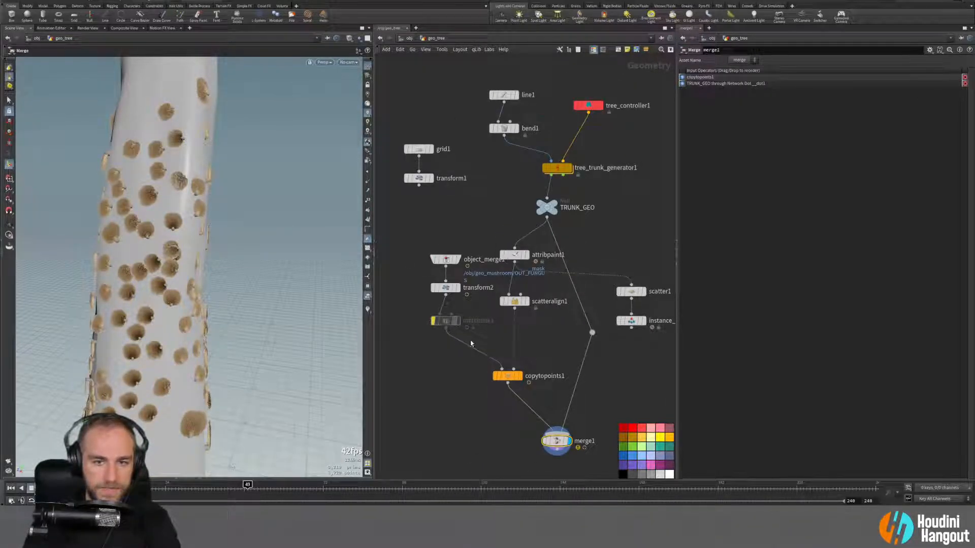
pyautogui.moveTo(507, 375); pyautogui.dragTo(445, 383)
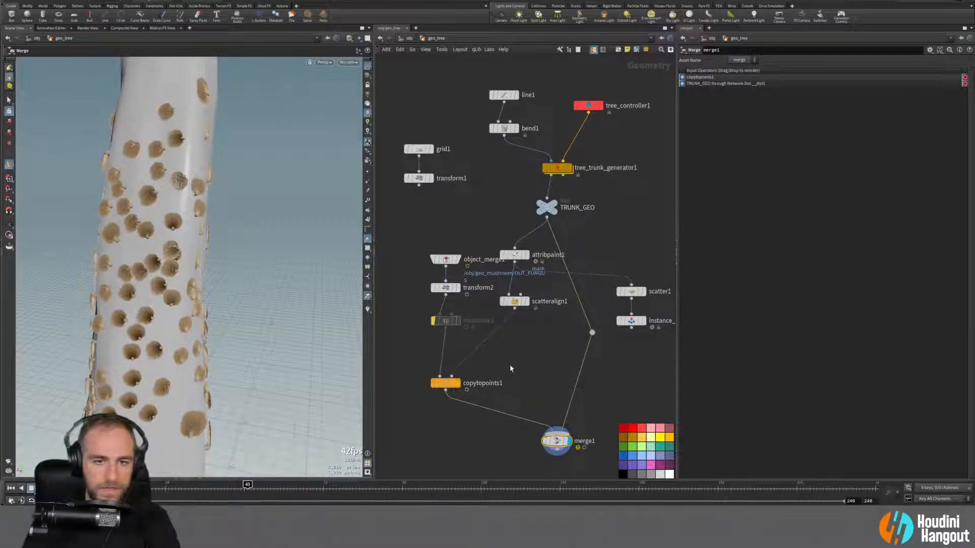
# Step: Insert a null between scatteralign1 and copytopoints1, name it FUNGUS_POINTS and recolour it
pyautogui.press('Tab')
pyautogui.write('null')
pyautogui.press('Return')
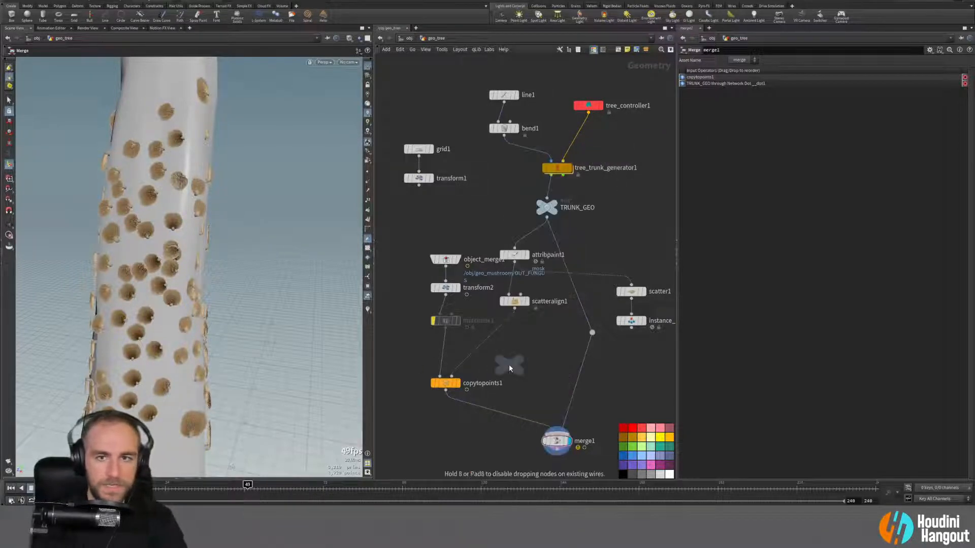
pyautogui.click(489, 334)
pyautogui.moveTo(488, 334); pyautogui.dragTo(526, 343)
pyautogui.doubleClick(536, 338)
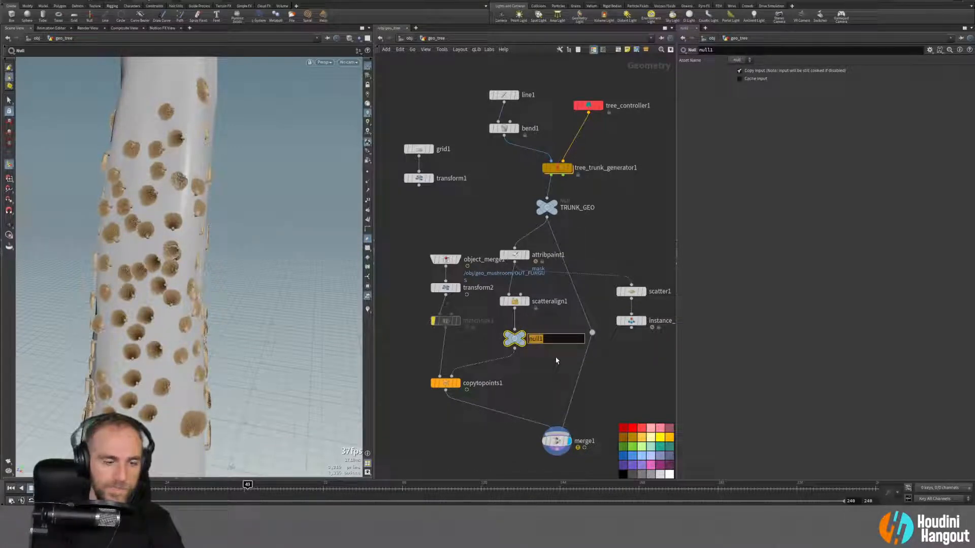
pyautogui.write('F')
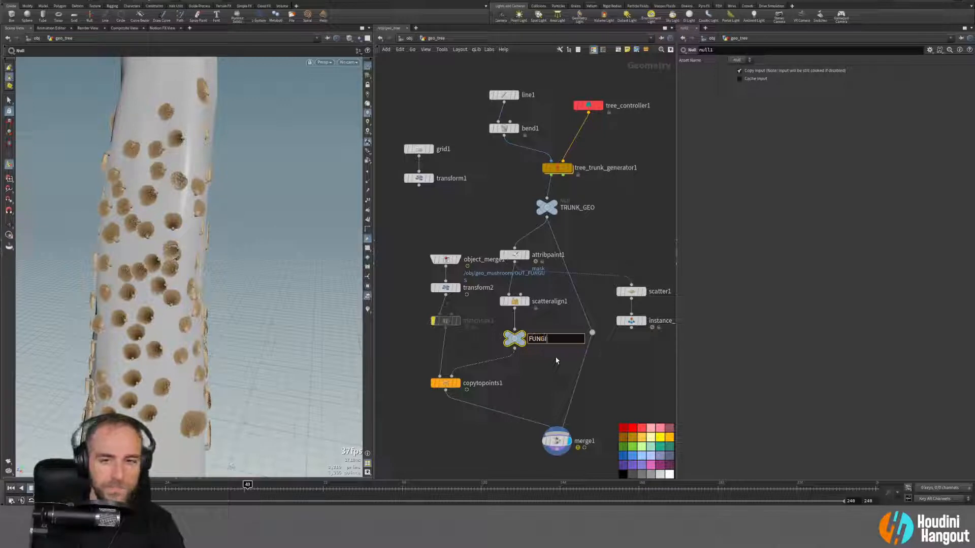
pyautogui.write('UNGUS_POINTS')
pyautogui.press('Return')
pyautogui.click(639, 437)
# Step: Open the geo_mushroom network and place an Object Merge node in the empty area beside the node chains
pyautogui.press('u')
pyautogui.click(525, 287)
pyautogui.doubleClick(525, 288)
pyautogui.press('Tab')
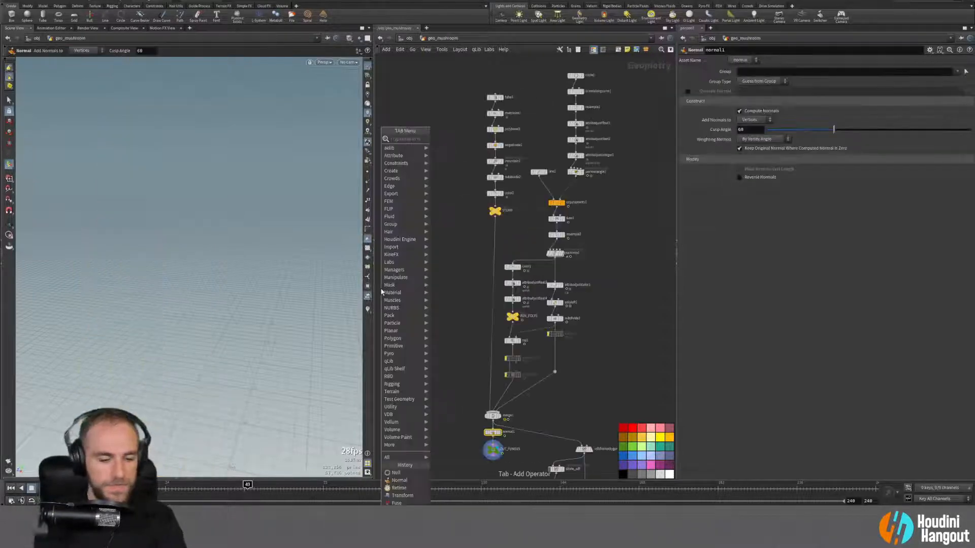
pyautogui.write('o')
pyautogui.press('BackSpace')
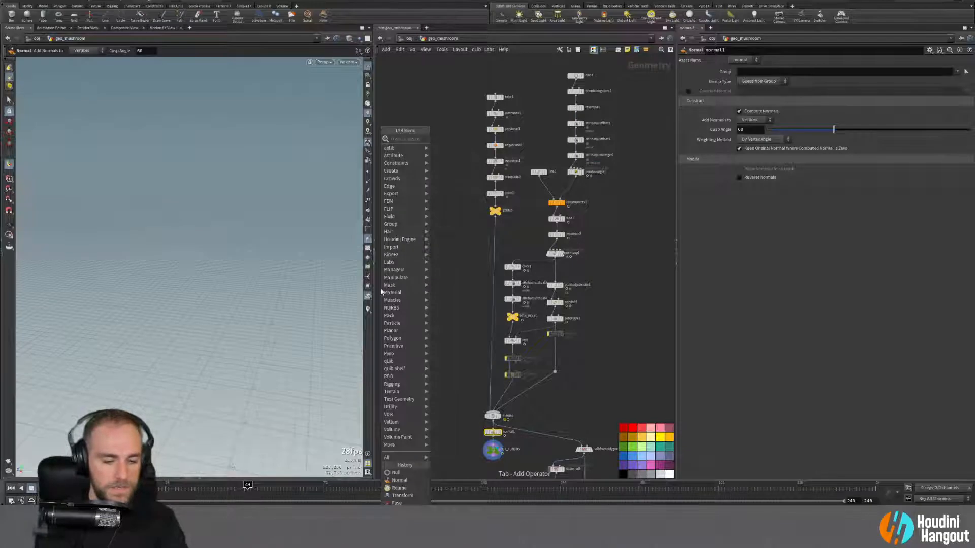
pyautogui.write('obj')
pyautogui.press('Return')
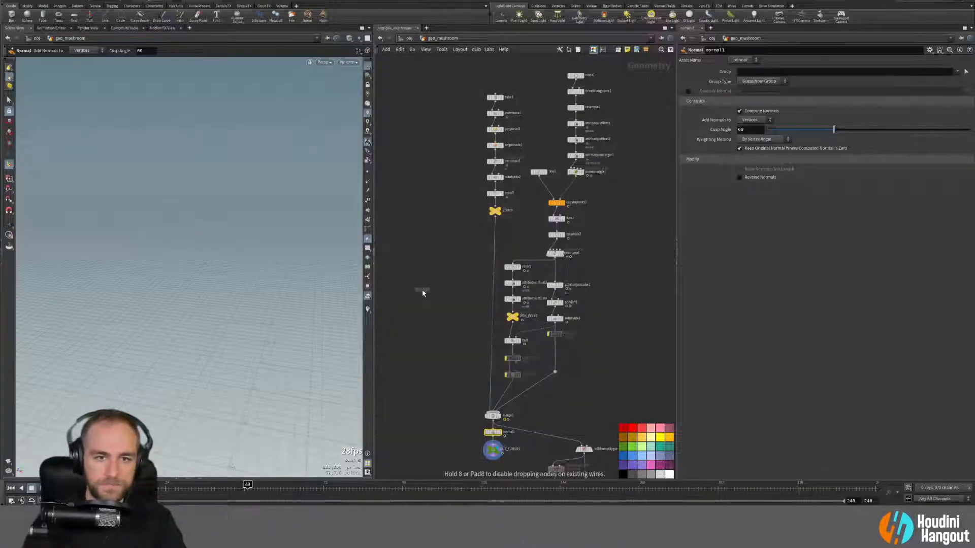
pyautogui.click(422, 293)
# Step: Detach OUT_FUNGUS from normal1 and move it aside, away from the main chain
pyautogui.moveTo(445, 432); pyautogui.dragTo(455, 398, button='middle')
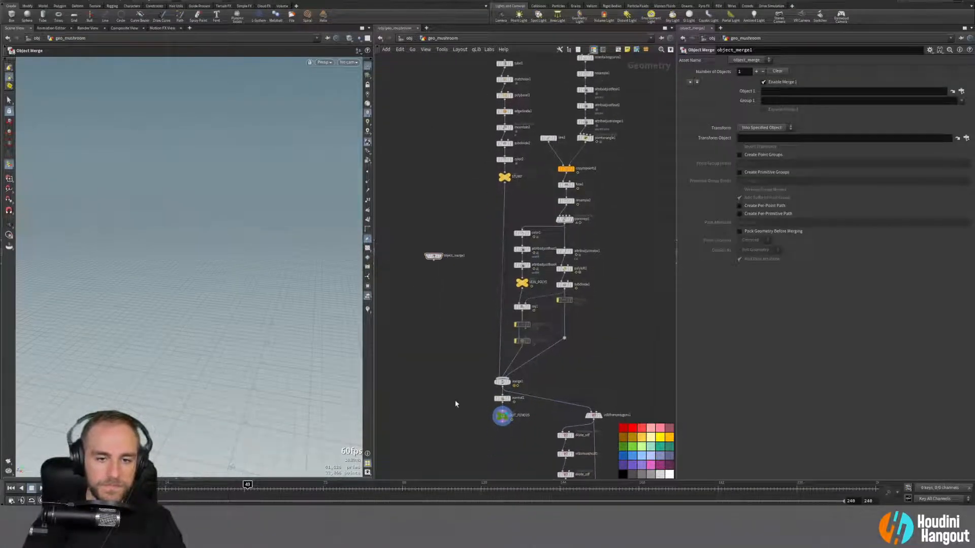
pyautogui.moveTo(497, 420); pyautogui.dragTo(393, 416)
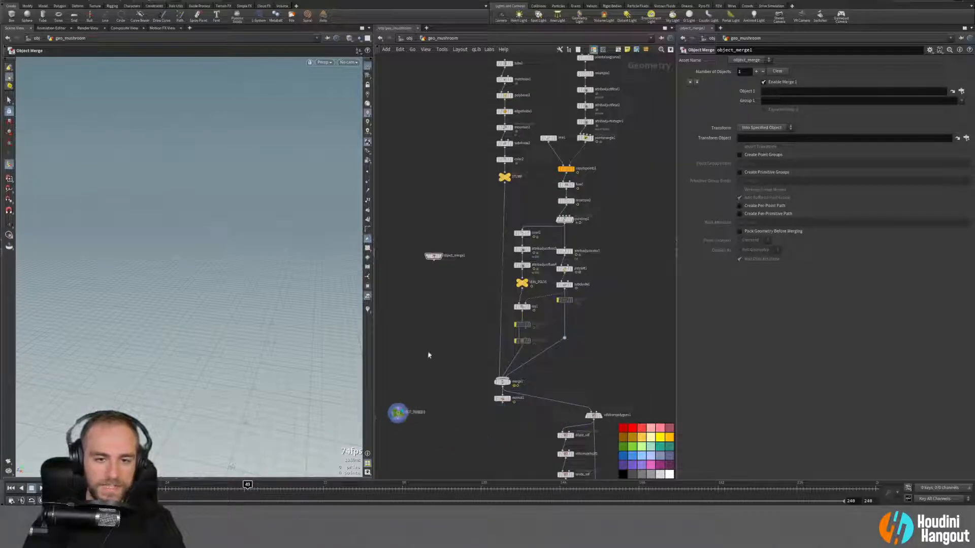
pyautogui.scroll(2, 439, 383)
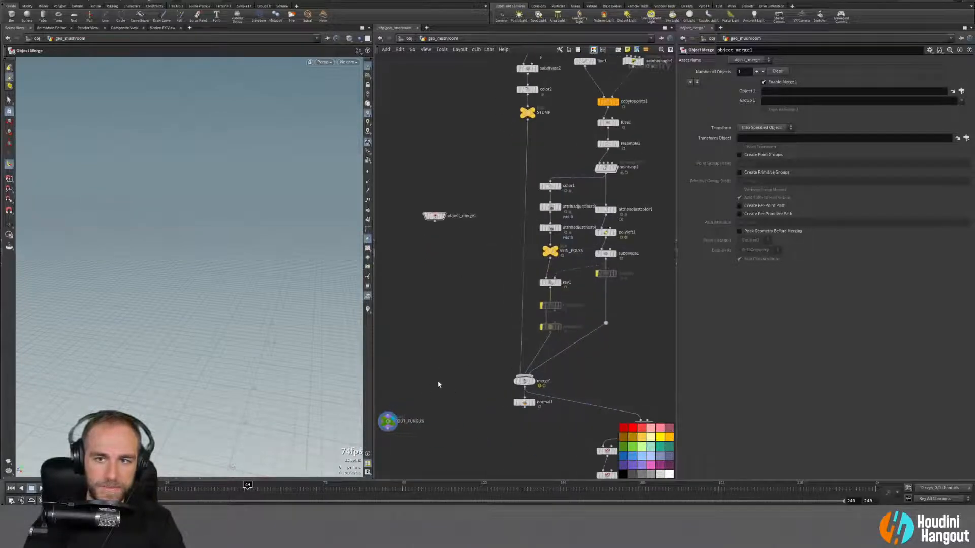
pyautogui.scroll(2, 440, 355)
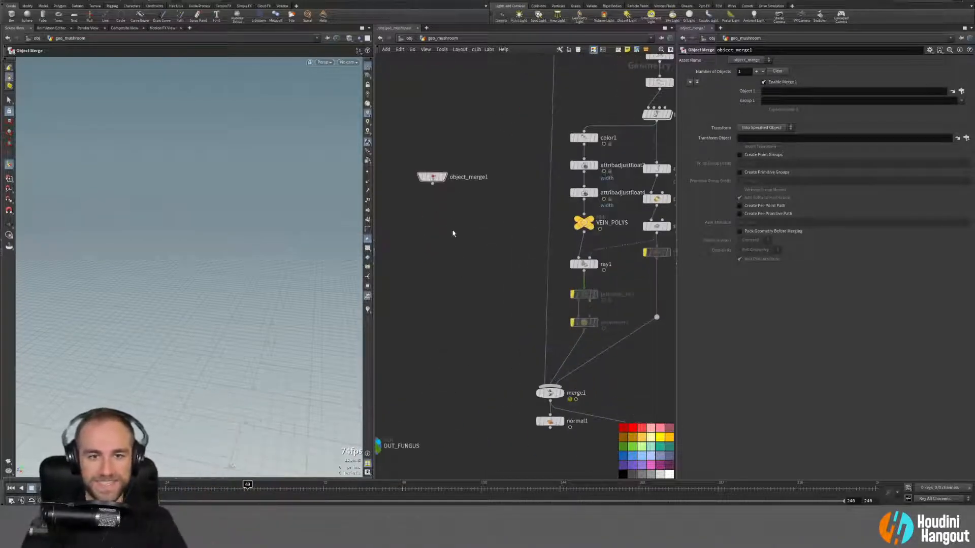
# Step: Move the Object Merge node closer to the chain, rename it get_root_pts and colour it red
pyautogui.moveTo(432, 177); pyautogui.dragTo(433, 255)
pyautogui.doubleClick(472, 255)
pyautogui.write('get')
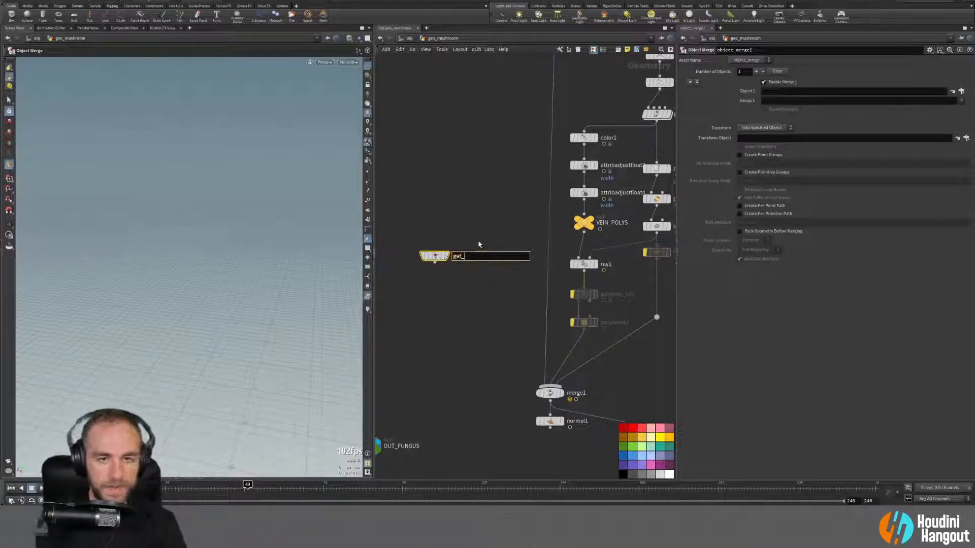
pyautogui.write('_root_pts')
pyautogui.press('Return')
pyautogui.click(622, 428)
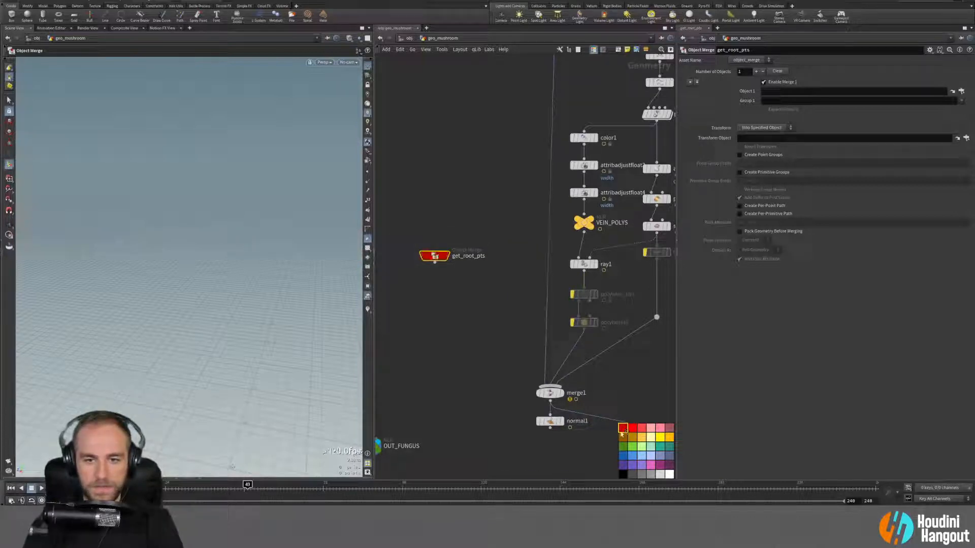
# Step: Set Object 1 of get_root_pts to /obj/geo_tree/FUNGUS_POINTS
pyautogui.click(961, 90)
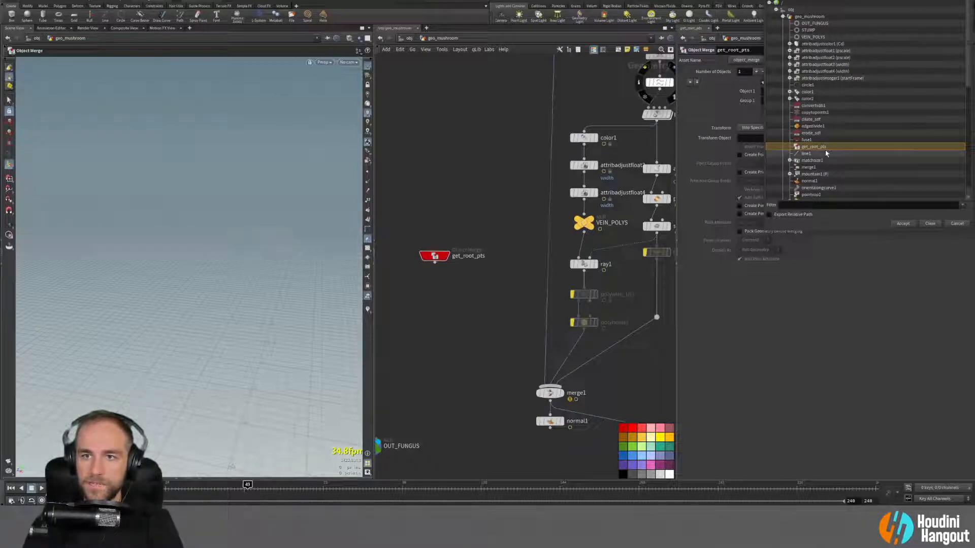
pyautogui.scroll(-5, 808, 161)
pyautogui.scroll(10, 806, 163)
pyautogui.click(782, 24)
pyautogui.click(783, 23)
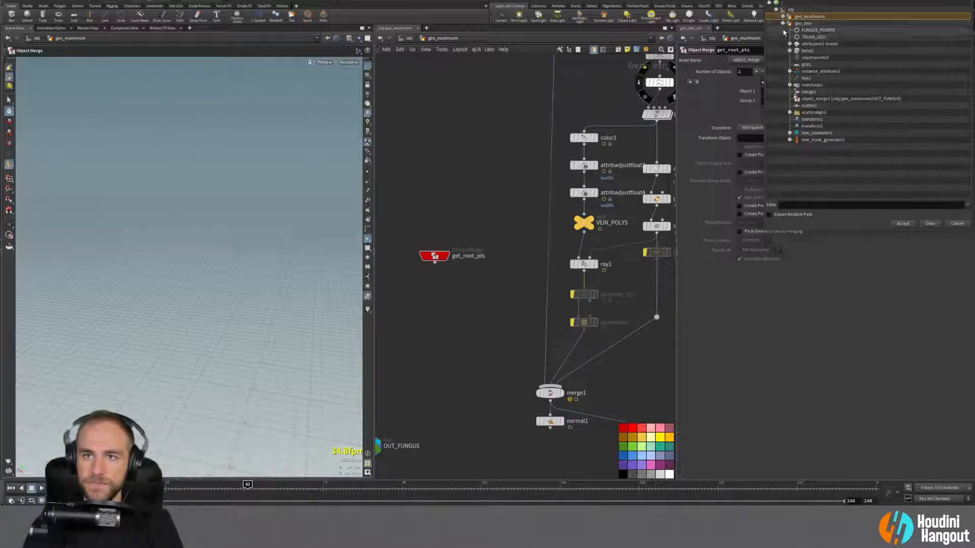
pyautogui.click(902, 224)
# Step: Display get_root_pts and examine the imported fungus points in the viewport
pyautogui.click(446, 256)
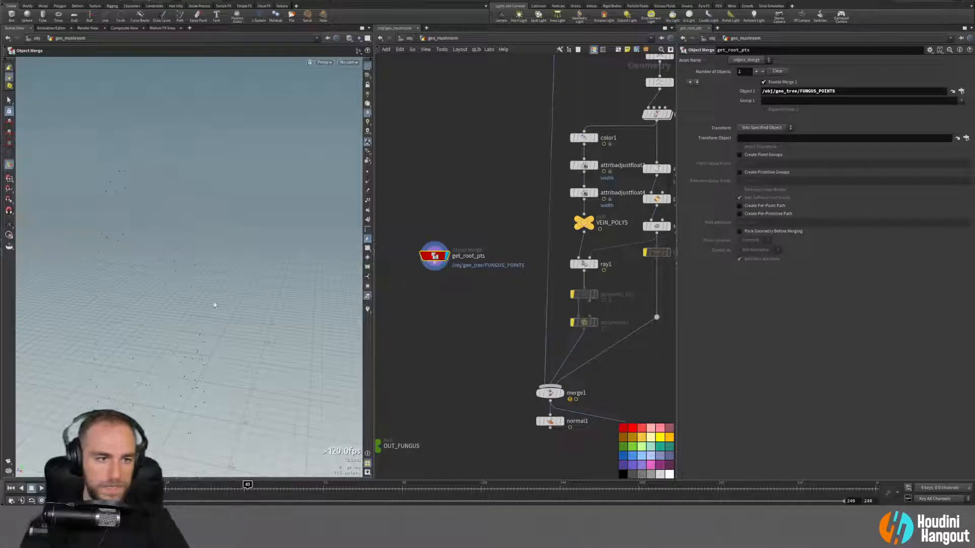
pyautogui.press('Escape')
pyautogui.moveTo(163, 305); pyautogui.dragTo(255, 289)
pyautogui.moveTo(206, 331); pyautogui.dragTo(113, 362, button='right')
pyautogui.moveTo(303, 250); pyautogui.dragTo(353, 250, button='right')
pyautogui.press('Return')
pyautogui.moveTo(553, 425)
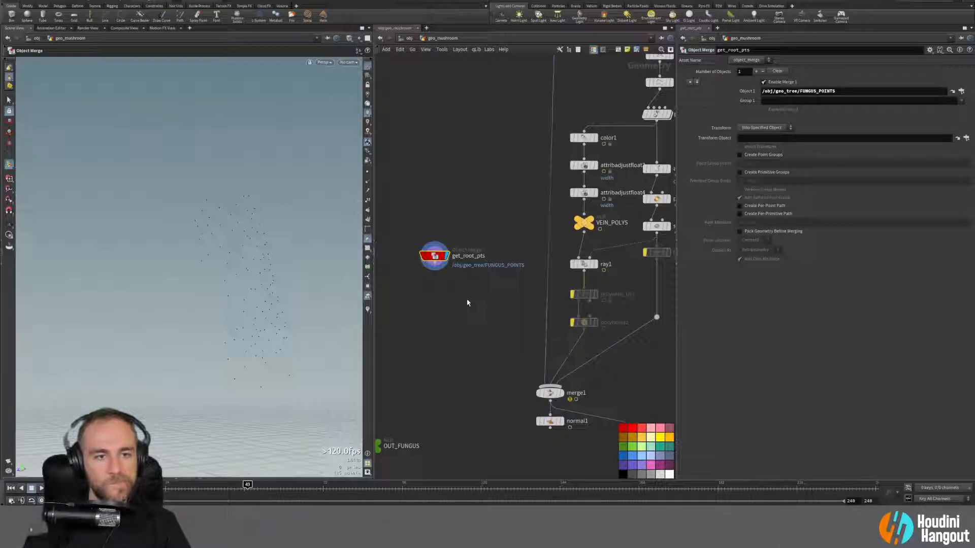
# Step: Move get_root_pts up beside the VEIN_POLYS branch and add a For-Each Point loop below it
pyautogui.moveTo(441, 133); pyautogui.dragTo(447, 277, button='middle')
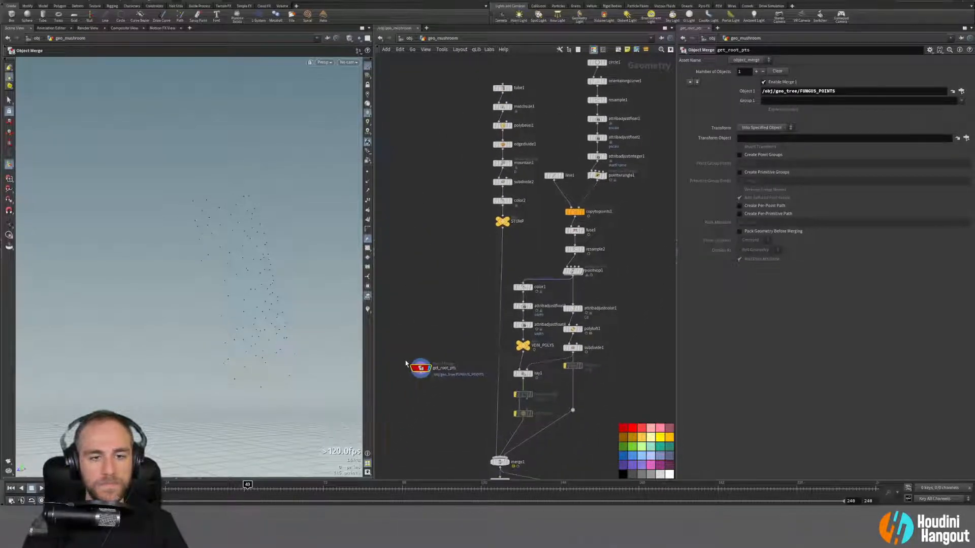
pyautogui.moveTo(417, 369); pyautogui.dragTo(420, 320)
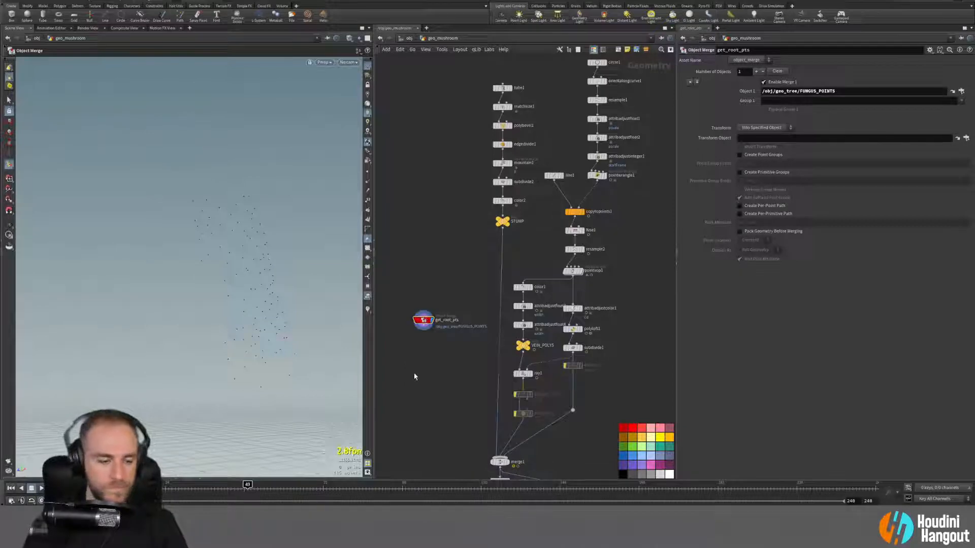
pyautogui.press('Tab')
pyautogui.write('forea')
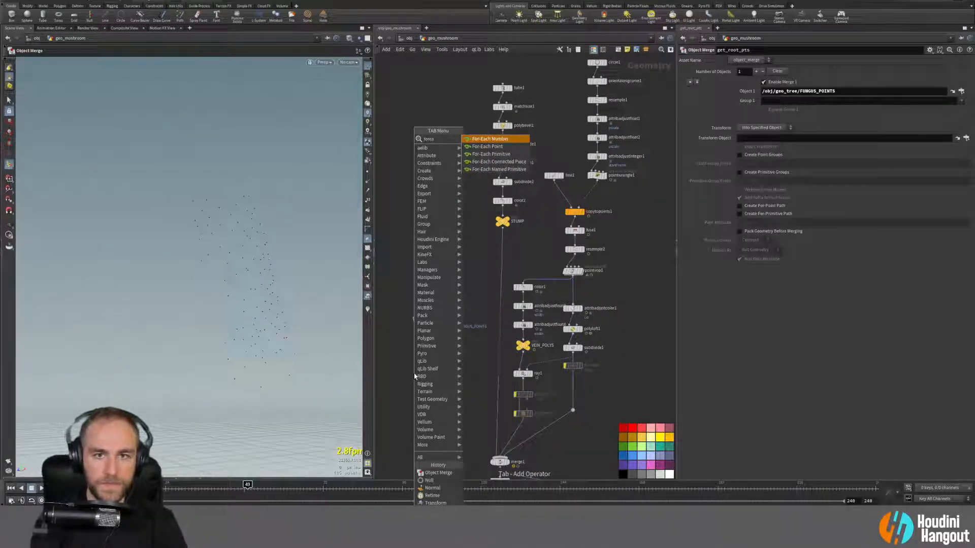
pyautogui.press('Down')
pyautogui.press('Down')
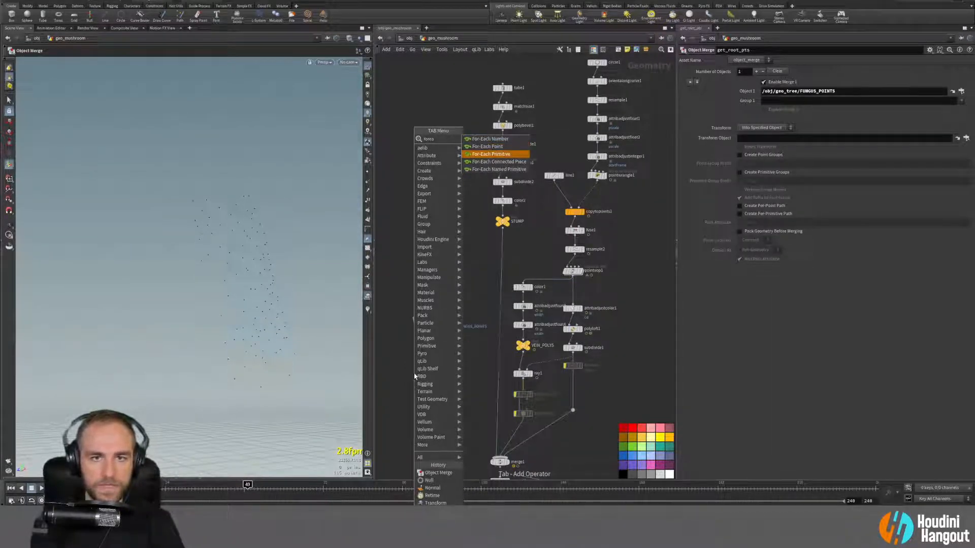
pyautogui.press('Up')
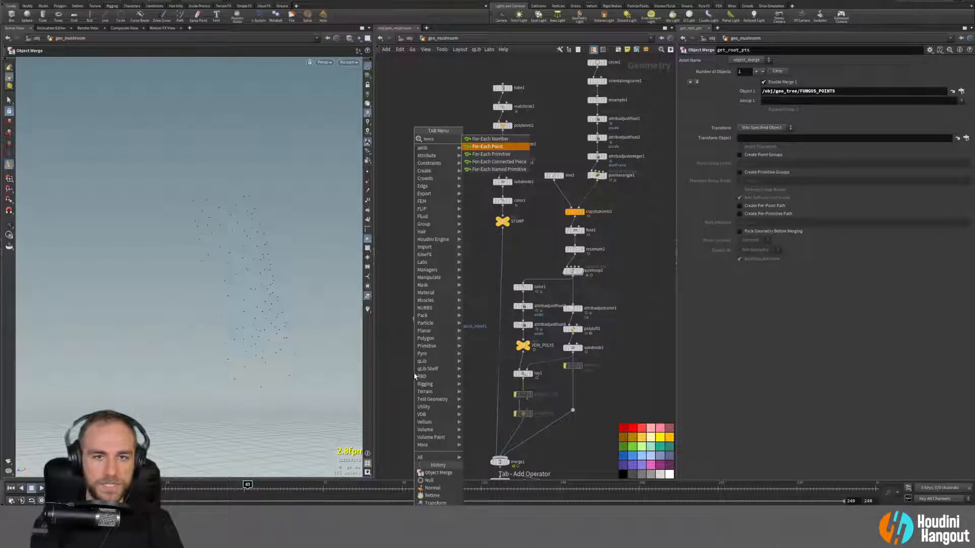
pyautogui.press('Return')
pyautogui.click(423, 376)
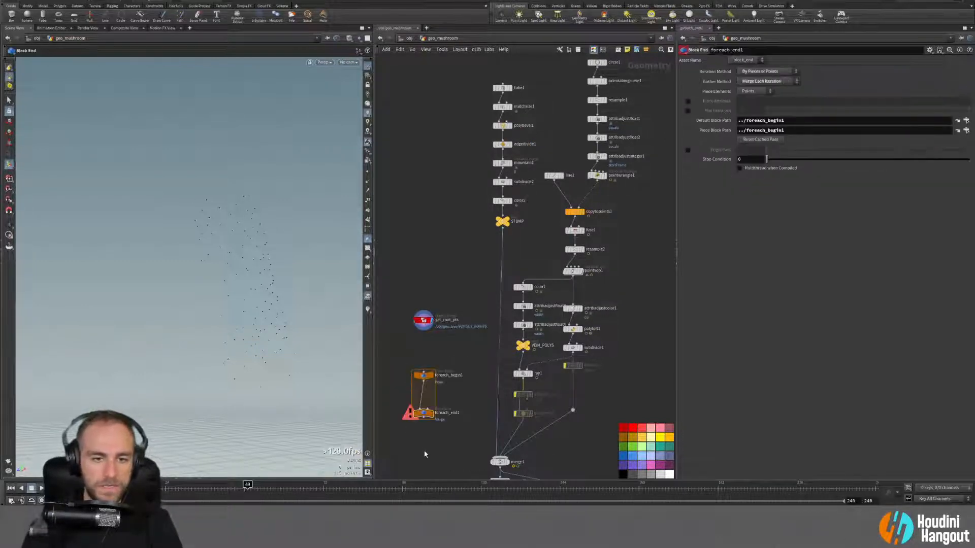
# Step: Connect get_root_pts to the second input of foreach_end1, display foreach_end1 and spread the nodes apart
pyautogui.scroll(3, 424, 453)
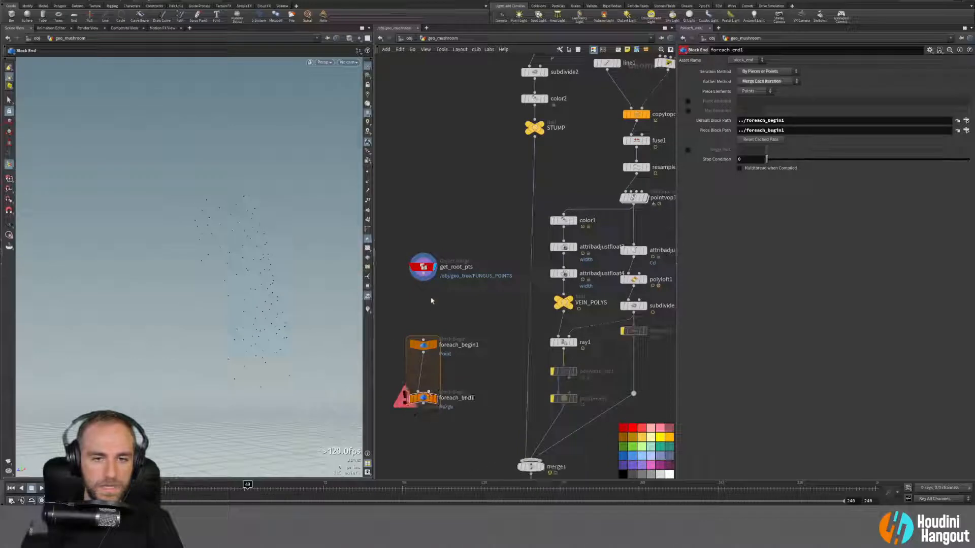
pyautogui.moveTo(427, 272); pyautogui.dragTo(464, 366)
pyautogui.click(434, 399)
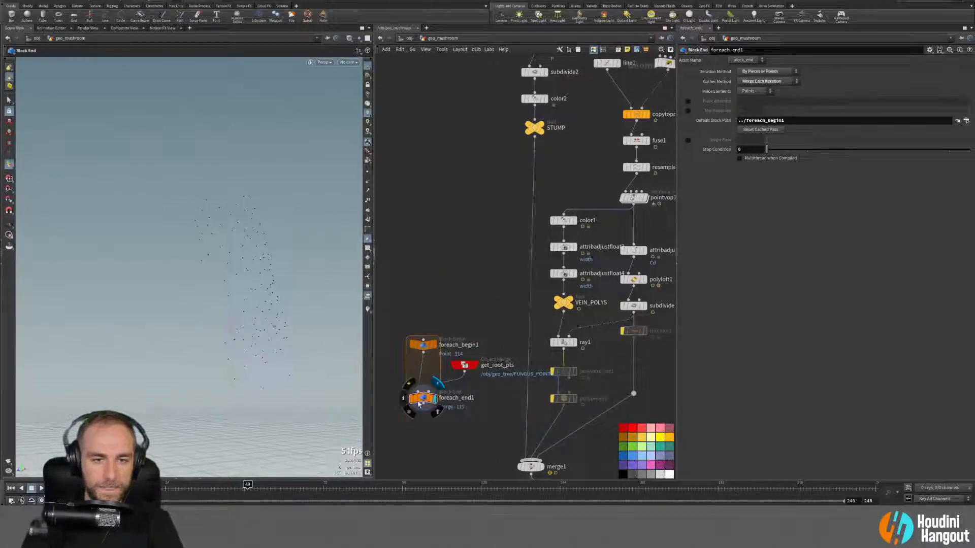
pyautogui.moveTo(423, 399); pyautogui.dragTo(429, 418)
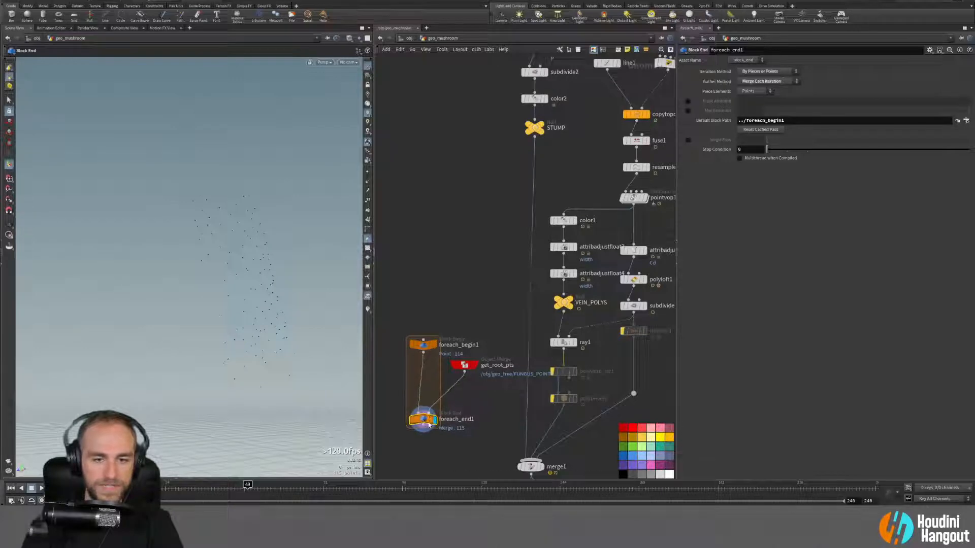
pyautogui.moveTo(488, 362); pyautogui.dragTo(491, 384)
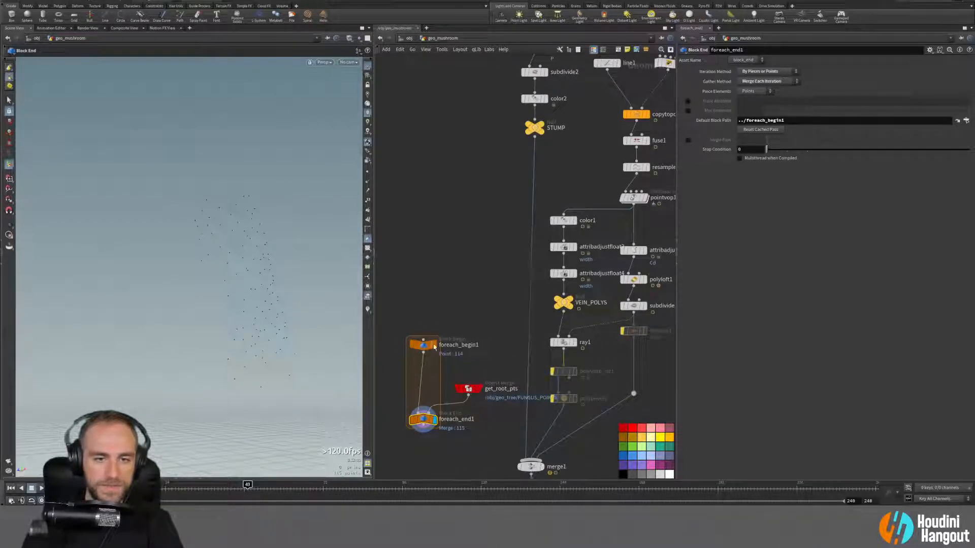
# Step: Turn on point markers in the viewport and compare the outputs of foreach_begin1 and foreach_end1
pyautogui.click(419, 349)
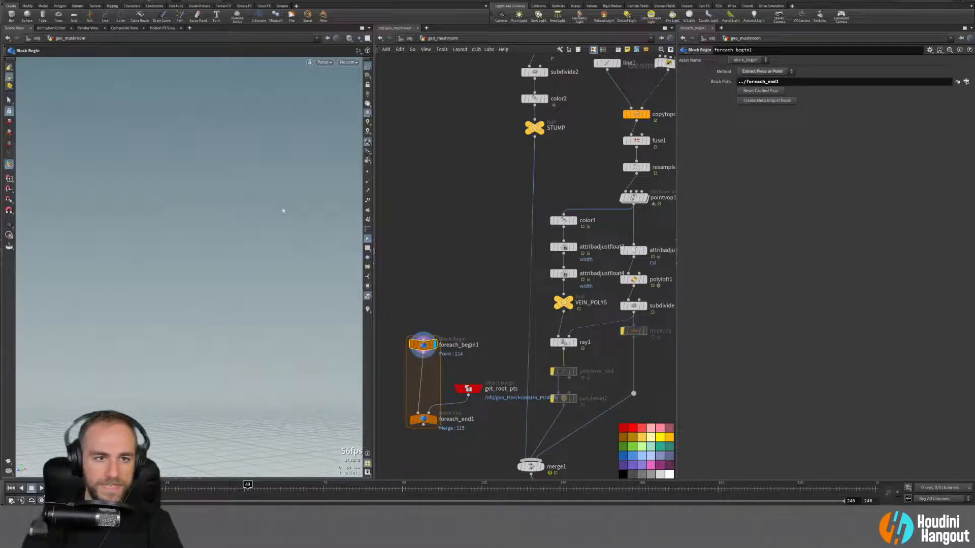
pyautogui.keyDown('alt'); pyautogui.moveTo(252, 205); pyautogui.dragTo(233, 252); pyautogui.keyUp('alt')
pyautogui.press('Return')
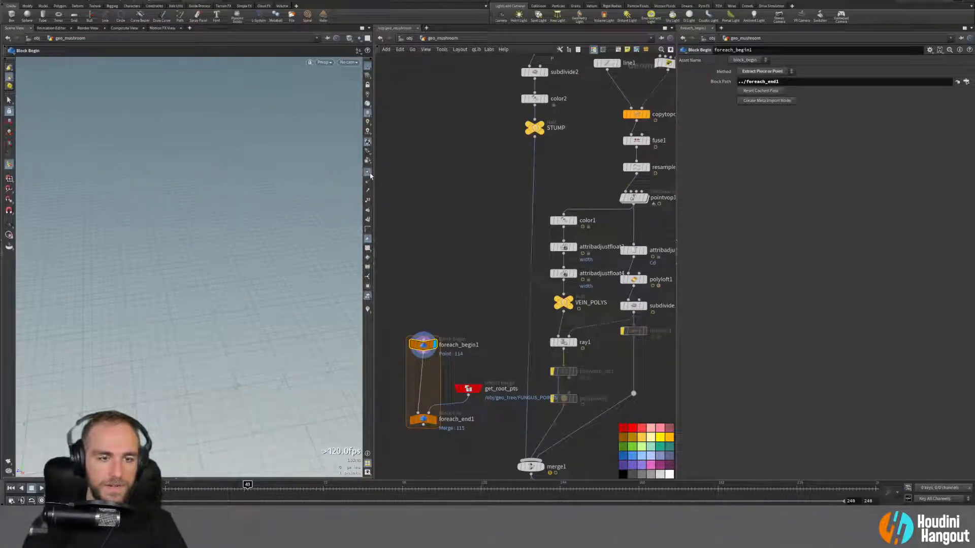
pyautogui.click(429, 420)
pyautogui.click(425, 419)
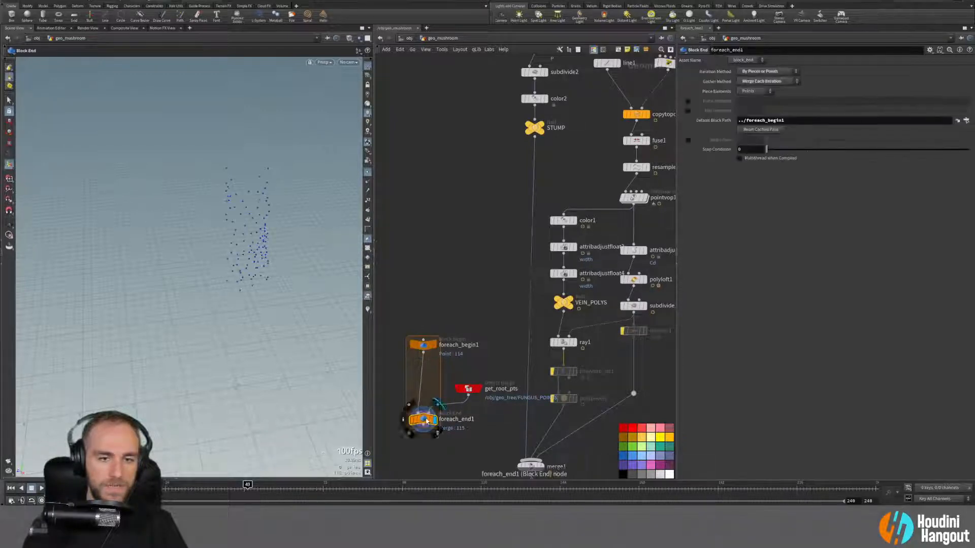
# Step: Feed get_root_pts into foreach_begin1 from above and cut its wire to foreach_end1
pyautogui.moveTo(431, 349); pyautogui.dragTo(433, 307)
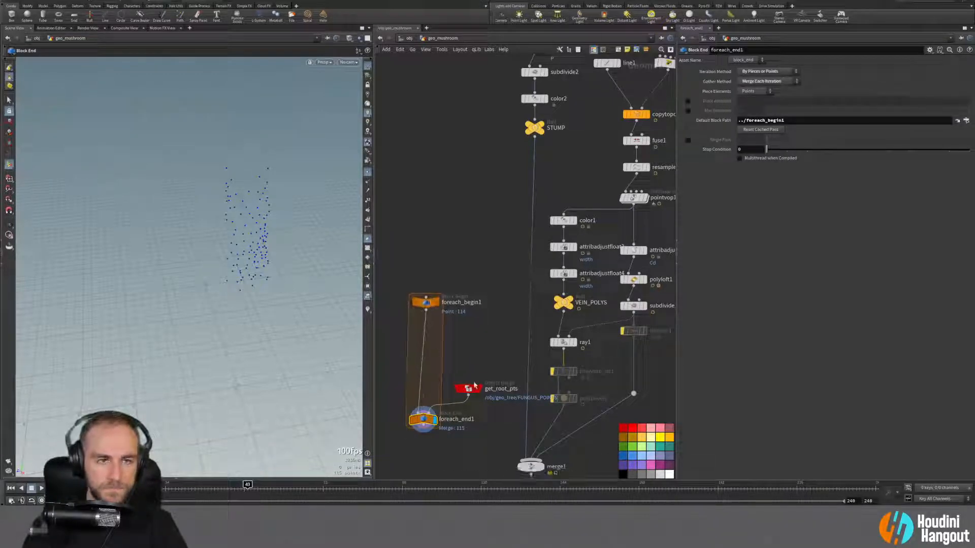
pyautogui.moveTo(470, 391); pyautogui.dragTo(473, 392)
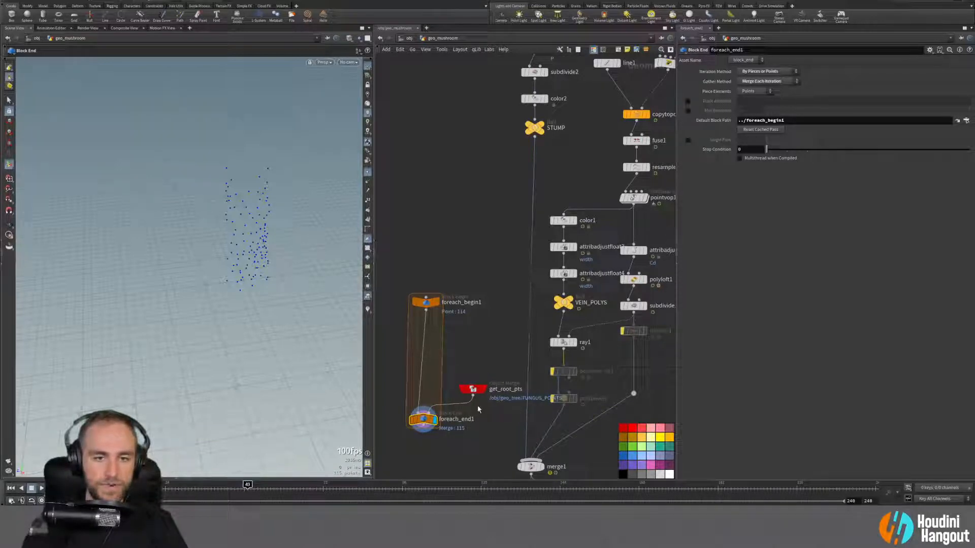
pyautogui.moveTo(438, 405)
pyautogui.moveTo(473, 388); pyautogui.dragTo(440, 214)
pyautogui.press('y')
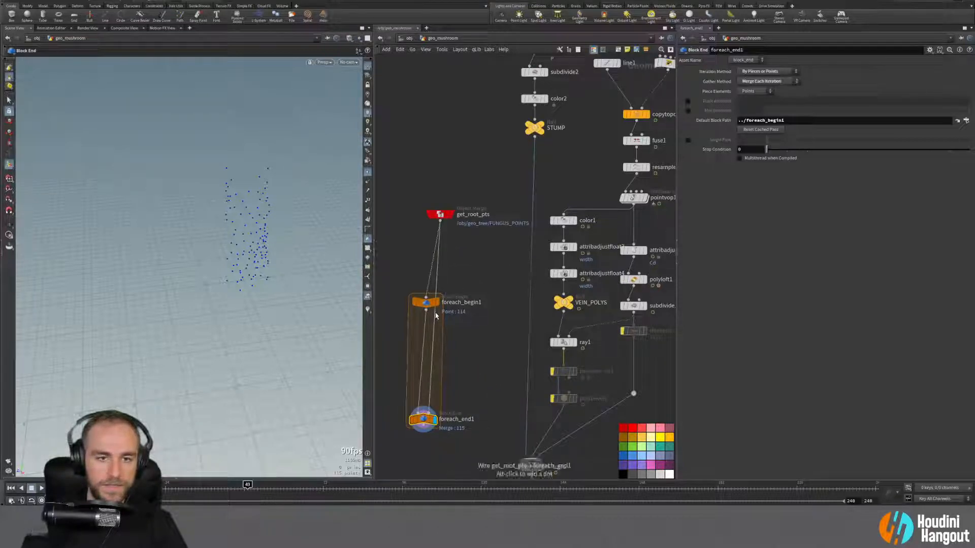
pyautogui.moveTo(429, 359); pyautogui.dragTo(436, 350)
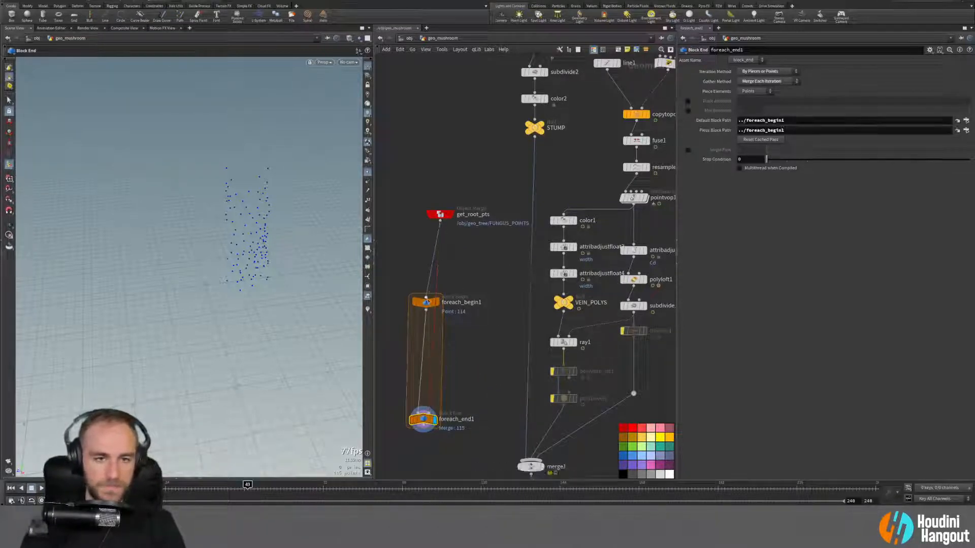
# Step: Display foreach_begin1 and foreach_end1 in turn to check the rewired loop's output
pyautogui.click(438, 304)
pyautogui.click(428, 303)
pyautogui.click(435, 419)
pyautogui.click(424, 415)
# Step: Place get_root_pts directly above foreach_begin1 and move foreach_end1 down to make room inside the loop
pyautogui.moveTo(442, 221); pyautogui.dragTo(428, 283)
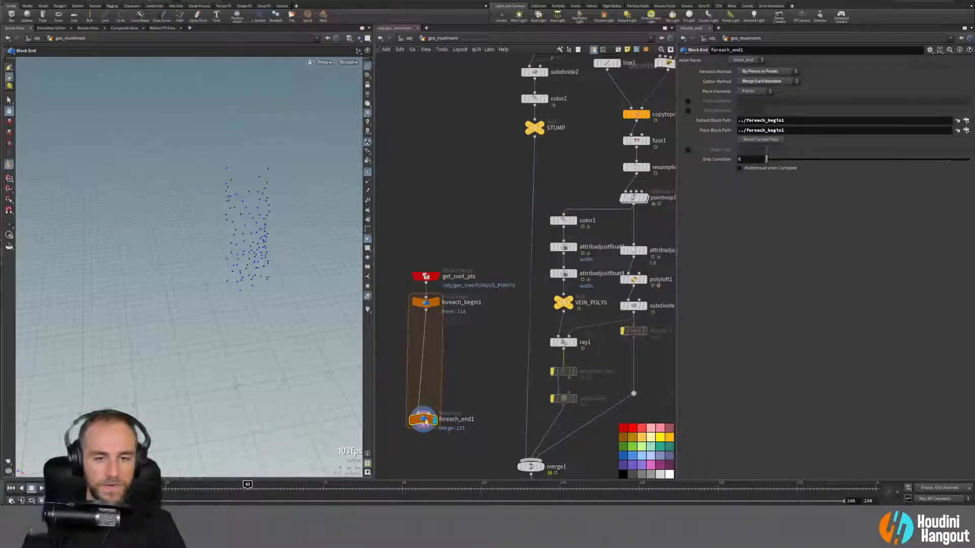
pyautogui.moveTo(423, 419); pyautogui.dragTo(426, 443)
pyautogui.moveTo(475, 373); pyautogui.dragTo(465, 386, button='middle')
pyautogui.scroll(-3, 466, 386)
pyautogui.scroll(-3, 450, 213)
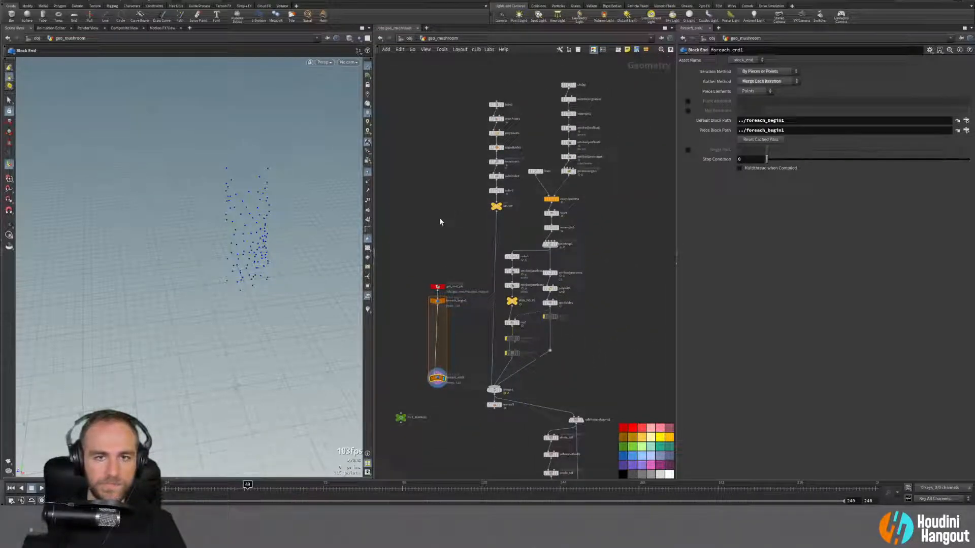
# Step: Lengthen the for-each block by moving foreach_end1 down and foreach_begin1 with get_root_pts up
pyautogui.scroll(3, 441, 268)
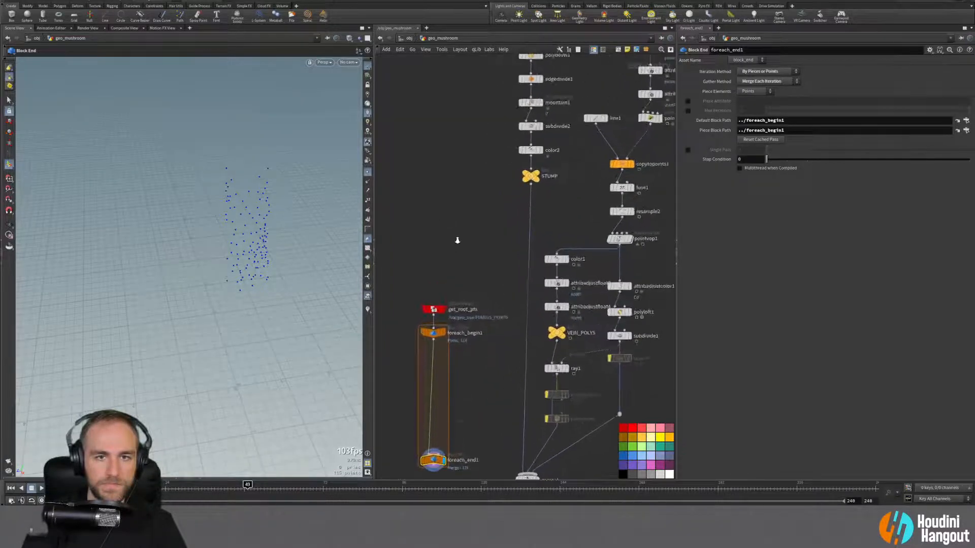
pyautogui.scroll(-1, 444, 247)
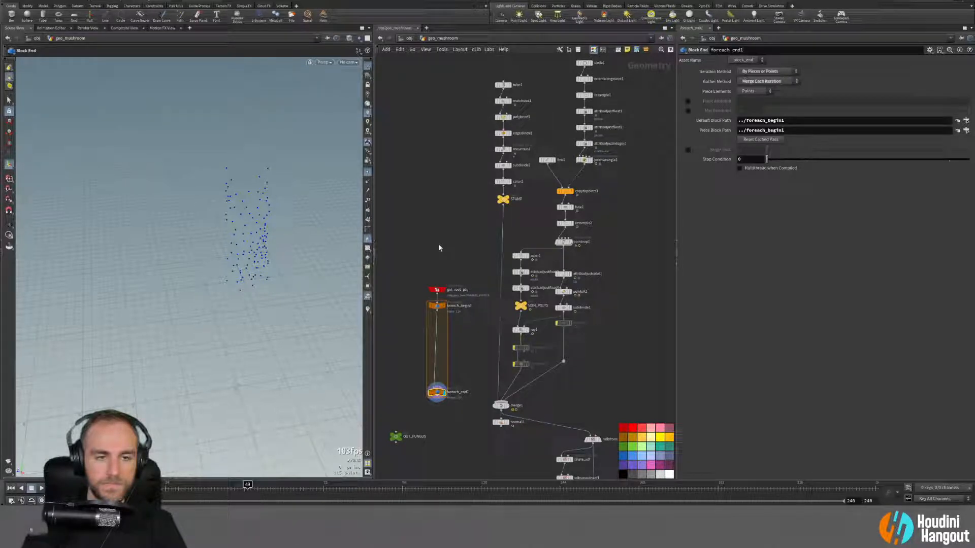
pyautogui.moveTo(437, 290); pyautogui.dragTo(436, 275)
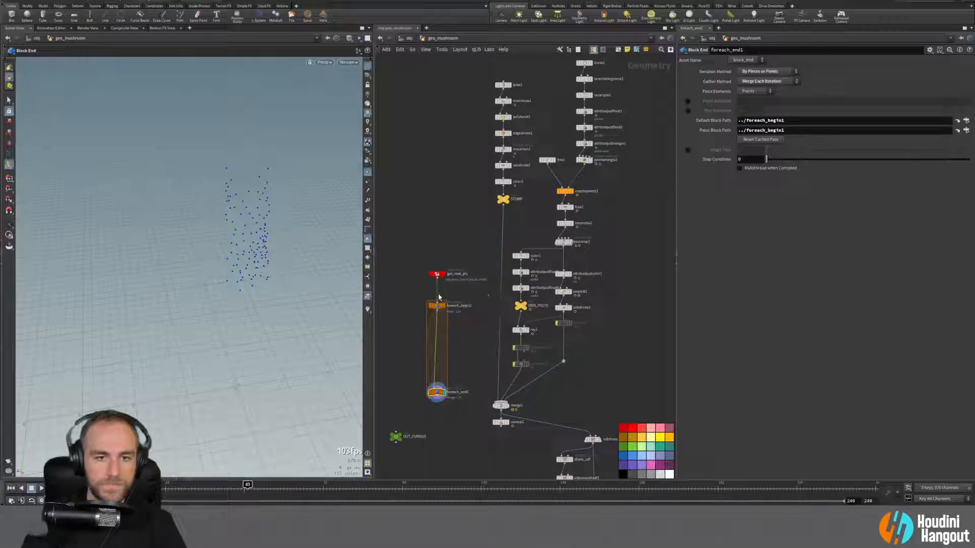
pyautogui.moveTo(437, 392); pyautogui.dragTo(439, 406)
pyautogui.moveTo(437, 305); pyautogui.dragTo(436, 292)
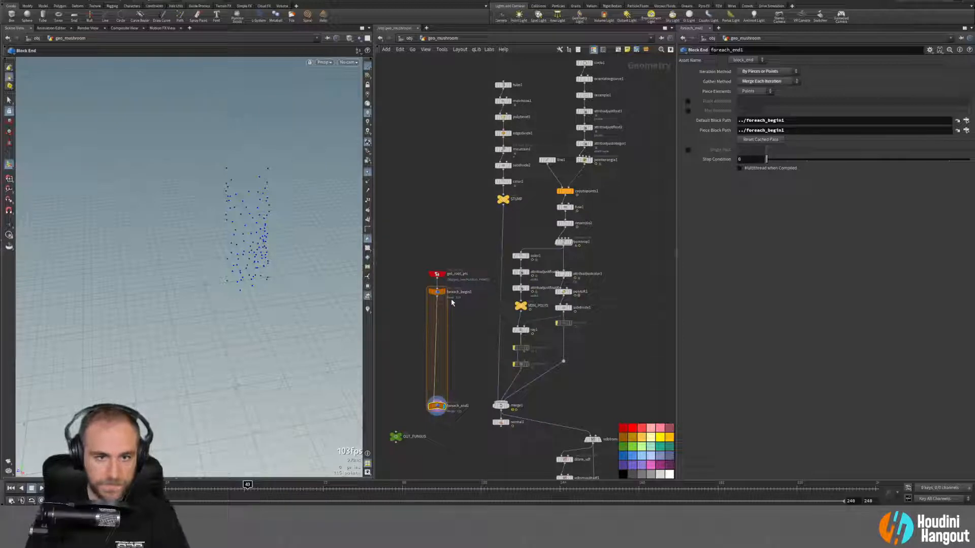
# Step: Move get_root_pts and the for-each block beside the circle1 chain, and lengthen the block by lowering foreach_end1
pyautogui.click(585, 63)
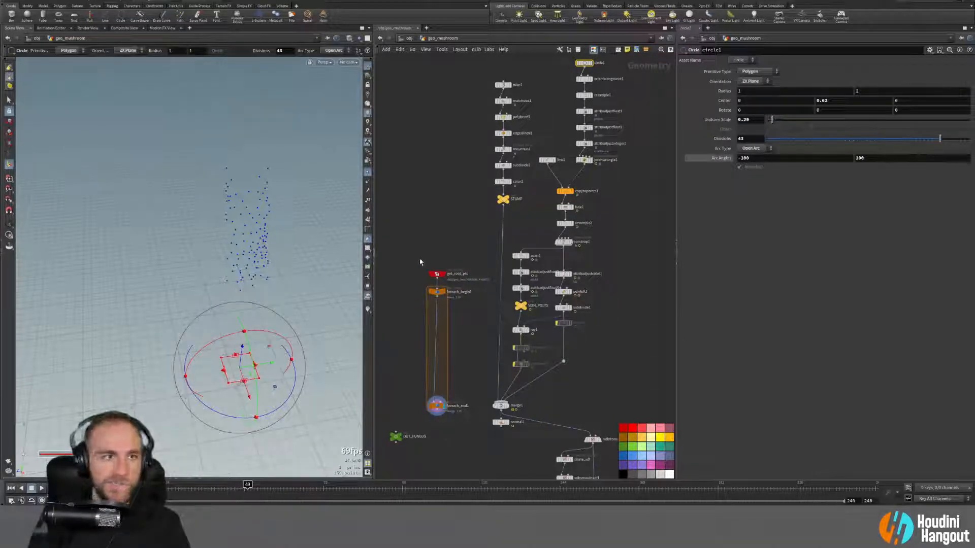
pyautogui.moveTo(422, 262); pyautogui.dragTo(469, 419)
pyautogui.moveTo(437, 291); pyautogui.dragTo(651, 81)
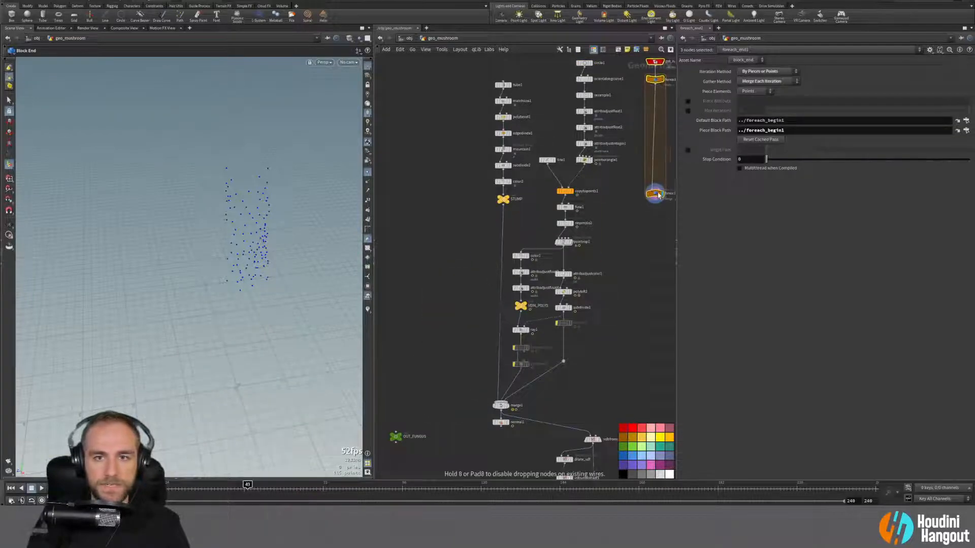
pyautogui.scroll(3, 610, 277)
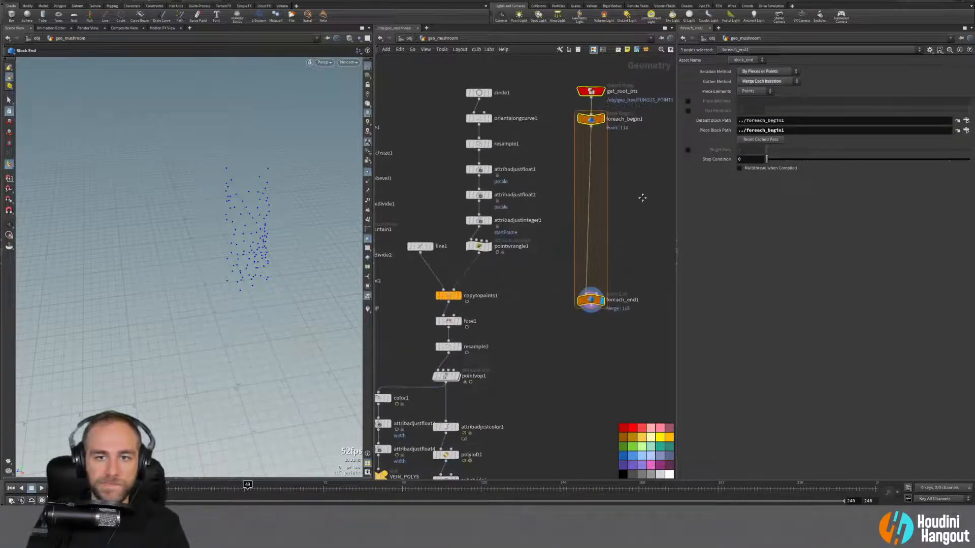
pyautogui.moveTo(554, 120); pyautogui.dragTo(580, 125)
pyautogui.moveTo(584, 389); pyautogui.dragTo(584, 423)
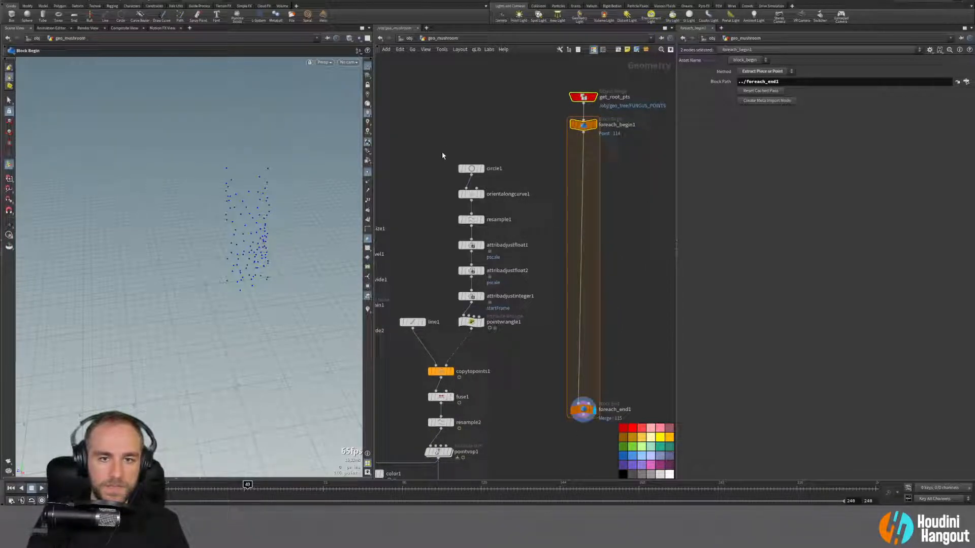
# Step: Select circle1 and compare its position with the scattered fungus points in the viewport
pyautogui.click(471, 168)
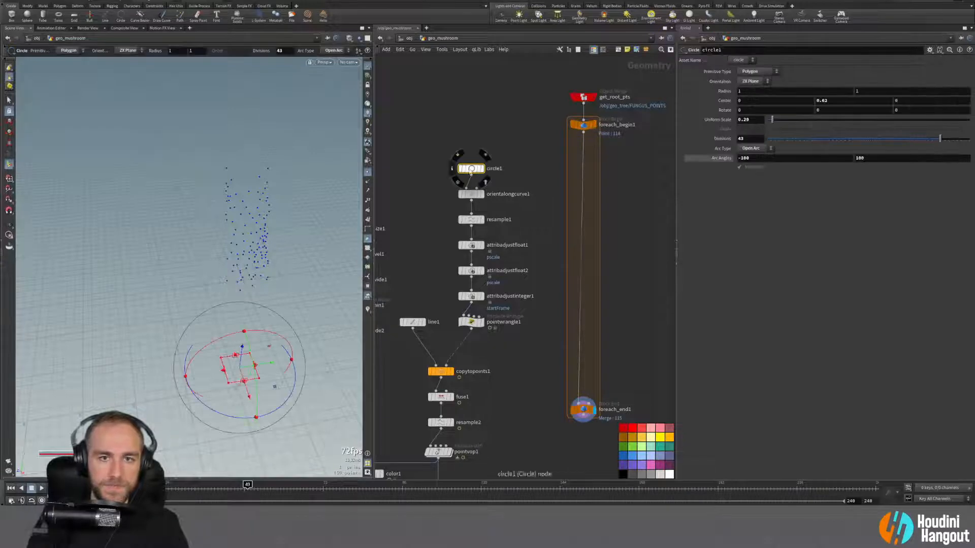
pyautogui.moveTo(244, 379)
pyautogui.keyDown('alt'); pyautogui.mouseDown()
pyautogui.moveTo(239, 347)
pyautogui.moveTo(273, 434)
pyautogui.moveTo(279, 420)
pyautogui.moveTo(237, 355)
pyautogui.moveTo(250, 387)
pyautogui.moveTo(238, 399)
pyautogui.moveTo(221, 373)
pyautogui.moveTo(269, 353)
pyautogui.moveTo(235, 388)
pyautogui.mouseUp(); pyautogui.keyUp('alt')
pyautogui.press('Return')
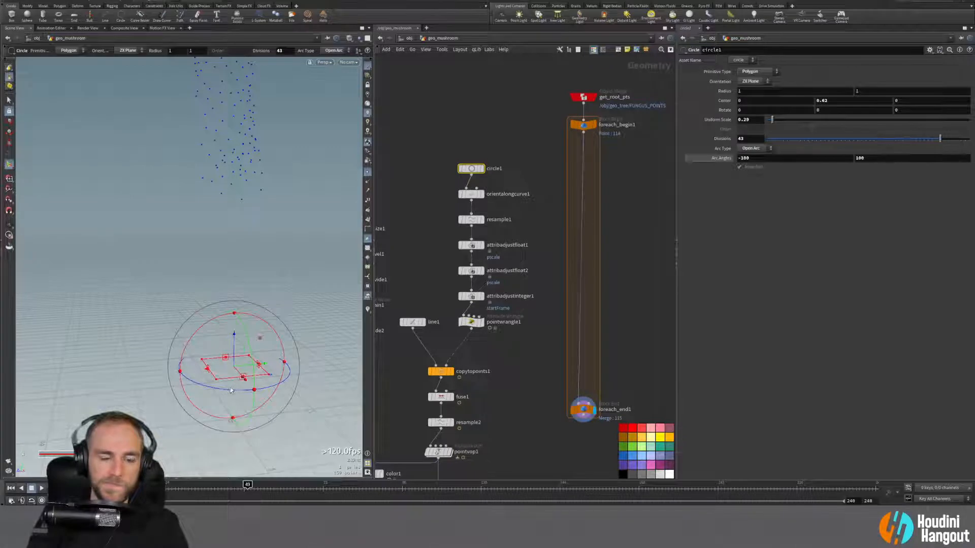
pyautogui.keyDown('alt'); pyautogui.moveTo(226, 124); pyautogui.dragTo(222, 188, button='middle'); pyautogui.keyUp('alt')
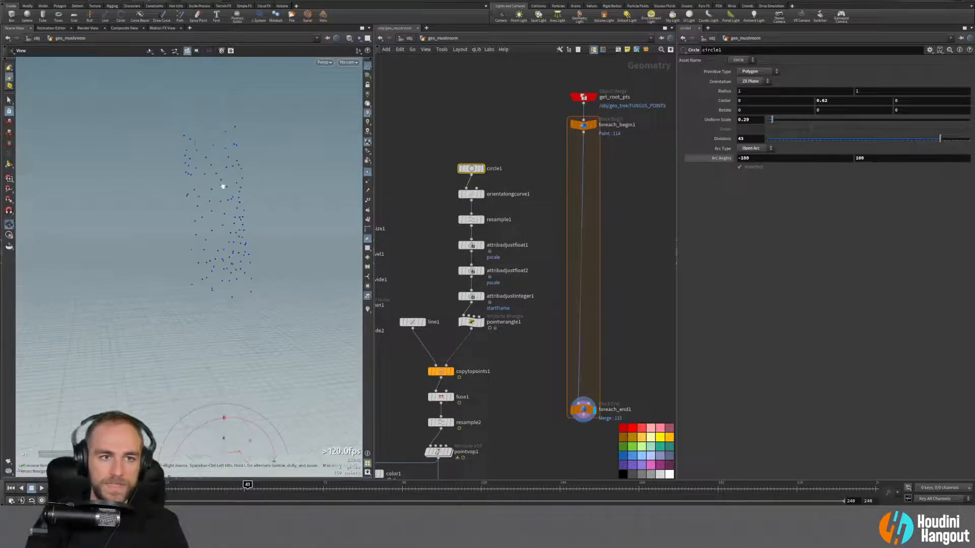
# Step: Display foreach_begin1 and reveal the geometry spreadsheet below the viewport to inspect the single point's attributes
pyautogui.click(595, 125)
pyautogui.click(581, 127)
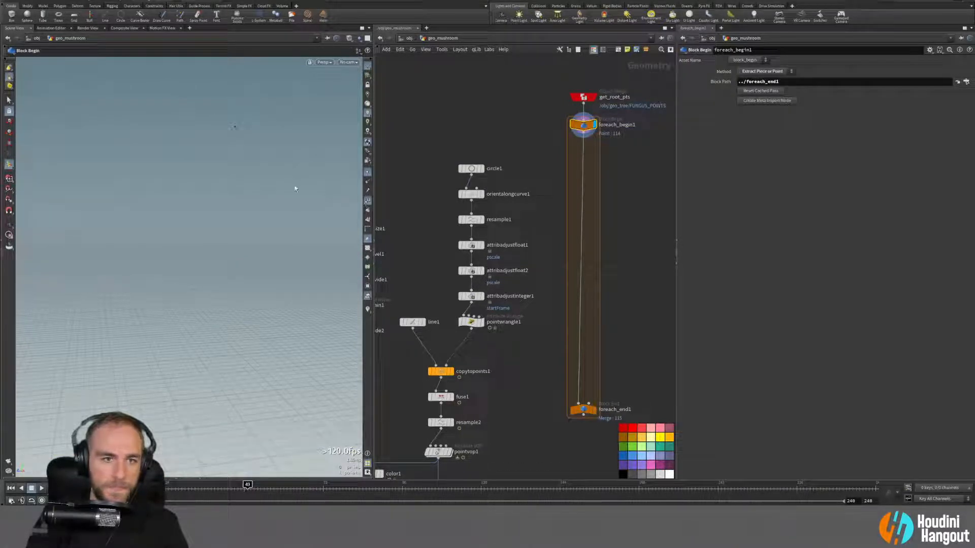
pyautogui.middleClick(581, 128)
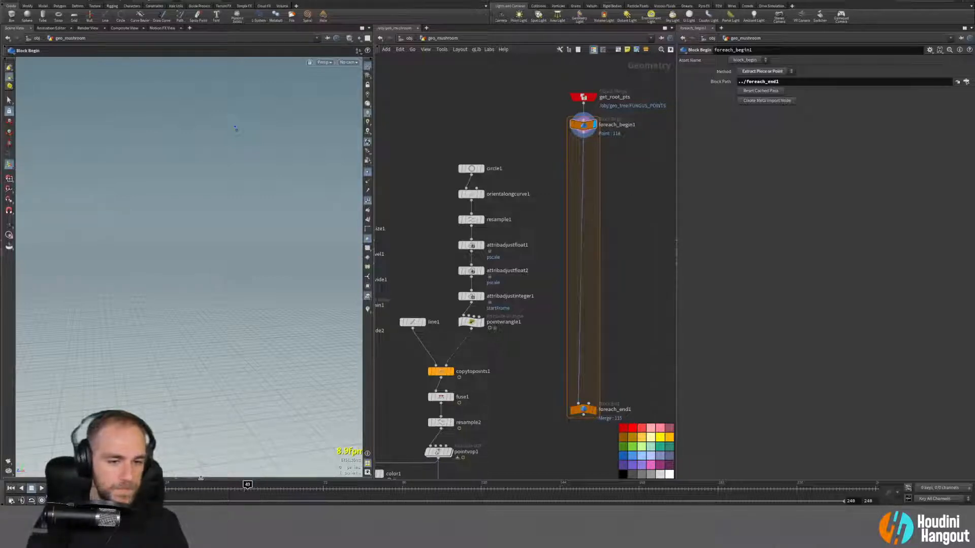
pyautogui.click(200, 478)
pyautogui.moveTo(137, 477); pyautogui.dragTo(284, 476)
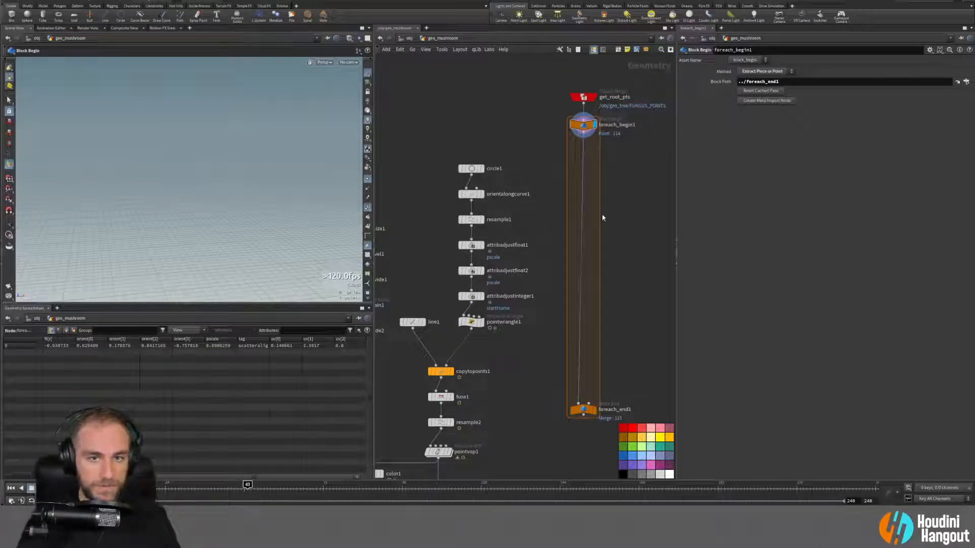
# Step: Try a Transform by Attribute node beside the for-each block and delete it
pyautogui.click(471, 169)
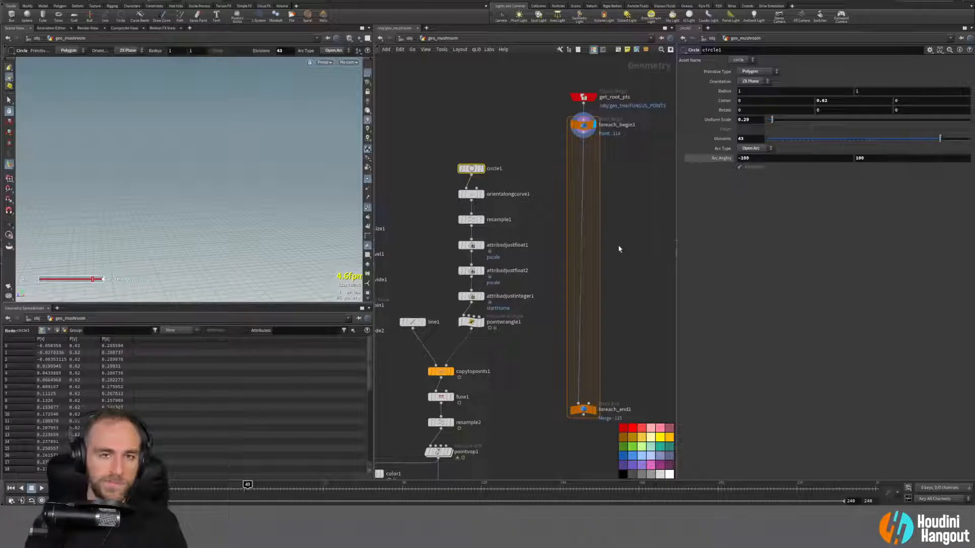
pyautogui.press('Tab')
pyautogui.write('trans')
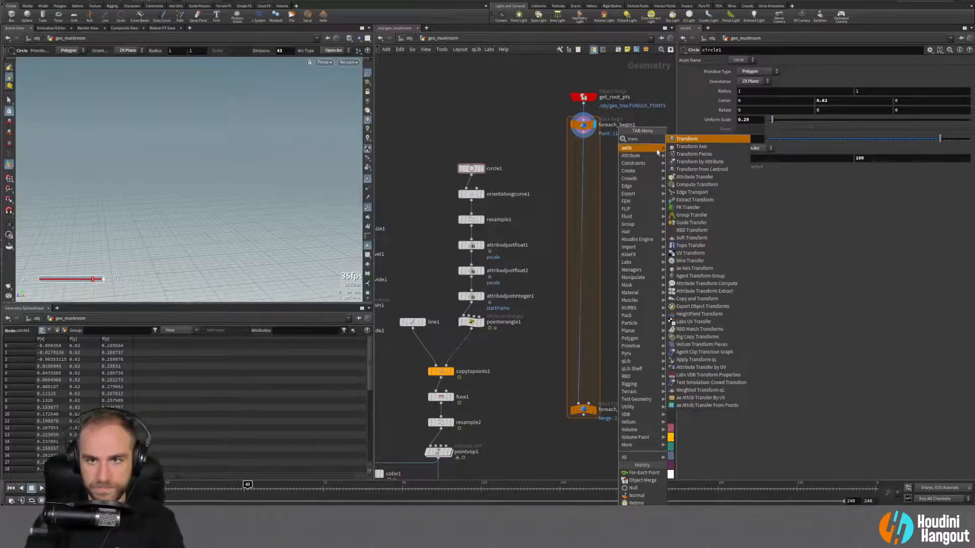
pyautogui.click(705, 162)
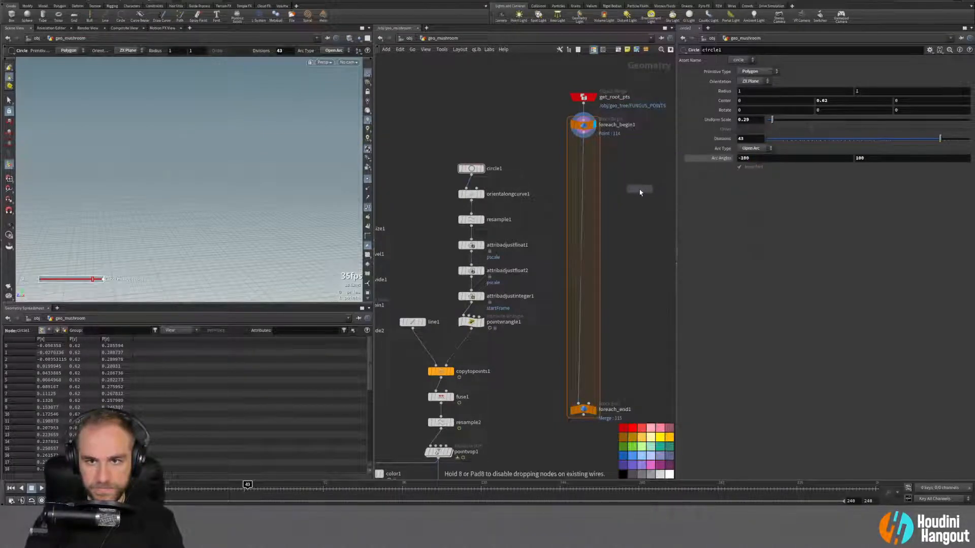
pyautogui.click(639, 190)
pyautogui.moveTo(639, 190); pyautogui.dragTo(637, 202)
pyautogui.moveTo(637, 201)
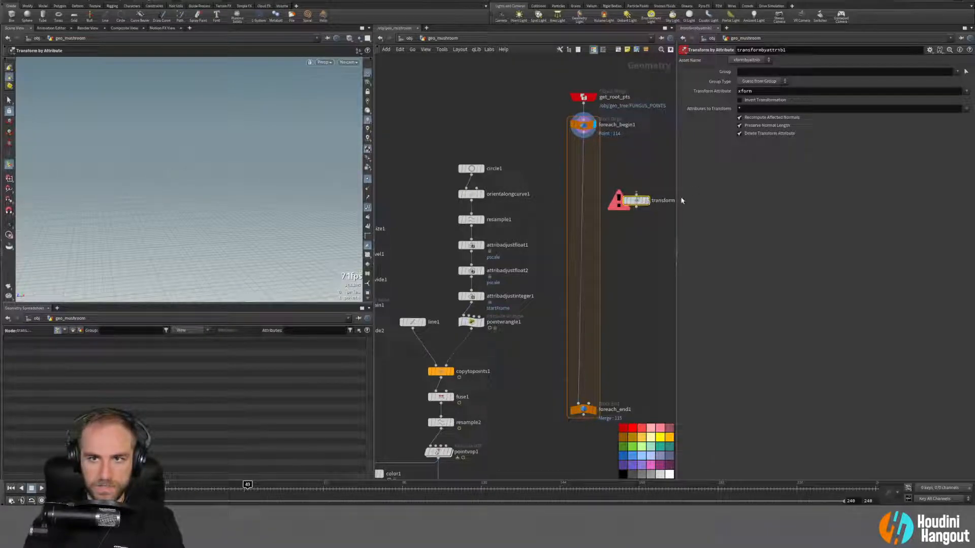
pyautogui.moveTo(646, 202); pyautogui.dragTo(644, 227)
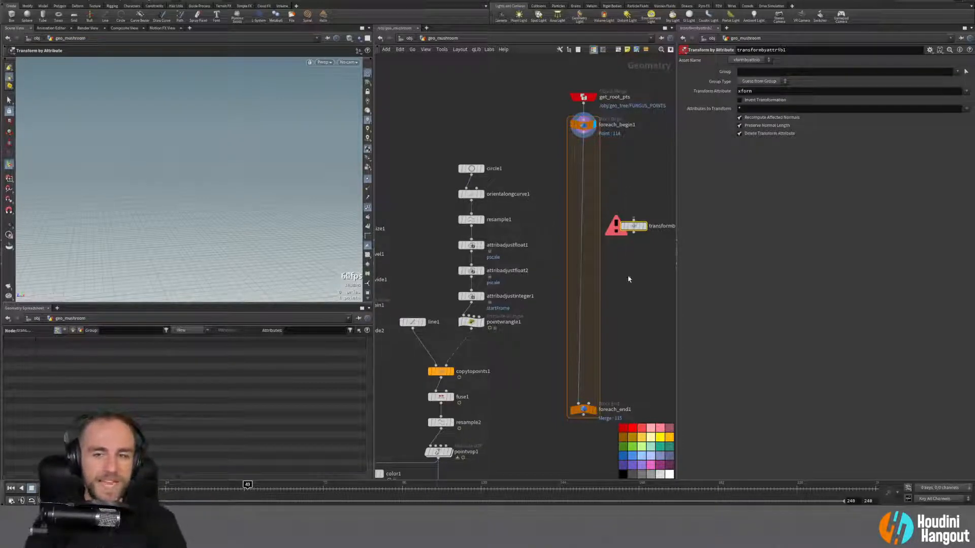
pyautogui.press('Delete')
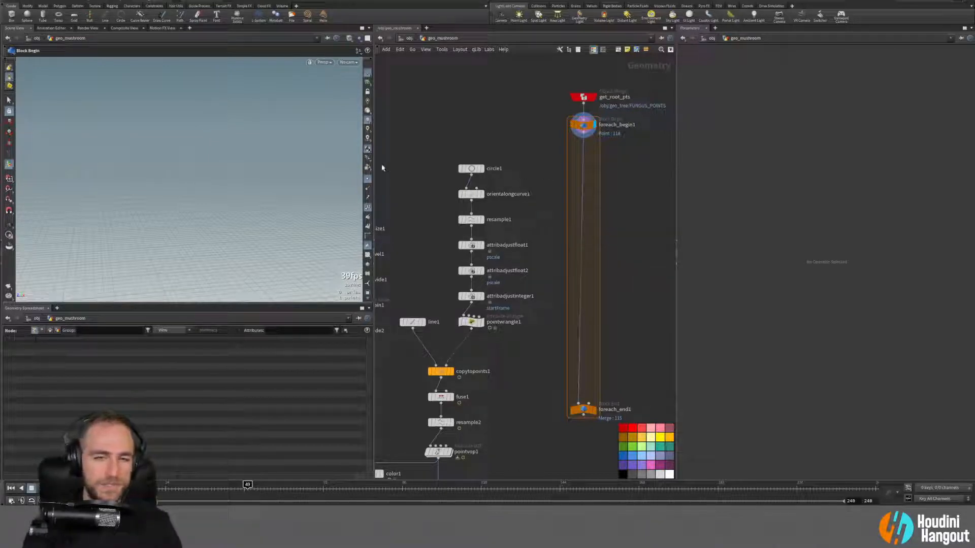
# Step: Examine circle1's location relative to the single fungus point output by foreach_begin1
pyautogui.hotkey('space', 'g')
pyautogui.moveTo(174, 209); pyautogui.dragTo(191, 187, button='middle')
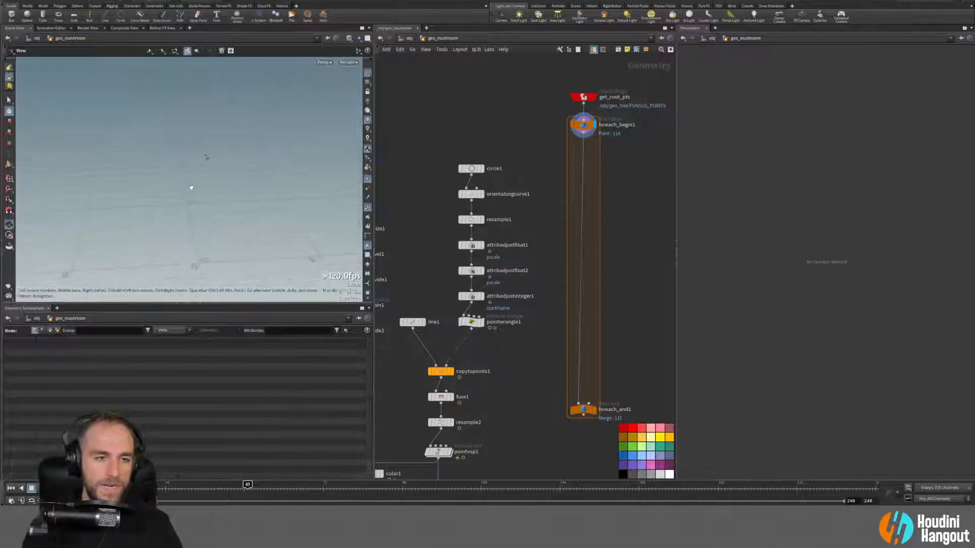
pyautogui.click(472, 169)
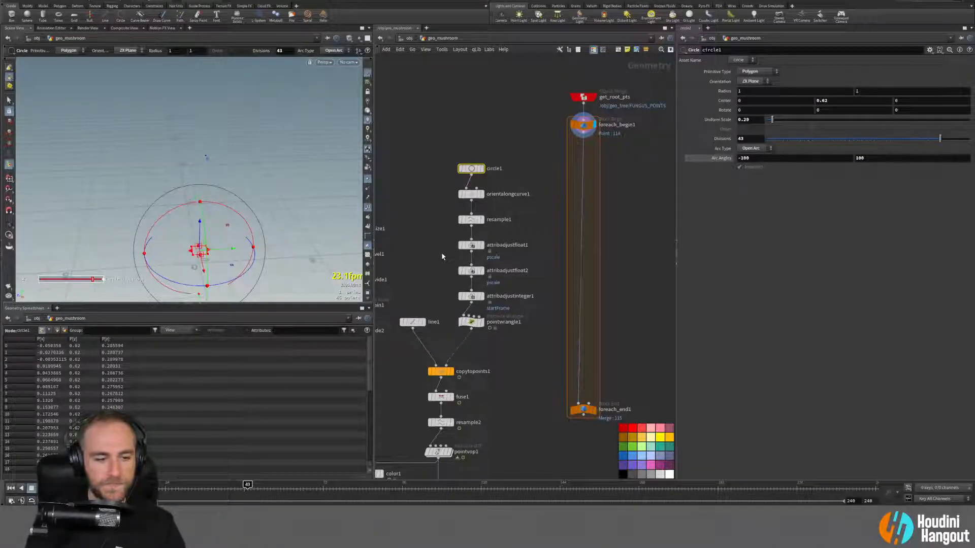
pyautogui.moveTo(462, 209)
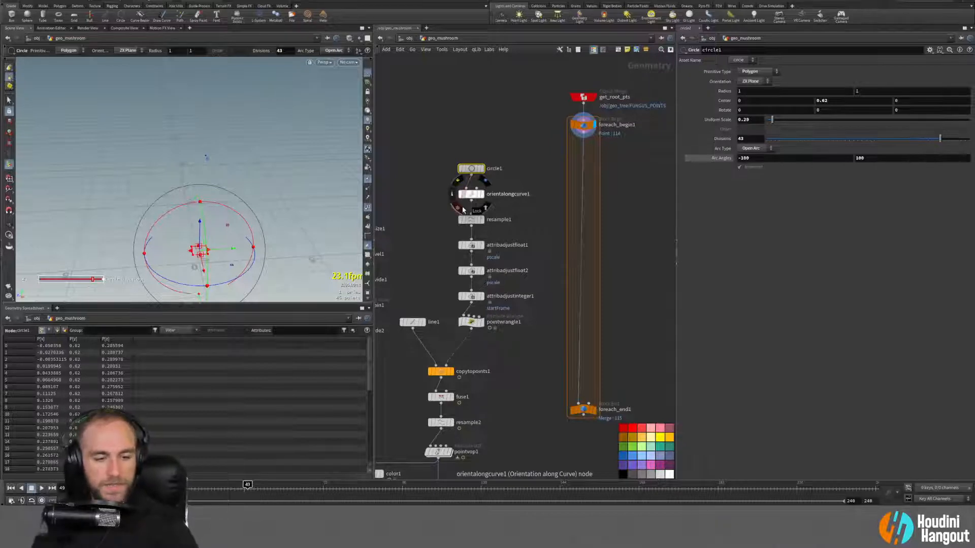
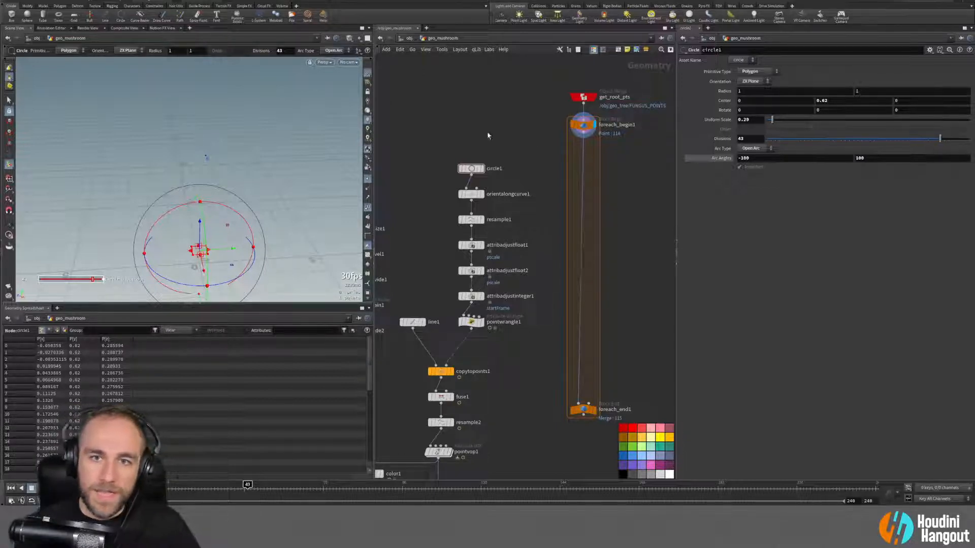
# Step: Delete foreach_begin1 and foreach_end1, leaving get_root_pts displayed on its own beside the circle1 chain
pyautogui.scroll(-3, 558, 190)
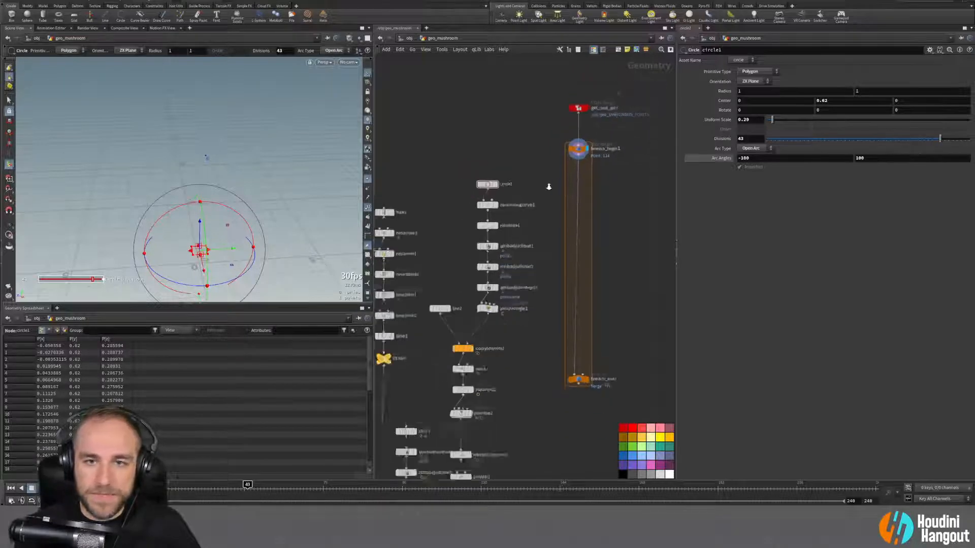
pyautogui.click(575, 154)
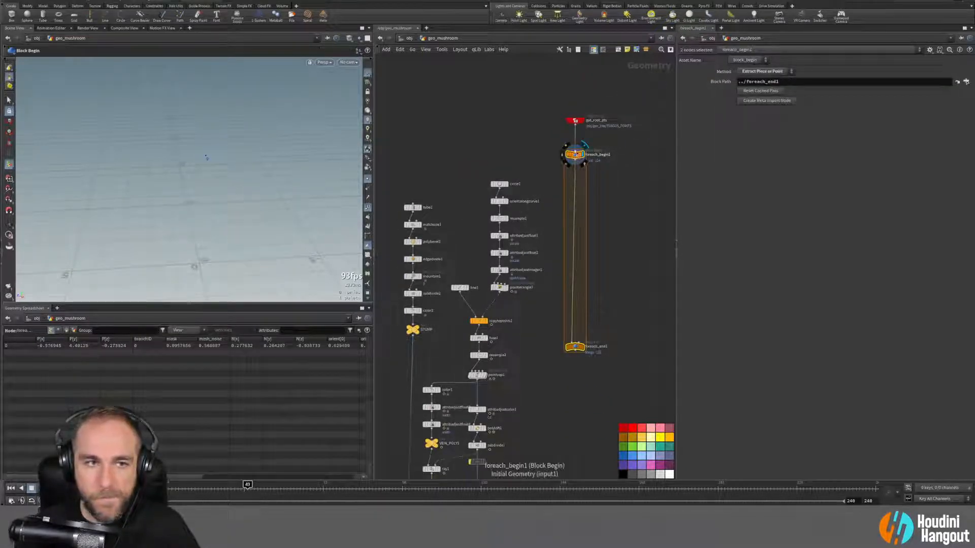
pyautogui.click(619, 148)
pyautogui.click(582, 120)
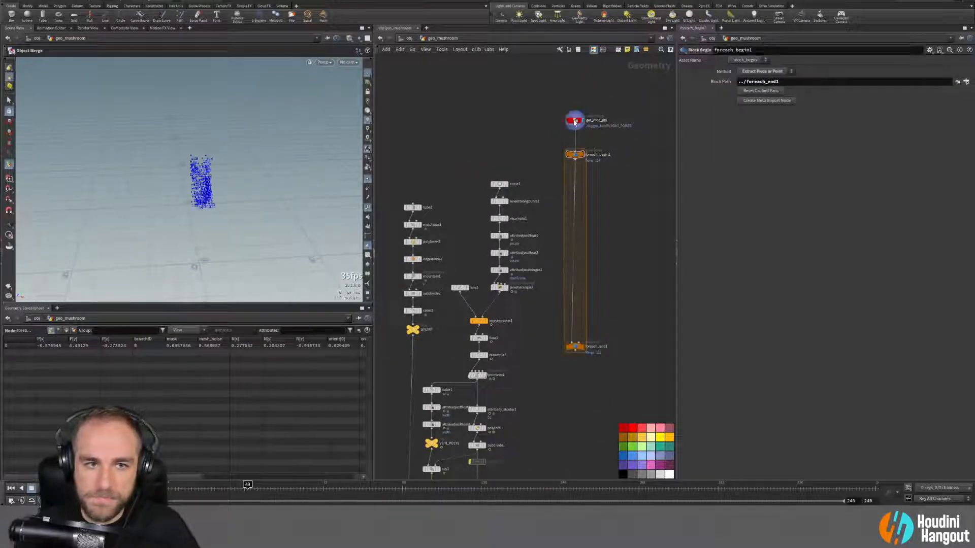
pyautogui.moveTo(575, 121); pyautogui.dragTo(651, 382)
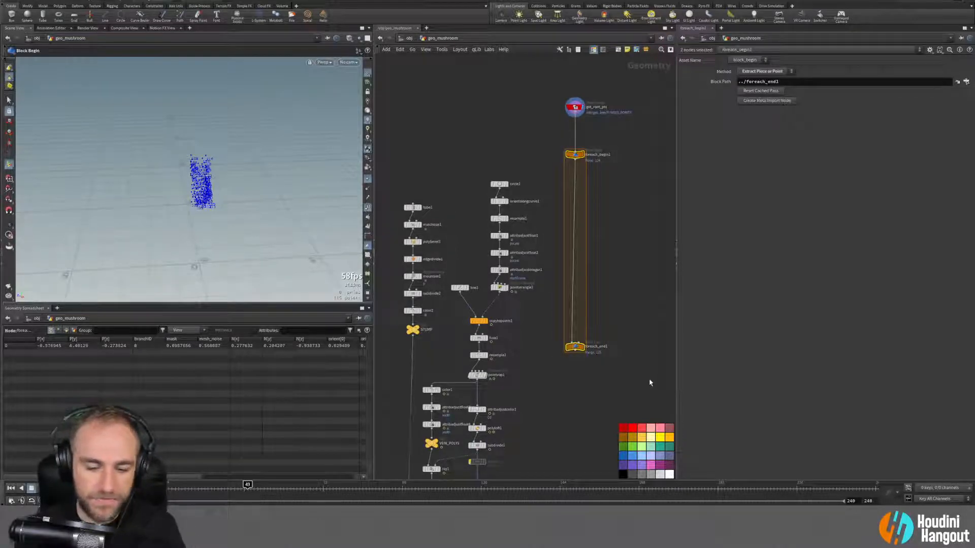
pyautogui.press('Delete')
pyautogui.moveTo(574, 106); pyautogui.dragTo(572, 128)
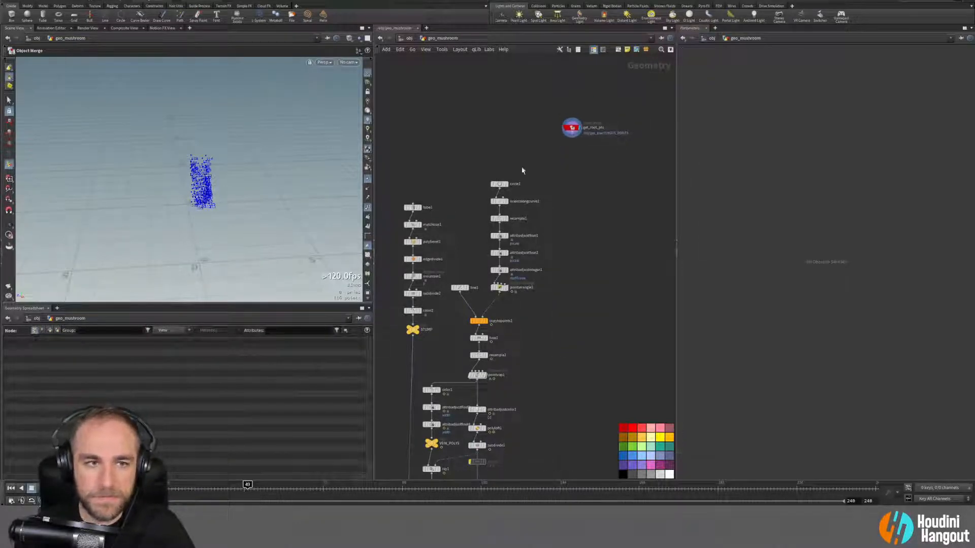
# Step: Add a Transform node directly below get_root_pts to process the fungus points
pyautogui.keyDown('alt'); pyautogui.moveTo(199, 173); pyautogui.dragTo(256, 150, button='right'); pyautogui.keyUp('alt')
pyautogui.keyDown('alt'); pyautogui.moveTo(257, 150); pyautogui.dragTo(174, 171); pyautogui.keyUp('alt')
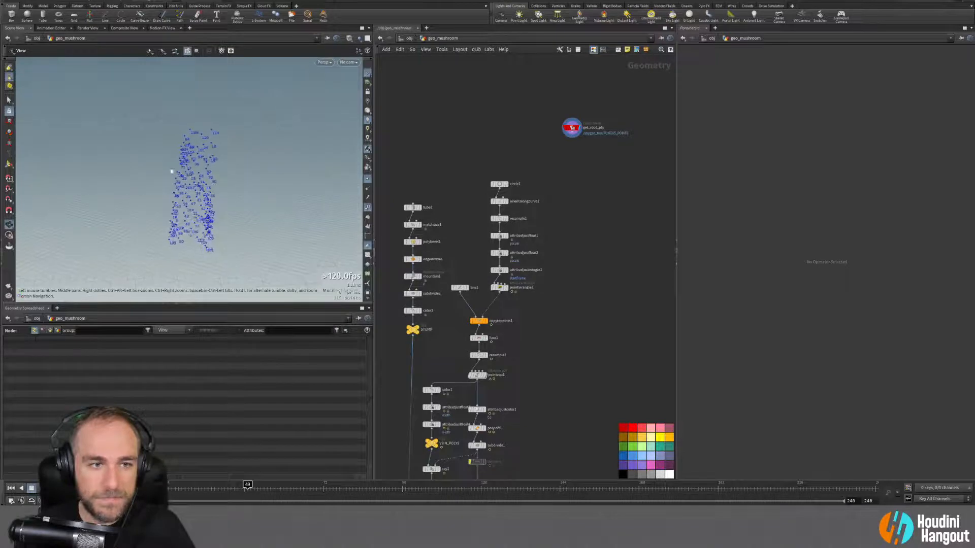
pyautogui.click(571, 127)
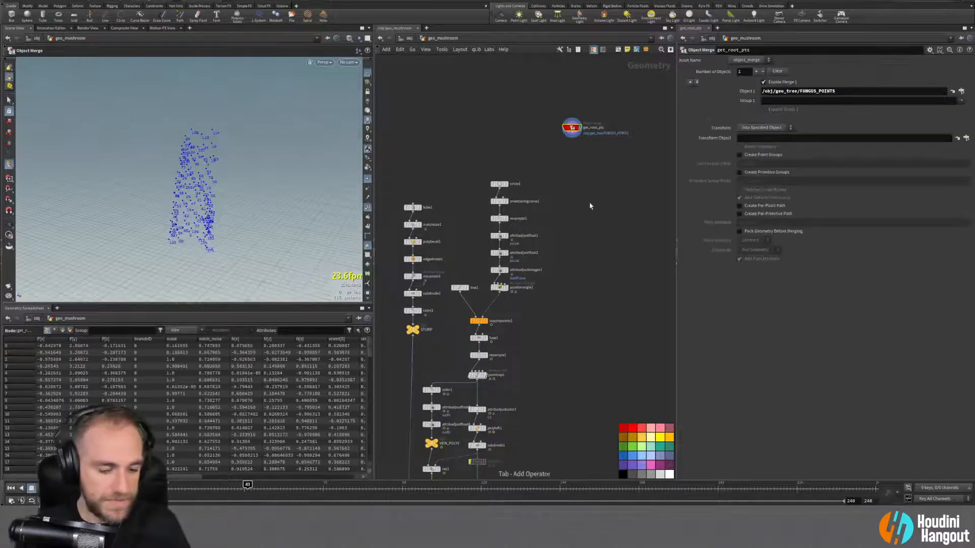
pyautogui.press('Tab')
pyautogui.write('trans')
pyautogui.press('Return')
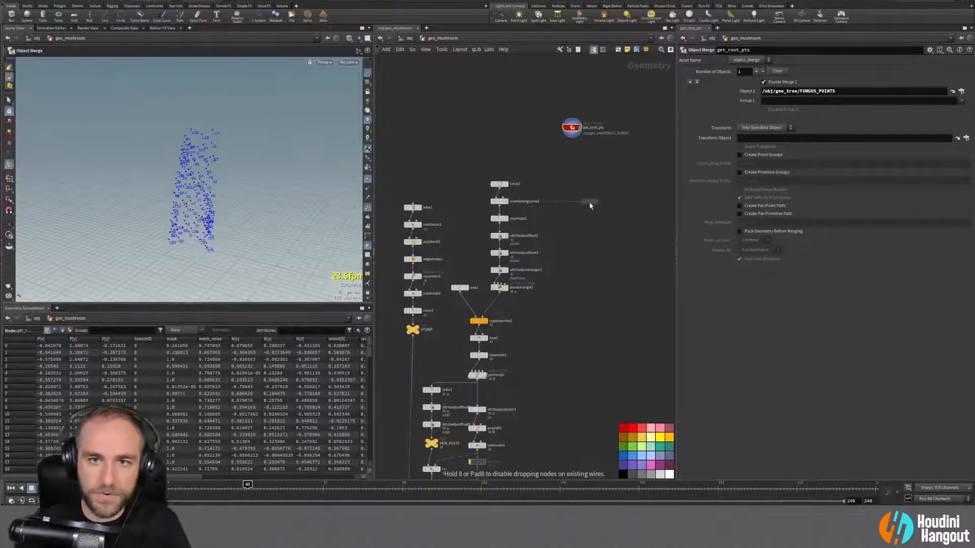
pyautogui.click(571, 143)
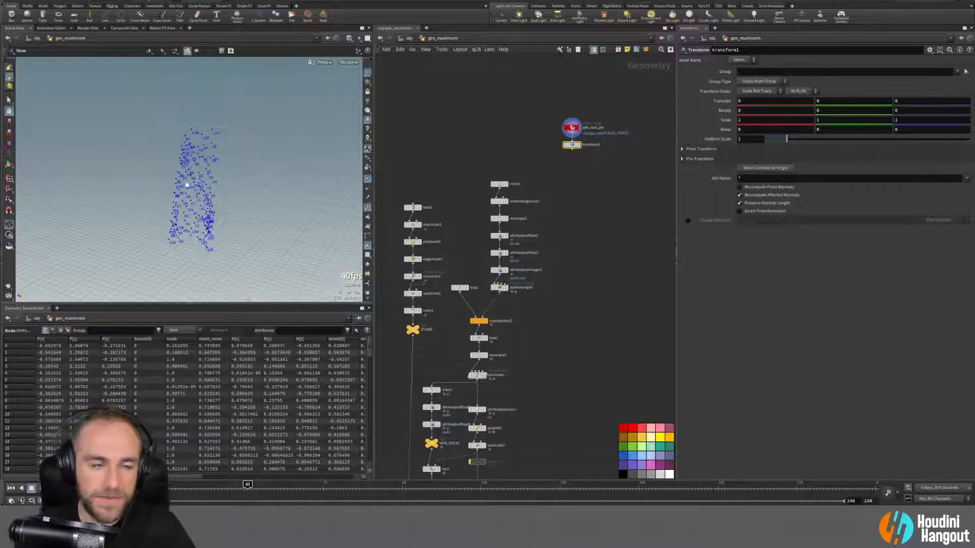
# Step: Set the uniform scale of transform1 to 100
pyautogui.keyDown('alt'); pyautogui.moveTo(333, 233); pyautogui.dragTo(139, 189); pyautogui.keyUp('alt')
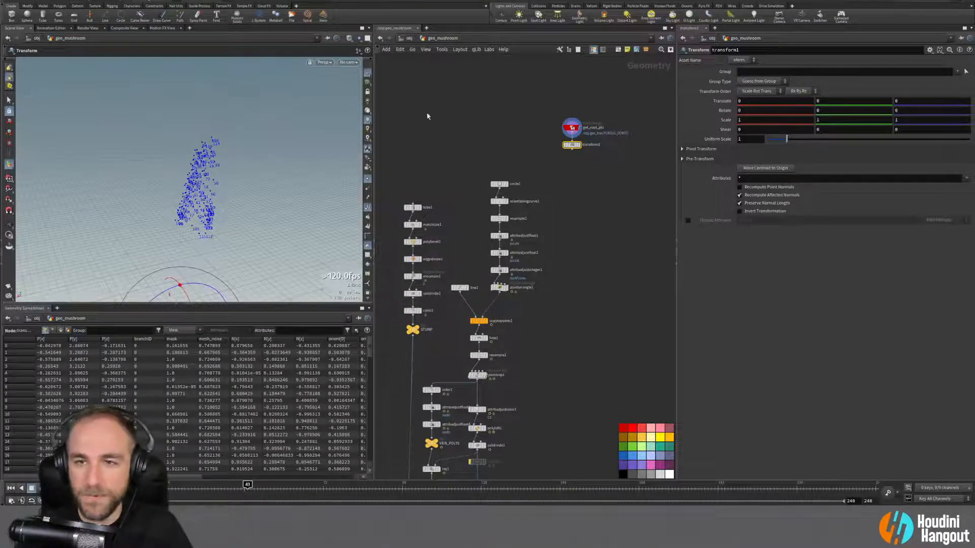
pyautogui.write('100')
pyautogui.press('Return')
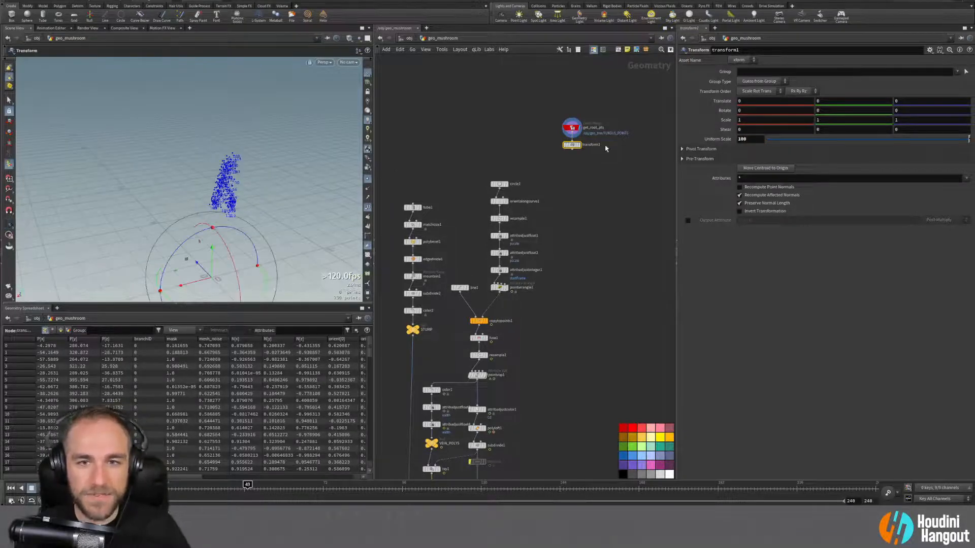
# Step: Display transform1 and examine where the enlarged fungus points sit relative to the origin
pyautogui.click(579, 144)
pyautogui.keyDown('alt'); pyautogui.moveTo(168, 170); pyautogui.dragTo(185, 156); pyautogui.keyUp('alt')
pyautogui.moveTo(214, 128); pyautogui.dragTo(254, 101)
pyautogui.press('Return')
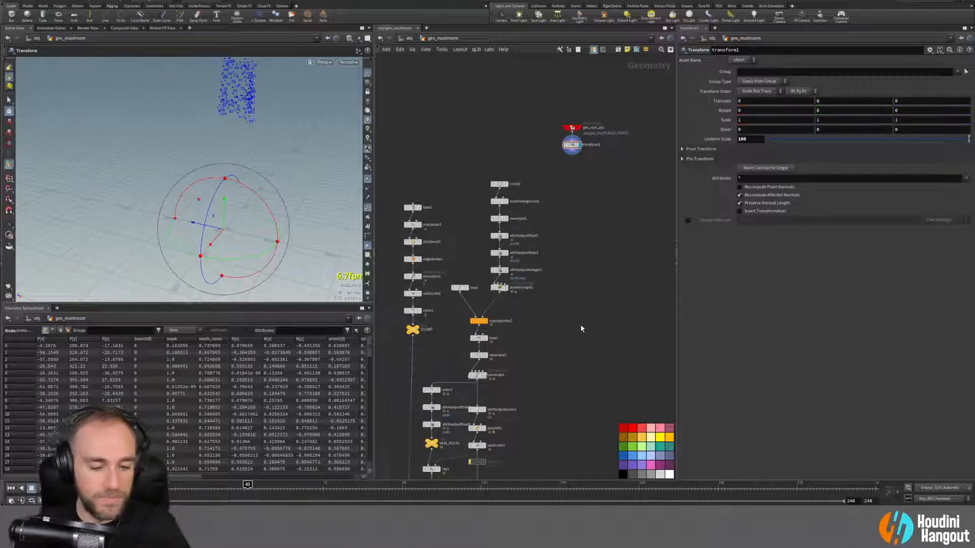
# Step: Check the uniform scale of transform2 inside geo_tree and display copytopoints1 there
pyautogui.press('u')
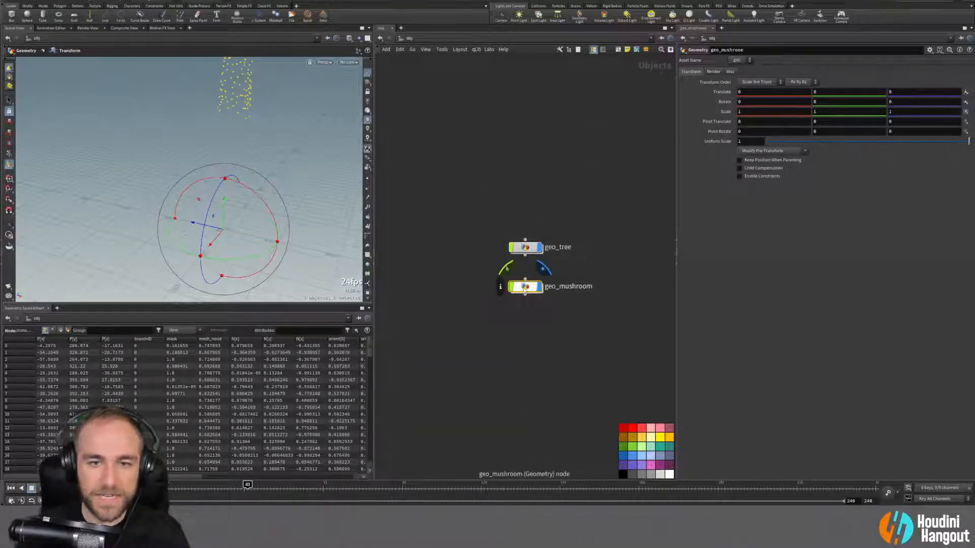
pyautogui.doubleClick(525, 247)
pyautogui.click(446, 288)
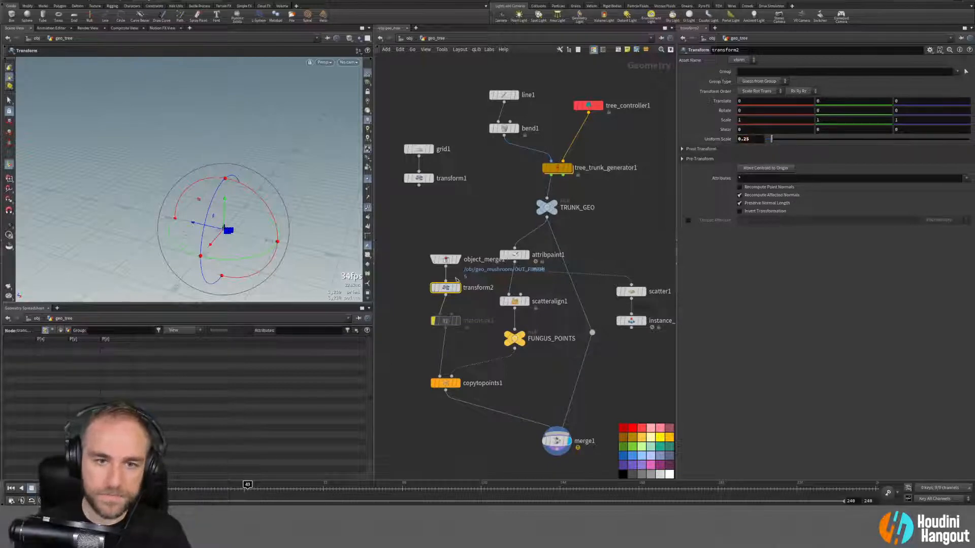
pyautogui.press('r')
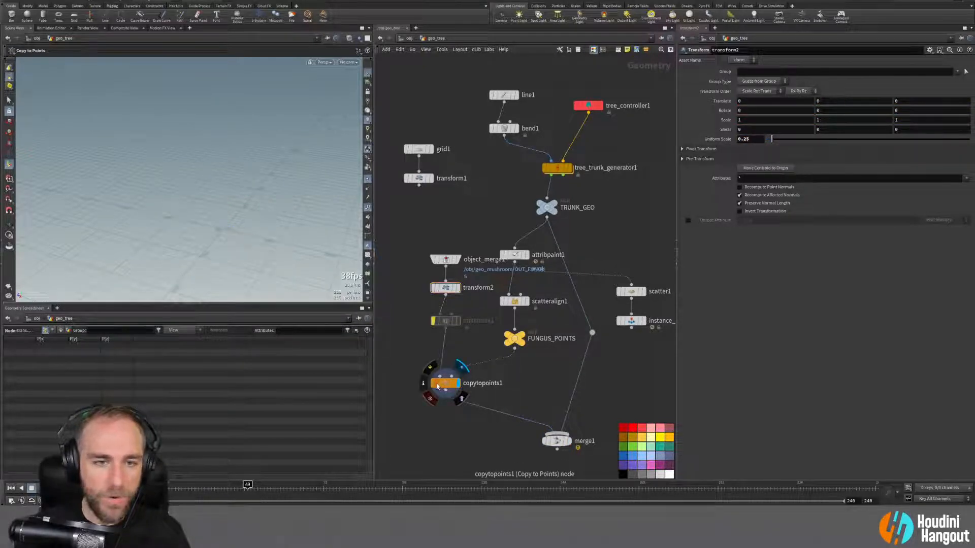
# Step: Back in geo_mushroom, set transform1's uniform scale to 4 and inspect the rescaled fungus points
pyautogui.press('u')
pyautogui.doubleClick(531, 286)
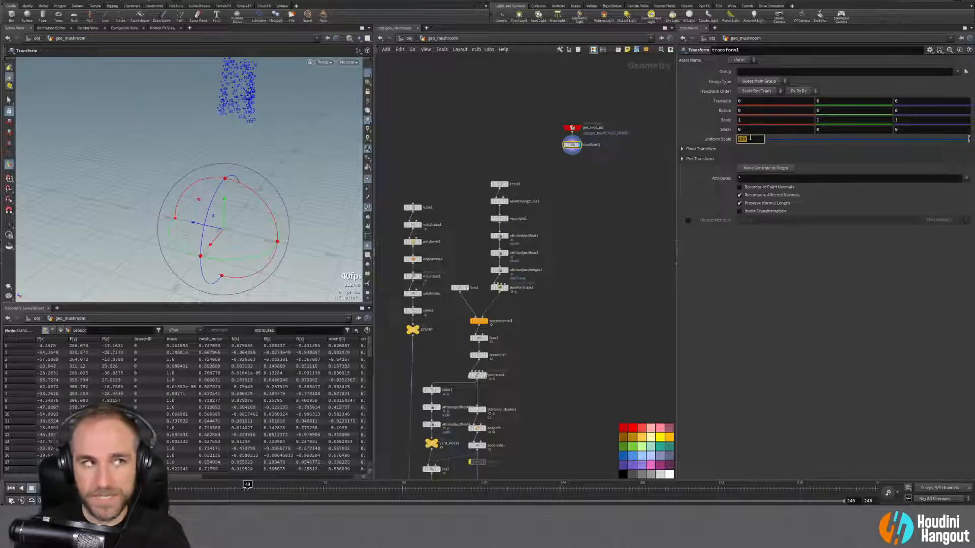
pyautogui.write('4')
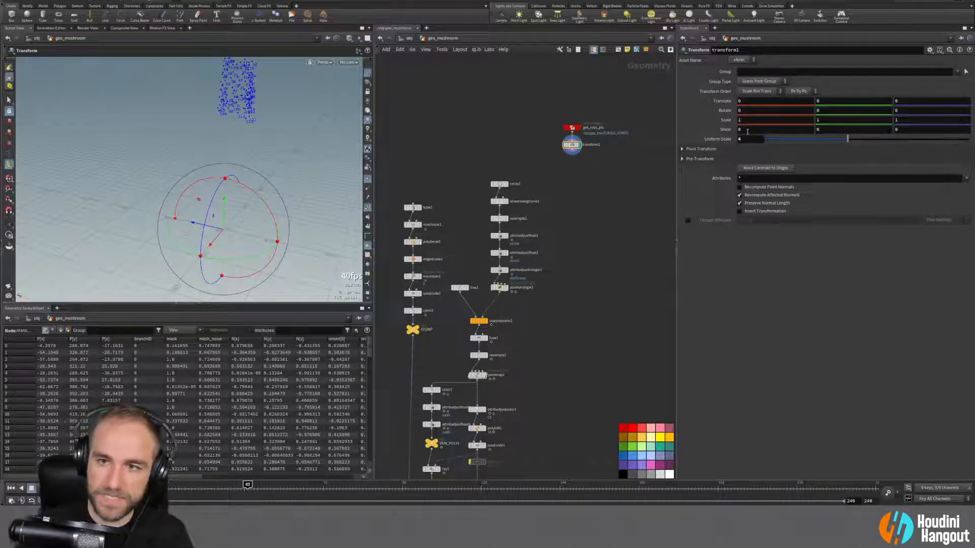
pyautogui.press('Return')
pyautogui.press('Escape')
pyautogui.moveTo(274, 262); pyautogui.dragTo(187, 155)
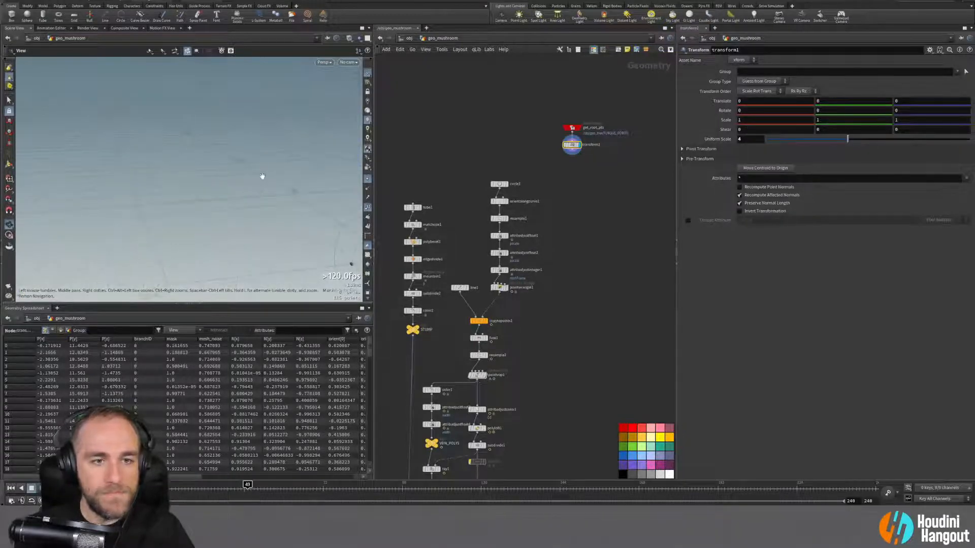
pyautogui.moveTo(262, 176); pyautogui.dragTo(244, 164)
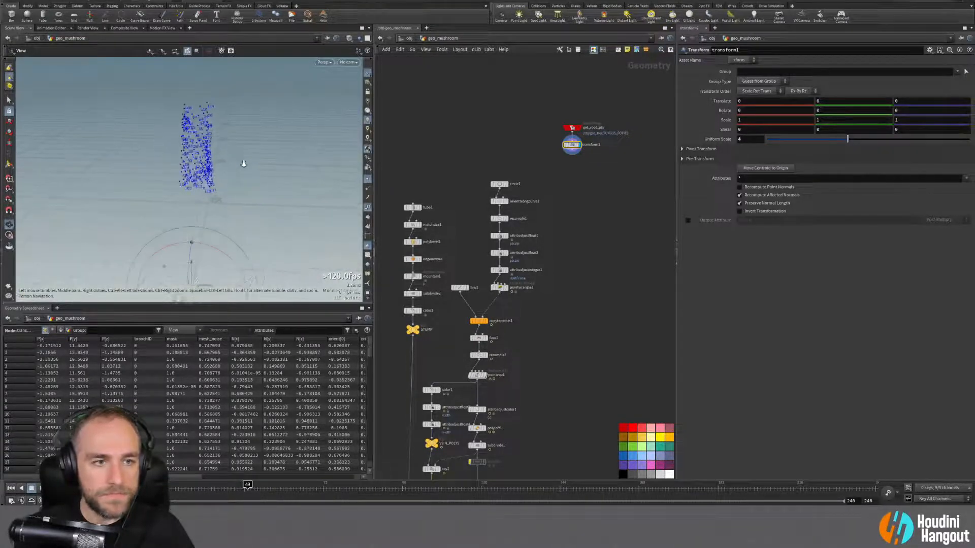
pyautogui.press('Return')
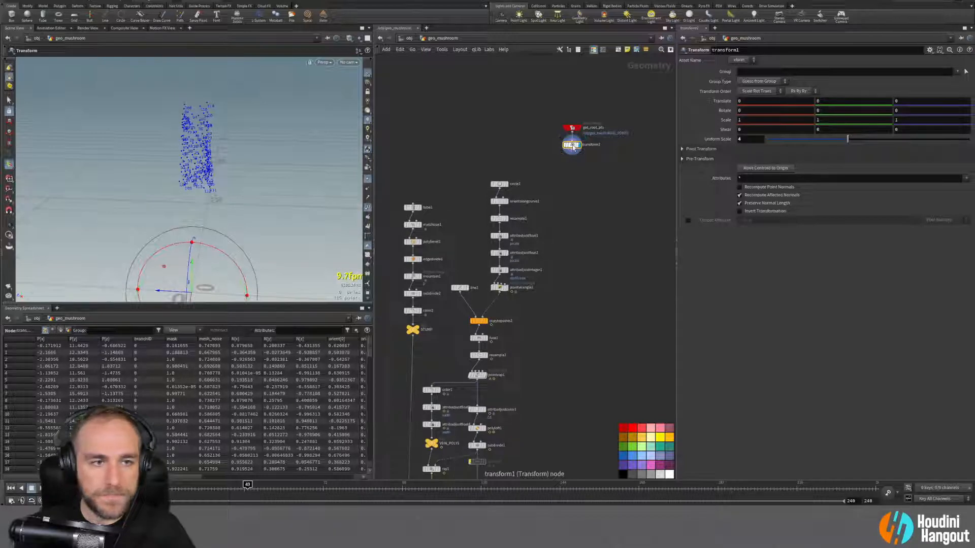
# Step: Delete transform1 and move get_root_pts down beside the circle1 chain
pyautogui.keyDown('ctrl'); pyautogui.middleClick(717, 139); pyautogui.keyUp('ctrl')
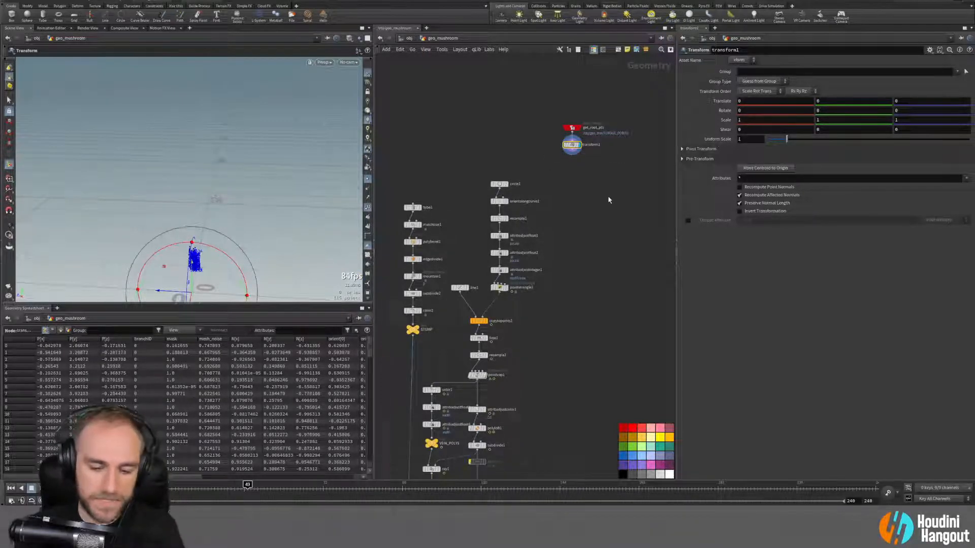
pyautogui.press('Delete')
pyautogui.moveTo(575, 131); pyautogui.dragTo(576, 201)
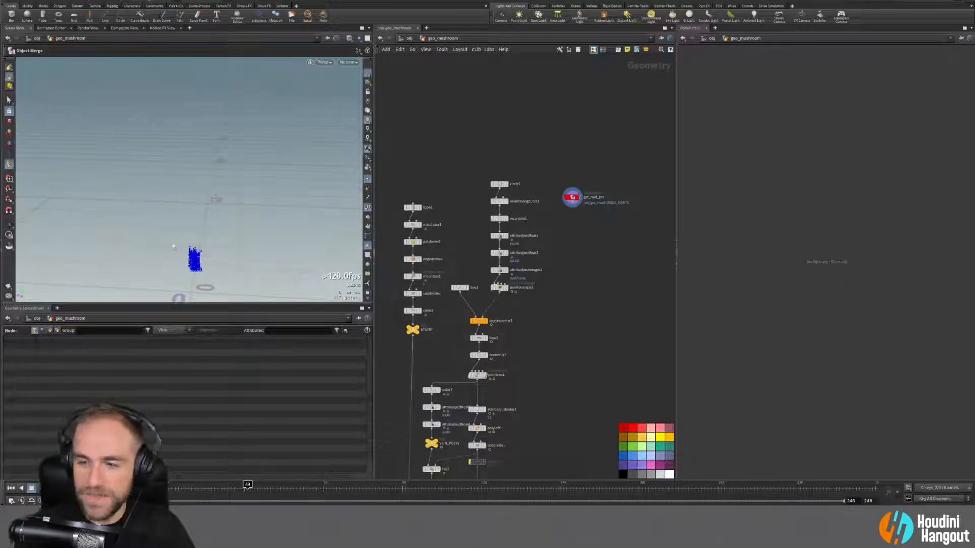
# Step: Compare the extent of the get_root_pts points with the arc of points output by pointwrangle1
pyautogui.keyDown('alt'); pyautogui.moveTo(173, 246); pyautogui.dragTo(207, 176, button='right'); pyautogui.keyUp('alt')
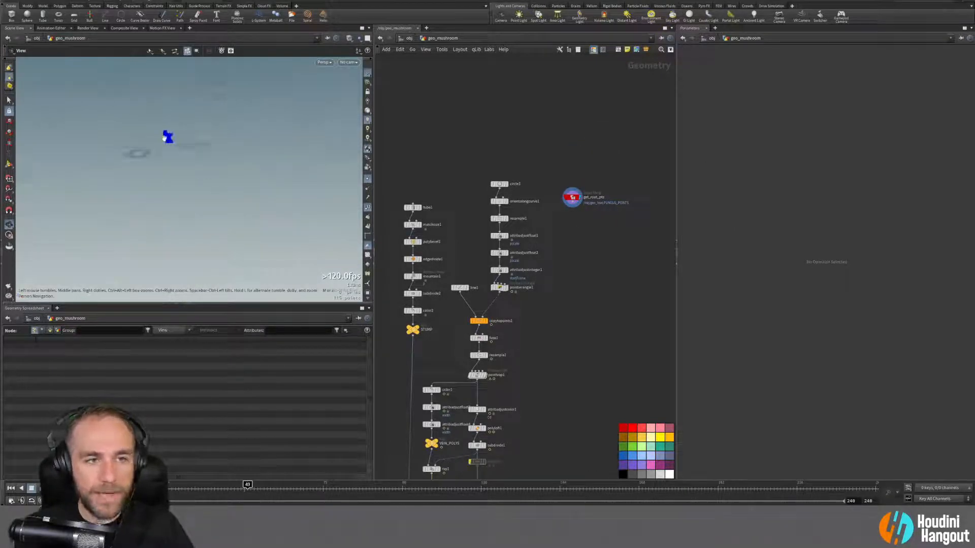
pyautogui.keyDown('alt'); pyautogui.moveTo(165, 137); pyautogui.dragTo(149, 146); pyautogui.keyUp('alt')
pyautogui.hotkey('space', 'g')
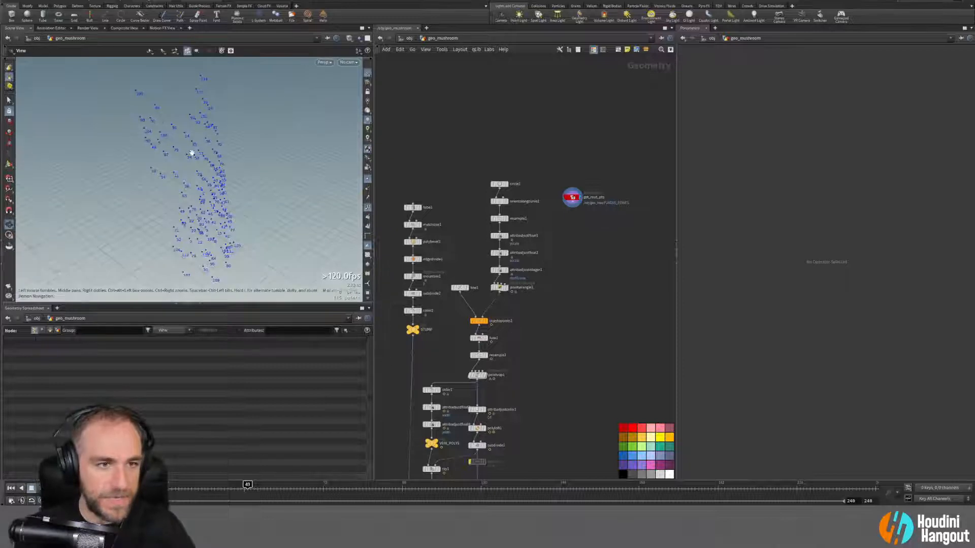
pyautogui.keyDown('alt'); pyautogui.moveTo(191, 152); pyautogui.dragTo(172, 176, button='right'); pyautogui.keyUp('alt')
pyautogui.keyDown('alt'); pyautogui.moveTo(172, 176); pyautogui.dragTo(180, 195); pyautogui.keyUp('alt')
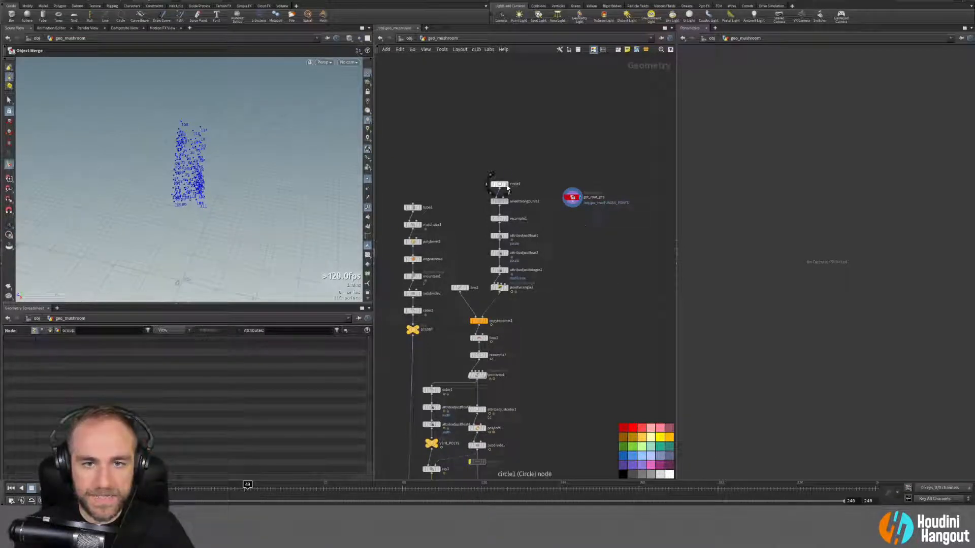
pyautogui.click(504, 288)
pyautogui.keyDown('alt'); pyautogui.moveTo(174, 240); pyautogui.dragTo(194, 258); pyautogui.keyUp('alt')
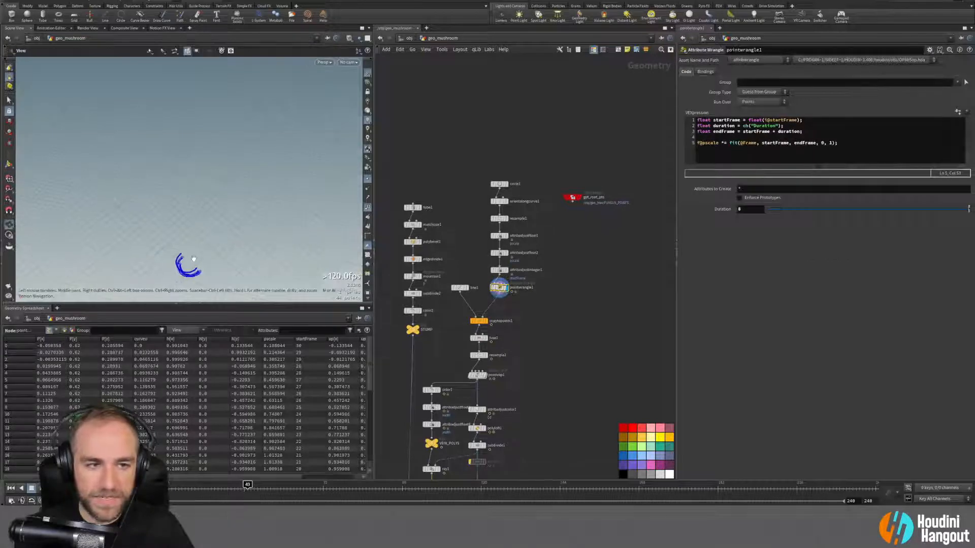
pyautogui.keyDown('alt'); pyautogui.moveTo(193, 258); pyautogui.dragTo(195, 200, button='middle'); pyautogui.keyUp('alt')
pyautogui.keyDown('alt'); pyautogui.moveTo(211, 189); pyautogui.dragTo(246, 175, button='right'); pyautogui.keyUp('alt')
pyautogui.keyDown('alt'); pyautogui.moveTo(246, 175); pyautogui.dragTo(264, 185); pyautogui.keyUp('alt')
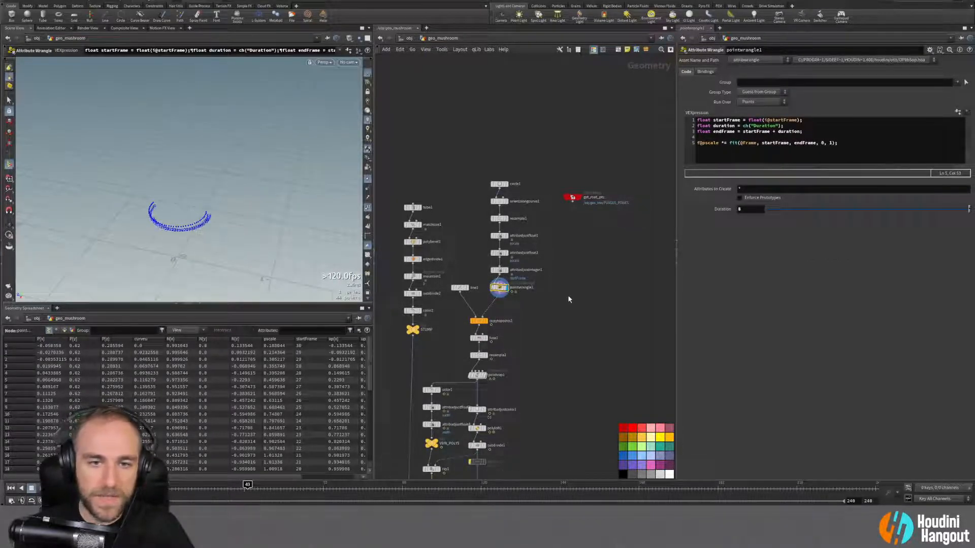
# Step: Add a Copy to Points node below get_root_pts, beside the existing copytopoints1
pyautogui.press('Tab')
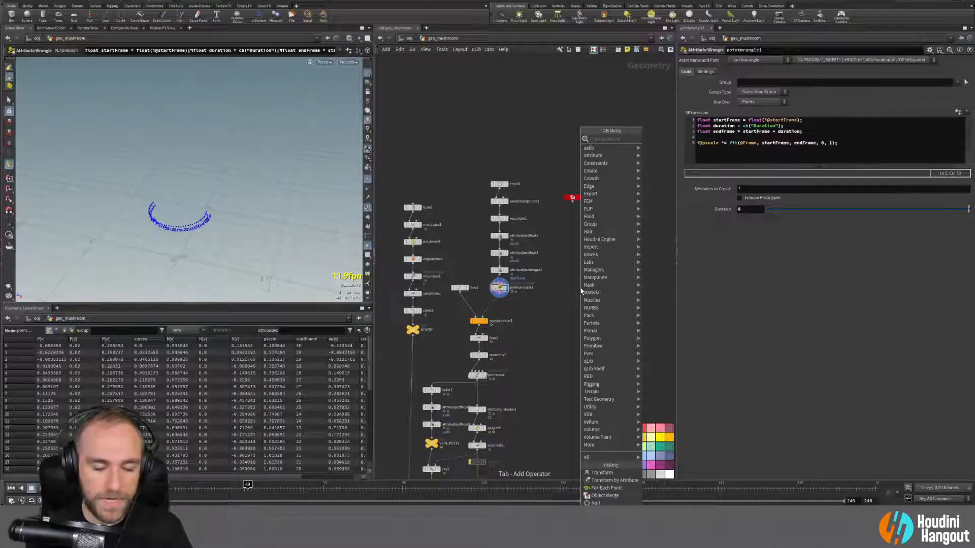
pyautogui.write('copy to')
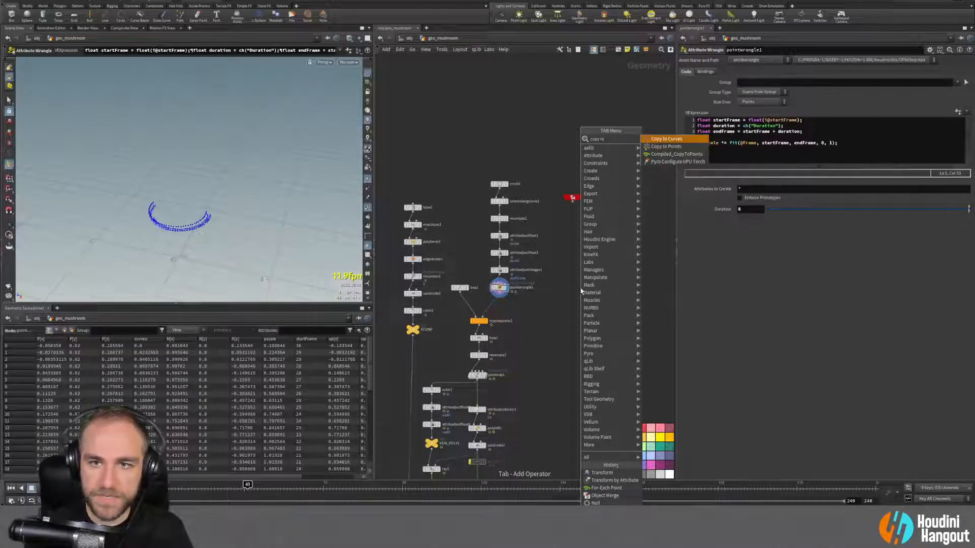
pyautogui.press('Down')
pyautogui.press('Return')
pyautogui.click(574, 273)
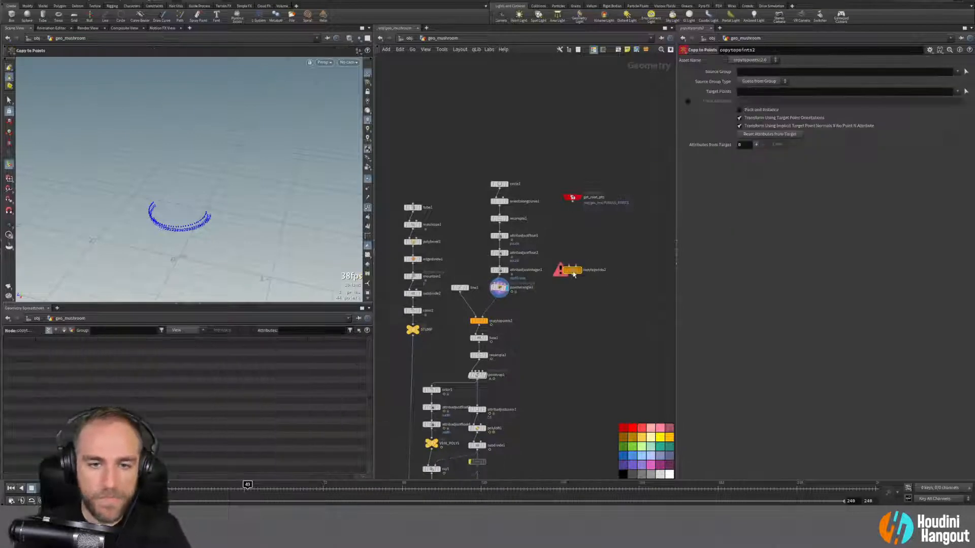
pyautogui.moveTo(574, 273); pyautogui.dragTo(564, 308)
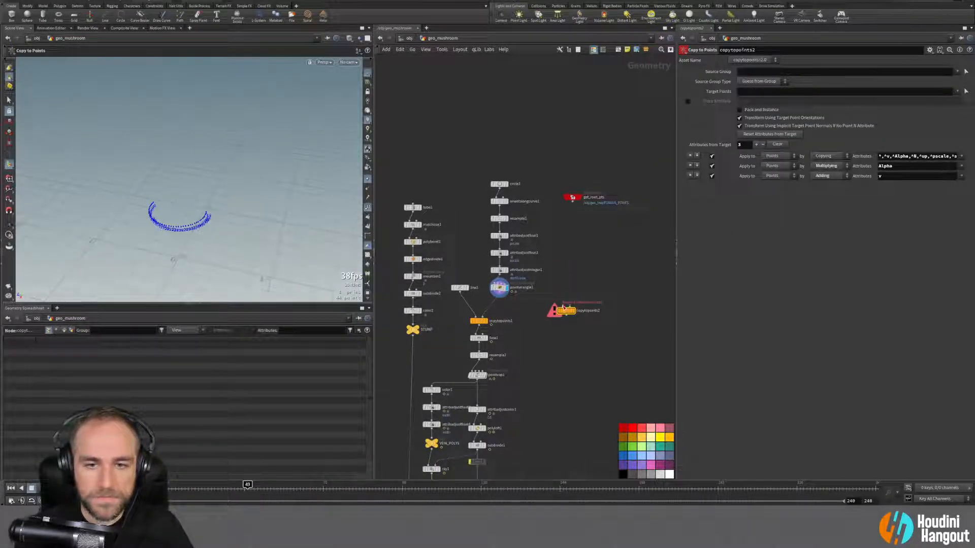
# Step: Feed pointwrangle1 as the geometry and get_root_pts as the target points into copytopoints2, and display it
pyautogui.click(562, 307)
pyautogui.click(500, 296)
pyautogui.click(569, 306)
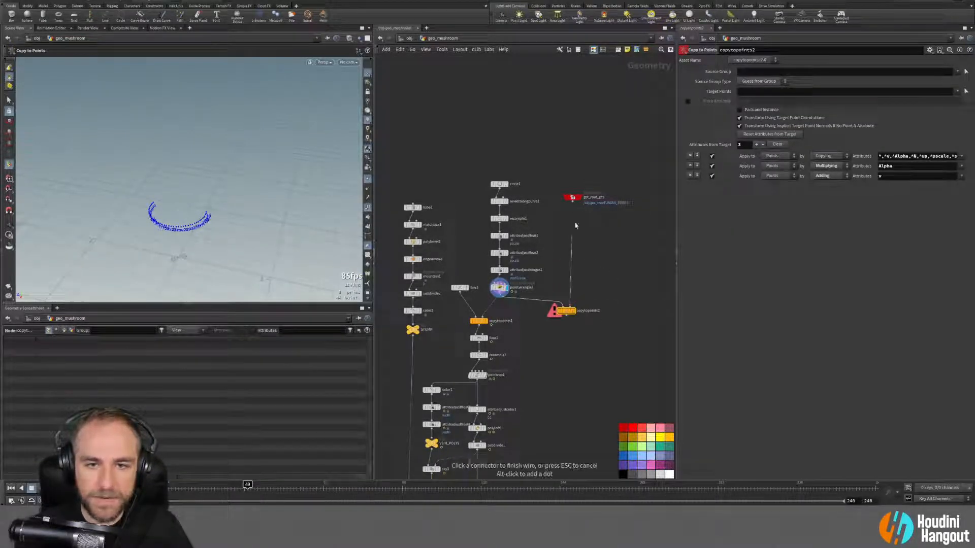
pyautogui.click(572, 201)
pyautogui.click(574, 311)
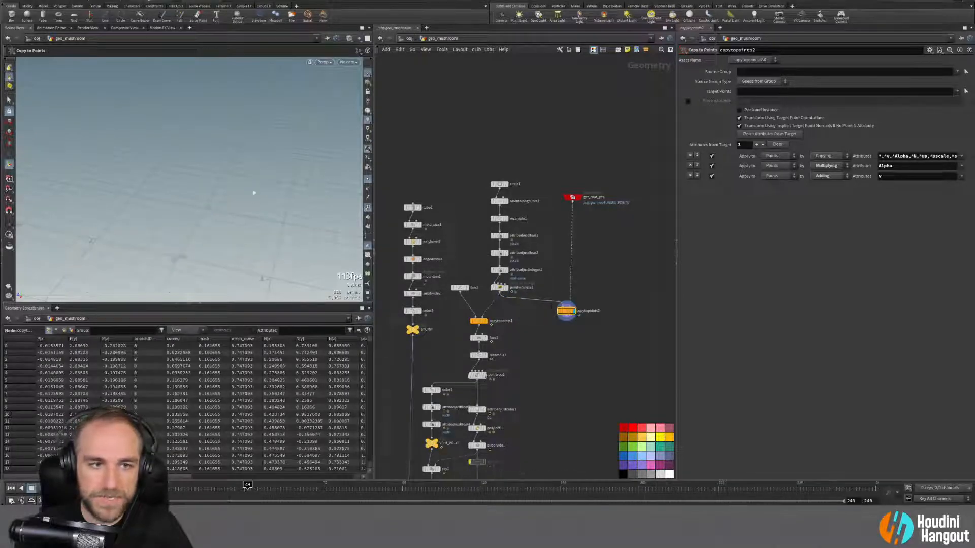
# Step: Turn off the point number display and inspect the arcs copied onto the fungus points
pyautogui.keyDown('alt'); pyautogui.moveTo(243, 92); pyautogui.dragTo(237, 168, button='middle'); pyautogui.keyUp('alt')
pyautogui.keyDown('alt'); pyautogui.moveTo(237, 167); pyautogui.dragTo(330, 113, button='right'); pyautogui.keyUp('alt')
pyautogui.keyDown('alt'); pyautogui.moveTo(206, 183); pyautogui.dragTo(241, 159, button='middle'); pyautogui.keyUp('alt')
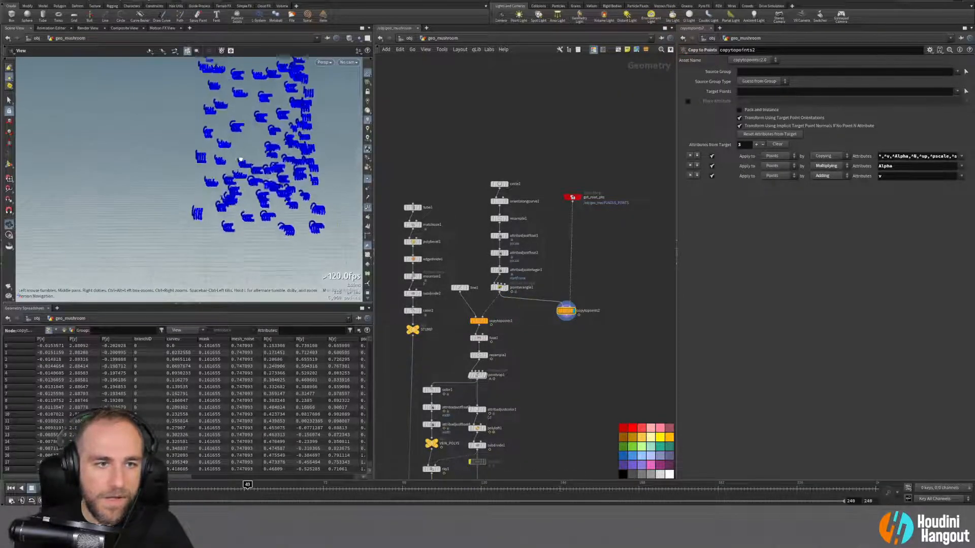
pyautogui.keyDown('alt'); pyautogui.moveTo(241, 159); pyautogui.dragTo(227, 159); pyautogui.keyUp('alt')
pyautogui.keyDown('alt'); pyautogui.moveTo(227, 159); pyautogui.dragTo(230, 134, button='right'); pyautogui.keyUp('alt')
pyautogui.keyDown('alt'); pyautogui.moveTo(230, 134); pyautogui.dragTo(309, 150); pyautogui.keyUp('alt')
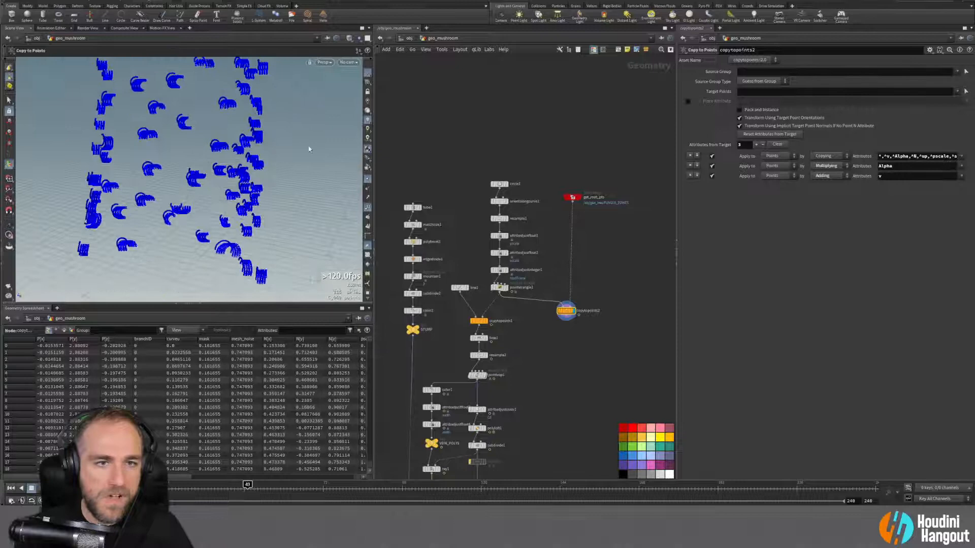
pyautogui.click(368, 206)
pyautogui.keyDown('alt'); pyautogui.moveTo(184, 180); pyautogui.dragTo(207, 167, button='right'); pyautogui.keyUp('alt')
pyautogui.moveTo(208, 168)
pyautogui.keyDown('alt'); pyautogui.mouseDown()
pyautogui.moveTo(207, 176)
pyautogui.moveTo(254, 168)
pyautogui.moveTo(191, 184)
pyautogui.moveTo(48, 174)
pyautogui.moveTo(178, 152)
pyautogui.moveTo(203, 180)
pyautogui.mouseUp(); pyautogui.keyUp('alt')
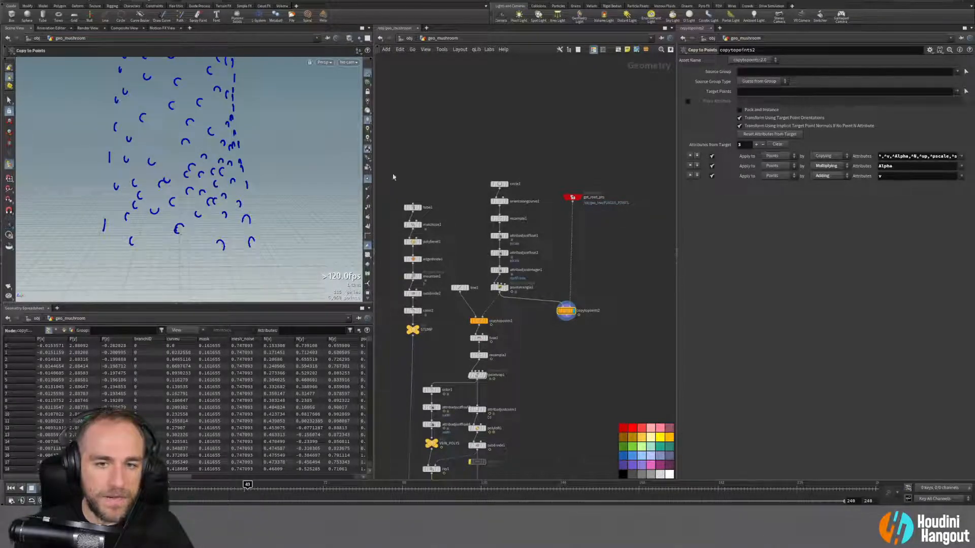
# Step: Shift the circle1-to-pointwrangle1 chain above copytopoints2, and duplicate copytopoints2 below STUMP to copy the stump onto the get_root_pts points
pyautogui.moveTo(475, 168); pyautogui.dragTo(516, 255)
pyautogui.moveTo(564, 311); pyautogui.dragTo(564, 318)
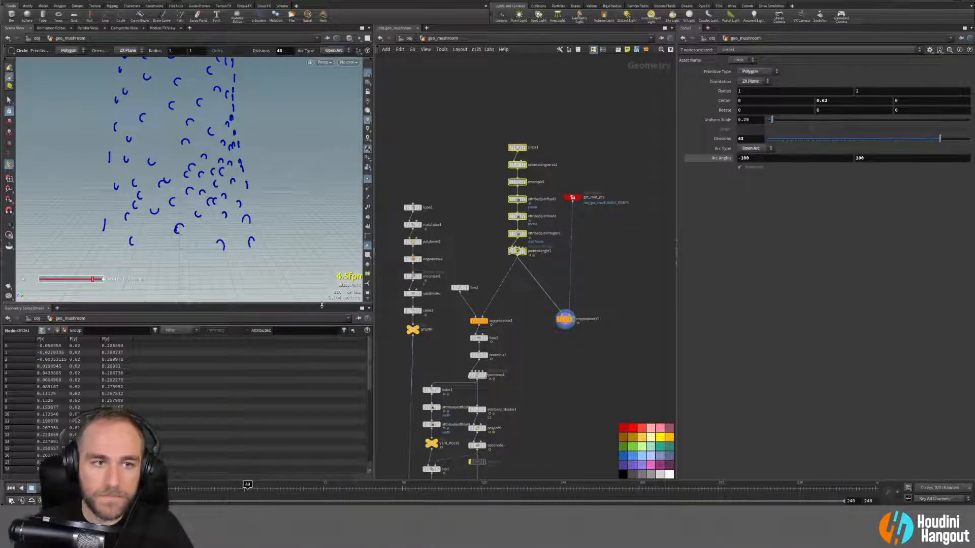
pyautogui.moveTo(418, 235); pyautogui.dragTo(440, 337)
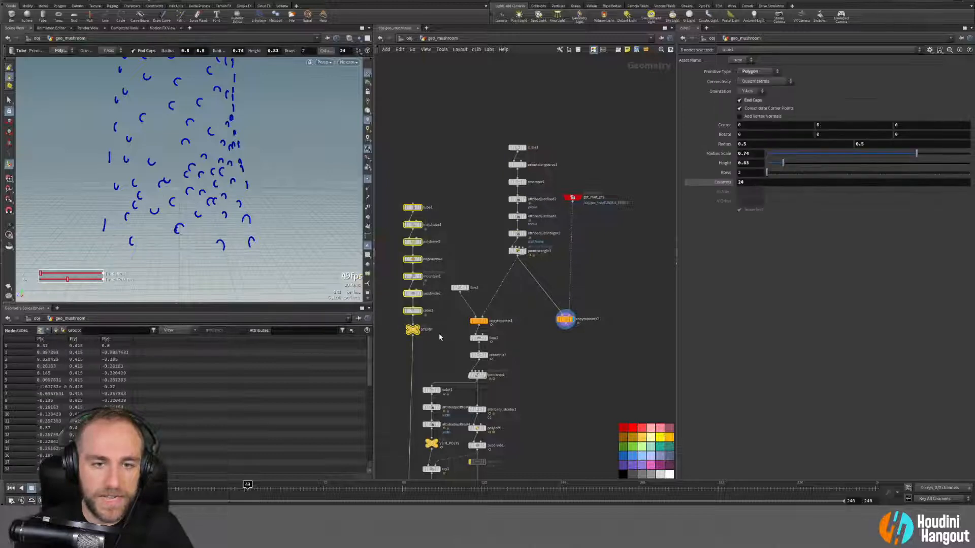
pyautogui.moveTo(384, 198); pyautogui.dragTo(445, 344)
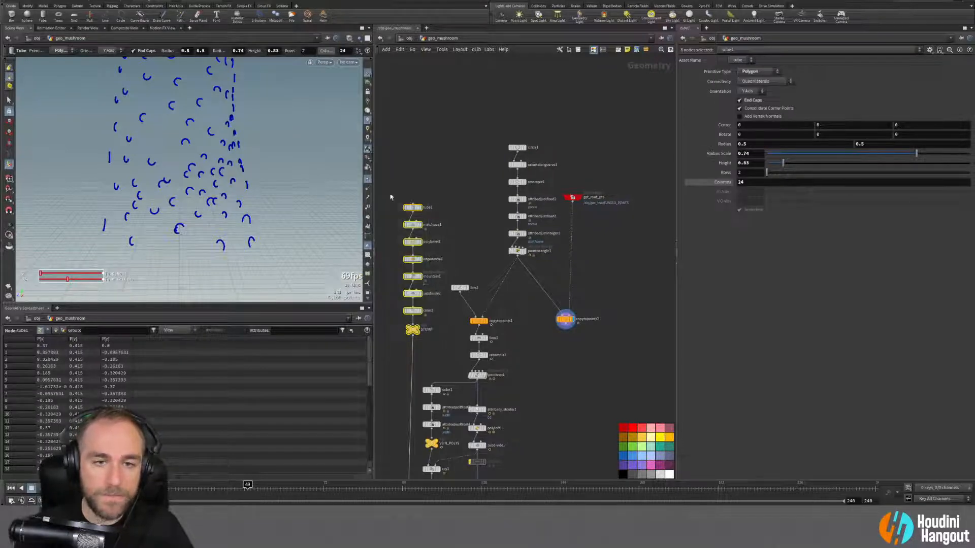
pyautogui.moveTo(390, 197); pyautogui.dragTo(440, 339)
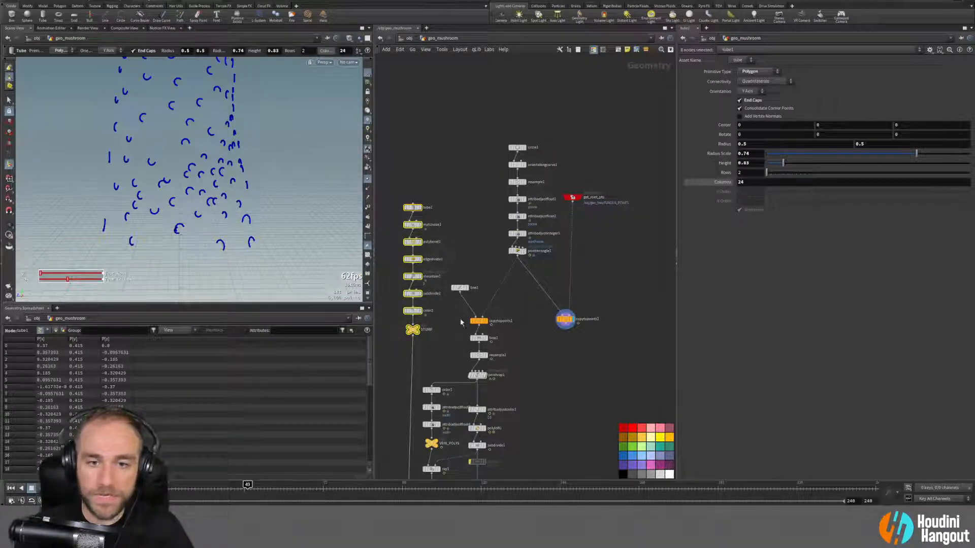
pyautogui.keyDown('alt'); pyautogui.moveTo(563, 321); pyautogui.dragTo(413, 336); pyautogui.keyUp('alt')
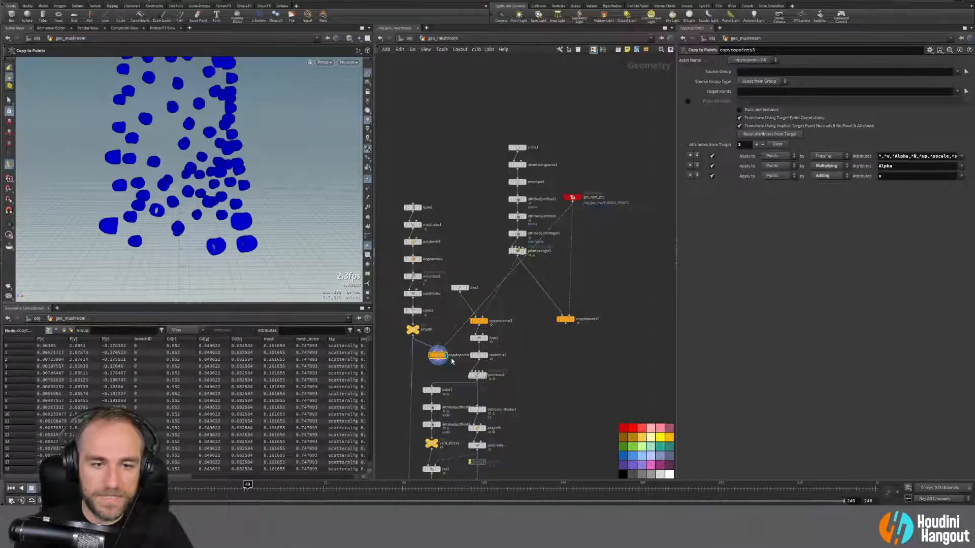
# Step: Hide the point markers in the viewport and inspect the copied stumps' shading and orientation
pyautogui.scroll(3, 263, 251)
pyautogui.click(367, 179)
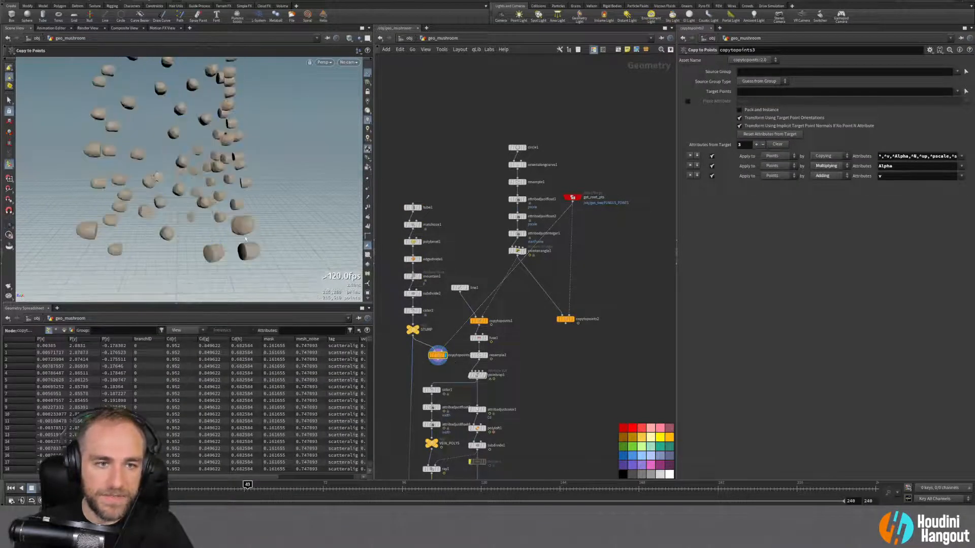
pyautogui.keyDown('alt'); pyautogui.moveTo(264, 213); pyautogui.dragTo(274, 231); pyautogui.keyUp('alt')
# Step: Display copytopoints2 with copytopoints3 as a template and check how the arcs line up with the stumps
pyautogui.click(574, 323)
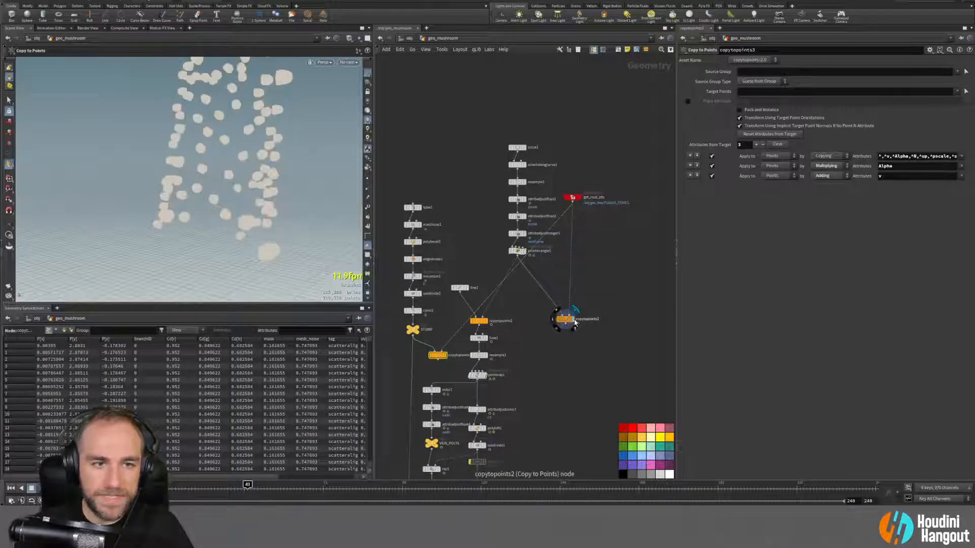
pyautogui.click(566, 323)
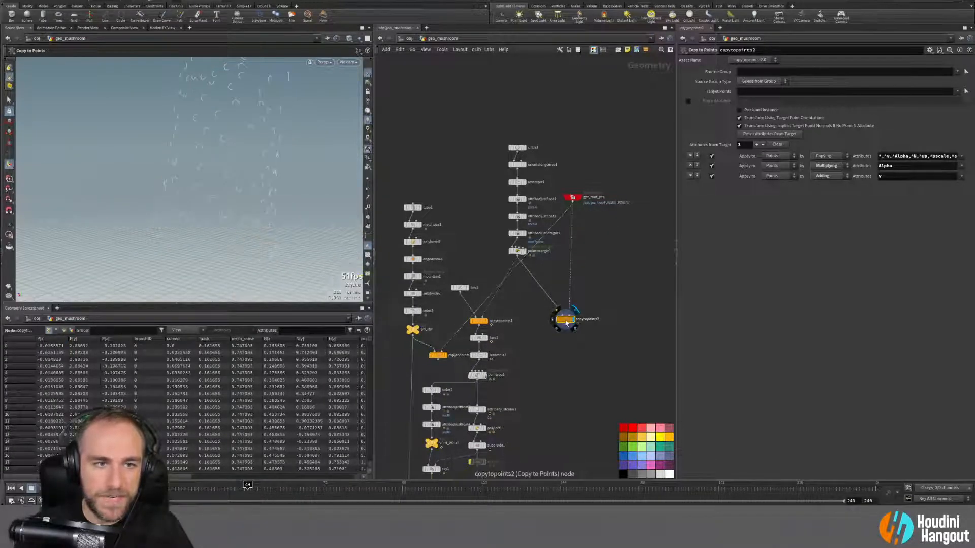
pyautogui.click(443, 356)
pyautogui.keyDown('alt'); pyautogui.moveTo(239, 197); pyautogui.dragTo(210, 188); pyautogui.keyUp('alt')
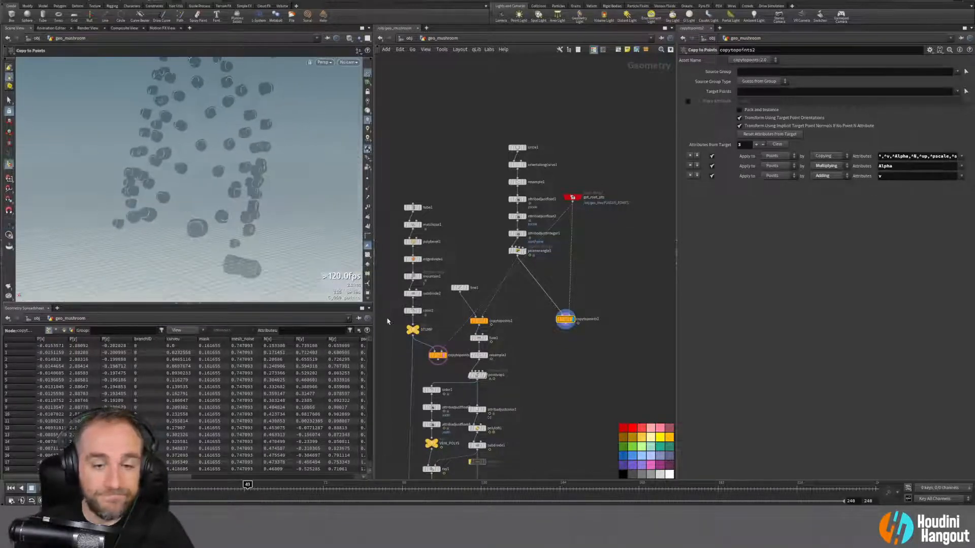
# Step: Enable Pack and Instance on copytopoints3
pyautogui.click(437, 355)
pyautogui.click(739, 110)
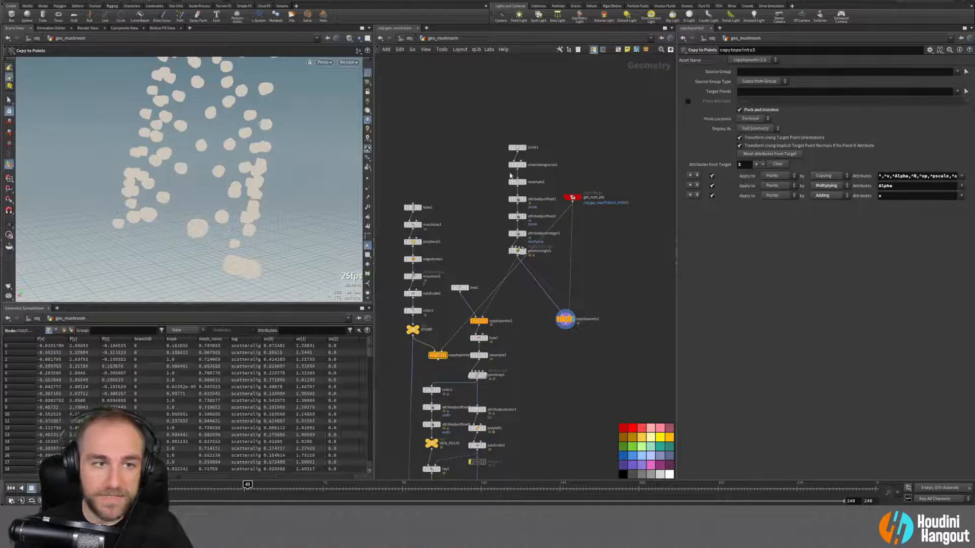
# Step: Display copytopoints2, duplicate get_root_pts beside copytopoints3 as its own target-point source, and move the original get_root_pts closer to copytopoints2
pyautogui.keyDown('alt'); pyautogui.moveTo(203, 177); pyautogui.dragTo(274, 175); pyautogui.keyUp('alt')
pyautogui.click(565, 319)
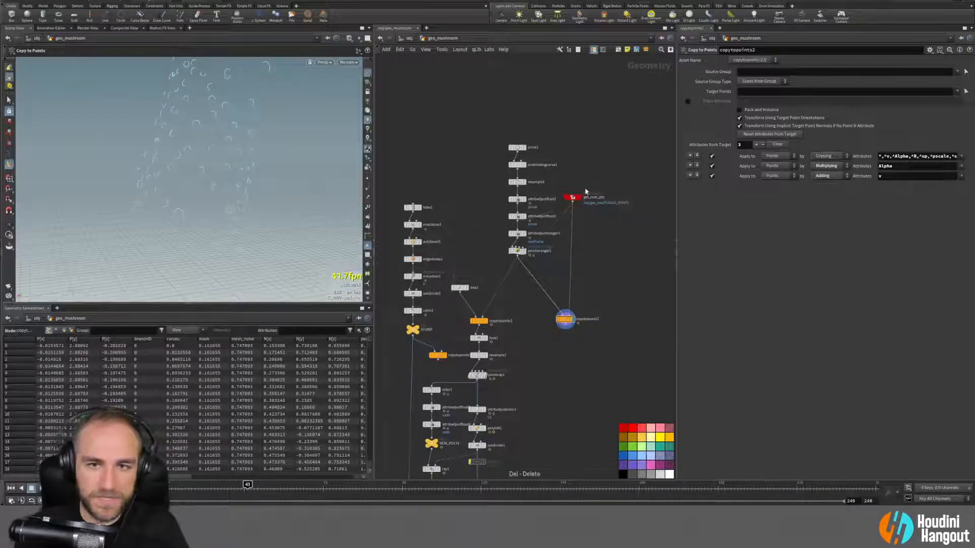
pyautogui.click(574, 200)
pyautogui.keyDown('alt'); pyautogui.moveTo(575, 200); pyautogui.dragTo(448, 322); pyautogui.keyUp('alt')
pyautogui.moveTo(439, 356); pyautogui.dragTo(441, 344)
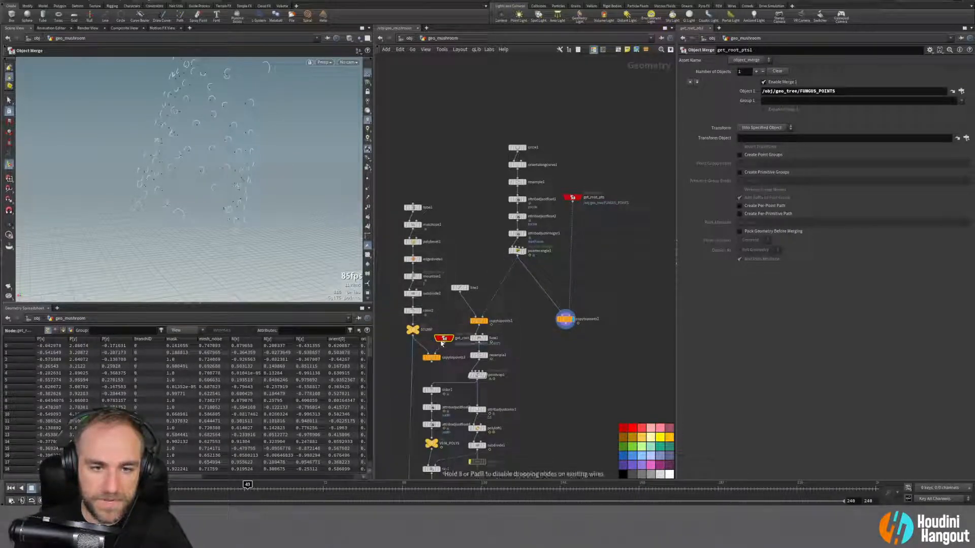
pyautogui.moveTo(573, 197); pyautogui.dragTo(581, 260)
# Step: Collapse the geometry spreadsheet and show point markers in the viewport to inspect the arcs copied by copytopoints2
pyautogui.moveTo(220, 229)
pyautogui.keyDown('alt'); pyautogui.mouseDown()
pyautogui.moveTo(216, 212)
pyautogui.moveTo(167, 204)
pyautogui.moveTo(213, 198)
pyautogui.moveTo(223, 216)
pyautogui.mouseUp(); pyautogui.keyUp('alt')
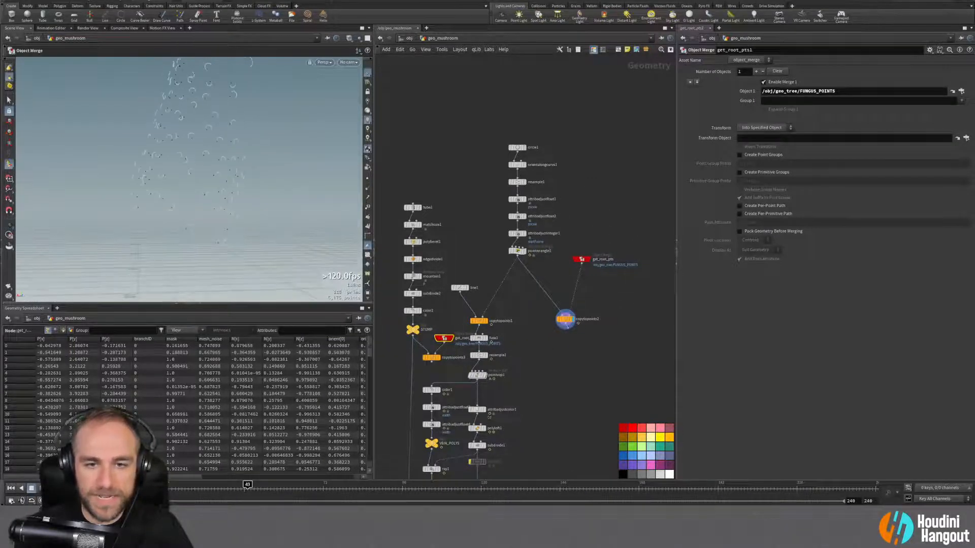
pyautogui.middleClick(566, 326)
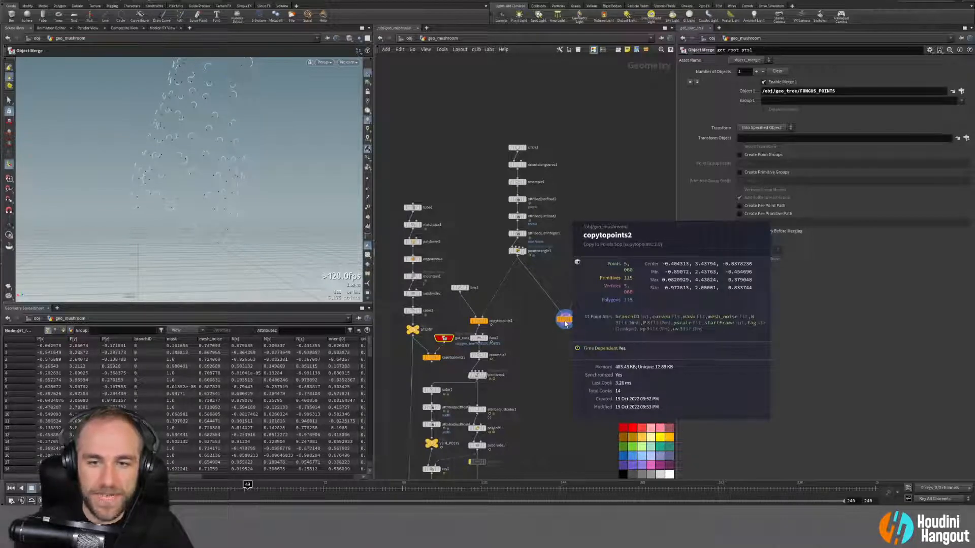
pyautogui.moveTo(564, 318); pyautogui.dragTo(553, 301)
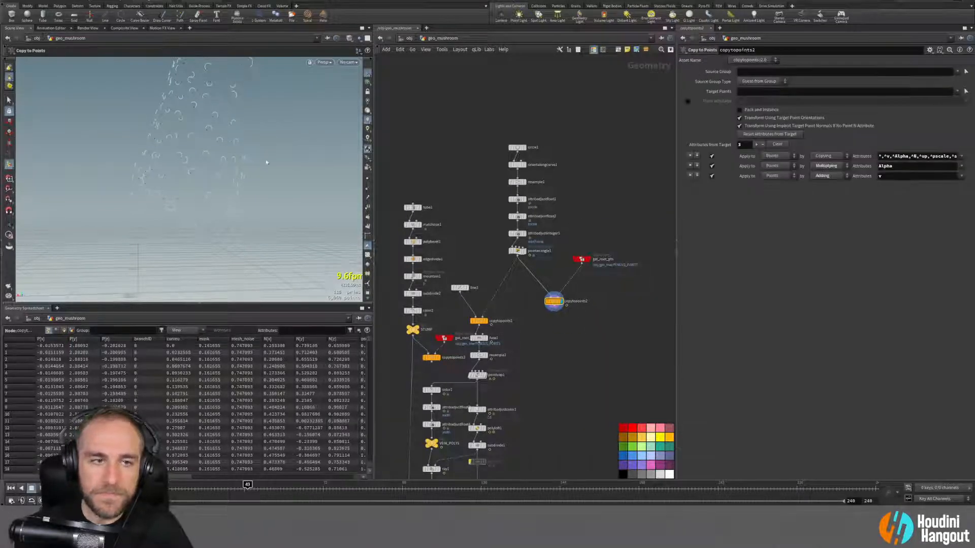
pyautogui.keyDown('alt'); pyautogui.moveTo(166, 151); pyautogui.dragTo(215, 178); pyautogui.keyUp('alt')
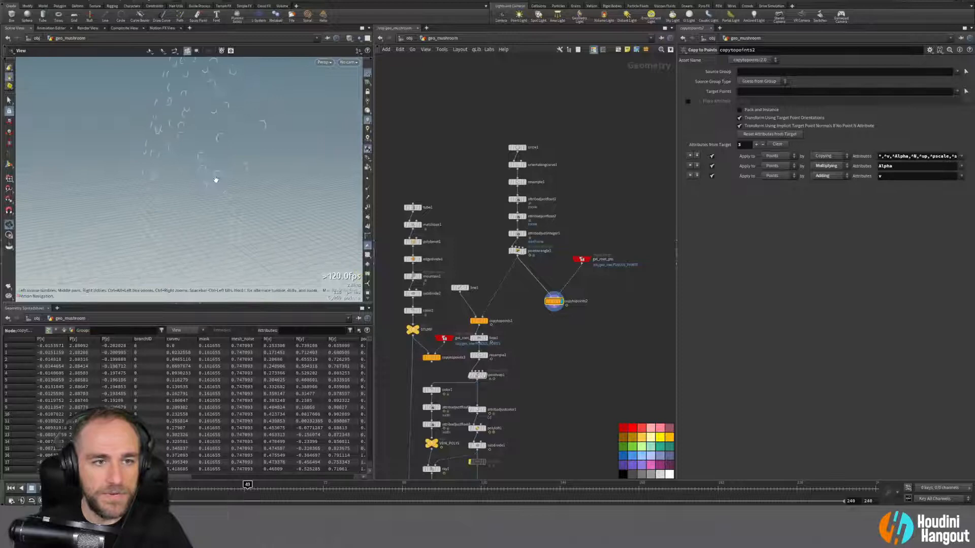
pyautogui.click(197, 304)
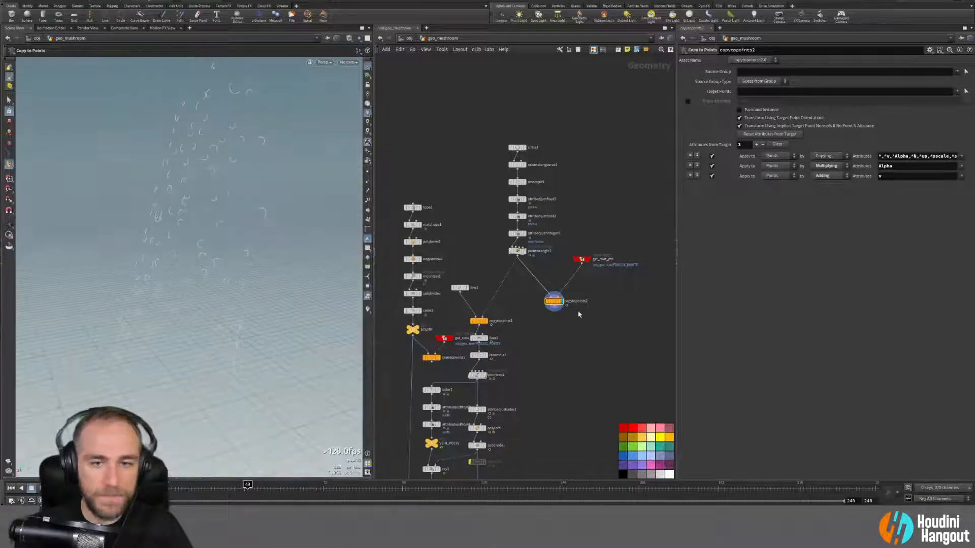
pyautogui.click(368, 173)
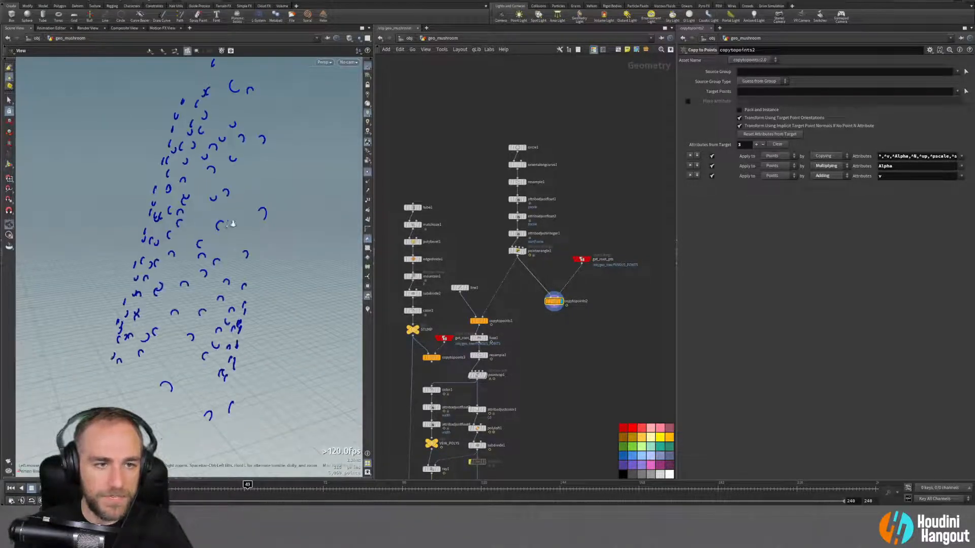
pyautogui.keyDown('alt'); pyautogui.moveTo(232, 222); pyautogui.dragTo(285, 203, button='right'); pyautogui.keyUp('alt')
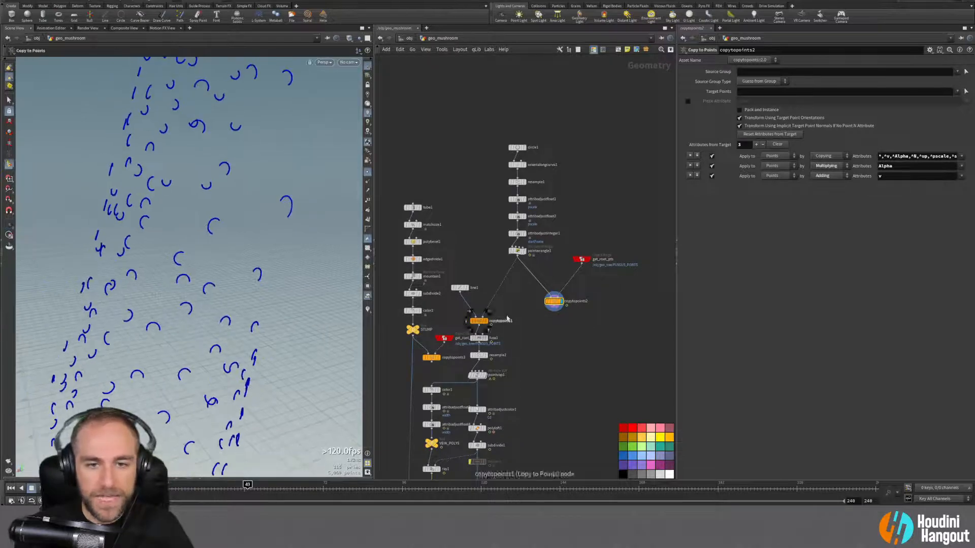
# Step: Wire copytopoints2 into the target-points input of copytopoints1 and display copytopoints1 to check the copied lines
pyautogui.moveTo(483, 317); pyautogui.dragTo(554, 307)
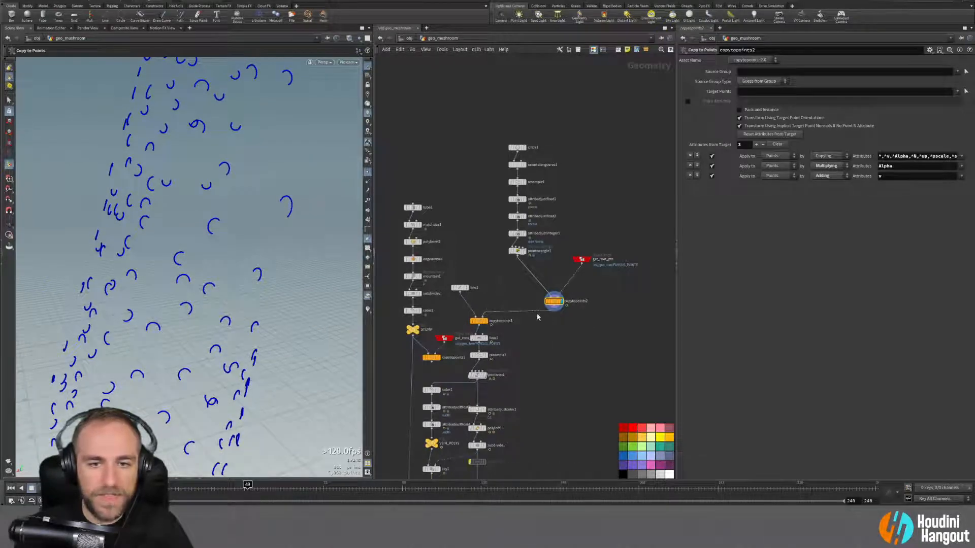
pyautogui.click(484, 321)
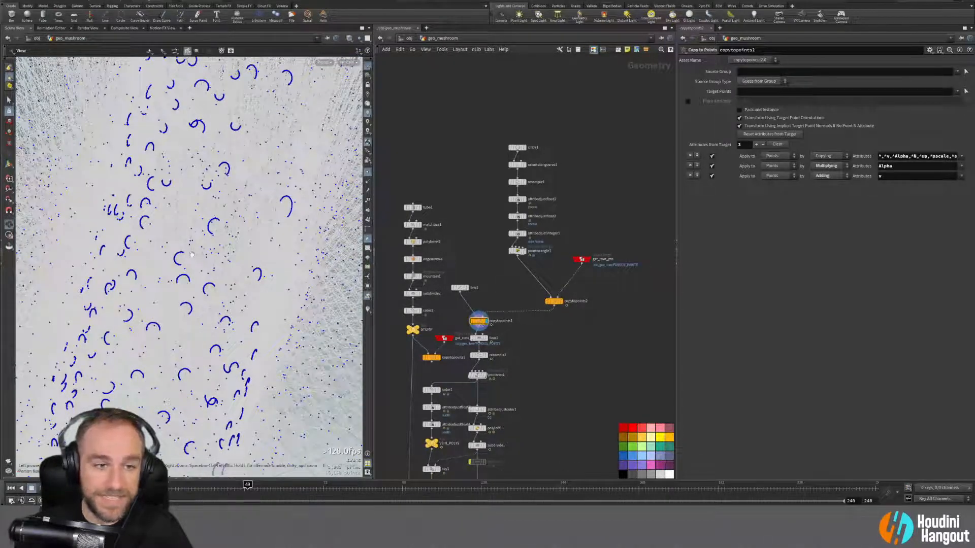
pyautogui.keyDown('alt'); pyautogui.moveTo(299, 284); pyautogui.dragTo(195, 236, button='right'); pyautogui.keyUp('alt')
pyautogui.keyDown('alt'); pyautogui.moveTo(196, 236); pyautogui.dragTo(282, 407); pyautogui.keyUp('alt')
pyautogui.keyDown('alt'); pyautogui.moveTo(283, 407); pyautogui.dragTo(350, 422, button='right'); pyautogui.keyUp('alt')
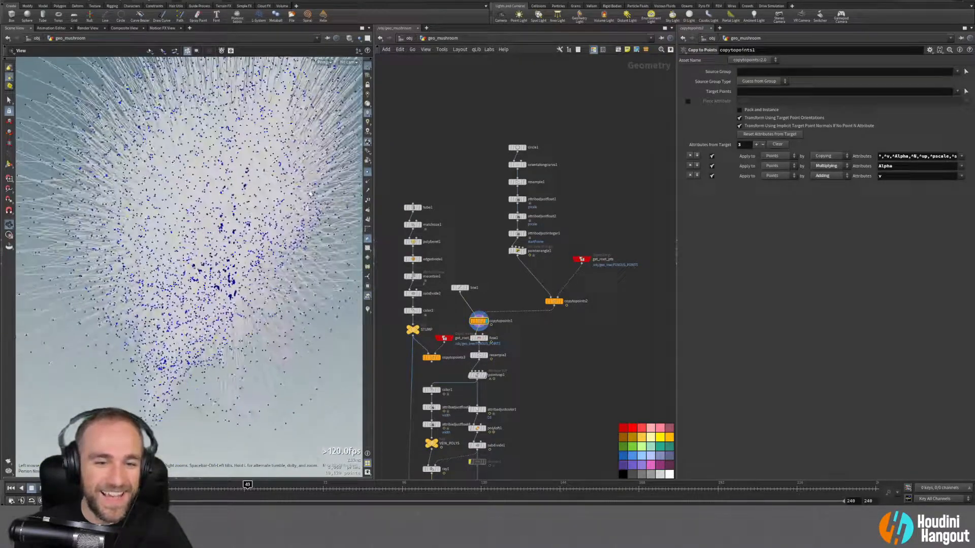
# Step: Set the length of line1 to 0.05 and check the lines fanning out from the arcs
pyautogui.click(459, 288)
pyautogui.moveTo(814, 102); pyautogui.dragTo(769, 100)
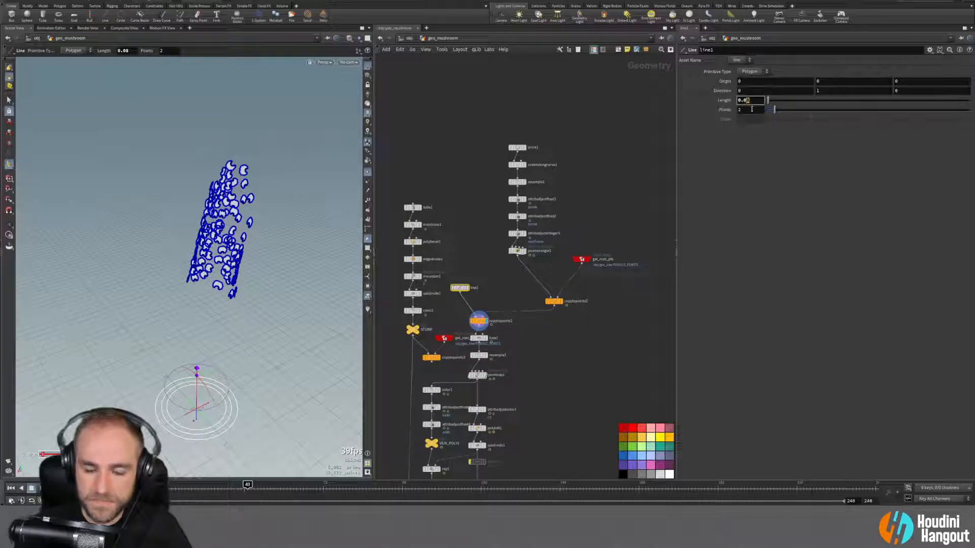
pyautogui.write('5')
pyautogui.press('Return')
pyautogui.moveTo(314, 194); pyautogui.dragTo(330, 182, button='right')
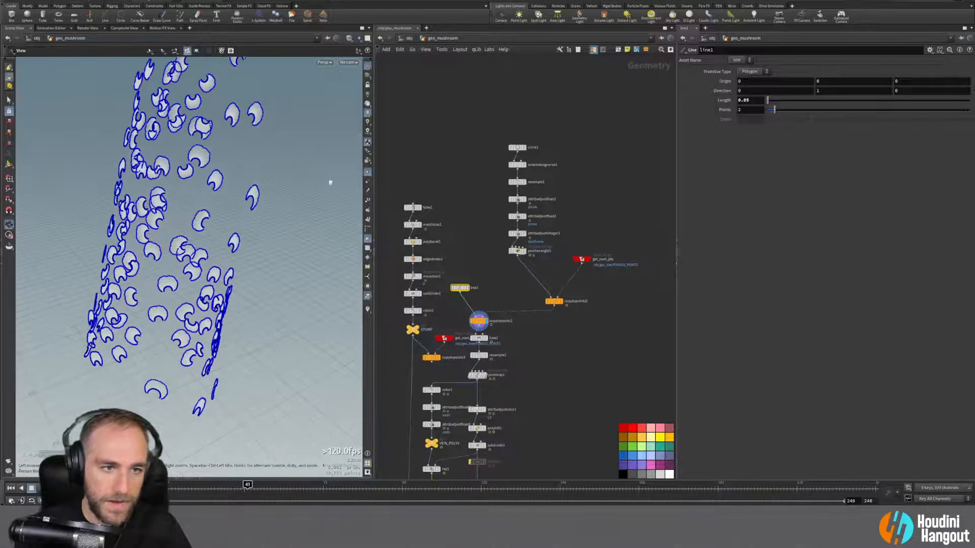
pyautogui.moveTo(330, 183); pyautogui.dragTo(129, 197)
# Step: Check pointvop1's output, then display resample2 and set its maximum segment length to 0.001
pyautogui.click(484, 375)
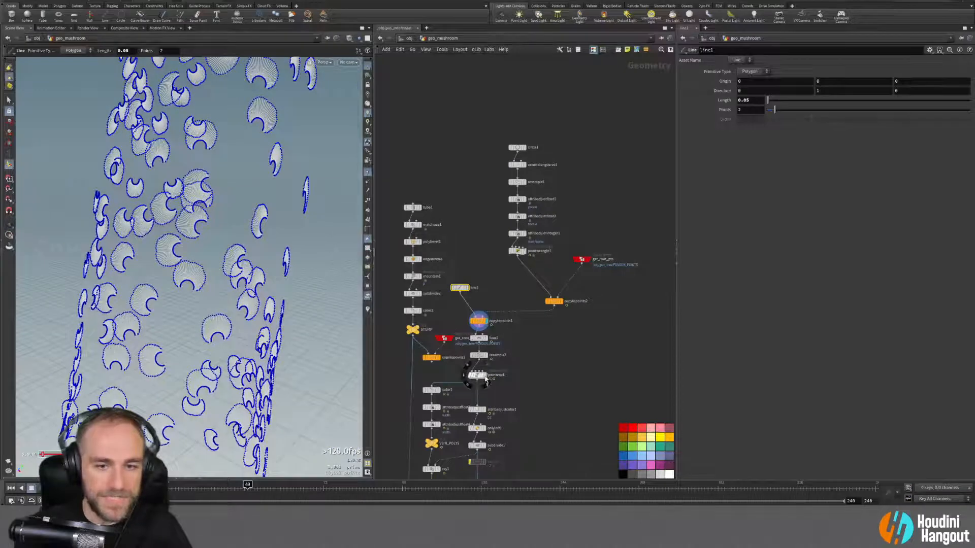
pyautogui.click(485, 355)
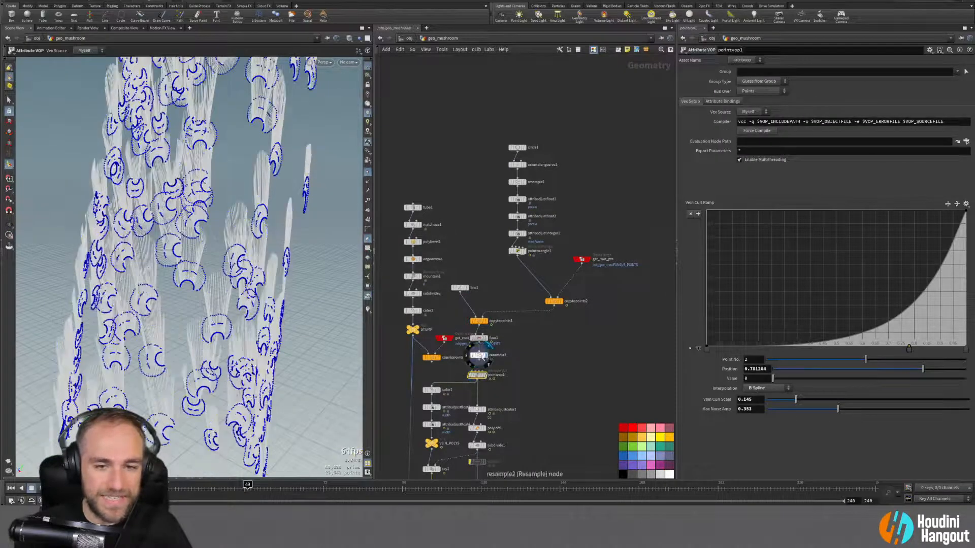
pyautogui.click(478, 356)
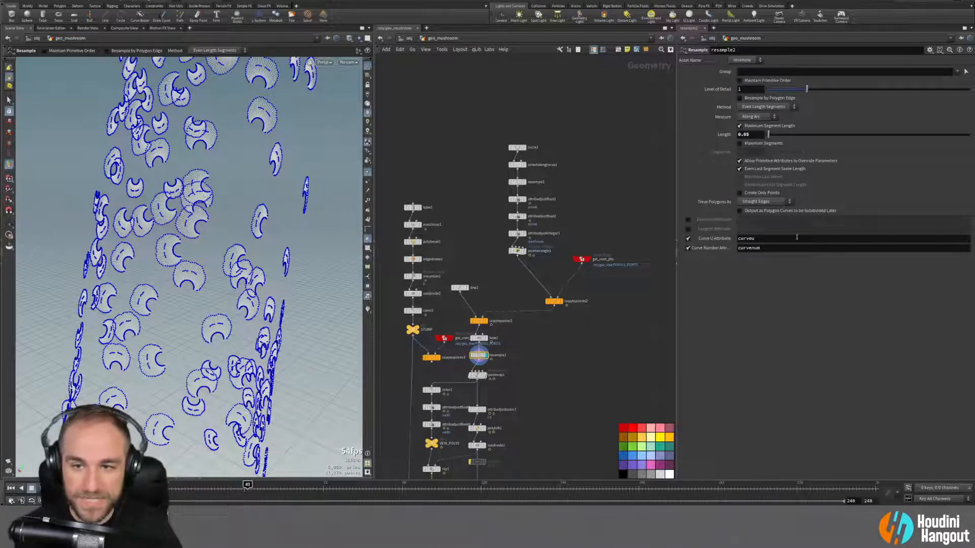
pyautogui.click(746, 135)
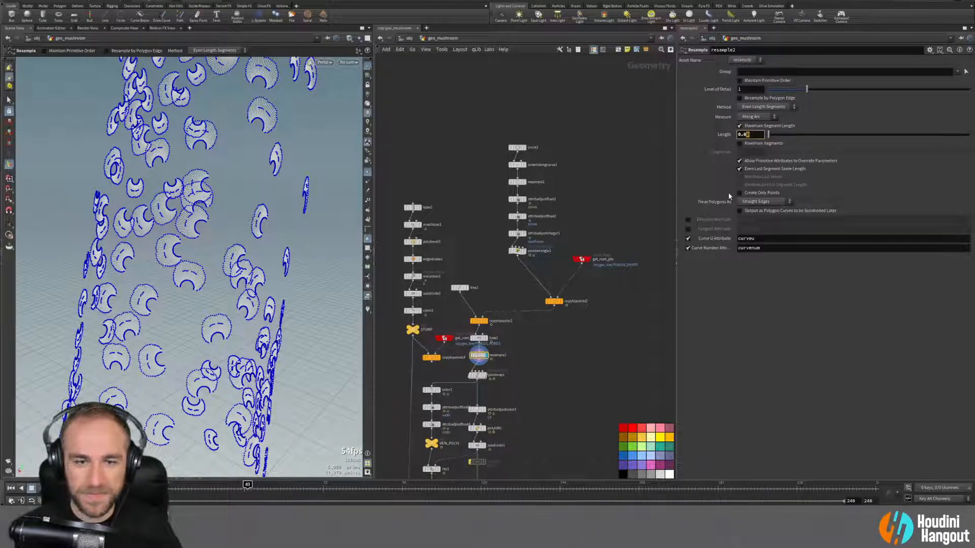
pyautogui.write('0.001')
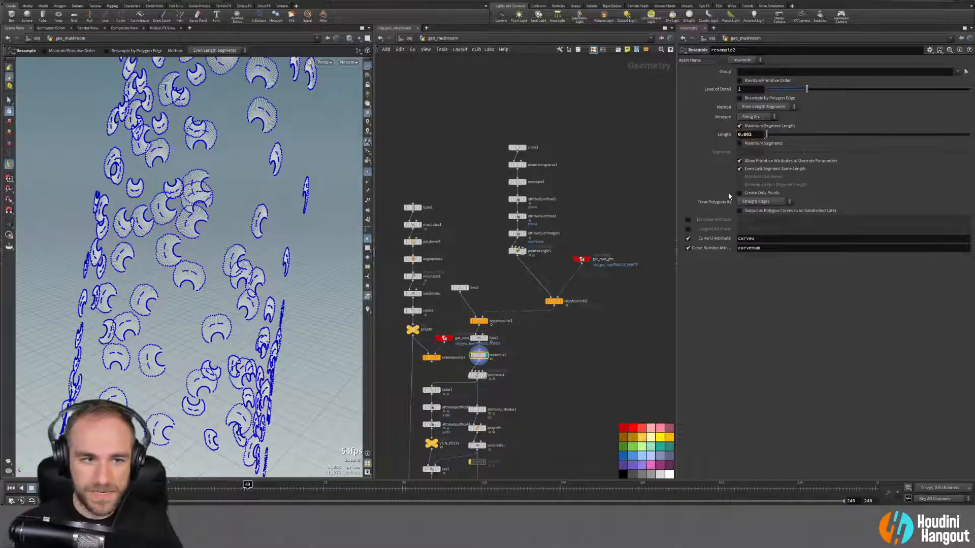
pyautogui.press('Return')
pyautogui.press('space')
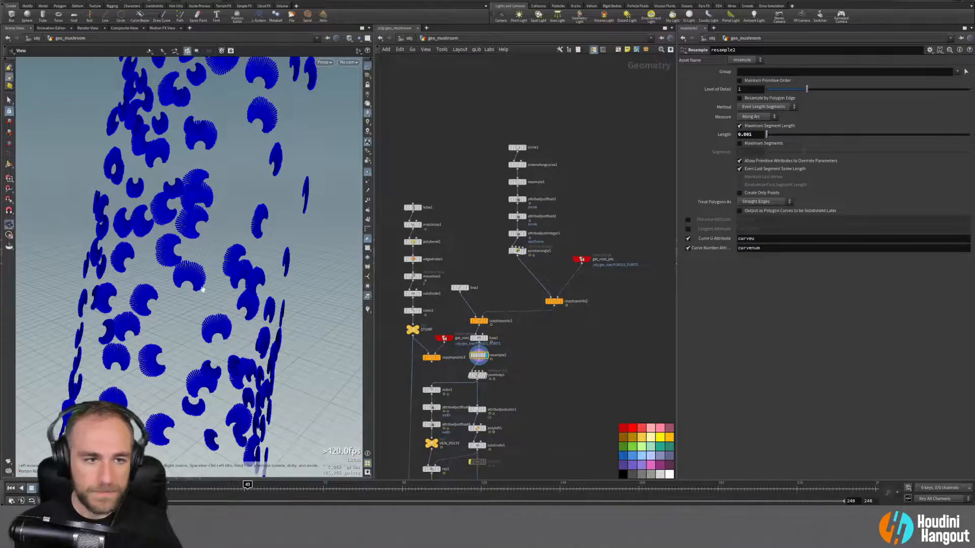
pyautogui.moveTo(203, 289); pyautogui.dragTo(486, 203, button='right')
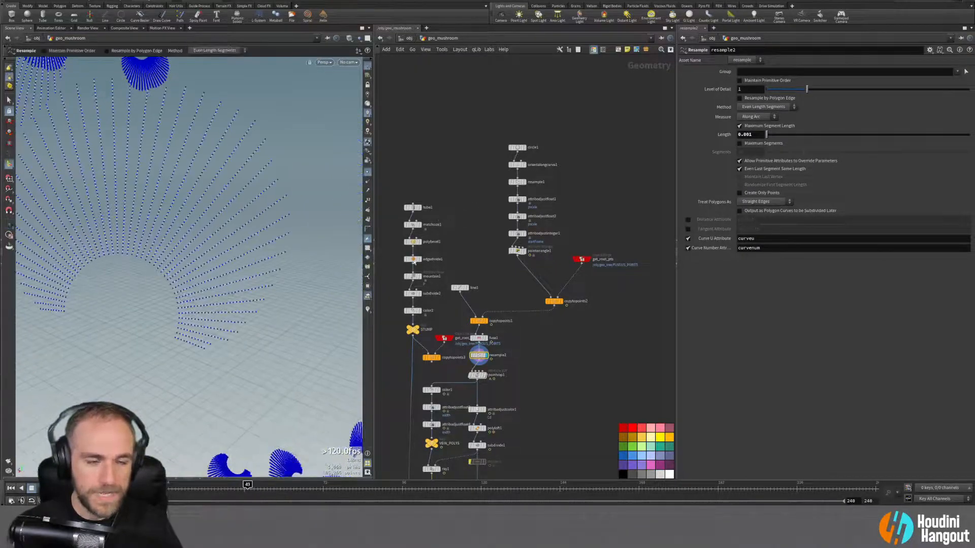
pyautogui.scroll(-5, 211, 235)
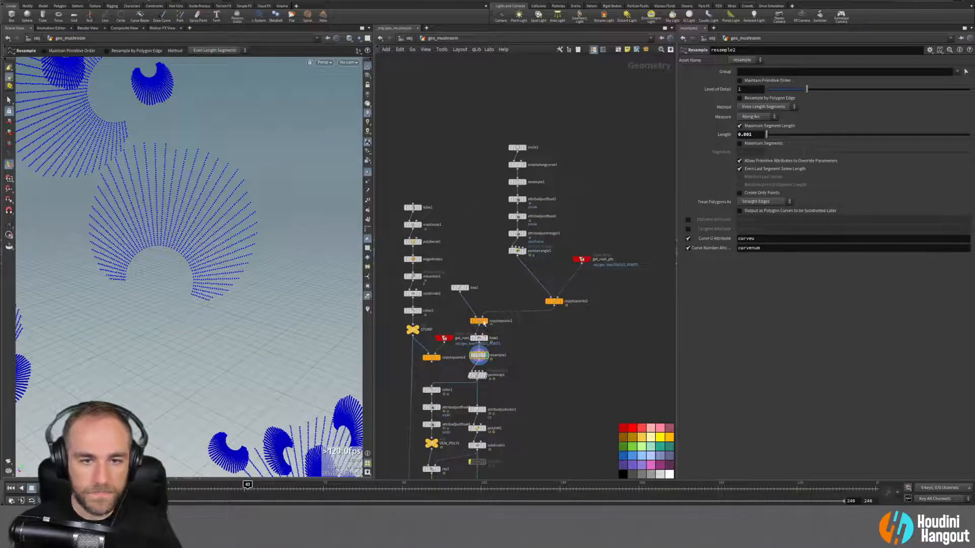
# Step: Compare the outputs of fuse1, copytopoints1 and copytopoints2, and scrub the timeline to check the growth on copytopoints1
pyautogui.click(485, 338)
pyautogui.click(481, 339)
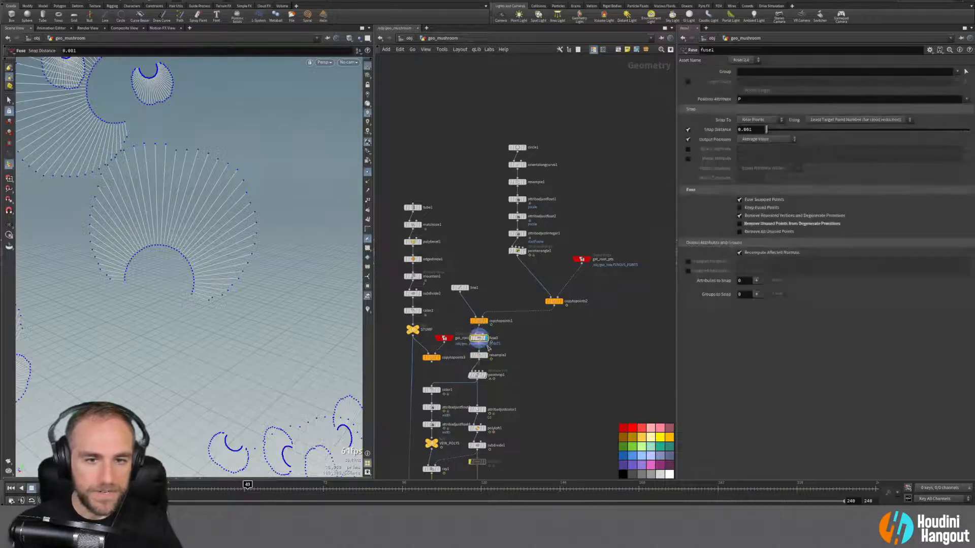
pyautogui.scroll(-4, 200, 252)
pyautogui.keyDown('alt'); pyautogui.moveTo(200, 252); pyautogui.dragTo(226, 225); pyautogui.keyUp('alt')
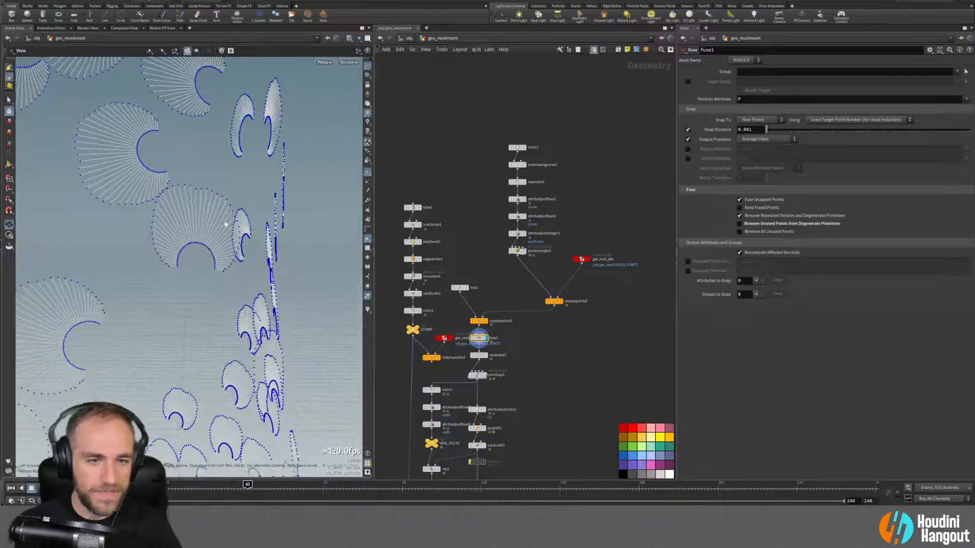
pyautogui.click(478, 321)
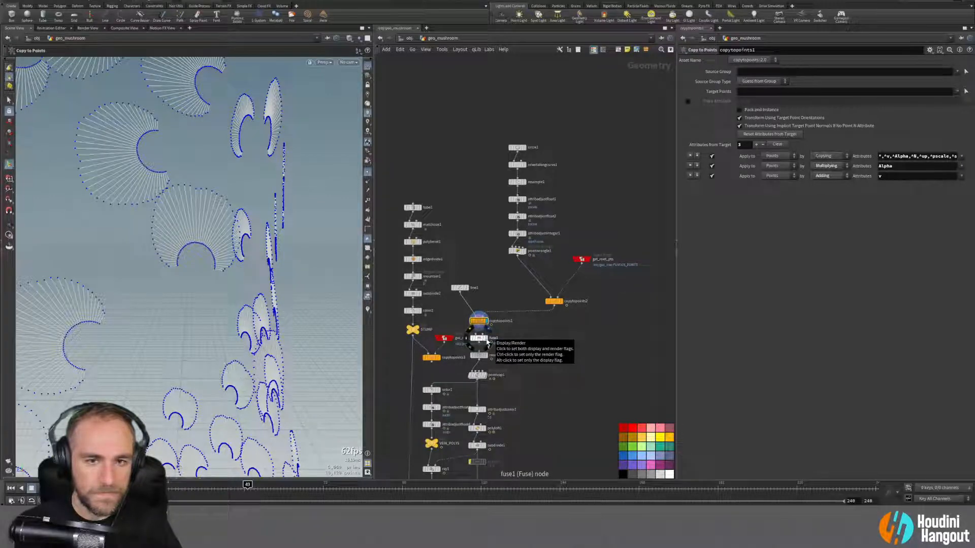
pyautogui.click(561, 302)
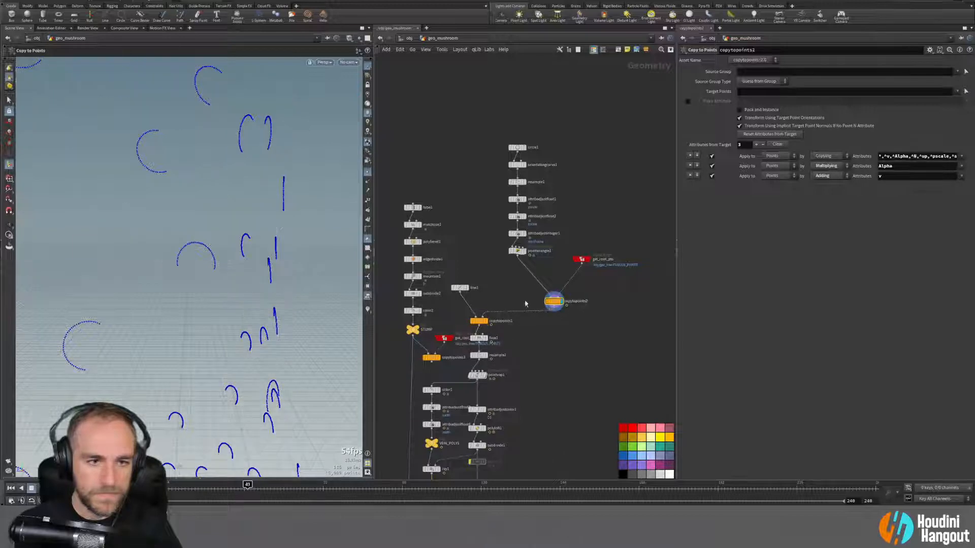
pyautogui.click(486, 322)
pyautogui.moveTo(101, 493); pyautogui.dragTo(124, 501)
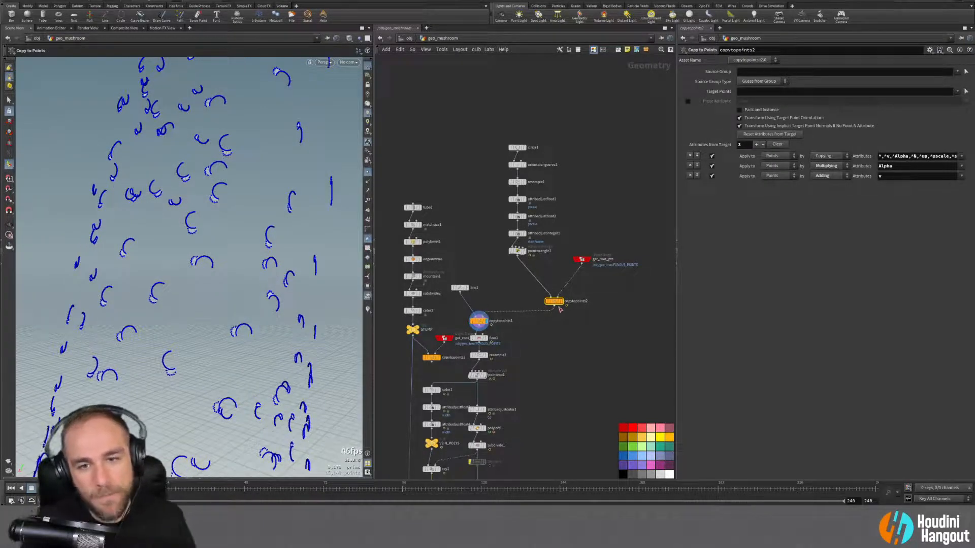
# Step: Move the circle1-to-pointwrangle1 chain, get_root_pts and copytopoints2 closer together above copytopoints1
pyautogui.moveTo(555, 302)
pyautogui.mouseDown()
pyautogui.moveTo(497, 292)
pyautogui.moveTo(512, 293)
pyautogui.mouseUp()
pyautogui.moveTo(476, 130)
pyautogui.mouseDown()
pyautogui.moveTo(555, 255)
pyautogui.moveTo(488, 259)
pyautogui.mouseUp()
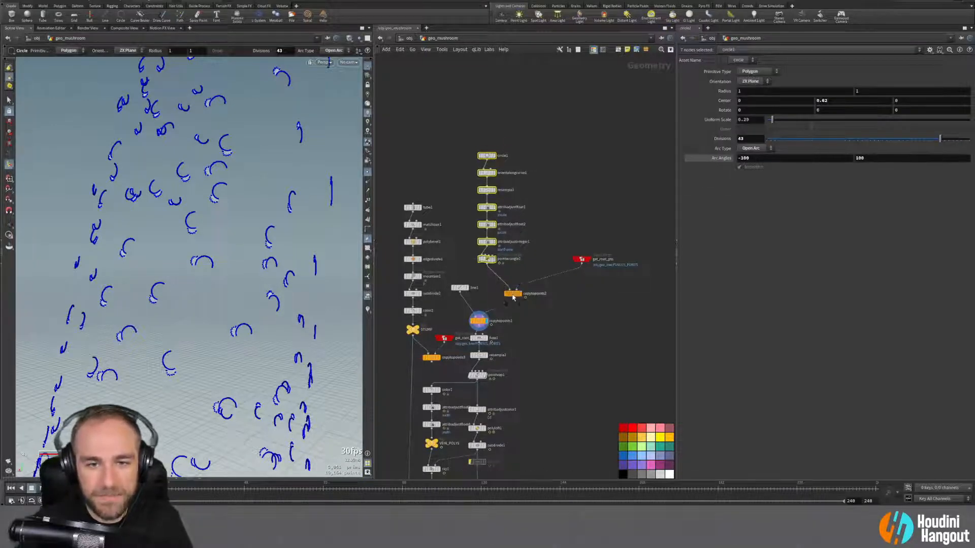
pyautogui.moveTo(513, 298); pyautogui.dragTo(503, 295)
pyautogui.moveTo(582, 260); pyautogui.dragTo(542, 260)
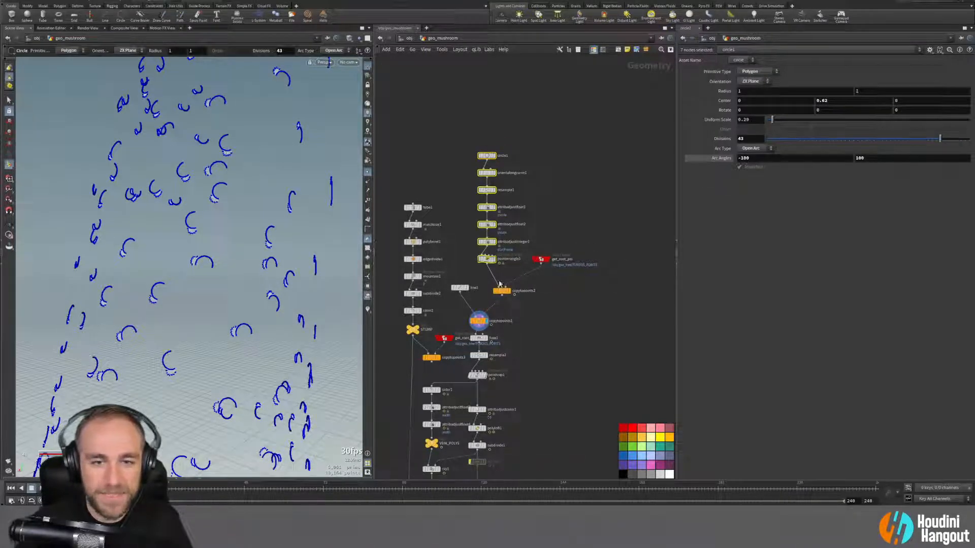
pyautogui.moveTo(503, 294); pyautogui.dragTo(514, 291)
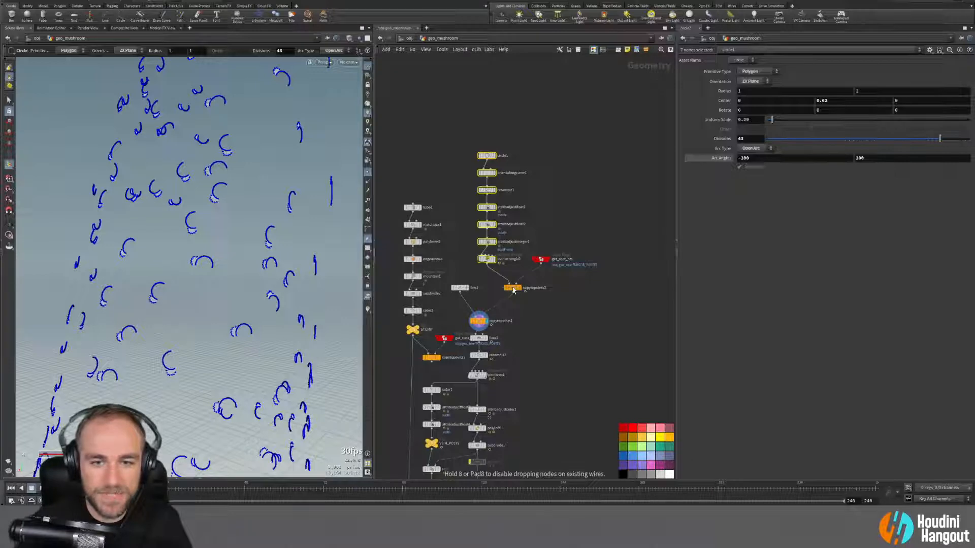
# Step: Examine the partly grown lines around the trunk from several angles
pyautogui.click(541, 260)
pyautogui.keyDown('alt'); pyautogui.moveTo(328, 226); pyautogui.dragTo(223, 254); pyautogui.keyUp('alt')
pyautogui.keyDown('alt'); pyautogui.moveTo(273, 186); pyautogui.dragTo(226, 212); pyautogui.keyUp('alt')
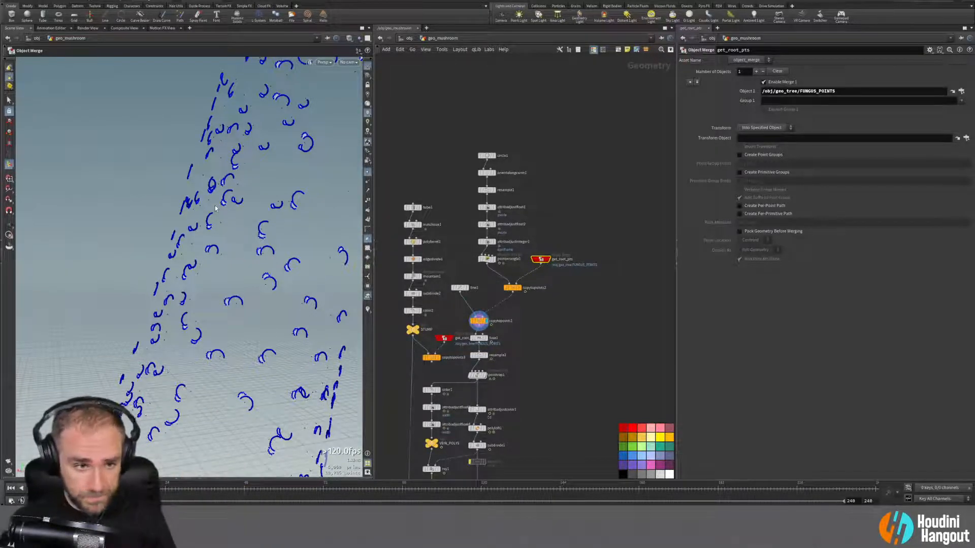
pyautogui.keyDown('alt'); pyautogui.moveTo(226, 212); pyautogui.dragTo(117, 237, button='right'); pyautogui.keyUp('alt')
pyautogui.keyDown('alt'); pyautogui.moveTo(117, 237); pyautogui.dragTo(201, 247); pyautogui.keyUp('alt')
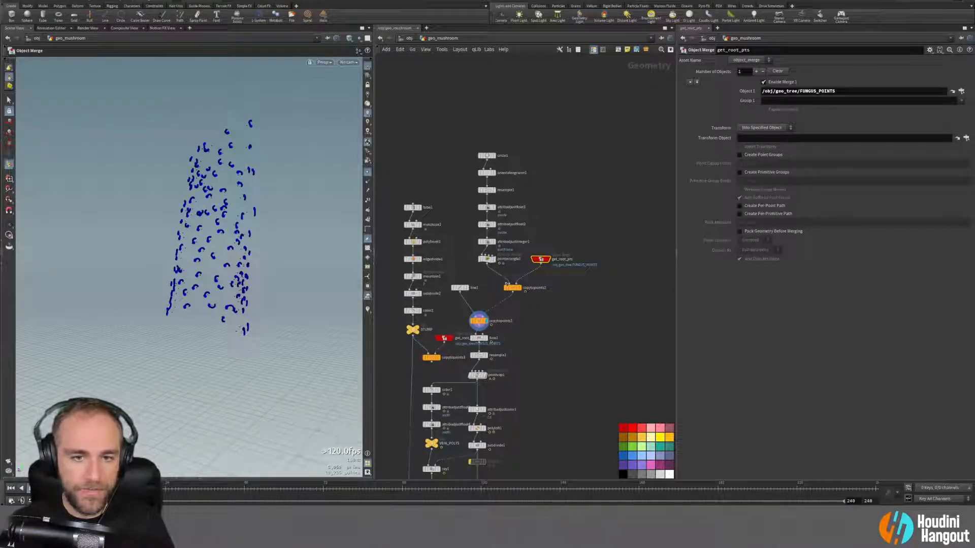
# Step: Reopen the geometry spreadsheet and examine the point attributes carried by copytopoints2
pyautogui.click(513, 288)
pyautogui.middleClick(513, 288)
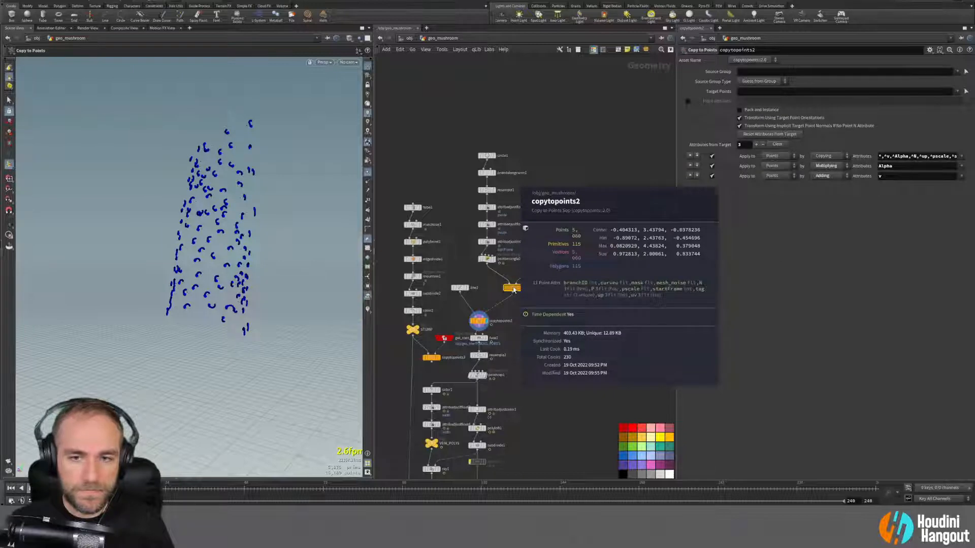
pyautogui.click(198, 475)
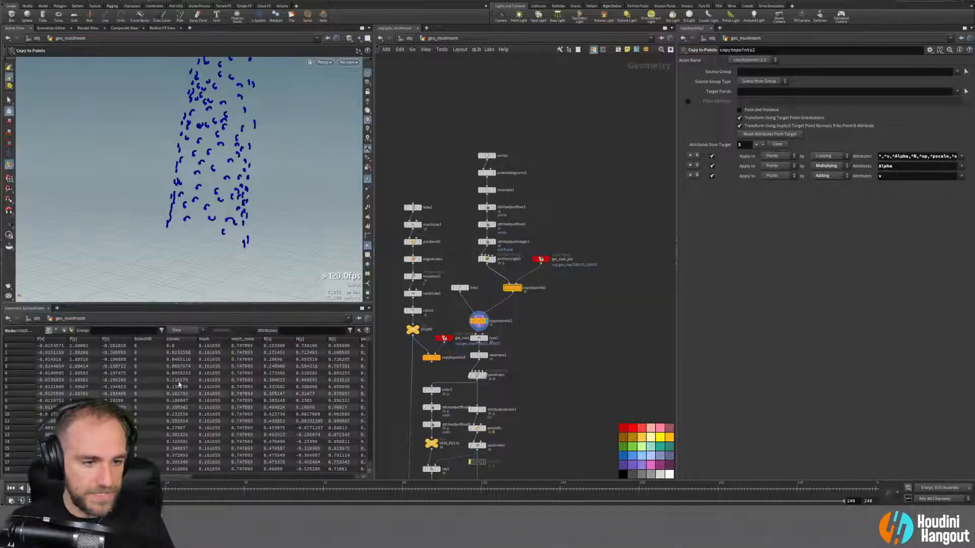
pyautogui.middleClick(512, 288)
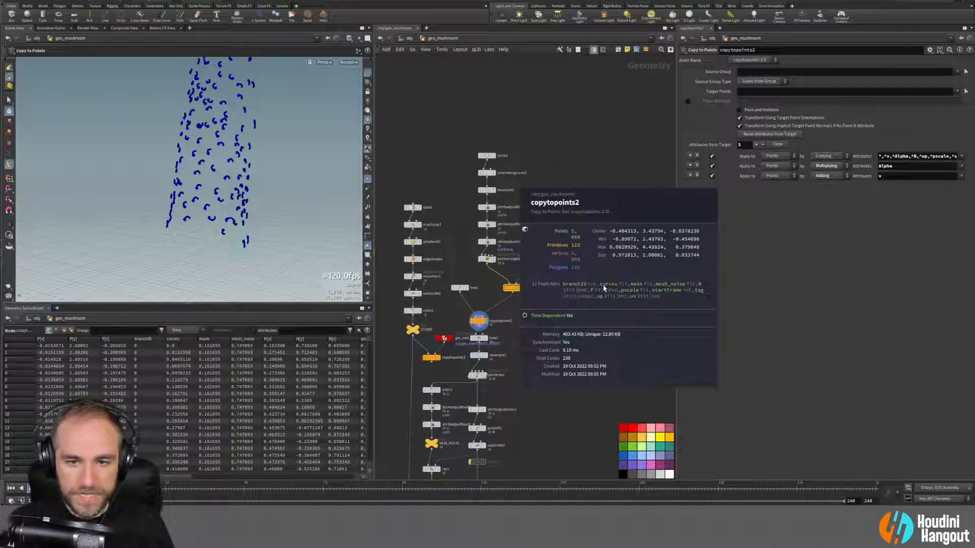
# Step: Check the point attributes in copytopoints2's node info and examine the scattered arcs around the trunk up close and from several angles
pyautogui.click(502, 288)
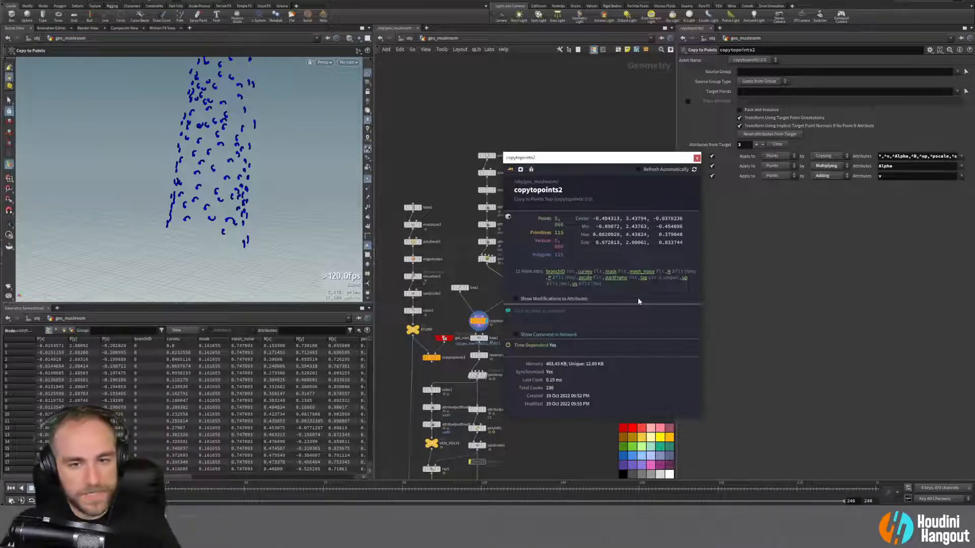
pyautogui.click(697, 158)
pyautogui.keyDown('alt'); pyautogui.moveTo(189, 145); pyautogui.dragTo(259, 176, button='right'); pyautogui.keyUp('alt')
pyautogui.press('Return')
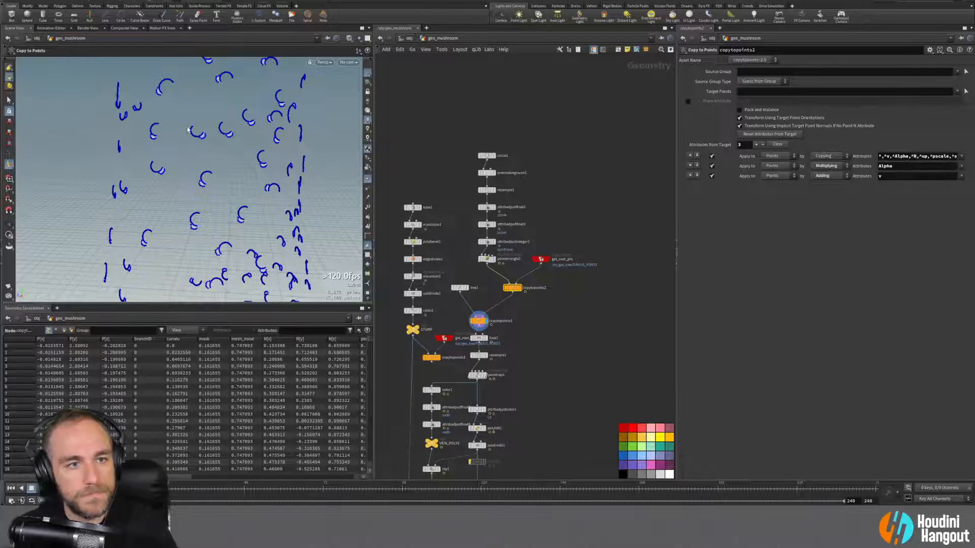
pyautogui.keyDown('alt'); pyautogui.moveTo(188, 131); pyautogui.dragTo(140, 111, button='right'); pyautogui.keyUp('alt')
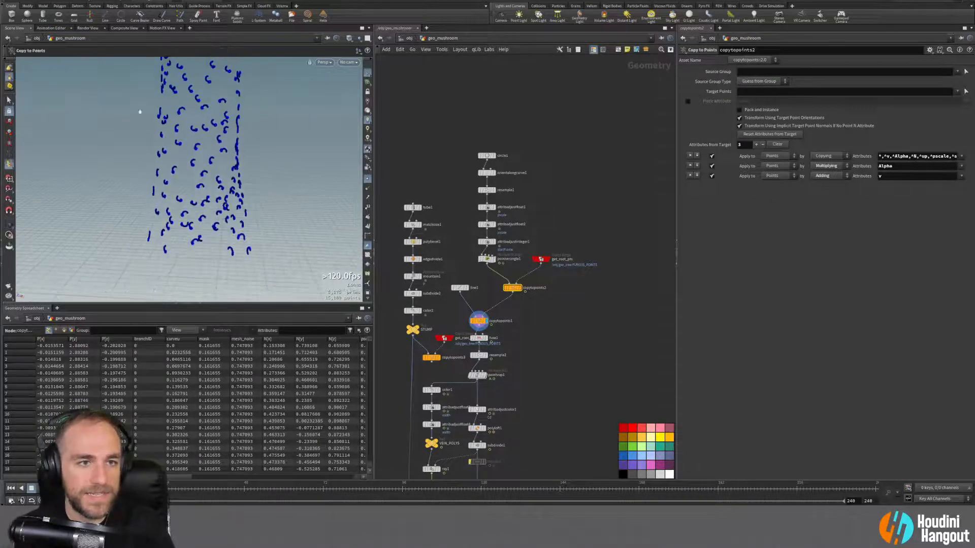
pyautogui.keyDown('alt'); pyautogui.moveTo(149, 64); pyautogui.dragTo(146, 146); pyautogui.keyUp('alt')
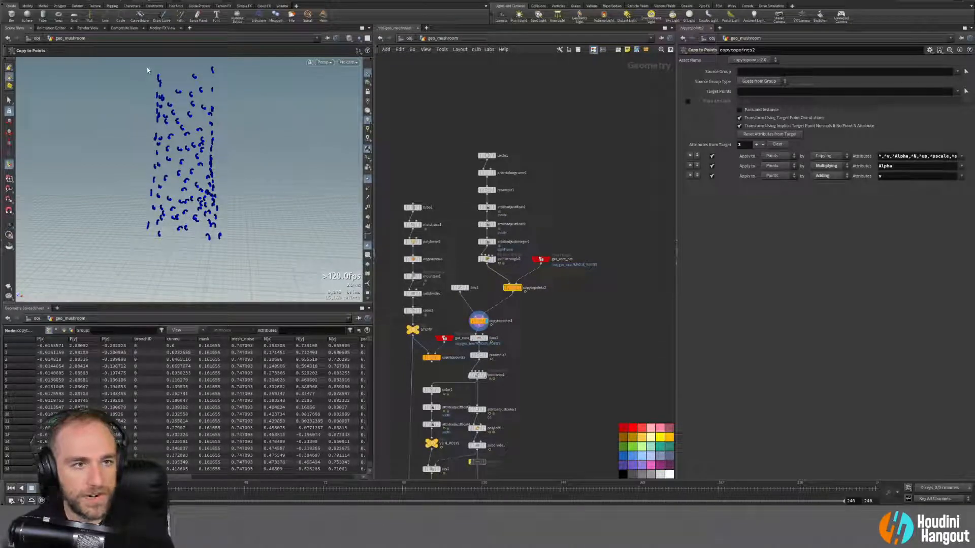
pyautogui.keyDown('alt'); pyautogui.moveTo(178, 147); pyautogui.dragTo(160, 96); pyautogui.keyUp('alt')
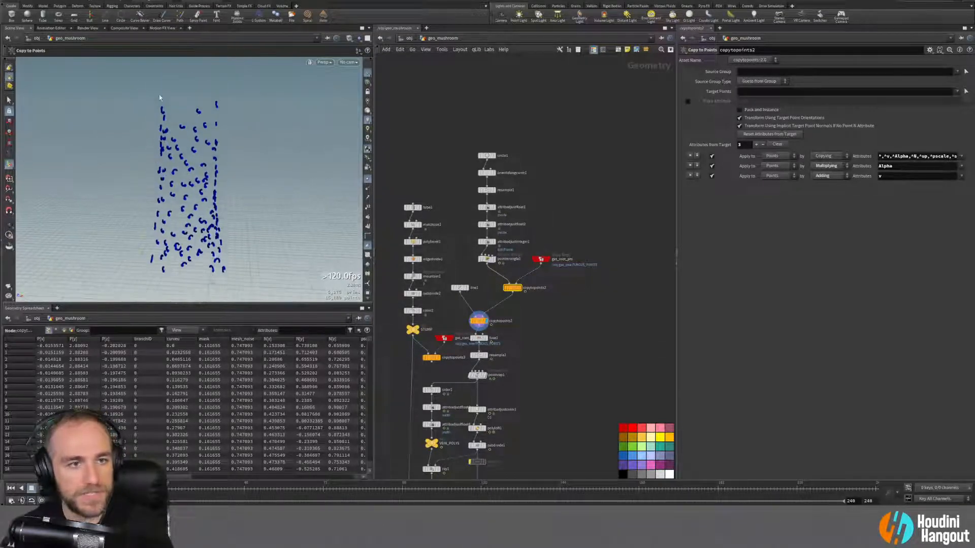
pyautogui.keyDown('alt'); pyautogui.moveTo(116, 98); pyautogui.dragTo(138, 168, button='right'); pyautogui.keyUp('alt')
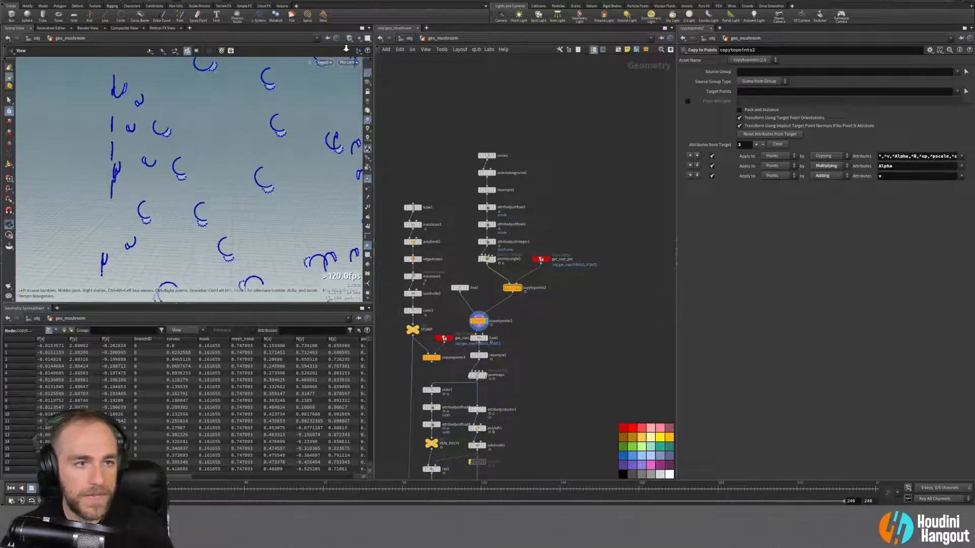
pyautogui.keyDown('alt'); pyautogui.moveTo(138, 169); pyautogui.dragTo(183, 135); pyautogui.keyUp('alt')
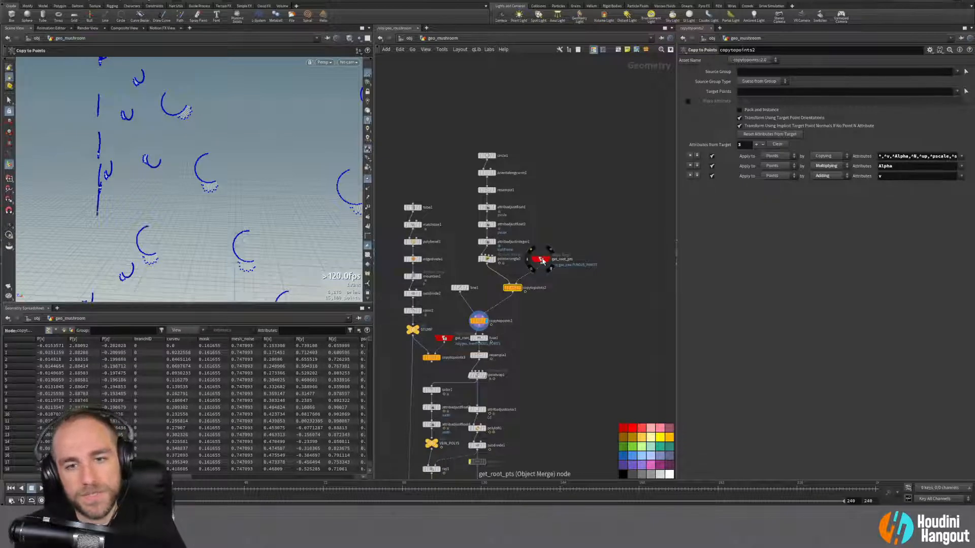
# Step: Move get_root_pts higher above copytopoints2 and display its imported points on their own
pyautogui.moveTo(541, 260); pyautogui.dragTo(549, 236)
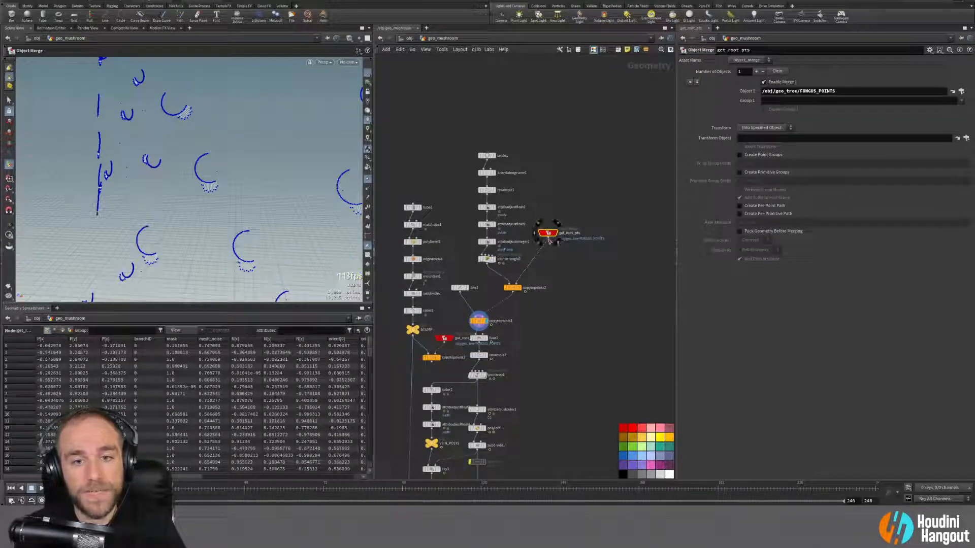
pyautogui.click(513, 288)
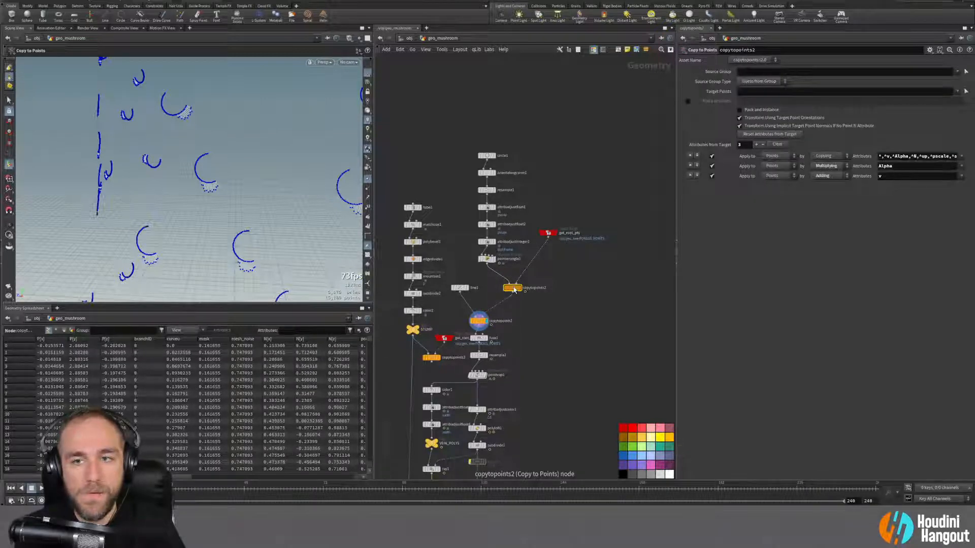
pyautogui.click(548, 234)
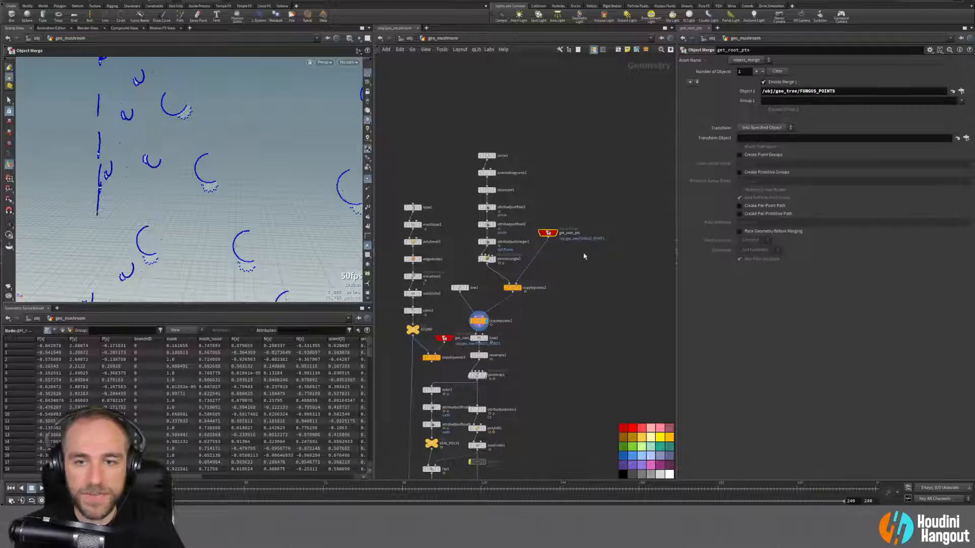
pyautogui.click(556, 234)
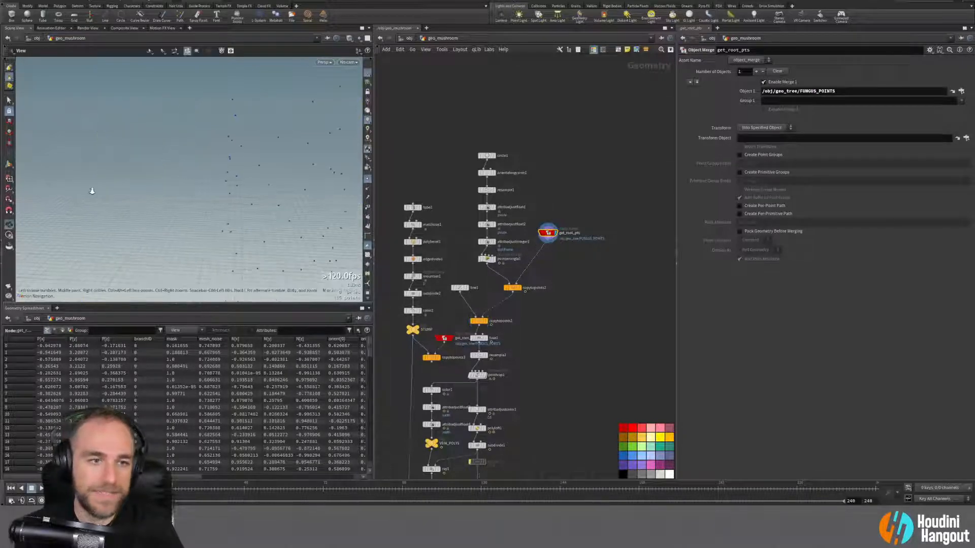
pyautogui.moveTo(236, 172); pyautogui.dragTo(190, 191)
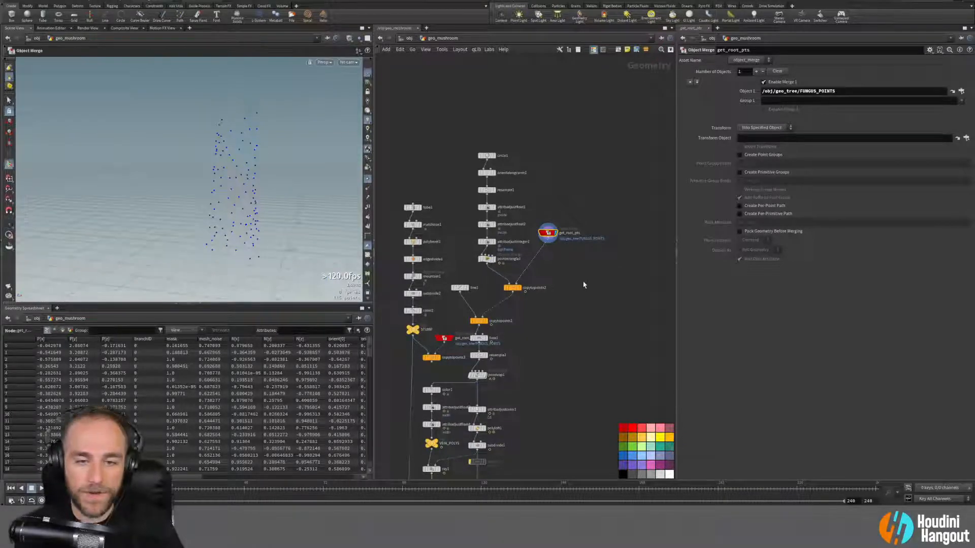
# Step: Insert an Attribute Adjust Integer node between get_root_pts and copytopoints2
pyautogui.press('Tab')
pyautogui.write('att')
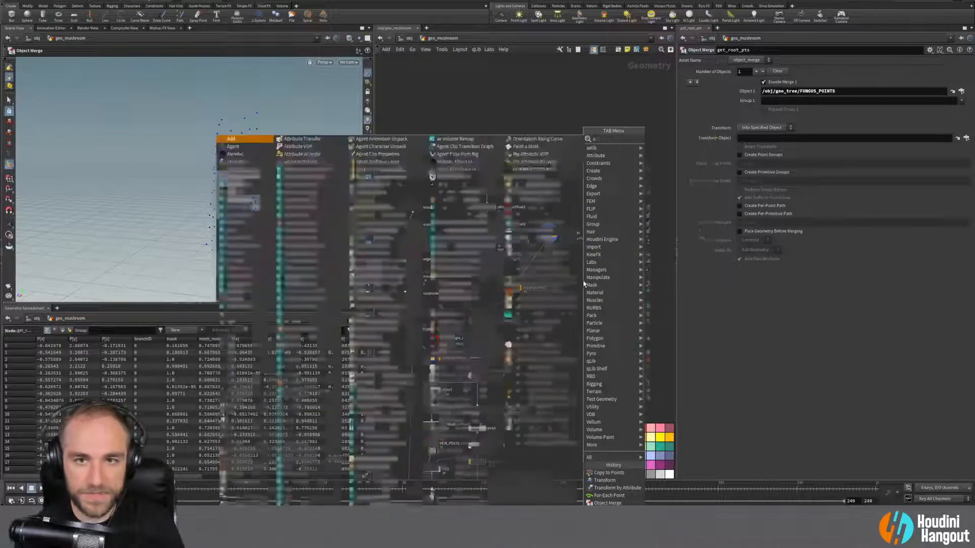
pyautogui.write(' adj')
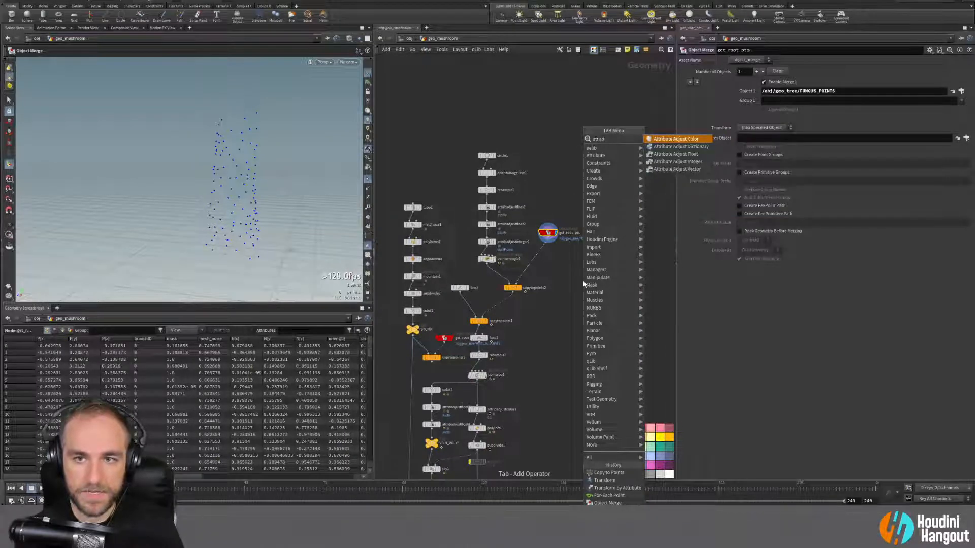
pyautogui.press('Return')
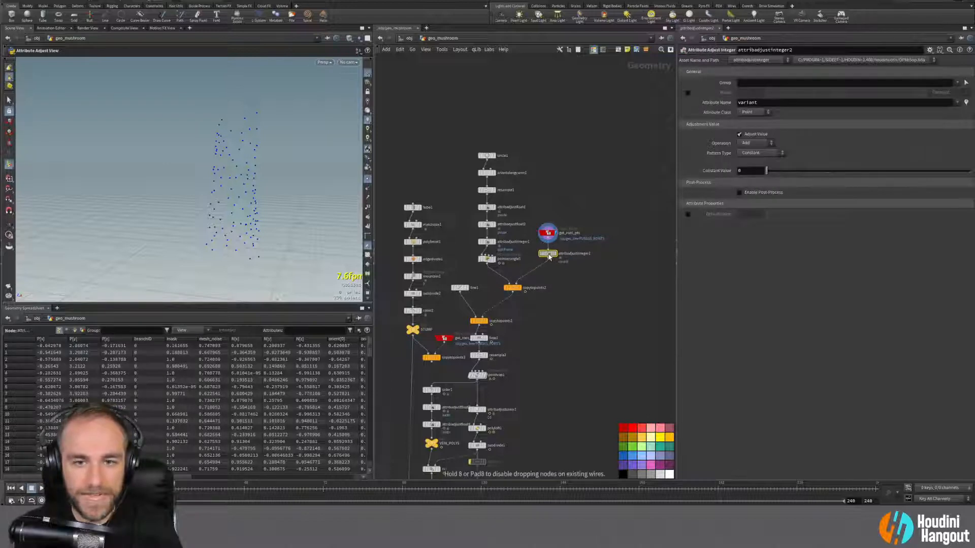
pyautogui.click(549, 251)
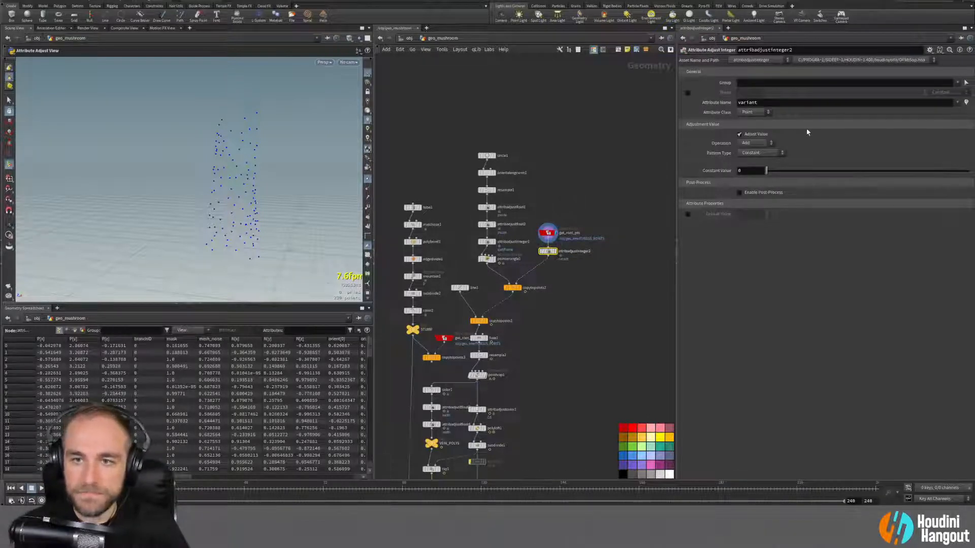
# Step: Set the pattern type of attribadjustinteger2 to Line and display the node with its guide line
pyautogui.click(761, 153)
pyautogui.click(745, 206)
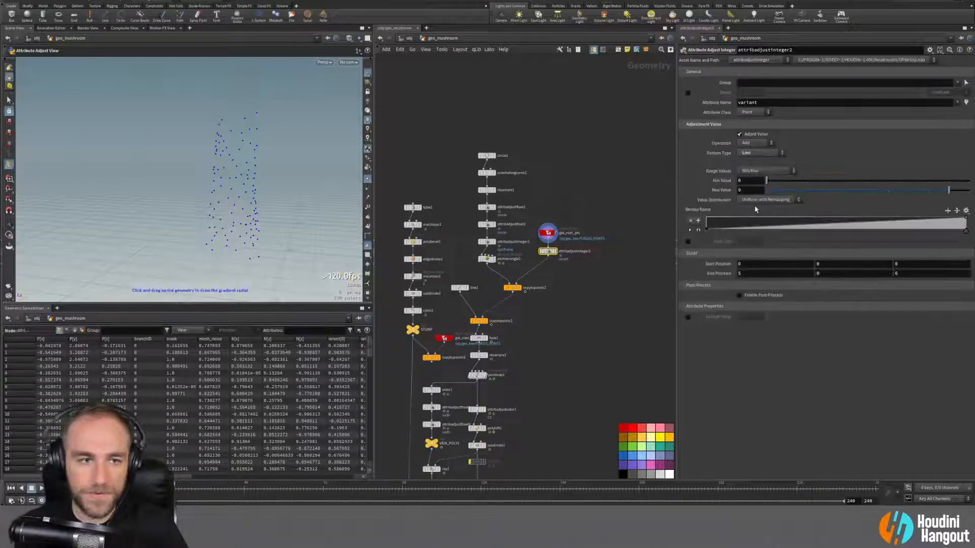
pyautogui.click(555, 251)
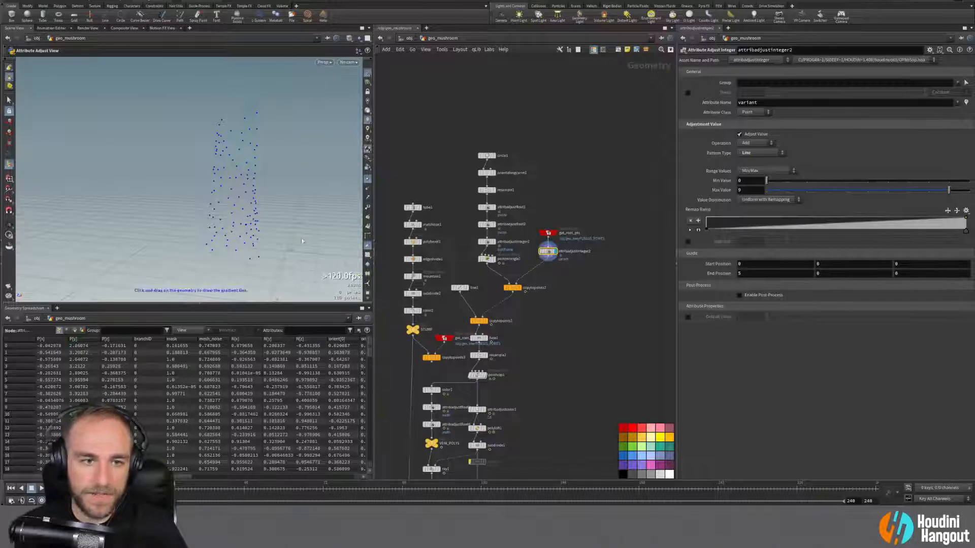
pyautogui.keyDown('alt'); pyautogui.moveTo(292, 238); pyautogui.dragTo(163, 267, button='right'); pyautogui.keyUp('alt')
pyautogui.keyDown('alt'); pyautogui.moveTo(163, 268); pyautogui.dragTo(231, 224); pyautogui.keyUp('alt')
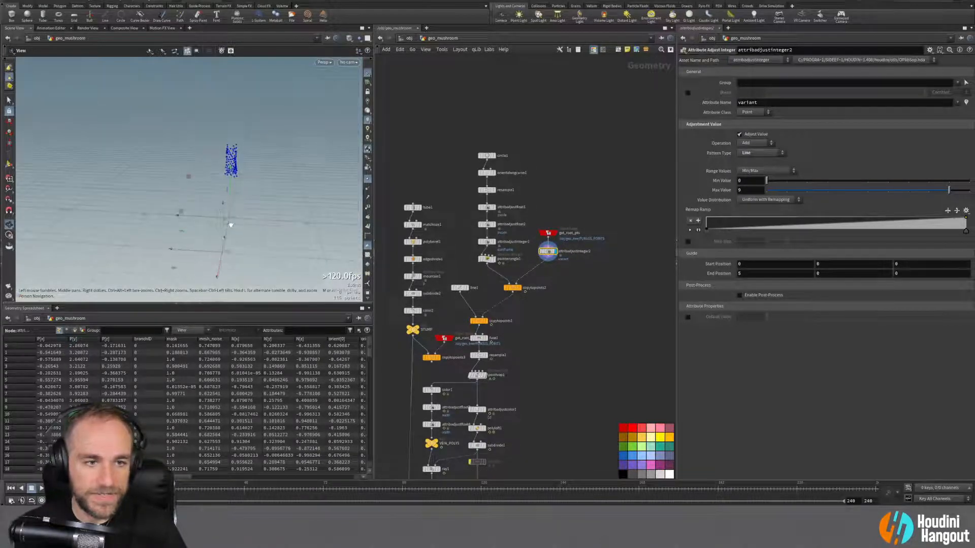
pyautogui.click(746, 154)
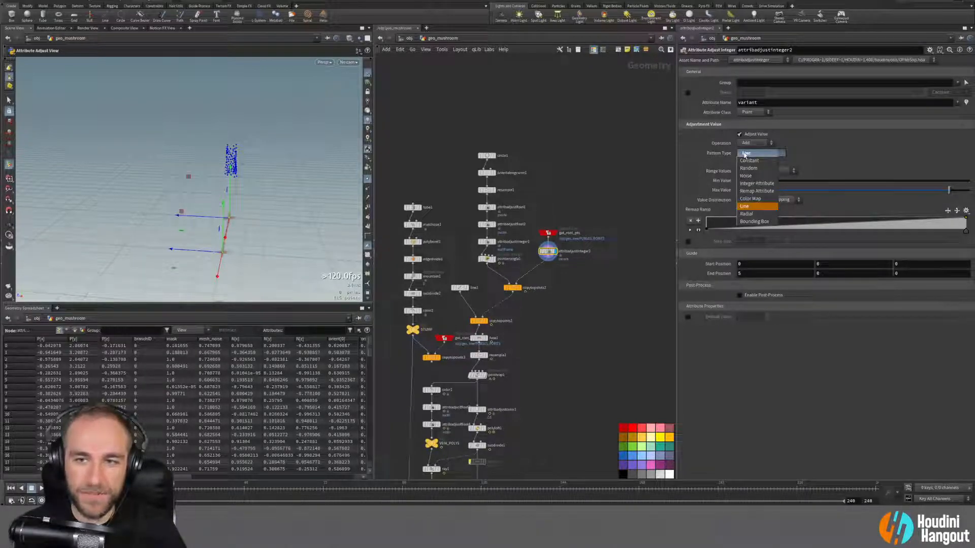
pyautogui.click(745, 153)
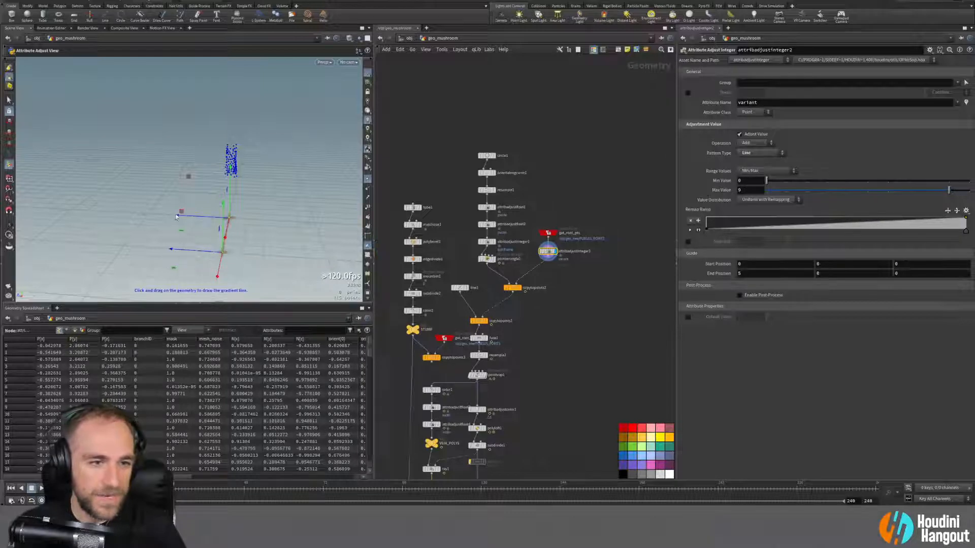
# Step: Move the end of the guide line near the top of the point cloud, at about -0.96, 4.24, 0.24
pyautogui.moveTo(181, 212); pyautogui.dragTo(196, 132)
pyautogui.keyDown('alt'); pyautogui.moveTo(198, 188); pyautogui.dragTo(264, 202); pyautogui.keyUp('alt')
pyautogui.moveTo(354, 188); pyautogui.dragTo(220, 166)
pyautogui.keyDown('alt'); pyautogui.moveTo(221, 172); pyautogui.dragTo(116, 189); pyautogui.keyUp('alt')
pyautogui.keyDown('alt'); pyautogui.moveTo(170, 187); pyautogui.dragTo(230, 157, button='right'); pyautogui.keyUp('alt')
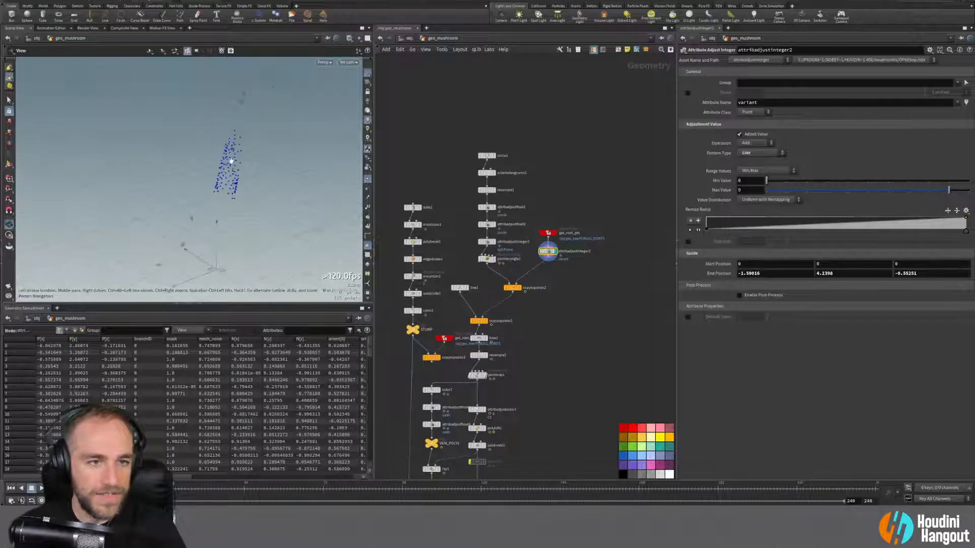
pyautogui.moveTo(214, 136); pyautogui.dragTo(183, 129)
pyautogui.keyDown('alt'); pyautogui.moveTo(190, 165); pyautogui.dragTo(296, 185); pyautogui.keyUp('alt')
pyautogui.moveTo(173, 161); pyautogui.dragTo(99, 173)
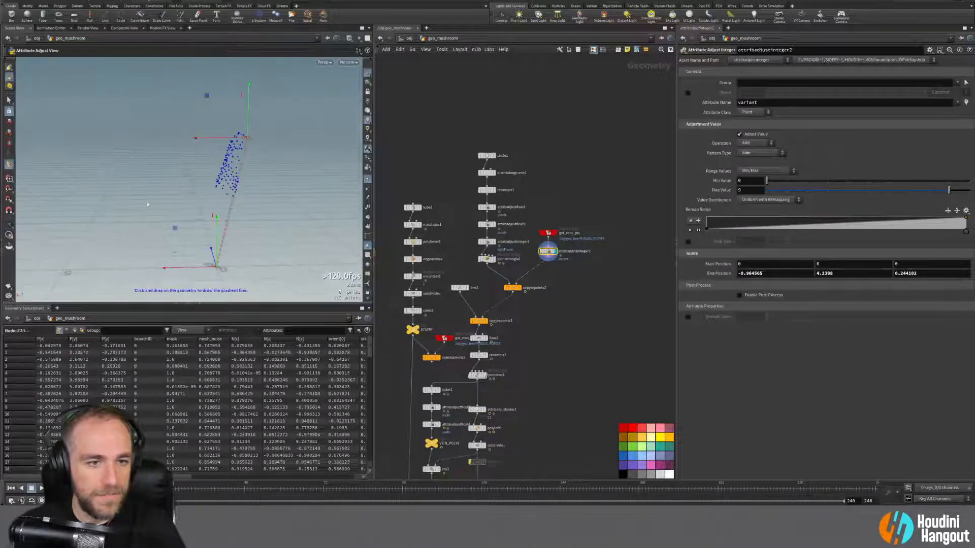
# Step: Move the start of the guide line just below the lowest trunk points, at about -0.43, 2.24, -0.42
pyautogui.moveTo(174, 225); pyautogui.dragTo(263, 224)
pyautogui.moveTo(195, 194); pyautogui.dragTo(250, 219)
pyautogui.keyDown('alt'); pyautogui.moveTo(251, 219); pyautogui.dragTo(285, 200, button='right'); pyautogui.keyUp('alt')
pyautogui.keyDown('alt'); pyautogui.moveTo(284, 200); pyautogui.dragTo(220, 187); pyautogui.keyUp('alt')
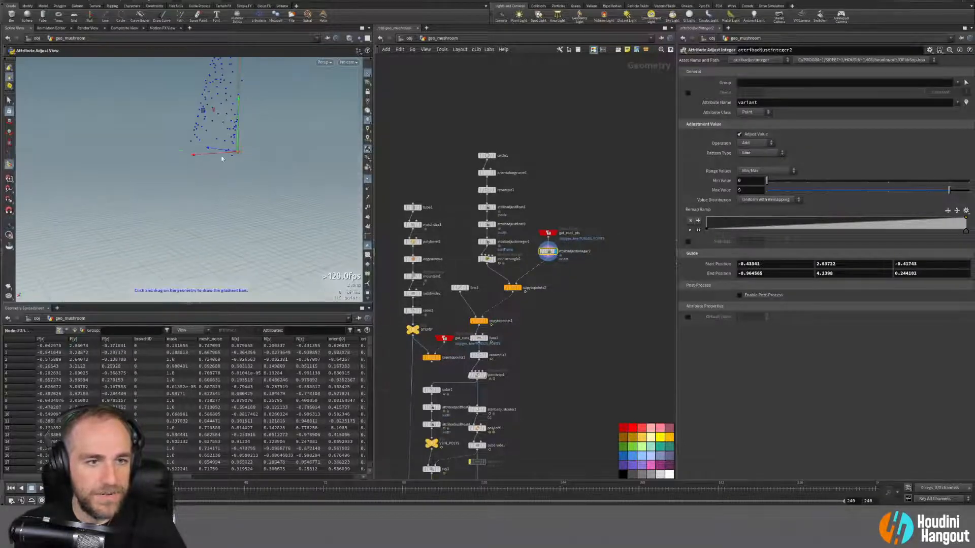
pyautogui.moveTo(239, 148); pyautogui.dragTo(246, 169)
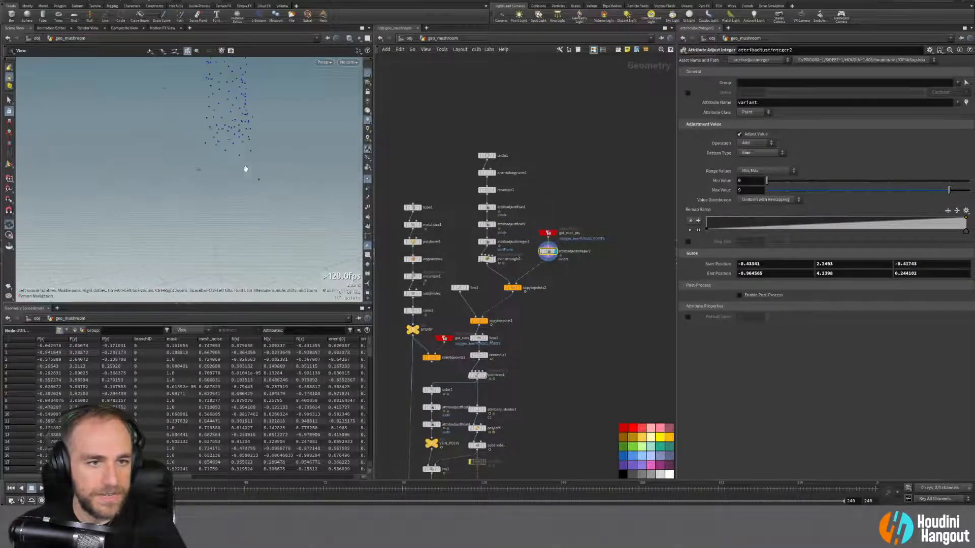
# Step: Raise the end of the guide line above the highest points, to about -0.96, 4.46, 0.36
pyautogui.keyDown('alt'); pyautogui.moveTo(236, 295); pyautogui.dragTo(237, 298); pyautogui.keyUp('alt')
pyautogui.moveTo(170, 115); pyautogui.dragTo(162, 96)
pyautogui.keyDown('alt'); pyautogui.moveTo(206, 157); pyautogui.dragTo(201, 204); pyautogui.keyUp('alt')
pyautogui.moveTo(161, 103); pyautogui.dragTo(165, 105)
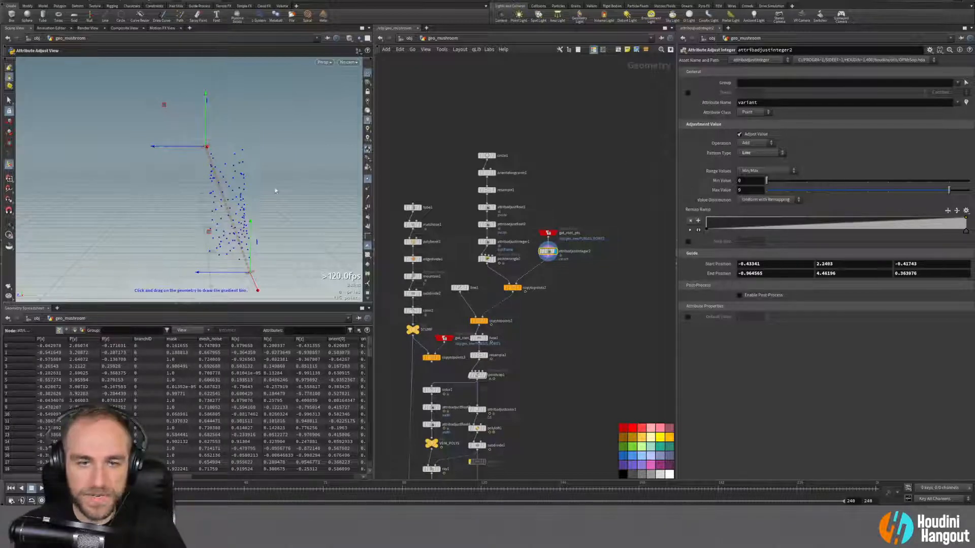
pyautogui.press('alt')
pyautogui.keyDown('alt'); pyautogui.moveTo(214, 148); pyautogui.dragTo(201, 178); pyautogui.keyUp('alt')
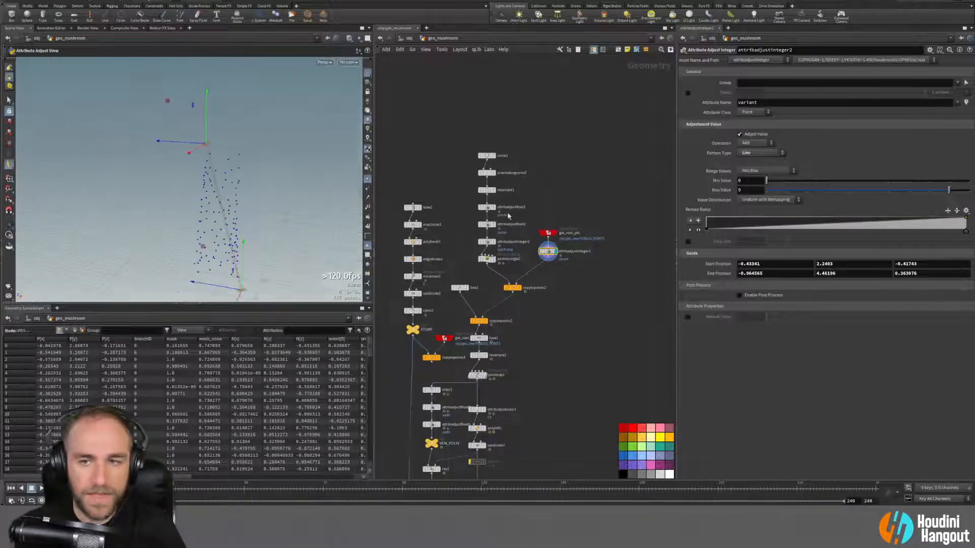
pyautogui.keyDown('alt'); pyautogui.moveTo(184, 264); pyautogui.dragTo(185, 227); pyautogui.keyUp('alt')
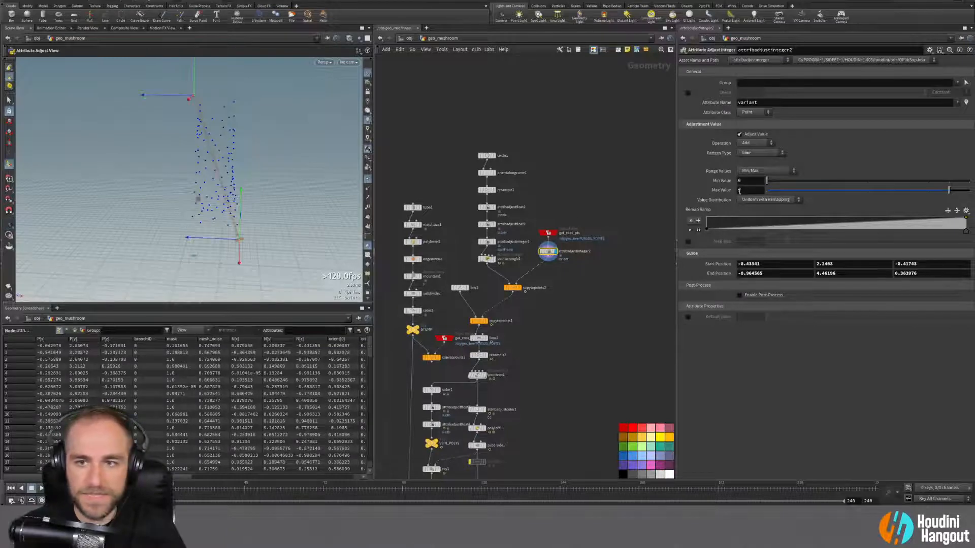
# Step: Set the maximum value of attribadjustinteger2 to 48 and its attribute name to startFrame
pyautogui.doubleClick(740, 191)
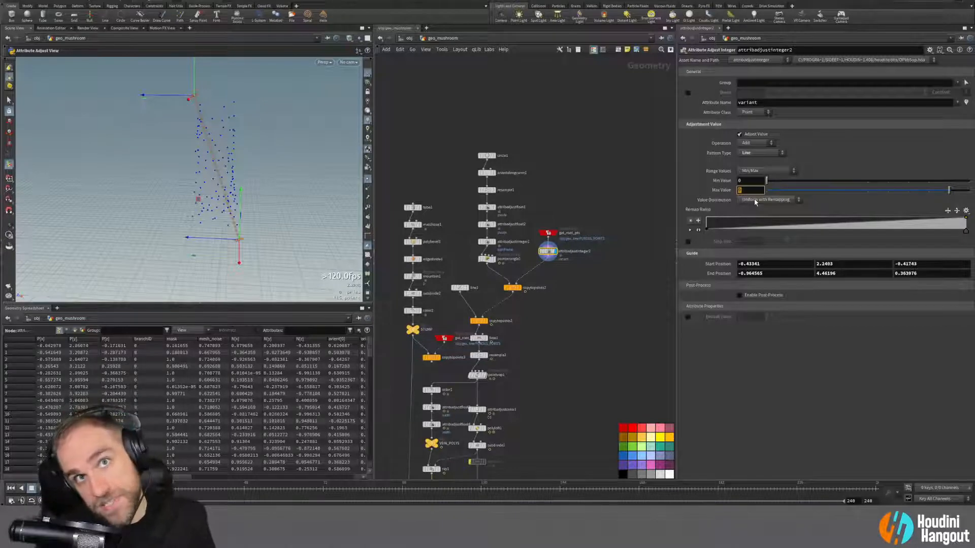
pyautogui.write('48')
pyautogui.press('Return')
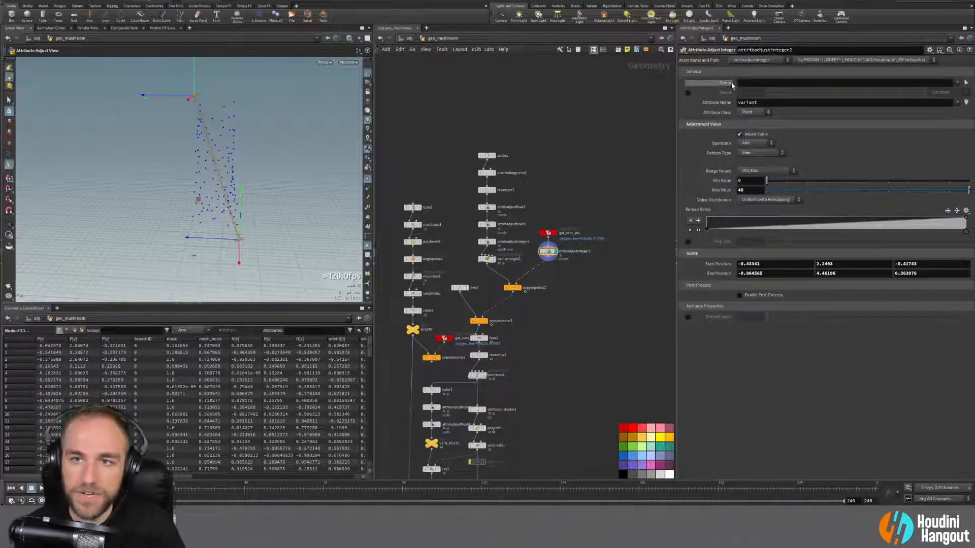
pyautogui.doubleClick(752, 103)
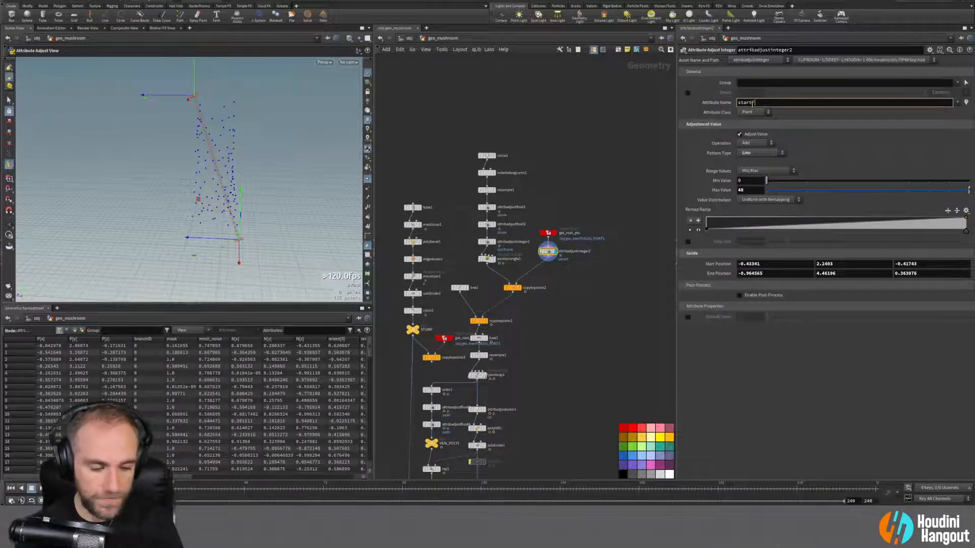
pyautogui.press('Return')
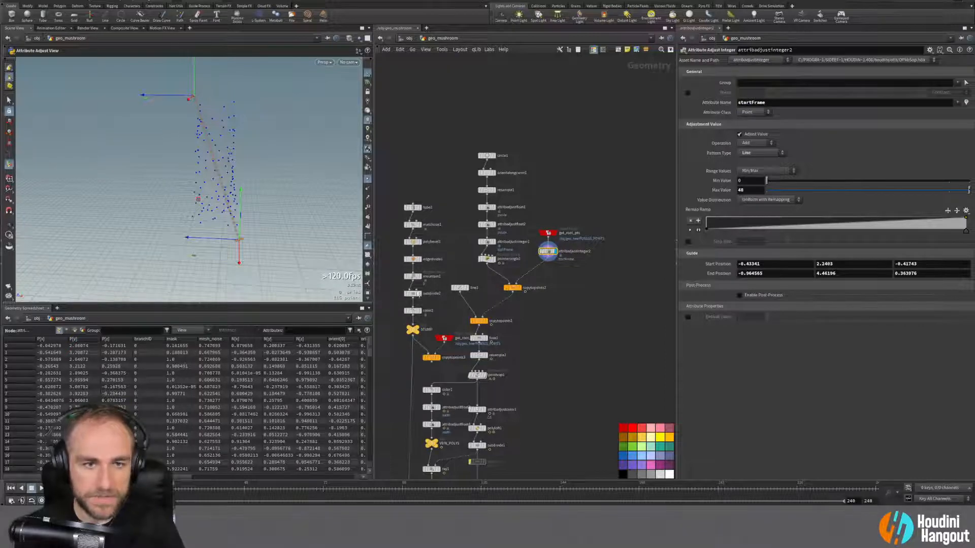
# Step: Turn on the startFrame visualizer so the values show on the trunk points, and open the list of visualizers
pyautogui.press('Escape')
pyautogui.scroll(5, 218, 185)
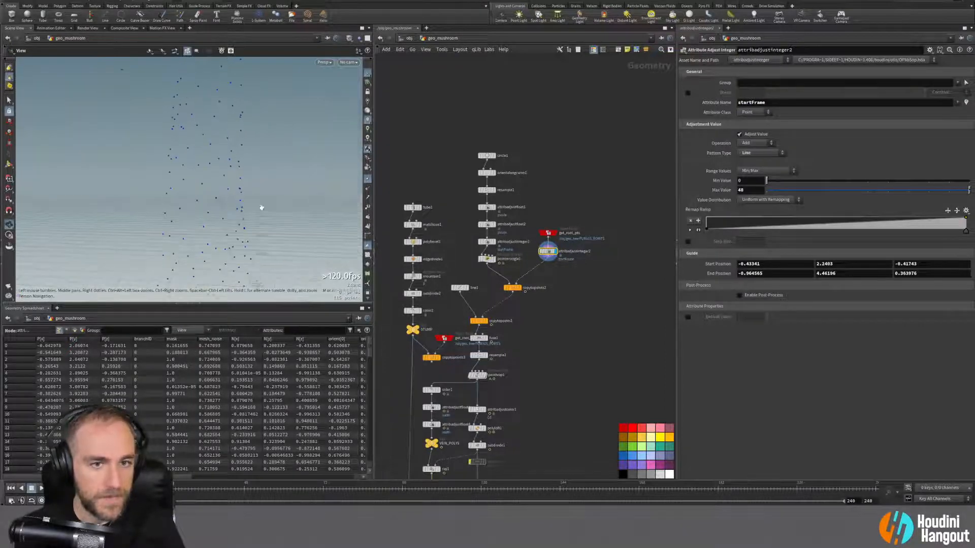
pyautogui.press('Return')
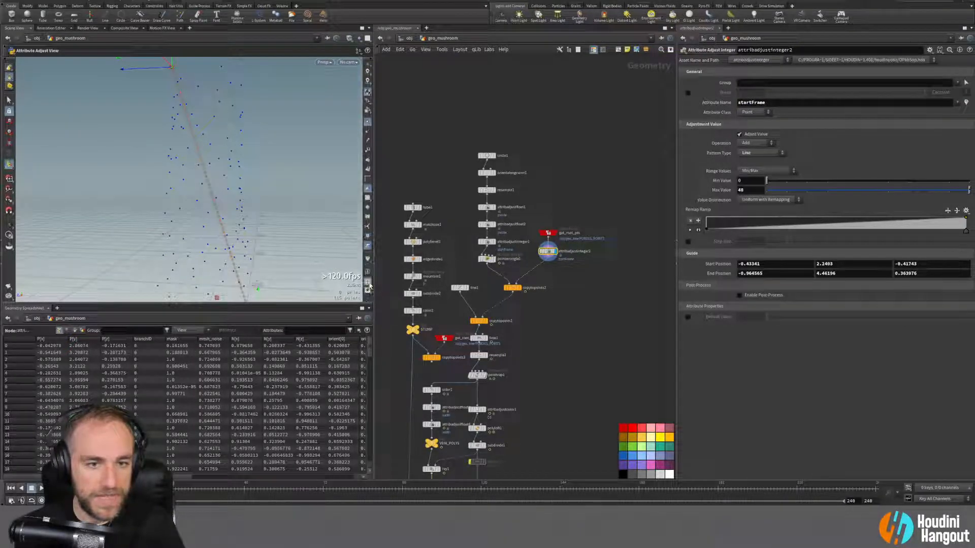
pyautogui.click(367, 261)
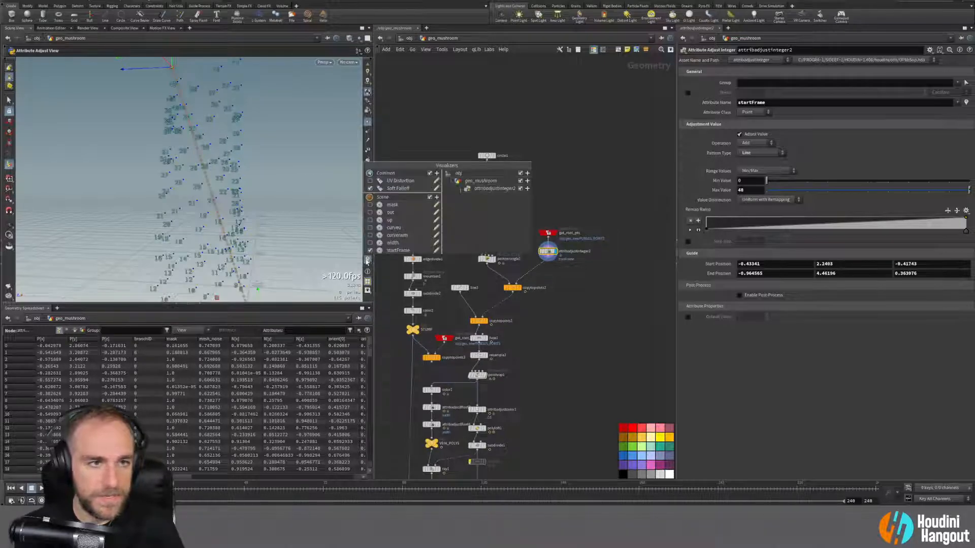
# Step: Close the visualizer list and reverse the startFrame gradient by setting the minimum value to 48 and the maximum value to 0
pyautogui.press('Escape')
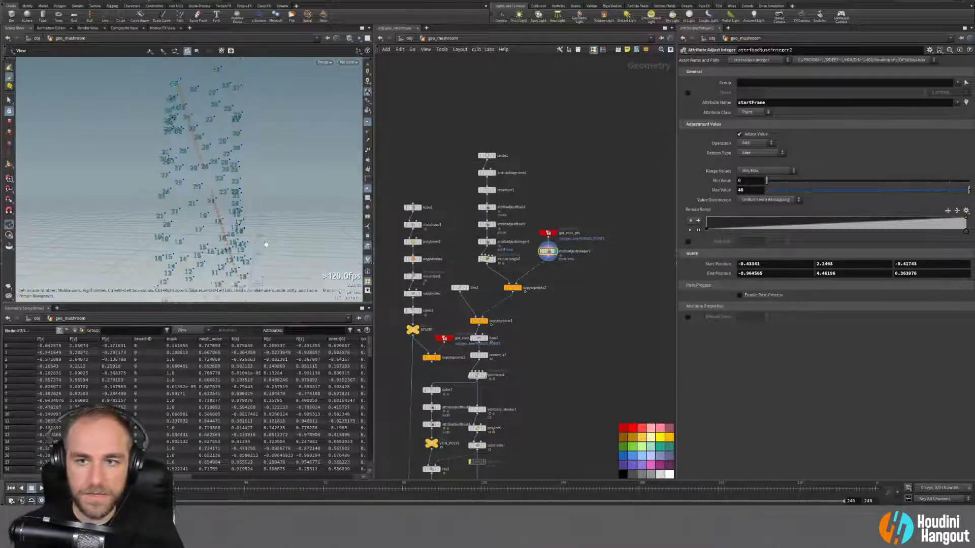
pyautogui.moveTo(266, 244); pyautogui.dragTo(259, 211)
pyautogui.press('Return')
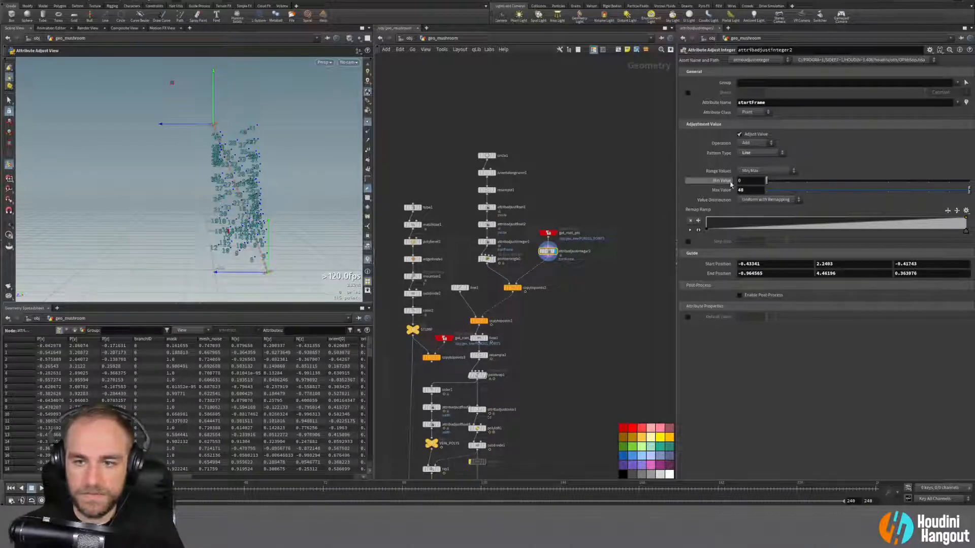
pyautogui.moveTo(746, 182); pyautogui.dragTo(702, 244)
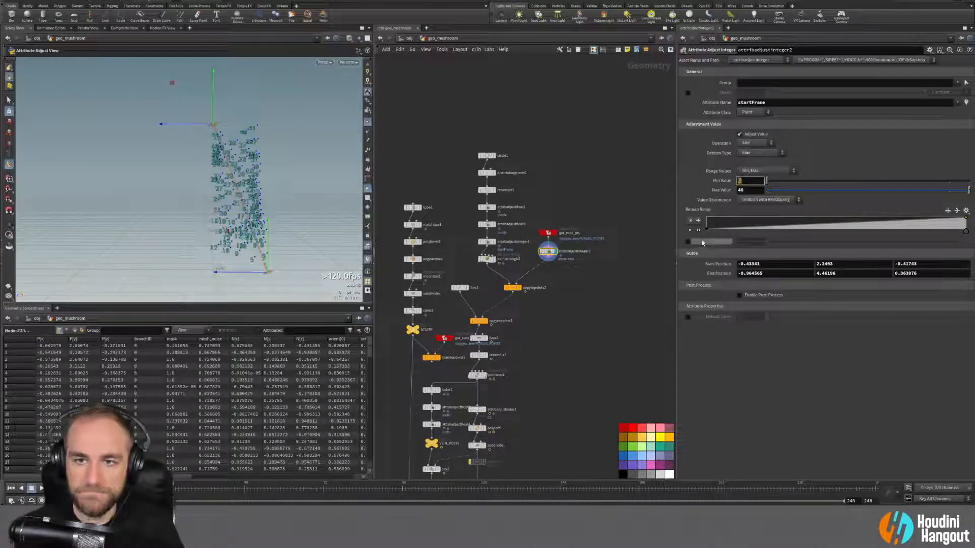
pyautogui.write('48')
pyautogui.press('Tab')
pyautogui.write('0')
pyautogui.press('Return')
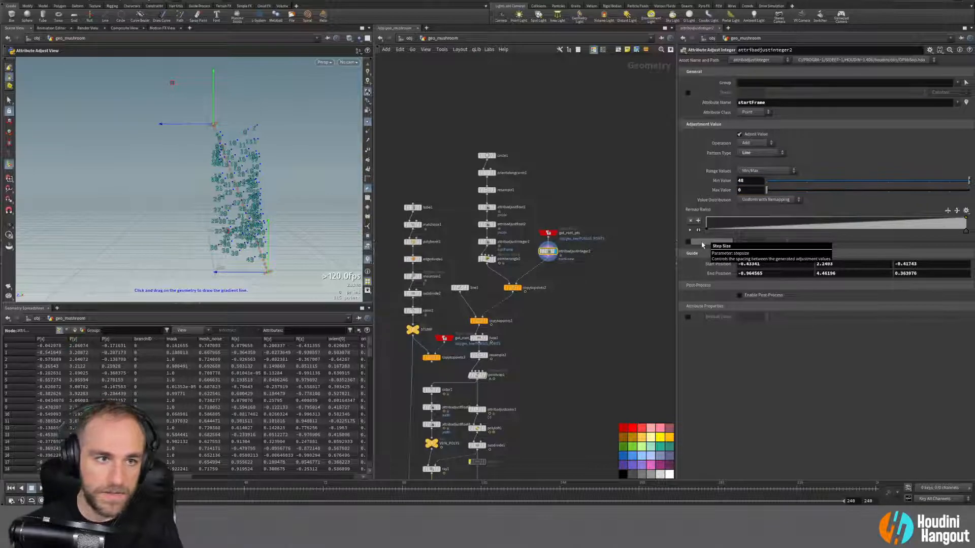
# Step: Fit the guide line closer to the trunk points, from about -0.43, 2.32, -0.29 to about -0.91, 4.35, 0.36
pyautogui.keyDown('alt'); pyautogui.moveTo(208, 176); pyautogui.dragTo(231, 156); pyautogui.keyUp('alt')
pyautogui.moveTo(231, 155)
pyautogui.keyDown('alt'); pyautogui.mouseDown(button='right')
pyautogui.moveTo(250, 153)
pyautogui.moveTo(244, 165)
pyautogui.mouseUp(button='right'); pyautogui.keyUp('alt')
pyautogui.keyDown('alt'); pyautogui.moveTo(143, 76); pyautogui.dragTo(78, 199); pyautogui.keyUp('alt')
pyautogui.press('Return')
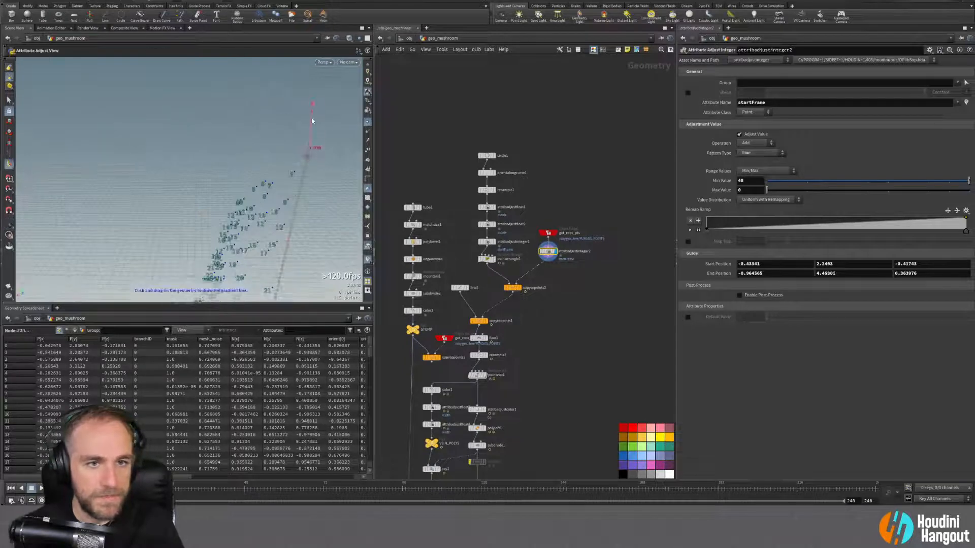
pyautogui.moveTo(312, 121); pyautogui.dragTo(312, 130)
pyautogui.moveTo(284, 168); pyautogui.dragTo(275, 233)
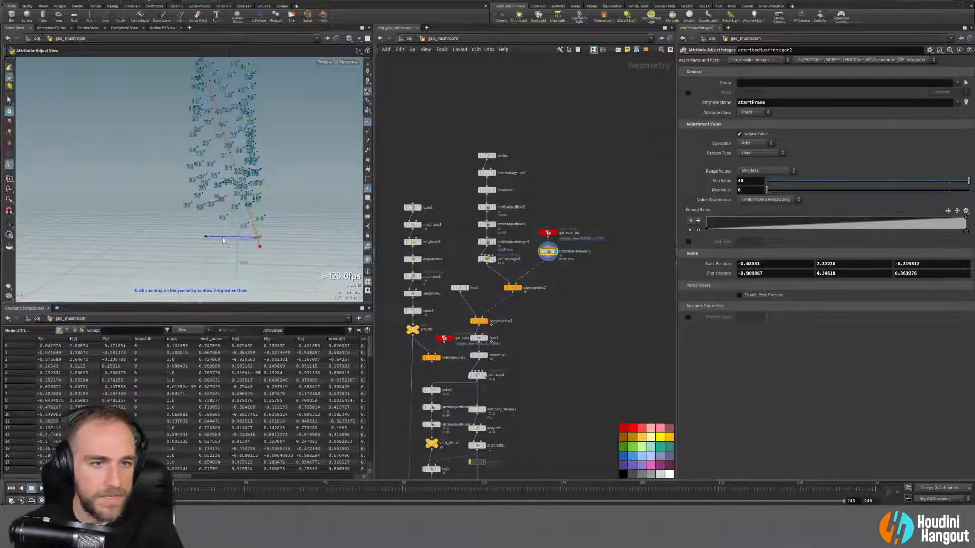
pyautogui.keyDown('alt'); pyautogui.moveTo(214, 214); pyautogui.dragTo(177, 211); pyautogui.keyUp('alt')
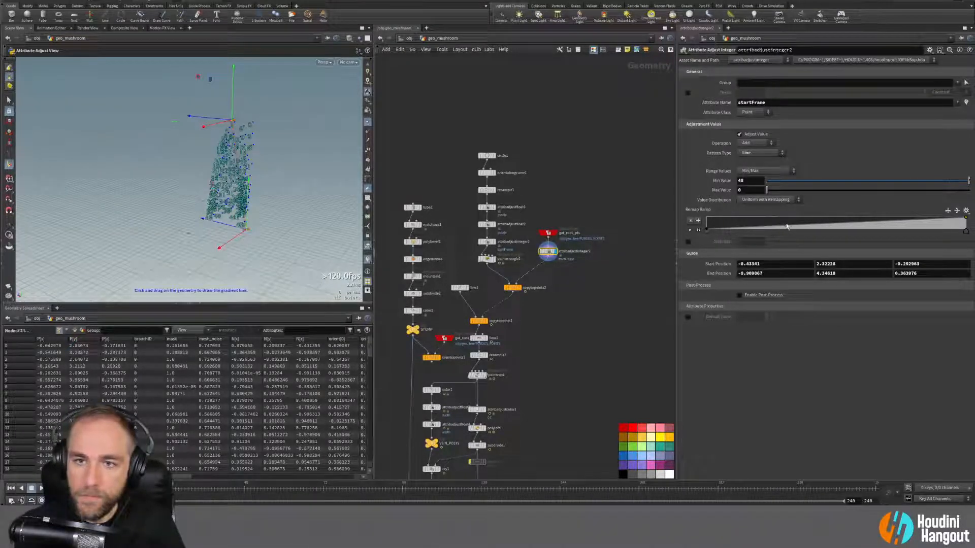
# Step: Display copytopoints2 and the stages below it, including copytopoints1 and pointvop1, and examine the startFrame values on the copied arcs
pyautogui.click(514, 288)
pyautogui.scroll(6, 335, 118)
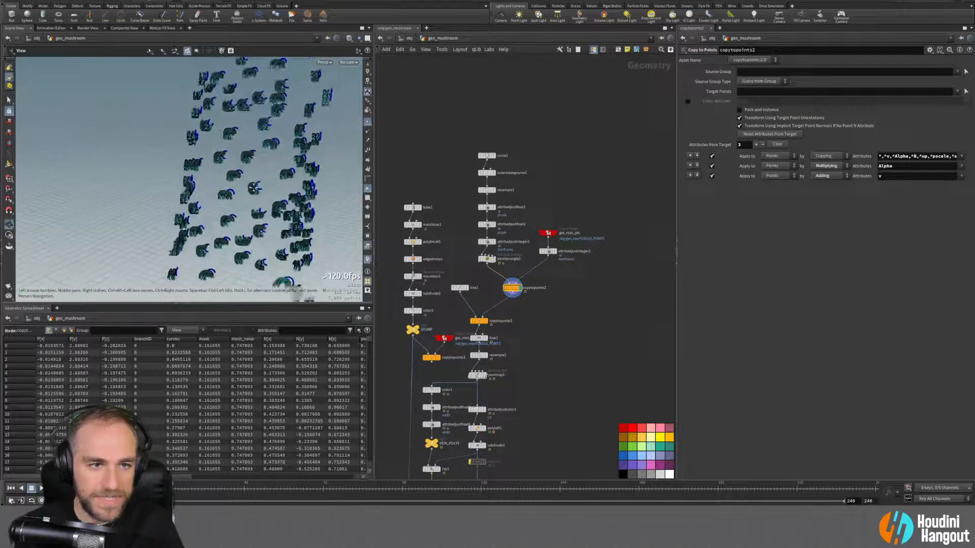
pyautogui.scroll(8, 257, 166)
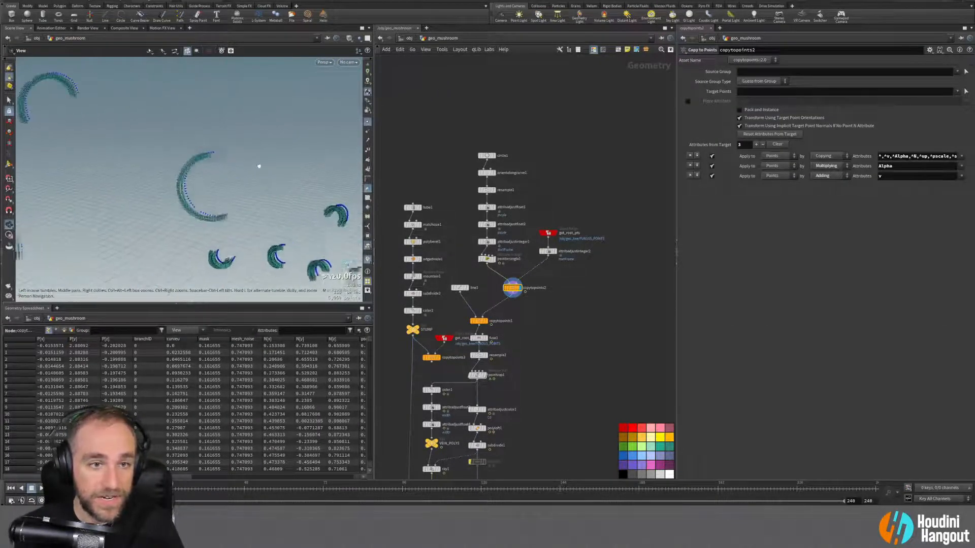
pyautogui.keyDown('alt'); pyautogui.moveTo(189, 217); pyautogui.dragTo(201, 216); pyautogui.keyUp('alt')
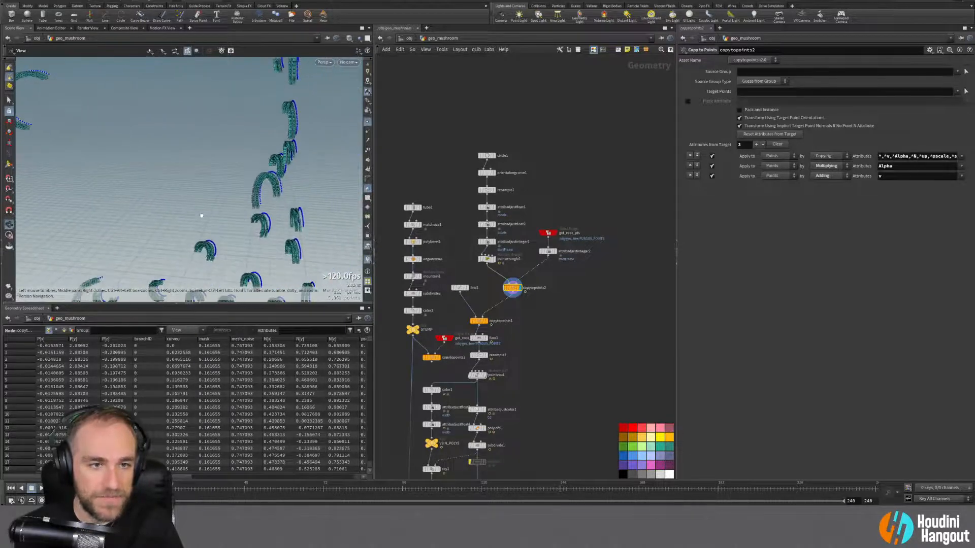
pyautogui.scroll(-4, 204, 218)
pyautogui.click(487, 321)
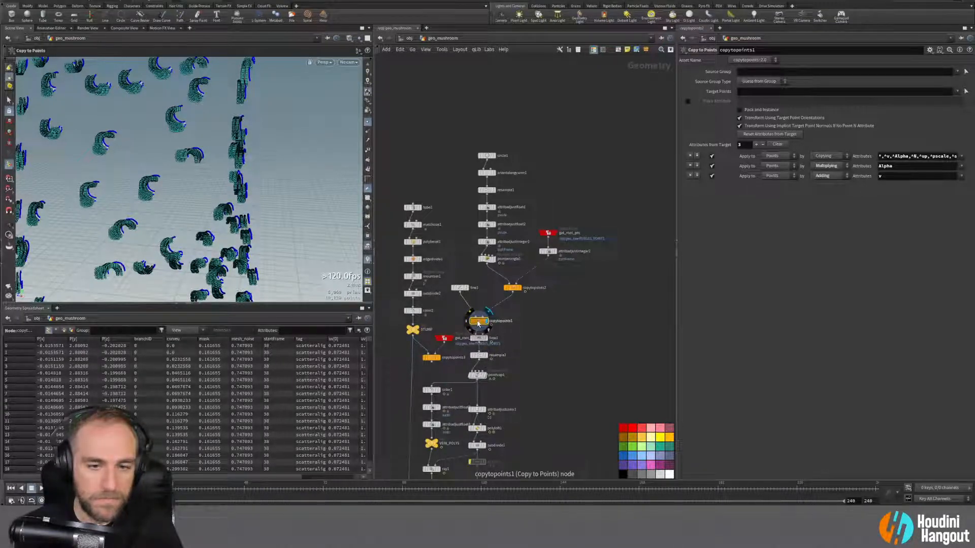
pyautogui.click(486, 376)
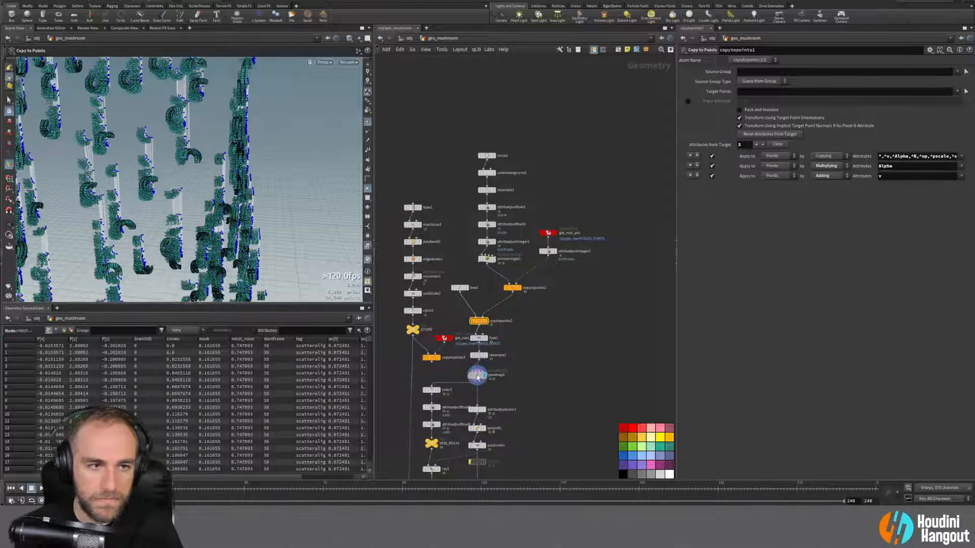
pyautogui.click(478, 377)
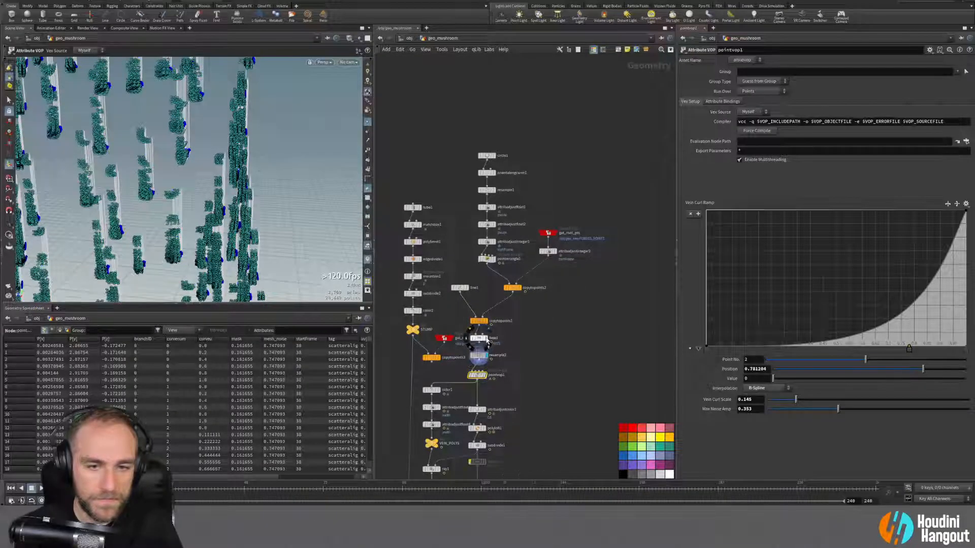
pyautogui.click(478, 322)
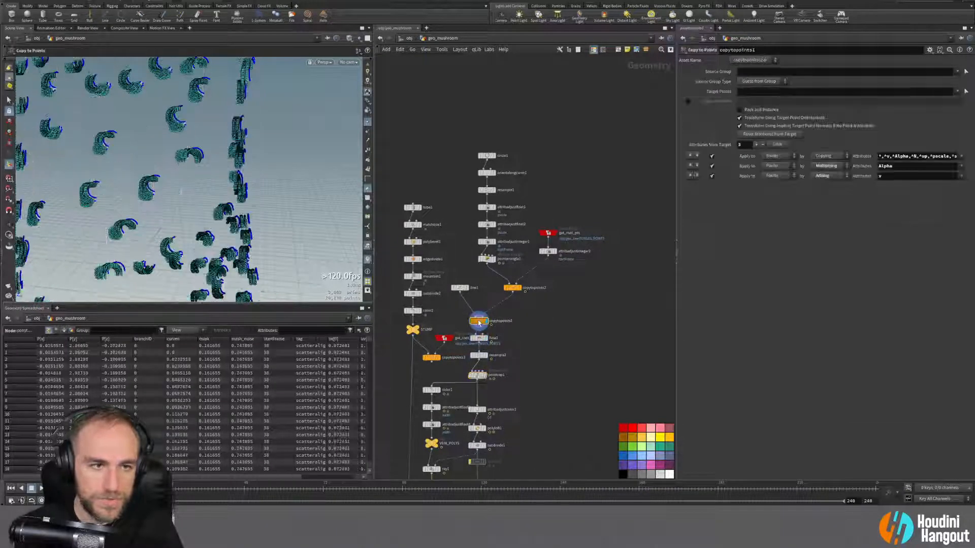
# Step: Compare the arcs at copytopoints1 and copytopoints2 with the visualizers hidden and shown
pyautogui.click(368, 260)
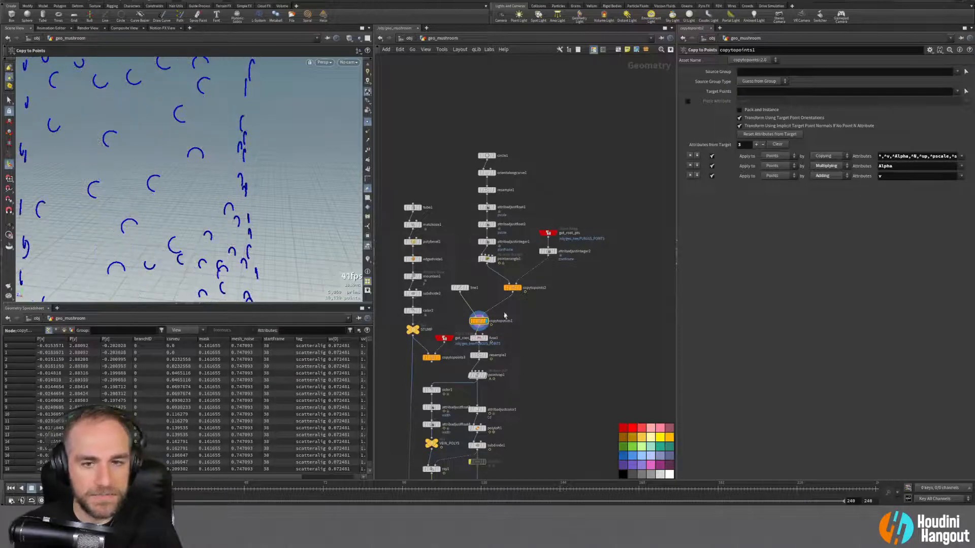
pyautogui.click(519, 288)
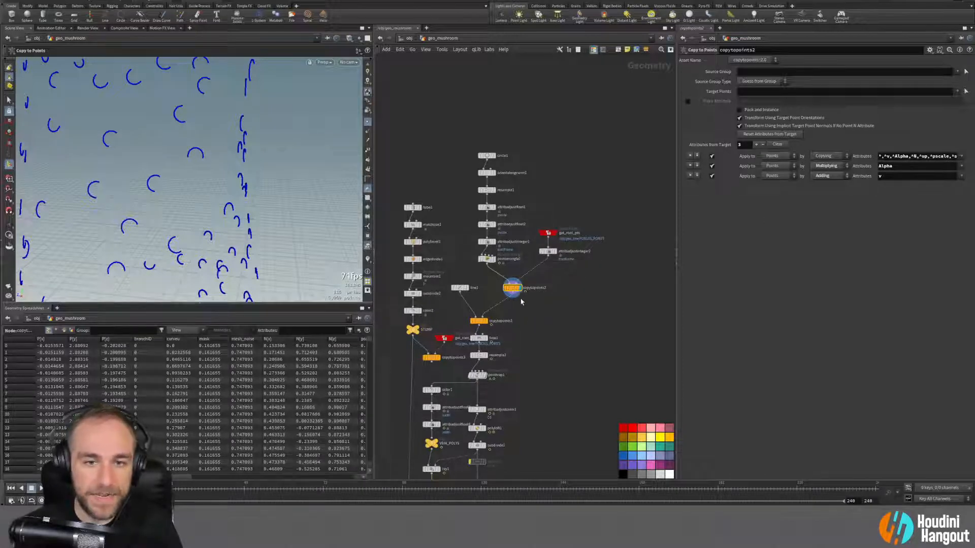
pyautogui.click(368, 261)
pyautogui.keyDown('alt'); pyautogui.moveTo(224, 228); pyautogui.dragTo(345, 168, button='right'); pyautogui.keyUp('alt')
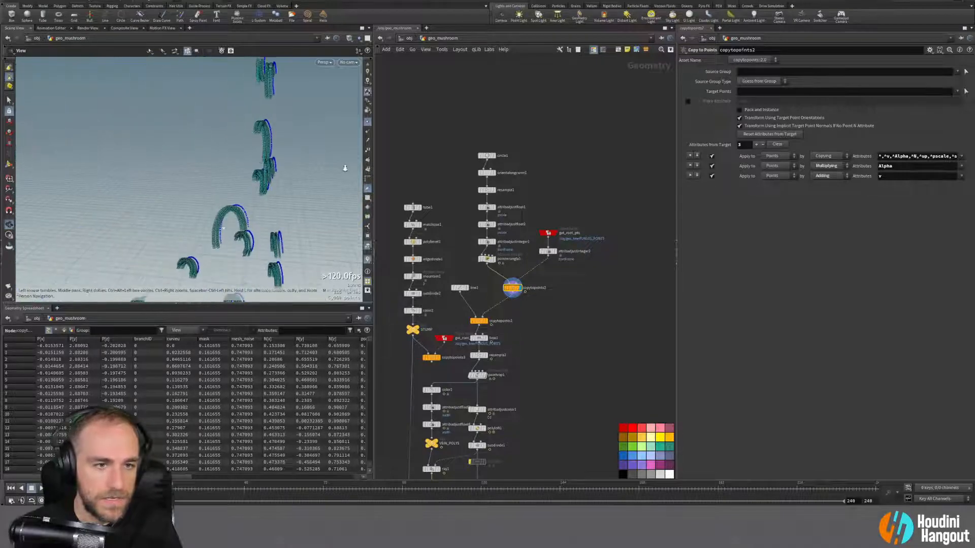
pyautogui.keyDown('alt'); pyautogui.moveTo(220, 223); pyautogui.dragTo(169, 204); pyautogui.keyUp('alt')
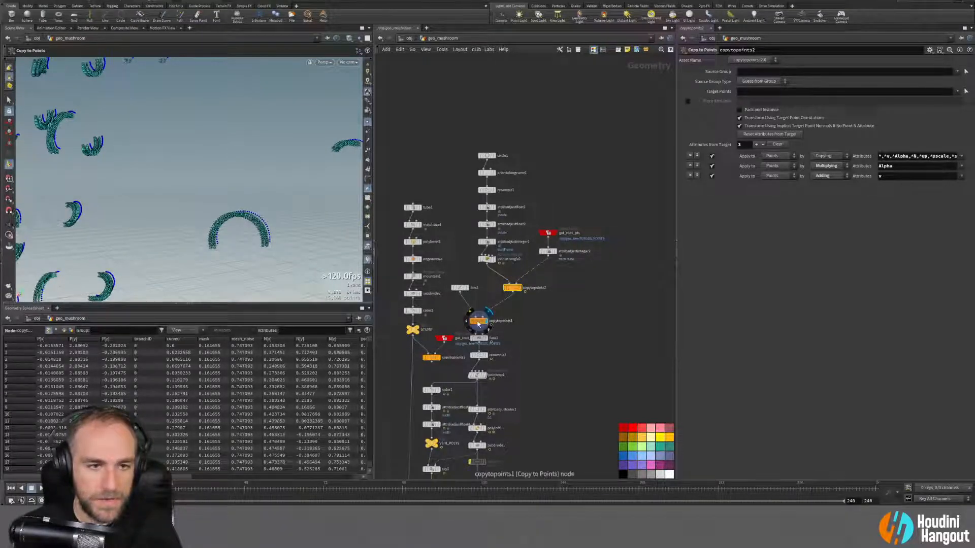
pyautogui.click(478, 322)
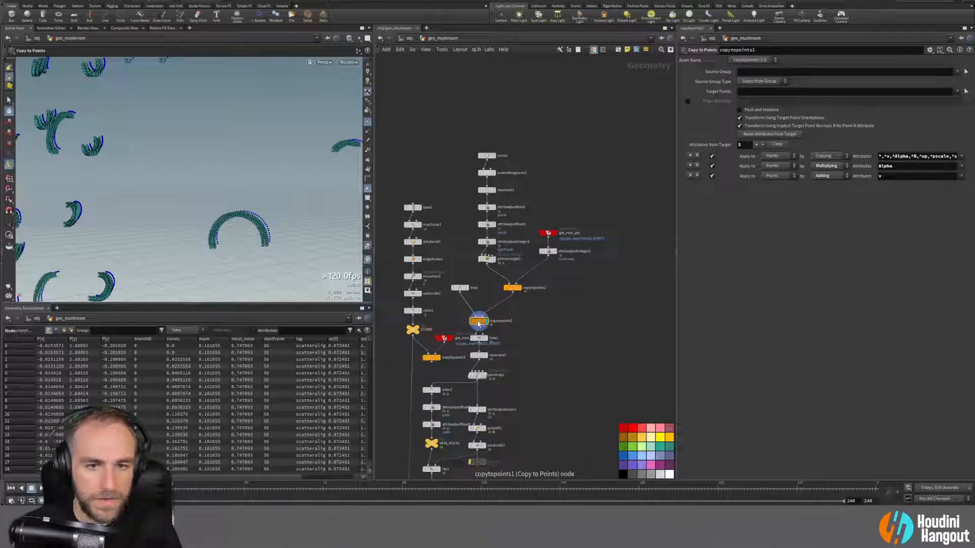
# Step: Display pointwrangle1, frame the source arc, and scrub to frame 45 and back to frame 31 to check its pscale
pyautogui.click(487, 260)
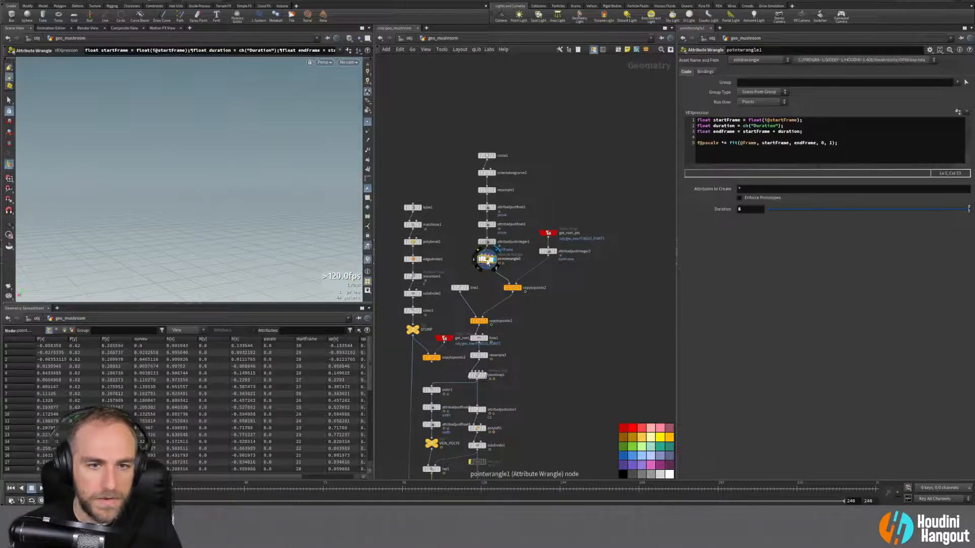
pyautogui.moveTo(196, 488)
pyautogui.mouseDown()
pyautogui.moveTo(184, 488)
pyautogui.moveTo(234, 488)
pyautogui.mouseUp()
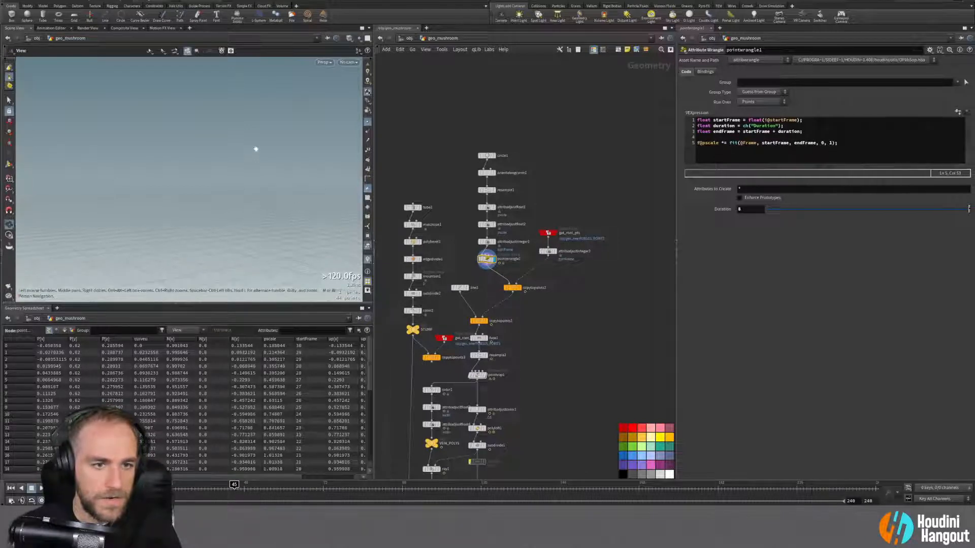
pyautogui.hotkey('space', 'g')
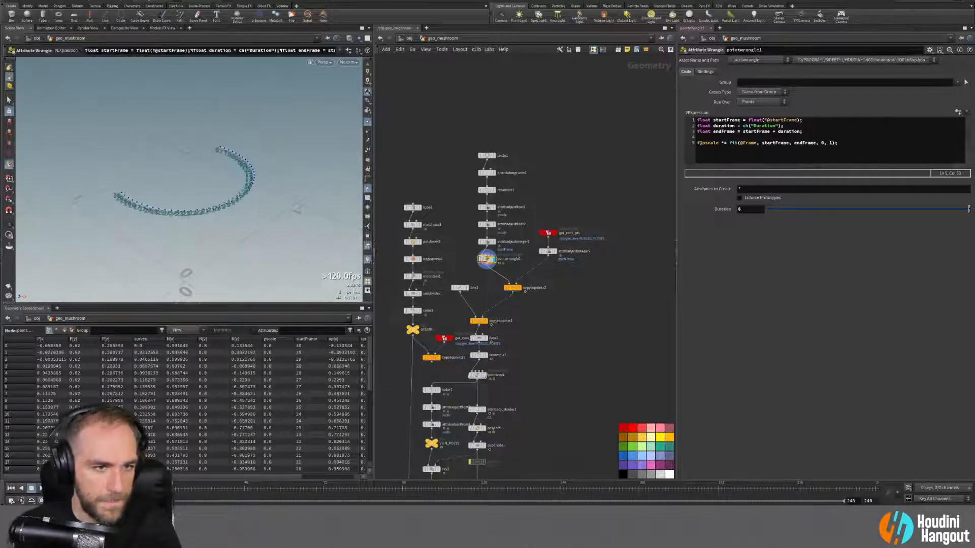
pyautogui.moveTo(234, 488)
pyautogui.mouseDown()
pyautogui.moveTo(151, 495)
pyautogui.moveTo(214, 494)
pyautogui.moveTo(152, 493)
pyautogui.moveTo(198, 493)
pyautogui.moveTo(189, 495)
pyautogui.mouseUp()
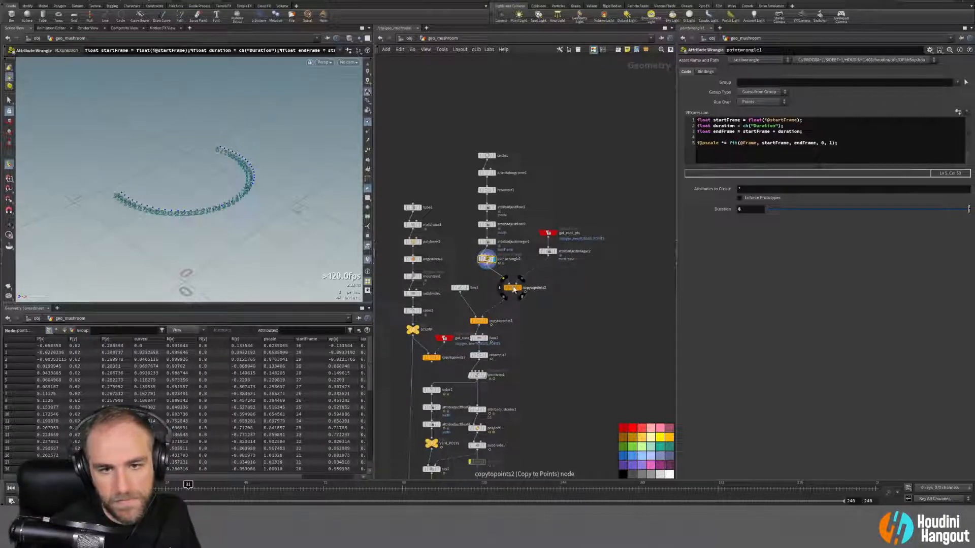
# Step: Move pointwrangle1 out of the source arc branch and insert it between copytopoints2 and copytopoints1, spacing the surrounding nodes
pyautogui.moveTo(458, 290); pyautogui.dragTo(455, 286)
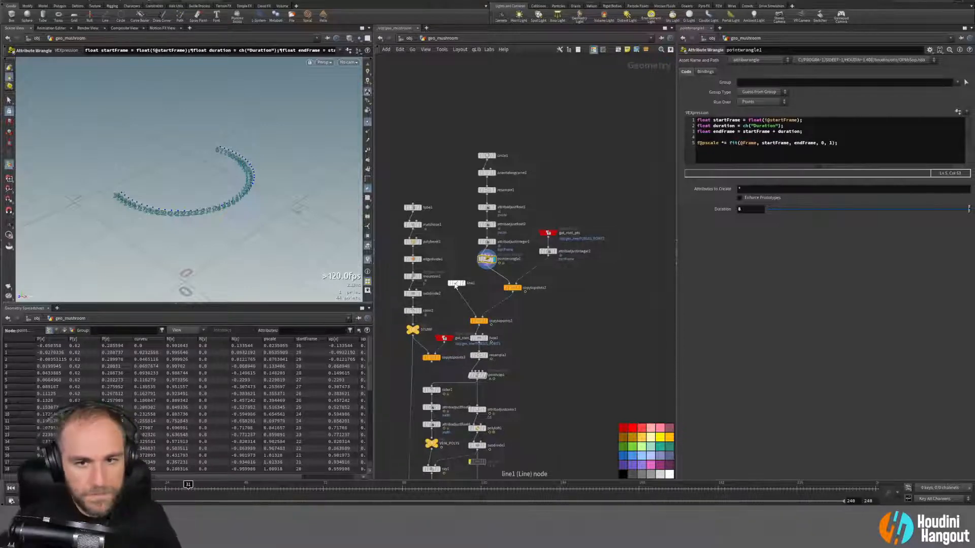
pyautogui.moveTo(496, 261); pyautogui.dragTo(498, 311)
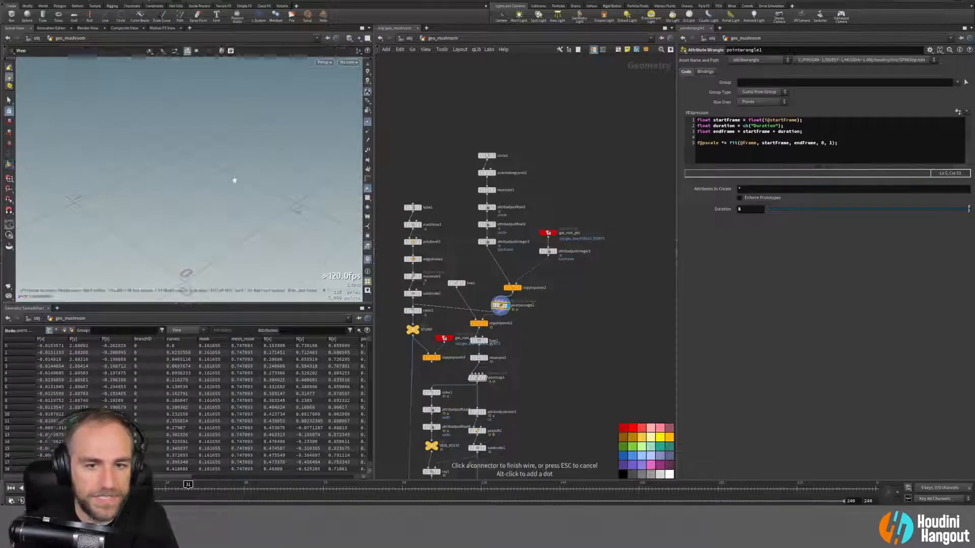
pyautogui.keyDown('alt'); pyautogui.moveTo(216, 215); pyautogui.dragTo(289, 78, button='middle'); pyautogui.keyUp('alt')
pyautogui.keyDown('alt'); pyautogui.moveTo(289, 78); pyautogui.dragTo(289, 97, button='right'); pyautogui.keyUp('alt')
pyautogui.keyDown('alt'); pyautogui.moveTo(289, 97); pyautogui.dragTo(254, 127); pyautogui.keyUp('alt')
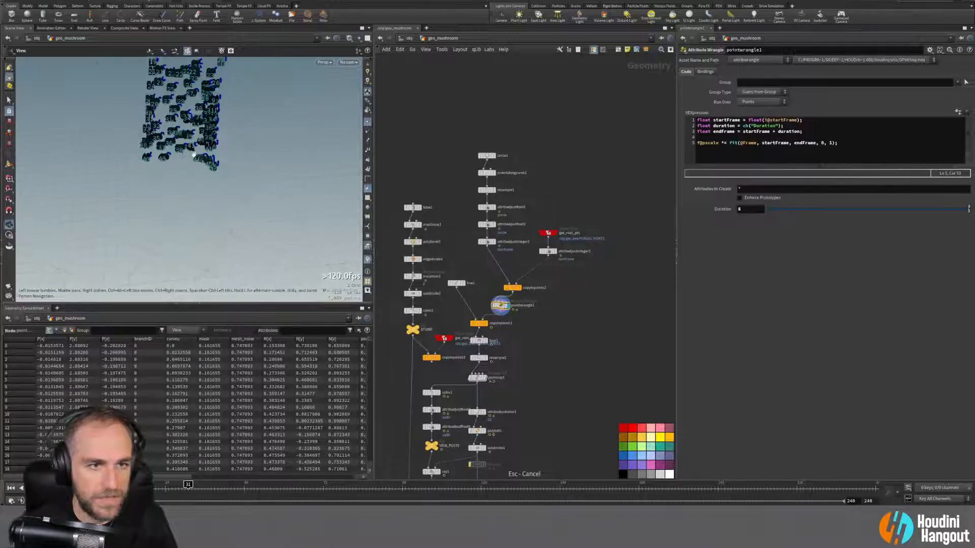
pyautogui.keyDown('alt'); pyautogui.moveTo(254, 126); pyautogui.dragTo(264, 163, button='right'); pyautogui.keyUp('alt')
pyautogui.keyDown('alt'); pyautogui.moveTo(264, 162); pyautogui.dragTo(268, 205, button='middle'); pyautogui.keyUp('alt')
pyautogui.moveTo(512, 287); pyautogui.dragTo(504, 269)
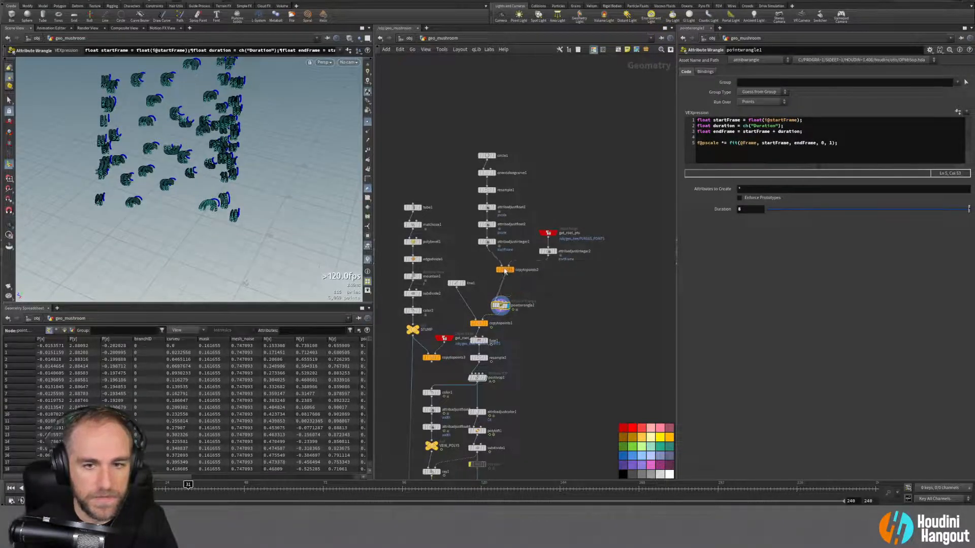
pyautogui.moveTo(500, 305); pyautogui.dragTo(504, 278)
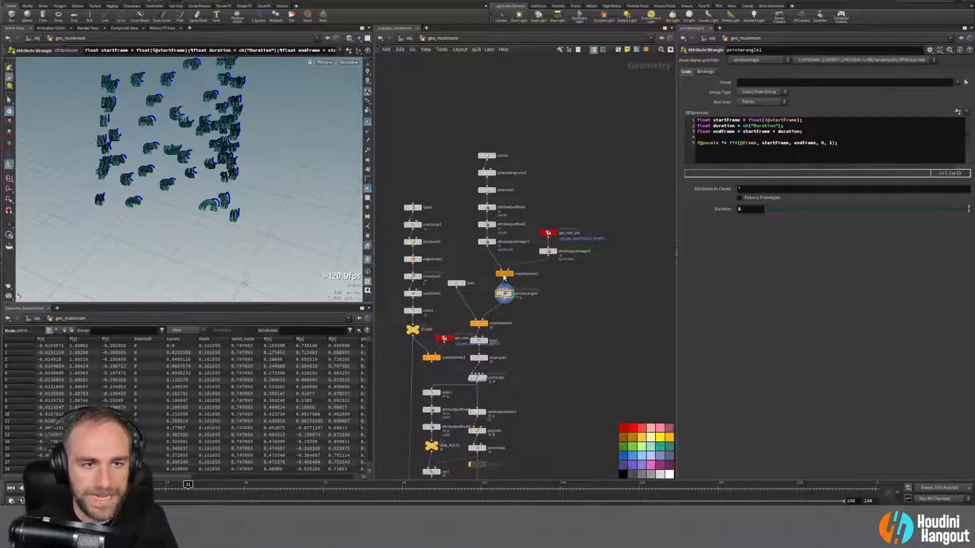
# Step: Display copytopoints1 with the visualizers hidden and scrub to frame 57 to check the staggered growth along the trunk
pyautogui.click(486, 323)
pyautogui.click(475, 320)
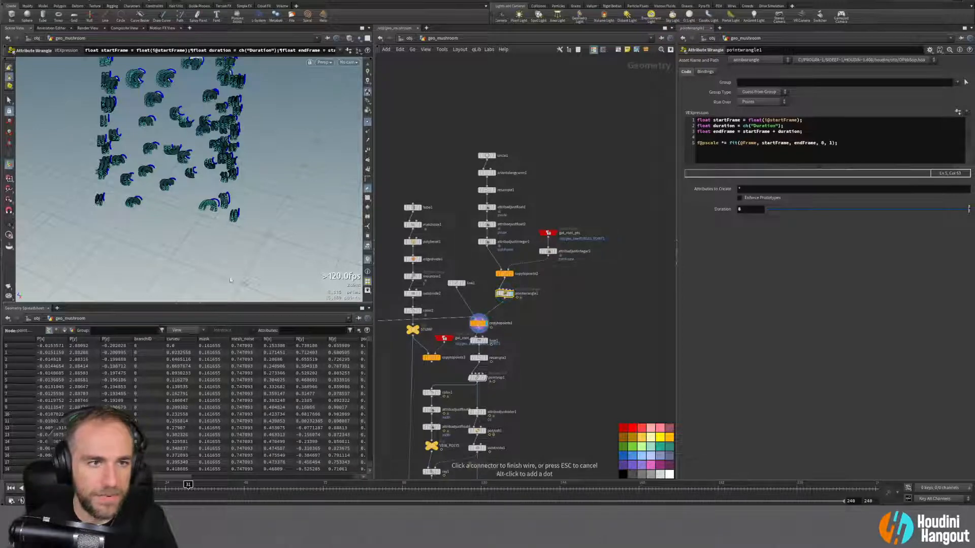
pyautogui.keyDown('alt'); pyautogui.moveTo(229, 139); pyautogui.dragTo(237, 198); pyautogui.keyUp('alt')
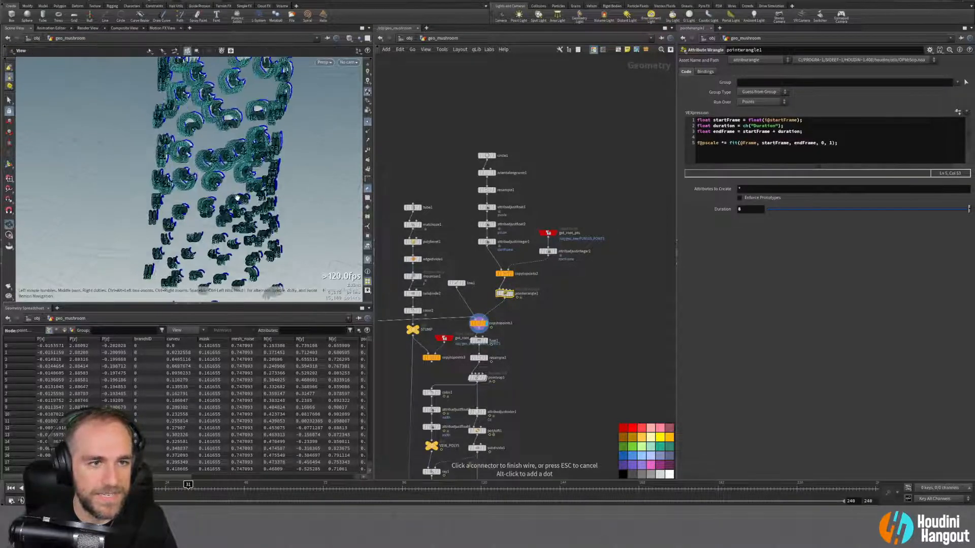
pyautogui.click(368, 261)
pyautogui.keyDown('alt'); pyautogui.moveTo(239, 157); pyautogui.dragTo(198, 127, button='right'); pyautogui.keyUp('alt')
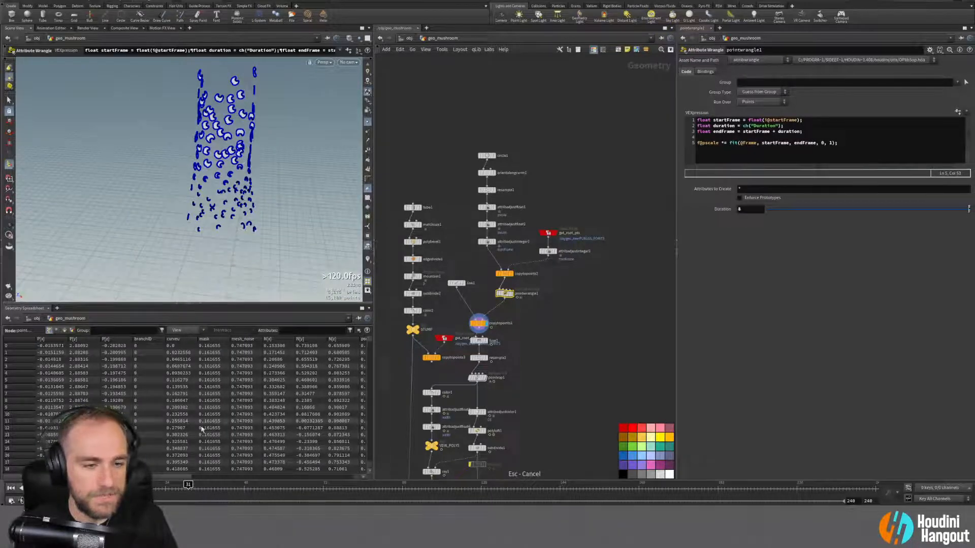
pyautogui.moveTo(188, 485); pyautogui.dragTo(270, 489)
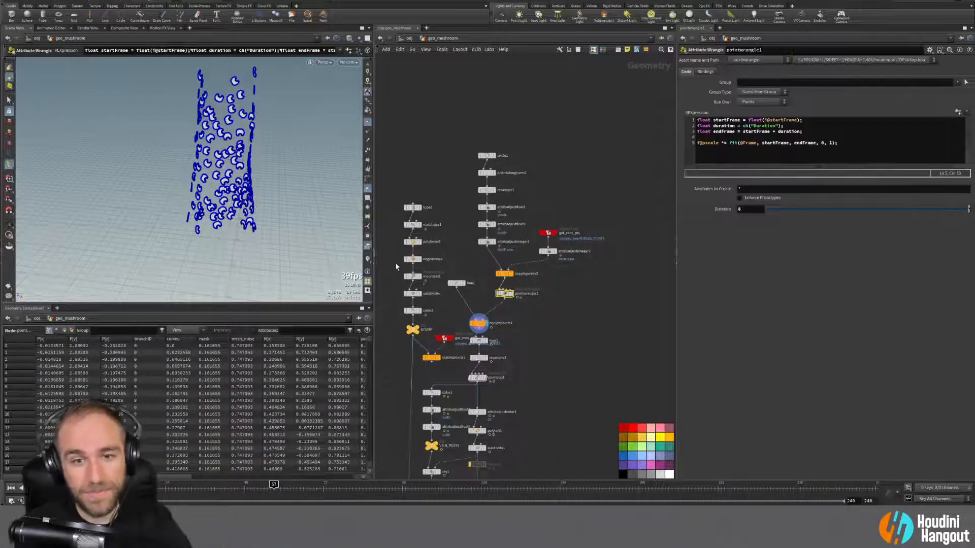
# Step: Display copytopoints2, look closely at the arcs, and switch to the browser showing the mushroom reference photo
pyautogui.click(506, 275)
pyautogui.click(511, 274)
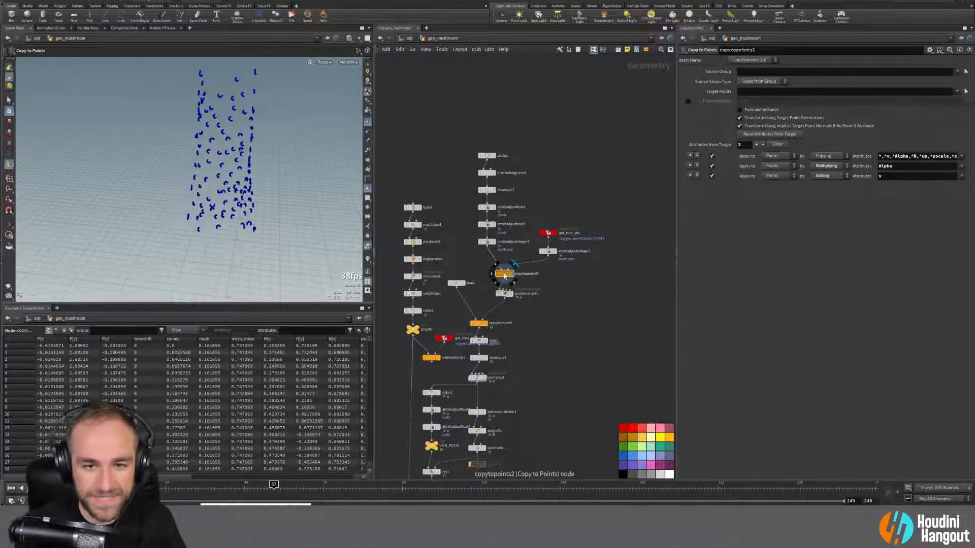
pyautogui.scroll(5, 283, 152)
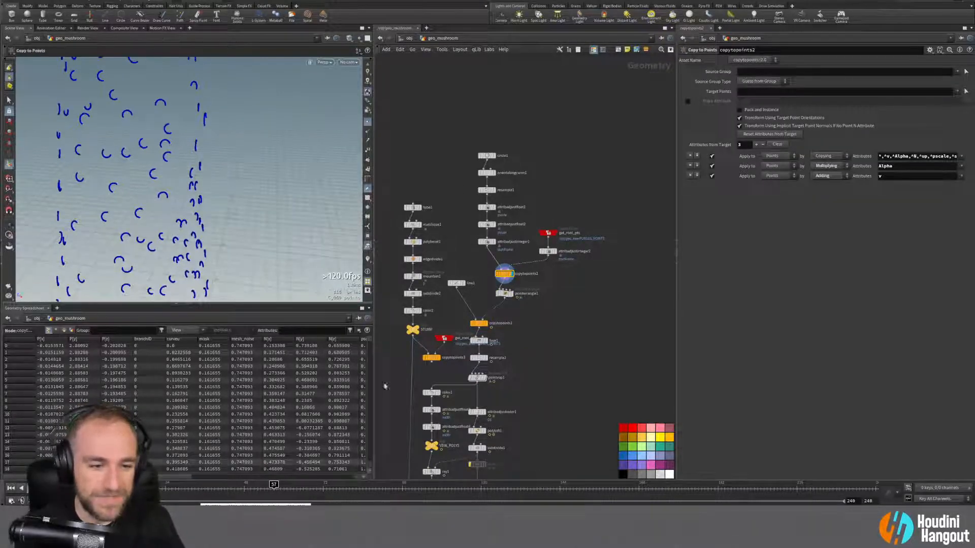
pyautogui.hotkey('alt', 'Tab')
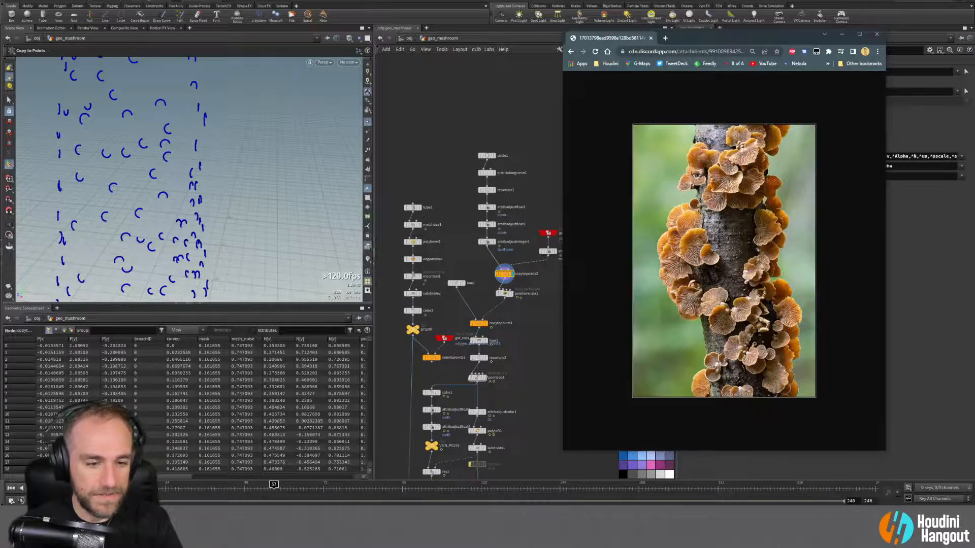
# Step: Return to Houdini and show the attribute visualizer on the copytopoints2 arcs, examining them up close and across the whole trunk
pyautogui.hotkey('alt', 'Tab')
pyautogui.keyDown('alt'); pyautogui.moveTo(204, 168); pyautogui.dragTo(263, 185, button='middle'); pyautogui.keyUp('alt')
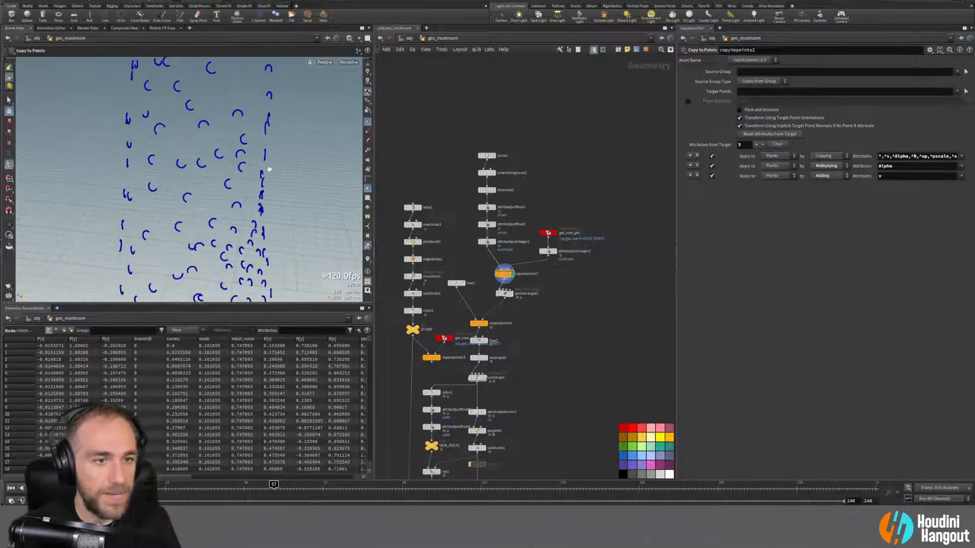
pyautogui.keyDown('alt'); pyautogui.moveTo(213, 106); pyautogui.dragTo(263, 174, button='middle'); pyautogui.keyUp('alt')
pyautogui.scroll(3, 263, 174)
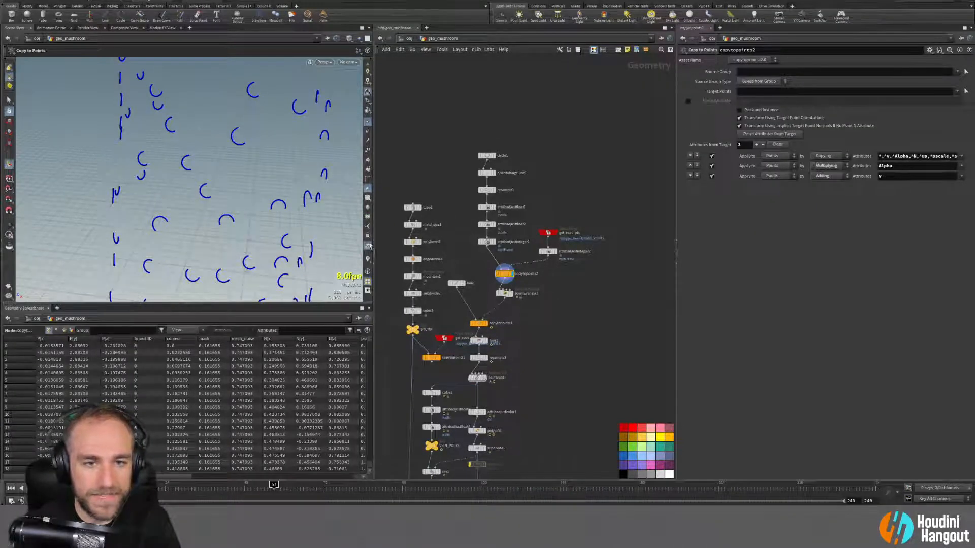
pyautogui.click(367, 261)
pyautogui.keyDown('alt'); pyautogui.moveTo(220, 142); pyautogui.dragTo(267, 141, button='right'); pyautogui.keyUp('alt')
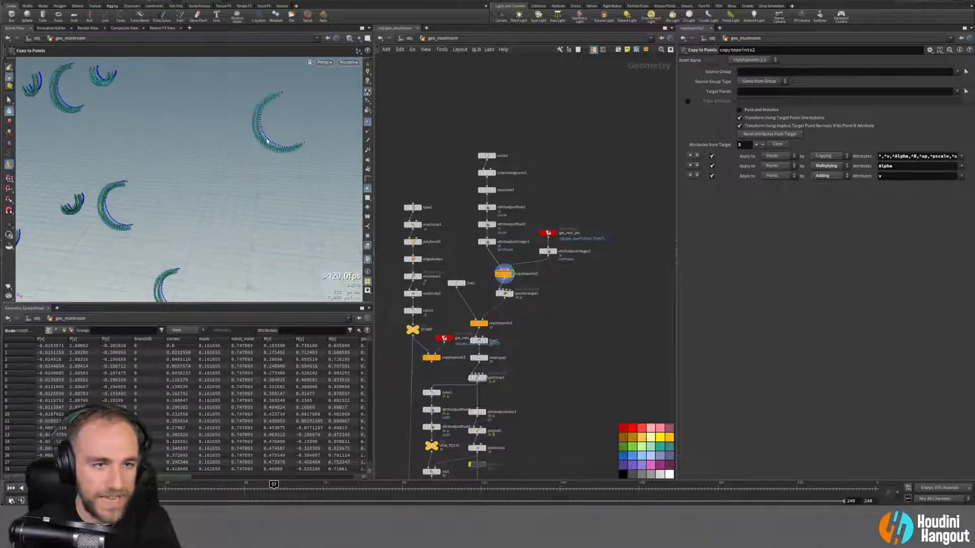
pyautogui.keyDown('alt'); pyautogui.moveTo(108, 231); pyautogui.dragTo(86, 195, button='right'); pyautogui.keyUp('alt')
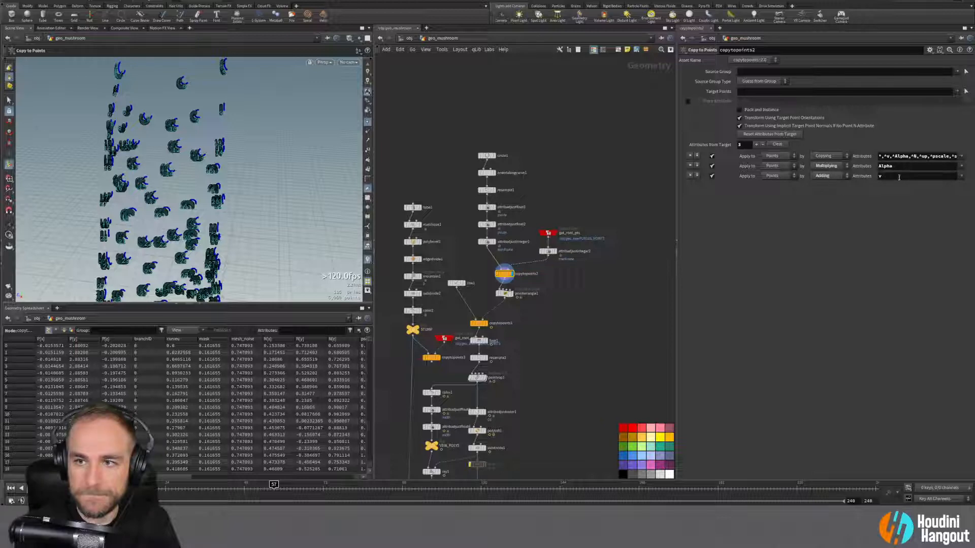
# Step: Exclude startFrame from the target attributes copytopoints2 applies by copying, appending ^startFrame to that attribute list
pyautogui.doubleClick(893, 158)
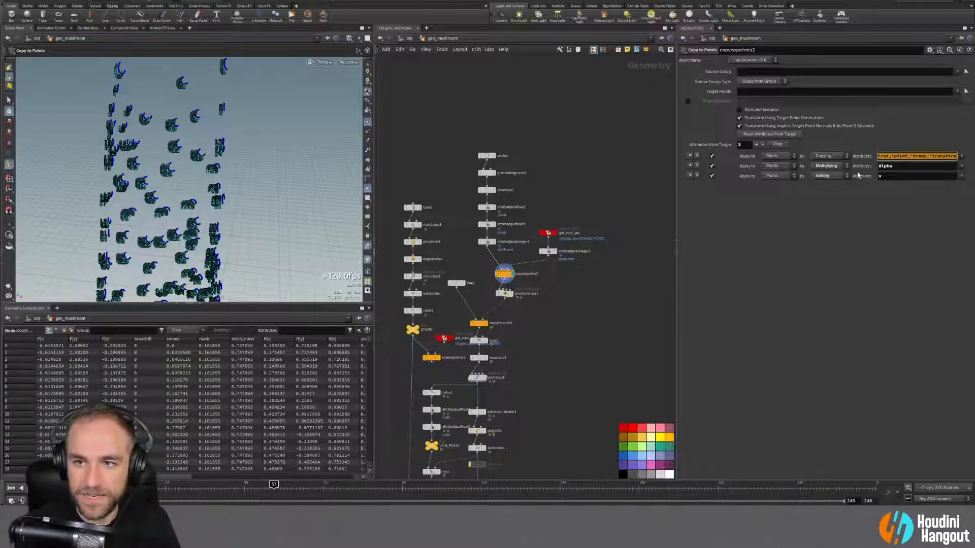
pyautogui.click(914, 157)
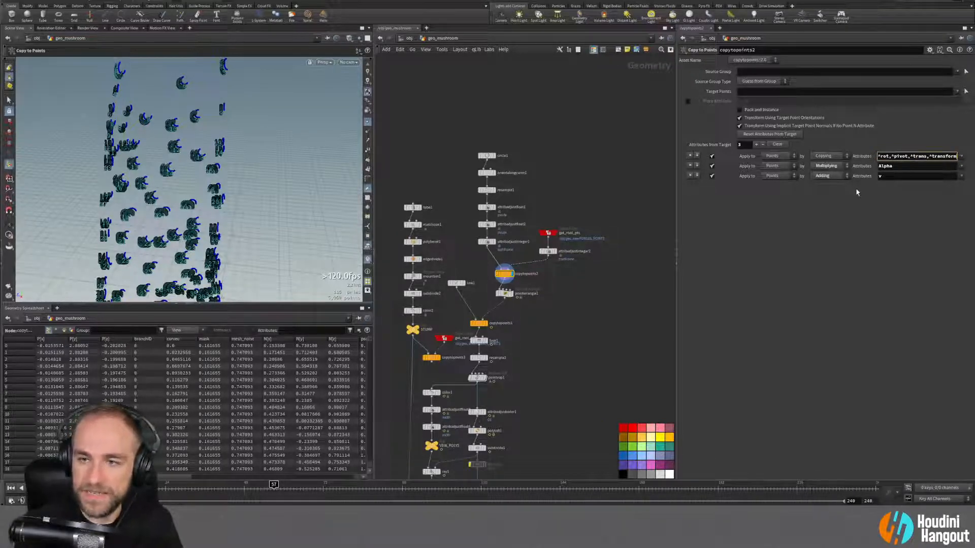
pyautogui.write('^')
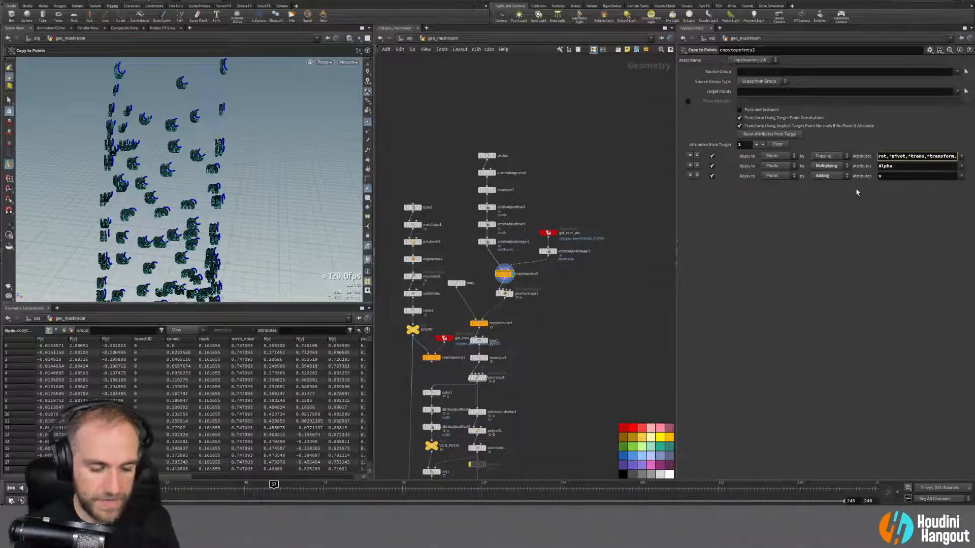
pyautogui.write('sta')
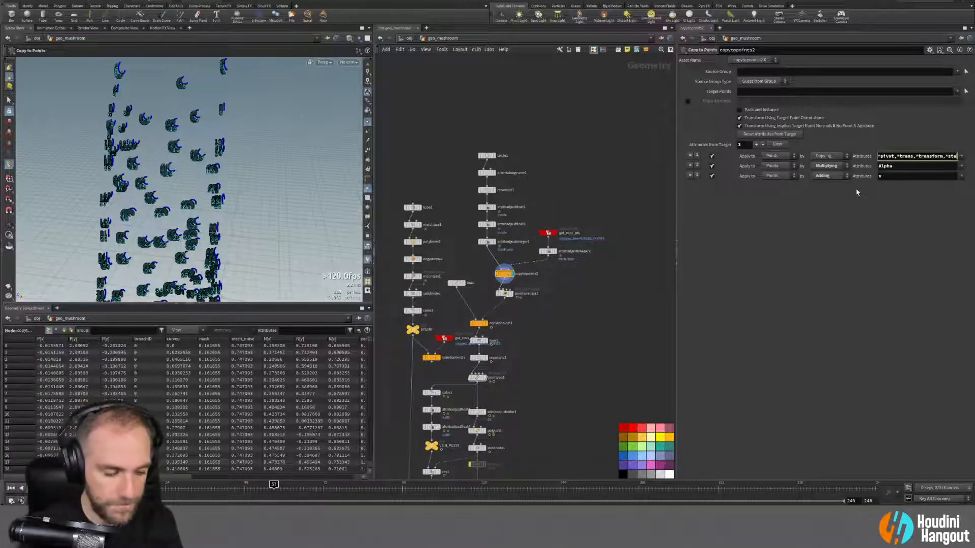
pyautogui.write('rtFrame')
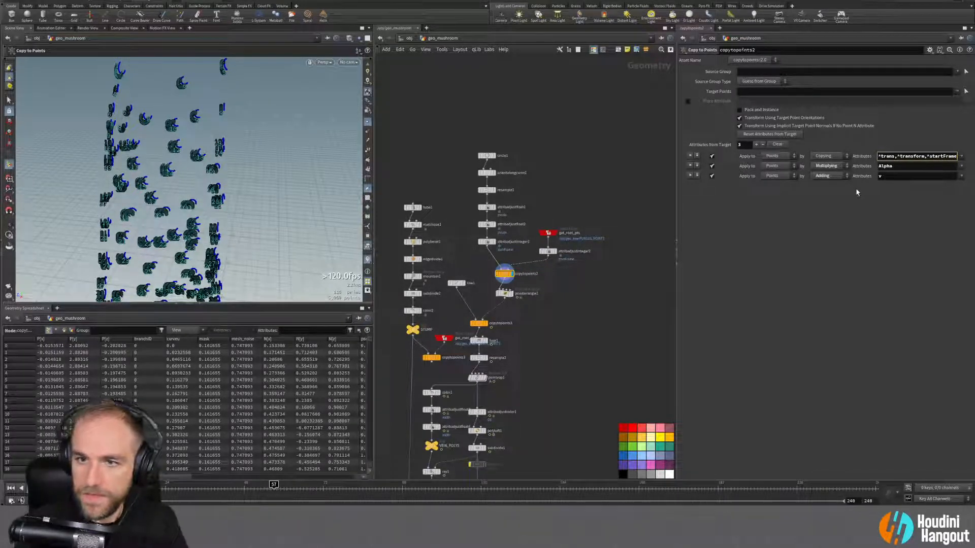
pyautogui.press('Return')
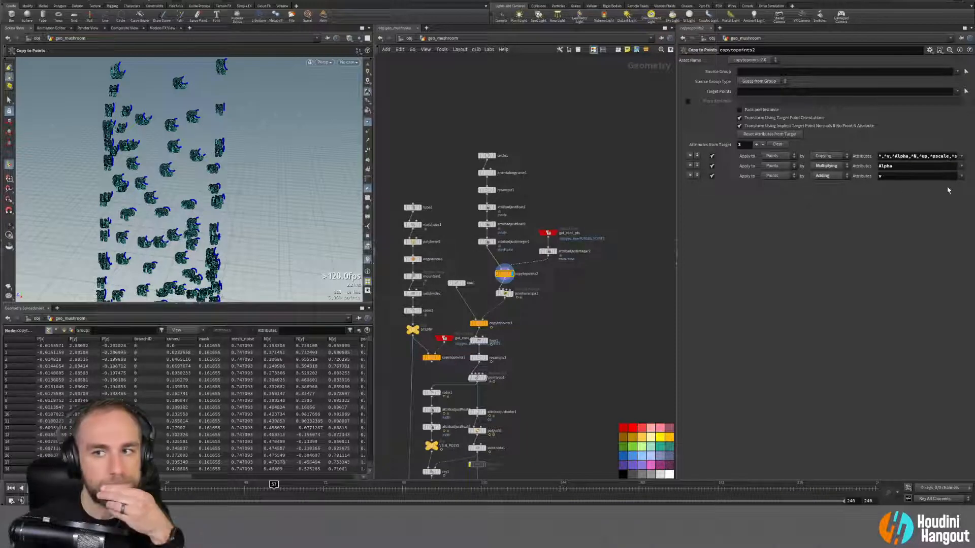
# Step: Extend the target attributes copytopoints2 applies by adding to v,startFrame
pyautogui.click(905, 176)
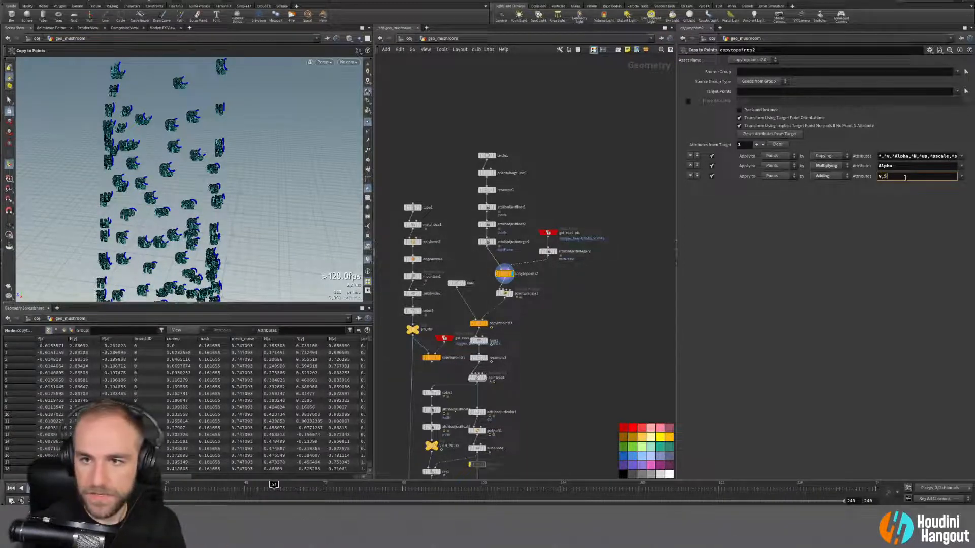
pyautogui.write(',startFrame')
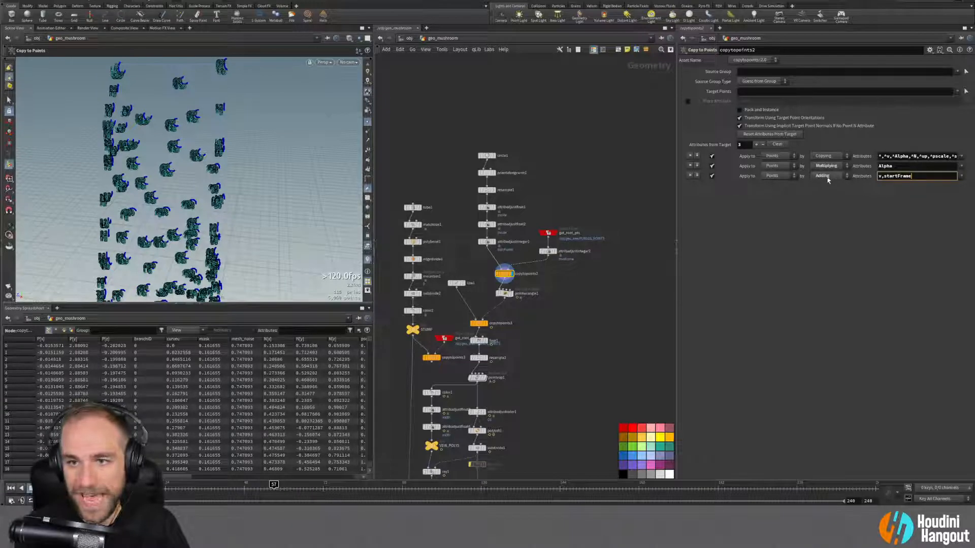
pyautogui.press('Return')
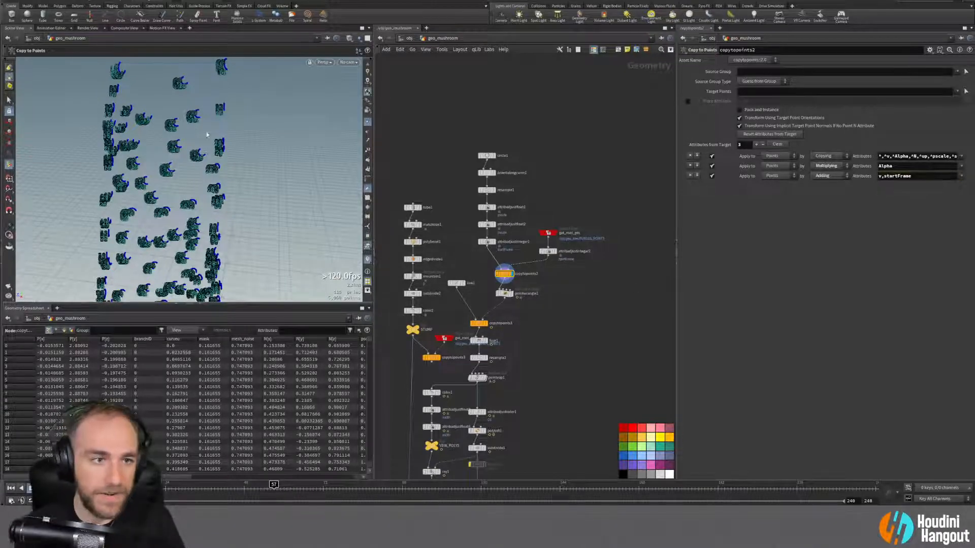
# Step: Examine the copied arcs up close and over the full trunk, hiding the attribute visualizer and the point display
pyautogui.keyDown('alt'); pyautogui.moveTo(207, 135); pyautogui.dragTo(183, 138); pyautogui.keyUp('alt')
pyautogui.keyDown('alt'); pyautogui.moveTo(183, 138); pyautogui.dragTo(248, 135, button='right'); pyautogui.keyUp('alt')
pyautogui.keyDown('alt'); pyautogui.moveTo(248, 135); pyautogui.dragTo(254, 141); pyautogui.keyUp('alt')
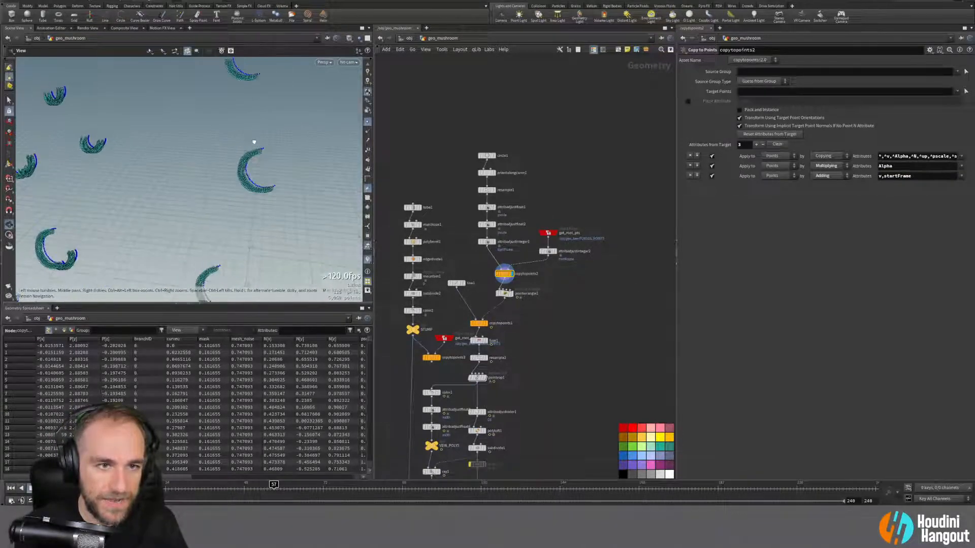
pyautogui.moveTo(254, 142); pyautogui.dragTo(273, 140, button='right')
pyautogui.keyDown('alt'); pyautogui.moveTo(312, 238); pyautogui.dragTo(192, 269, button='right'); pyautogui.keyUp('alt')
pyautogui.keyDown('alt'); pyautogui.moveTo(191, 269); pyautogui.dragTo(154, 174, button='middle'); pyautogui.keyUp('alt')
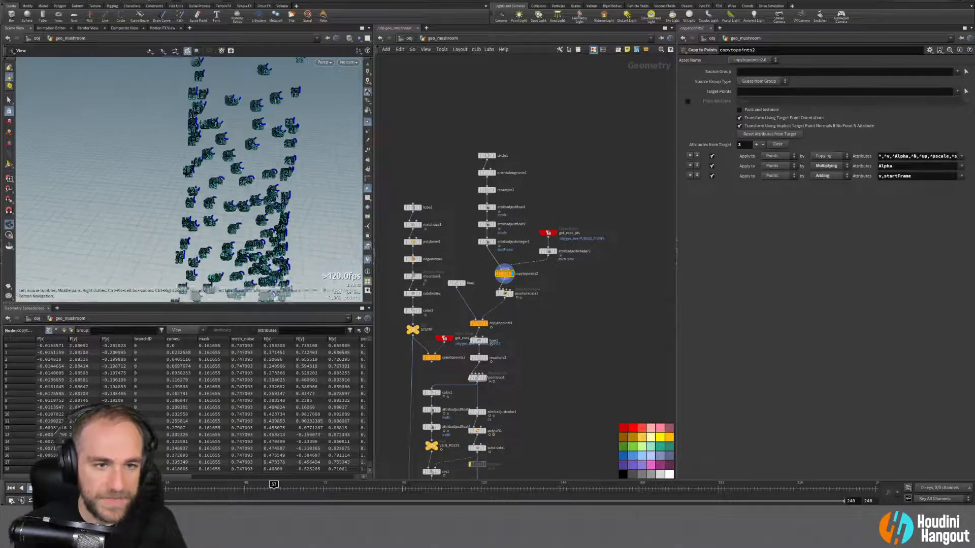
pyautogui.click(368, 259)
pyautogui.keyDown('alt'); pyautogui.moveTo(255, 180); pyautogui.dragTo(231, 184, button='right'); pyautogui.keyUp('alt')
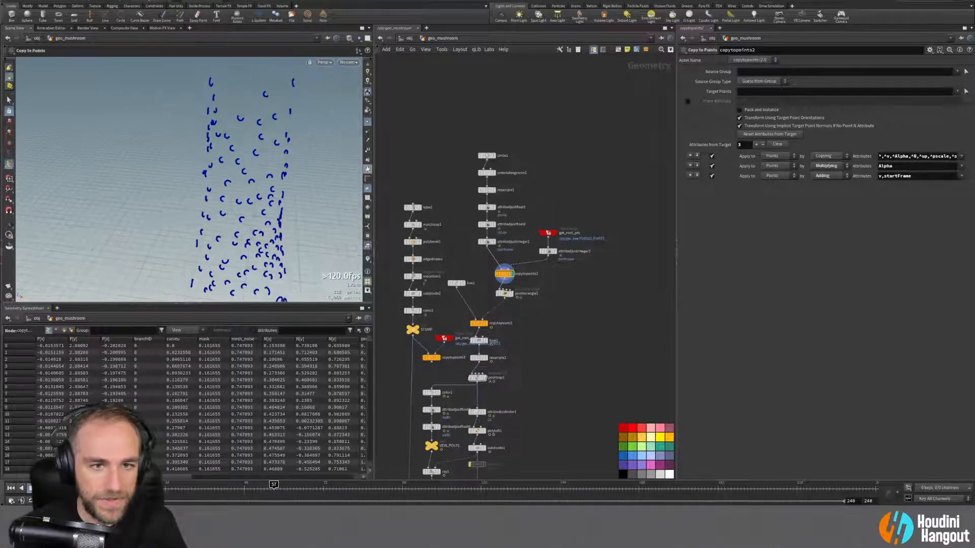
pyautogui.click(369, 122)
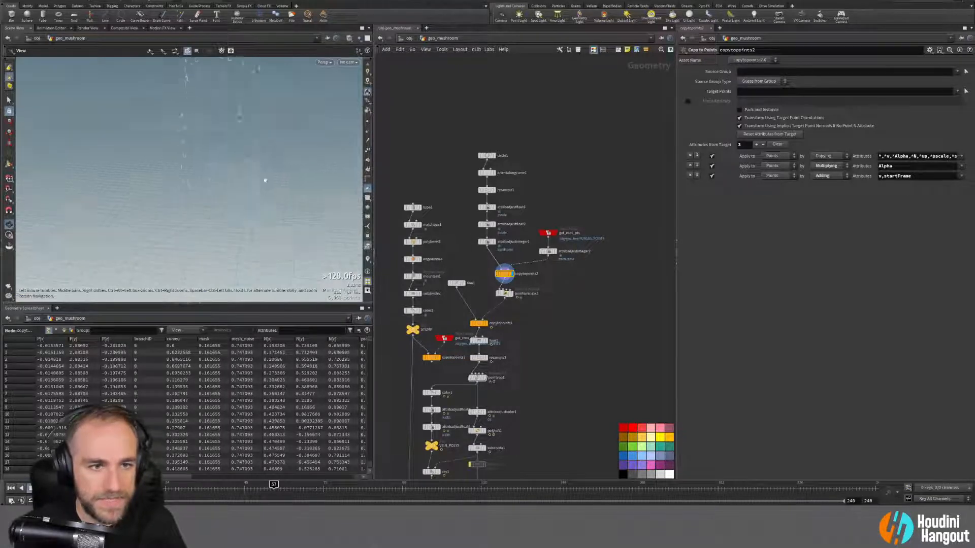
pyautogui.scroll(3, 263, 162)
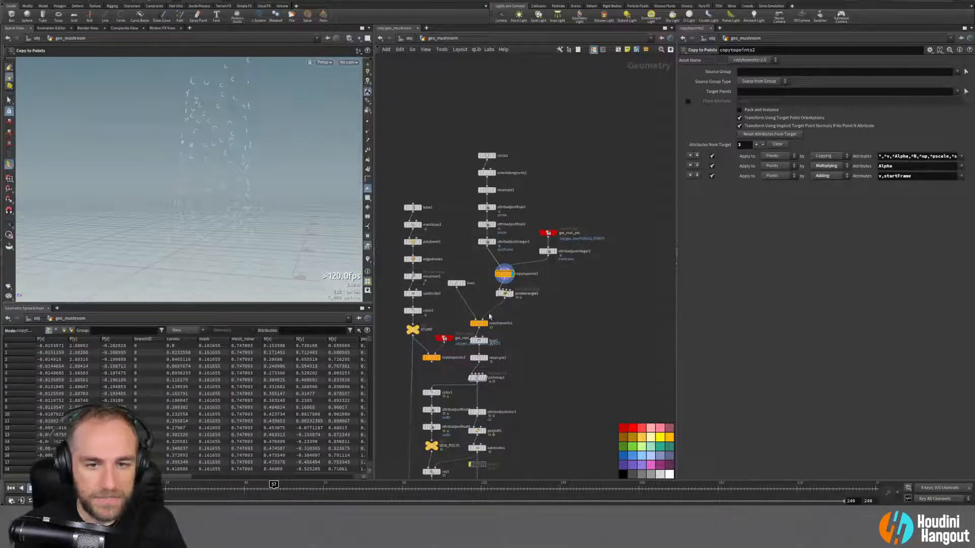
# Step: Display copytopoints1 and scrub from the start to frame 91 to check the growth along the trunk
pyautogui.click(485, 323)
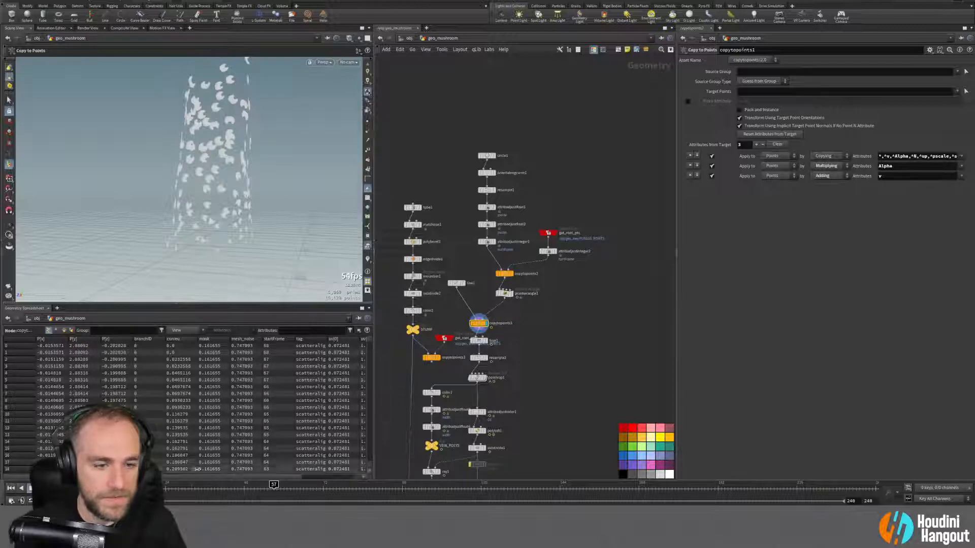
pyautogui.click(168, 485)
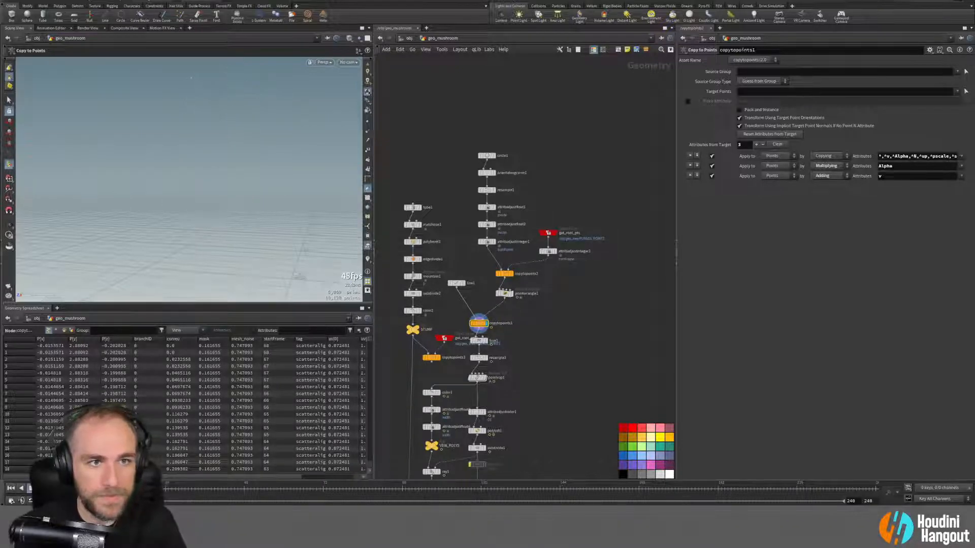
pyautogui.moveTo(165, 492); pyautogui.dragTo(384, 490)
# Step: Insert copytopoints3 into the wire between STUMP and merge1, and display merge1 to examine the merged mushrooms
pyautogui.moveTo(576, 400); pyautogui.dragTo(577, 370, button='middle')
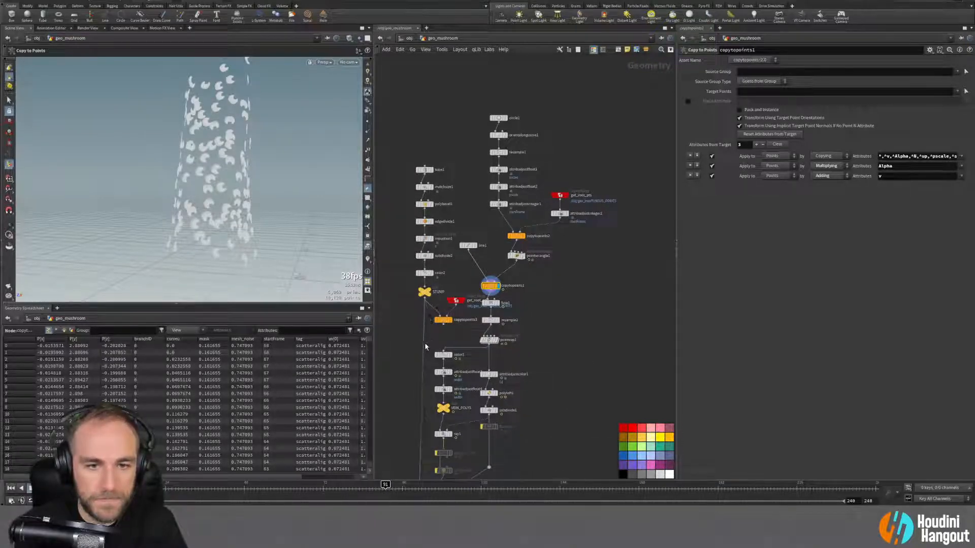
pyautogui.moveTo(443, 324); pyautogui.dragTo(423, 325)
pyautogui.moveTo(487, 468); pyautogui.dragTo(496, 391, button='middle')
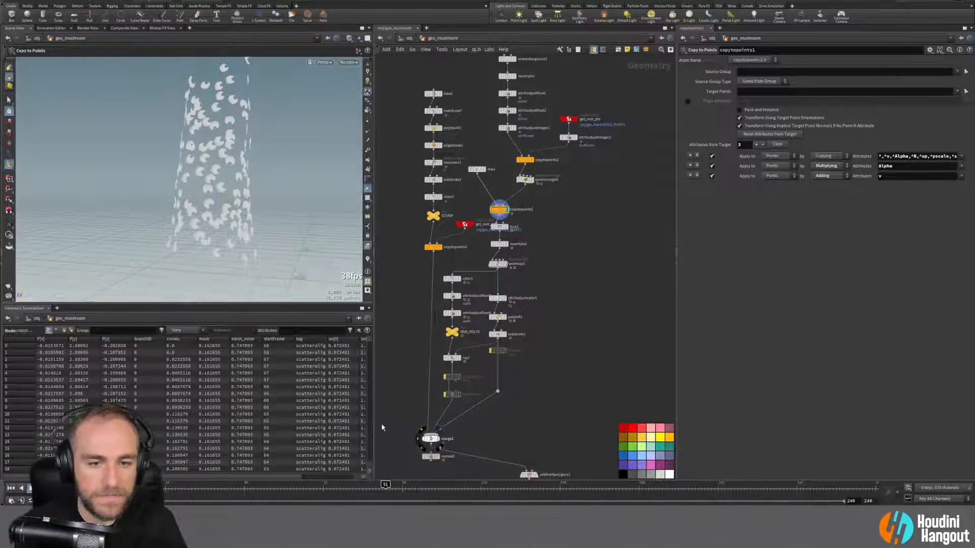
pyautogui.click(431, 439)
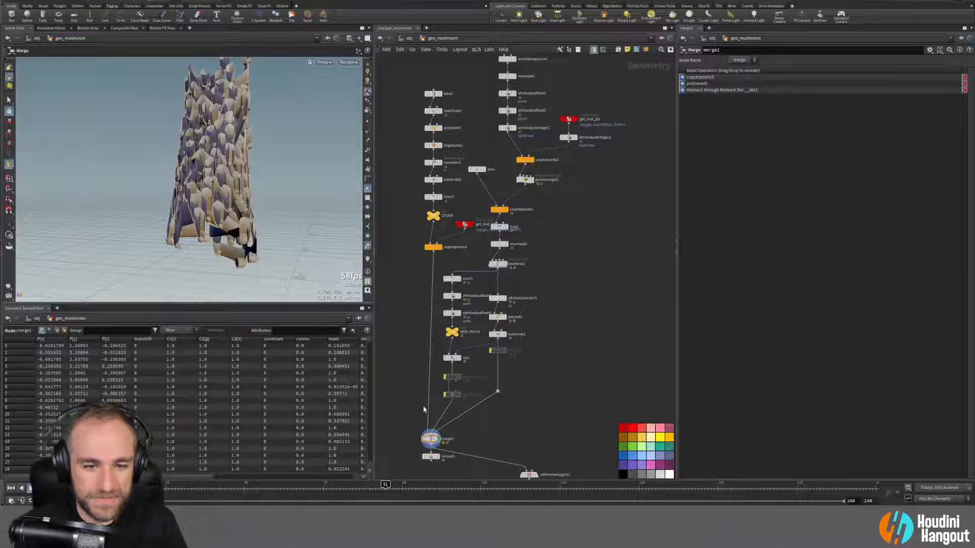
pyautogui.scroll(4, 250, 148)
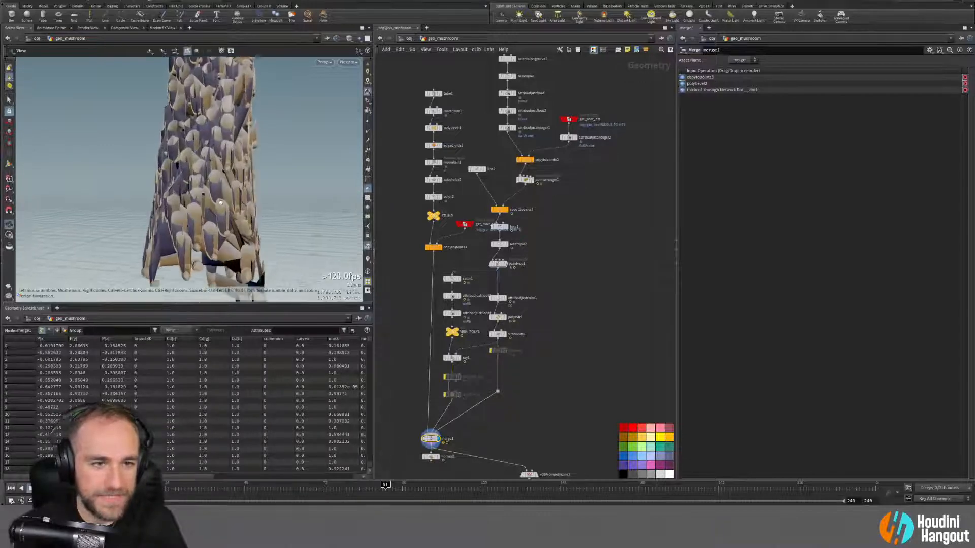
pyautogui.keyDown('alt'); pyautogui.moveTo(249, 152); pyautogui.dragTo(203, 193); pyautogui.keyUp('alt')
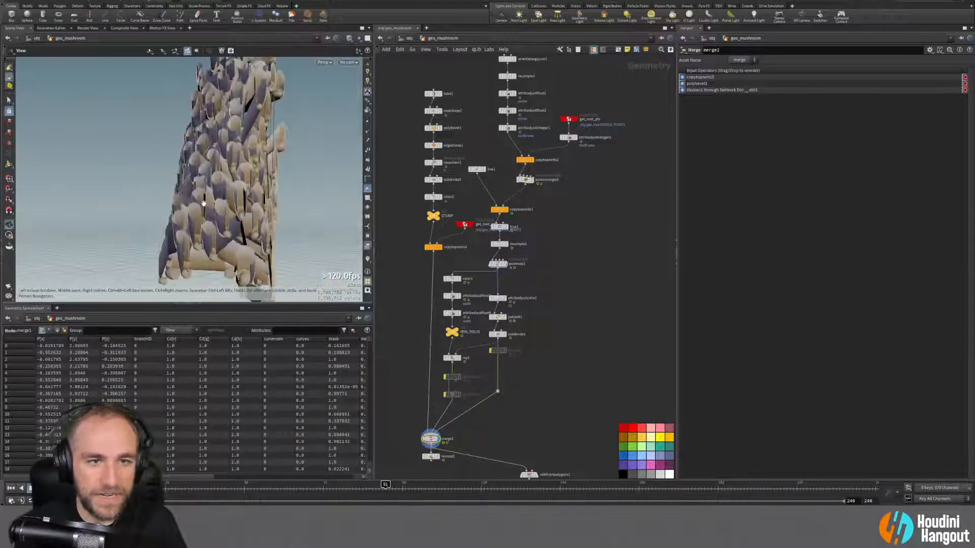
# Step: Display pointvop1 and then resample2, examining the fan-shaped curves from several angles
pyautogui.click(503, 264)
pyautogui.click(499, 265)
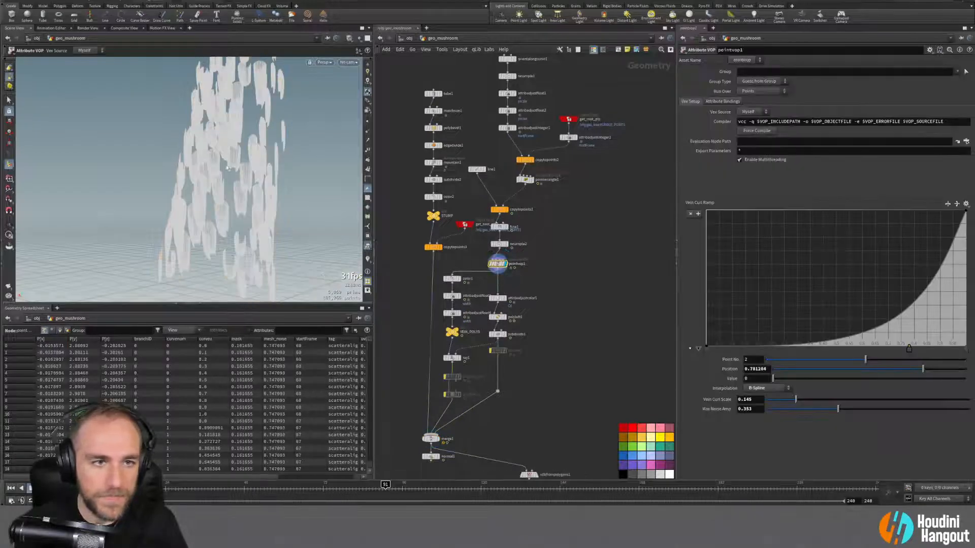
pyautogui.keyDown('alt'); pyautogui.moveTo(223, 165); pyautogui.dragTo(298, 203); pyautogui.keyUp('alt')
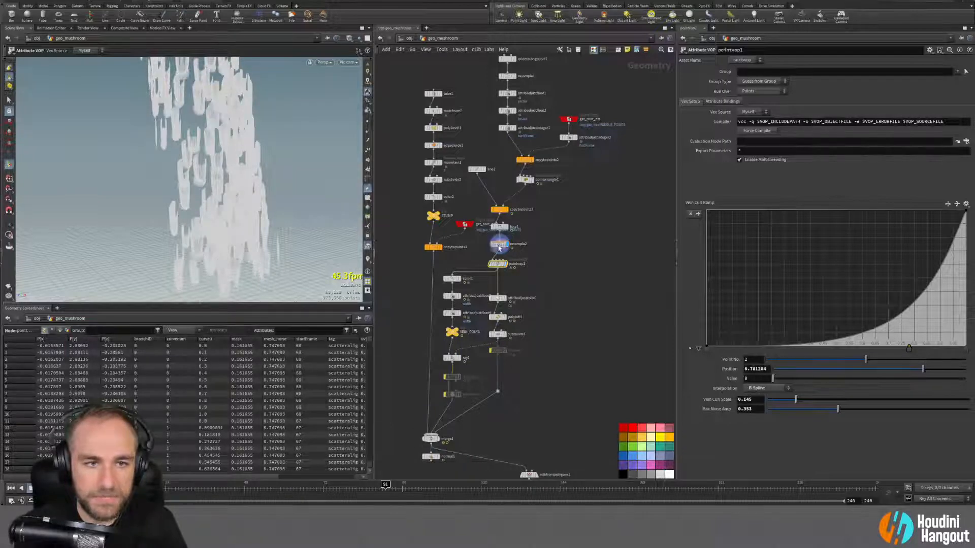
pyautogui.click(507, 246)
pyautogui.moveTo(254, 201); pyautogui.dragTo(320, 189)
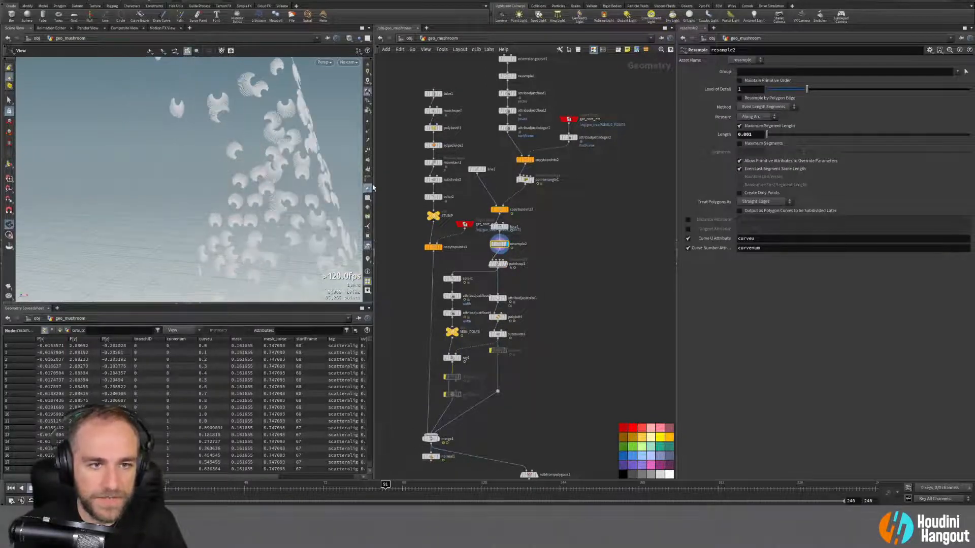
pyautogui.moveTo(322, 186); pyautogui.dragTo(378, 181, button='right')
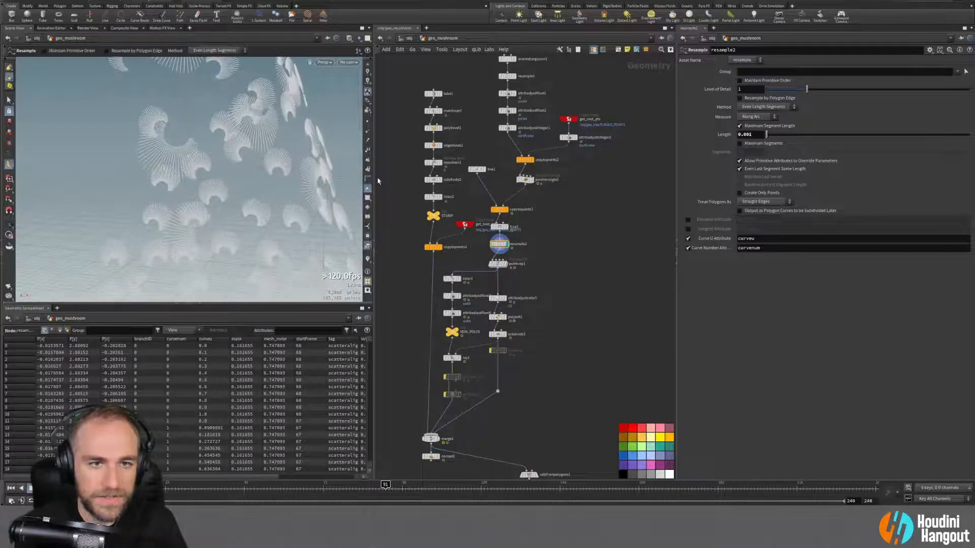
# Step: Show the points of resample2, view their density on the curves, and scrub through the early frames
pyautogui.click(367, 125)
pyautogui.moveTo(315, 197); pyautogui.dragTo(236, 222)
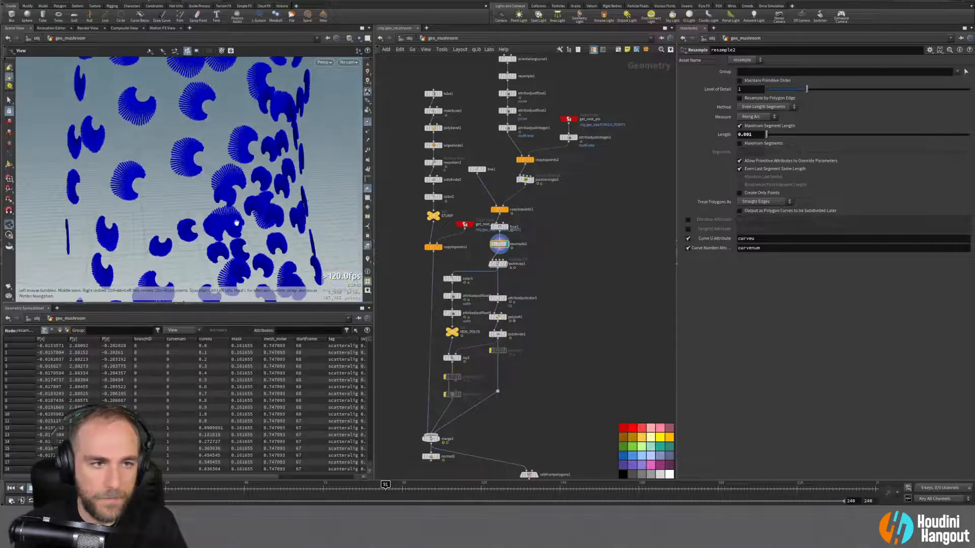
pyautogui.moveTo(176, 162)
pyautogui.mouseDown(button='right')
pyautogui.moveTo(317, 115)
pyautogui.moveTo(161, 165)
pyautogui.mouseUp(button='right')
pyautogui.moveTo(161, 165); pyautogui.dragTo(204, 168, button='middle')
pyautogui.moveTo(204, 167); pyautogui.dragTo(157, 185, button='right')
pyautogui.moveTo(162, 492)
pyautogui.mouseDown()
pyautogui.moveTo(122, 493)
pyautogui.moveTo(413, 499)
pyautogui.moveTo(166, 498)
pyautogui.mouseUp()
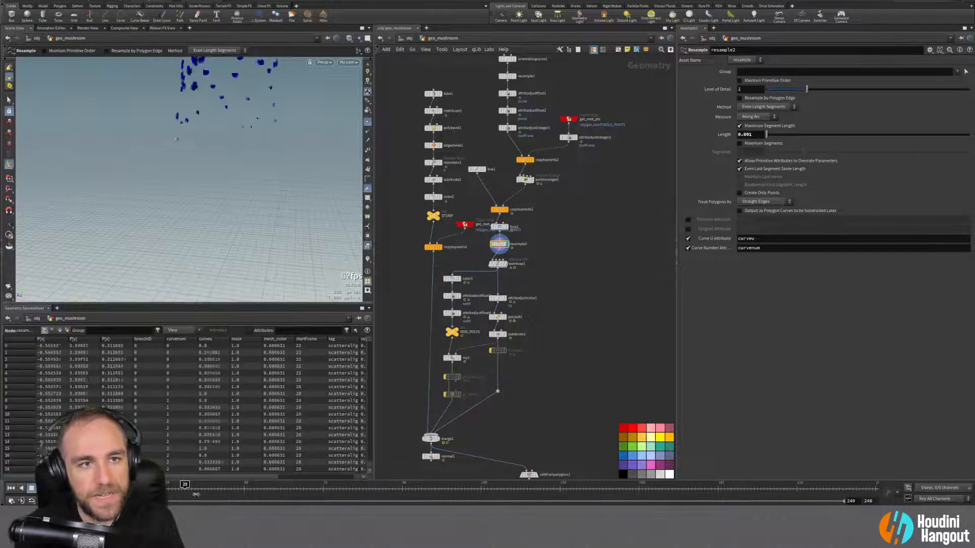
# Step: Compare fuse1 with resample2, scrub to frame 83, and examine the resampled curves around the trunk
pyautogui.click(506, 228)
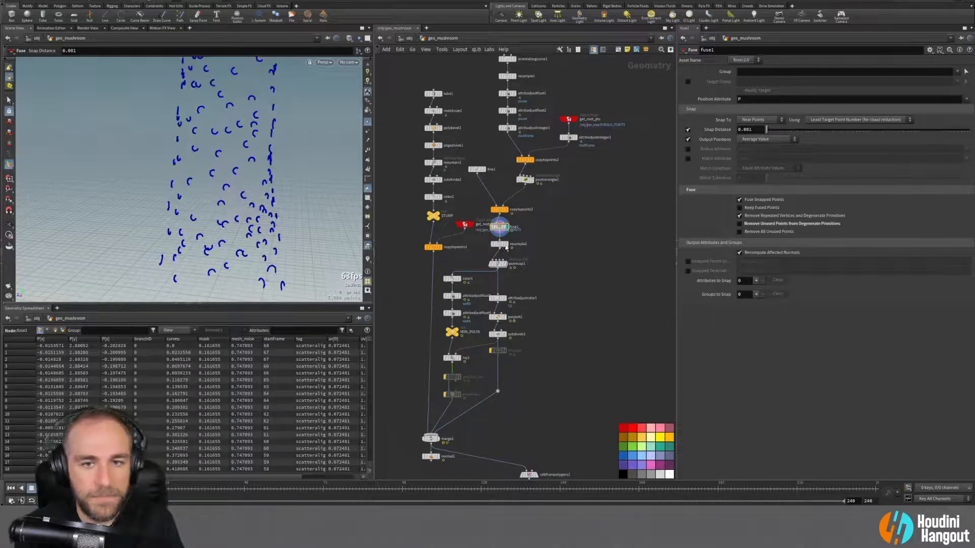
pyautogui.click(505, 244)
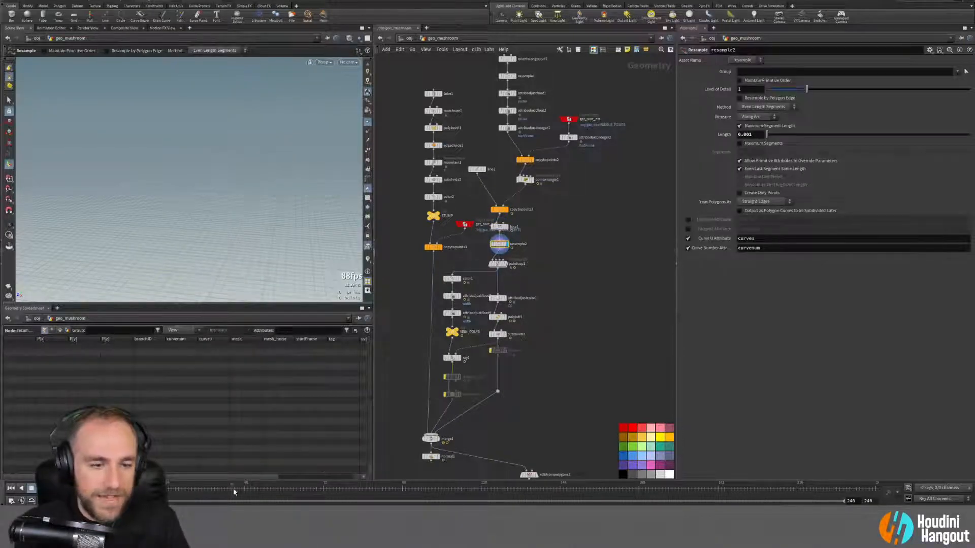
pyautogui.moveTo(234, 492); pyautogui.dragTo(329, 294)
pyautogui.keyDown('alt'); pyautogui.scroll(-2, 263, 213); pyautogui.keyUp('alt')
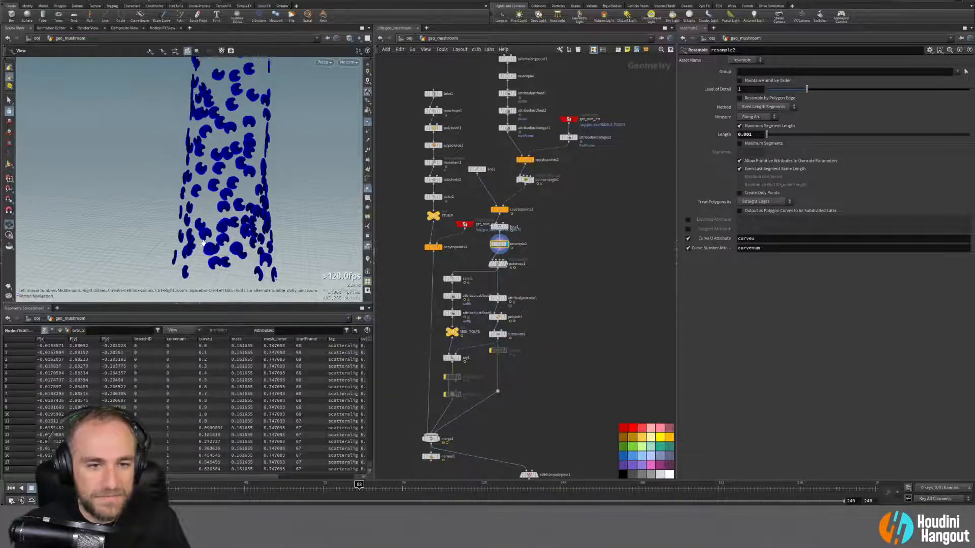
pyautogui.keyDown('alt'); pyautogui.moveTo(254, 193); pyautogui.dragTo(285, 181); pyautogui.keyUp('alt')
pyautogui.keyDown('alt'); pyautogui.scroll(-3, 271, 154); pyautogui.keyUp('alt')
pyautogui.keyDown('alt'); pyautogui.scroll(5, 284, 181); pyautogui.keyUp('alt')
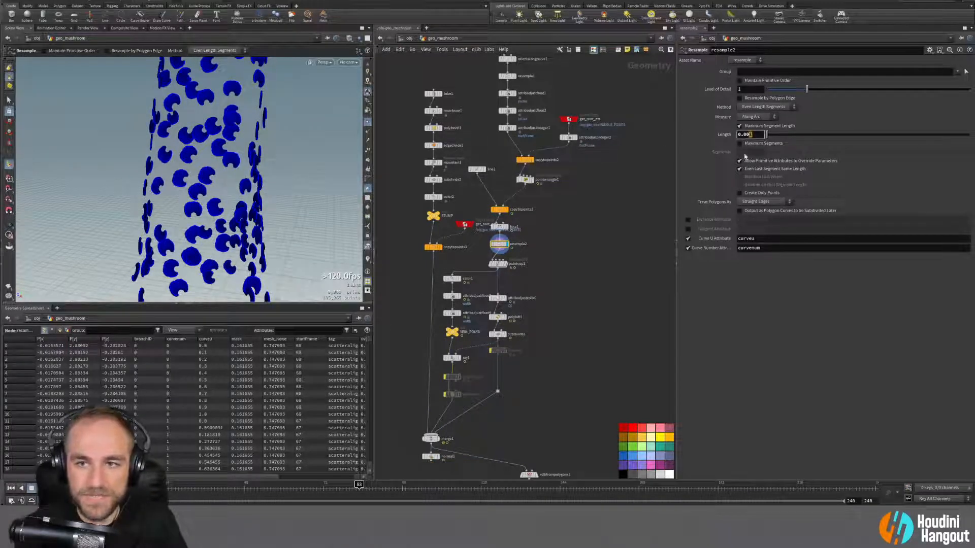
# Step: Set the resample2 segment length to 0.0025, then scrub to frame 65 and inspect the denser curves around the trunk
pyautogui.write('25')
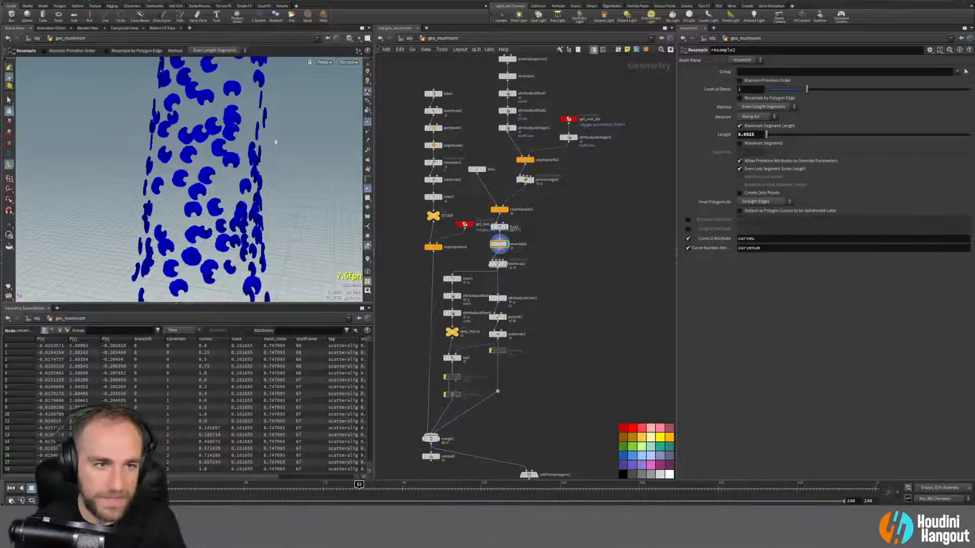
pyautogui.keyDown('alt'); pyautogui.moveTo(275, 144); pyautogui.dragTo(72, 120, button='right'); pyautogui.keyUp('alt')
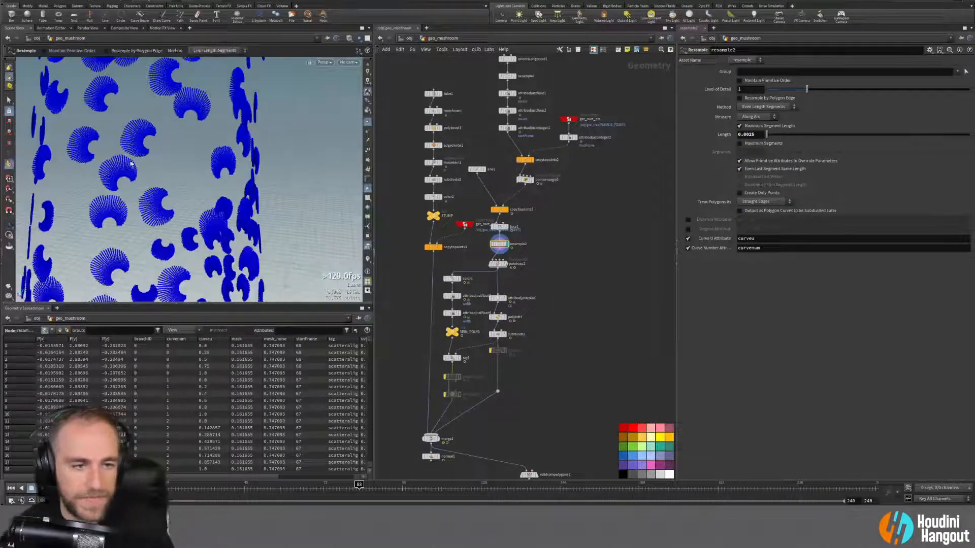
pyautogui.keyDown('alt'); pyautogui.moveTo(185, 165); pyautogui.dragTo(69, 245, button='right'); pyautogui.keyUp('alt')
pyautogui.keyDown('alt'); pyautogui.moveTo(70, 246); pyautogui.dragTo(232, 180); pyautogui.keyUp('alt')
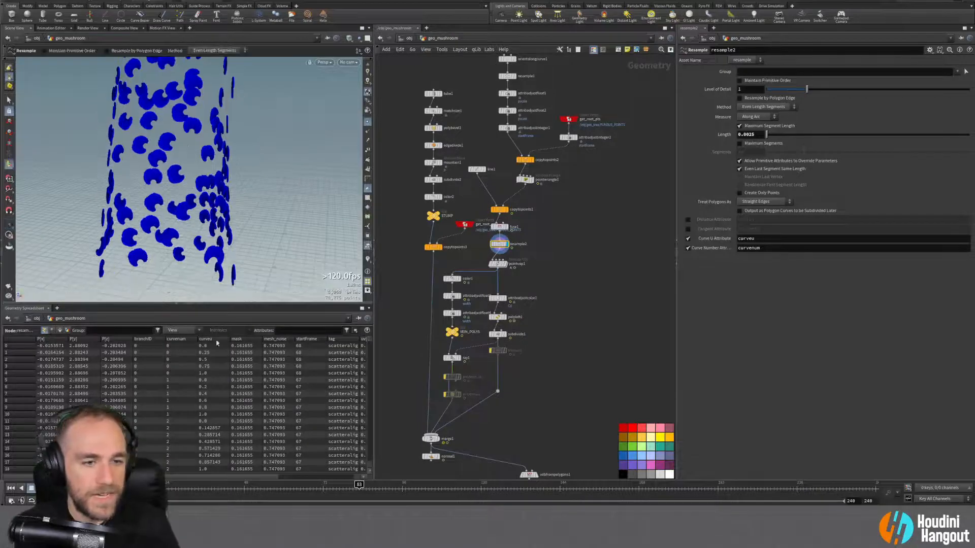
pyautogui.moveTo(358, 492); pyautogui.dragTo(300, 498)
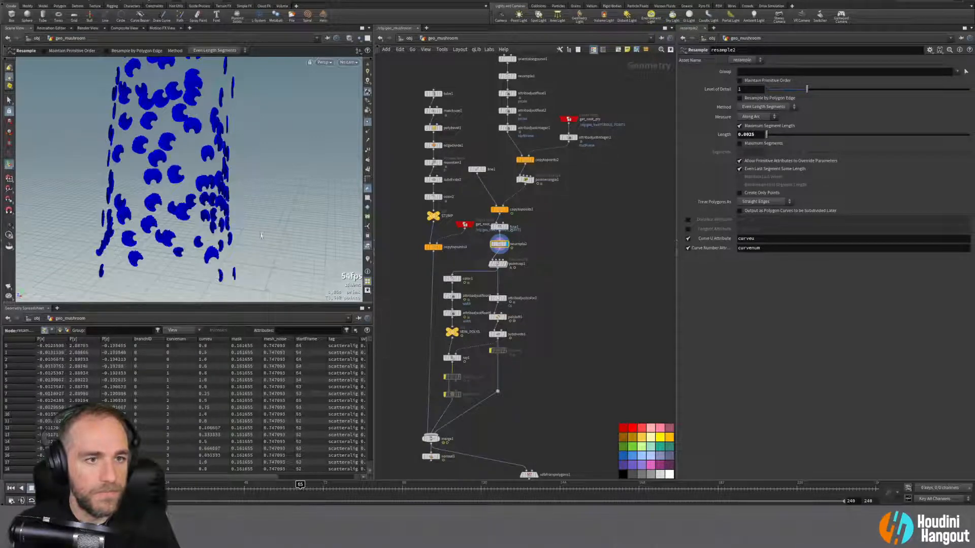
pyautogui.moveTo(218, 186); pyautogui.dragTo(254, 182)
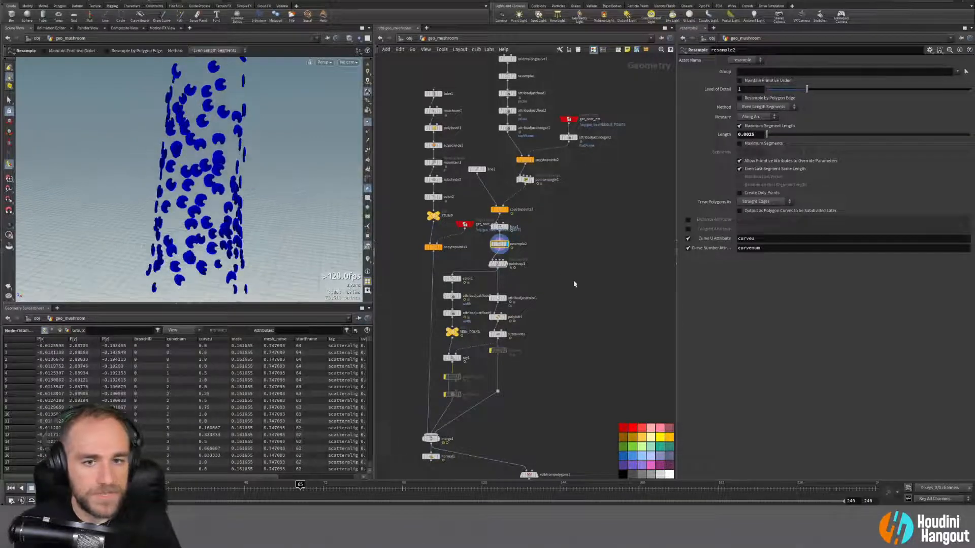
# Step: Open the pointvop1 network, examine how vecgetcompon1, multiply1 and add1 displace the points, and return to the geometry level
pyautogui.click(506, 265)
pyautogui.click(496, 264)
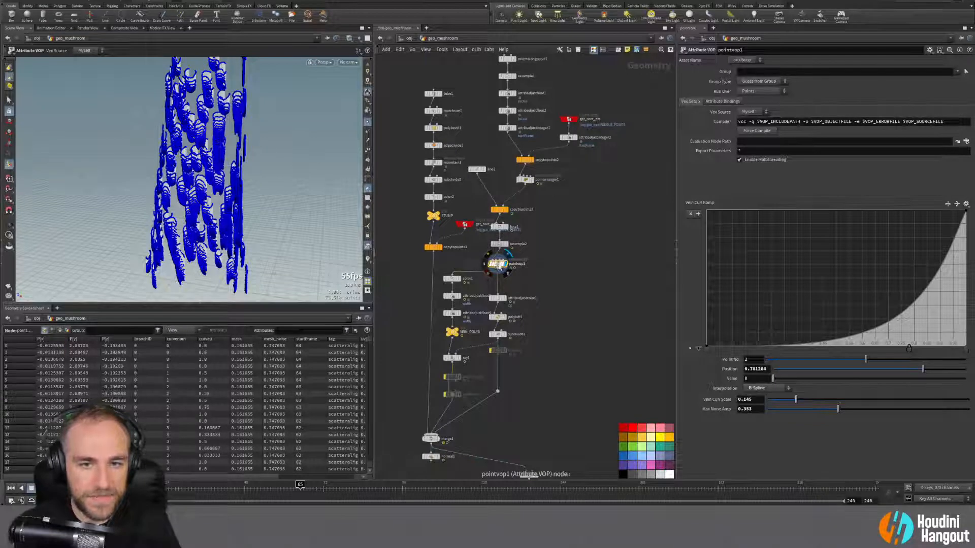
pyautogui.doubleClick(499, 265)
pyautogui.scroll(-2, 527, 353)
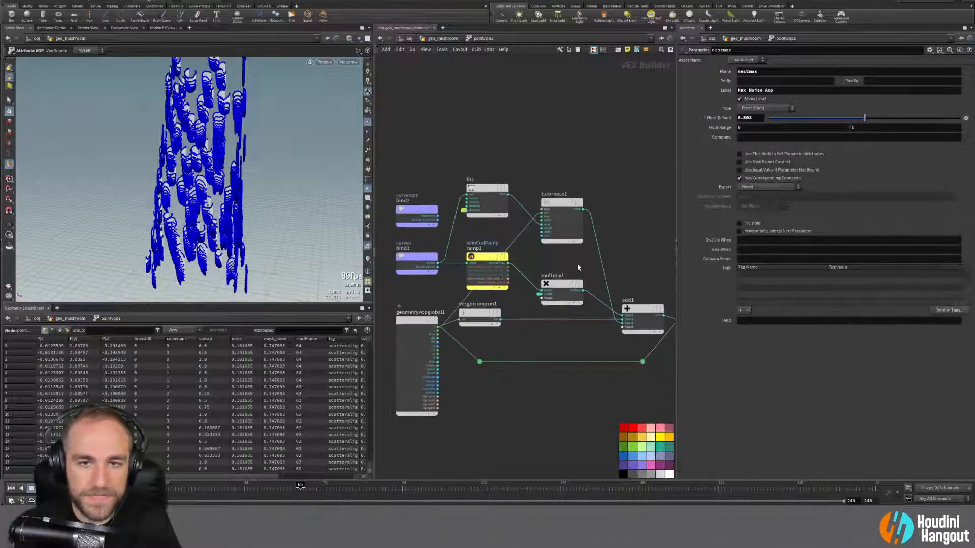
pyautogui.moveTo(633, 227); pyautogui.dragTo(621, 225, button='middle')
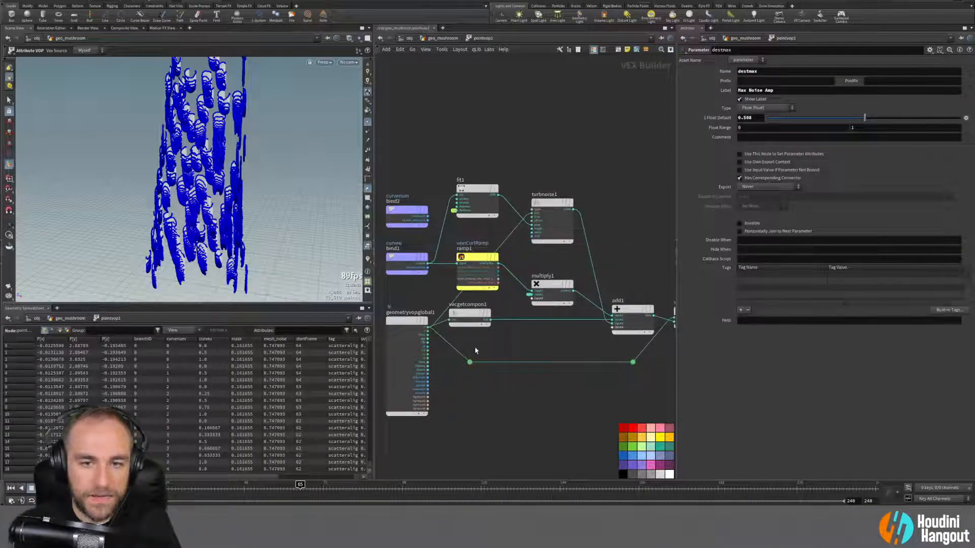
pyautogui.moveTo(534, 354); pyautogui.dragTo(488, 352, button='middle')
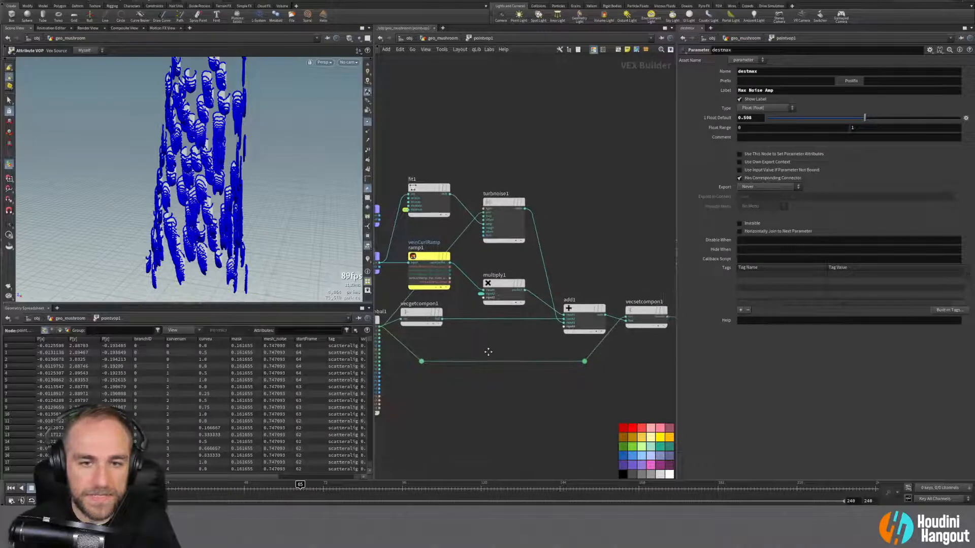
pyautogui.click(429, 314)
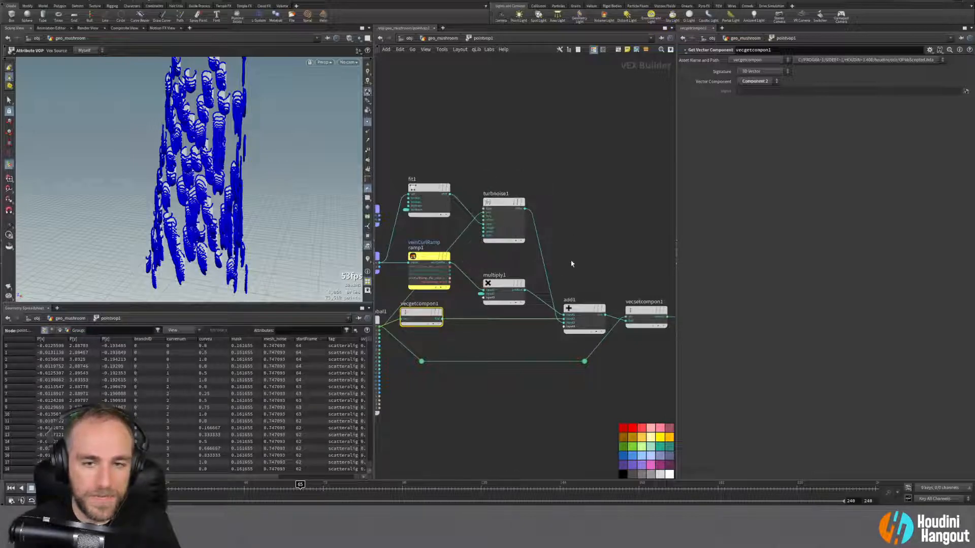
pyautogui.moveTo(484, 260); pyautogui.dragTo(501, 262, button='middle')
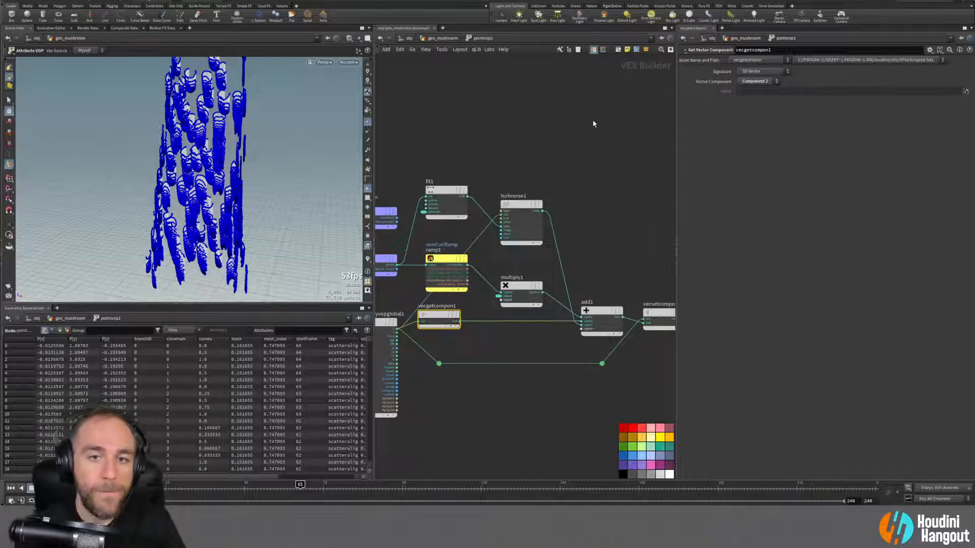
pyautogui.press('u')
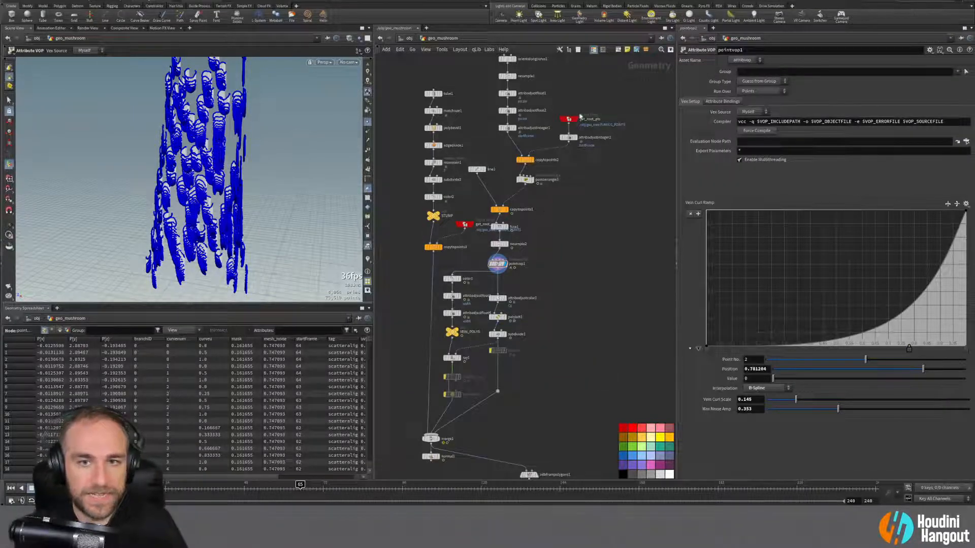
# Step: Display get_root_pts with point normals shown to examine their directions around the trunk, then hide the normals
pyautogui.click(574, 118)
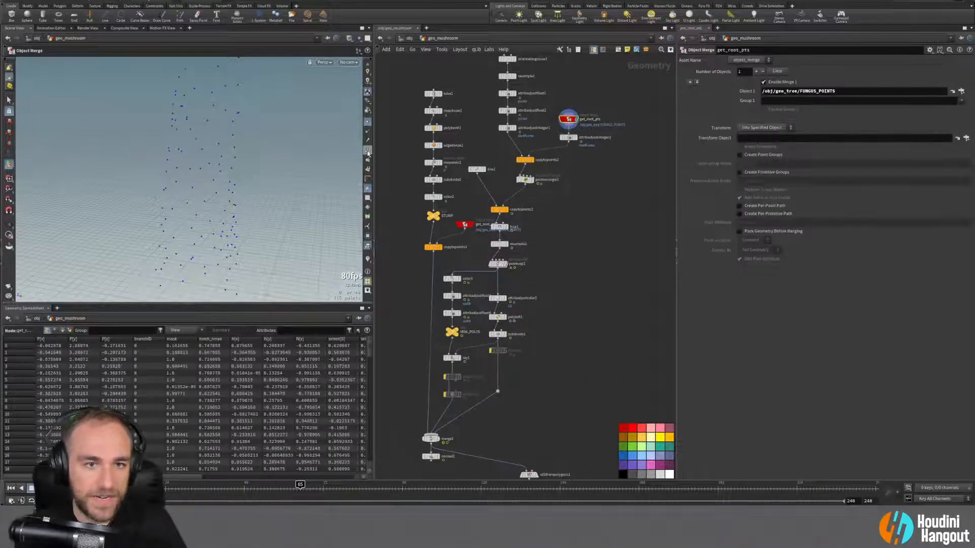
pyautogui.click(367, 132)
pyautogui.scroll(3, 263, 172)
pyautogui.keyDown('alt'); pyautogui.moveTo(263, 171); pyautogui.dragTo(234, 236); pyautogui.keyUp('alt')
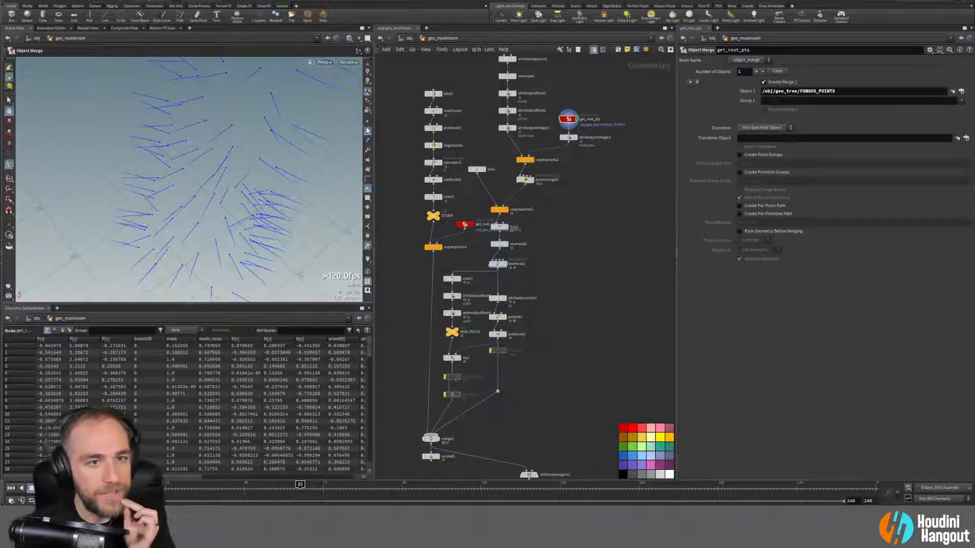
pyautogui.click(367, 134)
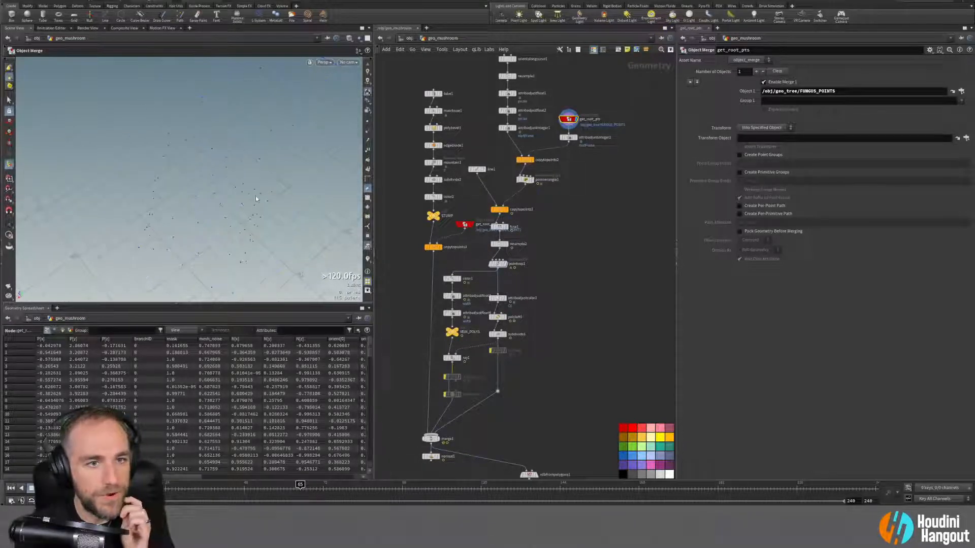
# Step: Compare the outputs of pointwrangle1, copytopoints1 and copytopoints2, showing point normals to see which nodes carry them and where they aim
pyautogui.click(528, 162)
pyautogui.click(525, 180)
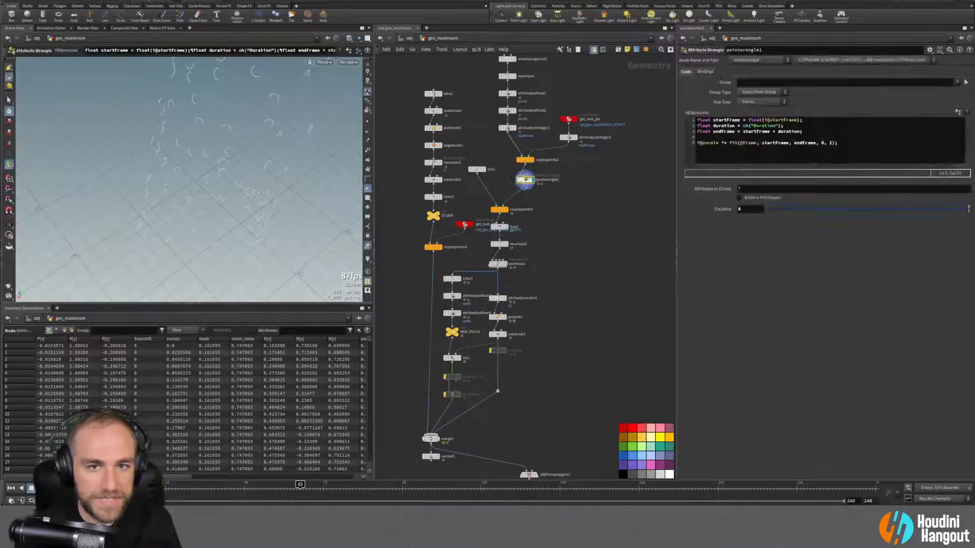
pyautogui.click(506, 211)
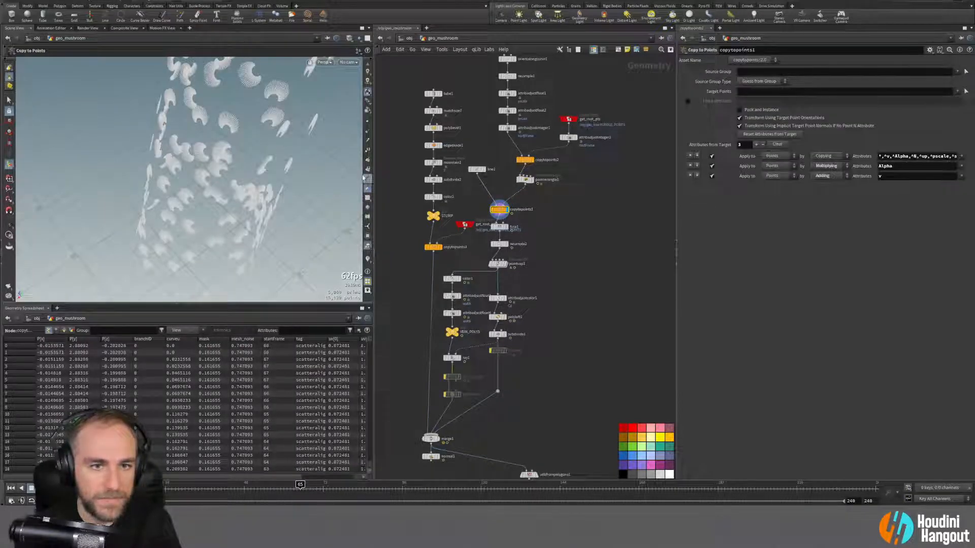
pyautogui.click(368, 132)
pyautogui.keyDown('alt'); pyautogui.moveTo(229, 163); pyautogui.dragTo(102, 148); pyautogui.keyUp('alt')
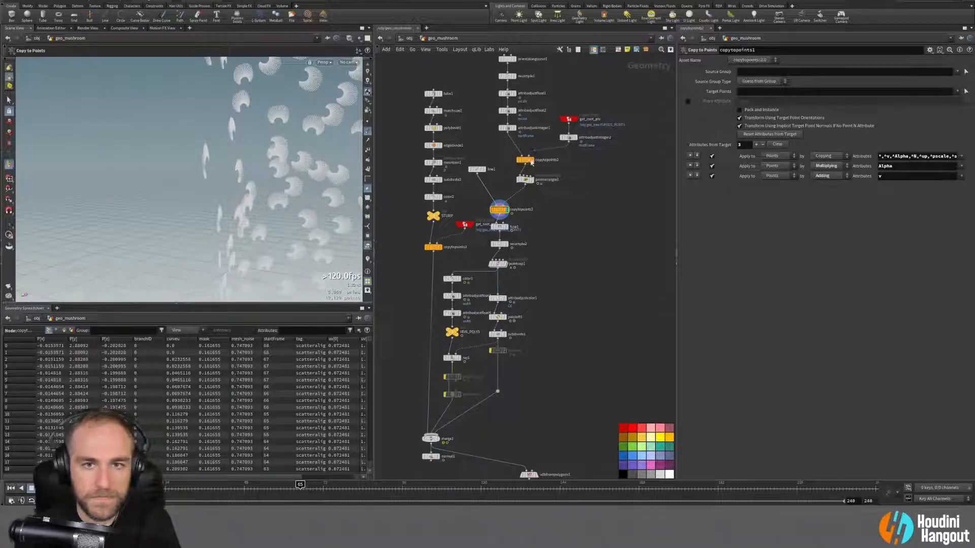
pyautogui.click(530, 161)
pyautogui.click(527, 162)
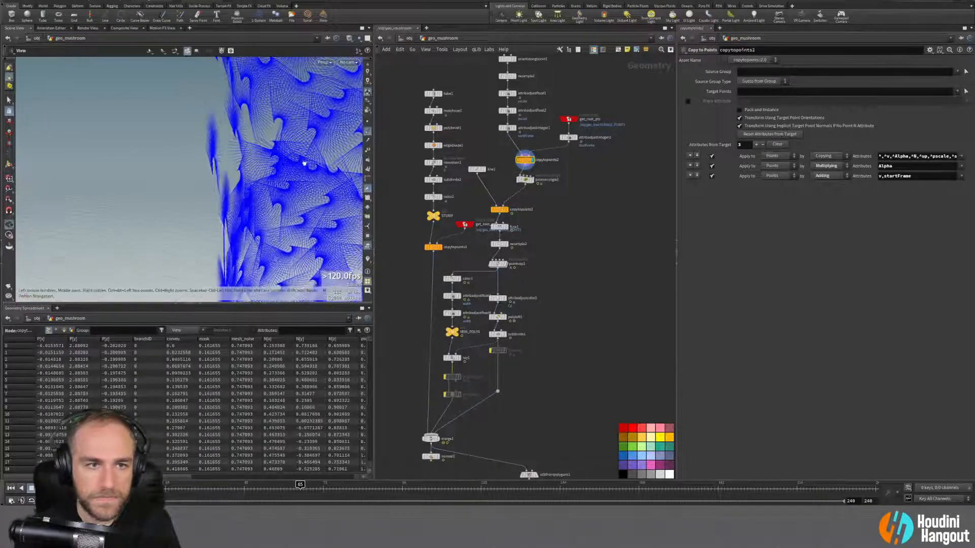
pyautogui.keyDown('alt'); pyautogui.moveTo(304, 166); pyautogui.dragTo(304, 193); pyautogui.keyUp('alt')
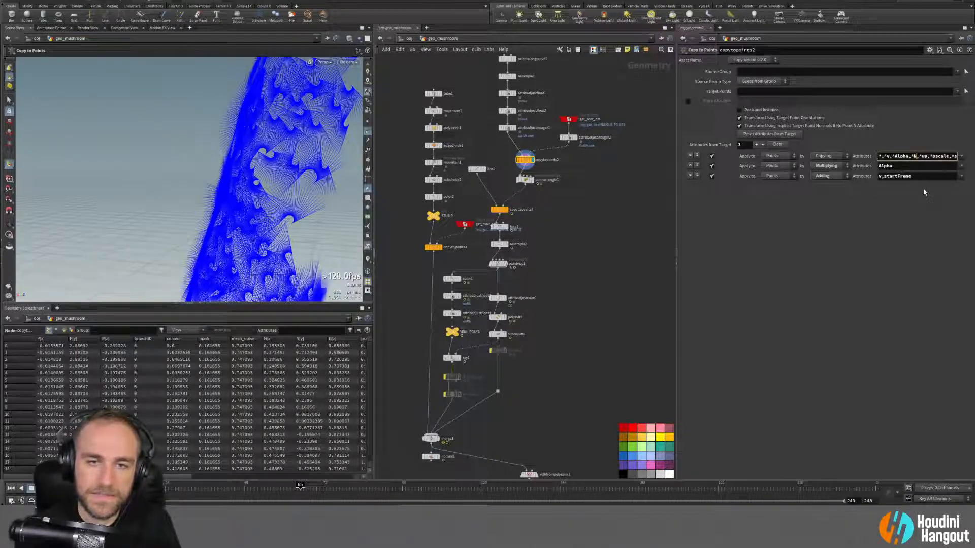
# Step: Remove the ^N exclusion from the copied target attributes of copytopoints2 so the copies take the root points' normals
pyautogui.press('BackSpace')
pyautogui.press('BackSpace')
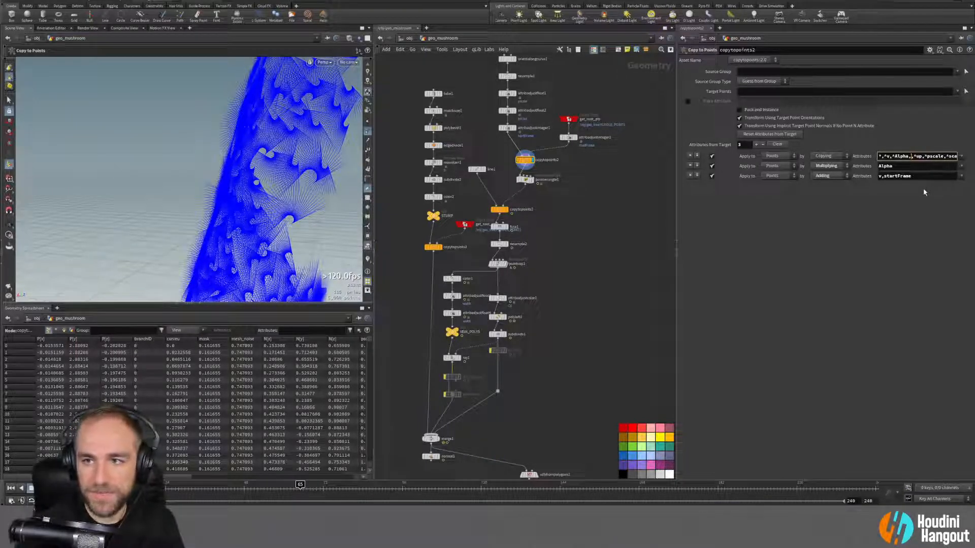
pyautogui.press('Return')
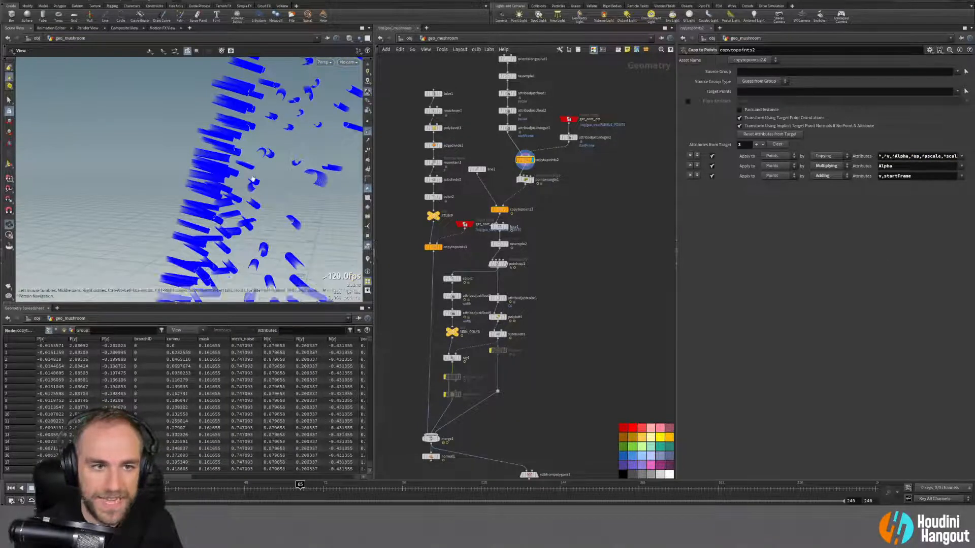
pyautogui.moveTo(252, 178); pyautogui.dragTo(356, 214)
# Step: Remove the ^N exclusion from the copied target attributes of copytopoints1 and inspect the normals on the copied curves
pyautogui.click(525, 179)
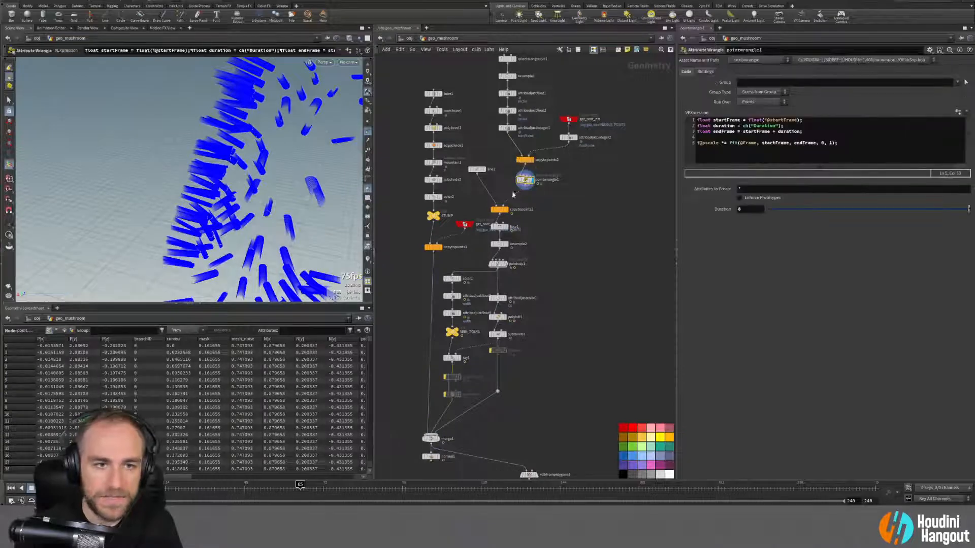
pyautogui.click(500, 210)
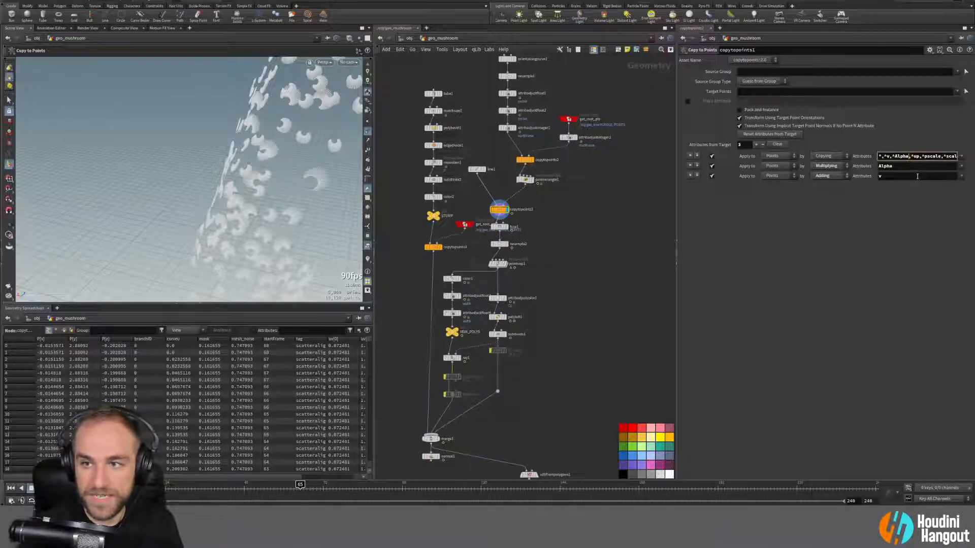
pyautogui.press('Return')
pyautogui.keyDown('alt'); pyautogui.moveTo(351, 178); pyautogui.dragTo(222, 195); pyautogui.keyUp('alt')
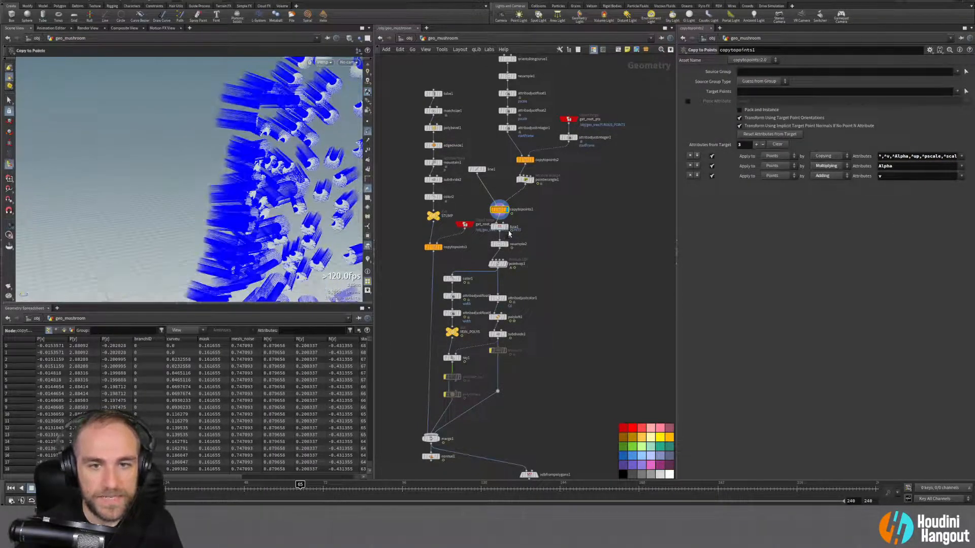
# Step: Display fuse1 and resample2 to check that the inherited normals carry through to the resampled curves
pyautogui.click(505, 228)
pyautogui.click(499, 244)
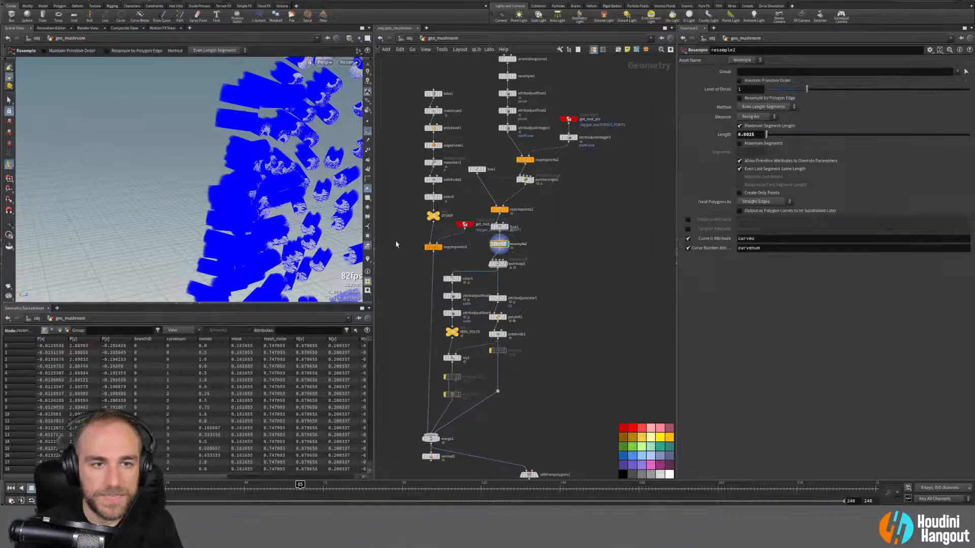
pyautogui.keyDown('alt'); pyautogui.moveTo(261, 188); pyautogui.dragTo(170, 171); pyautogui.keyUp('alt')
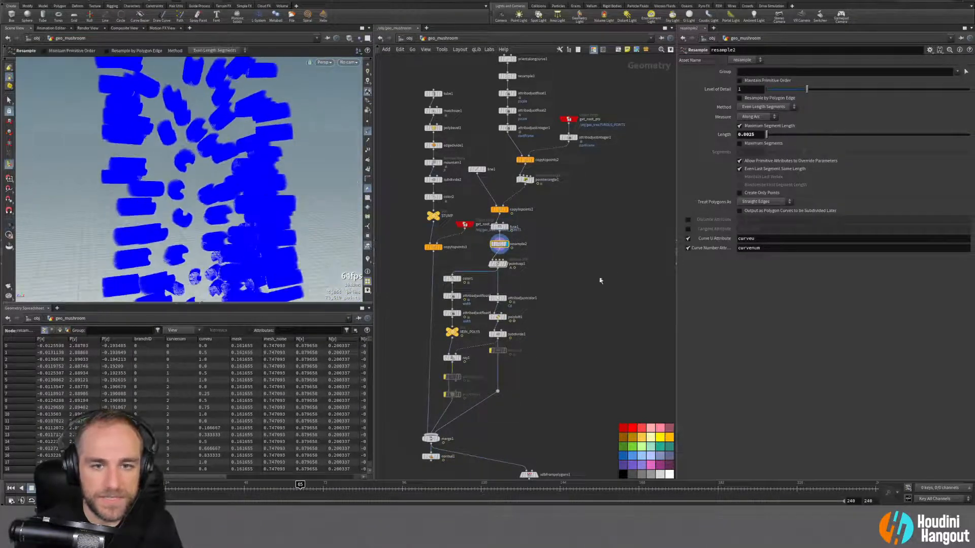
# Step: Open the pointvop1 network and examine how the curl ramp and turbulent noise feed the vector component displacement
pyautogui.click(509, 264)
pyautogui.doubleClick(496, 267)
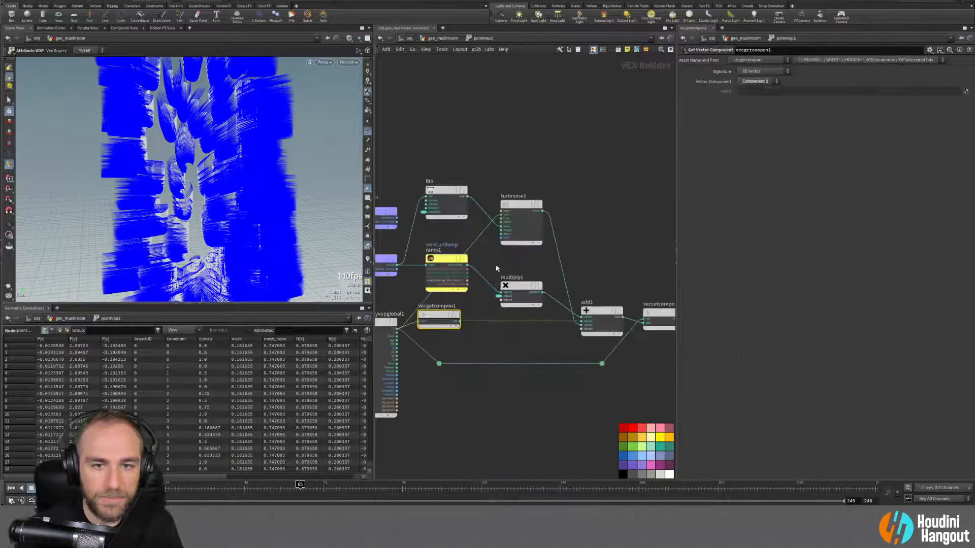
pyautogui.moveTo(486, 352); pyautogui.dragTo(545, 334, button='middle')
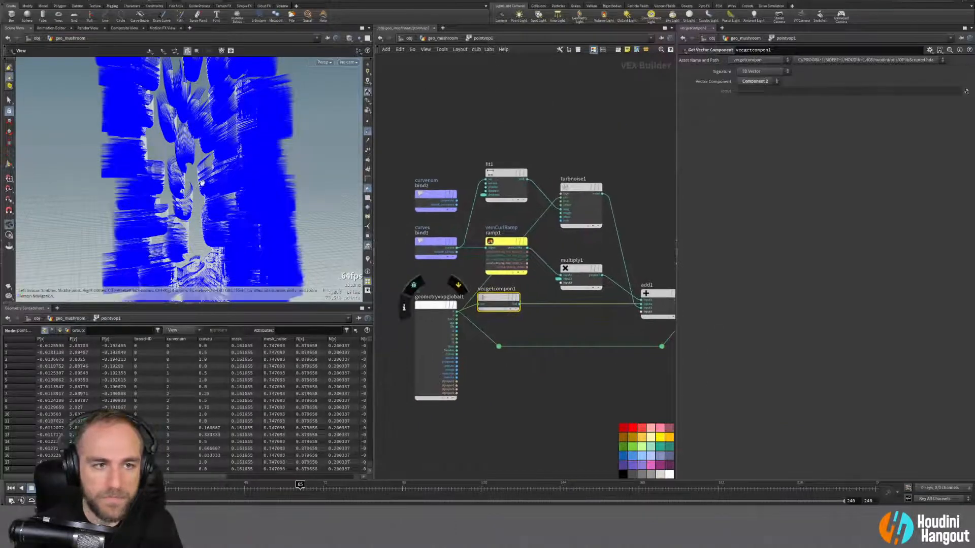
pyautogui.keyDown('alt'); pyautogui.moveTo(249, 218); pyautogui.dragTo(330, 178); pyautogui.keyUp('alt')
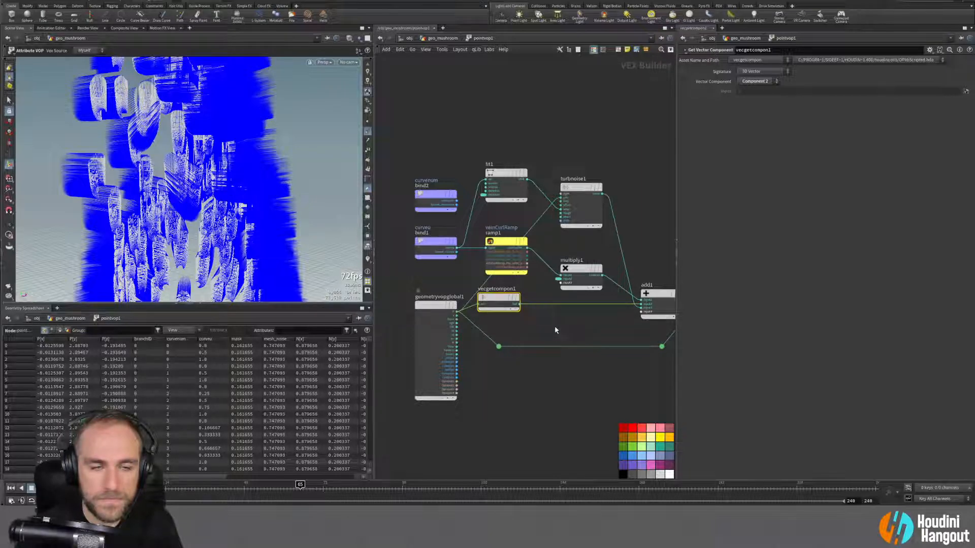
pyautogui.moveTo(554, 326); pyautogui.dragTo(523, 323, button='middle')
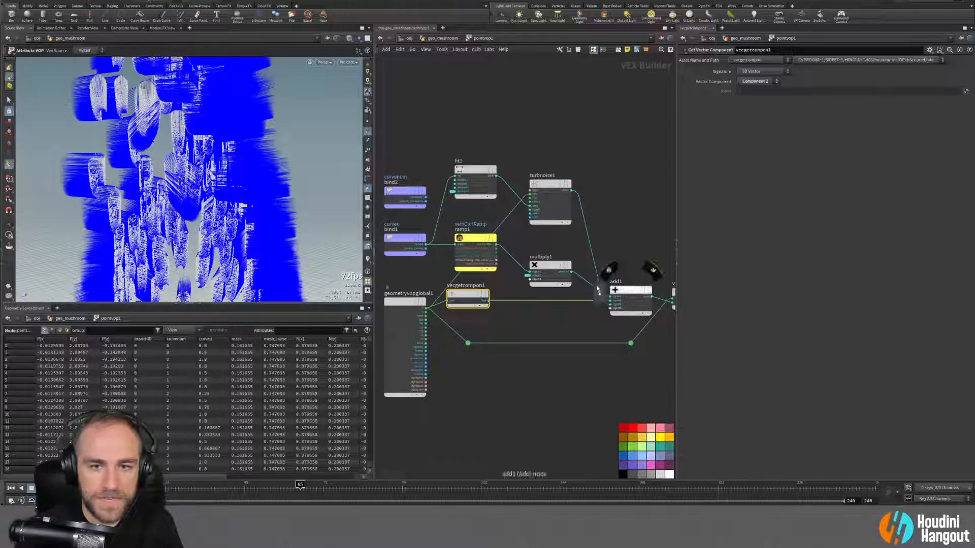
pyautogui.moveTo(476, 237)
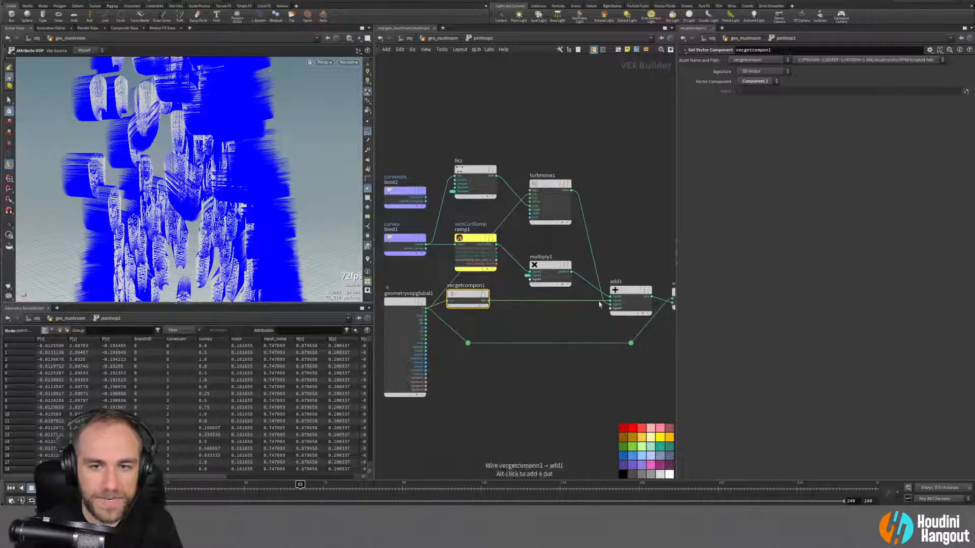
pyautogui.moveTo(614, 291)
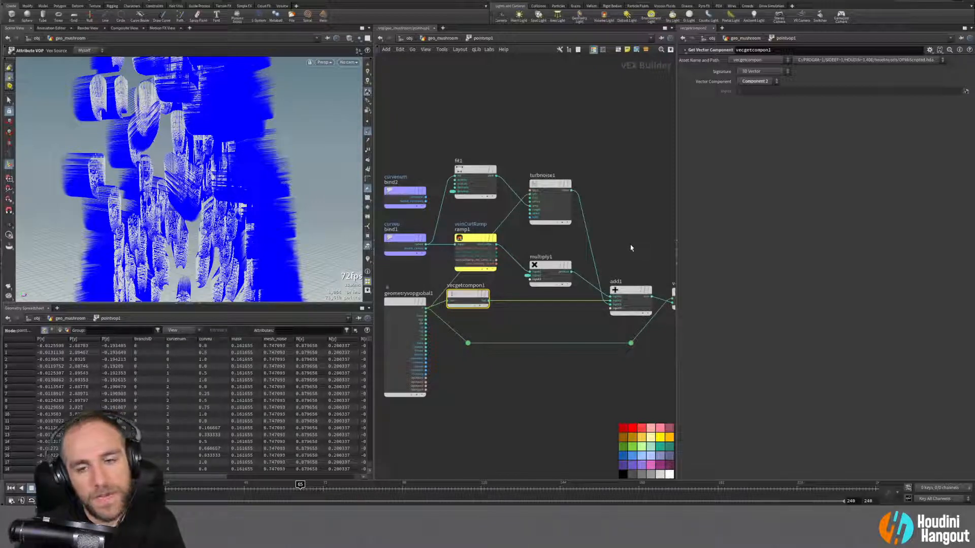
# Step: Add a Displace Along Normal node to the VOP network and place it below the existing displacement chain
pyautogui.moveTo(631, 247); pyautogui.dragTo(583, 259, button='middle')
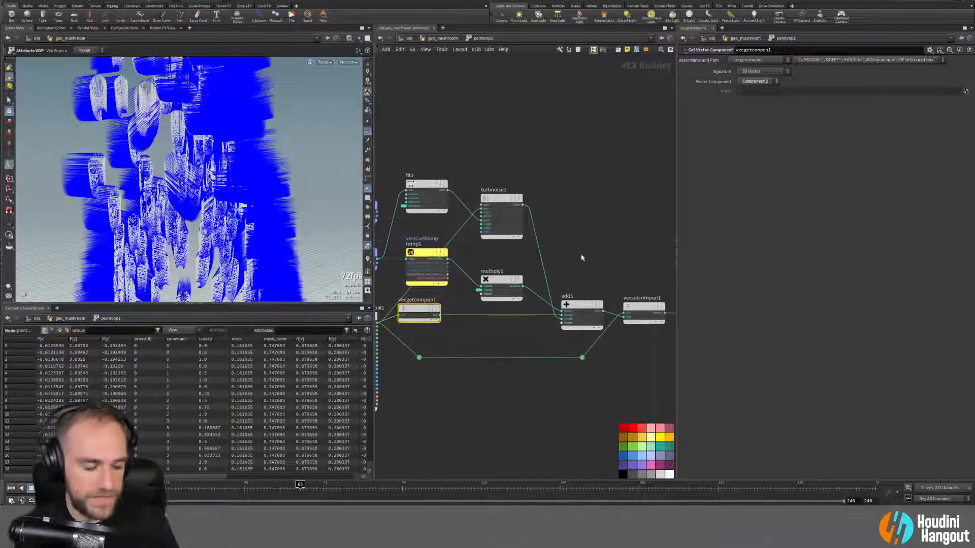
pyautogui.press('Tab')
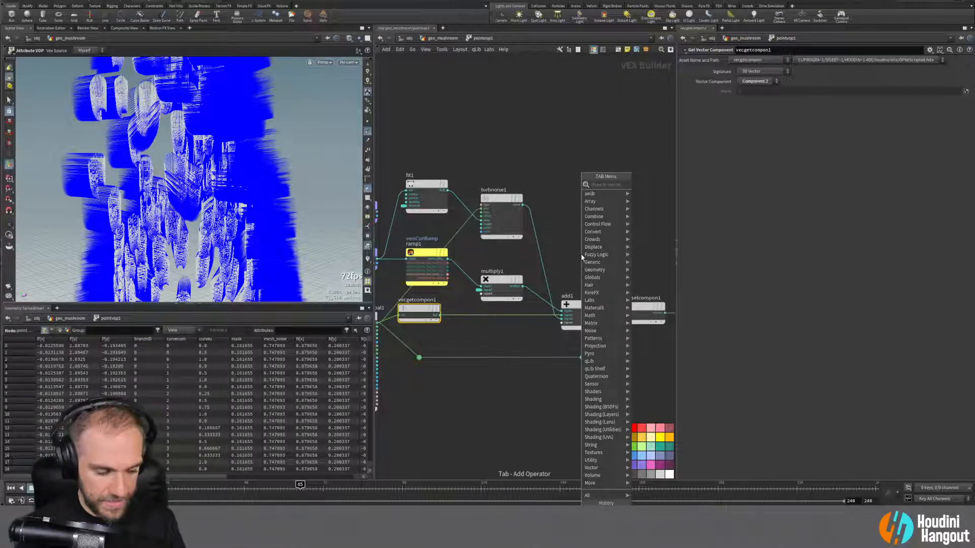
pyautogui.write('displa')
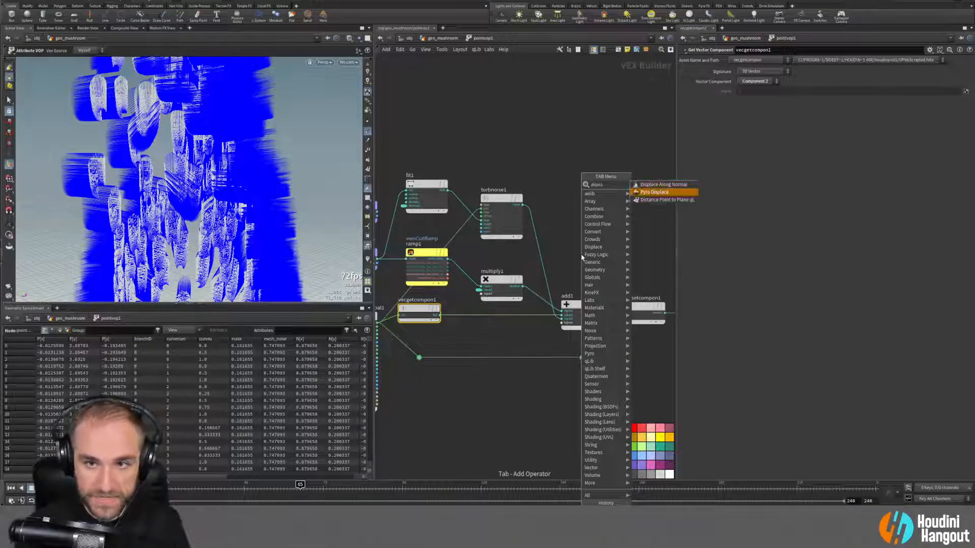
pyautogui.press('Return')
pyautogui.click(590, 237)
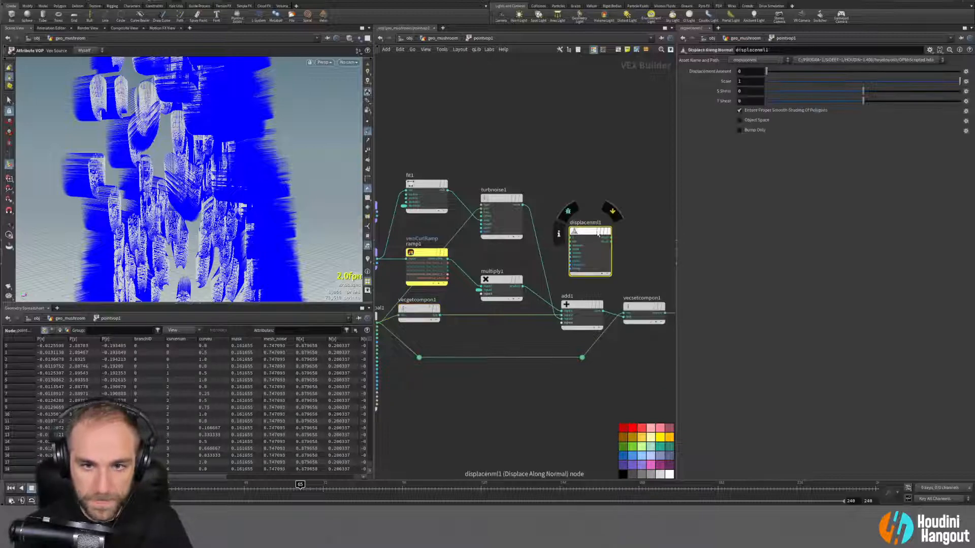
pyautogui.moveTo(589, 252); pyautogui.dragTo(495, 419)
pyautogui.moveTo(494, 419); pyautogui.dragTo(521, 388, button='middle')
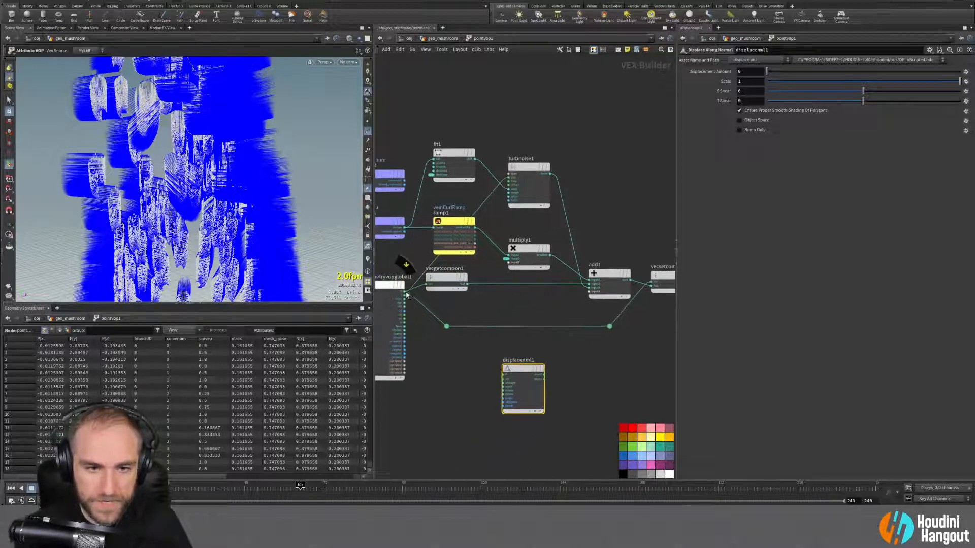
# Step: Wire the position and normal outputs of geometryvopglobal1 into the matching inputs of displacenml1
pyautogui.click(405, 292)
pyautogui.click(501, 375)
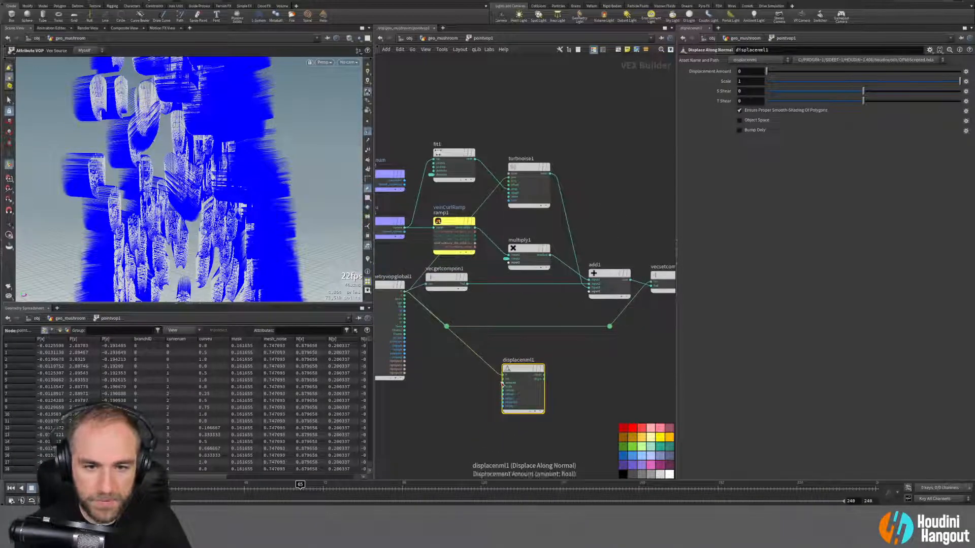
pyautogui.click(502, 379)
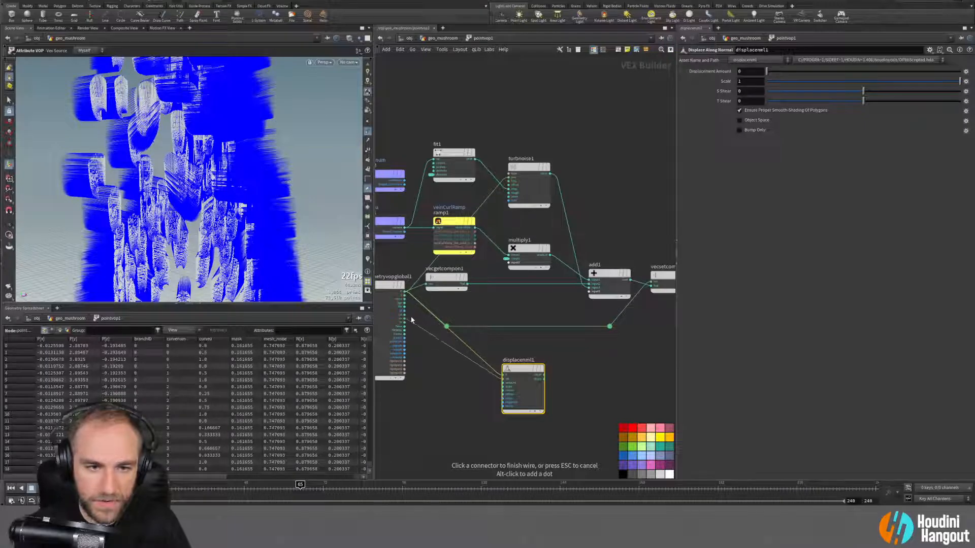
pyautogui.click(405, 322)
pyautogui.moveTo(521, 370); pyautogui.dragTo(561, 372)
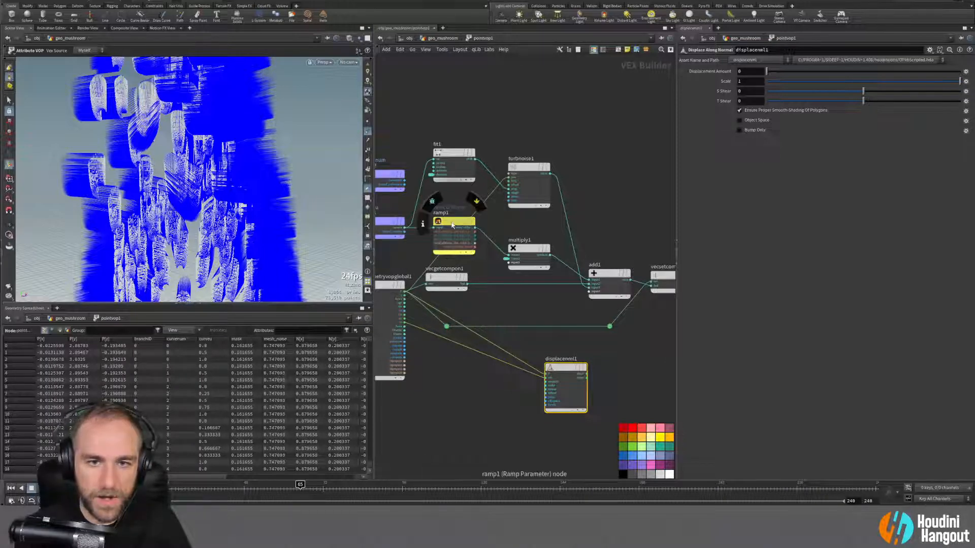
# Step: Delete vecgetcompon1 and cut the position wire into add1 so it sums only the noise and the multiplied ramp
pyautogui.click(441, 280)
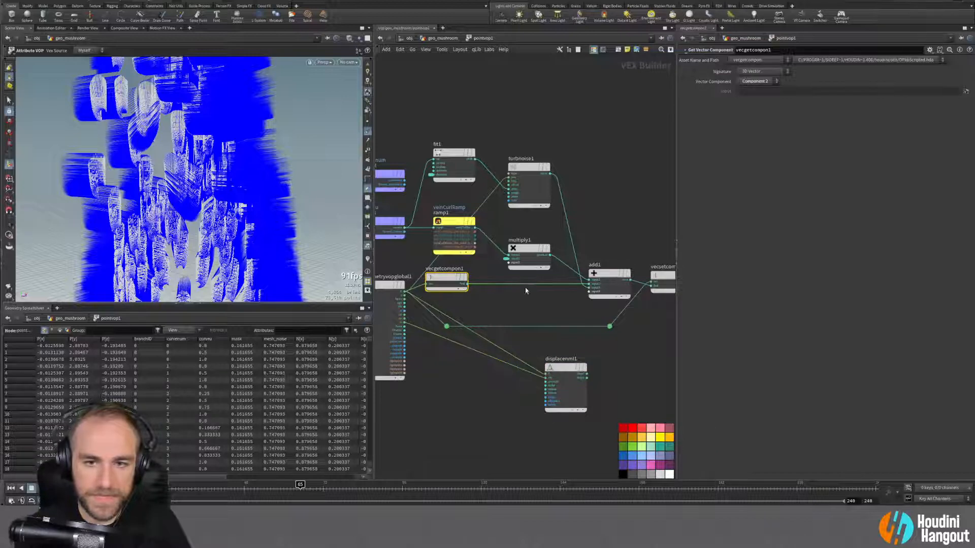
pyautogui.press('Delete')
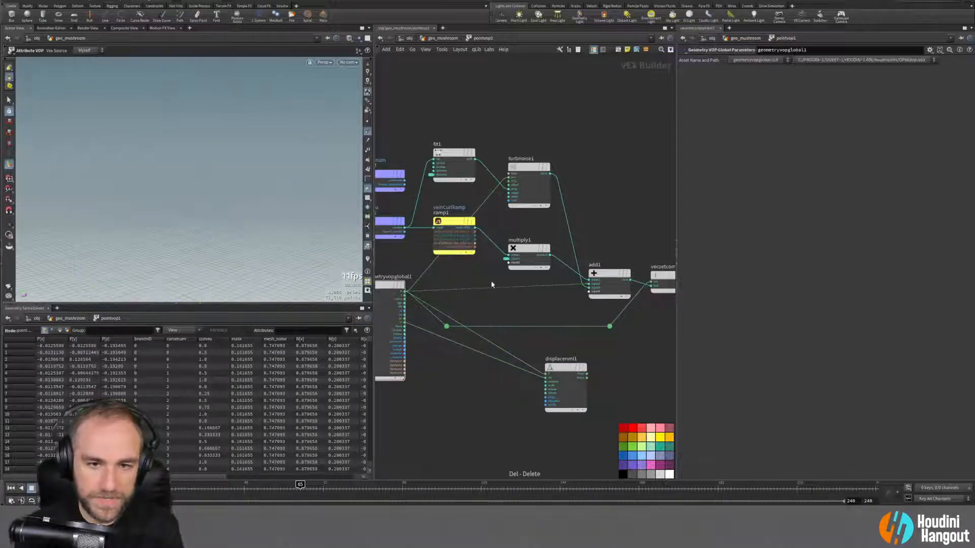
pyautogui.click(610, 276)
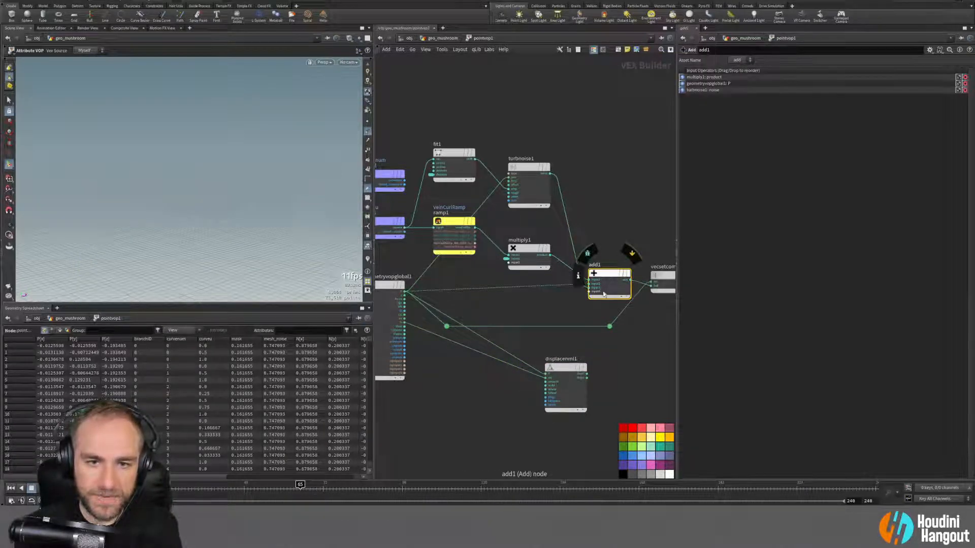
pyautogui.press('y')
pyautogui.moveTo(463, 284); pyautogui.dragTo(473, 305)
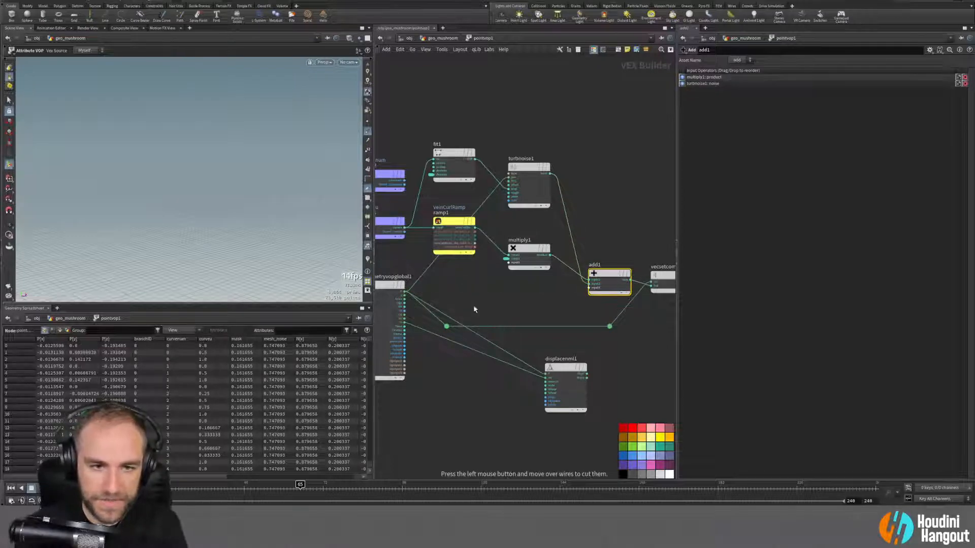
pyautogui.moveTo(607, 275); pyautogui.dragTo(588, 230)
pyautogui.moveTo(591, 231)
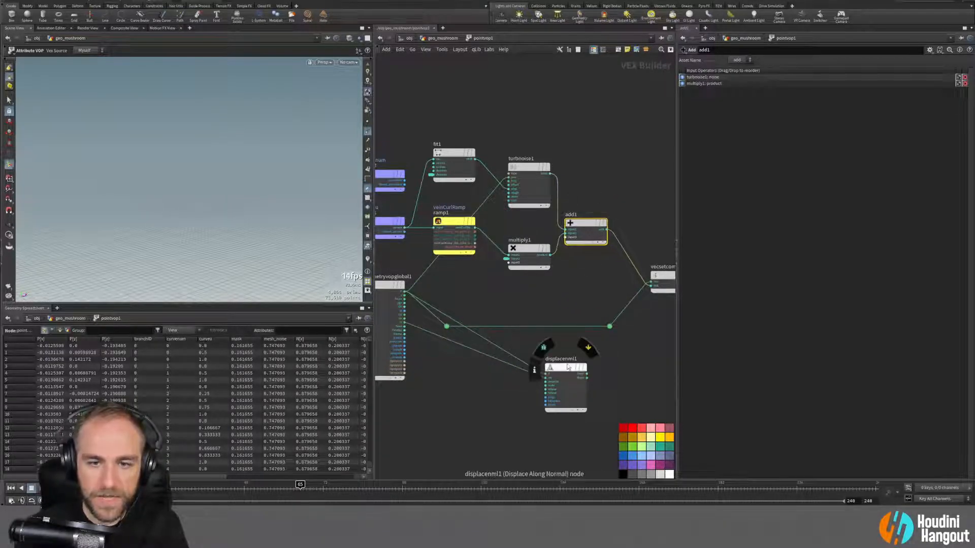
# Step: Remove the wire dot and vecsetcompon1, and place displacenml1 between add1 and geometryvopoutput1
pyautogui.moveTo(567, 370); pyautogui.dragTo(638, 337)
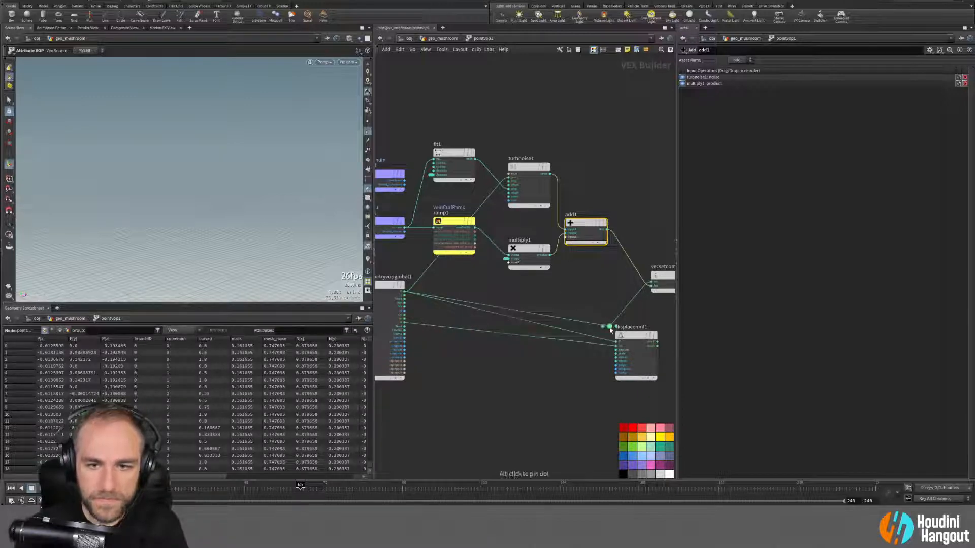
pyautogui.moveTo(616, 326); pyautogui.dragTo(652, 284)
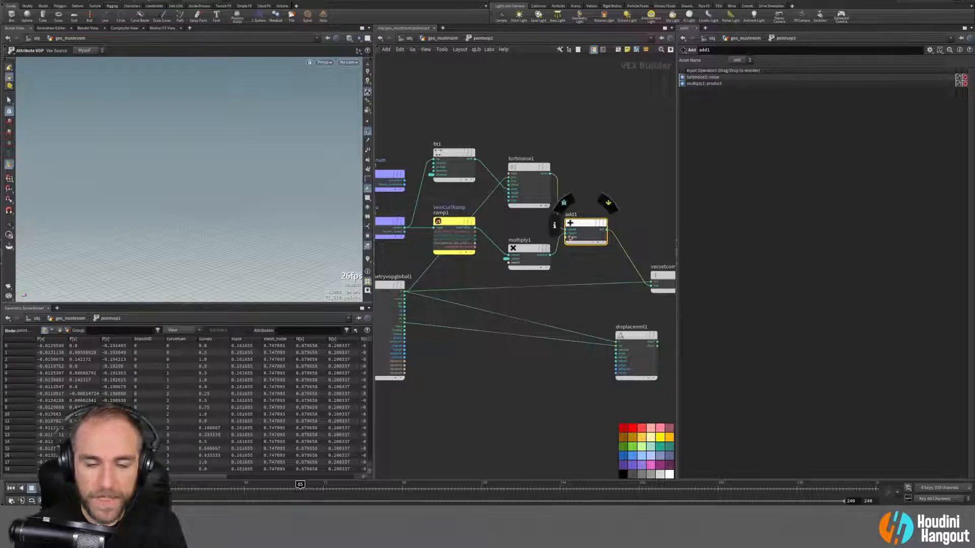
pyautogui.moveTo(600, 312); pyautogui.dragTo(474, 314, button='middle')
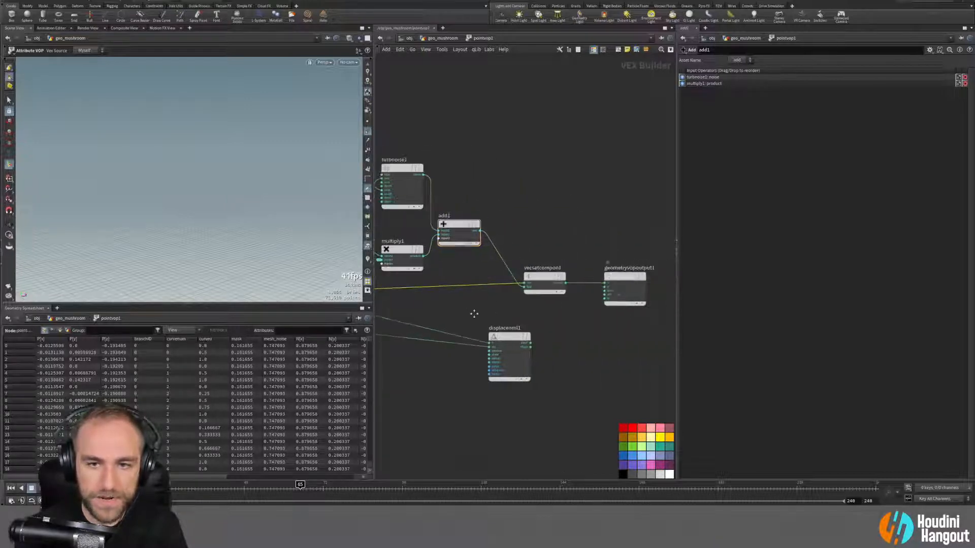
pyautogui.click(539, 280)
pyautogui.press('Delete')
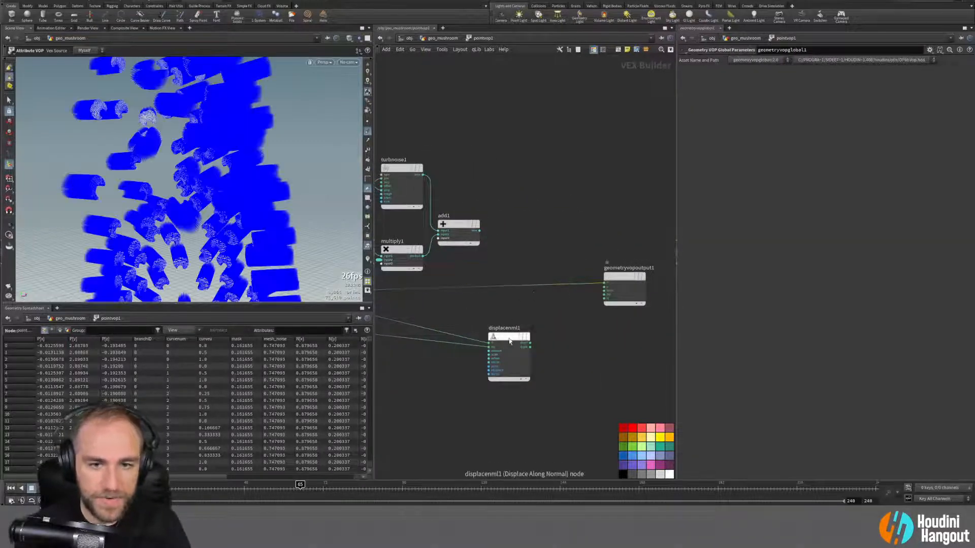
pyautogui.moveTo(510, 338); pyautogui.dragTo(528, 315)
# Step: Try to wire the add1 sum into displacenml1 and bring up that node's parameters
pyautogui.moveTo(480, 232); pyautogui.dragTo(490, 277)
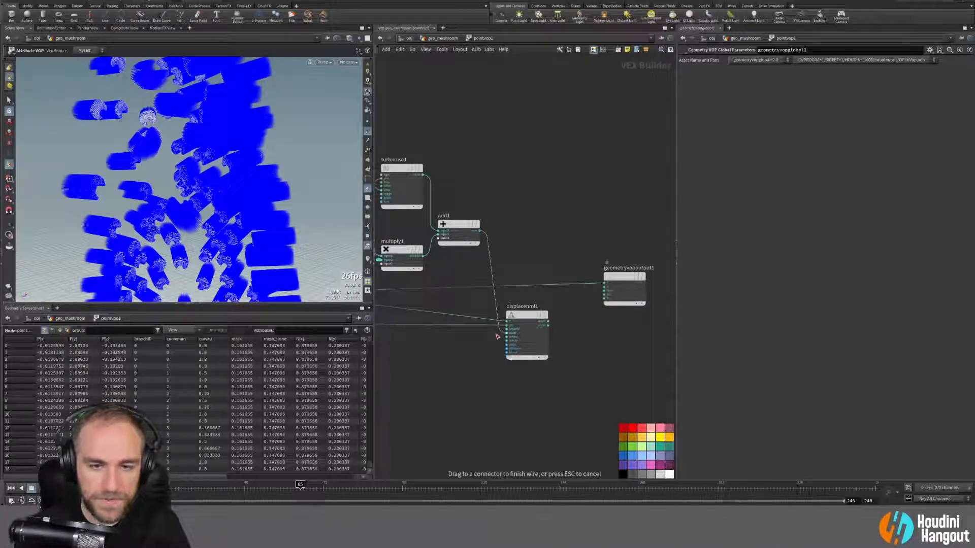
pyautogui.moveTo(496, 335); pyautogui.dragTo(462, 370)
pyautogui.press('Escape')
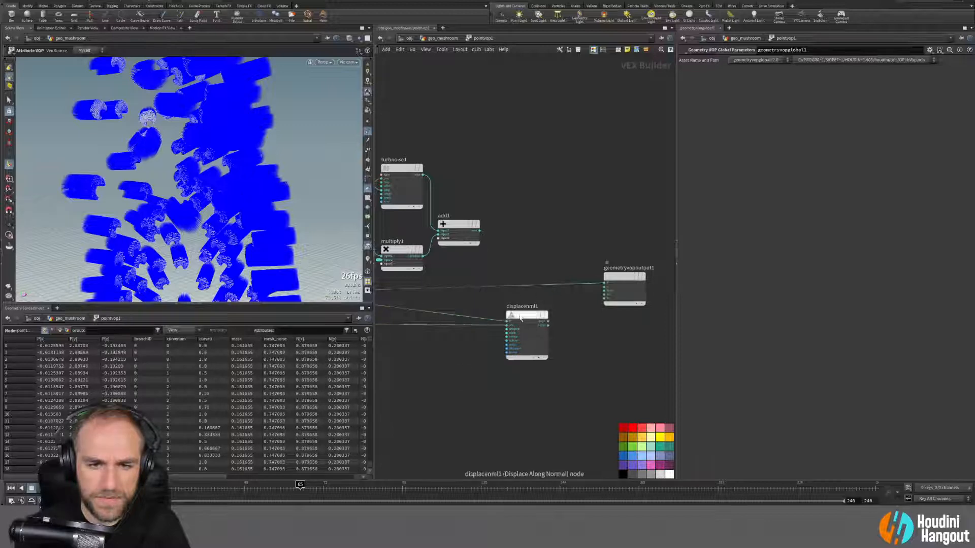
pyautogui.click(521, 318)
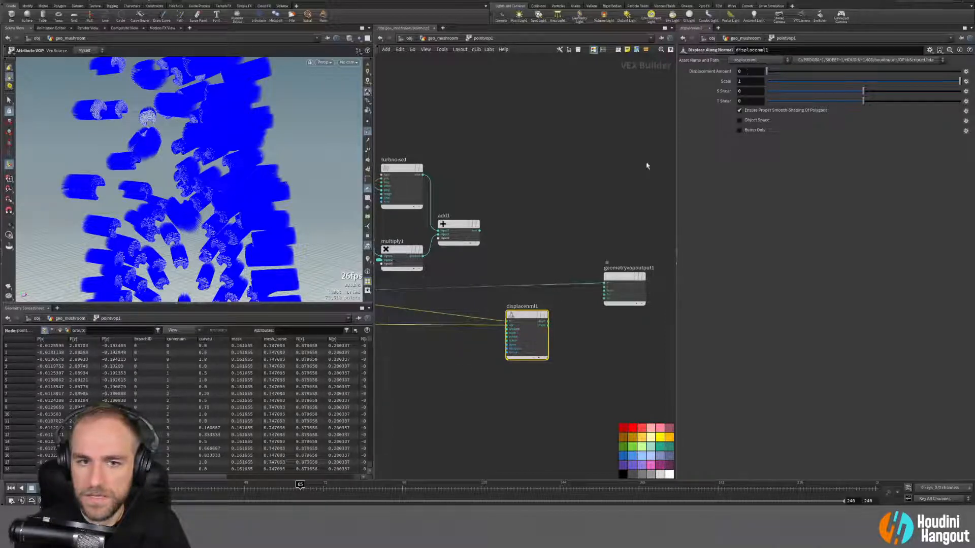
# Step: Wire the add1 sum into the displacement amount of displacenml1 and turn off the viewport normals display
pyautogui.moveTo(480, 232); pyautogui.dragTo(485, 287)
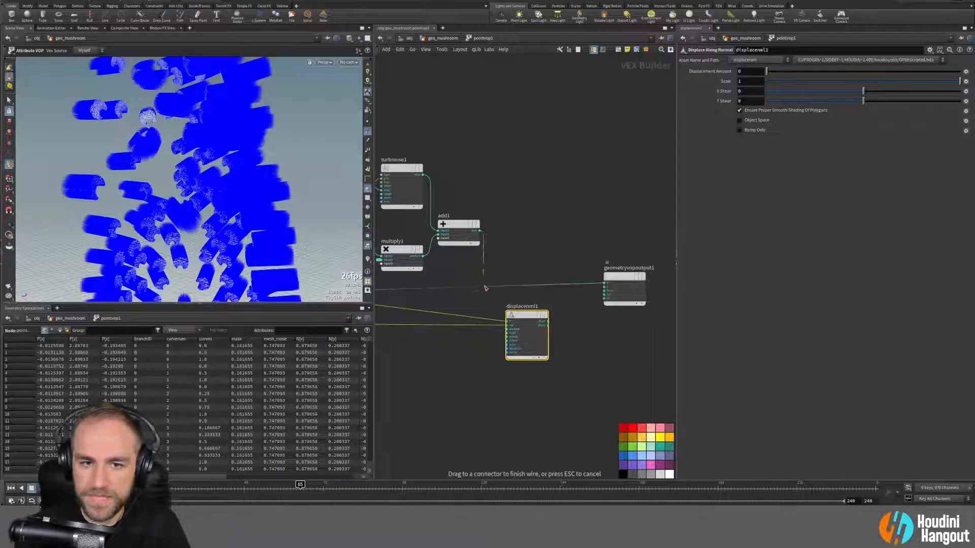
pyautogui.click(501, 331)
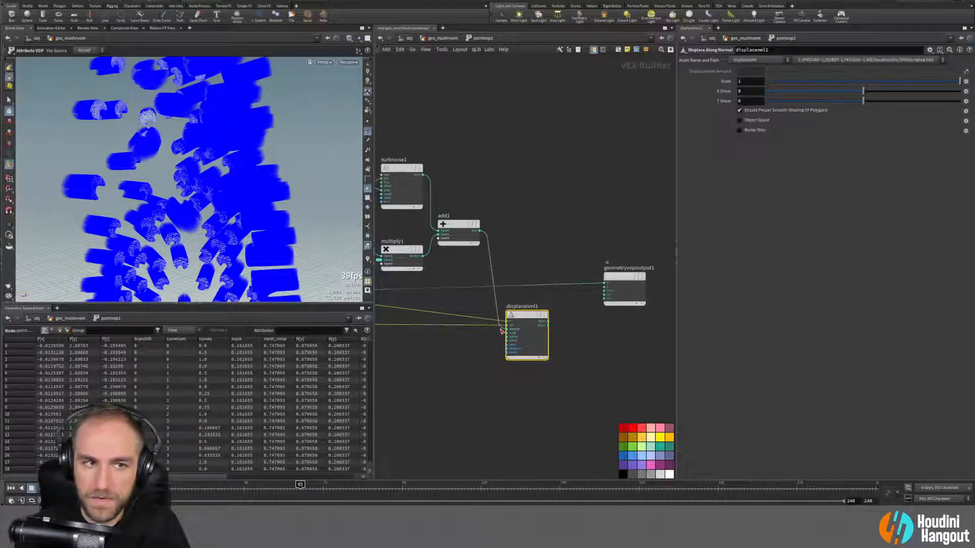
pyautogui.click(367, 132)
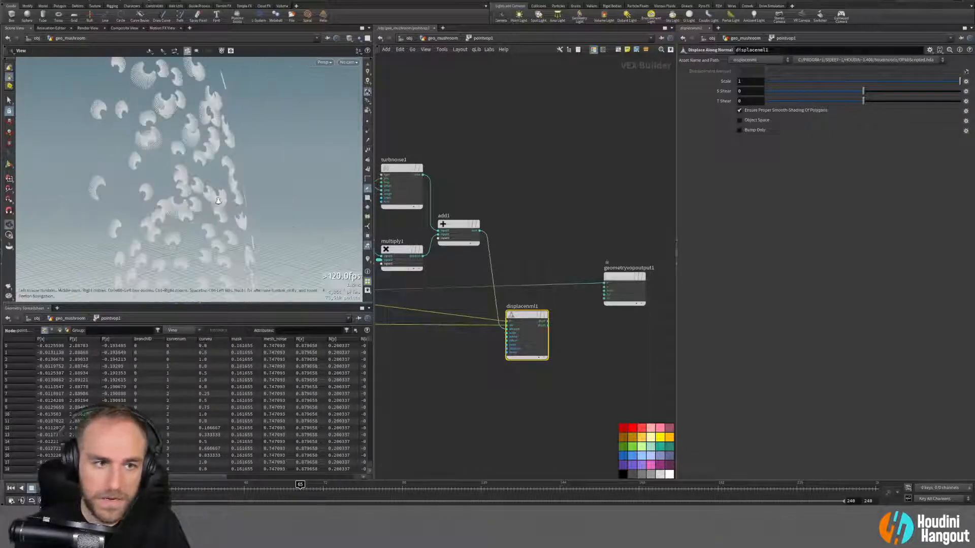
pyautogui.keyDown('alt'); pyautogui.moveTo(269, 147); pyautogui.dragTo(308, 168, button='right'); pyautogui.keyUp('alt')
pyautogui.keyDown('alt'); pyautogui.moveTo(308, 168); pyautogui.dragTo(300, 178); pyautogui.keyUp('alt')
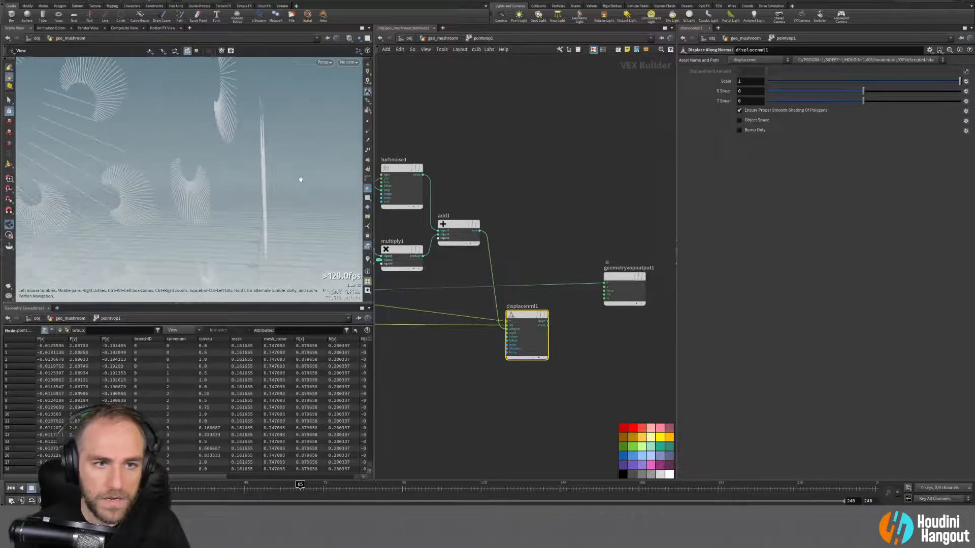
# Step: Connect the displaced position and normal outputs of displacenml1 to the P and N inputs of geometryvopoutput1
pyautogui.moveTo(546, 321); pyautogui.dragTo(604, 285)
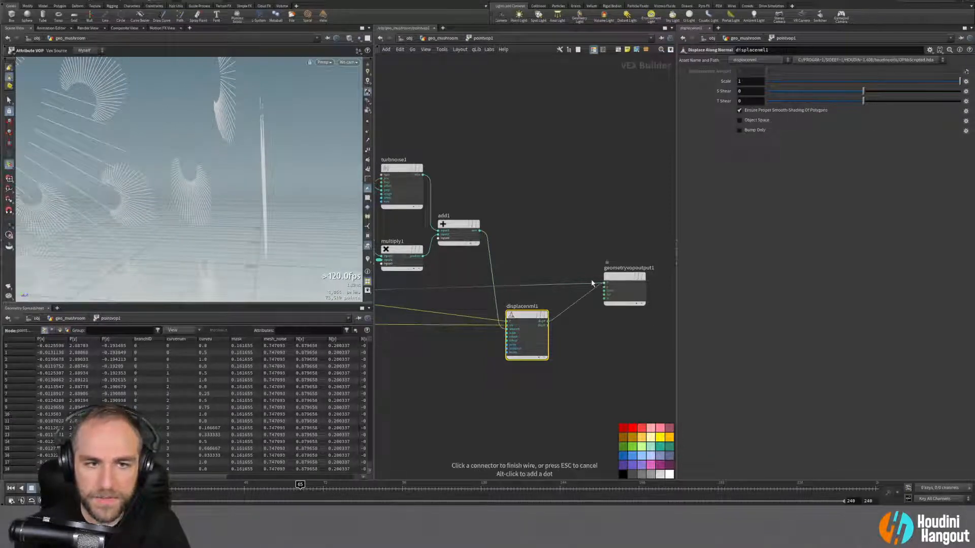
pyautogui.click(547, 324)
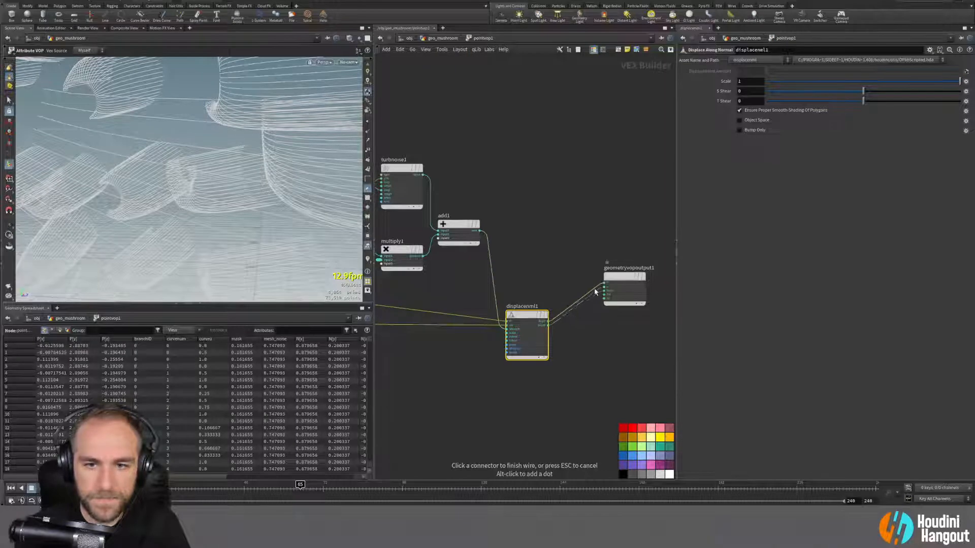
pyautogui.click(603, 299)
pyautogui.keyDown('alt'); pyautogui.moveTo(305, 203); pyautogui.dragTo(203, 193, button='right'); pyautogui.keyUp('alt')
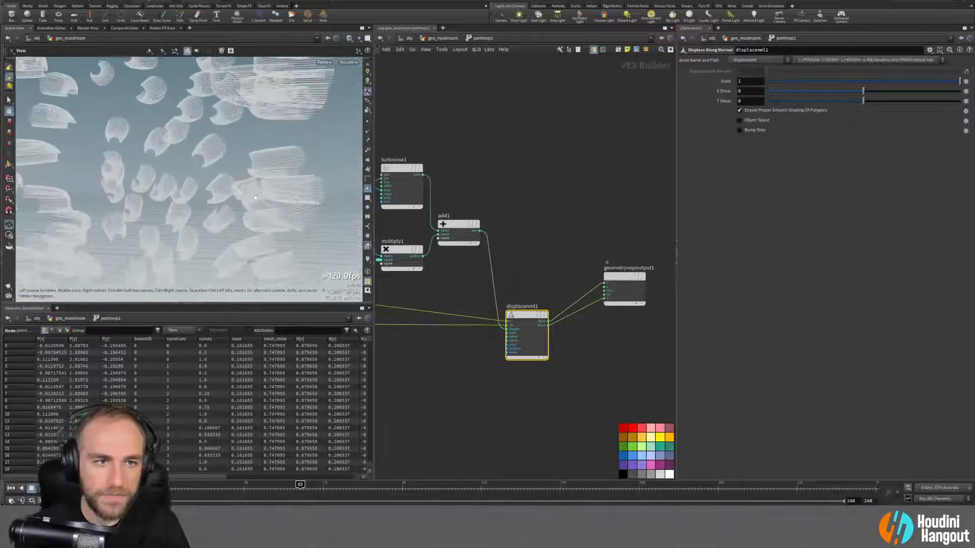
pyautogui.keyDown('alt'); pyautogui.moveTo(203, 193); pyautogui.dragTo(239, 177); pyautogui.keyUp('alt')
pyautogui.moveTo(159, 210); pyautogui.dragTo(97, 196)
# Step: Review the parameters of the turbnoise1 and fit1 nodes that drive the displacement
pyautogui.moveTo(460, 196); pyautogui.dragTo(586, 204, button='middle')
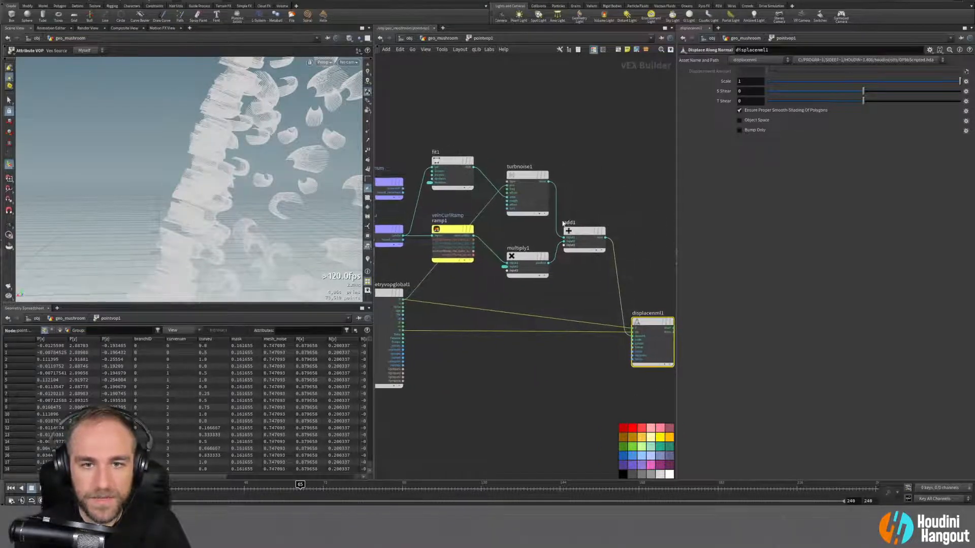
pyautogui.click(519, 188)
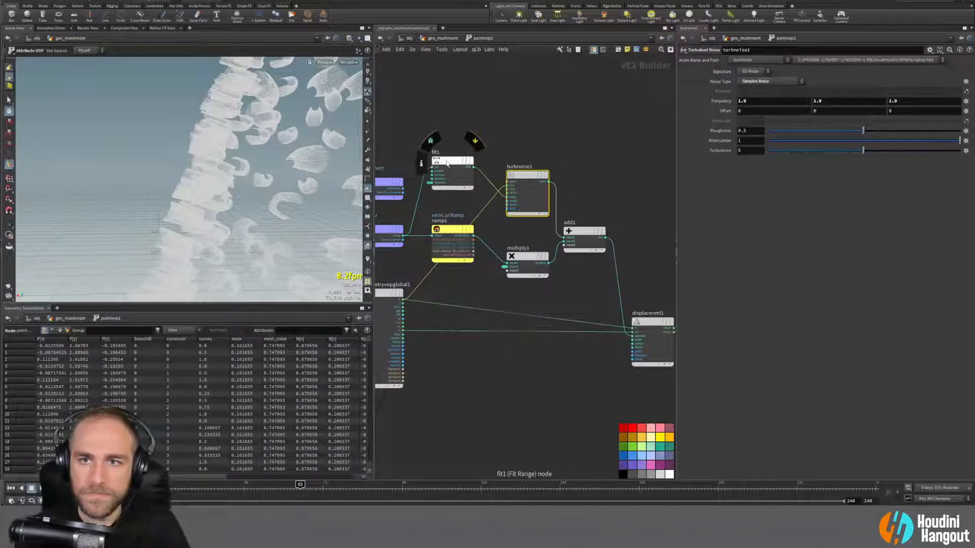
pyautogui.keyDown('alt'); pyautogui.moveTo(284, 203); pyautogui.dragTo(187, 209, button='right'); pyautogui.keyUp('alt')
pyautogui.keyDown('alt'); pyautogui.moveTo(187, 209); pyautogui.dragTo(316, 219); pyautogui.keyUp('alt')
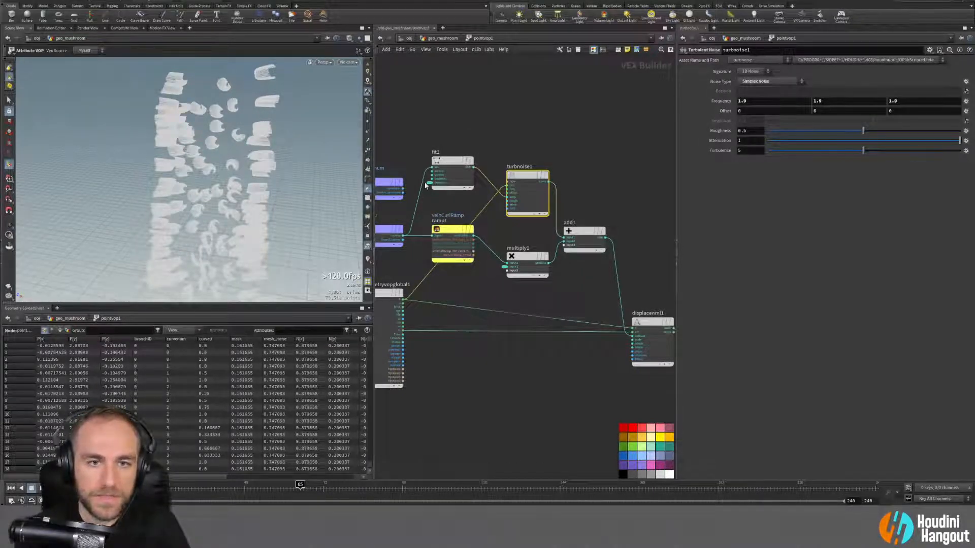
pyautogui.click(453, 166)
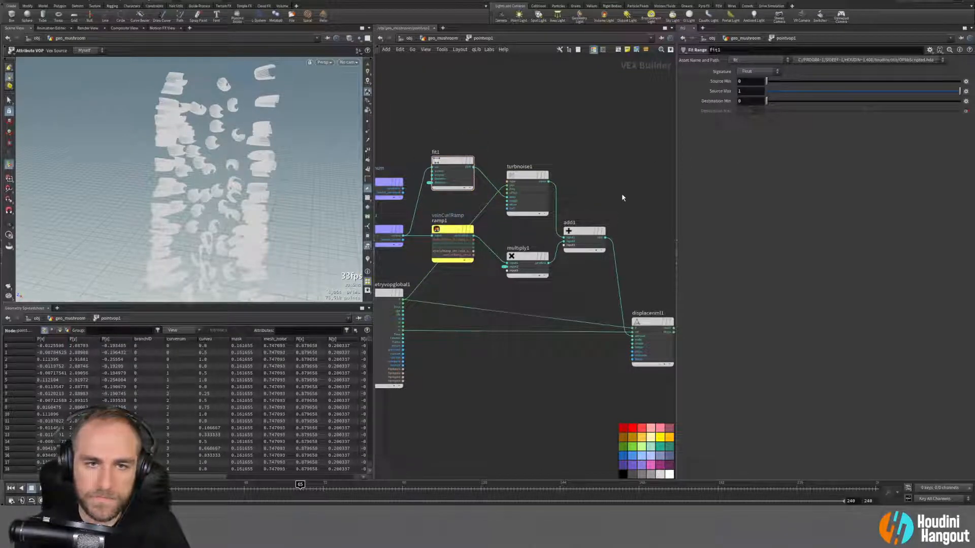
# Step: Return to the geometry network and set pointvop1's Vein Curl Scale to 0.005 and Max Noise Amp to 0.01
pyautogui.press('u')
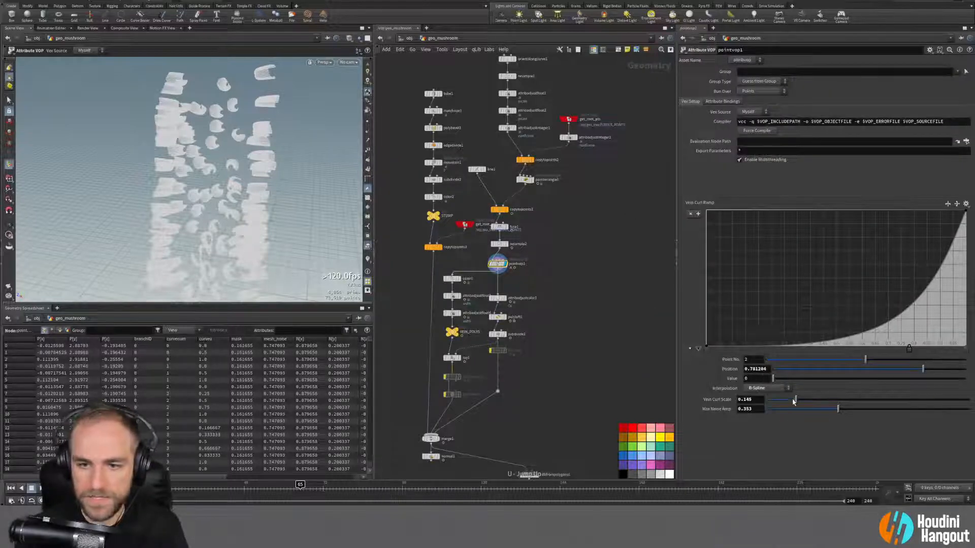
pyautogui.moveTo(794, 401); pyautogui.dragTo(750, 415)
pyautogui.keyDown('alt'); pyautogui.moveTo(231, 152); pyautogui.dragTo(354, 125, button='right'); pyautogui.keyUp('alt')
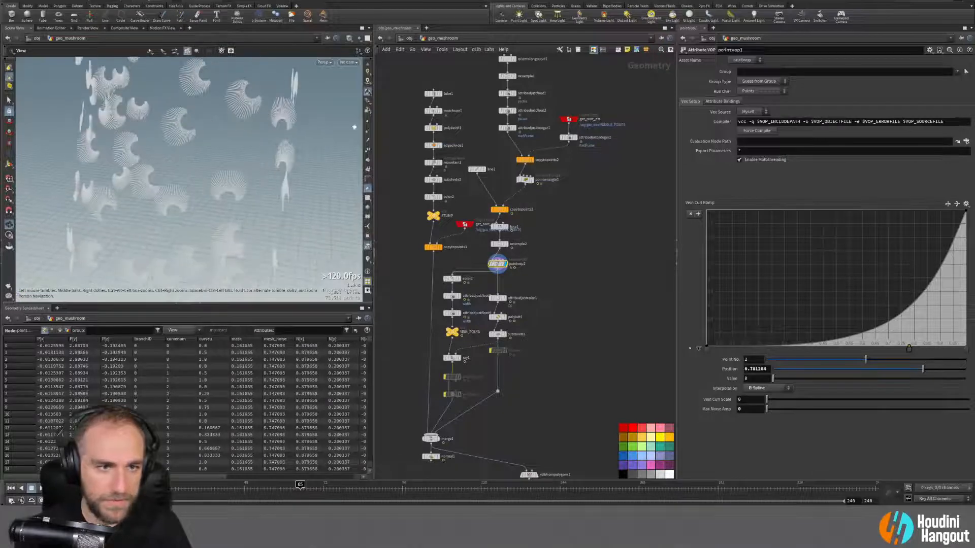
pyautogui.keyDown('alt'); pyautogui.moveTo(355, 125); pyautogui.dragTo(239, 157, button='middle'); pyautogui.keyUp('alt')
pyautogui.keyDown('alt'); pyautogui.moveTo(239, 157); pyautogui.dragTo(359, 190, button='right'); pyautogui.keyUp('alt')
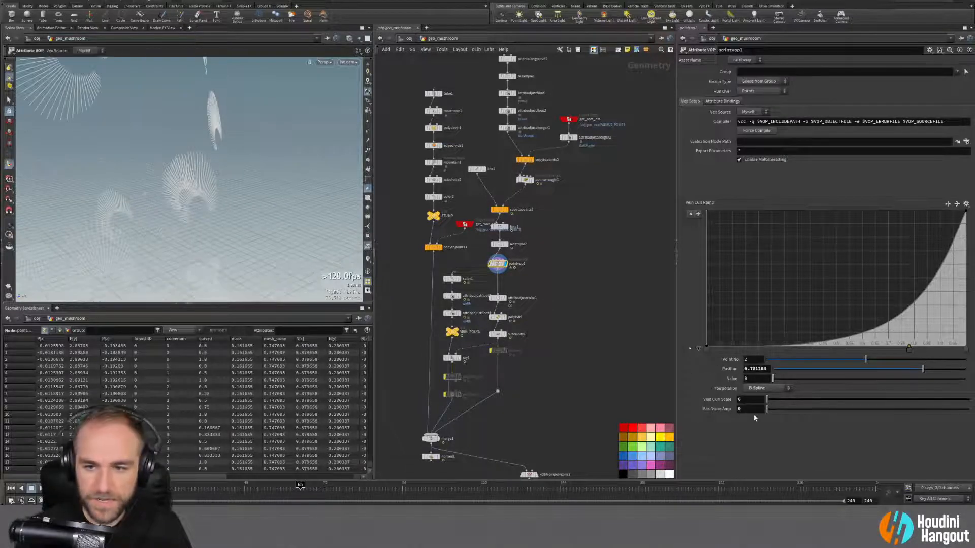
pyautogui.moveTo(754, 410); pyautogui.dragTo(792, 440, button='middle')
pyautogui.moveTo(745, 400); pyautogui.dragTo(766, 427, button='middle')
pyautogui.keyDown('alt'); pyautogui.moveTo(200, 242); pyautogui.dragTo(16, 158); pyautogui.keyUp('alt')
pyautogui.doubleClick(754, 401)
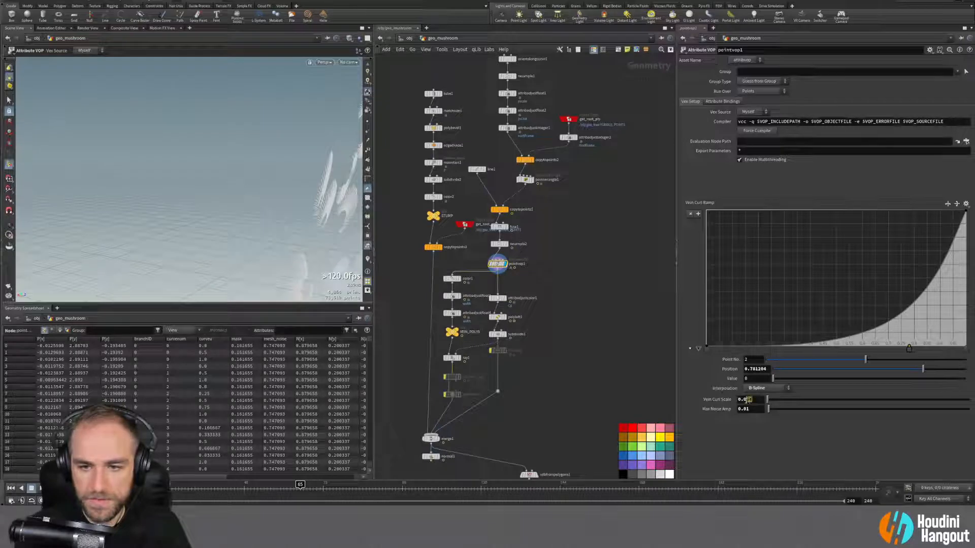
pyautogui.write('005')
pyautogui.press('Return')
pyautogui.keyDown('alt'); pyautogui.moveTo(300, 143); pyautogui.dragTo(212, 204); pyautogui.keyUp('alt')
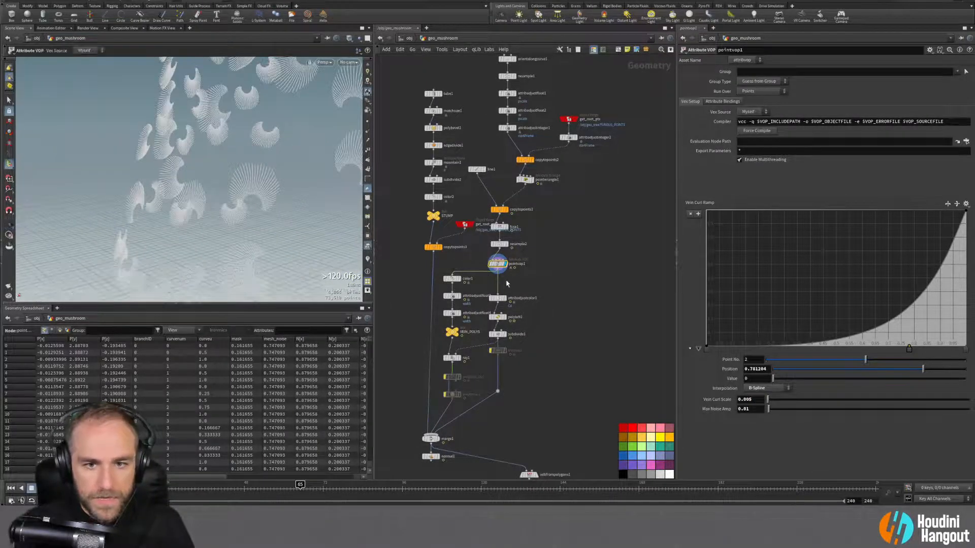
# Step: Inside pointvop1, promote the Frequency input of turbnoise1 to a parameter
pyautogui.doubleClick(497, 263)
pyautogui.click(544, 188)
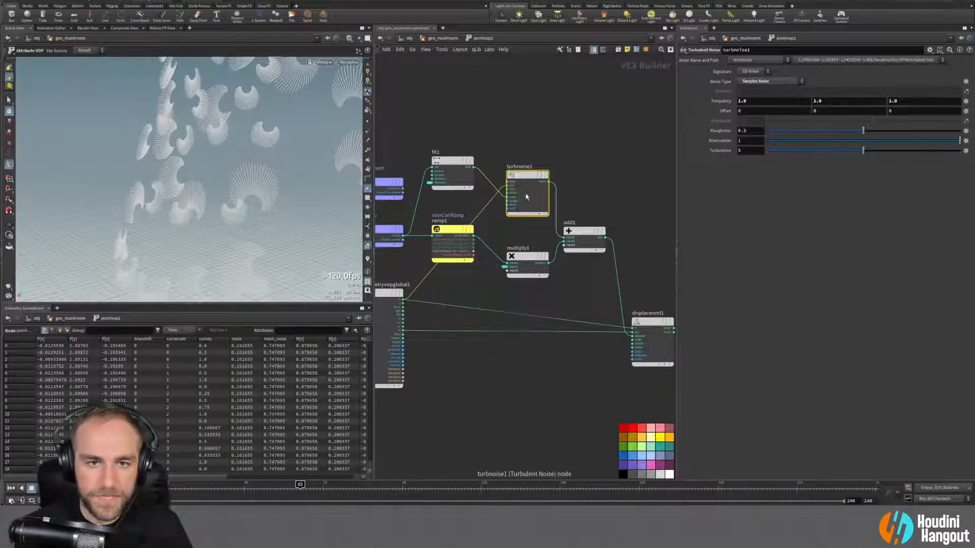
pyautogui.rightClick(509, 192)
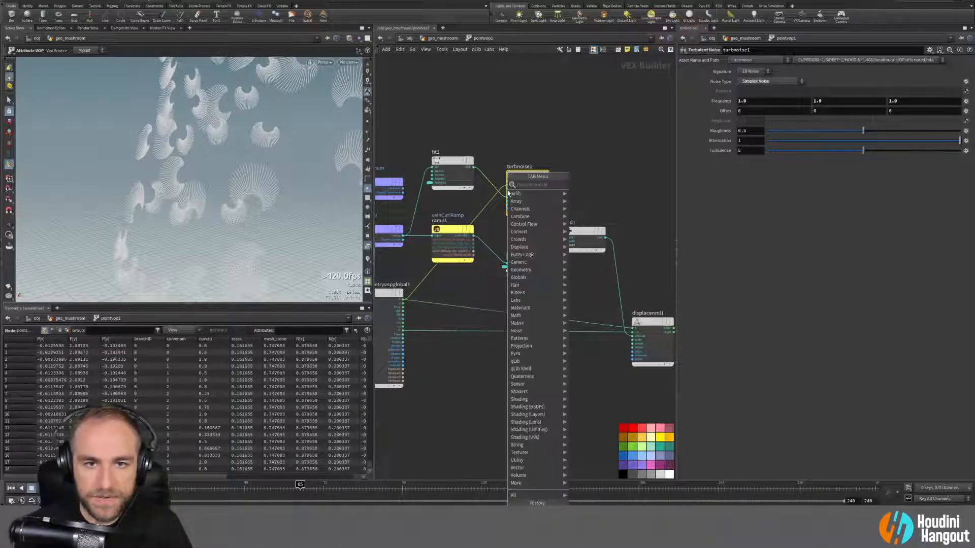
pyautogui.click(498, 195)
pyautogui.rightClick(510, 191)
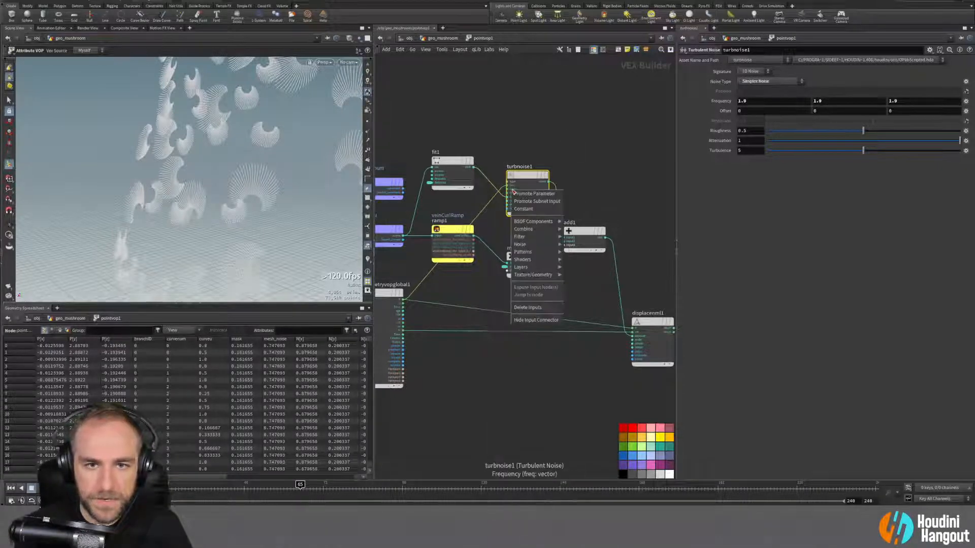
pyautogui.click(510, 191)
pyautogui.click(504, 189)
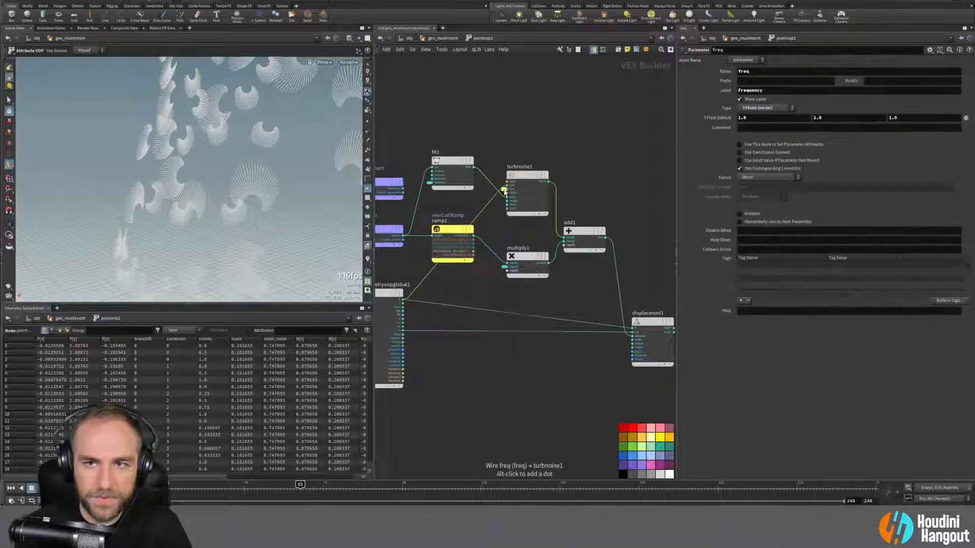
pyautogui.click(524, 178)
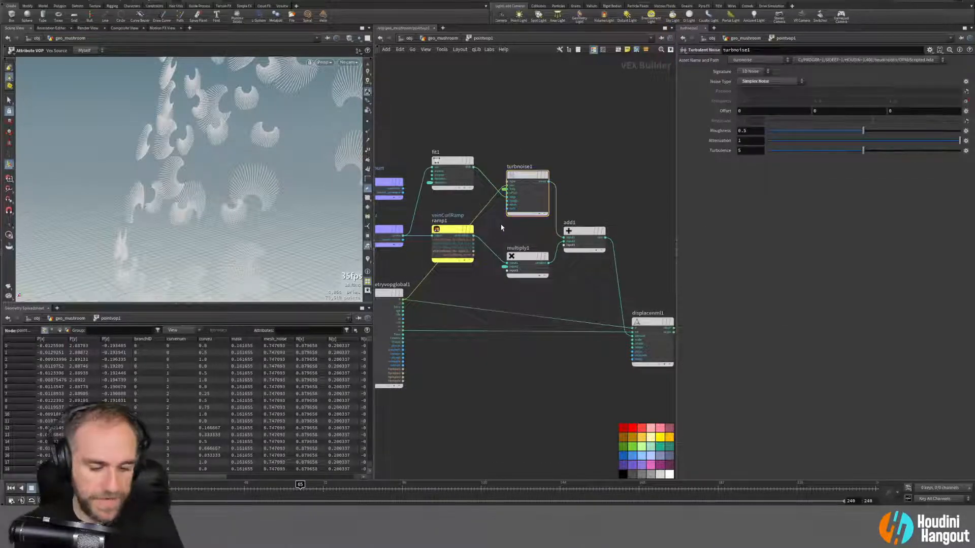
# Step: Set pointvop1's promoted Frequency to 50 in all three components and turn on point display in the viewport
pyautogui.press('u')
pyautogui.middleClick(713, 293)
pyautogui.moveTo(713, 293); pyautogui.dragTo(667, 320, button='middle')
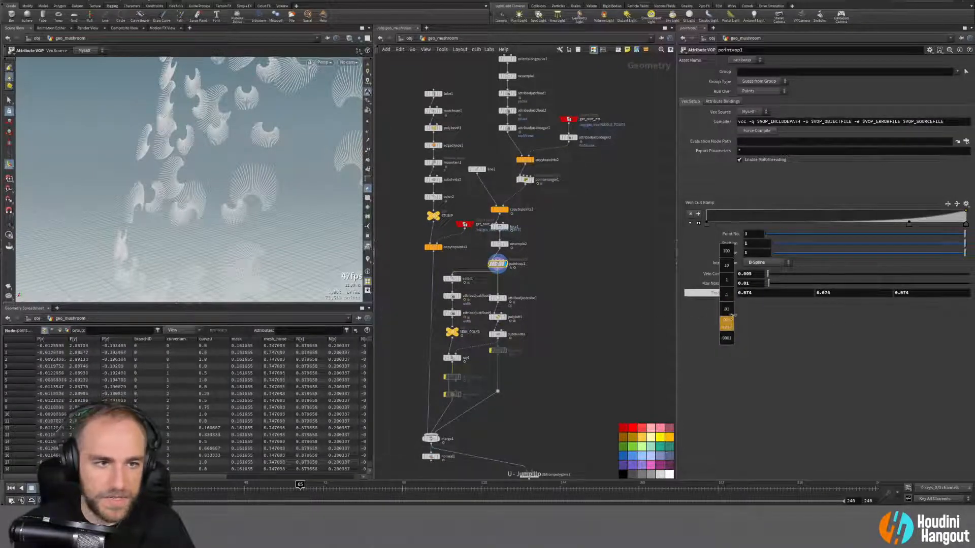
pyautogui.moveTo(733, 315); pyautogui.dragTo(938, 284, button='middle')
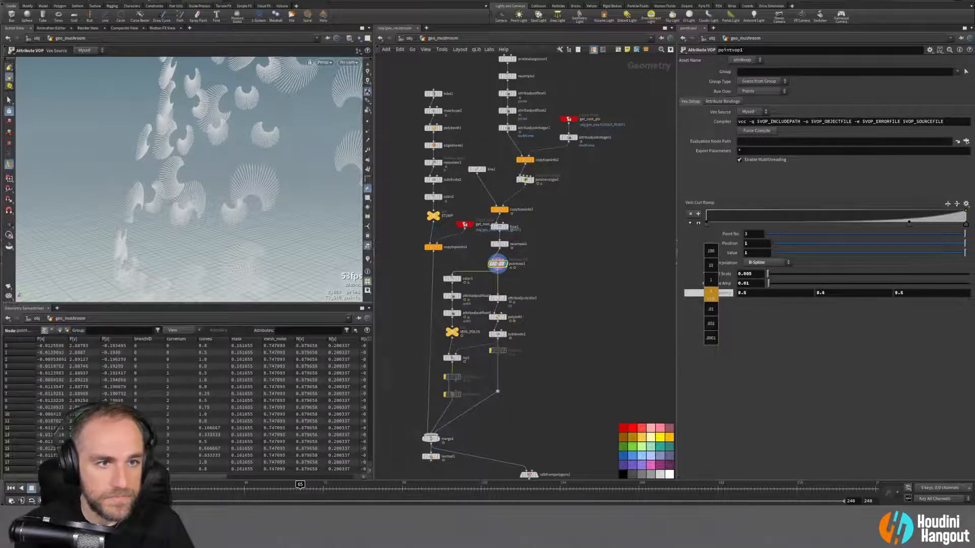
pyautogui.moveTo(710, 293); pyautogui.dragTo(805, 290, button='middle')
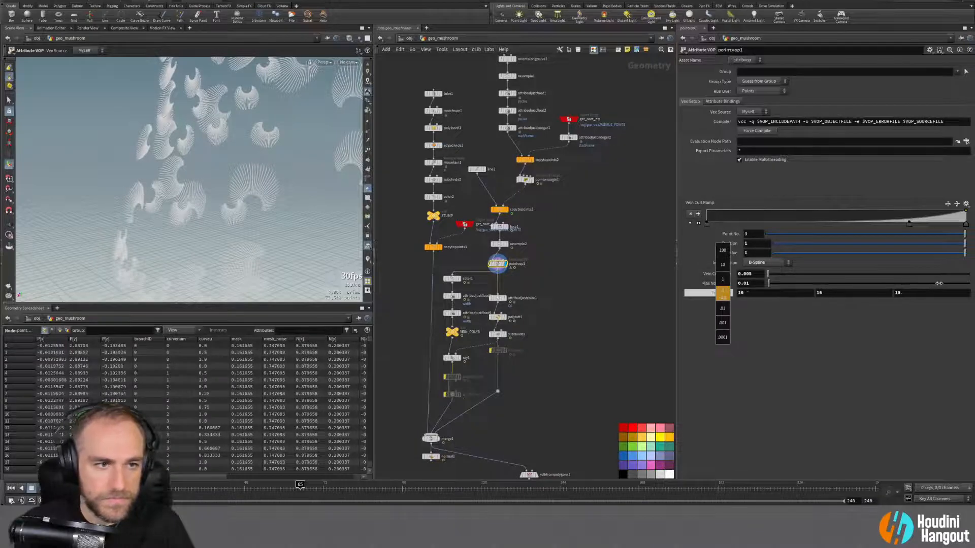
pyautogui.moveTo(939, 283); pyautogui.dragTo(973, 285, button='middle')
pyautogui.moveTo(717, 295); pyautogui.dragTo(964, 288, button='middle')
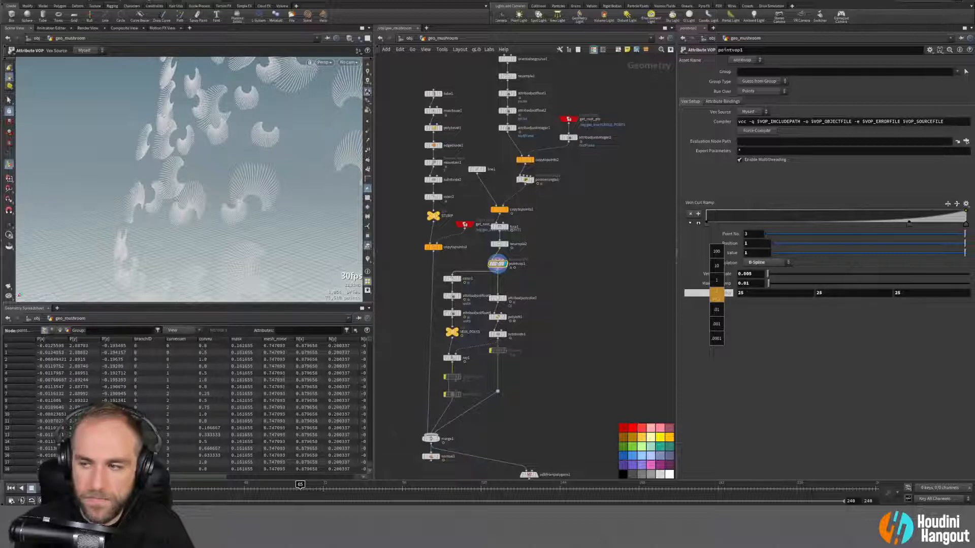
pyautogui.keyDown('alt'); pyautogui.moveTo(130, 195); pyautogui.dragTo(275, 193); pyautogui.keyUp('alt')
pyautogui.click(368, 122)
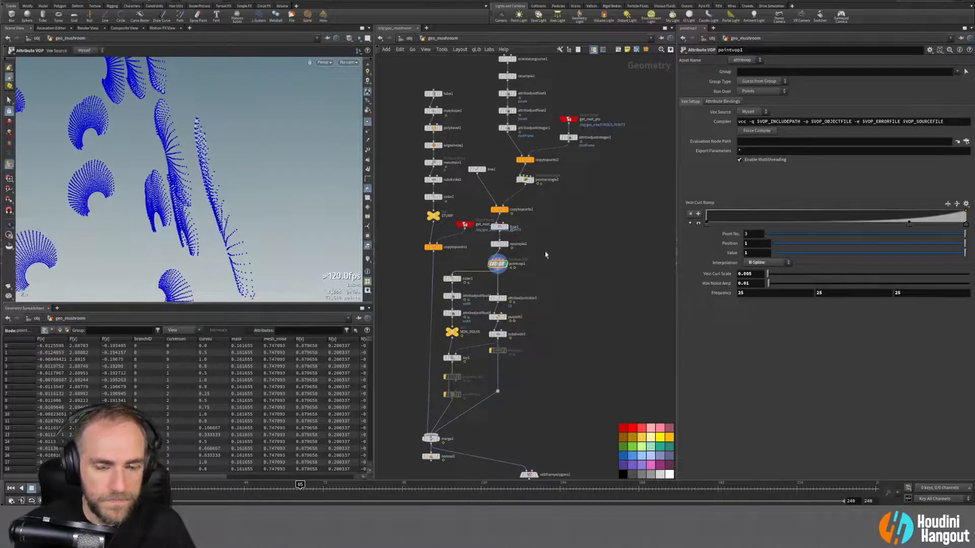
pyautogui.moveTo(716, 292); pyautogui.dragTo(808, 275, button='middle')
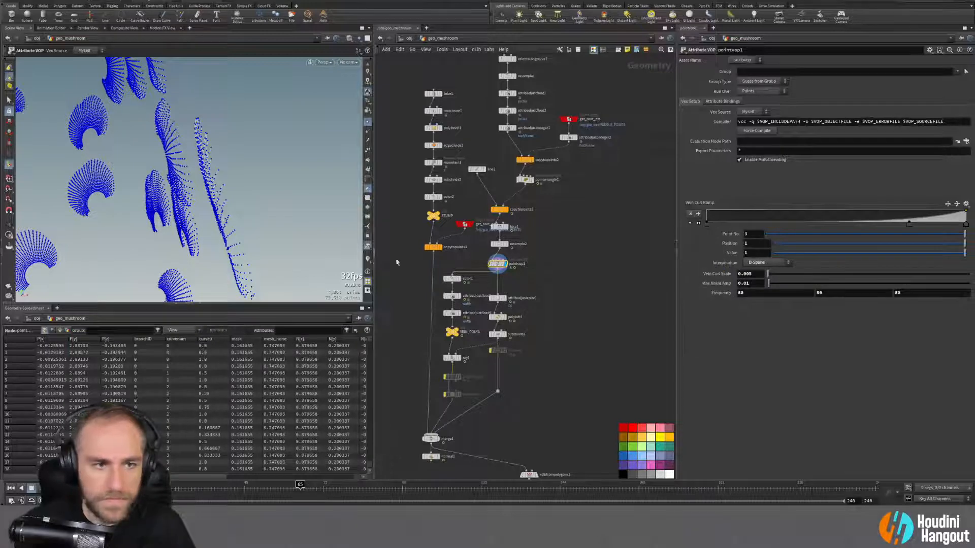
pyautogui.press('Escape')
pyautogui.moveTo(220, 191); pyautogui.dragTo(125, 171)
# Step: Display the merge1 result to examine the vein curls together with the rest of the mushroom geometry
pyautogui.moveTo(523, 439); pyautogui.dragTo(547, 380, button='middle')
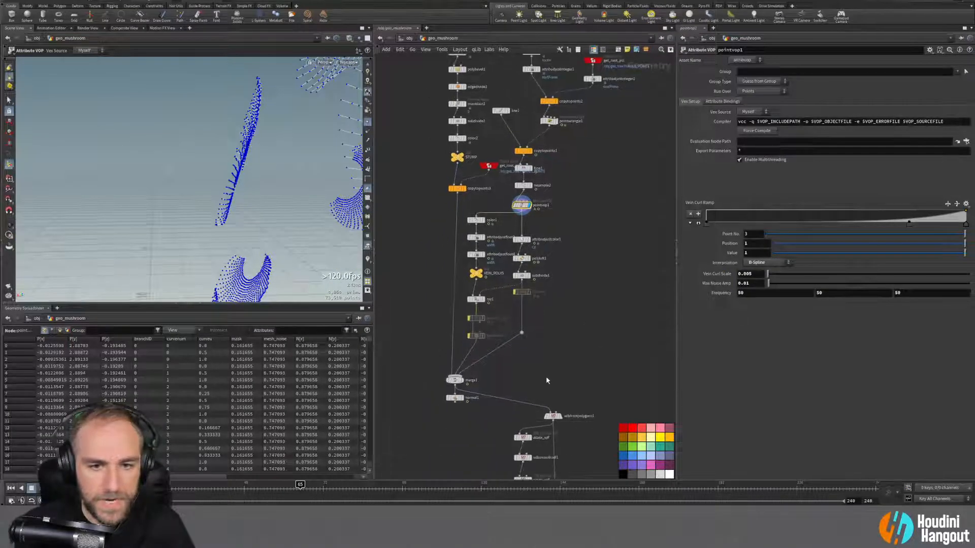
pyautogui.click(459, 385)
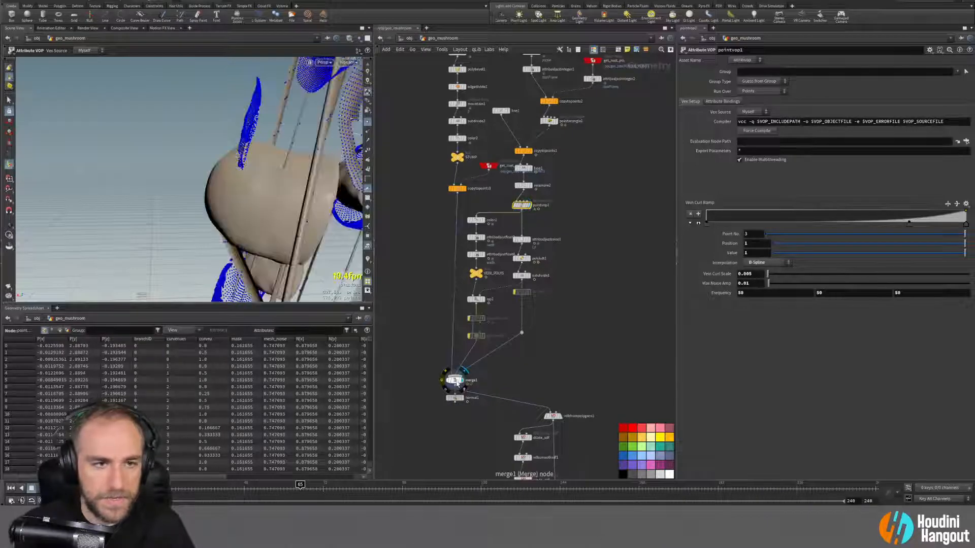
pyautogui.click(455, 380)
pyautogui.moveTo(179, 217); pyautogui.dragTo(127, 209)
# Step: Compare the curves output by attribadjustcolor1 with the polyloft1 surface and examine how the loft connects them
pyautogui.click(532, 245)
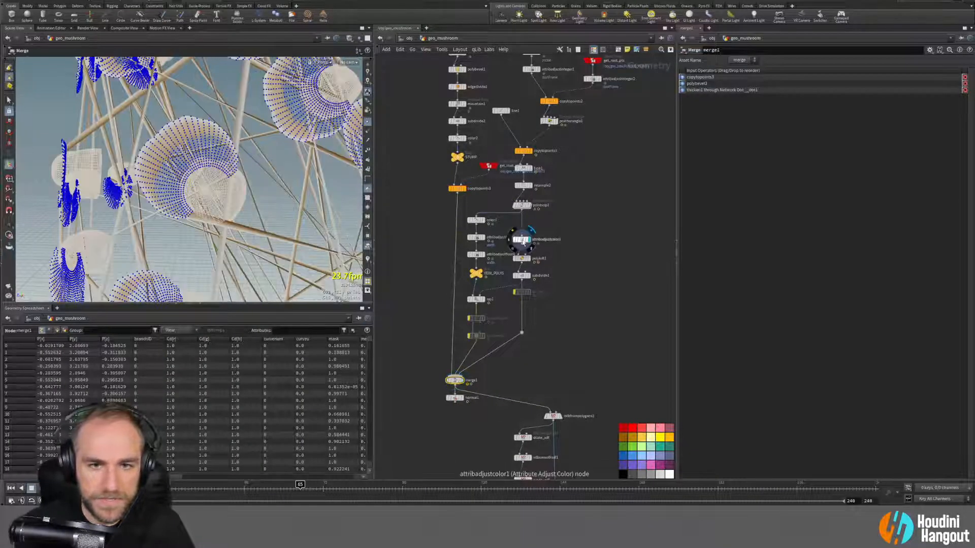
pyautogui.click(522, 239)
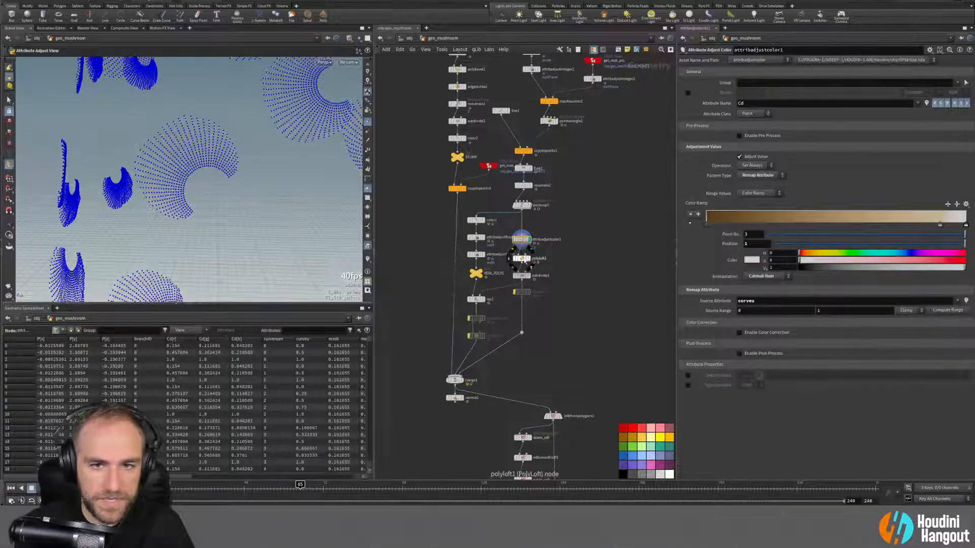
pyautogui.click(531, 260)
pyautogui.click(520, 259)
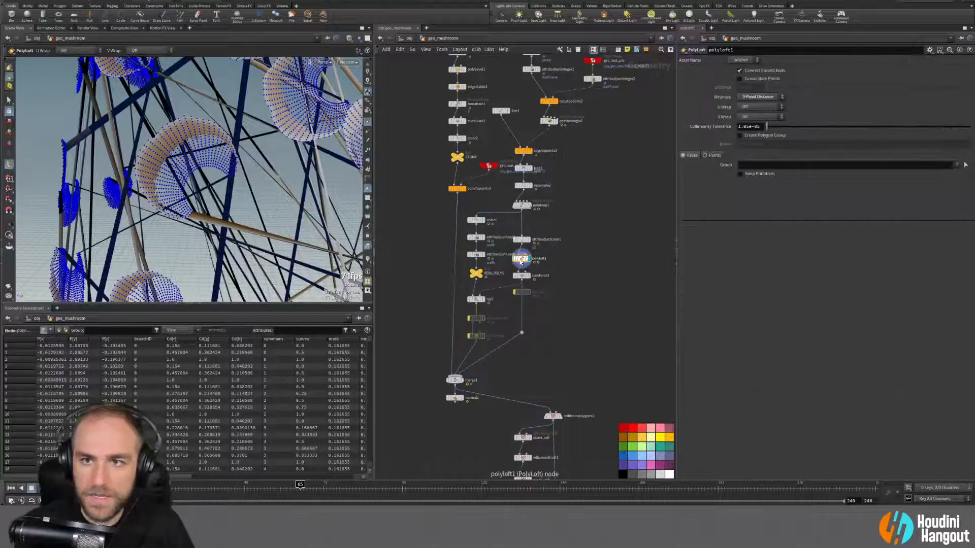
pyautogui.click(739, 71)
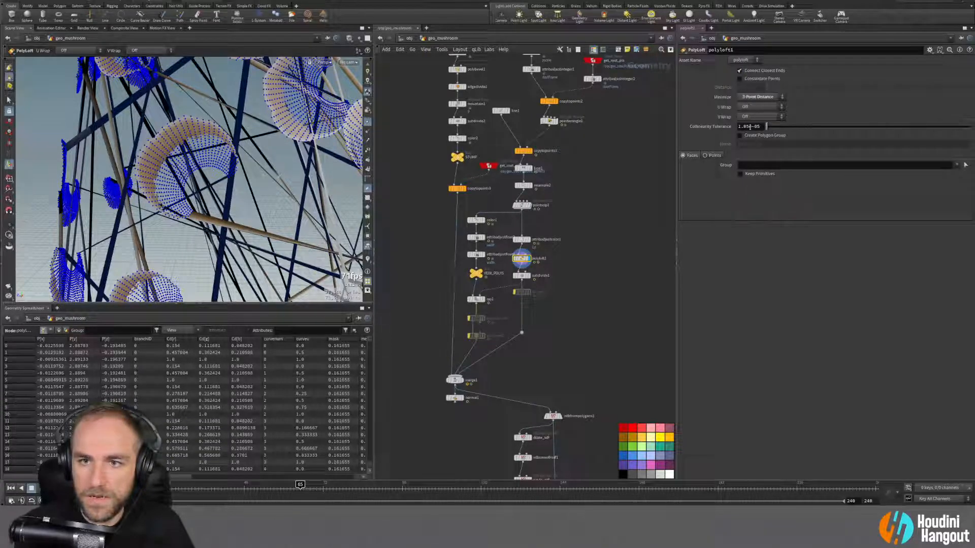
pyautogui.keyDown('alt'); pyautogui.moveTo(188, 293); pyautogui.dragTo(254, 294); pyautogui.keyUp('alt')
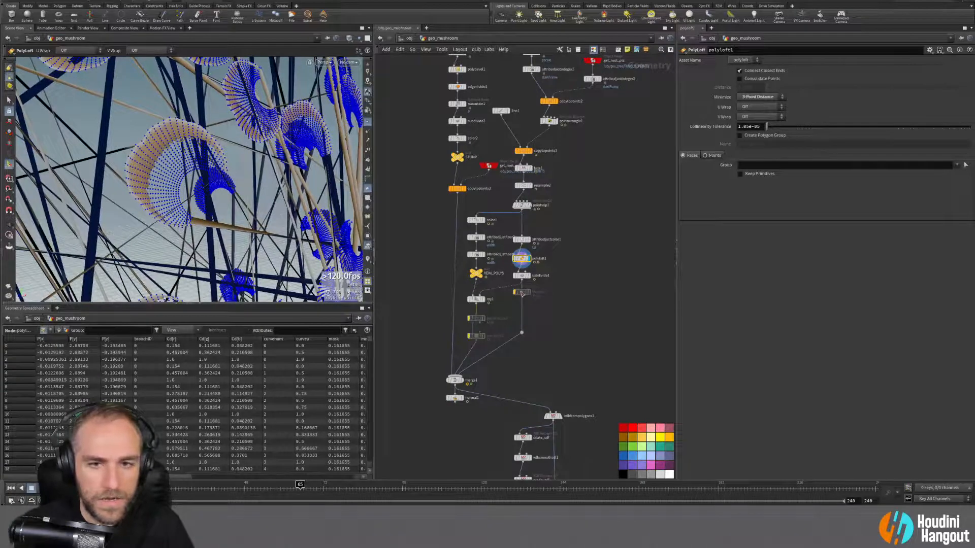
pyautogui.click(531, 239)
pyautogui.click(517, 241)
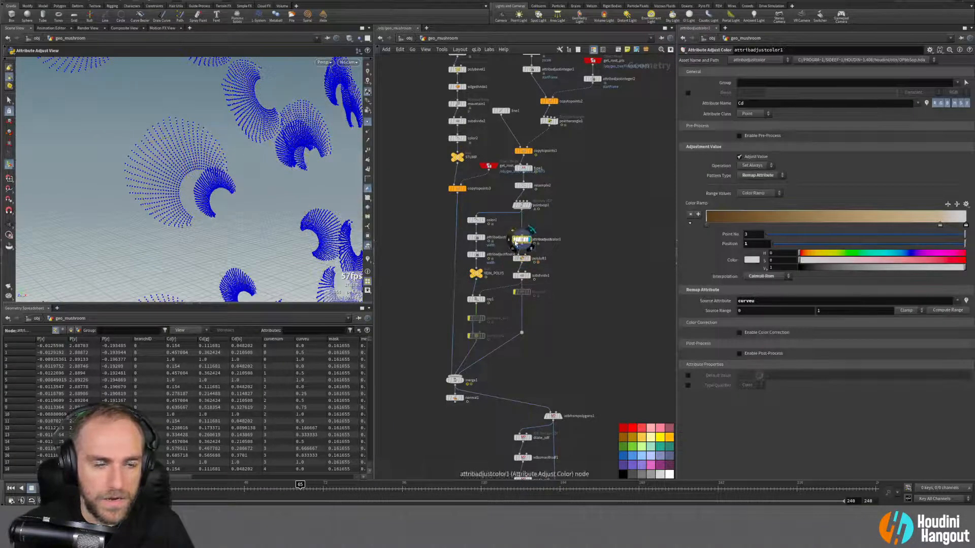
# Step: Examine the separate vein curls up close and inspect how polyloft1 connects neighbouring curls across the mushroom
pyautogui.keyDown('alt'); pyautogui.moveTo(233, 189); pyautogui.dragTo(258, 196); pyautogui.keyUp('alt')
pyautogui.keyDown('alt'); pyautogui.moveTo(258, 196); pyautogui.dragTo(169, 162, button='right'); pyautogui.keyUp('alt')
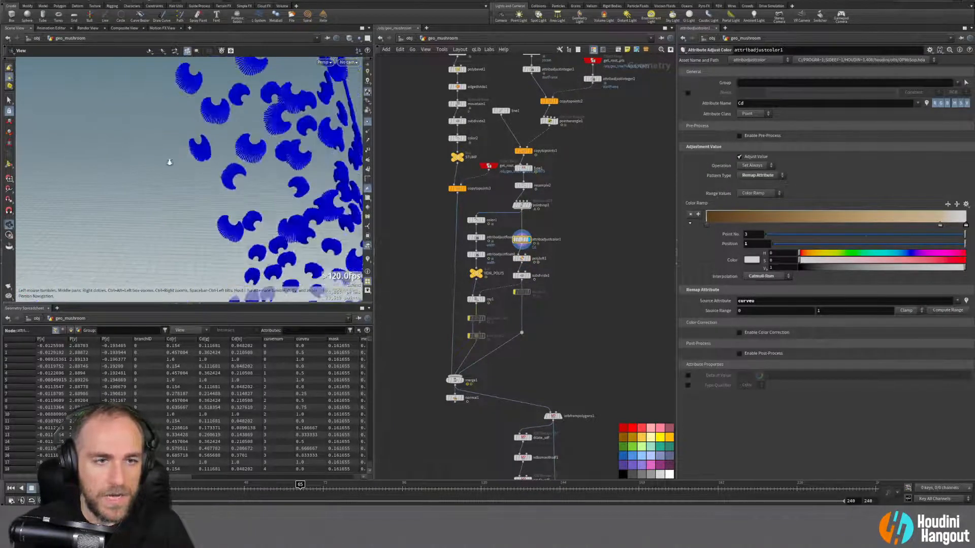
pyautogui.keyDown('alt'); pyautogui.moveTo(169, 162); pyautogui.dragTo(198, 148); pyautogui.keyUp('alt')
pyautogui.keyDown('alt'); pyautogui.moveTo(198, 148); pyautogui.dragTo(229, 165, button='right'); pyautogui.keyUp('alt')
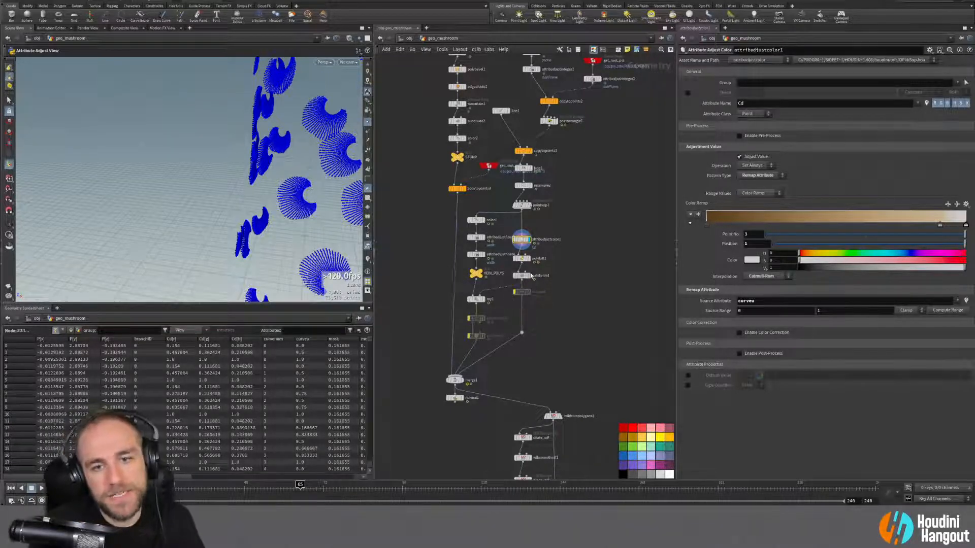
pyautogui.click(526, 258)
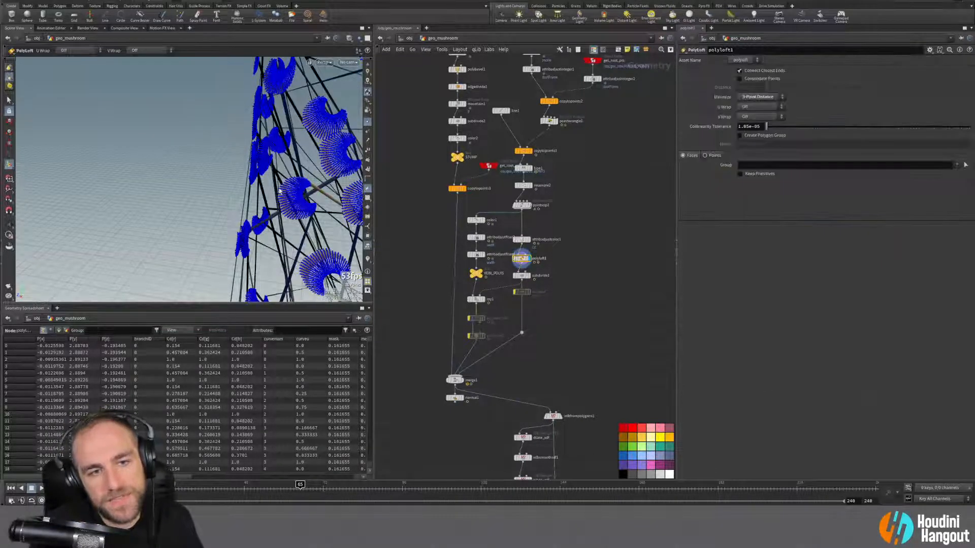
pyautogui.keyDown('alt'); pyautogui.moveTo(285, 201); pyautogui.dragTo(98, 143); pyautogui.keyUp('alt')
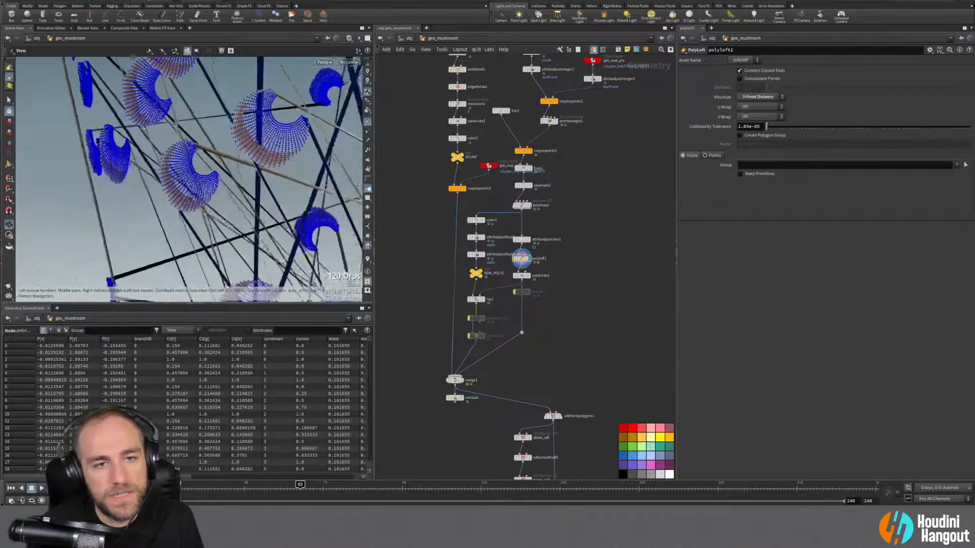
pyautogui.keyDown('alt'); pyautogui.moveTo(98, 143); pyautogui.dragTo(231, 198, button='right'); pyautogui.keyUp('alt')
pyautogui.moveTo(231, 198)
pyautogui.keyDown('alt'); pyautogui.mouseDown()
pyautogui.moveTo(203, 191)
pyautogui.moveTo(239, 203)
pyautogui.mouseUp(); pyautogui.keyUp('alt')
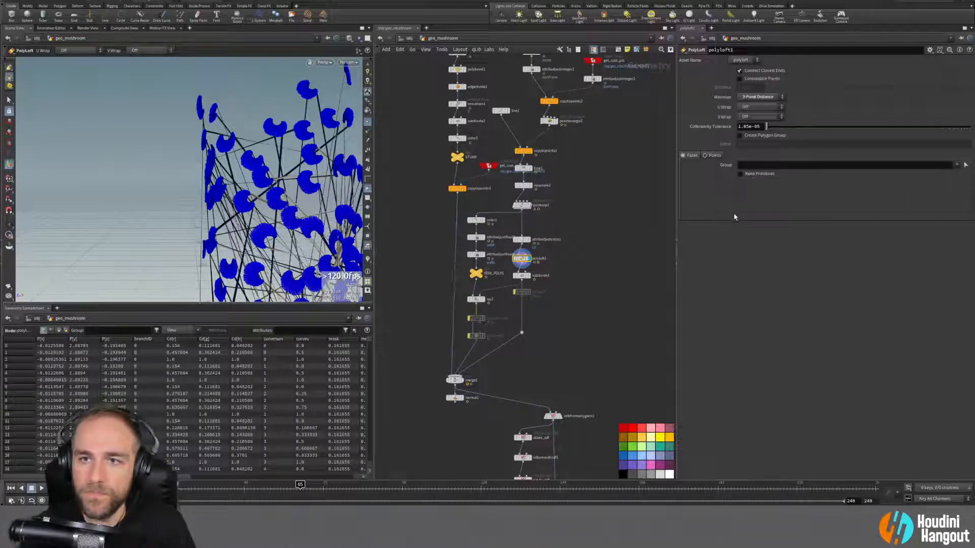
# Step: Try toggling Connect Closest Ends and Consolidate Points on polyloft1 and review its Minimize choices
pyautogui.click(739, 71)
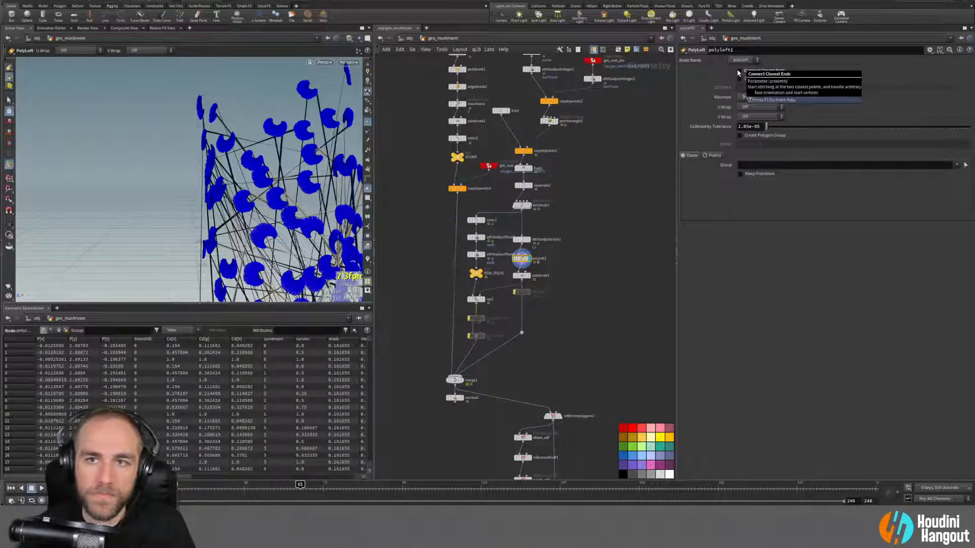
pyautogui.click(739, 71)
pyautogui.click(739, 80)
pyautogui.click(739, 80)
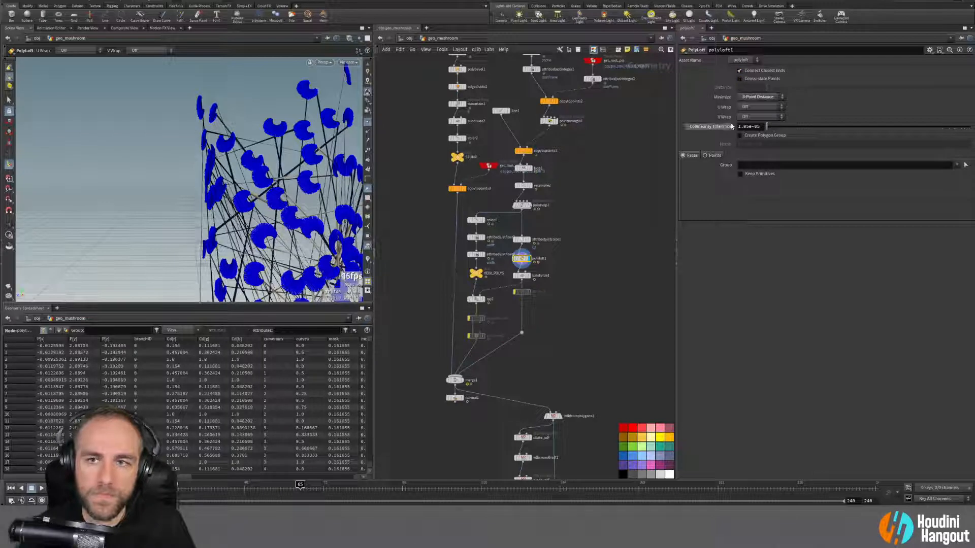
pyautogui.click(744, 97)
pyautogui.click(745, 108)
pyautogui.click(745, 108)
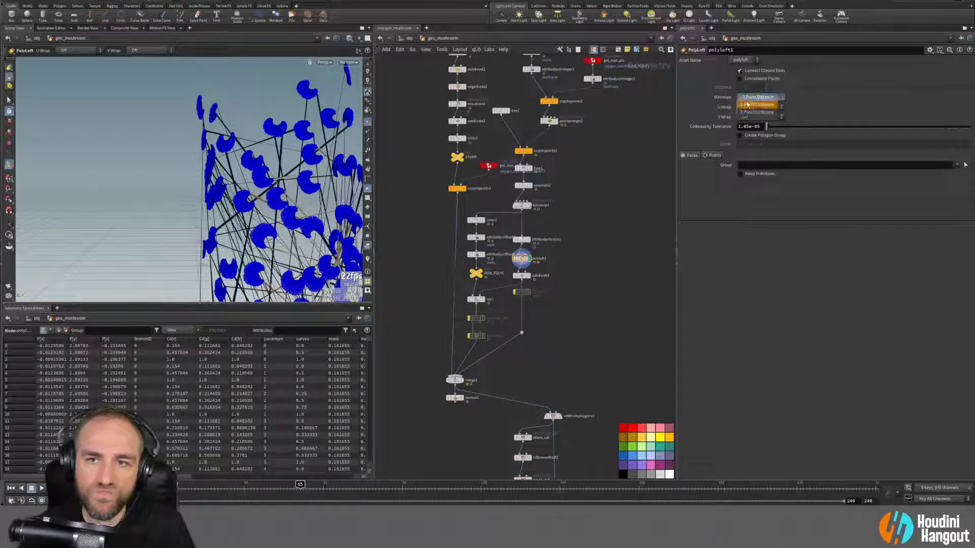
pyautogui.click(731, 115)
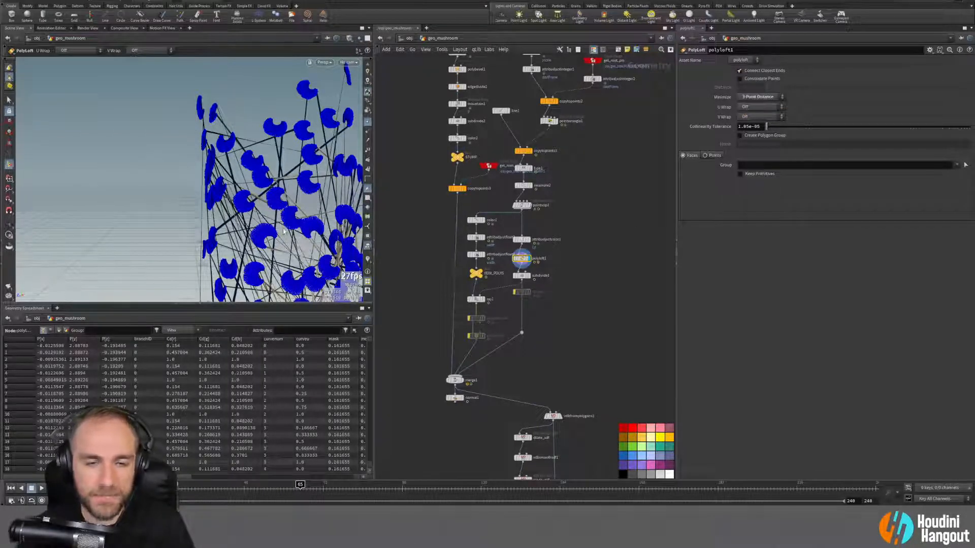
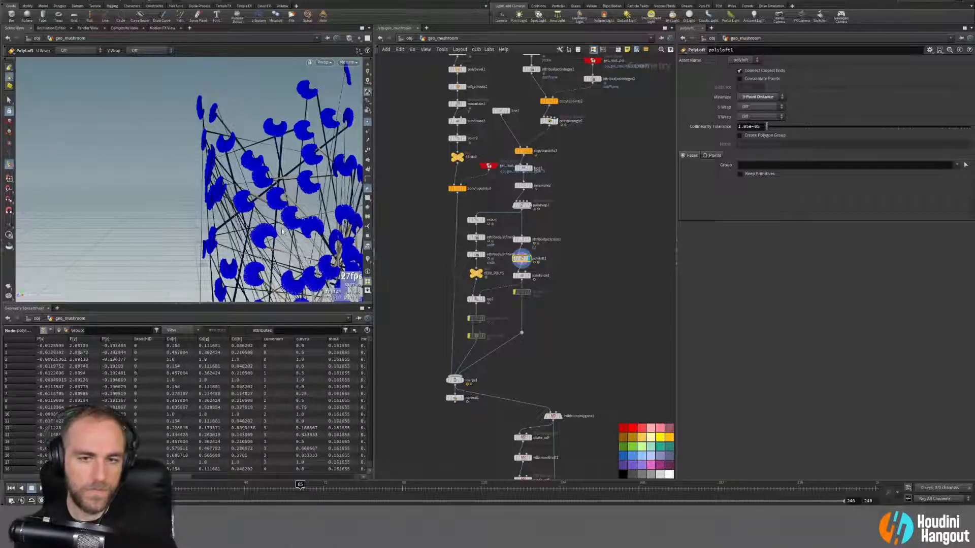
# Step: Bypass the polyloft1, subdivide1 and ray1 nodes in the vein branches
pyautogui.click(514, 258)
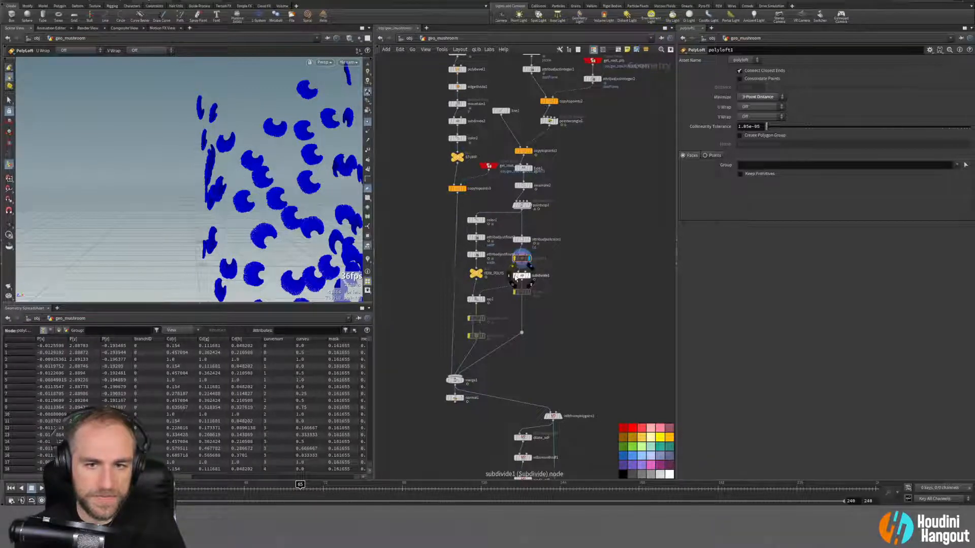
pyautogui.click(515, 276)
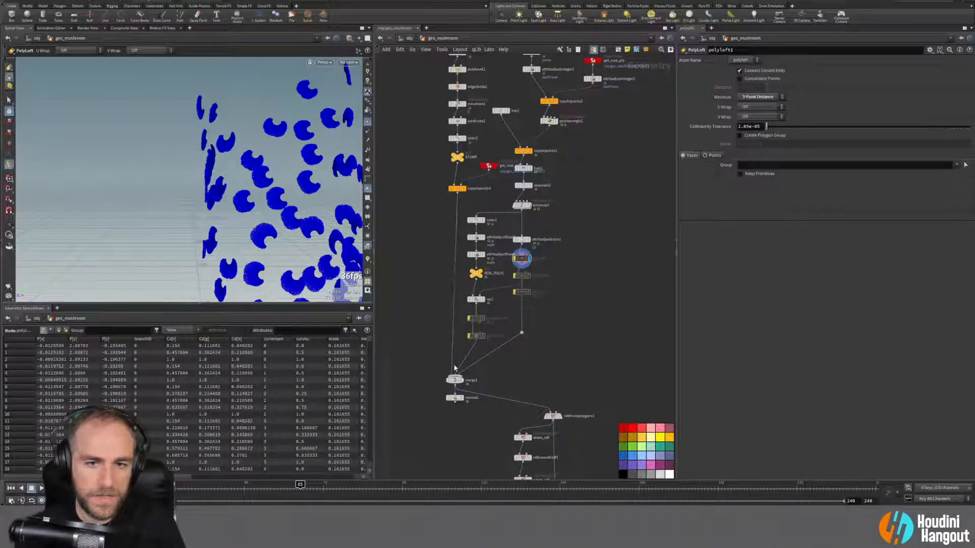
pyautogui.click(468, 301)
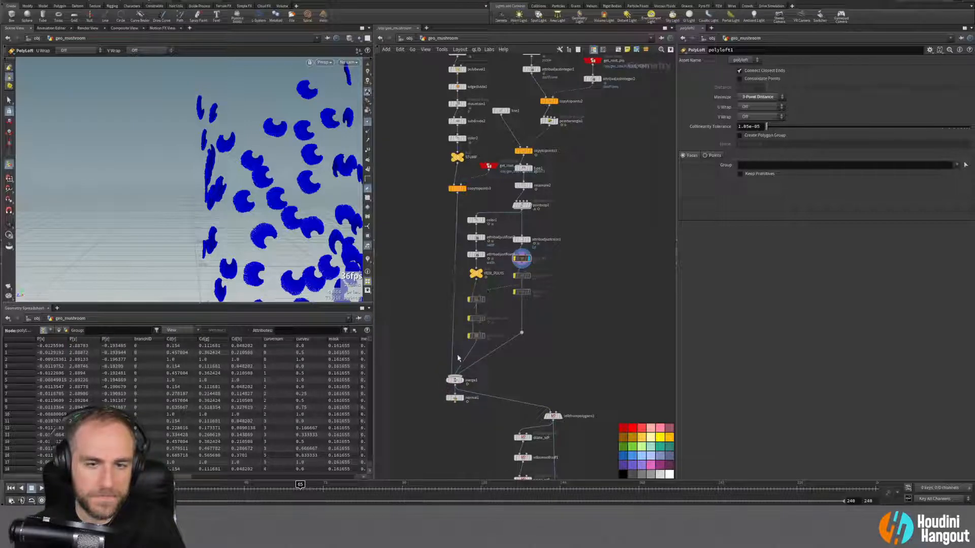
# Step: Display the merge1 result and turn off point display in the viewport
pyautogui.click(460, 380)
pyautogui.moveTo(279, 185); pyautogui.dragTo(368, 175)
pyautogui.click(368, 122)
pyautogui.moveTo(325, 203); pyautogui.dragTo(267, 273)
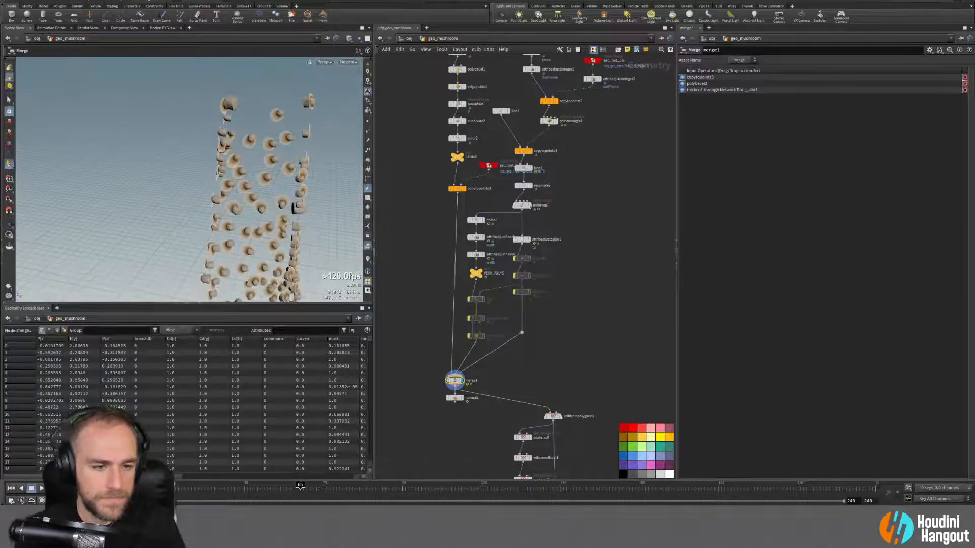
# Step: Scrub the timeline back and forth to check the merged geometry's animation, ending at frame 52
pyautogui.click(93, 488)
pyautogui.moveTo(203, 485); pyautogui.dragTo(424, 491)
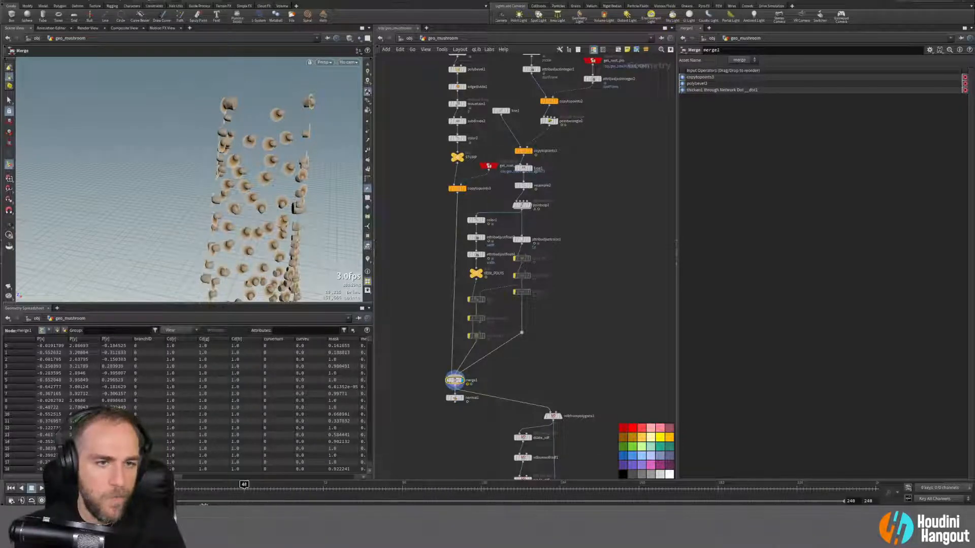
pyautogui.moveTo(204, 505); pyautogui.dragTo(375, 489)
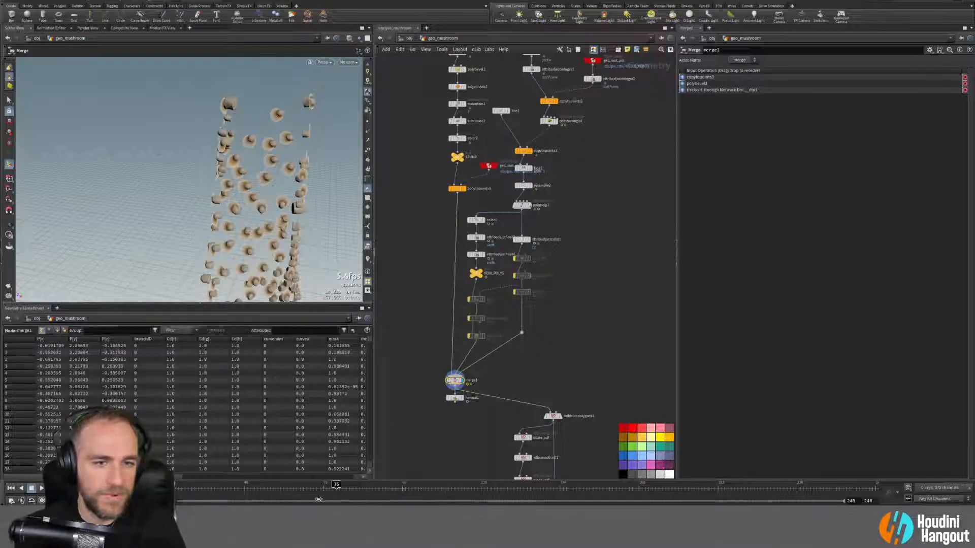
pyautogui.moveTo(268, 500)
pyautogui.mouseDown()
pyautogui.moveTo(175, 495)
pyautogui.moveTo(323, 501)
pyautogui.moveTo(258, 500)
pyautogui.mouseUp()
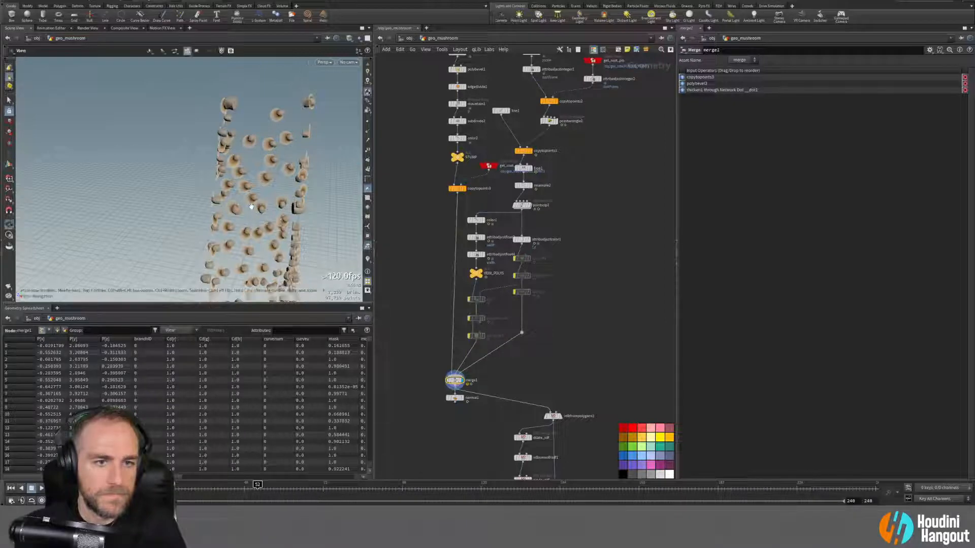
# Step: Examine the merged stumps and vein curls up close from several angles to judge their relative sizes
pyautogui.keyDown('alt'); pyautogui.moveTo(250, 204); pyautogui.dragTo(236, 211, button='right'); pyautogui.keyUp('alt')
pyautogui.moveTo(236, 211); pyautogui.dragTo(311, 200)
pyautogui.moveTo(311, 200); pyautogui.dragTo(302, 176, button='right')
pyautogui.moveTo(302, 176); pyautogui.dragTo(212, 165)
pyautogui.moveTo(212, 165); pyautogui.dragTo(184, 167, button='right')
pyautogui.keyDown('alt'); pyautogui.moveTo(184, 168); pyautogui.dragTo(195, 159); pyautogui.keyUp('alt')
pyautogui.moveTo(416, 189); pyautogui.dragTo(411, 232, button='middle')
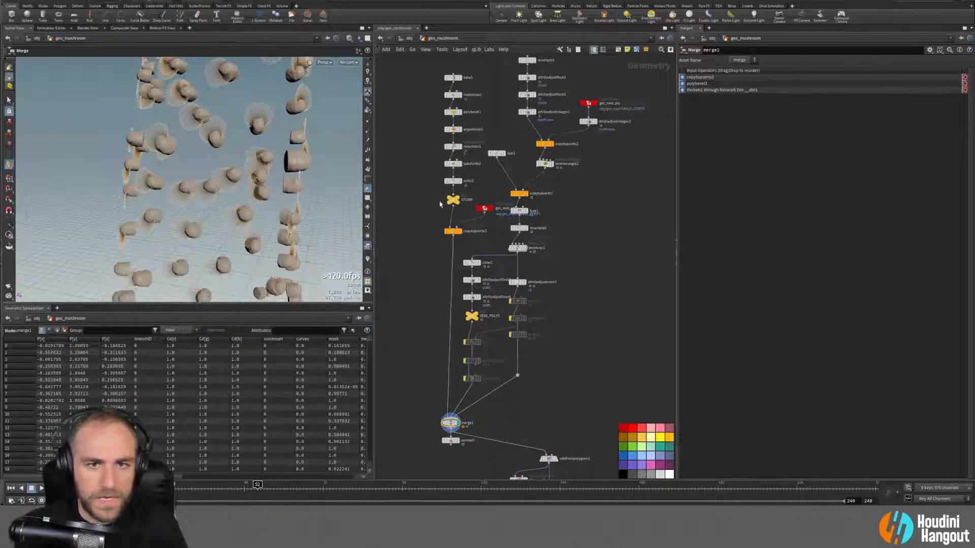
pyautogui.keyDown('alt'); pyautogui.moveTo(274, 216); pyautogui.dragTo(311, 199, button='right'); pyautogui.keyUp('alt')
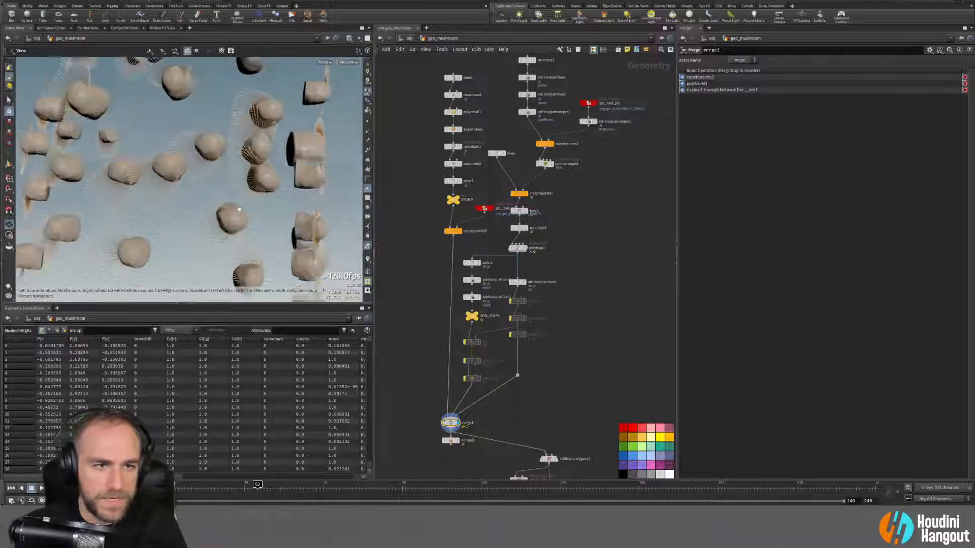
pyautogui.keyDown('alt'); pyautogui.moveTo(311, 199); pyautogui.dragTo(278, 178); pyautogui.keyUp('alt')
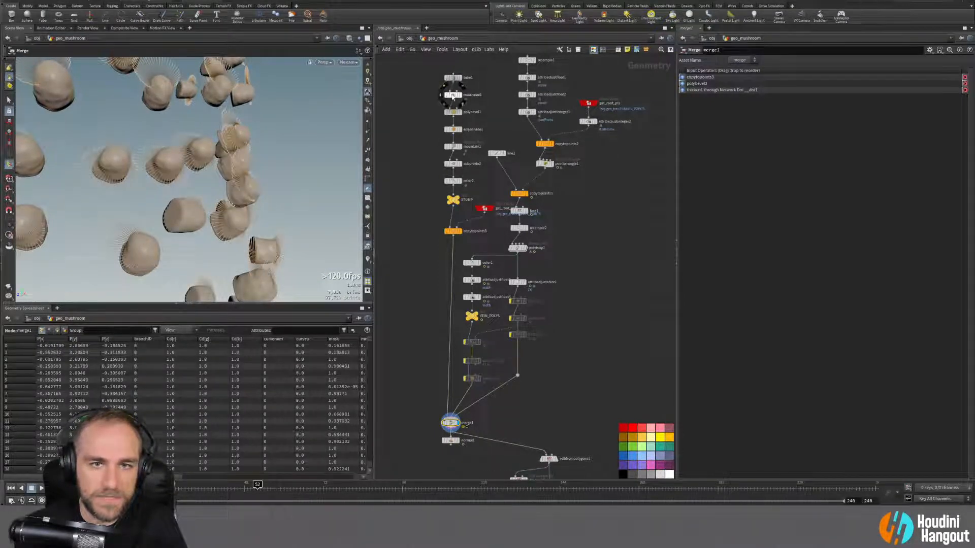
# Step: Insert a Transform node into the stump branch directly above the STUMP null
pyautogui.press('Tab')
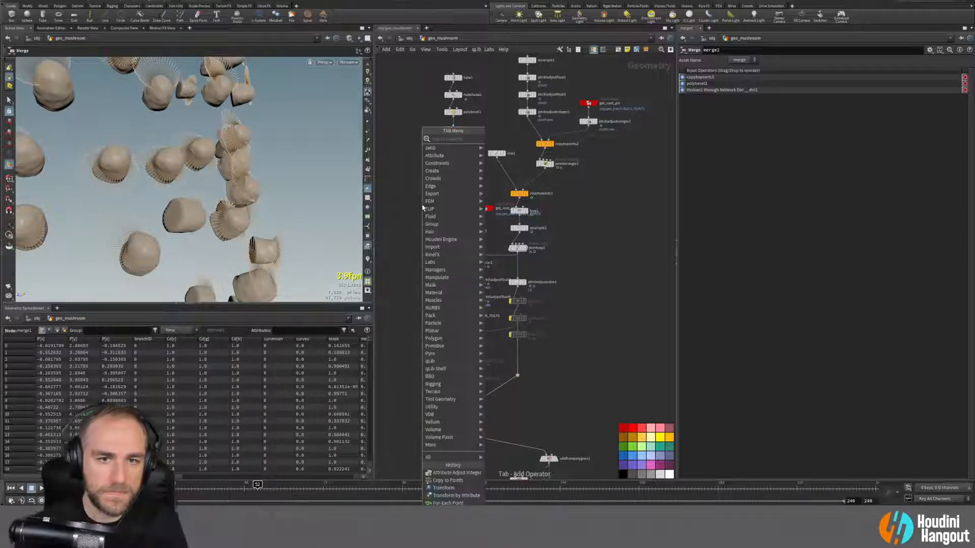
pyautogui.write('trail')
pyautogui.press('Return')
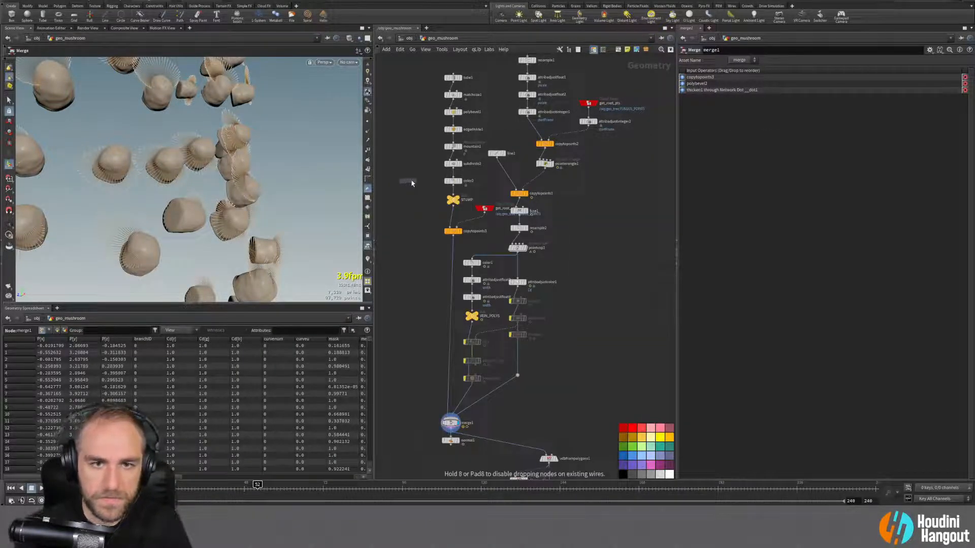
pyautogui.click(458, 191)
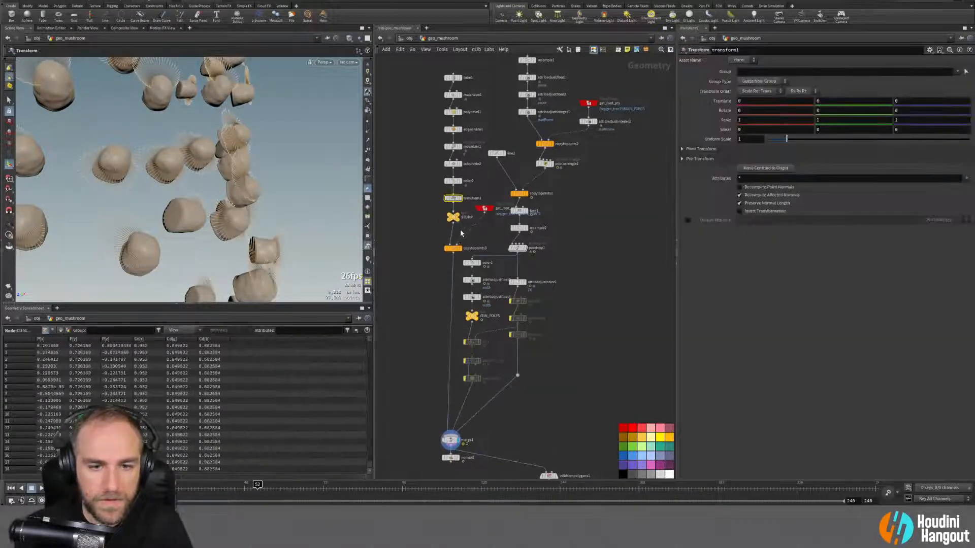
# Step: Try resizing the stumps with transform1's Uniform Scale at 1.13 and at 0.43
pyautogui.moveTo(786, 139); pyautogui.dragTo(789, 142)
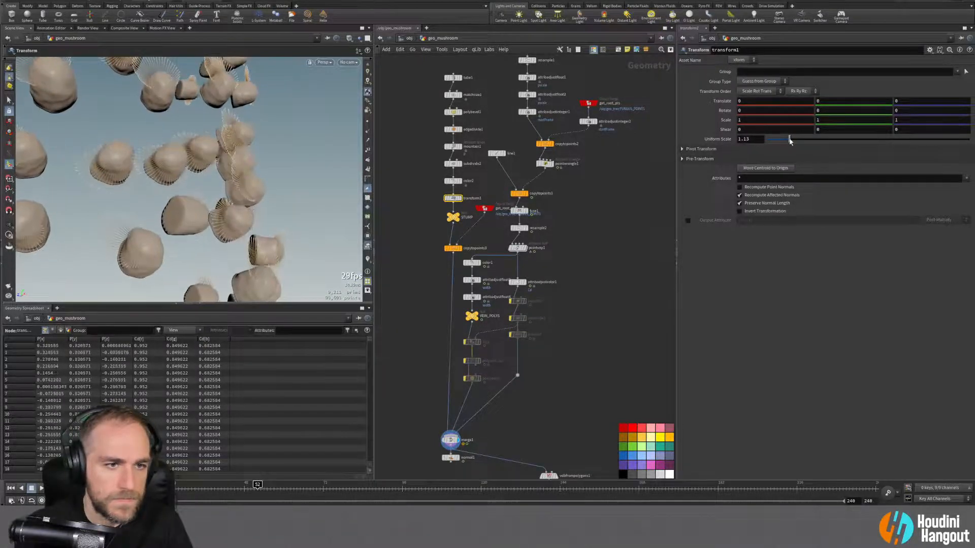
pyautogui.keyDown('alt'); pyautogui.moveTo(195, 219); pyautogui.dragTo(315, 200); pyautogui.keyUp('alt')
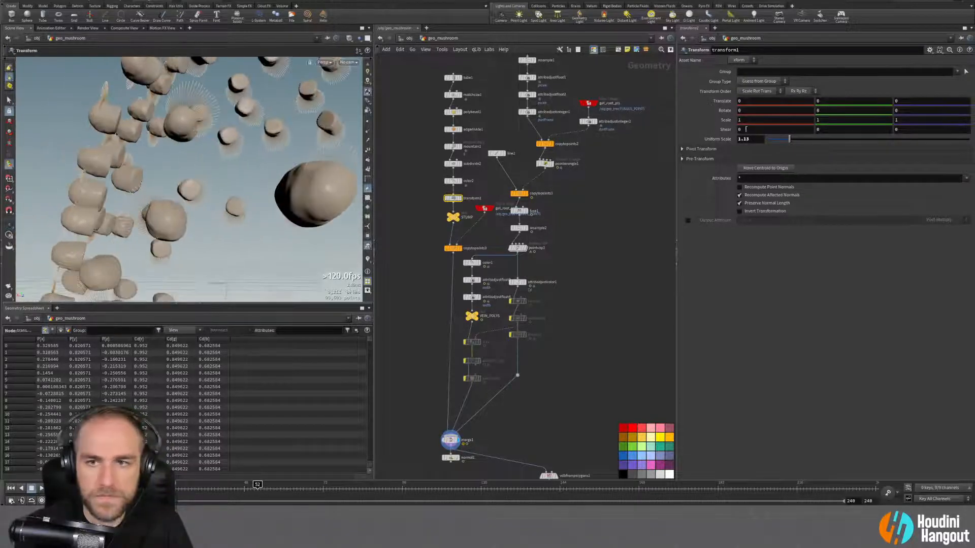
pyautogui.moveTo(787, 140); pyautogui.dragTo(776, 141)
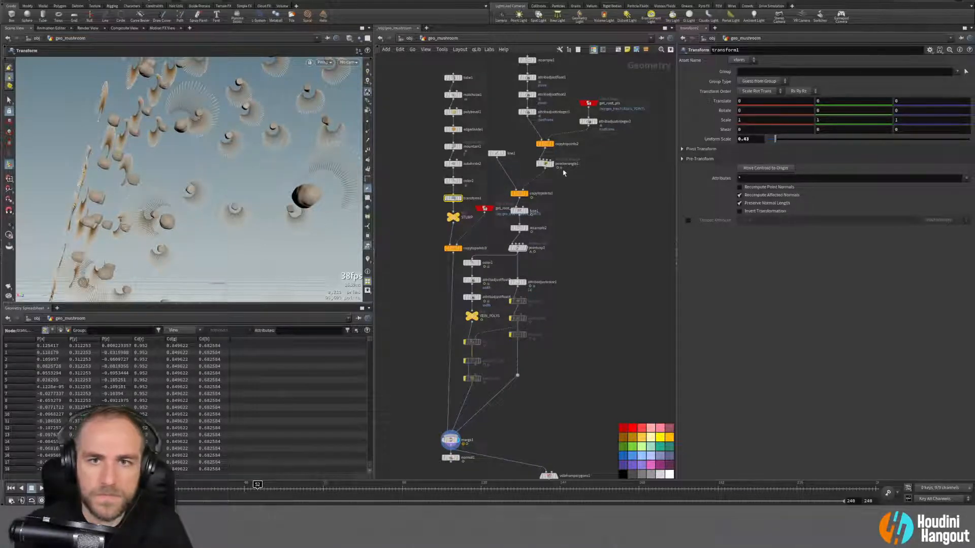
# Step: Display copytopoints1 and set line1's Length to 0.17 to lengthen the copied vein lines
pyautogui.click(546, 145)
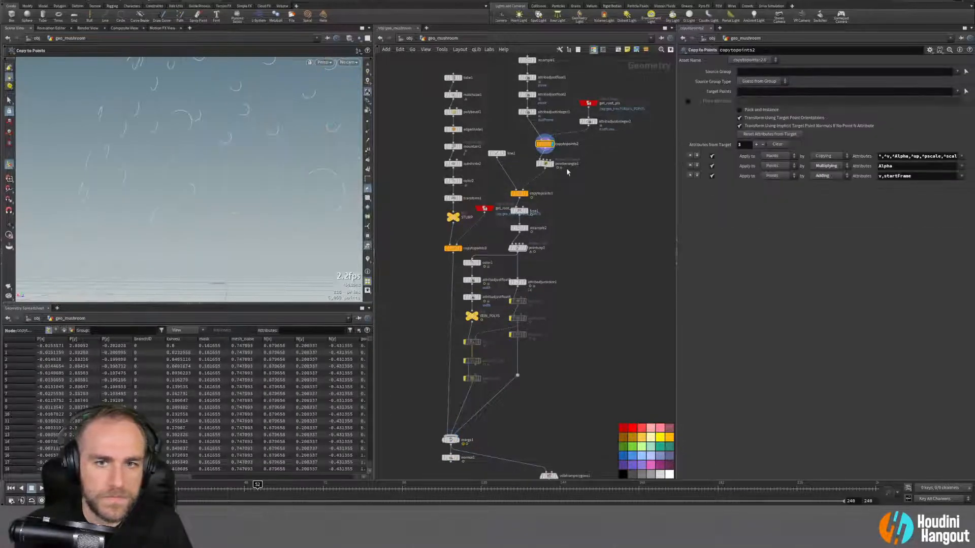
pyautogui.click(518, 193)
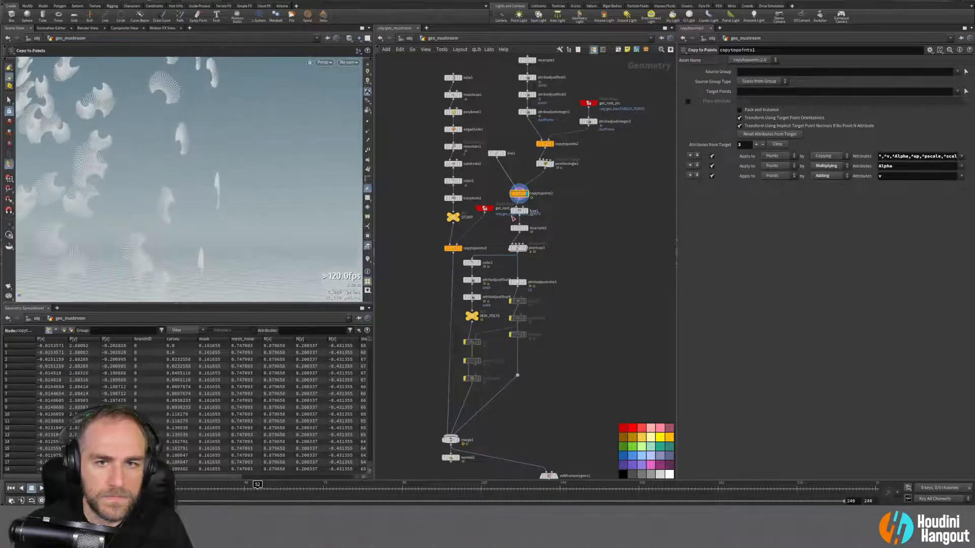
pyautogui.moveTo(496, 155); pyautogui.dragTo(495, 167)
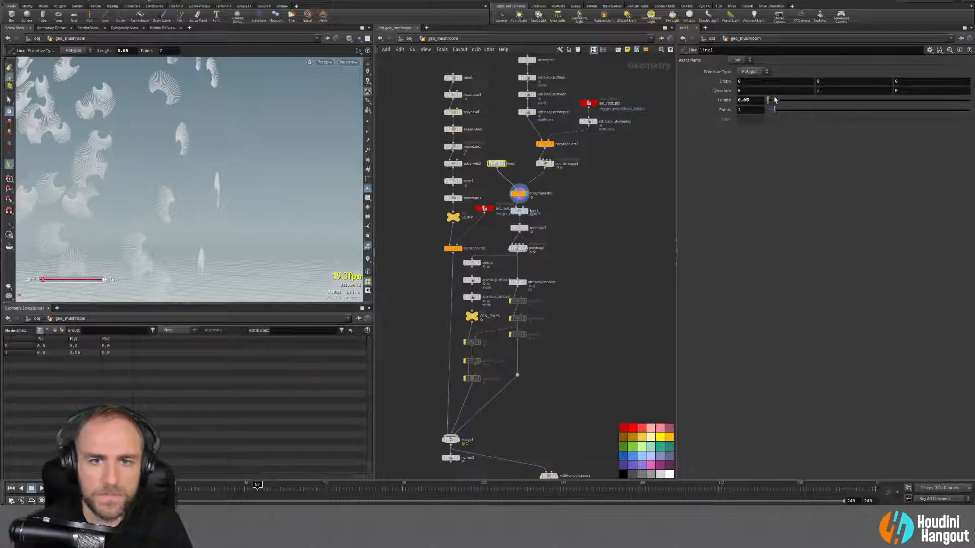
pyautogui.moveTo(769, 100); pyautogui.dragTo(771, 100)
pyautogui.keyDown('alt'); pyautogui.moveTo(224, 175); pyautogui.dragTo(219, 213); pyautogui.keyUp('alt')
pyautogui.press('Return')
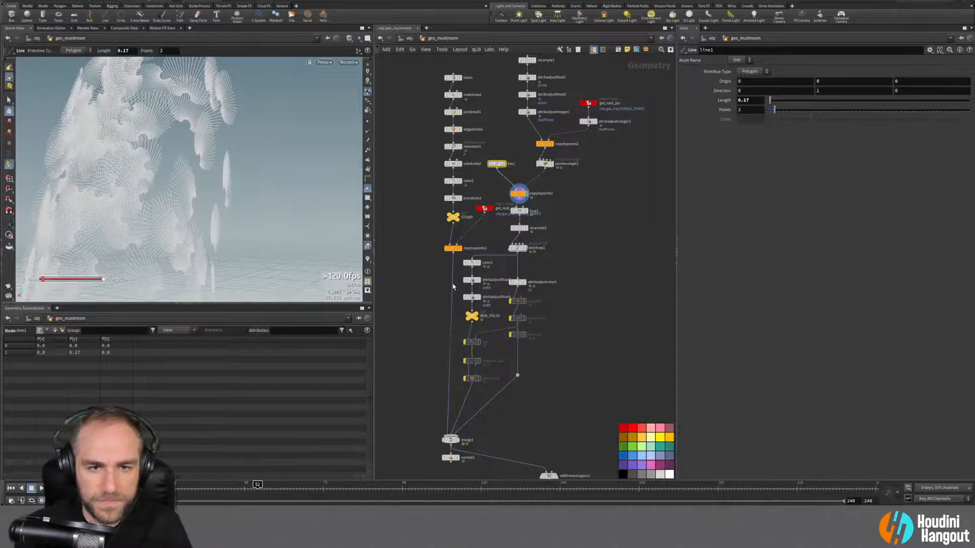
# Step: Reset transform1's Uniform Scale to 1 and check the stumps against the longer veins in the merge1 result
pyautogui.click(457, 439)
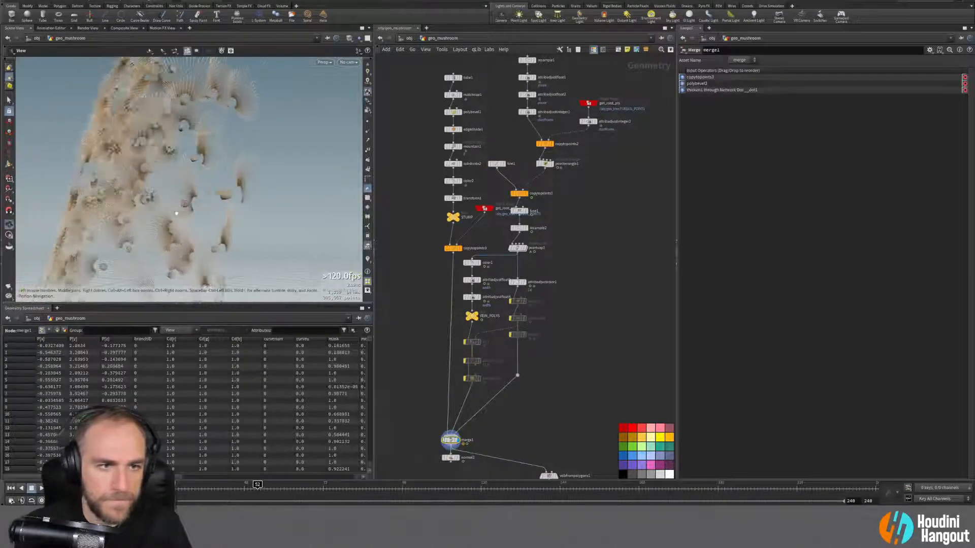
pyautogui.click(453, 198)
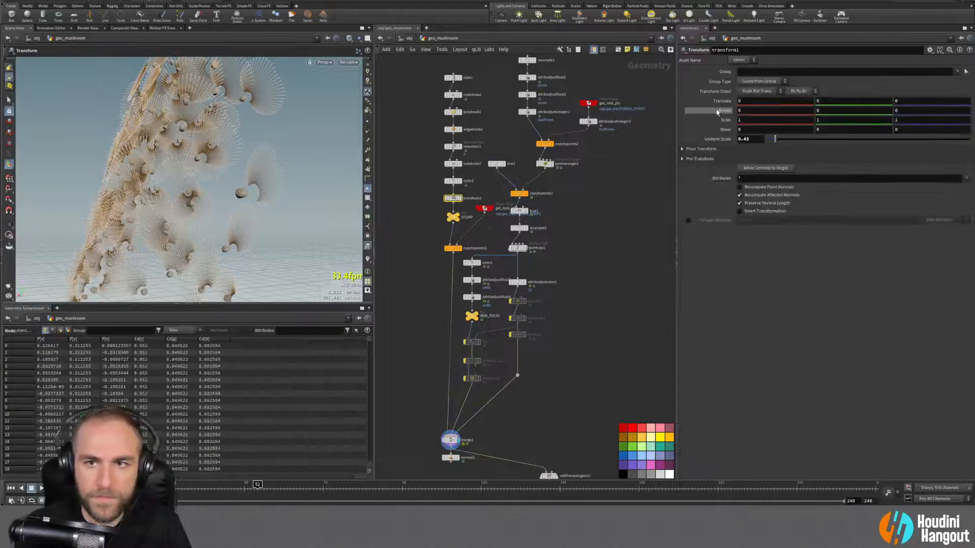
pyautogui.keyDown('ctrl'); pyautogui.middleClick(725, 142); pyautogui.keyUp('ctrl')
pyautogui.keyDown('alt'); pyautogui.moveTo(224, 170); pyautogui.dragTo(67, 208); pyautogui.keyUp('alt')
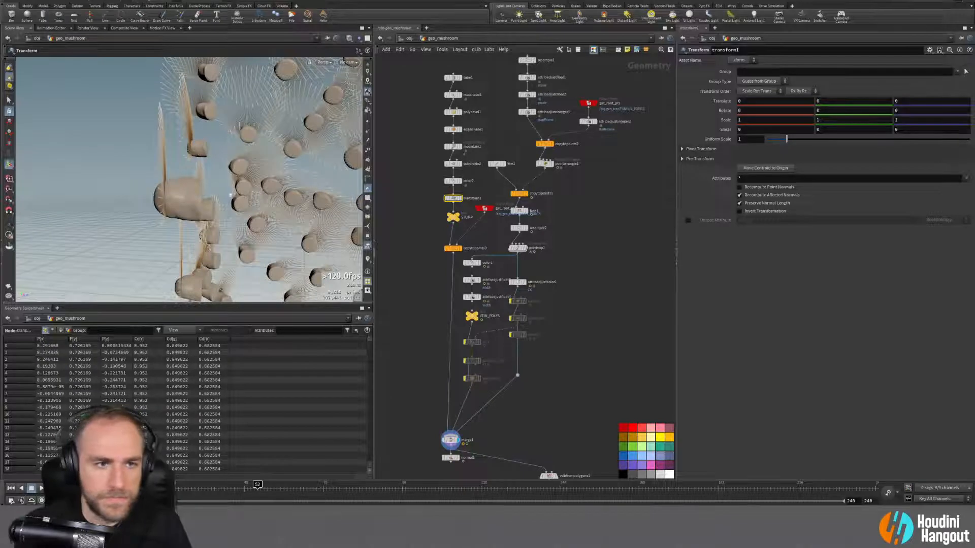
pyautogui.keyDown('alt'); pyautogui.moveTo(230, 194); pyautogui.dragTo(324, 81); pyautogui.keyUp('alt')
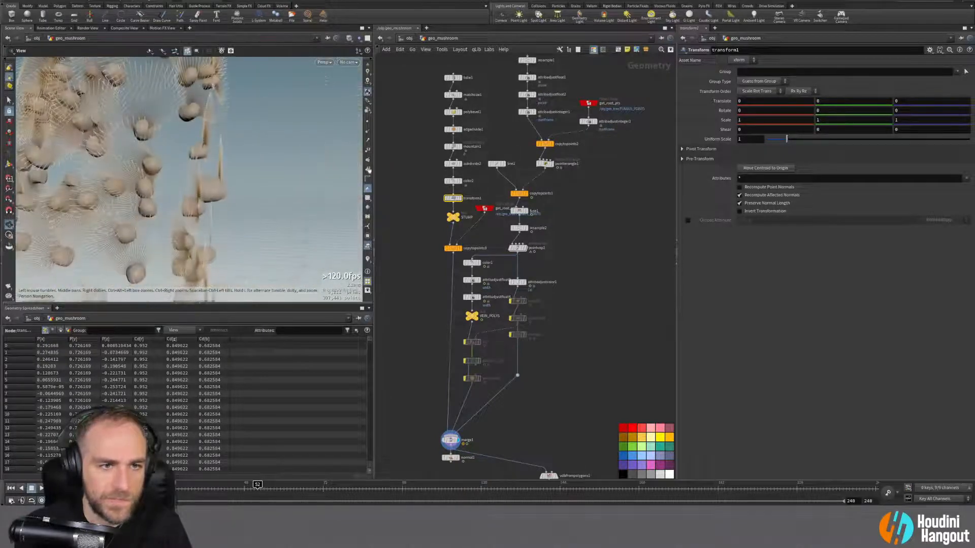
pyautogui.keyDown('alt'); pyautogui.moveTo(369, 171); pyautogui.dragTo(252, 172); pyautogui.keyUp('alt')
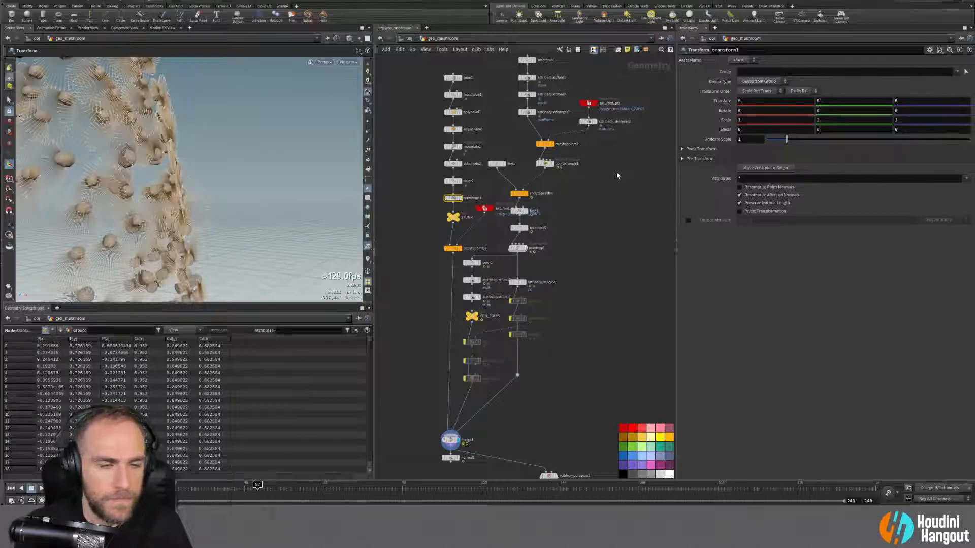
# Step: Switch to the geo_tree network and set scatteralign1's Uniform Scale to 0.28
pyautogui.moveTo(617, 169); pyautogui.dragTo(604, 208, button='middle')
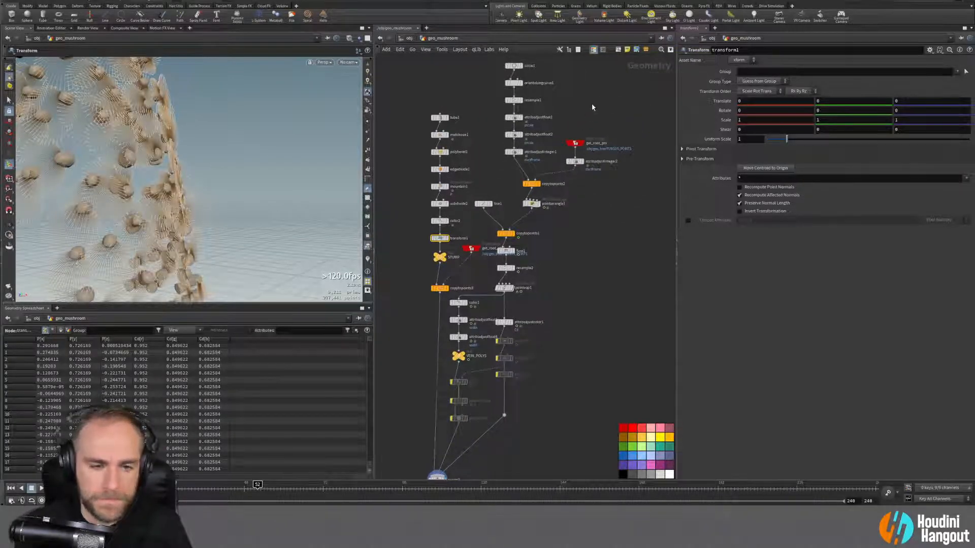
pyautogui.press('u')
pyautogui.doubleClick(525, 247)
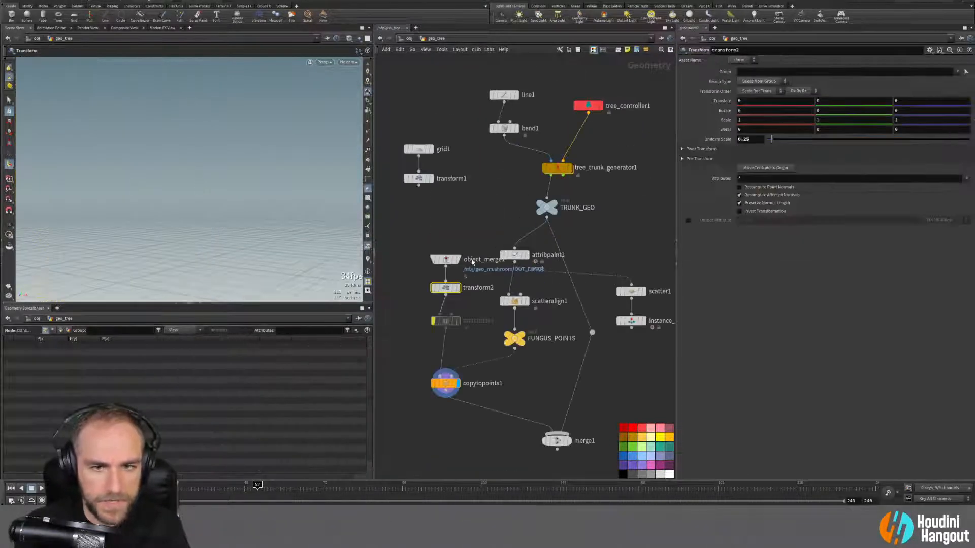
pyautogui.click(515, 302)
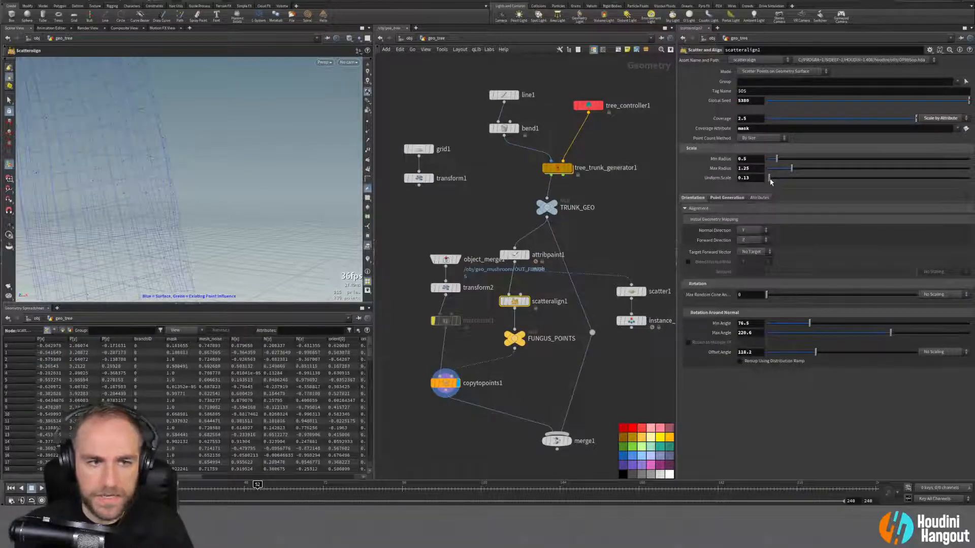
pyautogui.moveTo(771, 182); pyautogui.dragTo(773, 181)
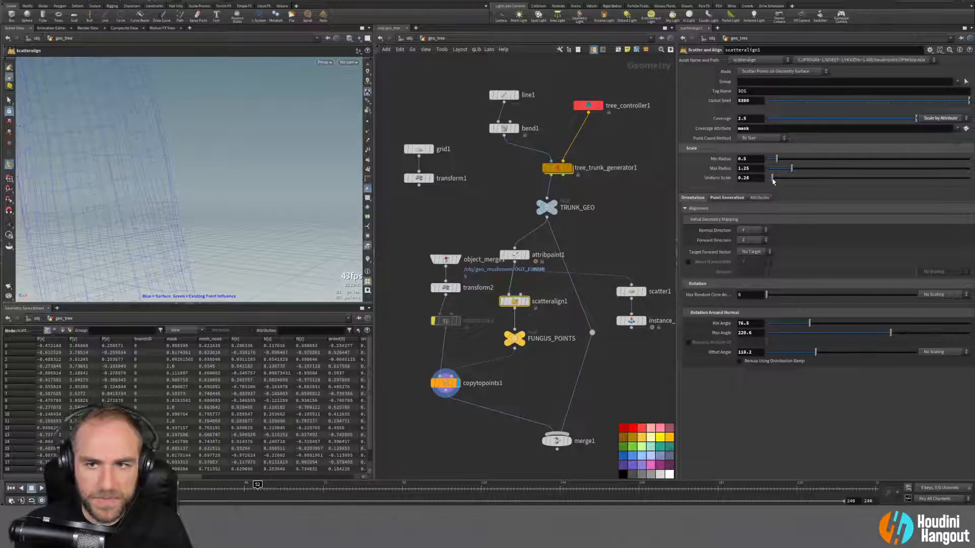
pyautogui.press('Escape')
pyautogui.moveTo(86, 263); pyautogui.dragTo(134, 265)
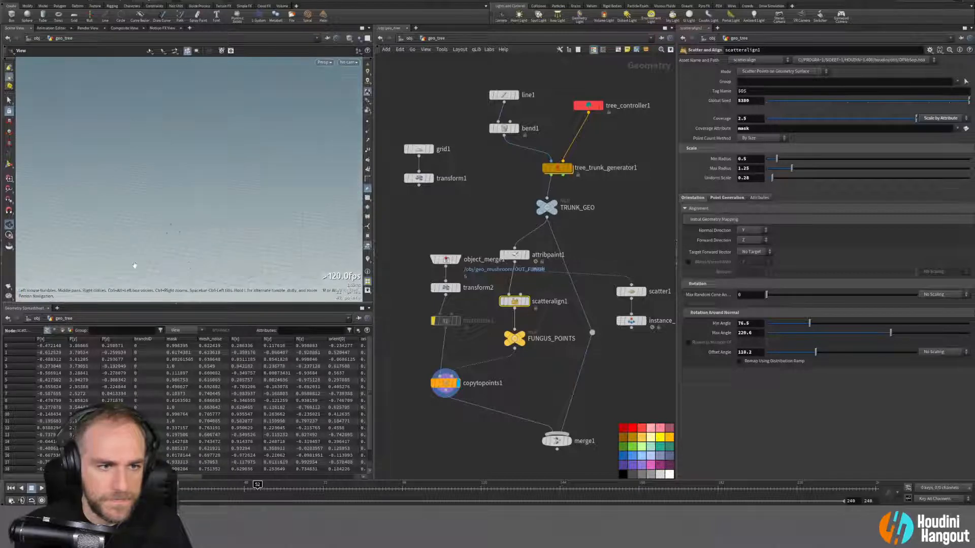
pyautogui.press('Return')
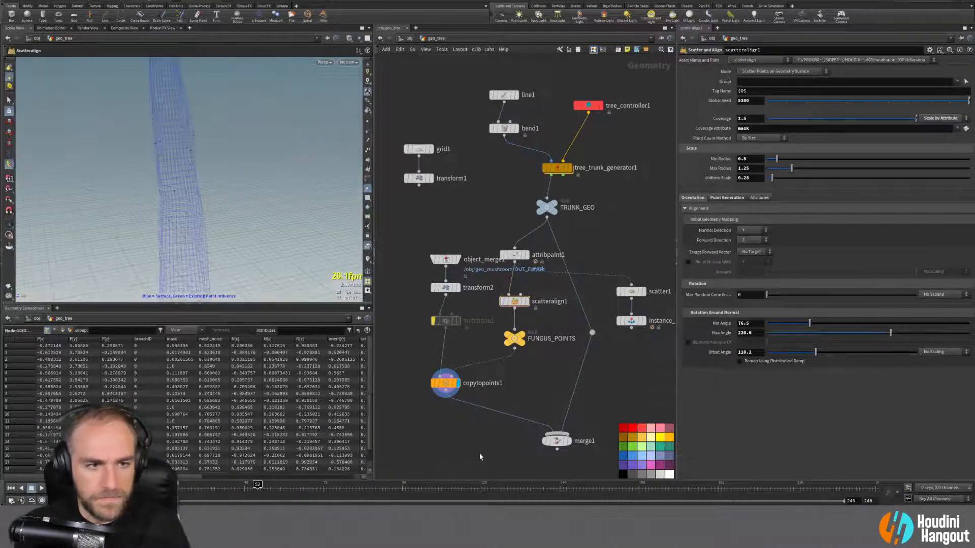
# Step: Return to the geo_mushroom network and scrub the timeline to check the rescattered mushrooms
pyautogui.press('u')
pyautogui.doubleClick(524, 286)
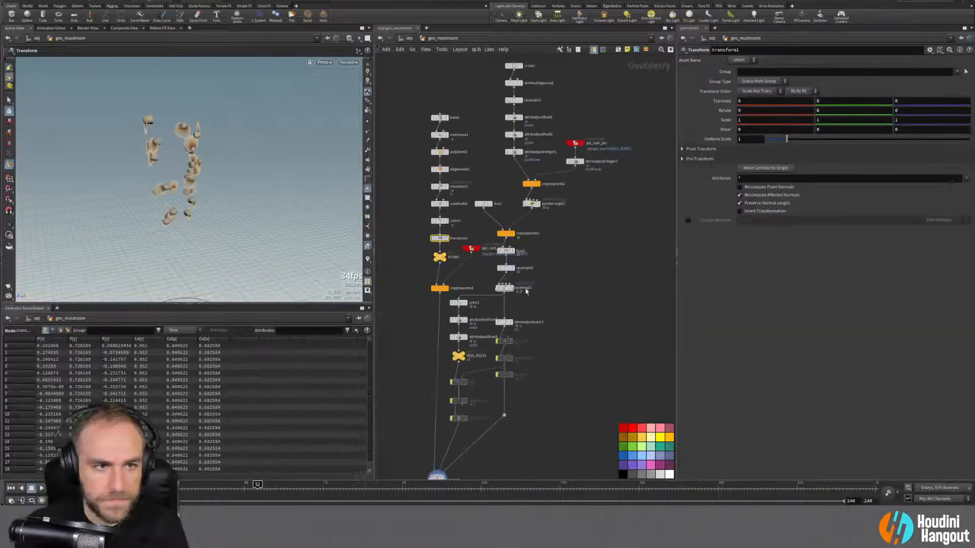
pyautogui.moveTo(183, 181)
pyautogui.keyDown('alt'); pyautogui.mouseDown()
pyautogui.moveTo(159, 155)
pyautogui.moveTo(180, 143)
pyautogui.moveTo(175, 190)
pyautogui.mouseUp(); pyautogui.keyUp('alt')
pyautogui.moveTo(257, 486)
pyautogui.mouseDown()
pyautogui.moveTo(183, 486)
pyautogui.moveTo(369, 482)
pyautogui.mouseUp()
pyautogui.scroll(-3, 218, 203)
pyautogui.keyDown('alt'); pyautogui.moveTo(219, 203); pyautogui.dragTo(231, 160); pyautogui.keyUp('alt')
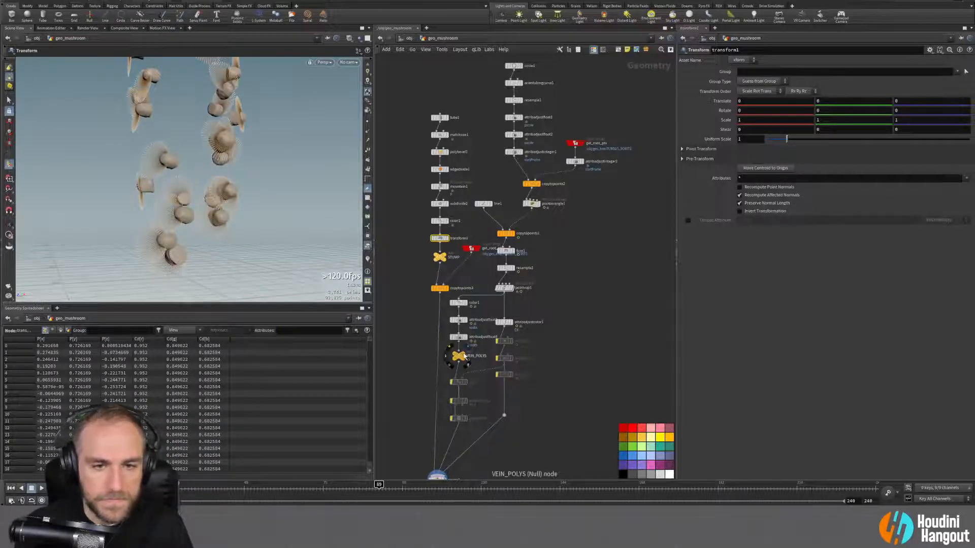
# Step: Re-enable the bypassed polywire_uv1 and polybevel2 nodes in the vein branch
pyautogui.moveTo(452, 383)
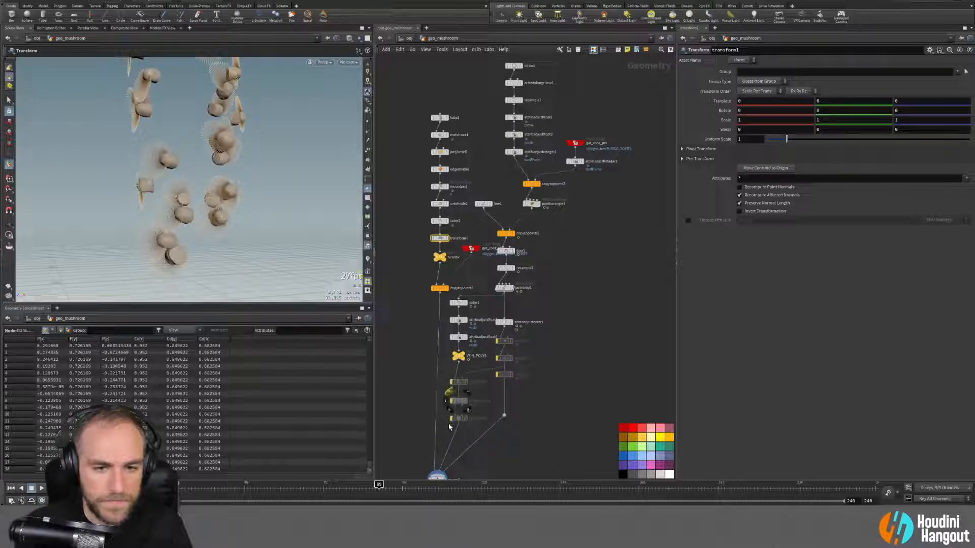
pyautogui.click(452, 401)
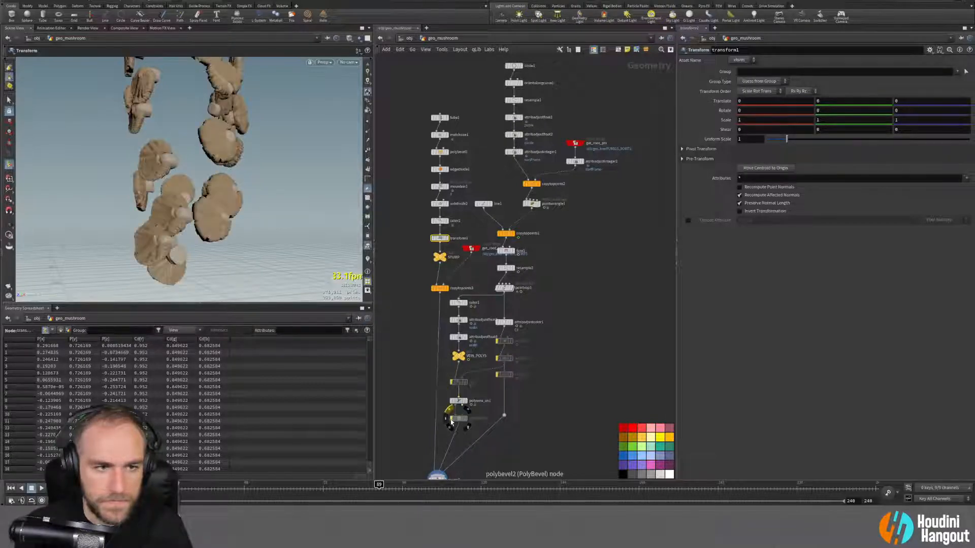
pyautogui.click(451, 419)
# Step: Thin the vein wires by setting polywire_uv1's Width to 0.0025
pyautogui.click(460, 402)
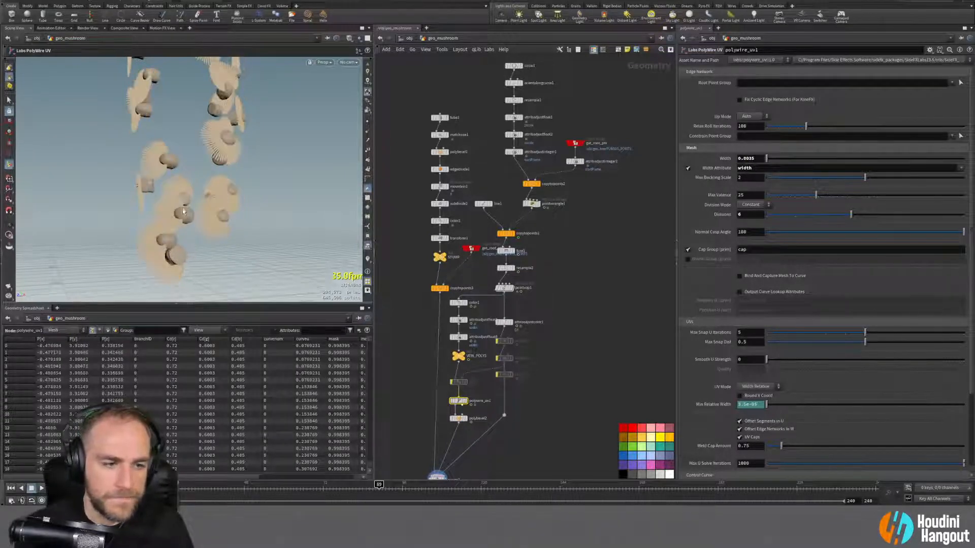
pyautogui.keyDown('alt'); pyautogui.moveTo(202, 220); pyautogui.dragTo(348, 150, button='right'); pyautogui.keyUp('alt')
pyautogui.keyDown('alt'); pyautogui.moveTo(203, 208); pyautogui.dragTo(157, 225); pyautogui.keyUp('alt')
pyautogui.keyDown('alt'); pyautogui.moveTo(157, 225); pyautogui.dragTo(74, 208, button='right'); pyautogui.keyUp('alt')
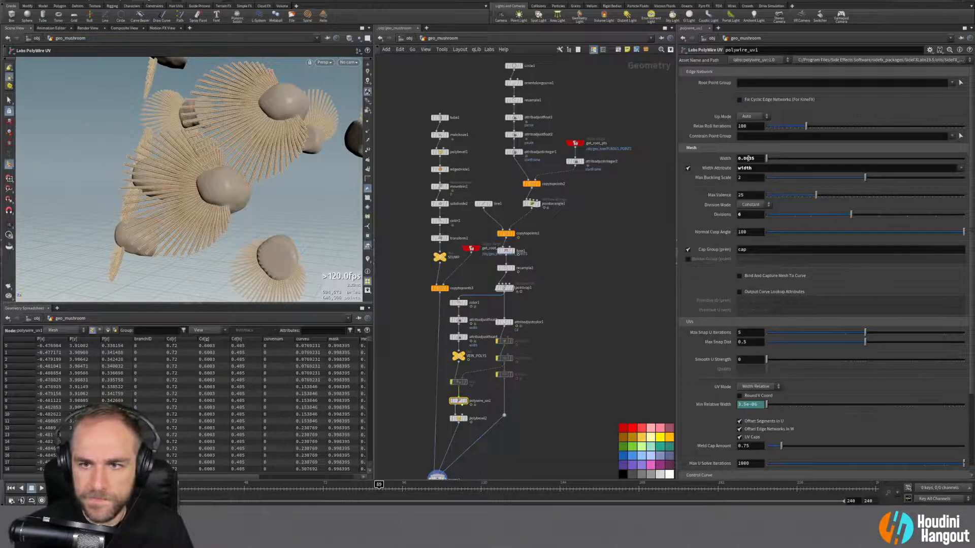
pyautogui.write('2')
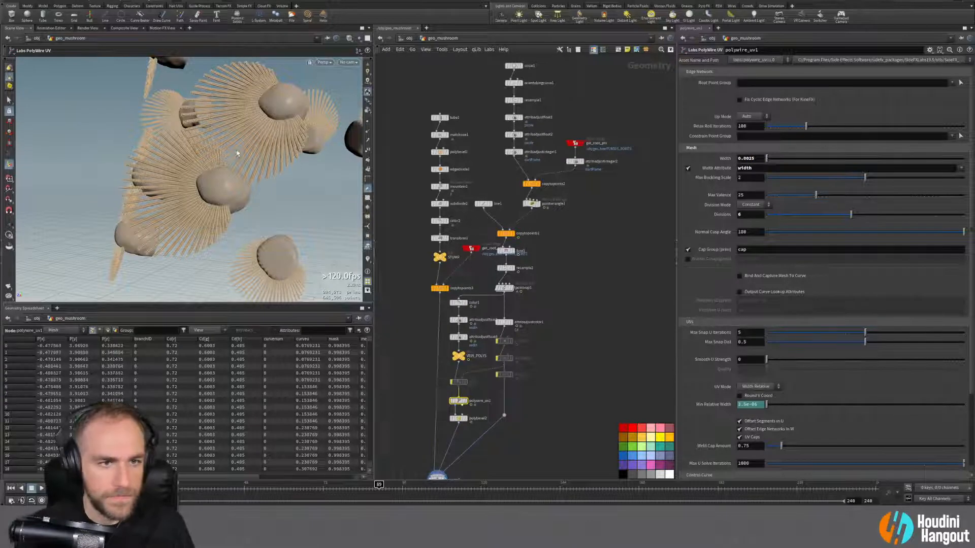
pyautogui.keyDown('alt'); pyautogui.moveTo(237, 154); pyautogui.dragTo(175, 155, button='right'); pyautogui.keyUp('alt')
pyautogui.keyDown('alt'); pyautogui.moveTo(175, 155); pyautogui.dragTo(299, 178); pyautogui.keyUp('alt')
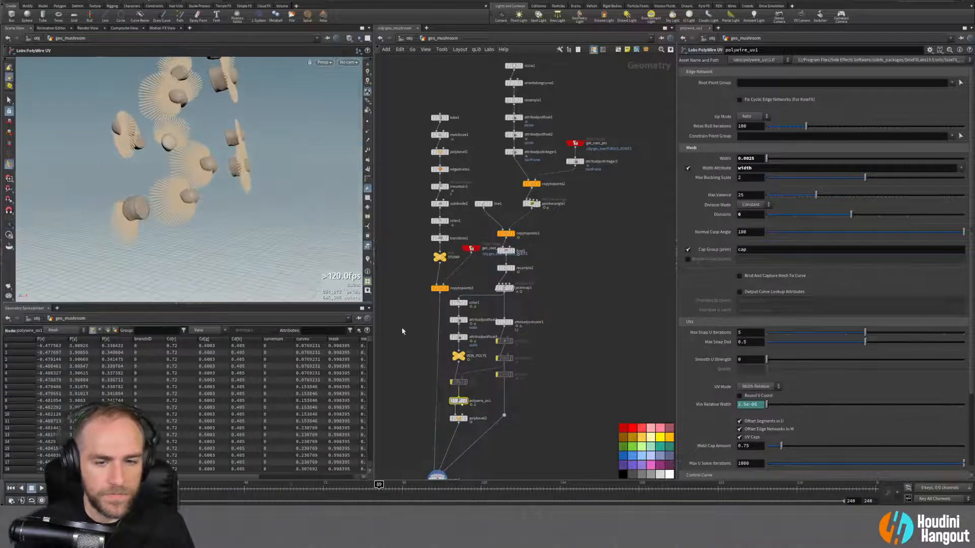
# Step: Scrub through the timeline to examine the growth of the thinner veins with their stumps
pyautogui.moveTo(234, 489)
pyautogui.mouseDown()
pyautogui.moveTo(116, 488)
pyautogui.moveTo(306, 486)
pyautogui.mouseUp()
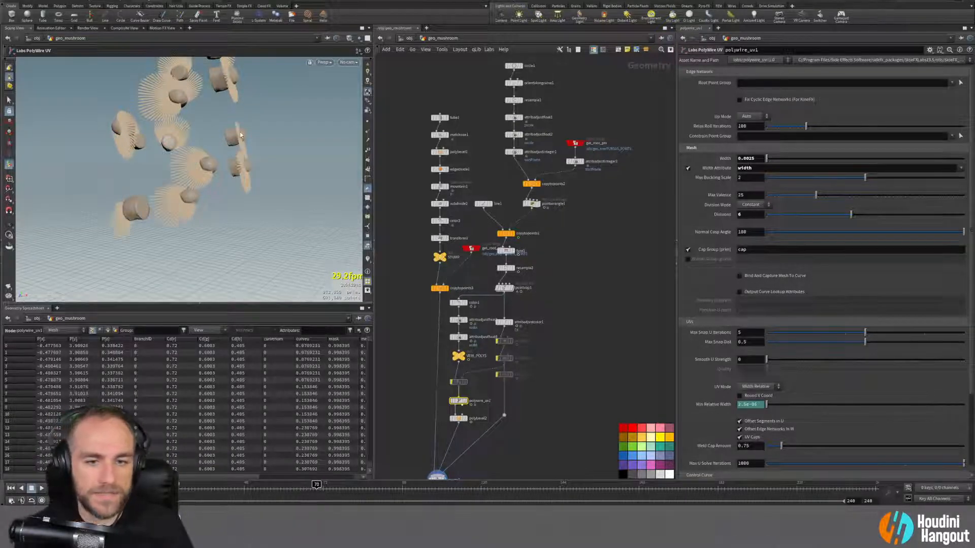
pyautogui.moveTo(465, 444); pyautogui.dragTo(485, 419, button='middle')
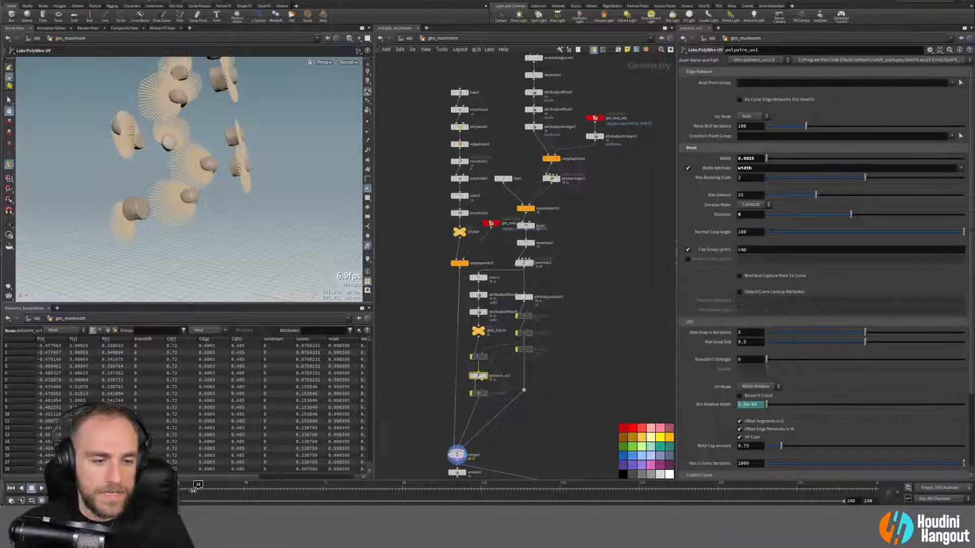
pyautogui.moveTo(193, 490)
pyautogui.mouseDown()
pyautogui.moveTo(328, 497)
pyautogui.moveTo(322, 489)
pyautogui.mouseUp()
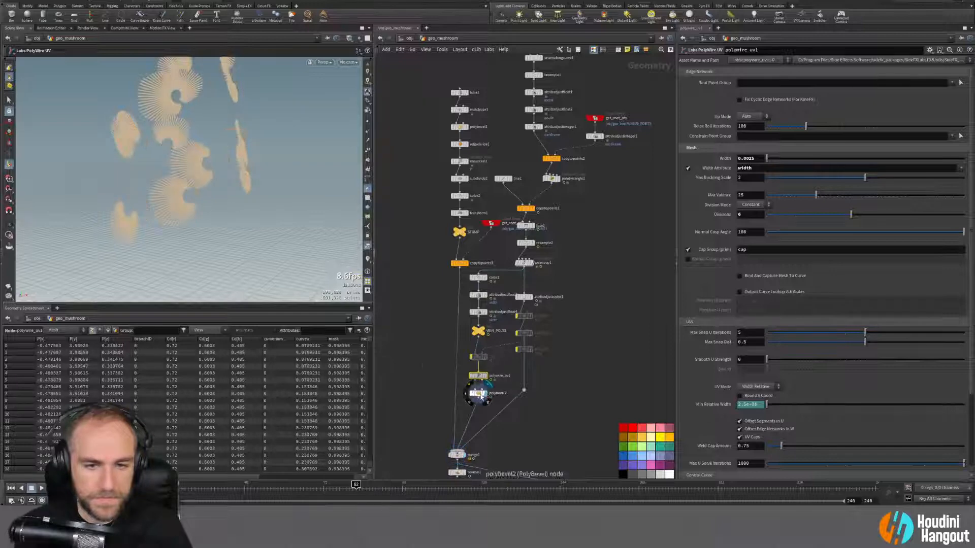
# Step: Display polybevel2 and set its Distance to 0.003 for the vein caps
pyautogui.click(485, 392)
pyautogui.moveTo(323, 69); pyautogui.dragTo(332, 64, button='right')
pyautogui.moveTo(203, 152); pyautogui.dragTo(254, 152)
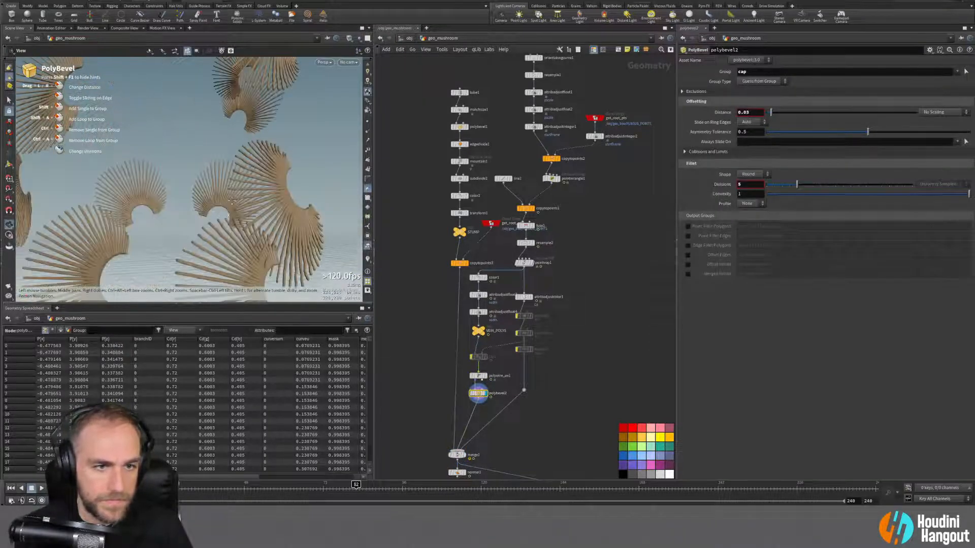
pyautogui.moveTo(254, 153); pyautogui.dragTo(447, 50, button='right')
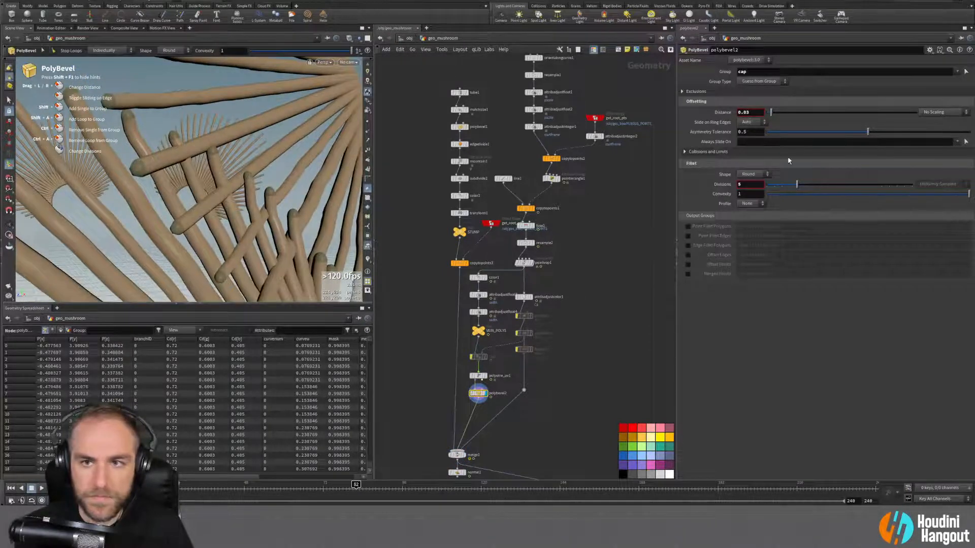
pyautogui.moveTo(759, 114); pyautogui.dragTo(523, 159, button='middle')
pyautogui.hotkey('ctrl', 'z')
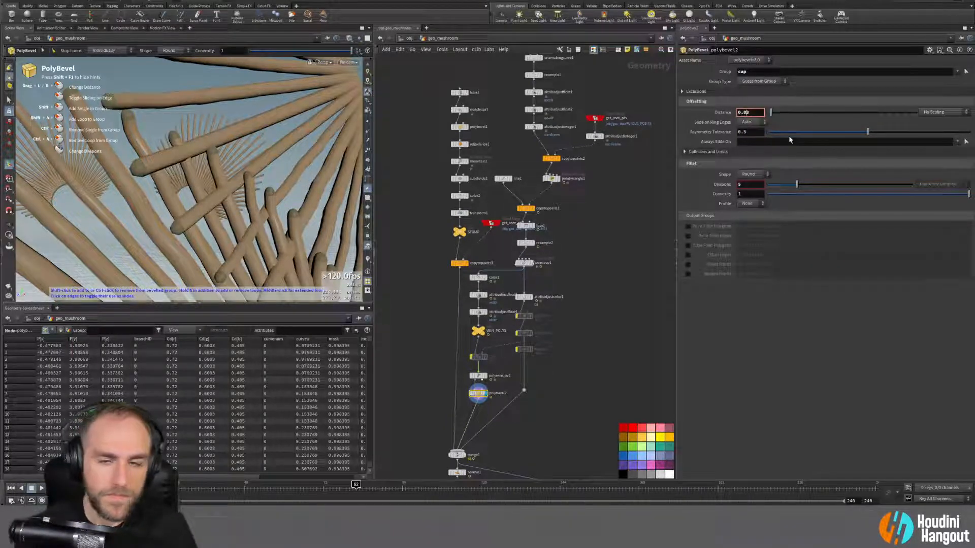
# Step: Shade the viewport as Smooth Wire Shaded and reduce polybevel2's fillet Divisions to 4
pyautogui.keyDown('alt'); pyautogui.moveTo(238, 173); pyautogui.dragTo(207, 101); pyautogui.keyUp('alt')
pyautogui.click(349, 38)
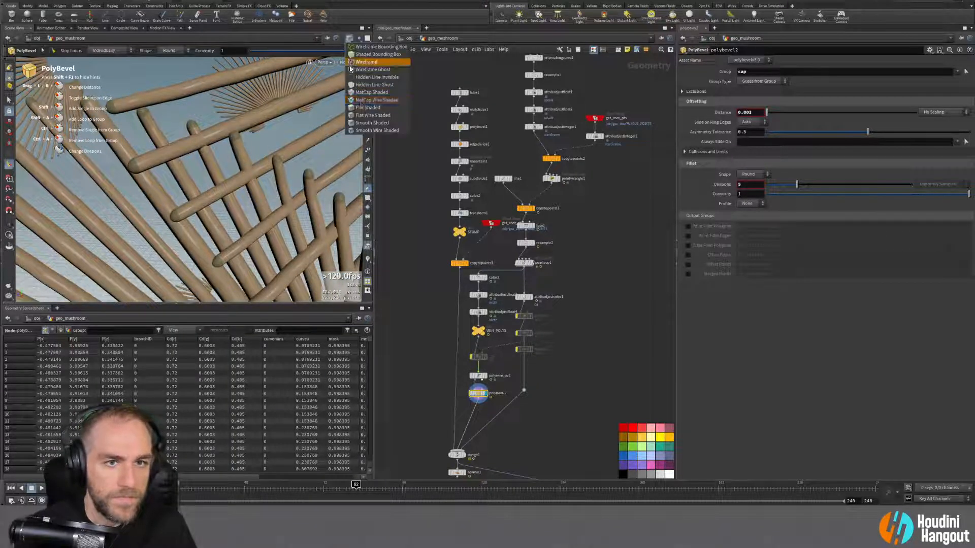
pyautogui.click(376, 130)
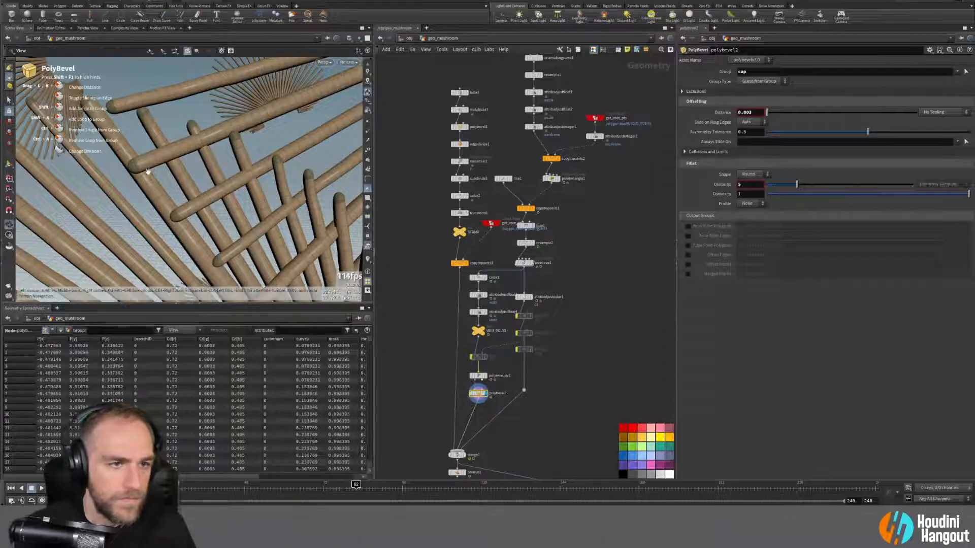
pyautogui.moveTo(795, 188); pyautogui.dragTo(781, 188)
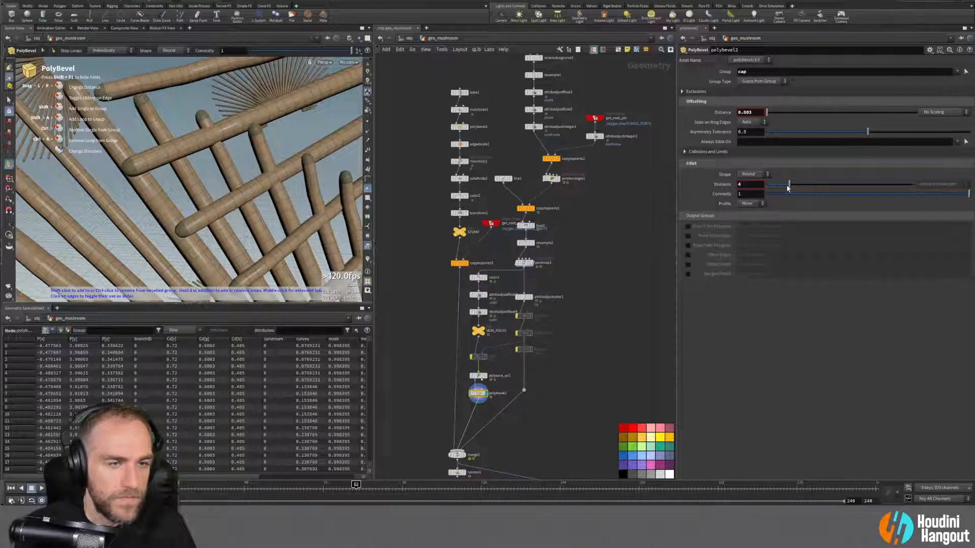
# Step: Examine the beveled vein fans across the whole mushroom cluster from several angles
pyautogui.scroll(-5, 223, 178)
pyautogui.keyDown('alt'); pyautogui.moveTo(223, 178); pyautogui.dragTo(65, 211); pyautogui.keyUp('alt')
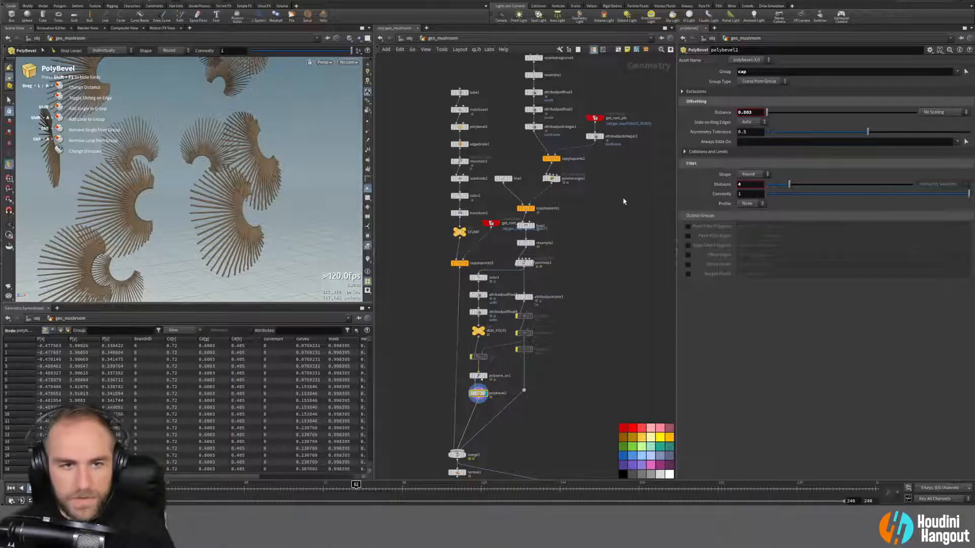
pyautogui.keyDown('alt'); pyautogui.moveTo(183, 222); pyautogui.dragTo(152, 213, button='right'); pyautogui.keyUp('alt')
pyautogui.keyDown('alt'); pyautogui.moveTo(152, 214); pyautogui.dragTo(188, 213); pyautogui.keyUp('alt')
pyautogui.keyDown('alt'); pyautogui.moveTo(194, 214); pyautogui.dragTo(181, 215, button='right'); pyautogui.keyUp('alt')
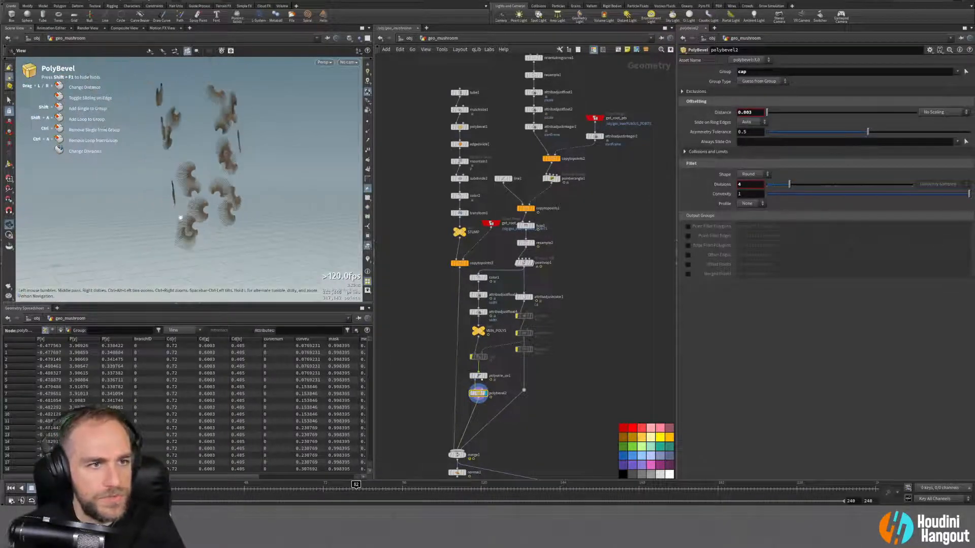
pyautogui.keyDown('alt'); pyautogui.moveTo(180, 215); pyautogui.dragTo(178, 219); pyautogui.keyUp('alt')
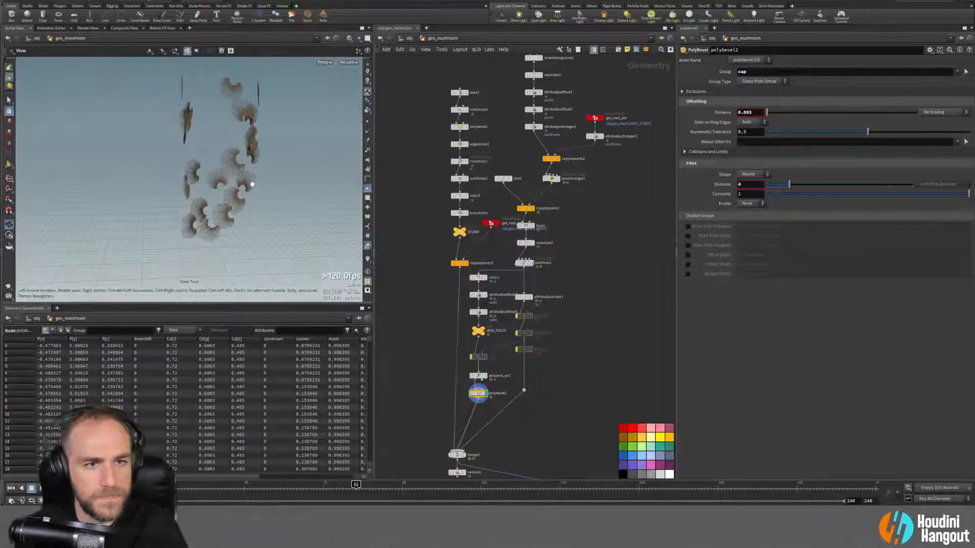
pyautogui.moveTo(246, 188); pyautogui.dragTo(170, 172)
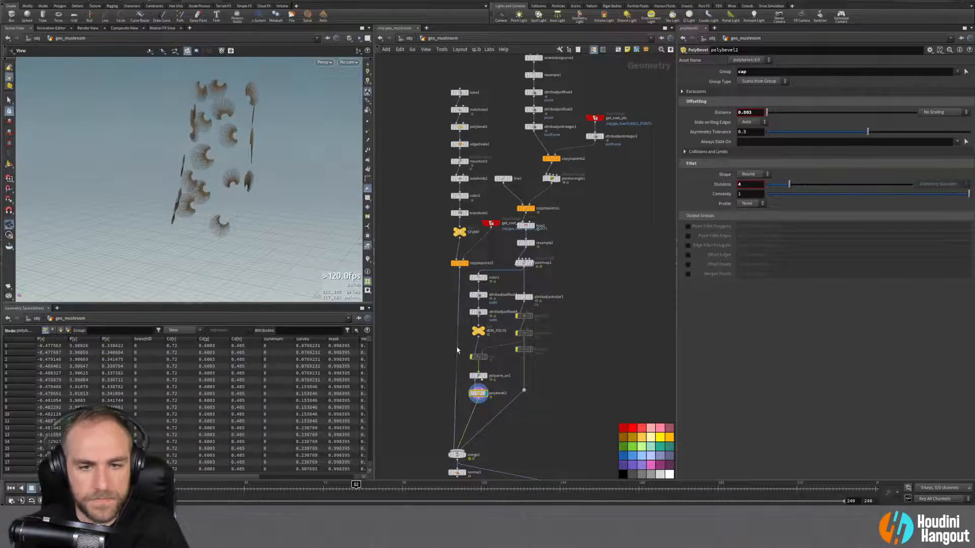
# Step: Display pointvop1 and set its Vein Curl Scale to 0.032 and Max Noise Amp to 0.034
pyautogui.click(532, 264)
pyautogui.click(524, 263)
pyautogui.moveTo(158, 163); pyautogui.dragTo(191, 156, button='right')
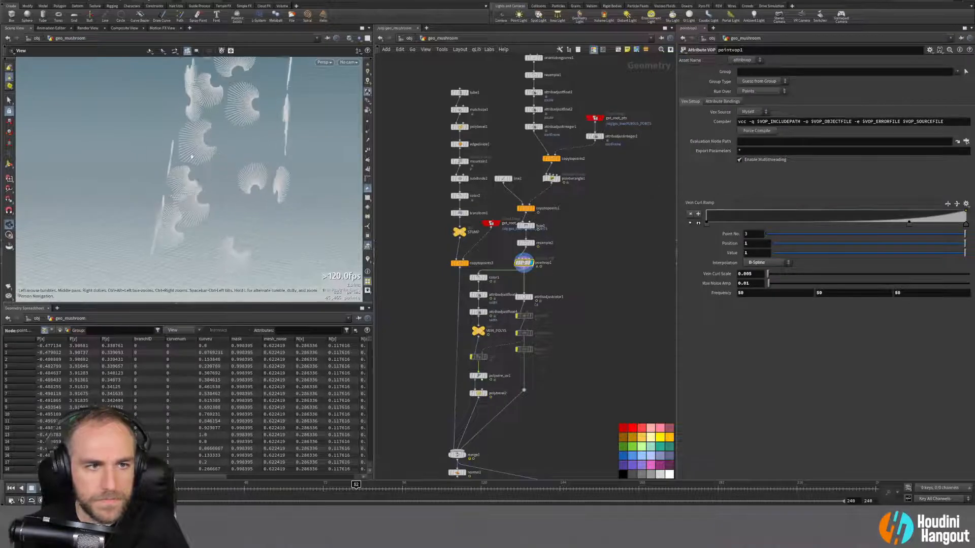
pyautogui.moveTo(192, 156); pyautogui.dragTo(132, 157)
pyautogui.moveTo(133, 157); pyautogui.dragTo(242, 107, button='right')
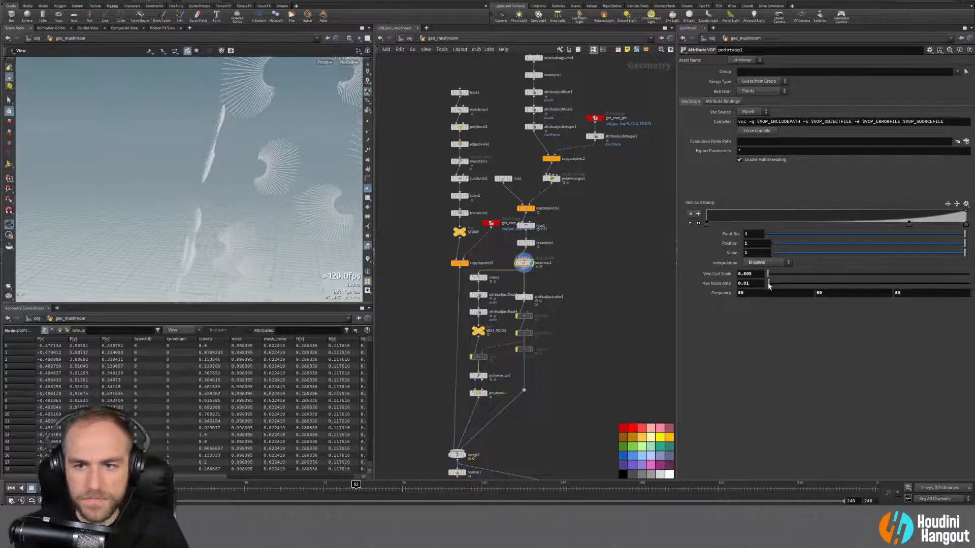
pyautogui.moveTo(767, 274); pyautogui.dragTo(773, 286)
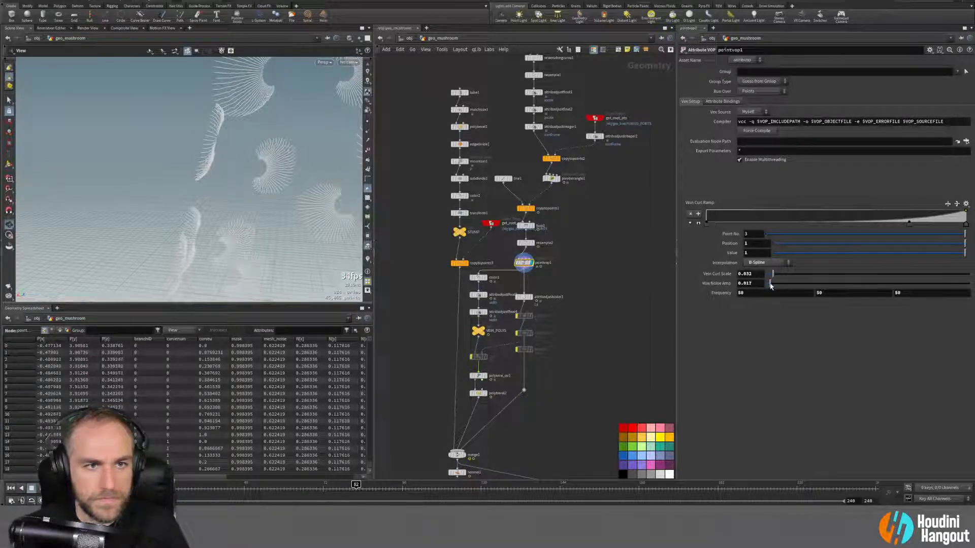
pyautogui.moveTo(205, 157); pyautogui.dragTo(250, 228)
pyautogui.moveTo(251, 228); pyautogui.dragTo(294, 157, button='right')
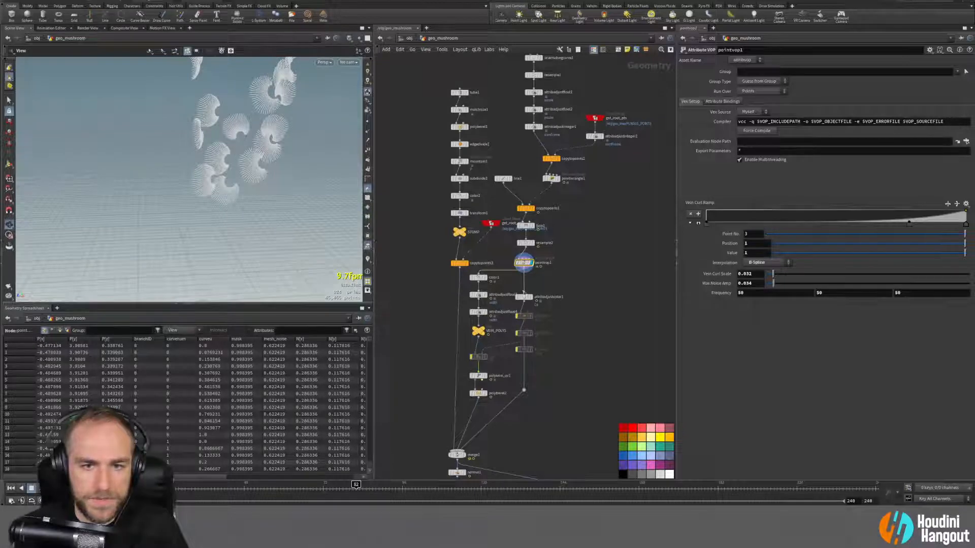
# Step: Display attribadjustcolor1, move it closer below pointvop1, and select the bypassed polyloft1 node
pyautogui.click(526, 298)
pyautogui.moveTo(525, 300); pyautogui.dragTo(525, 285)
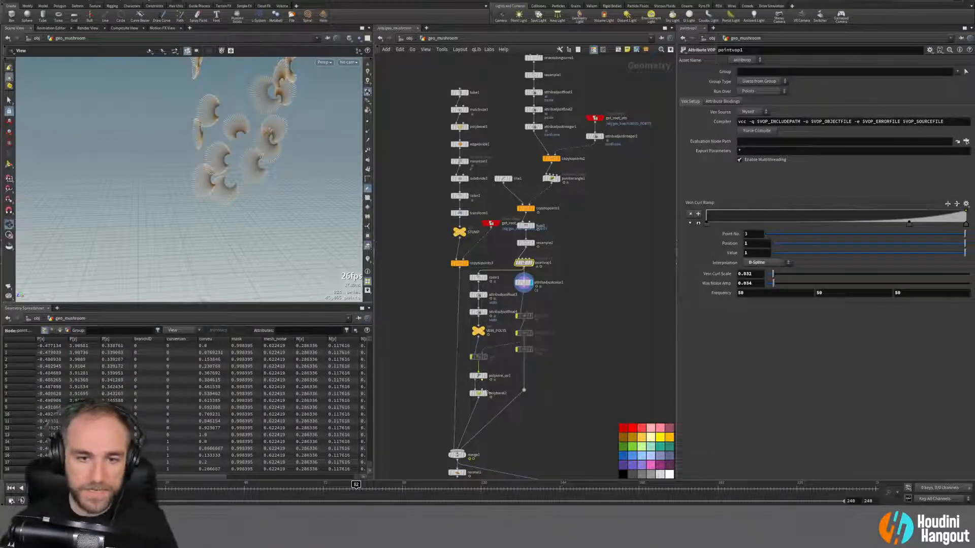
pyautogui.click(523, 317)
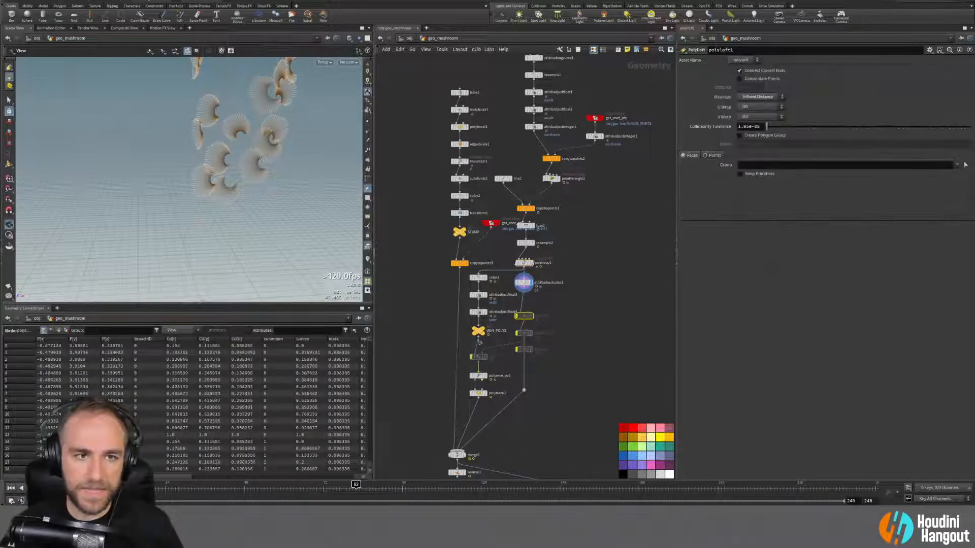
# Step: Scrub to frame 73 and check the coloured vein curves across the whole cluster
pyautogui.moveTo(274, 136); pyautogui.dragTo(322, 140)
pyautogui.scroll(-3, 282, 188)
pyautogui.moveTo(283, 188); pyautogui.dragTo(244, 202)
pyautogui.moveTo(356, 486); pyautogui.dragTo(327, 487)
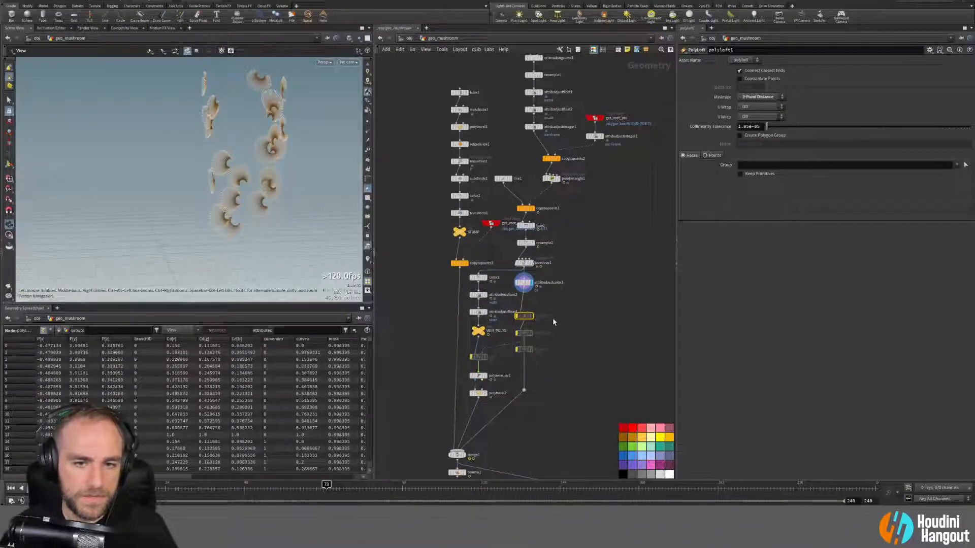
pyautogui.scroll(3, 547, 317)
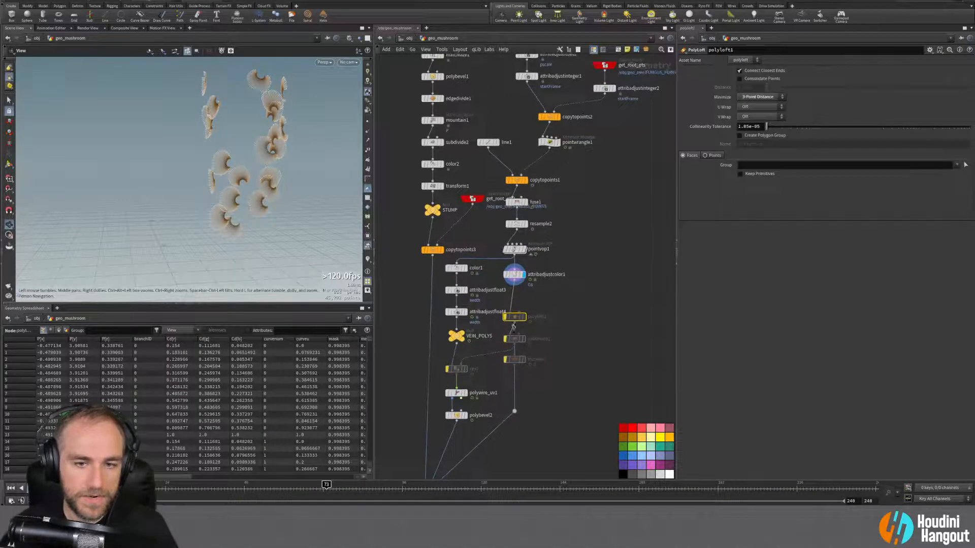
# Step: Move the three bypassed nodes, starting with polyloft1, lower and place a For-Each Named Primitive block beside them
pyautogui.moveTo(492, 306); pyautogui.dragTo(516, 389)
pyautogui.click(576, 322)
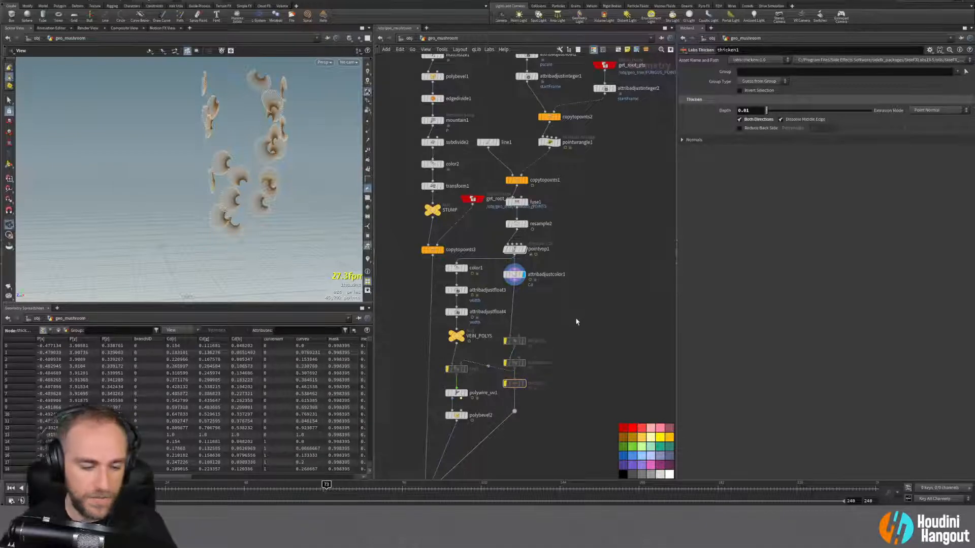
pyautogui.press('Tab')
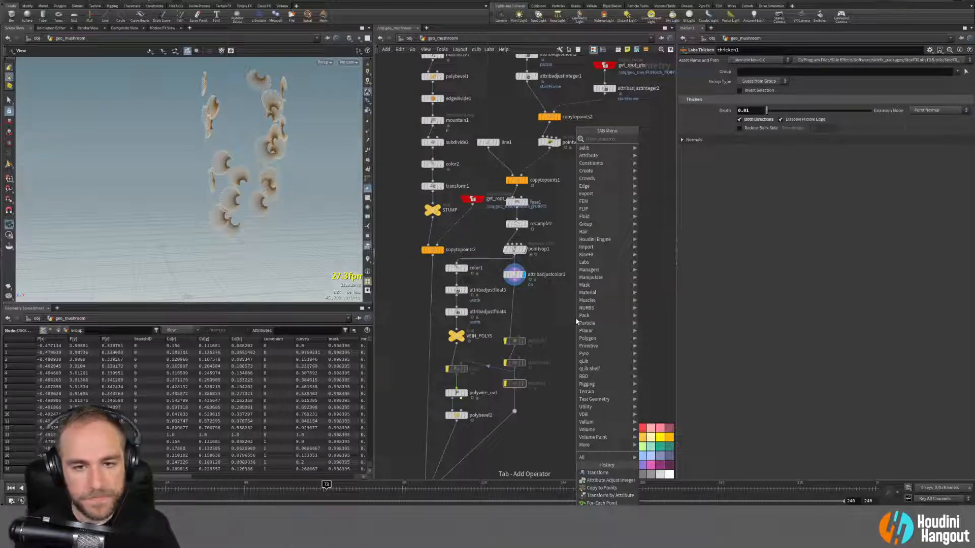
pyautogui.write('for')
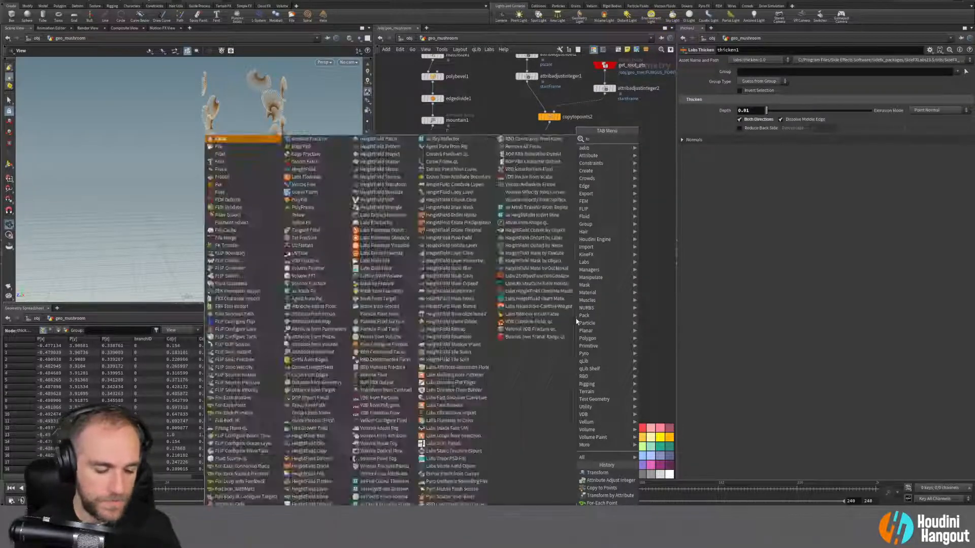
pyautogui.press('Down')
pyautogui.press('Down')
pyautogui.press('Down')
pyautogui.press('Down')
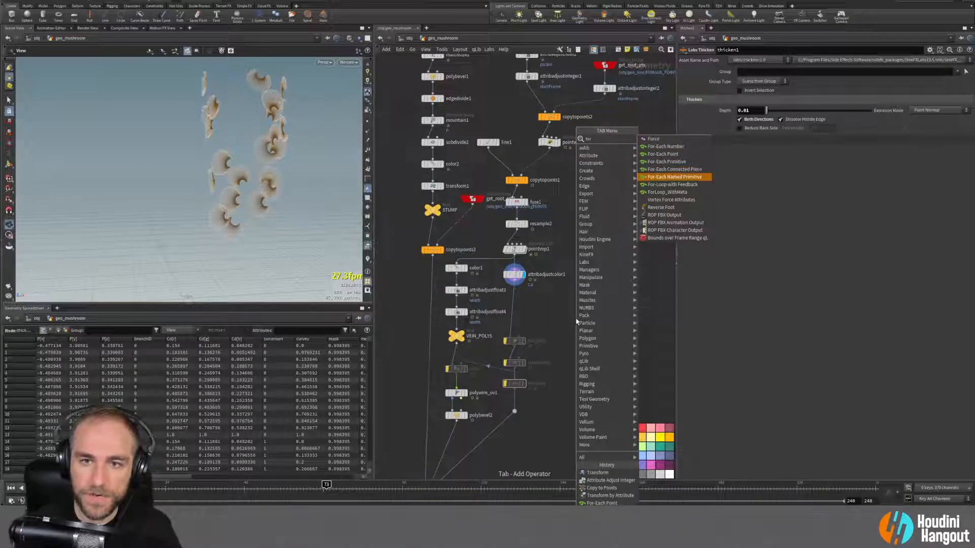
pyautogui.press('Return')
pyautogui.click(572, 359)
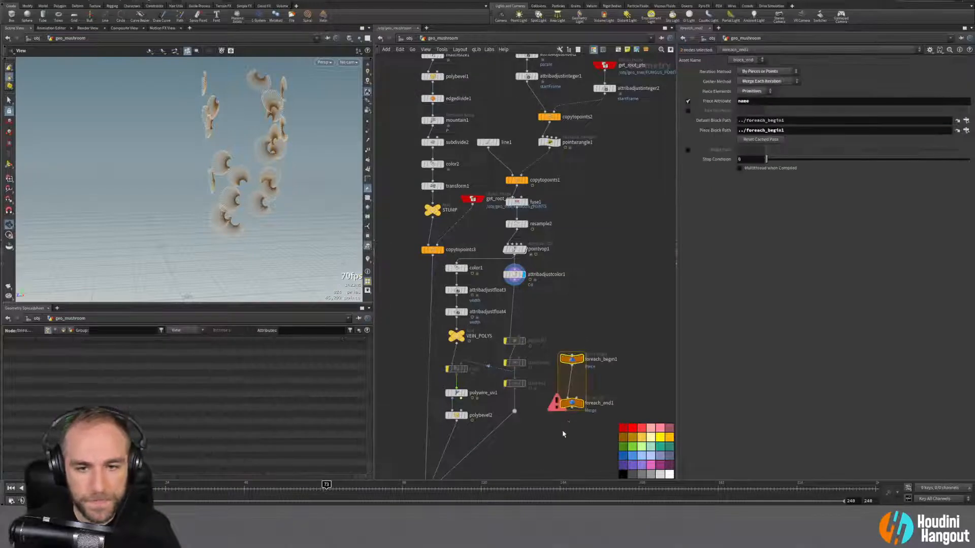
# Step: Connect attribadjustcolor1 to foreach_begin1, then space out the loop and display foreach_end1
pyautogui.moveTo(572, 358); pyautogui.dragTo(514, 285)
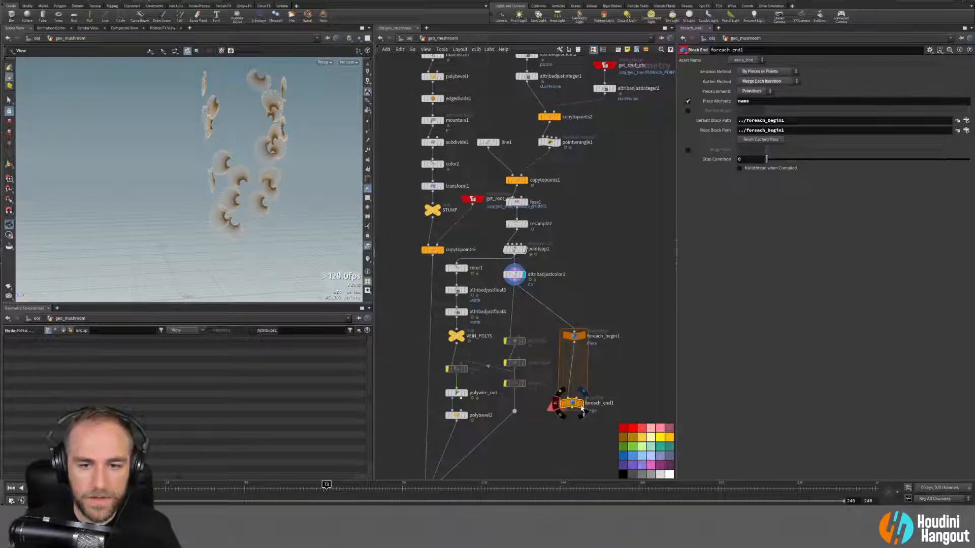
pyautogui.click(580, 404)
pyautogui.moveTo(574, 404); pyautogui.dragTo(576, 413)
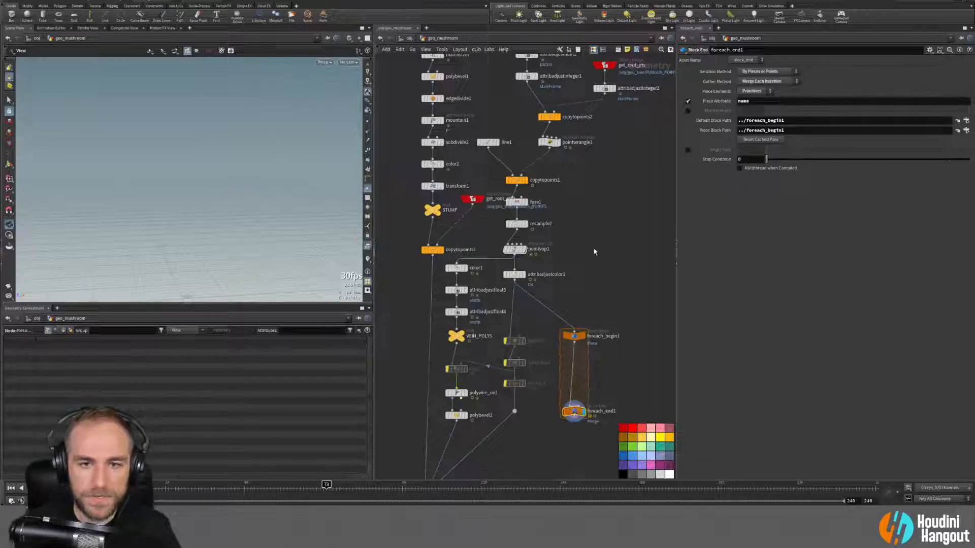
# Step: Display copytopoints2 and move get_root_pts and attribadjustinteger2 up to make room below them
pyautogui.moveTo(648, 204); pyautogui.dragTo(622, 280, button='middle')
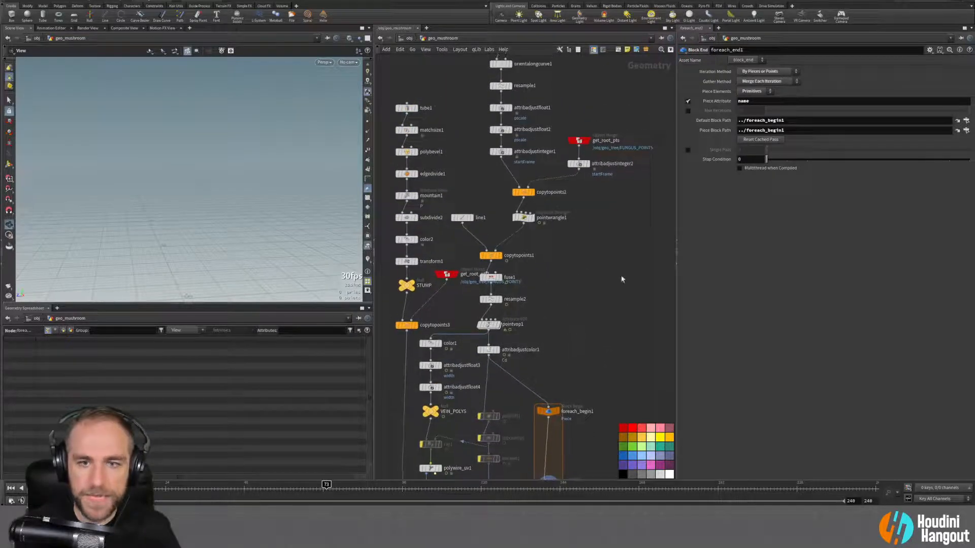
pyautogui.click(579, 167)
pyautogui.click(531, 192)
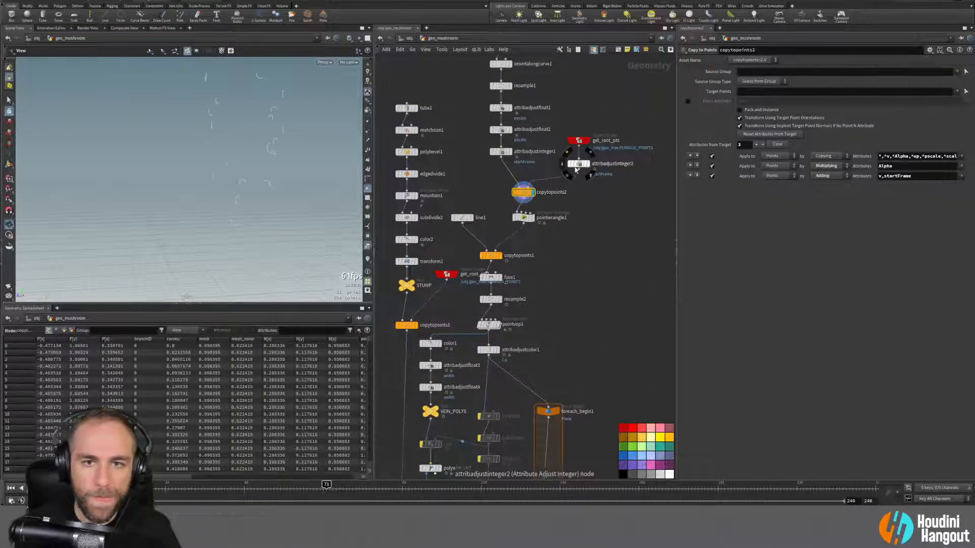
pyautogui.click(576, 166)
pyautogui.moveTo(560, 108); pyautogui.dragTo(604, 177)
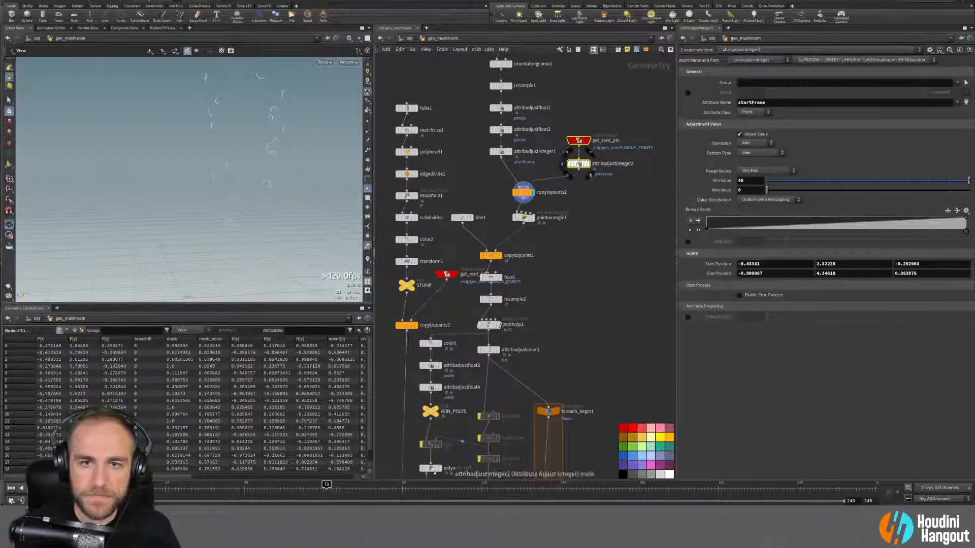
pyautogui.moveTo(567, 140); pyautogui.dragTo(562, 107)
# Step: Insert an Enumerate node between attribadjustinteger2 and copytopoints2, aligned below attribadjustinteger2
pyautogui.press('Tab')
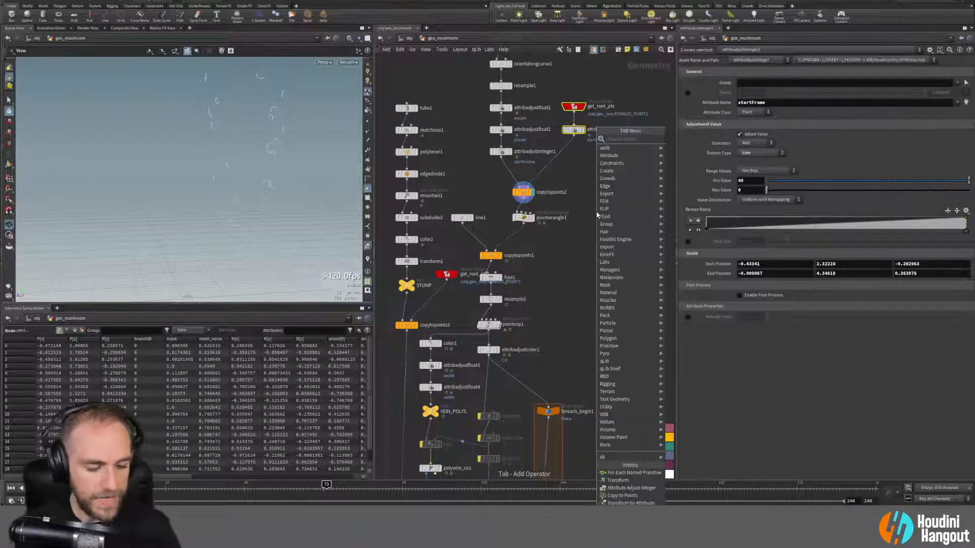
pyautogui.write('enum')
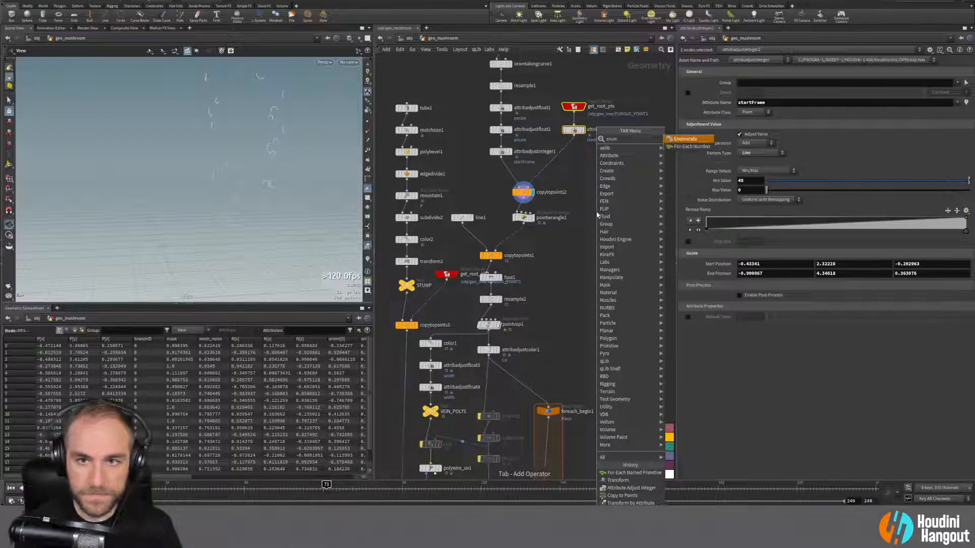
pyautogui.press('Return')
pyautogui.click(556, 158)
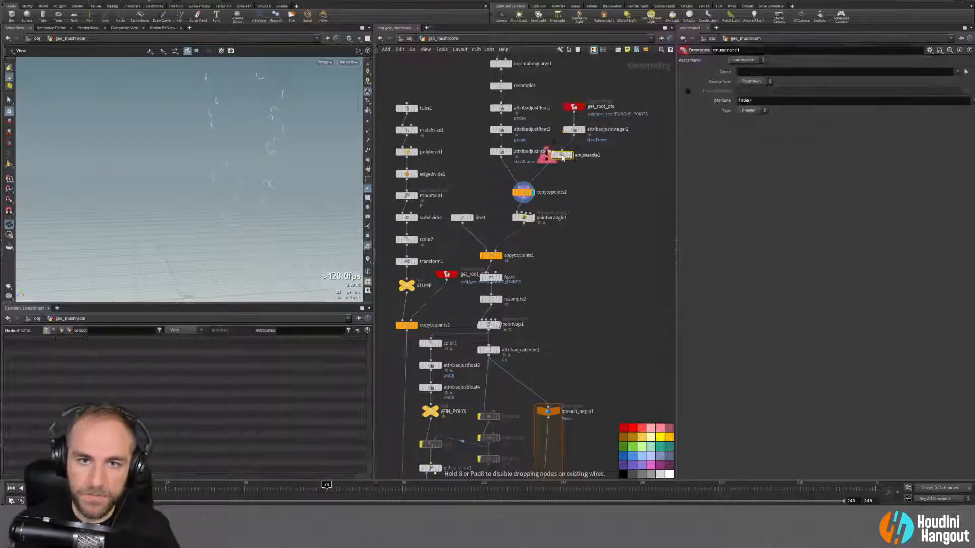
pyautogui.moveTo(556, 159); pyautogui.dragTo(575, 161)
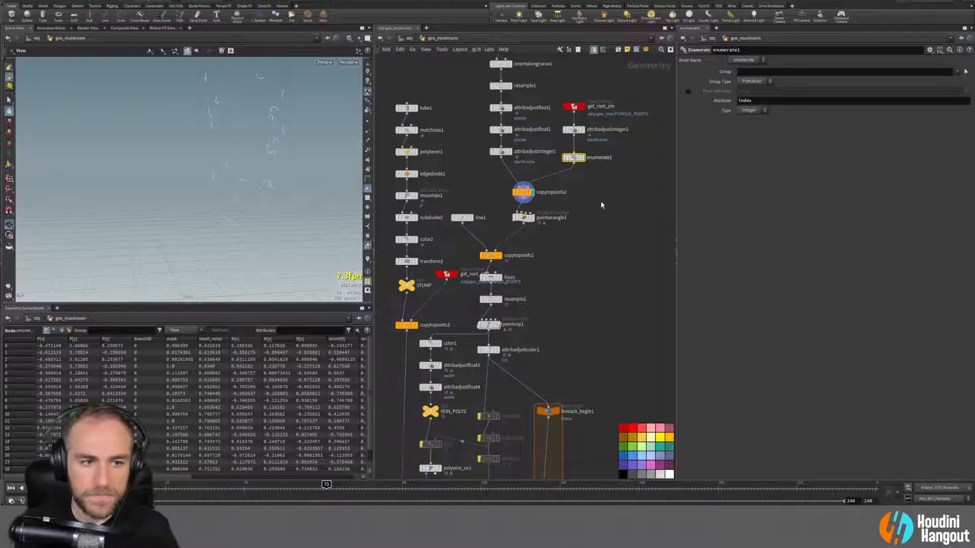
# Step: Display enumerate1 and set its Type to String, Group Type to Points and Prefix to fungus_
pyautogui.click(755, 110)
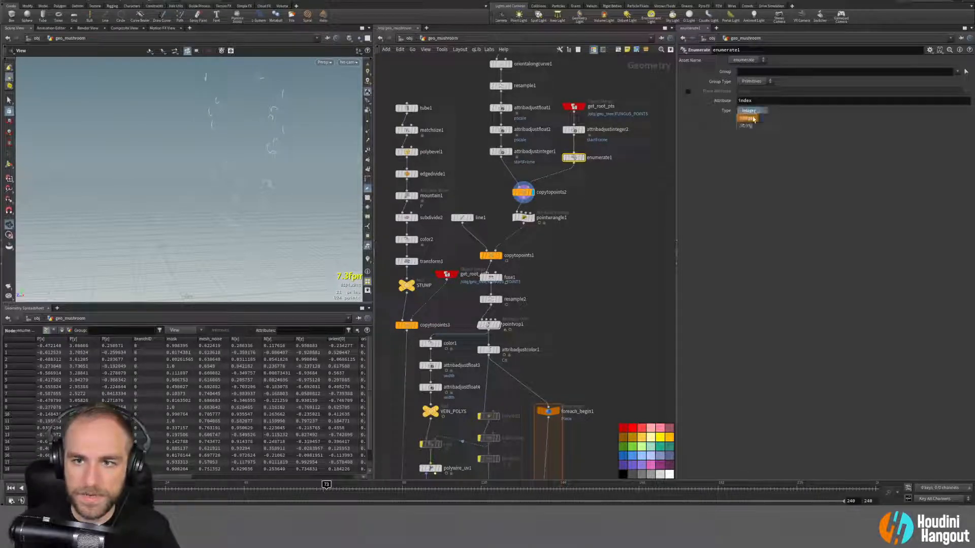
pyautogui.click(747, 120)
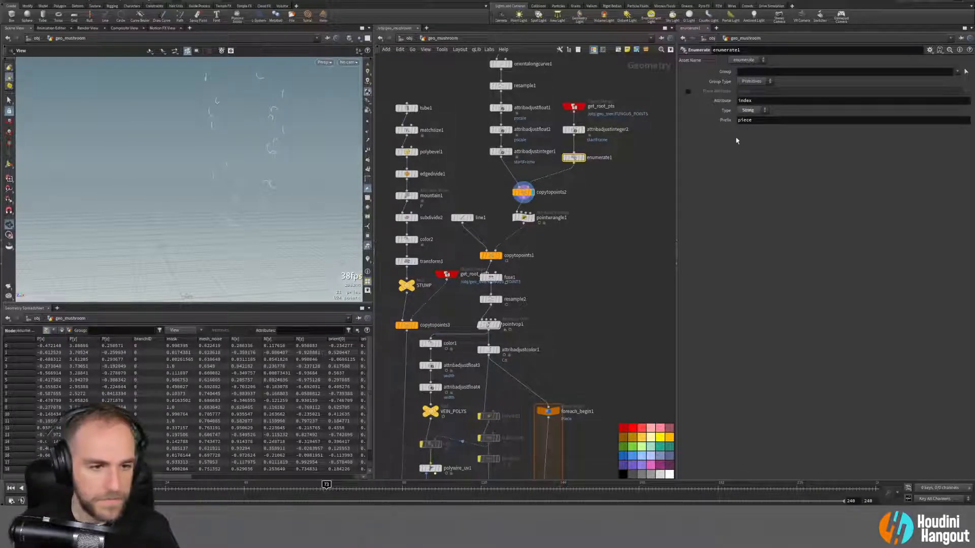
pyautogui.click(582, 158)
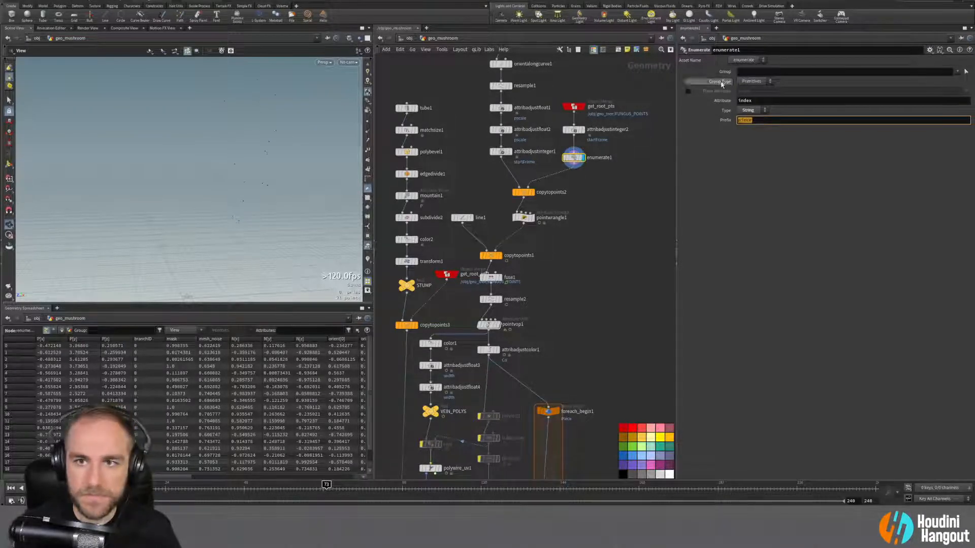
pyautogui.click(753, 81)
pyautogui.click(746, 96)
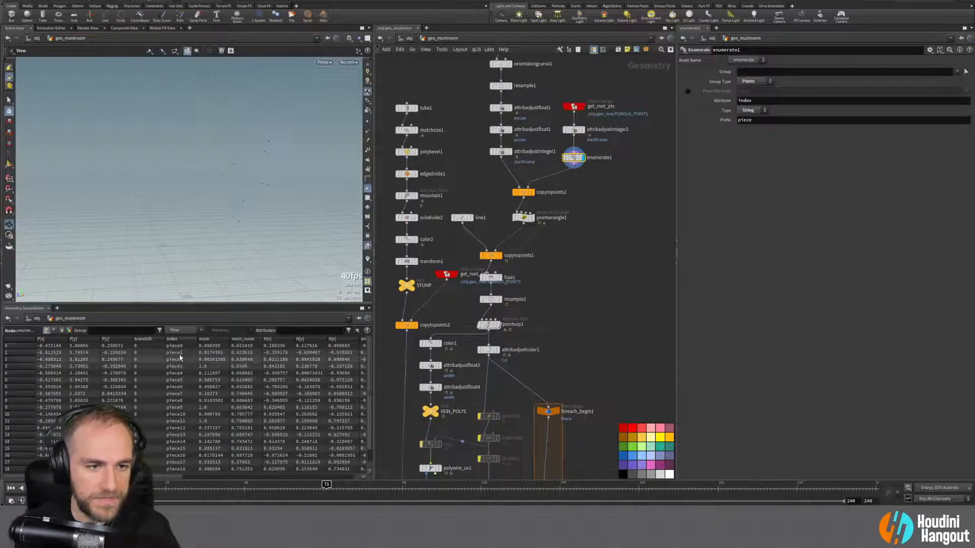
pyautogui.write('fungus')
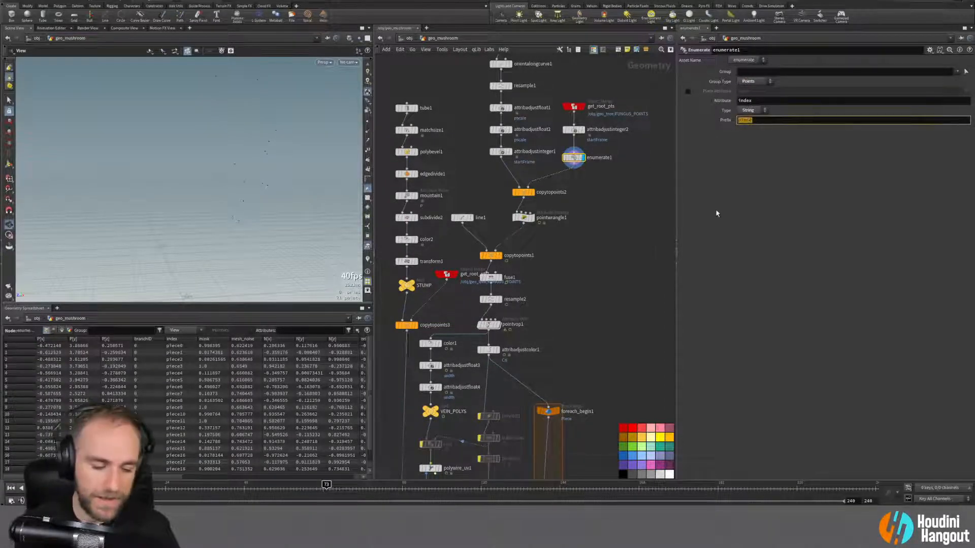
pyautogui.write('_')
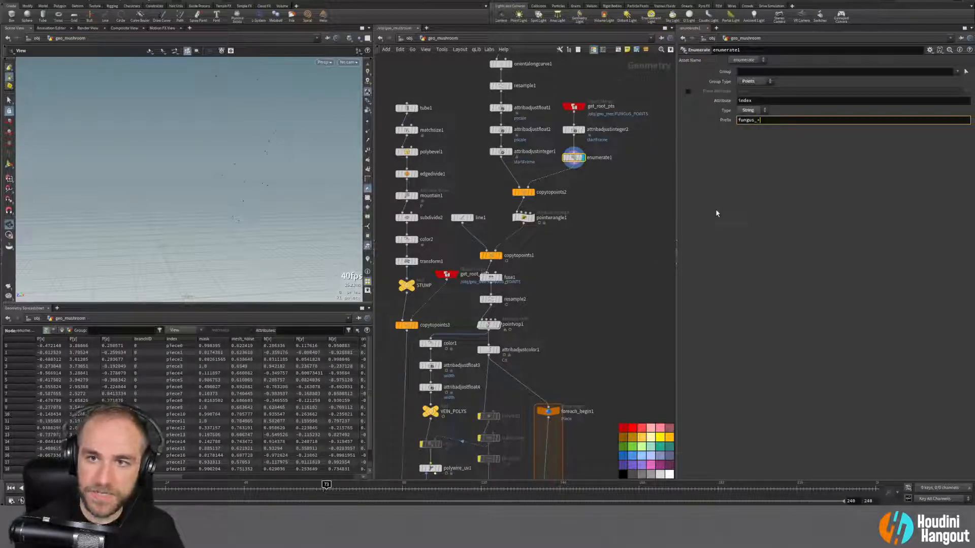
pyautogui.press('Return')
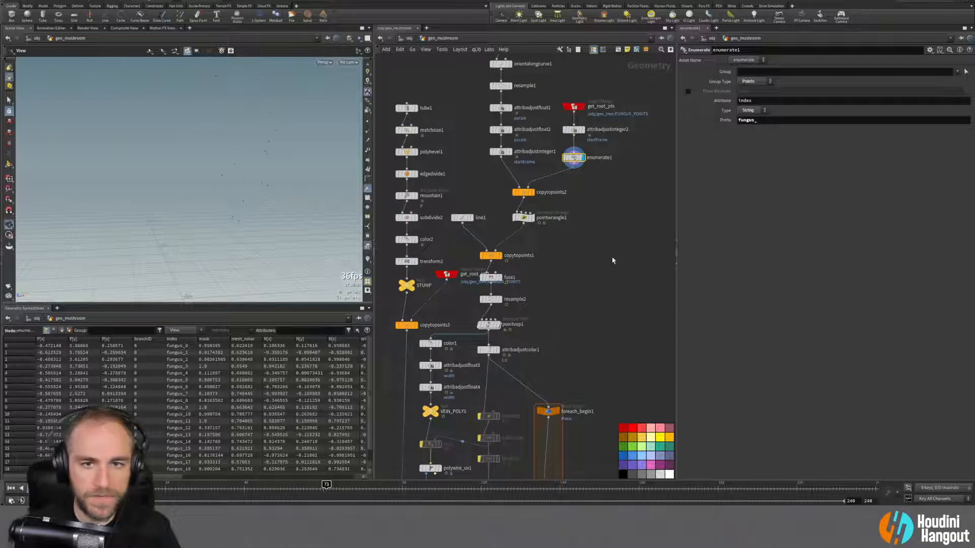
# Step: Display copytopoints2 and add a fourth Attributes from Target entry
pyautogui.click(523, 192)
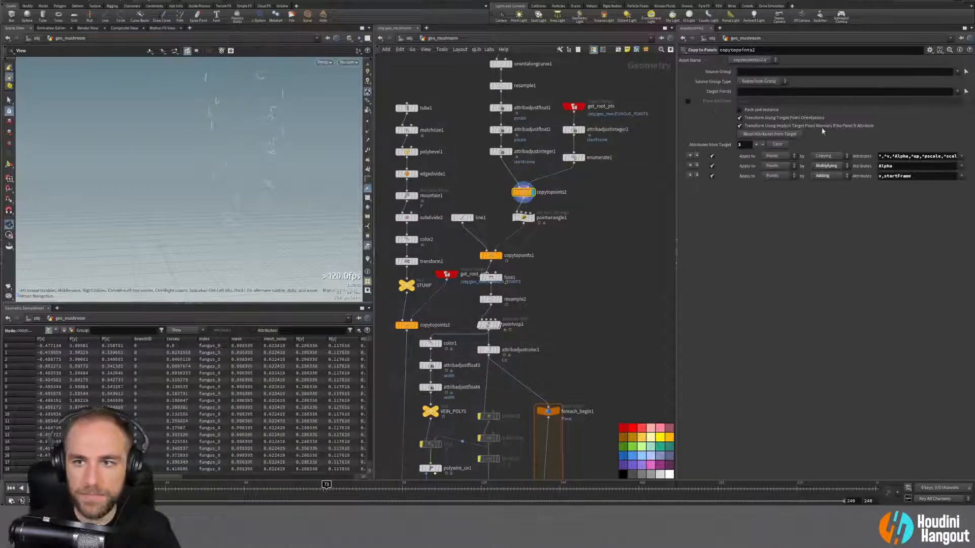
pyautogui.click(756, 145)
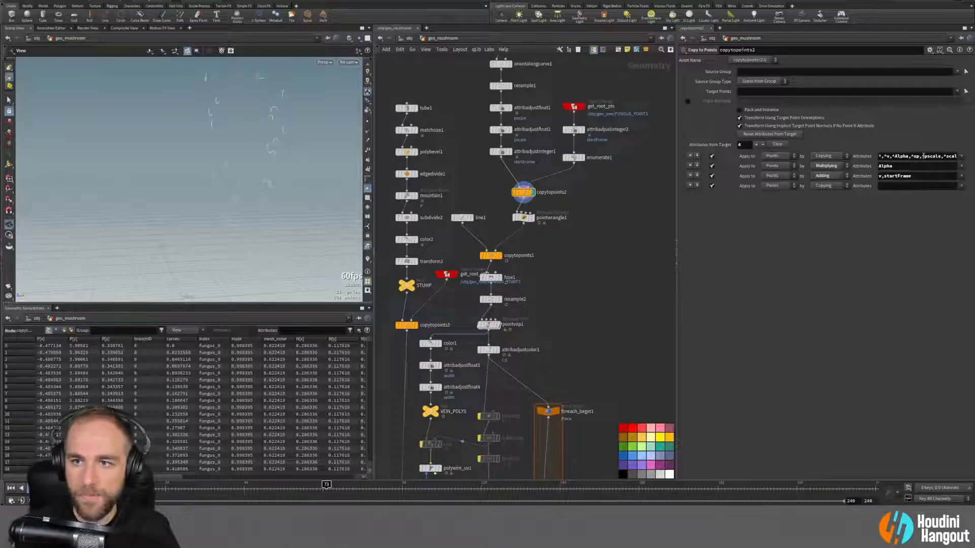
pyautogui.moveTo(924, 156); pyautogui.dragTo(967, 157)
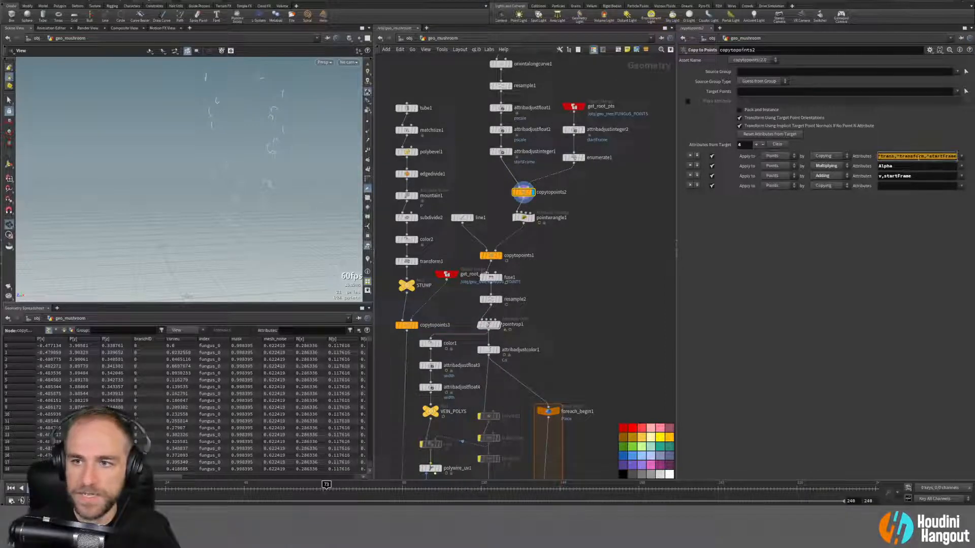
pyautogui.click(959, 157)
pyautogui.click(952, 158)
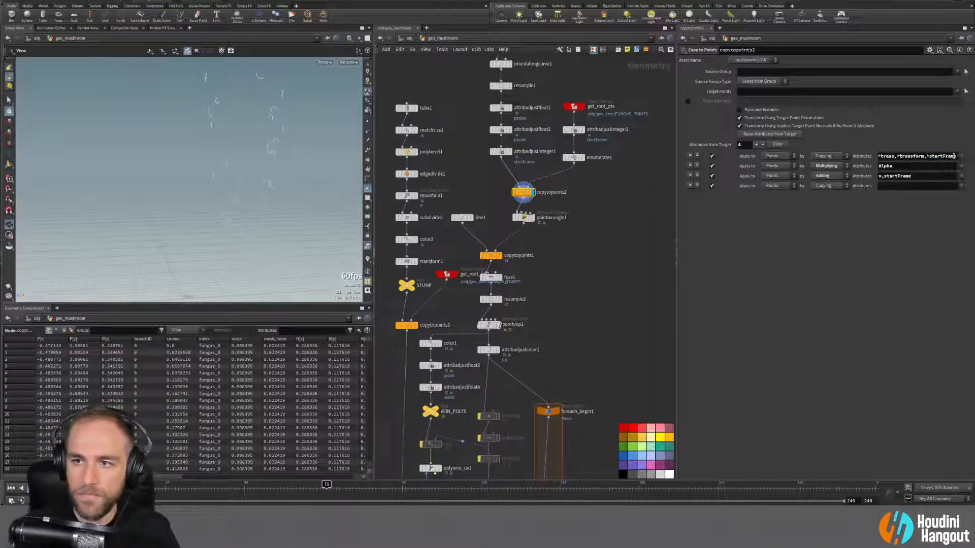
pyautogui.write(',^')
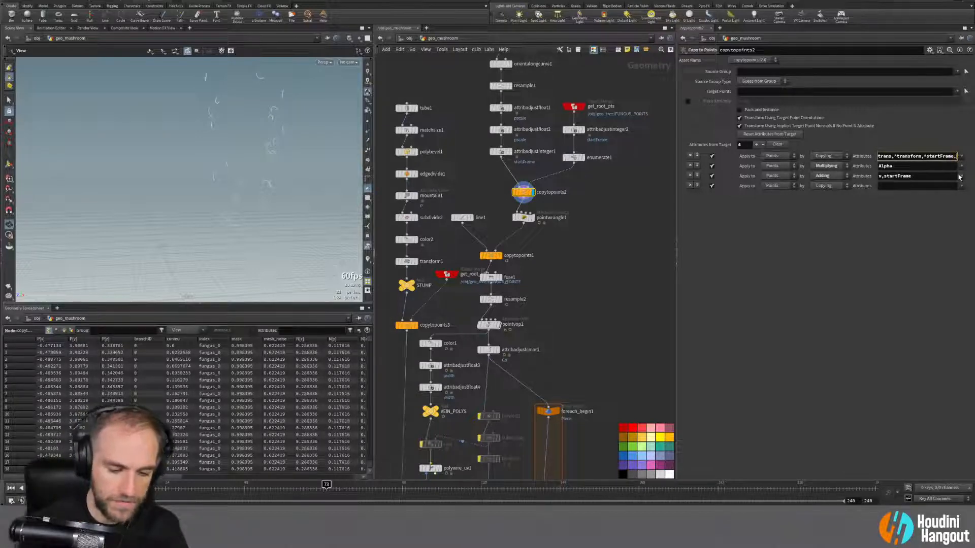
pyautogui.click(961, 157)
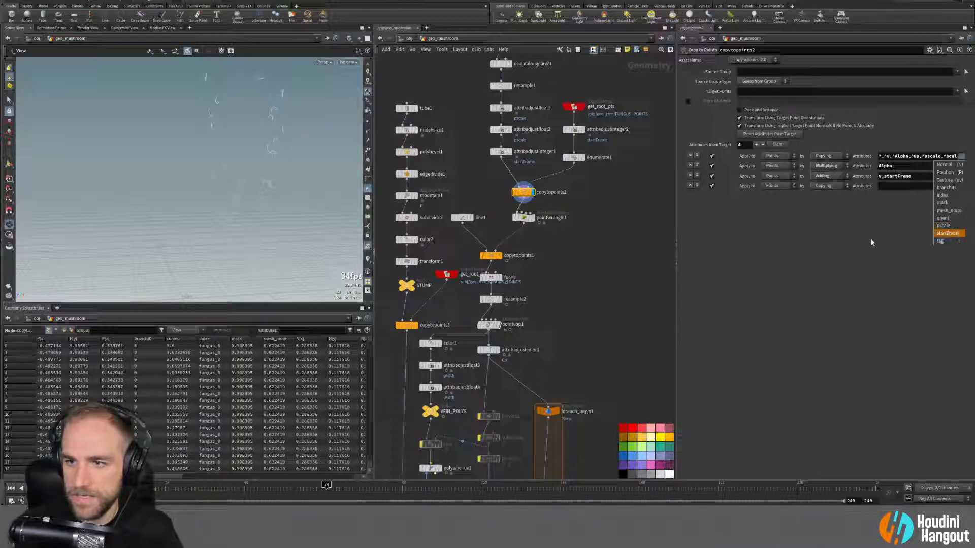
pyautogui.moveTo(946, 157); pyautogui.dragTo(957, 157)
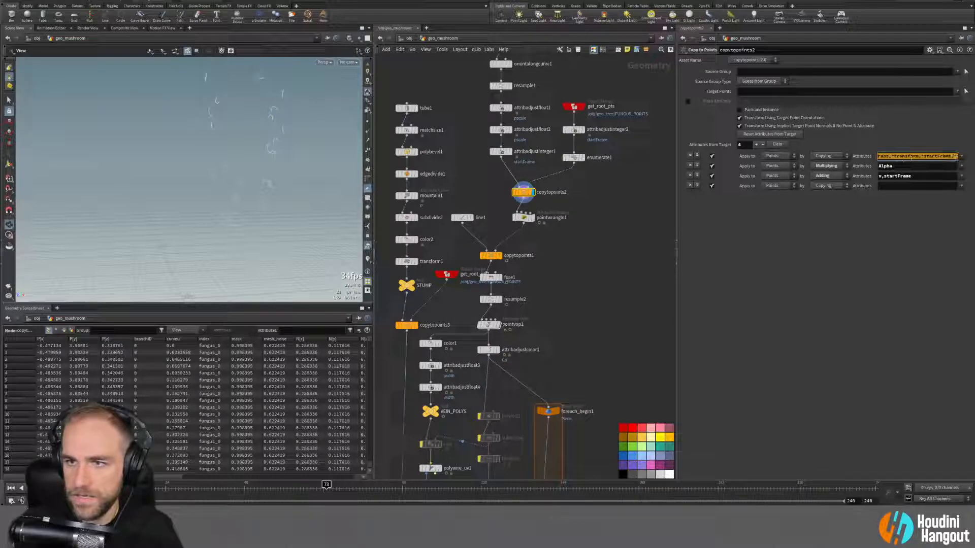
pyautogui.click(955, 157)
pyautogui.press('BackSpace')
pyautogui.press('BackSpace')
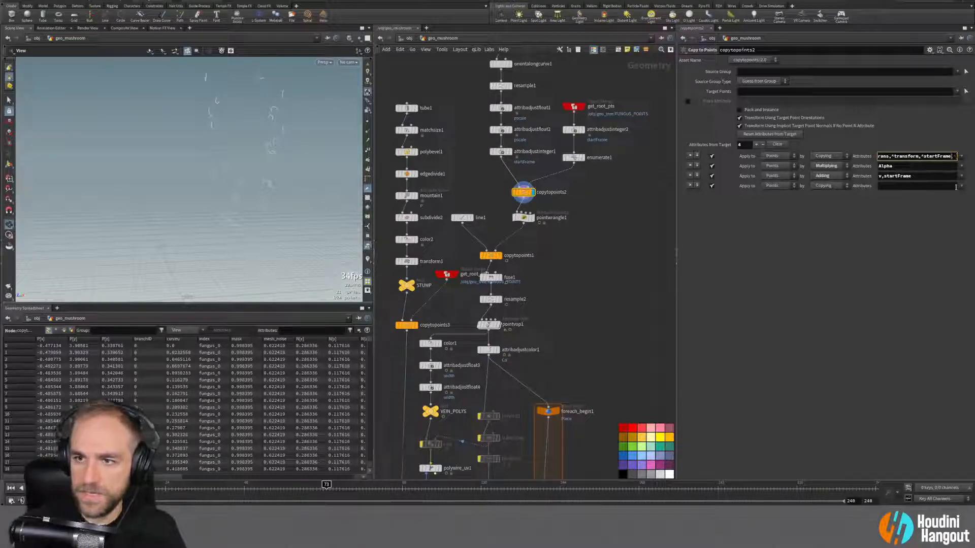
pyautogui.press('Return')
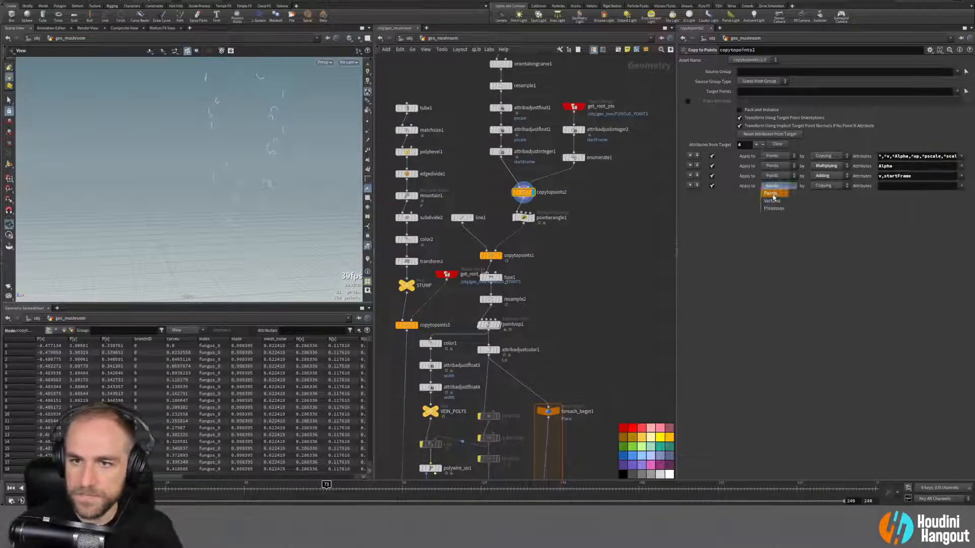
pyautogui.click(961, 187)
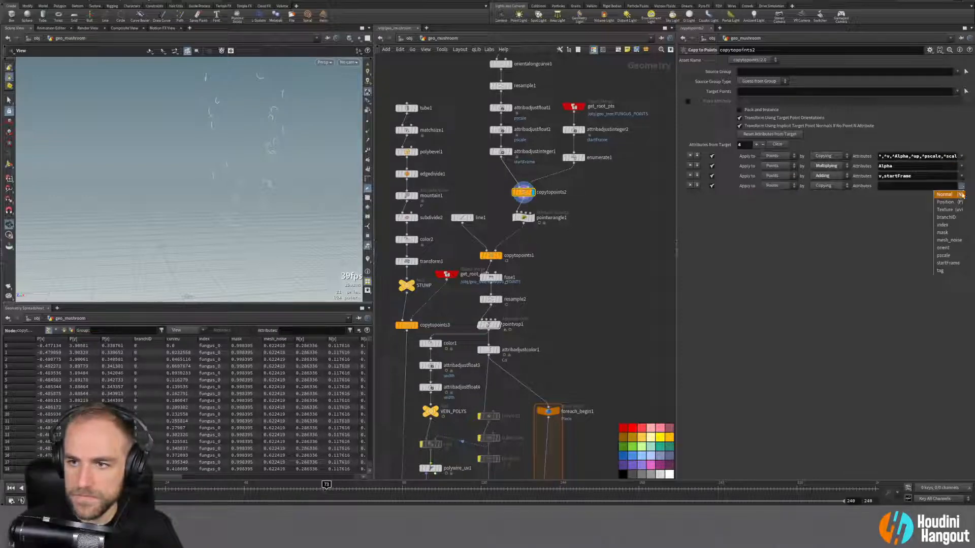
pyautogui.click(799, 301)
# Step: Set the Attribute of enumerate1 to name
pyautogui.click(574, 158)
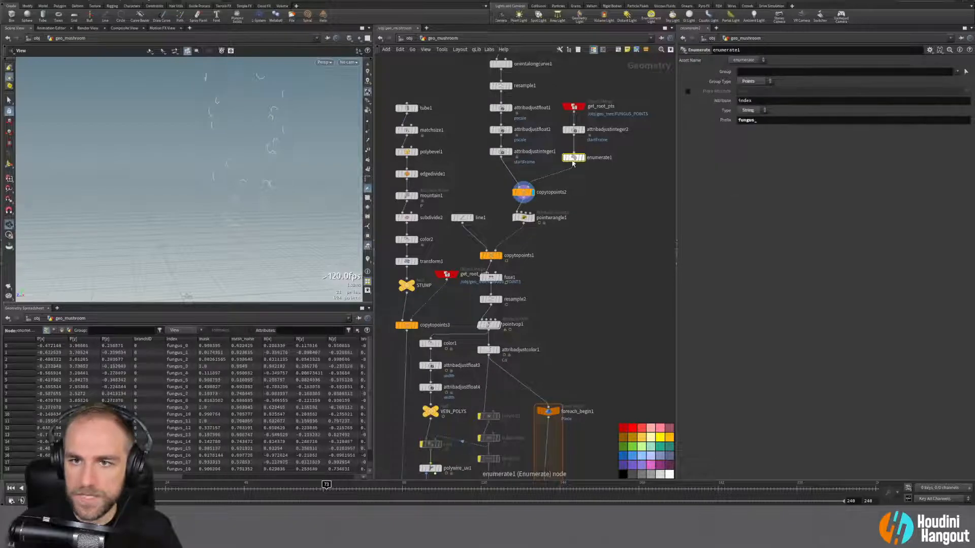
pyautogui.doubleClick(755, 101)
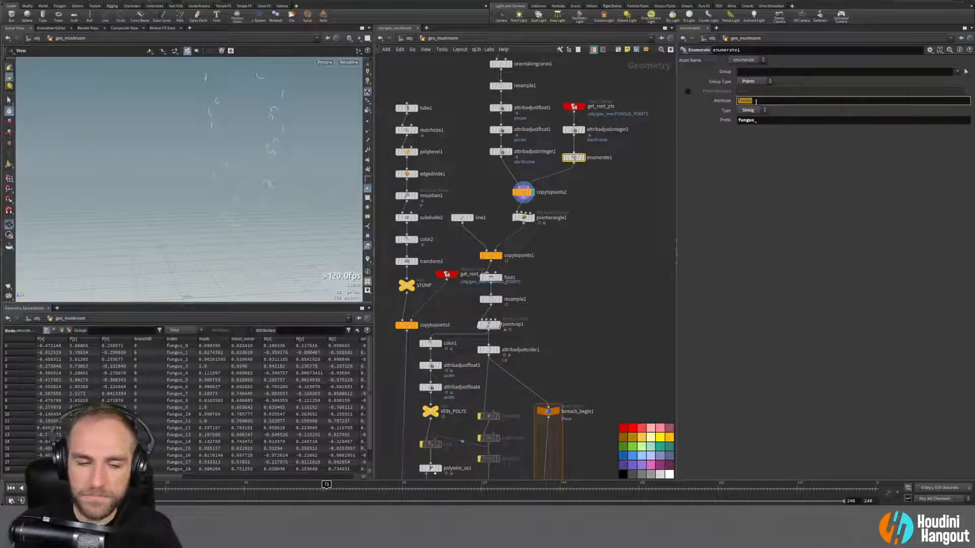
pyautogui.write('name')
pyautogui.press('Return')
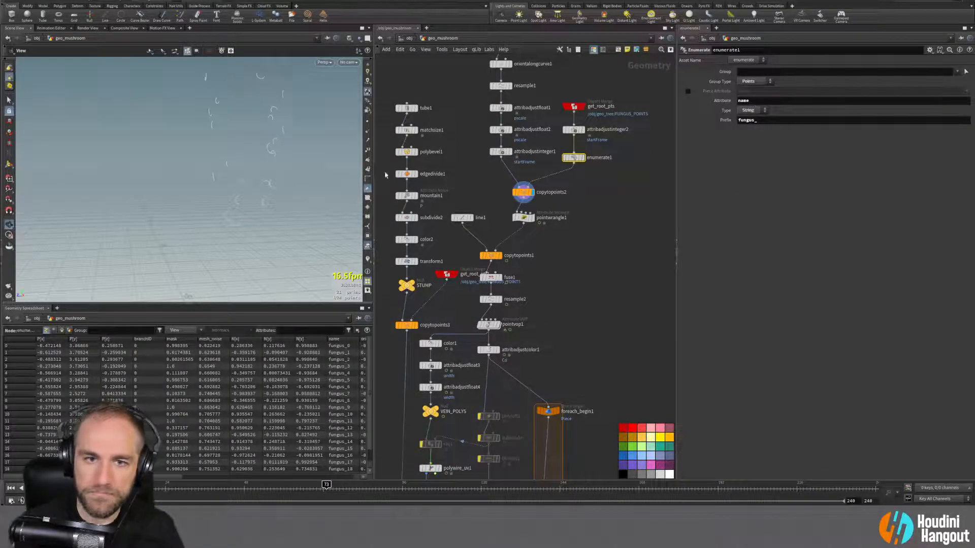
# Step: Append ,^name to the first Attributes from Target entry of copytopoints2 to exclude name from the copied point attributes
pyautogui.click(523, 192)
pyautogui.click(961, 156)
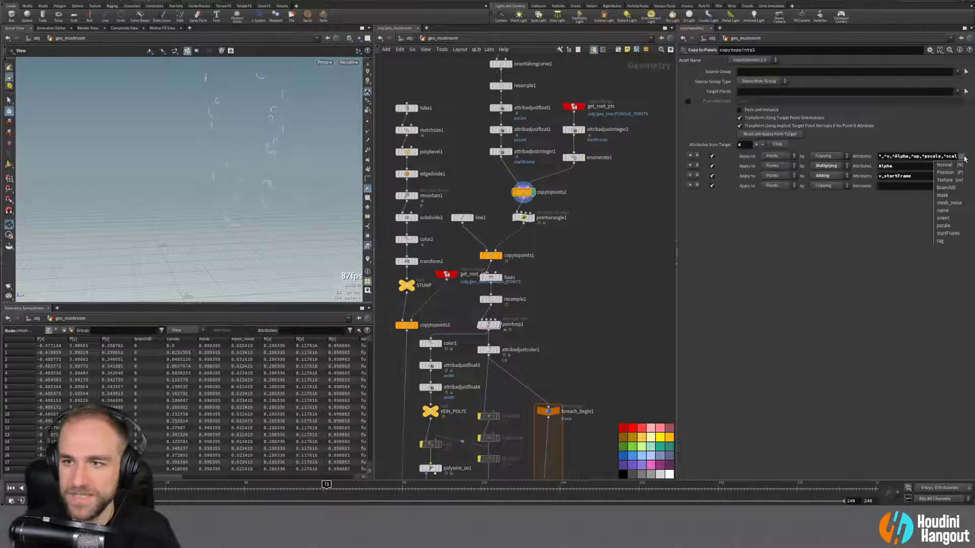
pyautogui.click(856, 255)
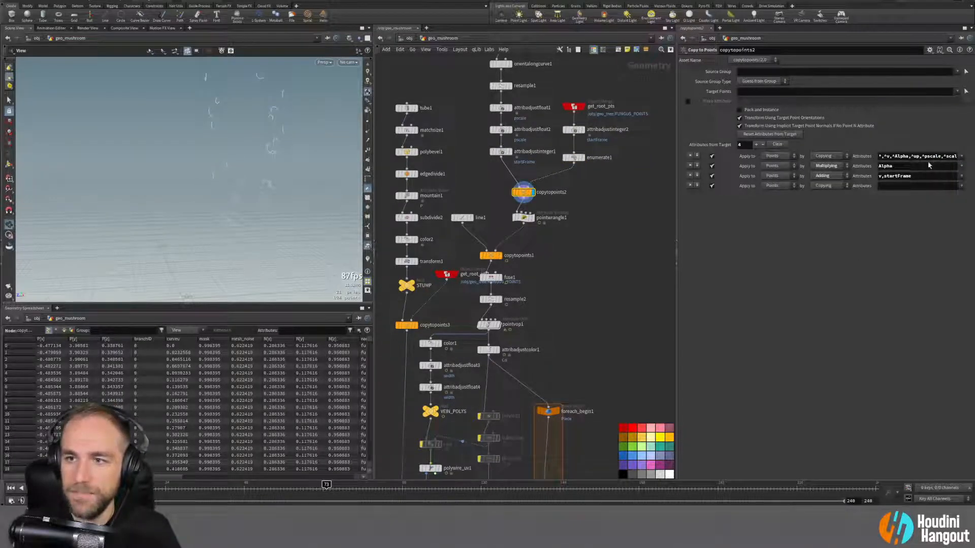
pyautogui.click(931, 157)
pyautogui.press('End')
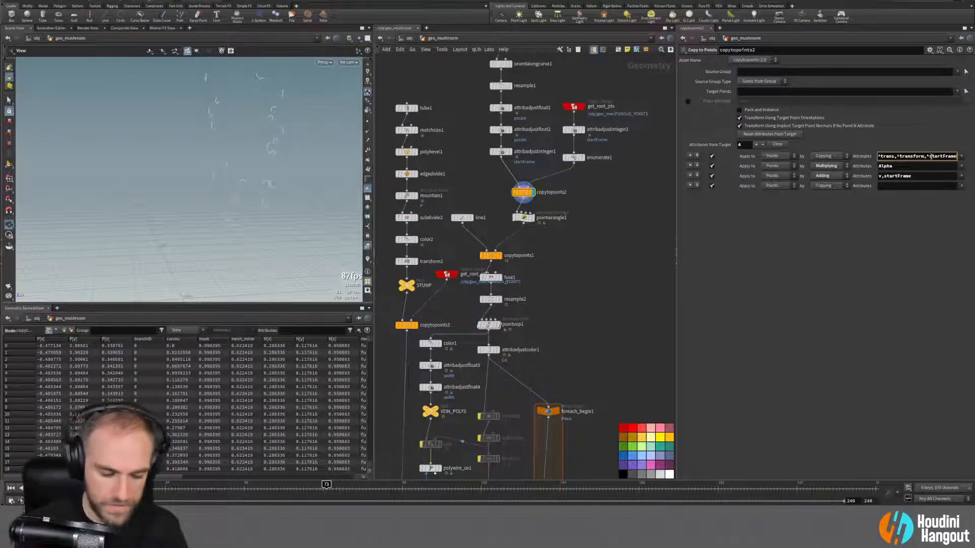
pyautogui.write(',^name')
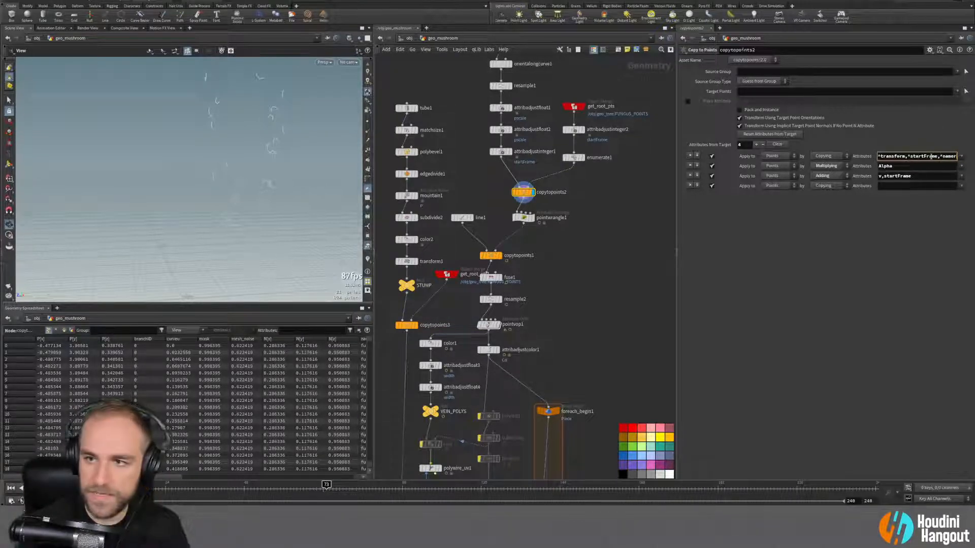
pyautogui.press('Return')
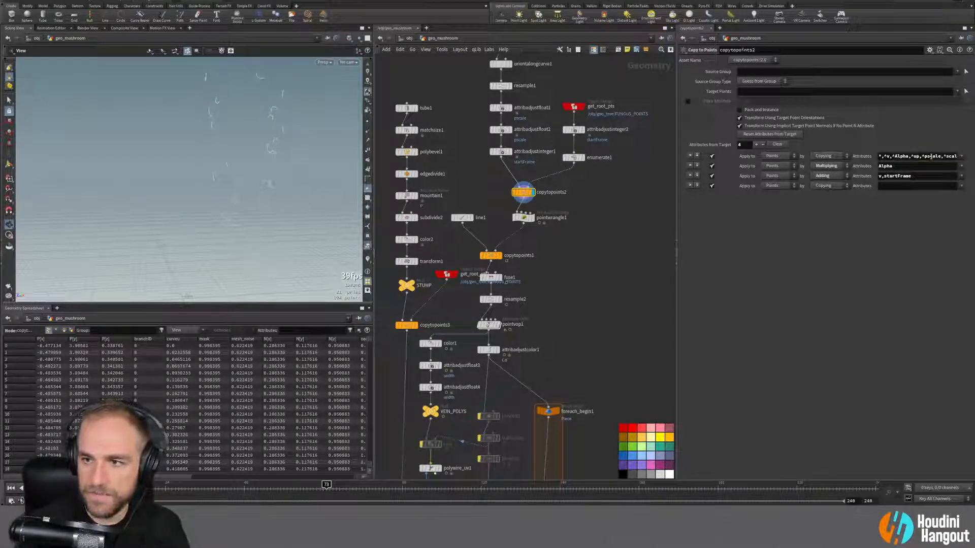
# Step: Set the fourth target attribute entry of copytopoints2 to copy name to Primitives, and check the primitive attributes in the spreadsheet
pyautogui.click(775, 188)
pyautogui.click(774, 208)
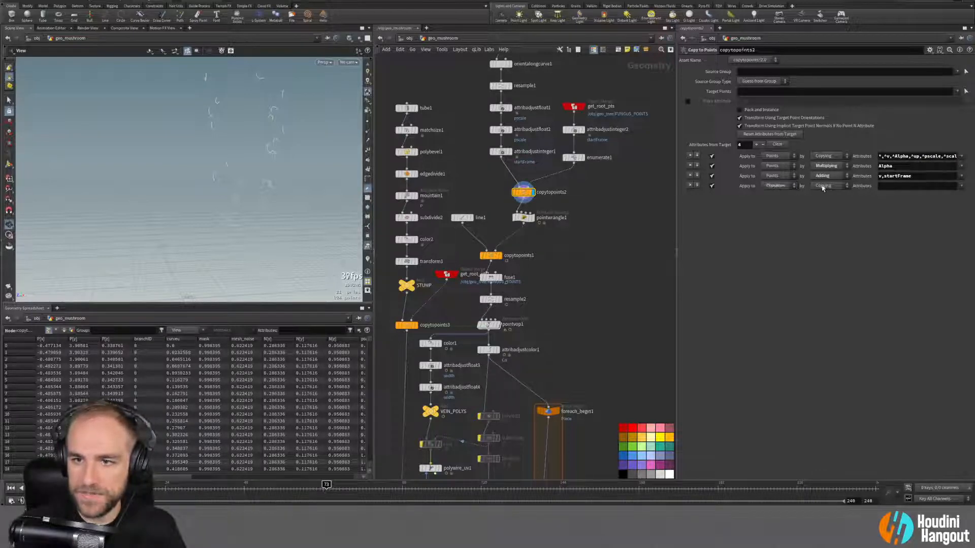
pyautogui.click(823, 186)
pyautogui.click(950, 236)
pyautogui.click(961, 186)
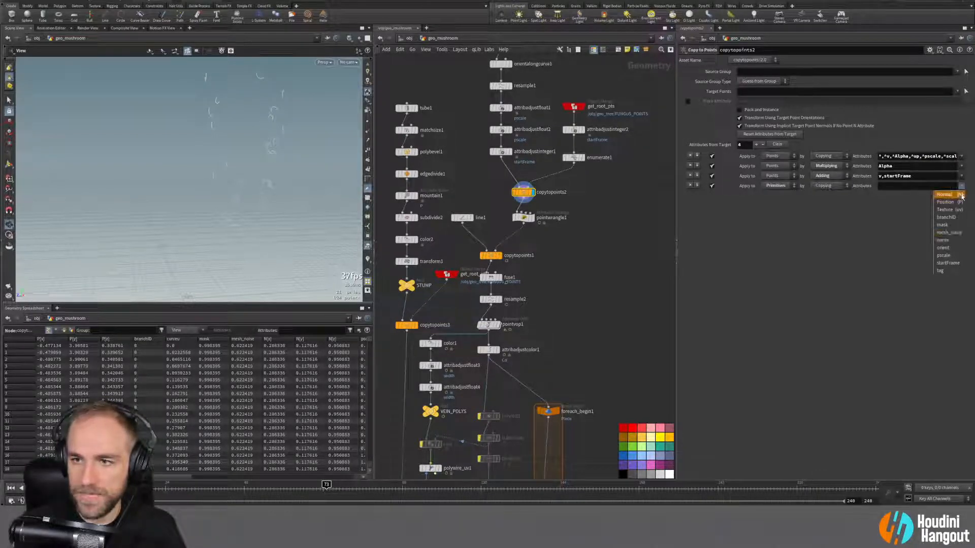
pyautogui.click(952, 240)
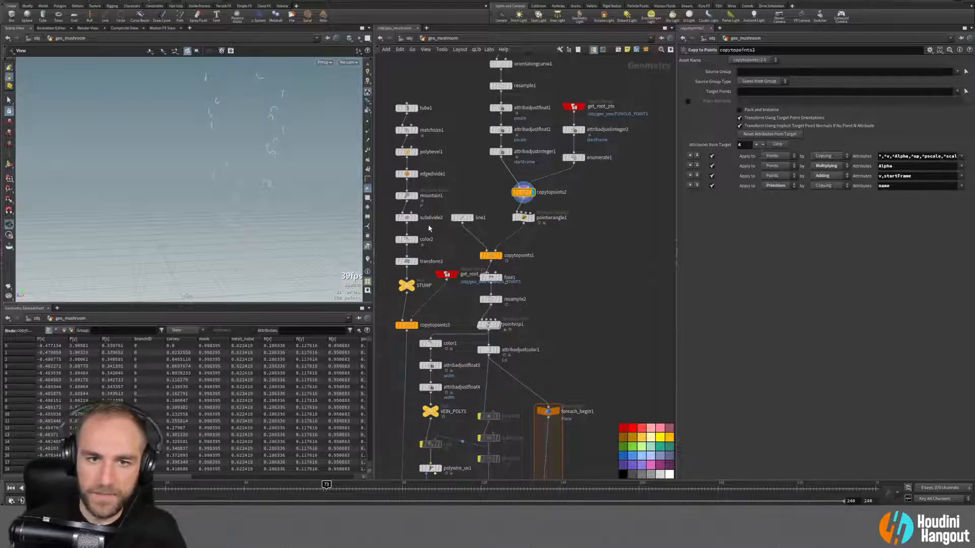
pyautogui.click(63, 330)
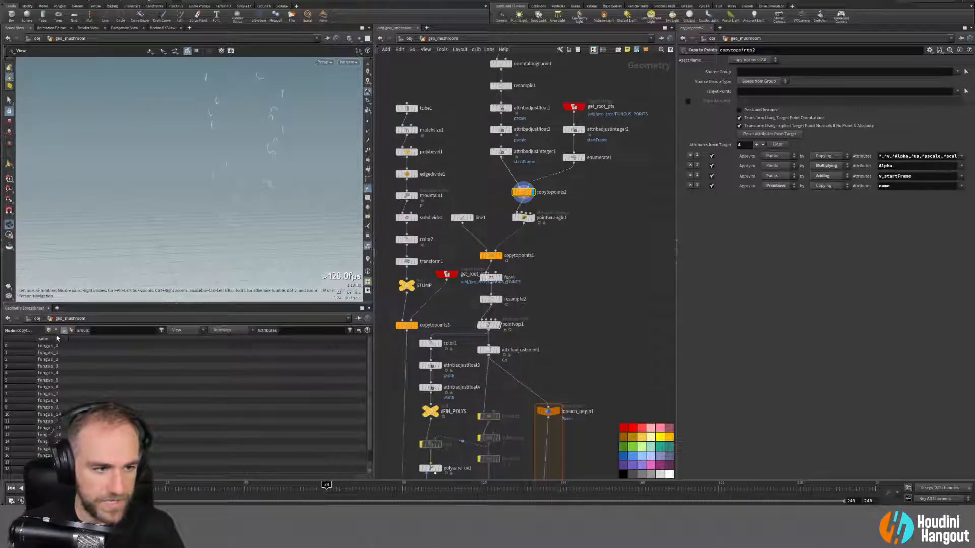
pyautogui.scroll(-2, 49, 417)
pyautogui.scroll(2, 49, 415)
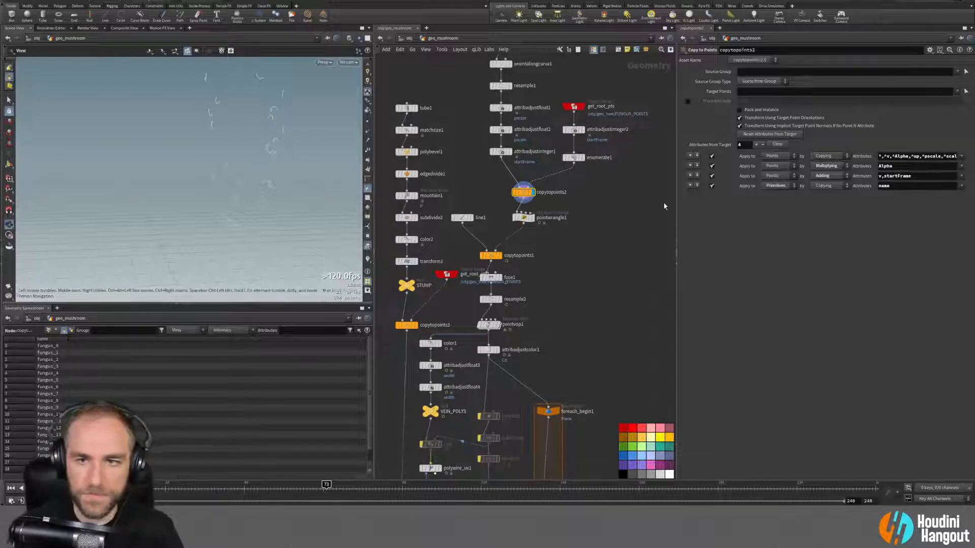
# Step: Display copytopoints1 and add a fourth Attributes from Target entry that copies name to Primitives
pyautogui.click(522, 217)
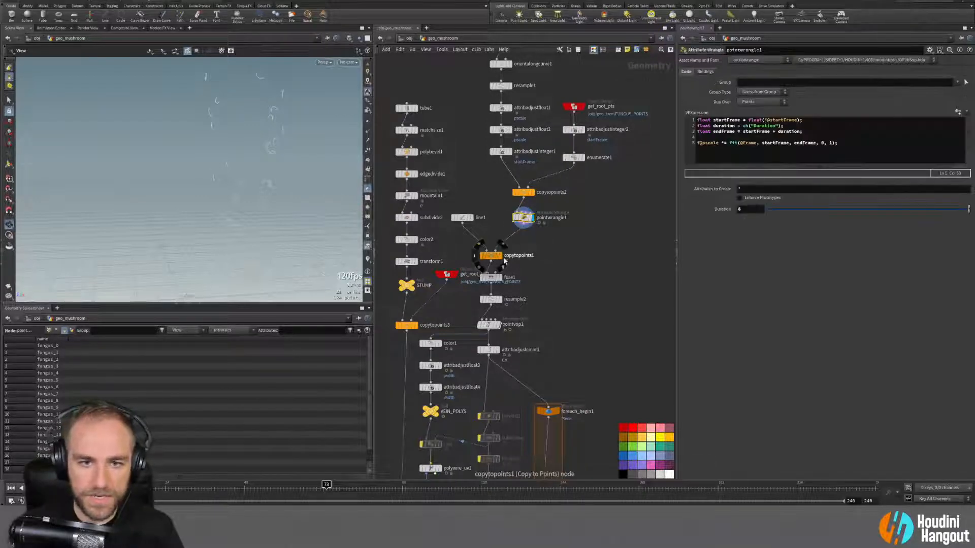
pyautogui.click(499, 256)
pyautogui.click(491, 256)
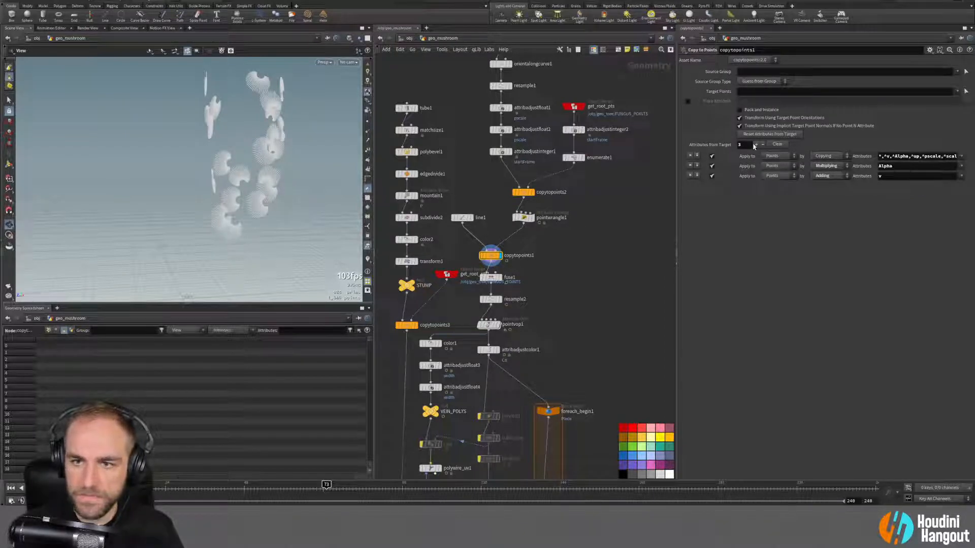
pyautogui.click(755, 145)
pyautogui.click(776, 186)
pyautogui.click(776, 202)
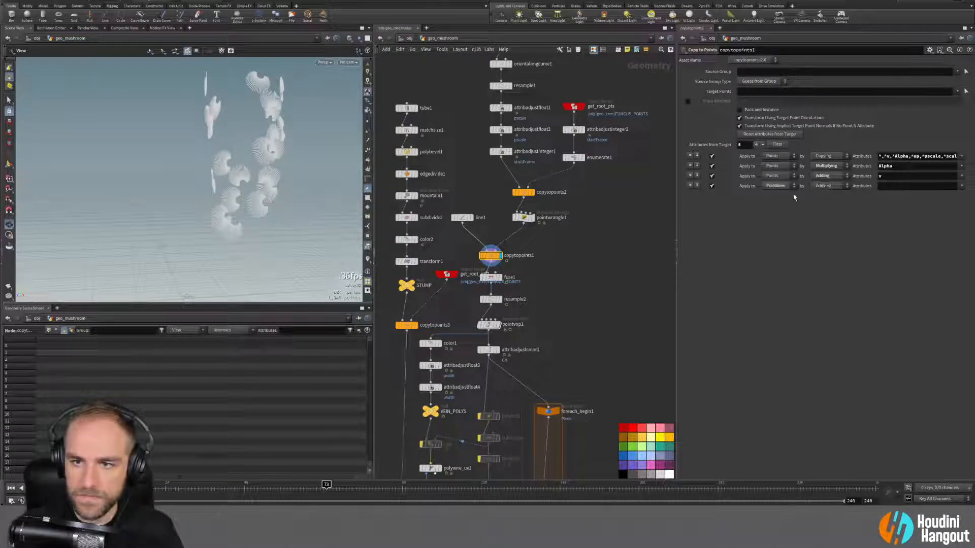
pyautogui.click(961, 185)
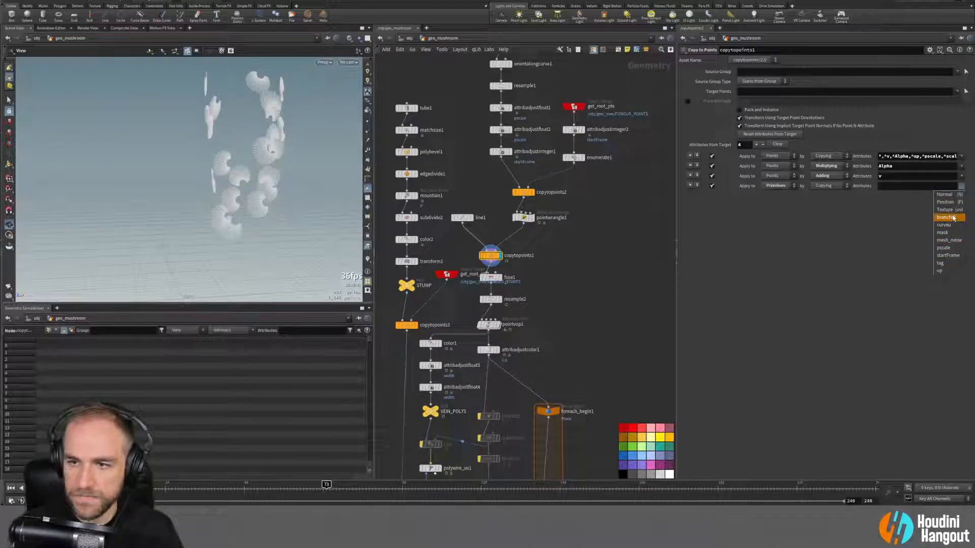
pyautogui.click(943, 233)
pyautogui.click(525, 218)
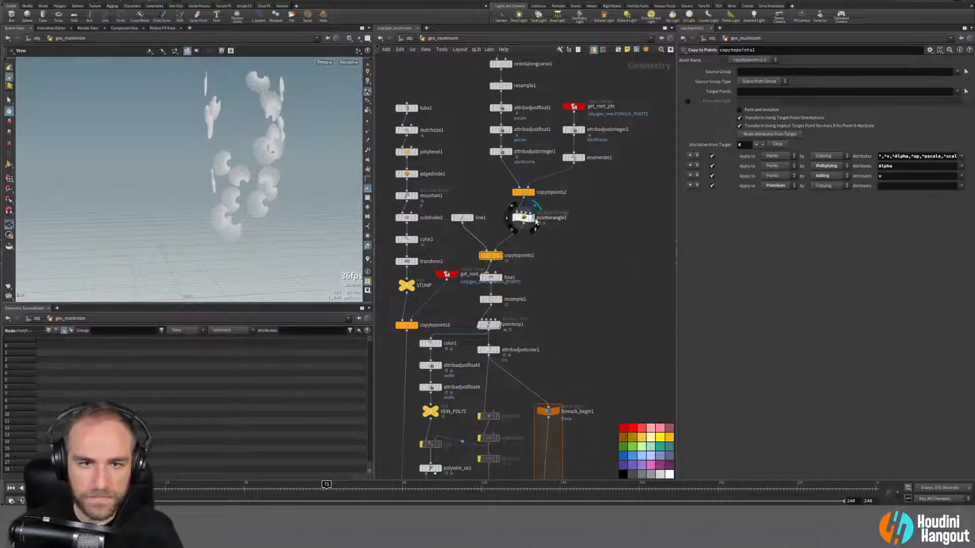
pyautogui.click(491, 257)
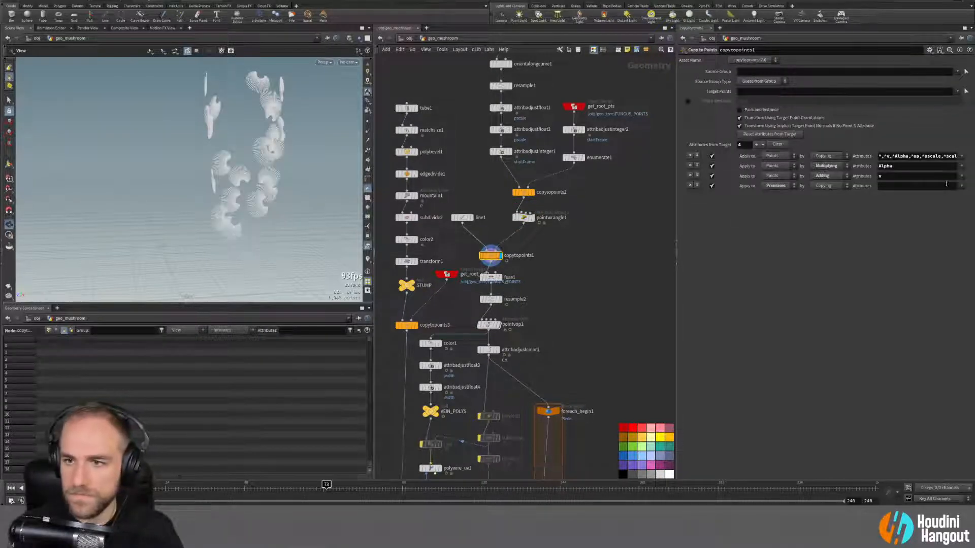
pyautogui.click(961, 186)
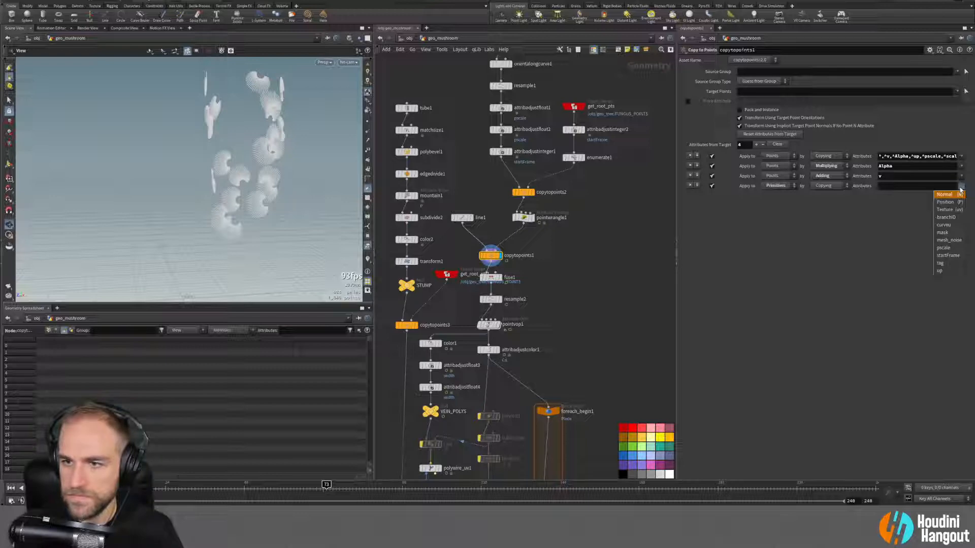
pyautogui.click(899, 202)
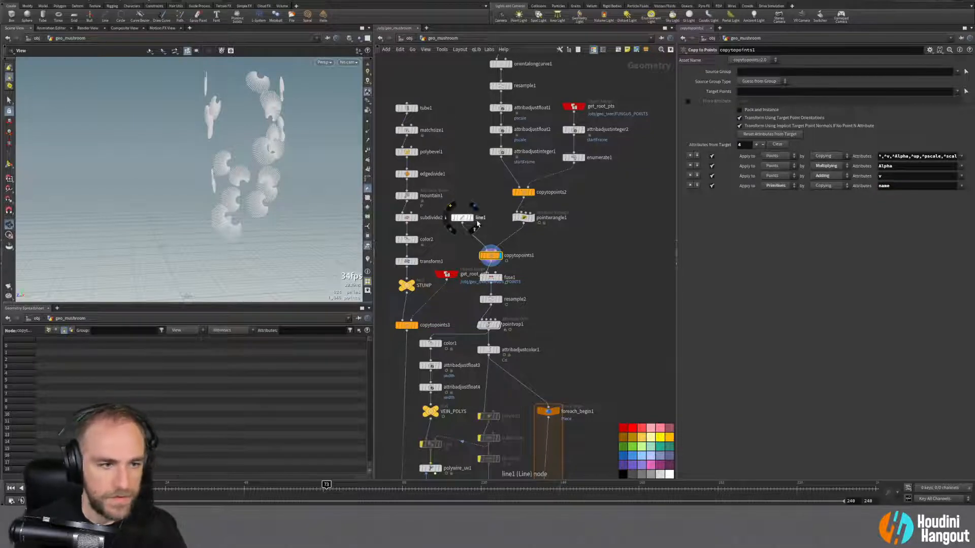
# Step: Check the pointwrangle1 node info, and delete the fourth Attributes from Target entry of copytopoints2
pyautogui.click(526, 219)
pyautogui.middleClick(527, 221)
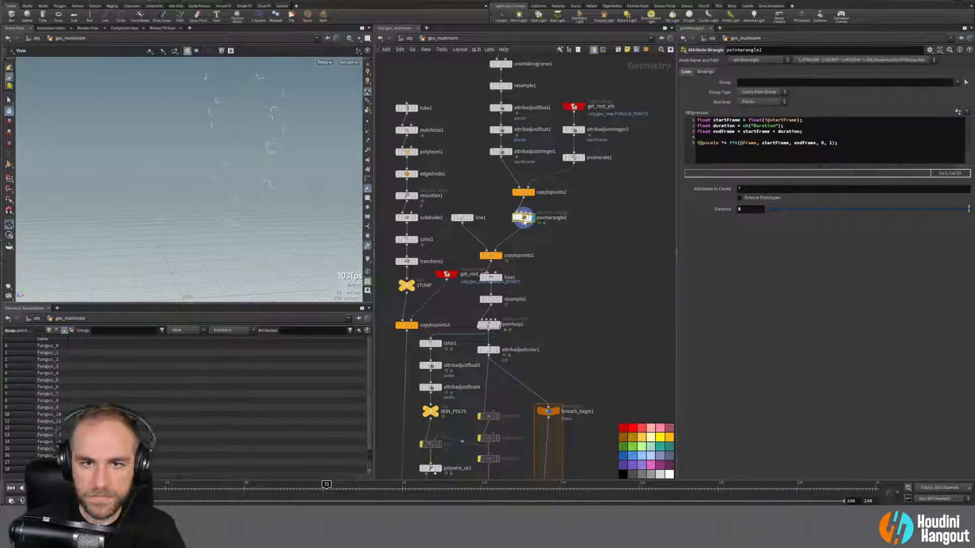
pyautogui.middleClick(524, 219)
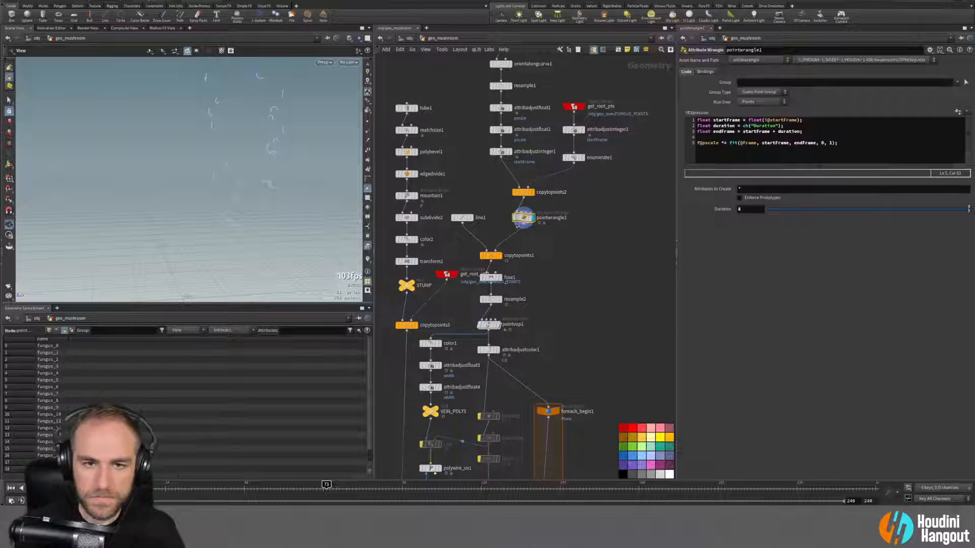
pyautogui.click(491, 257)
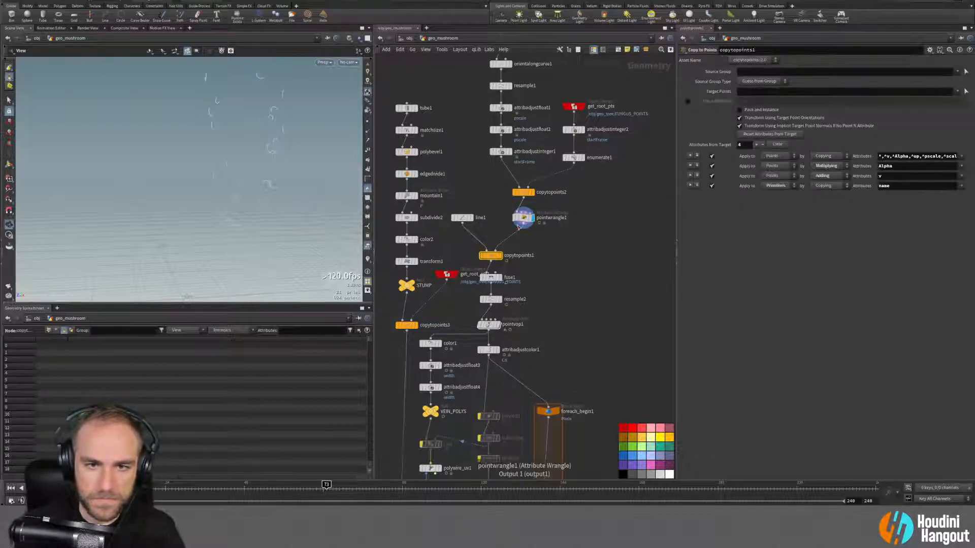
pyautogui.click(522, 220)
pyautogui.click(523, 192)
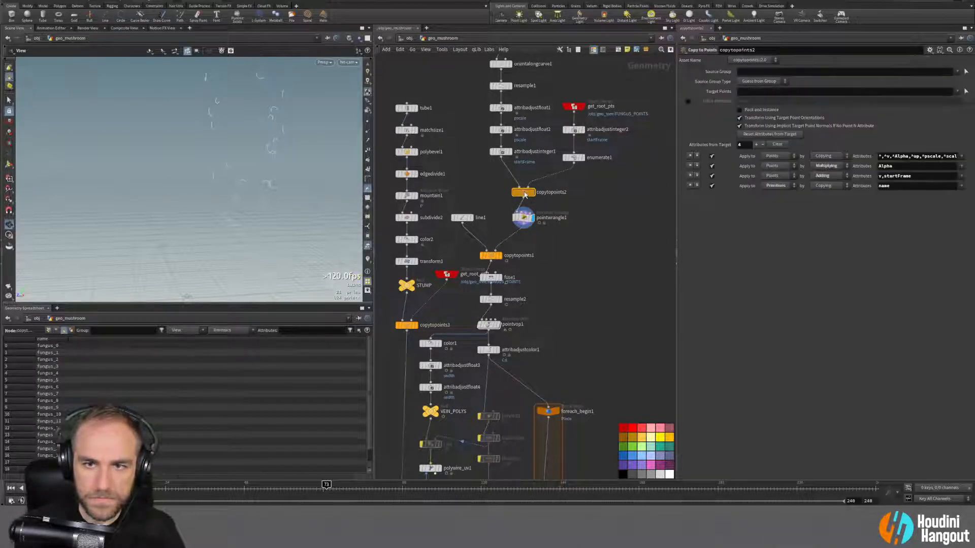
pyautogui.click(775, 185)
pyautogui.click(771, 188)
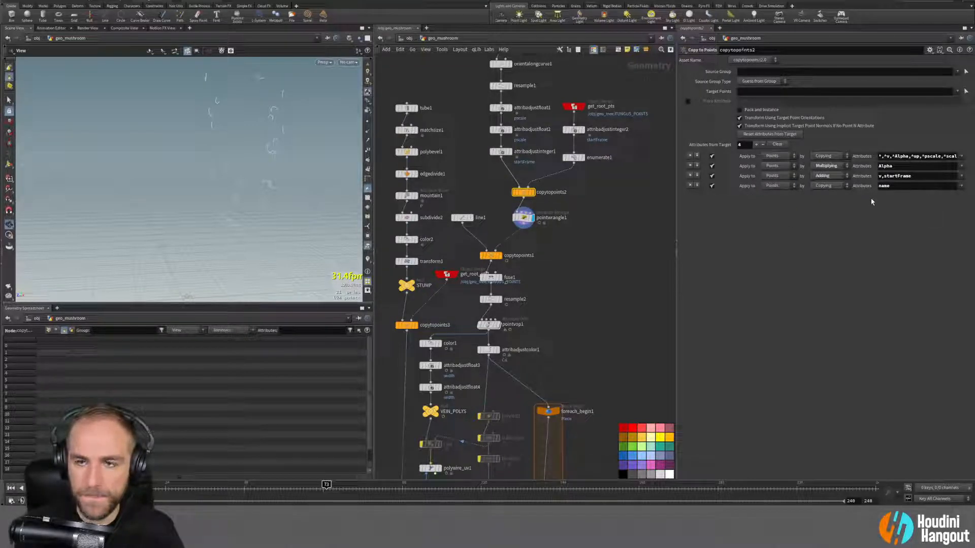
pyautogui.click(689, 185)
# Step: Remove ,^name from the copied point attributes of copytopoints2
pyautogui.click(900, 156)
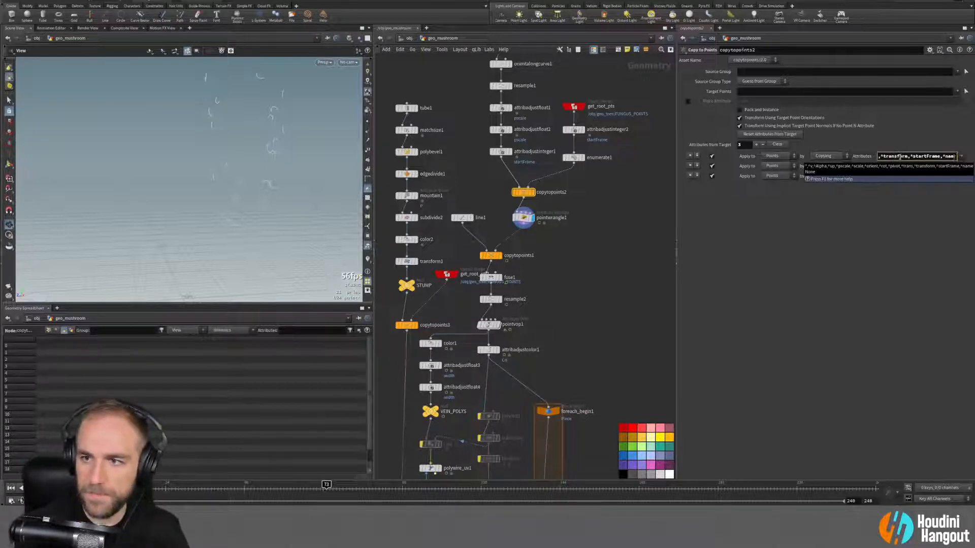
pyautogui.press('BackSpace')
pyautogui.press('BackSpace')
pyautogui.press('BackSpace')
pyautogui.press('BackSpace')
pyautogui.press('BackSpace')
pyautogui.press('Return')
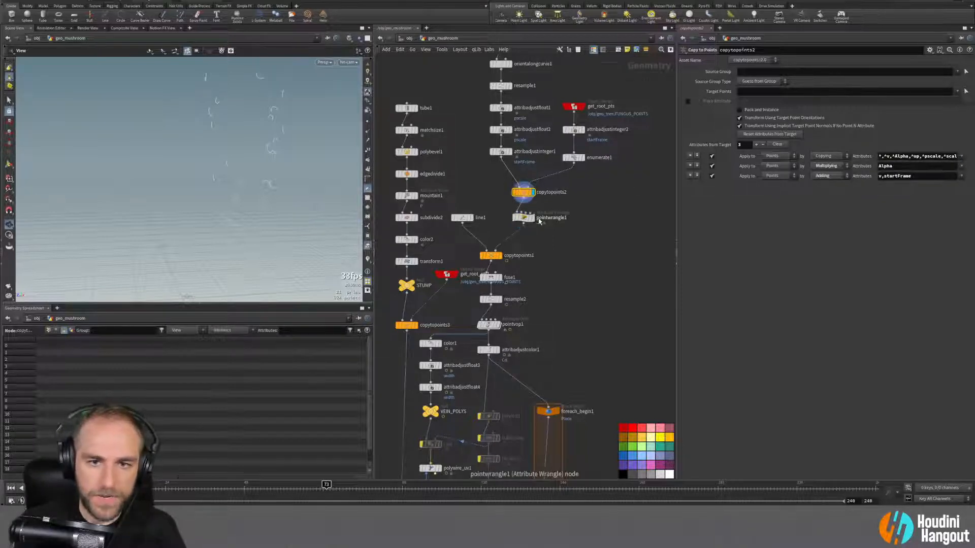
# Step: Display pointwrangle1 and examine the name values of its points in the spreadsheet
pyautogui.click(522, 217)
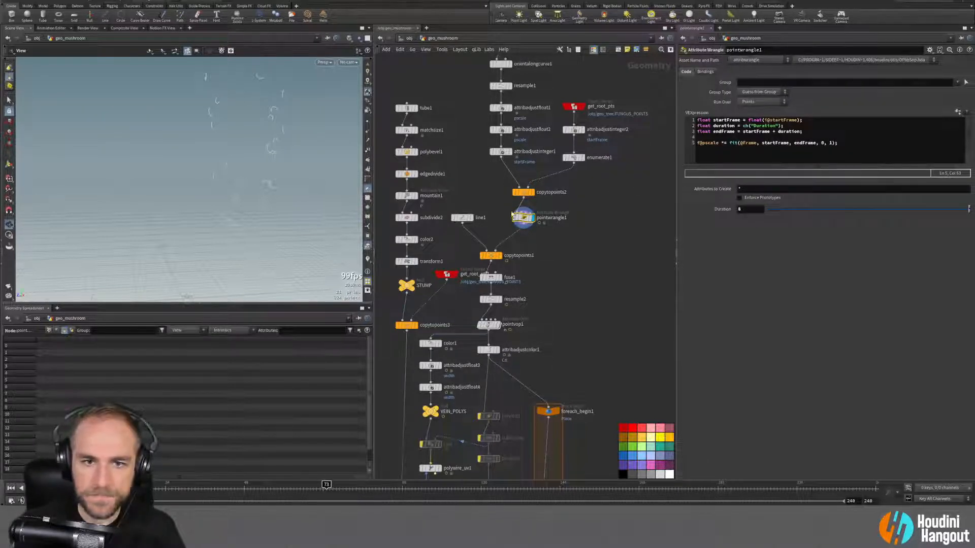
pyautogui.click(48, 331)
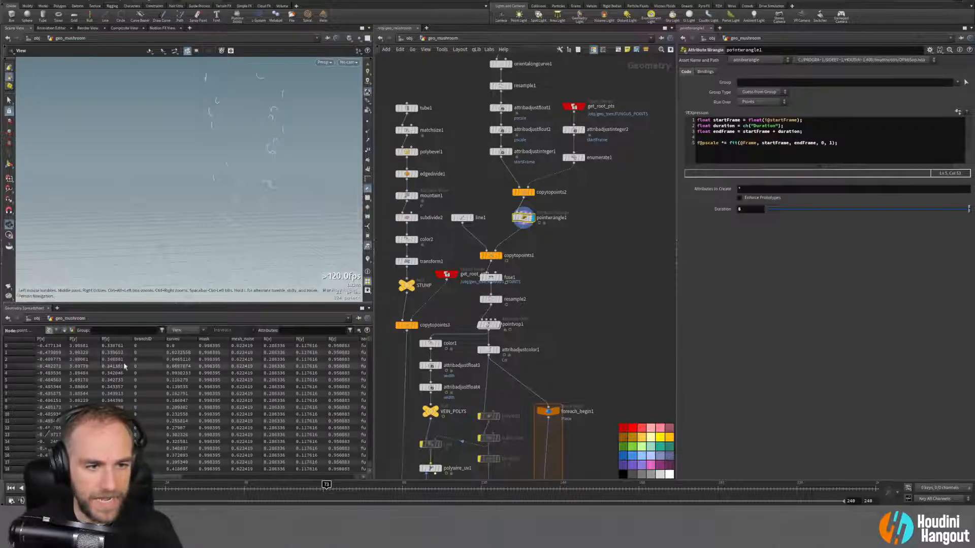
pyautogui.moveTo(164, 479); pyautogui.dragTo(209, 473)
pyautogui.scroll(-20, 244, 358)
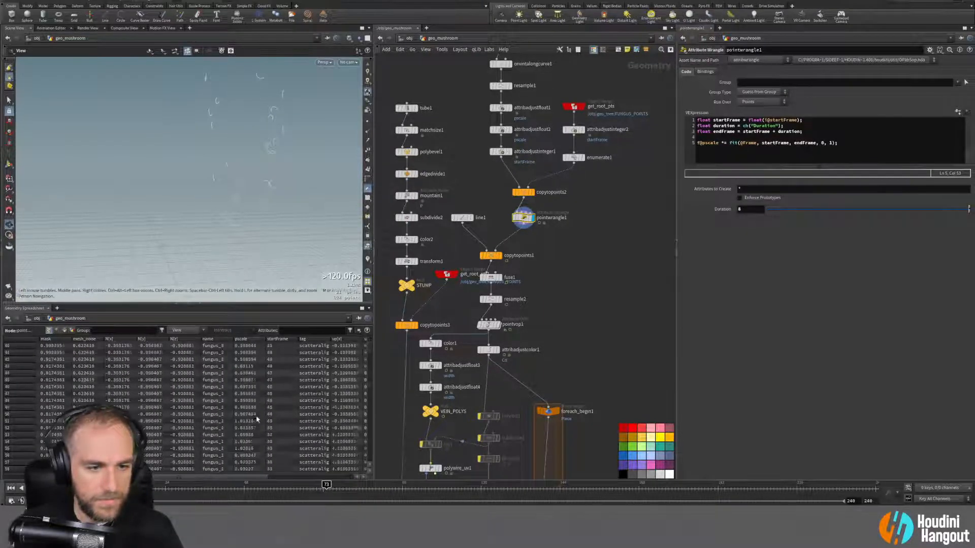
# Step: Display copytopoints1, delete its fourth Attributes from Target entry and check the name values on its points
pyautogui.click(499, 256)
pyautogui.click(489, 255)
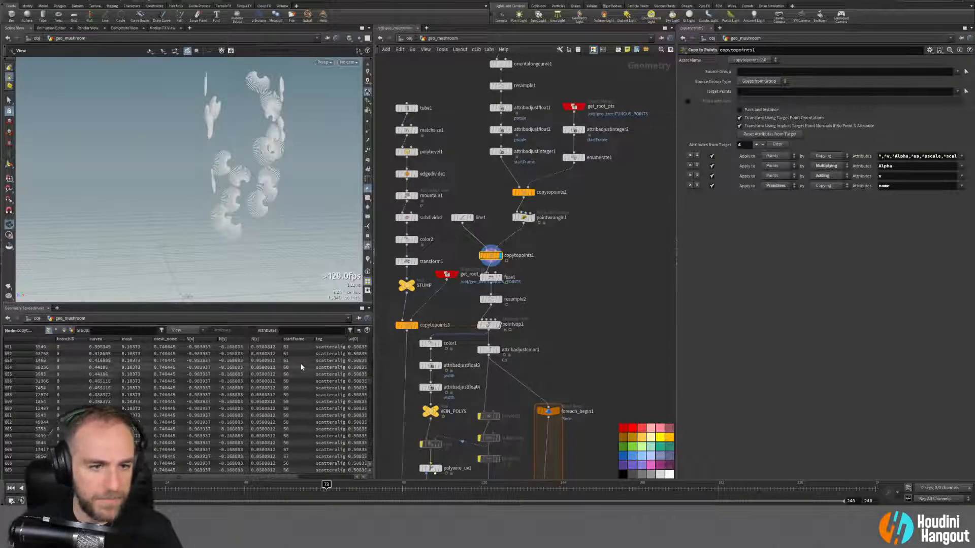
pyautogui.moveTo(157, 477); pyautogui.dragTo(190, 476)
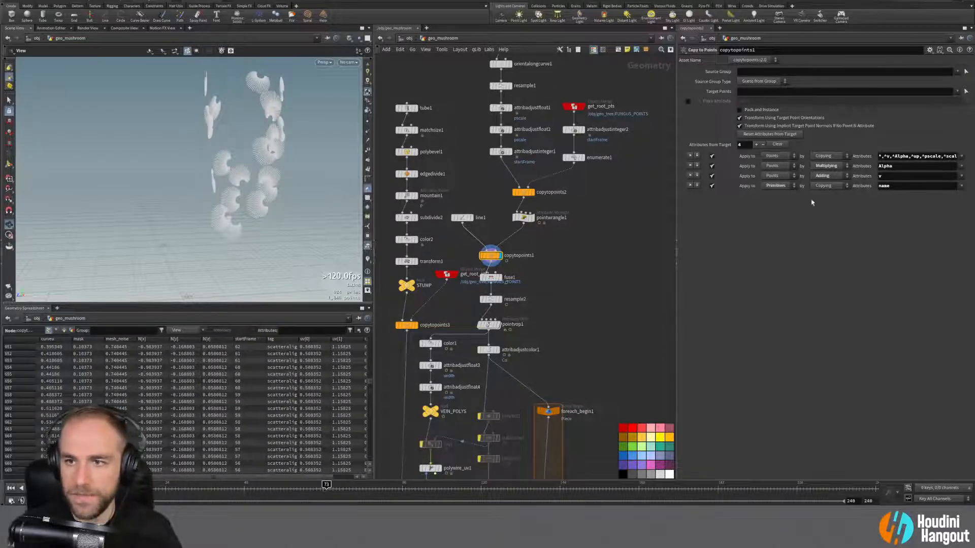
pyautogui.click(690, 185)
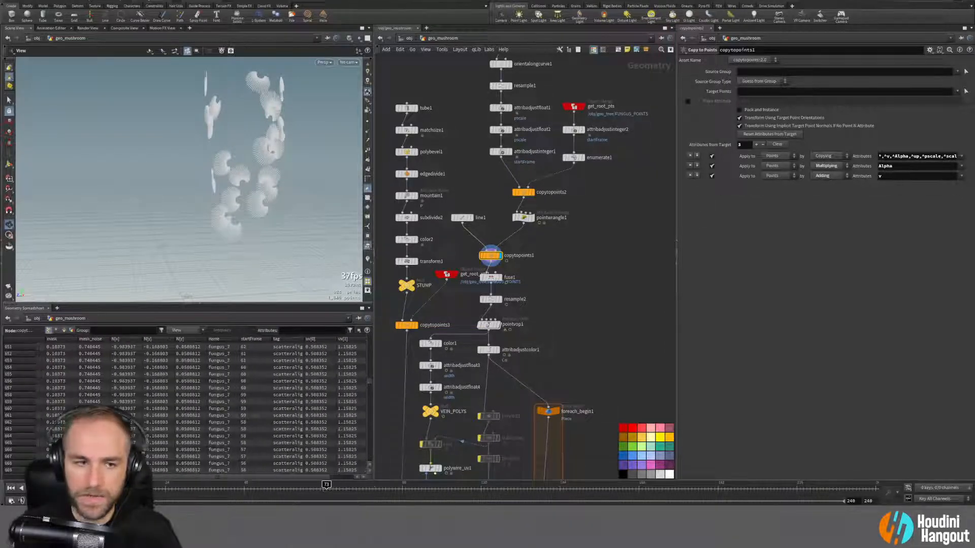
pyautogui.scroll(-20, 233, 401)
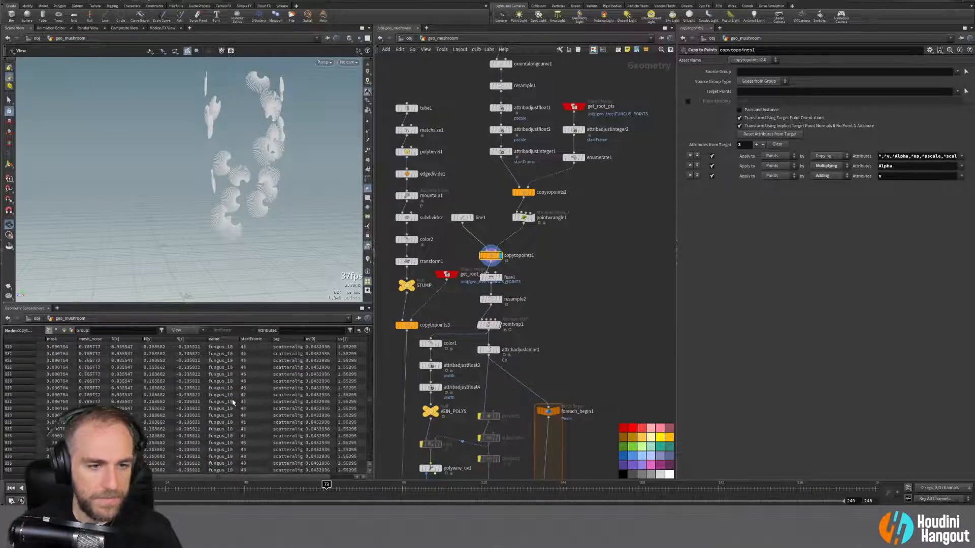
pyautogui.scroll(-12, 232, 401)
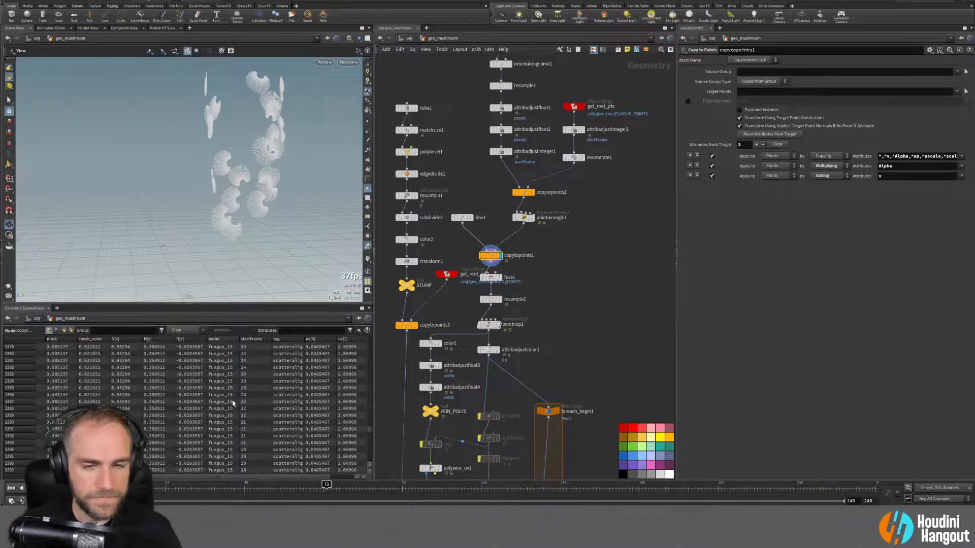
pyautogui.press('Tab')
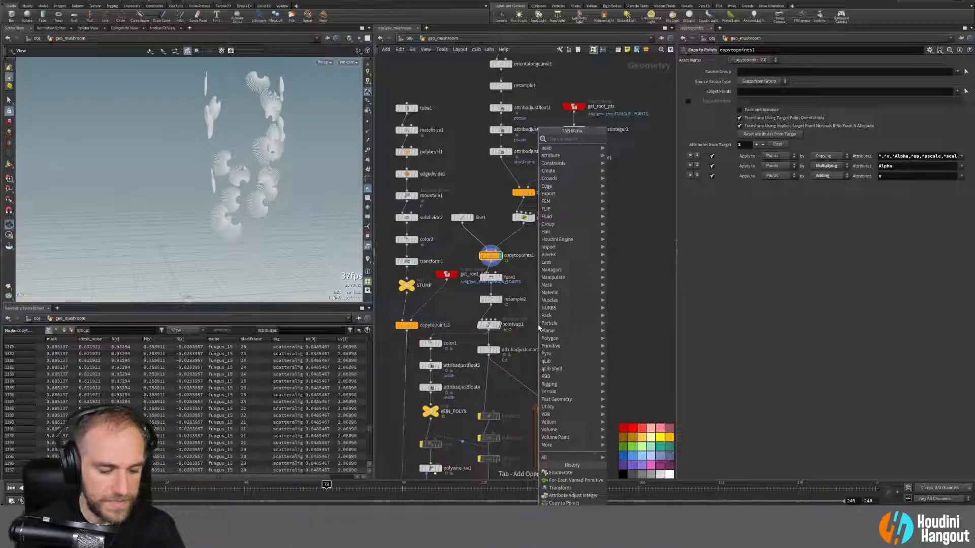
pyautogui.write('att')
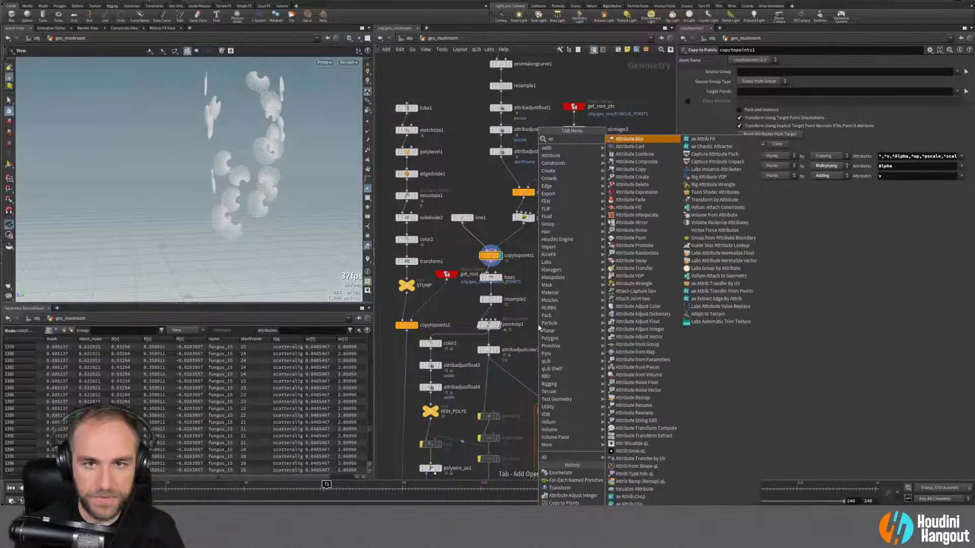
pyautogui.write(' pro')
pyautogui.press('Return')
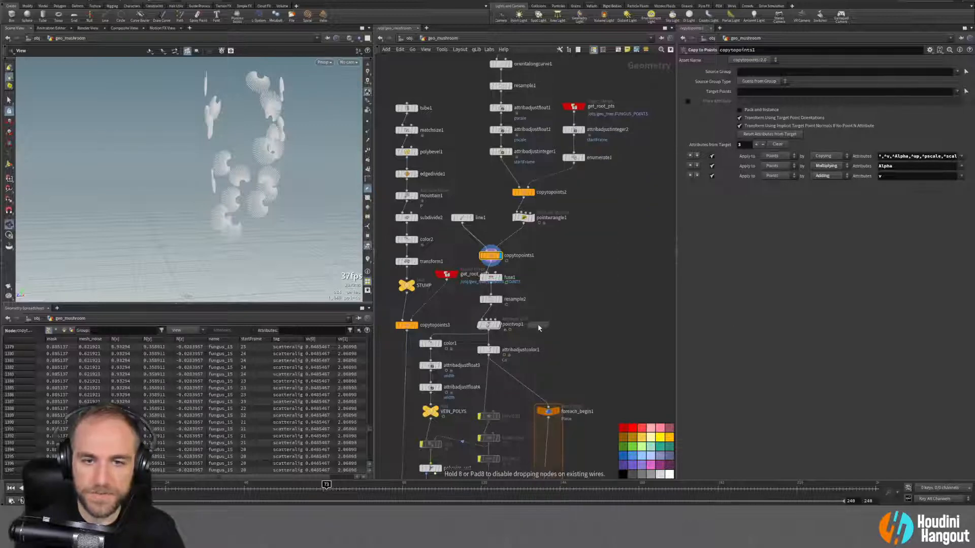
pyautogui.click(490, 274)
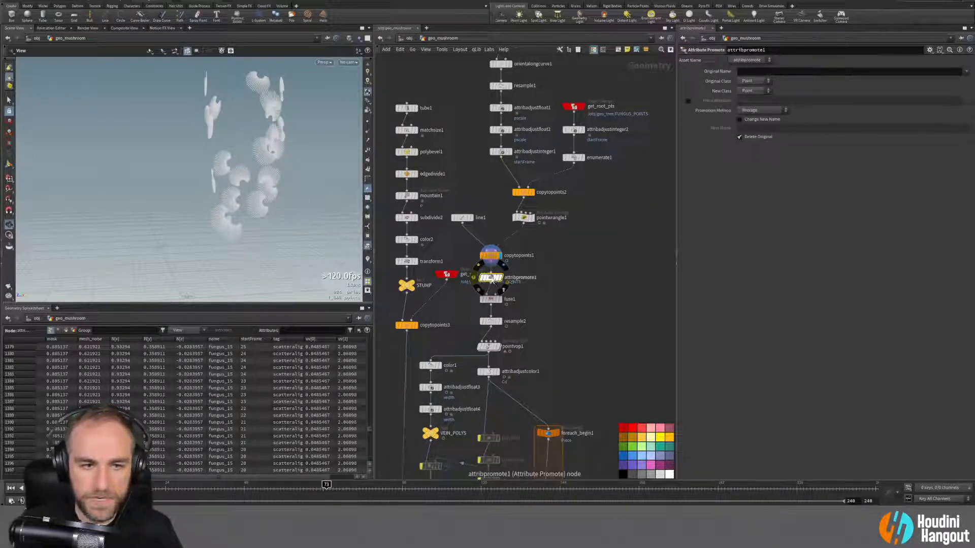
pyautogui.press('Delete')
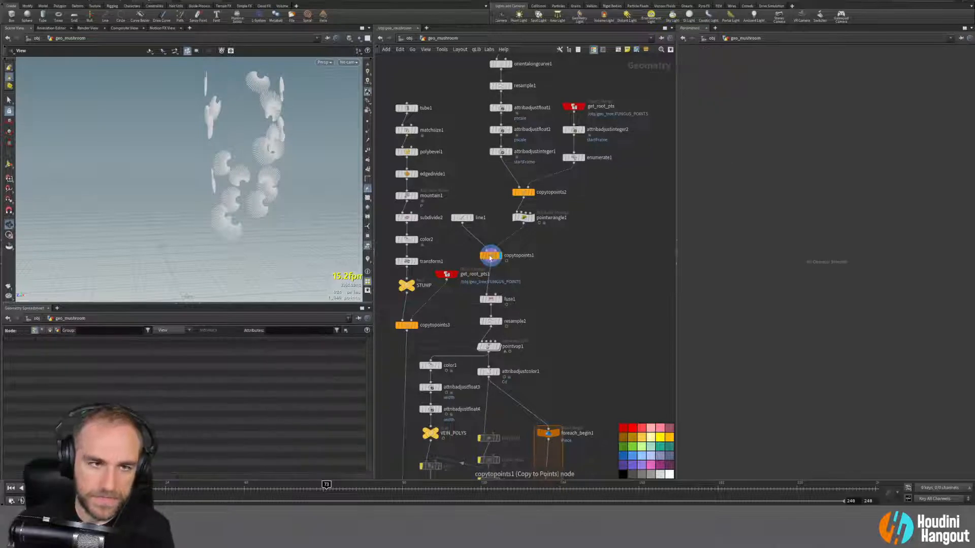
# Step: Add a fourth Attributes from Target entry to copytopoints1 that copies name to primitives, and check it in the spreadsheet
pyautogui.click(756, 145)
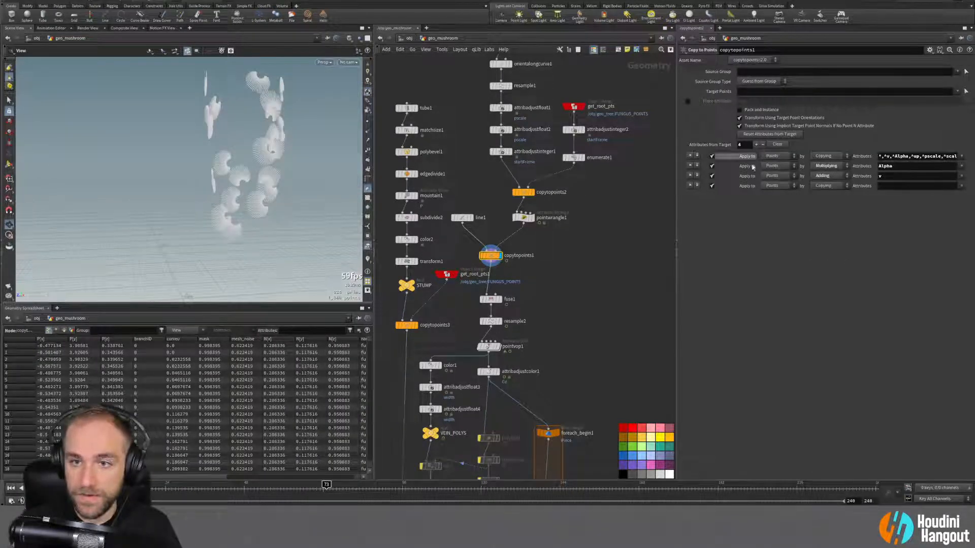
pyautogui.click(777, 186)
pyautogui.click(773, 208)
pyautogui.click(961, 185)
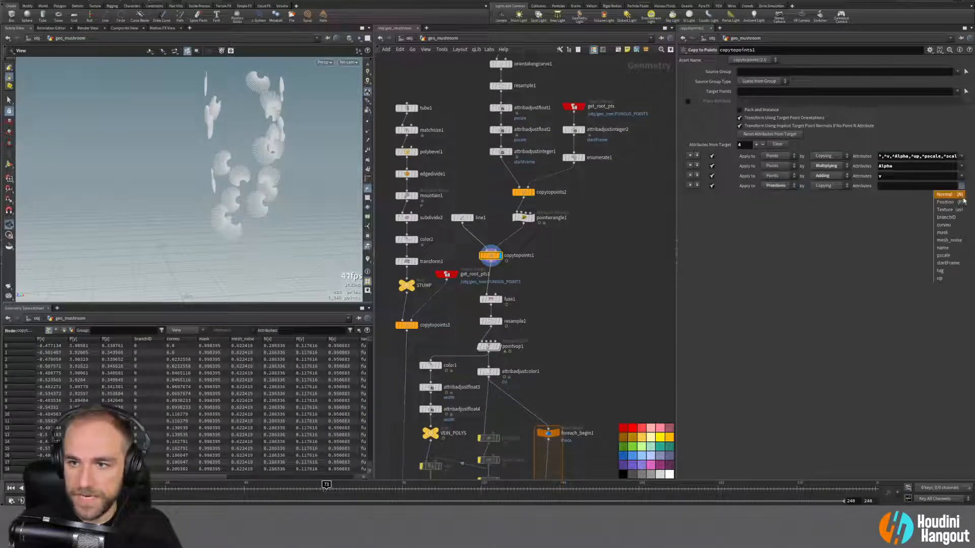
pyautogui.click(947, 242)
pyautogui.click(65, 331)
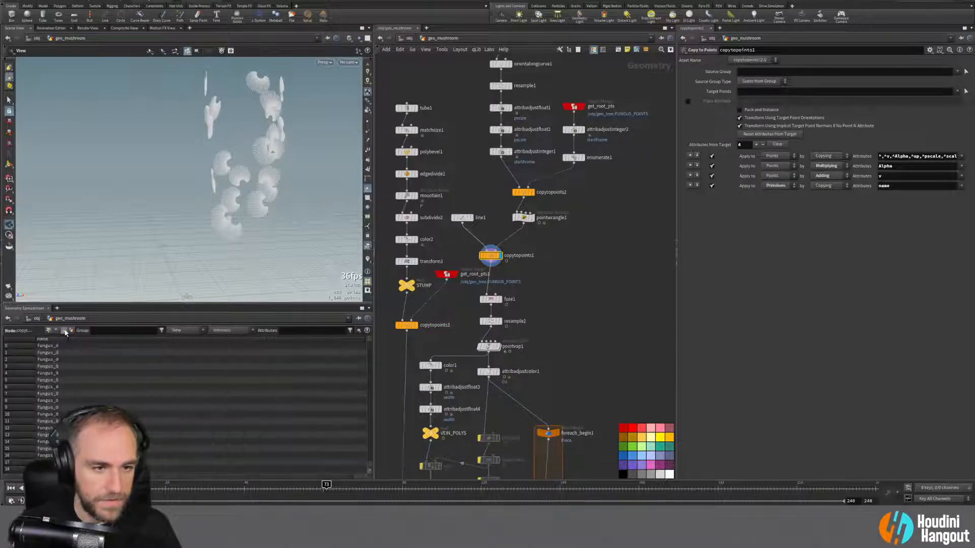
# Step: Review the point attributes and first copied attribute list of copytopoints1, then display fuse1 and check its primitive name values
pyautogui.click(48, 331)
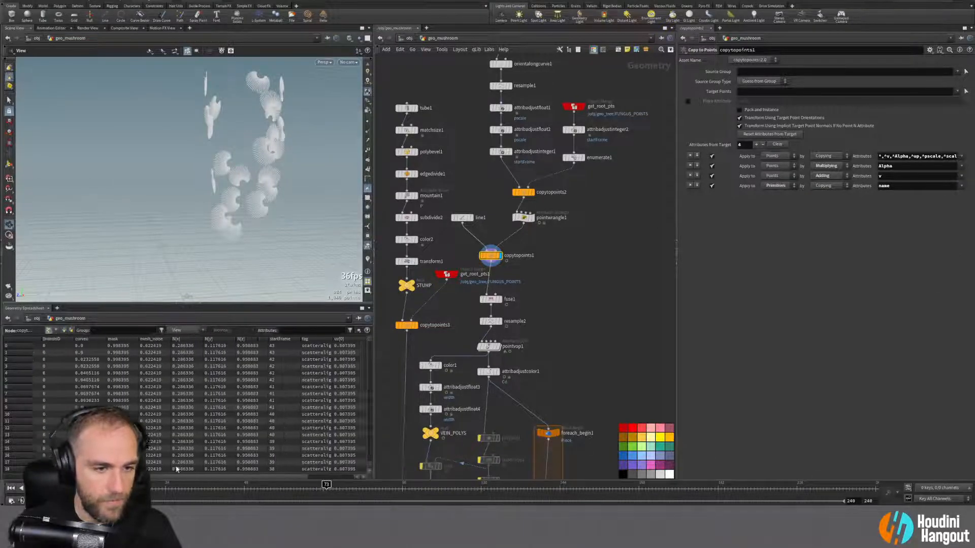
pyautogui.moveTo(220, 476); pyautogui.dragTo(124, 479)
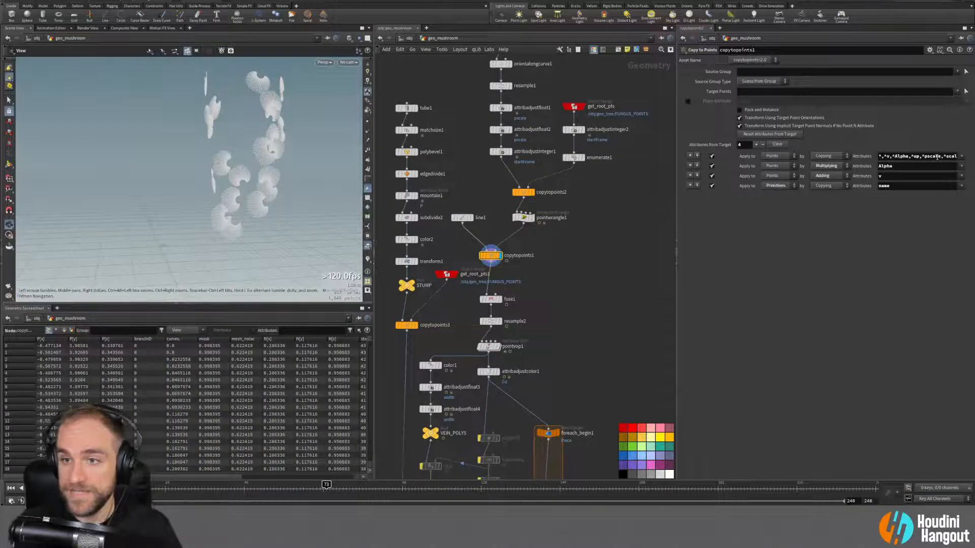
pyautogui.moveTo(937, 157); pyautogui.dragTo(955, 152)
pyautogui.click(926, 246)
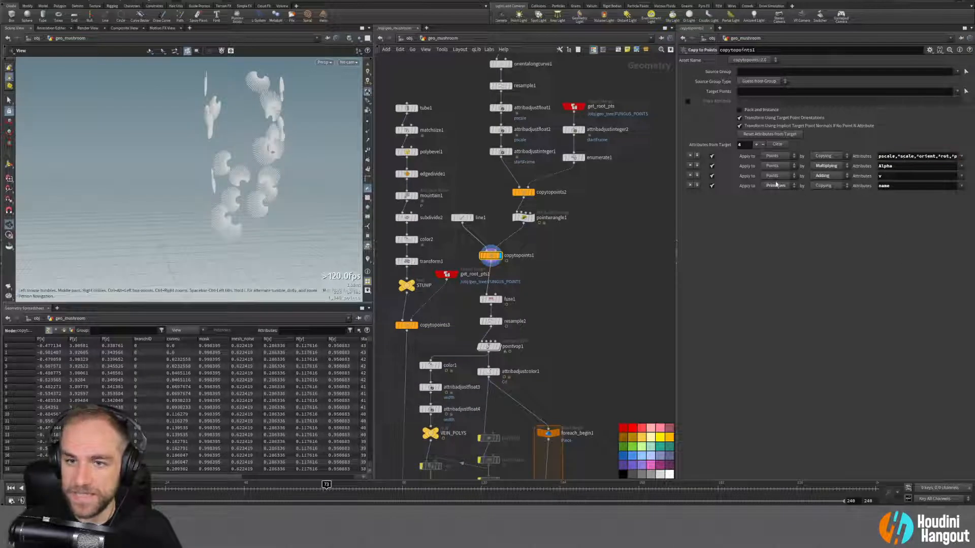
pyautogui.click(499, 299)
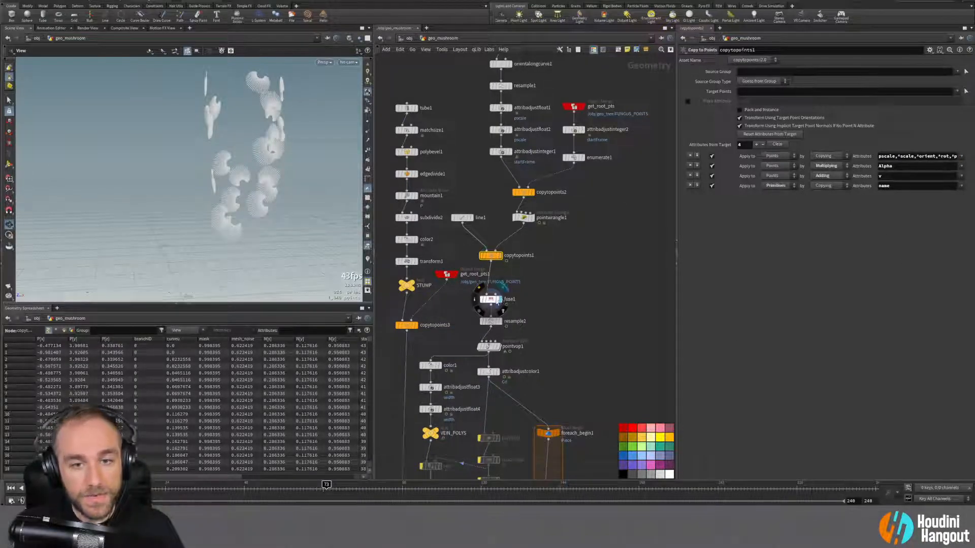
pyautogui.click(489, 299)
pyautogui.click(55, 331)
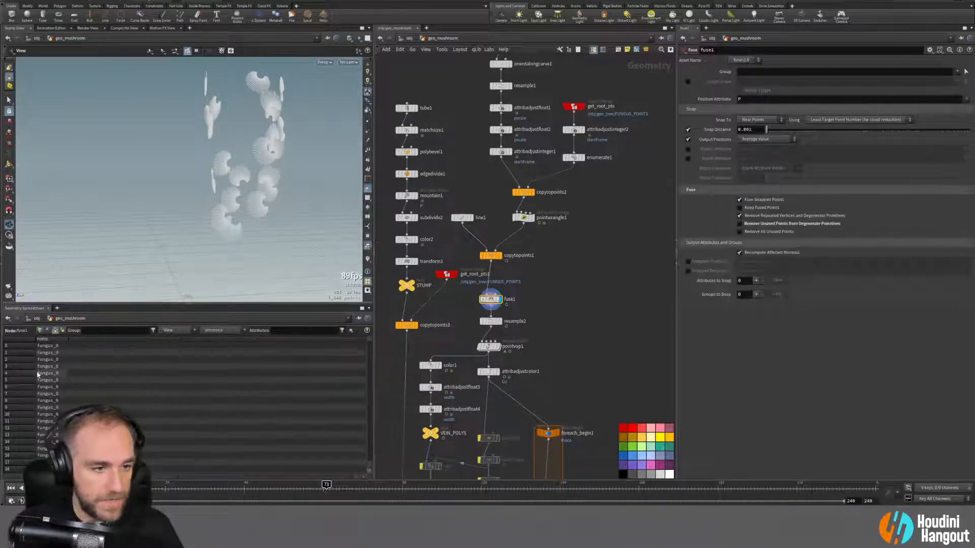
# Step: Display foreach_end1 and examine the name values of its primitives in the spreadsheet
pyautogui.moveTo(596, 374); pyautogui.dragTo(589, 292, button='middle')
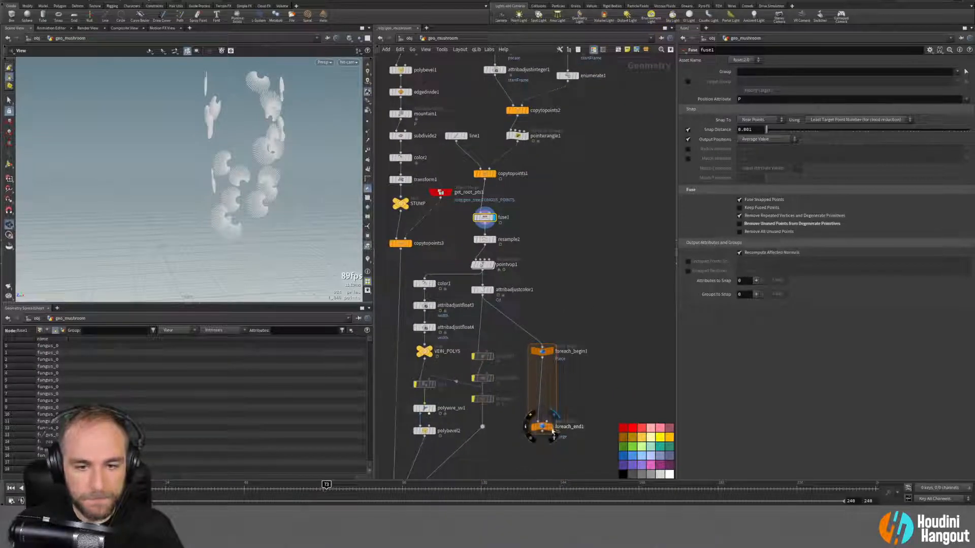
pyautogui.click(552, 427)
pyautogui.click(543, 427)
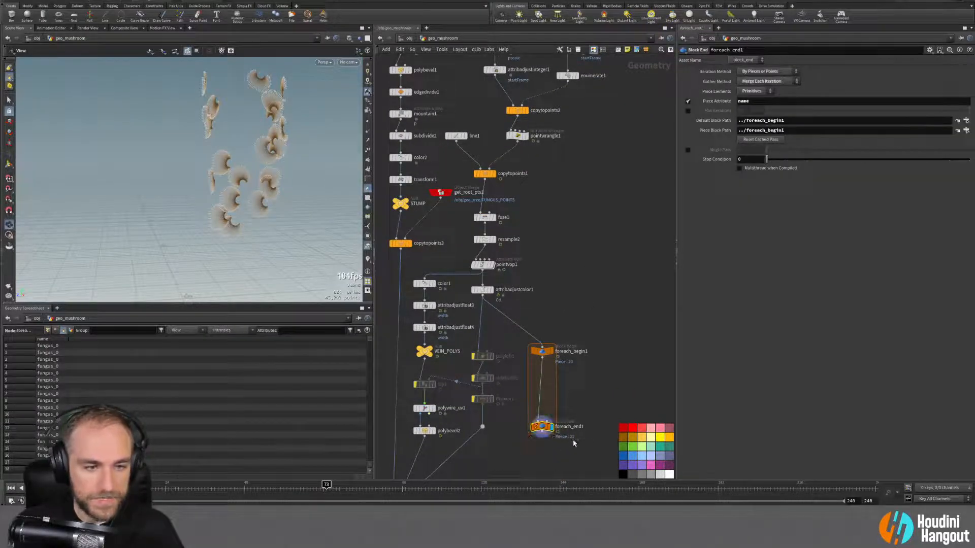
pyautogui.scroll(-15, 80, 362)
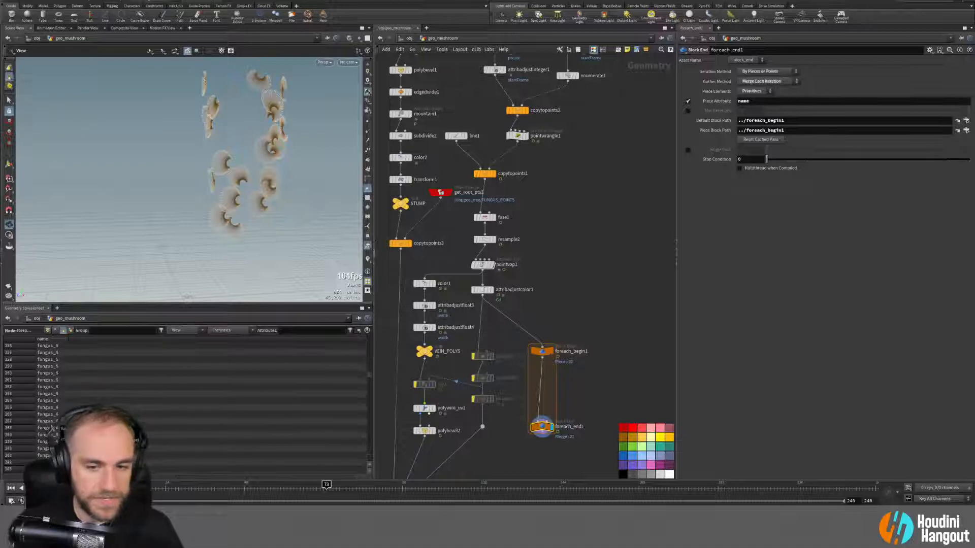
pyautogui.scroll(4, 52, 428)
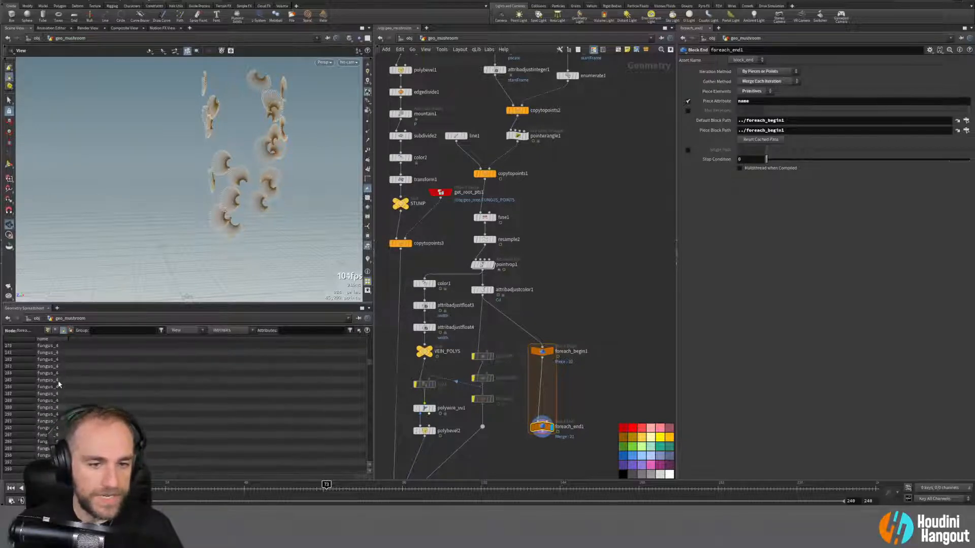
pyautogui.scroll(8, 59, 384)
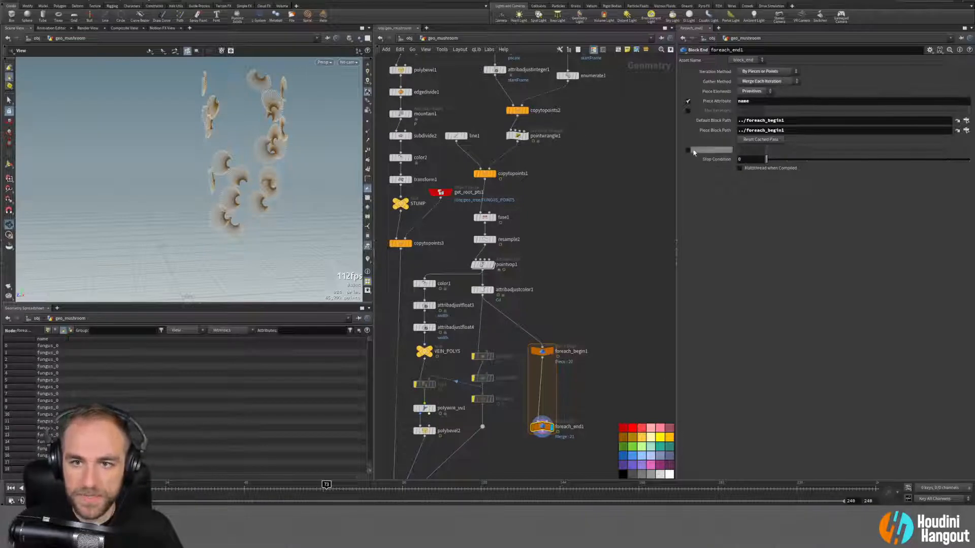
# Step: Preview single pass 0 of foreach_end1, and turn Single Pass off again
pyautogui.click(689, 150)
pyautogui.moveTo(768, 151); pyautogui.dragTo(731, 151)
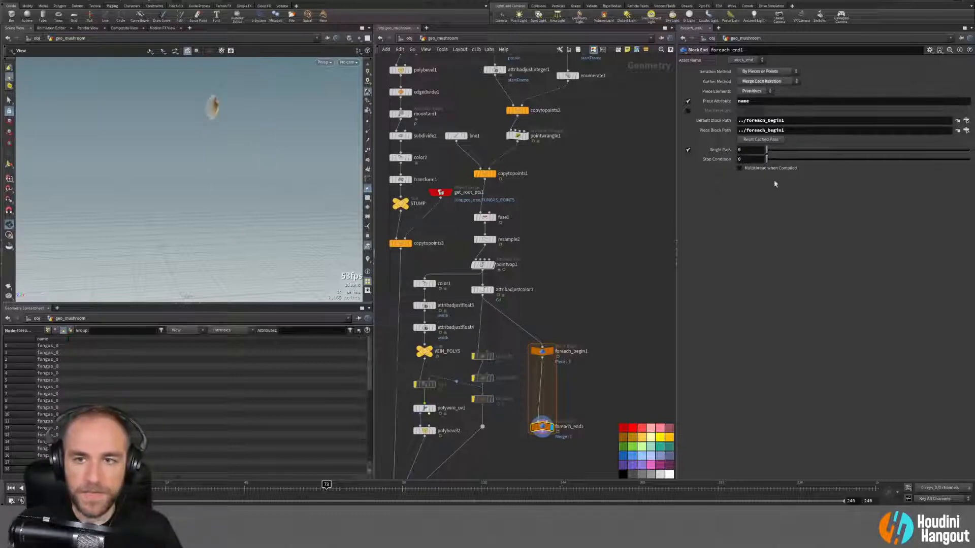
pyautogui.click(688, 150)
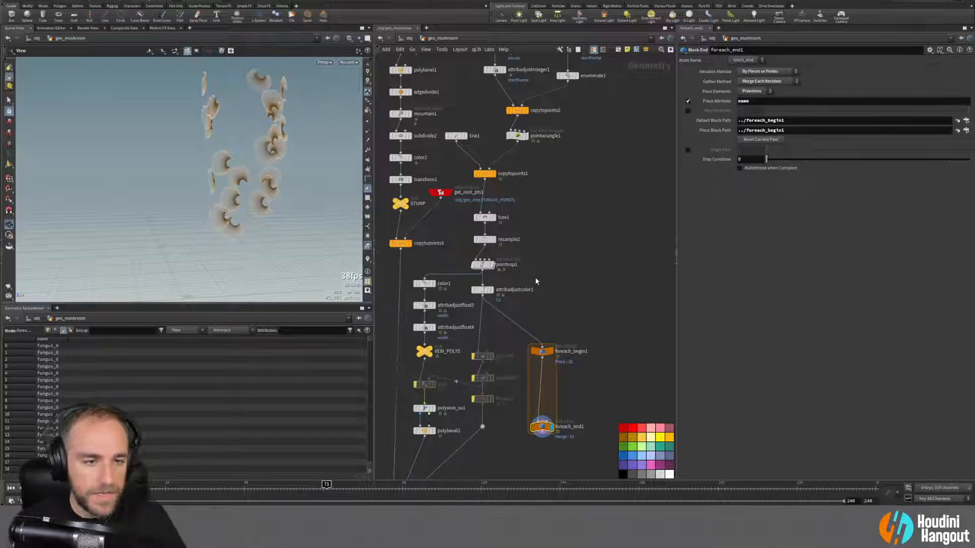
# Step: Move polyloft1 between foreach_begin1 and foreach_end1, and inspect the lofted surfaces between the veins
pyautogui.moveTo(541, 351); pyautogui.dragTo(542, 335)
pyautogui.moveTo(481, 354); pyautogui.dragTo(542, 368)
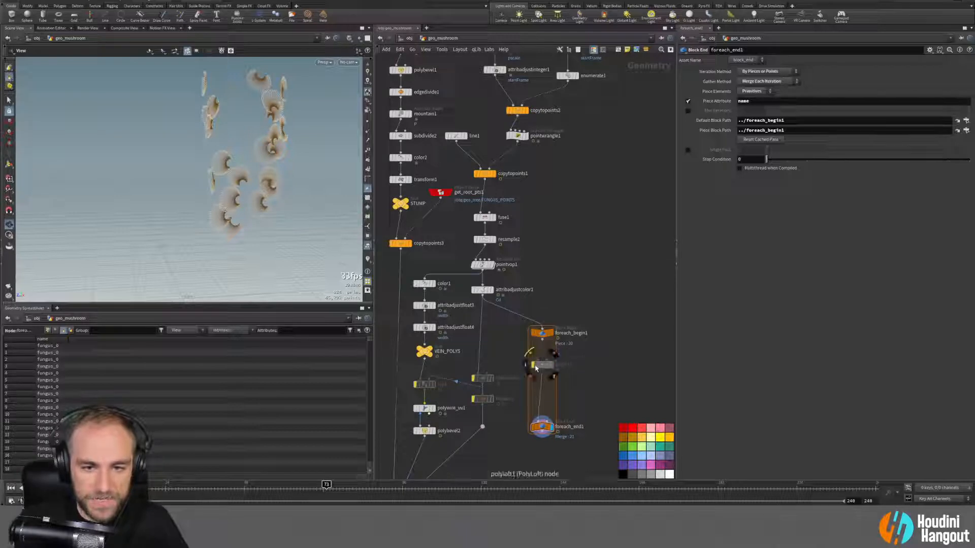
pyautogui.moveTo(228, 191); pyautogui.dragTo(211, 198)
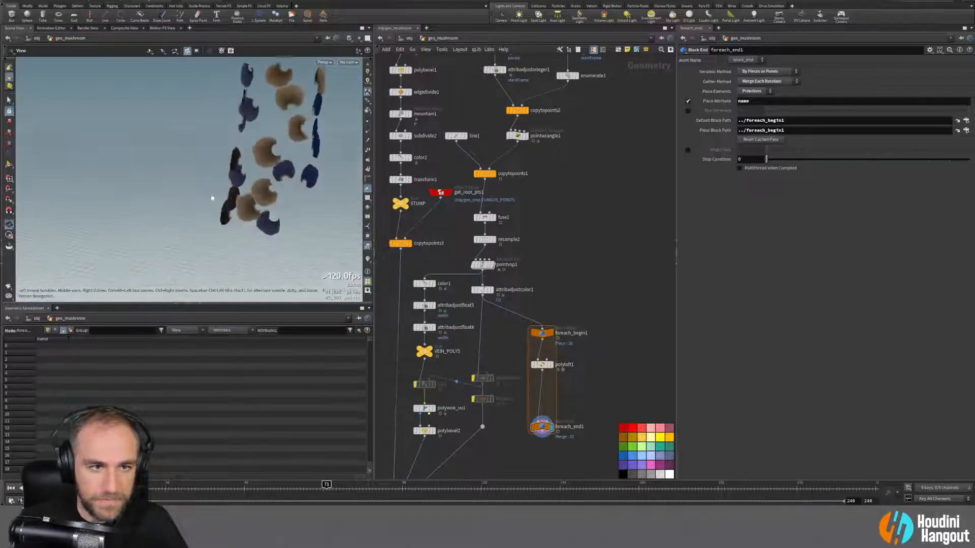
pyautogui.moveTo(211, 198); pyautogui.dragTo(374, 155, button='right')
pyautogui.moveTo(330, 185); pyautogui.dragTo(355, 209)
pyautogui.moveTo(530, 365); pyautogui.dragTo(531, 357)
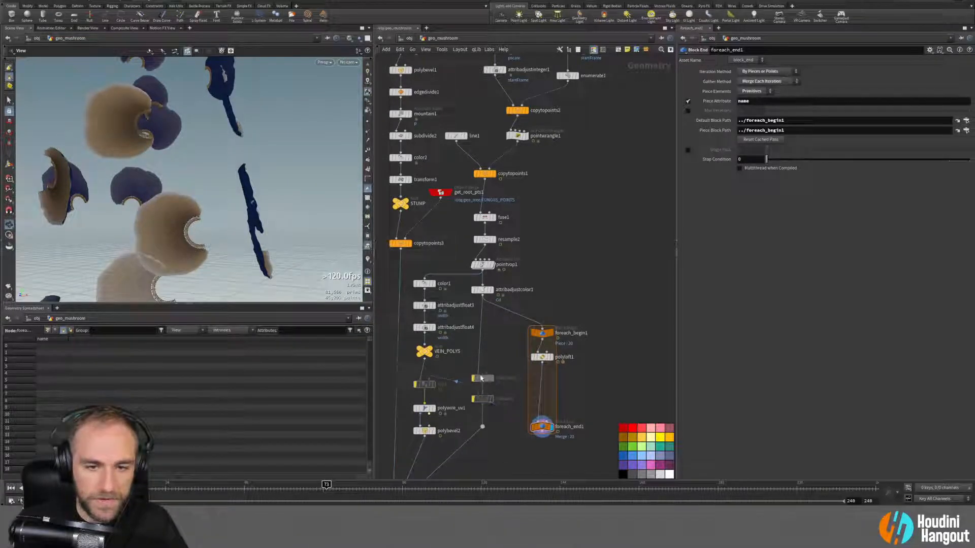
# Step: Wire foreach_end1 into subdivide1 and line up the for-each block between attribadjustcolor1 and subdivide1
pyautogui.moveTo(482, 381)
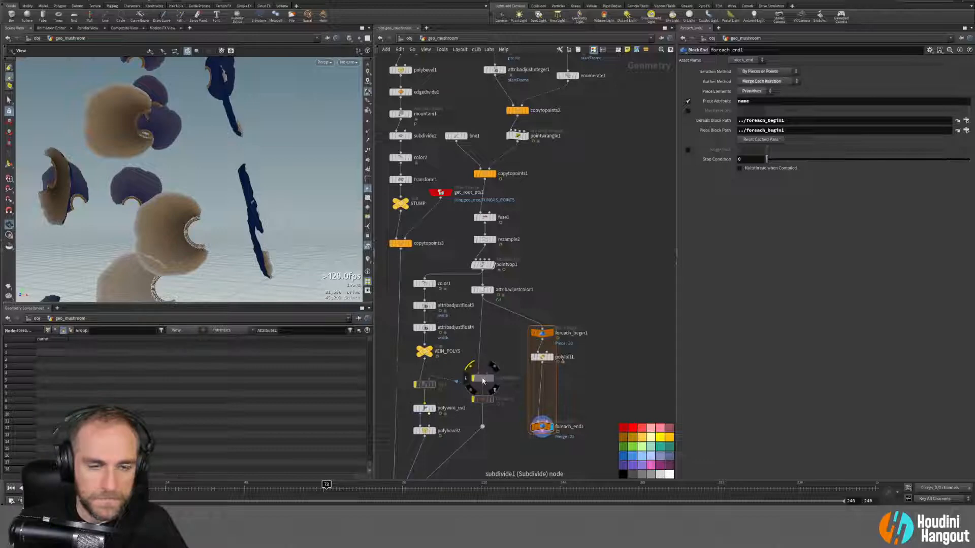
pyautogui.click(543, 435)
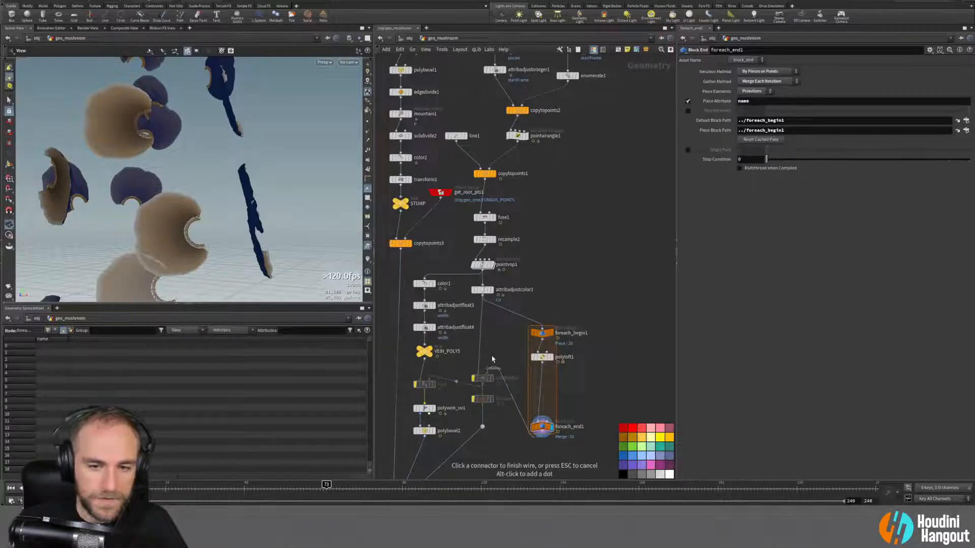
pyautogui.click(482, 374)
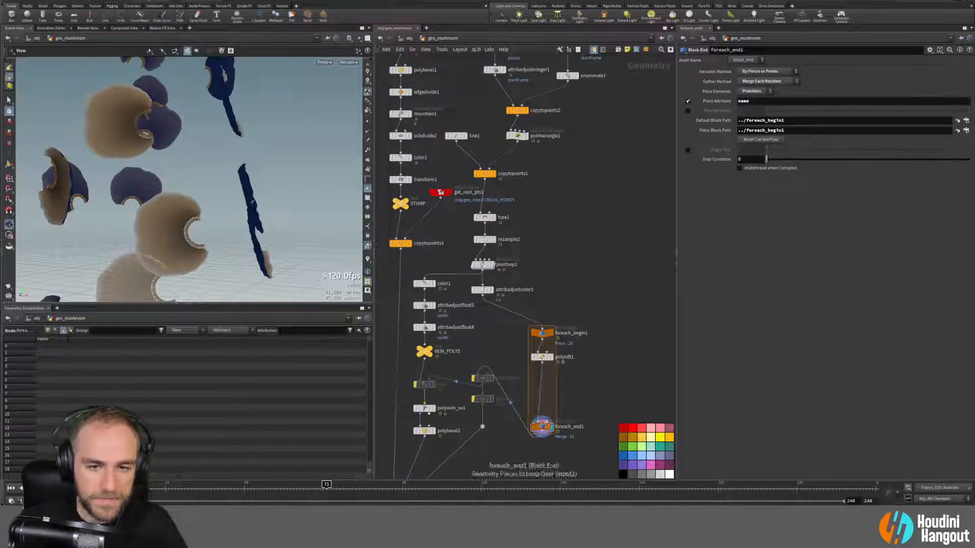
pyautogui.moveTo(542, 428); pyautogui.dragTo(542, 385)
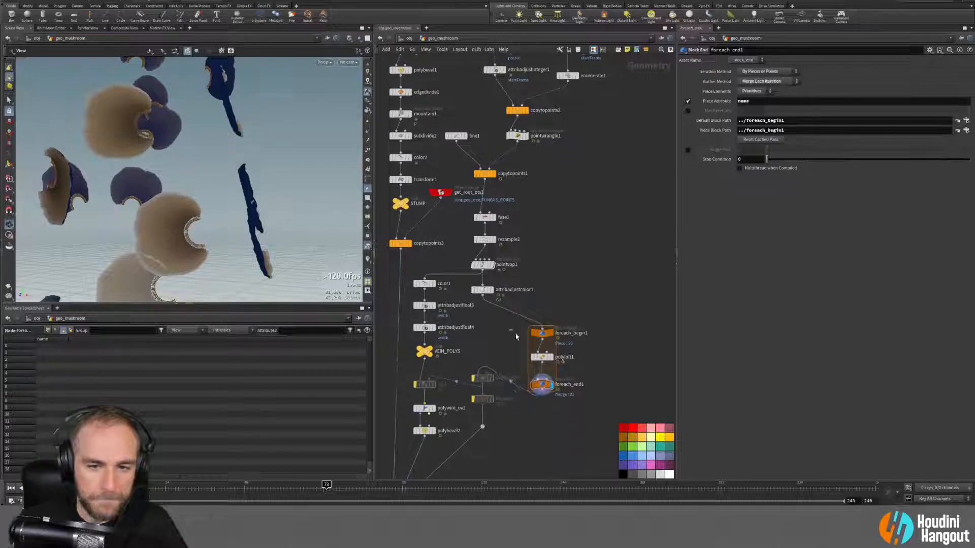
pyautogui.moveTo(515, 335); pyautogui.dragTo(571, 403)
pyautogui.moveTo(533, 357); pyautogui.dragTo(473, 334)
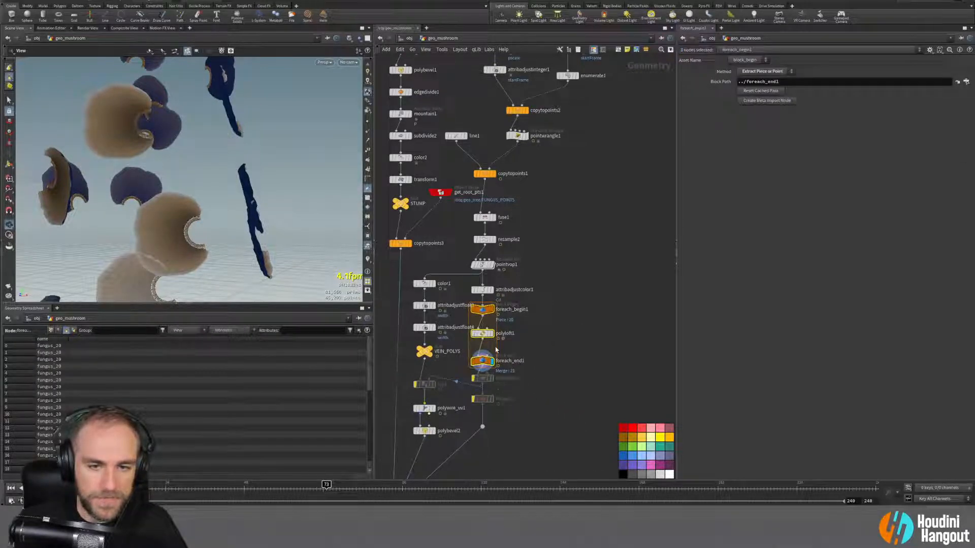
# Step: Re-enable subdivide1, thicken1 and ray1, and display merge1
pyautogui.moveTo(458, 373); pyautogui.dragTo(483, 390)
pyautogui.moveTo(483, 427); pyautogui.dragTo(483, 449)
pyautogui.moveTo(477, 458); pyautogui.dragTo(509, 448, button='middle')
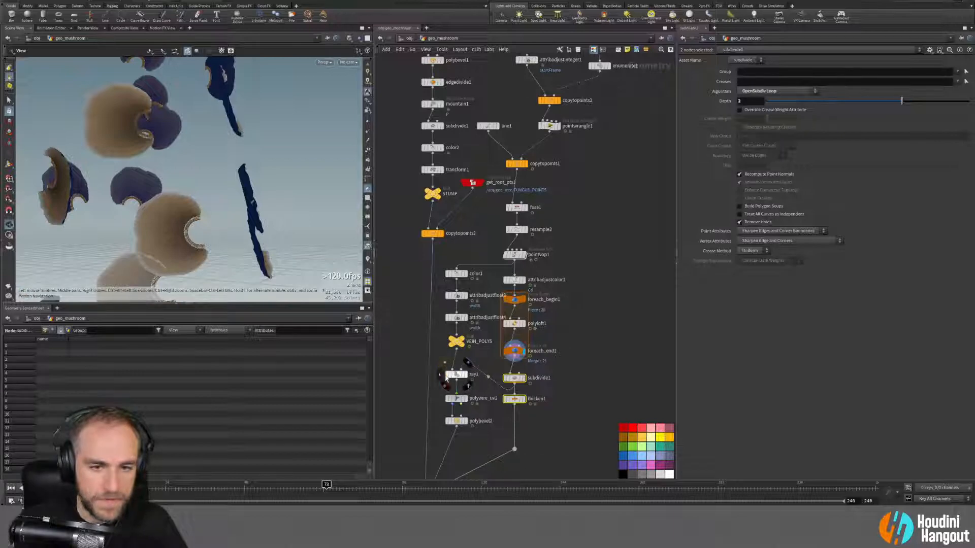
pyautogui.moveTo(492, 445); pyautogui.dragTo(509, 394, button='middle')
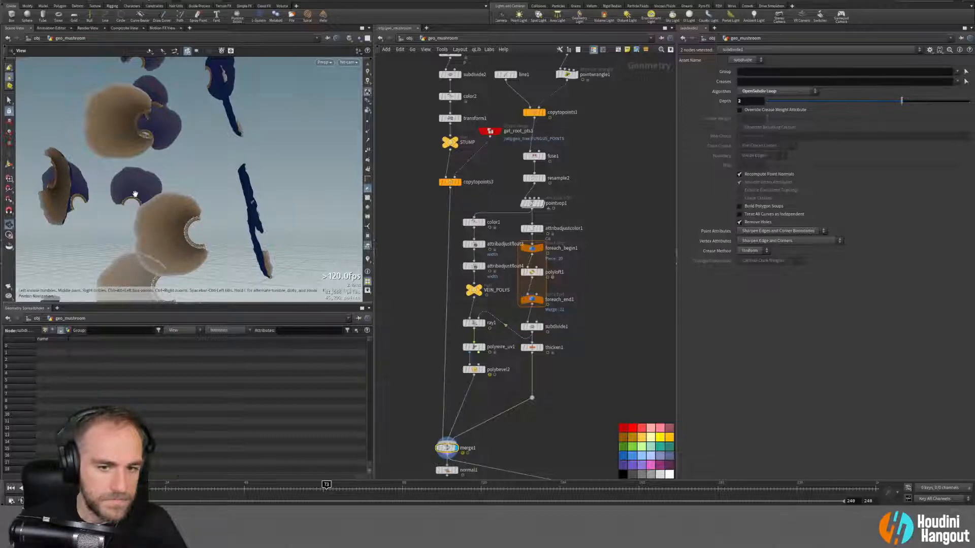
# Step: Inspect how the merged mushroom surface covers the veins, and set the Depth of thicken1 to 0.001
pyautogui.moveTo(181, 216); pyautogui.dragTo(90, 219)
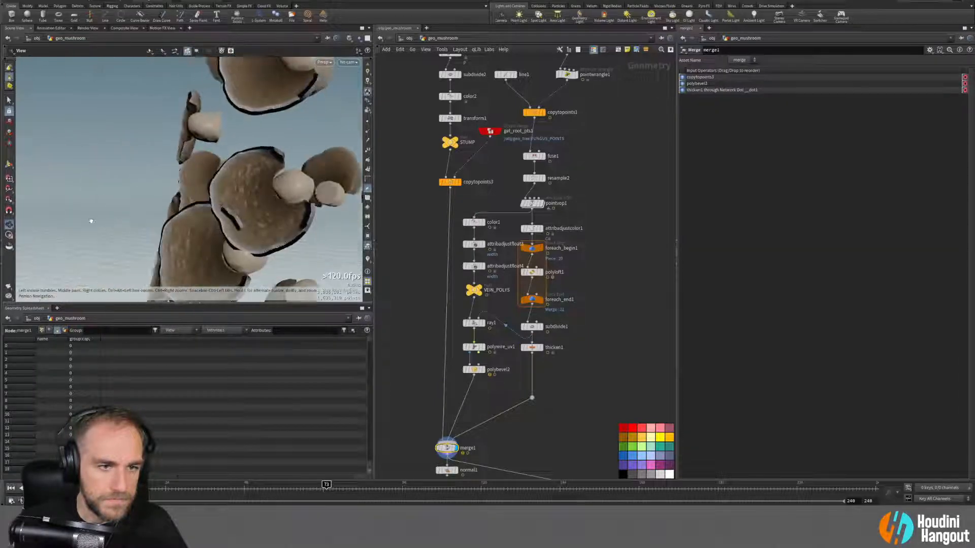
pyautogui.moveTo(239, 194); pyautogui.dragTo(294, 213, button='right')
pyautogui.moveTo(294, 214); pyautogui.dragTo(292, 229)
pyautogui.moveTo(280, 217); pyautogui.dragTo(330, 228, button='right')
pyautogui.moveTo(331, 228); pyautogui.dragTo(220, 215)
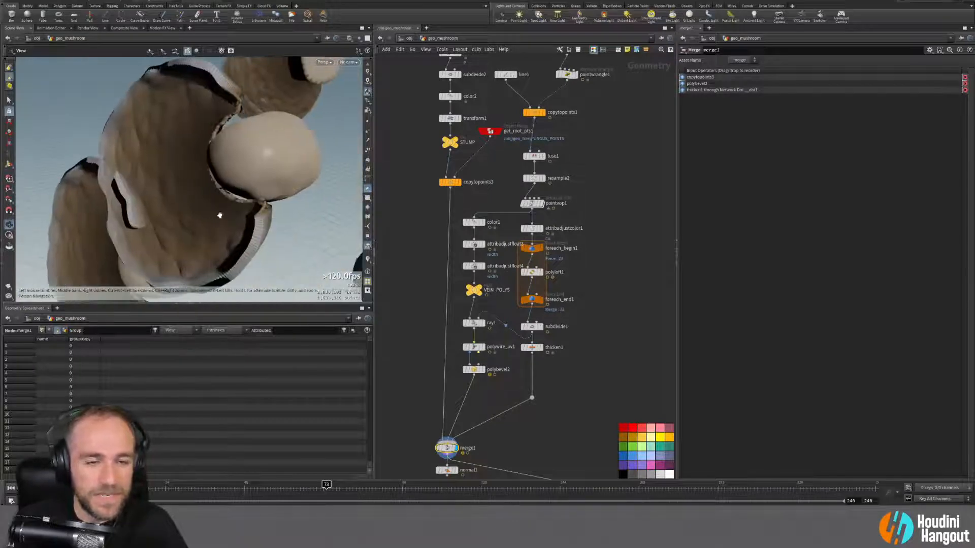
pyautogui.click(532, 348)
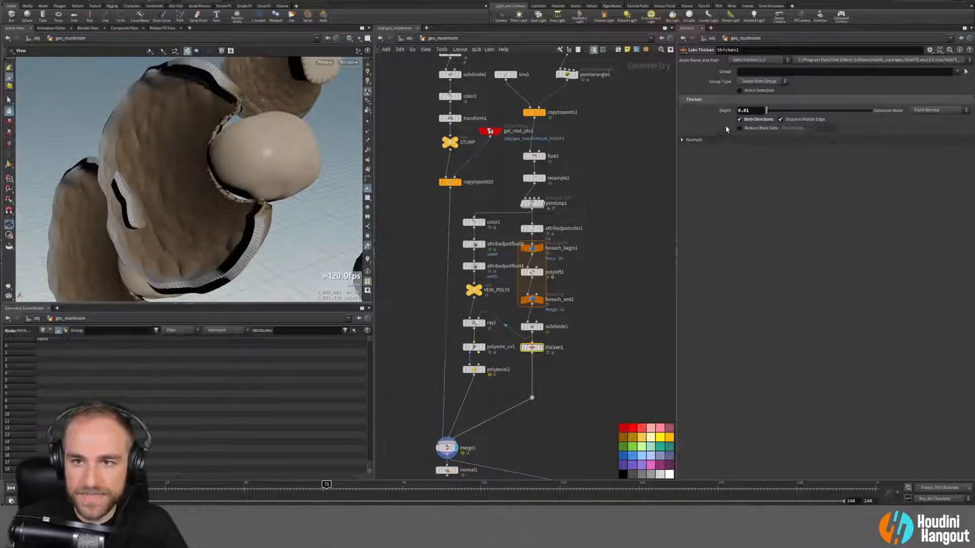
pyautogui.write('0')
pyautogui.press('Return')
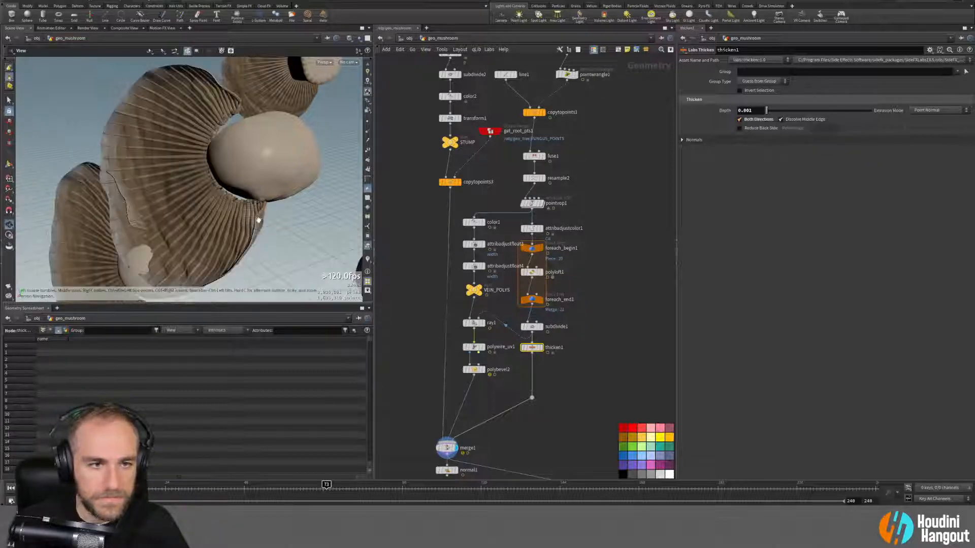
# Step: Examine the mushroom surface's rim up close, comparing the geometry of VEIN_POLYS, attribadjustcolor1 and subdivide1
pyautogui.moveTo(258, 218); pyautogui.dragTo(248, 226)
pyautogui.moveTo(248, 227); pyautogui.dragTo(308, 178, button='right')
pyautogui.moveTo(255, 224); pyautogui.dragTo(229, 159)
pyautogui.click(475, 290)
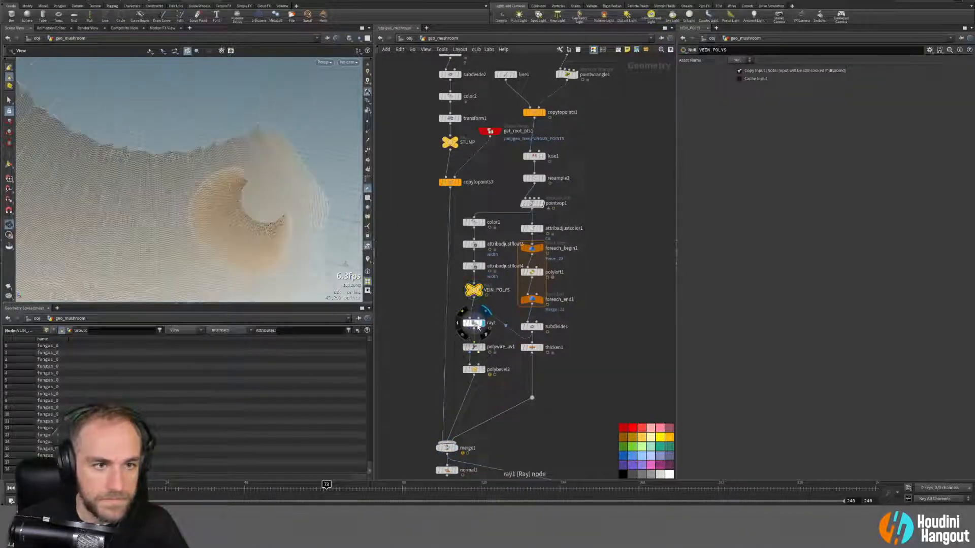
pyautogui.click(533, 229)
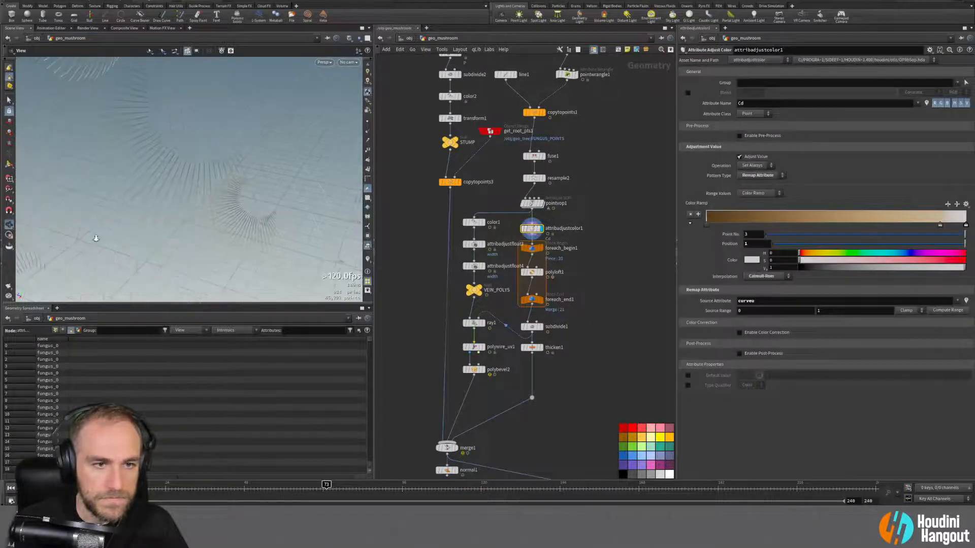
pyautogui.click(544, 317)
pyautogui.click(523, 327)
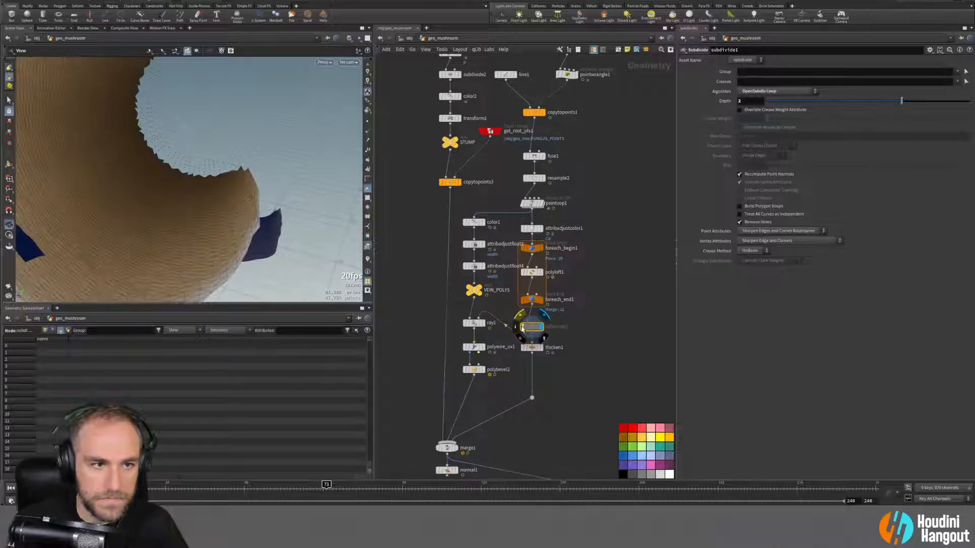
pyautogui.moveTo(167, 223); pyautogui.dragTo(177, 157)
pyautogui.moveTo(144, 186); pyautogui.dragTo(175, 156)
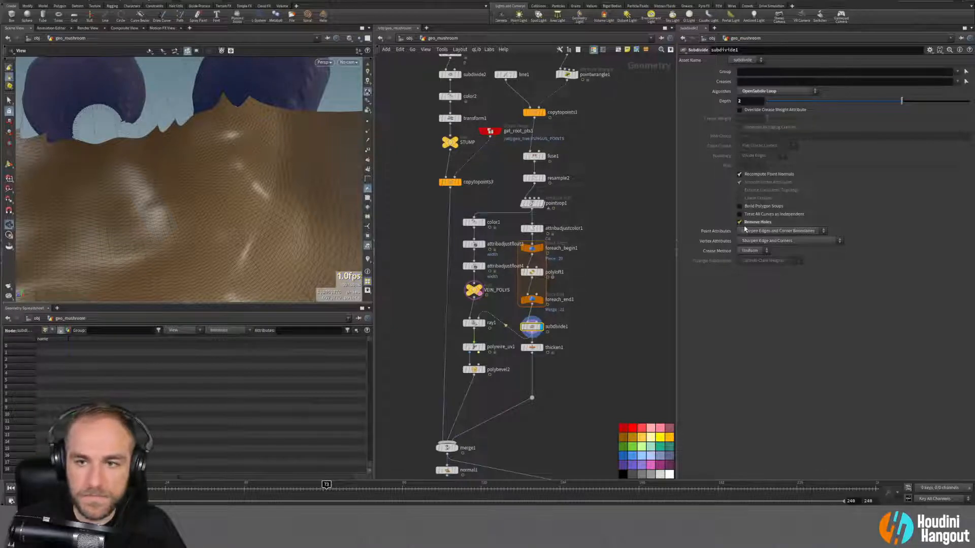
# Step: Try No Boundary Interpolation for the Point Attributes of subdivide1, and check the available Vertex Attributes options
pyautogui.click(754, 232)
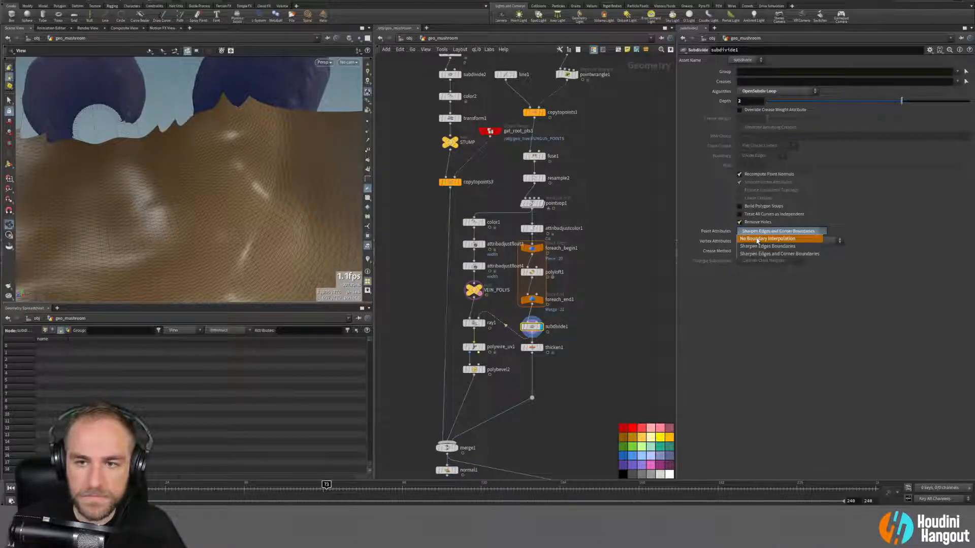
pyautogui.click(757, 239)
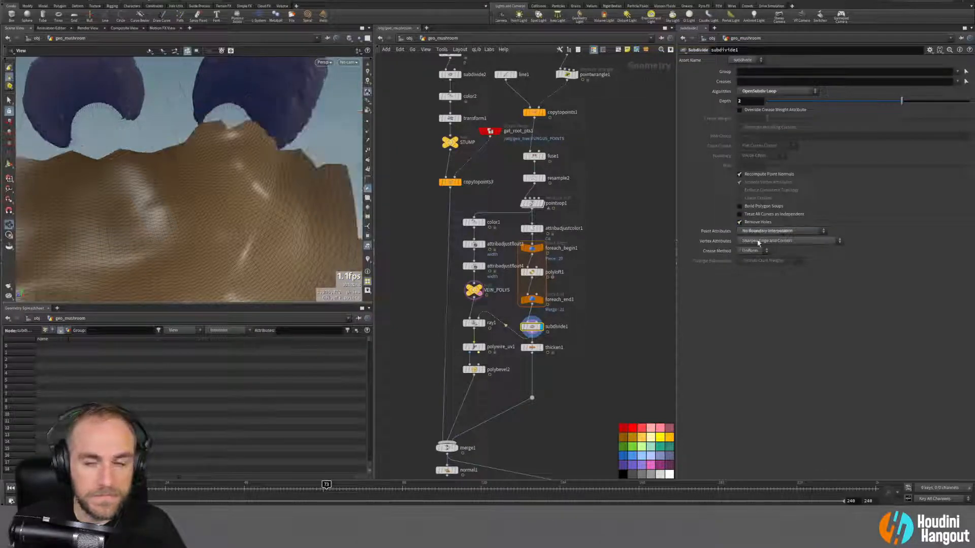
pyautogui.click(766, 246)
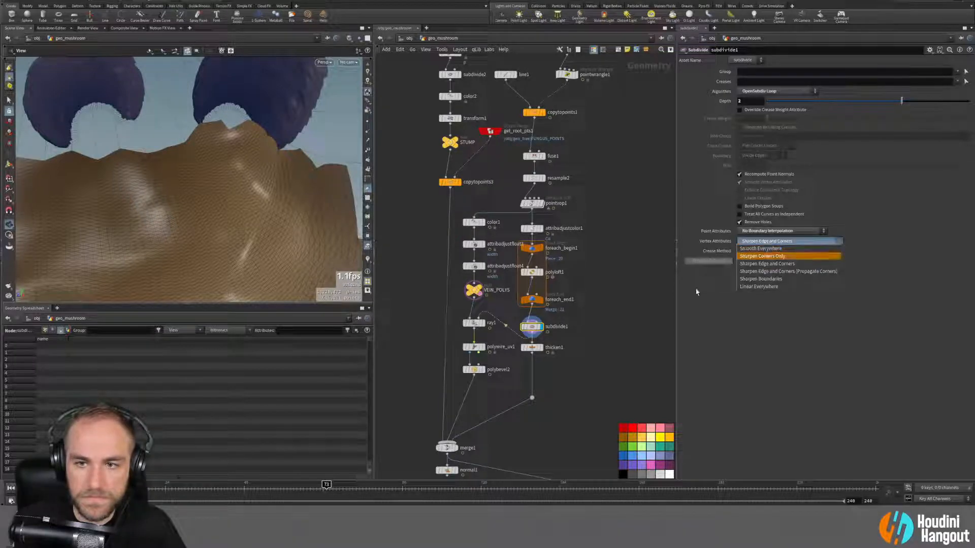
pyautogui.click(745, 259)
pyautogui.click(748, 252)
pyautogui.click(749, 258)
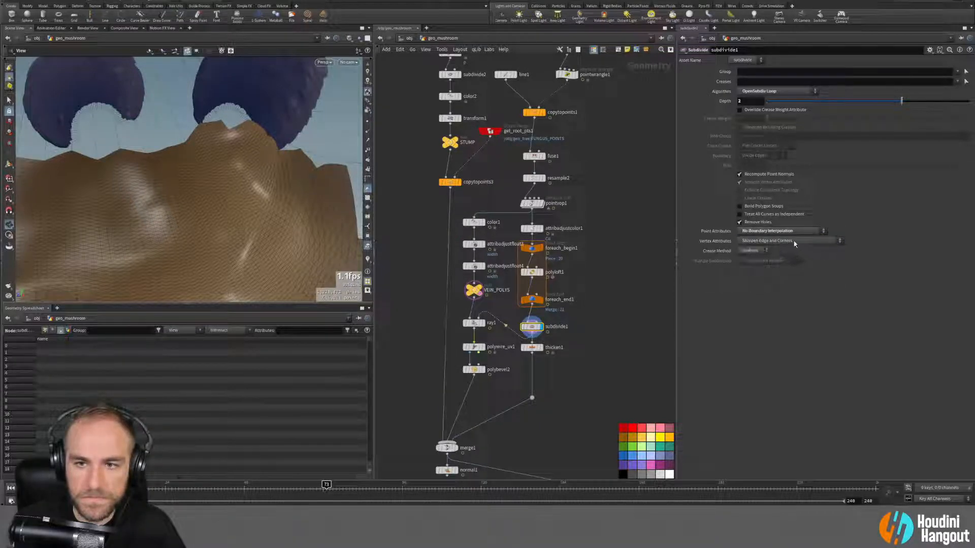
# Step: Compare Sharpen Edges Boundaries and Sharpen Edges and Corner Boundaries with No Boundary Interpolation for the Point Attributes of subdivide1
pyautogui.click(782, 231)
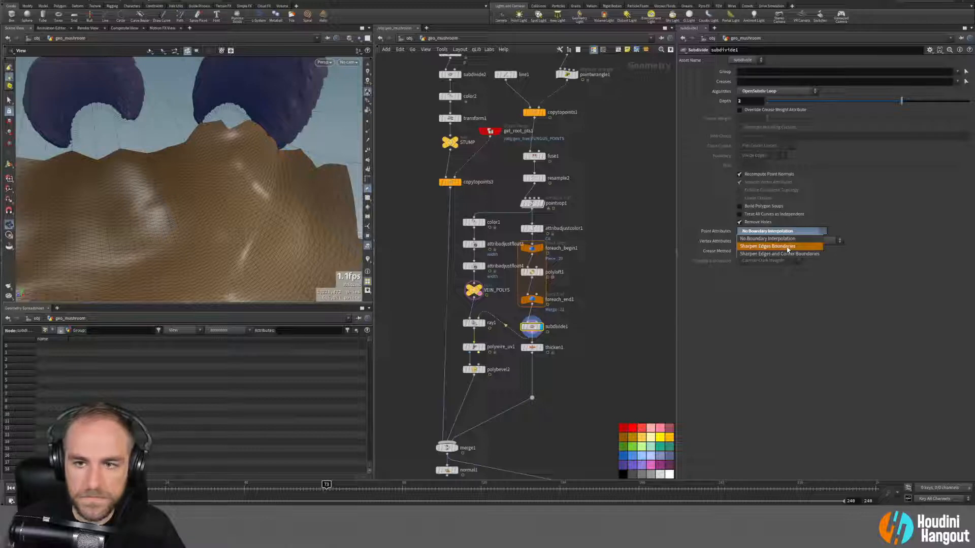
pyautogui.click(788, 247)
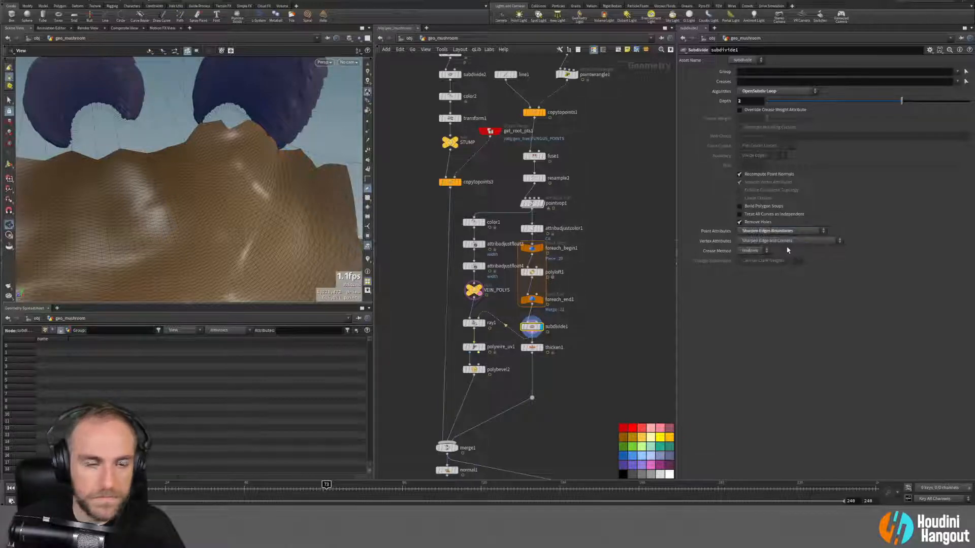
pyautogui.click(786, 233)
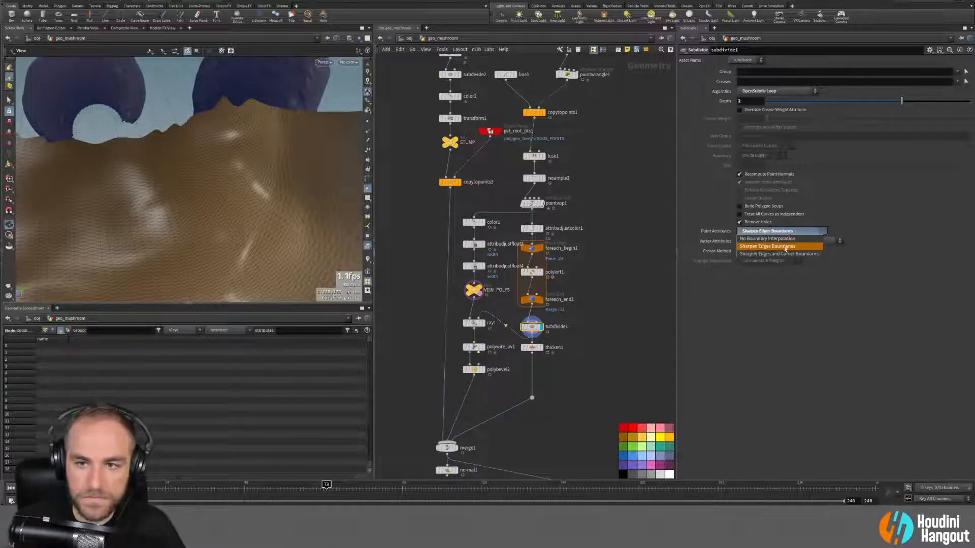
pyautogui.click(785, 254)
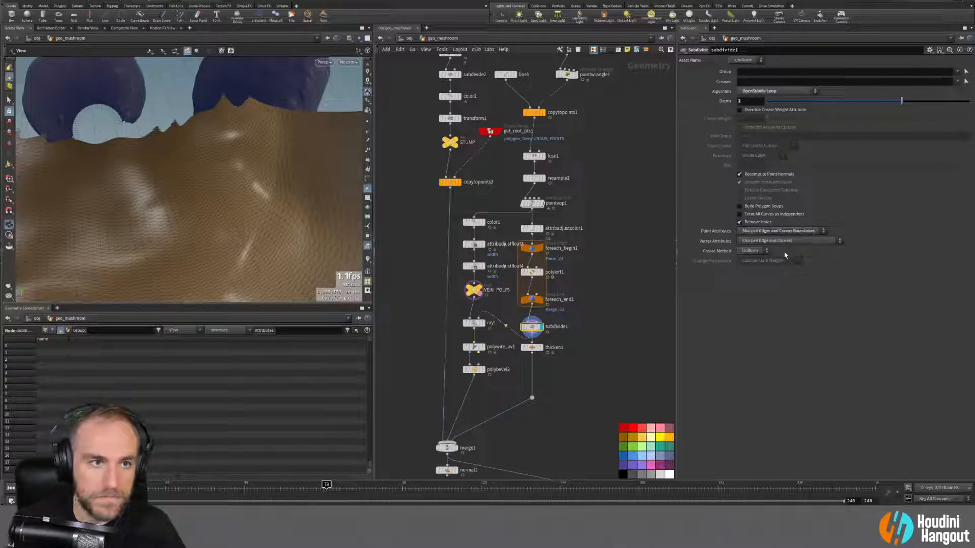
pyautogui.click(784, 232)
pyautogui.click(771, 252)
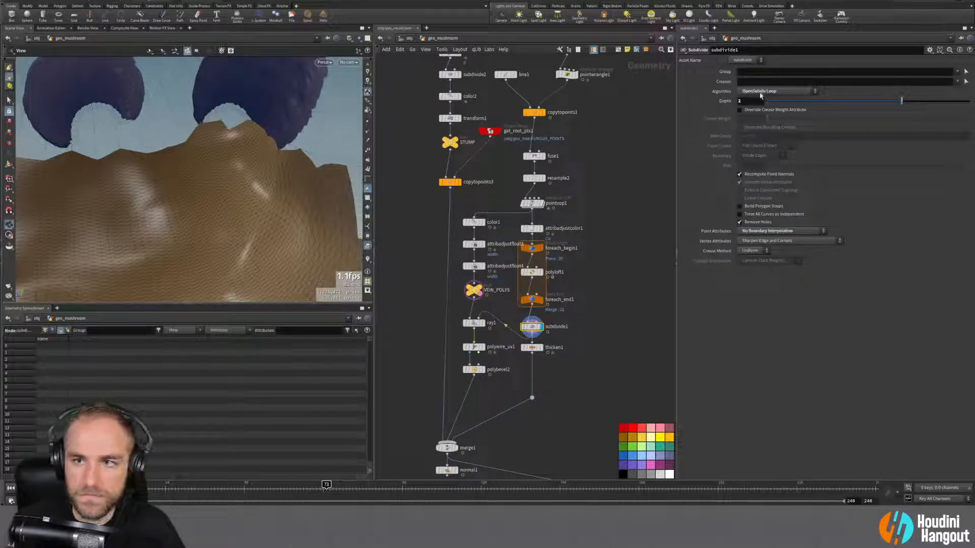
# Step: Set the Depth of subdivide1 to 1, and display foreach_end1 to check the loft before subdivision
pyautogui.click(829, 102)
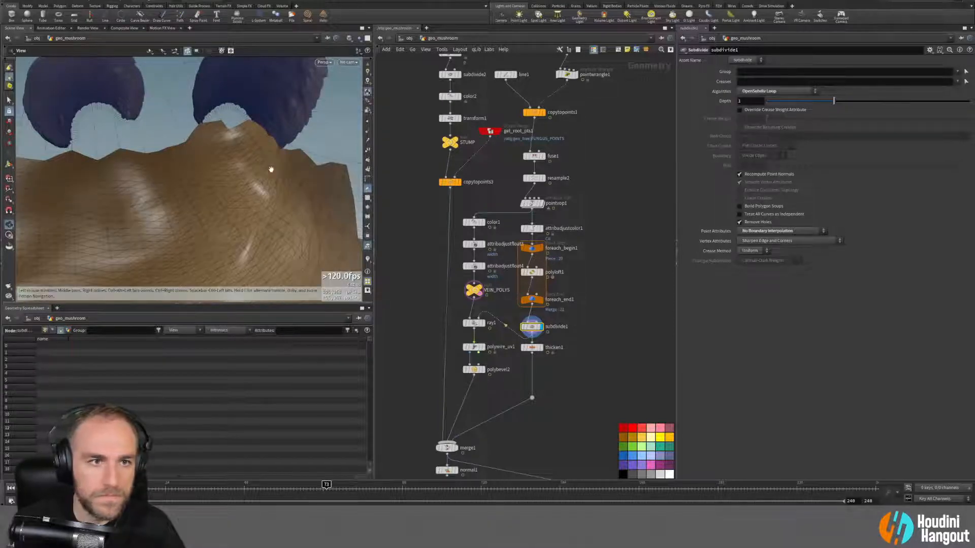
pyautogui.moveTo(213, 186); pyautogui.dragTo(127, 212)
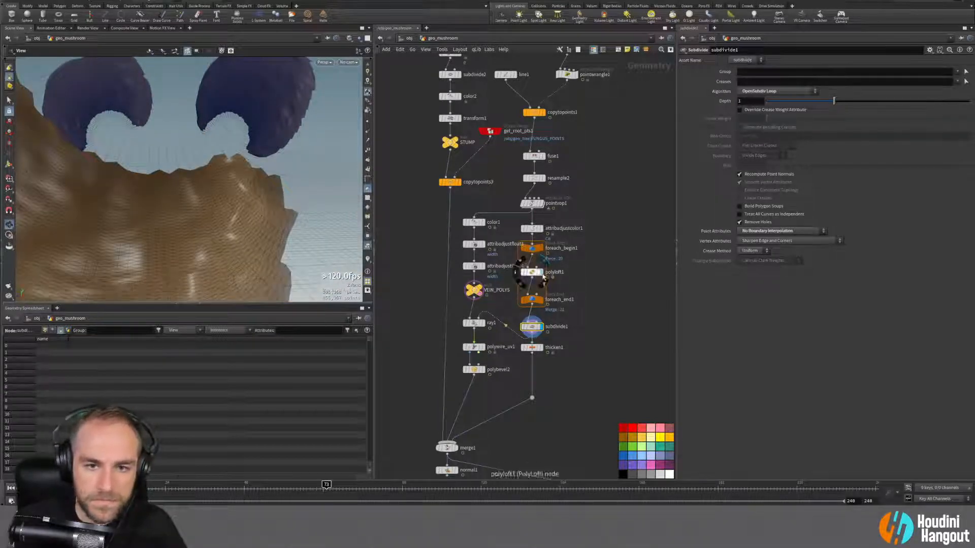
pyautogui.click(539, 272)
pyautogui.click(530, 273)
pyautogui.click(540, 300)
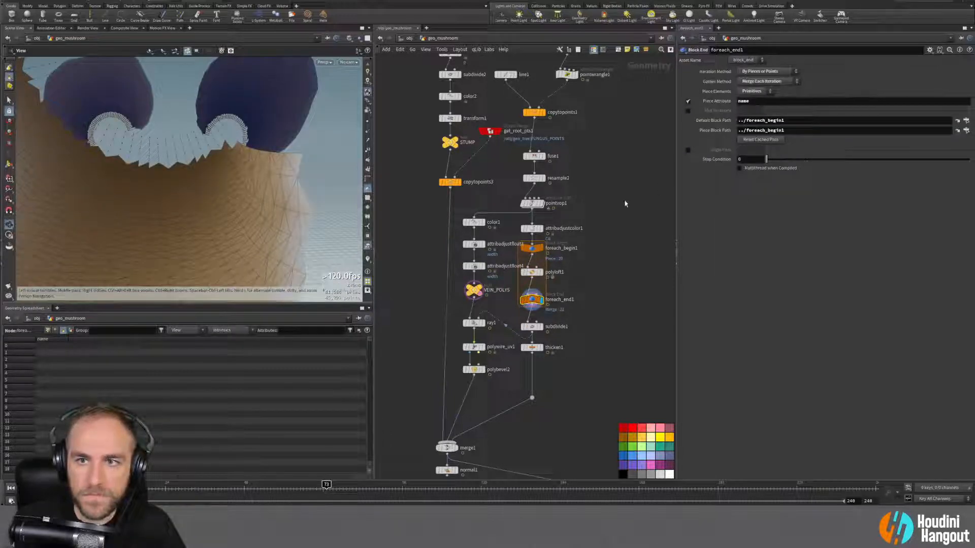
# Step: Try a Collinearity Tolerance of 0.0001 on polyloft1, and undo the change
pyautogui.click(532, 273)
pyautogui.moveTo(141, 170); pyautogui.dragTo(198, 173)
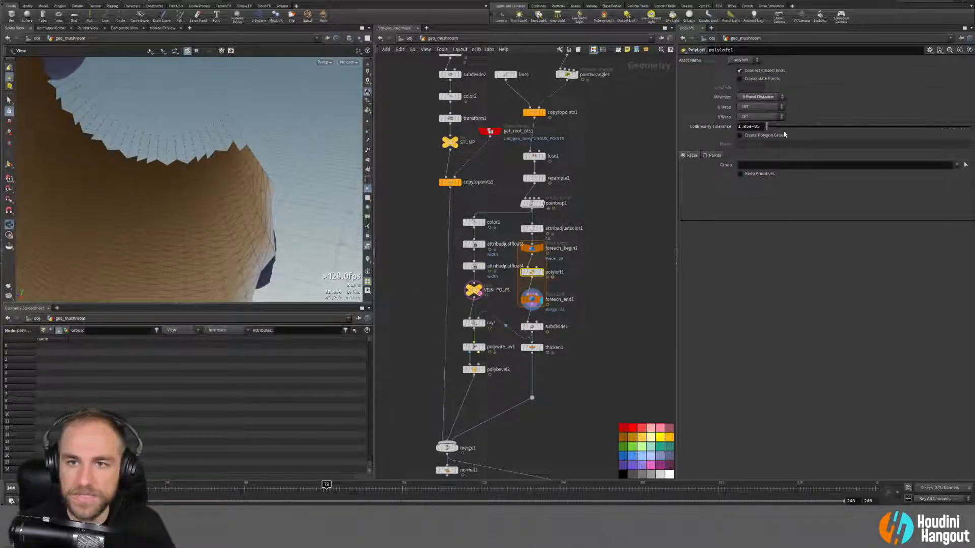
pyautogui.moveTo(766, 126); pyautogui.dragTo(766, 127)
pyautogui.moveTo(748, 127); pyautogui.dragTo(716, 176, button='middle')
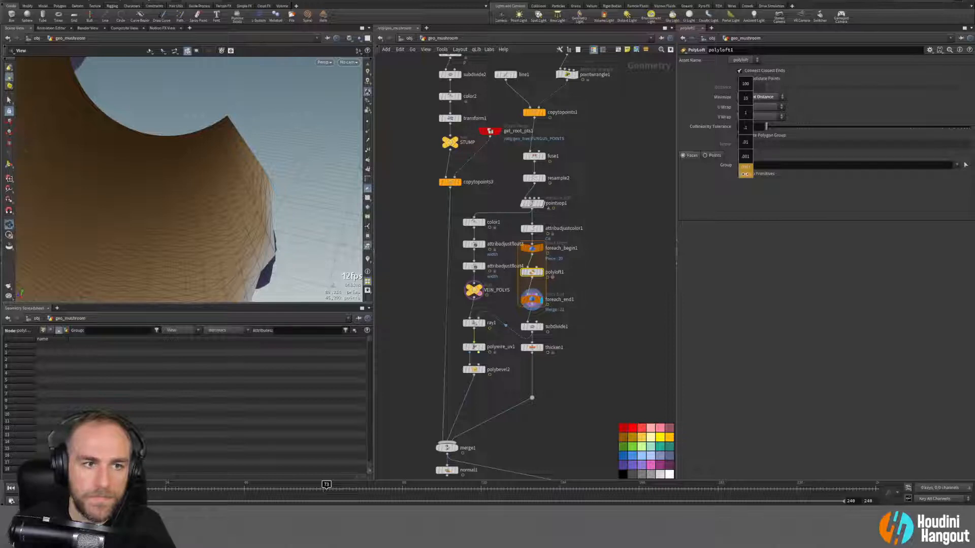
pyautogui.moveTo(750, 174); pyautogui.dragTo(756, 174, button='middle')
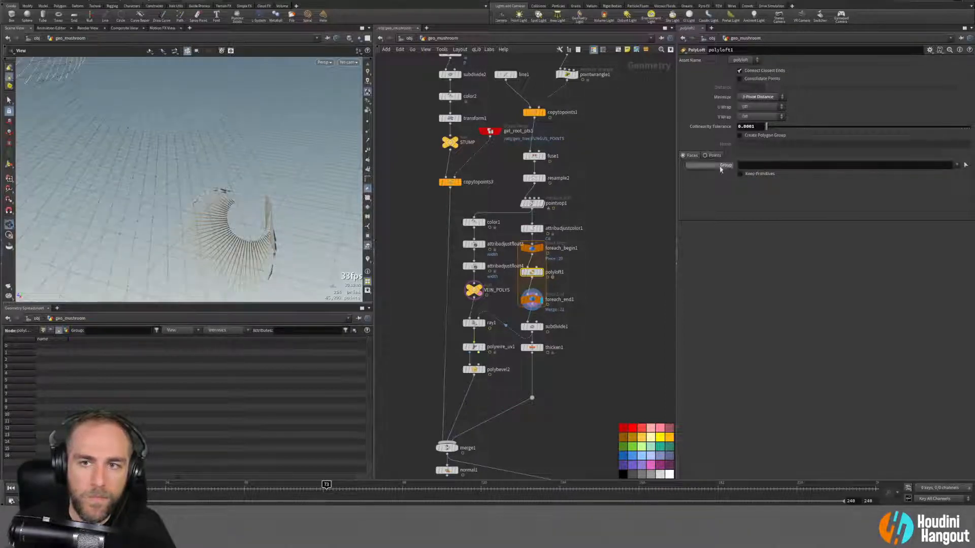
pyautogui.hotkey('ctrl', 'z')
pyautogui.hotkey('ctrl', 'z')
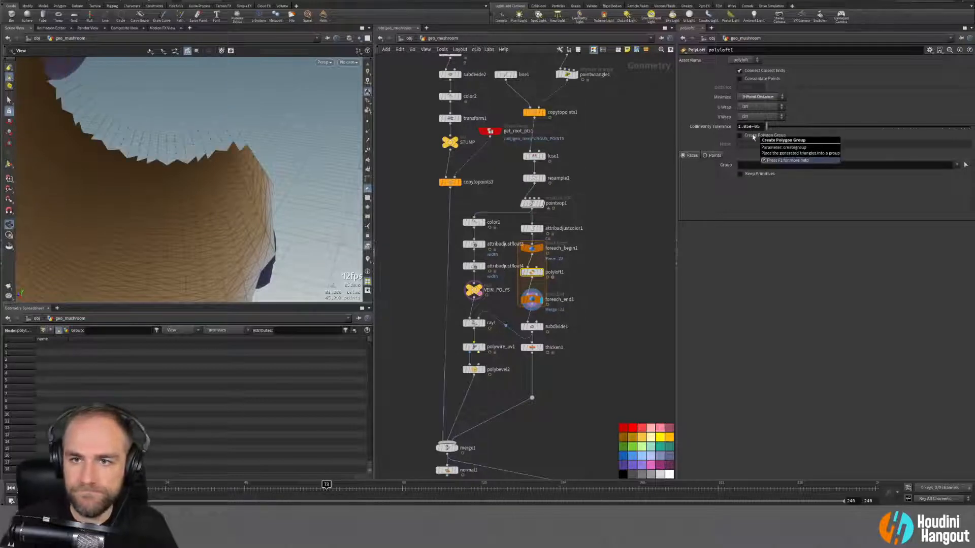
# Step: Set the Collinearity Tolerance of polyloft1 to 1.05e-06 and check the lofted surfaces
pyautogui.write('6')
pyautogui.press('Return')
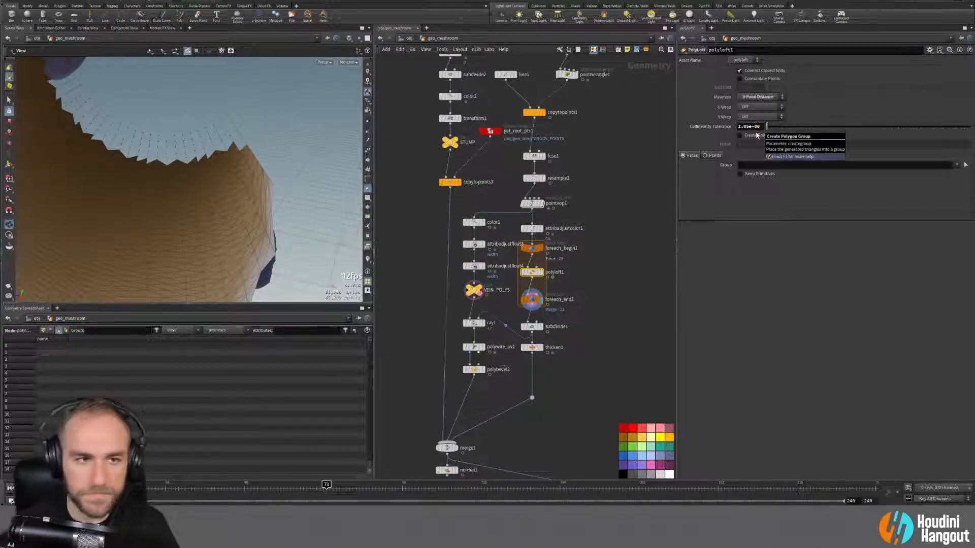
pyautogui.moveTo(192, 160); pyautogui.dragTo(244, 162)
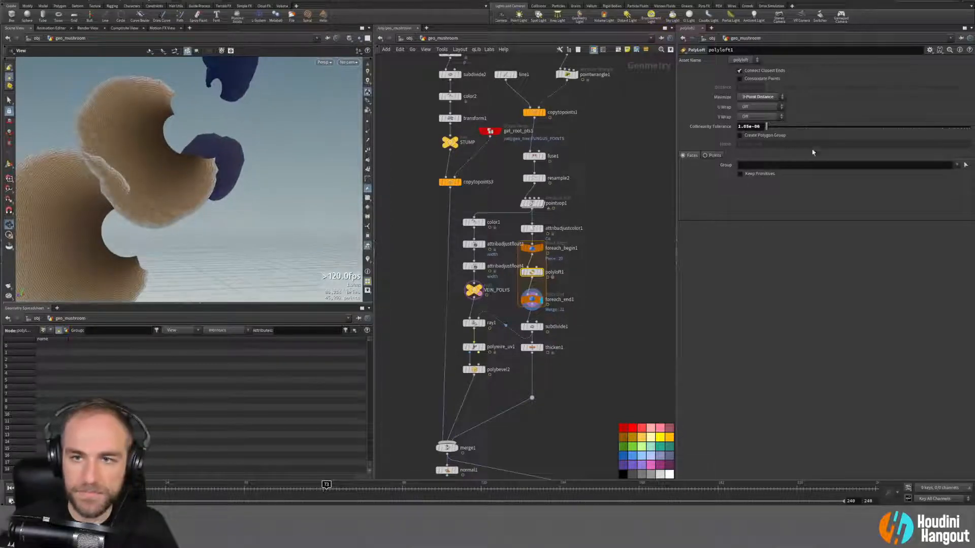
# Step: Display subdivide1, reset its Point Attributes to Sharpen Edges and Corner Boundaries, and inspect the smoothed surfaces
pyautogui.click(541, 327)
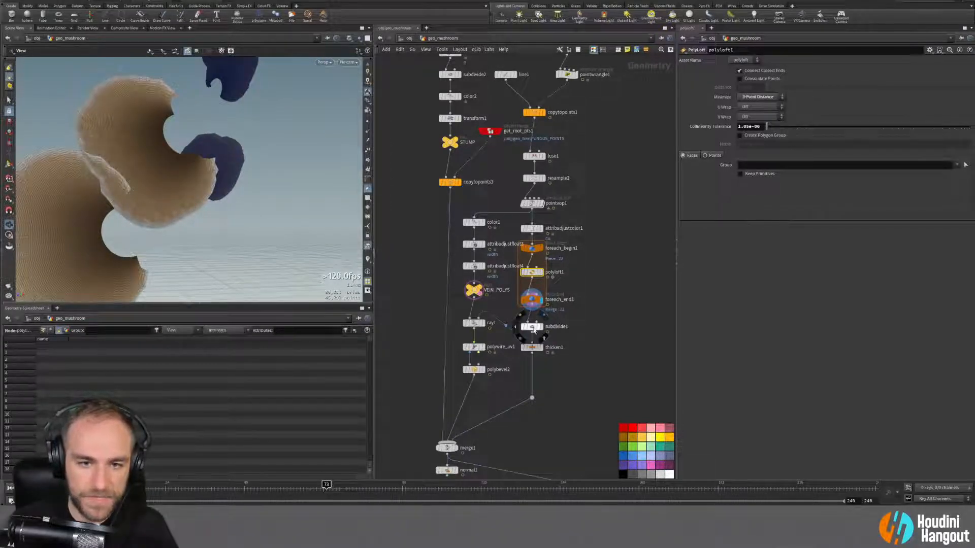
pyautogui.click(530, 326)
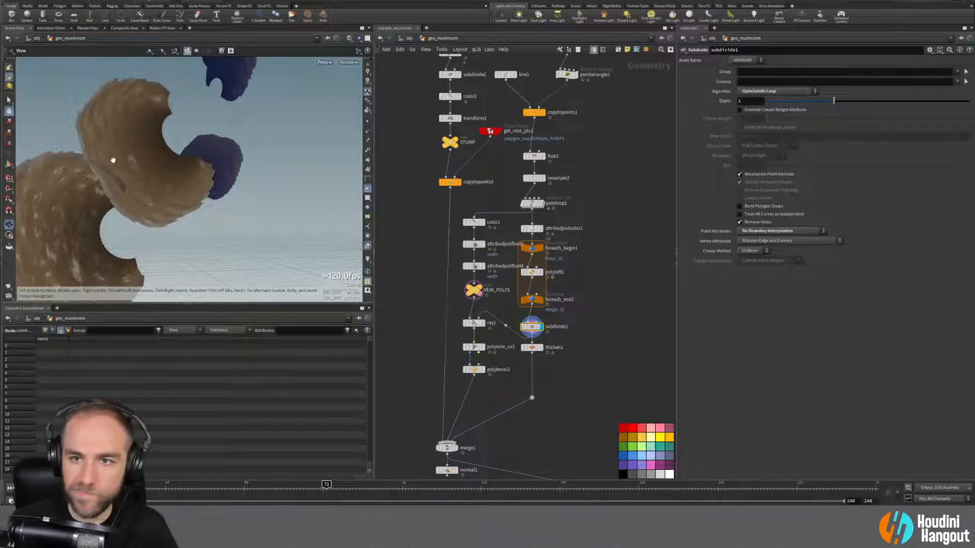
pyautogui.keyDown('ctrl'); pyautogui.middleClick(722, 232); pyautogui.keyUp('ctrl')
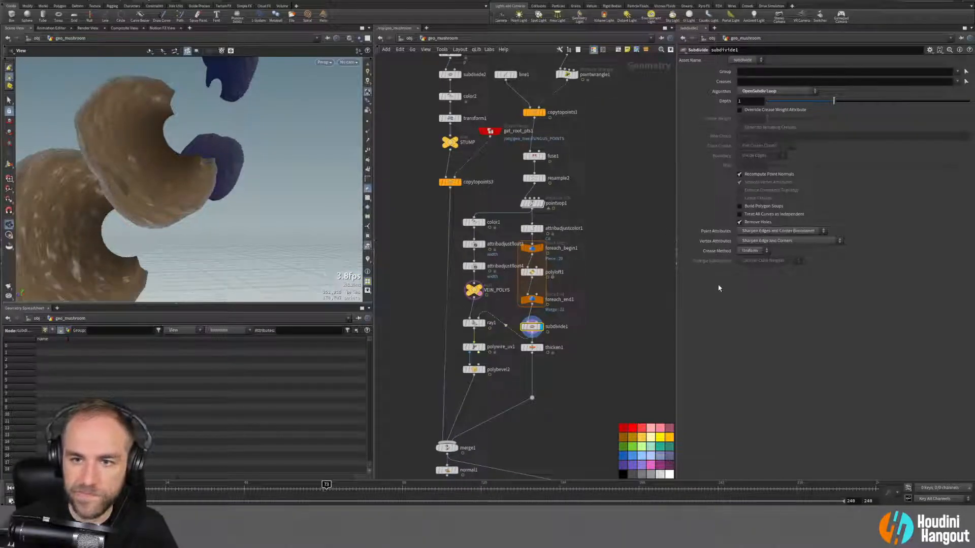
pyautogui.moveTo(203, 178); pyautogui.dragTo(189, 178)
pyautogui.moveTo(189, 178); pyautogui.dragTo(275, 170, button='right')
pyautogui.moveTo(275, 170); pyautogui.dragTo(100, 178)
pyautogui.moveTo(99, 179); pyautogui.dragTo(163, 158, button='right')
pyautogui.moveTo(162, 157); pyautogui.dragTo(292, 163)
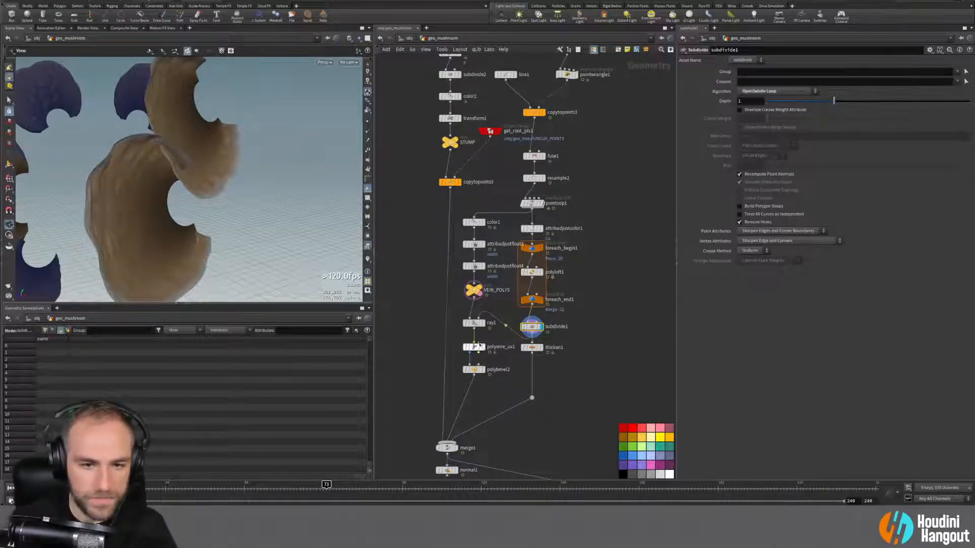
# Step: Examine the outputs of ray1, thicken1 and polybevel2 one after another, checking the surface thickness and the vein shapes
pyautogui.click(481, 323)
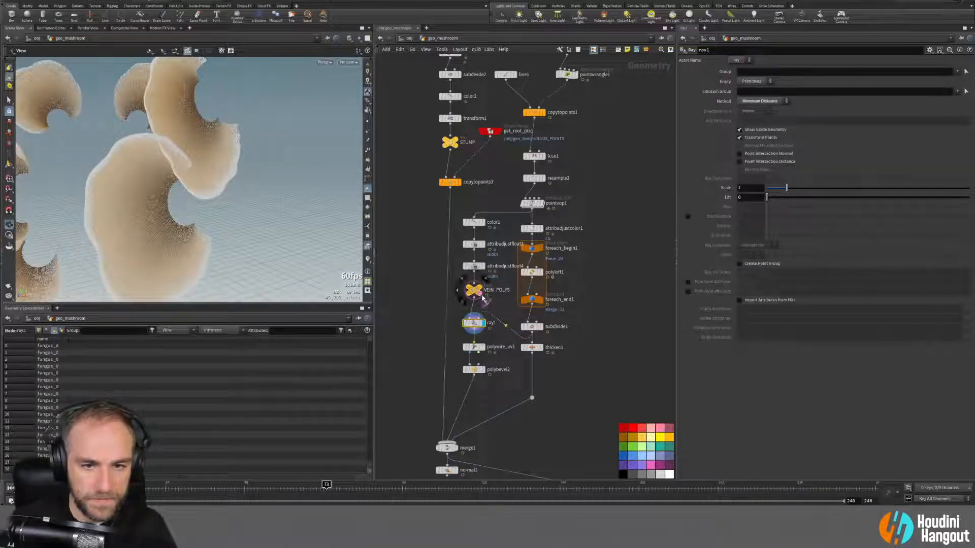
pyautogui.moveTo(479, 398); pyautogui.dragTo(493, 373, button='middle')
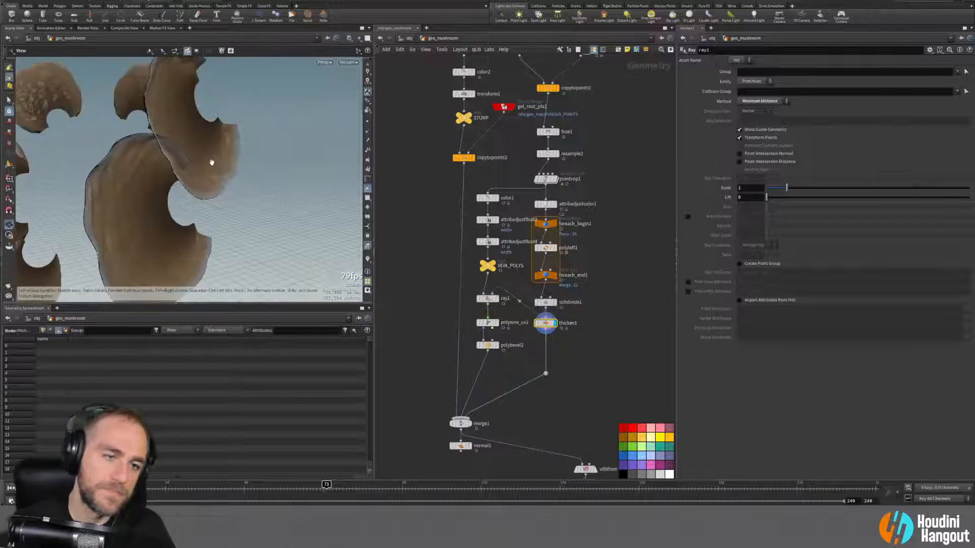
pyautogui.moveTo(212, 161); pyautogui.dragTo(210, 161)
pyautogui.moveTo(210, 162); pyautogui.dragTo(230, 128, button='right')
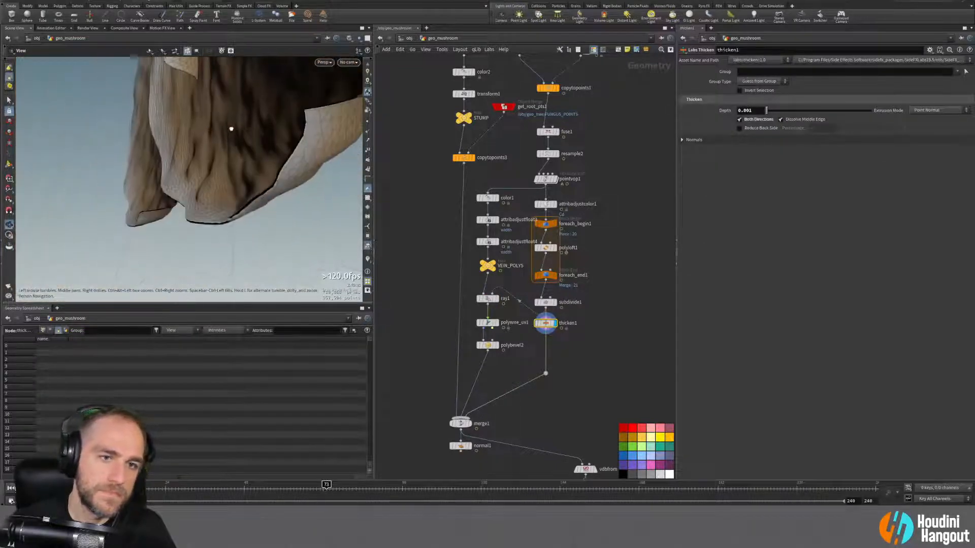
pyautogui.moveTo(230, 128); pyautogui.dragTo(315, 148)
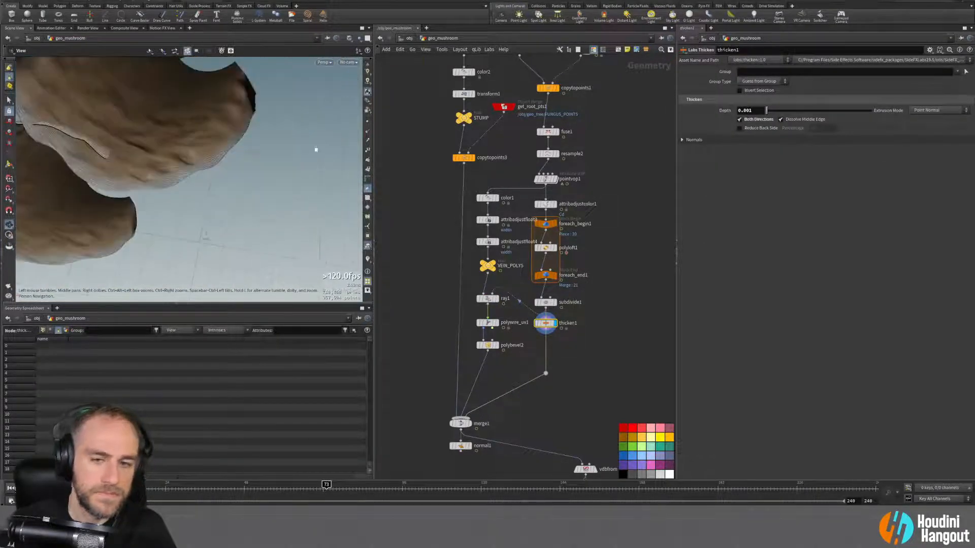
pyautogui.click(489, 347)
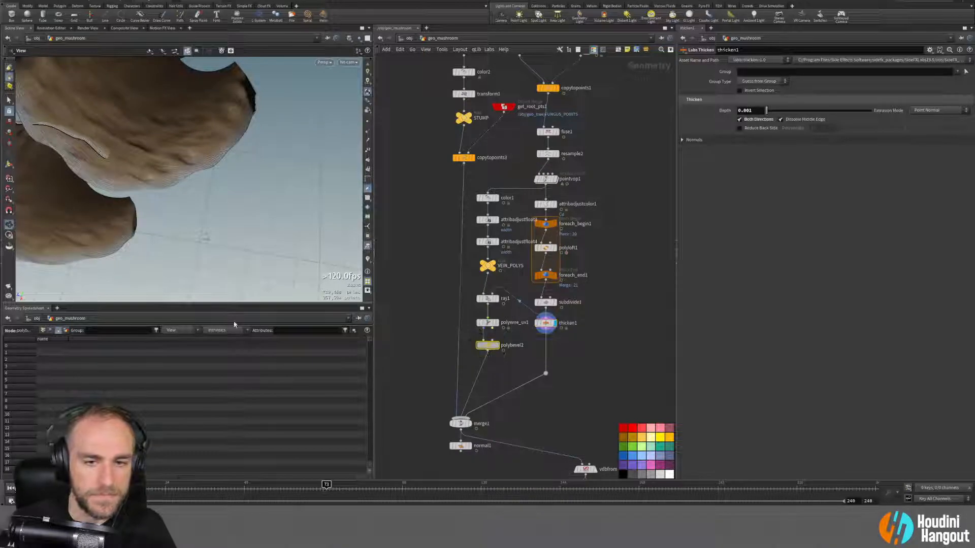
pyautogui.click(498, 339)
pyautogui.moveTo(199, 189); pyautogui.dragTo(264, 163)
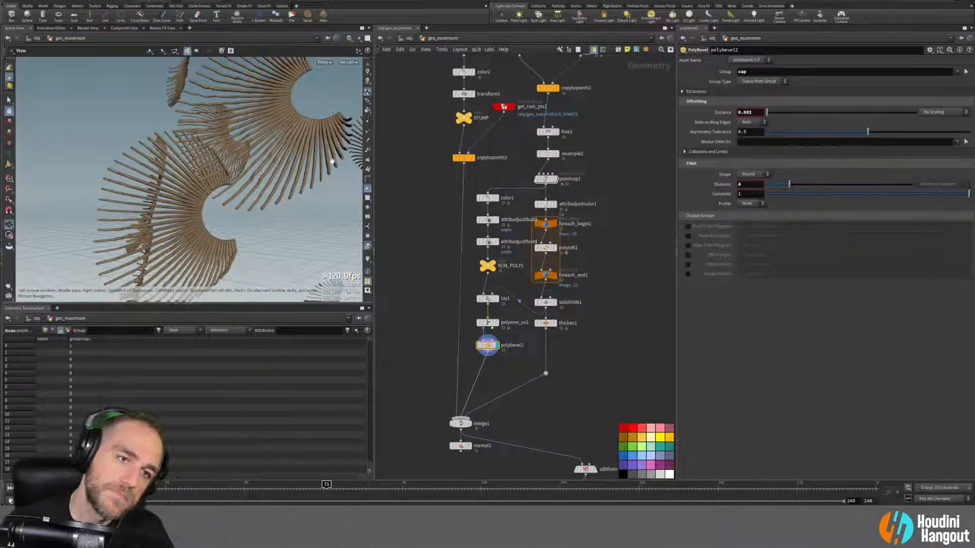
# Step: Display merge1 and inspect how the stumps, veins and thickened surfaces fit together
pyautogui.scroll(-4, 306, 161)
pyautogui.click(470, 423)
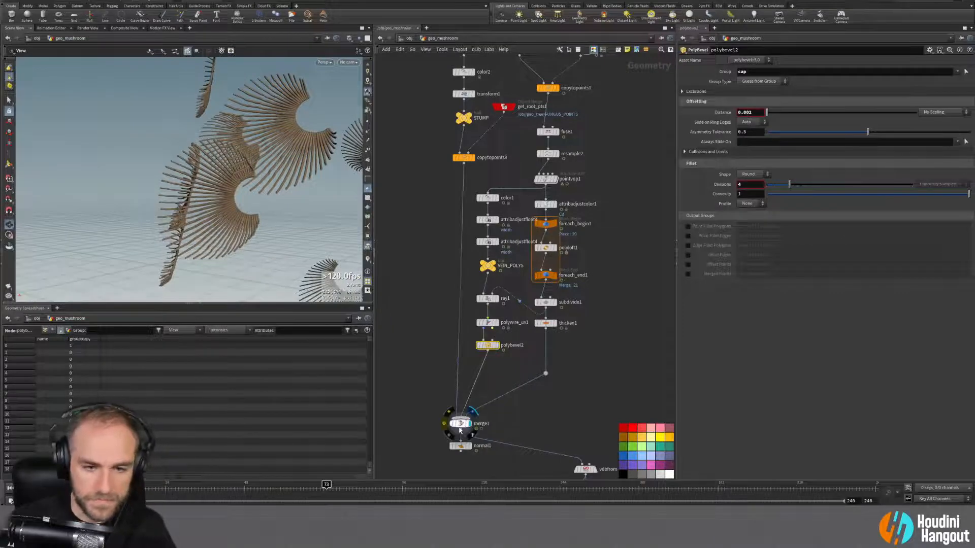
pyautogui.click(460, 429)
pyautogui.scroll(5, 330, 127)
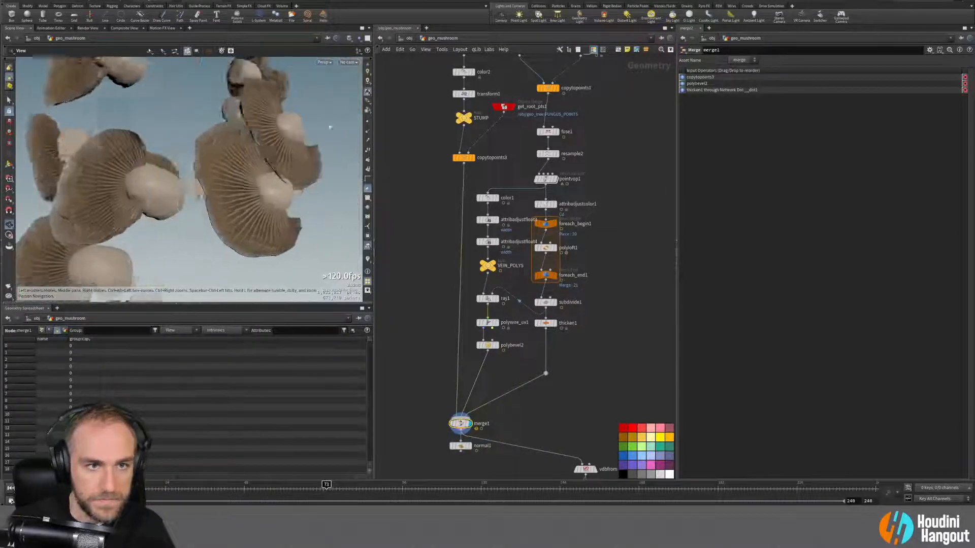
pyautogui.moveTo(330, 127); pyautogui.dragTo(272, 152)
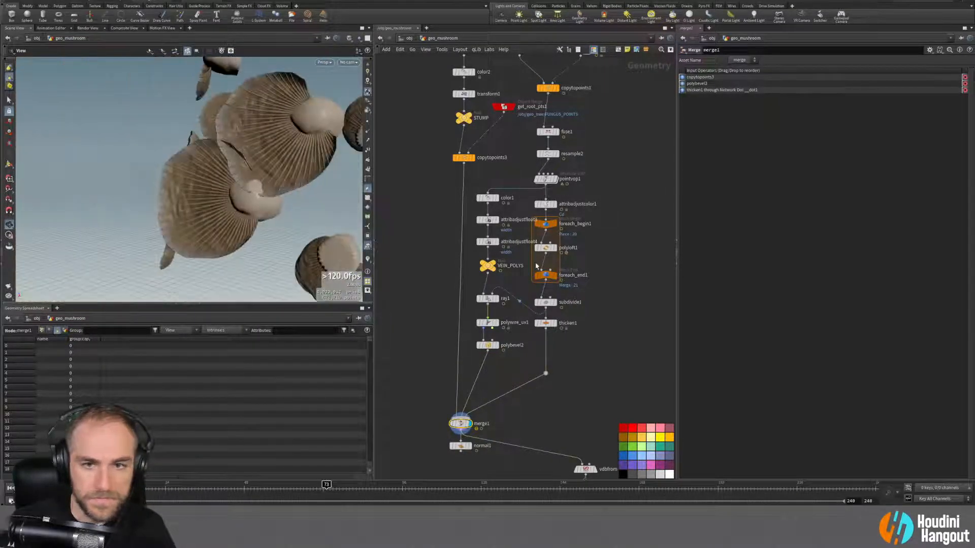
# Step: Set the Vein Curl Scale of pointvop1 to 0.025 and inspect the curled veins on the mushrooms
pyautogui.click(546, 179)
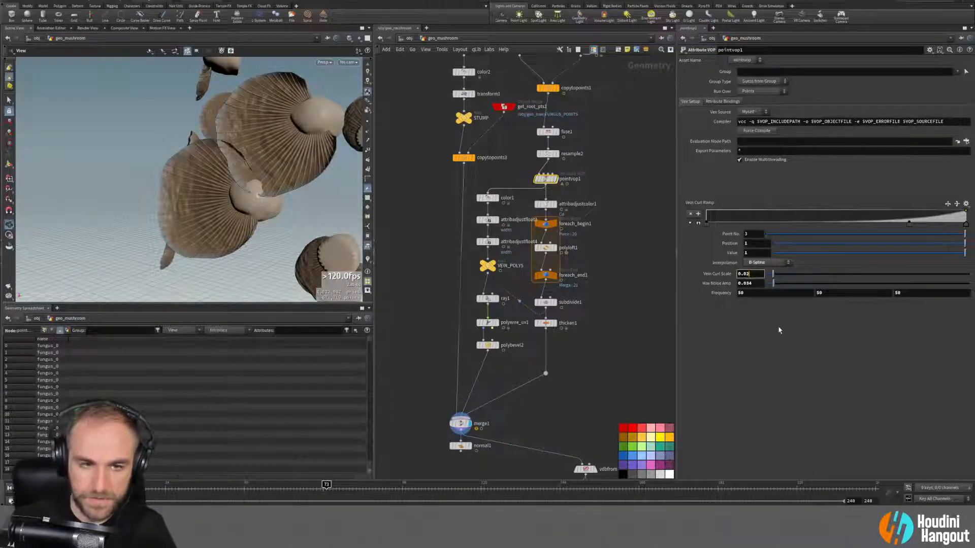
pyautogui.write('5')
pyautogui.press('Return')
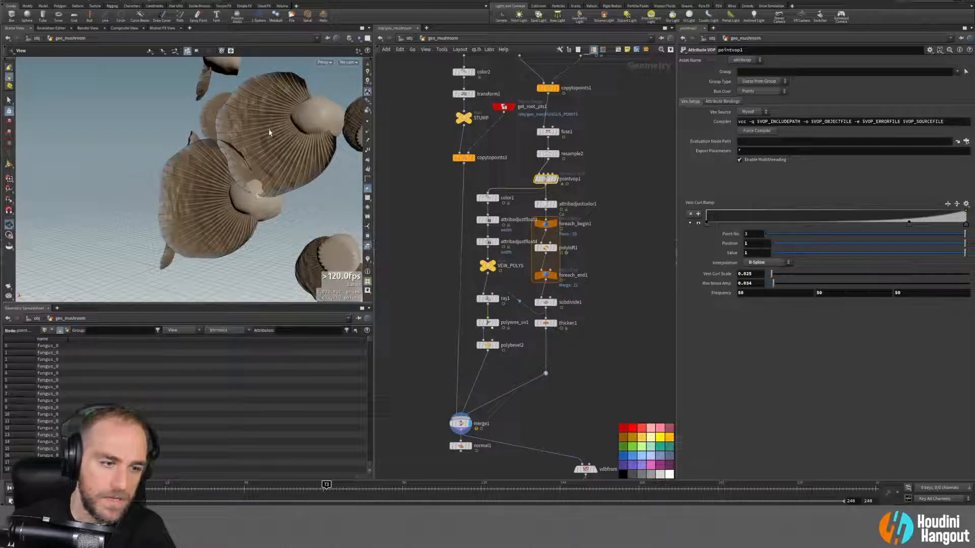
pyautogui.moveTo(269, 132); pyautogui.dragTo(288, 143)
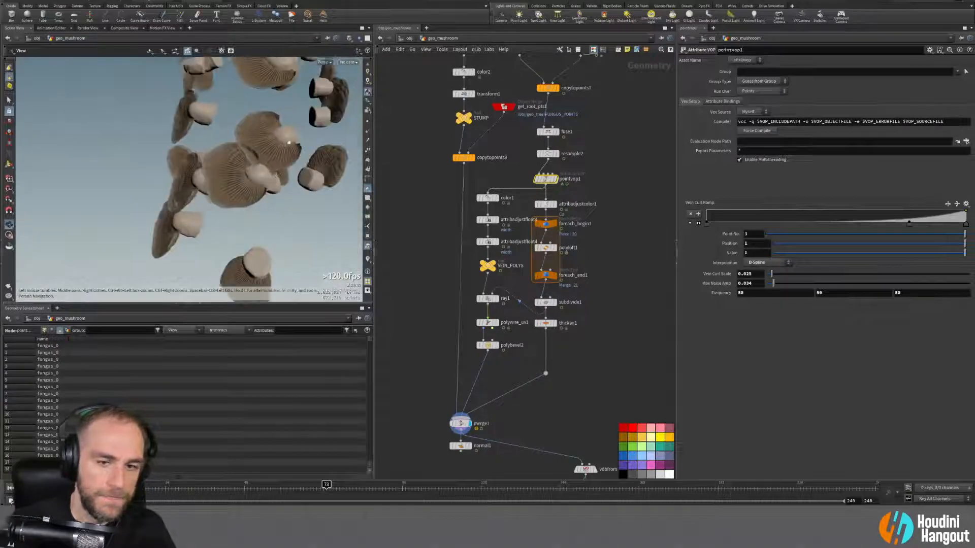
pyautogui.moveTo(218, 187); pyautogui.dragTo(272, 193)
# Step: Inside geo_tree, delete copytopoints1 and the object merge and transform2 branch that feeds it
pyautogui.moveTo(480, 454); pyautogui.dragTo(570, 370, button='middle')
pyautogui.moveTo(446, 278); pyautogui.dragTo(590, 351)
pyautogui.press('u')
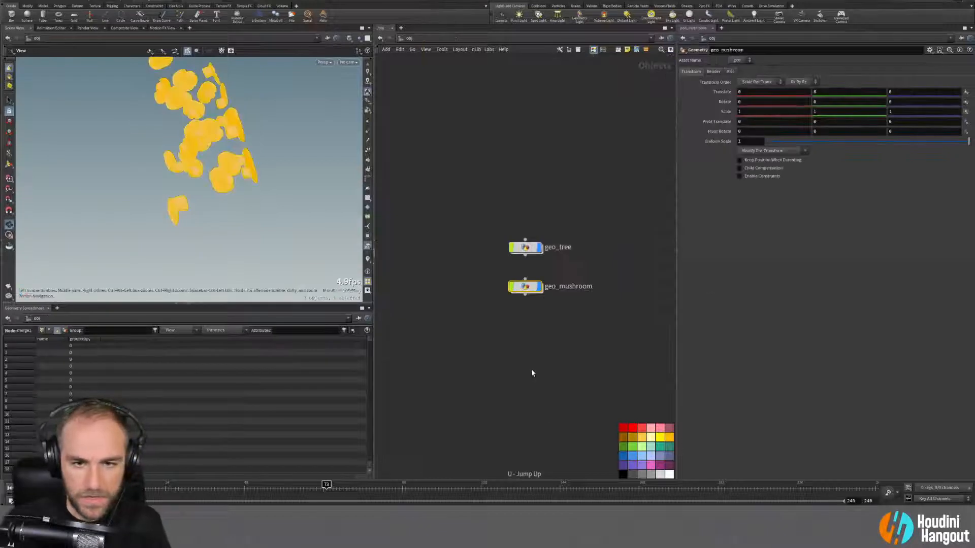
pyautogui.doubleClick(525, 248)
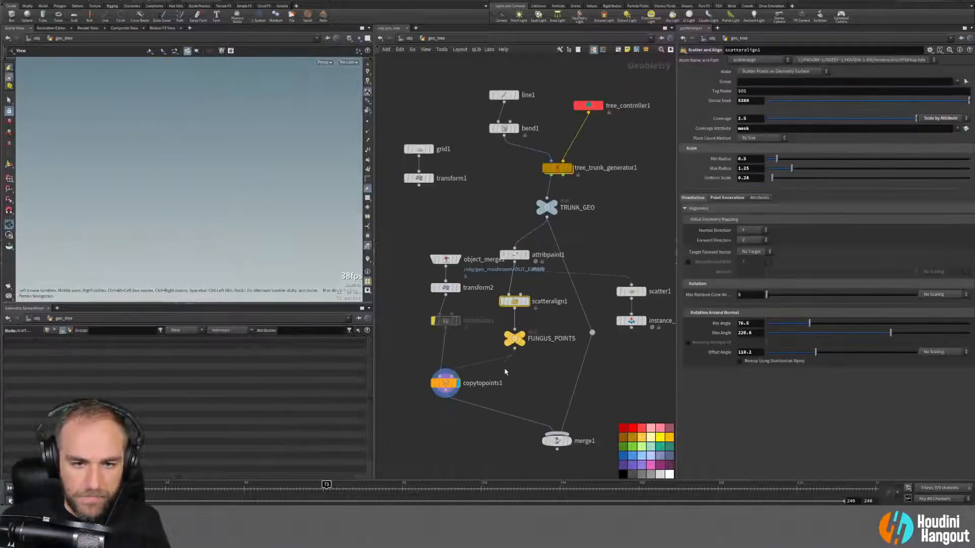
pyautogui.click(445, 382)
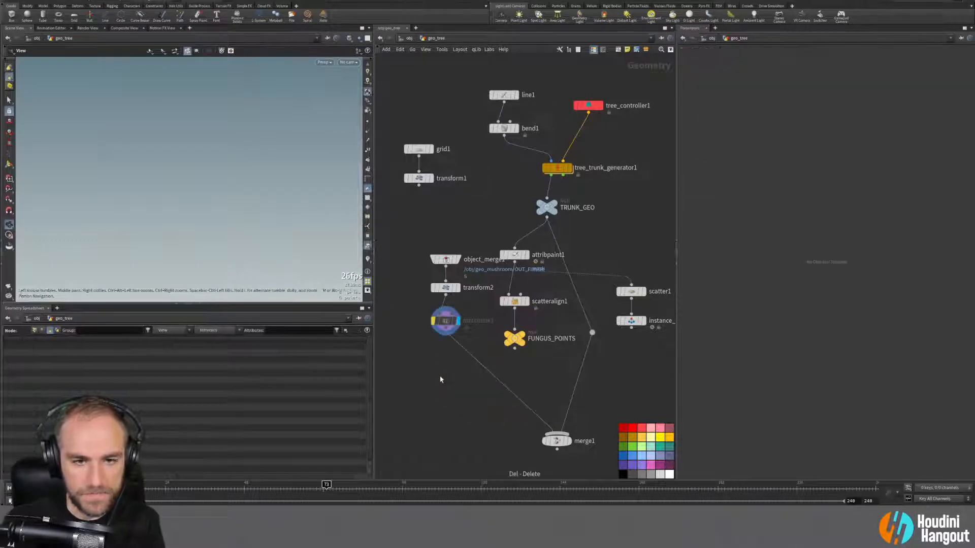
pyautogui.moveTo(417, 240); pyautogui.dragTo(475, 399)
pyautogui.press('Delete')
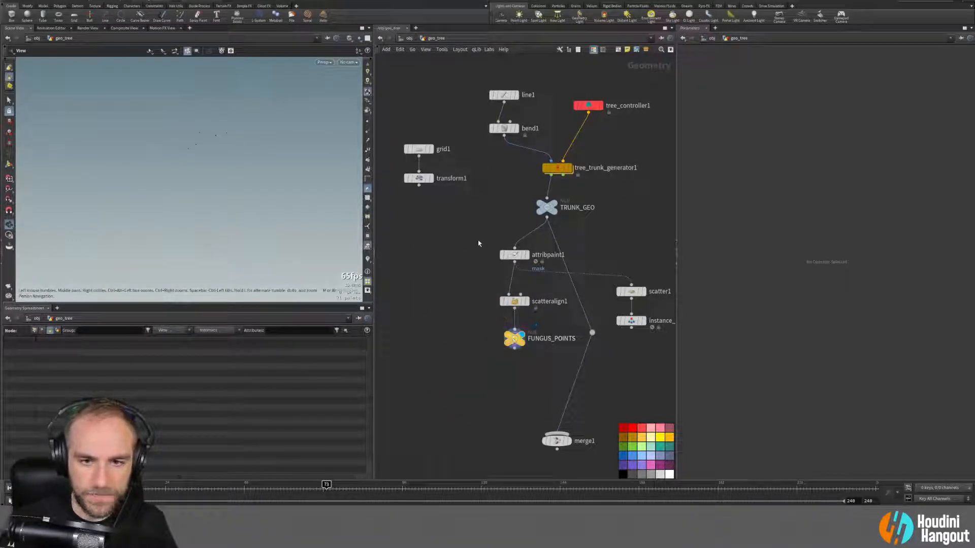
# Step: Reposition attribpaint1, scatteralign1 and FUNGUS_POINTS together slightly away from the trunk wire in the network
pyautogui.moveTo(478, 243); pyautogui.dragTo(550, 386)
pyautogui.moveTo(513, 336); pyautogui.dragTo(493, 340)
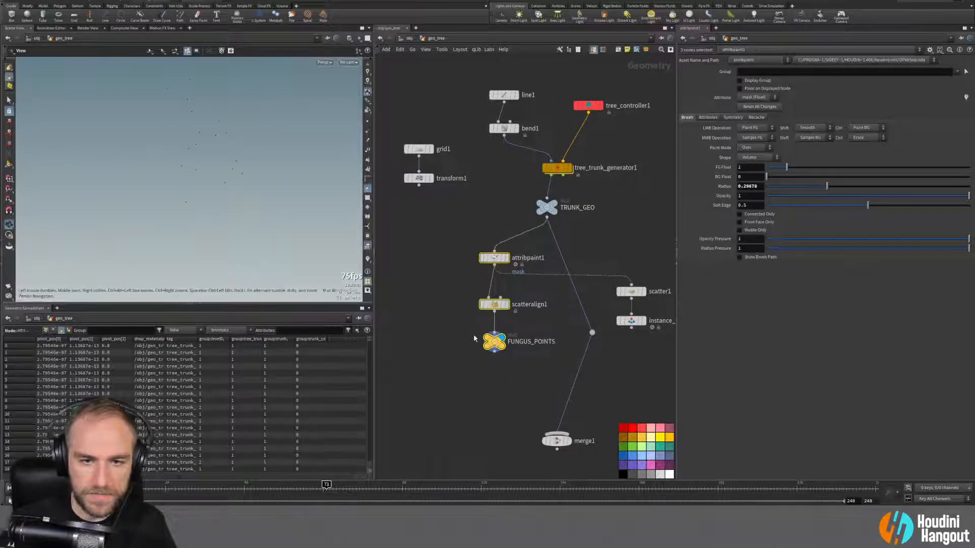
pyautogui.moveTo(213, 207); pyautogui.dragTo(200, 173)
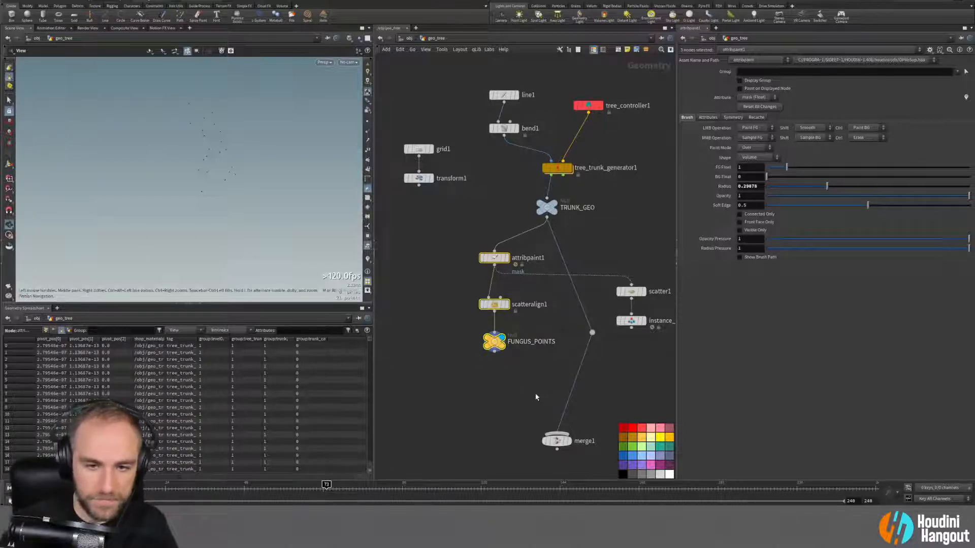
# Step: Display TRUNK_GEO and delete the leftover wire dot and merge1 node from the tree network
pyautogui.click(591, 333)
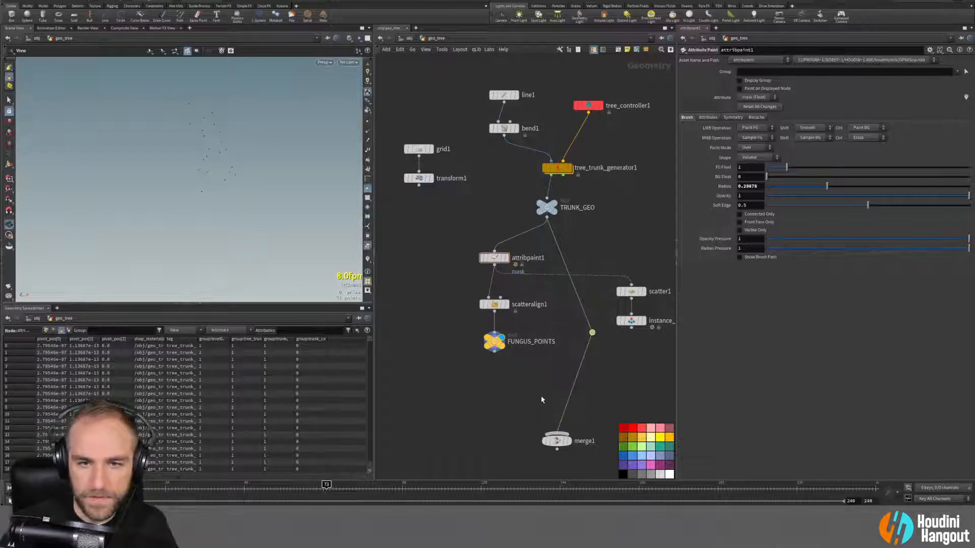
pyautogui.click(561, 204)
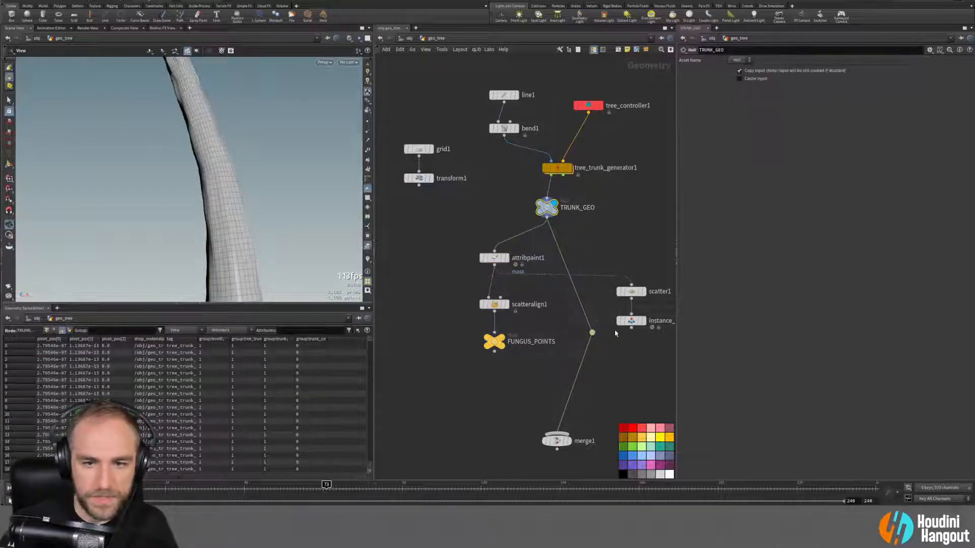
pyautogui.moveTo(560, 437); pyautogui.dragTo(552, 427)
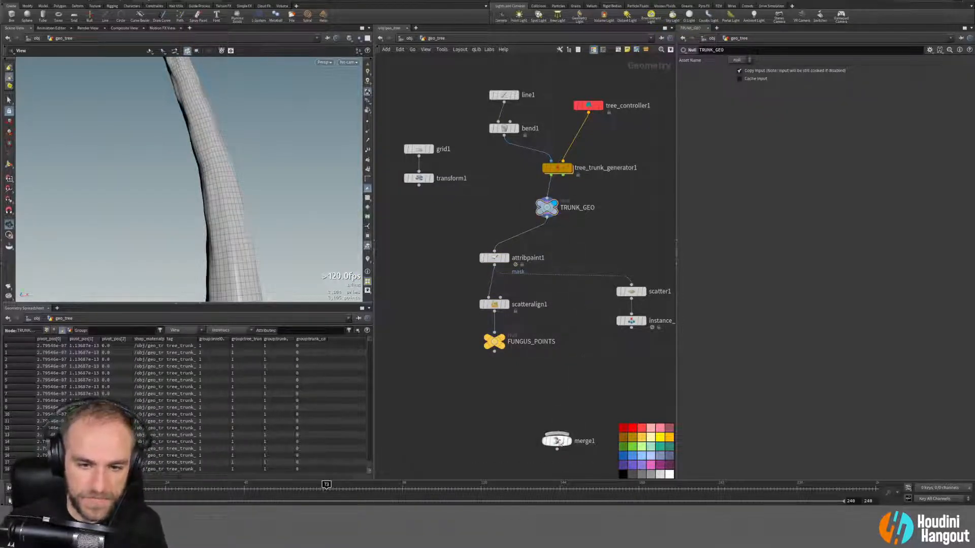
pyautogui.click(559, 445)
pyautogui.press('Delete')
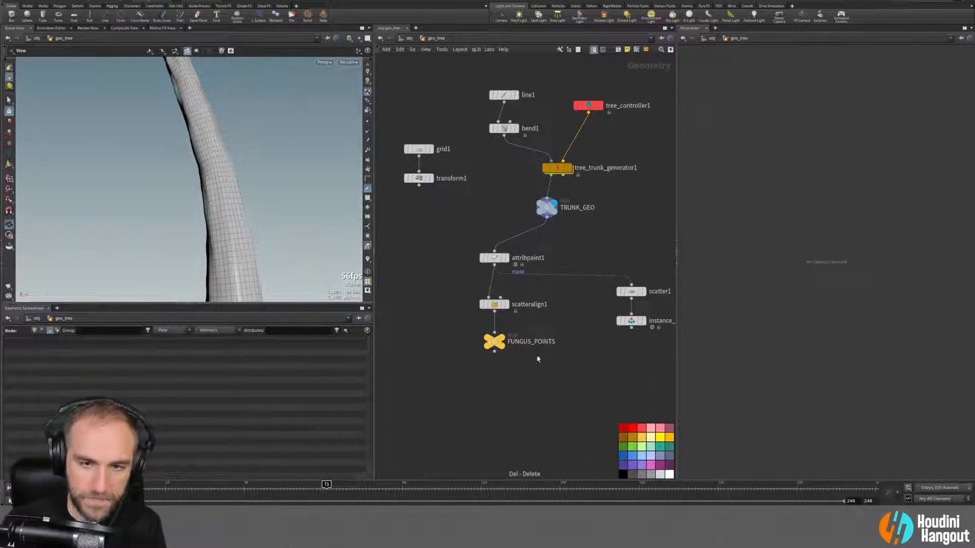
# Step: Examine the whole trunk, and at object level check in an enlarged view how the mushrooms sit on it
pyautogui.click(547, 209)
pyautogui.moveTo(226, 170); pyautogui.dragTo(151, 196, button='right')
pyautogui.moveTo(151, 196); pyautogui.dragTo(239, 172)
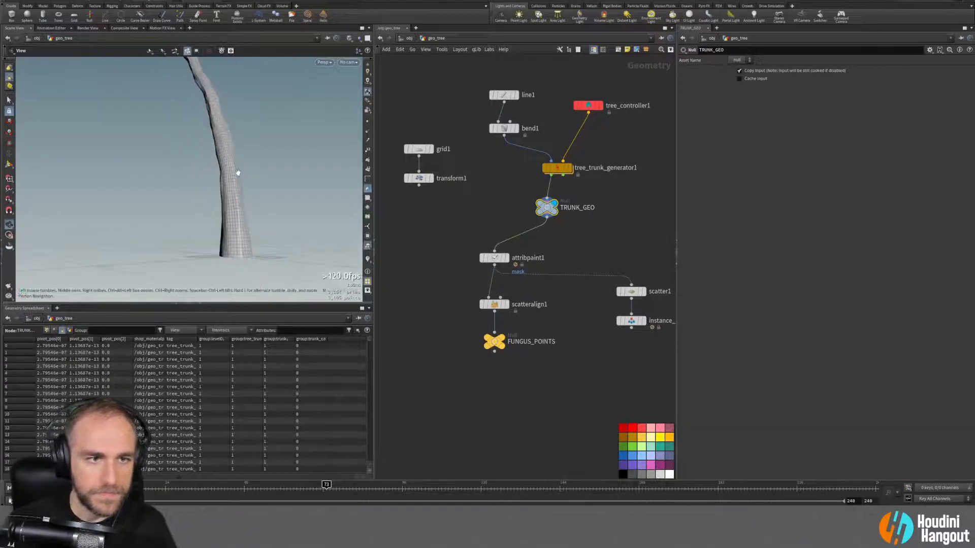
pyautogui.moveTo(239, 172); pyautogui.dragTo(235, 227, button='middle')
pyautogui.moveTo(234, 228); pyautogui.dragTo(198, 221, button='right')
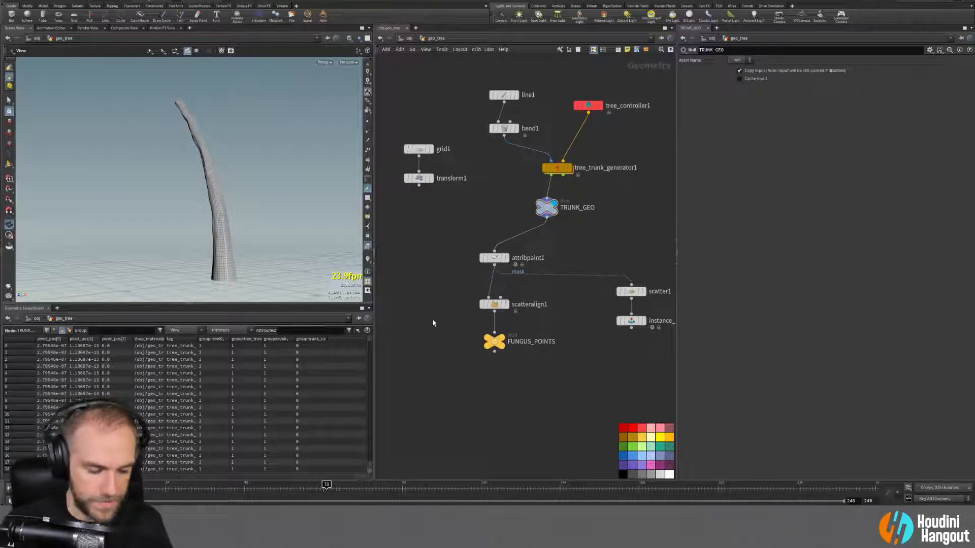
pyautogui.press('u')
pyautogui.moveTo(244, 191); pyautogui.dragTo(358, 136, button='right')
pyautogui.moveTo(249, 202); pyautogui.dragTo(156, 227)
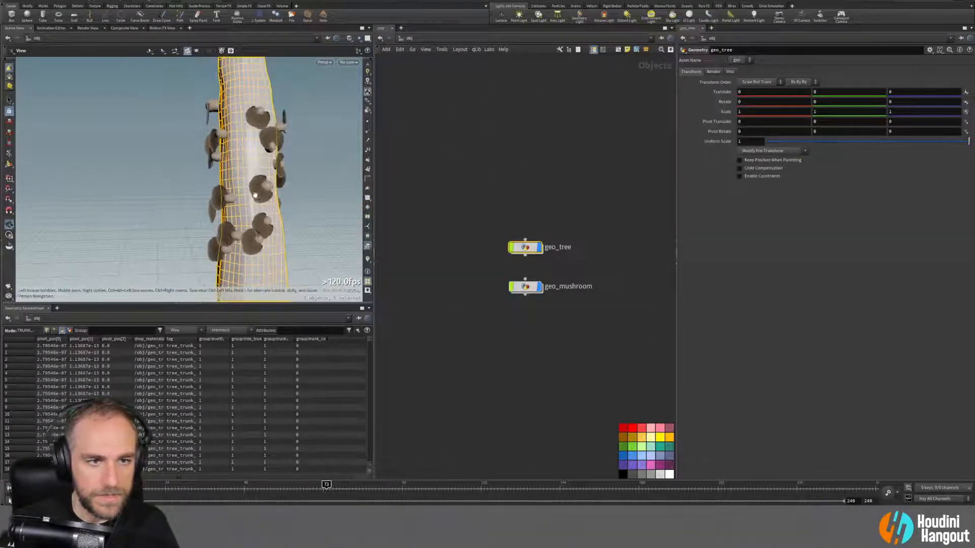
pyautogui.moveTo(255, 196); pyautogui.dragTo(275, 303)
pyautogui.click(200, 303)
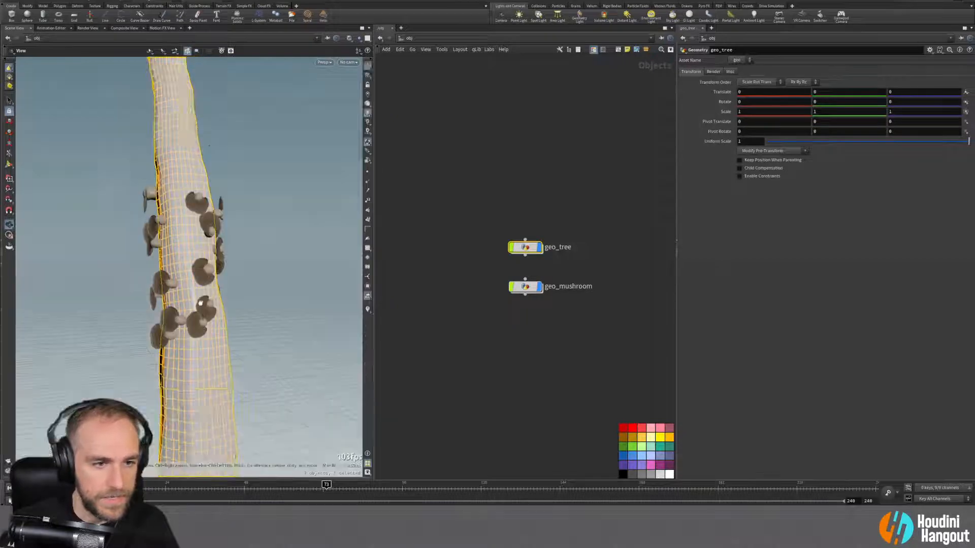
pyautogui.moveTo(202, 261); pyautogui.dragTo(227, 263)
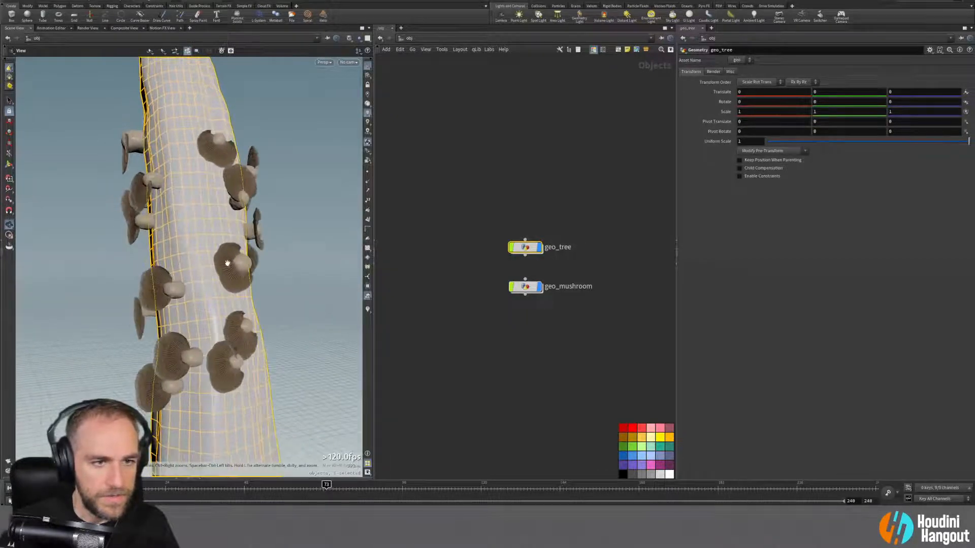
pyautogui.scroll(1, 227, 263)
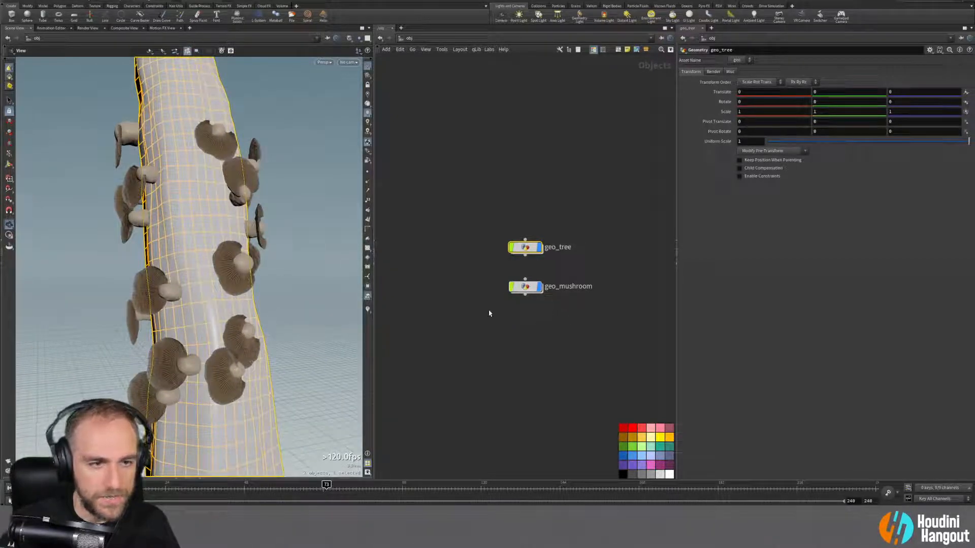
pyautogui.click(535, 348)
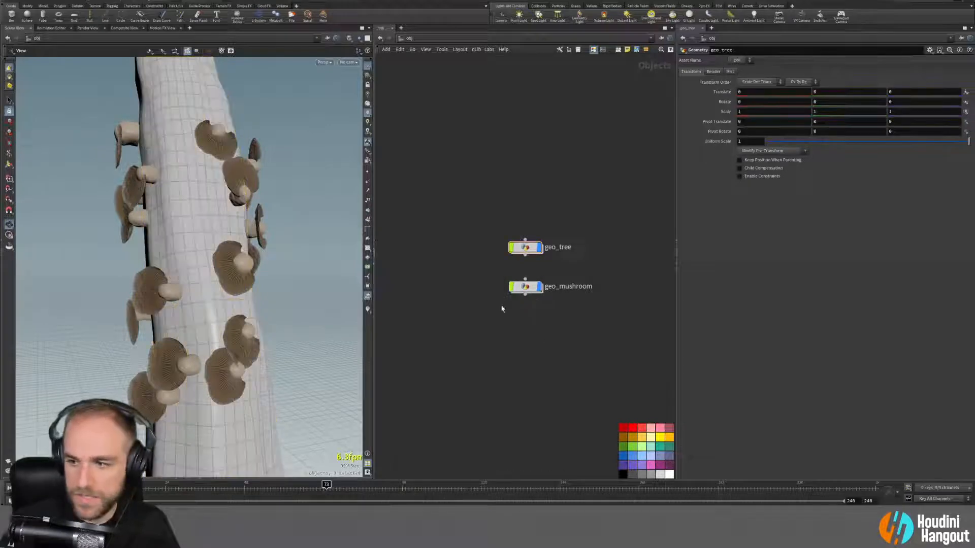
# Step: Inside geo_mushroom, insert a File Cache node between normal1 and OUT_FUNGUS, and display OUT_FUNGUS
pyautogui.doubleClick(525, 287)
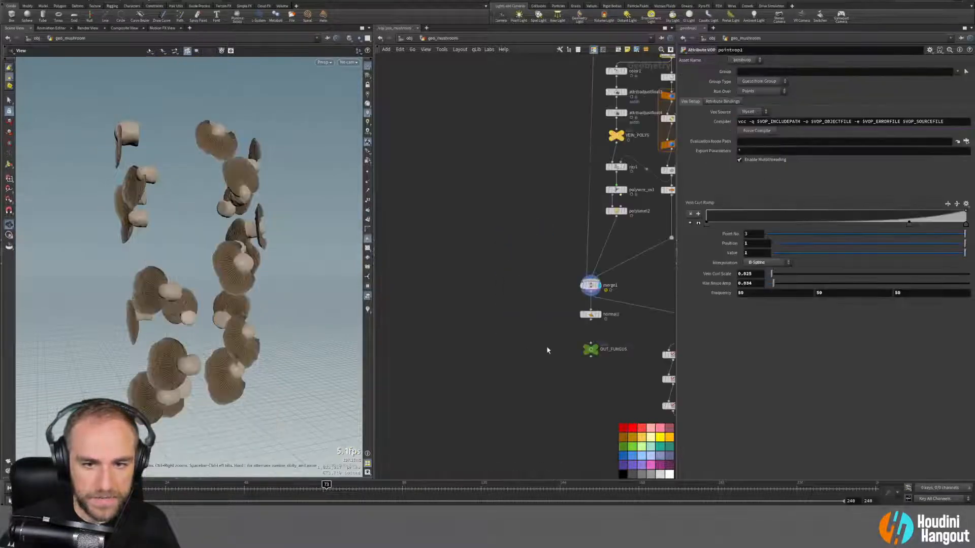
pyautogui.click(582, 355)
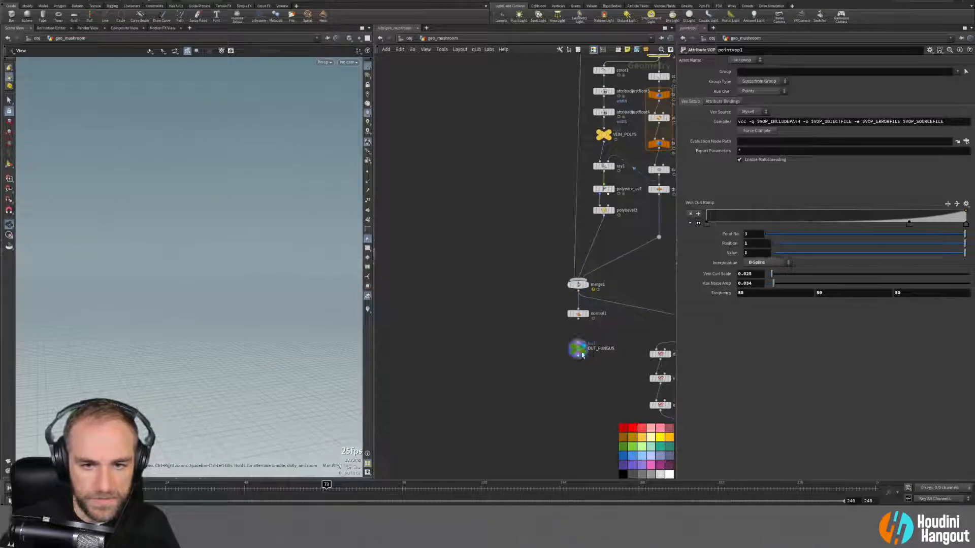
pyautogui.press('Tab')
pyautogui.write('file')
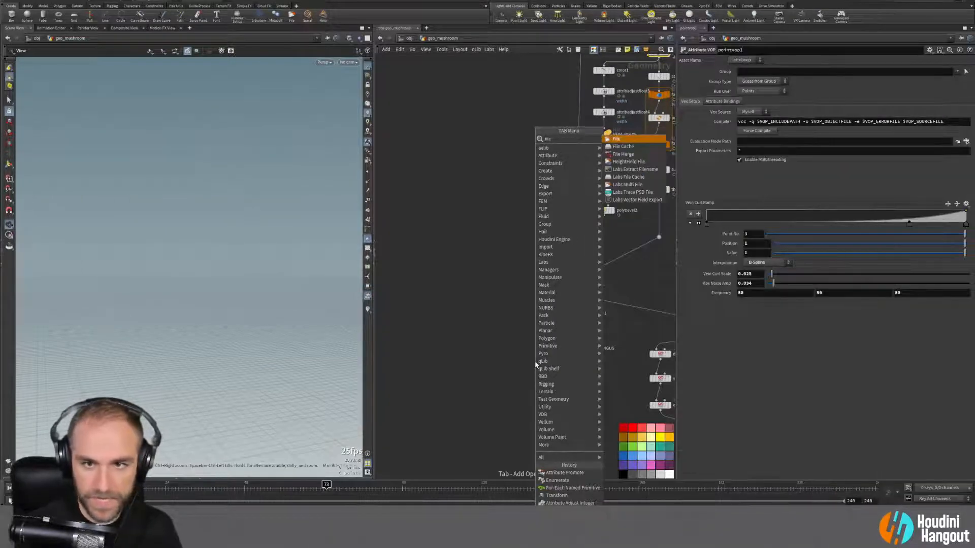
pyautogui.press('Return')
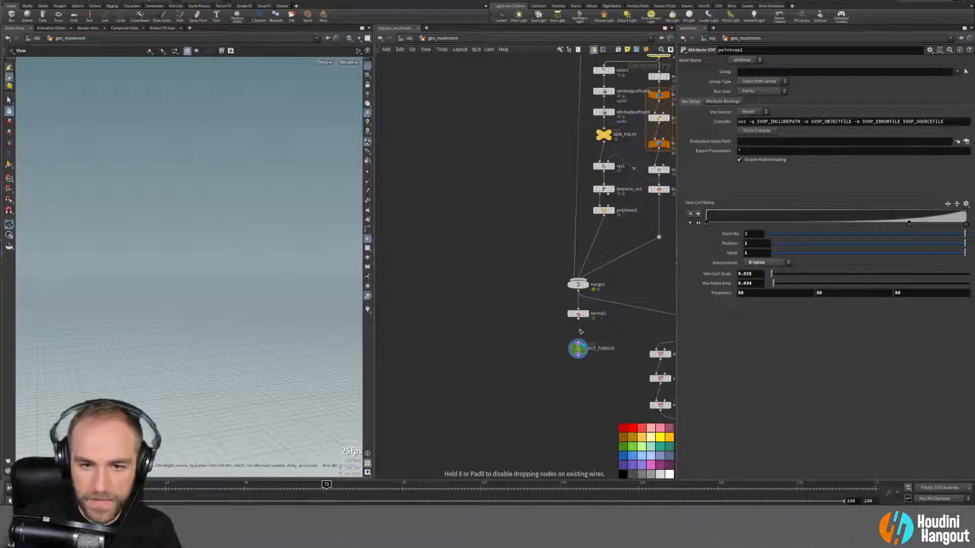
pyautogui.click(580, 333)
pyautogui.click(578, 340)
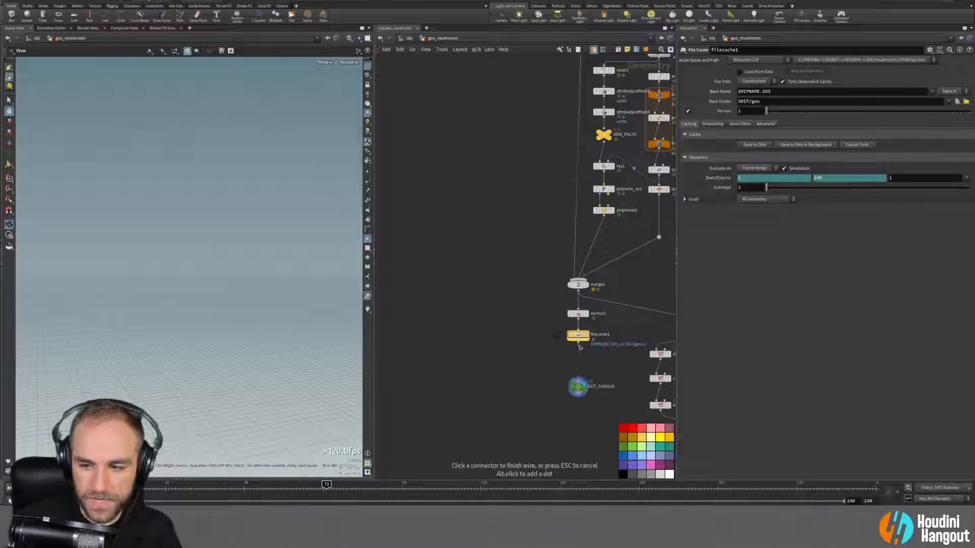
pyautogui.click(578, 379)
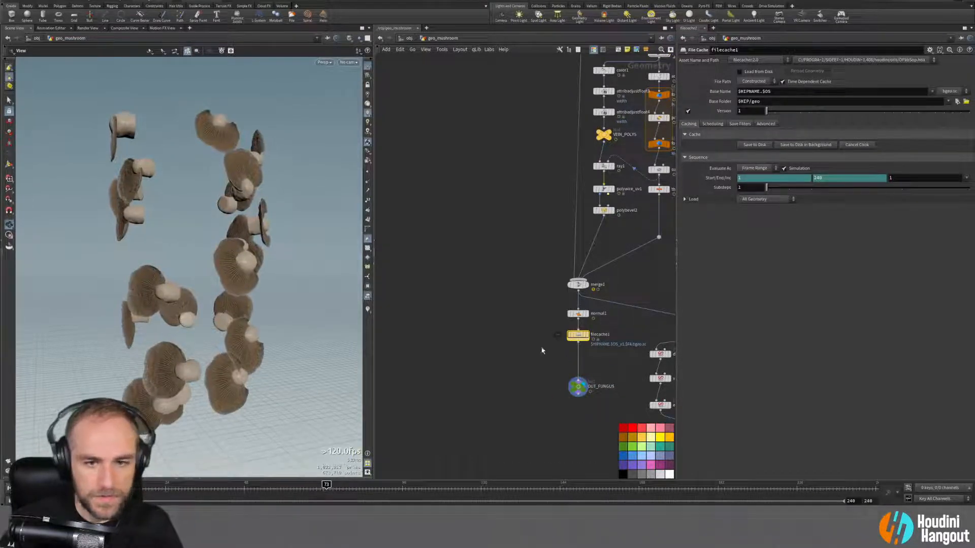
# Step: Space out the File Cache and OUT_FUNGUS nodes and rename the File Cache as fungus_cache
pyautogui.moveTo(183, 222); pyautogui.dragTo(212, 219)
pyautogui.scroll(-3, 227, 218)
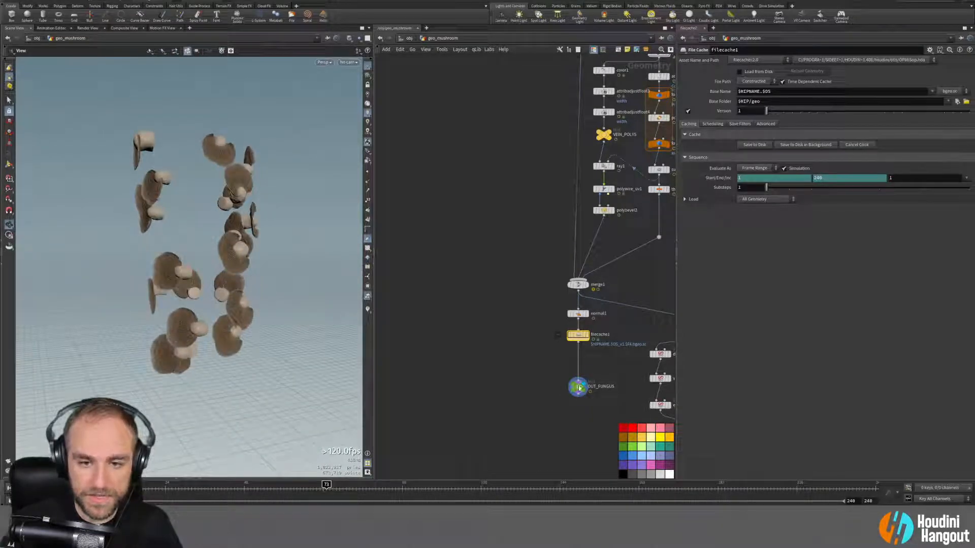
pyautogui.moveTo(577, 388); pyautogui.dragTo(577, 407)
pyautogui.moveTo(587, 338); pyautogui.dragTo(588, 343)
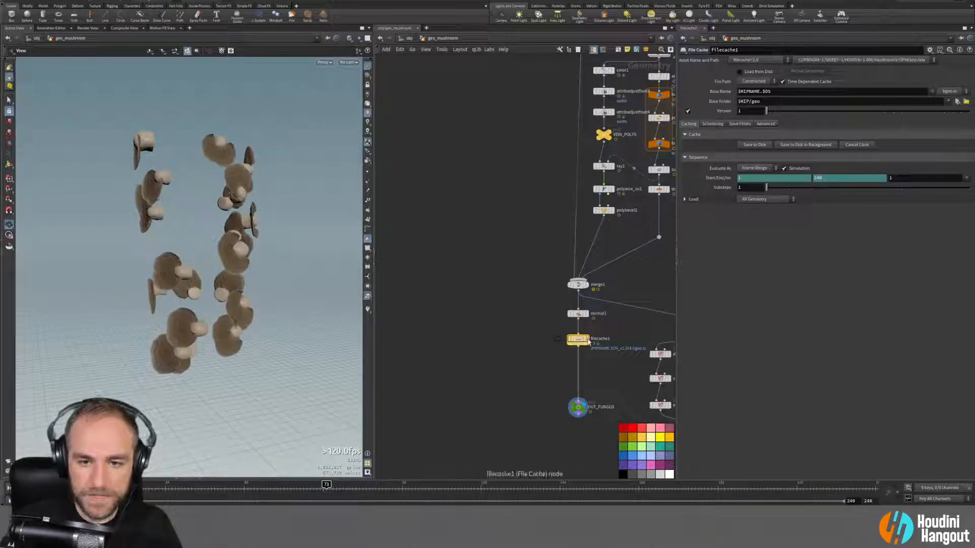
pyautogui.doubleClick(599, 339)
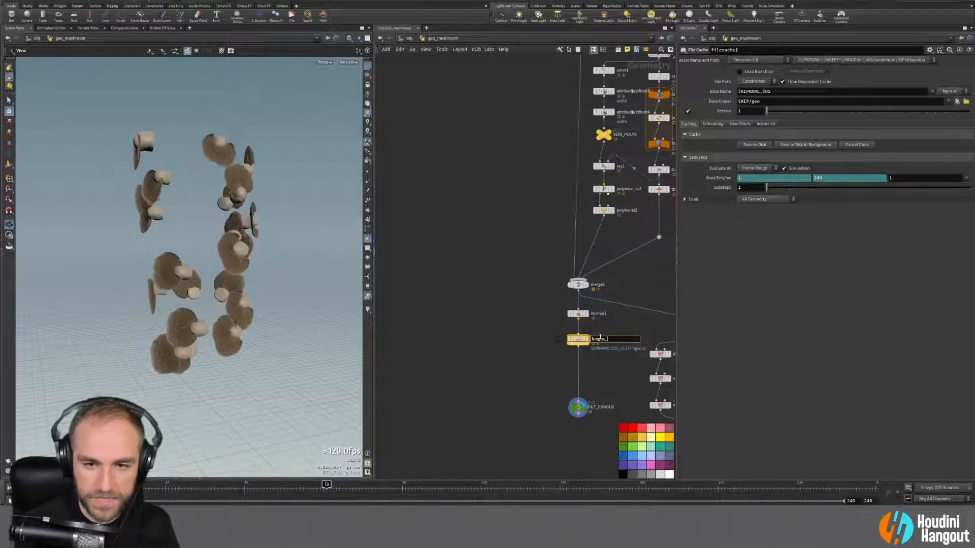
pyautogui.press('Return')
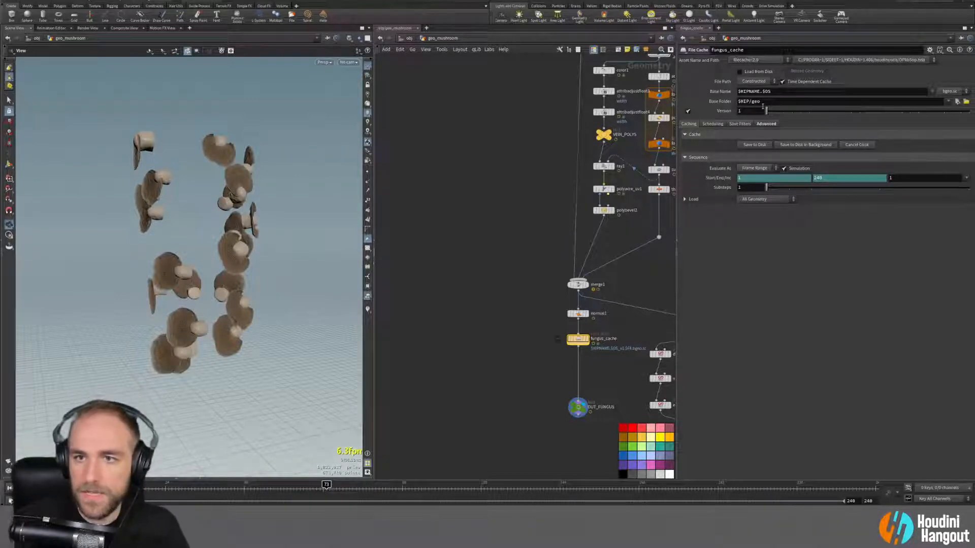
# Step: Shorten the Base Name of fungus_cache to $OS
pyautogui.click(762, 93)
pyautogui.press('BackSpace')
pyautogui.press('BackSpace')
pyautogui.press('BackSpace')
pyautogui.press('BackSpace')
pyautogui.press('BackSpace')
pyautogui.press('BackSpace')
pyautogui.press('BackSpace')
pyautogui.press('BackSpace')
pyautogui.press('BackSpace')
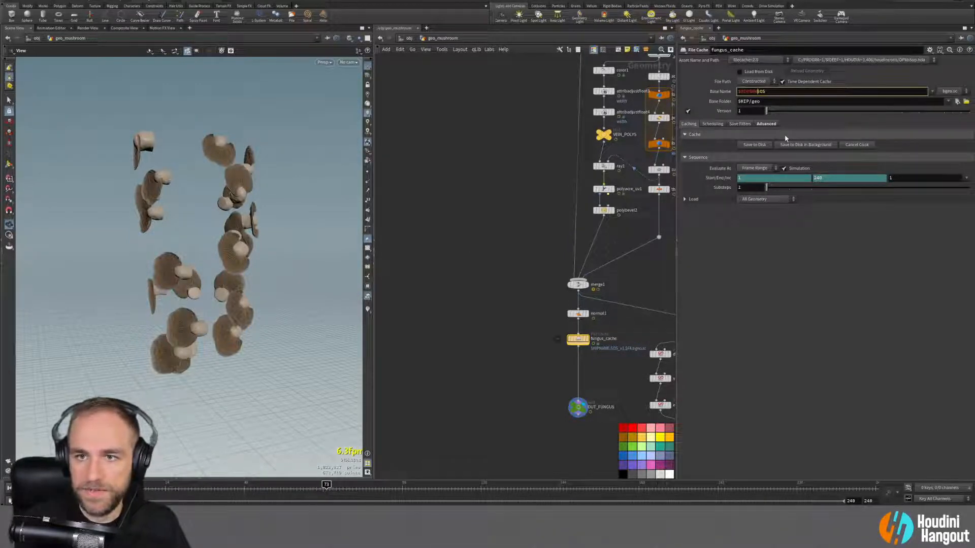
pyautogui.press('Return')
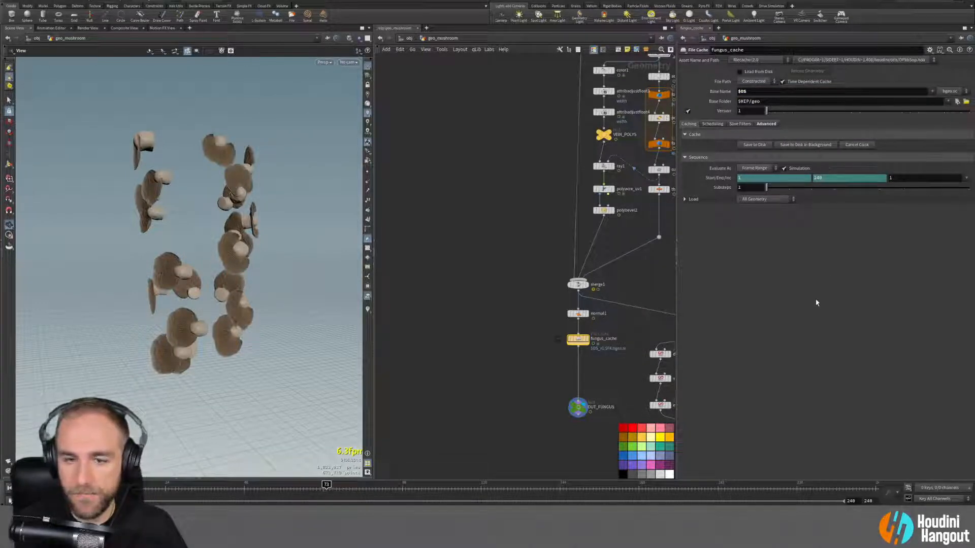
# Step: Rename the cache node as anim_fungus_cache and display OUT_FUNGUS
pyautogui.doubleClick(604, 338)
pyautogui.write('anim_')
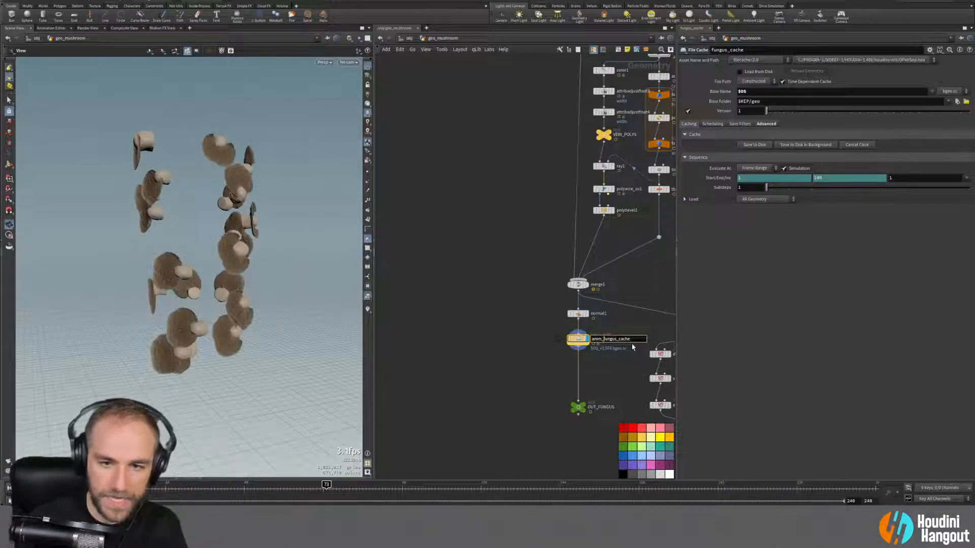
pyautogui.press('Return')
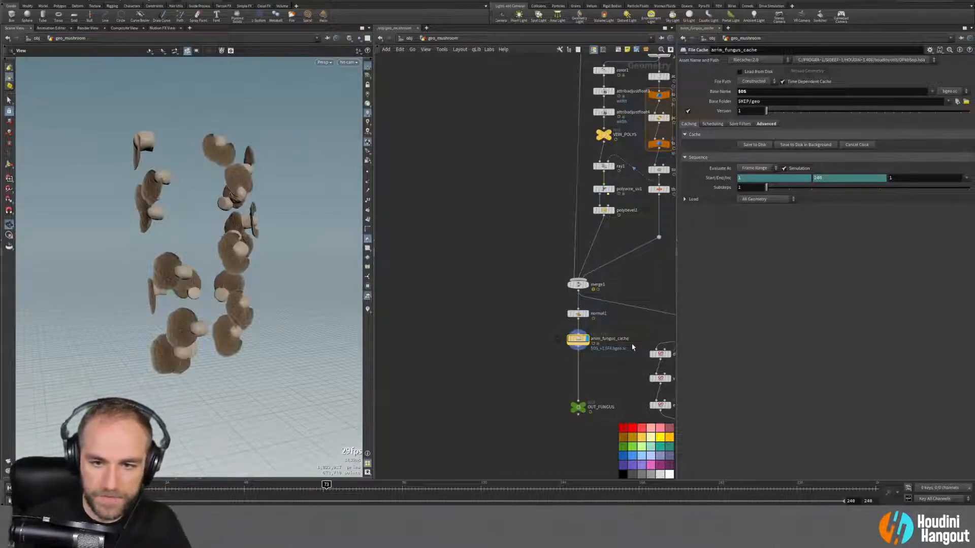
pyautogui.click(577, 407)
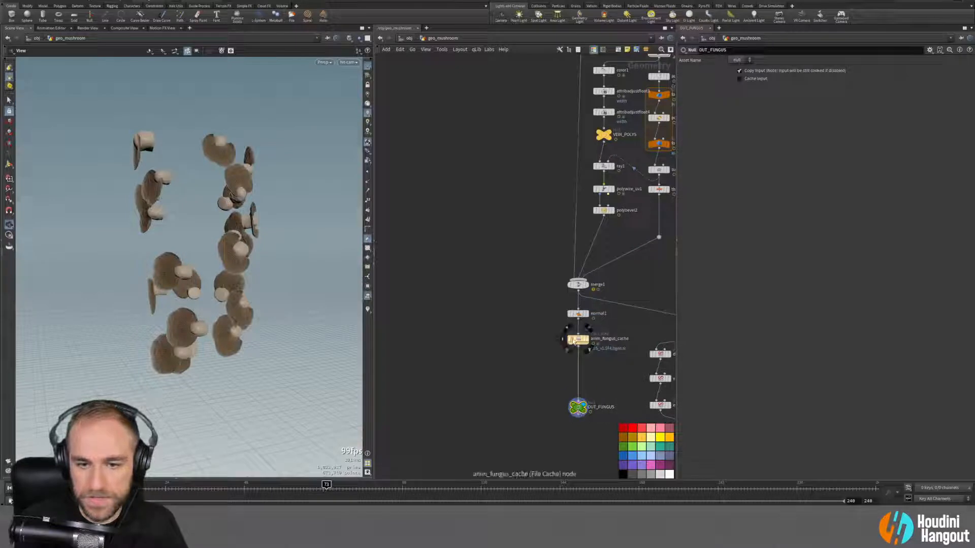
# Step: Move OUT_FUNGUS further down the network and turn off Simulation on anim_fungus_cache
pyautogui.press('Up')
pyautogui.moveTo(583, 409); pyautogui.dragTo(583, 431)
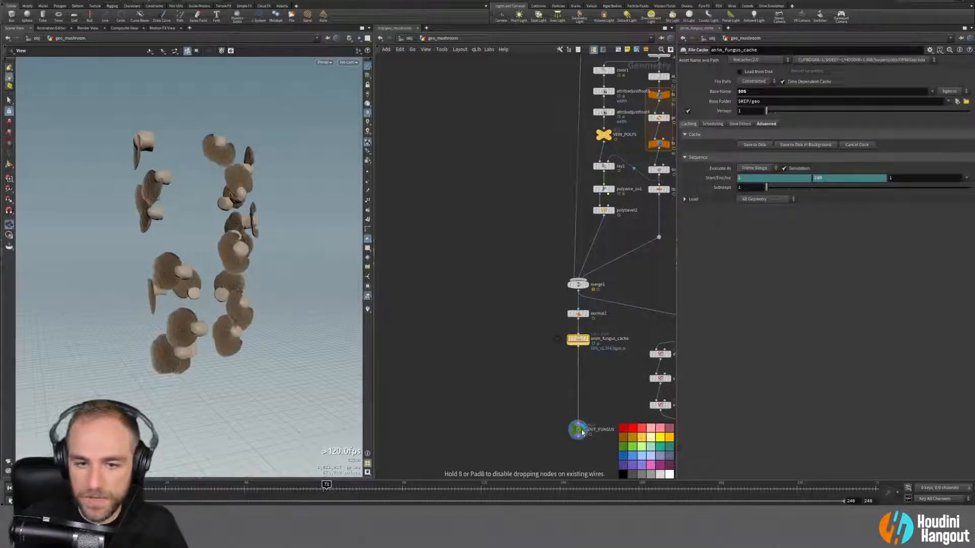
pyautogui.moveTo(627, 148); pyautogui.dragTo(523, 126, button='middle')
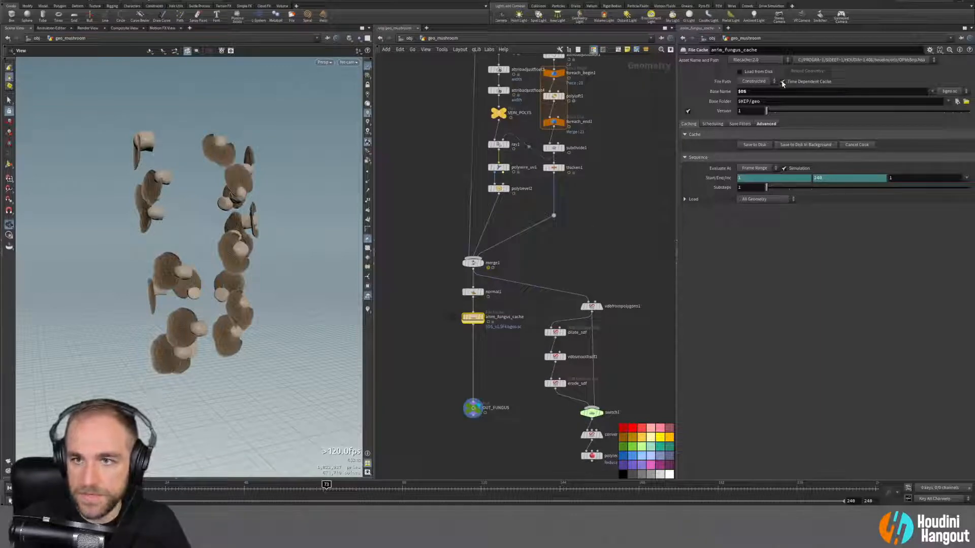
pyautogui.click(785, 168)
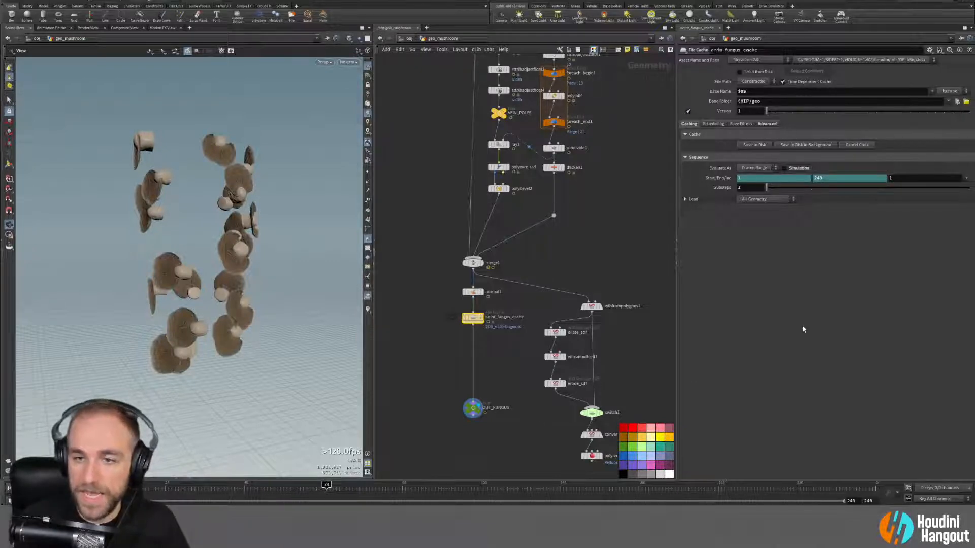
# Step: Examine the scheduling, save filter and advanced script and save options of anim_fungus_cache
pyautogui.click(713, 124)
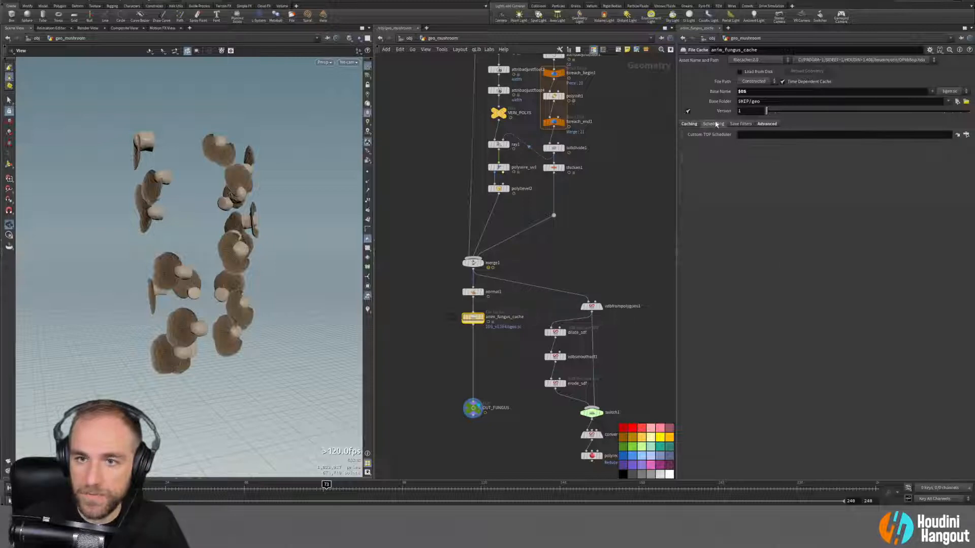
pyautogui.click(740, 124)
pyautogui.click(767, 124)
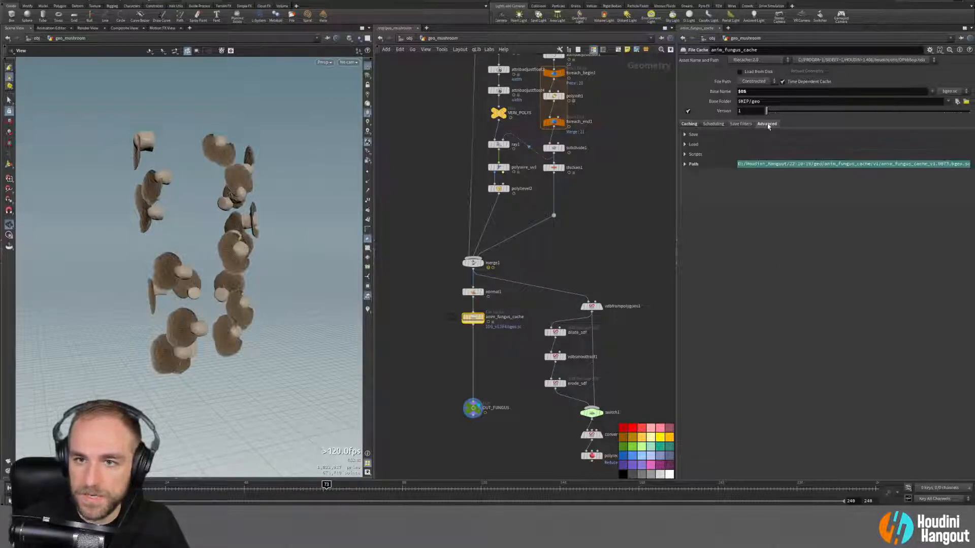
pyautogui.click(686, 154)
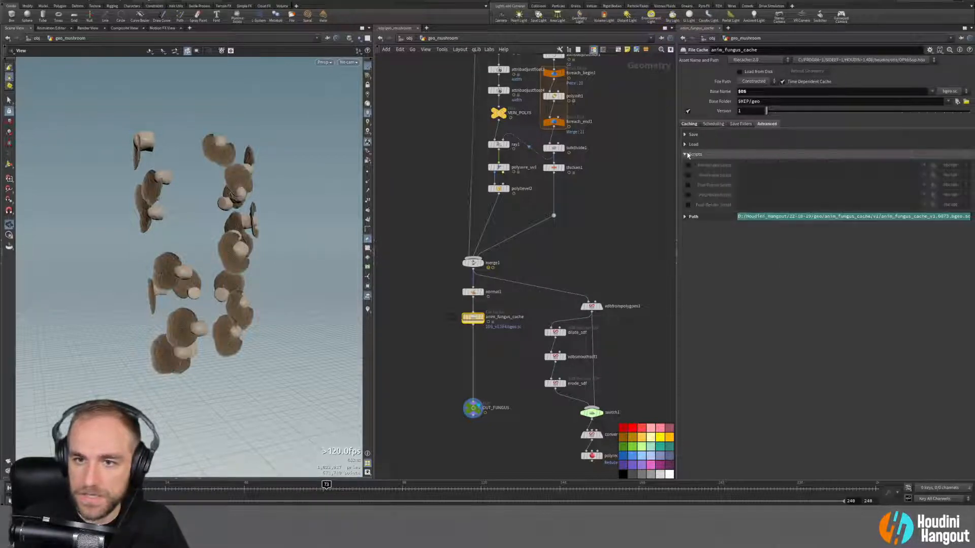
pyautogui.click(686, 154)
pyautogui.click(686, 135)
pyautogui.click(685, 135)
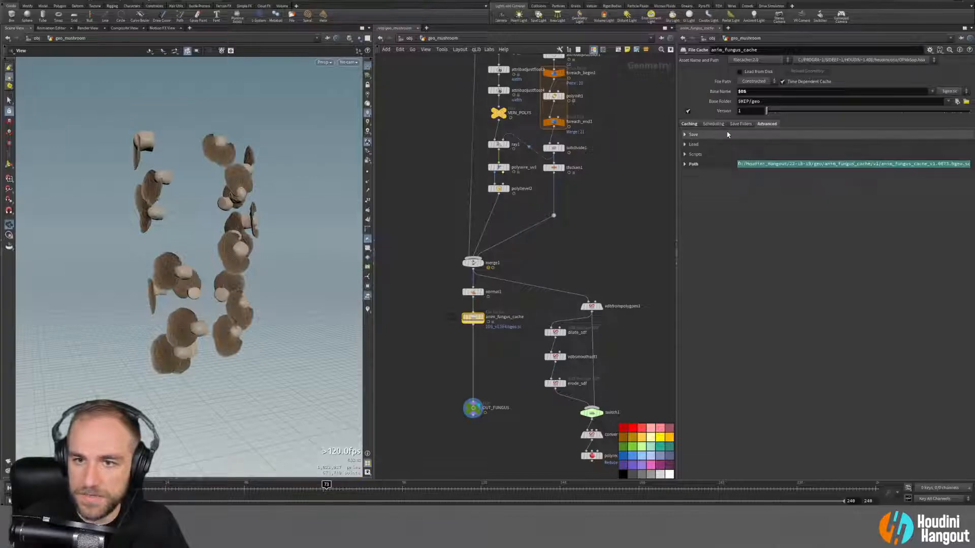
pyautogui.click(713, 124)
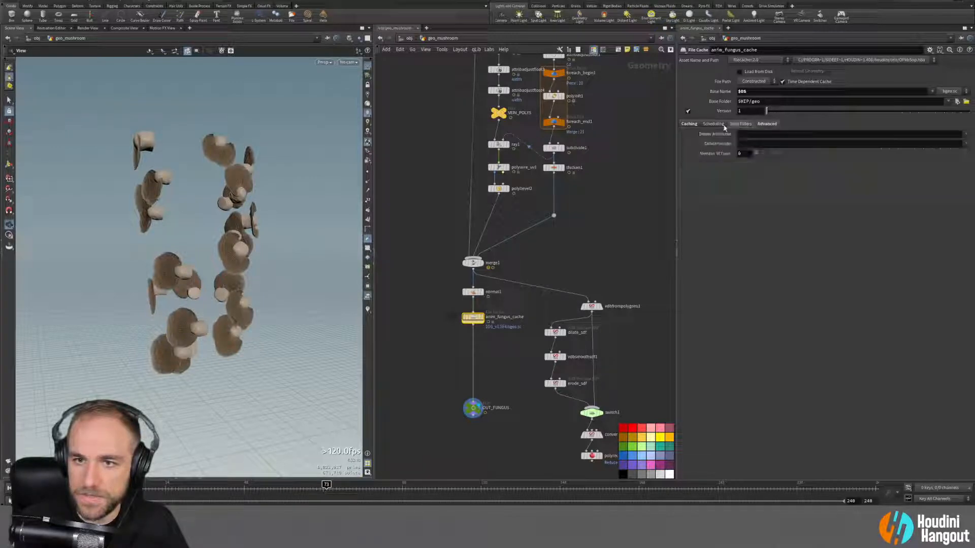
pyautogui.click(689, 124)
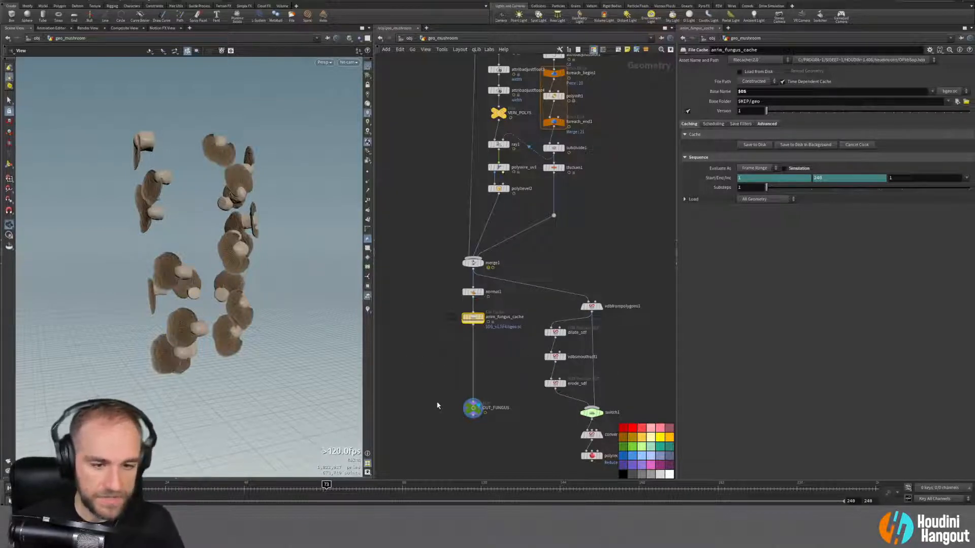
# Step: Try saving anim_fungus_cache to disk in the background, cancel the cook and close the console
pyautogui.click(806, 145)
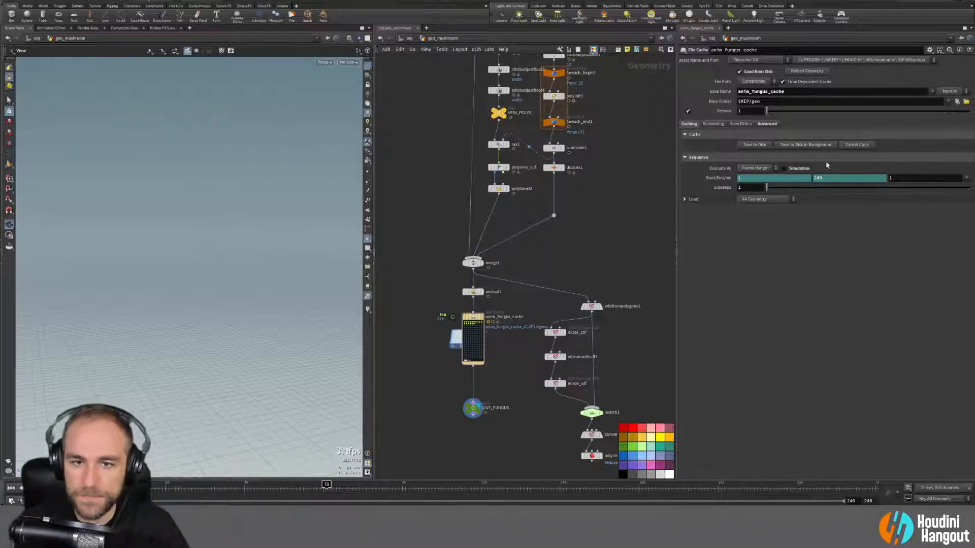
pyautogui.click(857, 145)
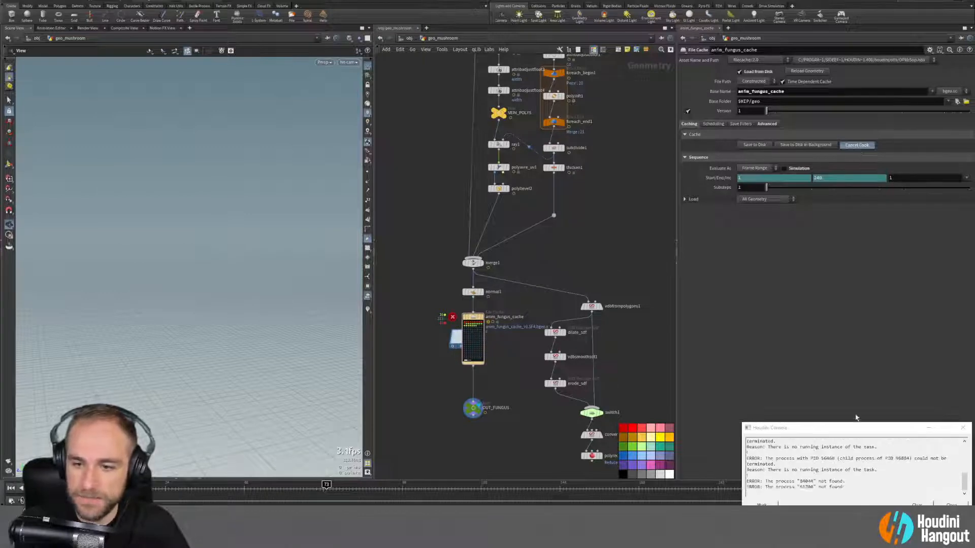
pyautogui.click(962, 428)
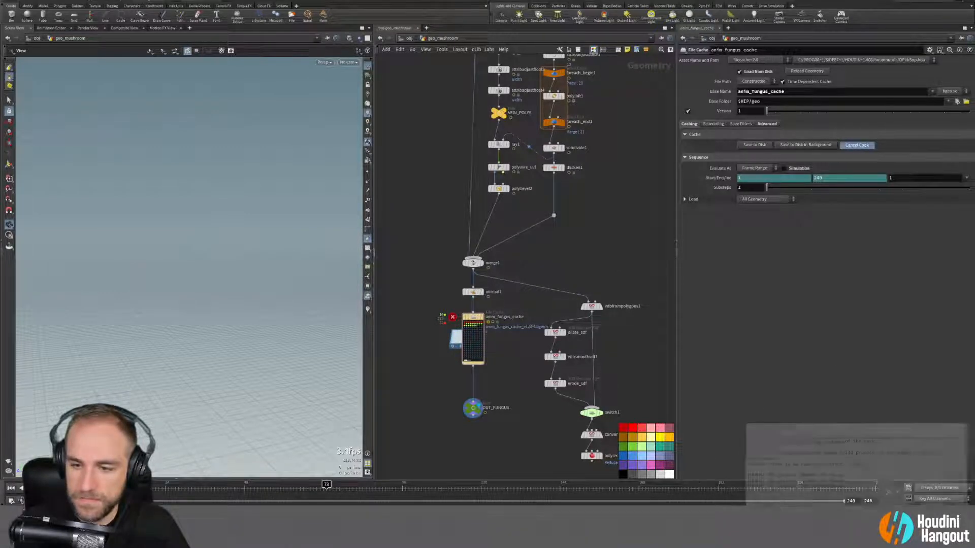
# Step: Inspect the topnet1 network inside anim_fungus_cache with its ropgeometry1 node, and return to geo_mushroom
pyautogui.doubleClick(473, 318)
pyautogui.moveTo(464, 328); pyautogui.dragTo(444, 335, button='right')
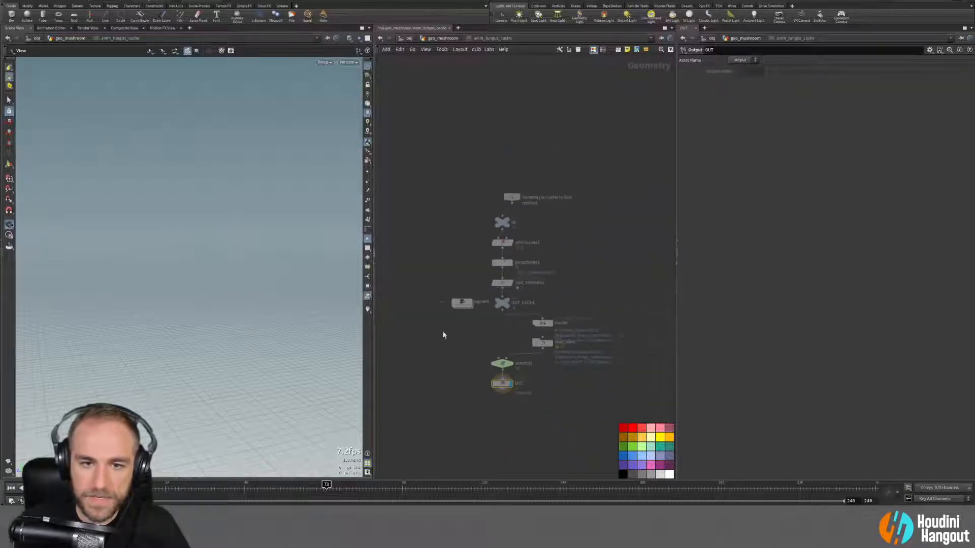
pyautogui.moveTo(465, 338); pyautogui.dragTo(450, 335, button='middle')
pyautogui.moveTo(451, 334); pyautogui.dragTo(450, 309, button='right')
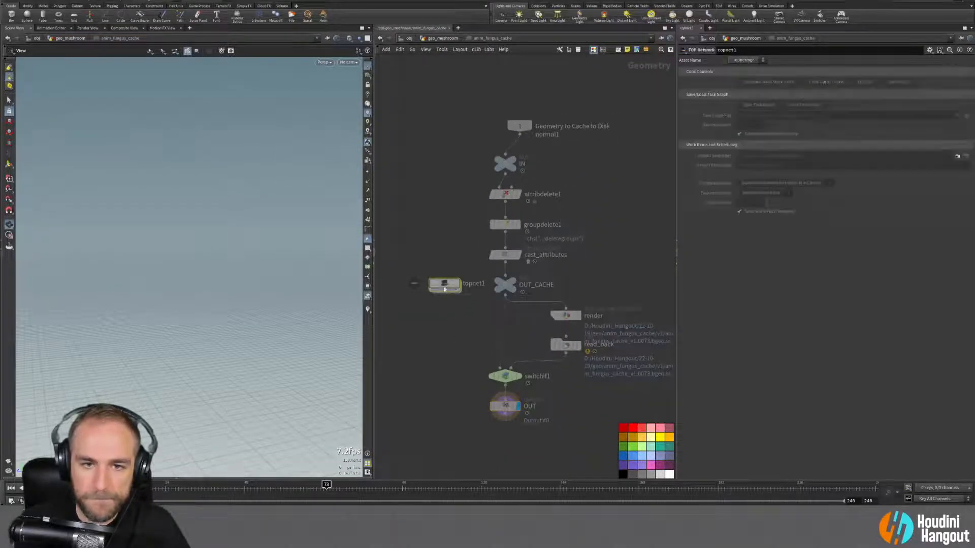
pyautogui.doubleClick(443, 283)
pyautogui.moveTo(461, 267); pyautogui.dragTo(434, 272)
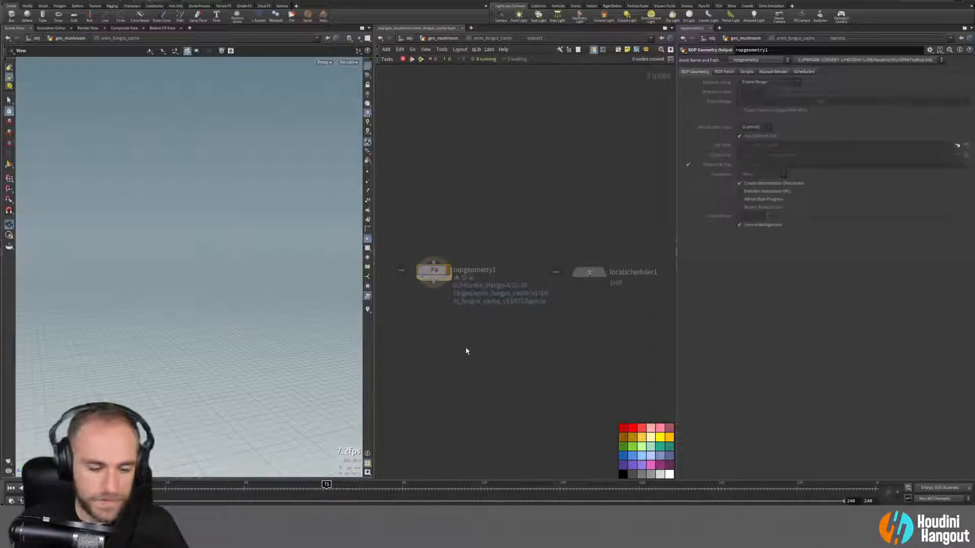
pyautogui.press('u')
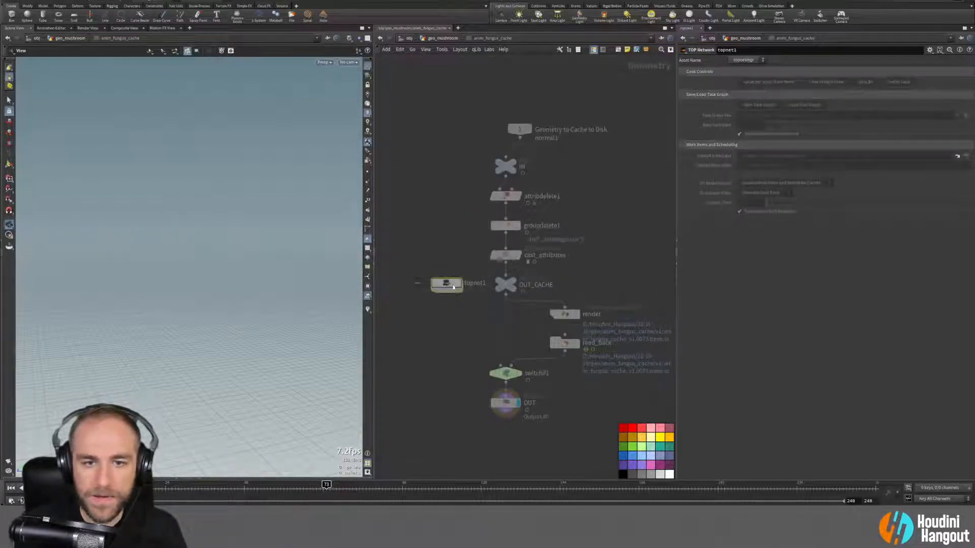
pyautogui.press('u')
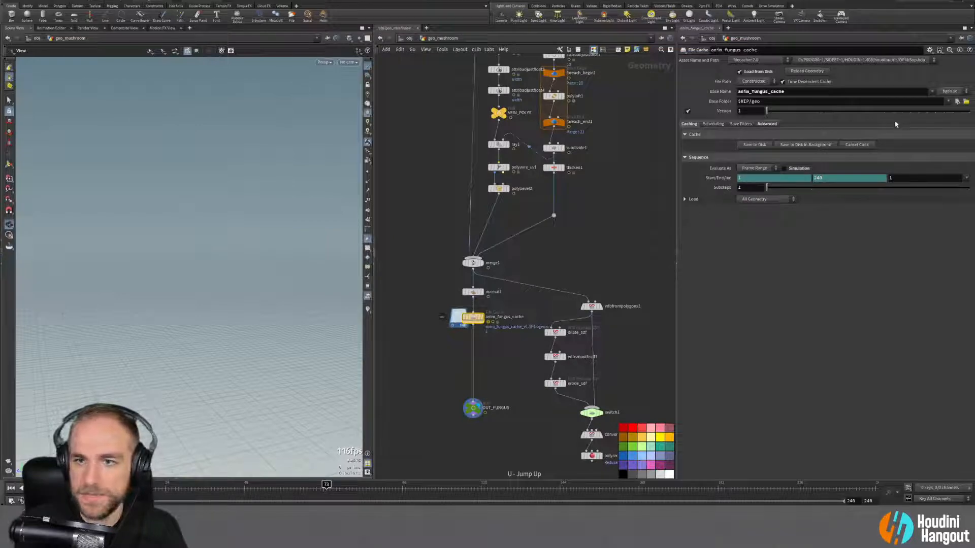
# Step: Check the scheduling, loading and evaluation options of anim_fungus_cache and allow editing of its contents
pyautogui.click(712, 124)
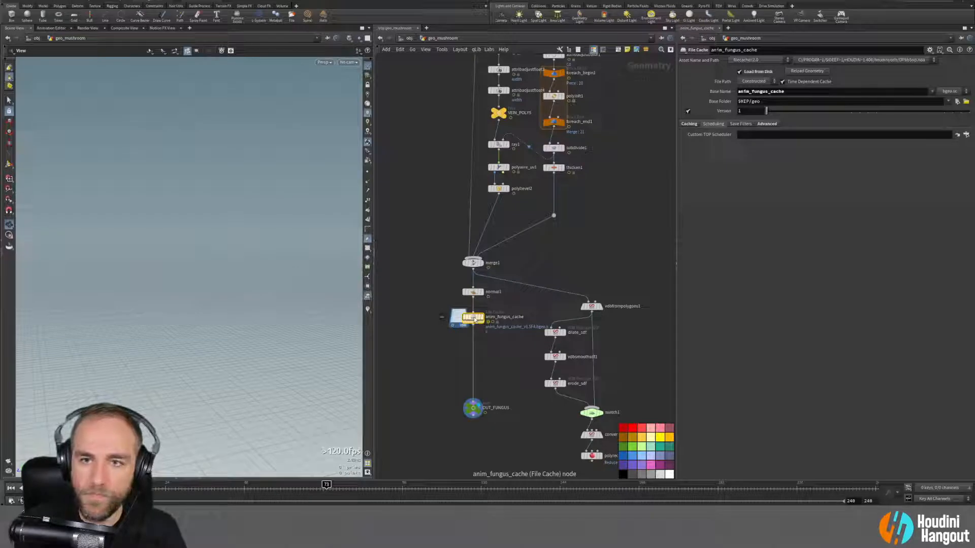
pyautogui.click(690, 124)
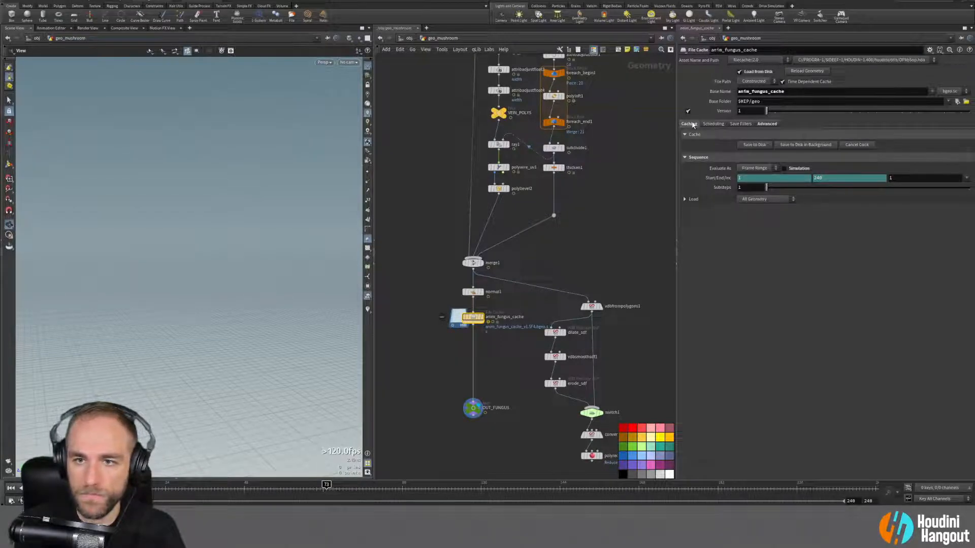
pyautogui.click(684, 199)
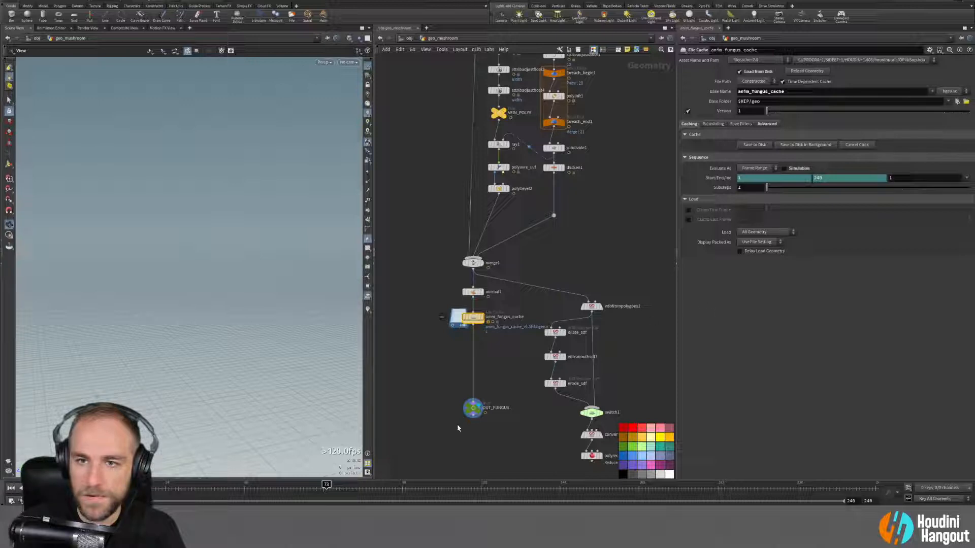
pyautogui.click(755, 168)
pyautogui.click(753, 183)
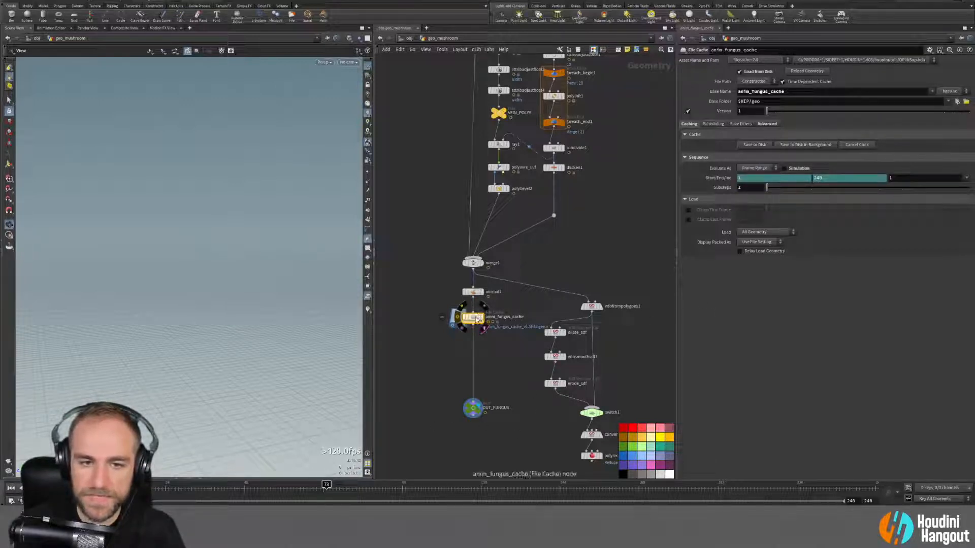
pyautogui.rightClick(470, 318)
pyautogui.click(501, 441)
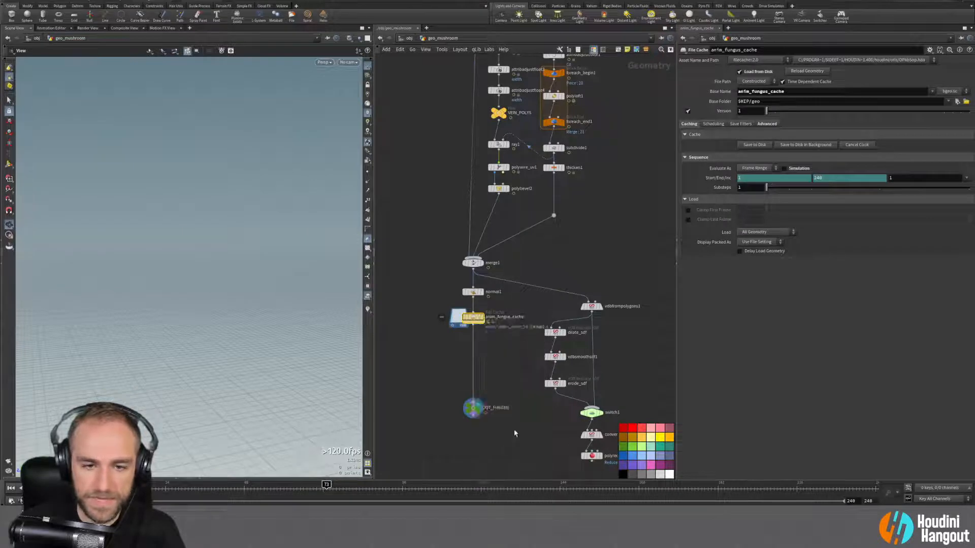
# Step: Inside anim_fungus_cache, enter topnet1 and open the ROP Fetch batching settings of ropgeometry1
pyautogui.doubleClick(474, 319)
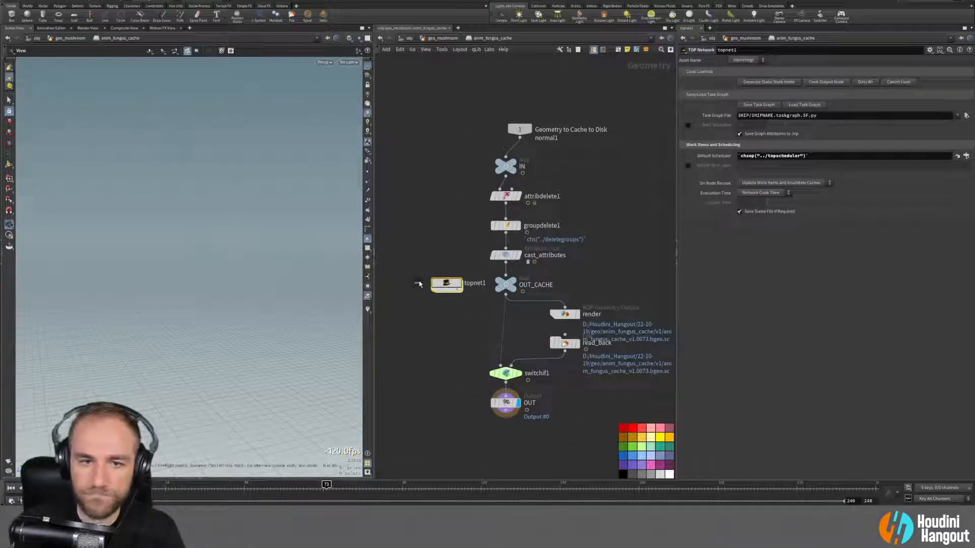
pyautogui.doubleClick(443, 283)
pyautogui.moveTo(434, 277)
pyautogui.mouseDown()
pyautogui.moveTo(461, 252)
pyautogui.moveTo(416, 283)
pyautogui.mouseUp()
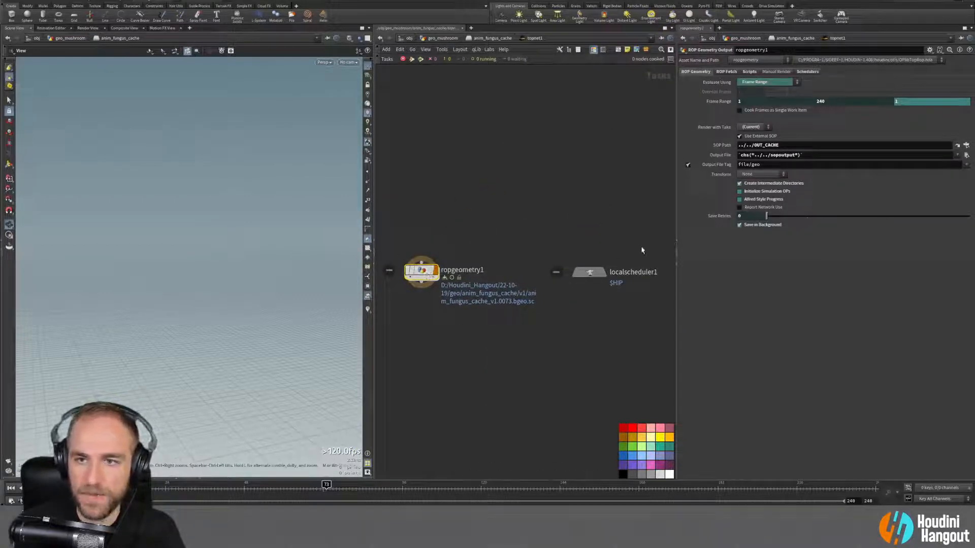
pyautogui.click(726, 72)
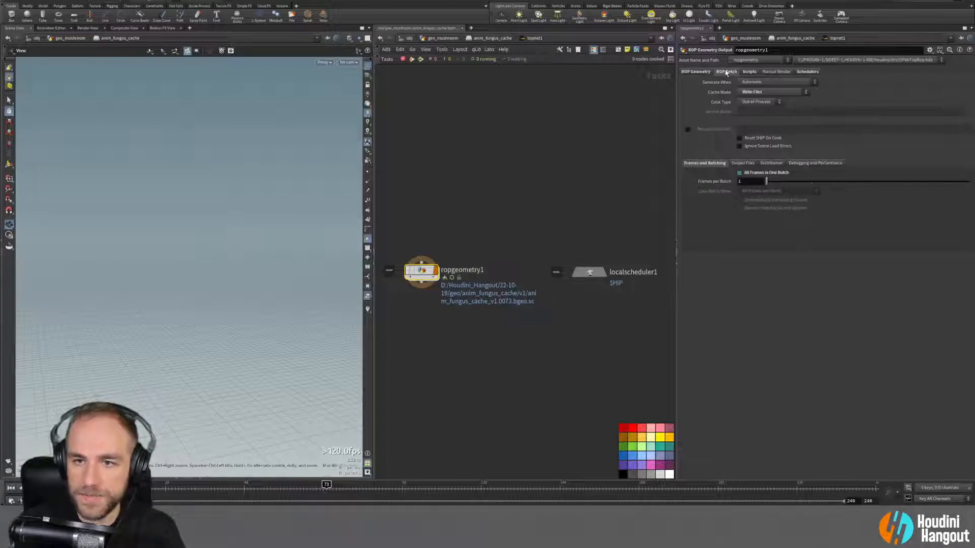
pyautogui.click(740, 174)
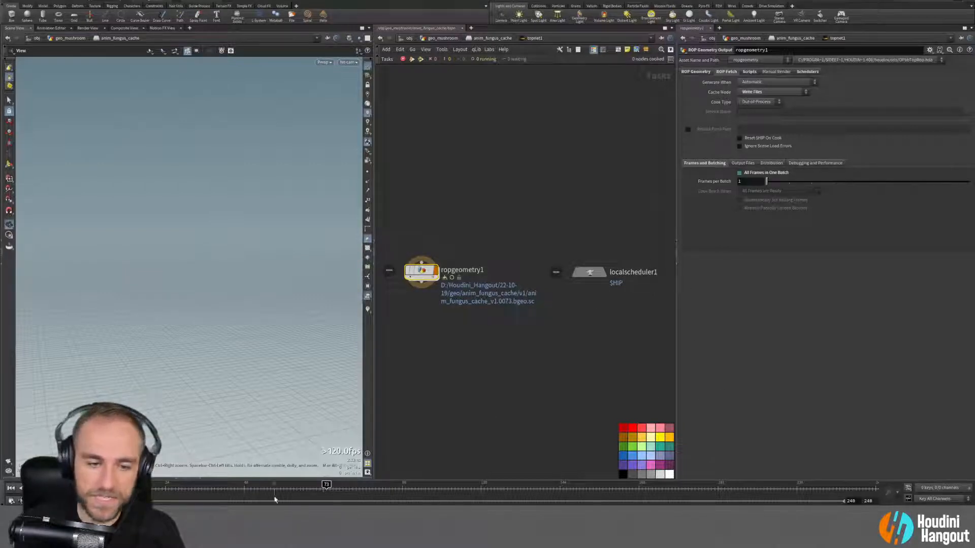
# Step: Set the end frame of the scene's timeline and playback range to 120
pyautogui.click(851, 501)
pyautogui.write('12')
pyautogui.press('BackSpace')
pyautogui.press('BackSpace')
pyautogui.press('BackSpace')
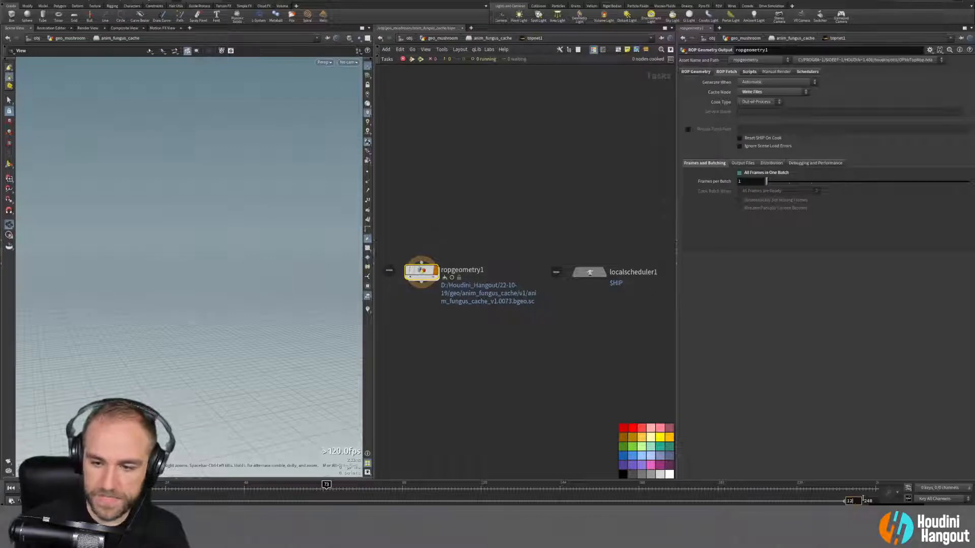
pyautogui.press('Tab')
pyautogui.write('10')
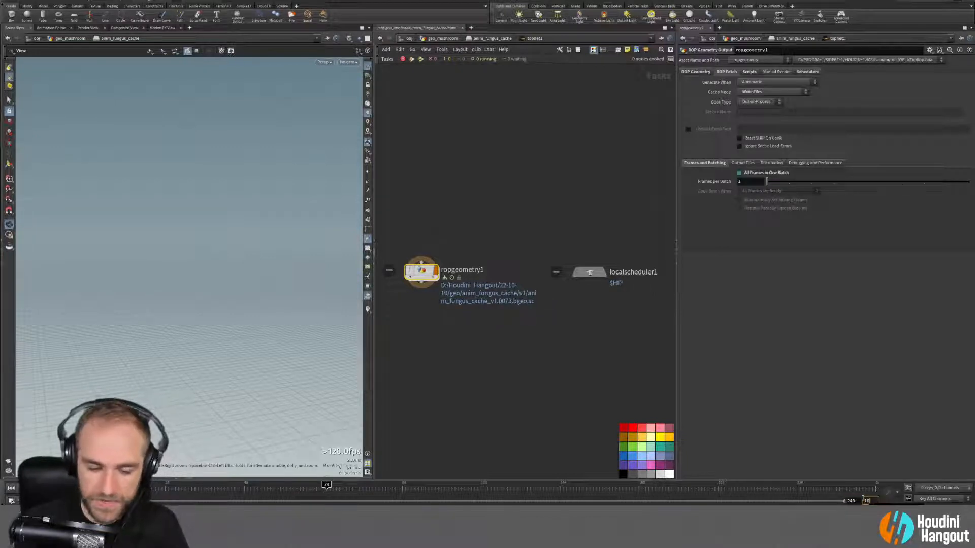
pyautogui.write('230')
pyautogui.press('Return')
pyautogui.click(863, 500)
pyautogui.write('120')
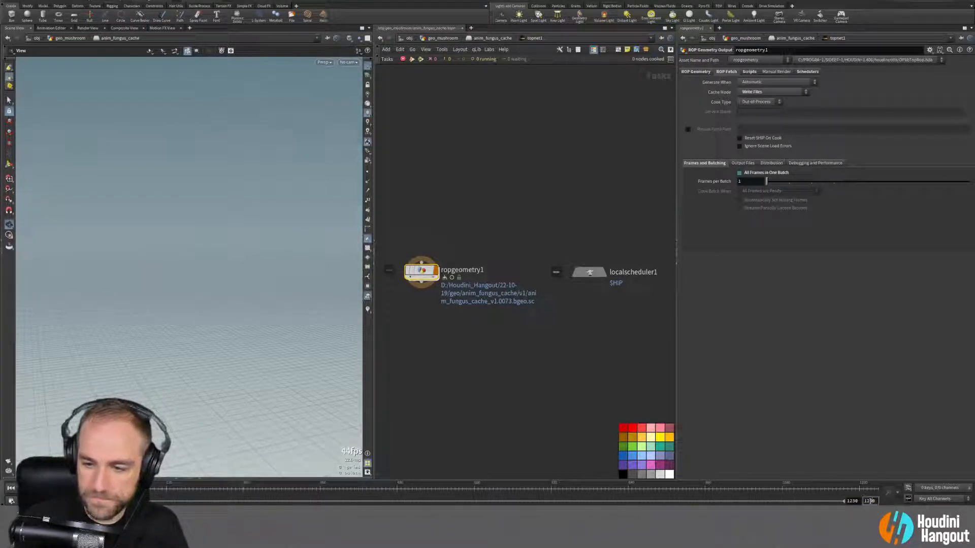
pyautogui.press('Return')
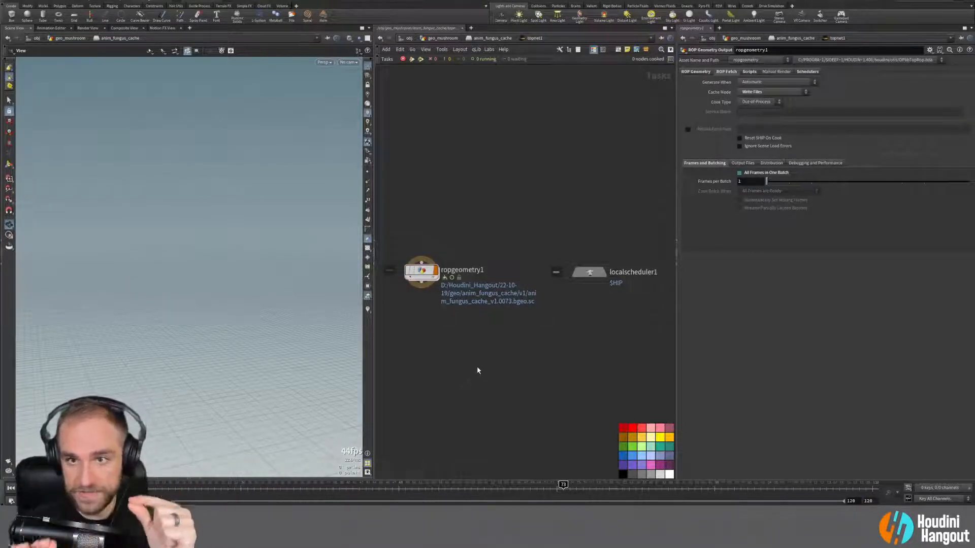
# Step: Set Frames per Batch on ropgeometry1 to 12 and return to the geo_mushroom network
pyautogui.click(748, 180)
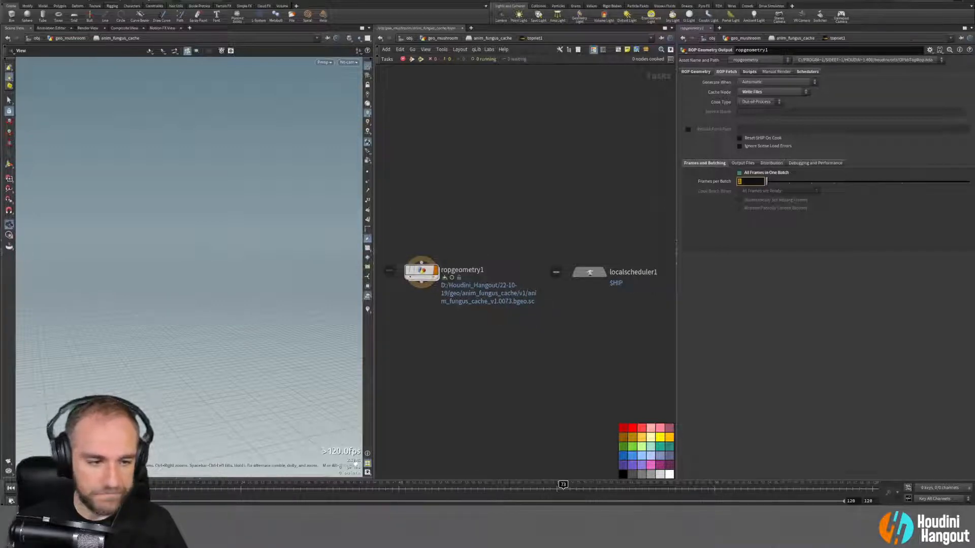
pyautogui.press('Return')
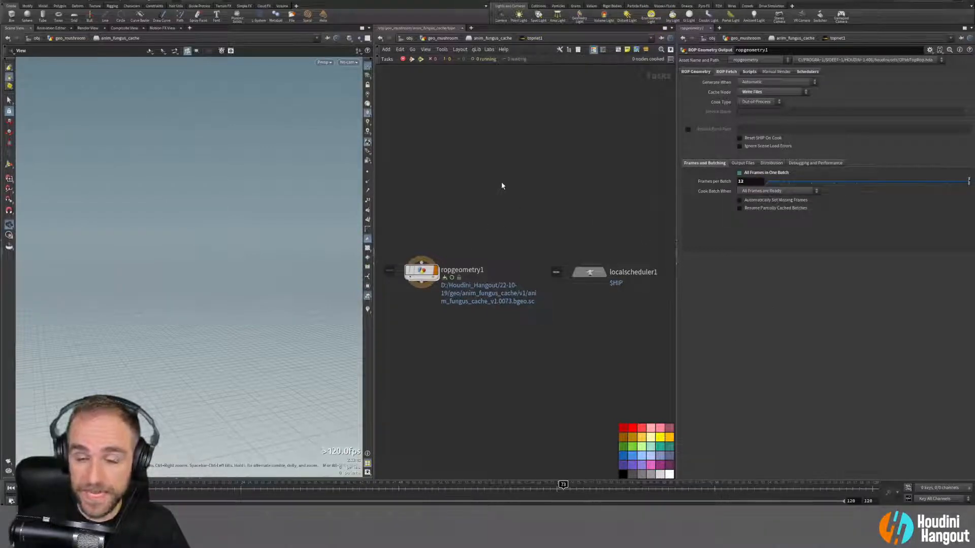
pyautogui.press('u')
pyautogui.press('u')
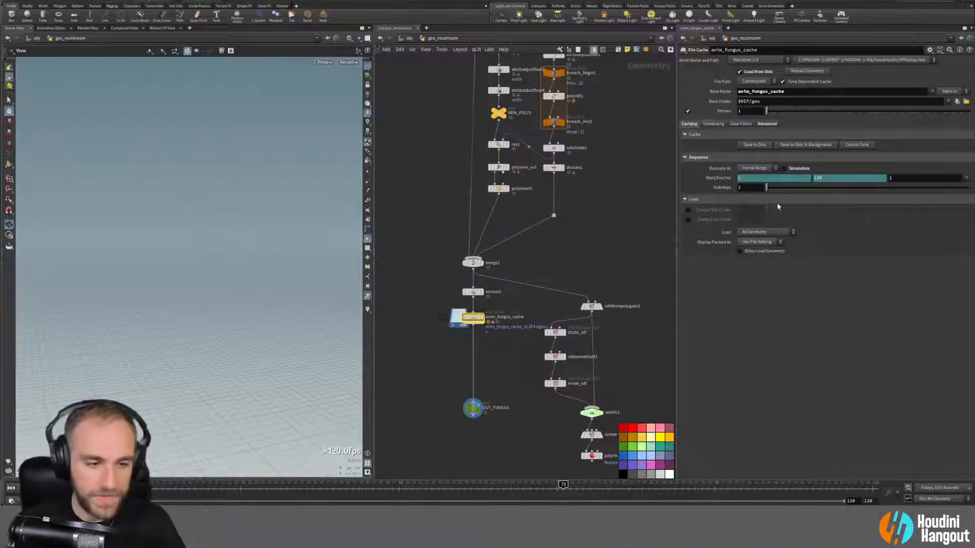
# Step: Save anim_fungus_cache to disk in the background and view its work items up close
pyautogui.click(802, 144)
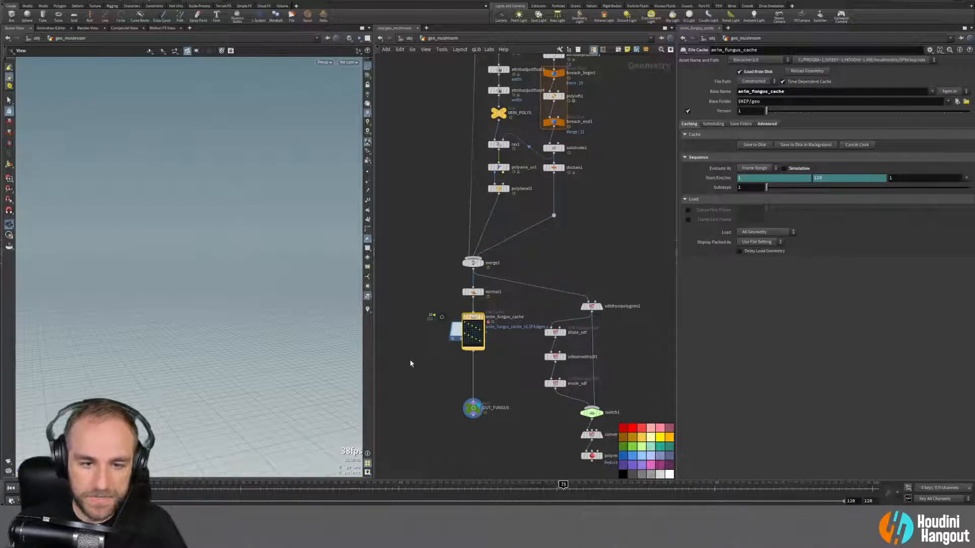
pyautogui.scroll(5, 475, 357)
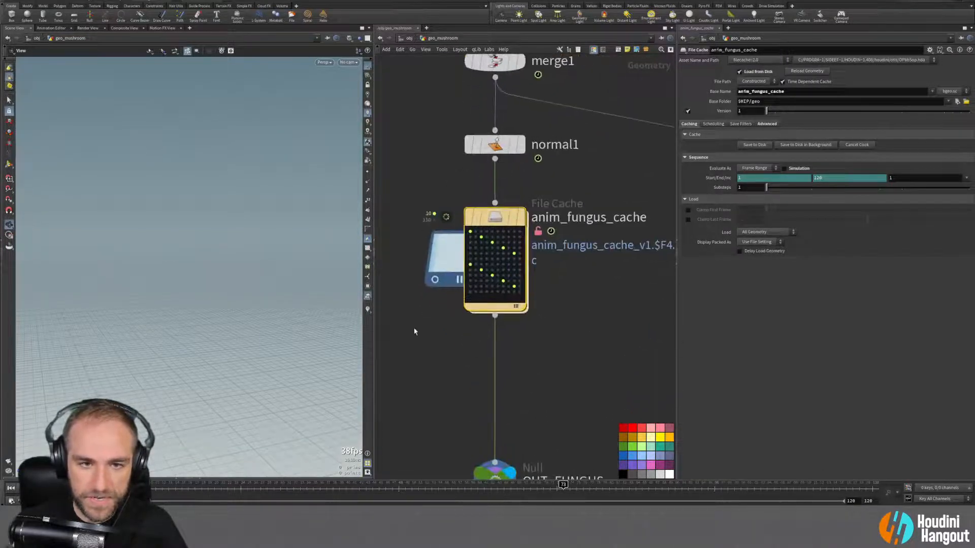
# Step: Check the computer's CPU, memory and GPU load in Task Manager's performance graphs while the cache cooks, and return to Houdini
pyautogui.moveTo(422, 347); pyautogui.dragTo(439, 369, button='middle')
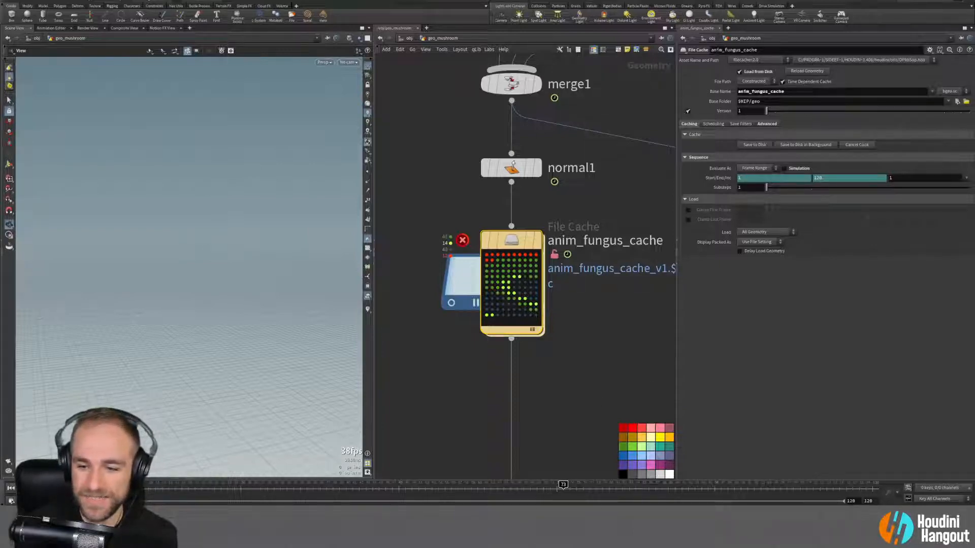
pyautogui.hotkey('ctrl', 'shift', 'Escape')
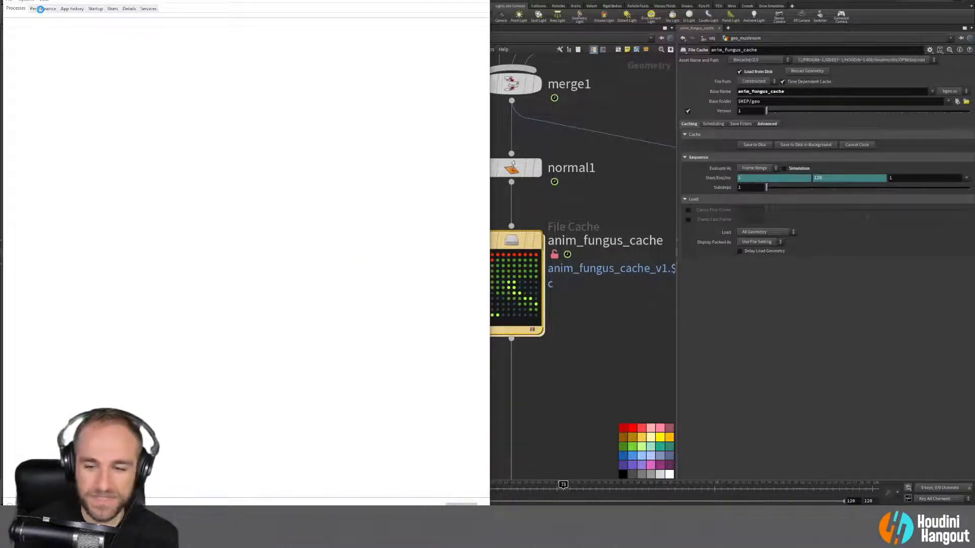
pyautogui.click(41, 9)
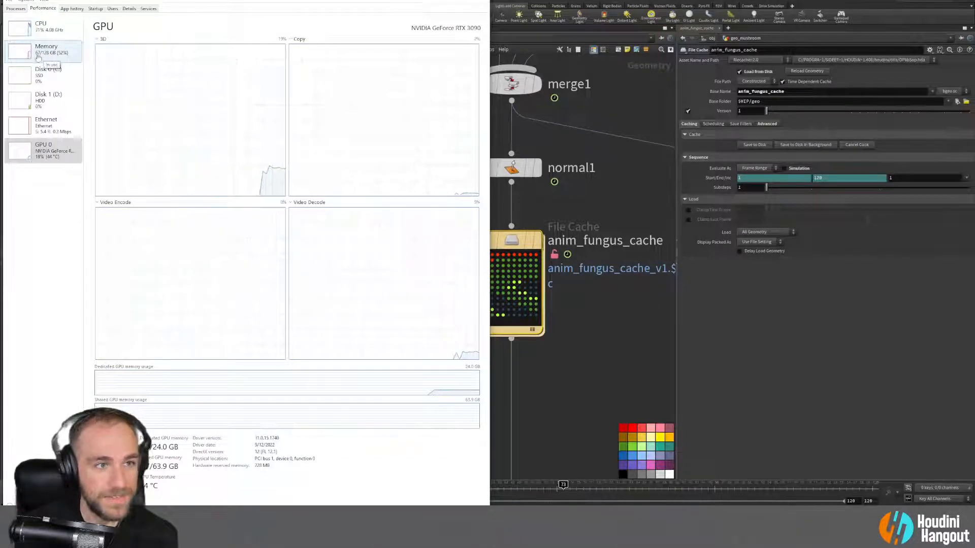
pyautogui.click(444, 1)
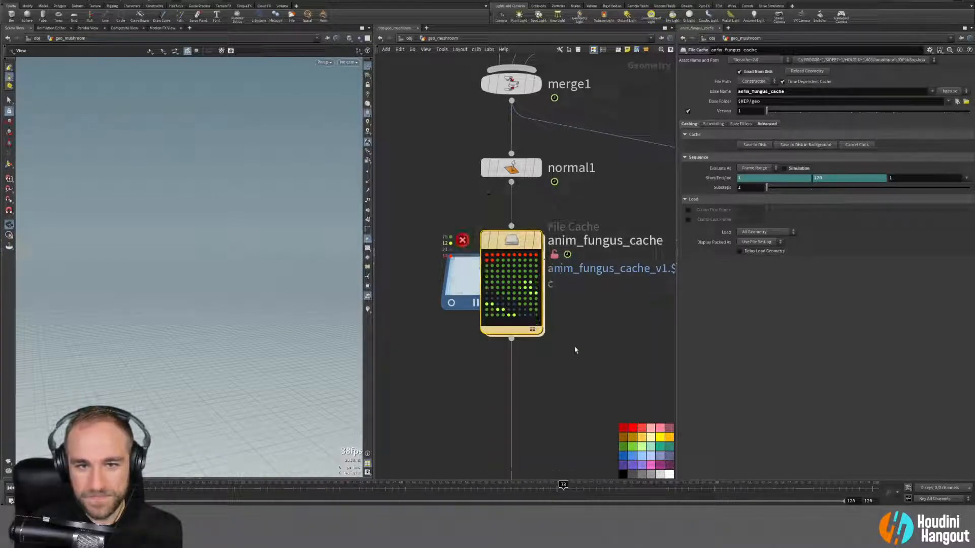
# Step: Read the error log of the first failed work item on anim_fungus_cache in an enlarged info window, and close it
pyautogui.moveTo(480, 277)
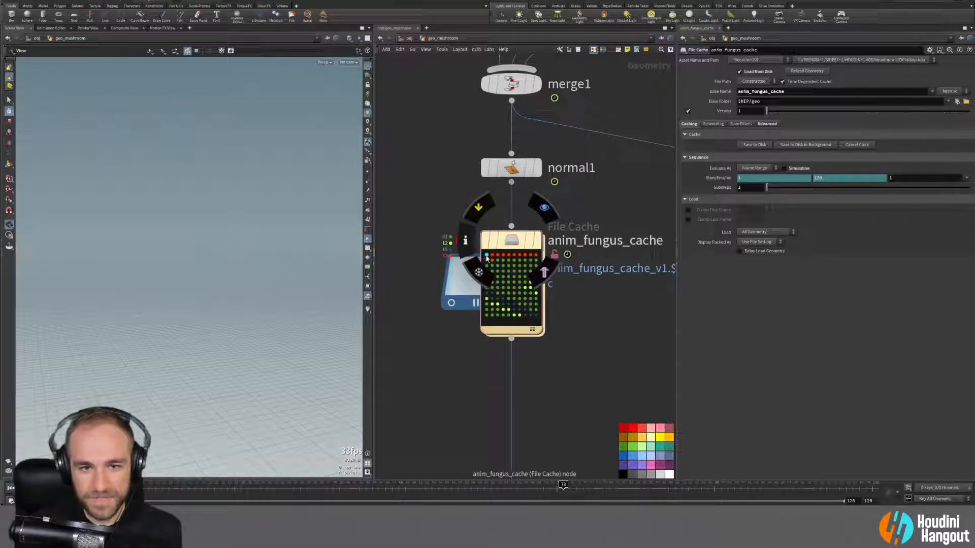
pyautogui.click(486, 256)
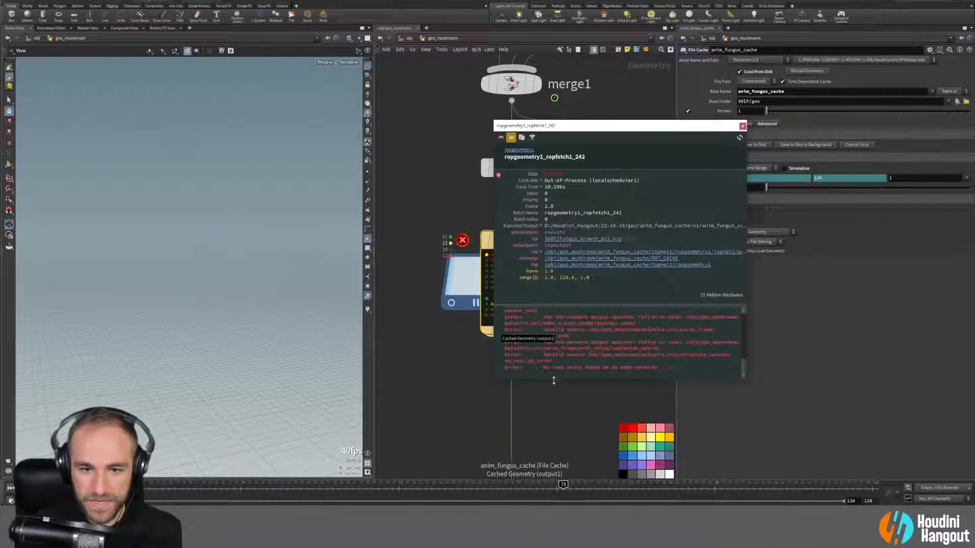
pyautogui.moveTo(553, 380); pyautogui.dragTo(553, 447)
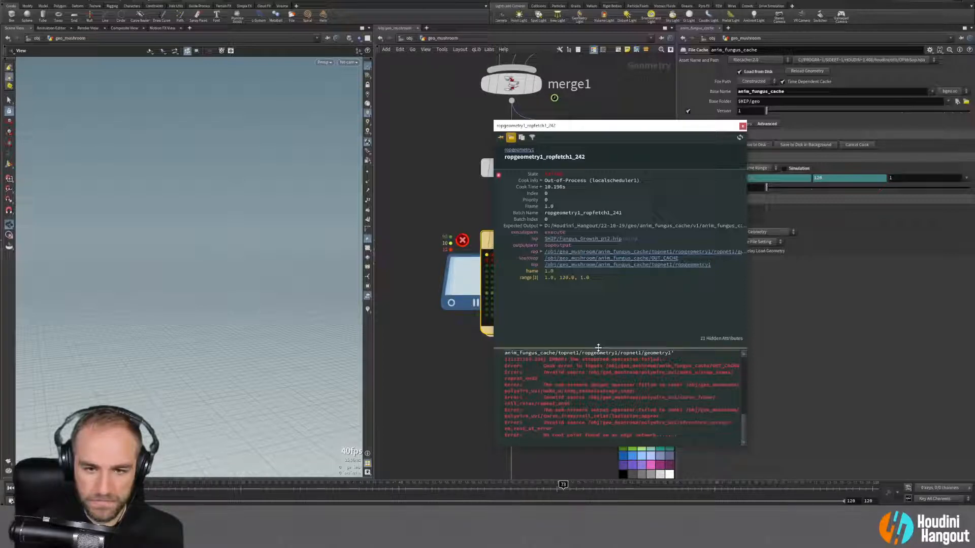
pyautogui.moveTo(598, 348); pyautogui.dragTo(597, 279)
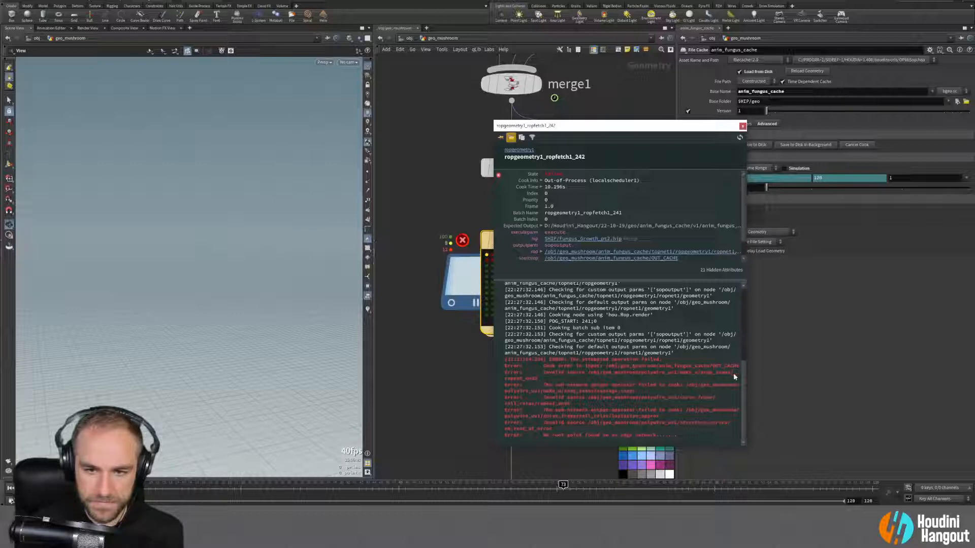
pyautogui.moveTo(746, 372); pyautogui.dragTo(882, 375)
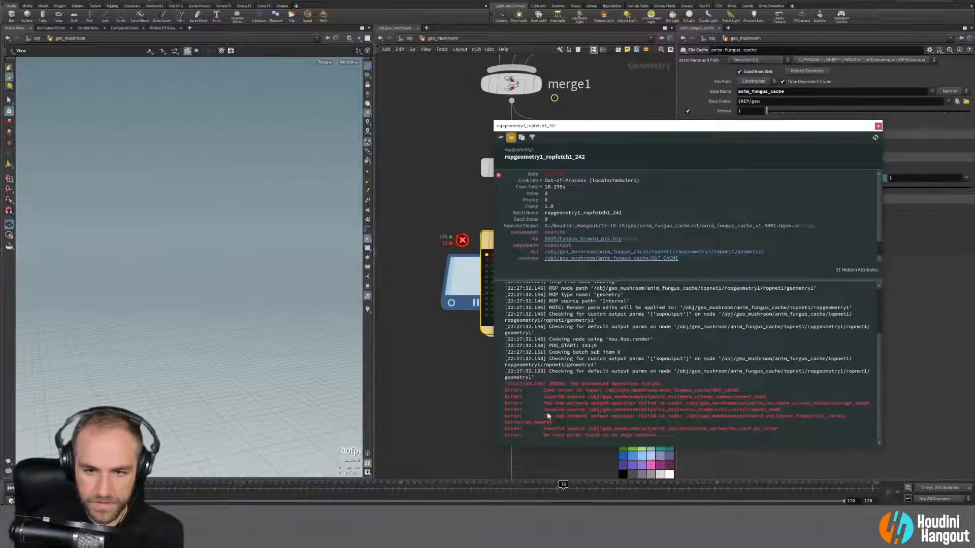
pyautogui.click(878, 126)
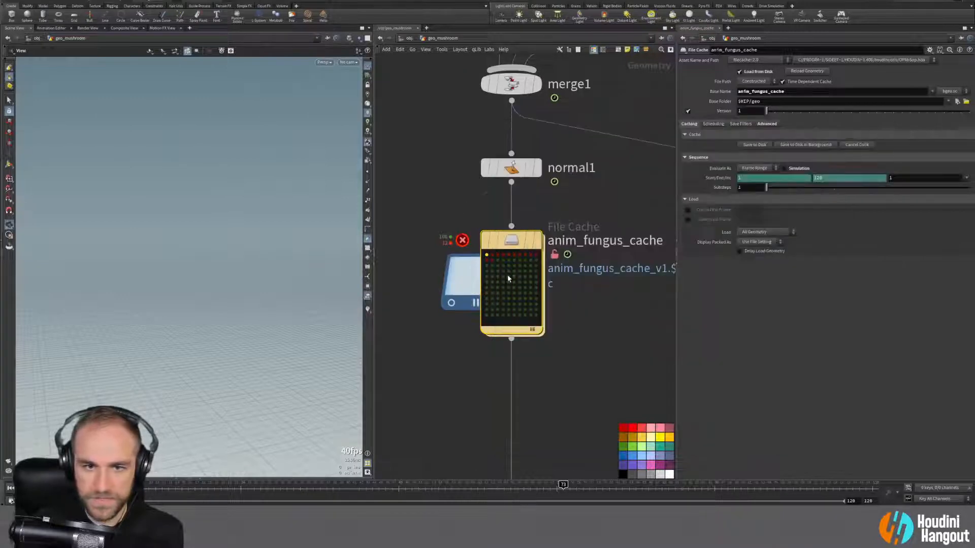
# Step: Try cooking the first failed work item of anim_fungus_cache again and set that node as the displayed one
pyautogui.rightClick(487, 256)
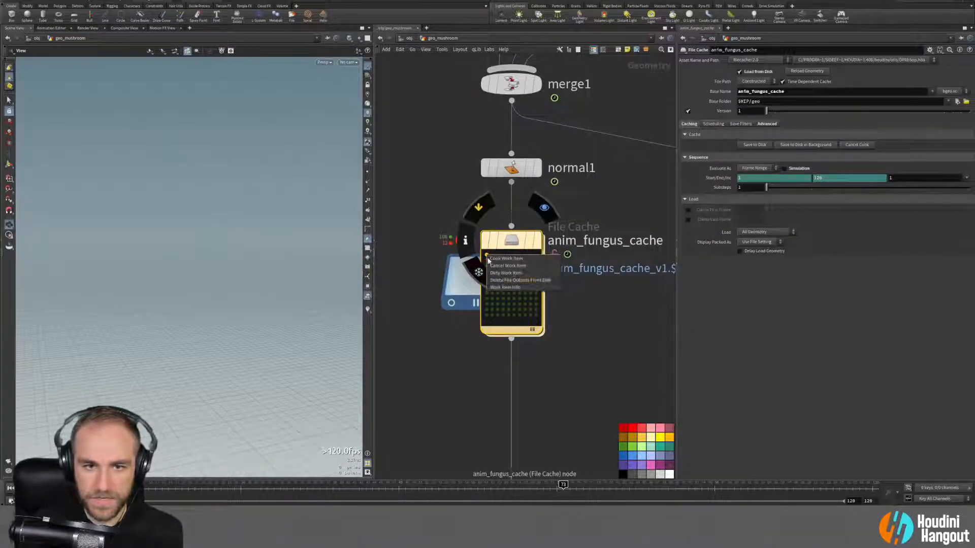
pyautogui.click(505, 259)
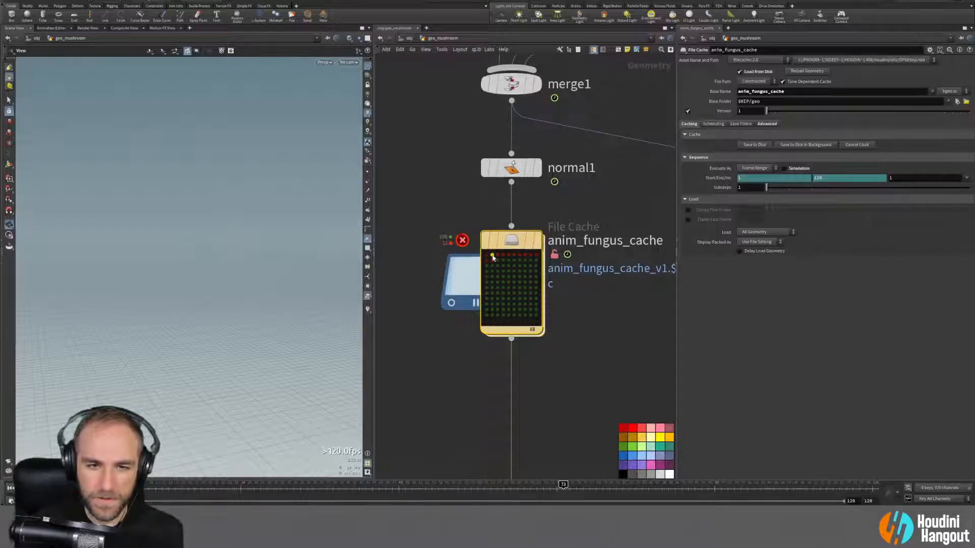
pyautogui.moveTo(501, 281)
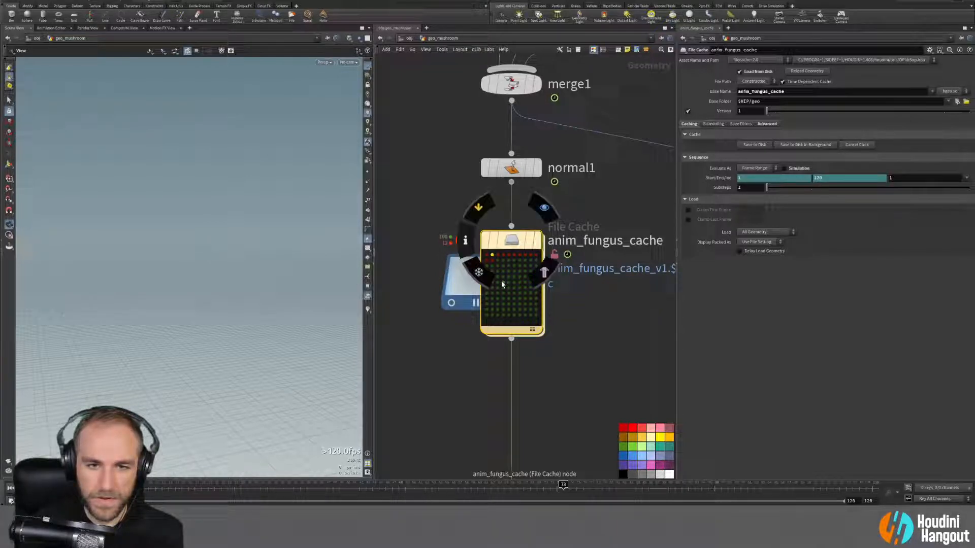
pyautogui.click(539, 241)
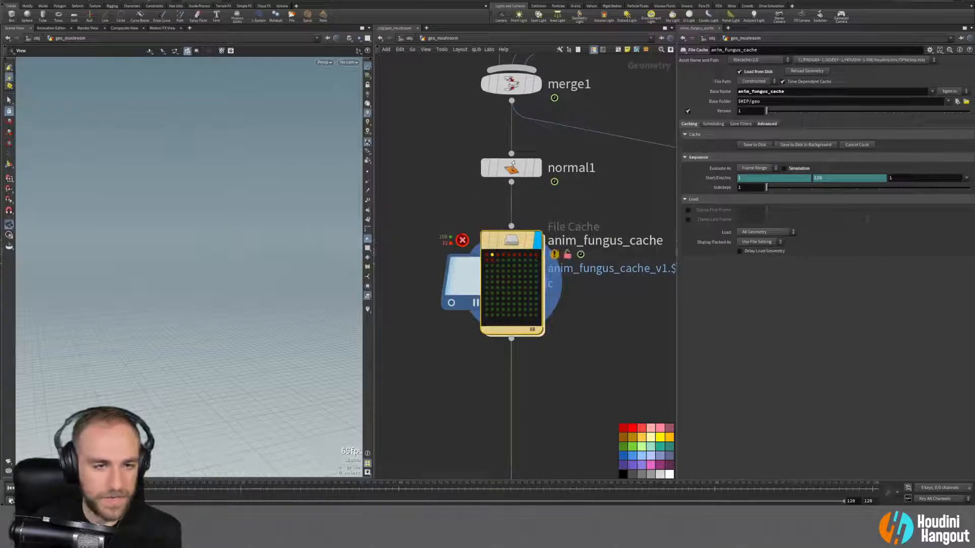
# Step: Scrub the cached animation from its opening frames to frame 36 and examine the stray strand between the mushrooms up close
pyautogui.moveTo(187, 485); pyautogui.dragTo(96, 486)
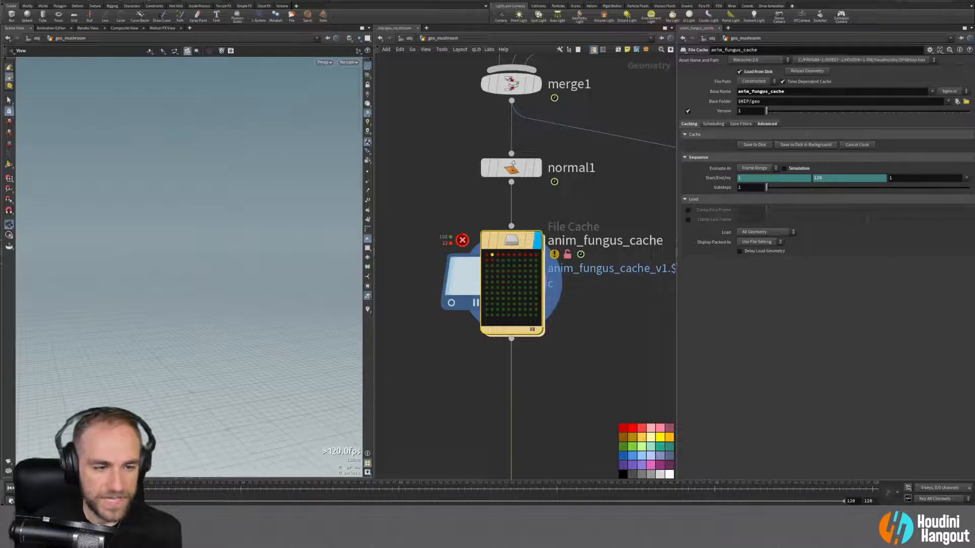
pyautogui.click(195, 486)
pyautogui.moveTo(195, 487); pyautogui.dragTo(320, 503)
pyautogui.moveTo(226, 264); pyautogui.dragTo(244, 289, button='right')
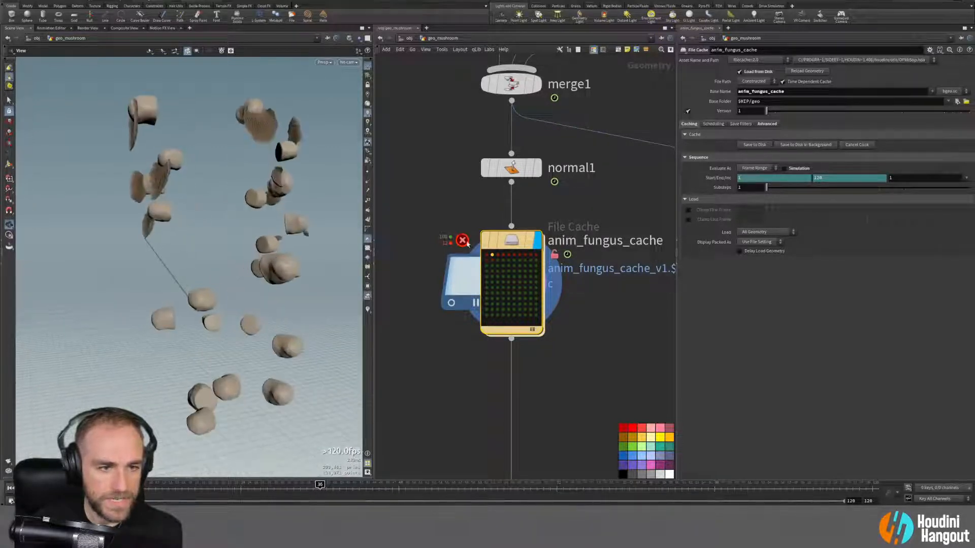
pyautogui.moveTo(245, 289); pyautogui.dragTo(266, 295)
pyautogui.moveTo(287, 244); pyautogui.dragTo(316, 268, button='right')
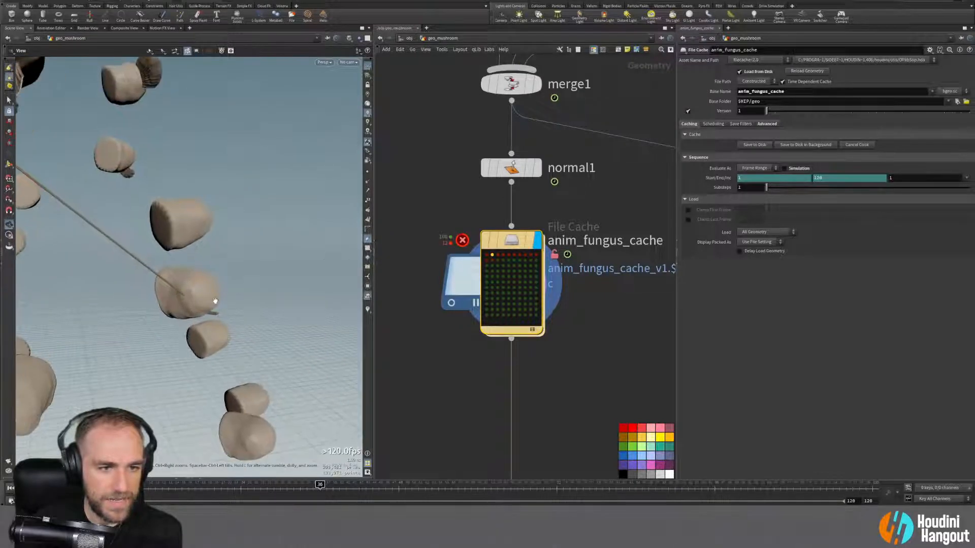
pyautogui.moveTo(213, 300); pyautogui.dragTo(174, 259)
pyautogui.moveTo(174, 259); pyautogui.dragTo(312, 380, button='middle')
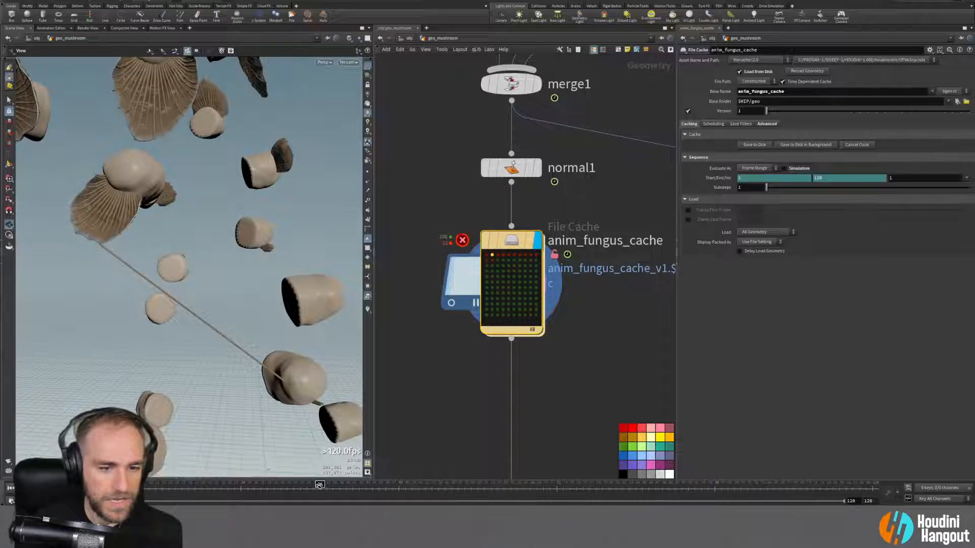
pyautogui.moveTo(320, 487)
pyautogui.mouseDown()
pyautogui.moveTo(446, 498)
pyautogui.moveTo(329, 505)
pyautogui.moveTo(543, 490)
pyautogui.moveTo(320, 490)
pyautogui.mouseUp()
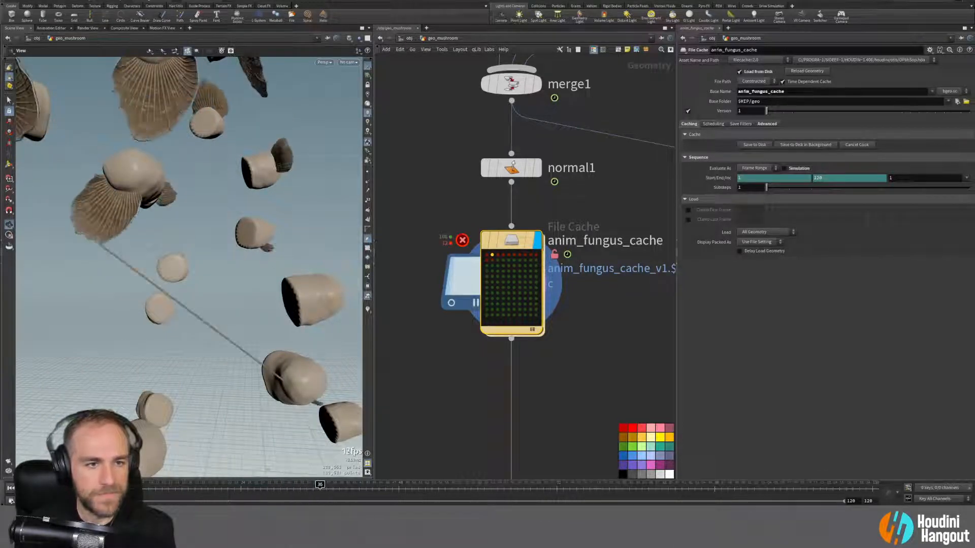
# Step: Go back to frame 24 and inspect the whole group of cached young mushrooms from farther away
pyautogui.moveTo(244, 431); pyautogui.dragTo(251, 406, button='right')
pyautogui.moveTo(250, 406); pyautogui.dragTo(59, 355)
pyautogui.moveTo(326, 486); pyautogui.dragTo(241, 502)
pyautogui.moveTo(176, 313); pyautogui.dragTo(182, 353)
pyautogui.moveTo(181, 353); pyautogui.dragTo(181, 298, button='right')
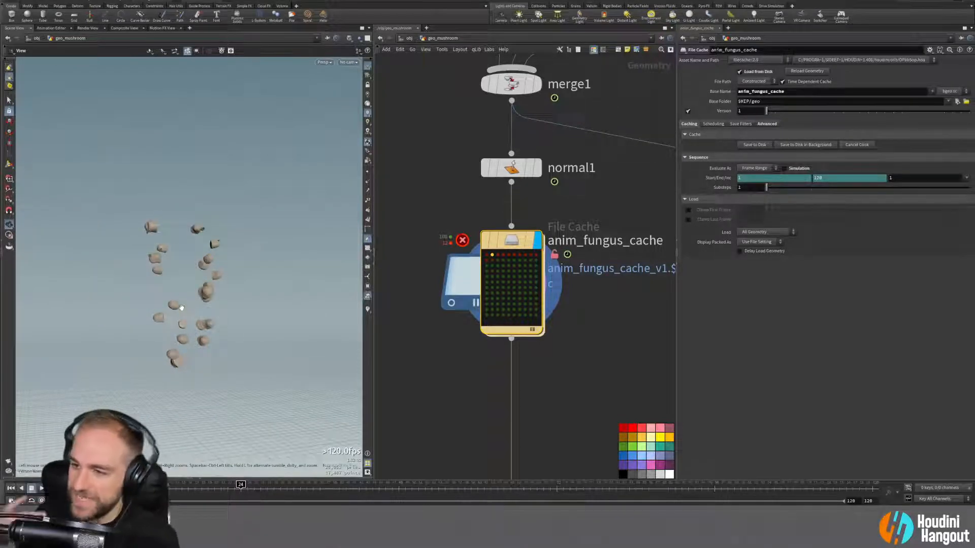
# Step: Scrub the cached growth forward to frame 93 and inspect the grown mushroom caps
pyautogui.moveTo(412, 500); pyautogui.dragTo(694, 493)
pyautogui.scroll(6, 193, 273)
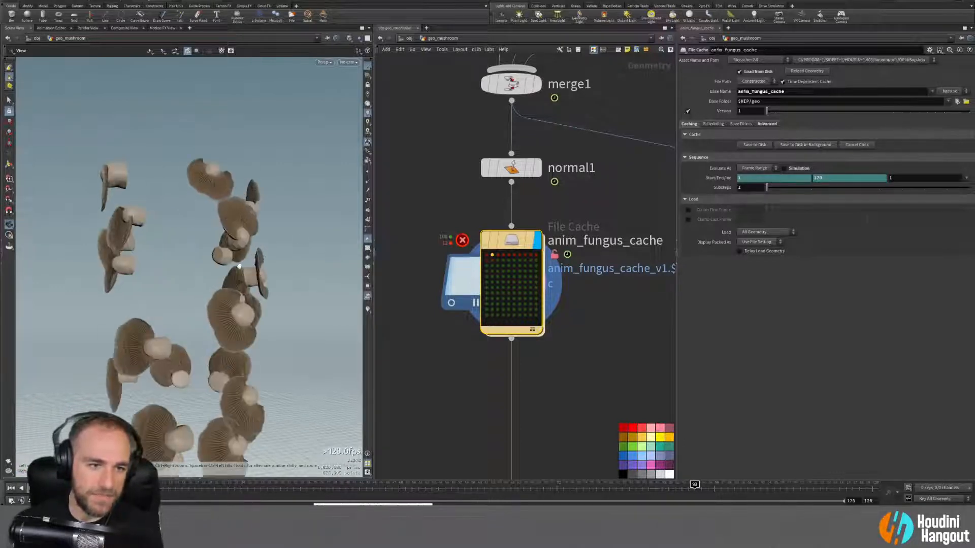
pyautogui.moveTo(193, 273)
pyautogui.mouseDown()
pyautogui.moveTo(224, 296)
pyautogui.moveTo(120, 263)
pyautogui.moveTo(205, 277)
pyautogui.mouseUp()
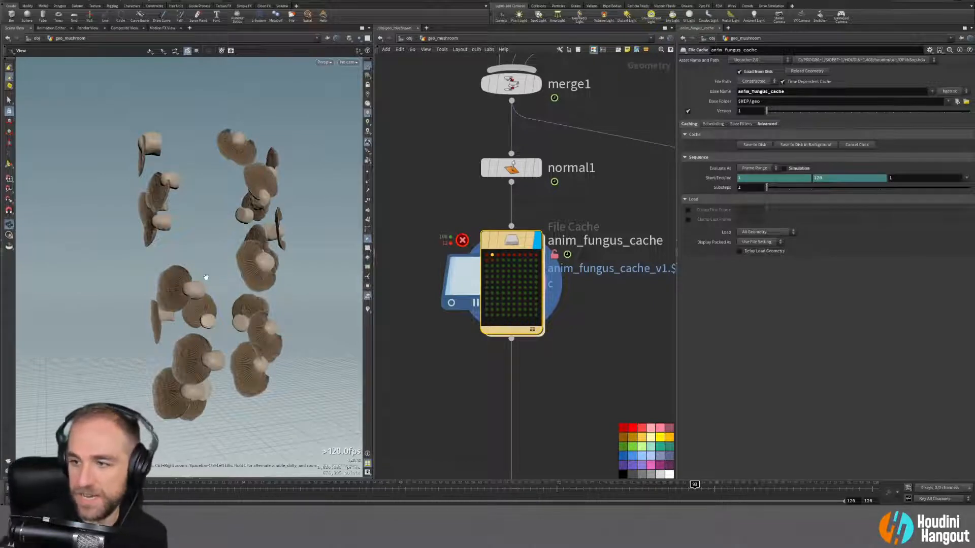